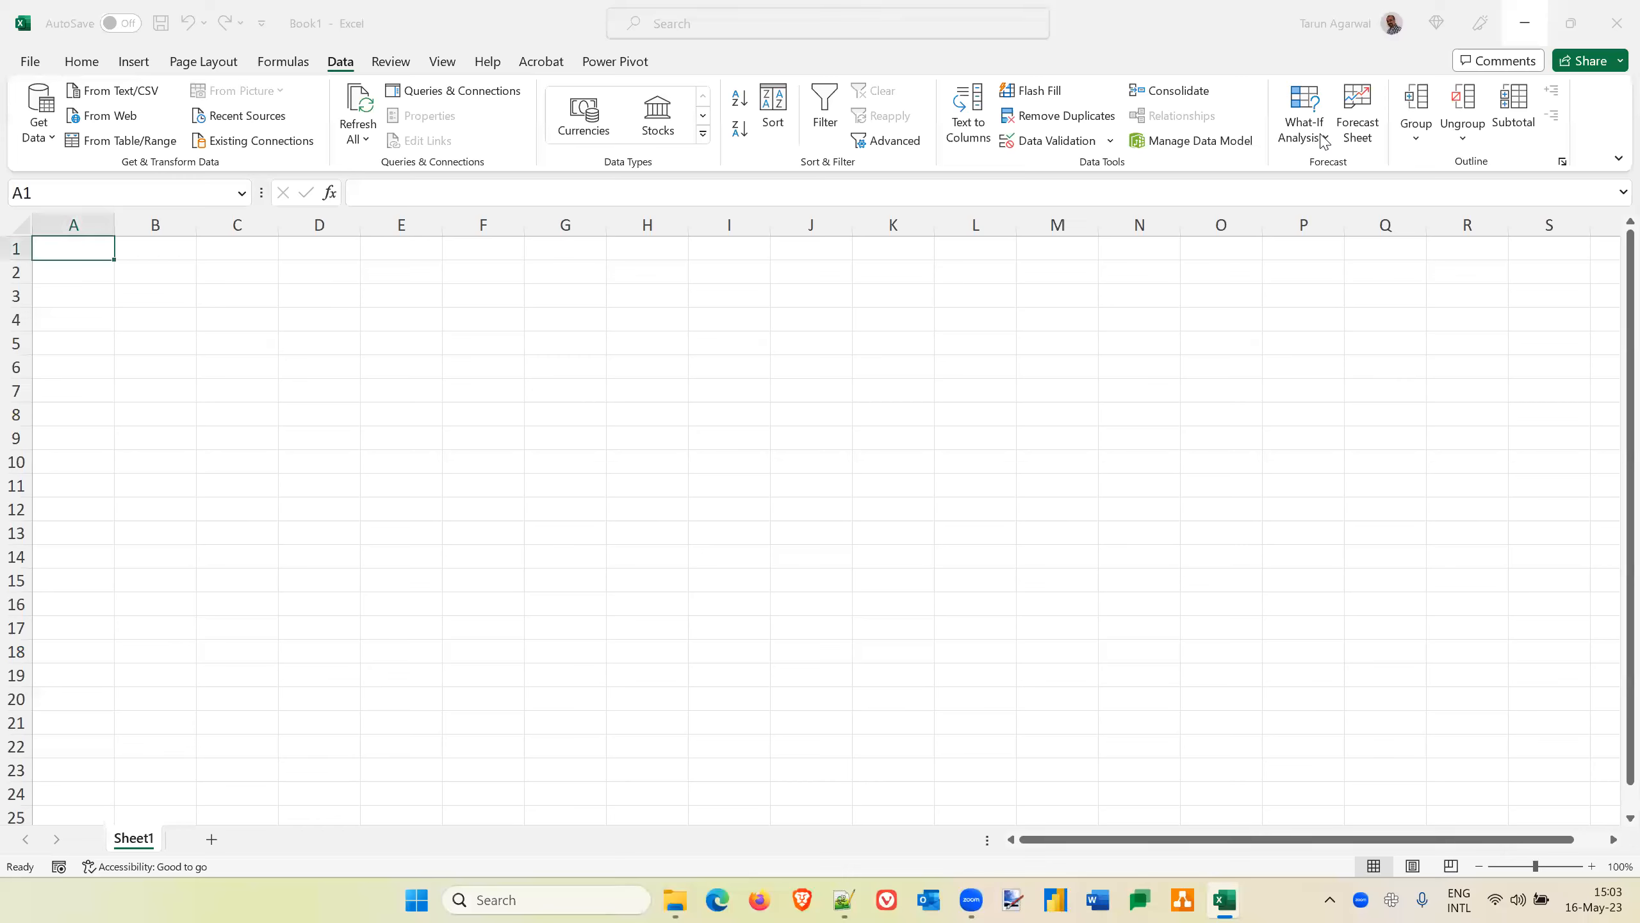
# Examine the What-If Analysis tools offered for forecasting in the blank workbook
pyautogui.click(1323, 137)
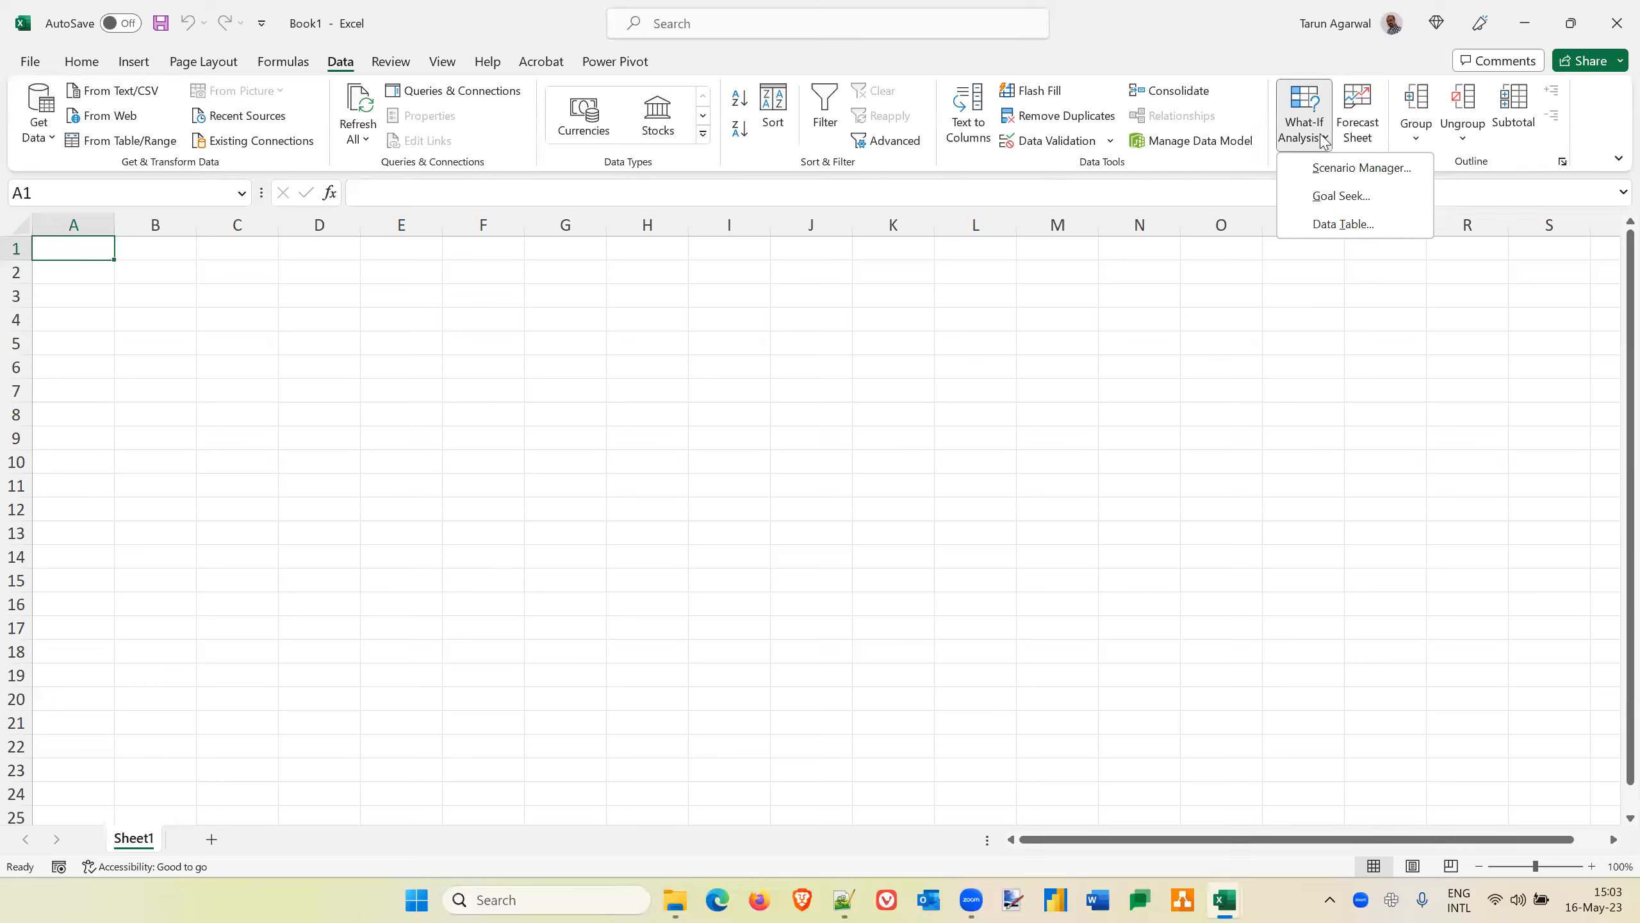
pyautogui.click(1323, 137)
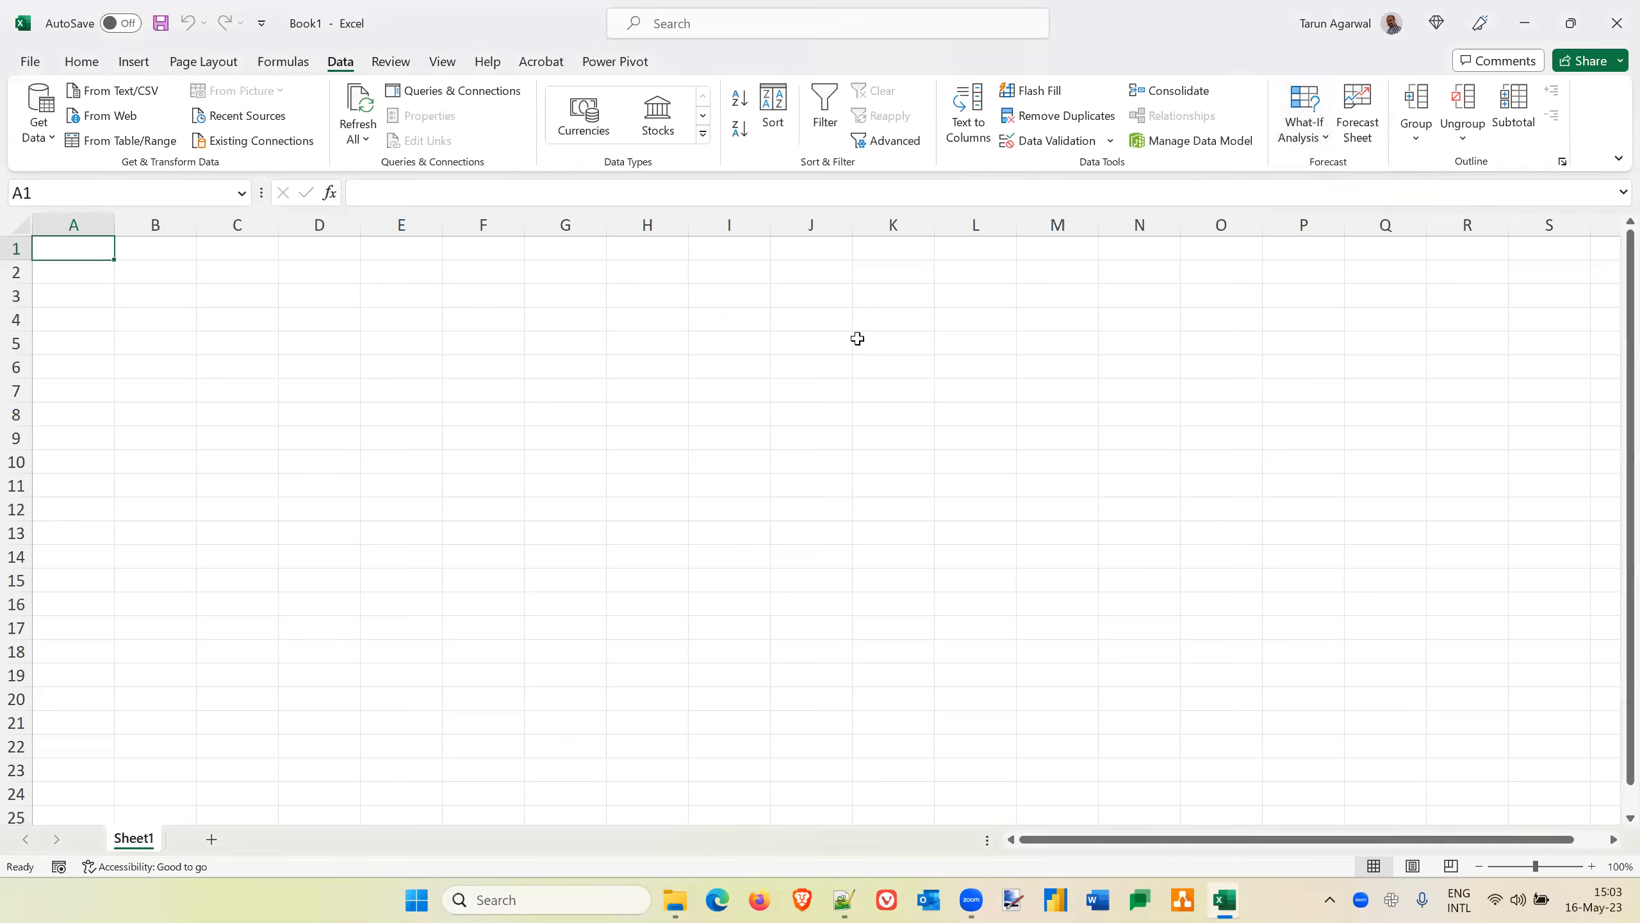
pyautogui.click(1324, 138)
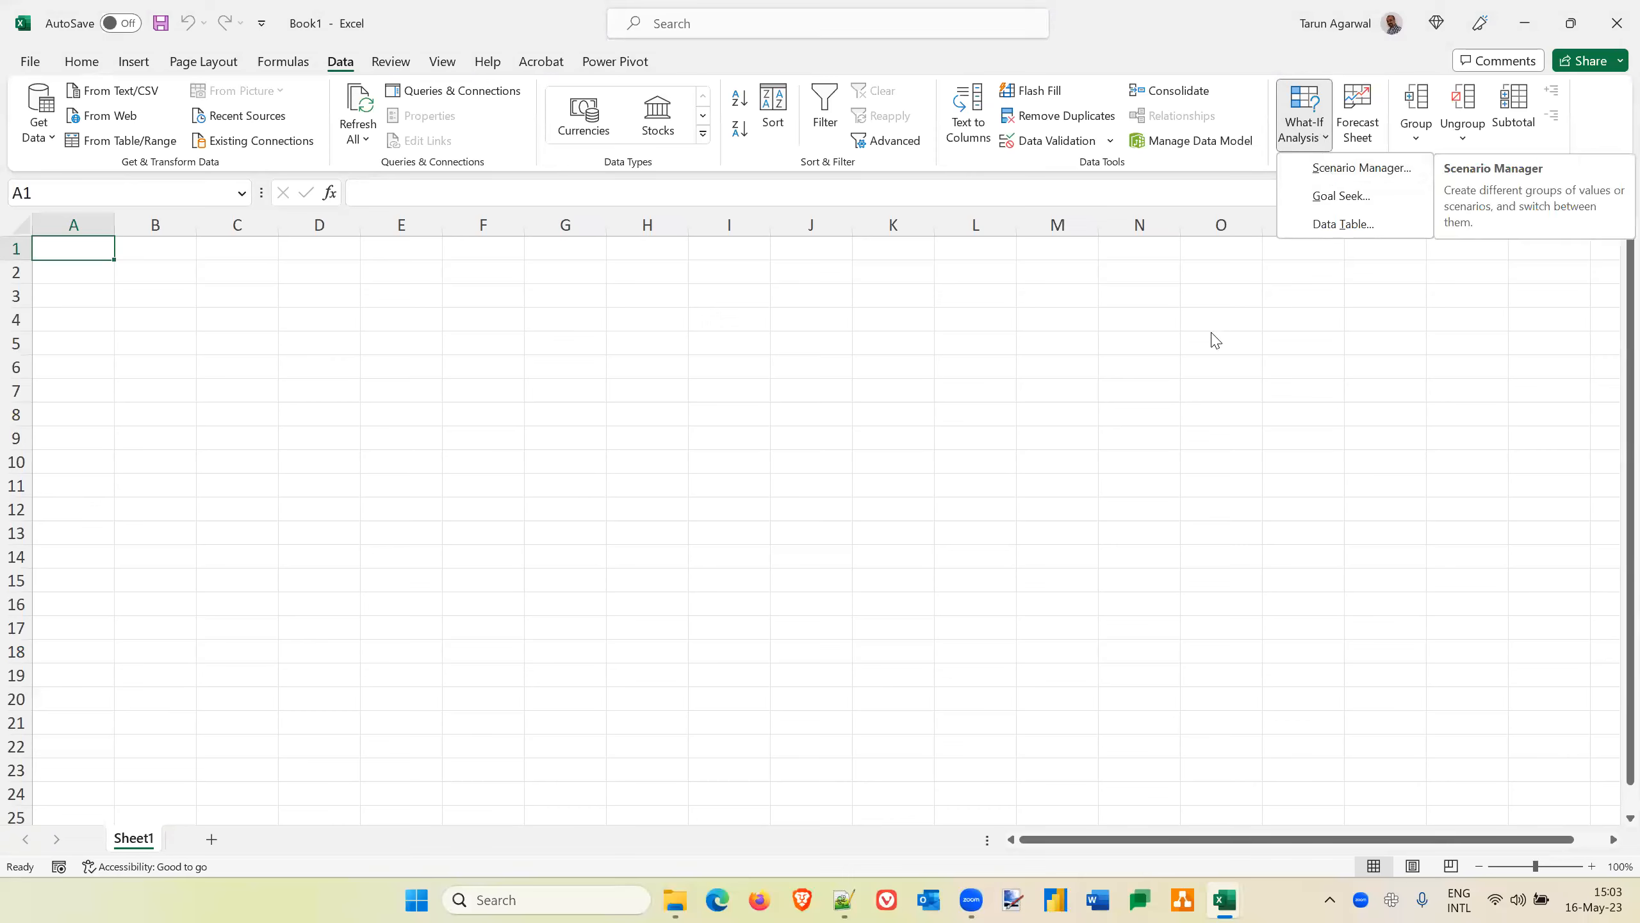
pyautogui.click(80, 251)
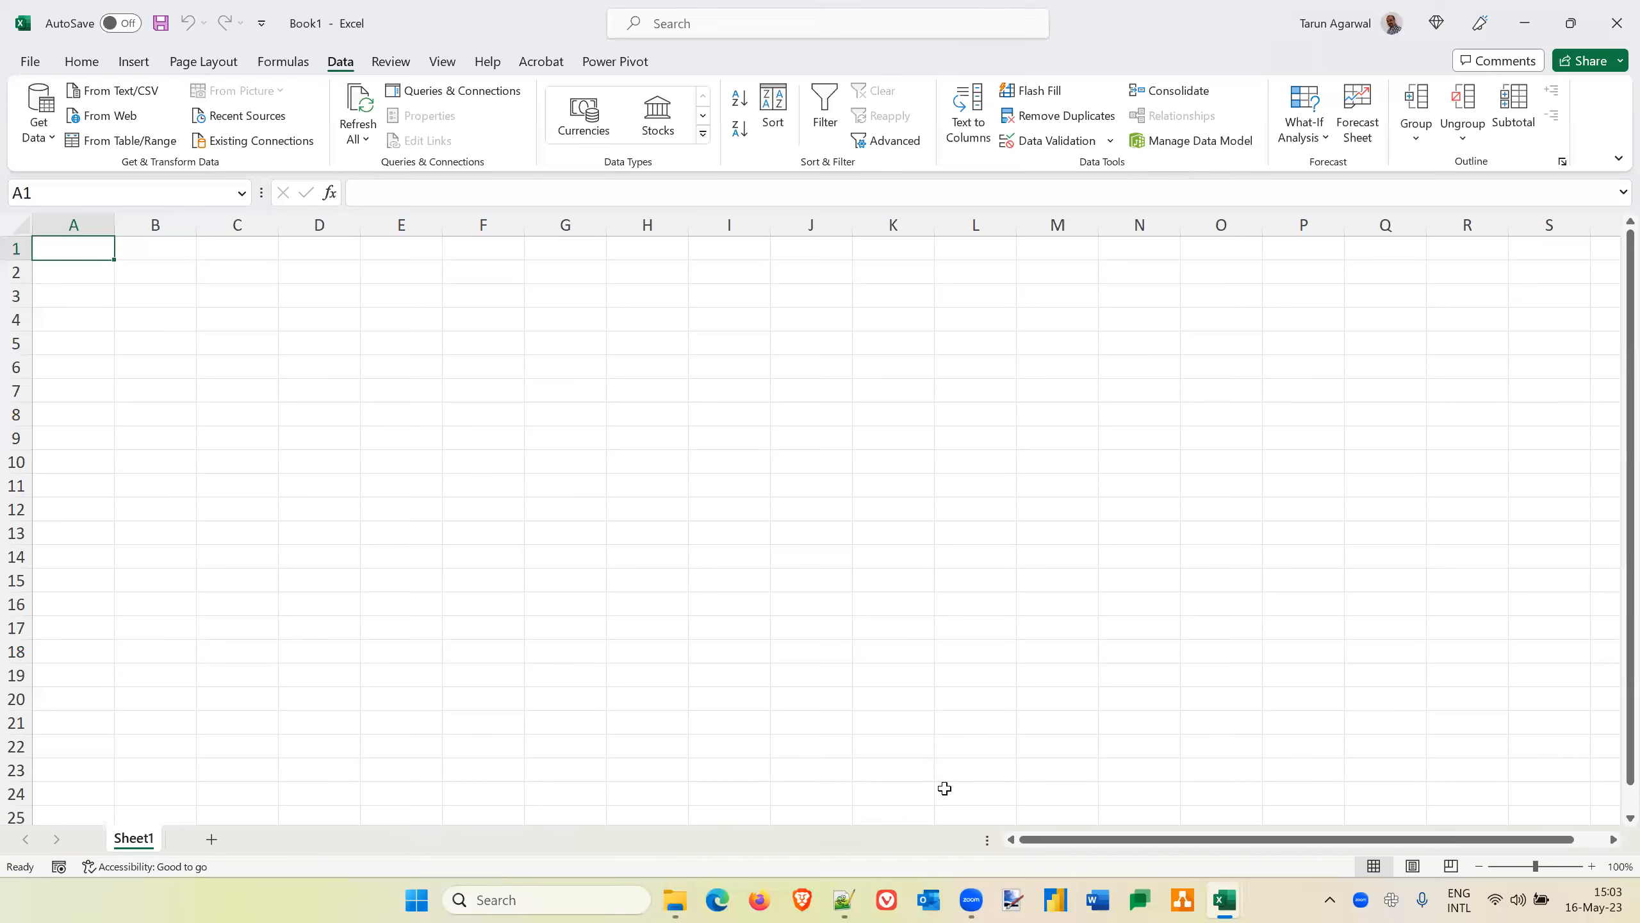
pyautogui.hotkey('alt', 'Tab')
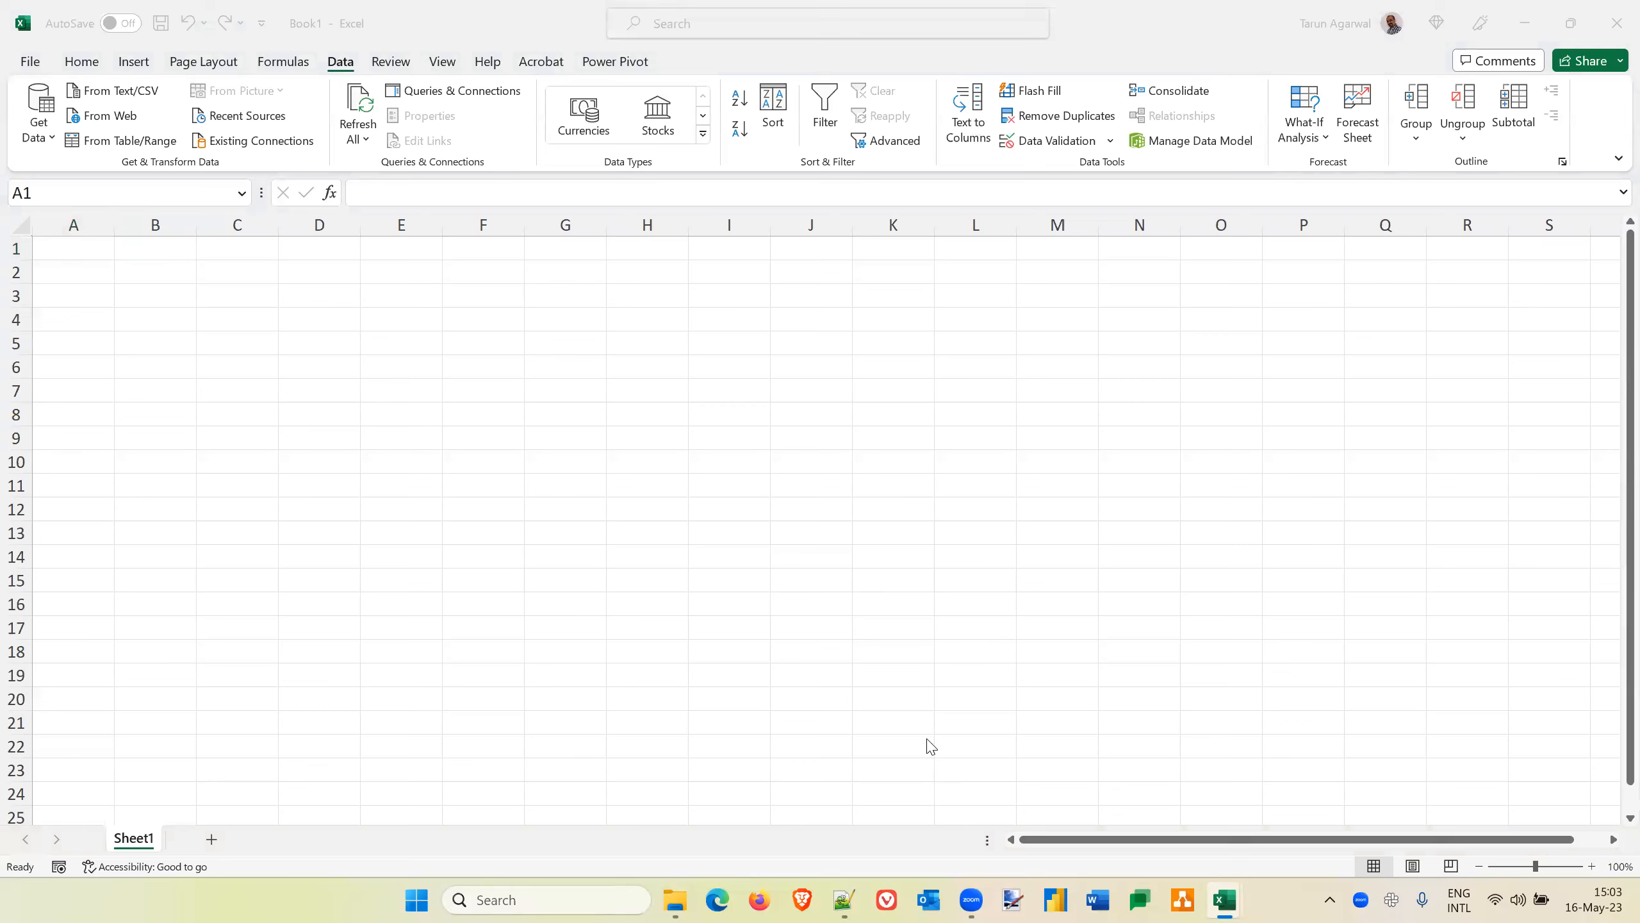
pyautogui.click(74, 255)
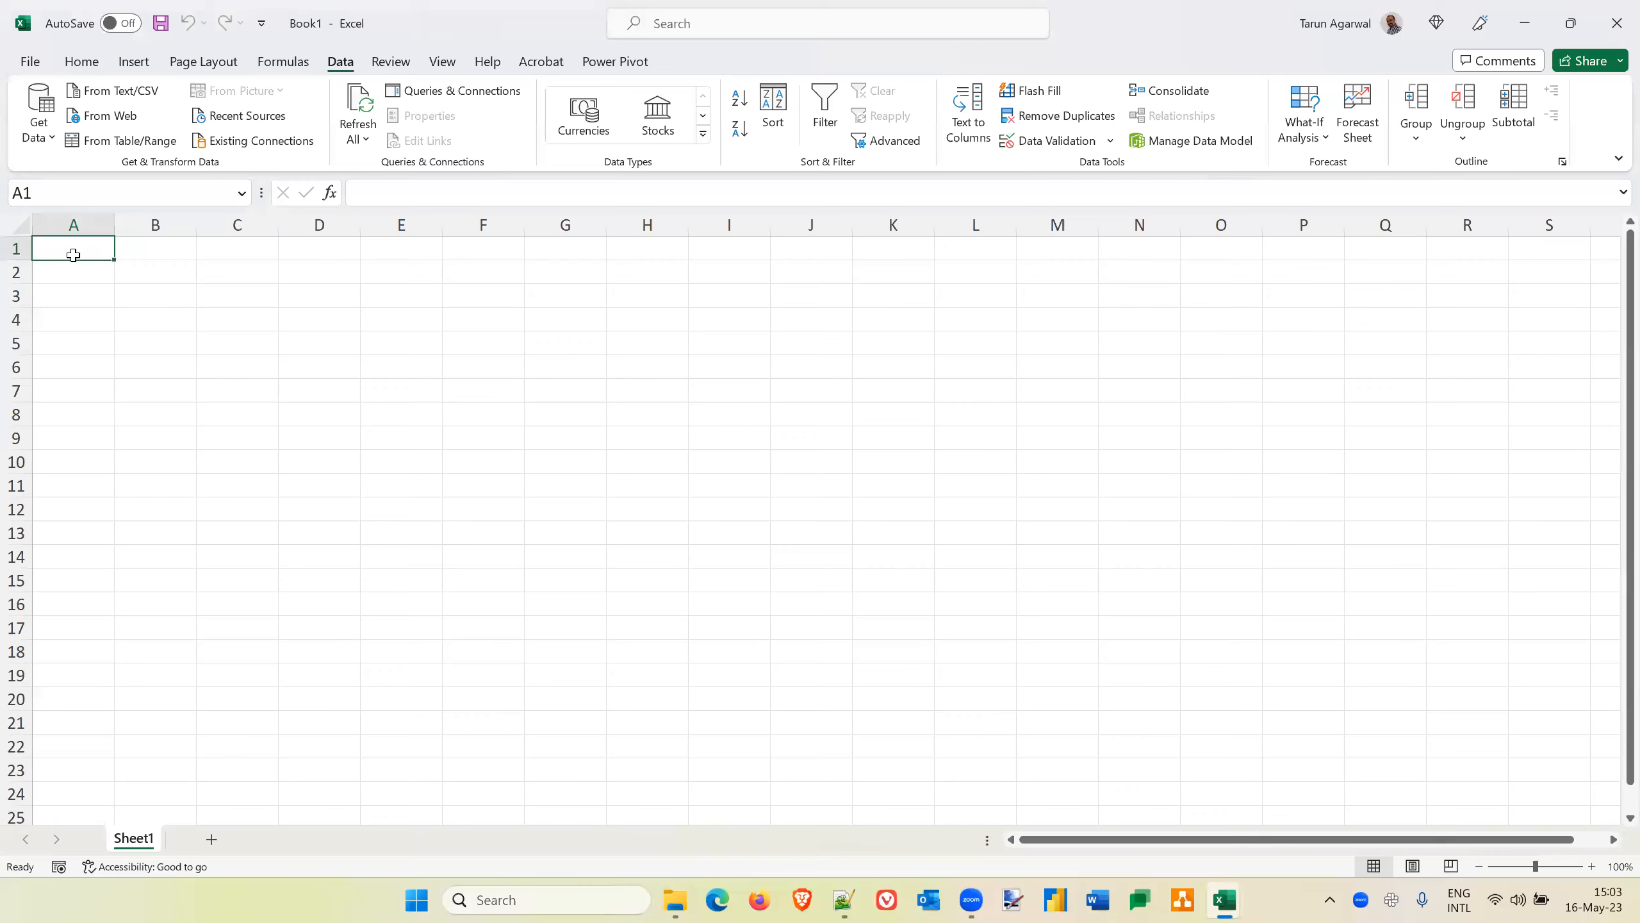
pyautogui.click(1322, 146)
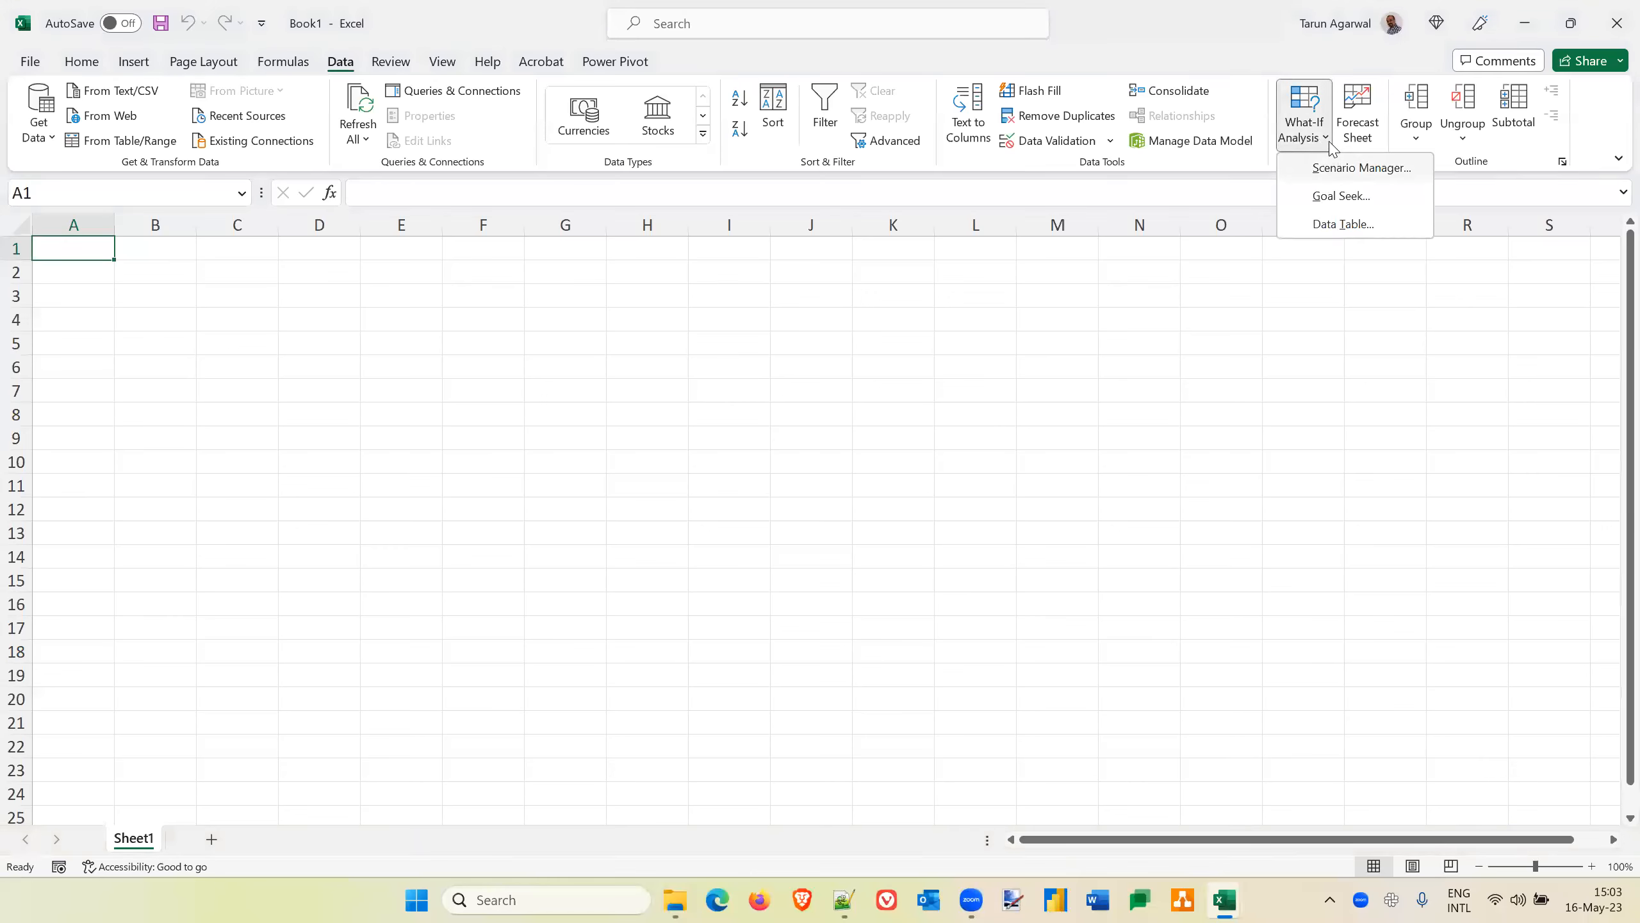
pyautogui.click(1325, 142)
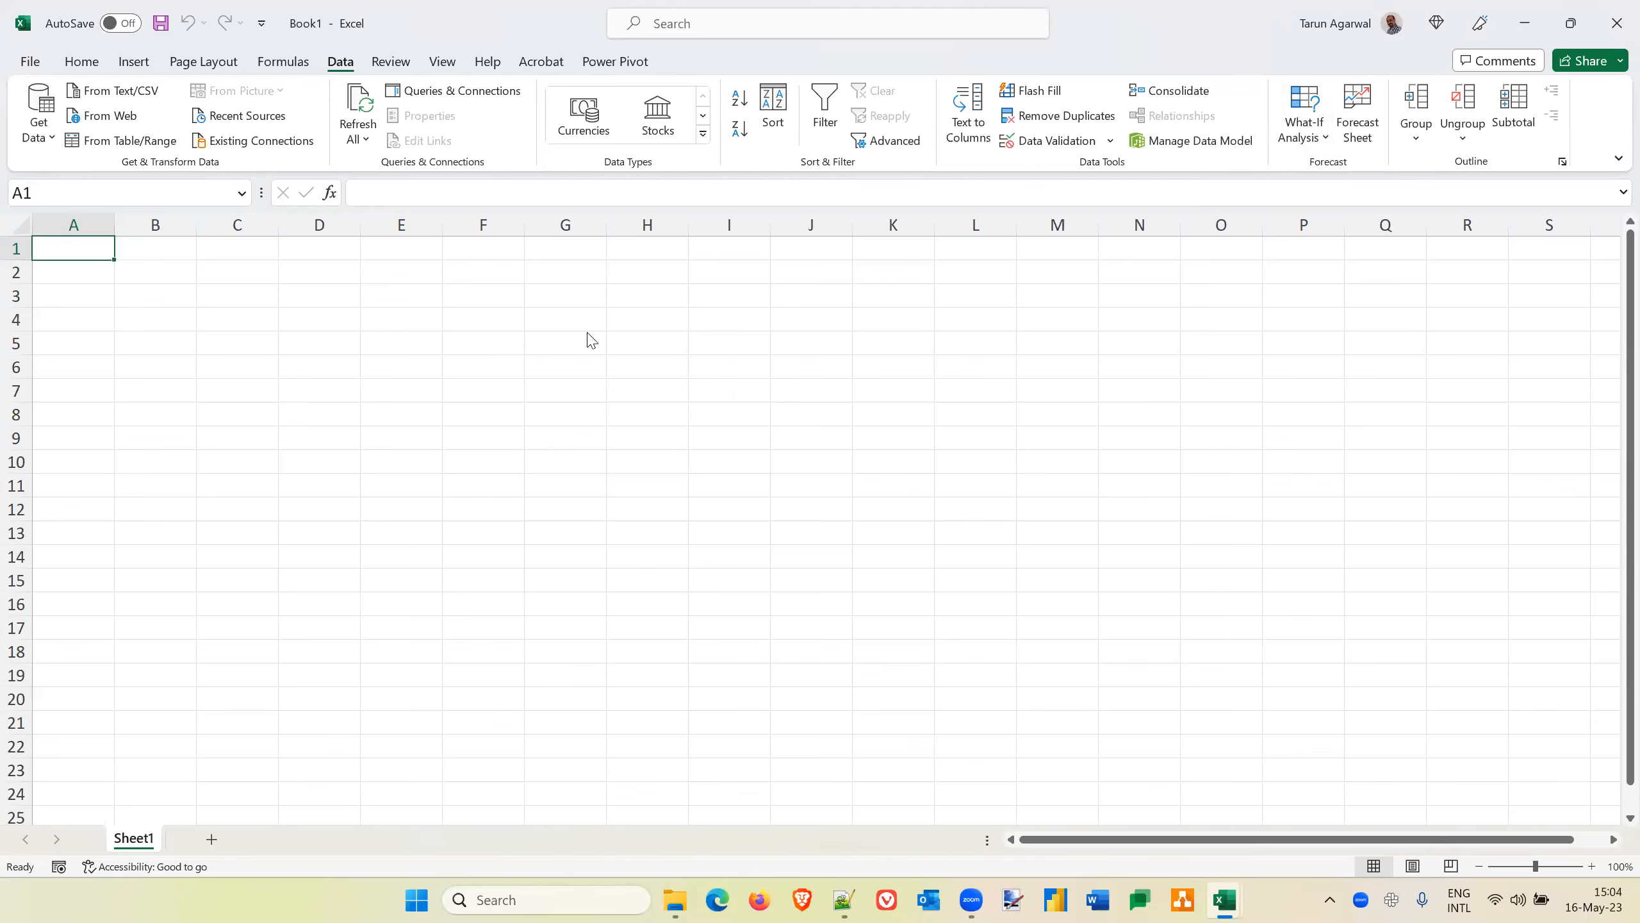
# Switch to the New Microsoft Excel Worksheet workbook and inspect the annual interest rate entry on the Goal seek sheet
pyautogui.hotkey('alt', 'Tab')
pyautogui.hotkey('alt', 'Tab')
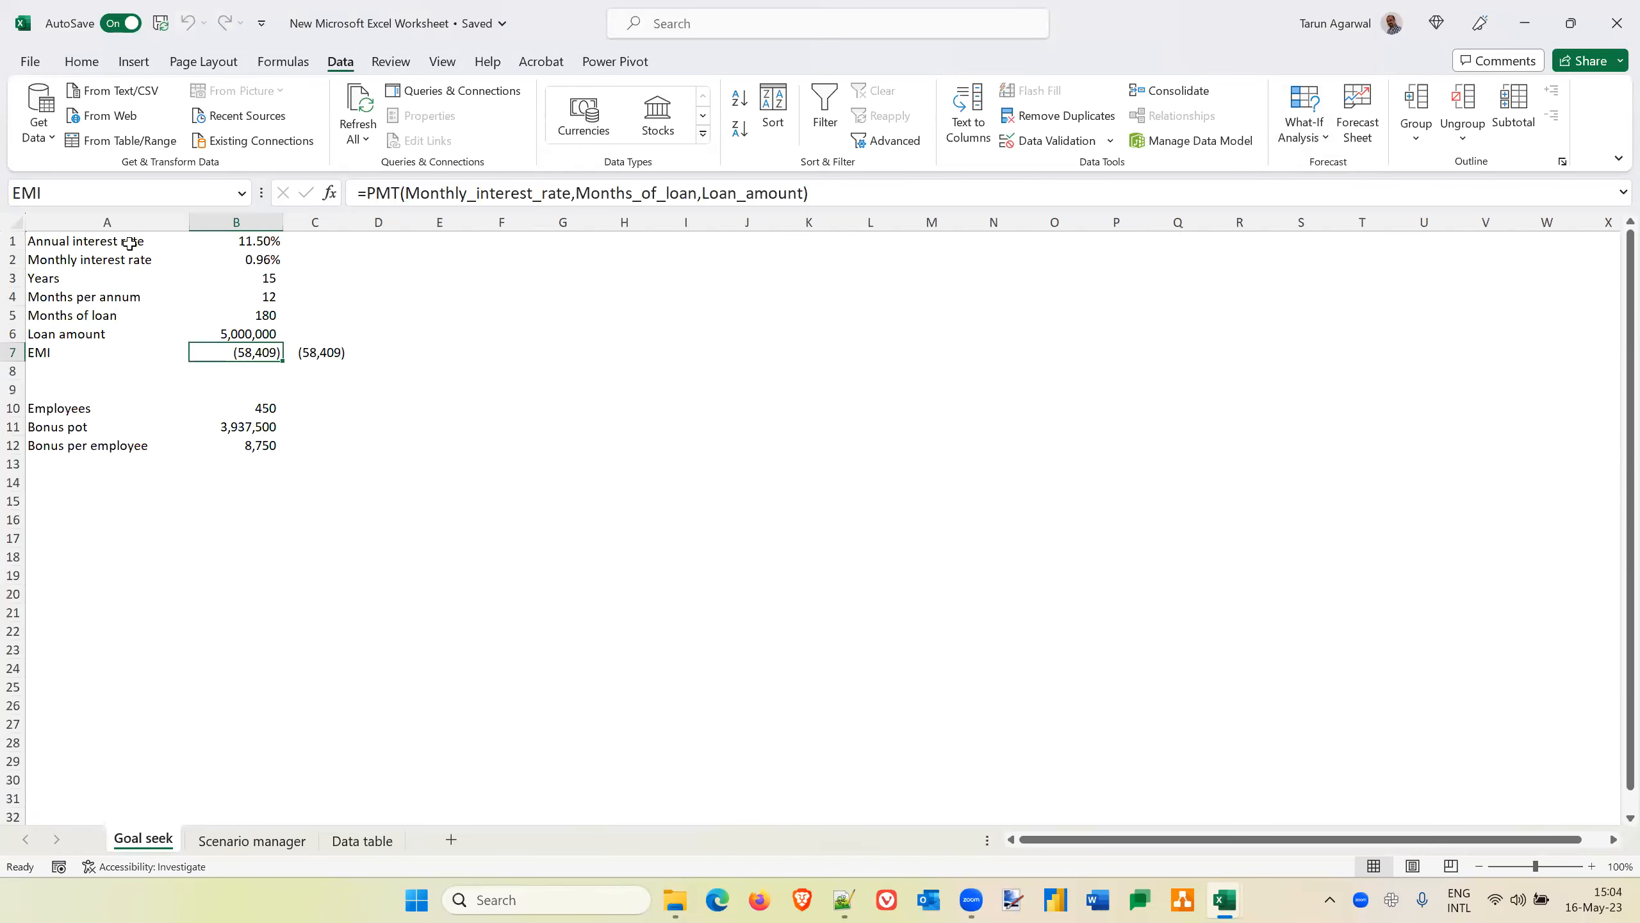
pyautogui.hotkey('ctrl', 'Home')
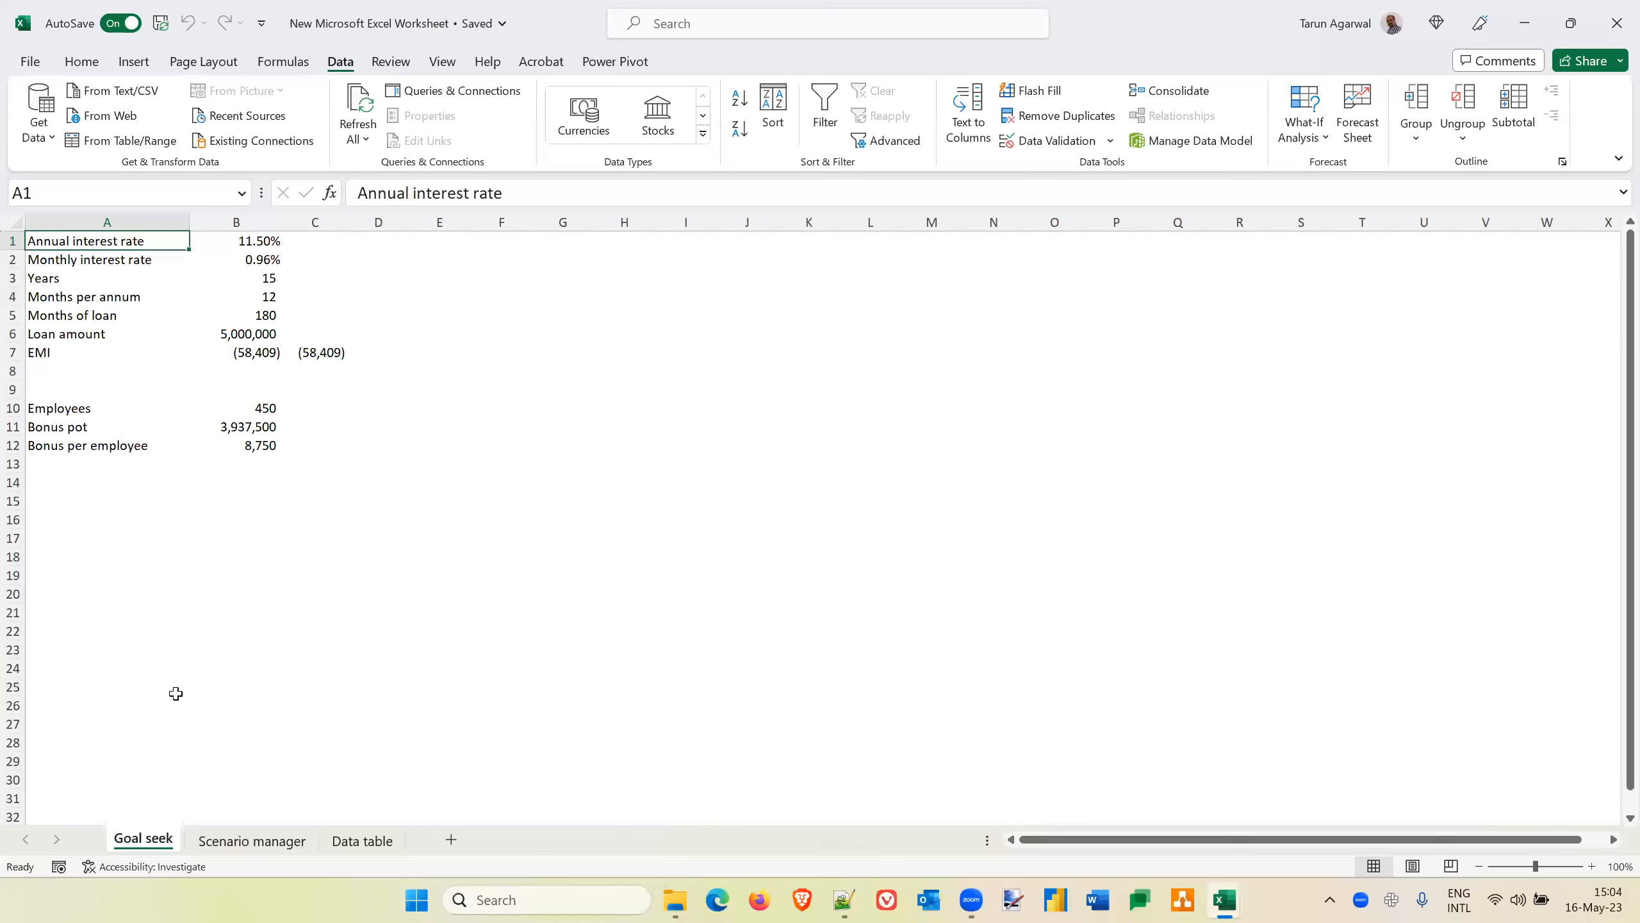
pyautogui.press('Right')
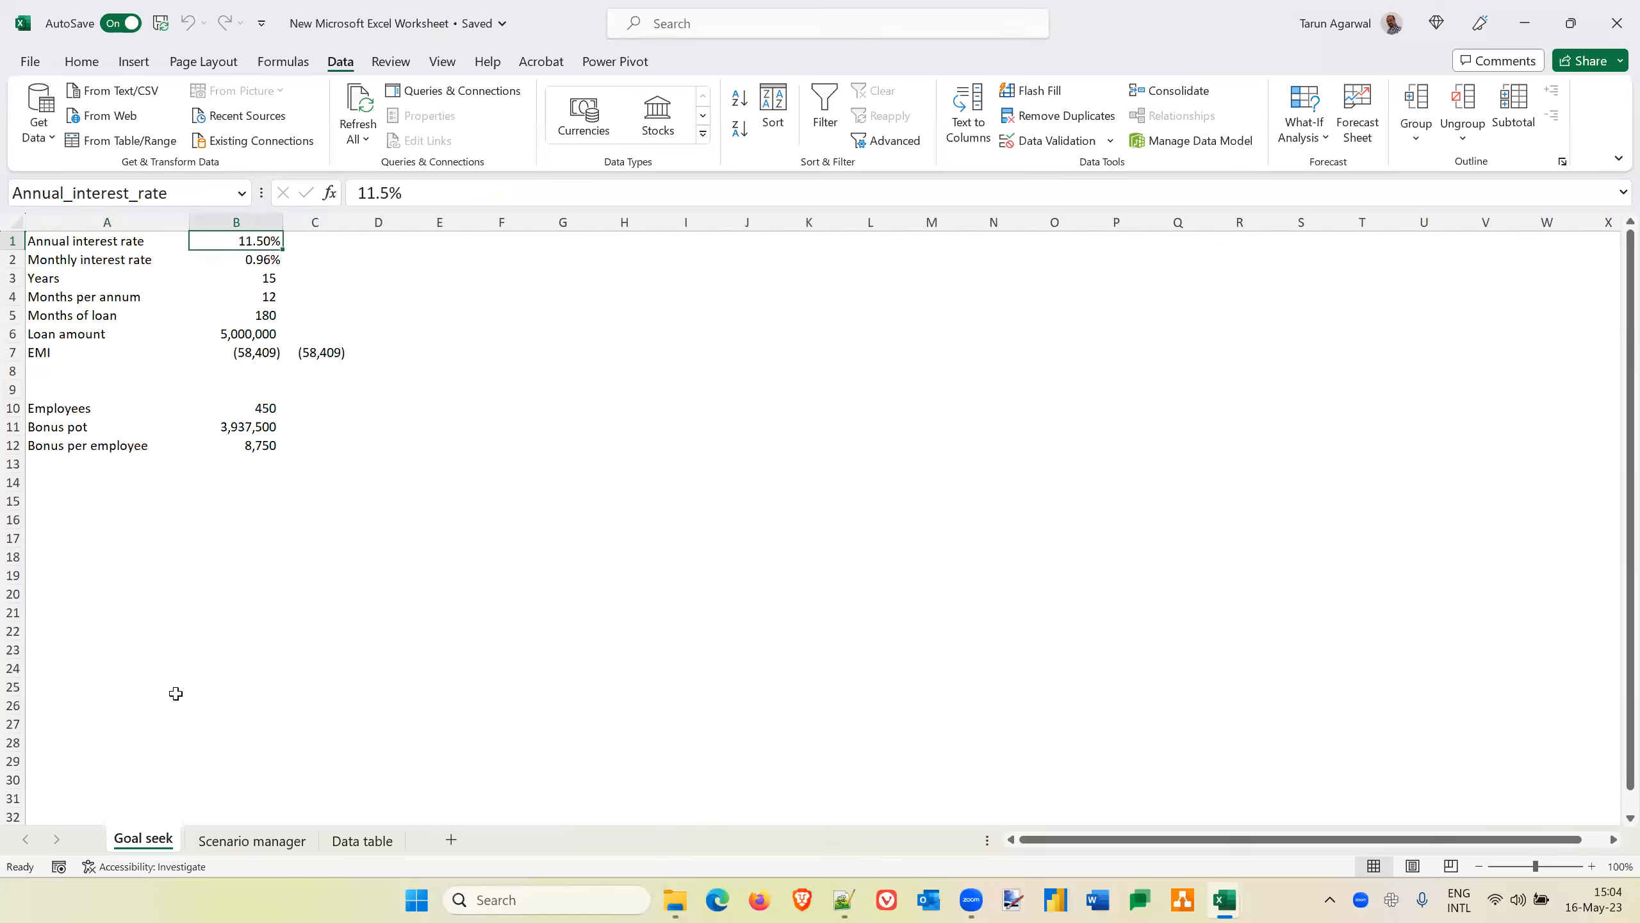
pyautogui.press('Left')
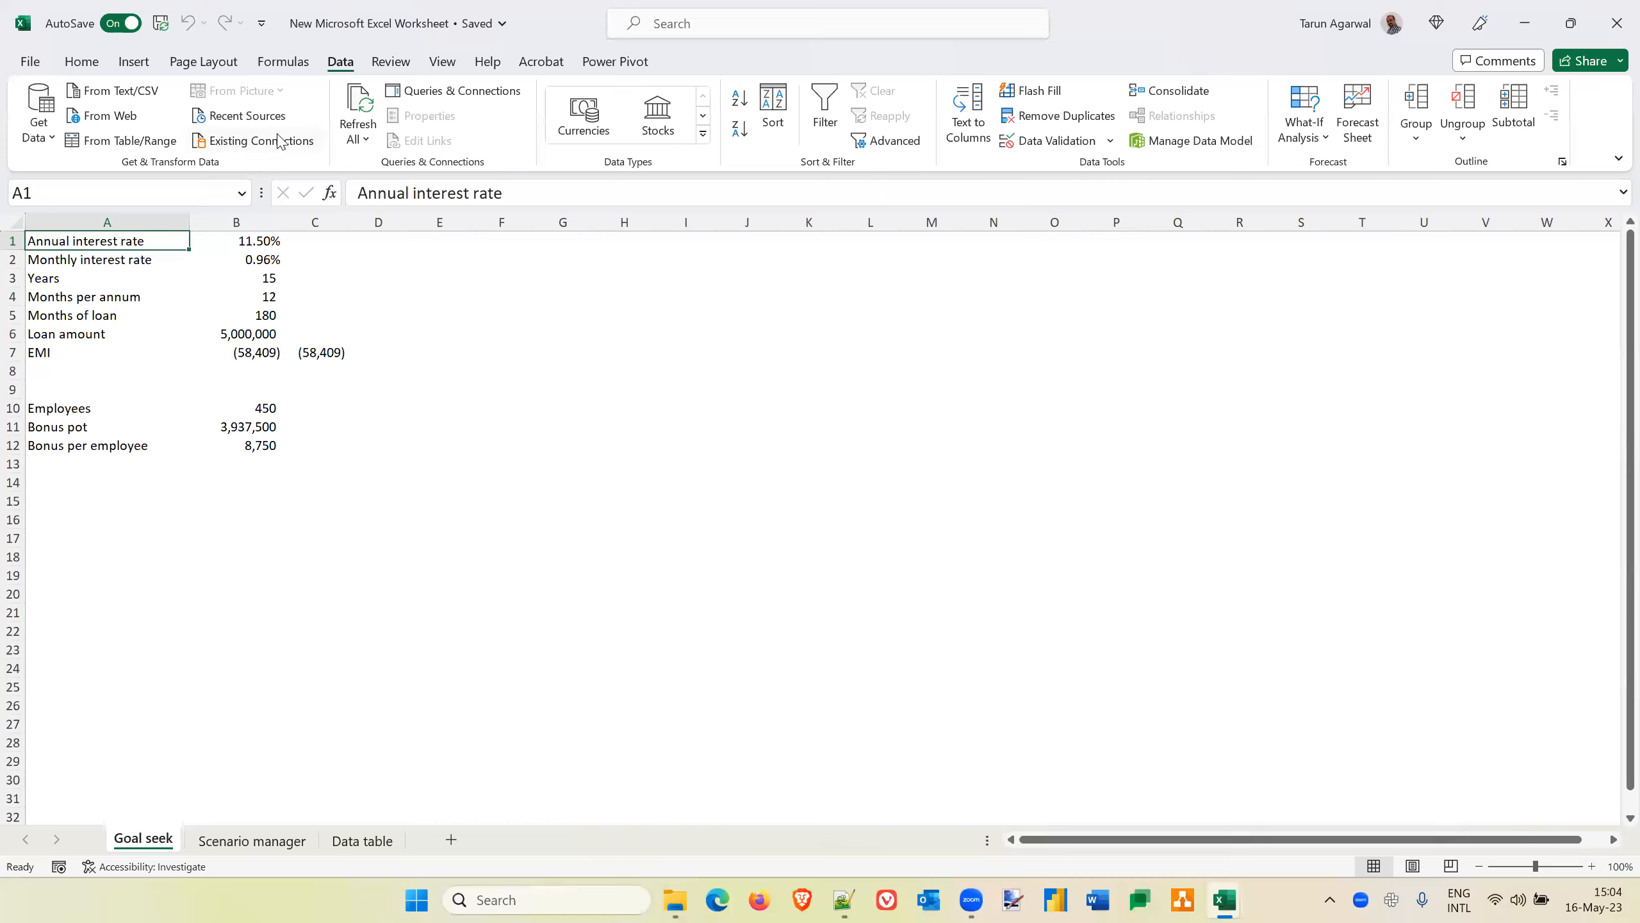
pyautogui.click(251, 241)
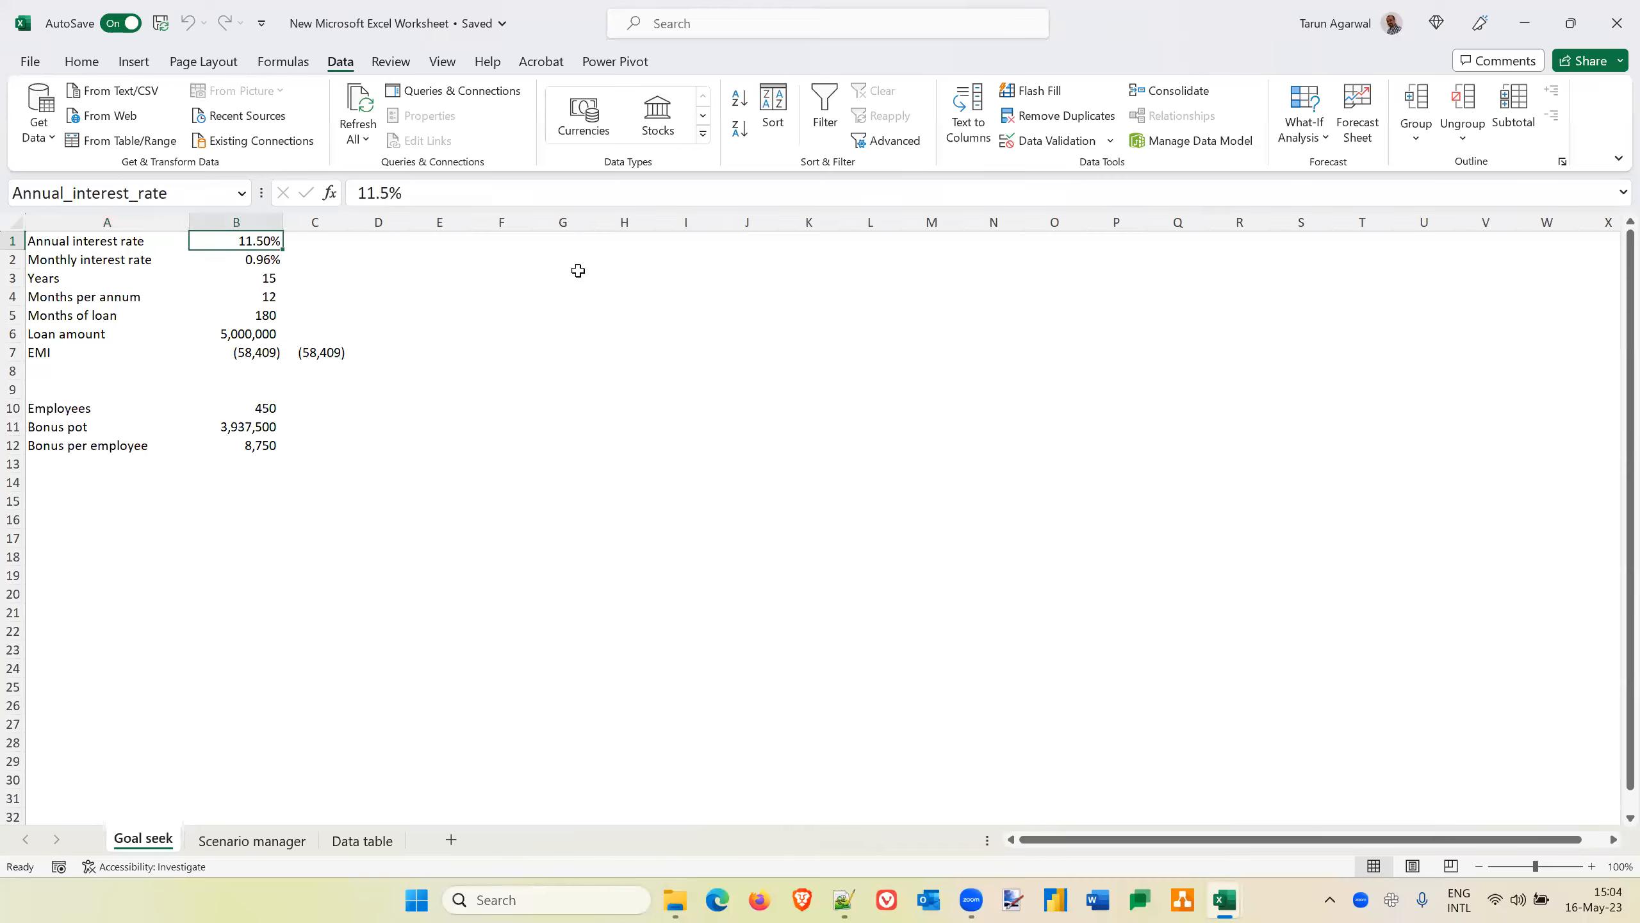
pyautogui.press('Left')
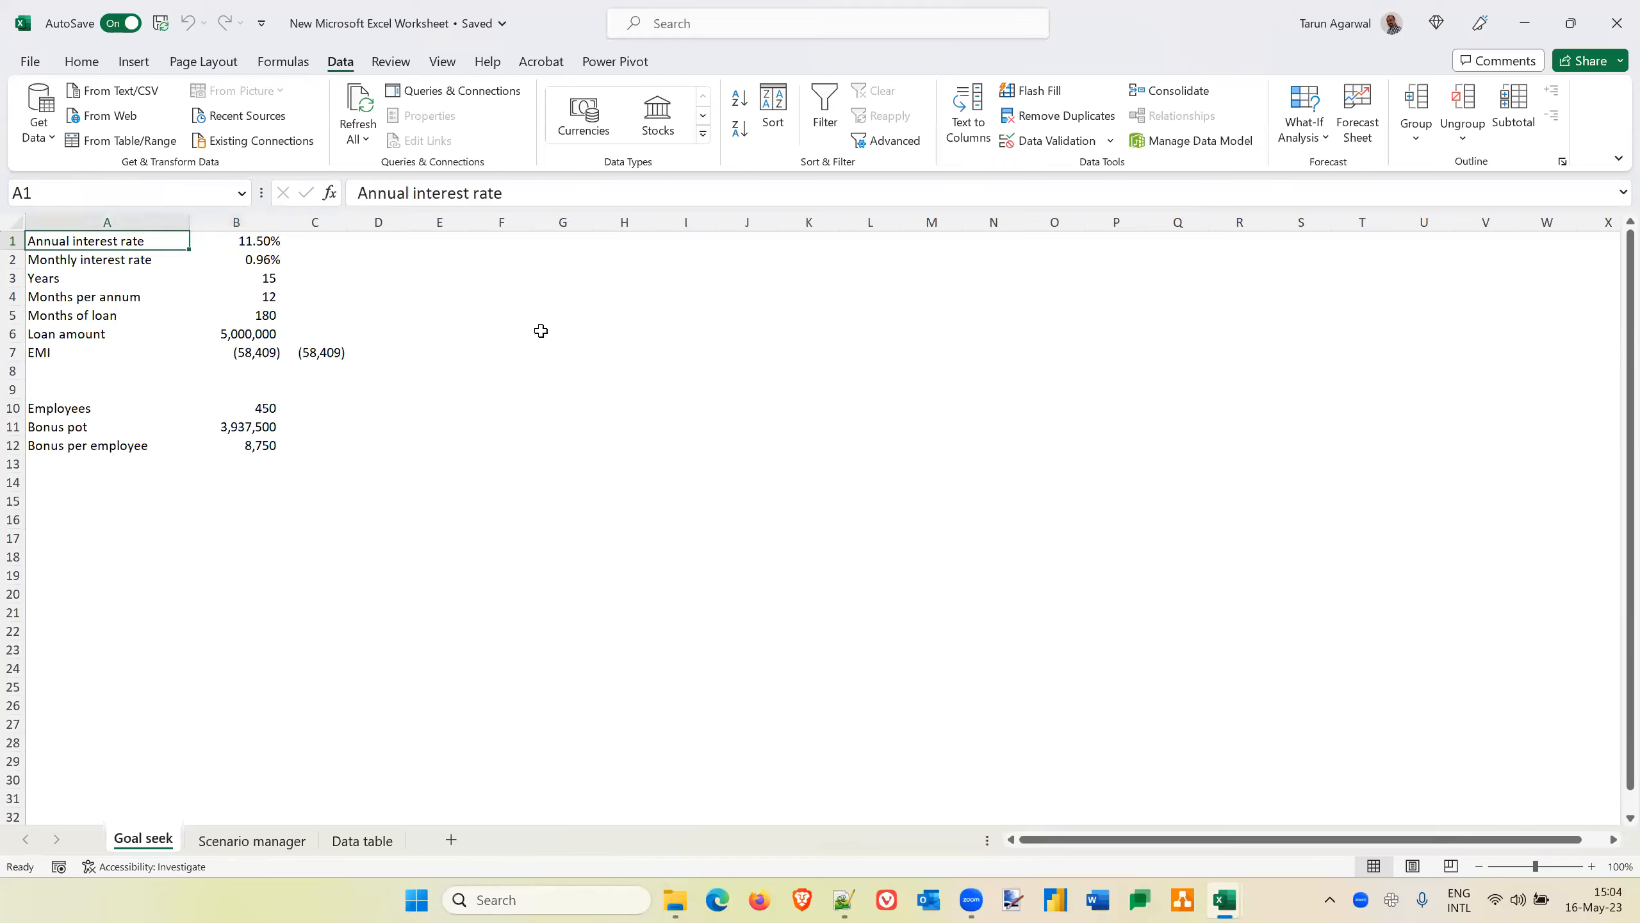
pyautogui.press('Right')
pyautogui.press('Left')
# Copy the loan labels and inputs in A1:B6 and paste them as values only, starting at A16
pyautogui.hotkey('shift', 'Down')
pyautogui.hotkey('shift', 'Down')
pyautogui.hotkey('shift', 'Down')
pyautogui.hotkey('shift', 'Down')
pyautogui.hotkey('shift', 'Down')
pyautogui.hotkey('shift', 'Down')
pyautogui.hotkey('shift', 'Right')
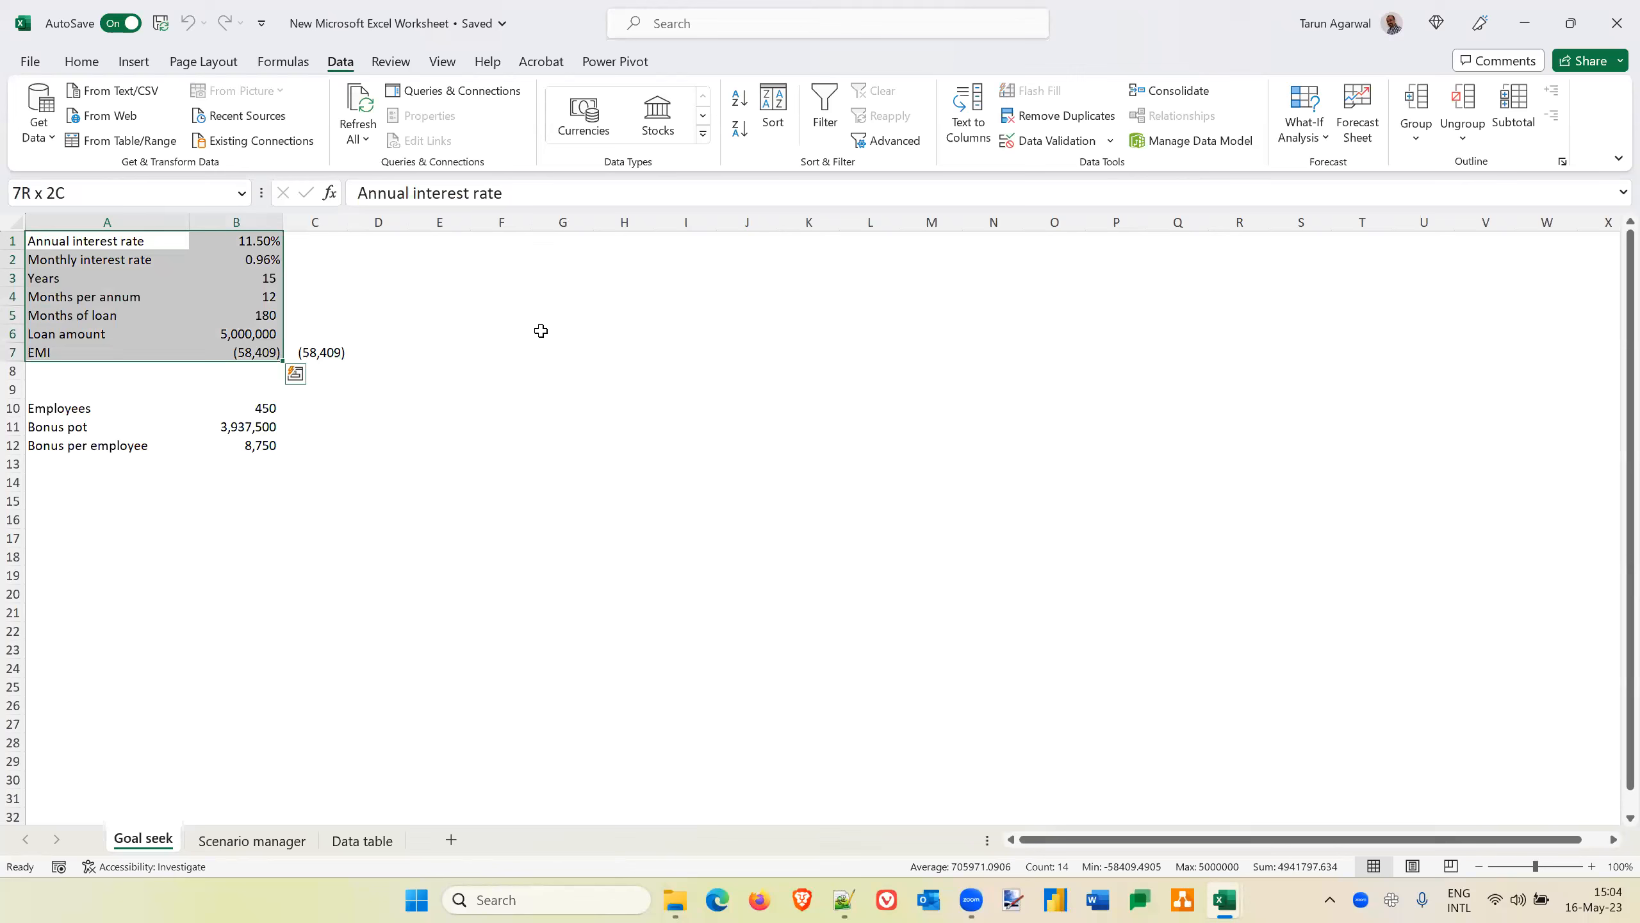
pyautogui.hotkey('shift', 'Up')
pyautogui.hotkey('ctrl', 'c')
pyautogui.press('Down')
pyautogui.press('Down')
pyautogui.press('Down')
pyautogui.press('Down')
pyautogui.press('Down')
pyautogui.press('Down')
pyautogui.press('Down')
pyautogui.press('Down')
pyautogui.press('Down')
pyautogui.press('Down')
pyautogui.press('Down')
pyautogui.press('Down')
pyautogui.press('Down')
pyautogui.press('Down')
pyautogui.press('Down')
pyautogui.press('Down')
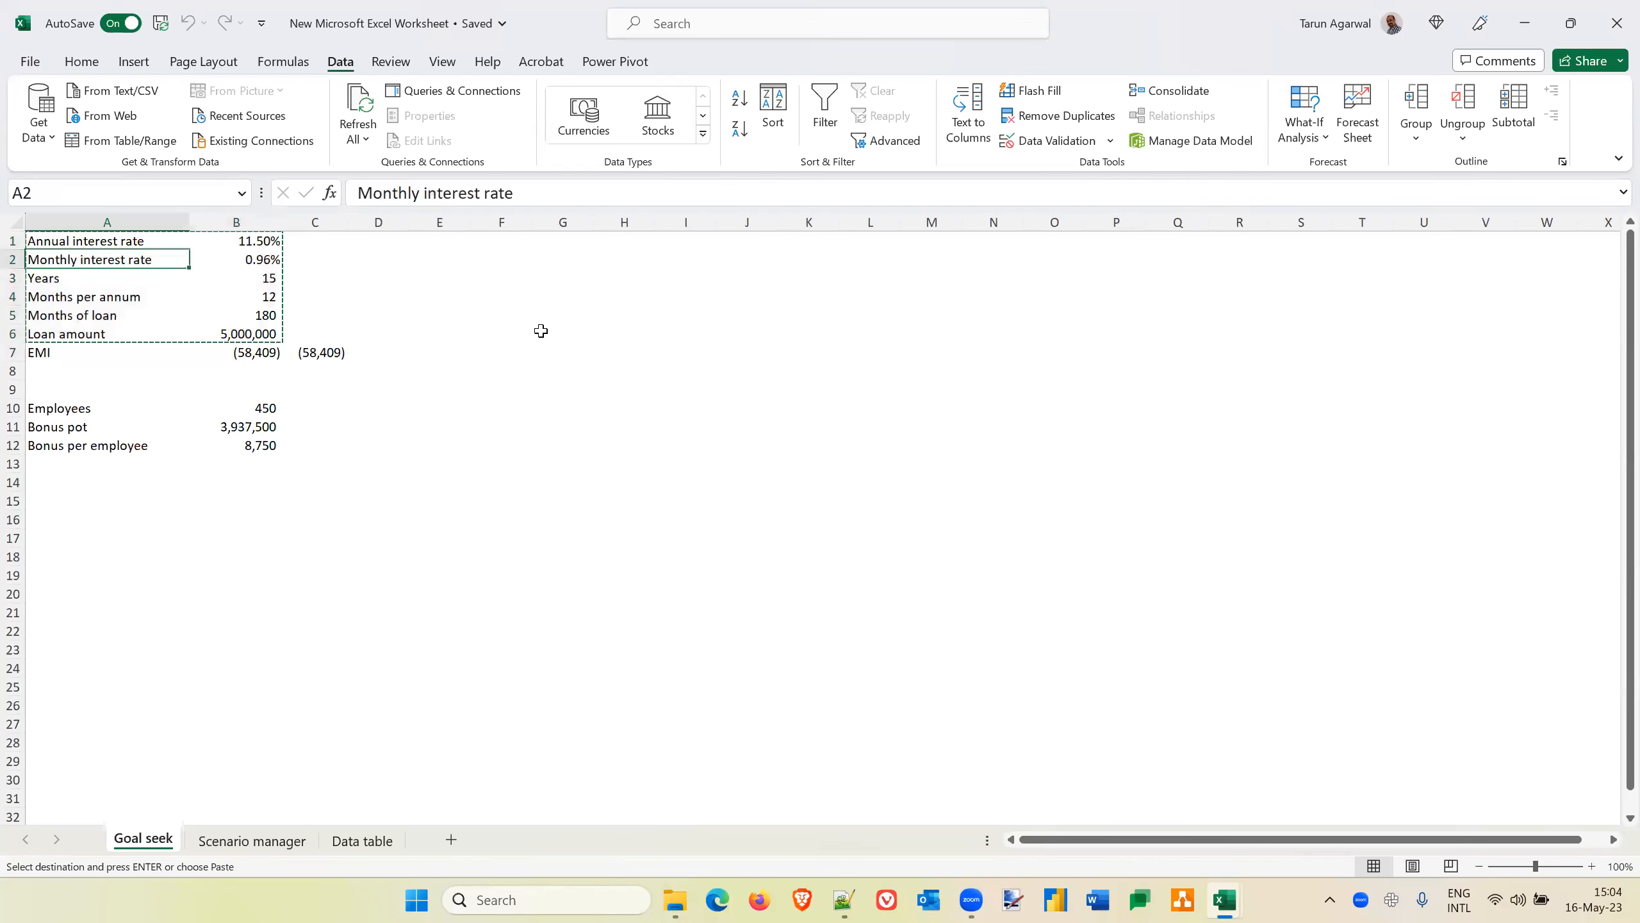
pyautogui.press('Up')
pyautogui.hotkey('alt', 'e')
pyautogui.press('s')
pyautogui.press('v')
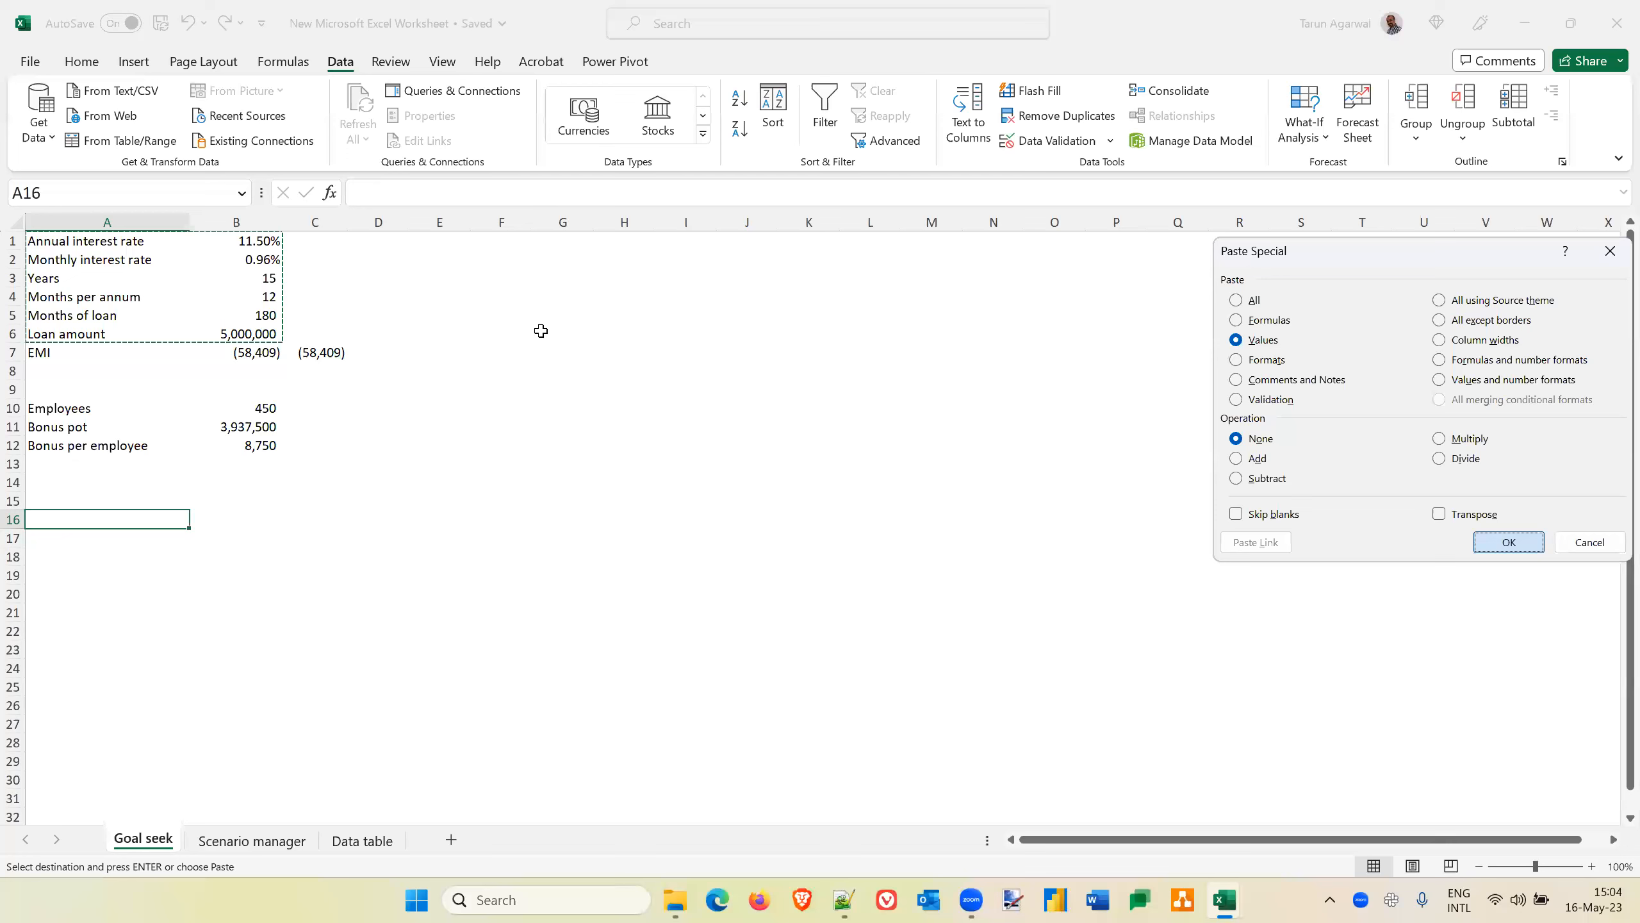
pyautogui.press('Return')
# Format the pasted annual and monthly interest rates in B16:B17 as percentages with two decimal places
pyautogui.press('Right')
pyautogui.press('Down')
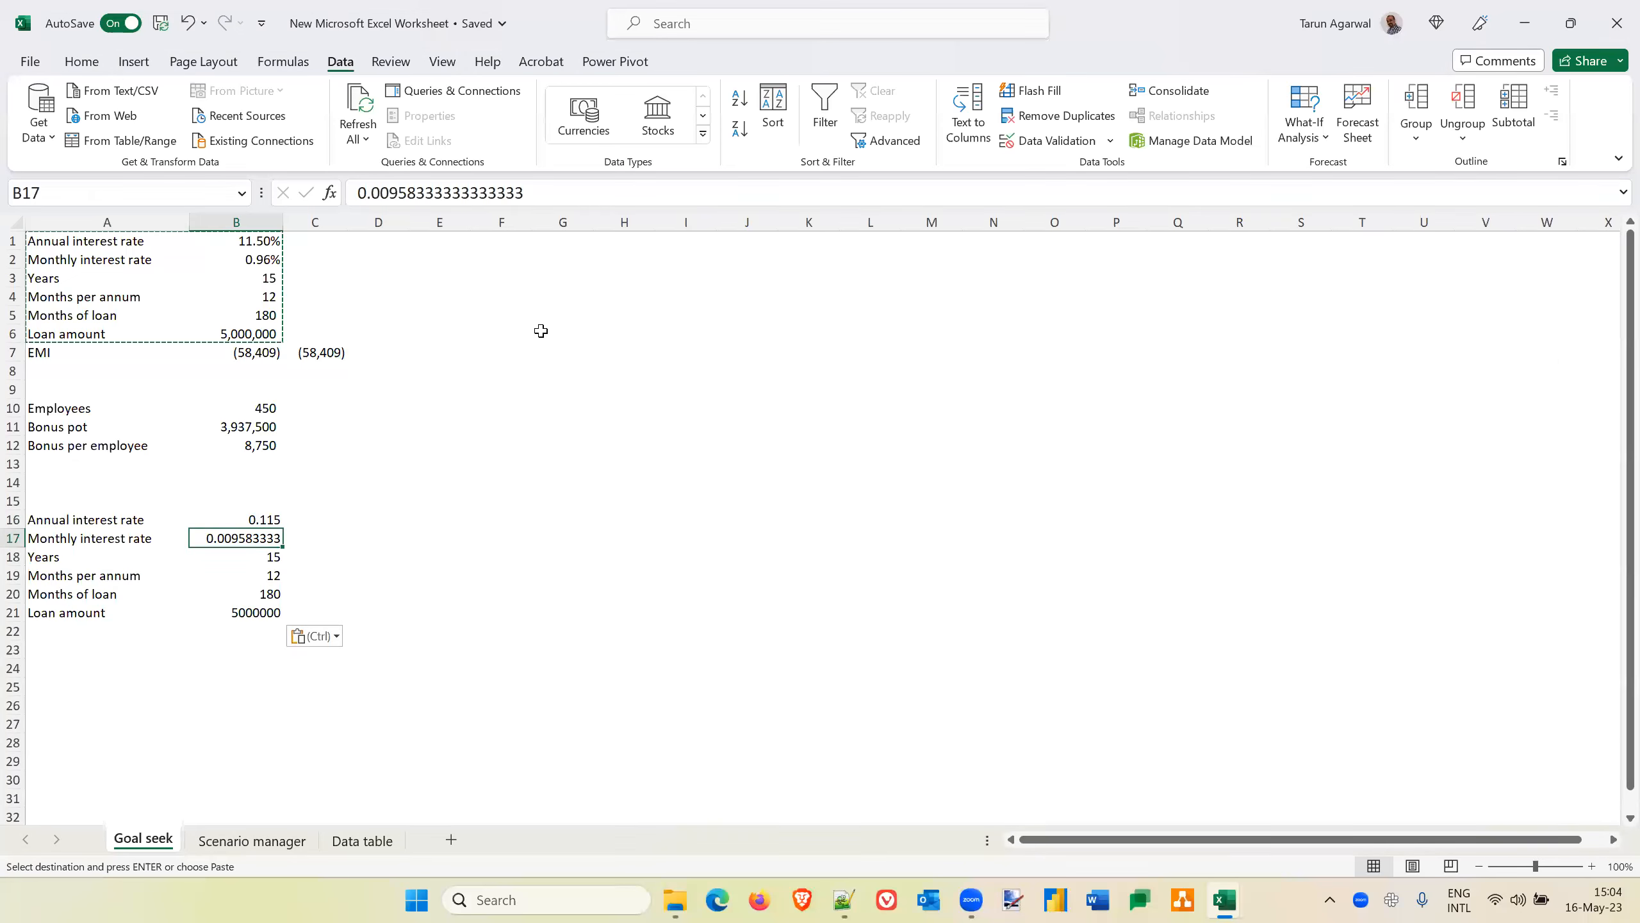
pyautogui.press('Up')
pyautogui.hotkey('shift', 'Down')
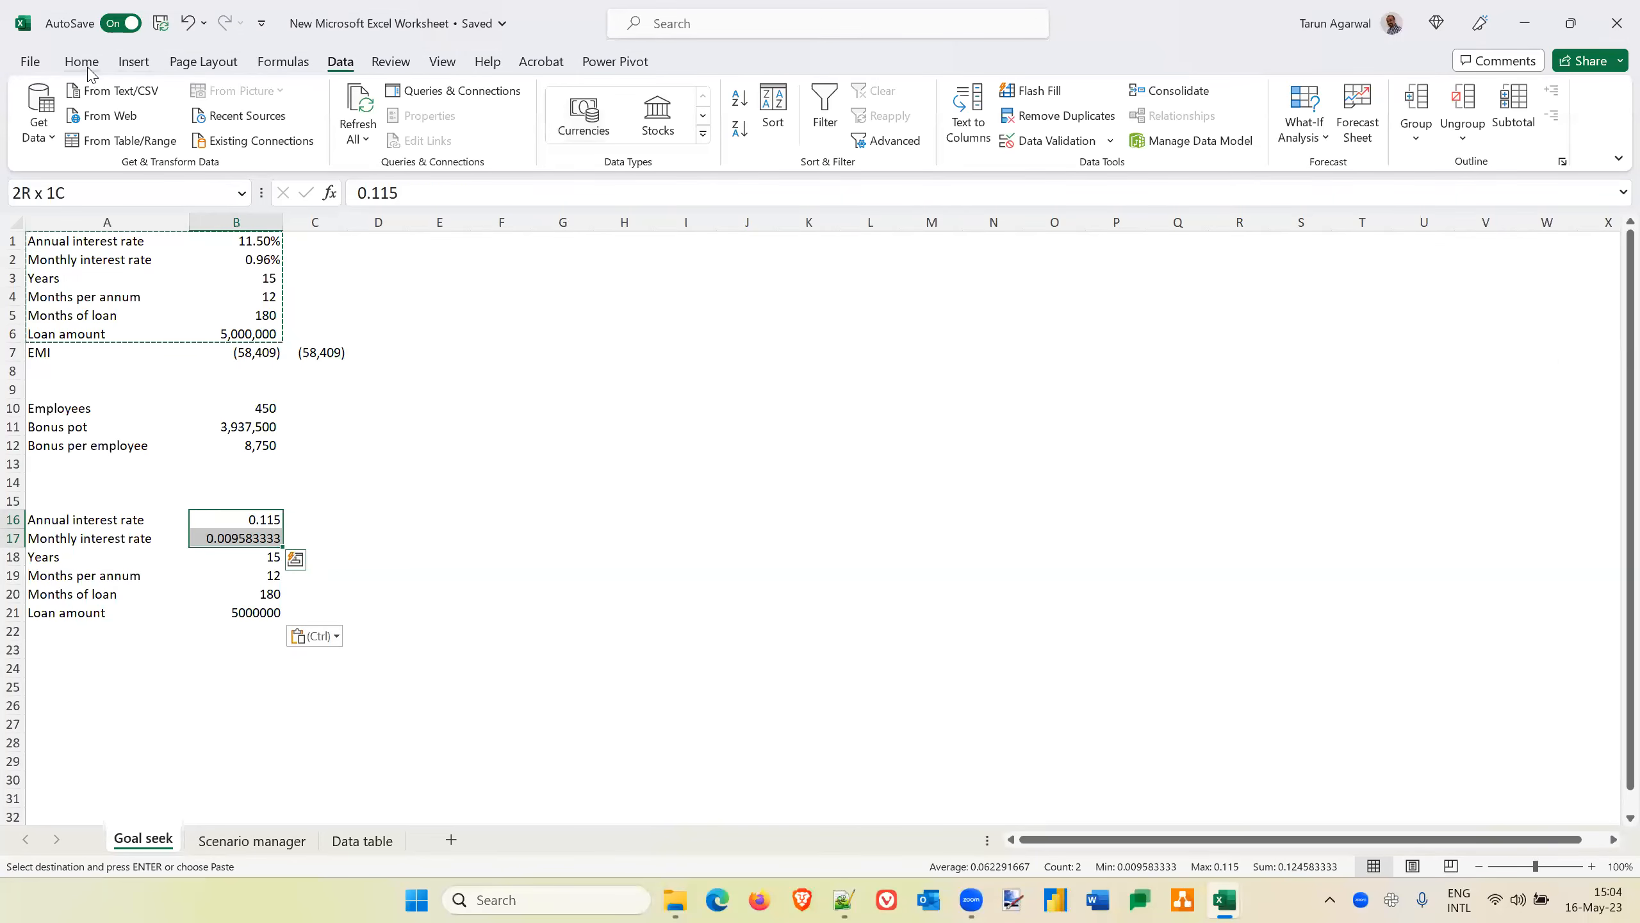
pyautogui.click(88, 66)
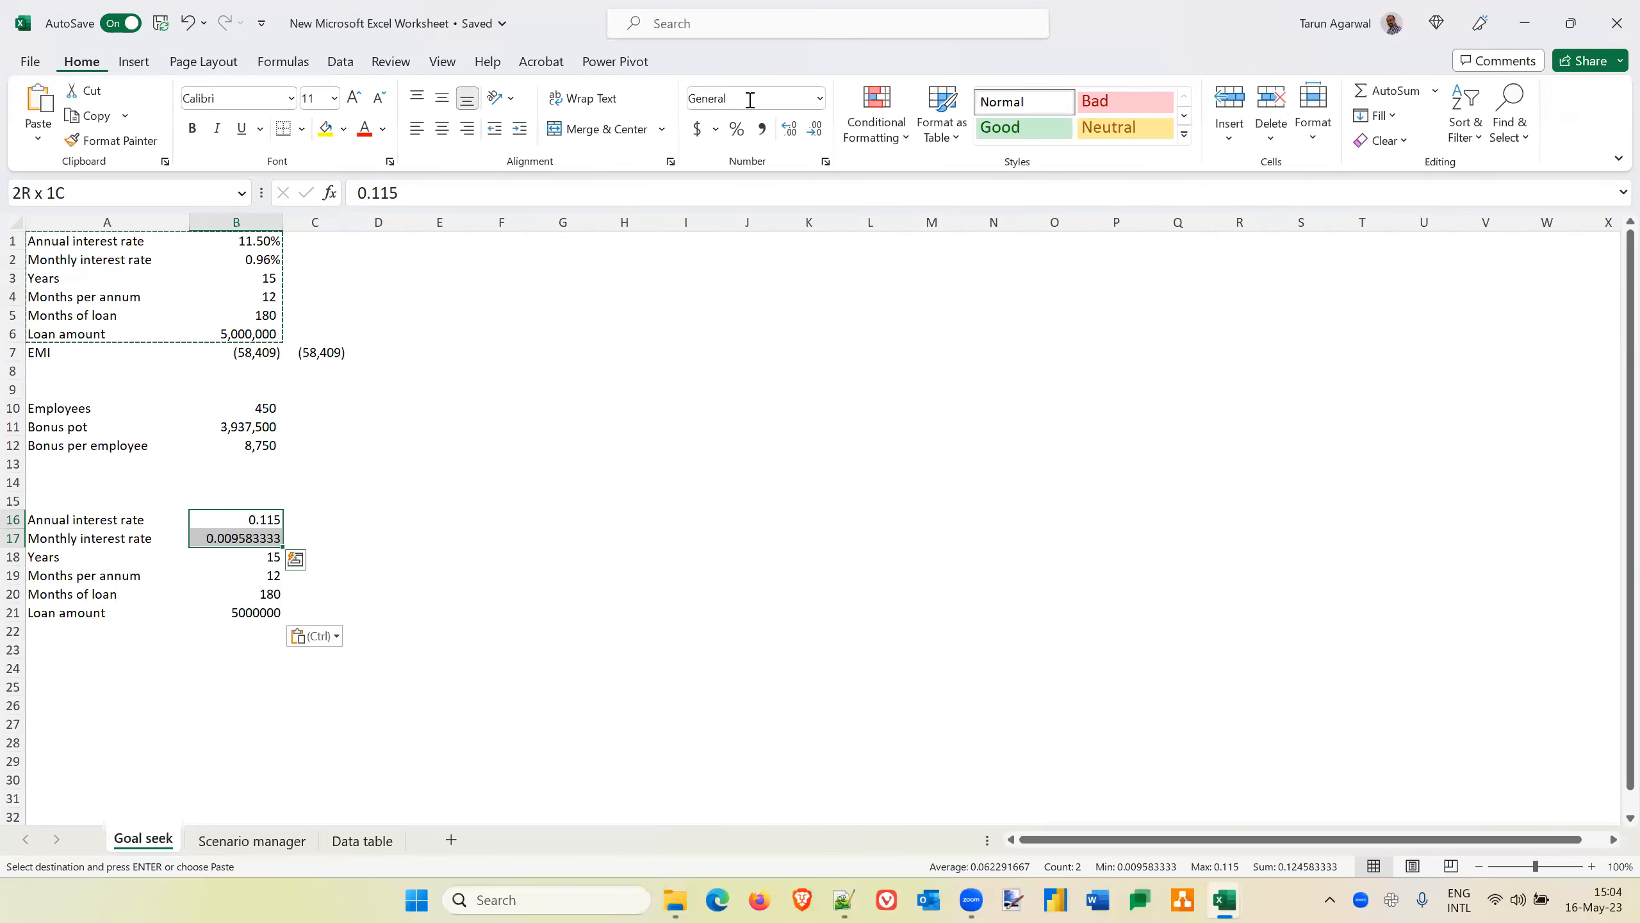
pyautogui.click(740, 140)
pyautogui.click(789, 139)
pyautogui.click(788, 139)
pyautogui.press('Left')
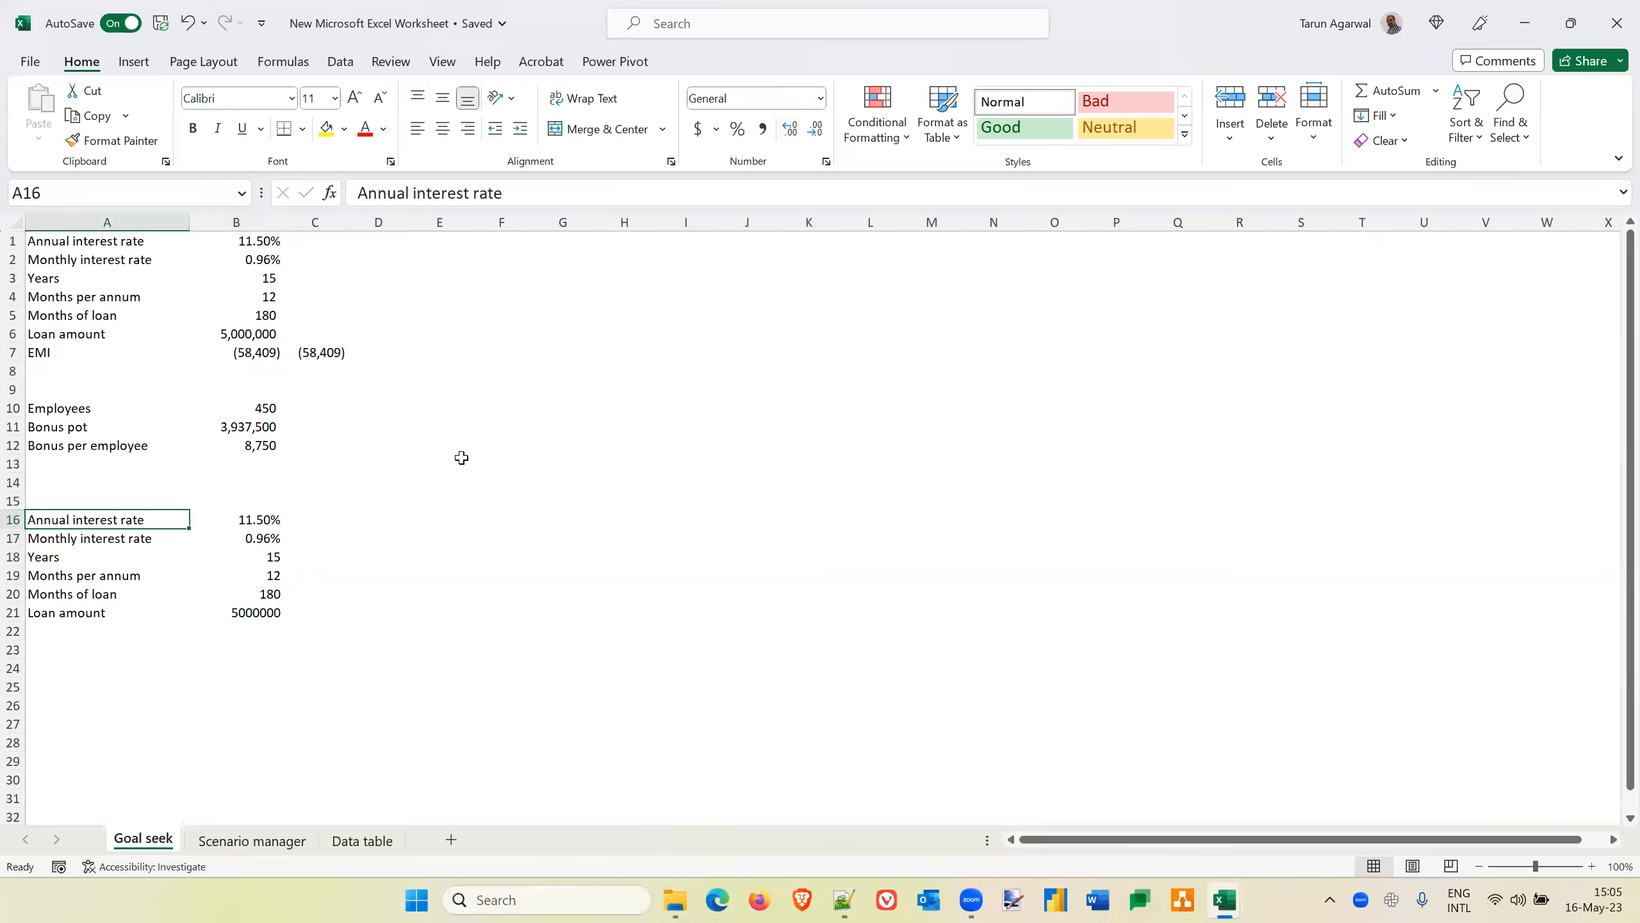
# Calculate the monthly interest rate in B17 by dividing the annual rate by the months per annum, =B16/B19
pyautogui.press('Right')
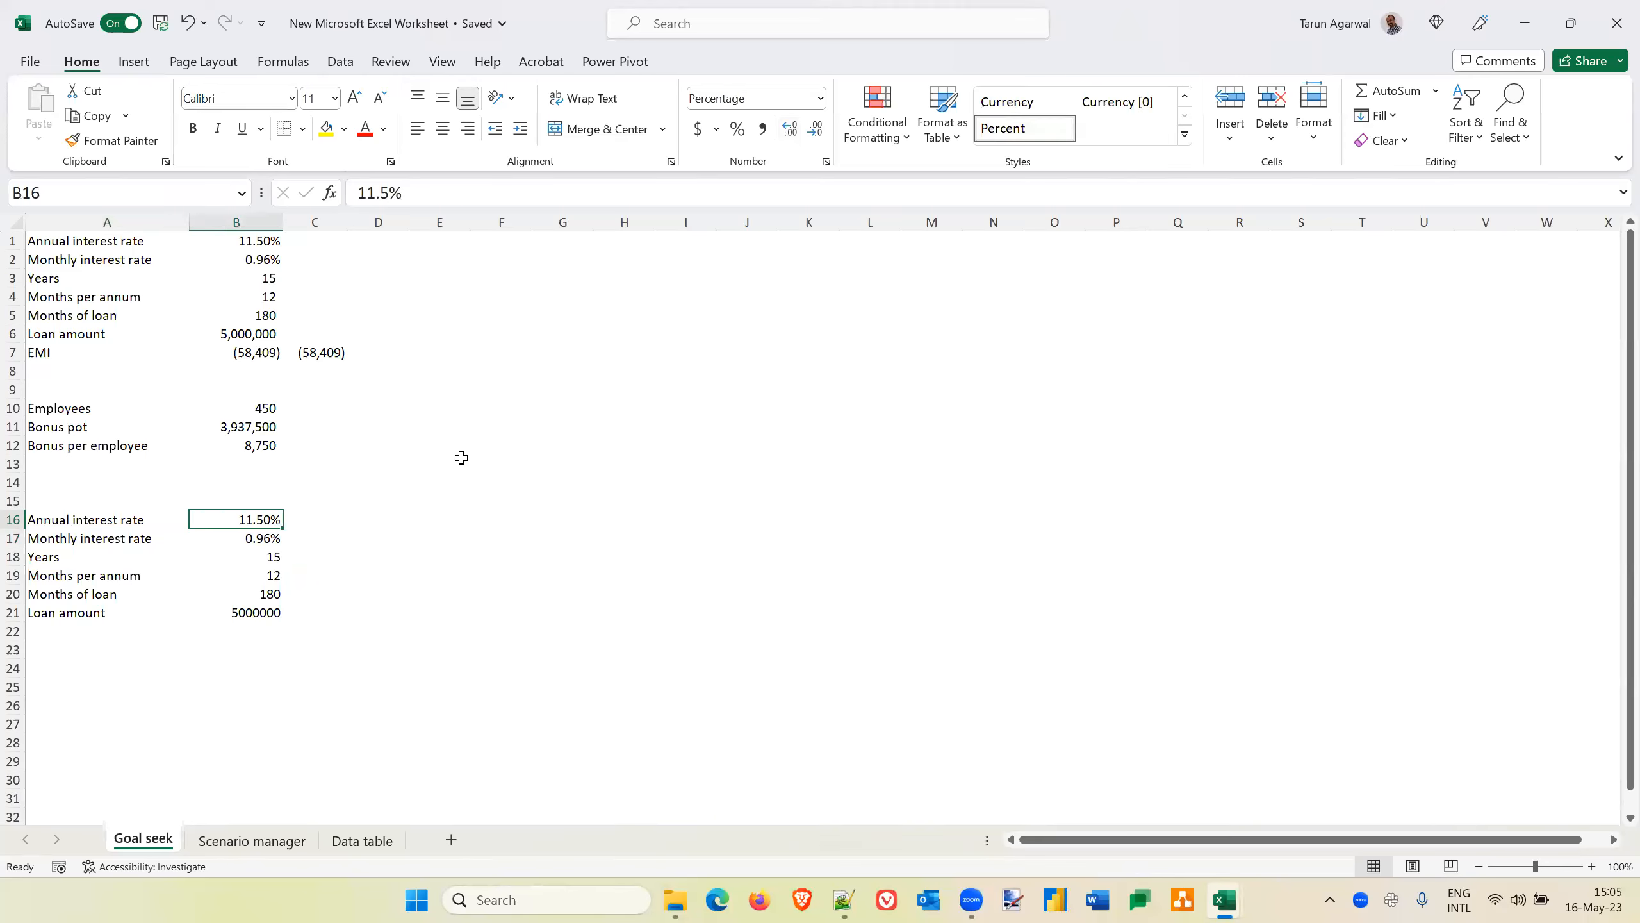
pyautogui.press('Left')
pyautogui.press('Down')
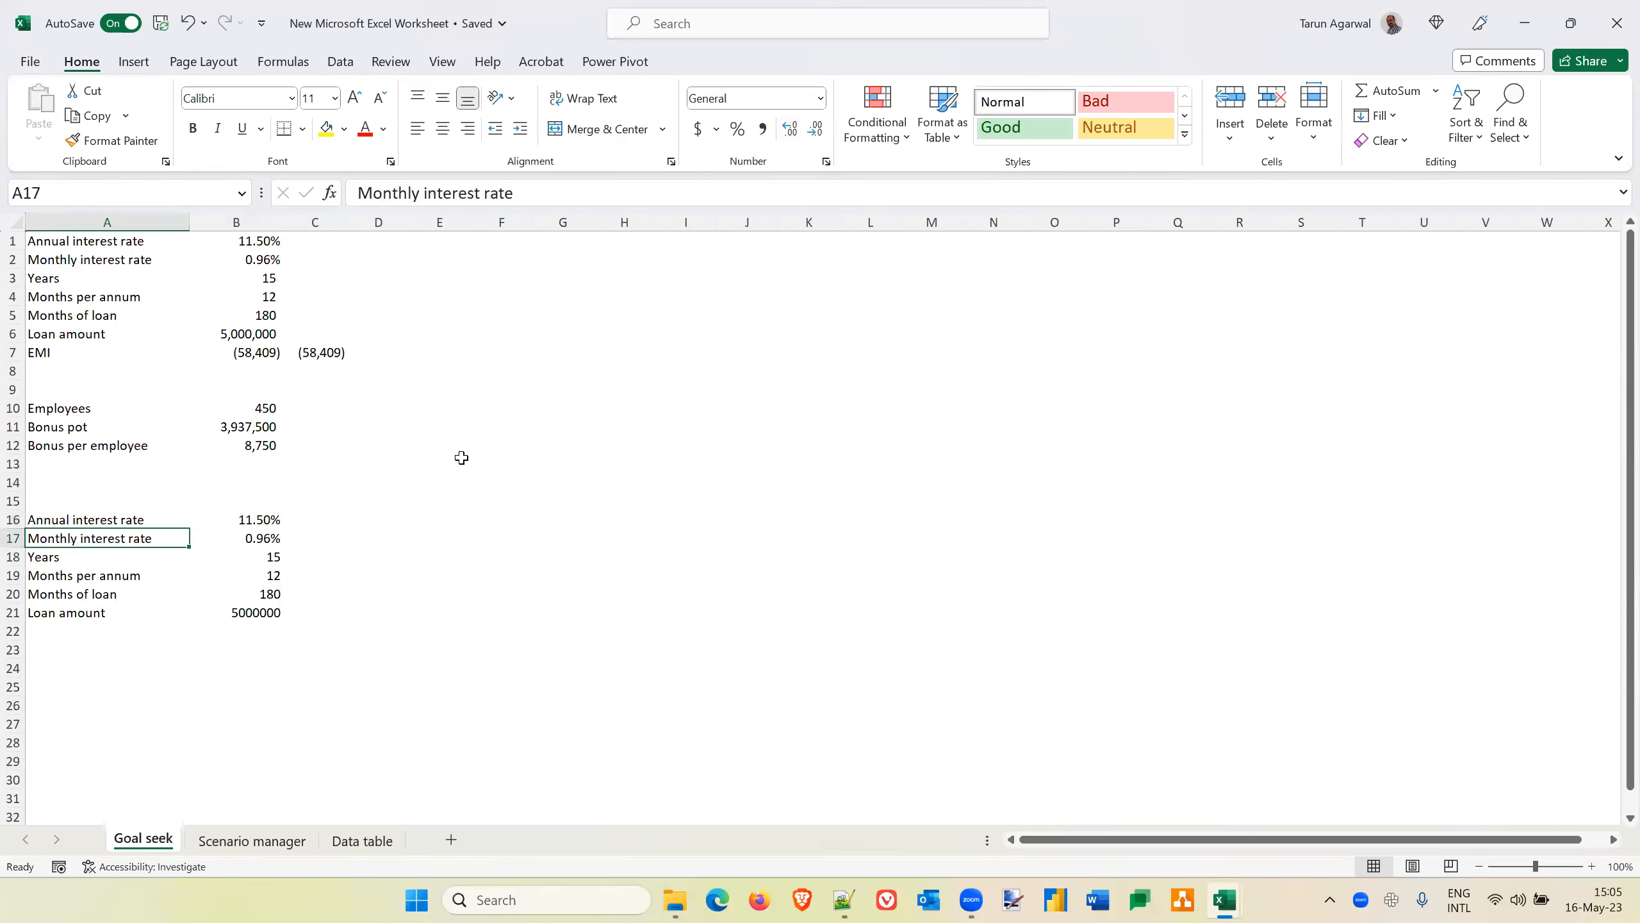
pyautogui.press('Right')
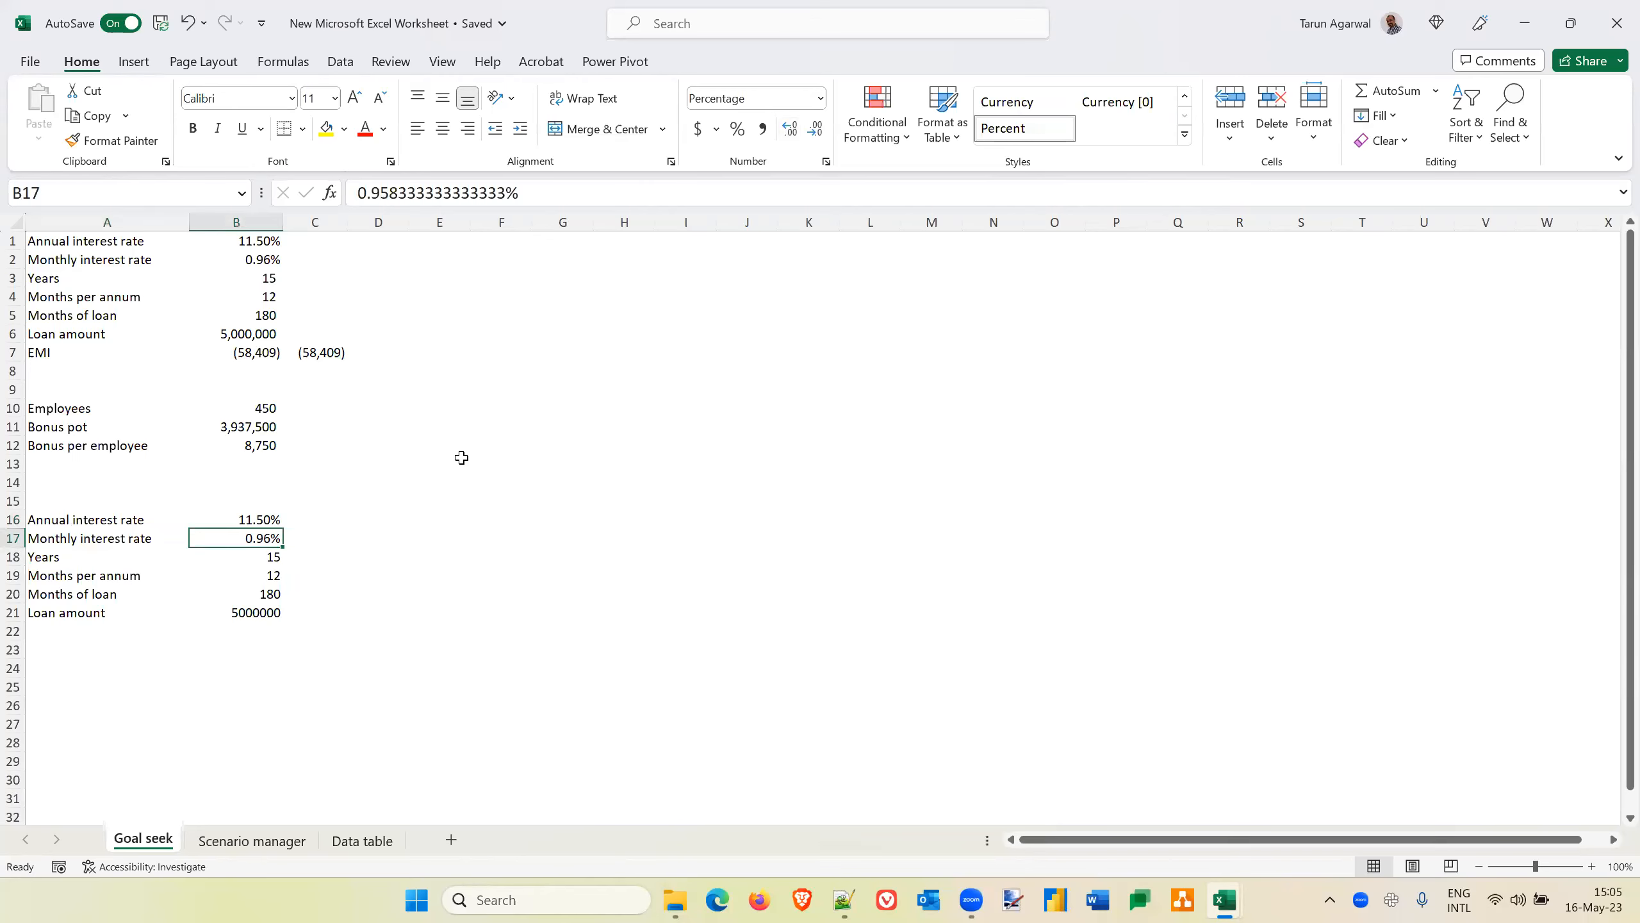
pyautogui.press('Left')
pyautogui.press('Down')
pyautogui.press('Up')
pyautogui.press('Right')
pyautogui.write('=')
pyautogui.press('Up')
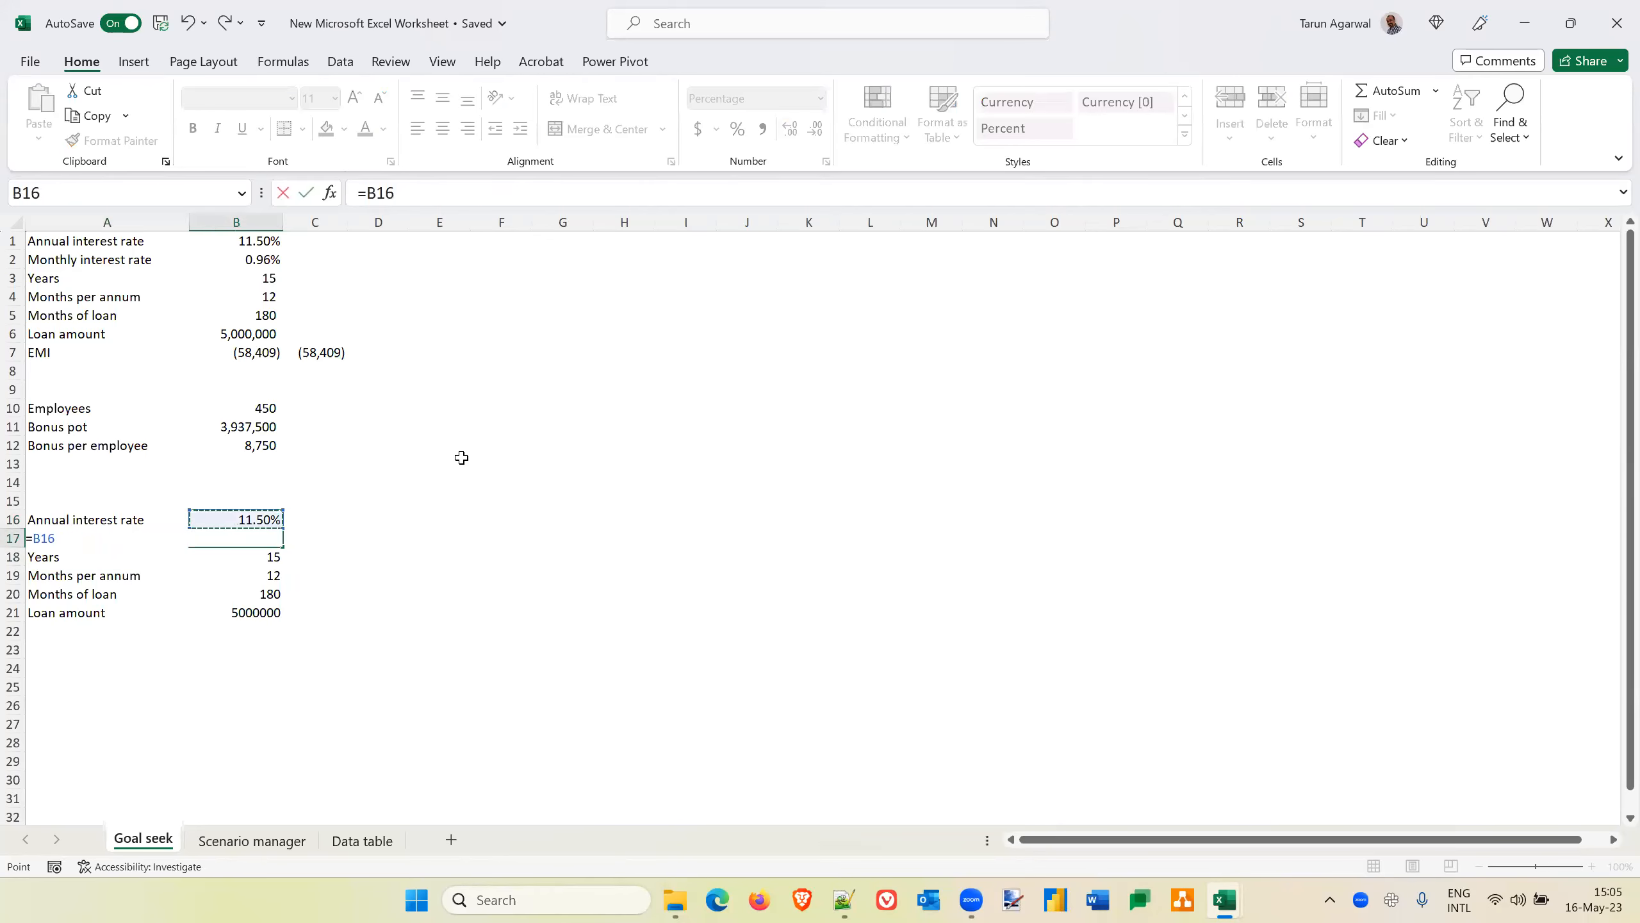
pyautogui.write('/')
pyautogui.press('Down')
pyautogui.press('Down')
pyautogui.press('Return')
pyautogui.press('Up')
pyautogui.press('Down')
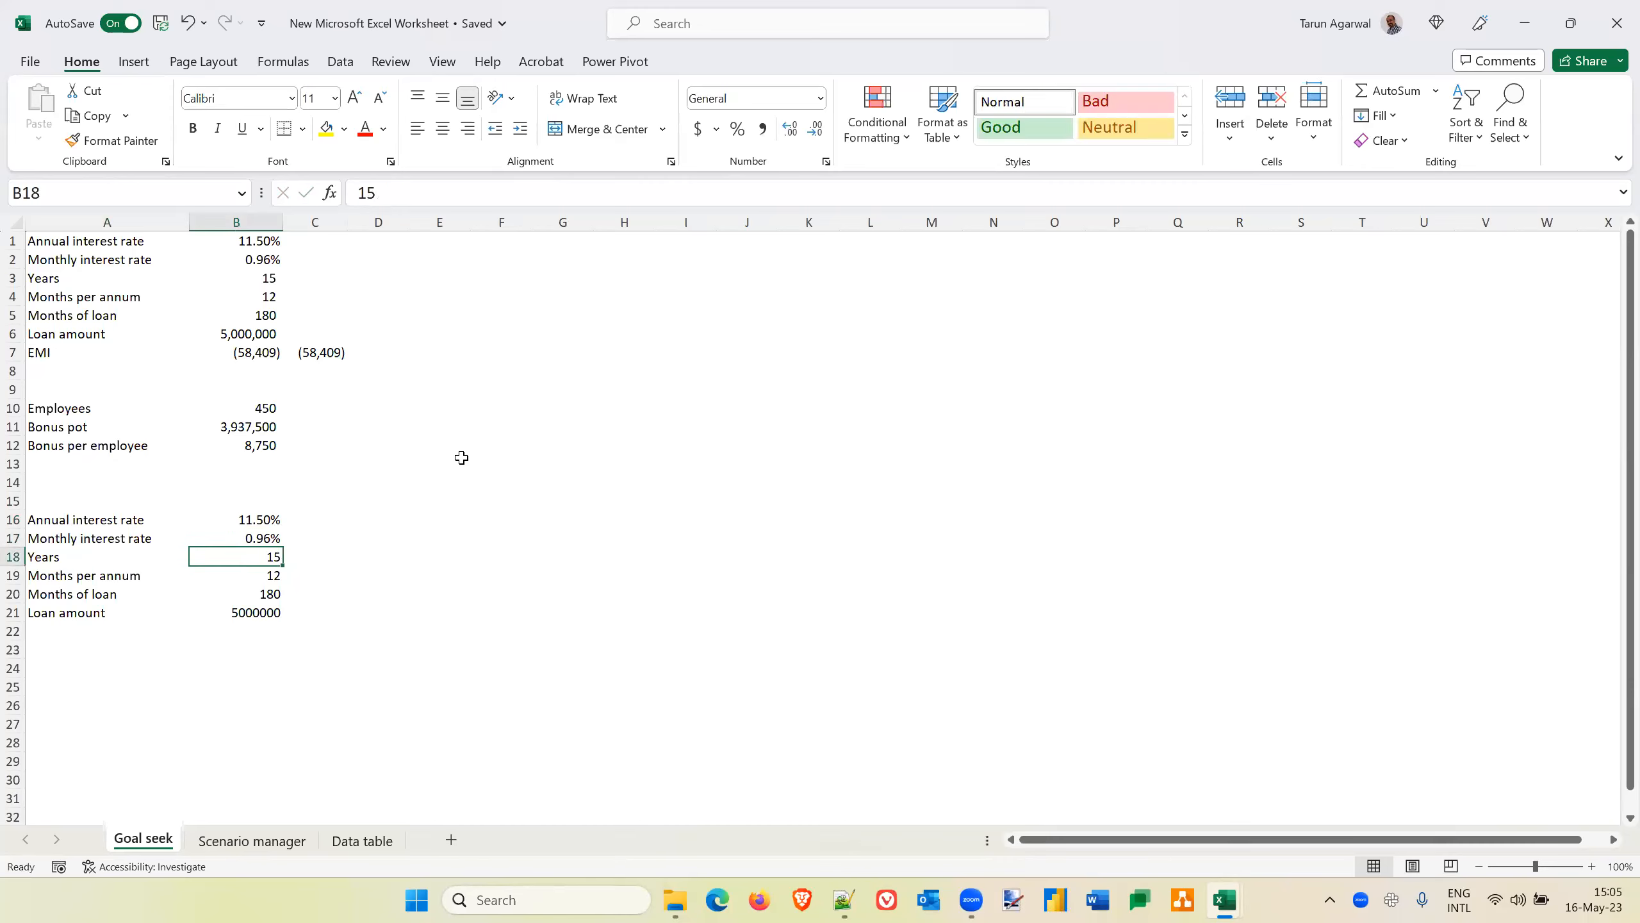
# Calculate the months of loan in B20 with the formula =B18*B19
pyautogui.press('Down')
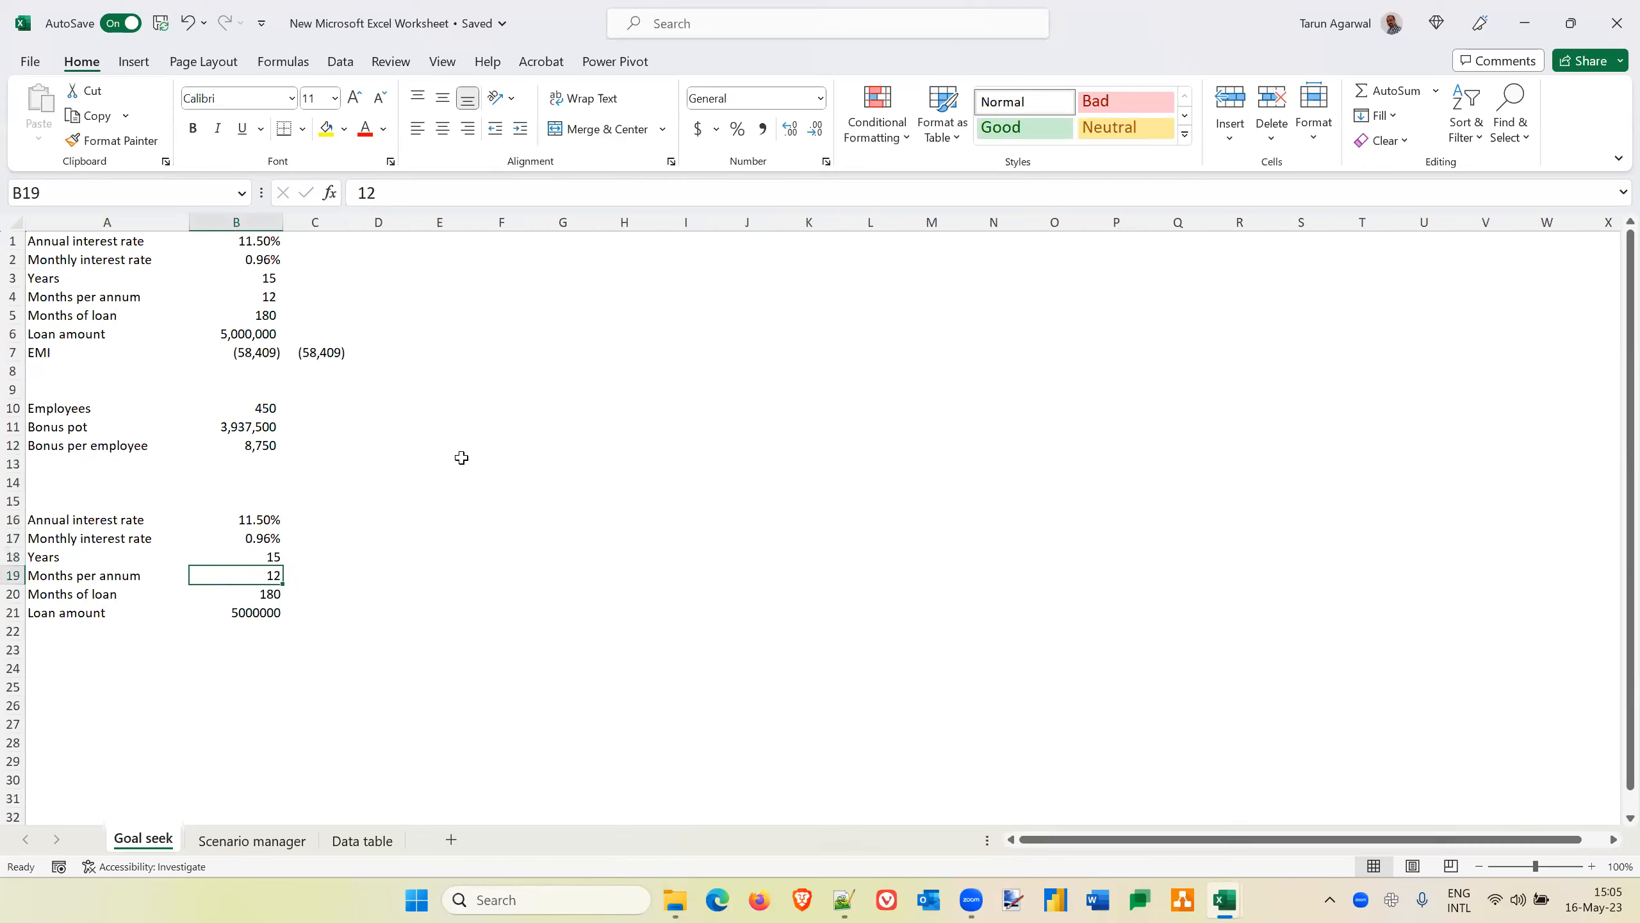
pyautogui.press('Down')
pyautogui.press('Up')
pyautogui.press('Up')
pyautogui.press('Down')
pyautogui.press('Down')
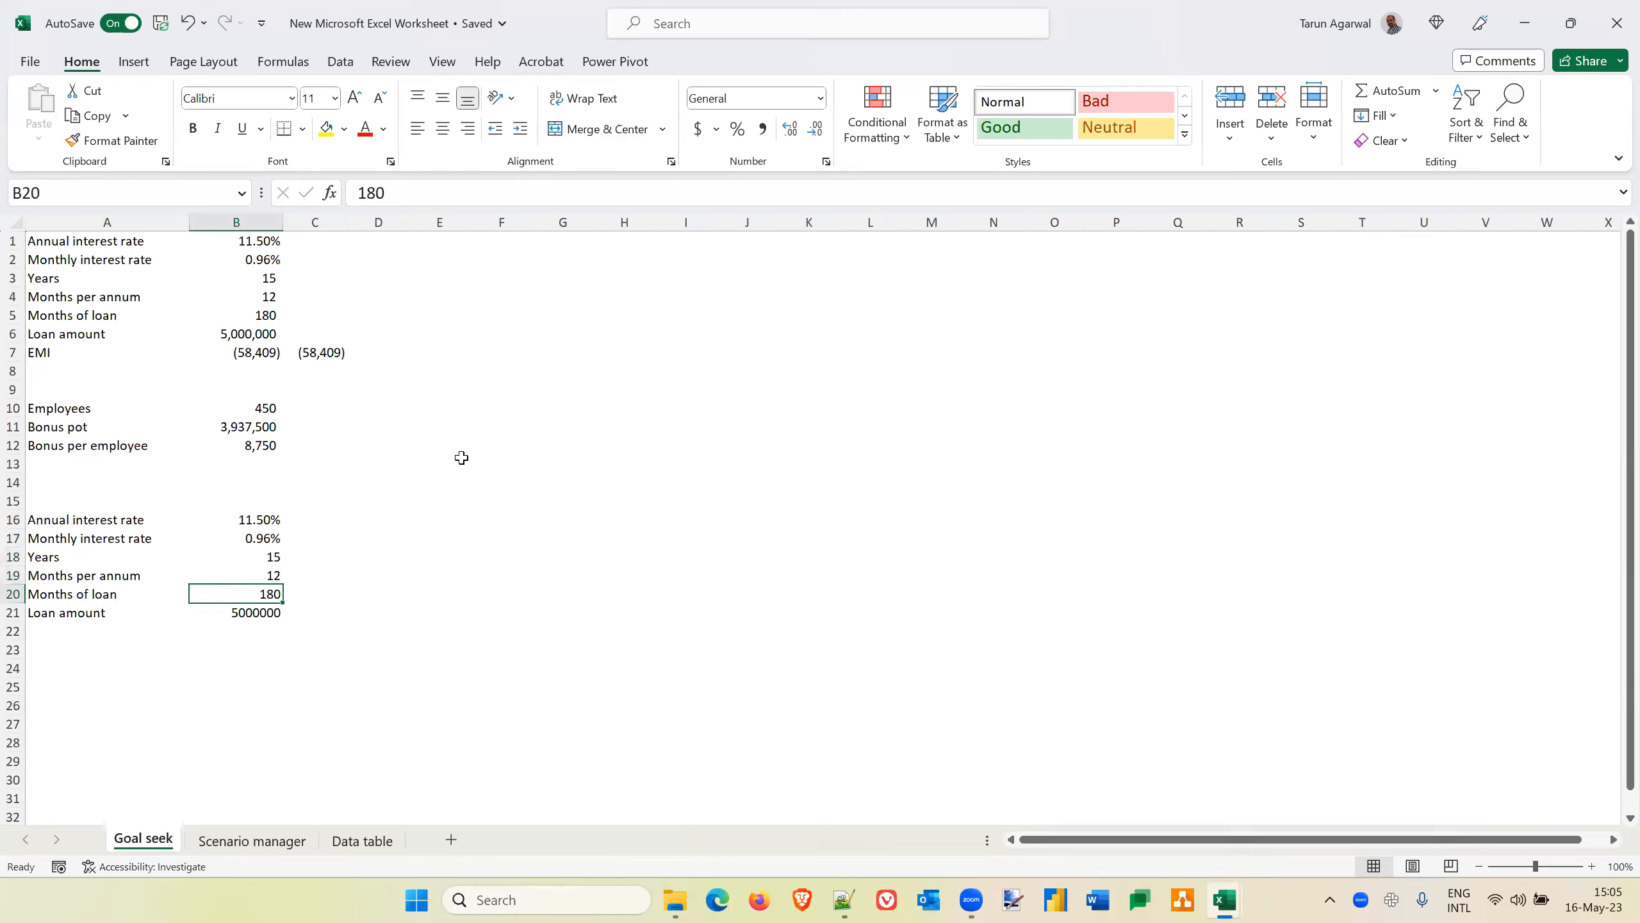
pyautogui.write('=')
pyautogui.press('Up')
pyautogui.press('Up')
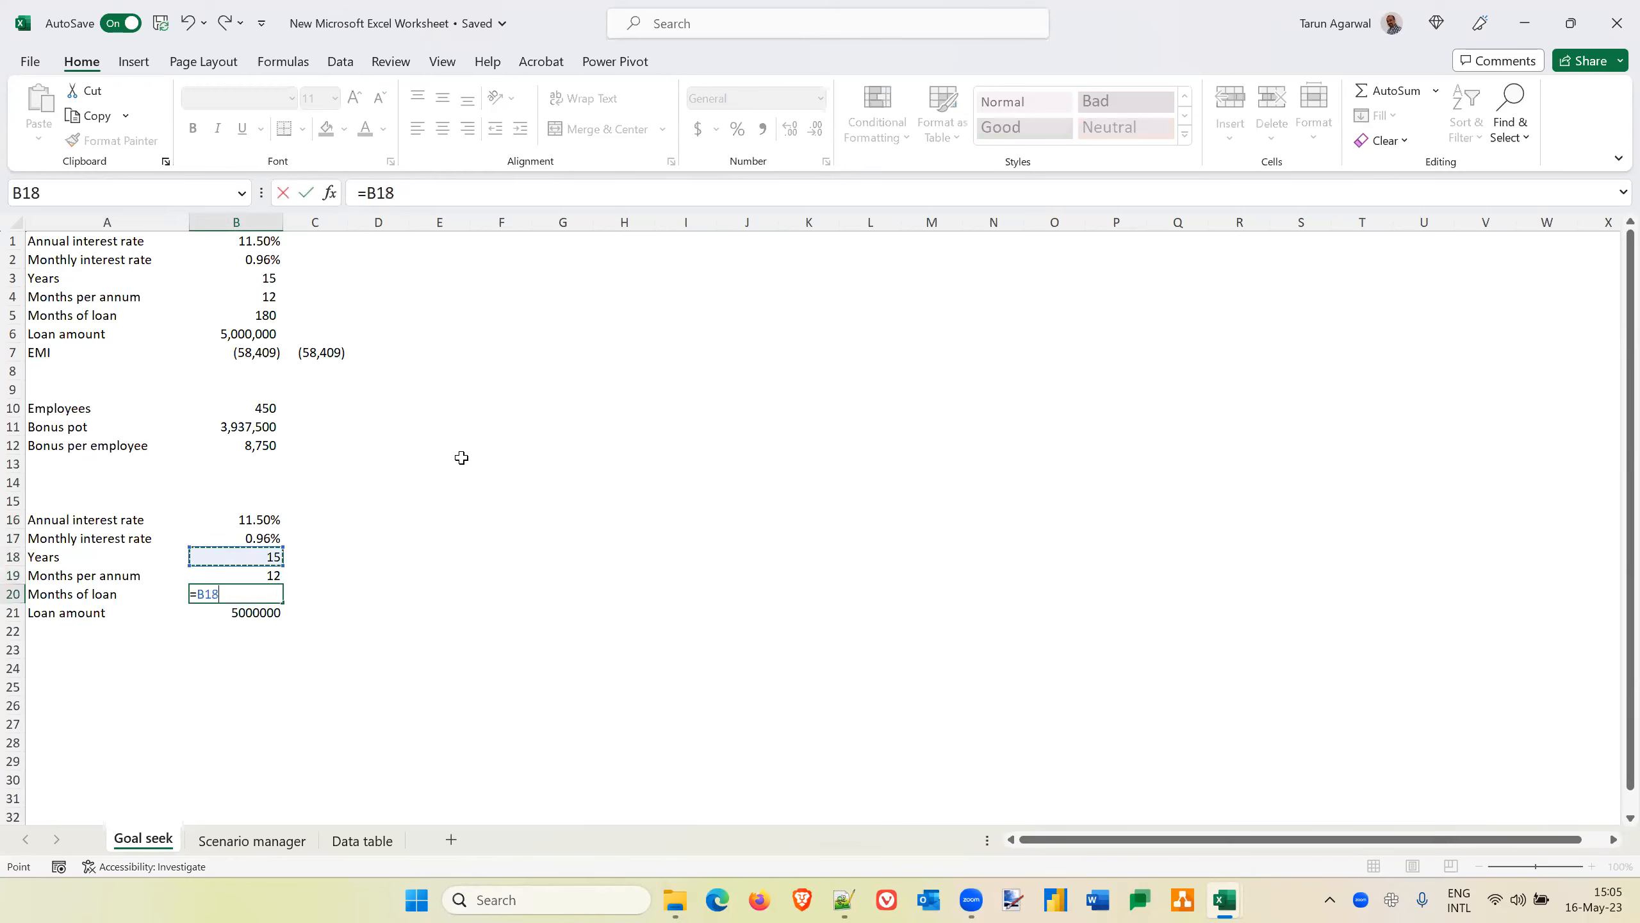
pyautogui.write('*')
pyautogui.press('Up')
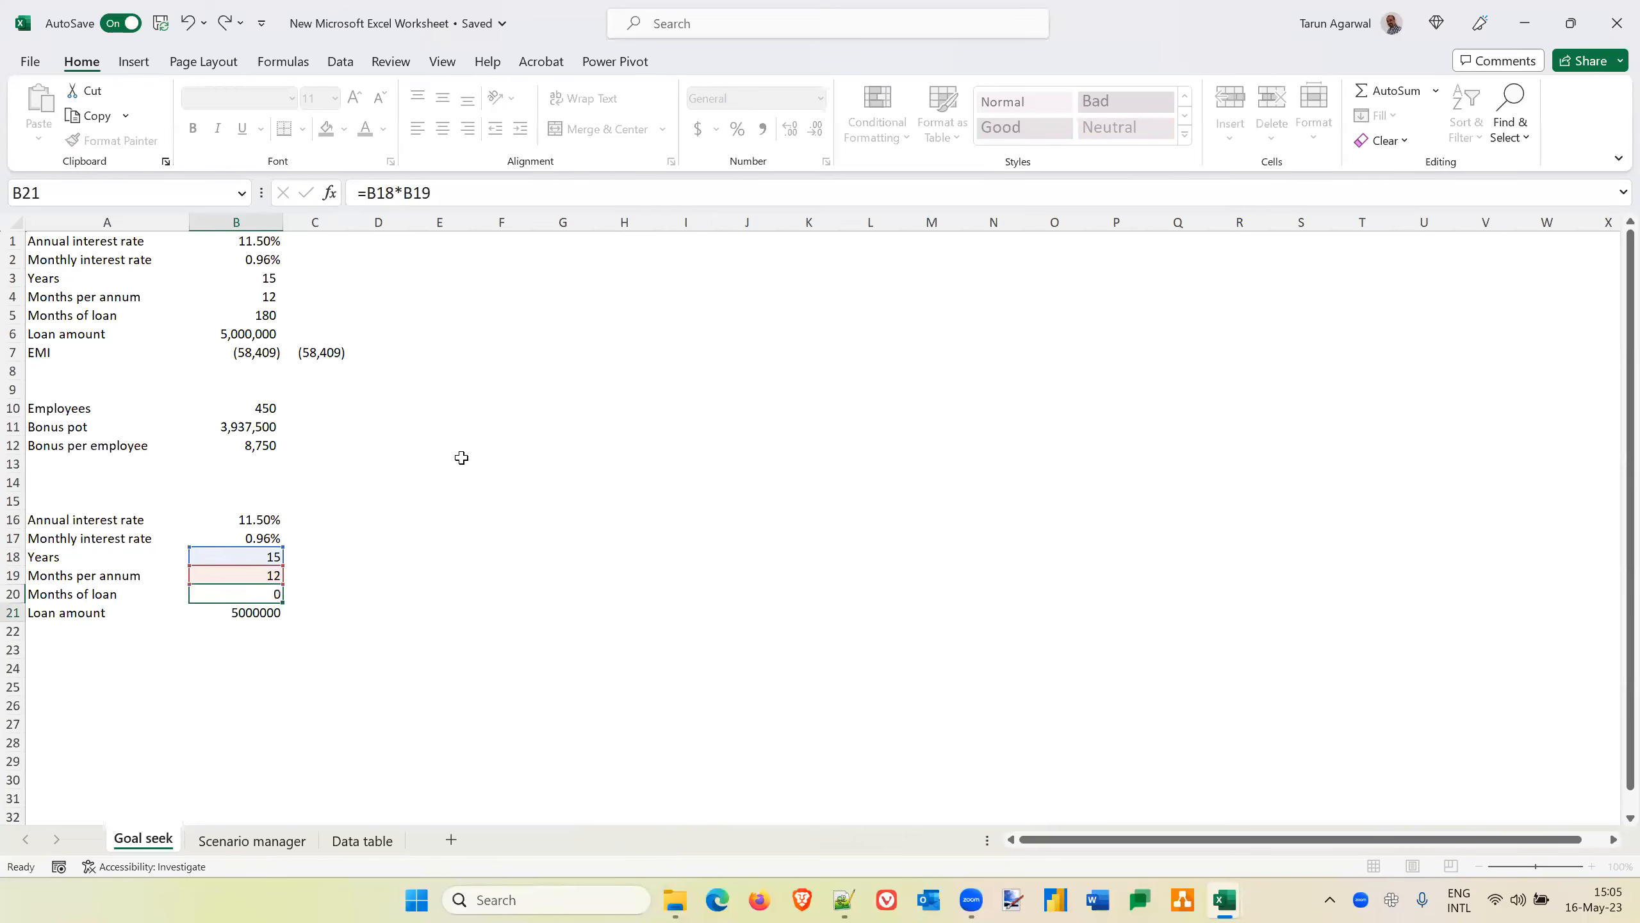
pyautogui.press('Return')
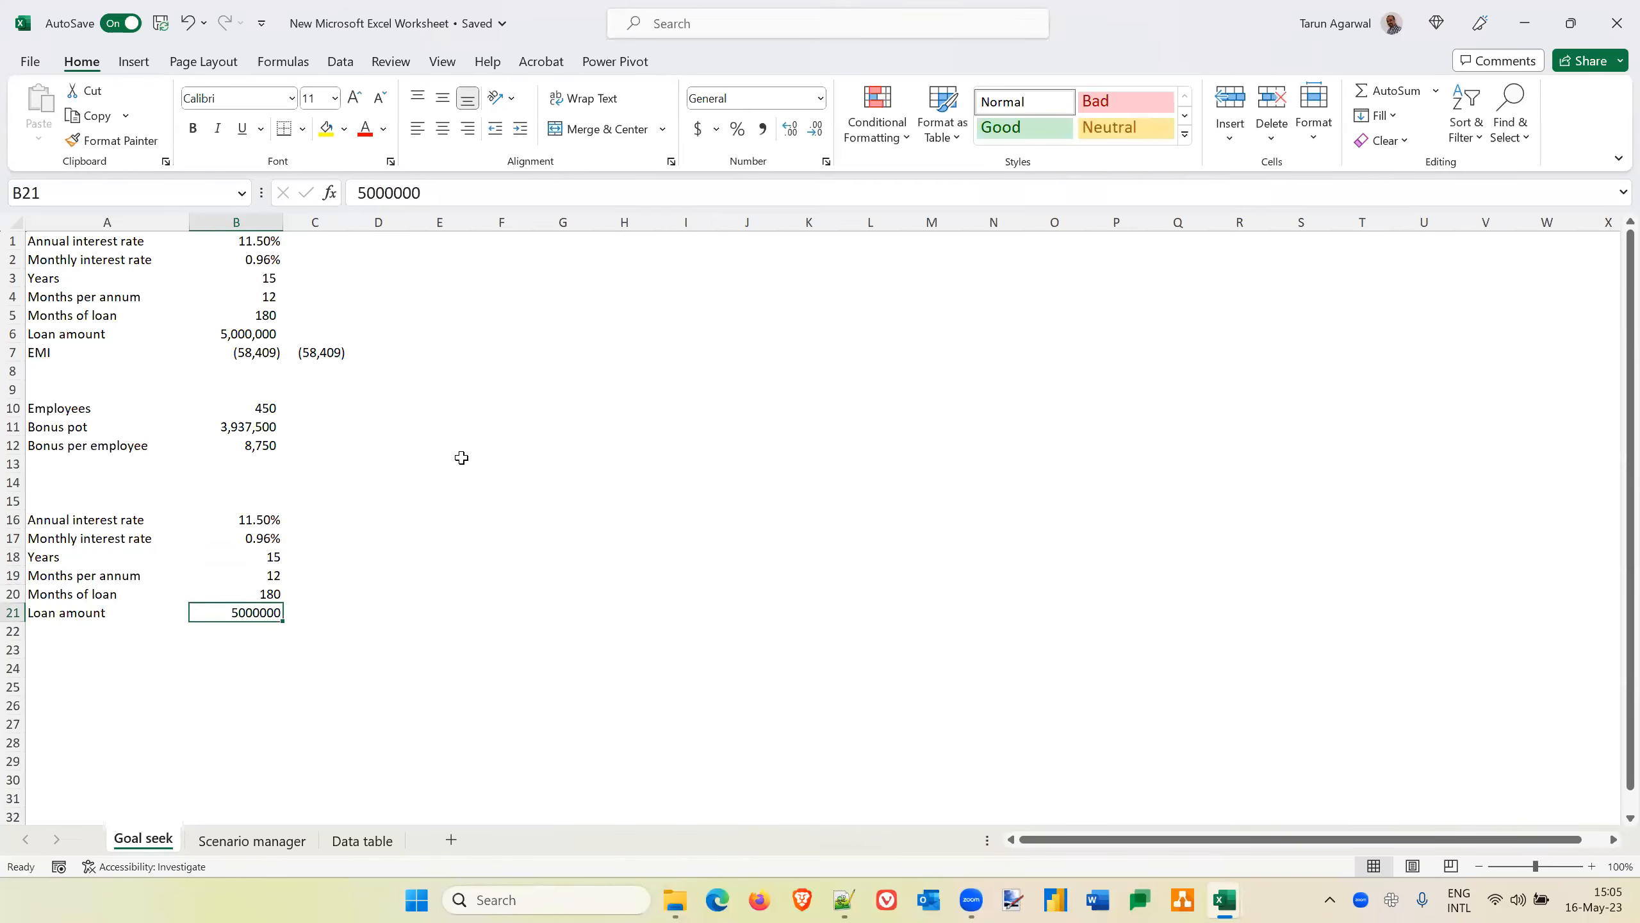
# Format the loan amount in B21 with thousands separators and no decimals, and enter the label EMI in A22
pyautogui.click(763, 133)
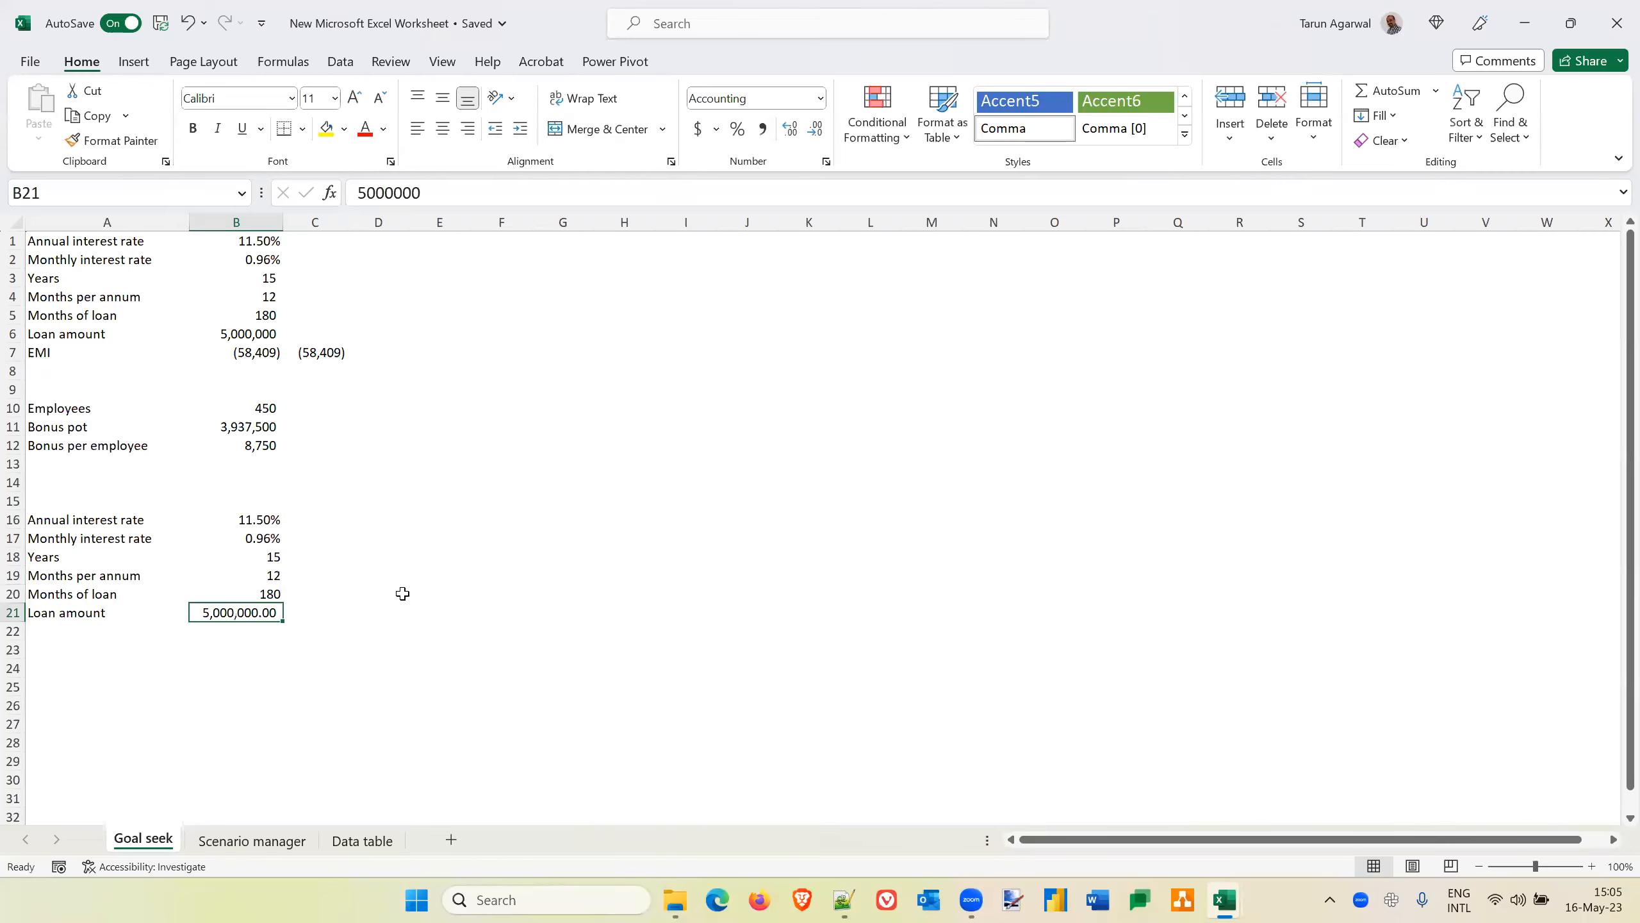
pyautogui.click(816, 130)
pyautogui.click(816, 131)
pyautogui.press('Down')
pyautogui.press('Left')
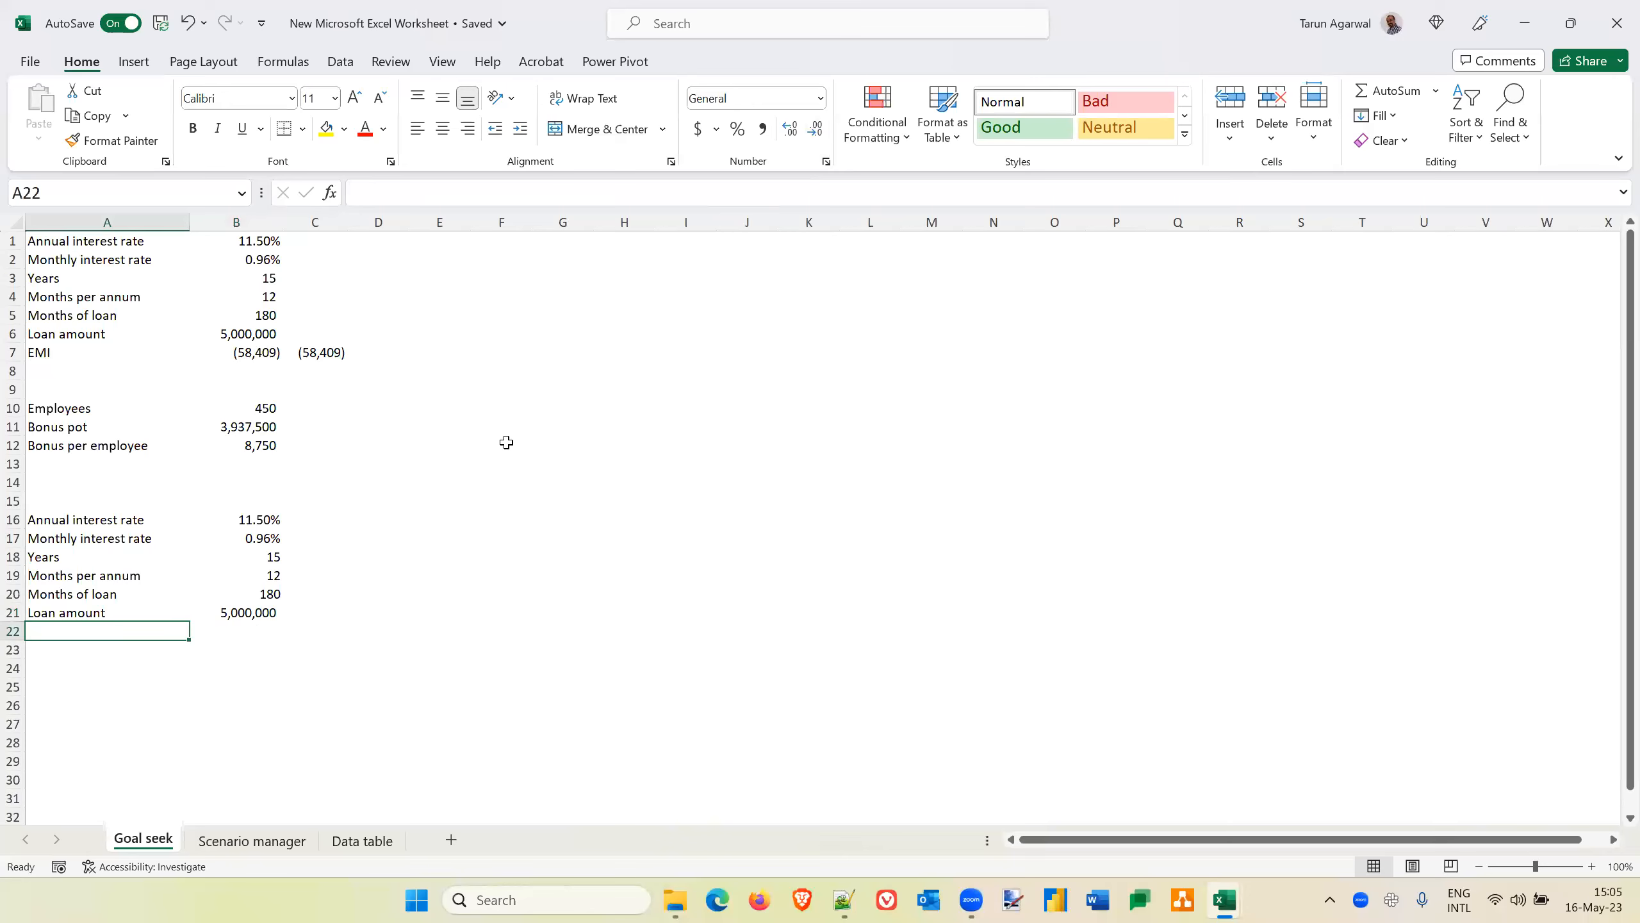
pyautogui.write('EMI')
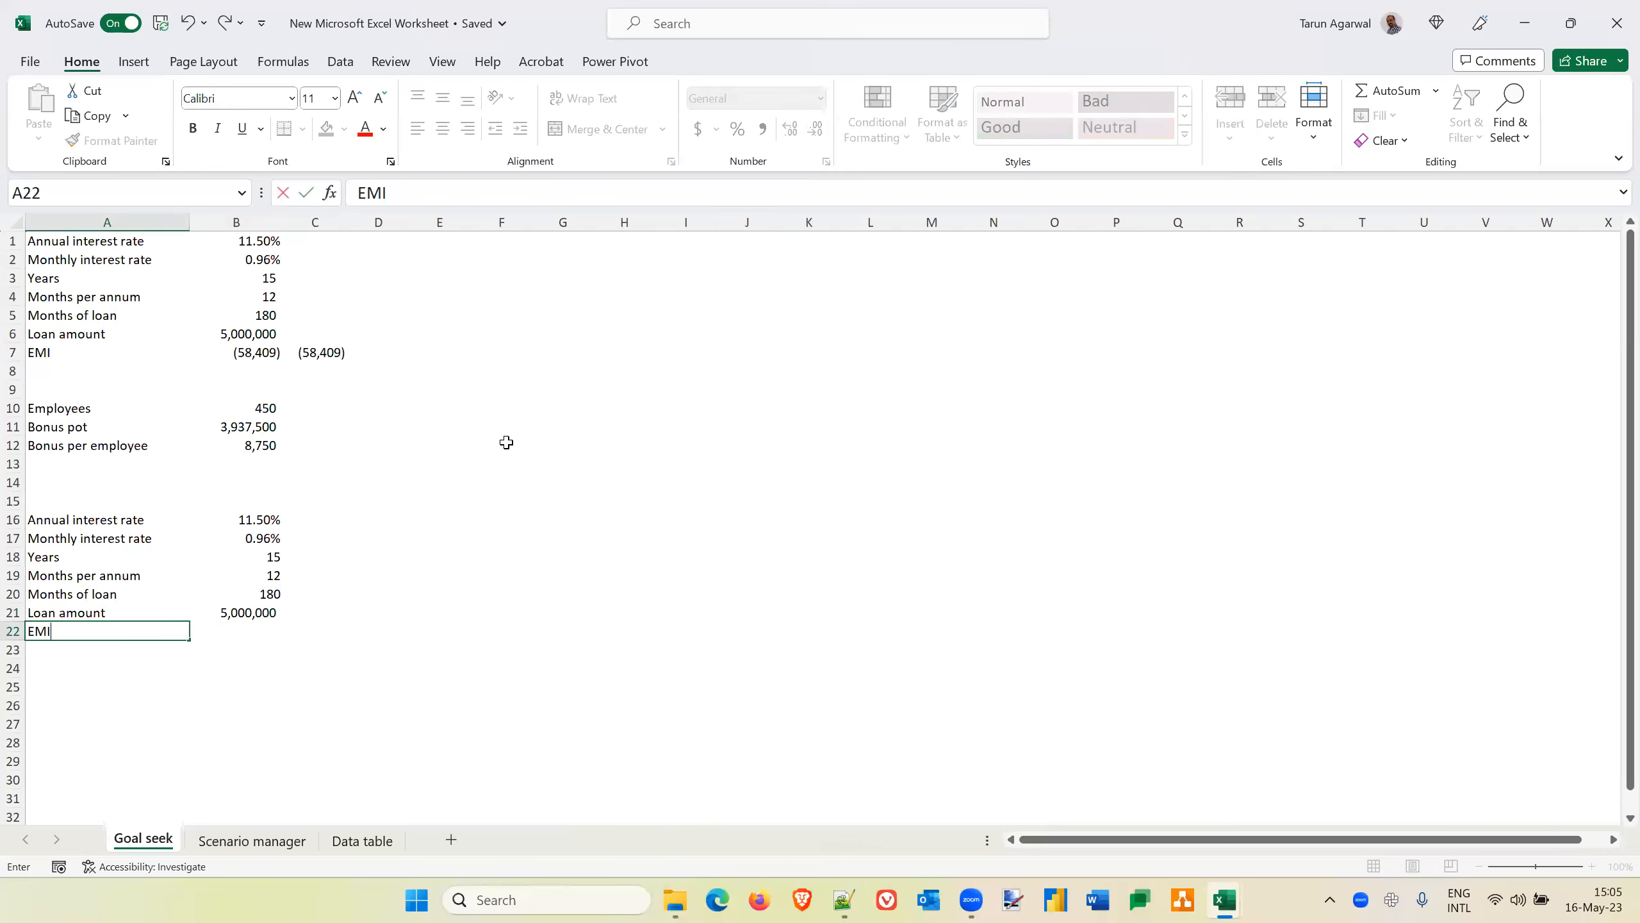
pyautogui.press('Tab')
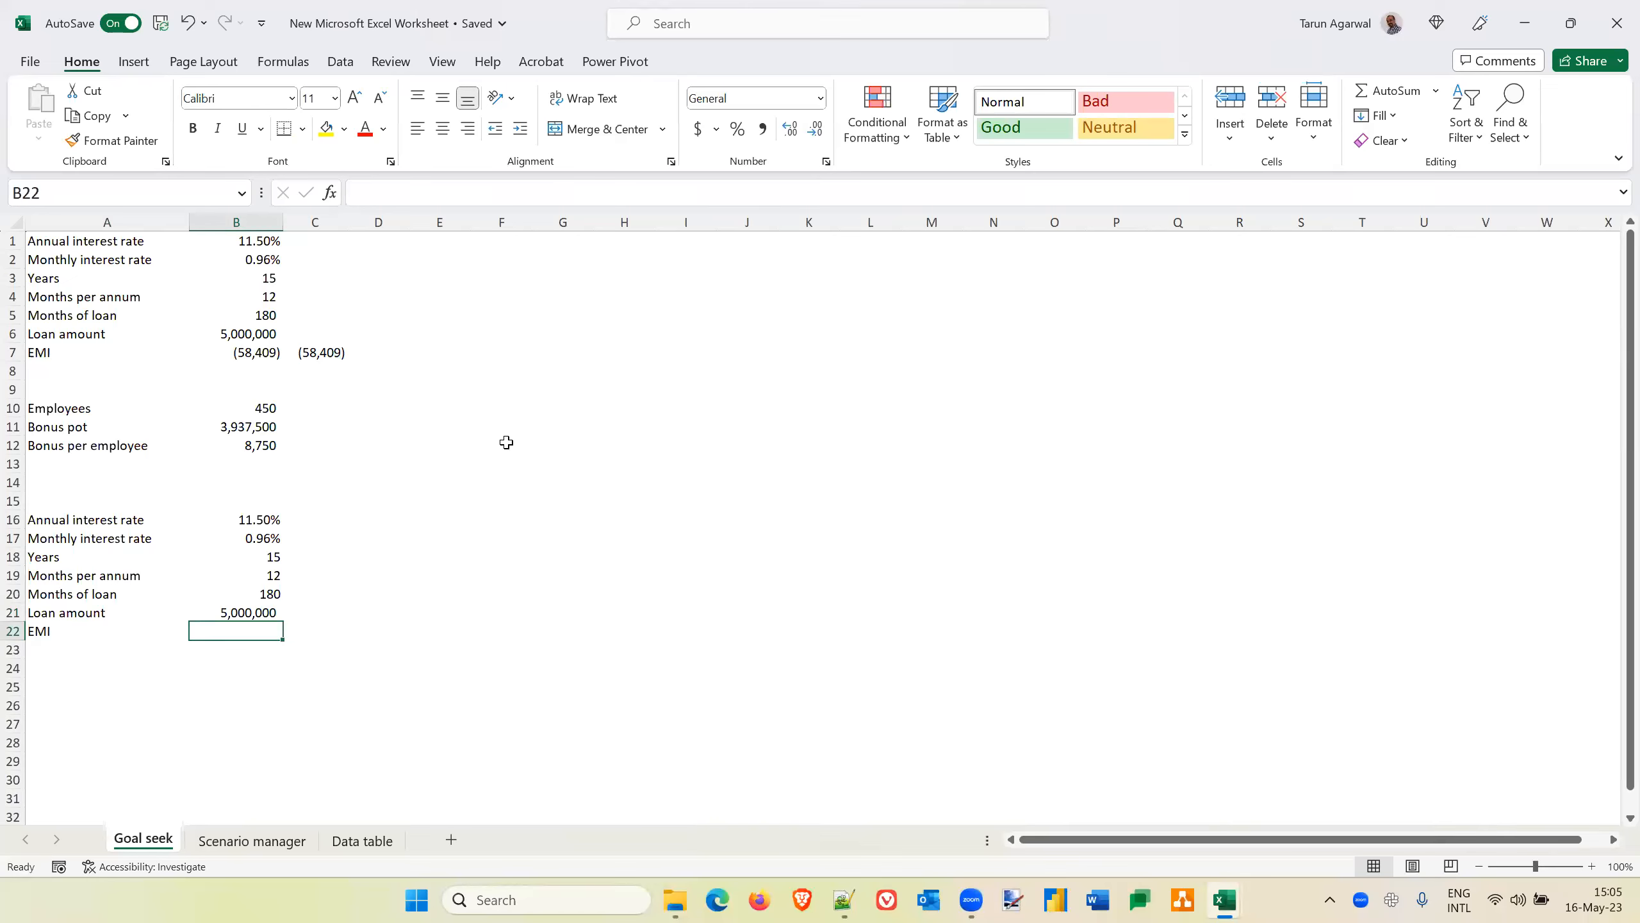
# Calculate the EMI in B22 from the monthly rate, months of loan and loan amount with the formula =PMT(B17,B20,B21)
pyautogui.write('=pmt')
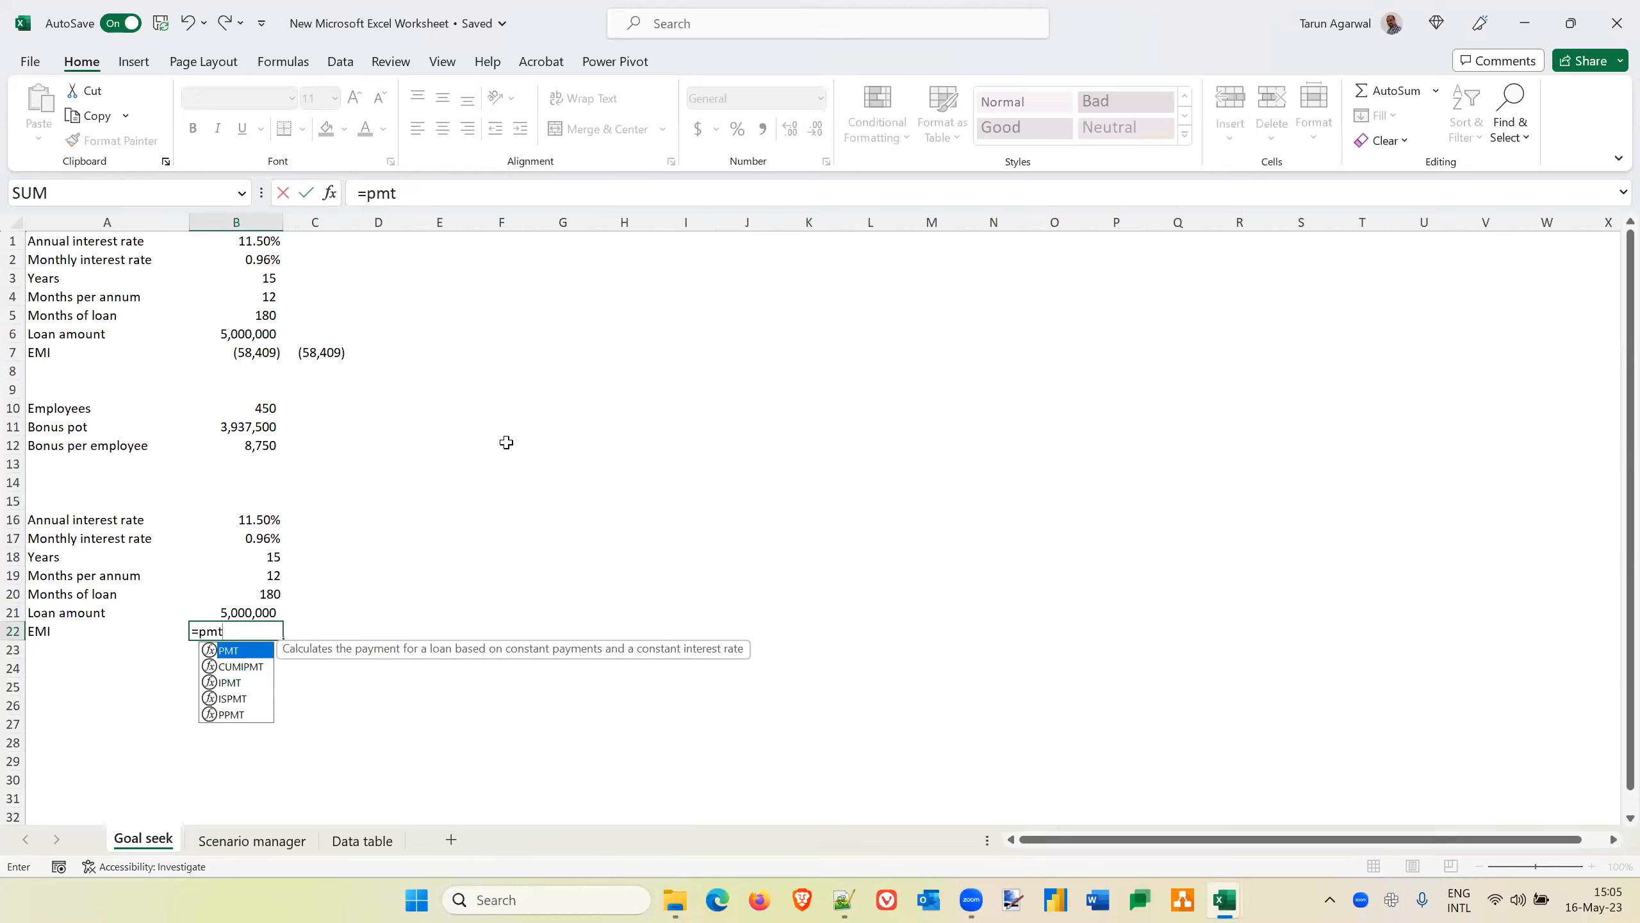
pyautogui.press('Tab')
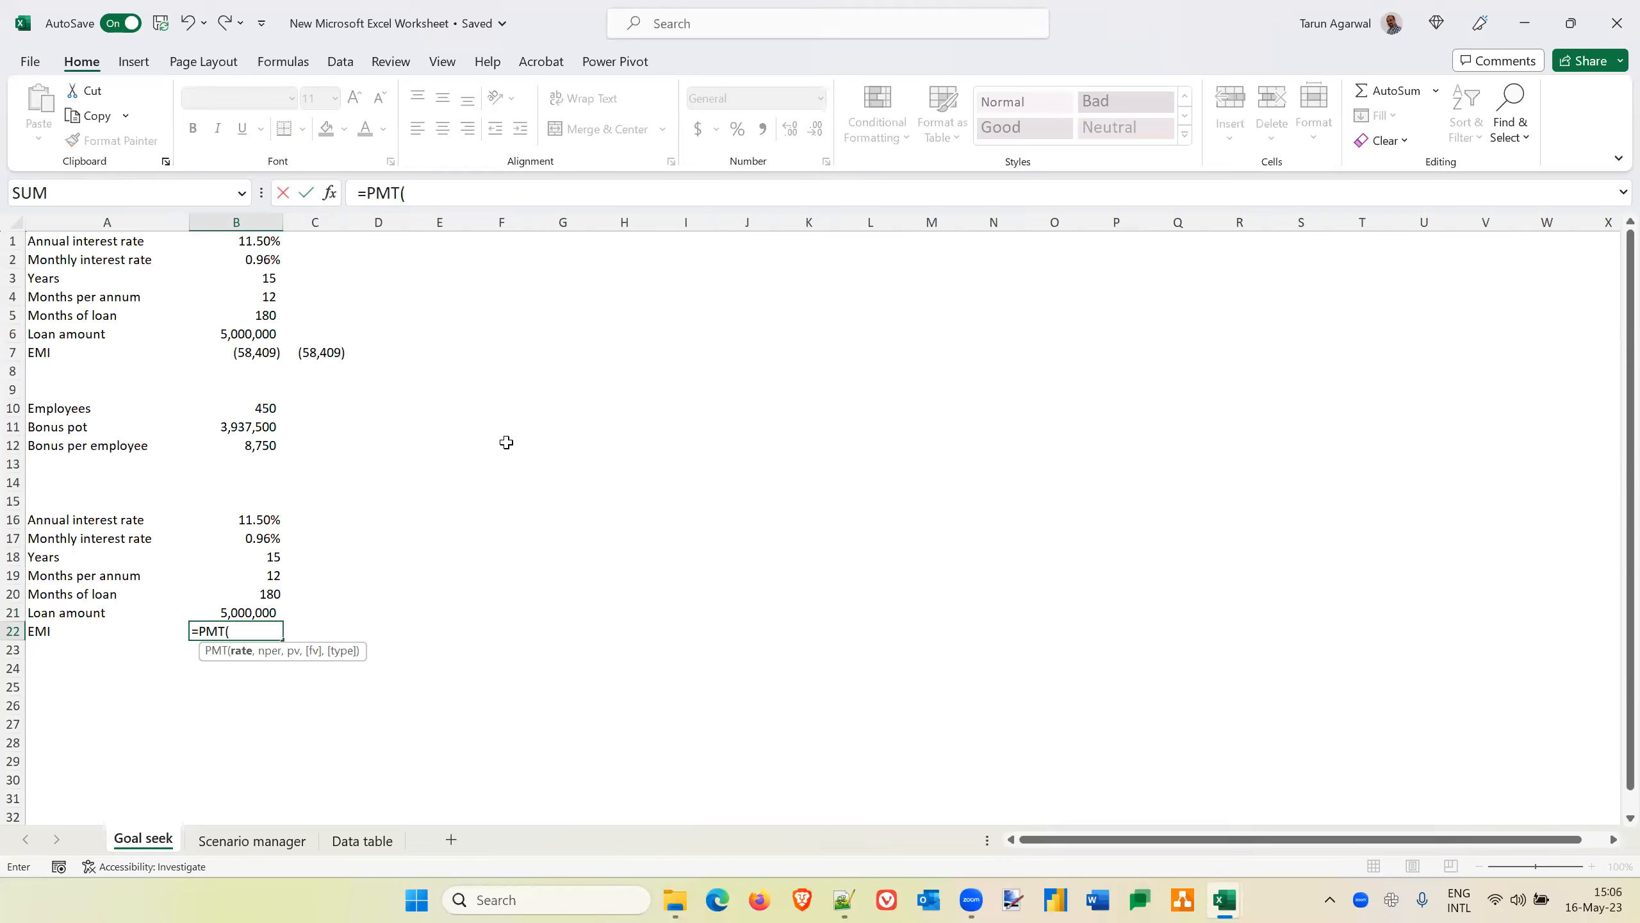
pyautogui.press('Up')
pyautogui.press('Up')
pyautogui.press('Up')
pyautogui.press('Up')
pyautogui.press('Up')
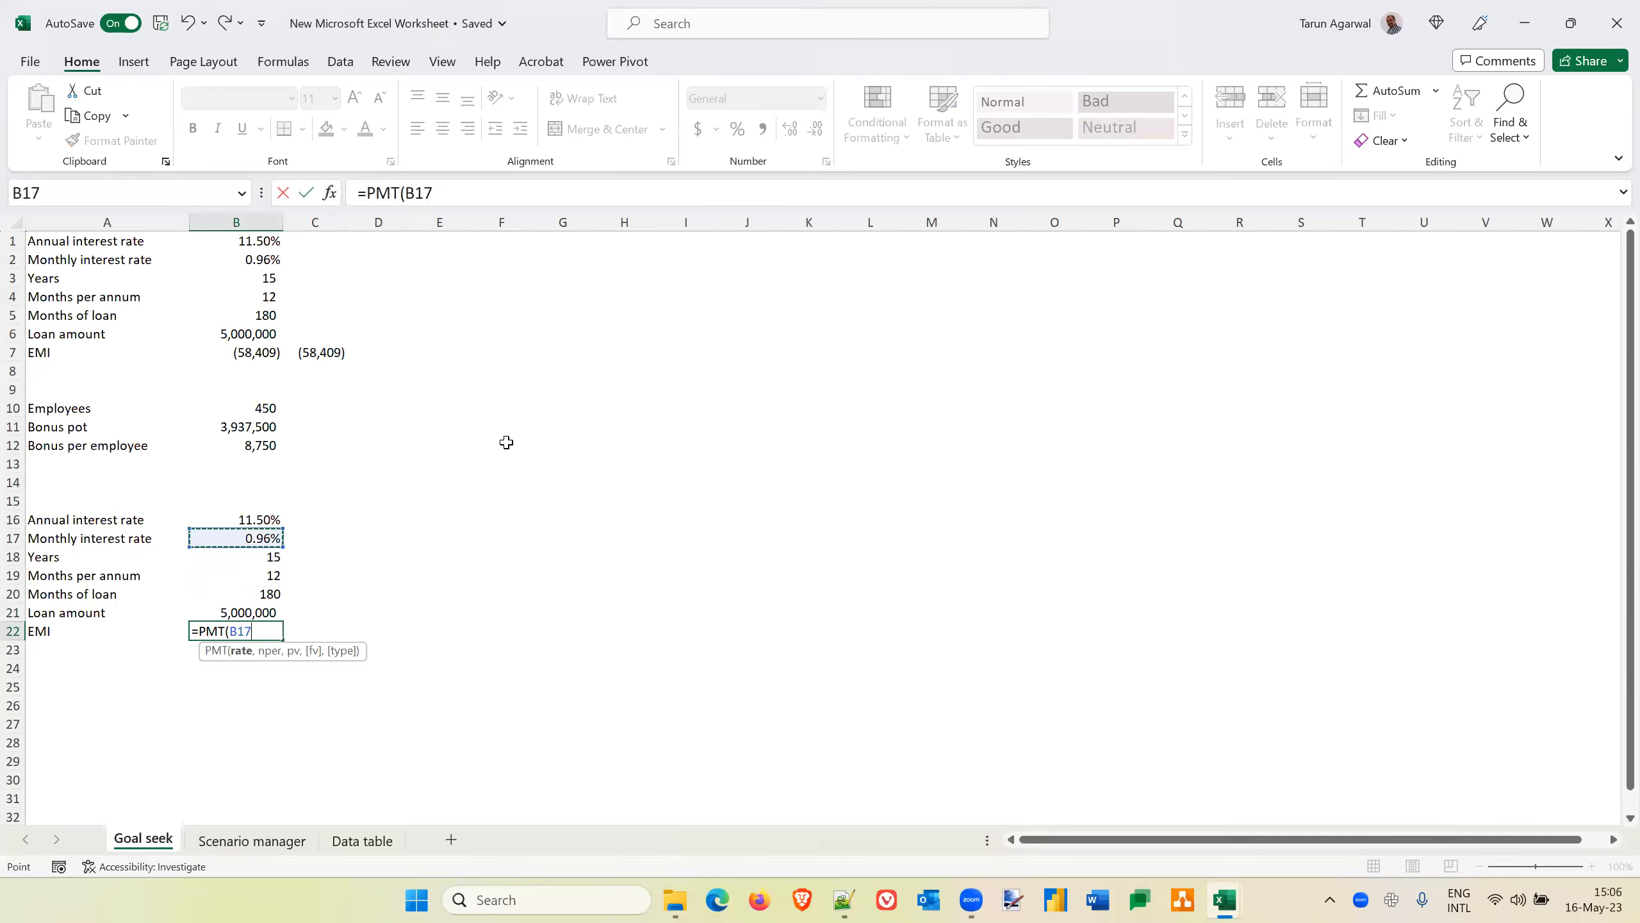
pyautogui.write(',')
pyautogui.press('Up')
pyautogui.press('Up')
pyautogui.write(',')
pyautogui.press('Up')
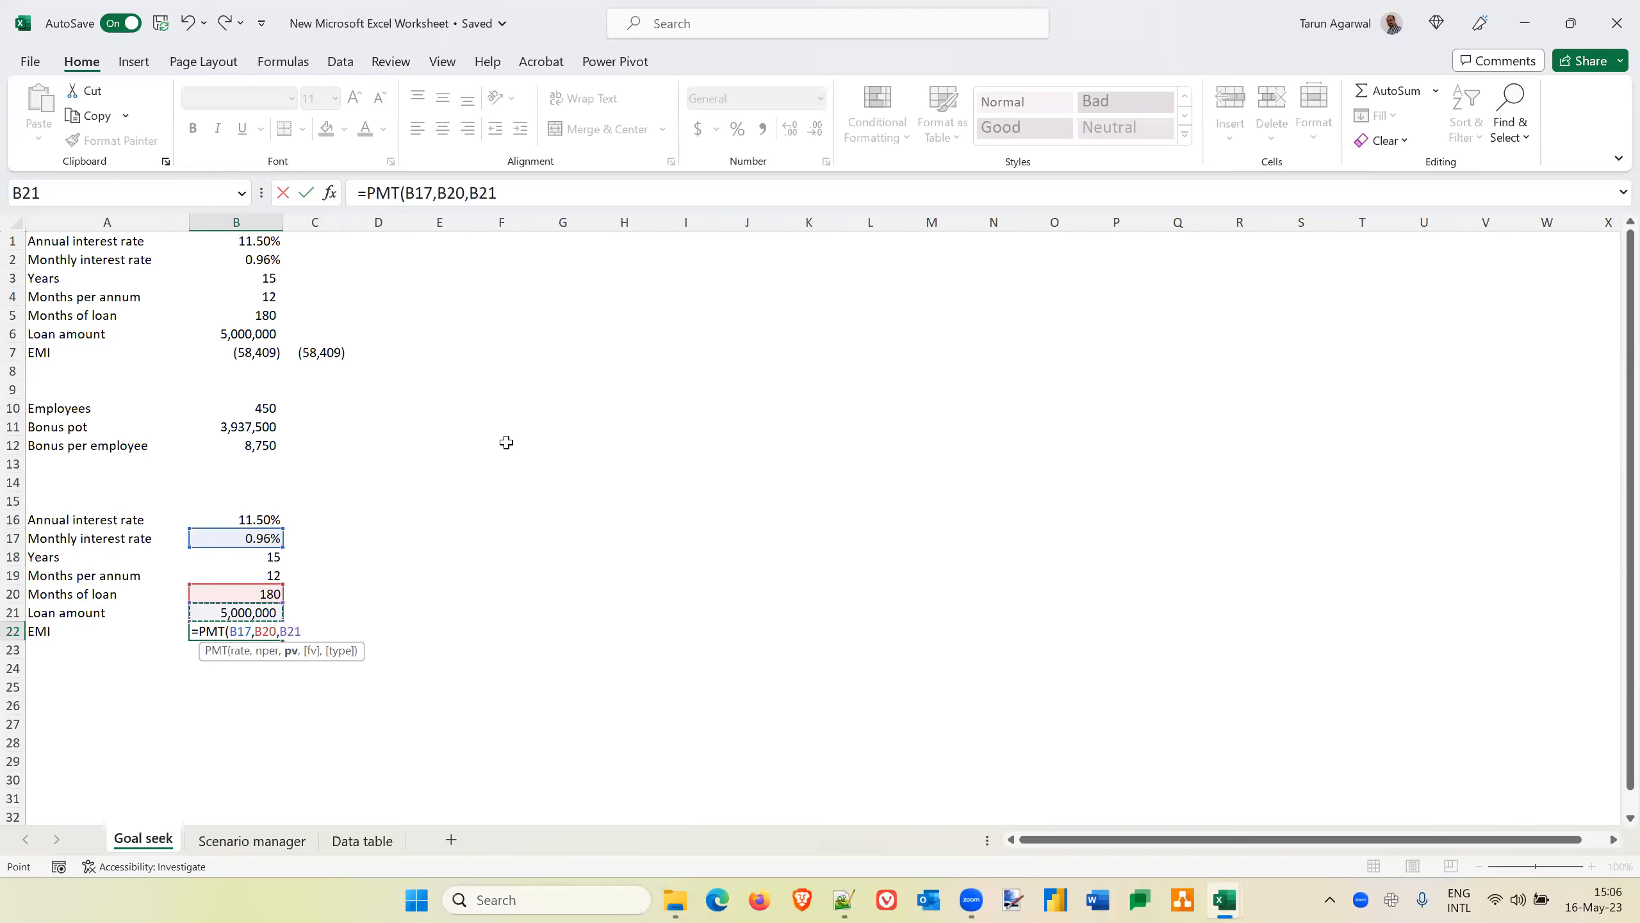
pyautogui.write(')')
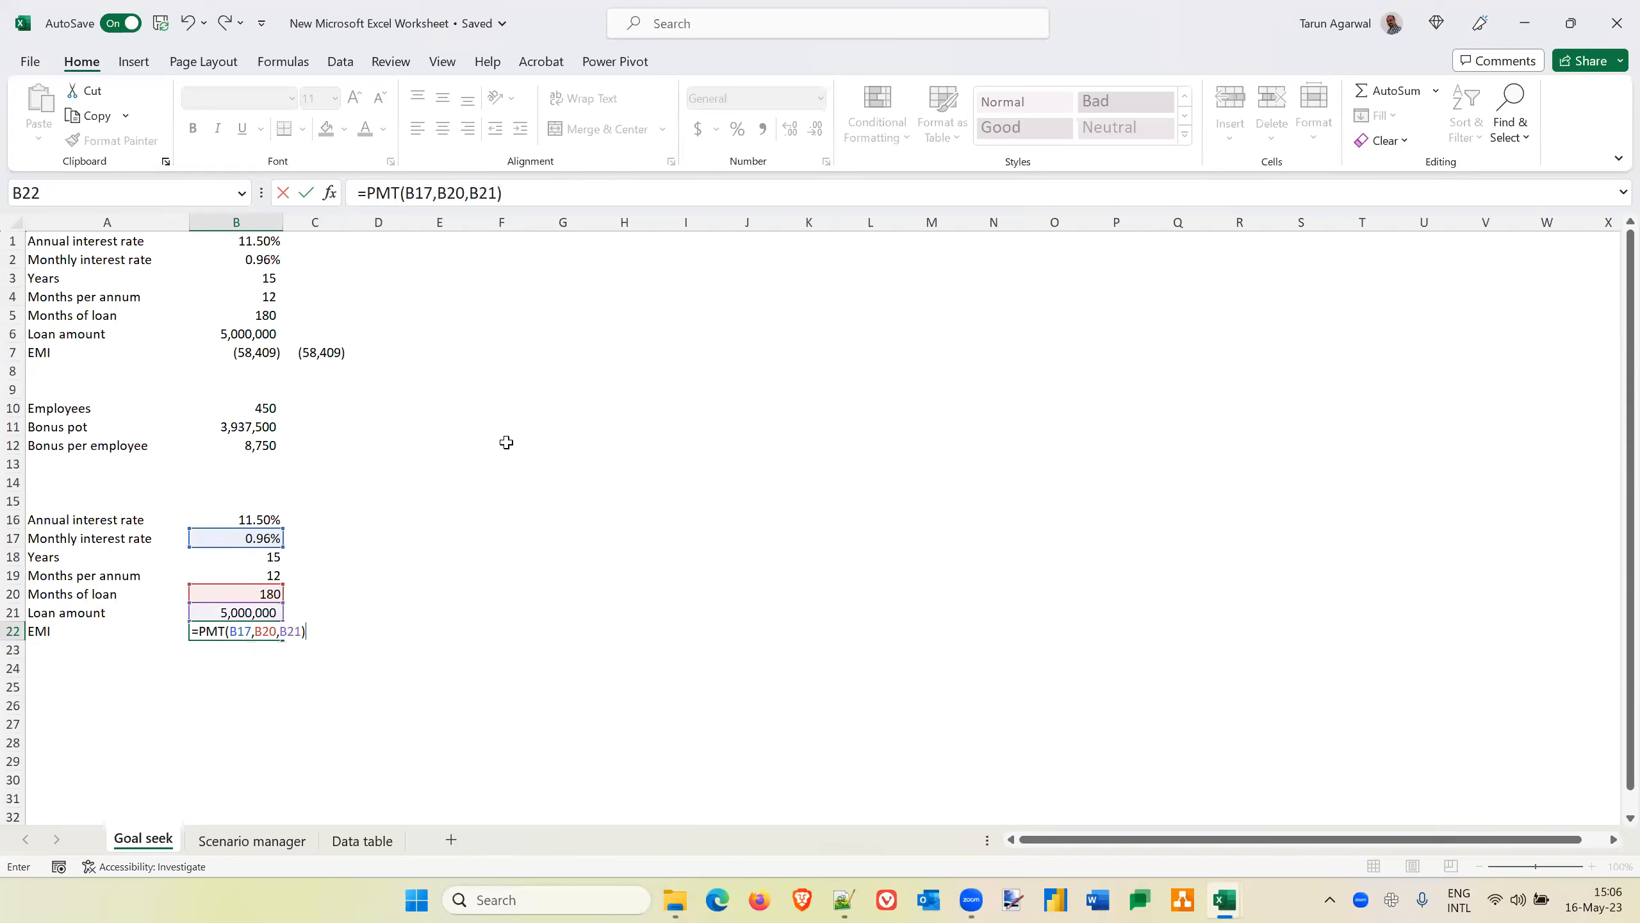
pyautogui.press('Return')
# Apply the Number format to the EMI in B22
pyautogui.press('Right')
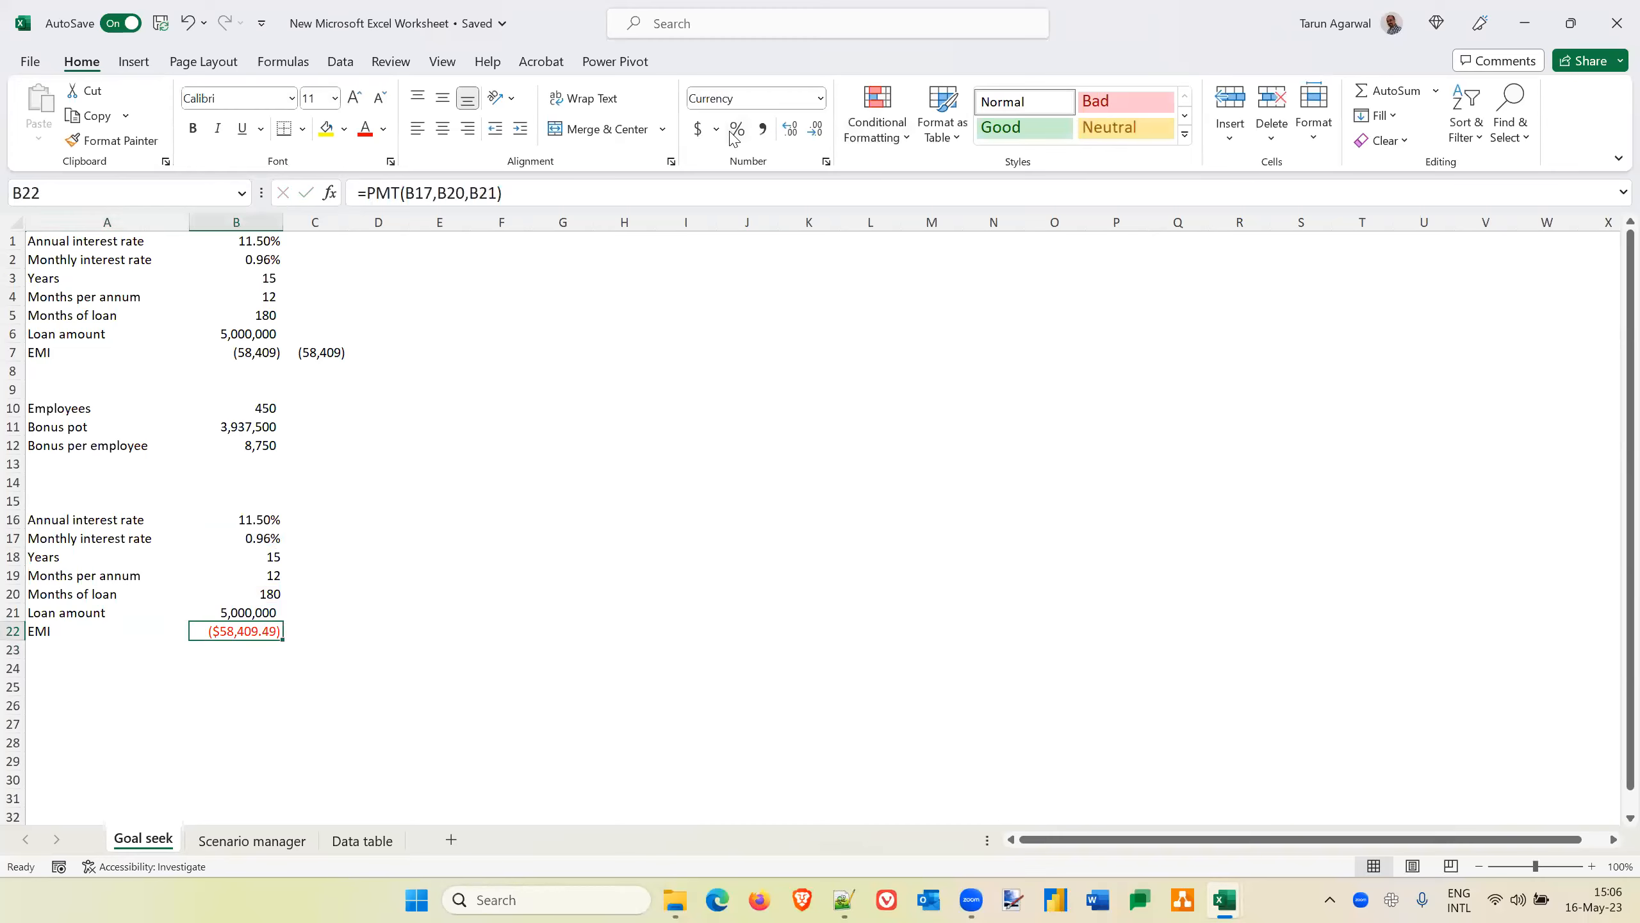
pyautogui.click(821, 97)
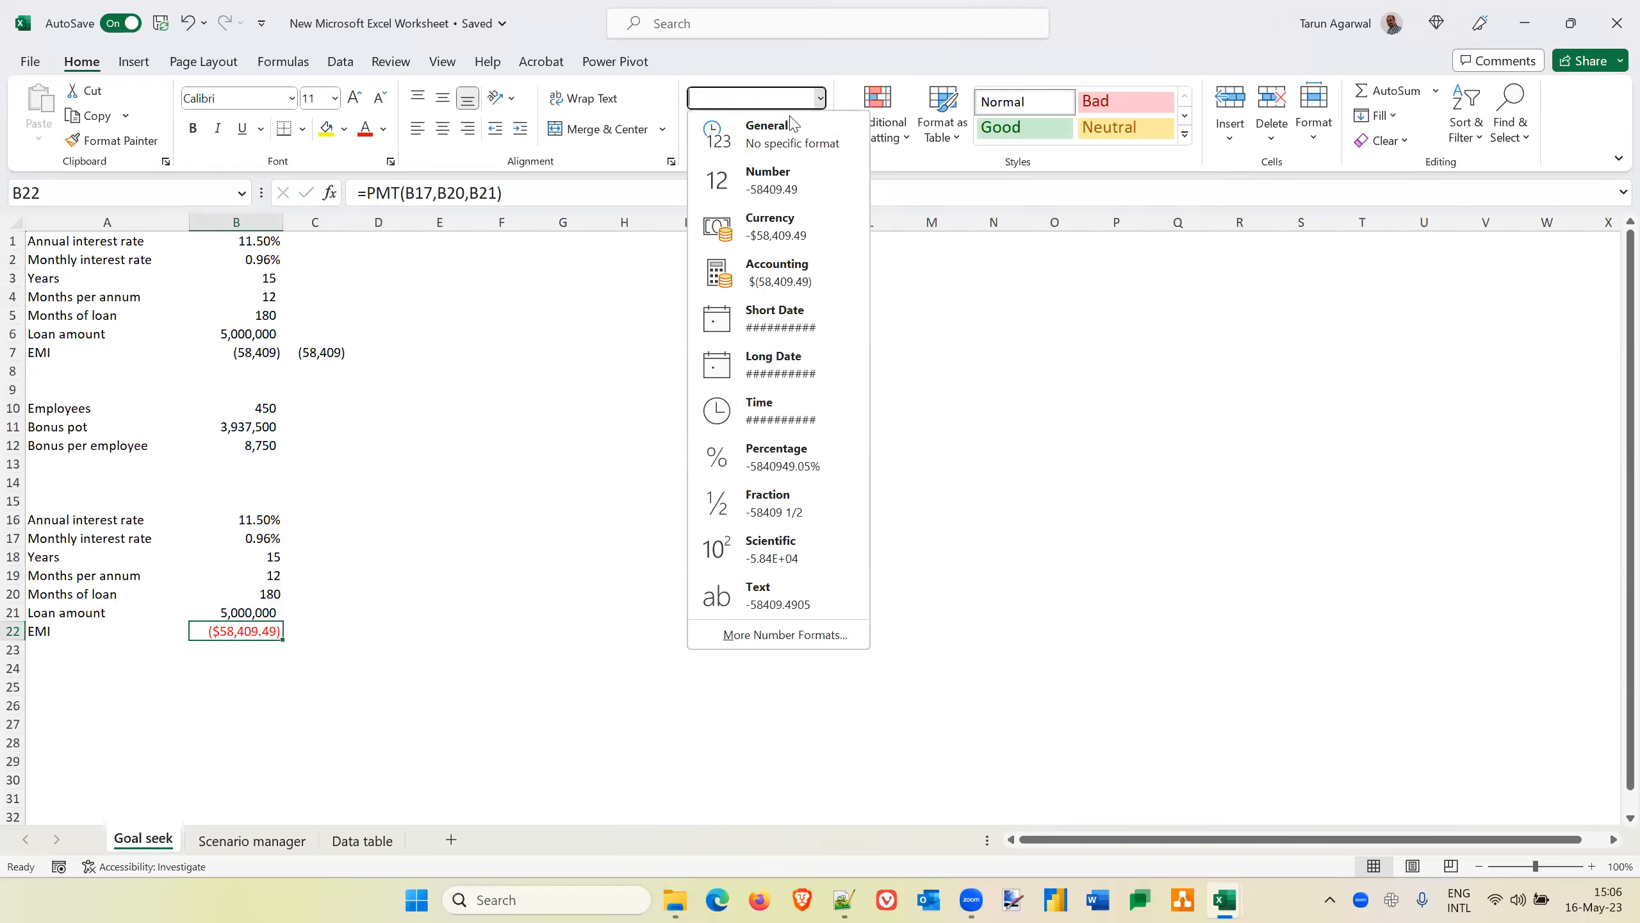
pyautogui.click(770, 184)
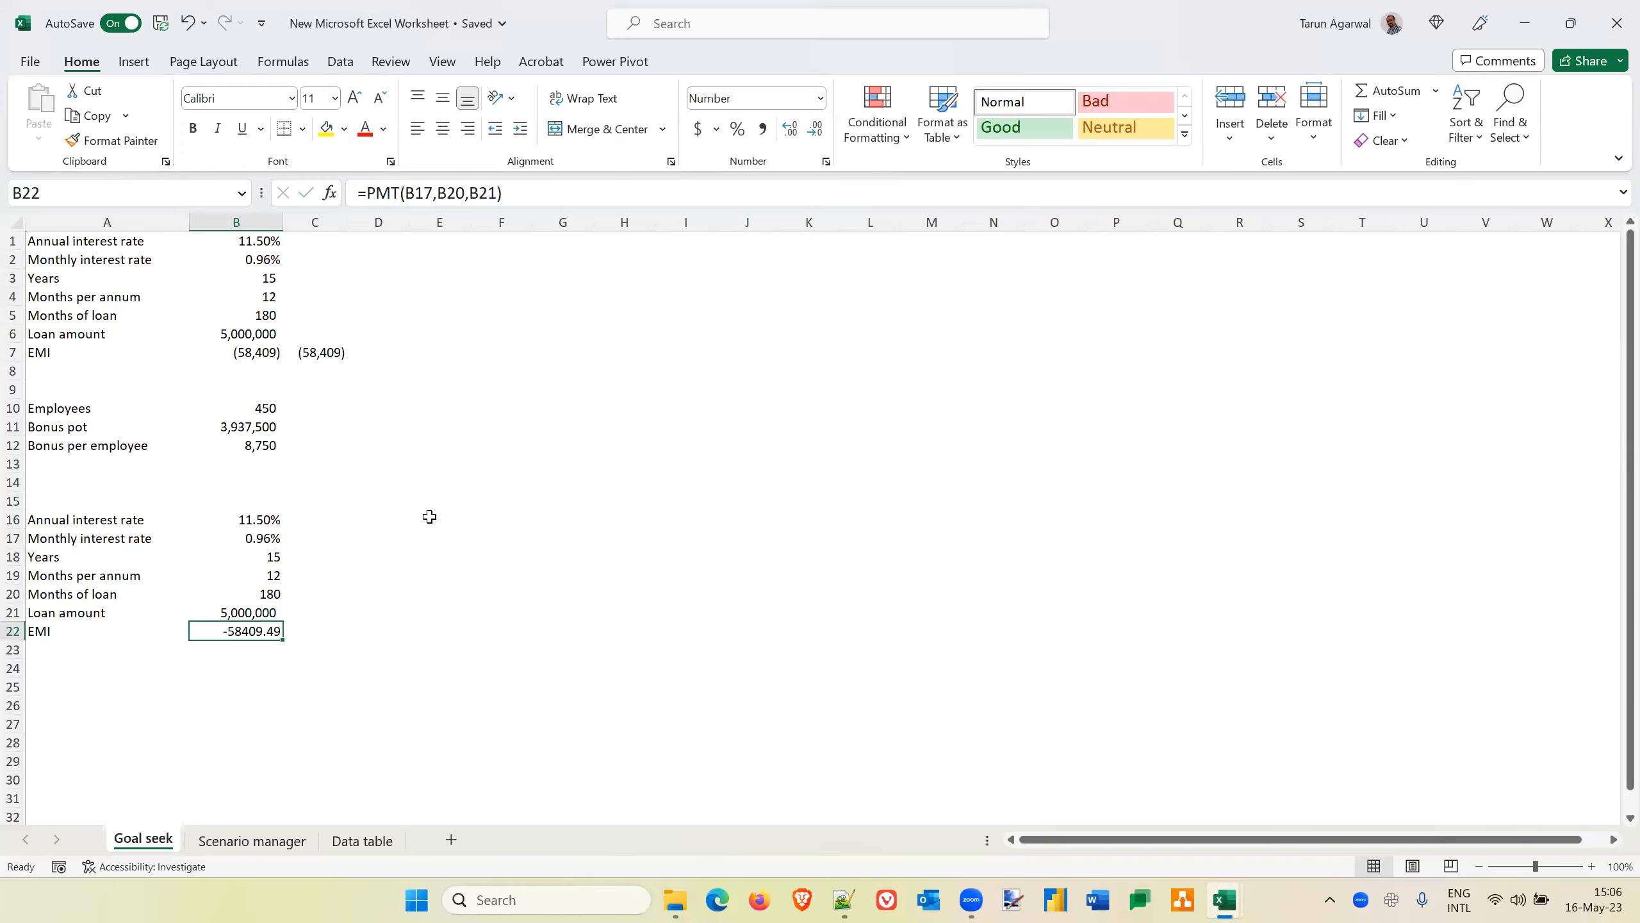
# Copy the formatting of the loan amount in B21 onto the EMI in B22
pyautogui.press('Up')
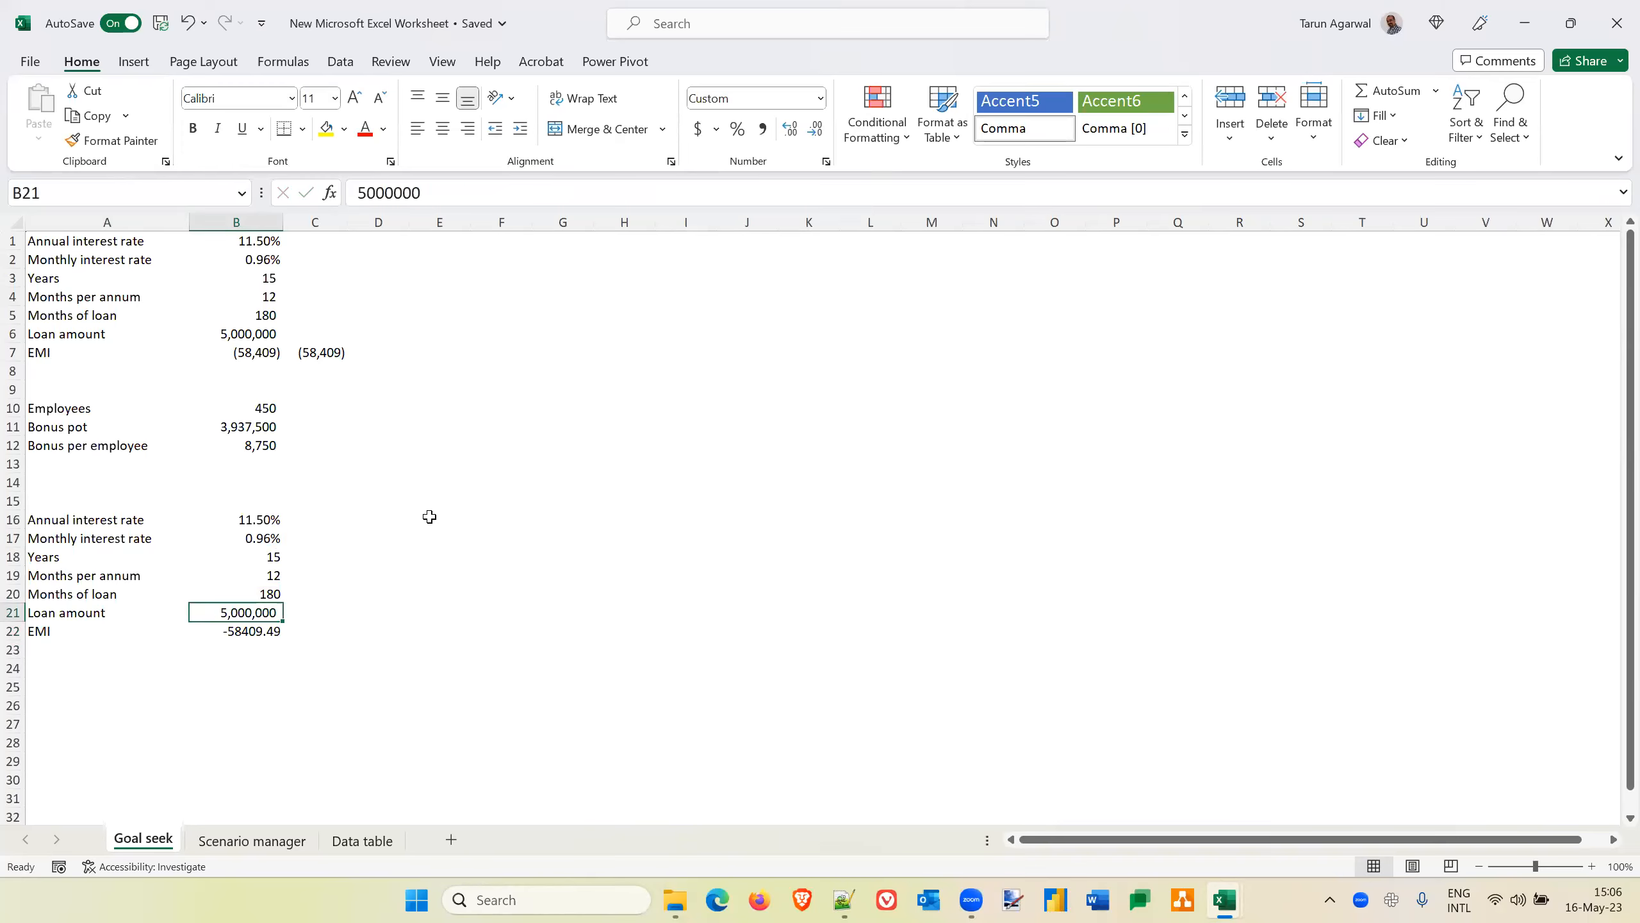
pyautogui.click(126, 144)
pyautogui.click(244, 628)
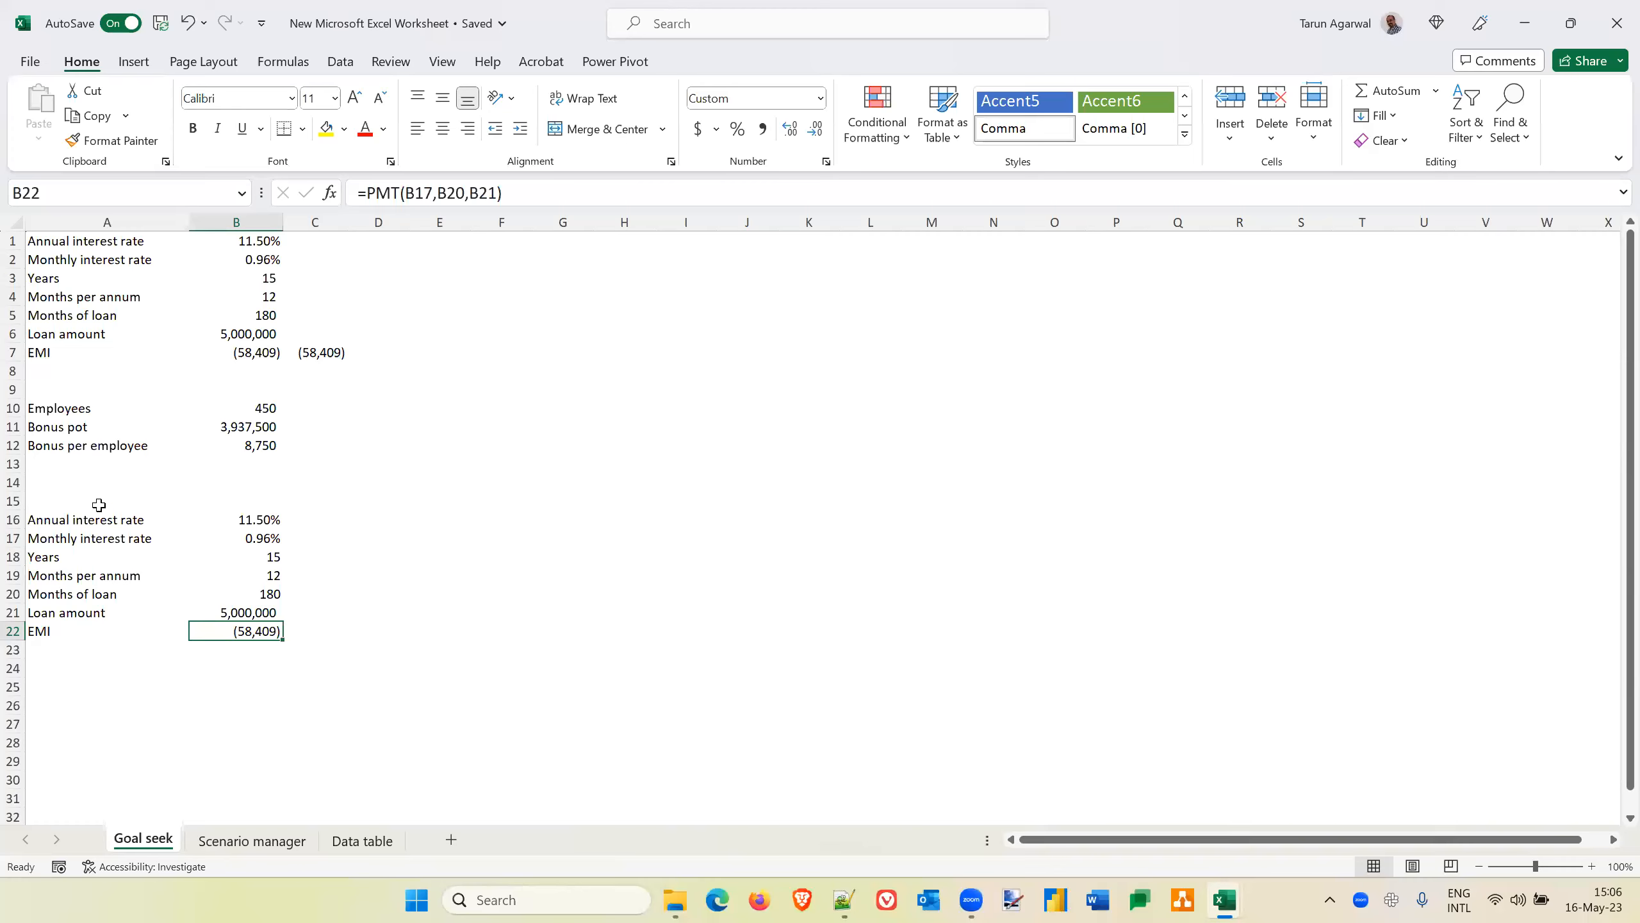
# Try to define the workbook-level name annual-interest-rate for the annual interest rate in B16
pyautogui.click(68, 519)
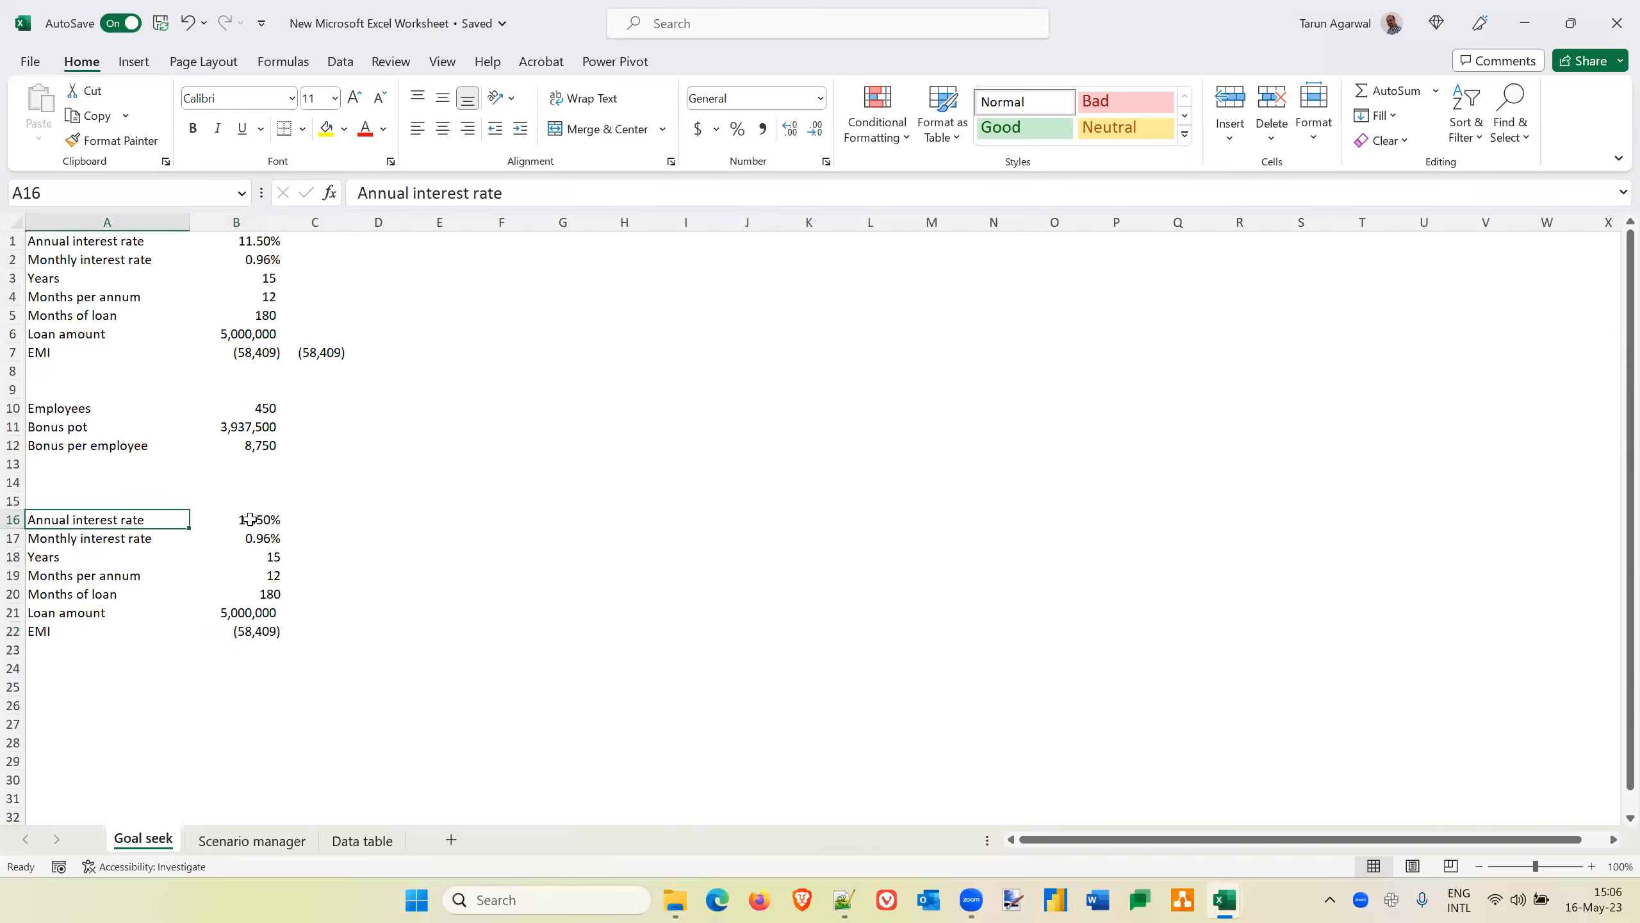
pyautogui.click(249, 520)
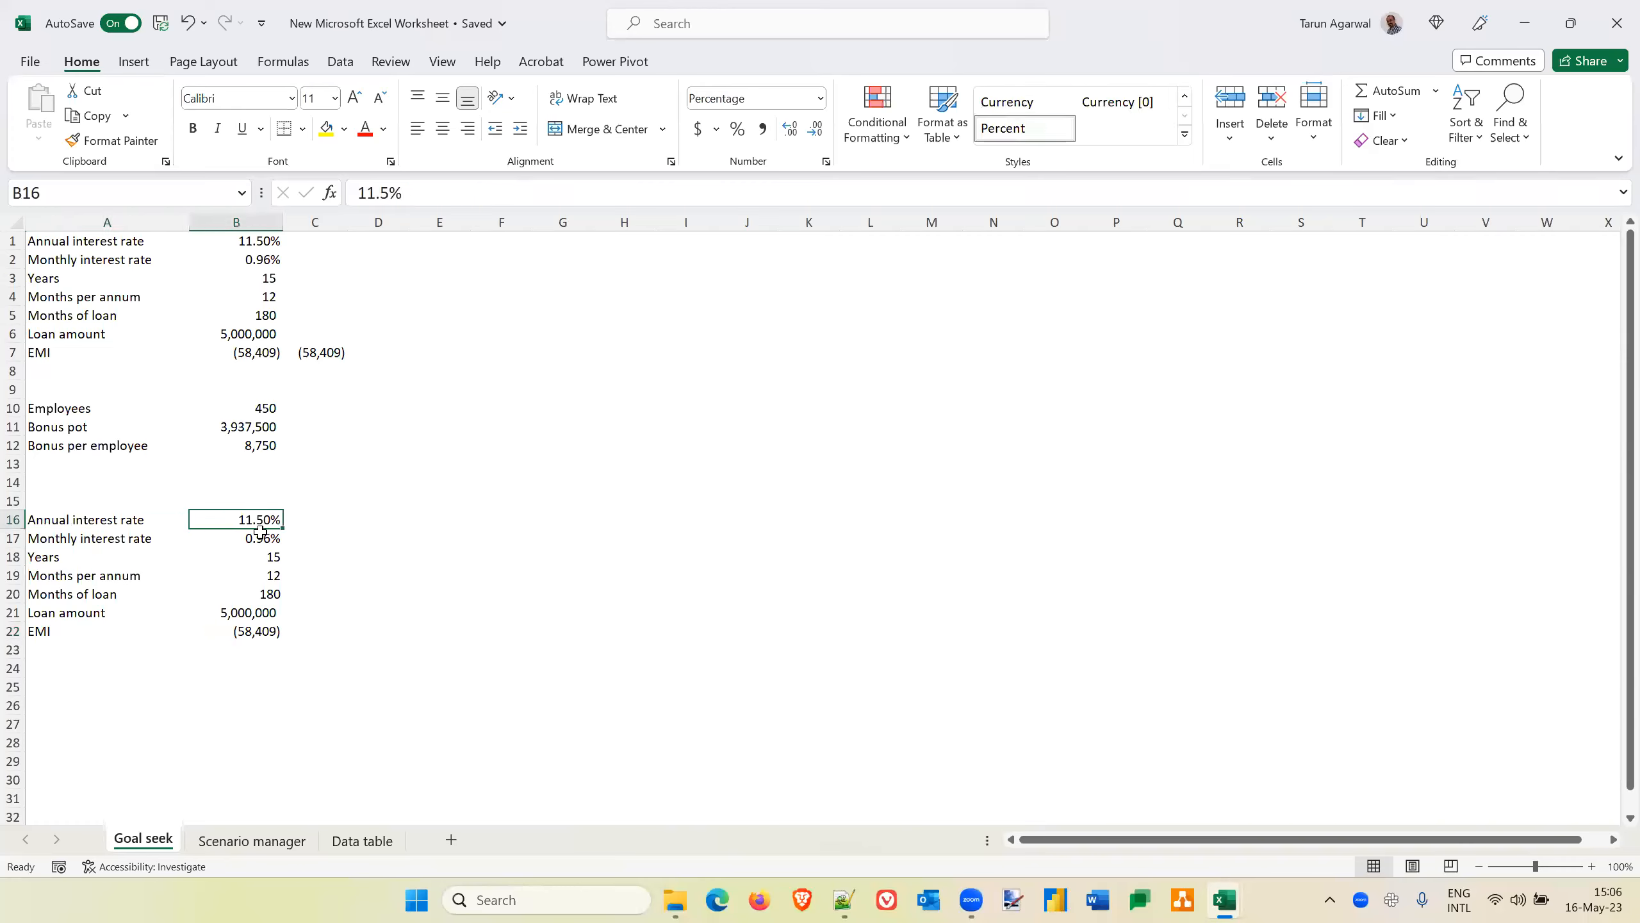
pyautogui.click(112, 522)
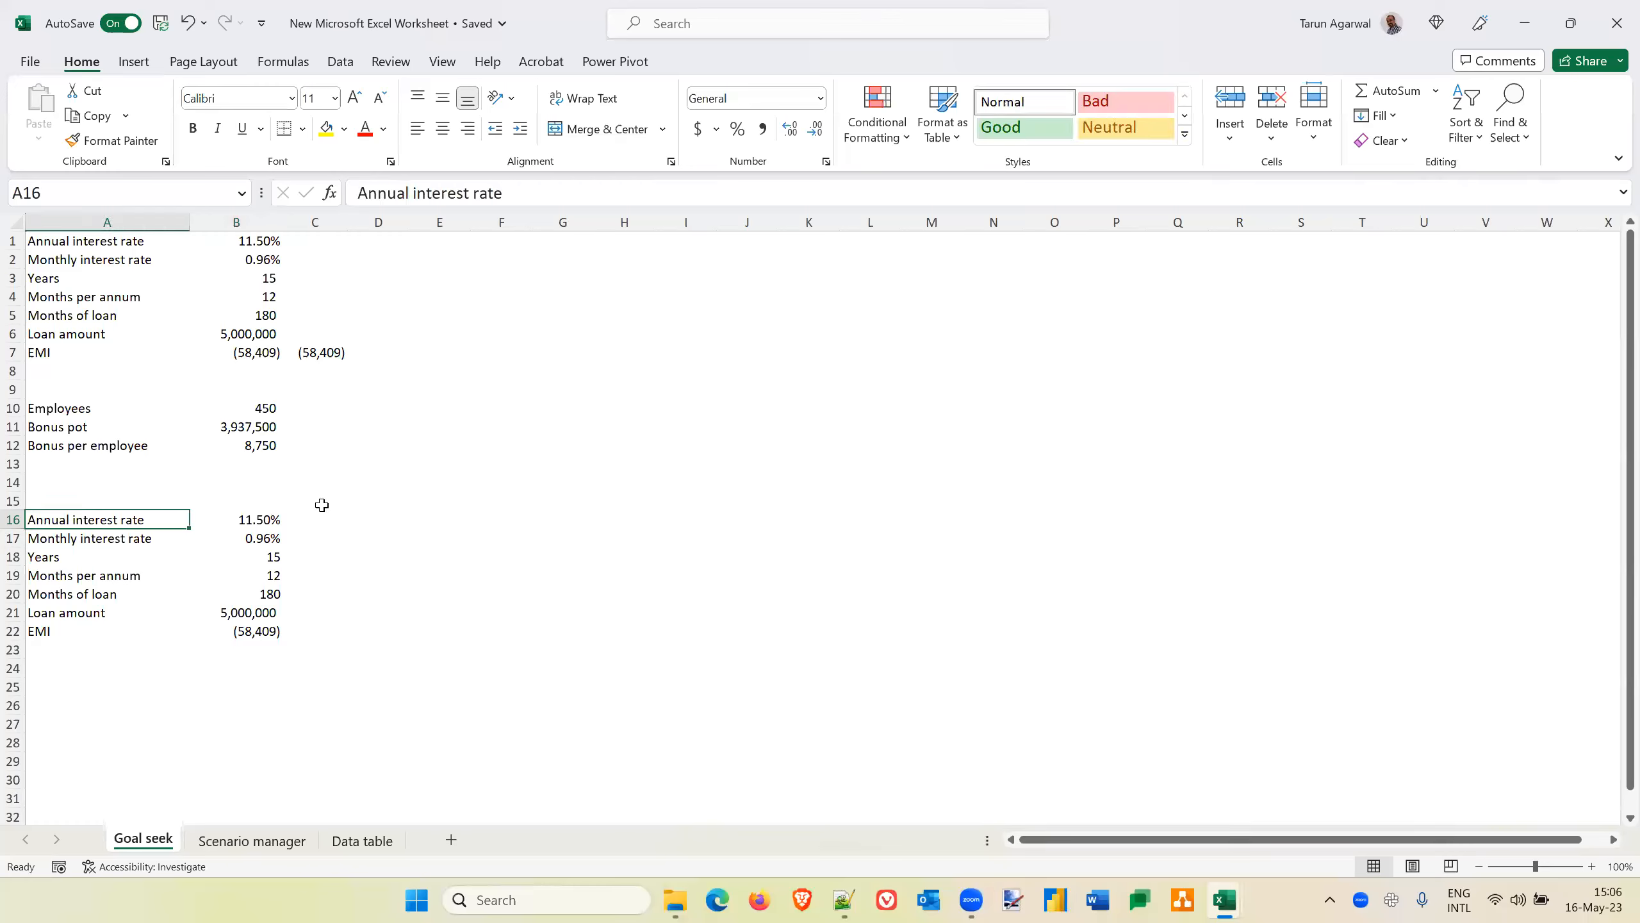
pyautogui.click(249, 524)
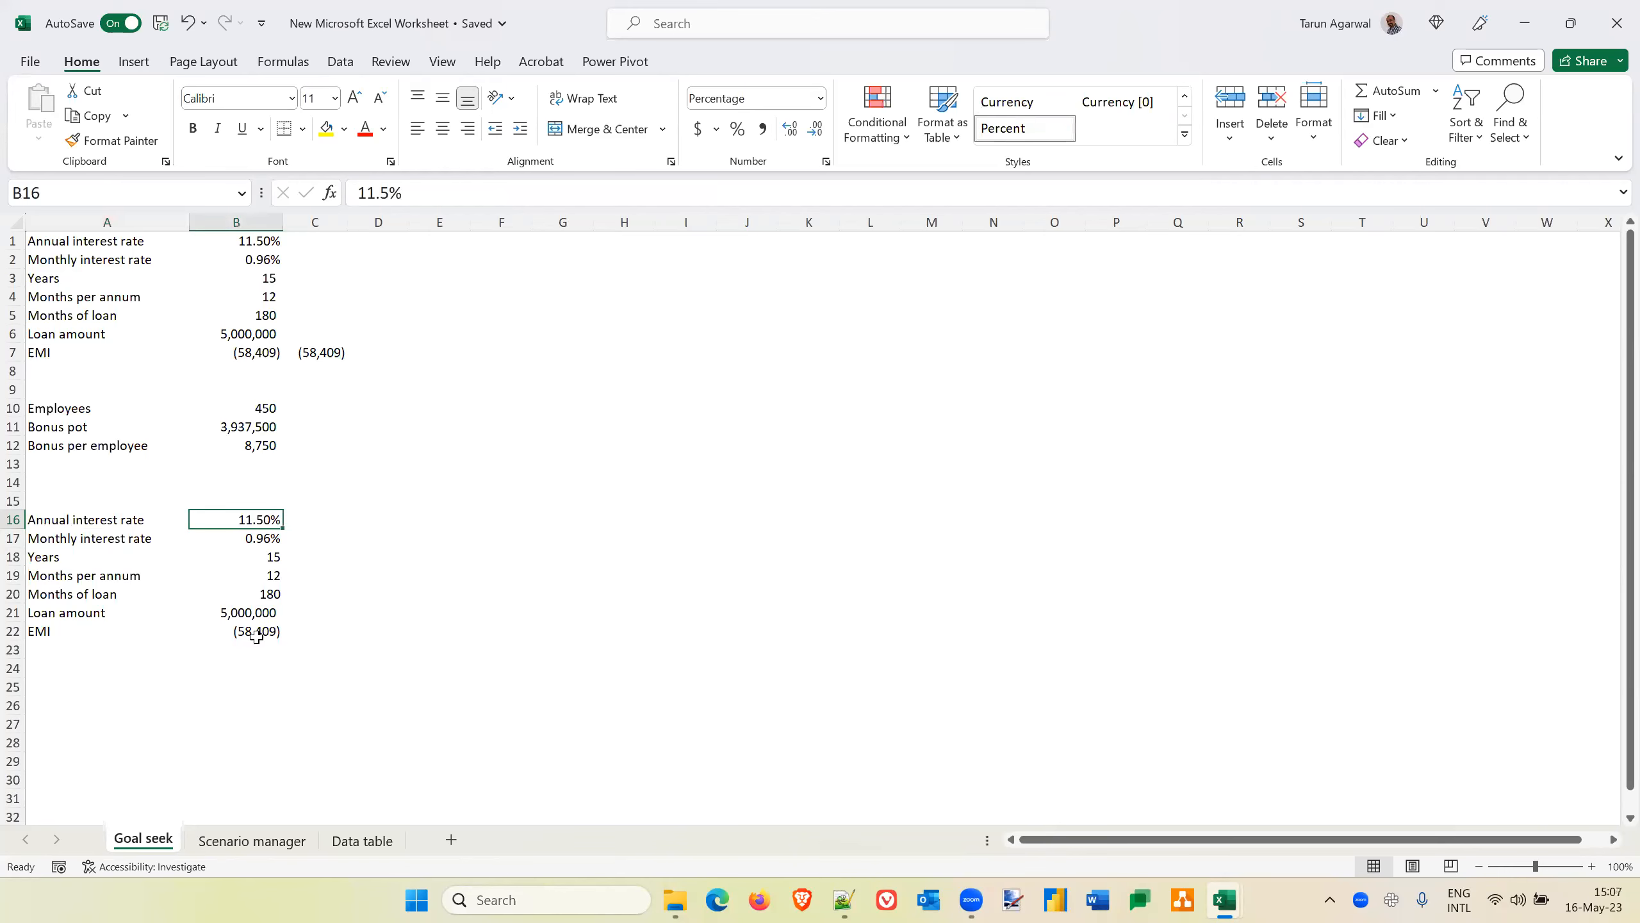
pyautogui.click(282, 62)
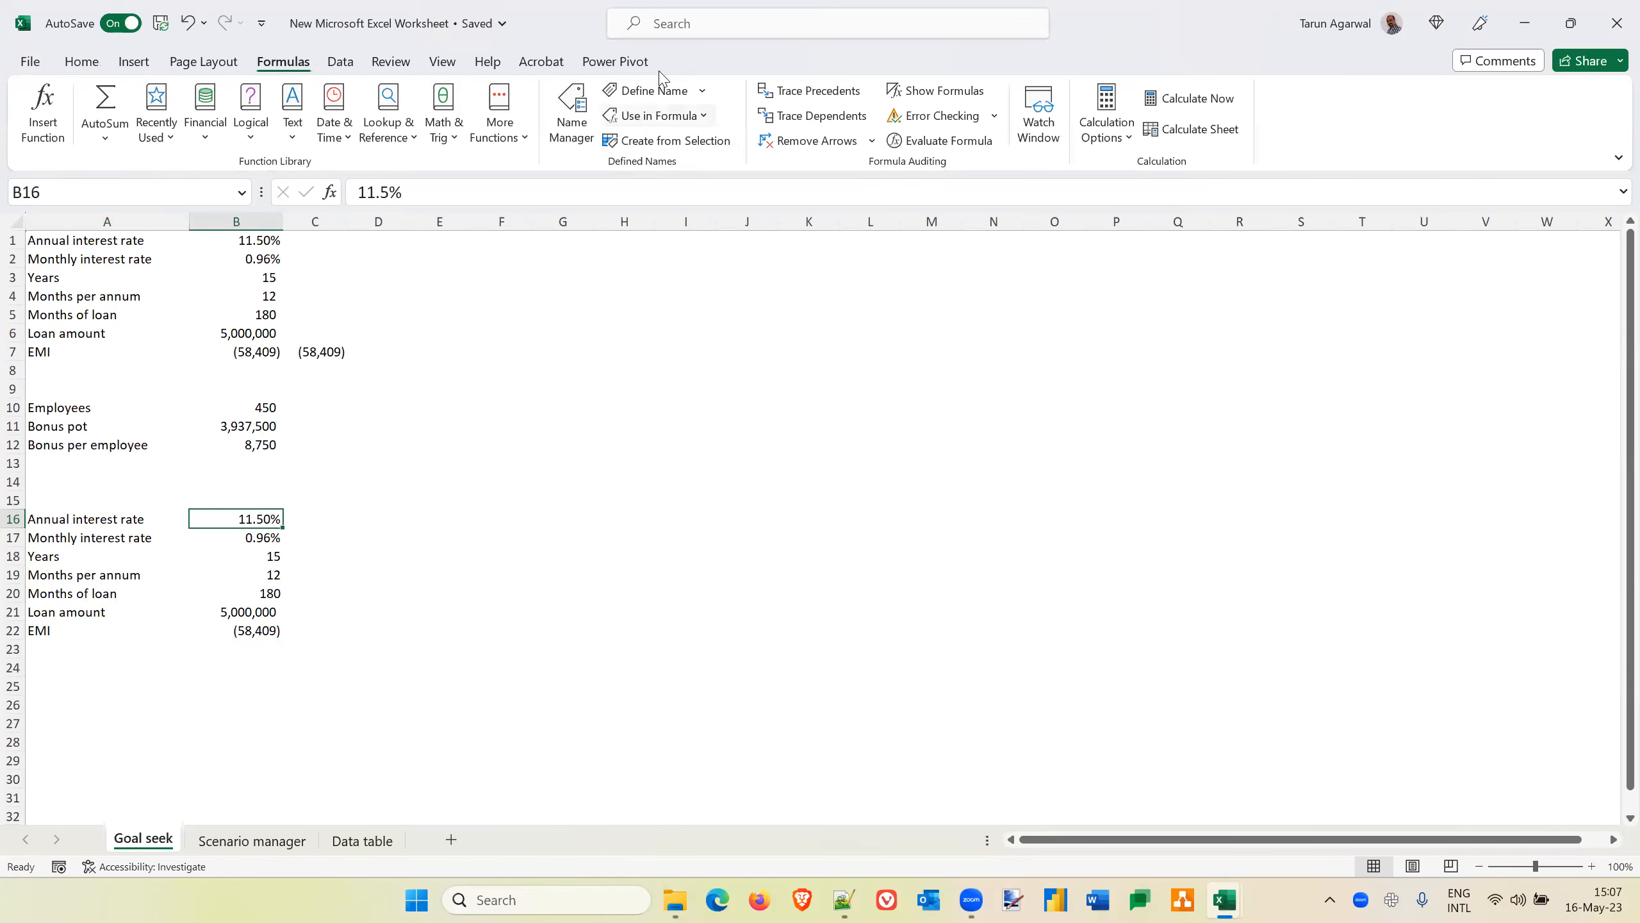
pyautogui.click(650, 95)
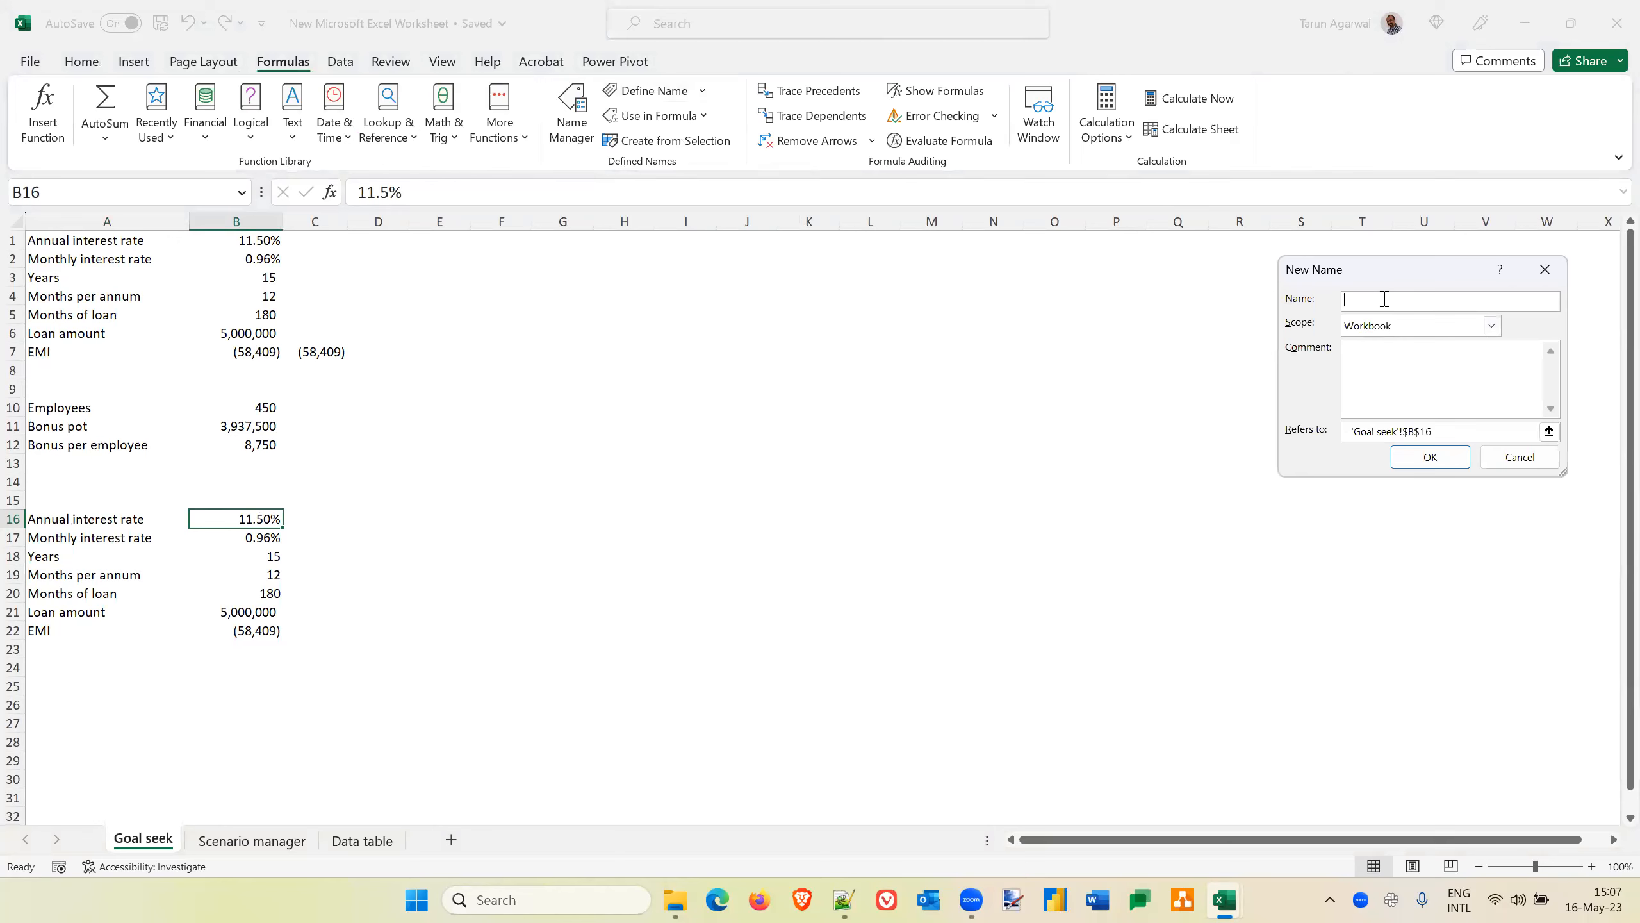
pyautogui.press('BackSpace')
pyautogui.press('BackSpace')
pyautogui.press('BackSpace')
pyautogui.write('annual-interest-rate')
pyautogui.click(1431, 457)
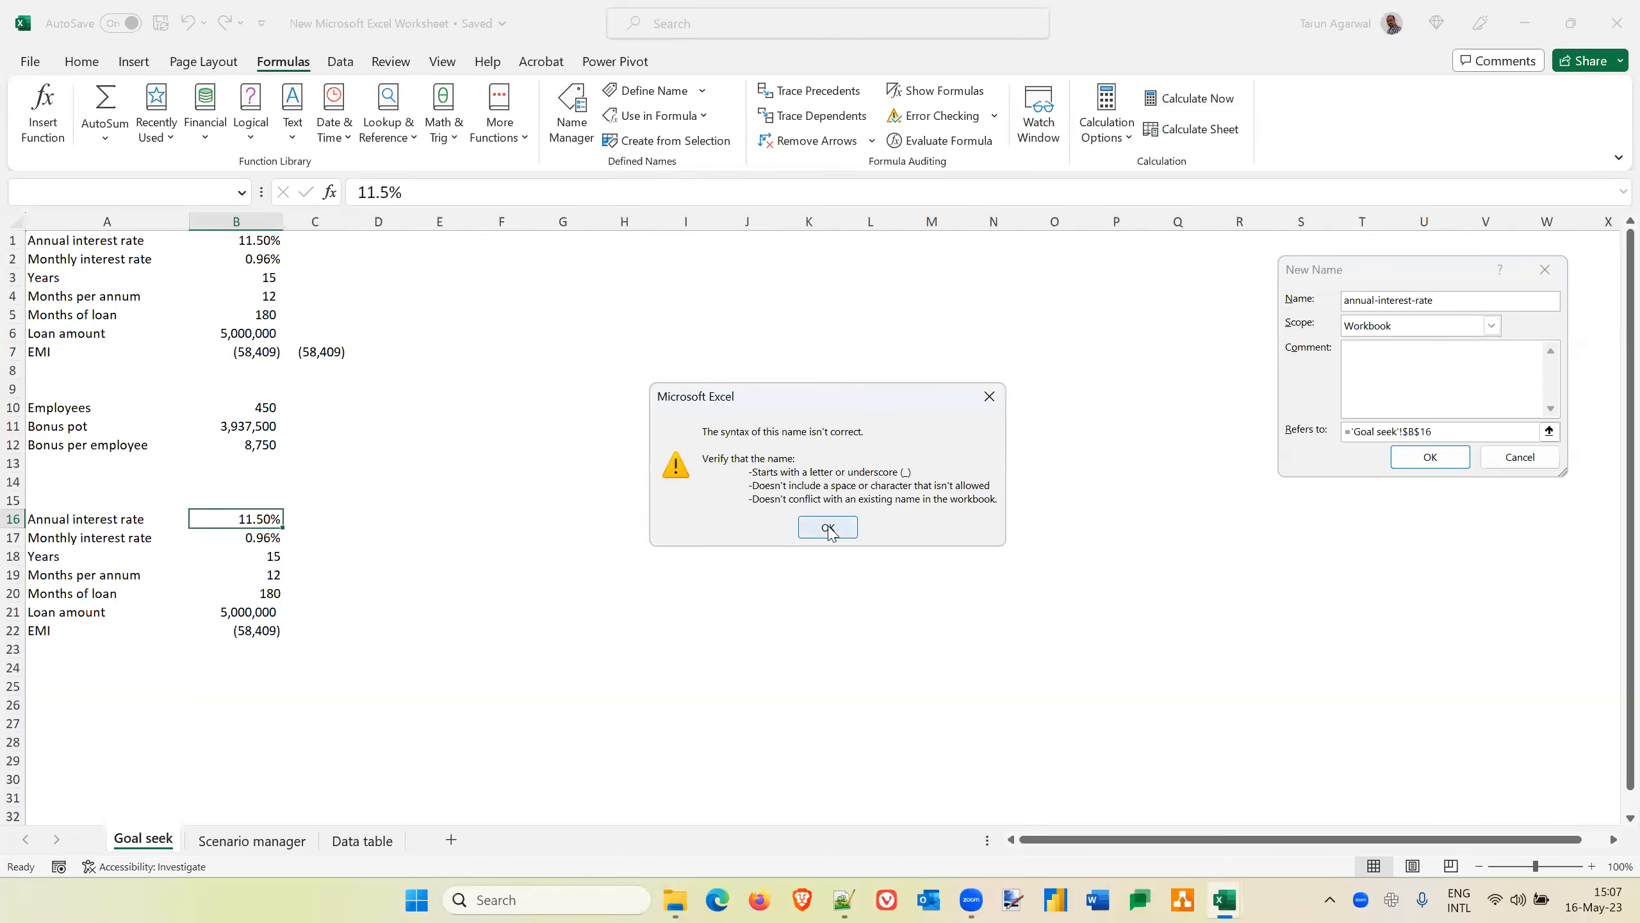
# Correct the new name for B16 to annualInterestRate, without hyphens, and create it
pyautogui.click(829, 527)
pyautogui.click(1376, 301)
pyautogui.press('Delete')
pyautogui.press('Delete')
pyautogui.write('I')
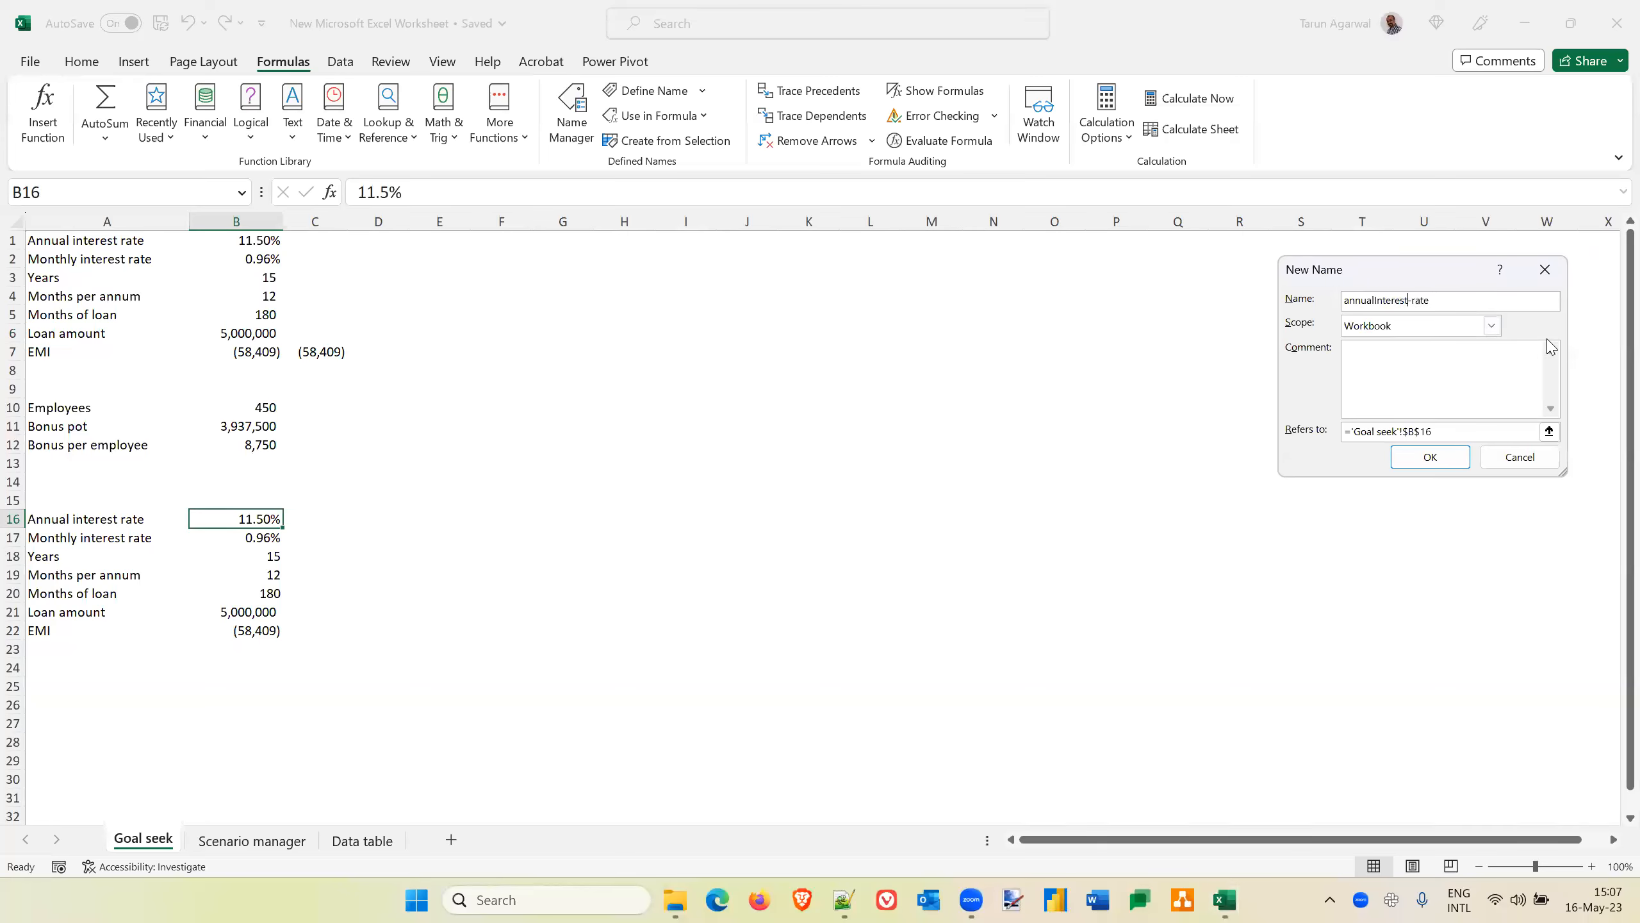
pyautogui.press('Right')
pyautogui.press('Right')
pyautogui.press('Right')
pyautogui.press('Right')
pyautogui.press('Right')
pyautogui.press('Right')
pyautogui.press('Right')
pyautogui.press('Delete')
pyautogui.press('Delete')
pyautogui.write('R')
pyautogui.click(1447, 458)
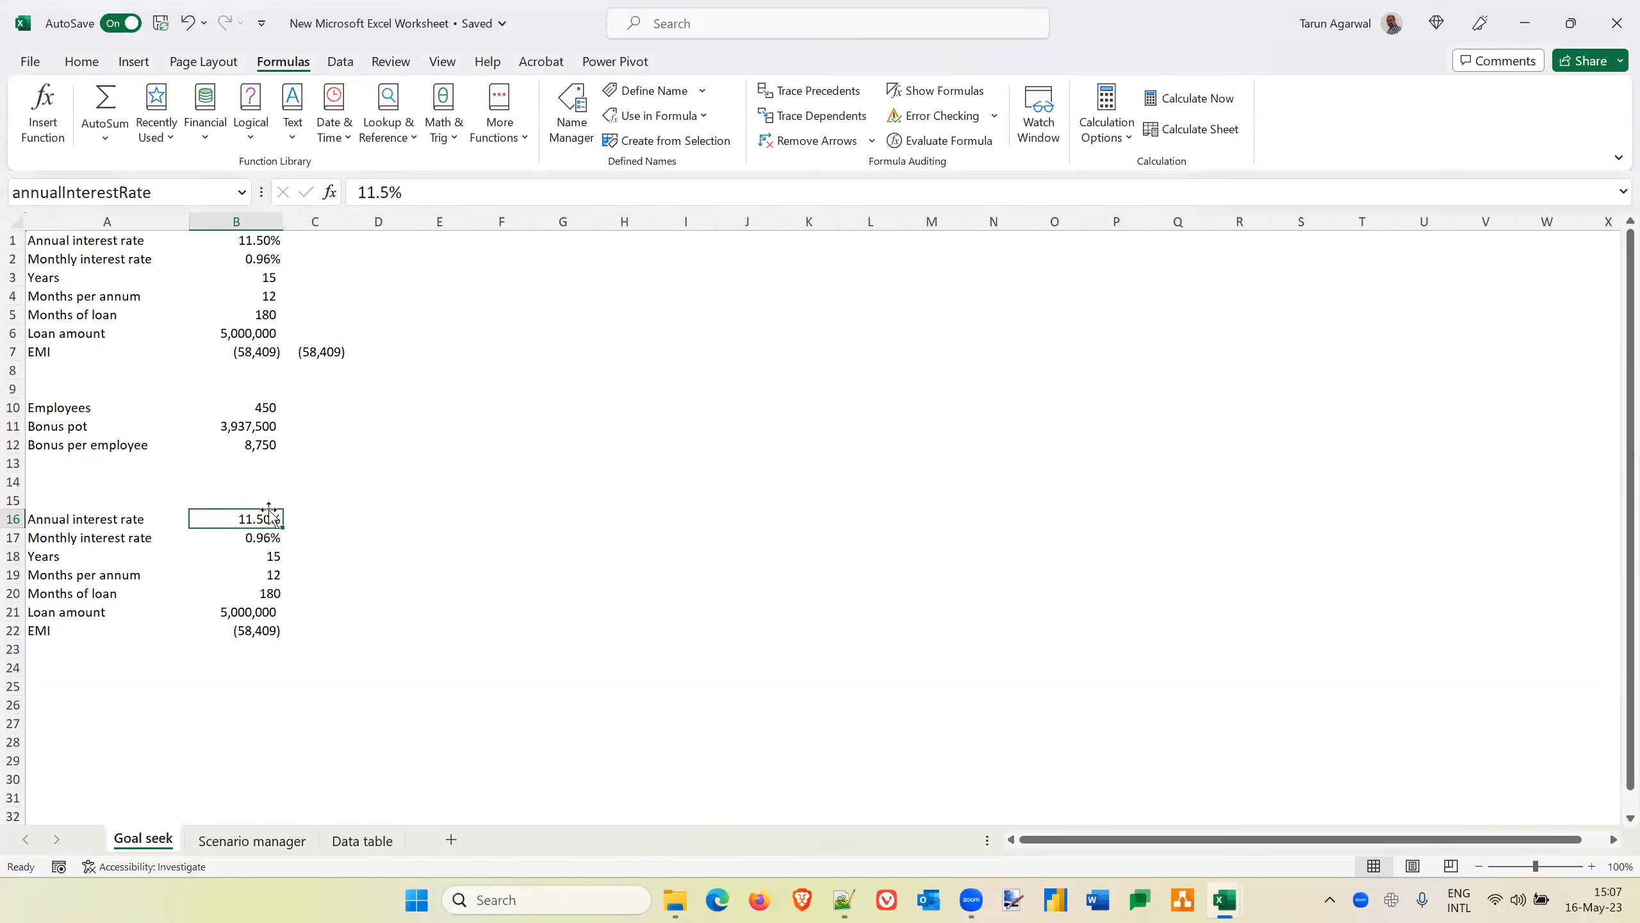
# Name the monthly interest rate cell B17 monthlyInterestRate
pyautogui.click(250, 535)
pyautogui.click(46, 195)
pyautogui.write('monthlyInterestRate')
pyautogui.press('Return')
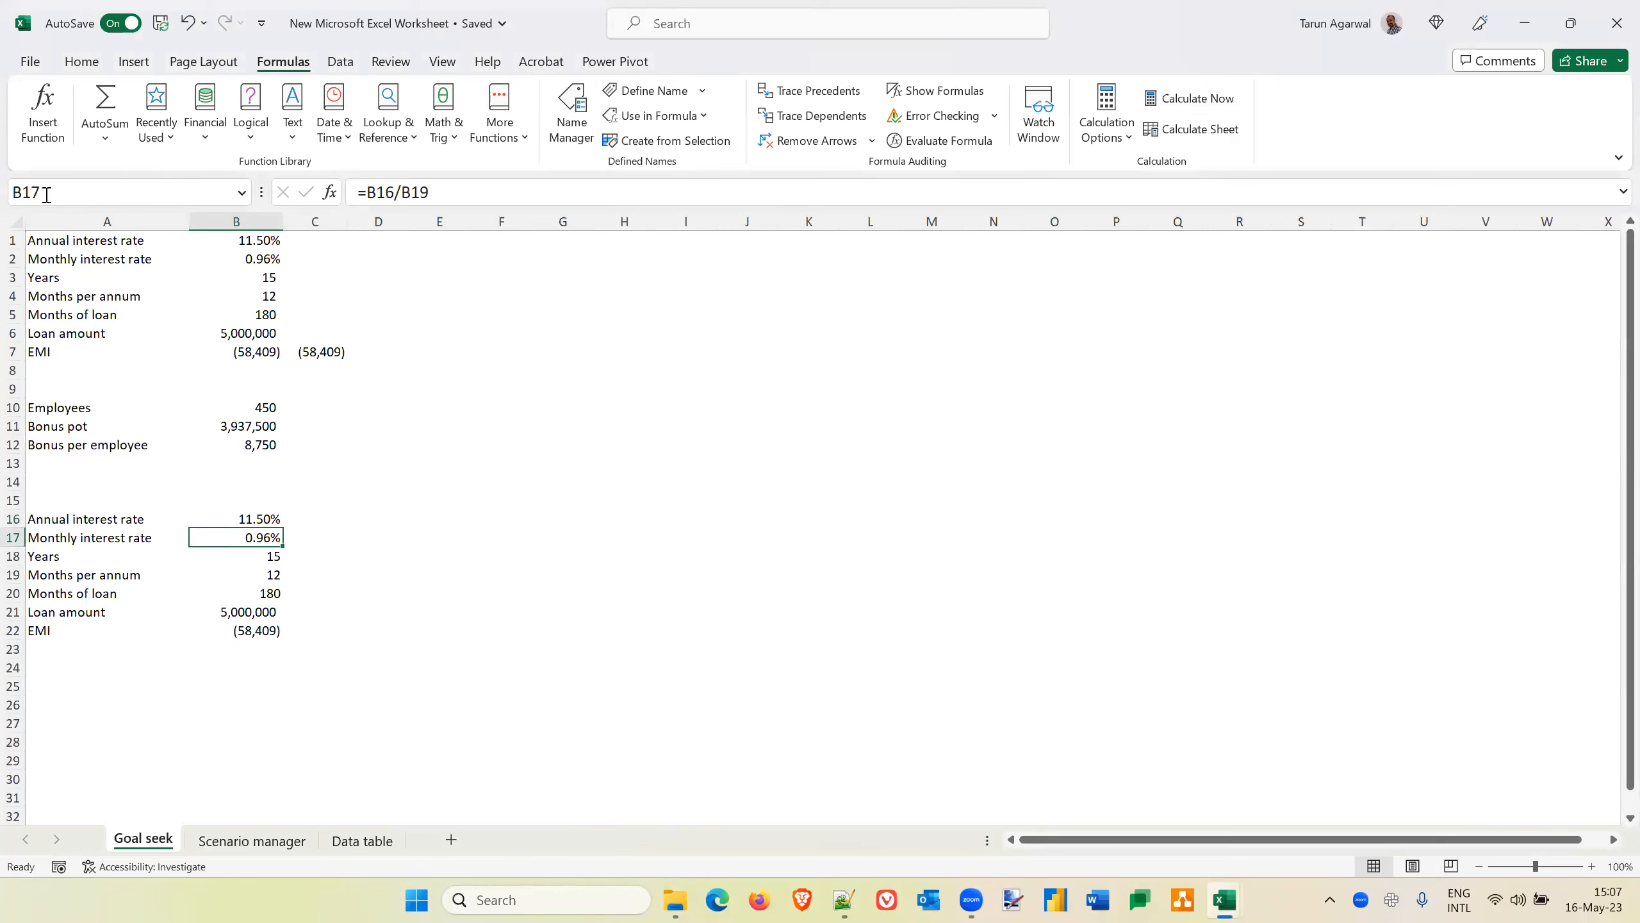
# Change the label in A18 to Years of loan
pyautogui.click(100, 554)
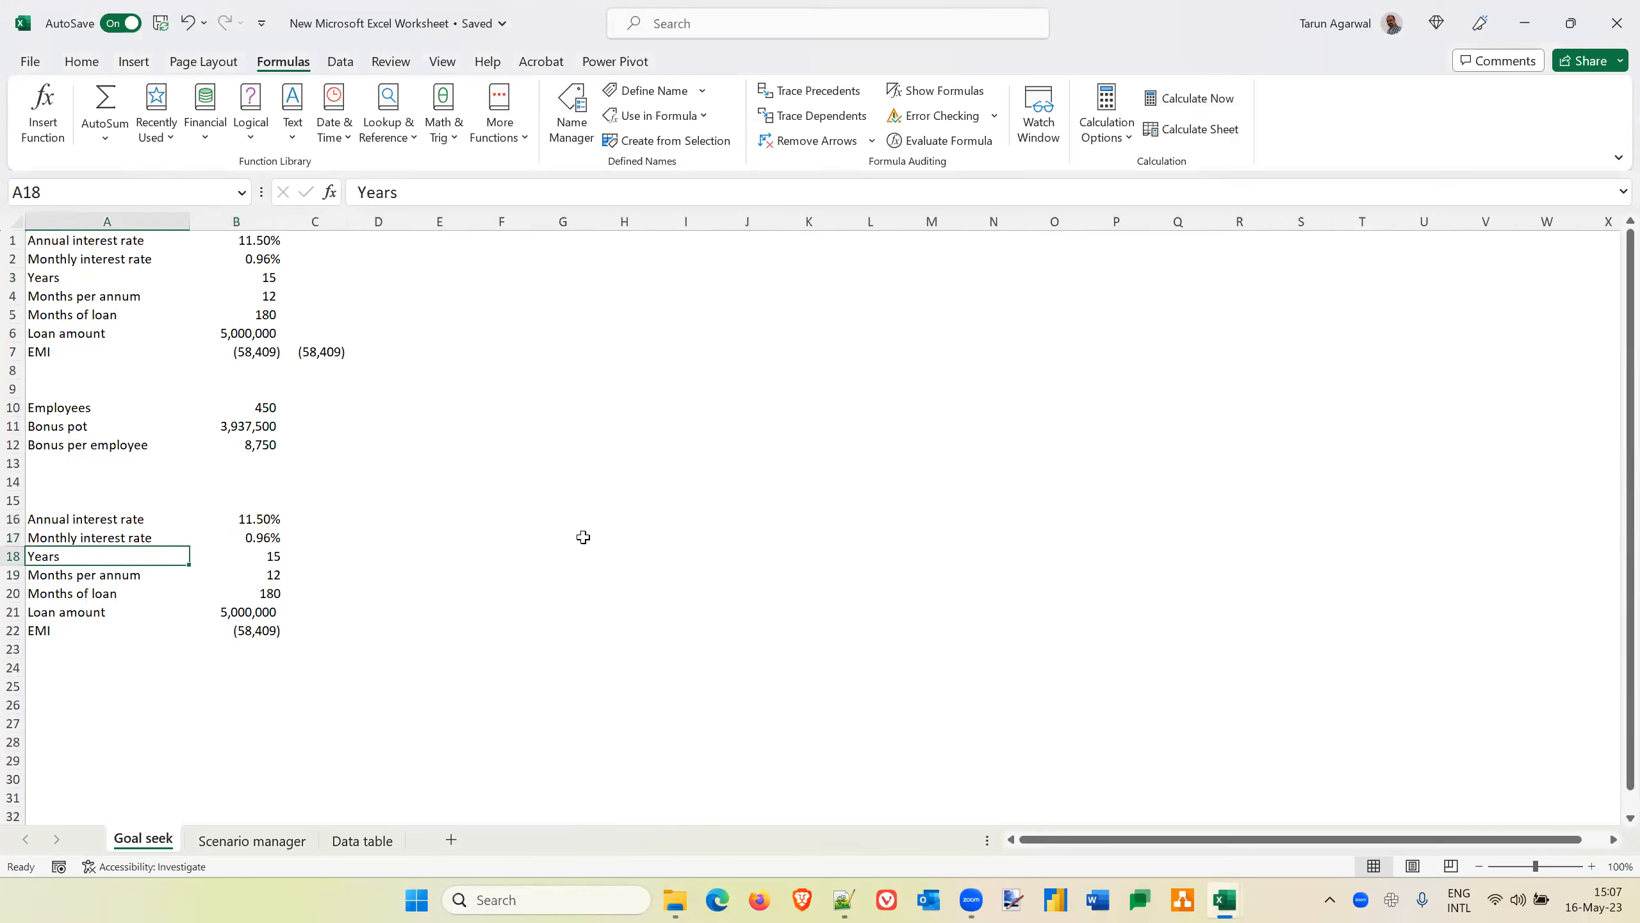
pyautogui.press('F2')
pyautogui.press('BackSpace')
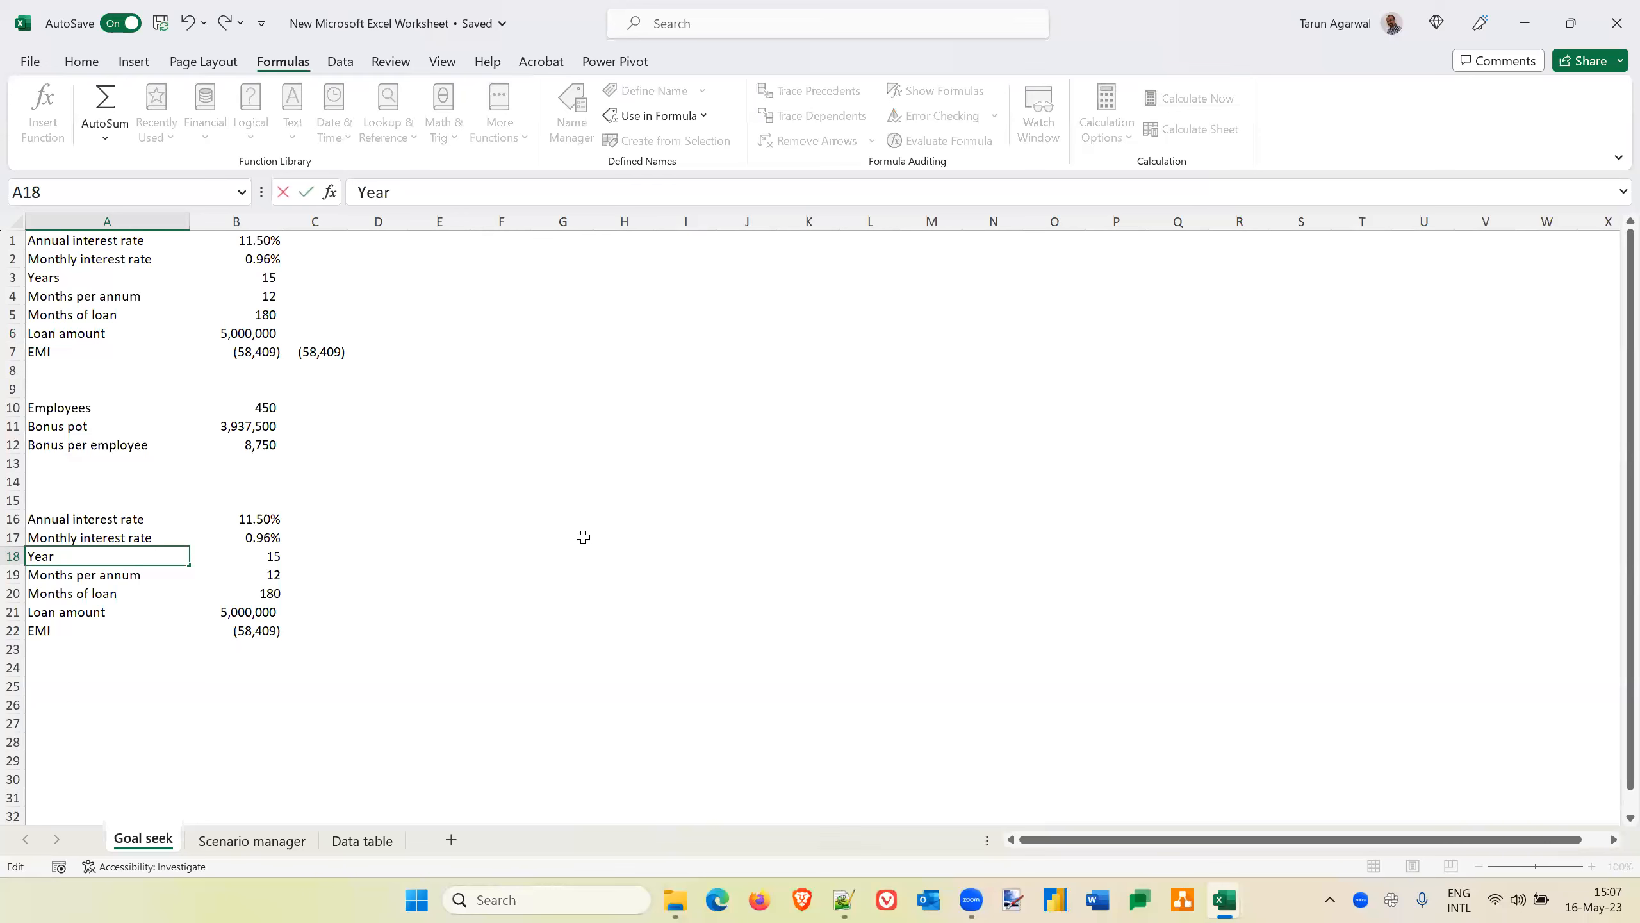
pyautogui.write('s of load')
pyautogui.press('BackSpace')
pyautogui.write('n')
pyautogui.press('Return')
# Create a name for B18 from the label in the left column of A18:B18, and check it
pyautogui.press('Up')
pyautogui.hotkey('shift', 'Right')
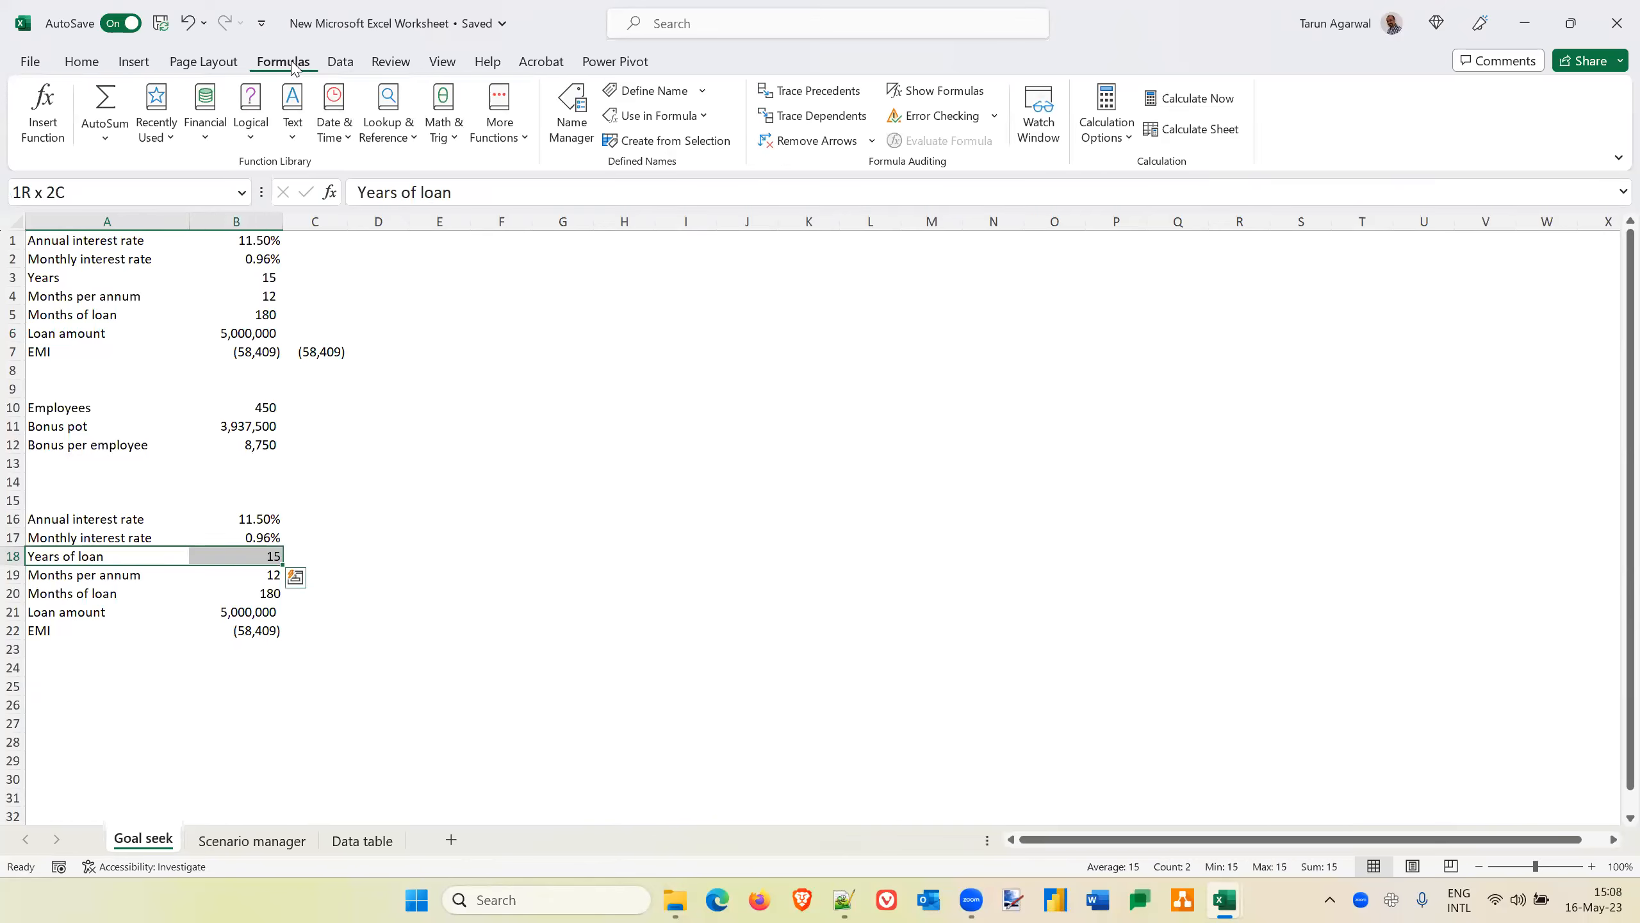
pyautogui.click(675, 141)
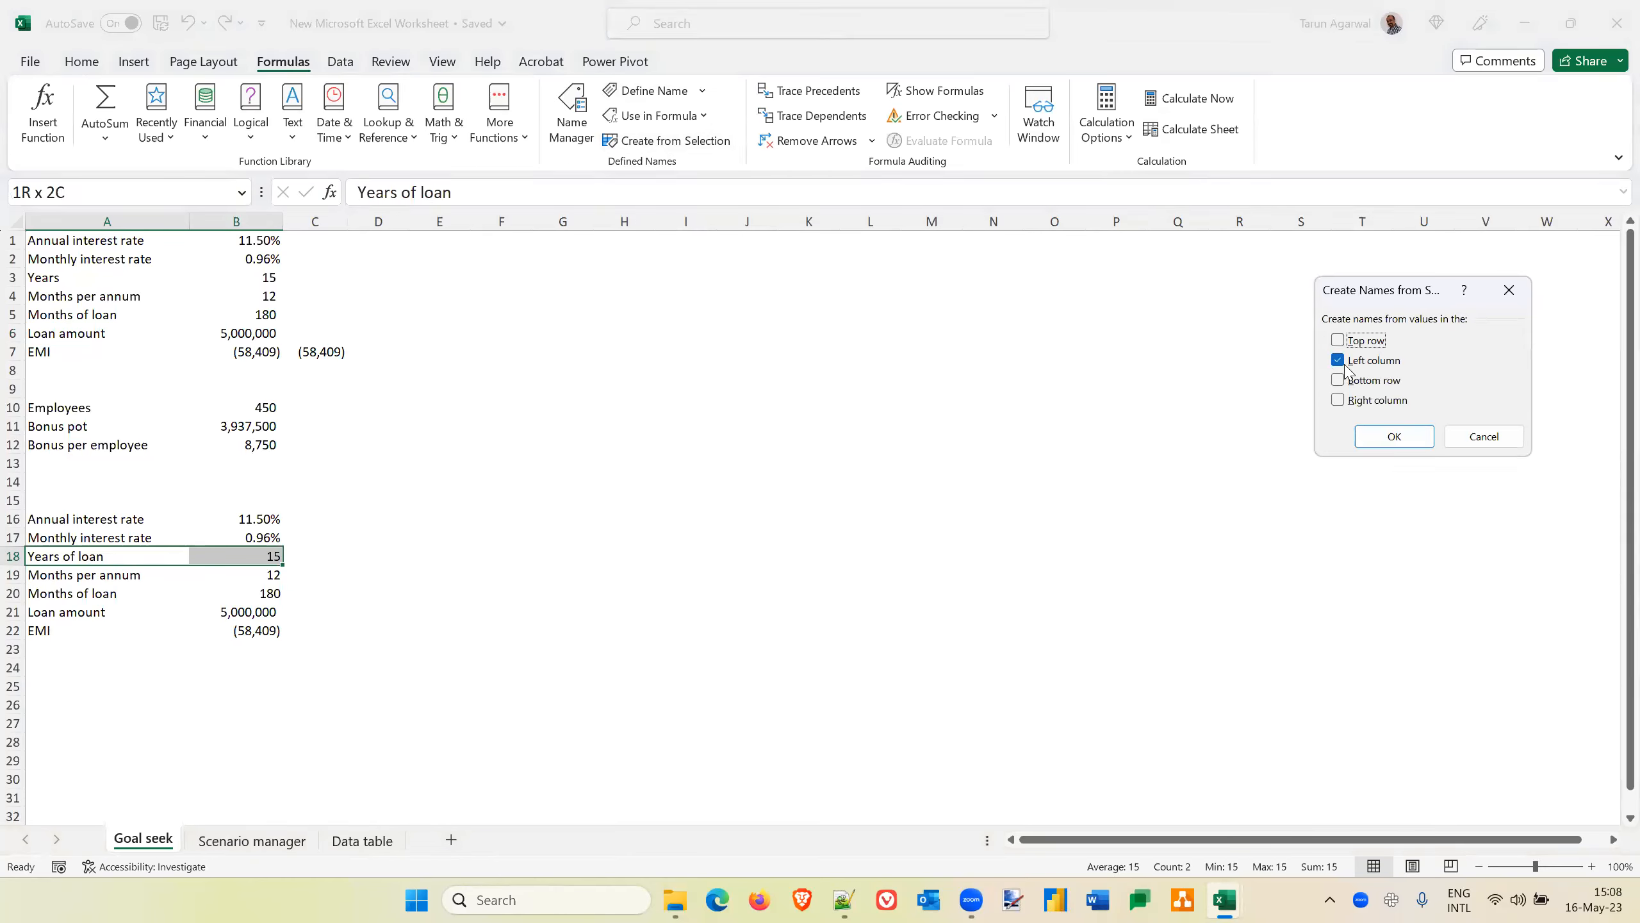
pyautogui.click(1392, 438)
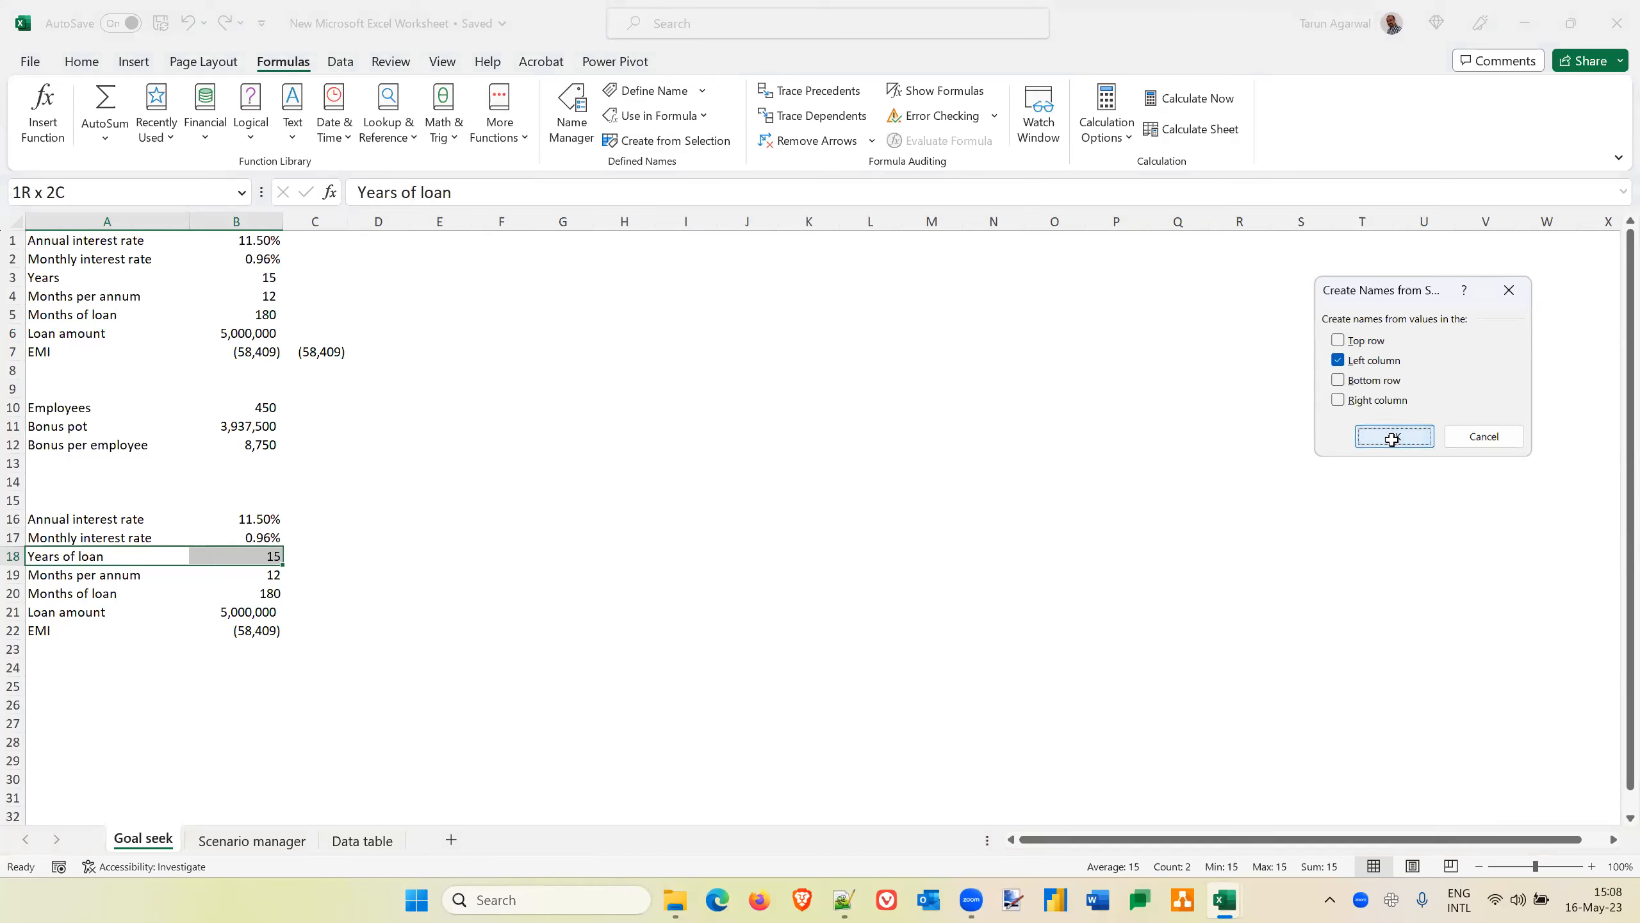
pyautogui.click(305, 558)
pyautogui.click(259, 555)
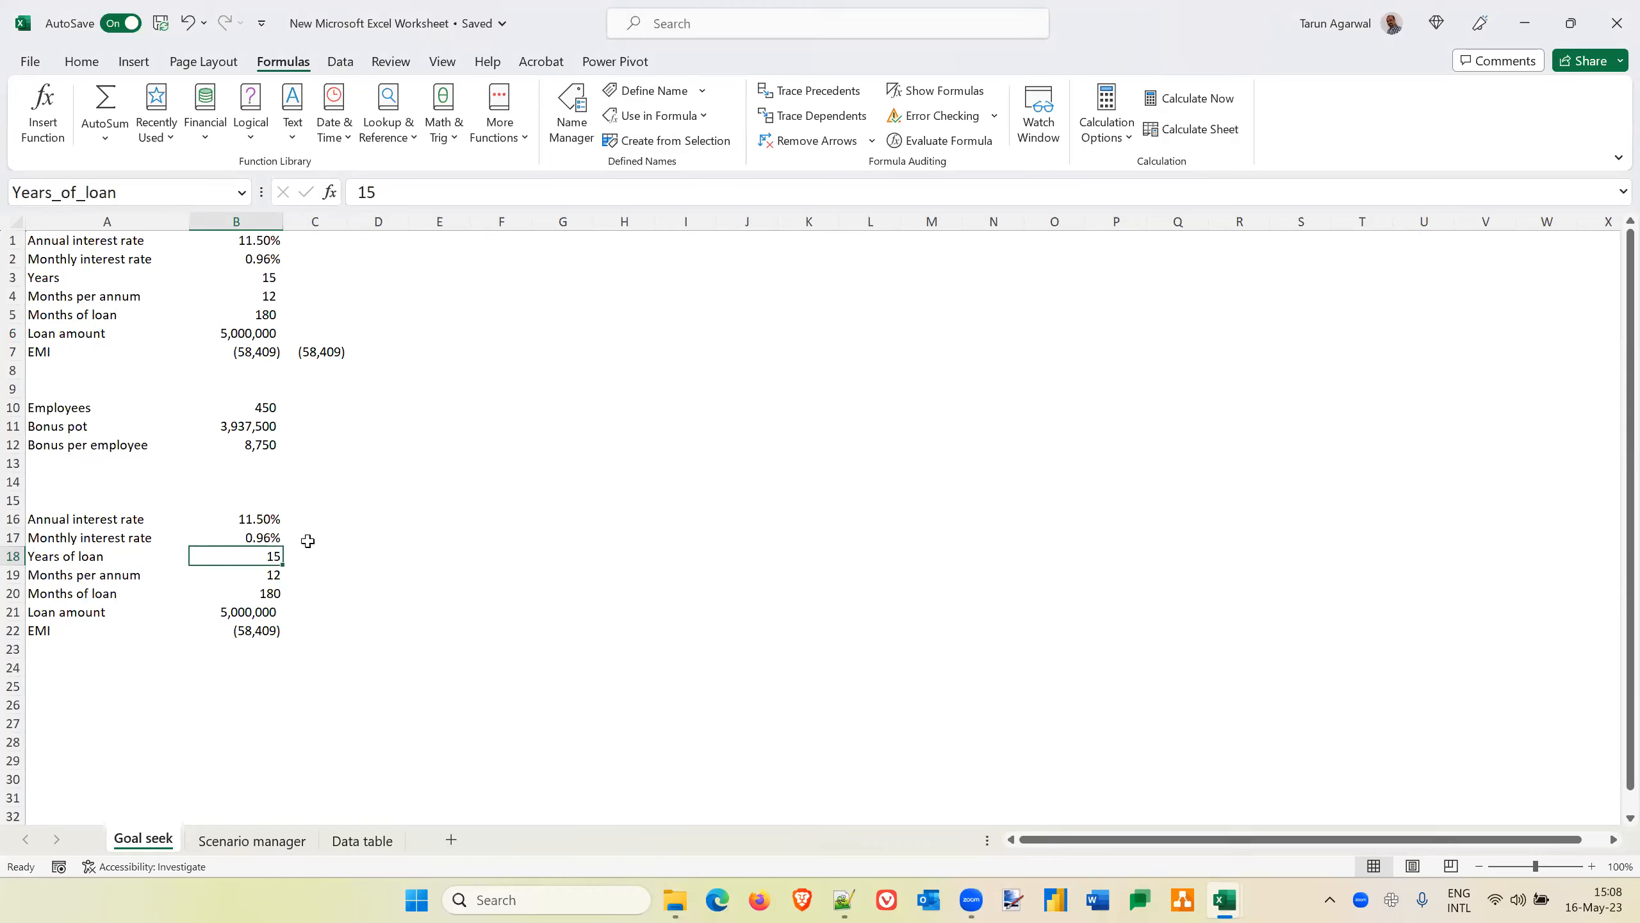
# Compare the cell-reference EMI formula in B22 with the named-range EMI formula in B7
pyautogui.click(224, 634)
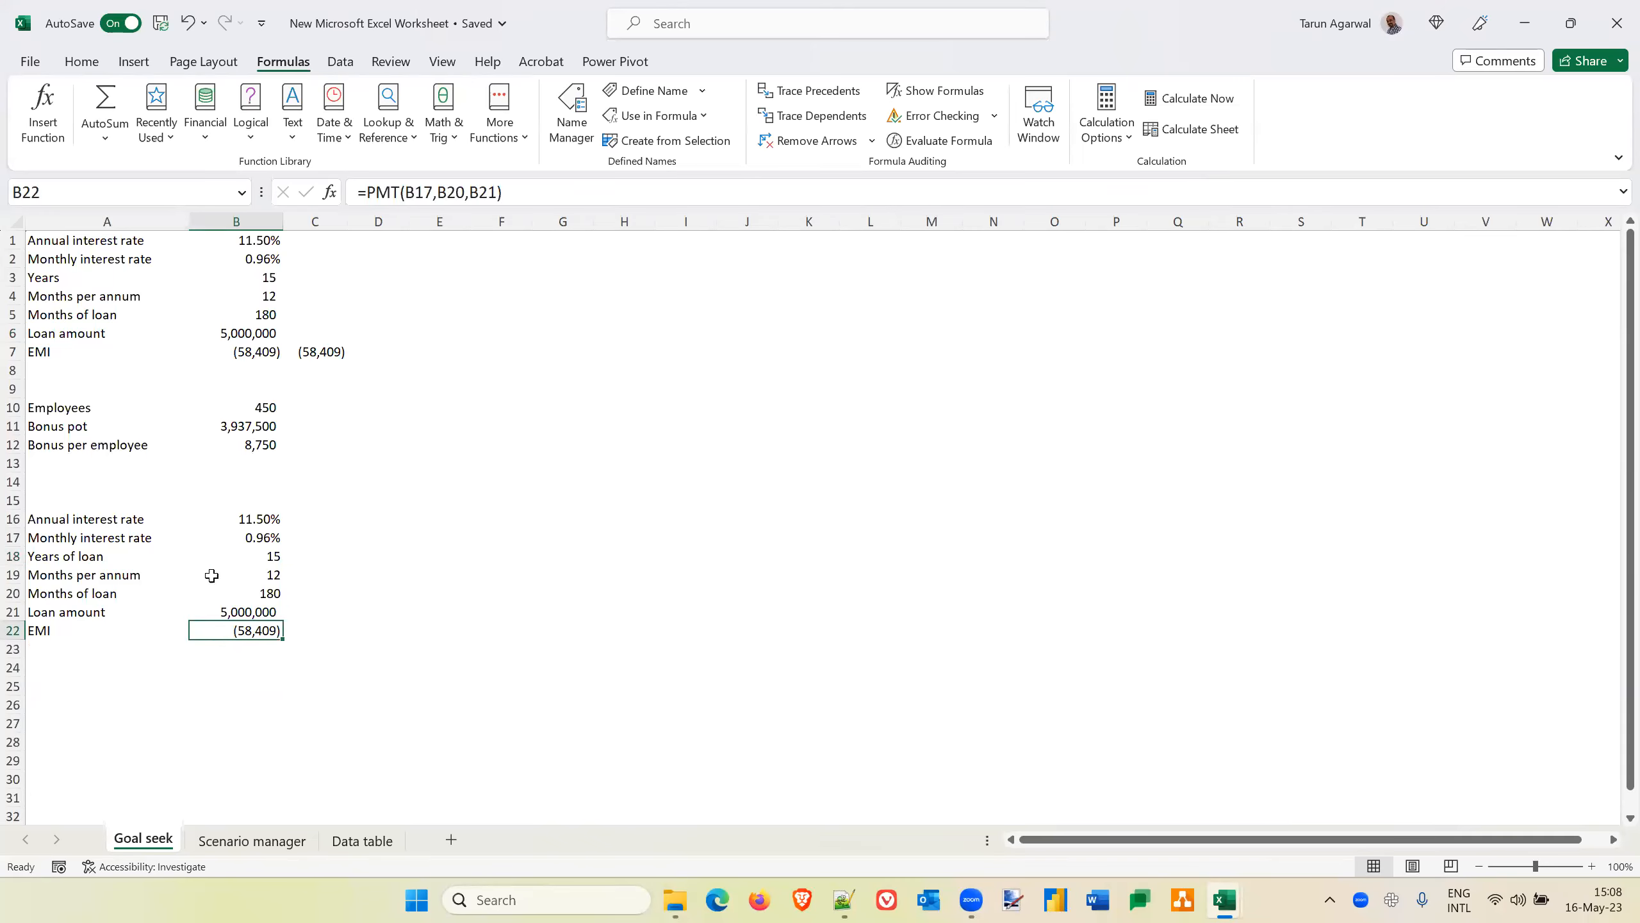
pyautogui.click(250, 353)
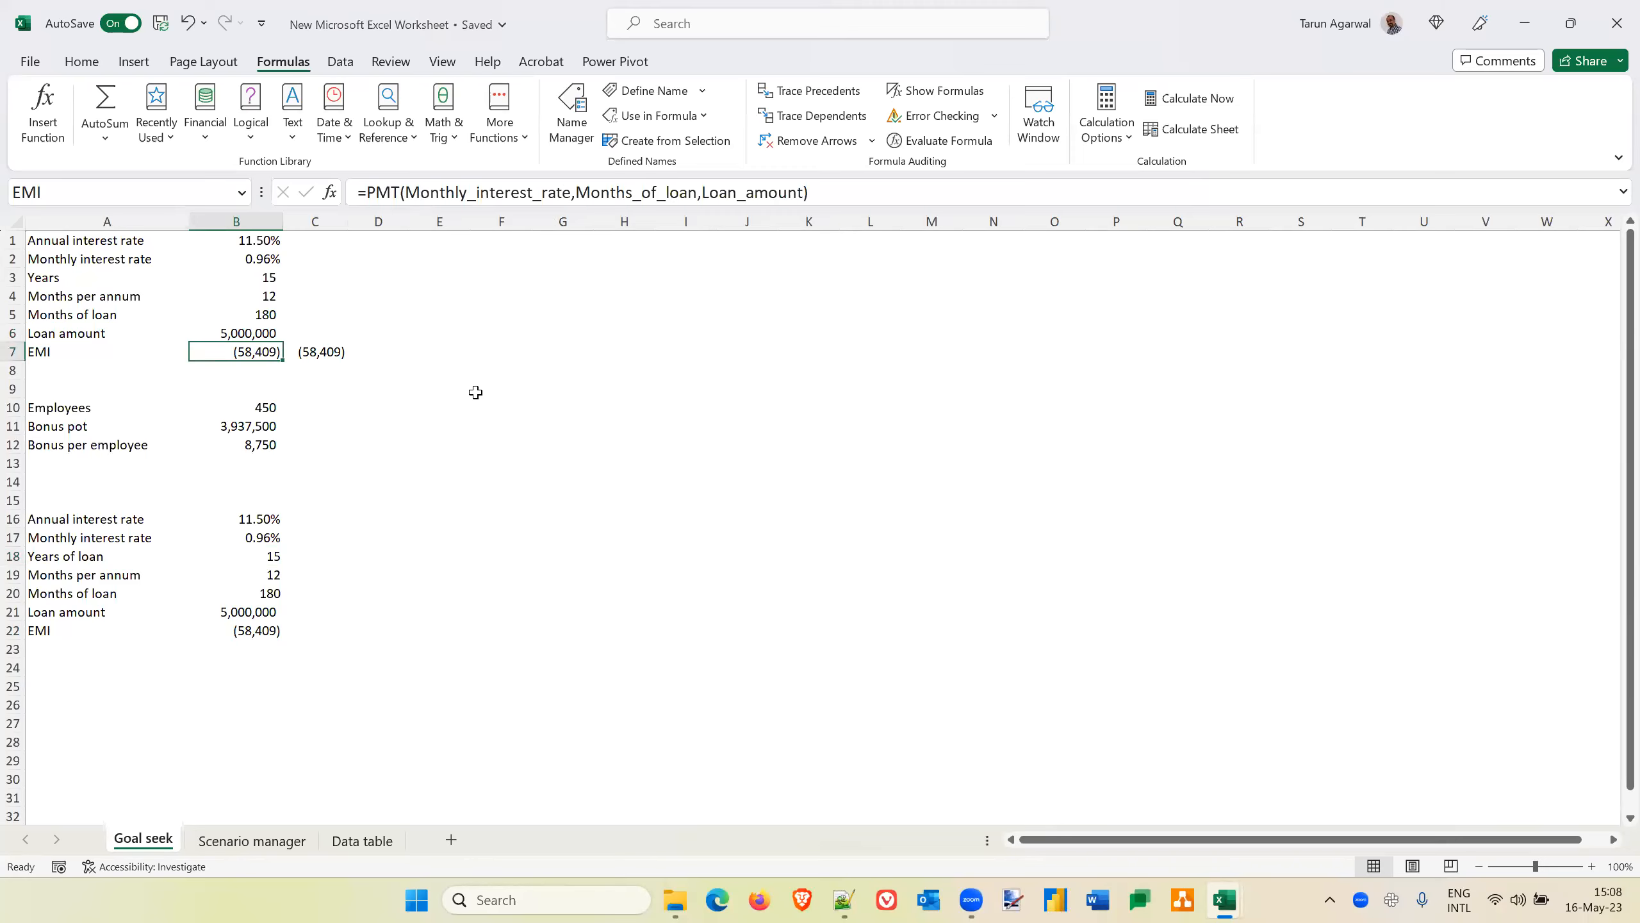
pyautogui.press('Down')
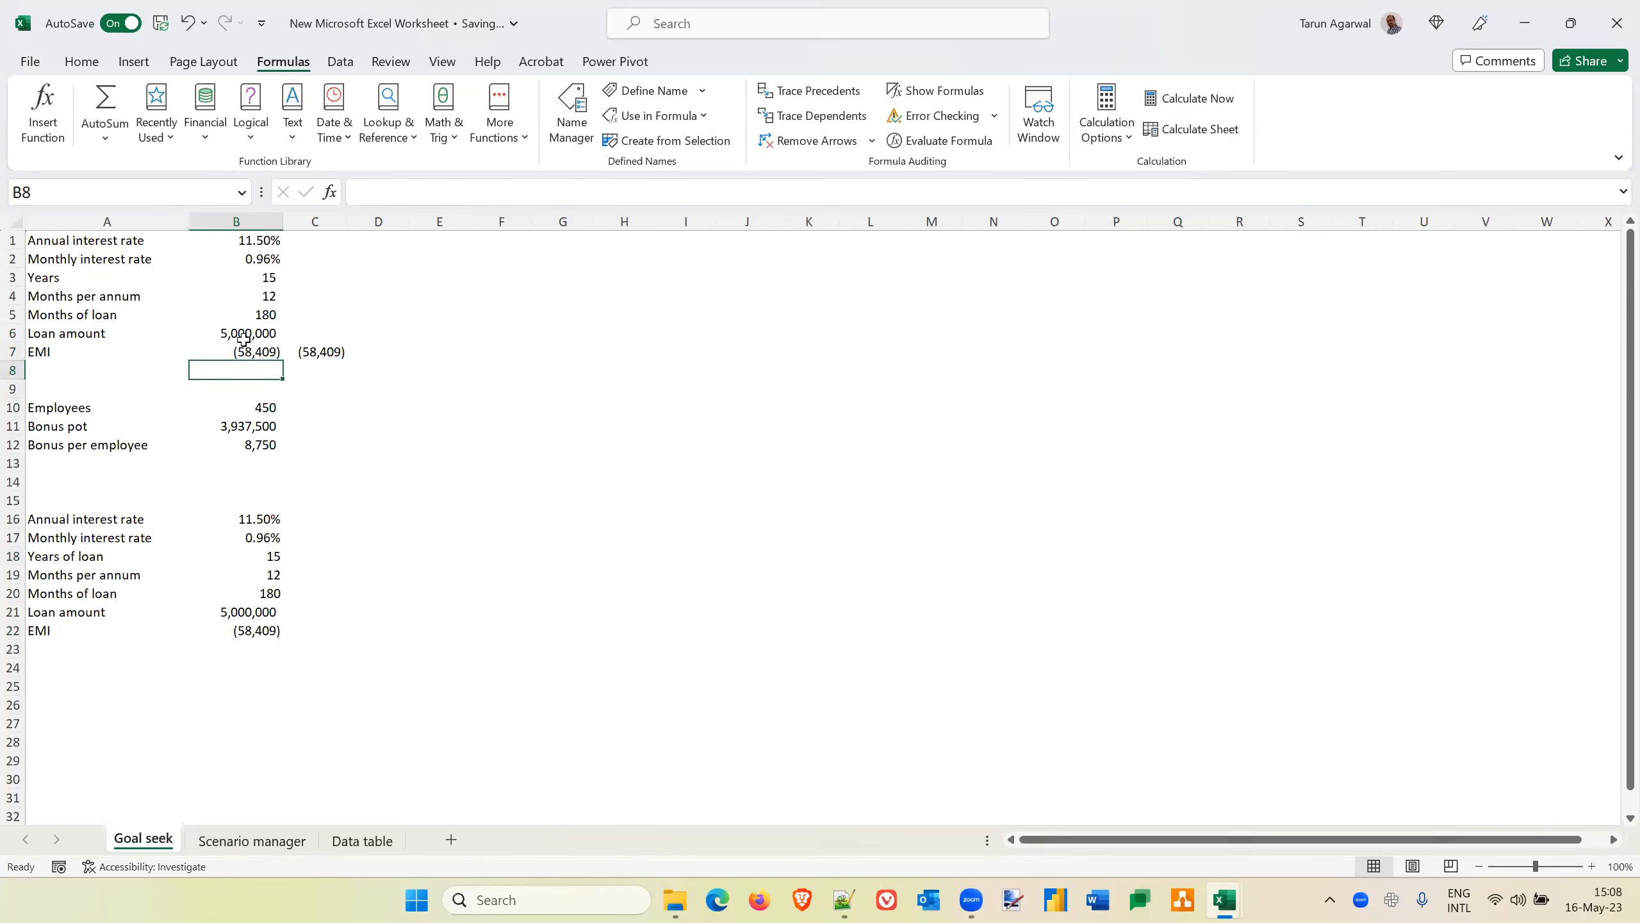
pyautogui.click(261, 354)
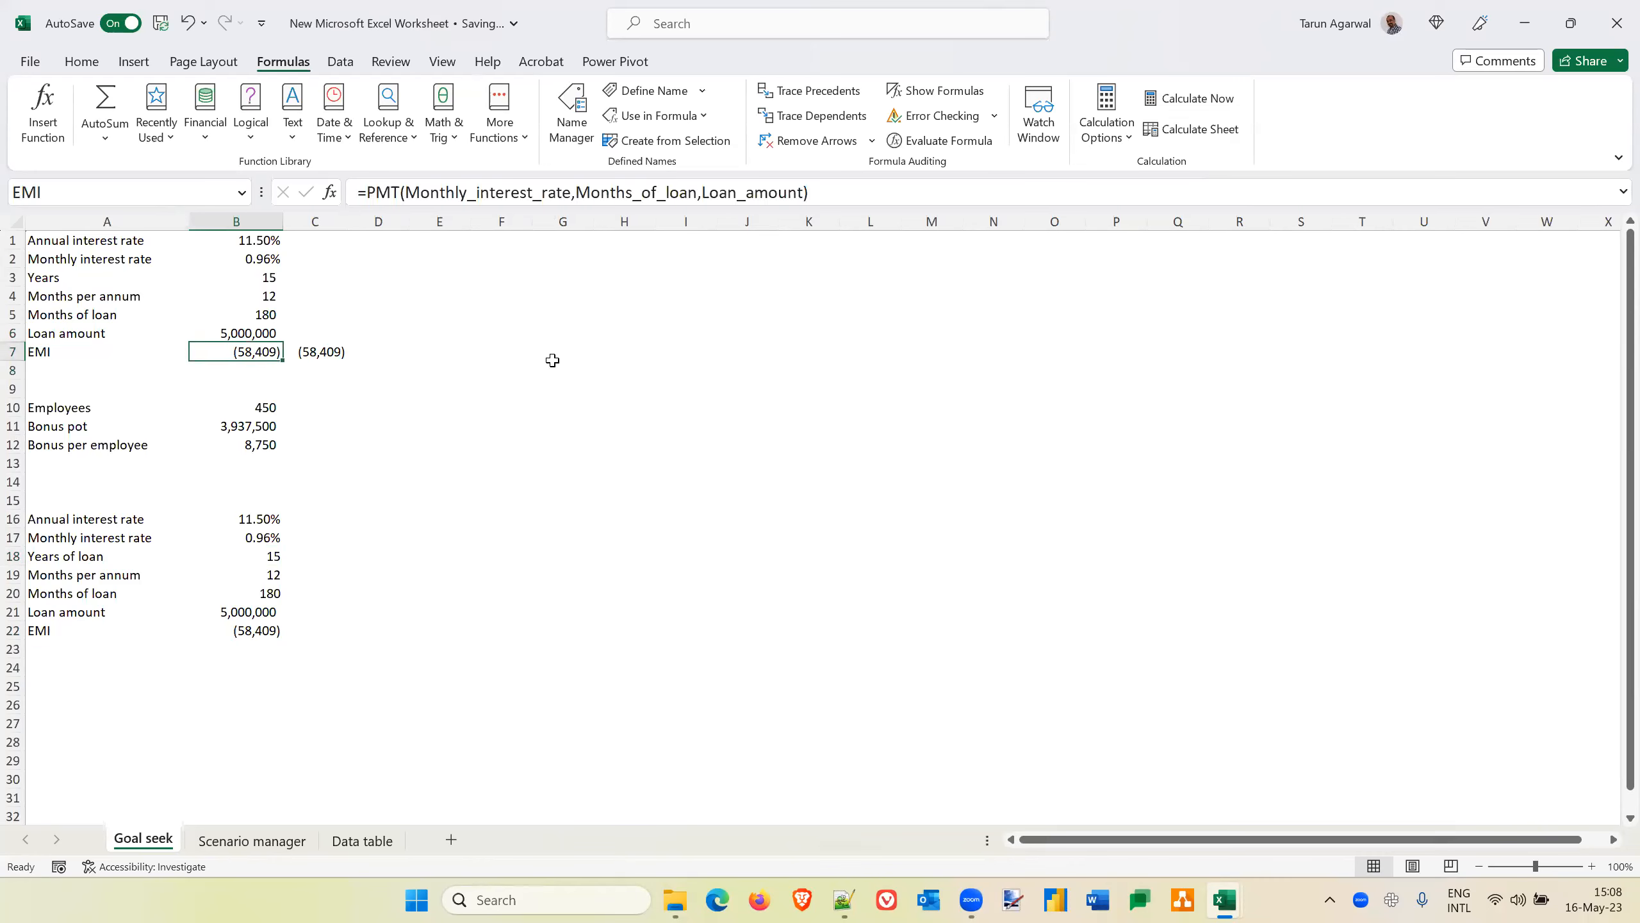
pyautogui.click(257, 371)
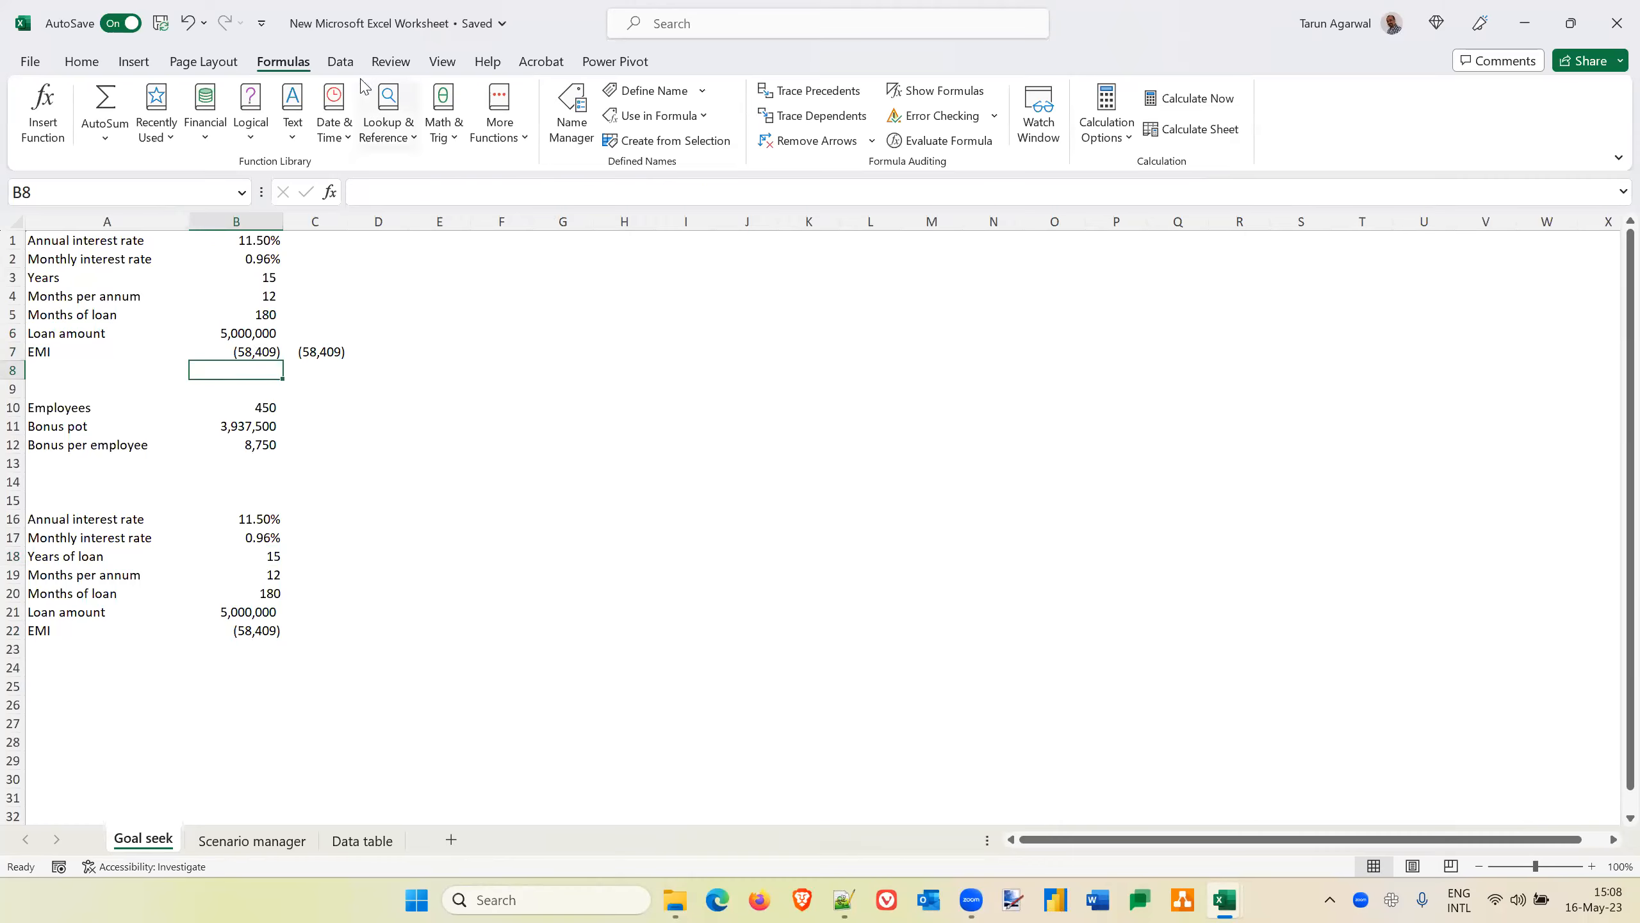
pyautogui.click(342, 62)
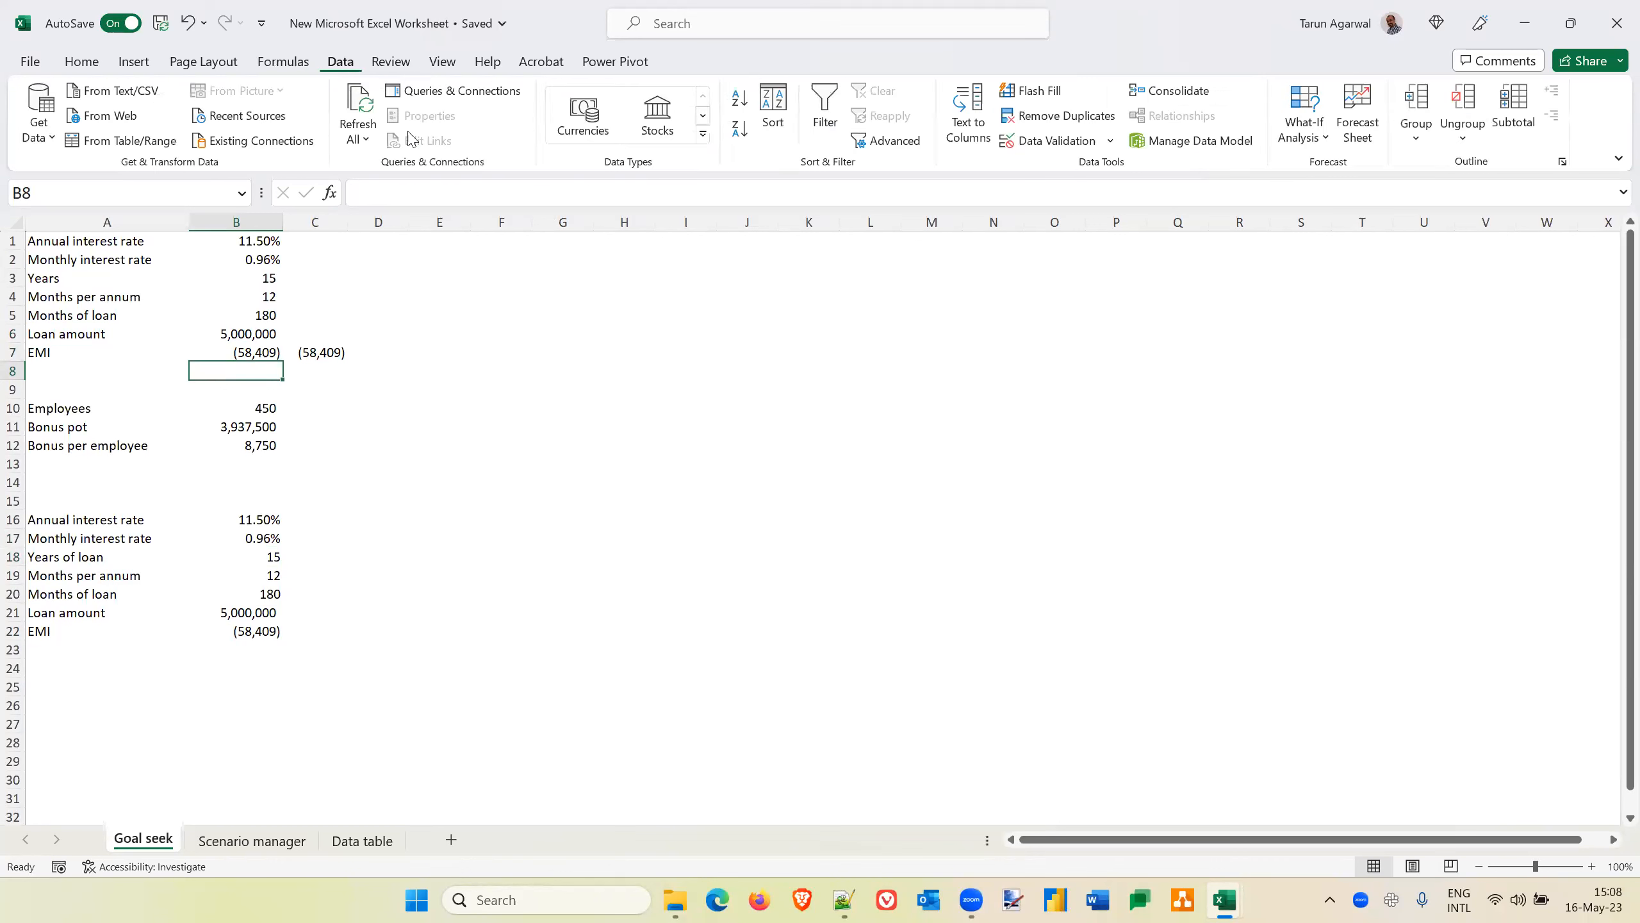
pyautogui.click(1320, 141)
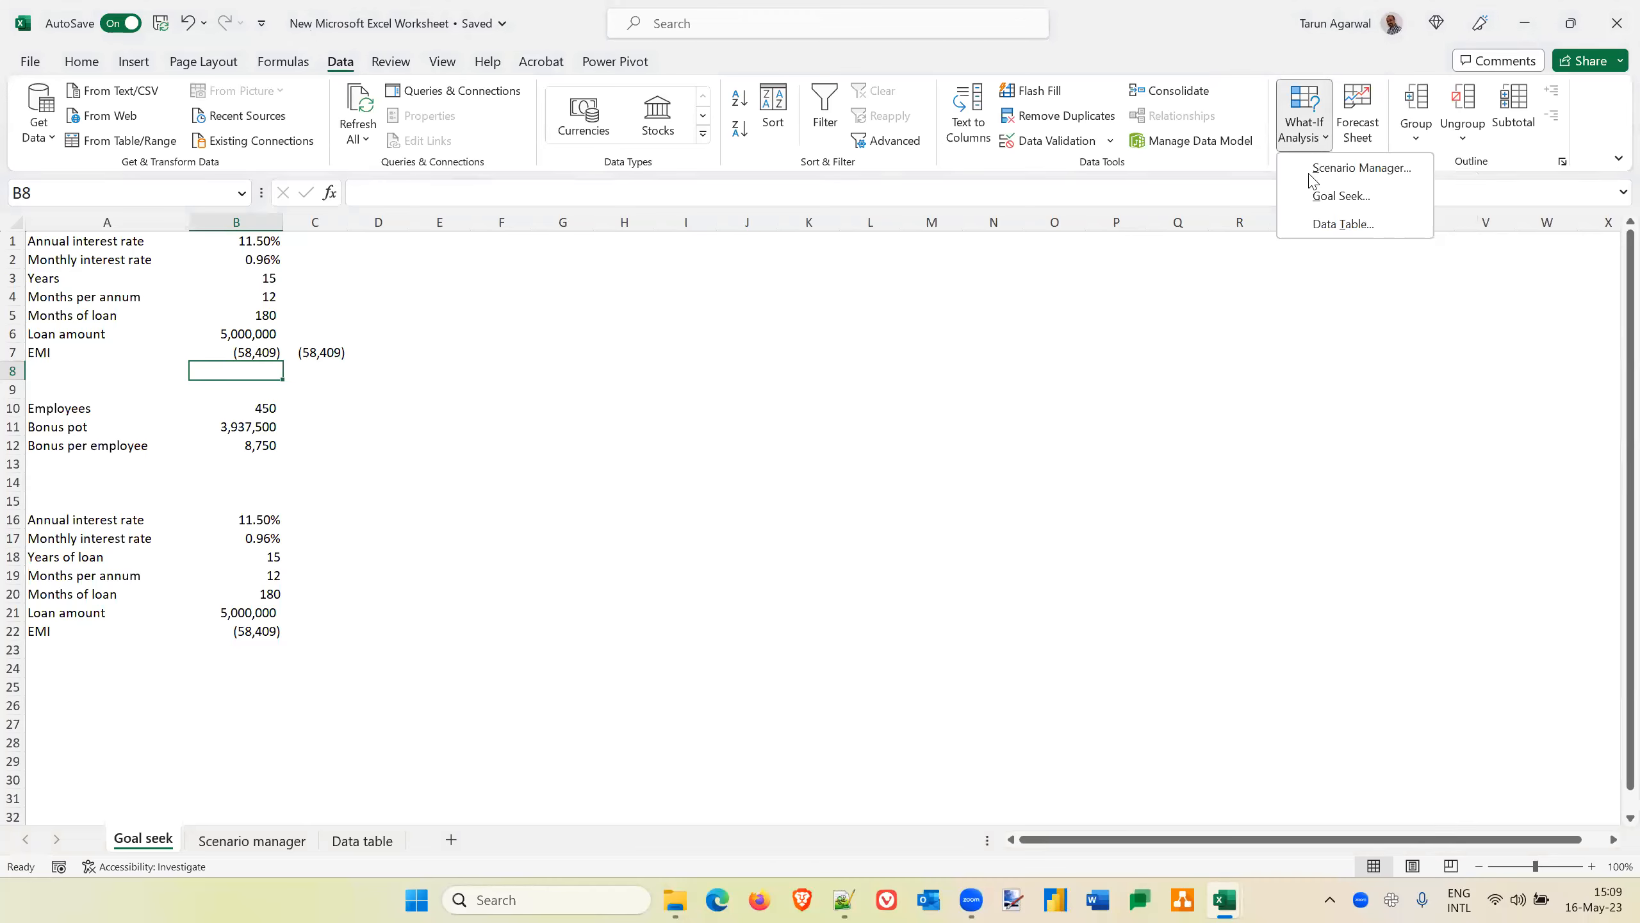
pyautogui.click(1331, 197)
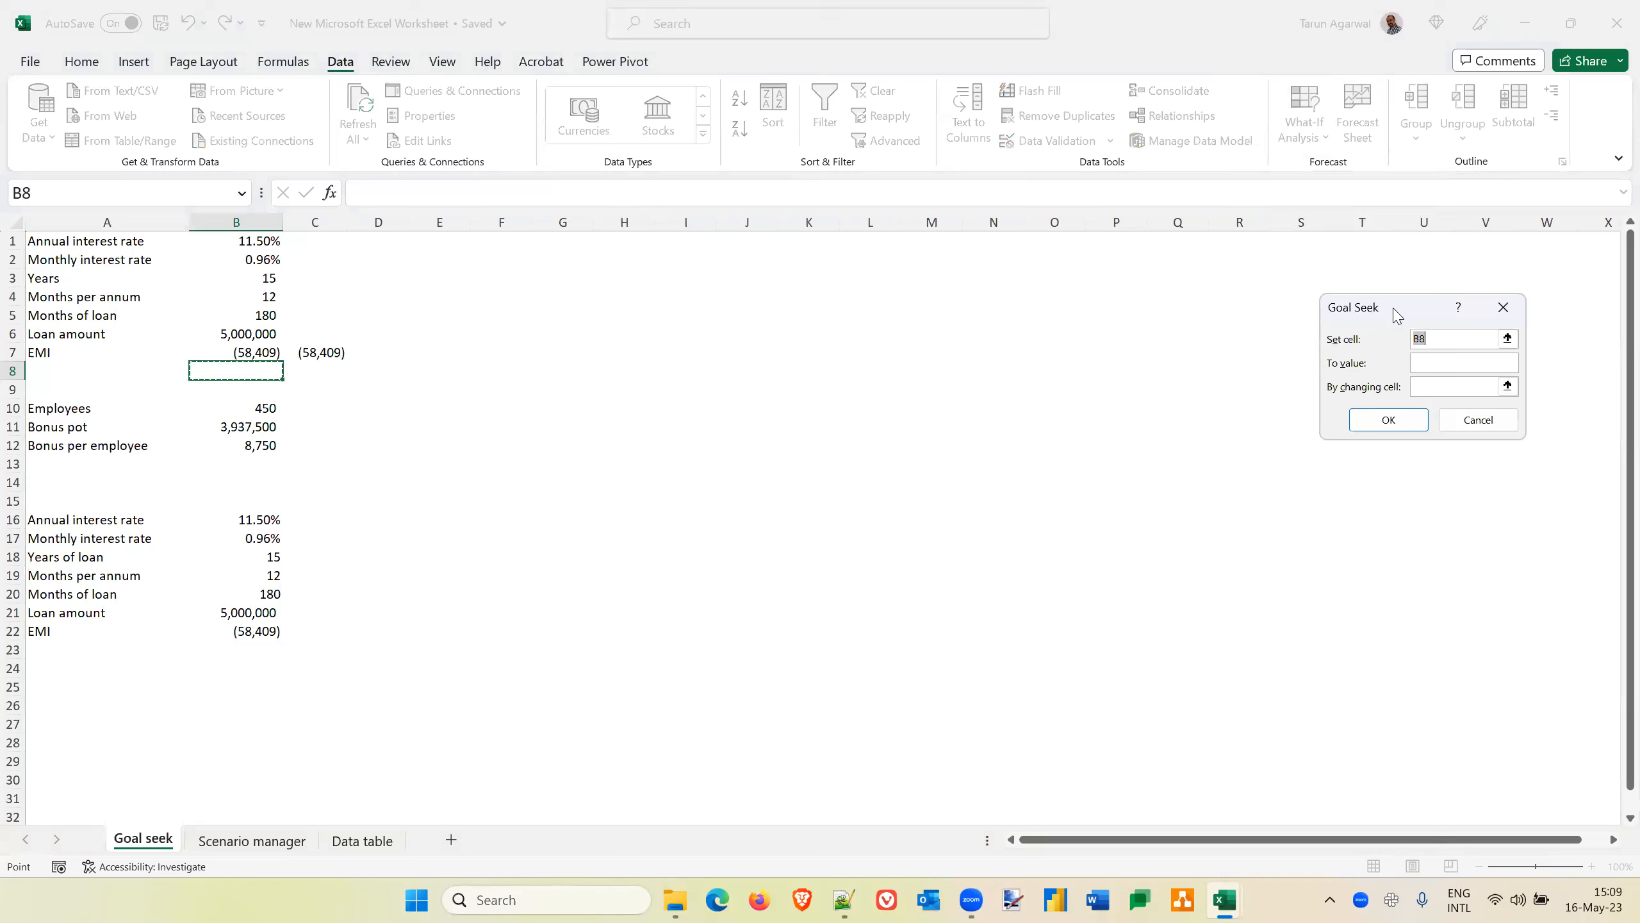
pyautogui.moveTo(1397, 315); pyautogui.dragTo(535, 342)
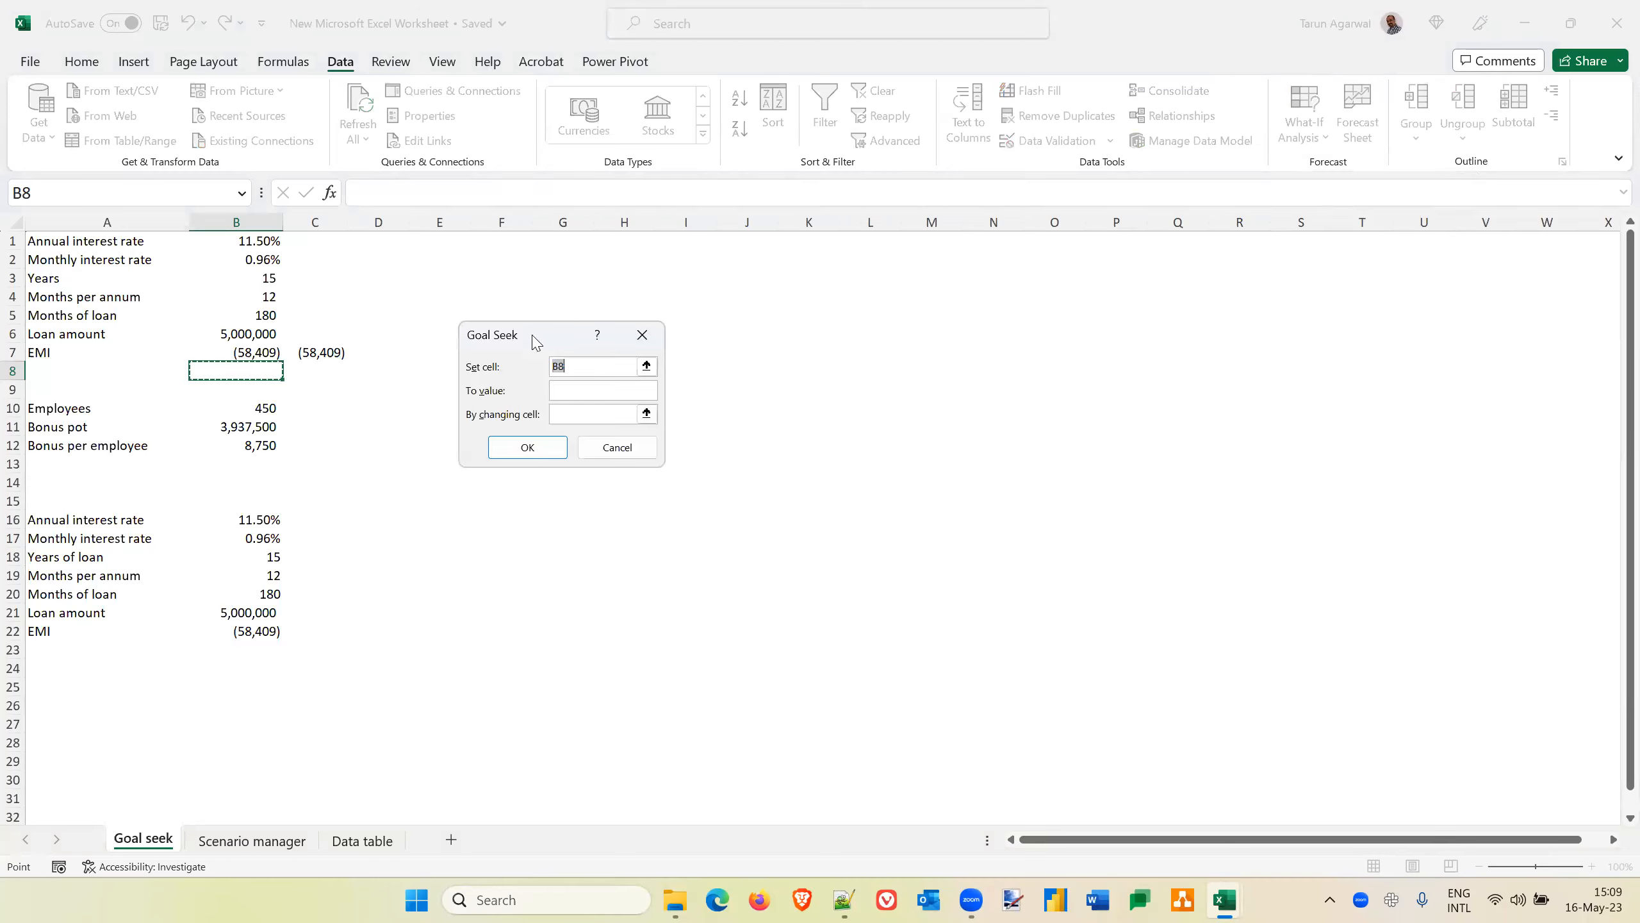
pyautogui.click(247, 353)
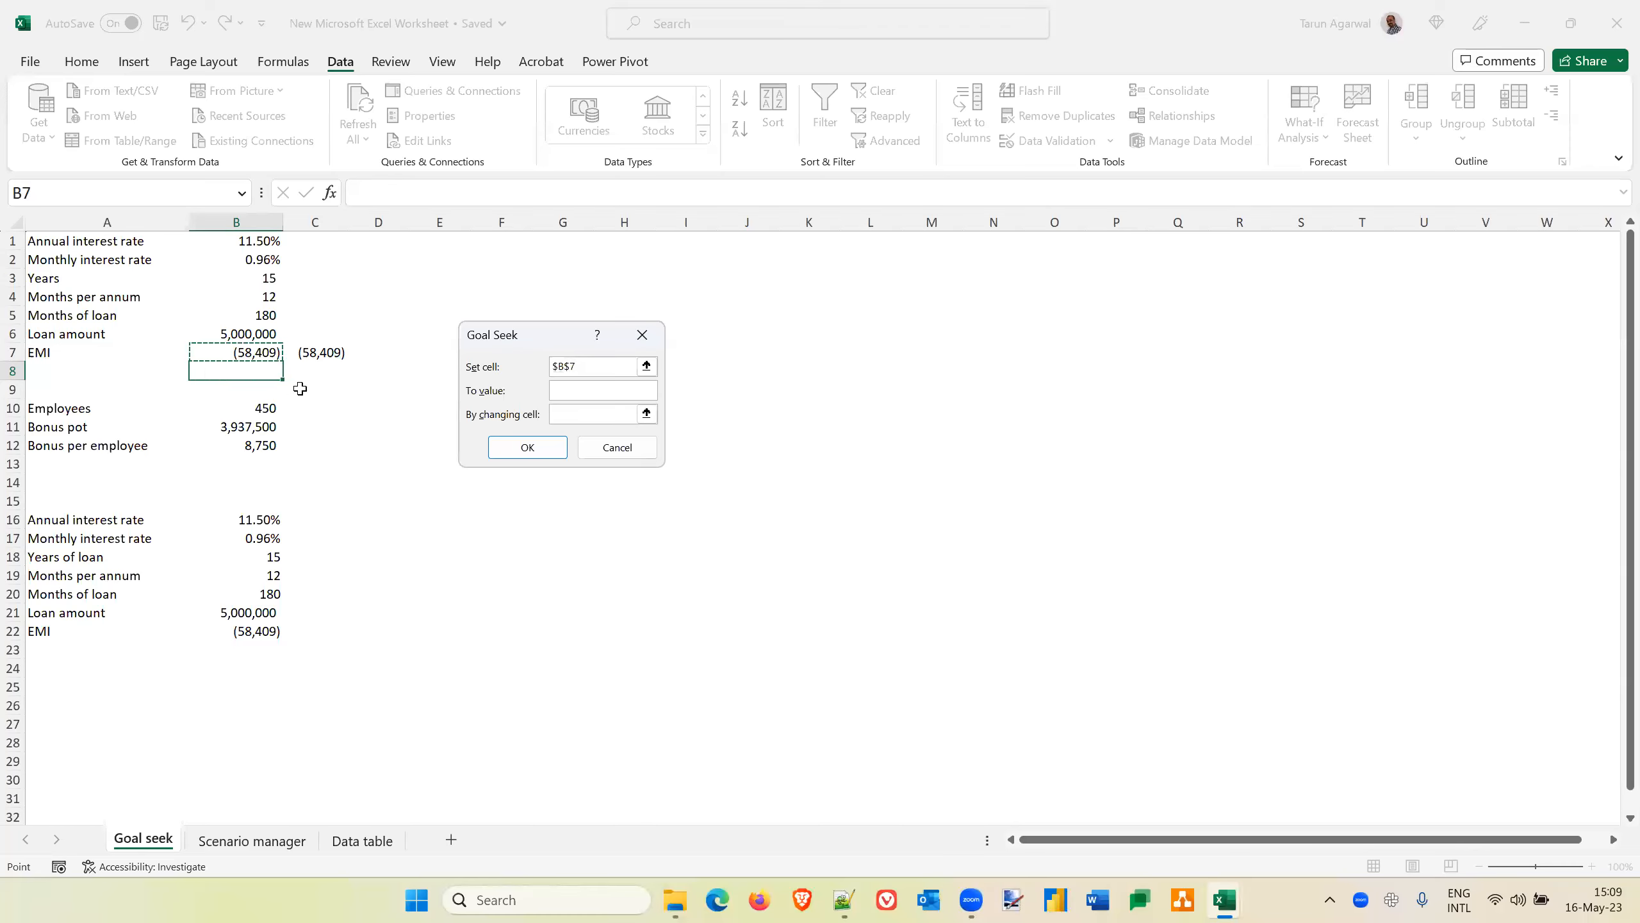
pyautogui.click(572, 388)
pyautogui.click(567, 412)
pyautogui.click(232, 331)
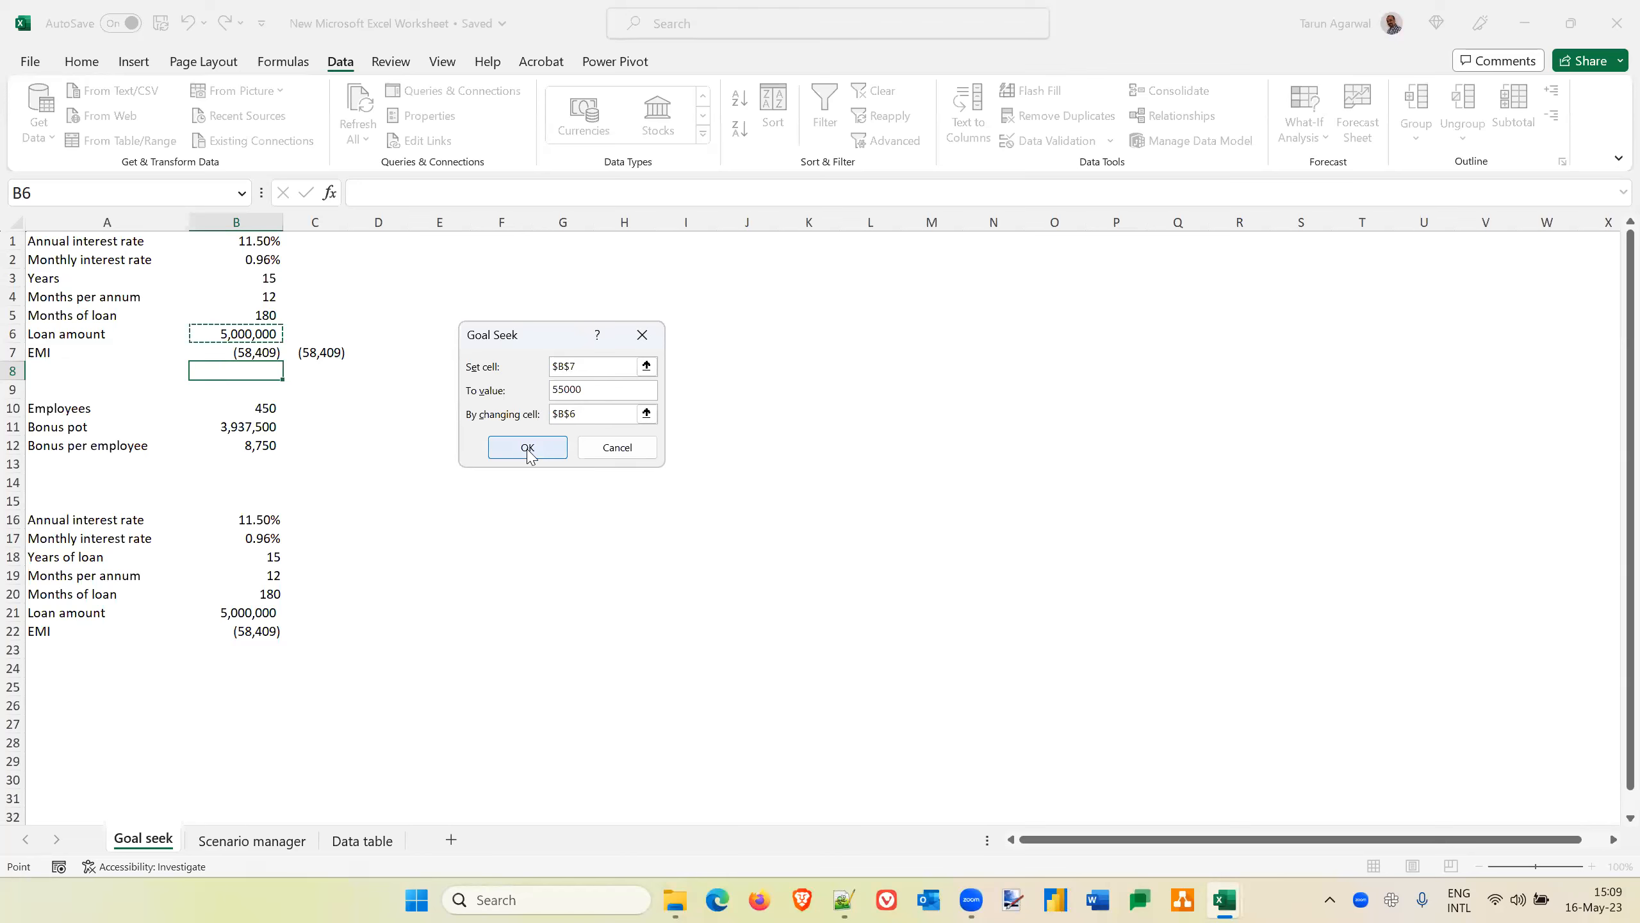
pyautogui.click(622, 449)
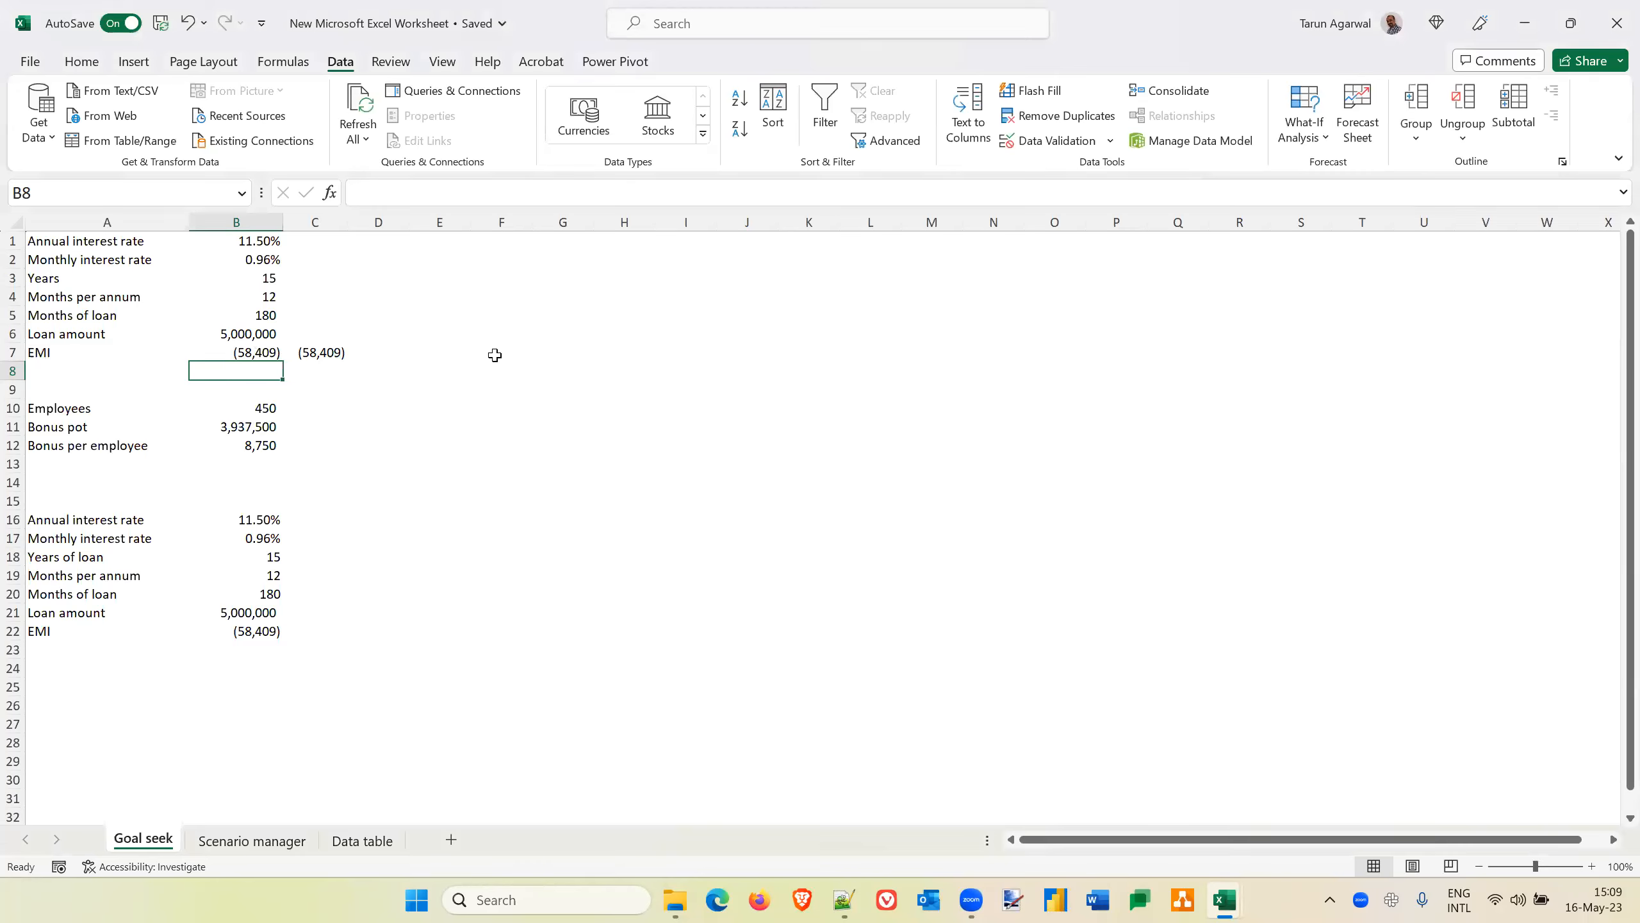
# Insert three blank rows above row 8, directly below the EMI row
pyautogui.press('Left')
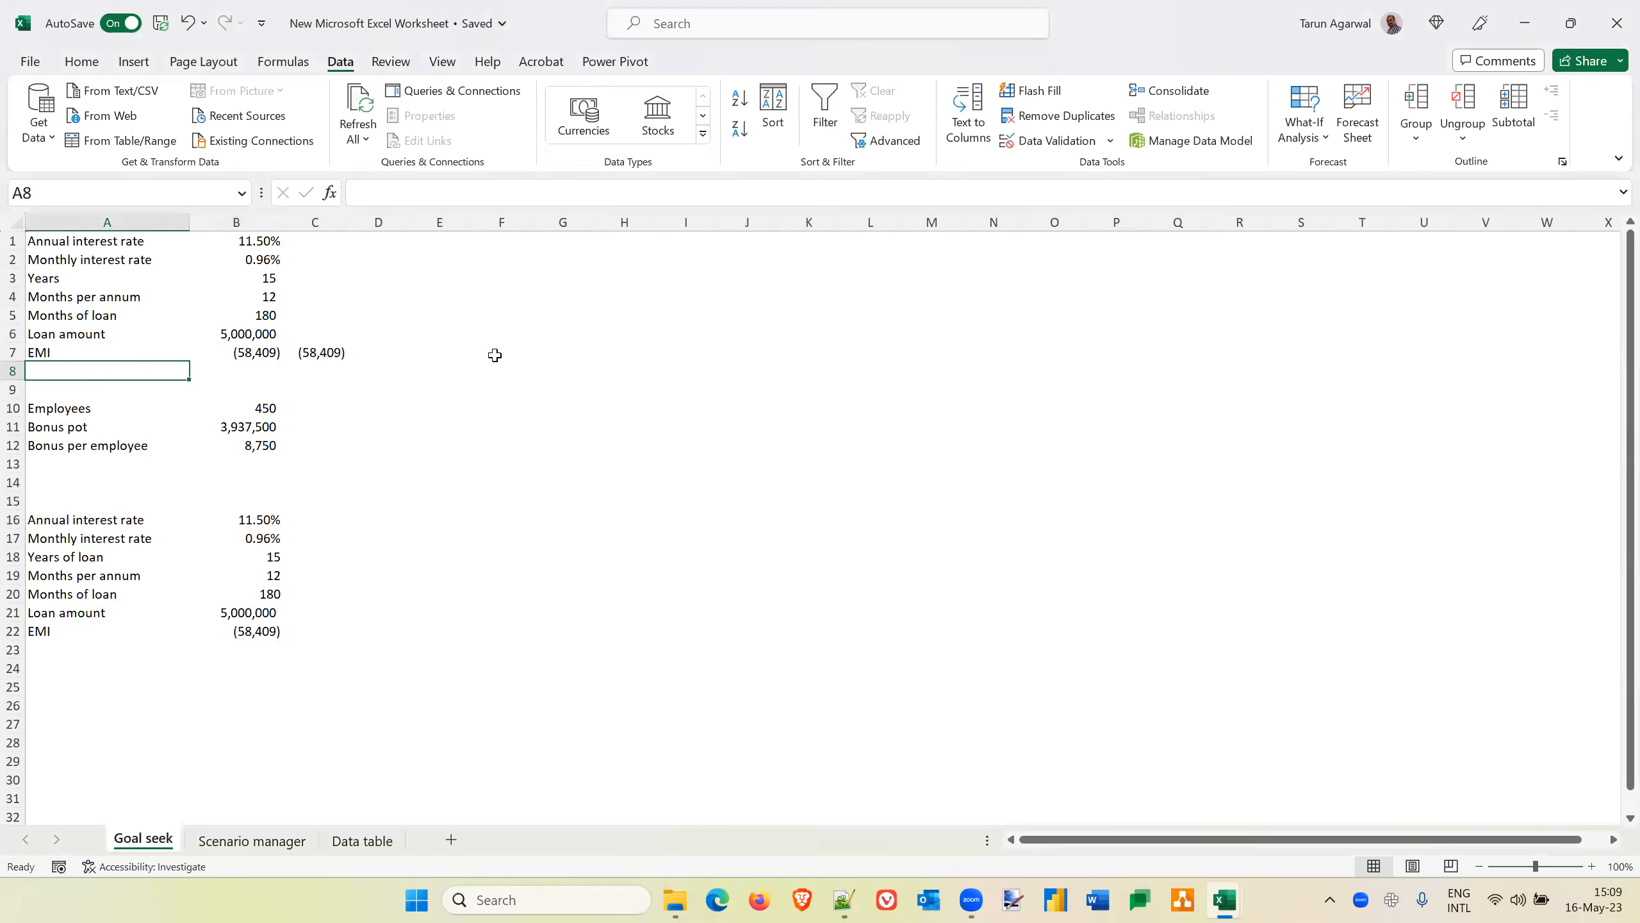
pyautogui.hotkey('alt', 'i')
pyautogui.press('r')
pyautogui.press('F4')
pyautogui.press('F4')
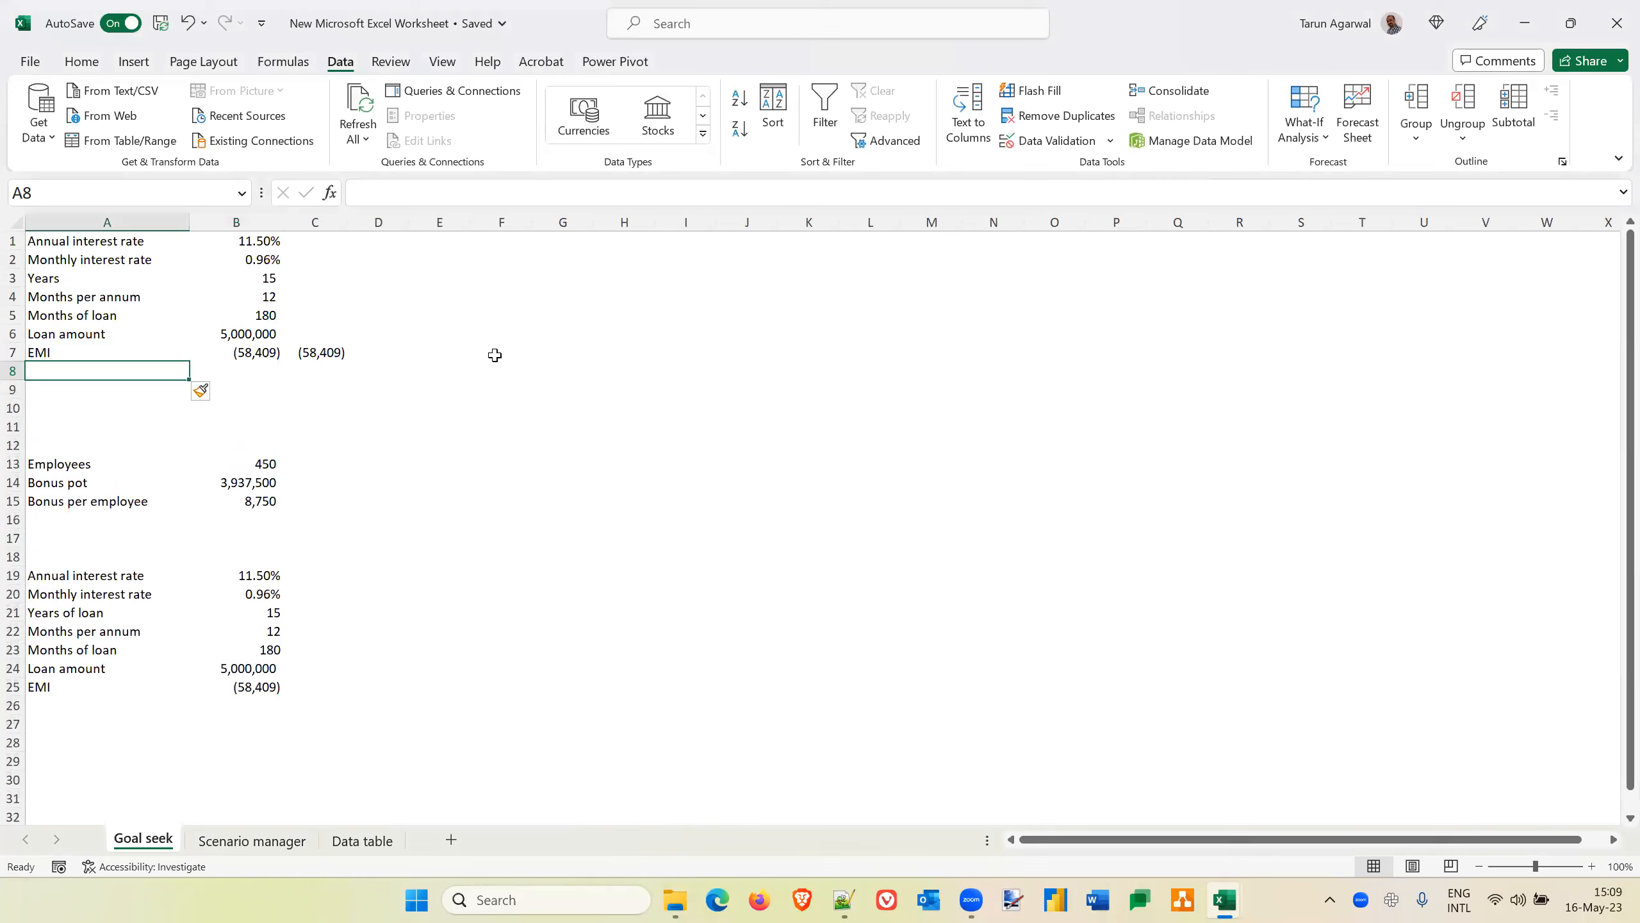
# Insert a blank row above the Annual interest rate row at the start of the sheet
pyautogui.press('Up')
pyautogui.press('Up')
pyautogui.press('Up')
pyautogui.press('Up')
pyautogui.press('Up')
pyautogui.press('Up')
pyautogui.press('Up')
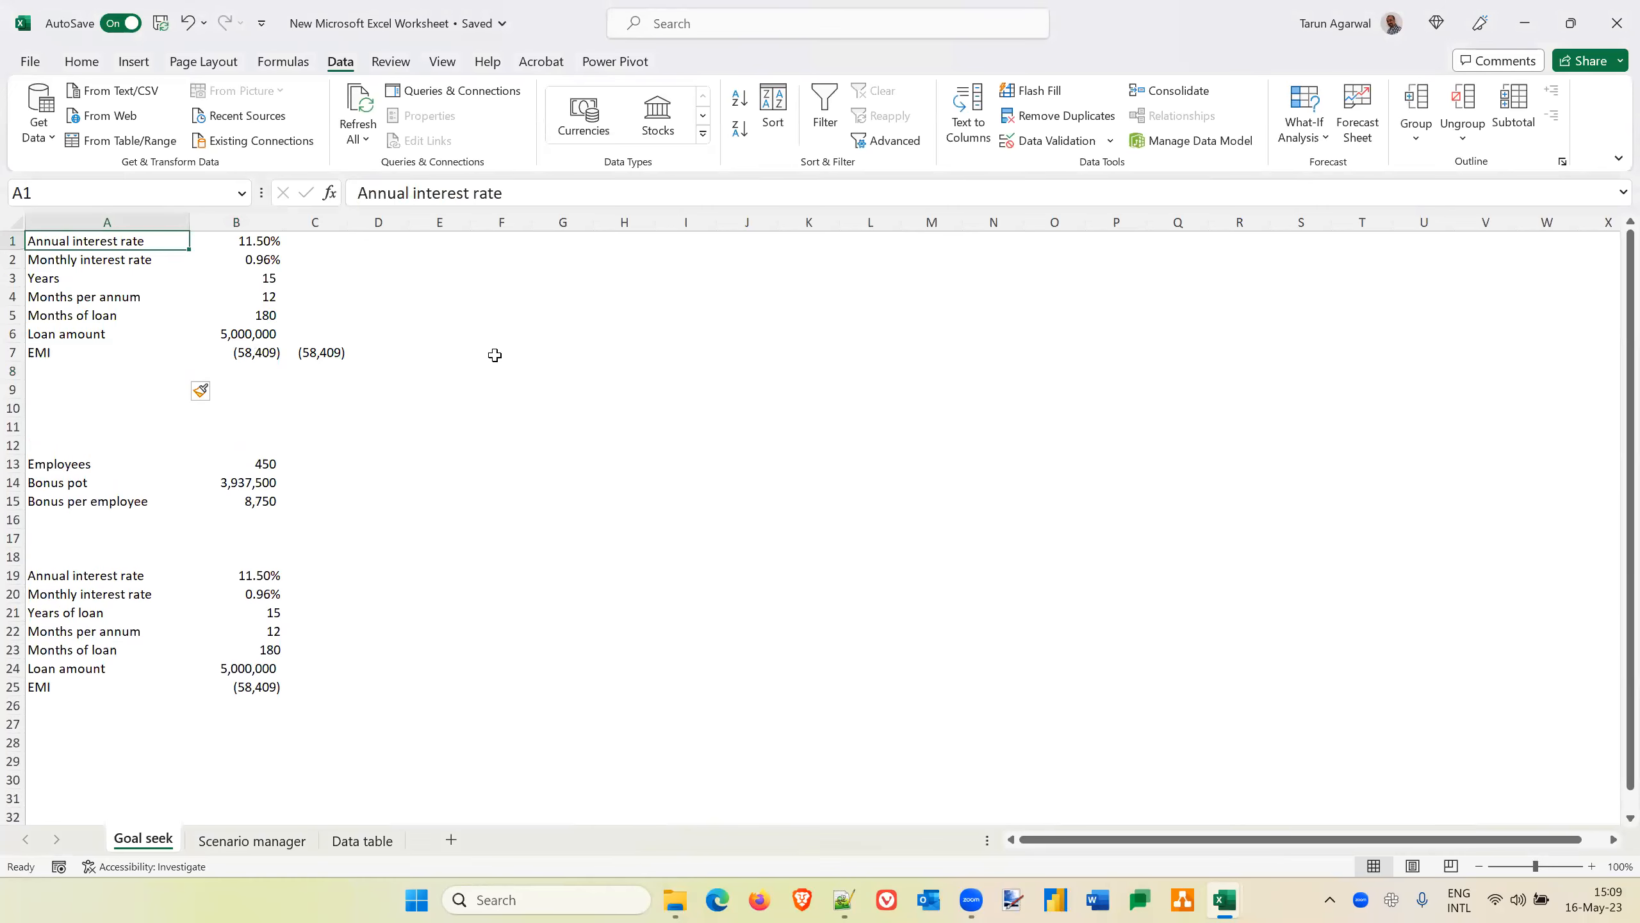
pyautogui.hotkey('alt', 'i')
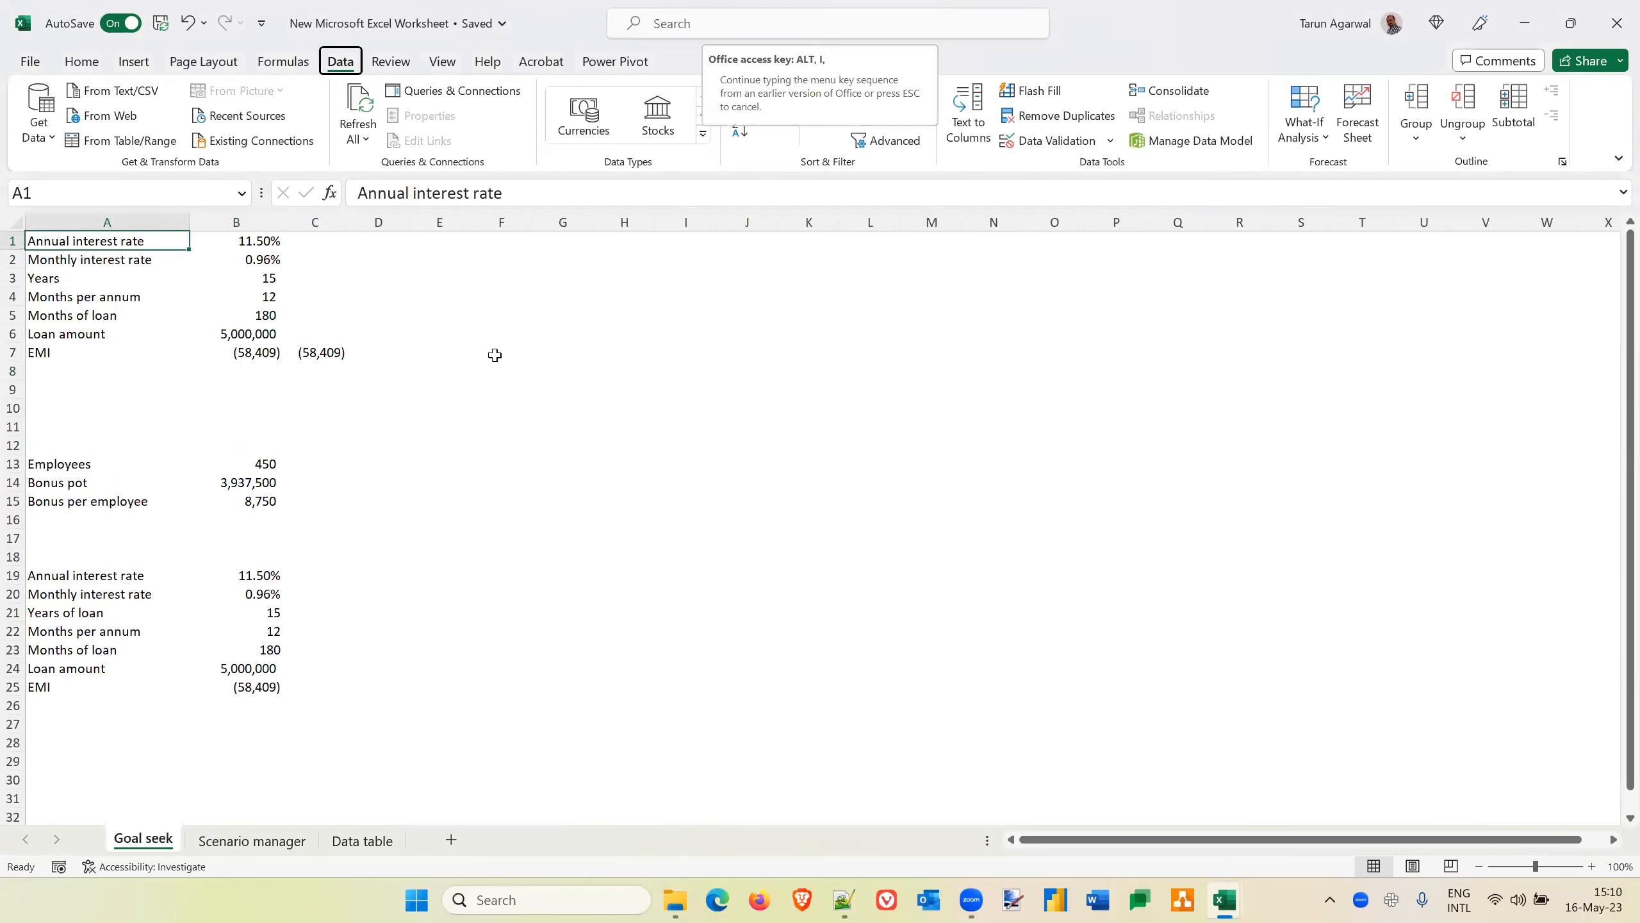
pyautogui.write('r')
pyautogui.write('I have ')
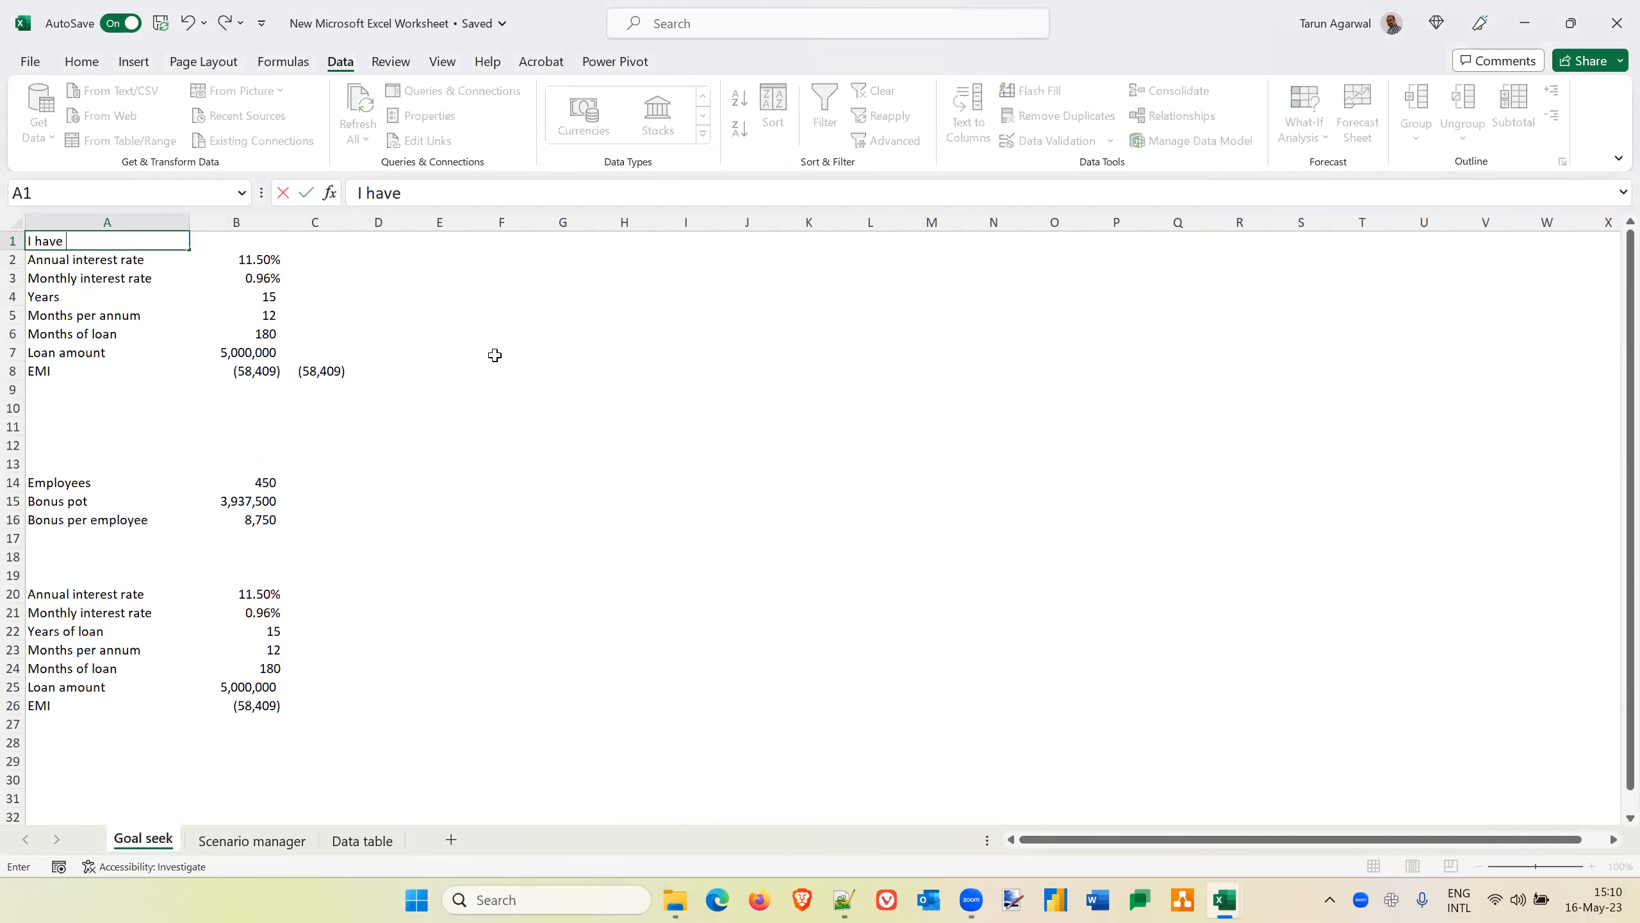
pyautogui.write('a paying capai')
pyautogui.write('cyt')
# Enter in A1 the note "I have a paying capacity of 55,000 only. I wish to know how much I should take on loan."
pyautogui.press('BackSpace')
pyautogui.press('BackSpace')
pyautogui.press('BackSpace')
pyautogui.press('BackSpace')
pyautogui.write('ci')
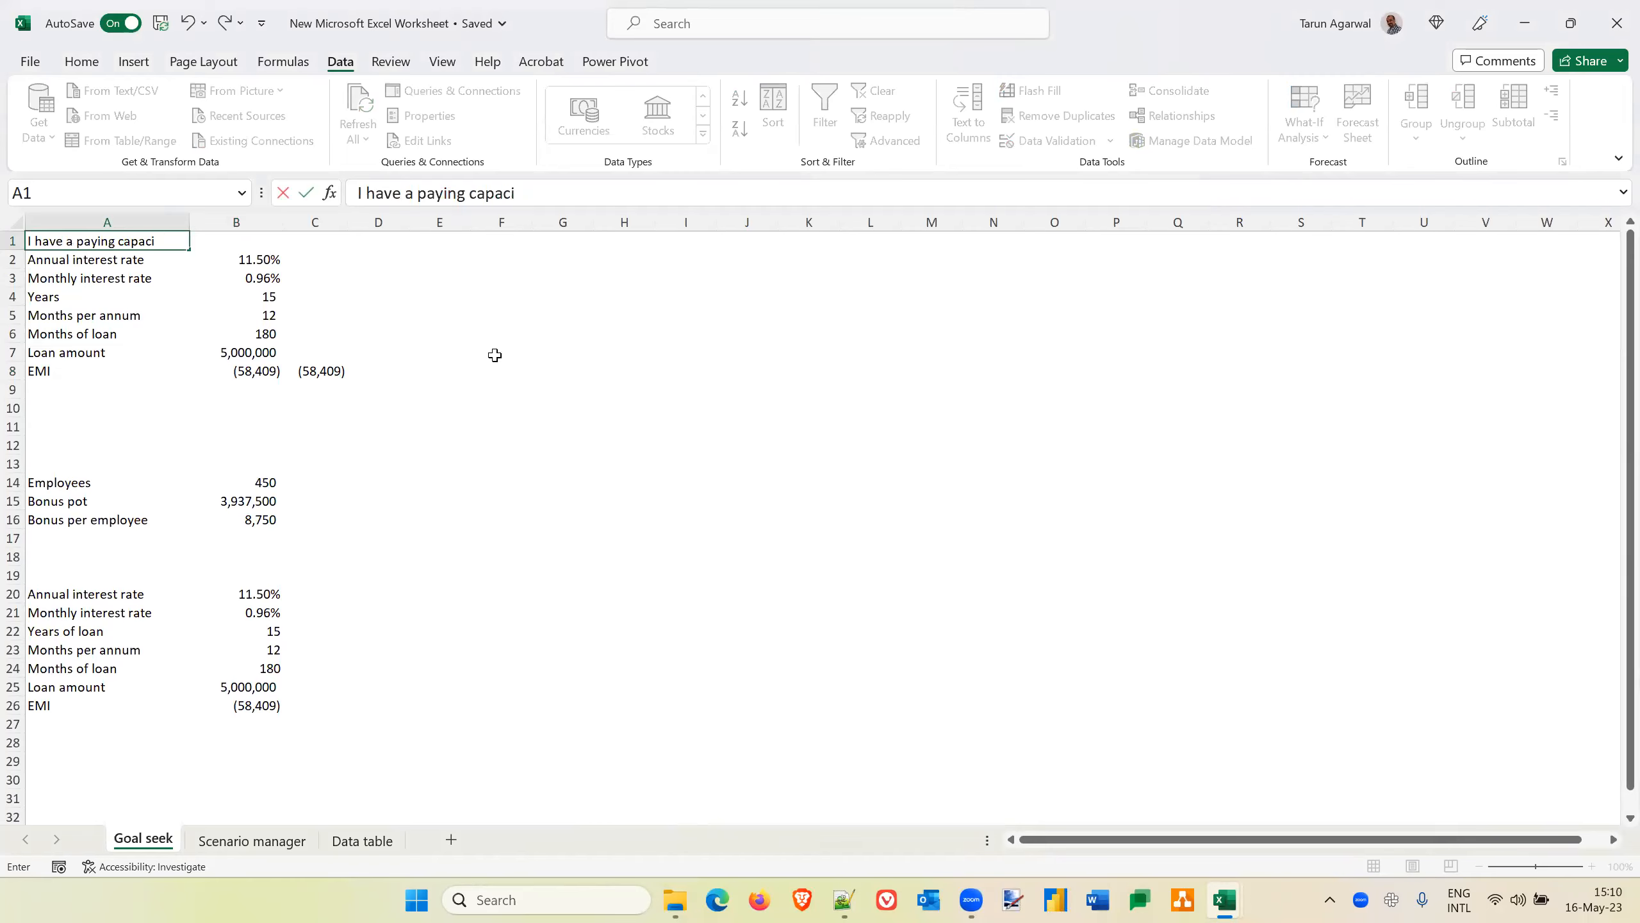
pyautogui.write('ty of 55,000 only')
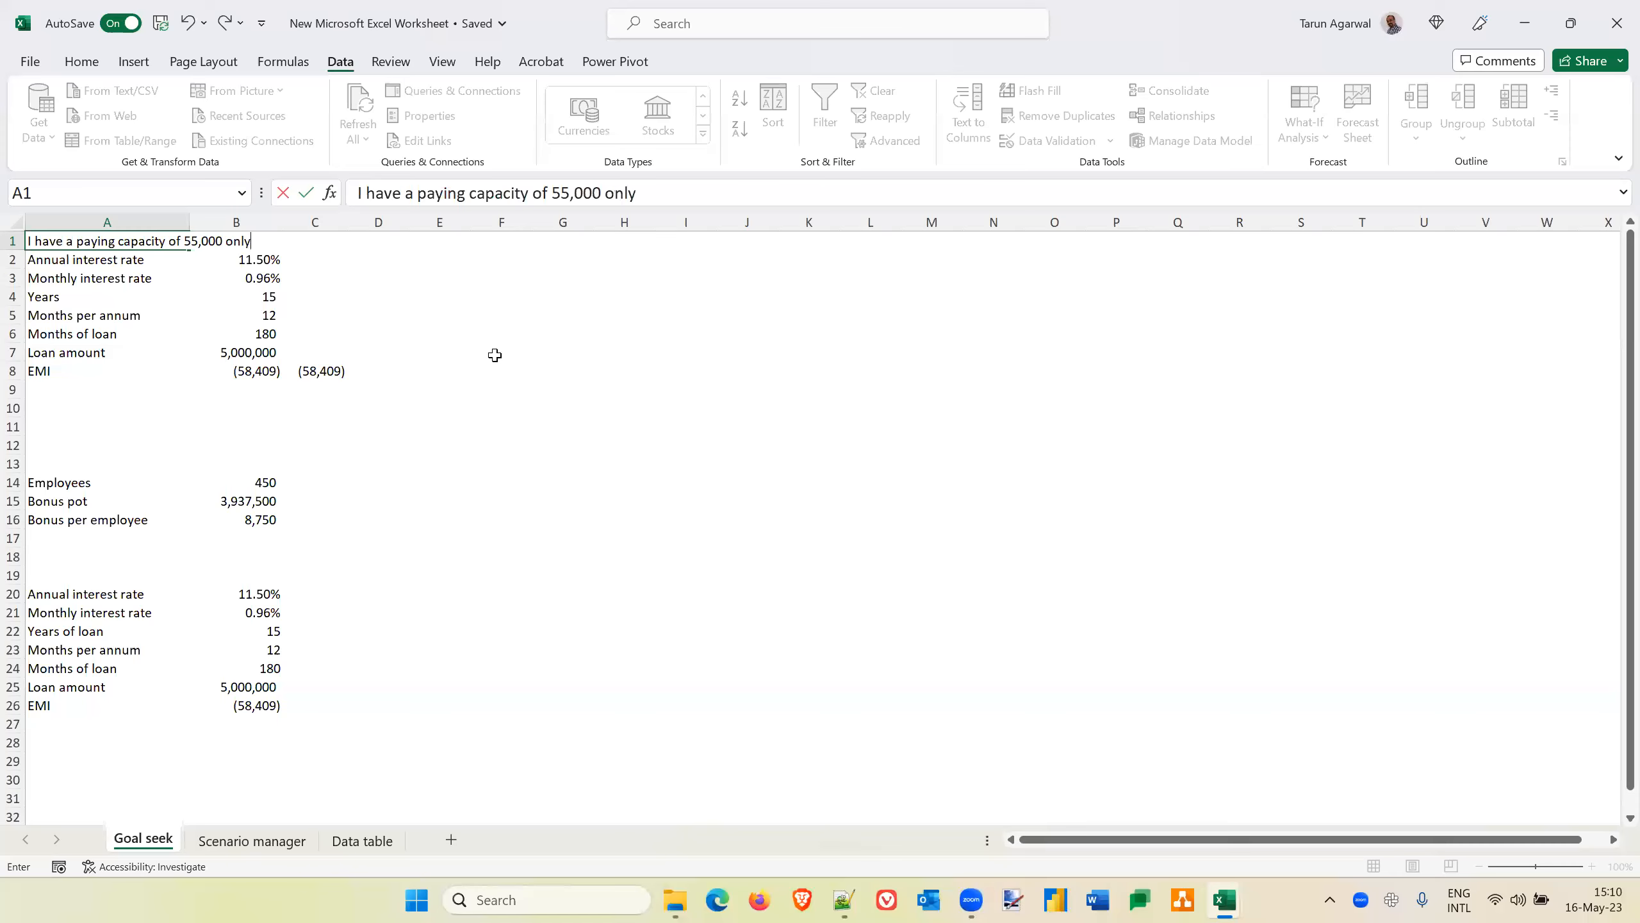
pyautogui.write('. I wish to know how muc')
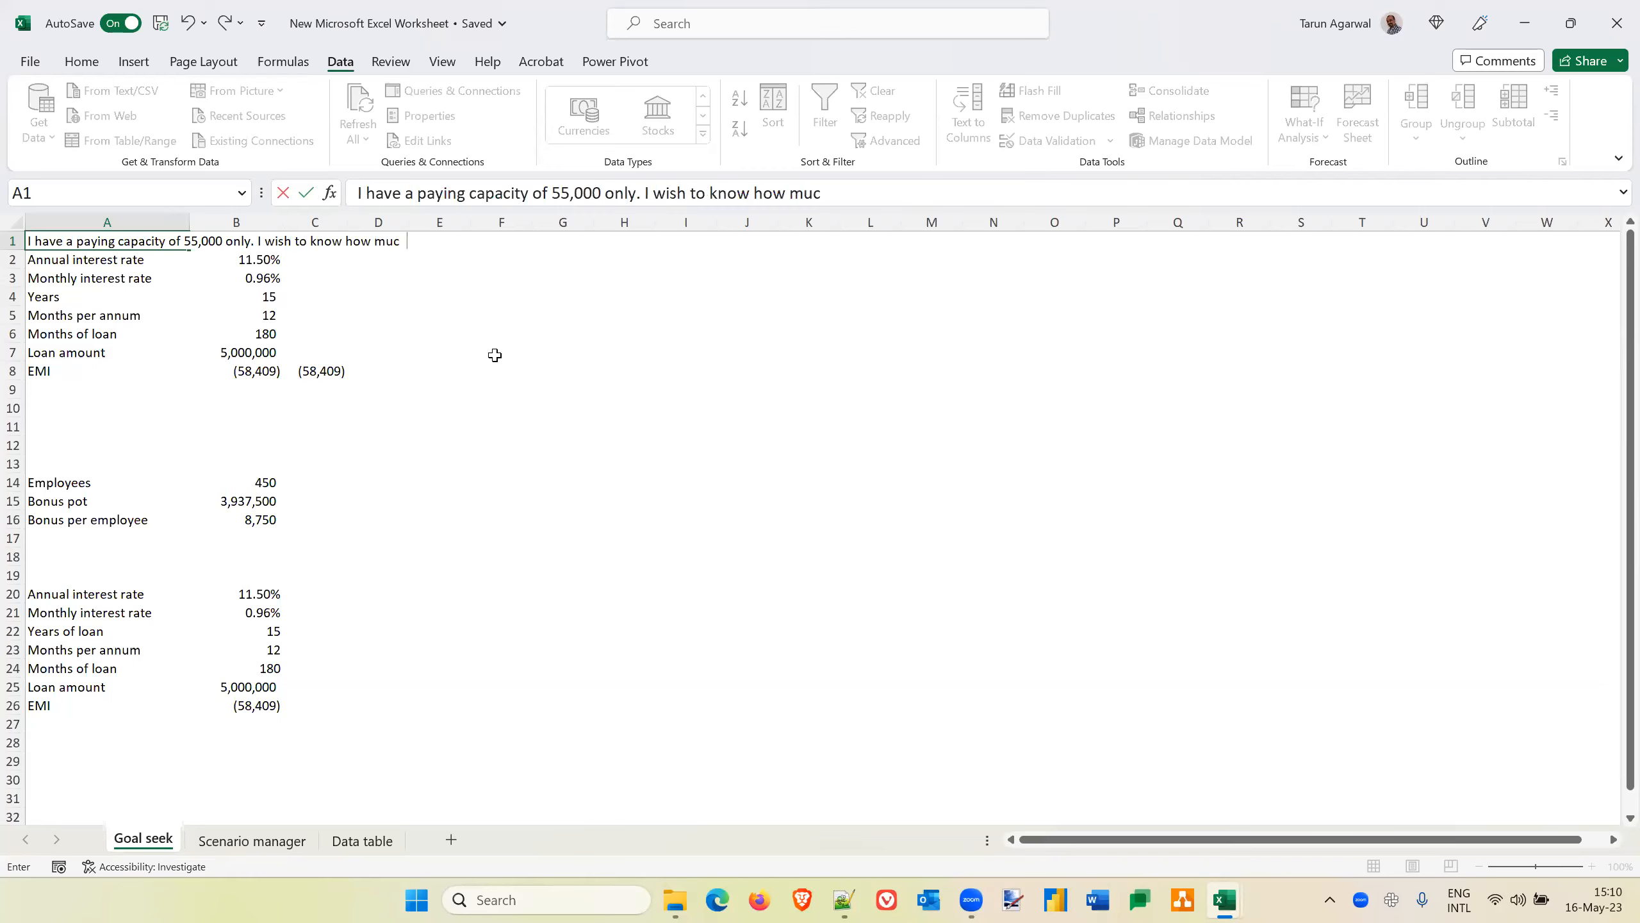
pyautogui.write('h I should take on loan')
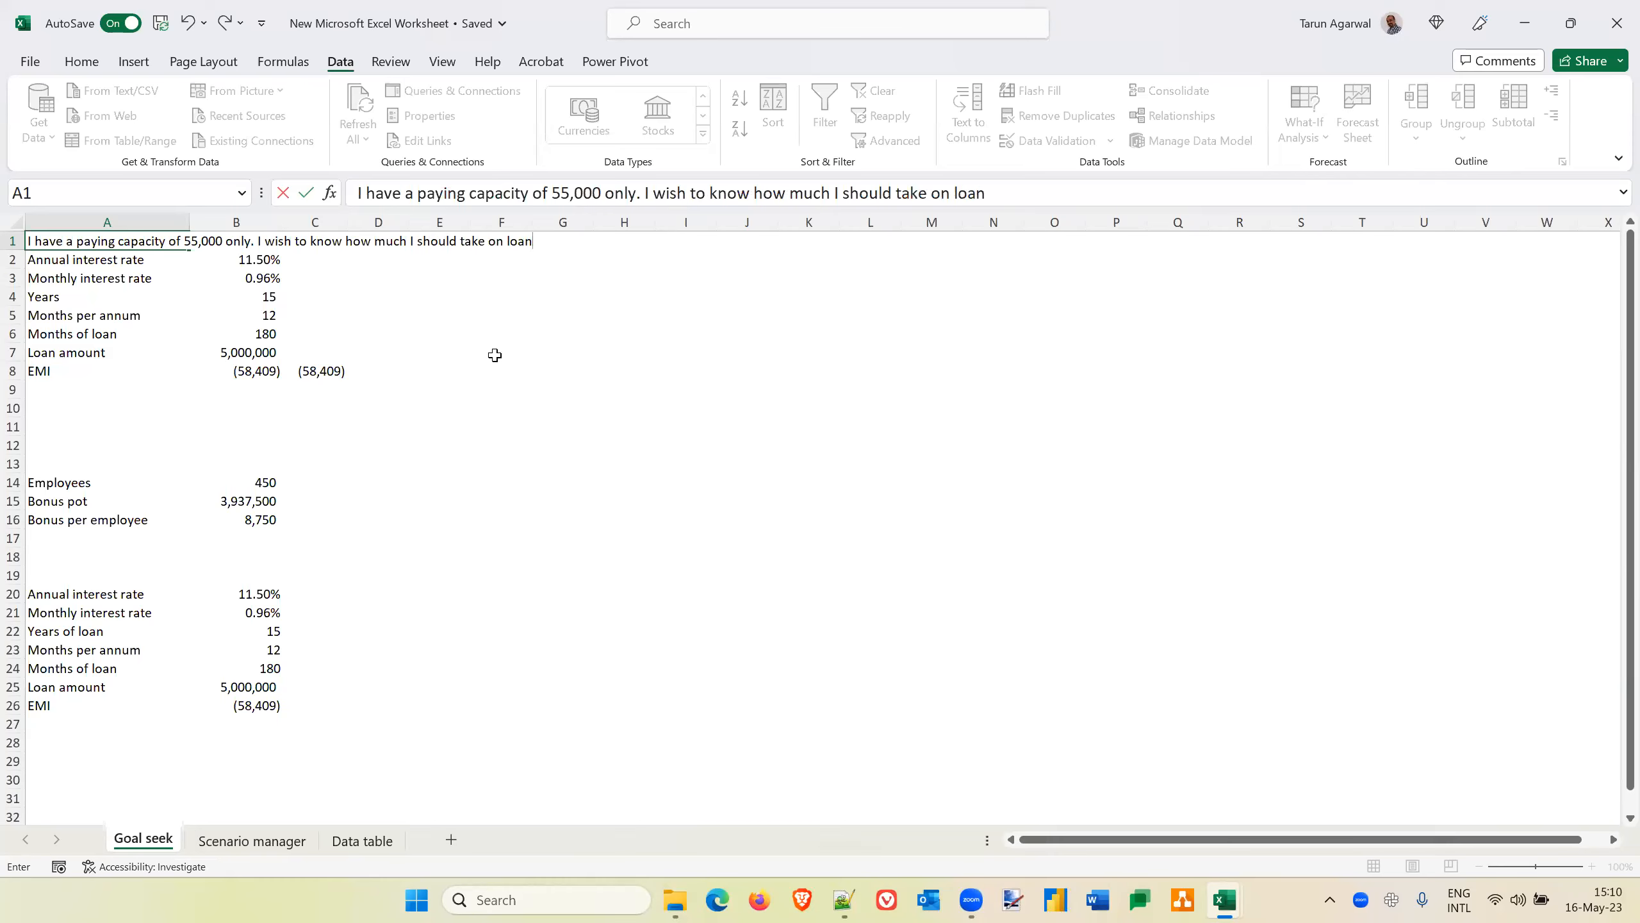
pyautogui.write('.')
pyautogui.press('Return')
pyautogui.press('Down')
pyautogui.press('Down')
pyautogui.press('Down')
pyautogui.press('Down')
pyautogui.press('Down')
pyautogui.press('Down')
pyautogui.press('Down')
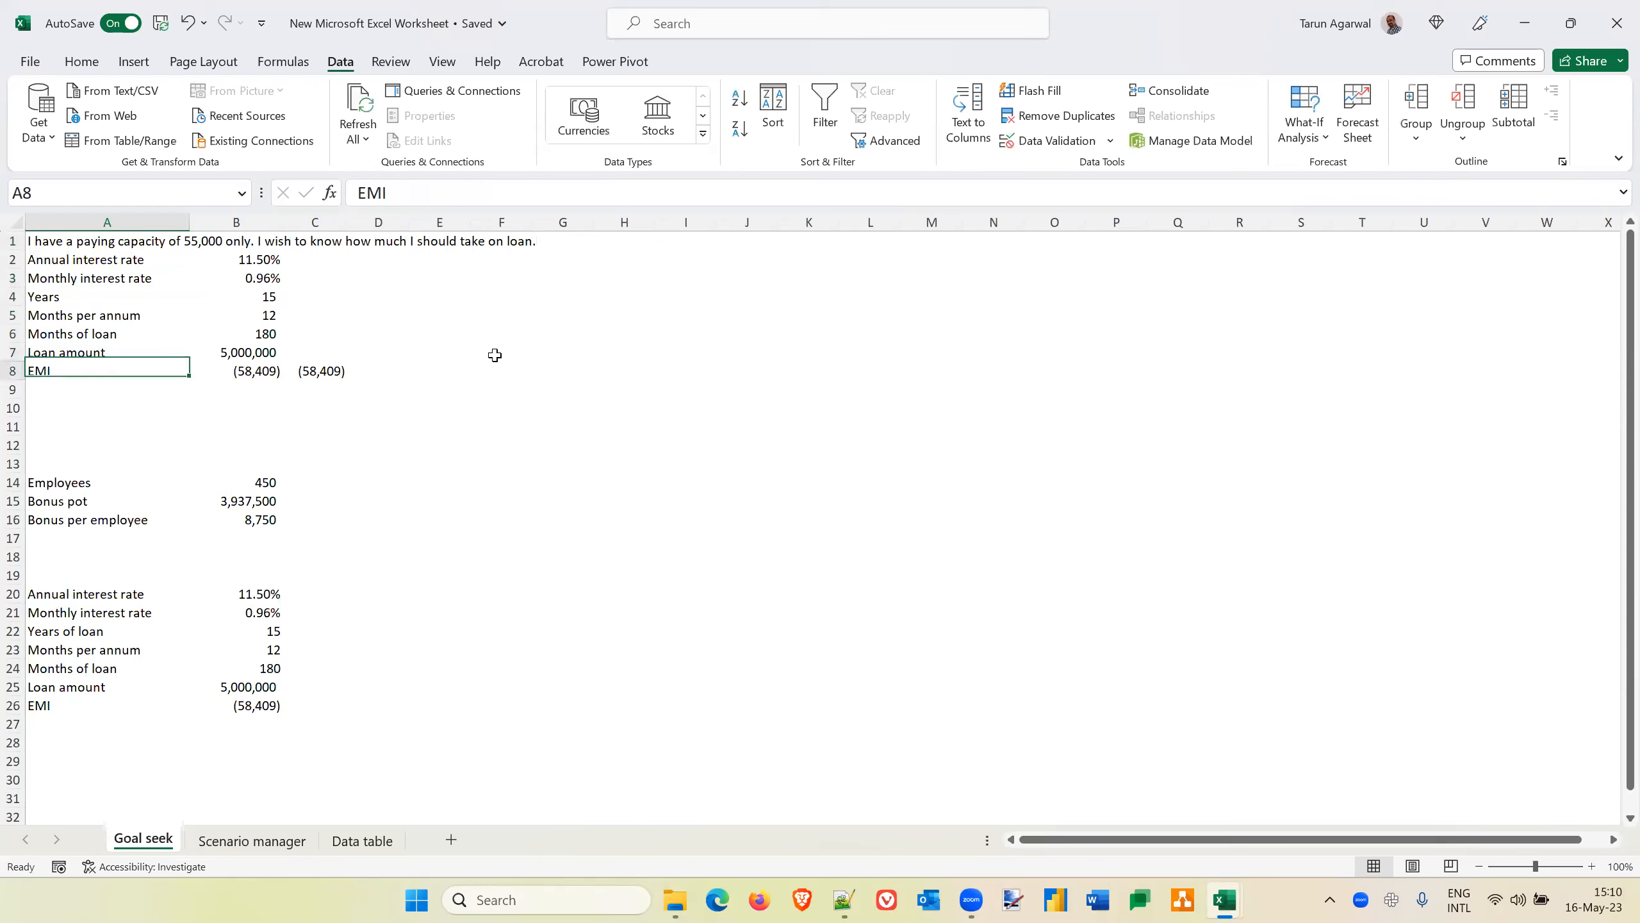
pyautogui.press('Right')
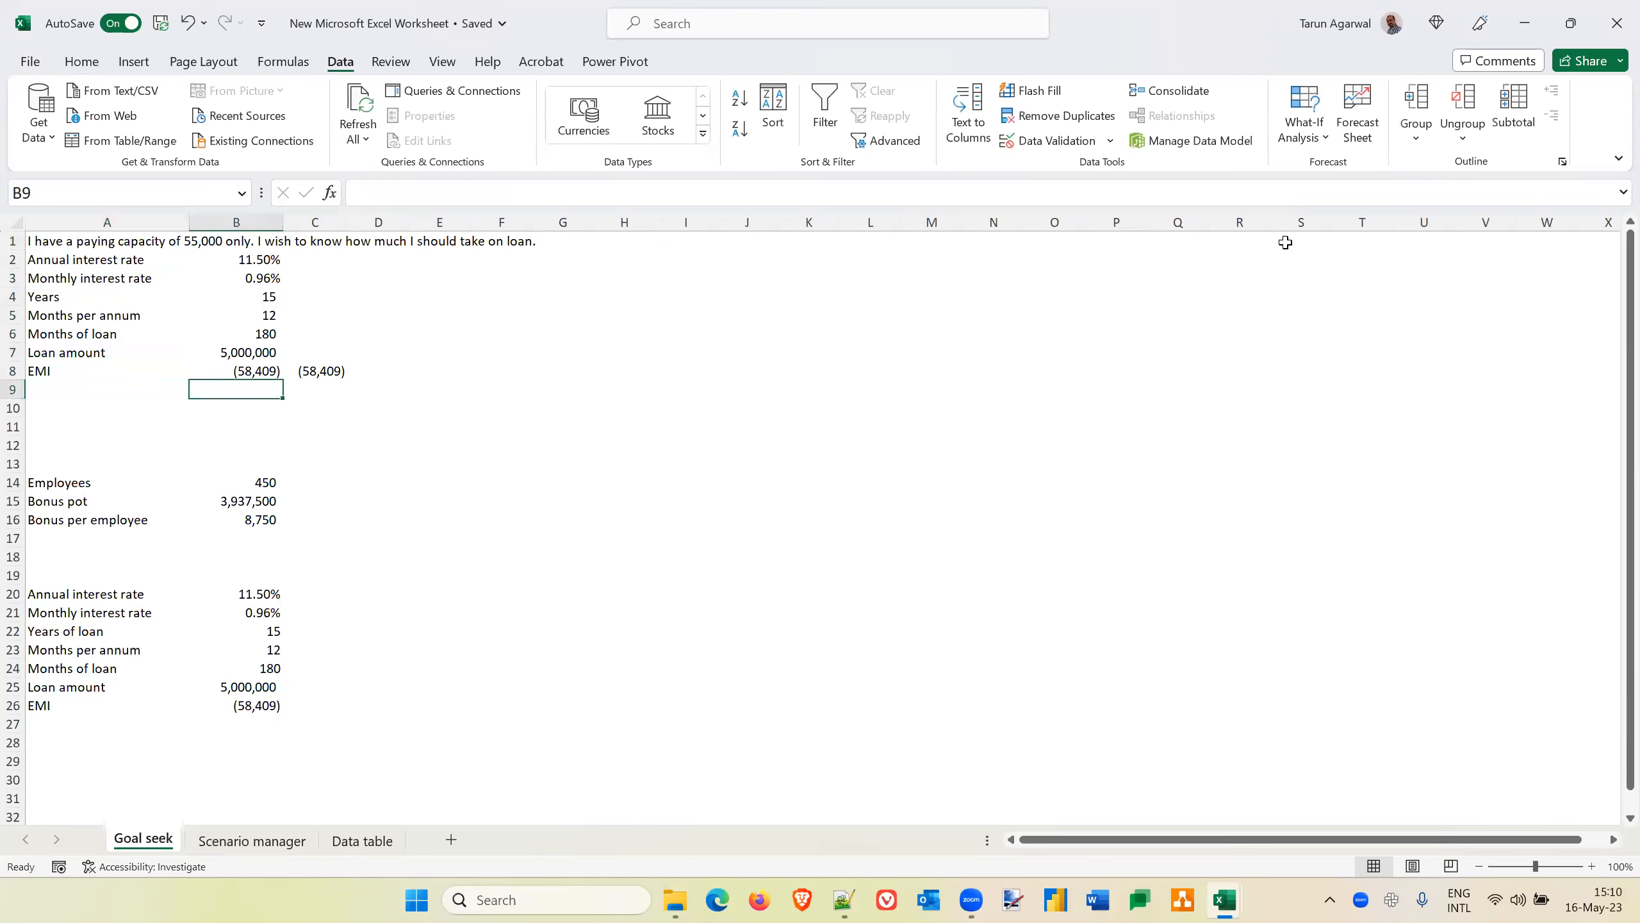
pyautogui.click(248, 370)
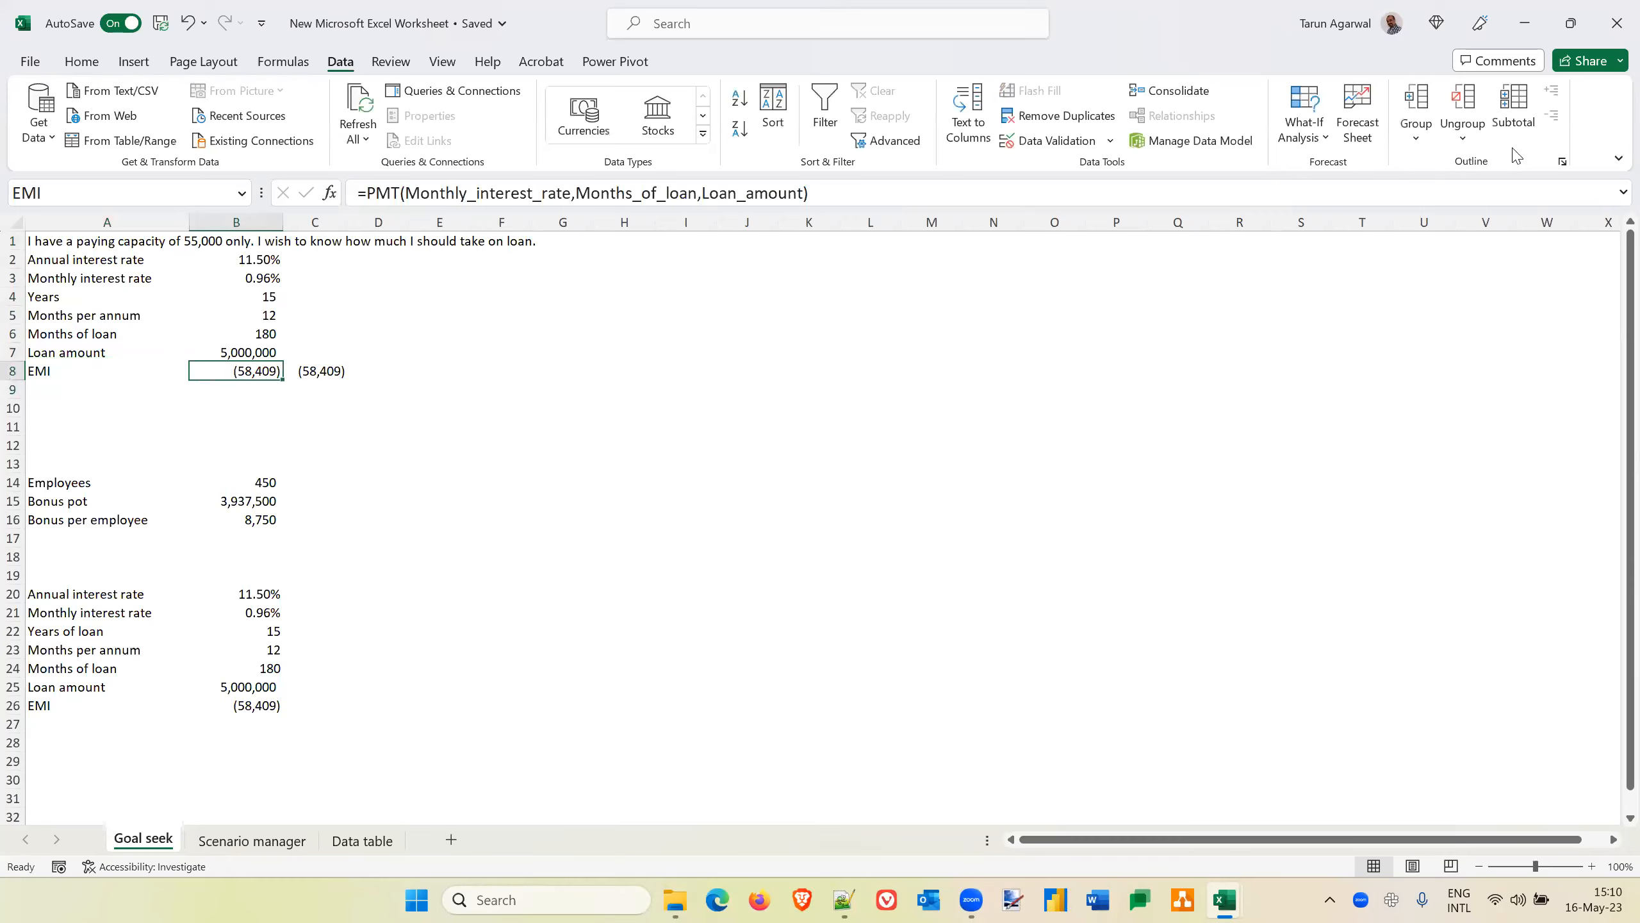
pyautogui.click(1327, 144)
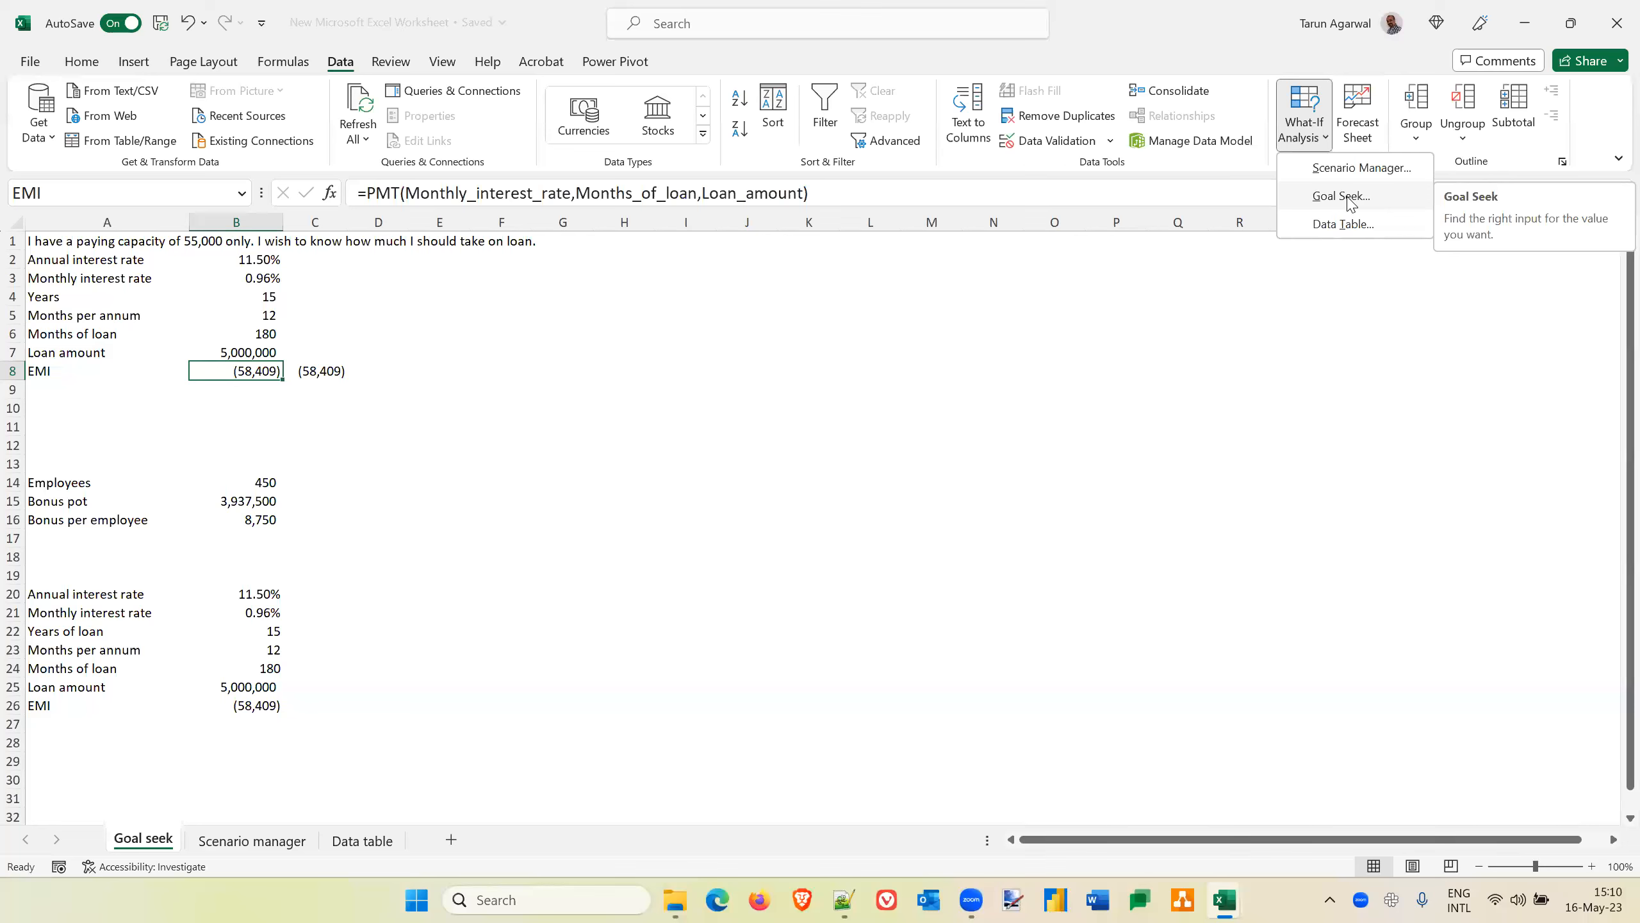
pyautogui.click(1348, 197)
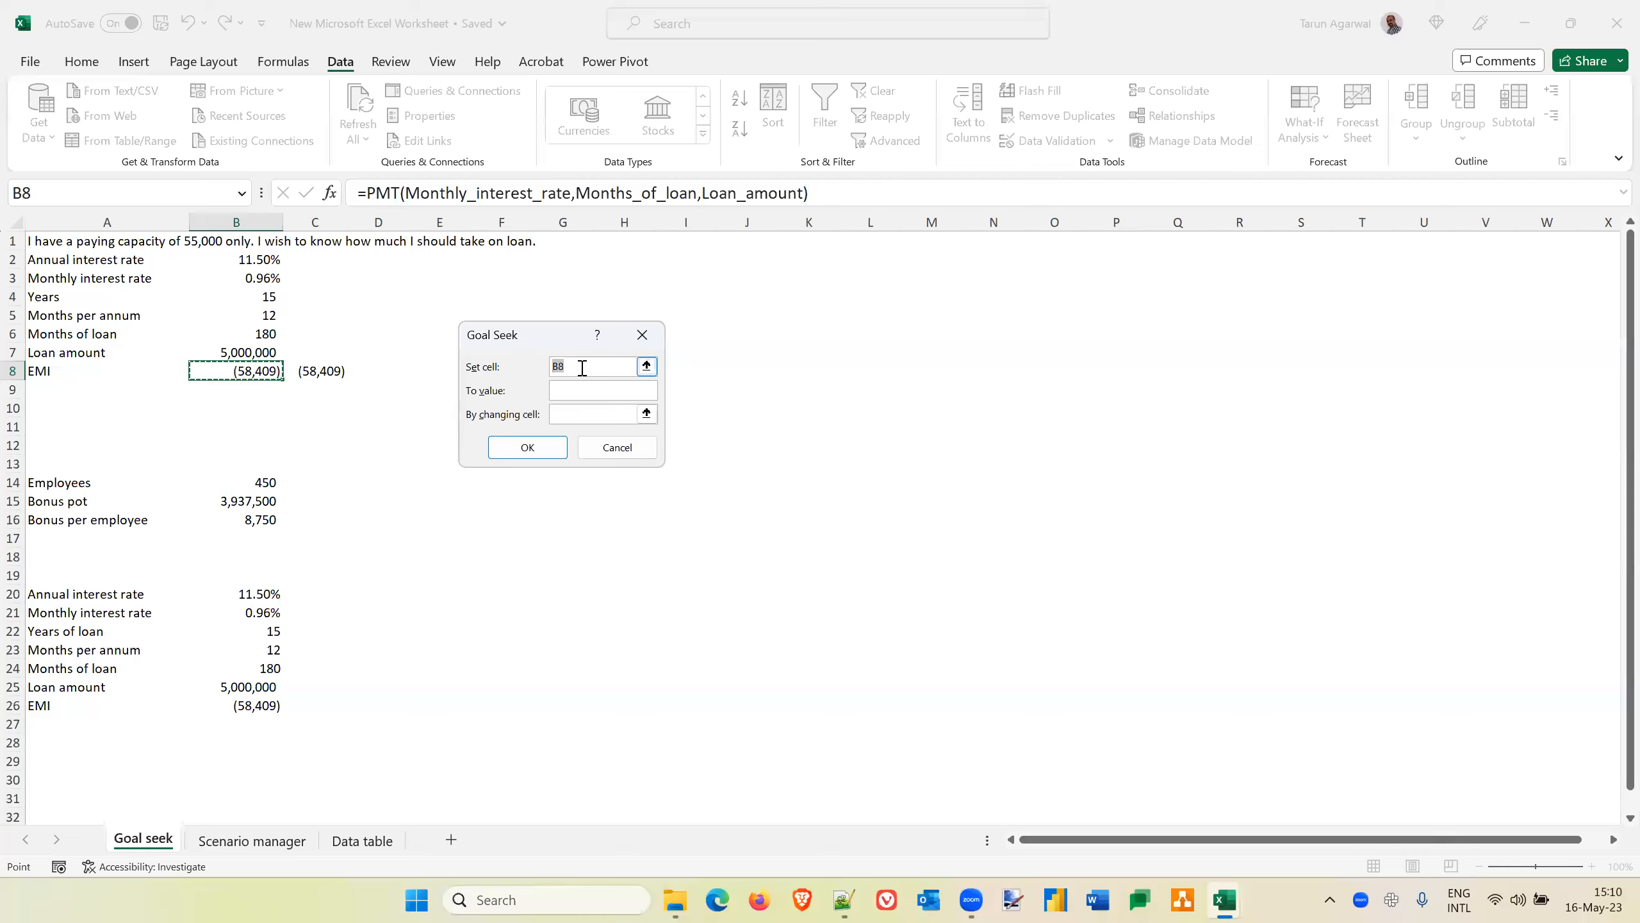
pyautogui.click(581, 390)
pyautogui.write('55')
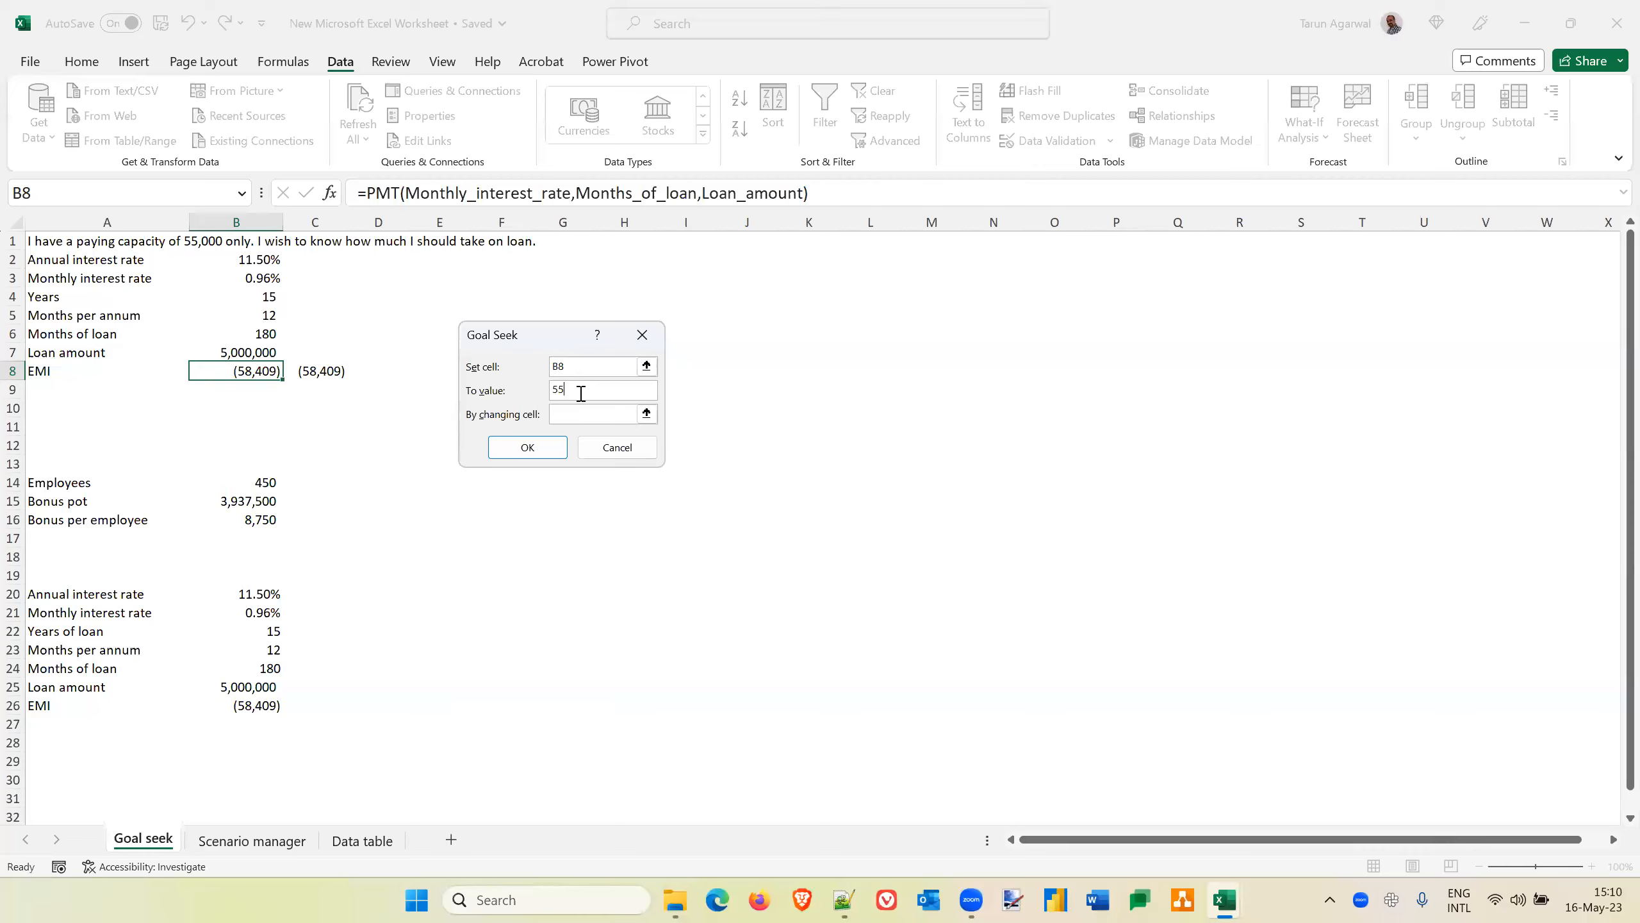
pyautogui.write('000')
pyautogui.click(564, 413)
pyautogui.click(236, 354)
pyautogui.click(1494, 471)
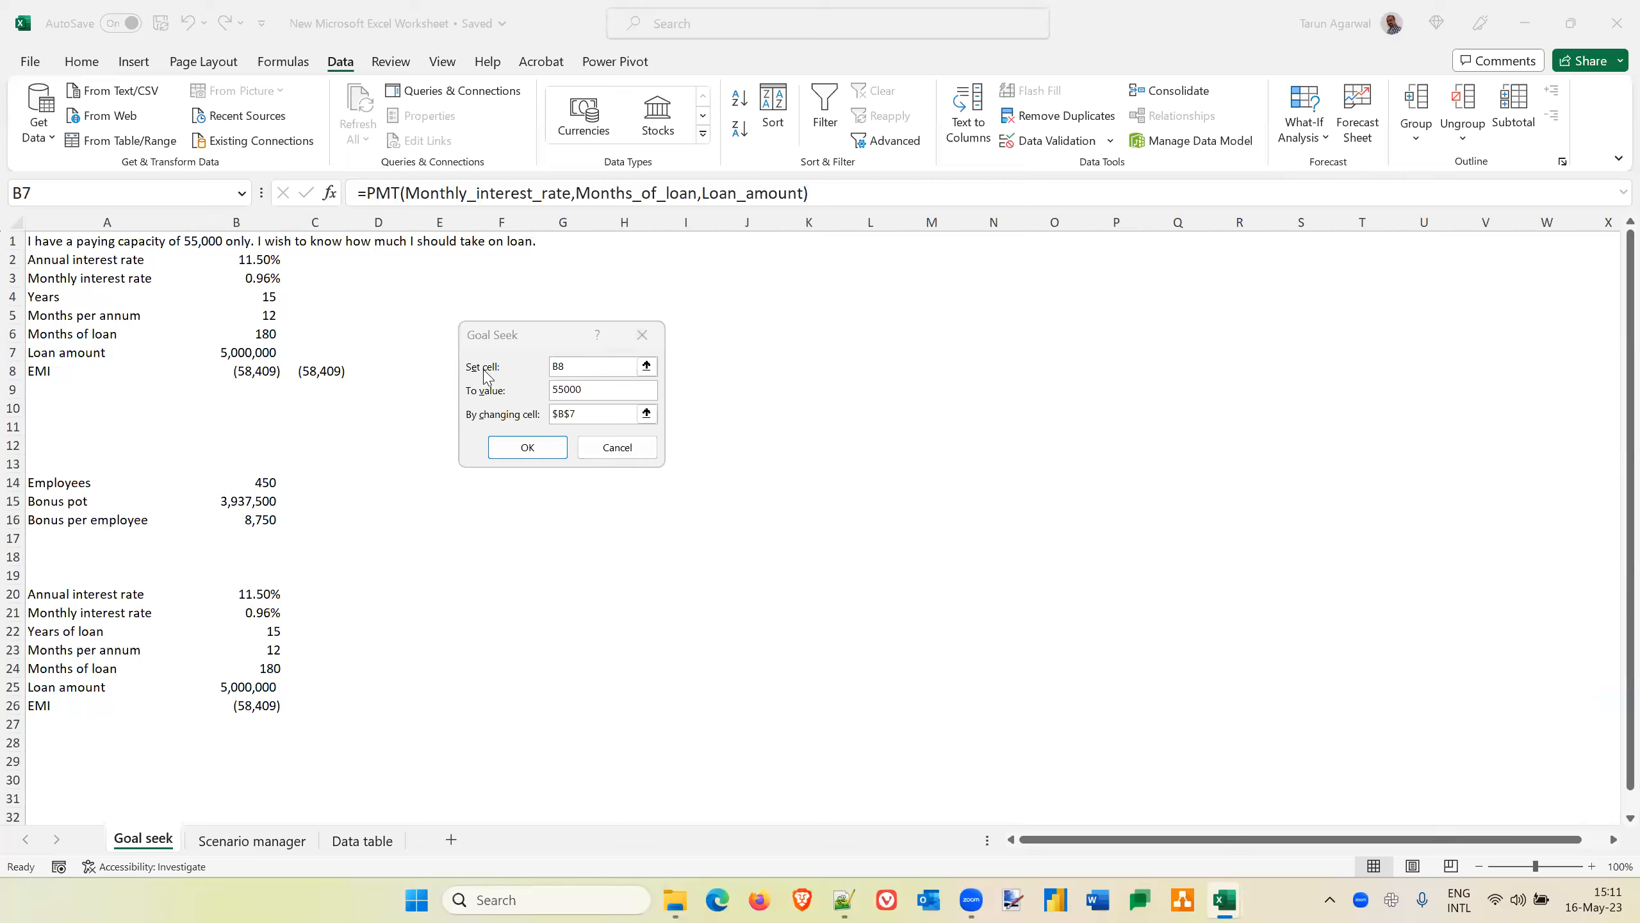
pyautogui.click(617, 453)
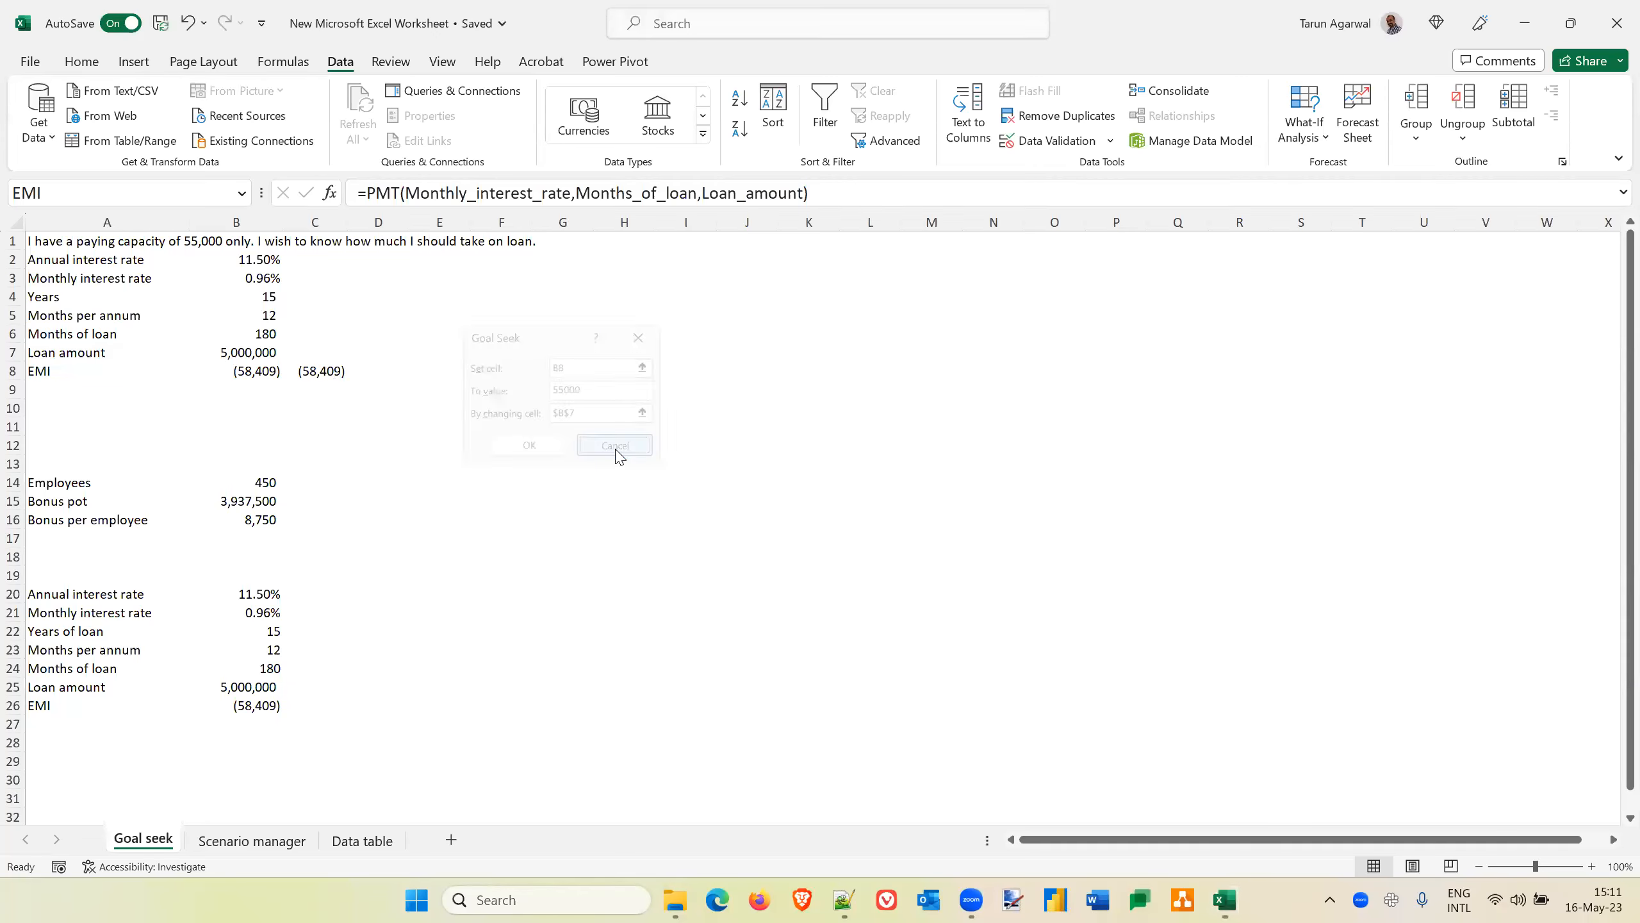
# Examine the contents of cells B5 to B8 to see which are fixed inputs and which are formulas
pyautogui.click(237, 378)
pyautogui.press('Up')
pyautogui.press('Up')
pyautogui.press('Up')
pyautogui.press('Up')
pyautogui.press('Up')
pyautogui.press('Up')
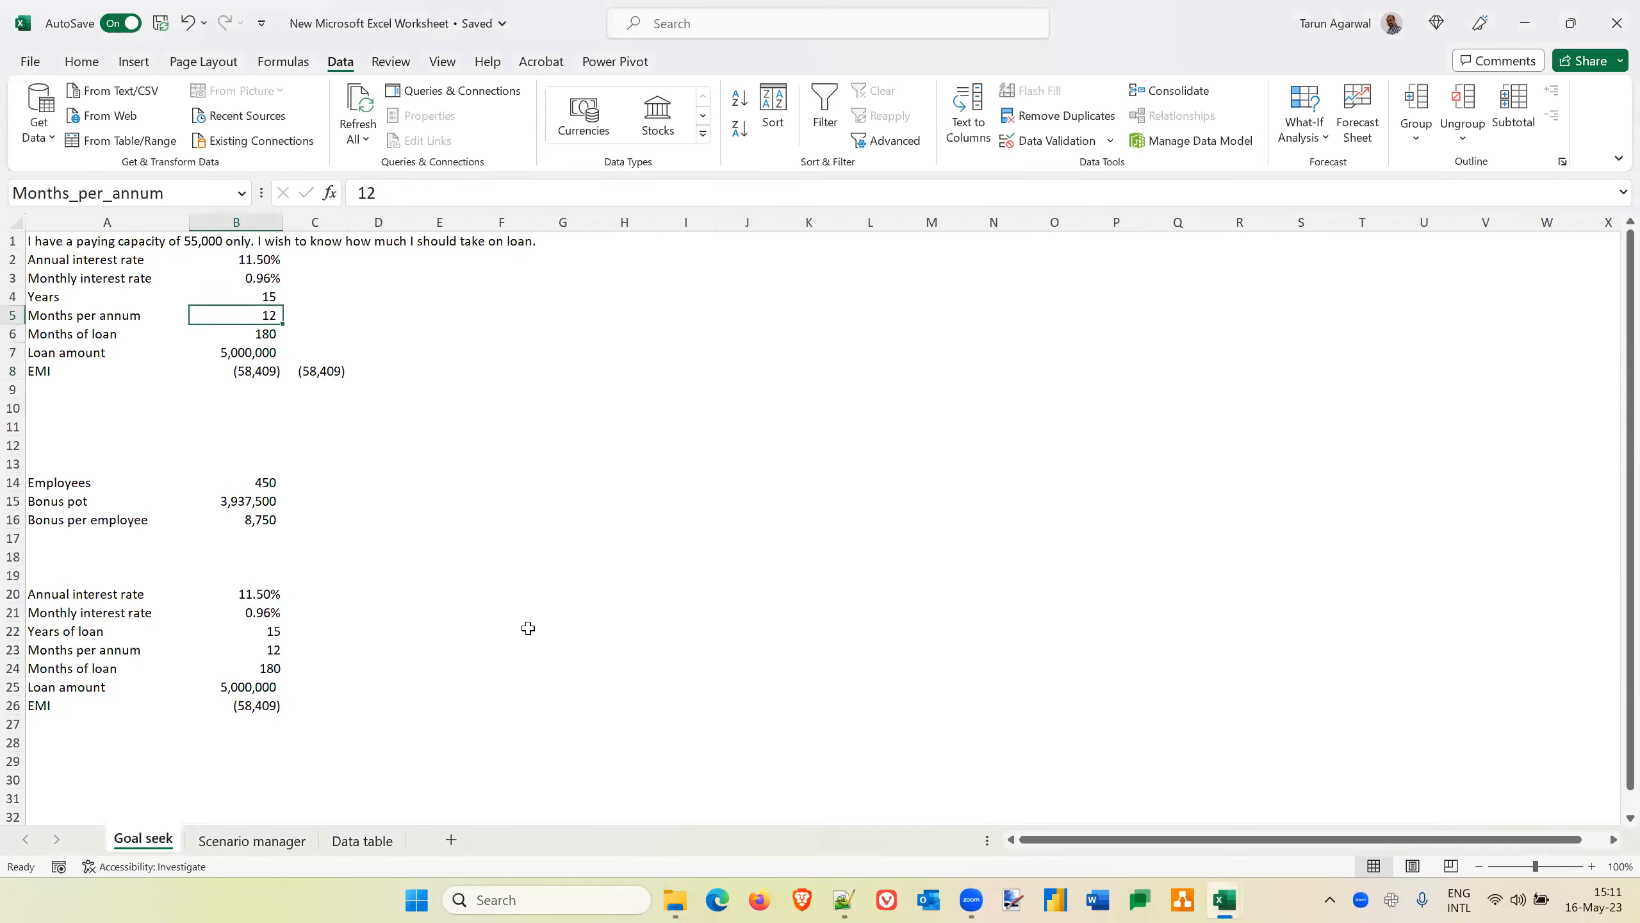
pyautogui.press('Down')
pyautogui.press('Down')
pyautogui.press('Down')
pyautogui.press('Down')
pyautogui.press('Down')
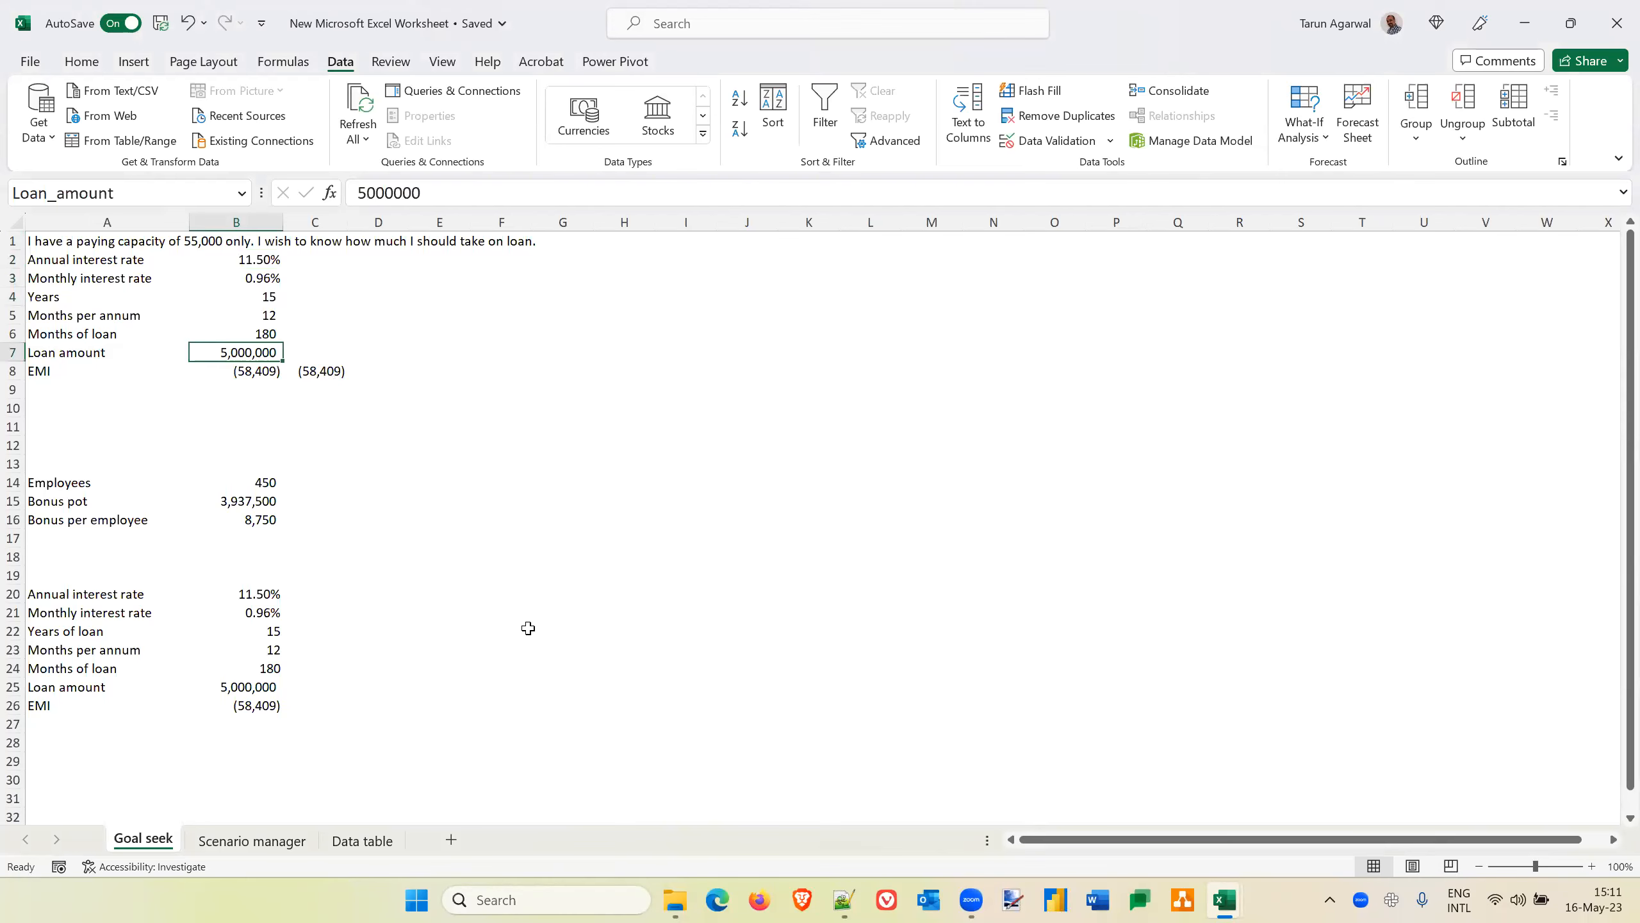
pyautogui.press('Down')
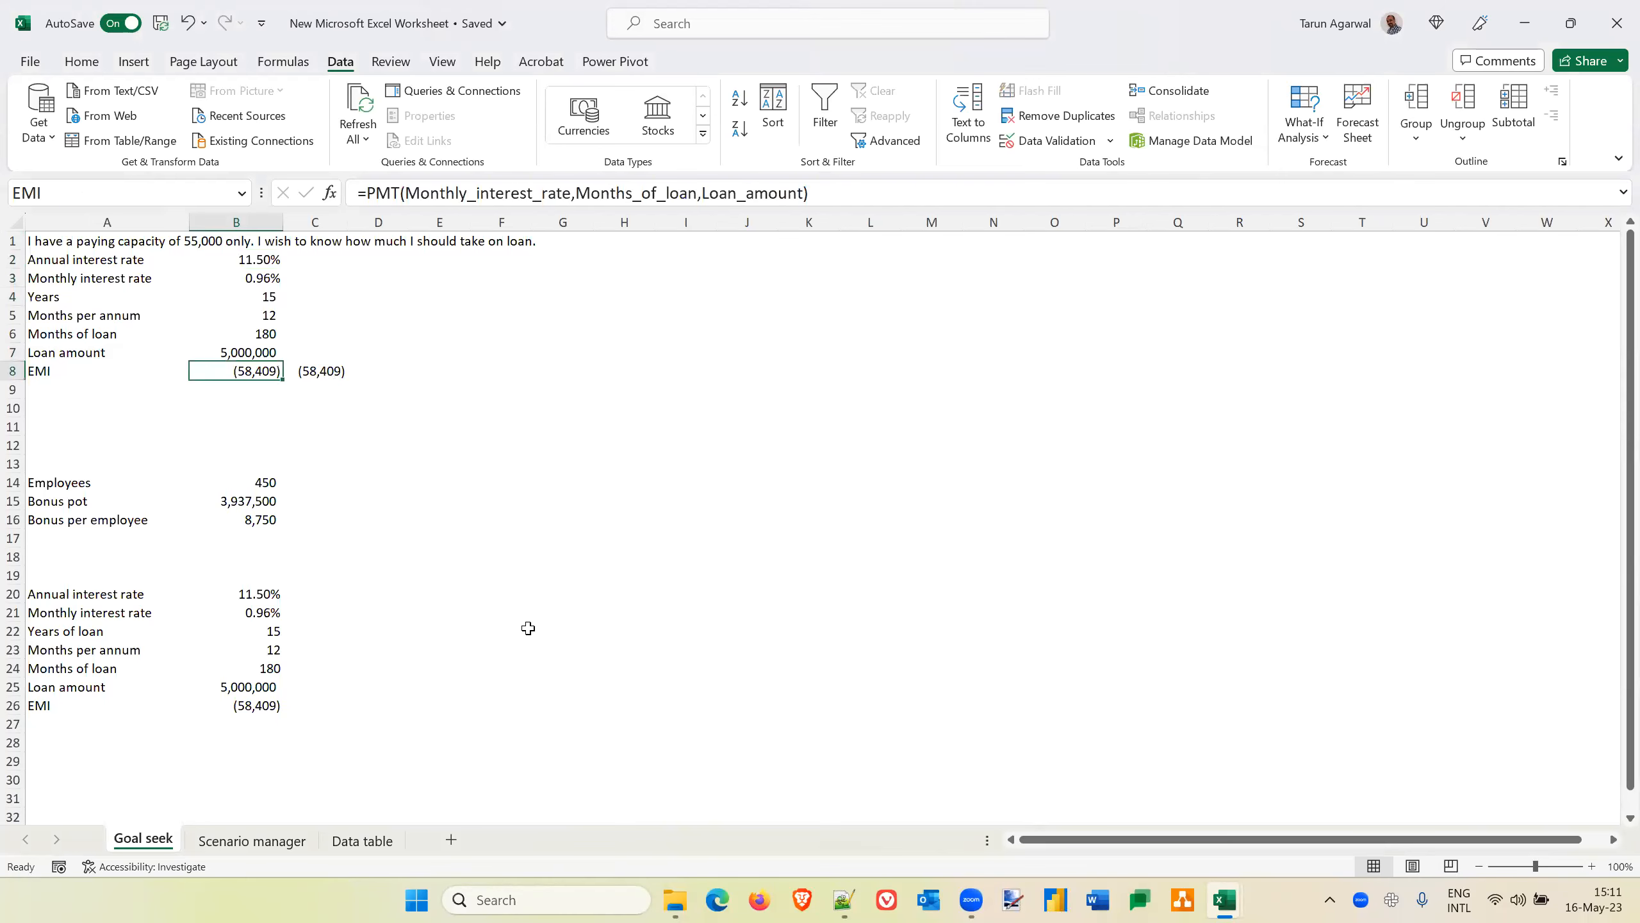
# Fill the monthly interest rate, months of loan, loan amount and EMI cells (B3, B6, B7, B8) with yellow
pyautogui.click(267, 279)
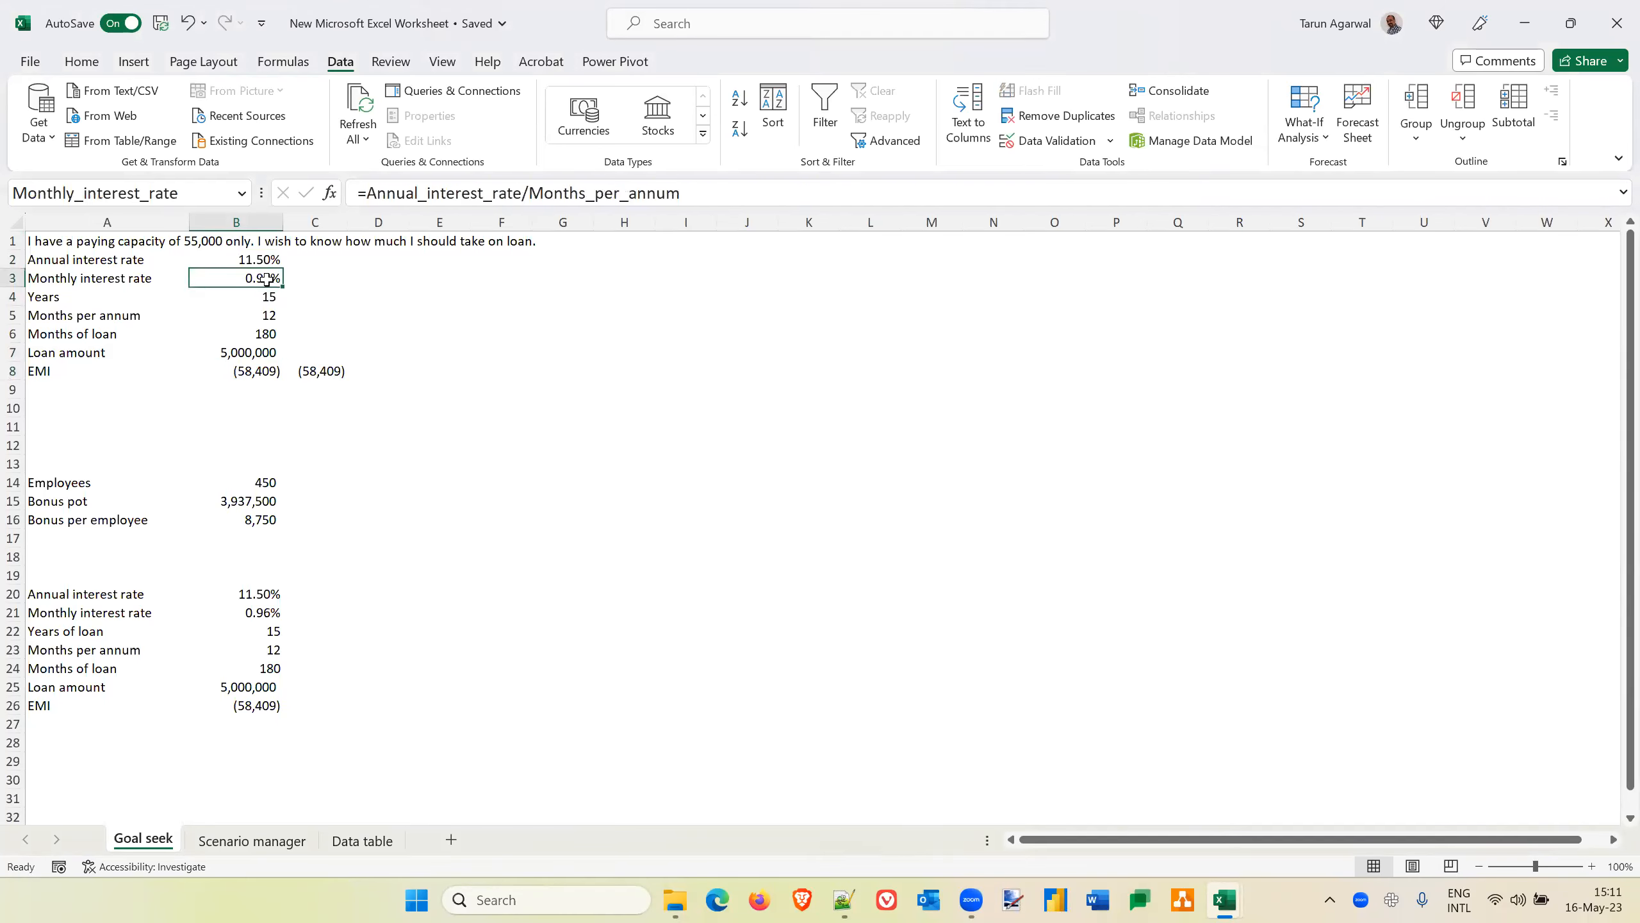
pyautogui.click(82, 65)
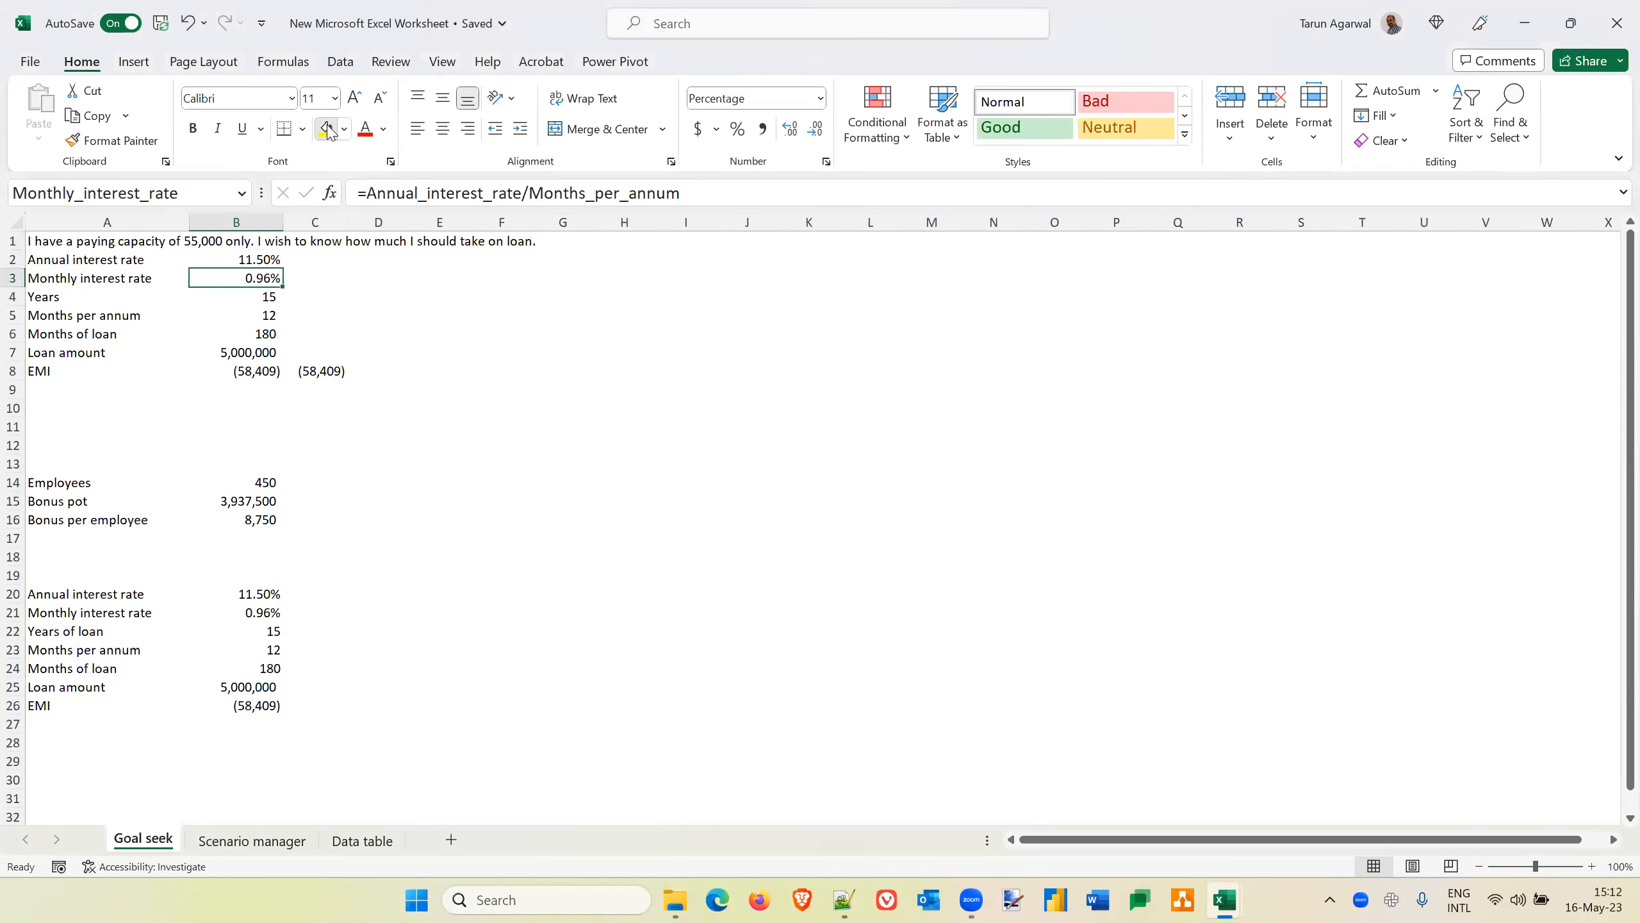
pyautogui.click(327, 128)
pyautogui.press('Down')
pyautogui.press('Down')
pyautogui.press('Down')
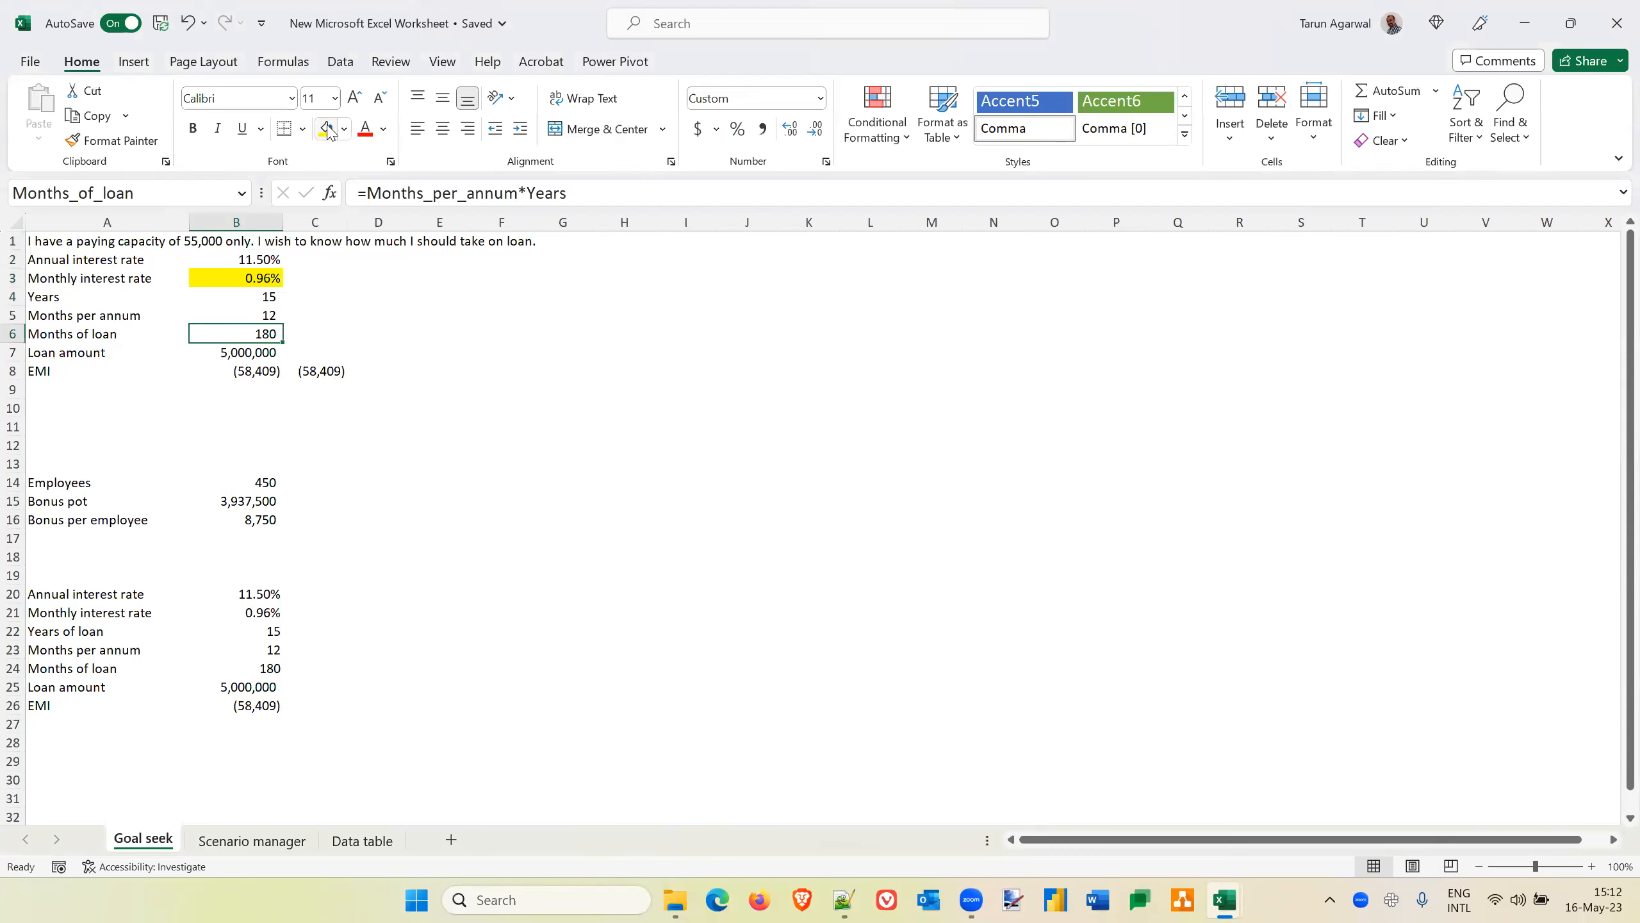
pyautogui.click(329, 130)
pyautogui.press('Down')
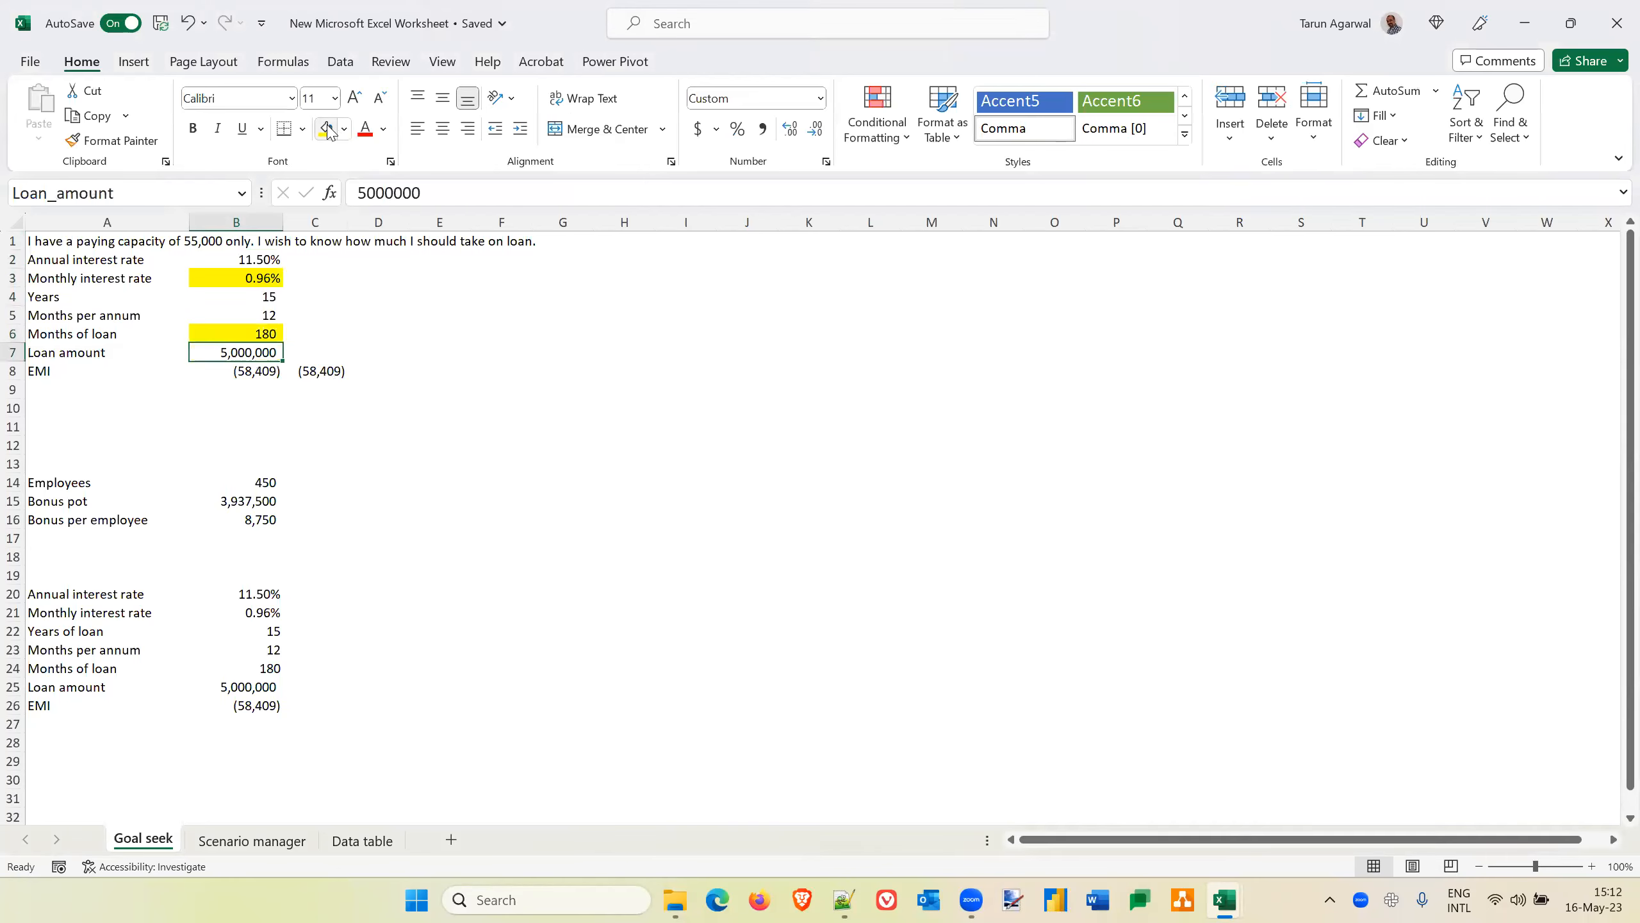
pyautogui.click(329, 129)
pyautogui.press('Down')
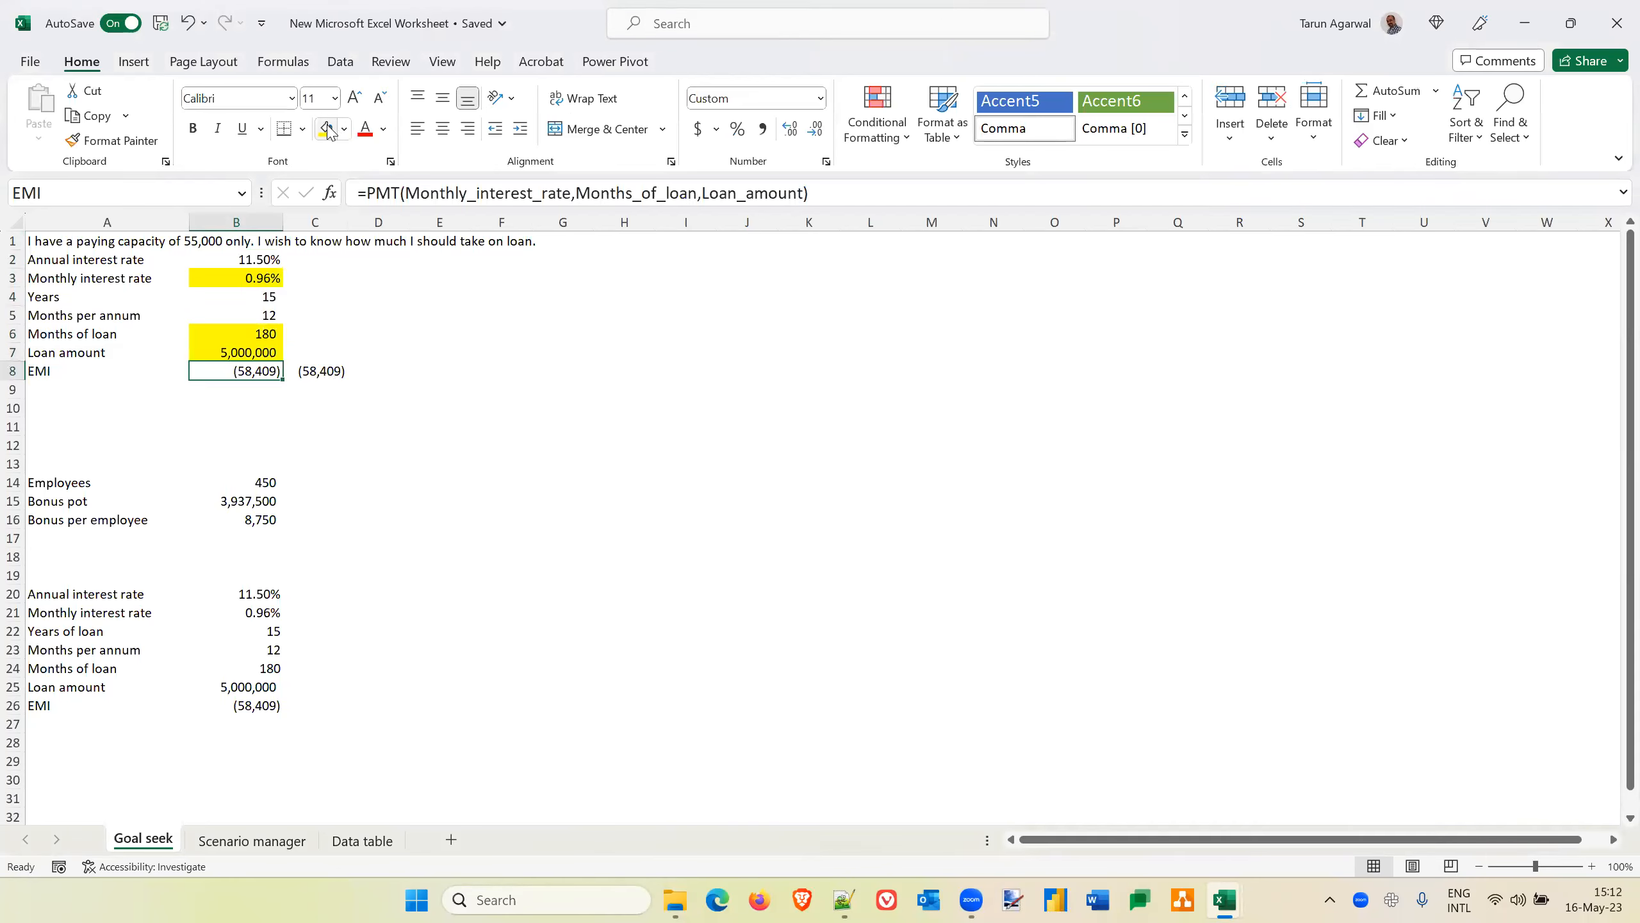
pyautogui.click(328, 129)
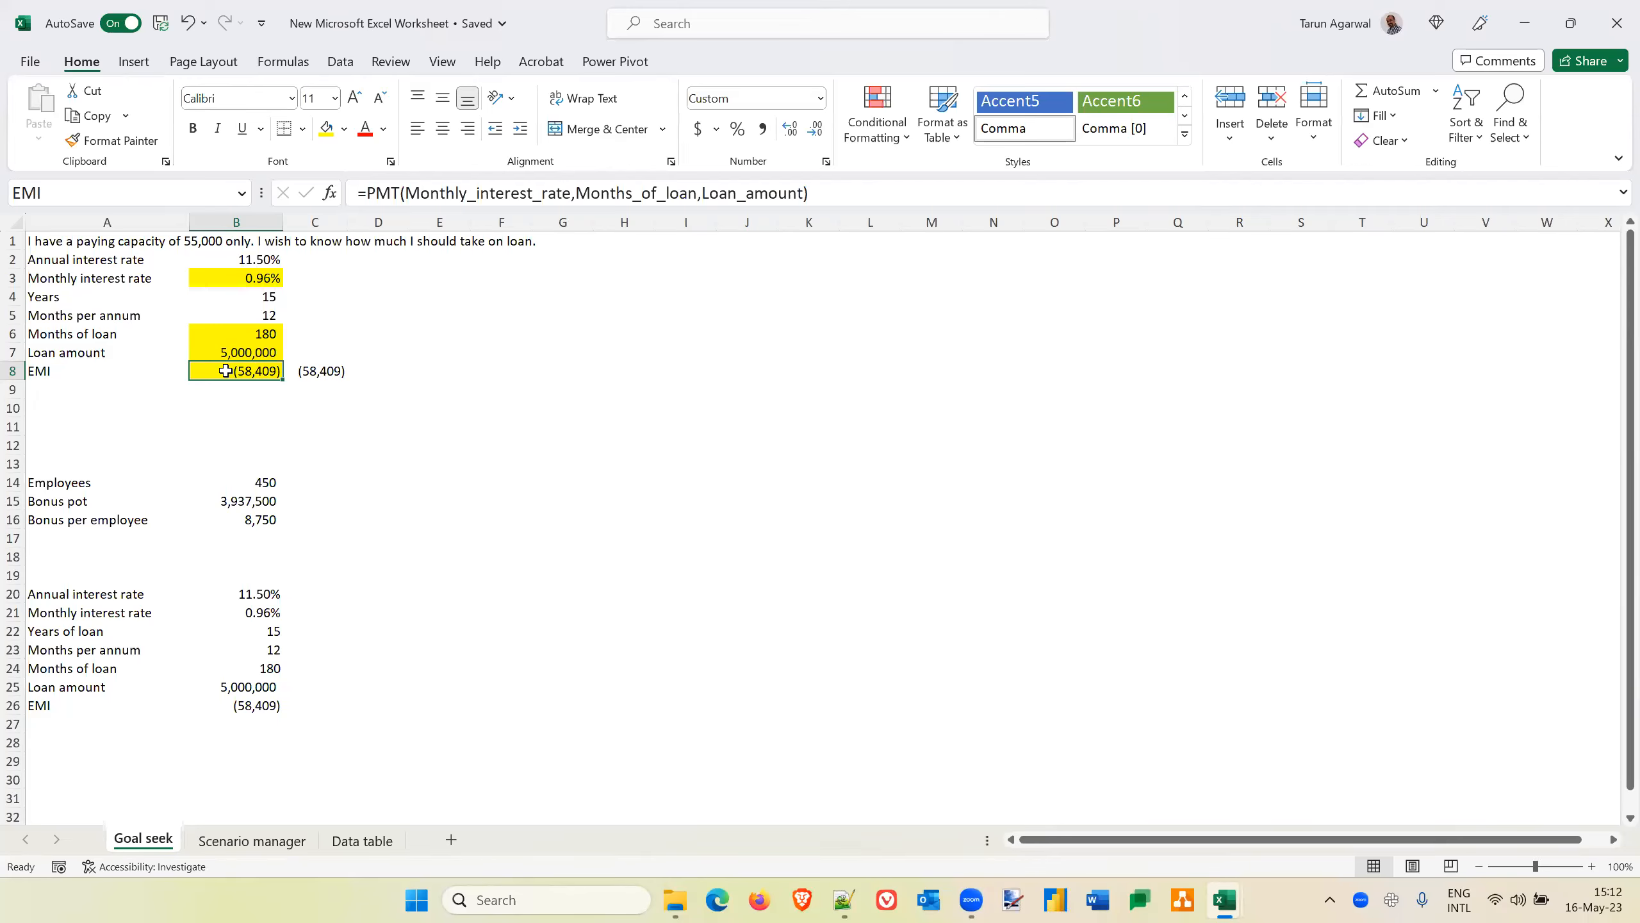
pyautogui.click(245, 426)
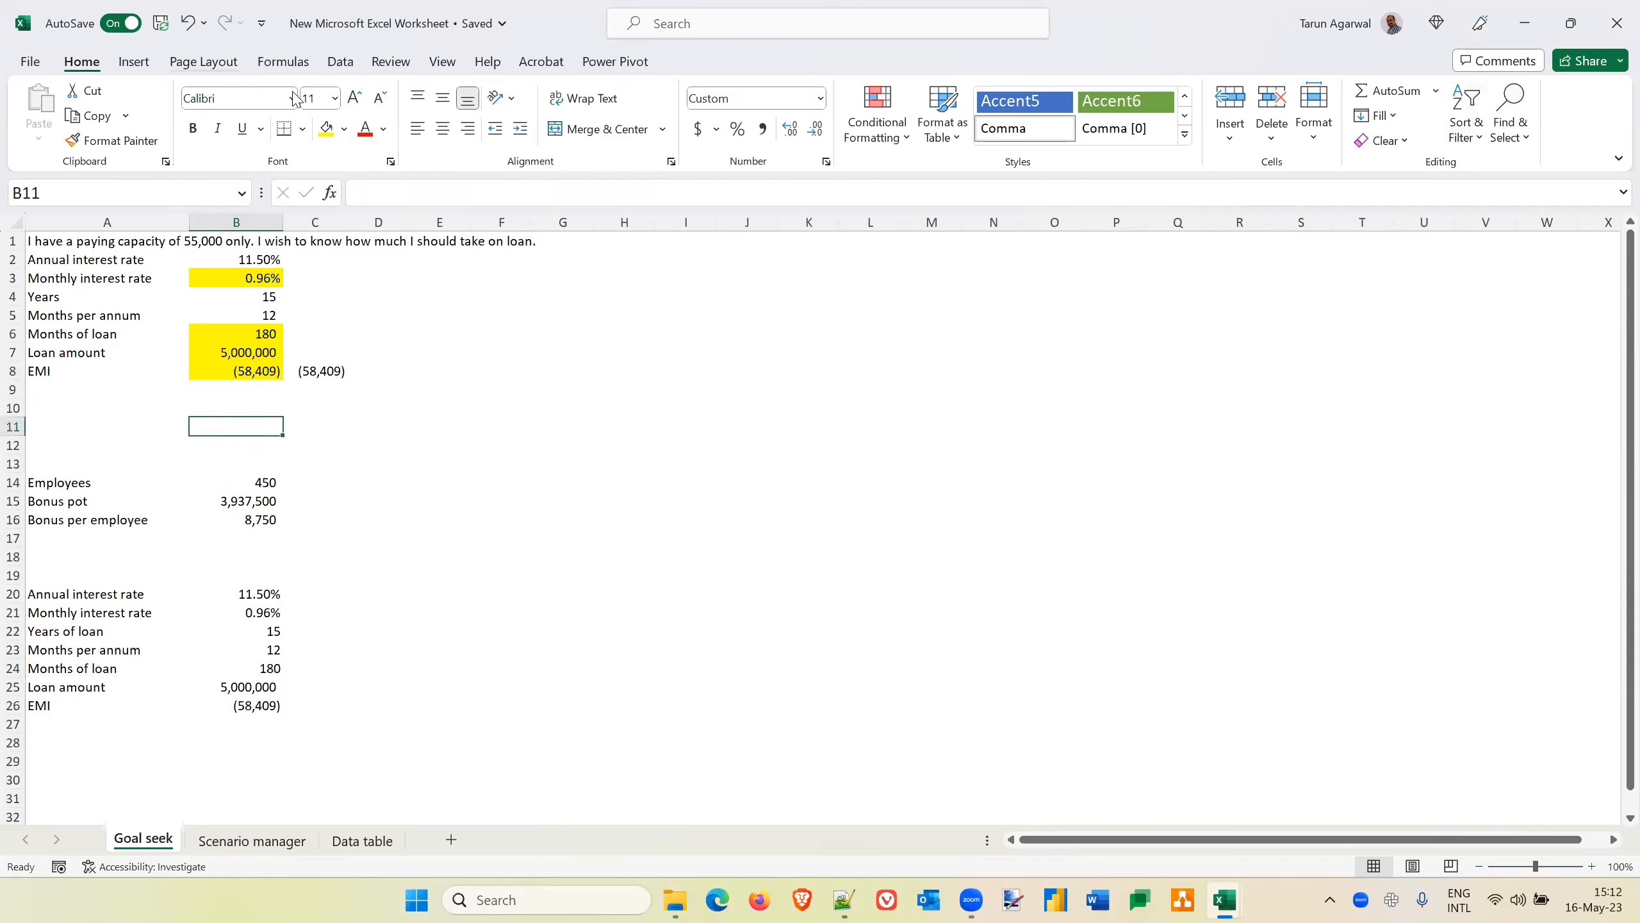
# Try Goal Seek on the EMI cell B8 with a target of 55000 by changing the loan amount in B7, then discard the solution
pyautogui.click(340, 61)
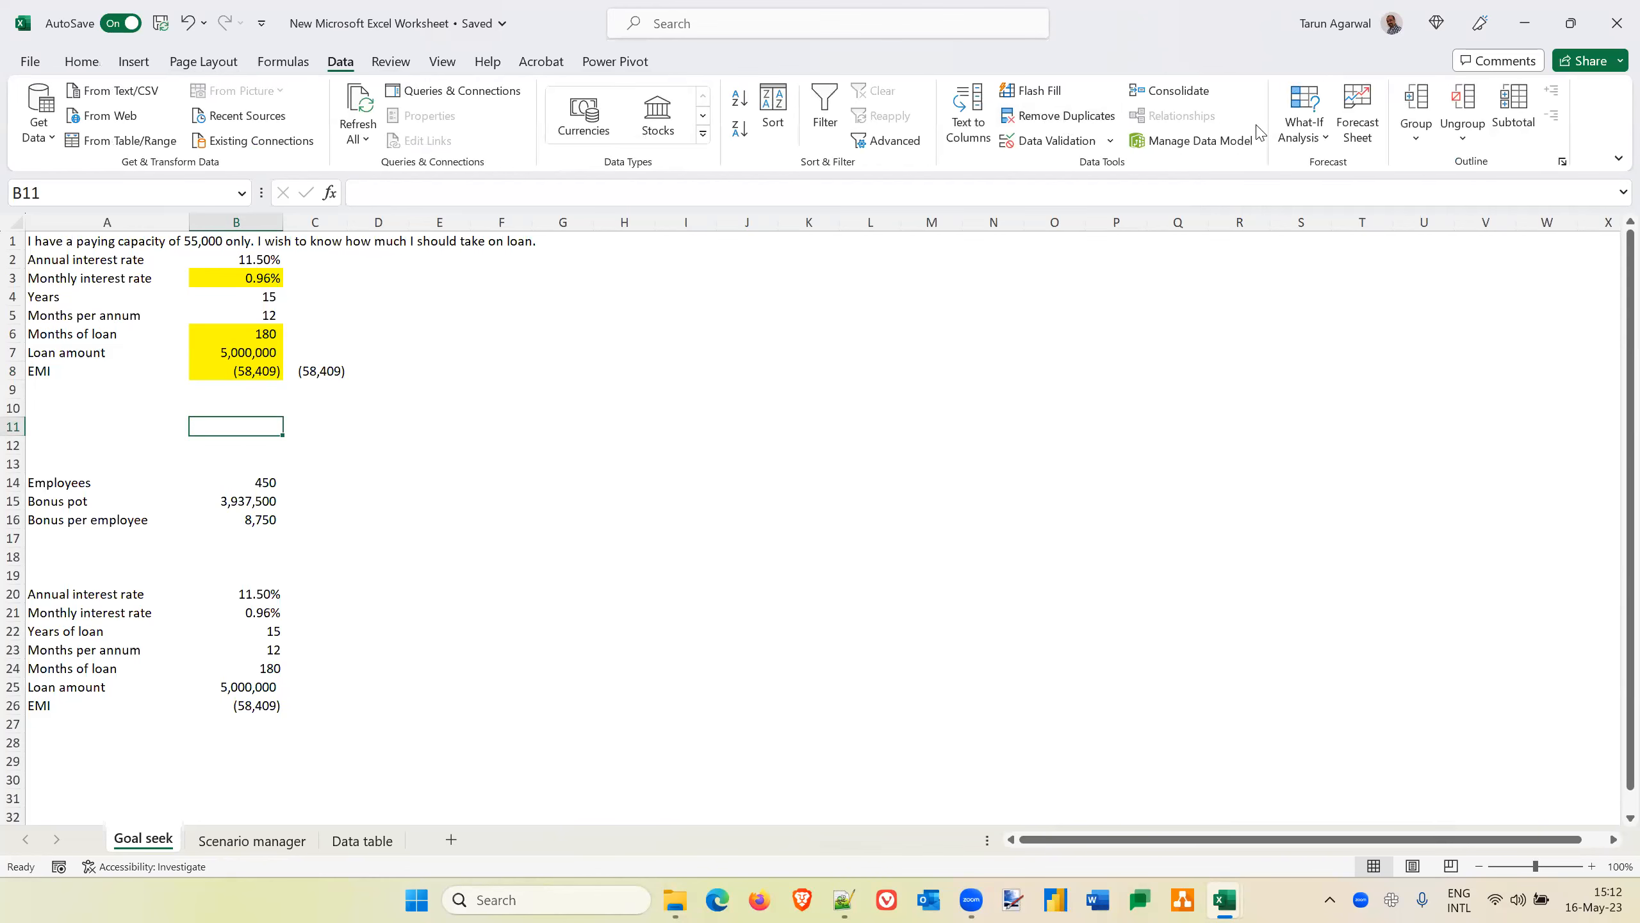
pyautogui.click(1310, 133)
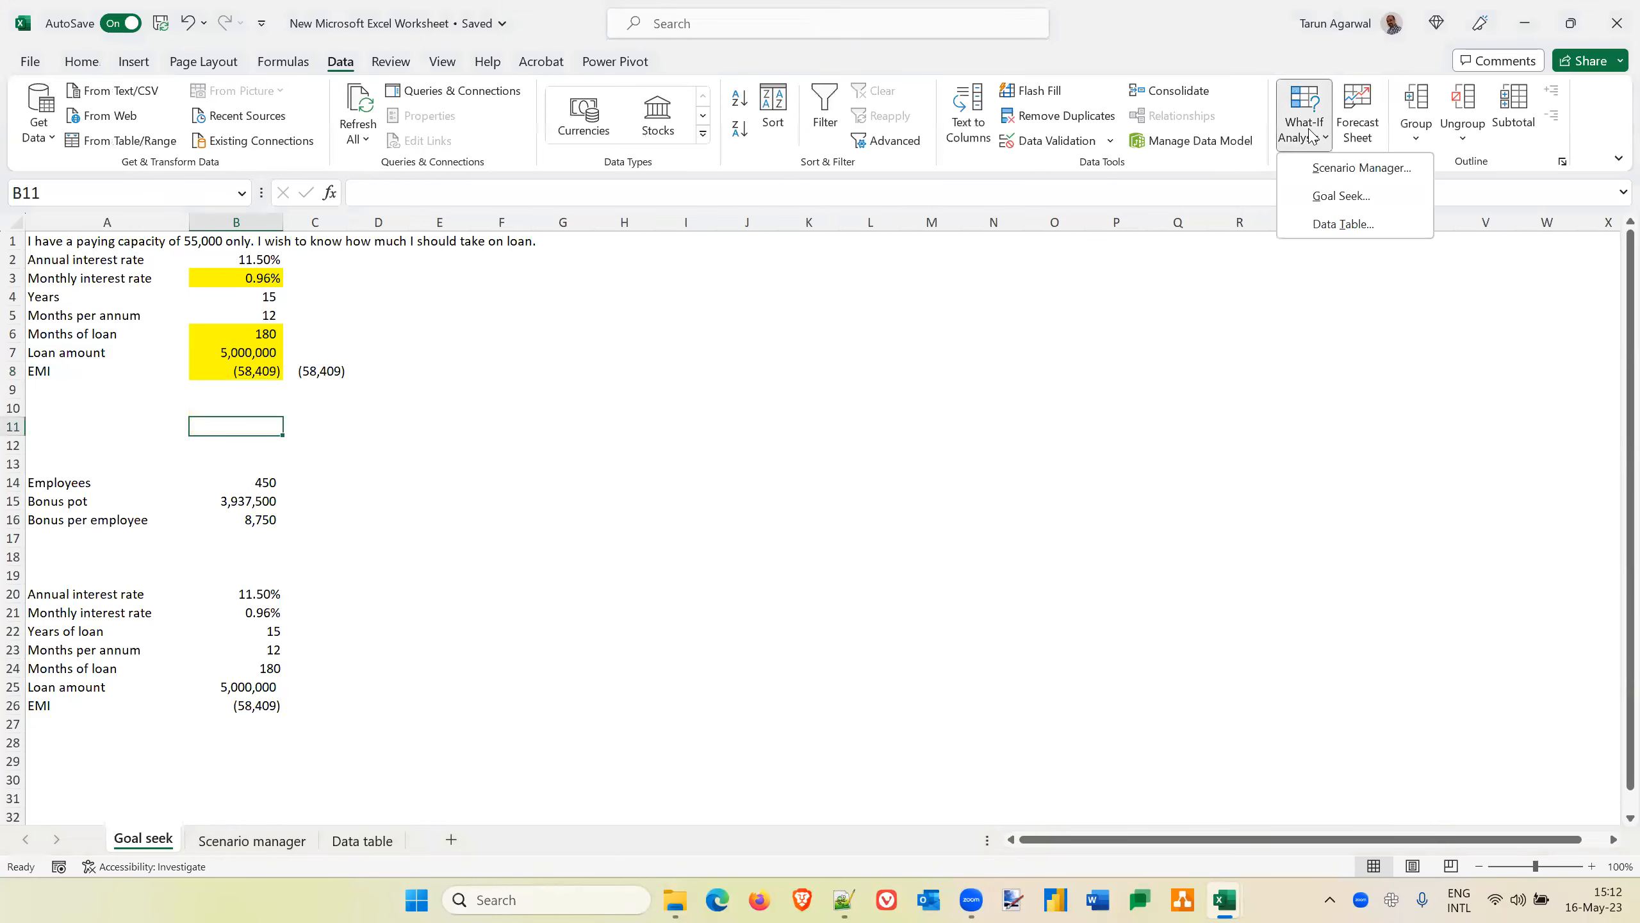
pyautogui.click(1342, 196)
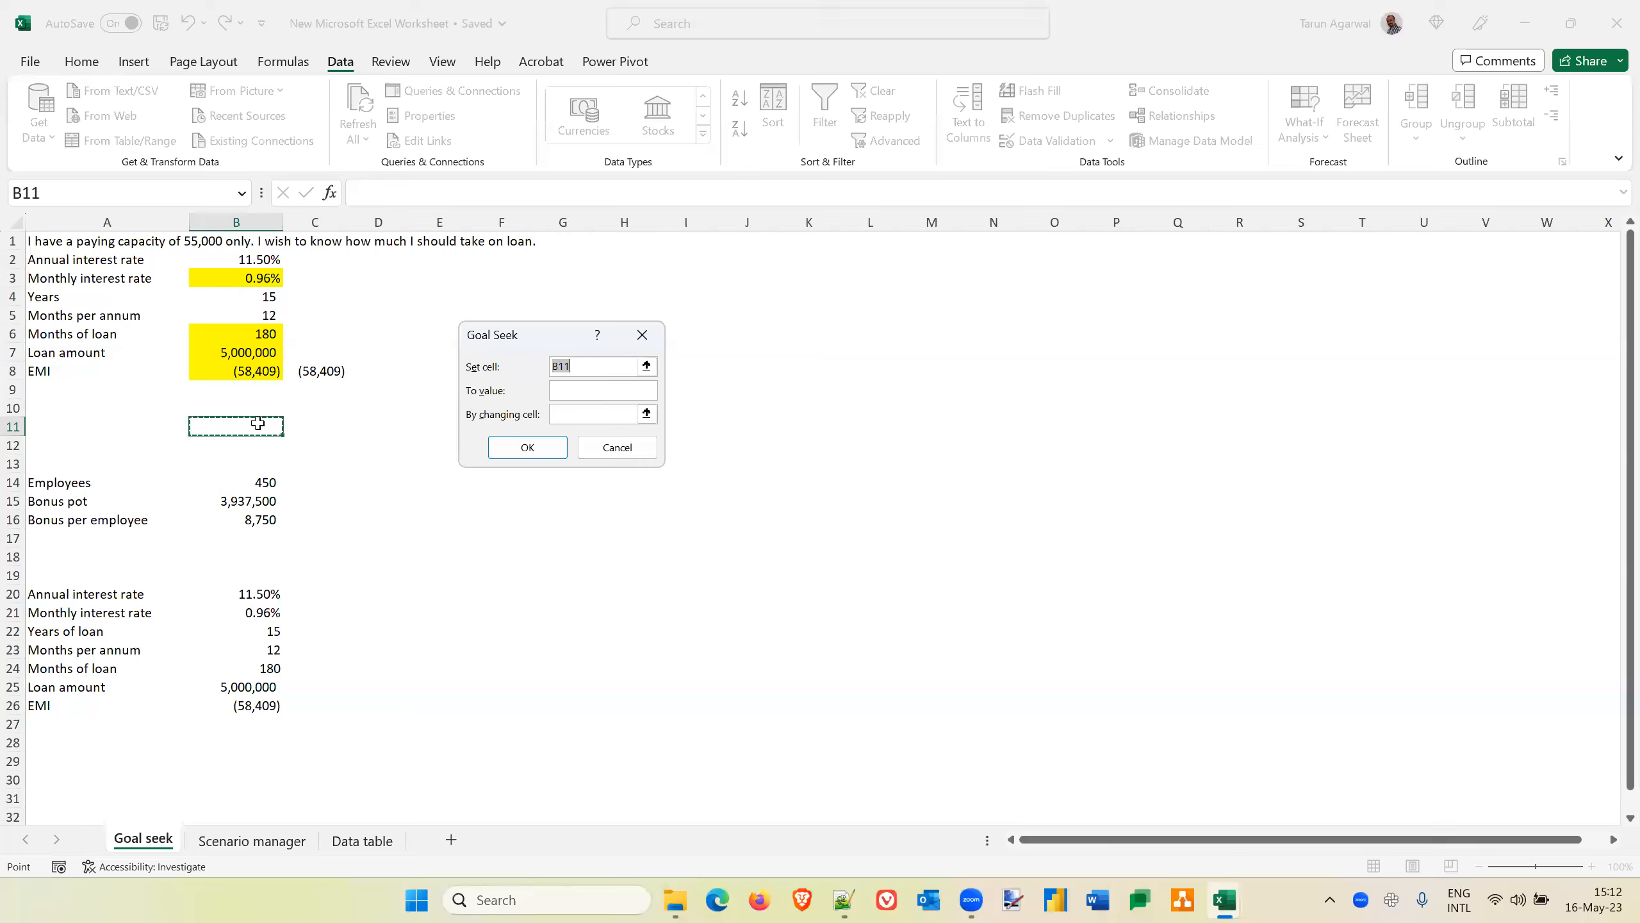
pyautogui.click(239, 369)
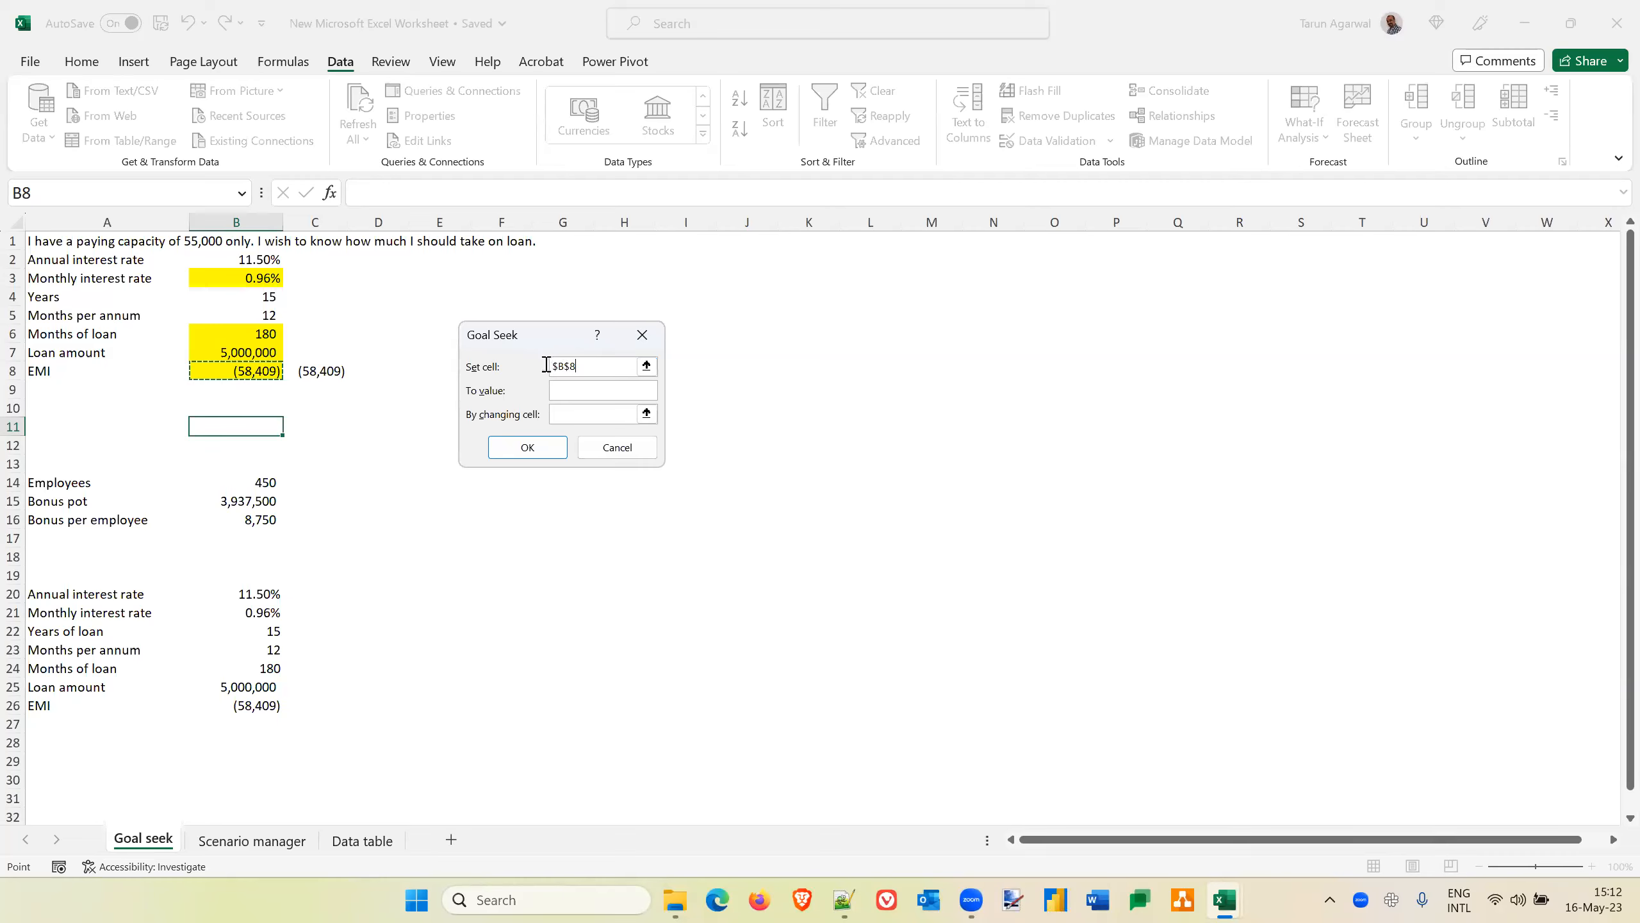
pyautogui.click(568, 389)
pyautogui.write('55000')
pyautogui.click(568, 412)
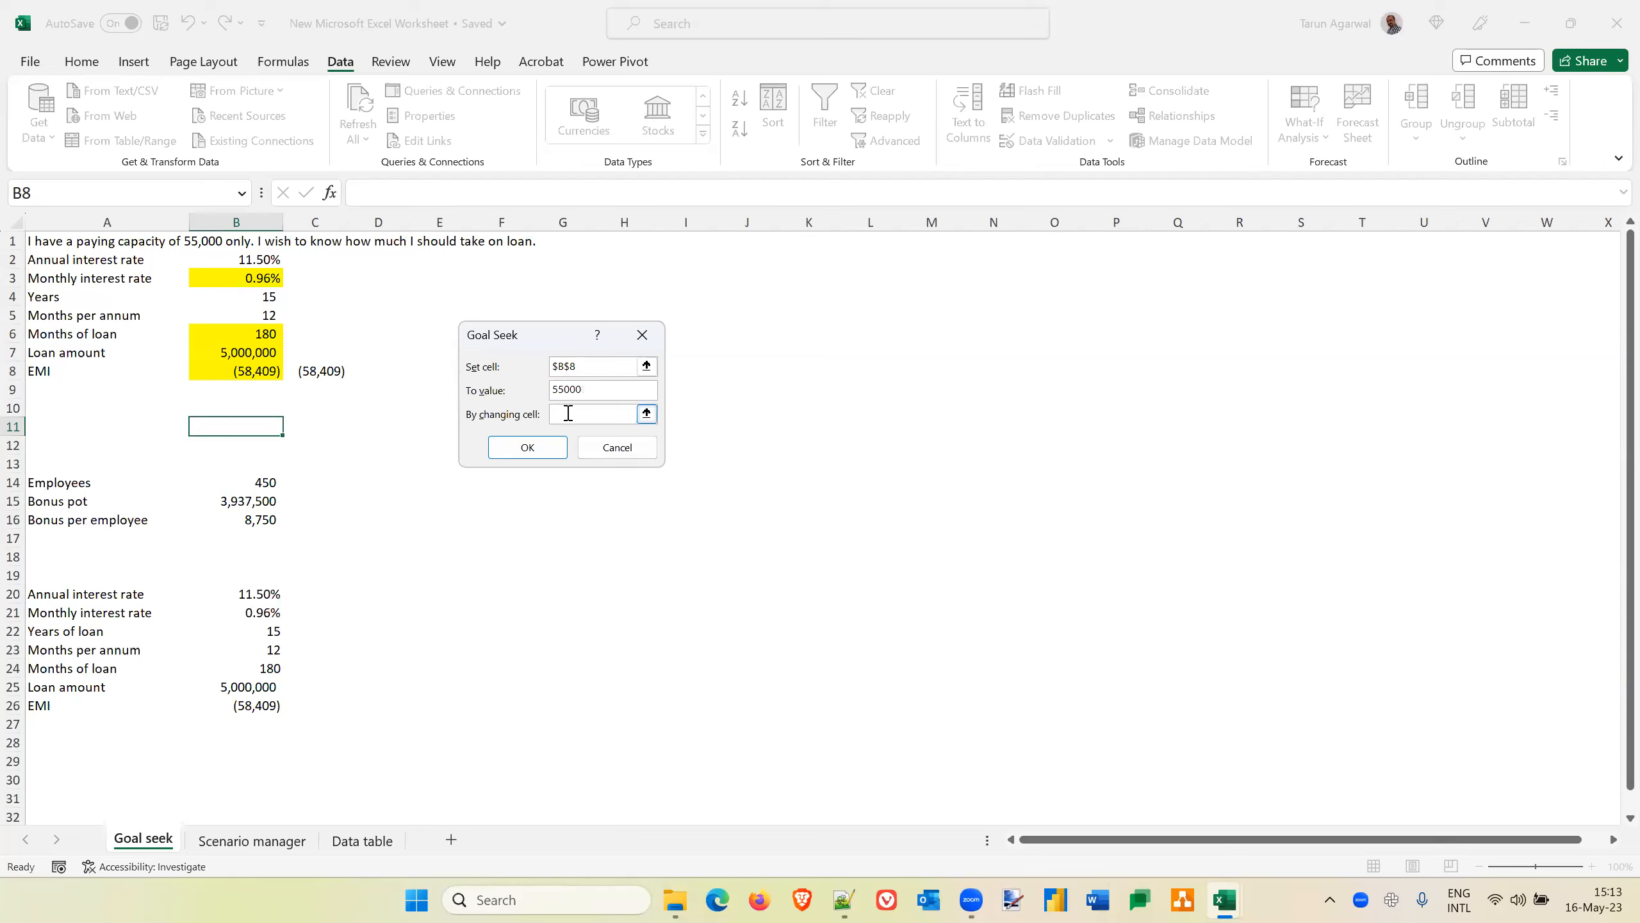
pyautogui.click(256, 353)
pyautogui.click(527, 450)
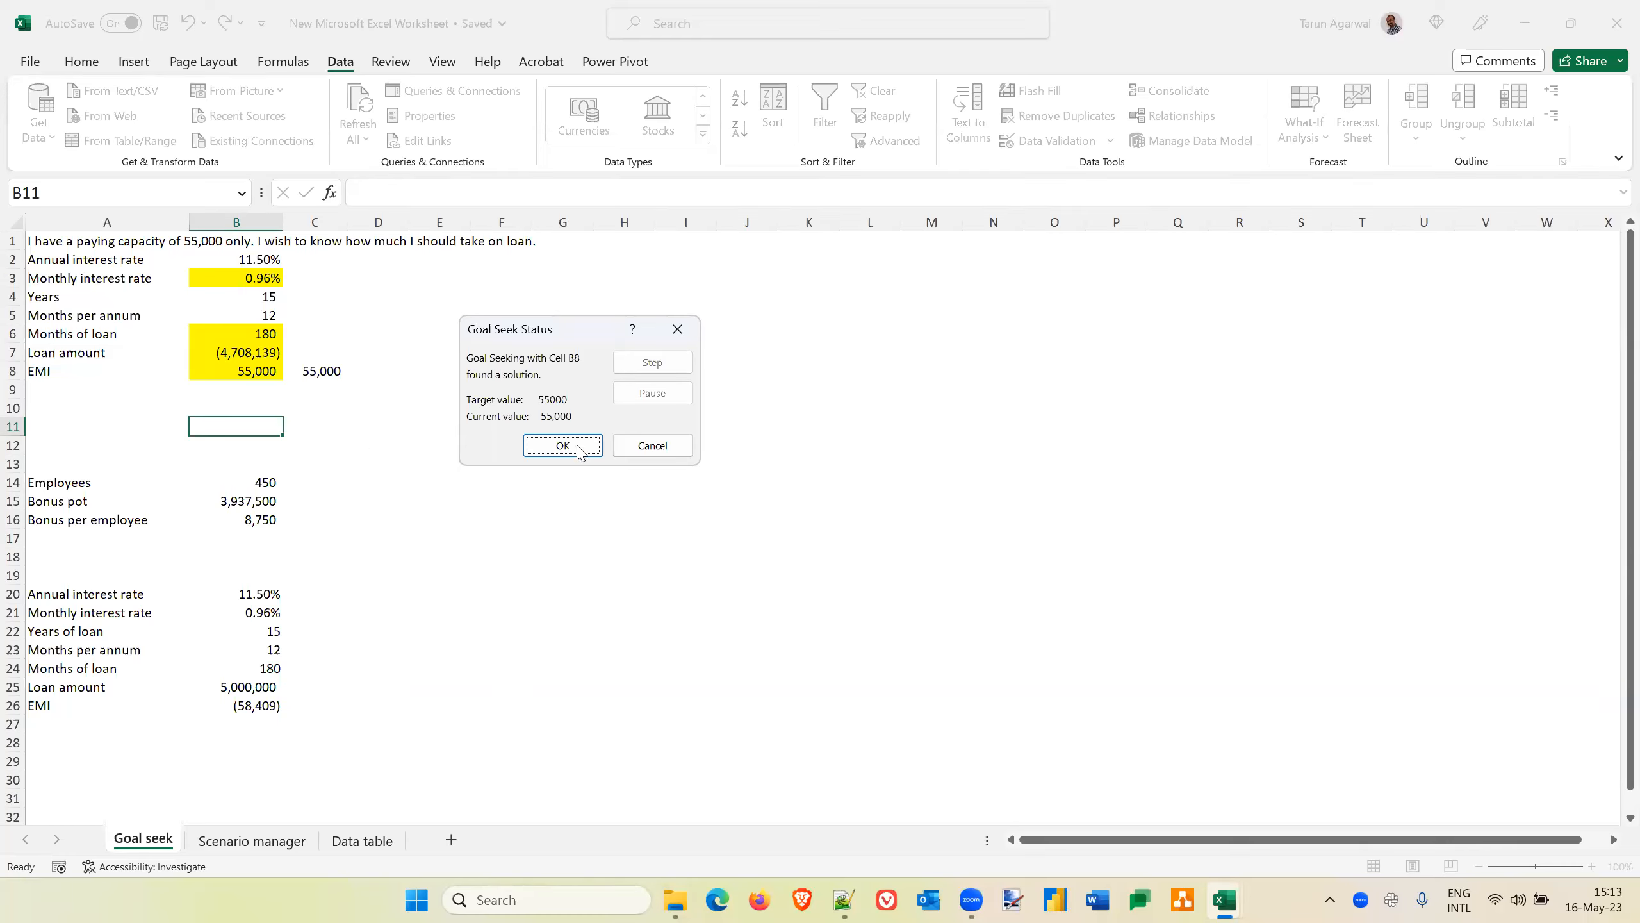
pyautogui.click(654, 446)
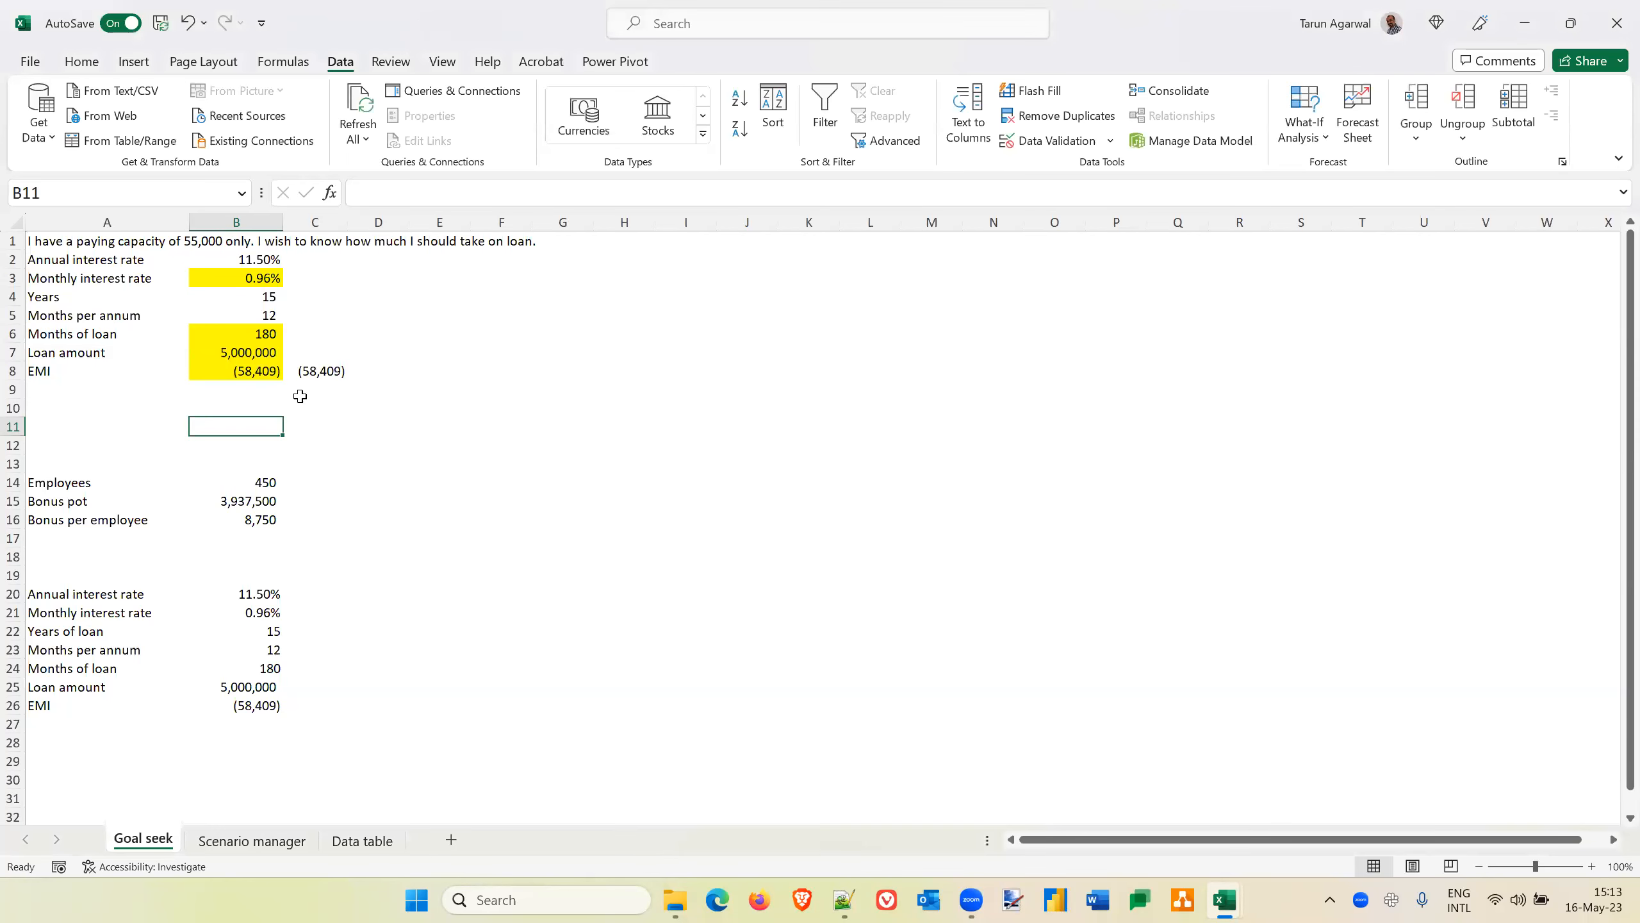
# Run Goal Seek on the EMI cell B8 with a target of -55000 by changing the loan amount in B7, and keep the solution
pyautogui.click(260, 369)
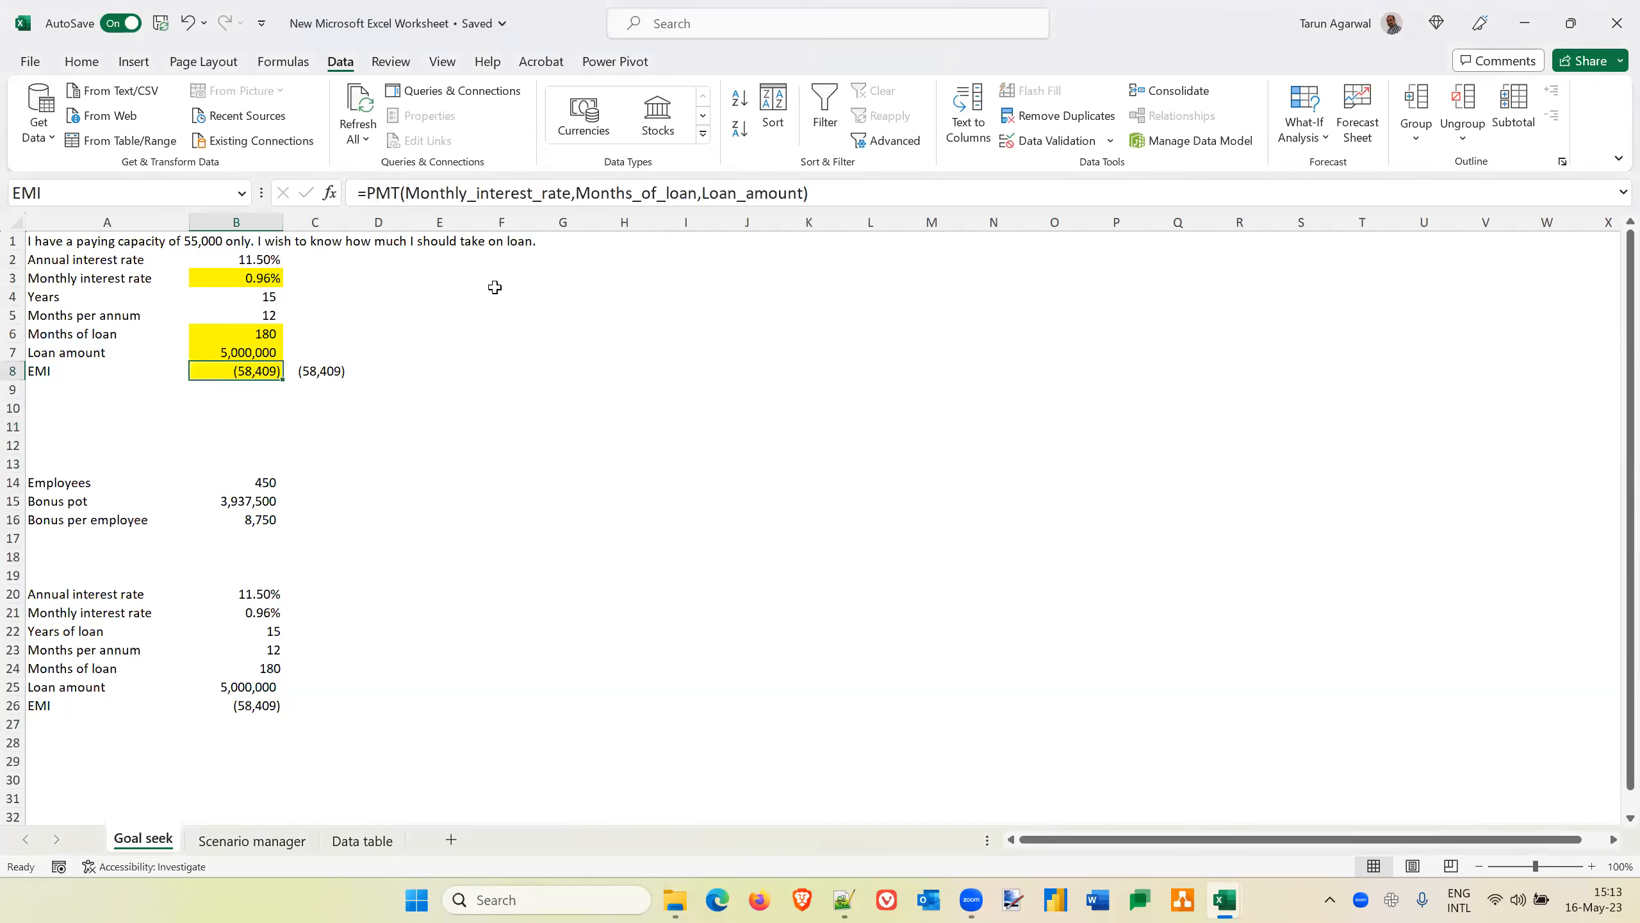
pyautogui.click(1324, 137)
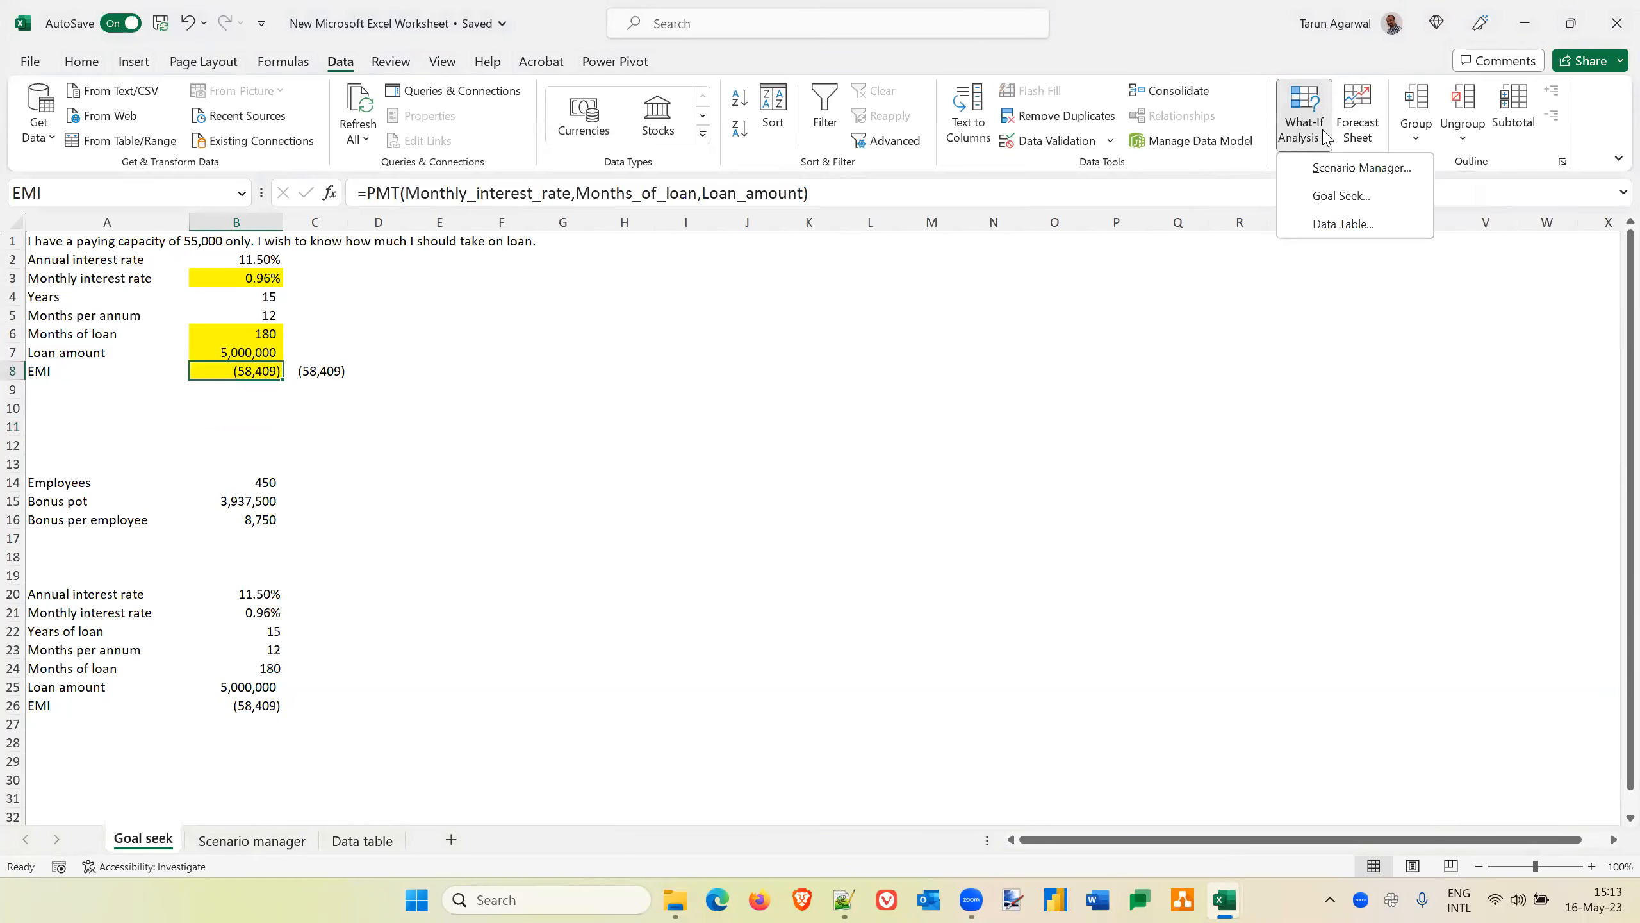
pyautogui.click(1341, 196)
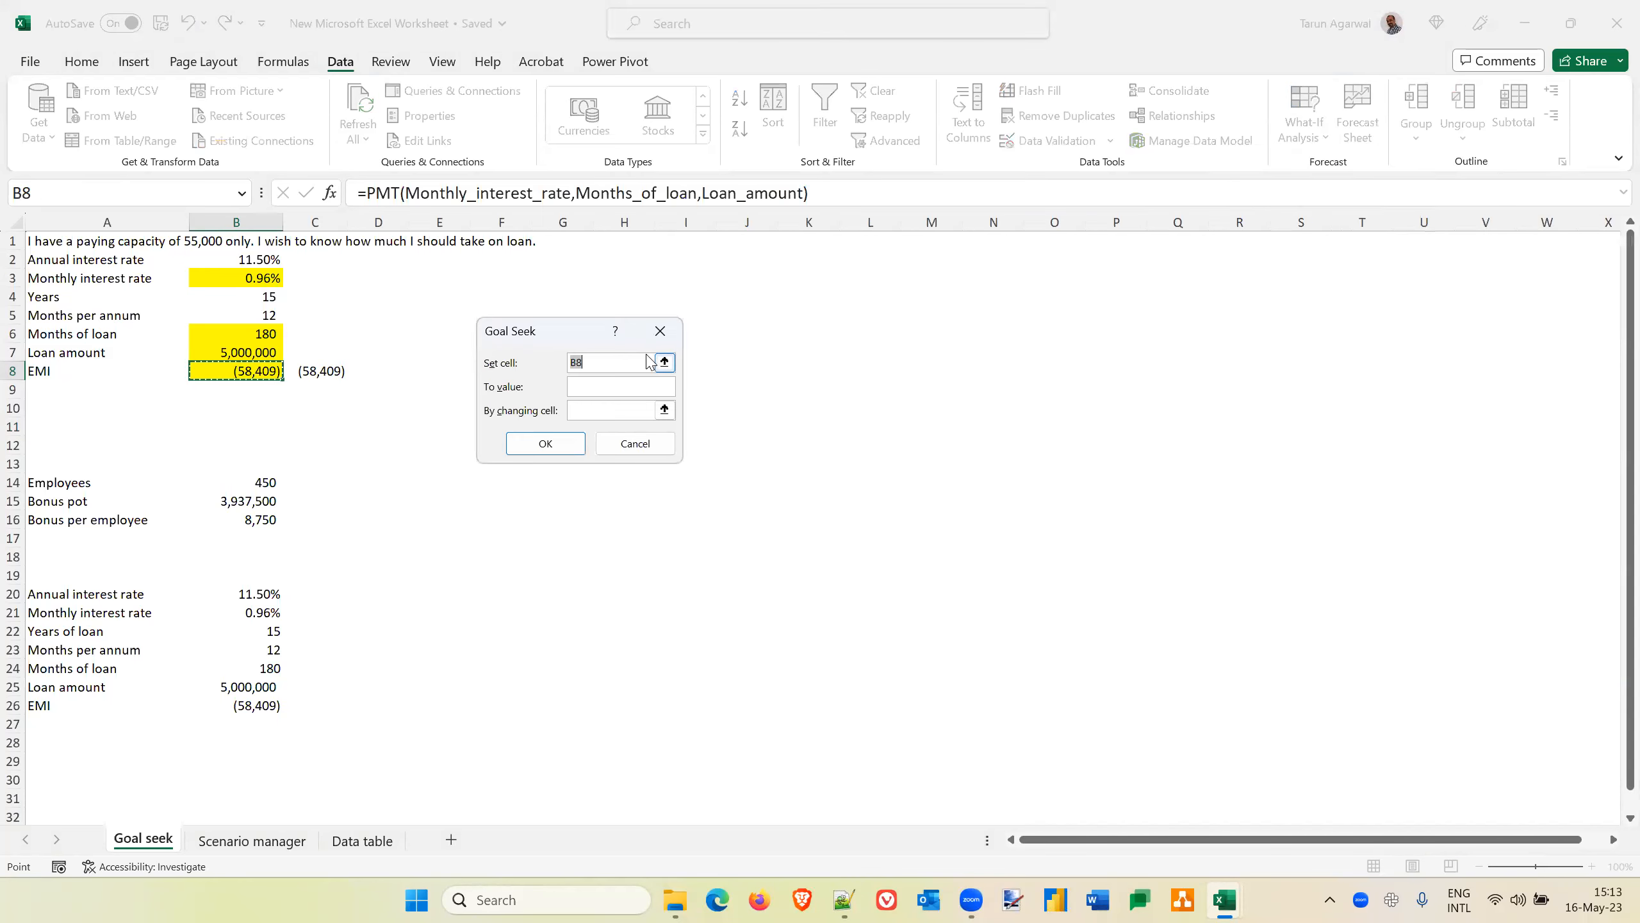
pyautogui.click(591, 388)
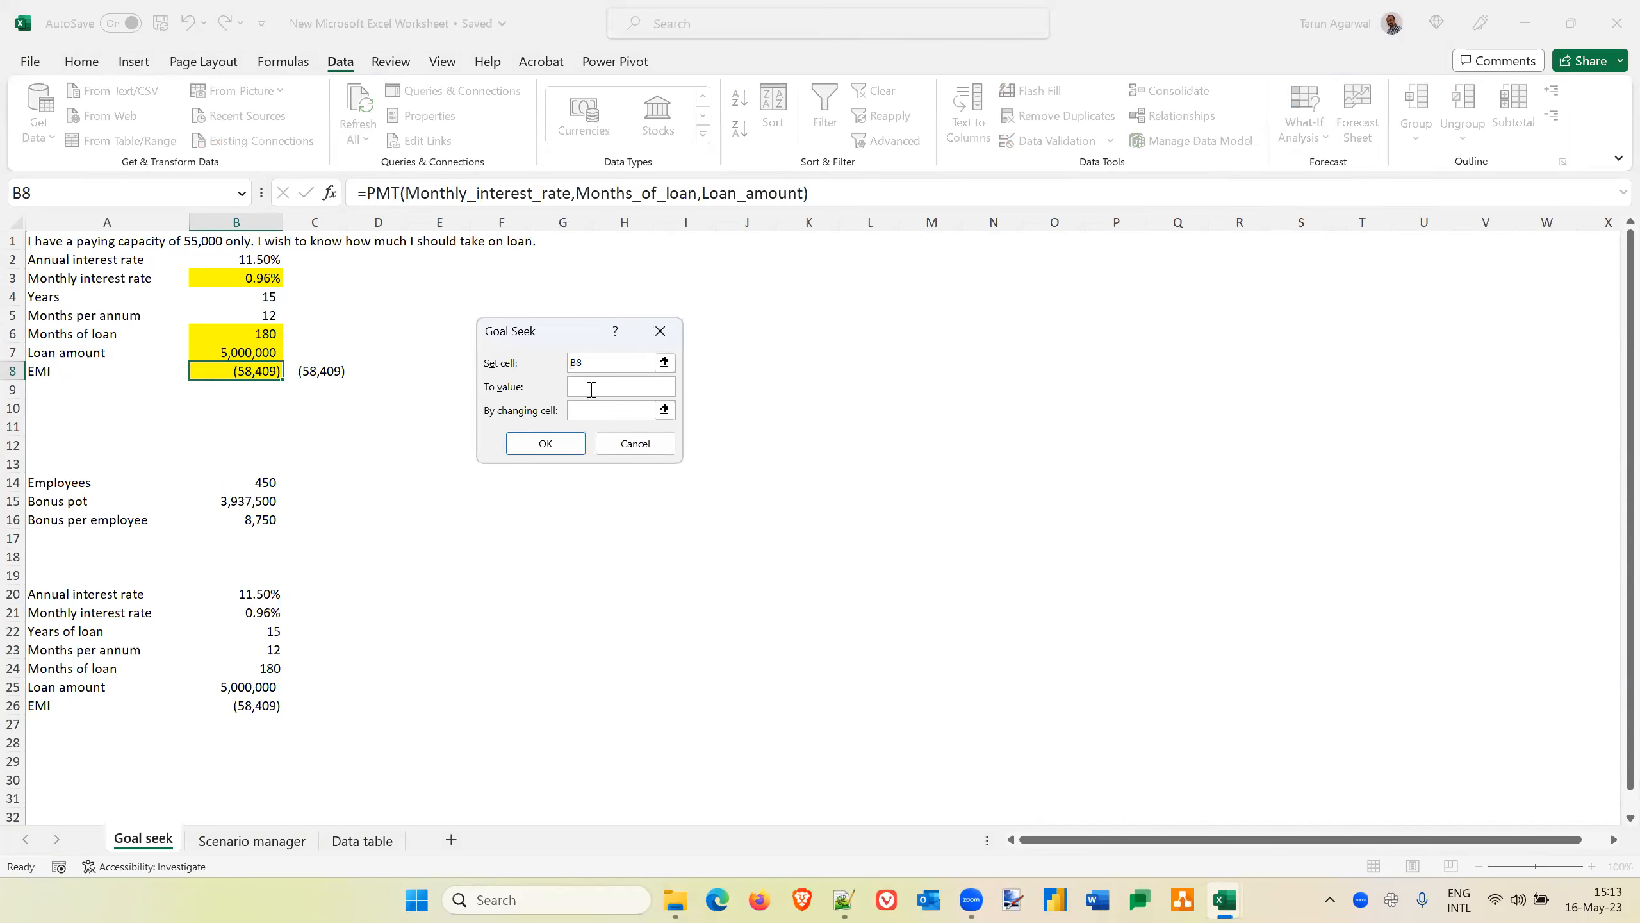
pyautogui.write('-55000')
pyautogui.click(581, 411)
pyautogui.click(240, 353)
pyautogui.click(537, 445)
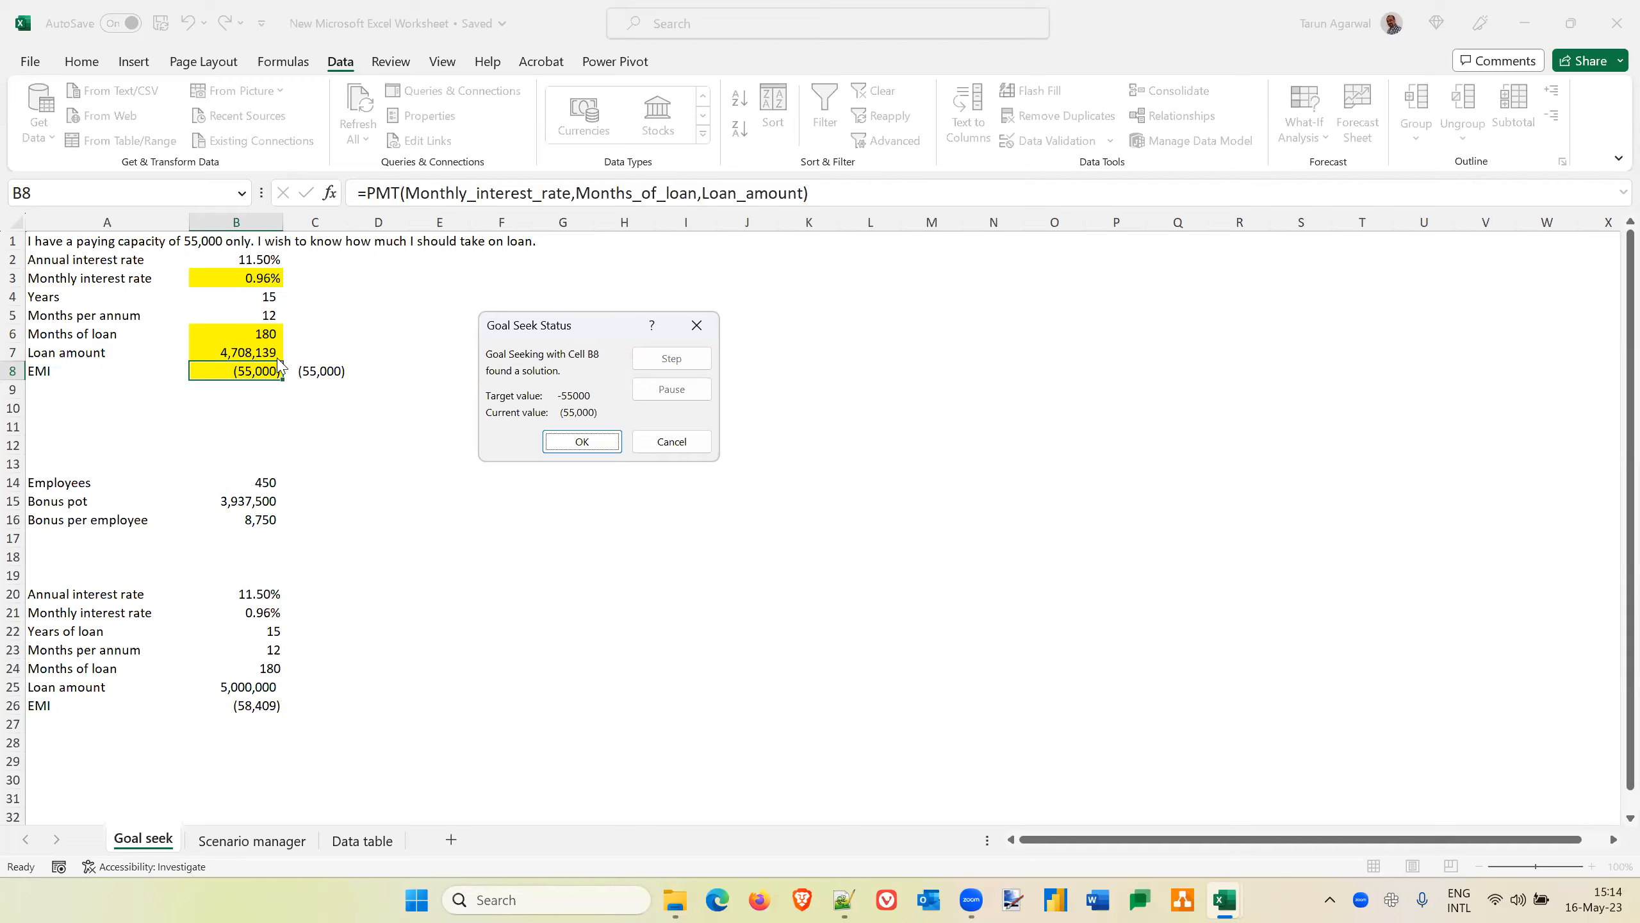
pyautogui.click(864, 793)
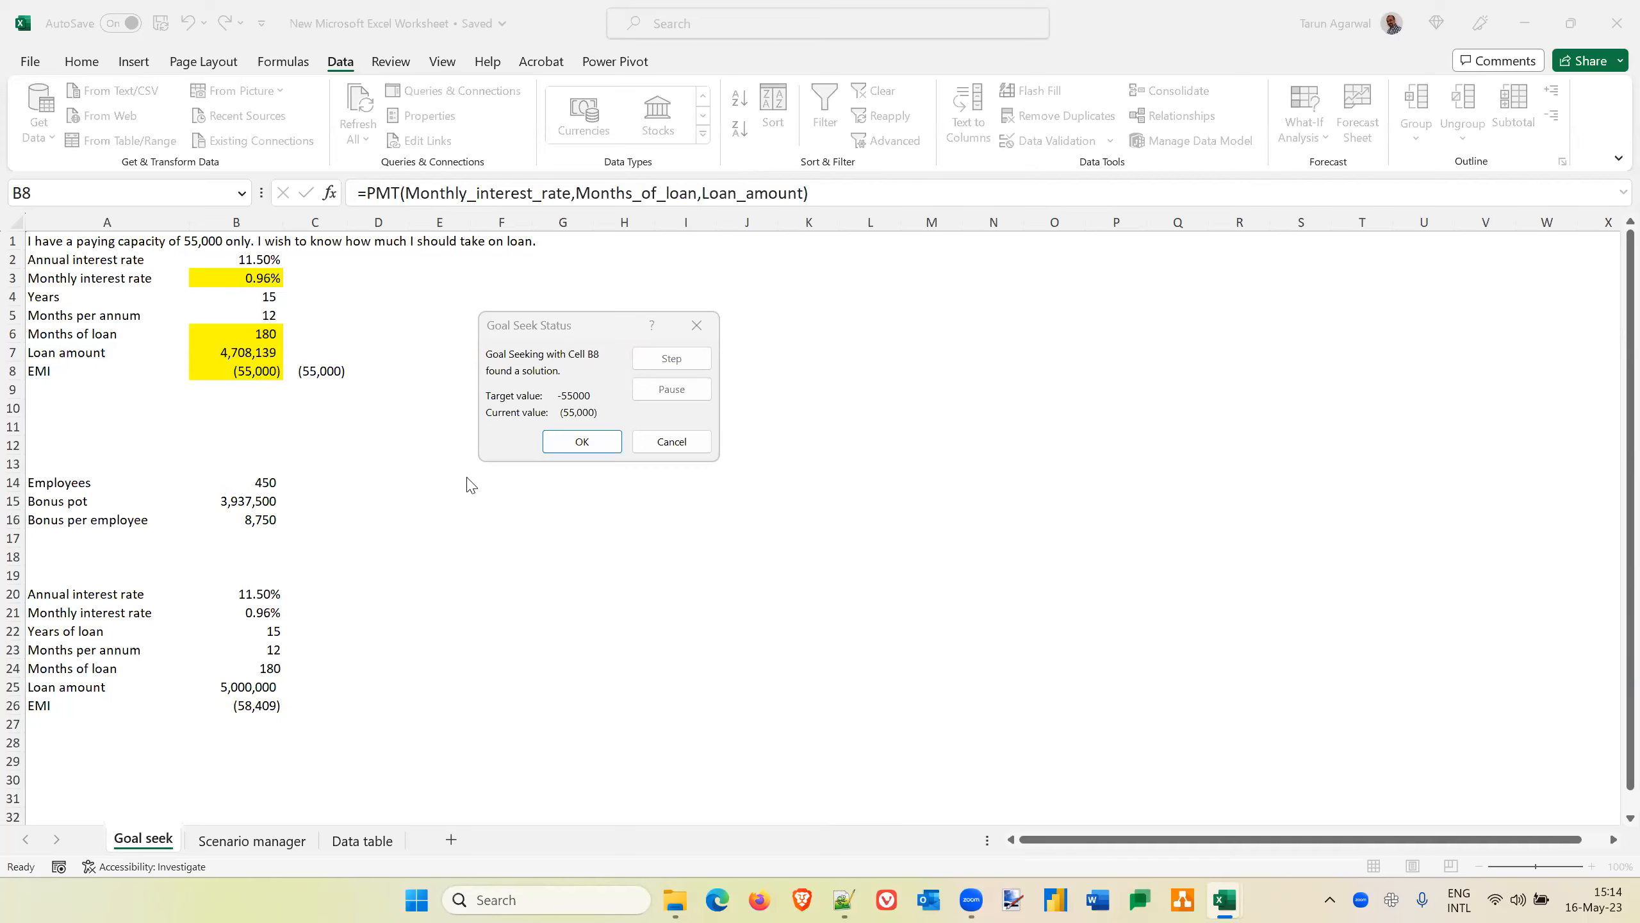
pyautogui.click(582, 442)
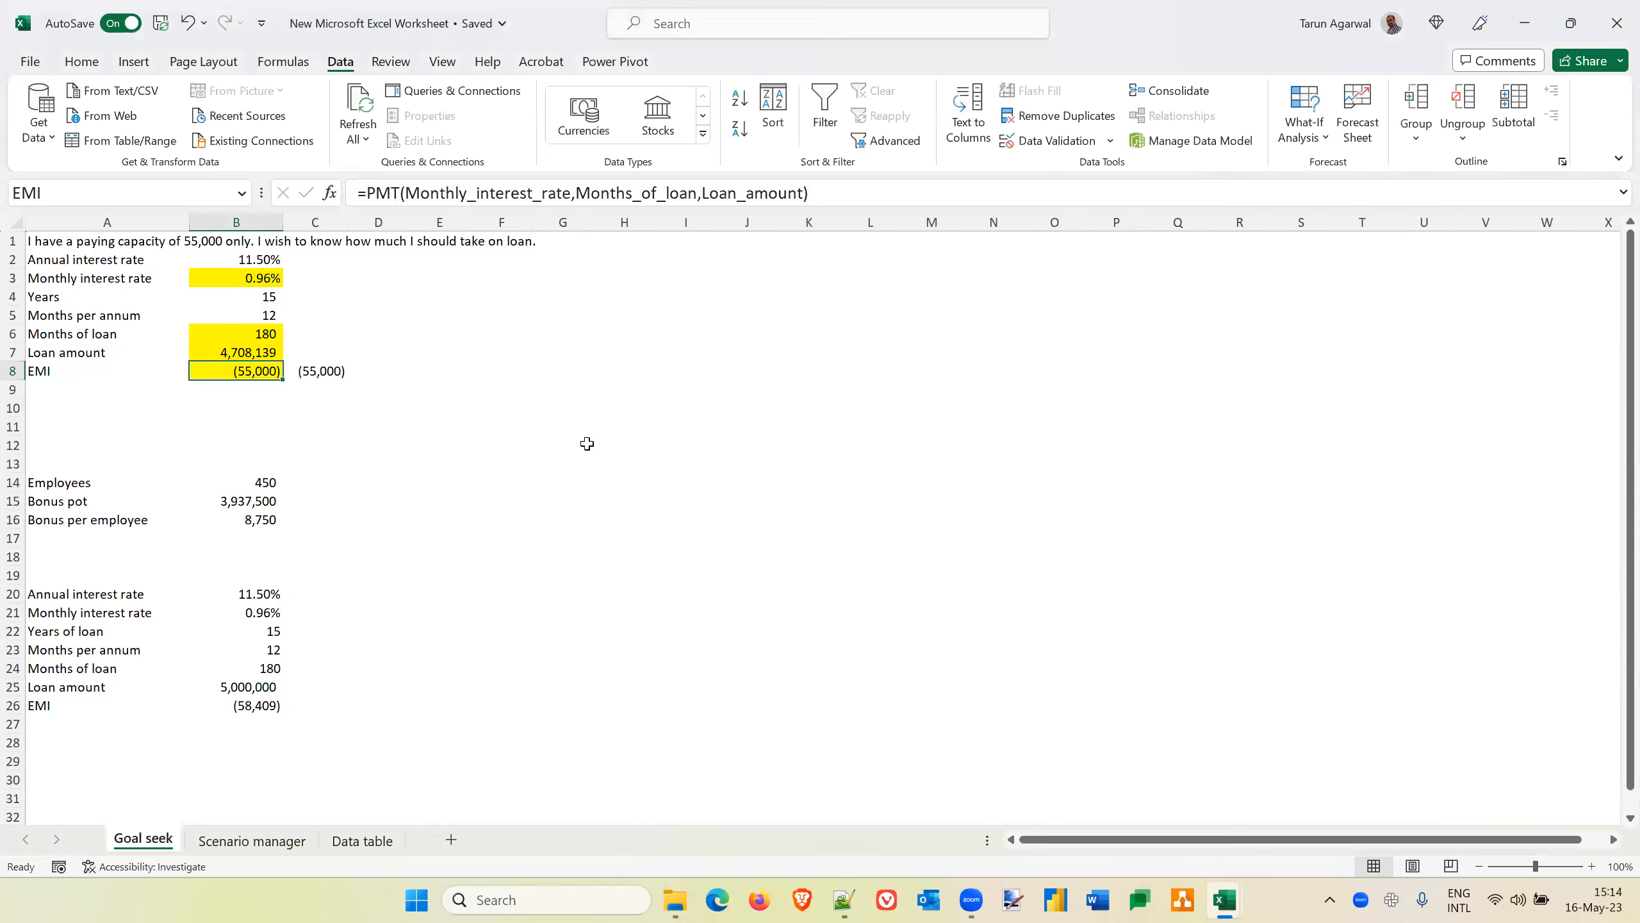
# Reset the loan amount in B7 to 5,000,000
pyautogui.press('Up')
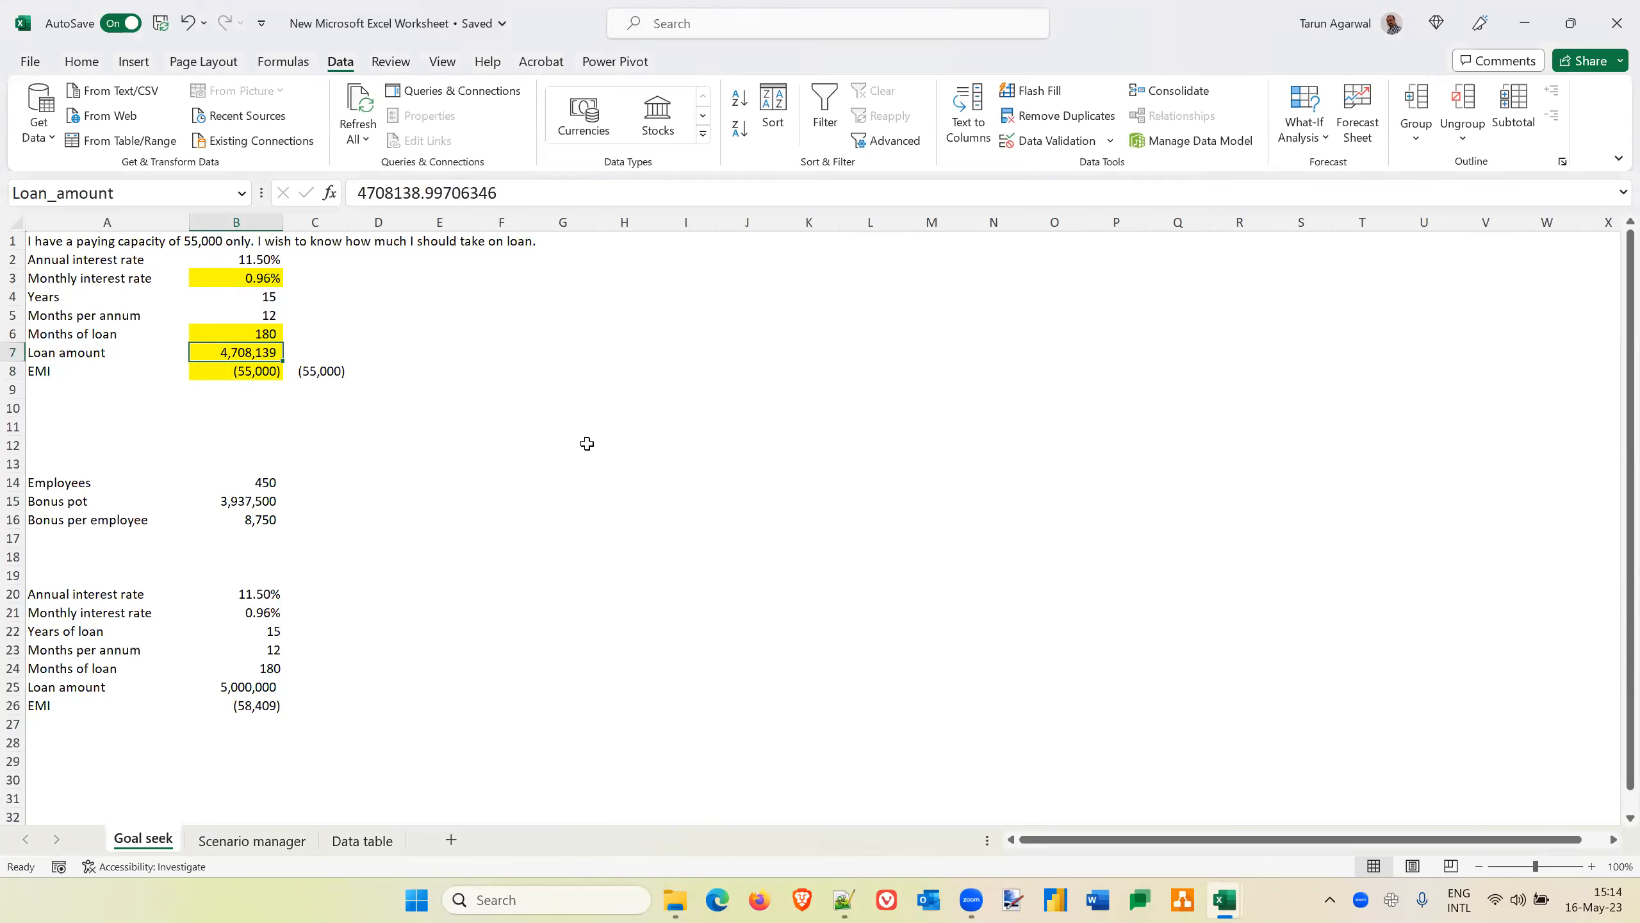
pyautogui.write('5')
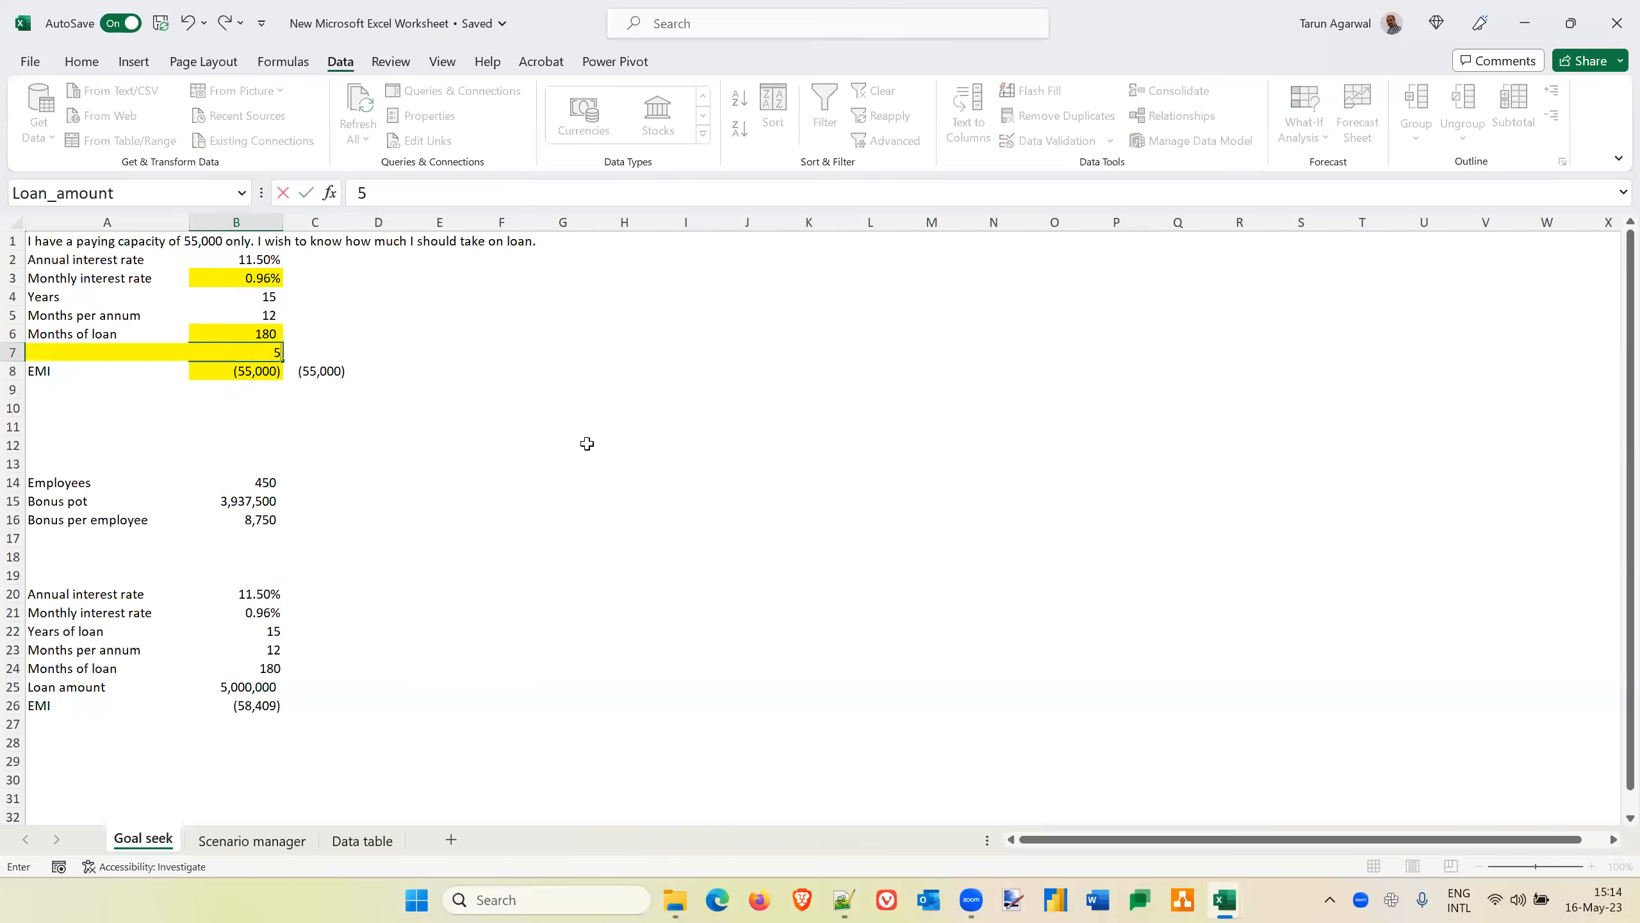
pyautogui.write(',000,000')
pyautogui.press('Return')
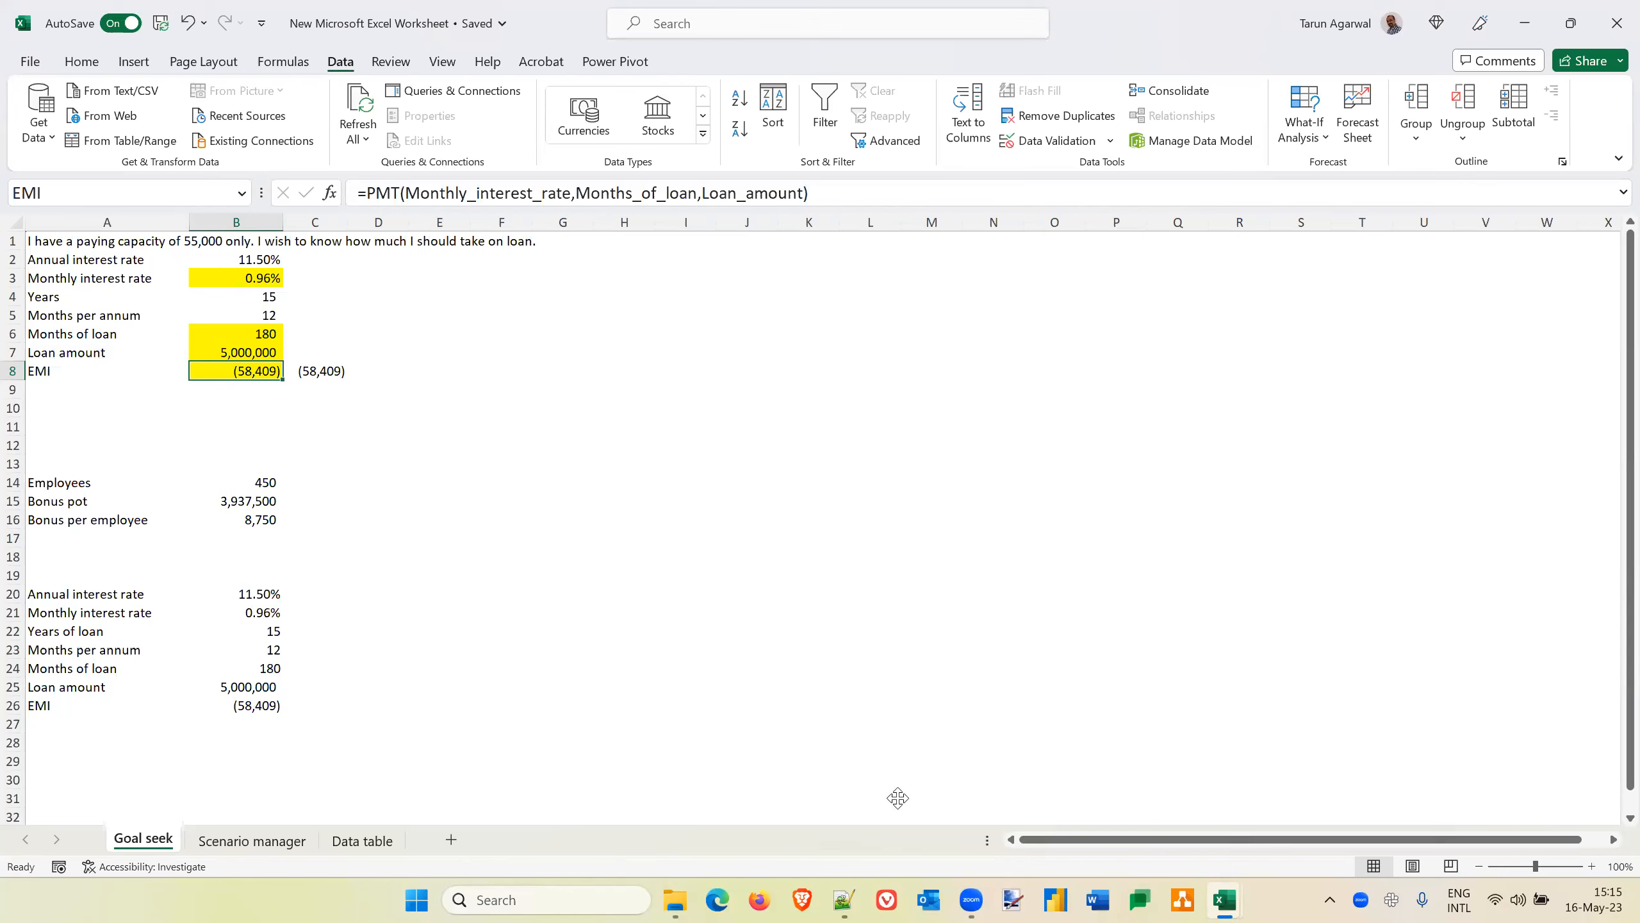
pyautogui.click(987, 747)
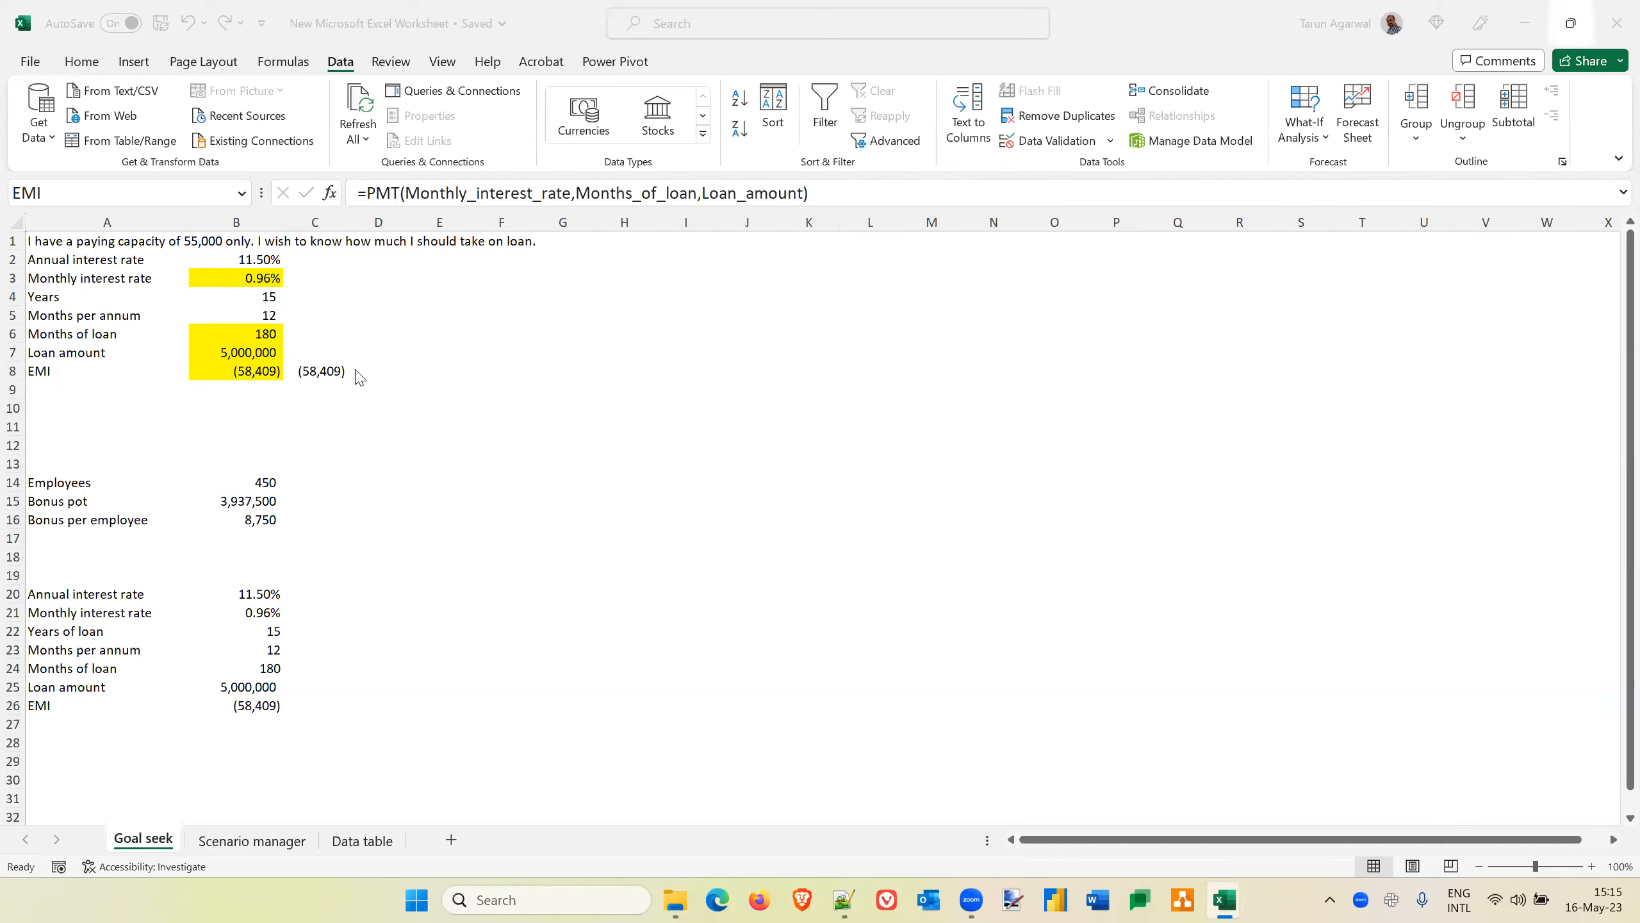
pyautogui.click(258, 376)
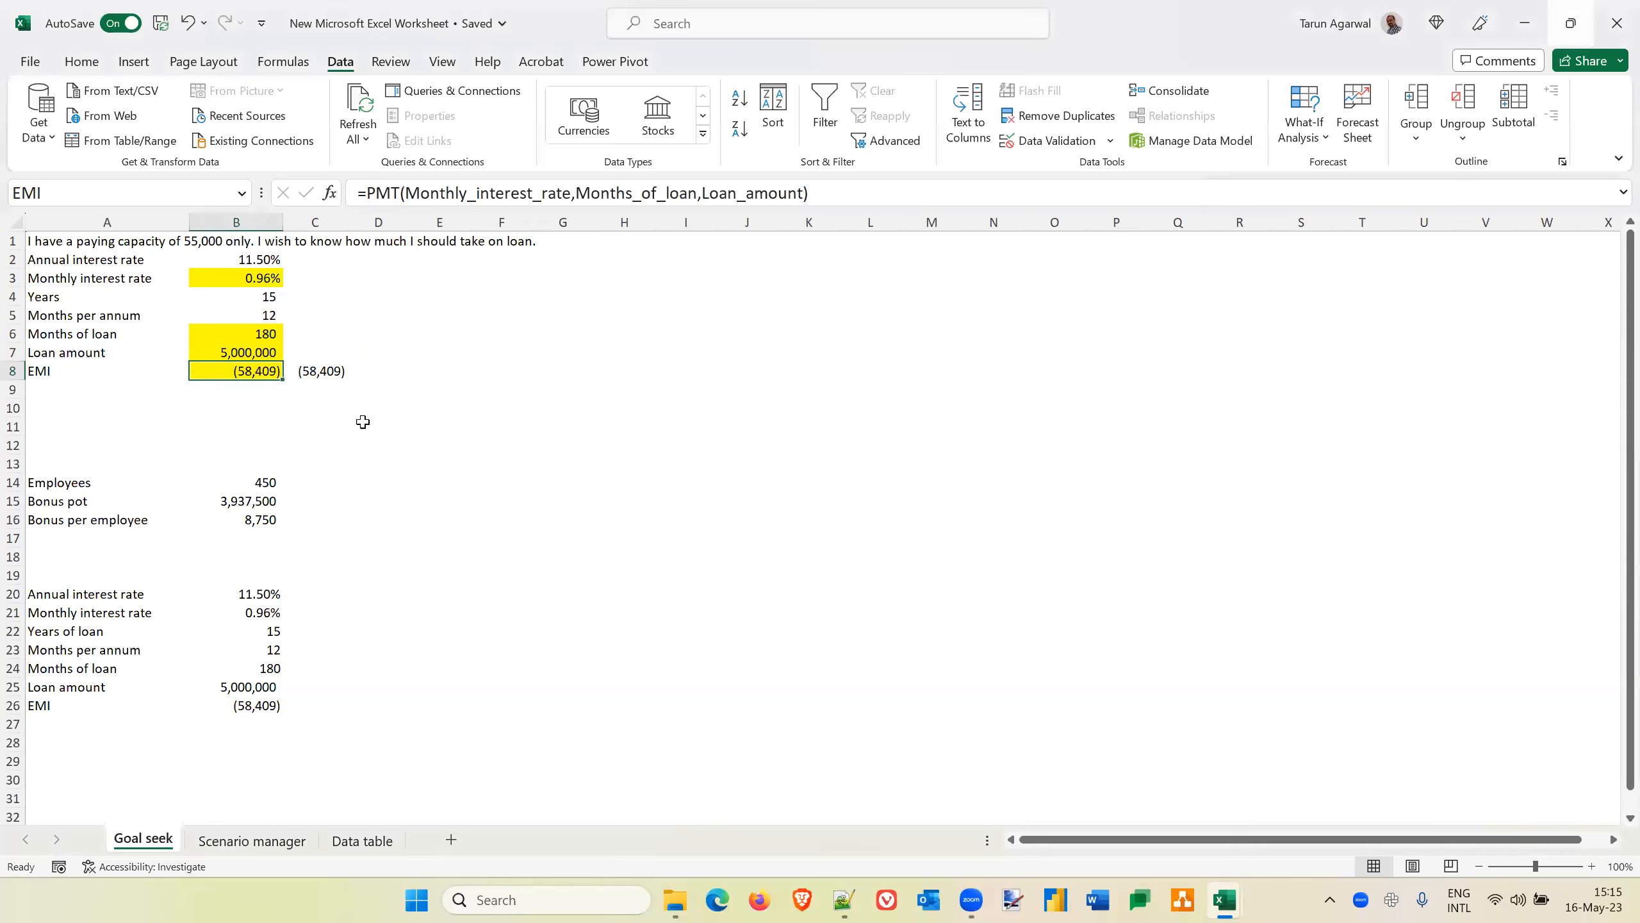
pyautogui.click(258, 393)
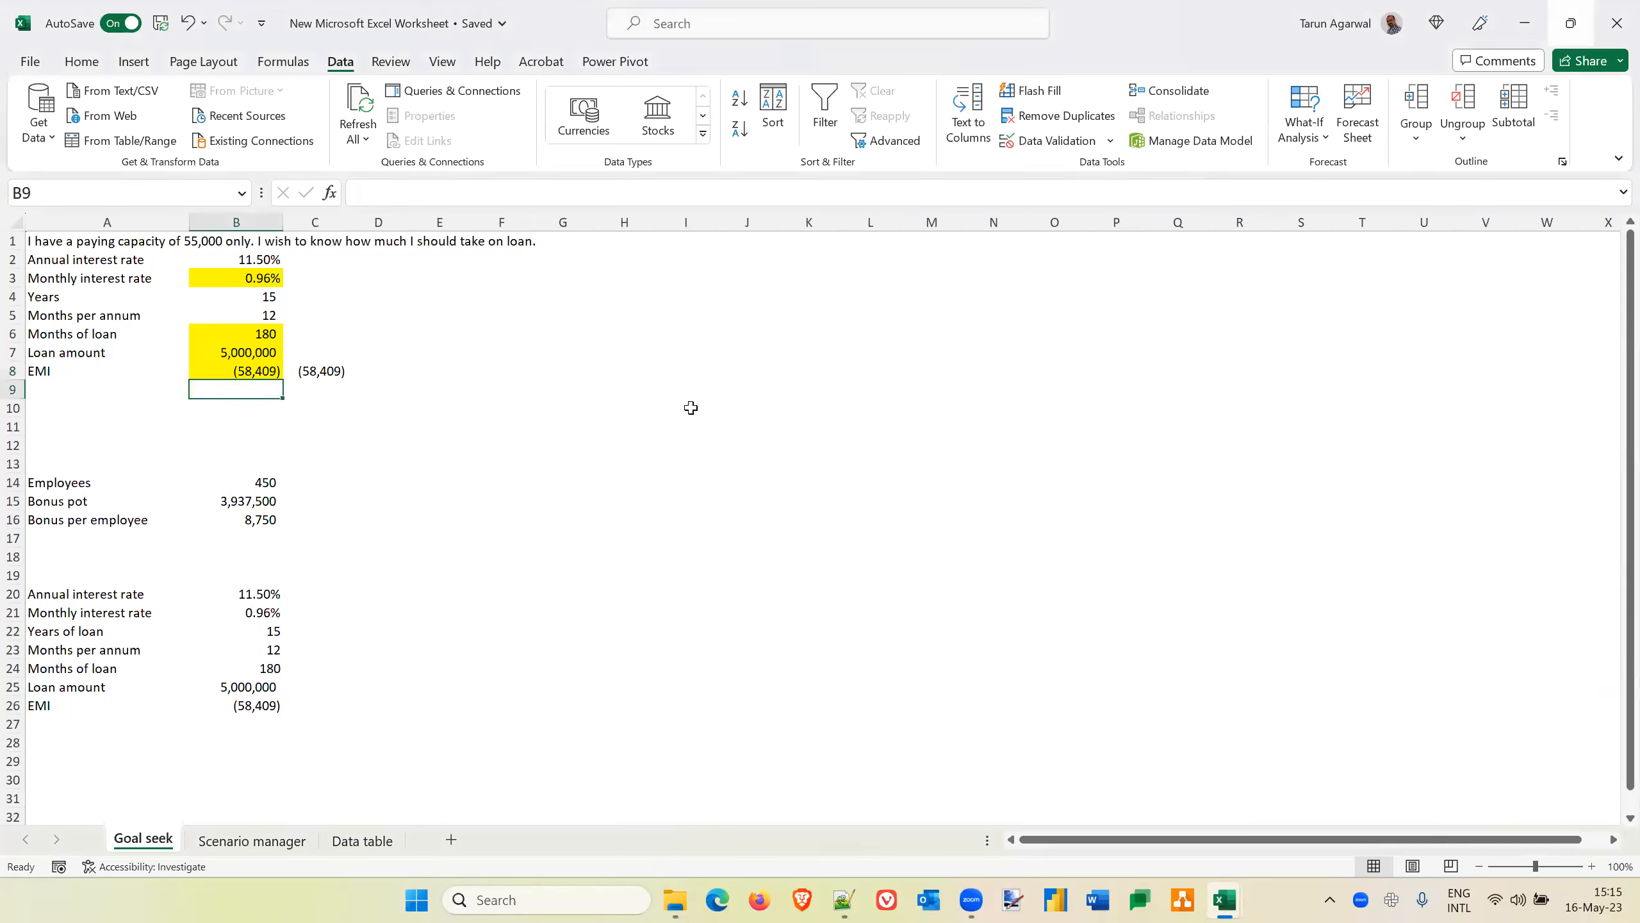
pyautogui.press('Up')
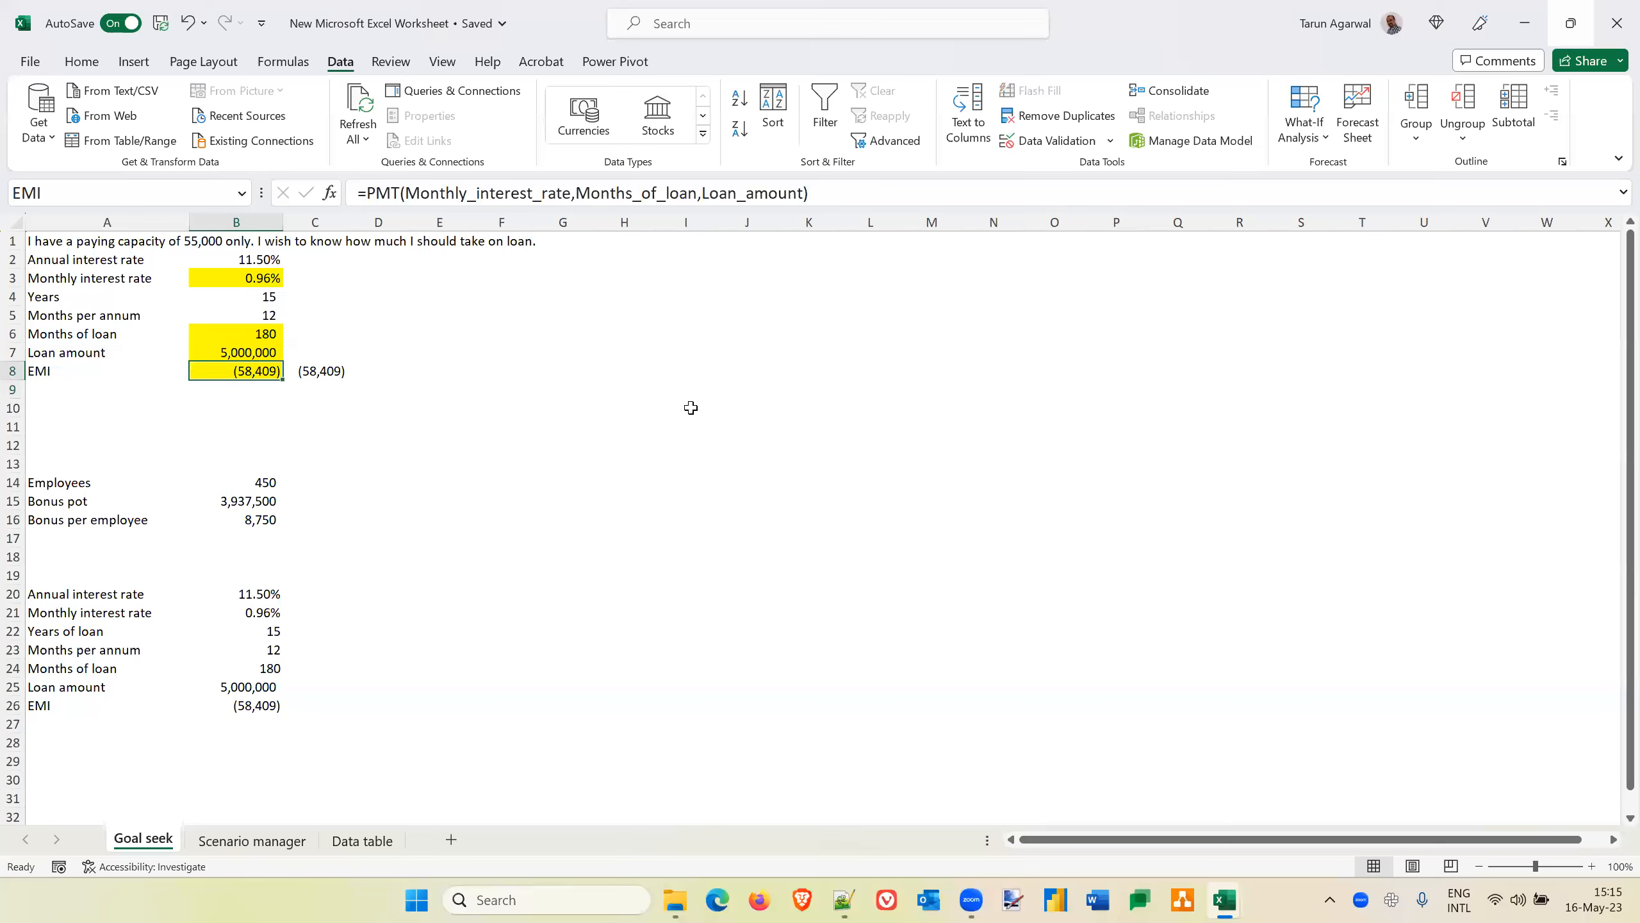
pyautogui.press('Down')
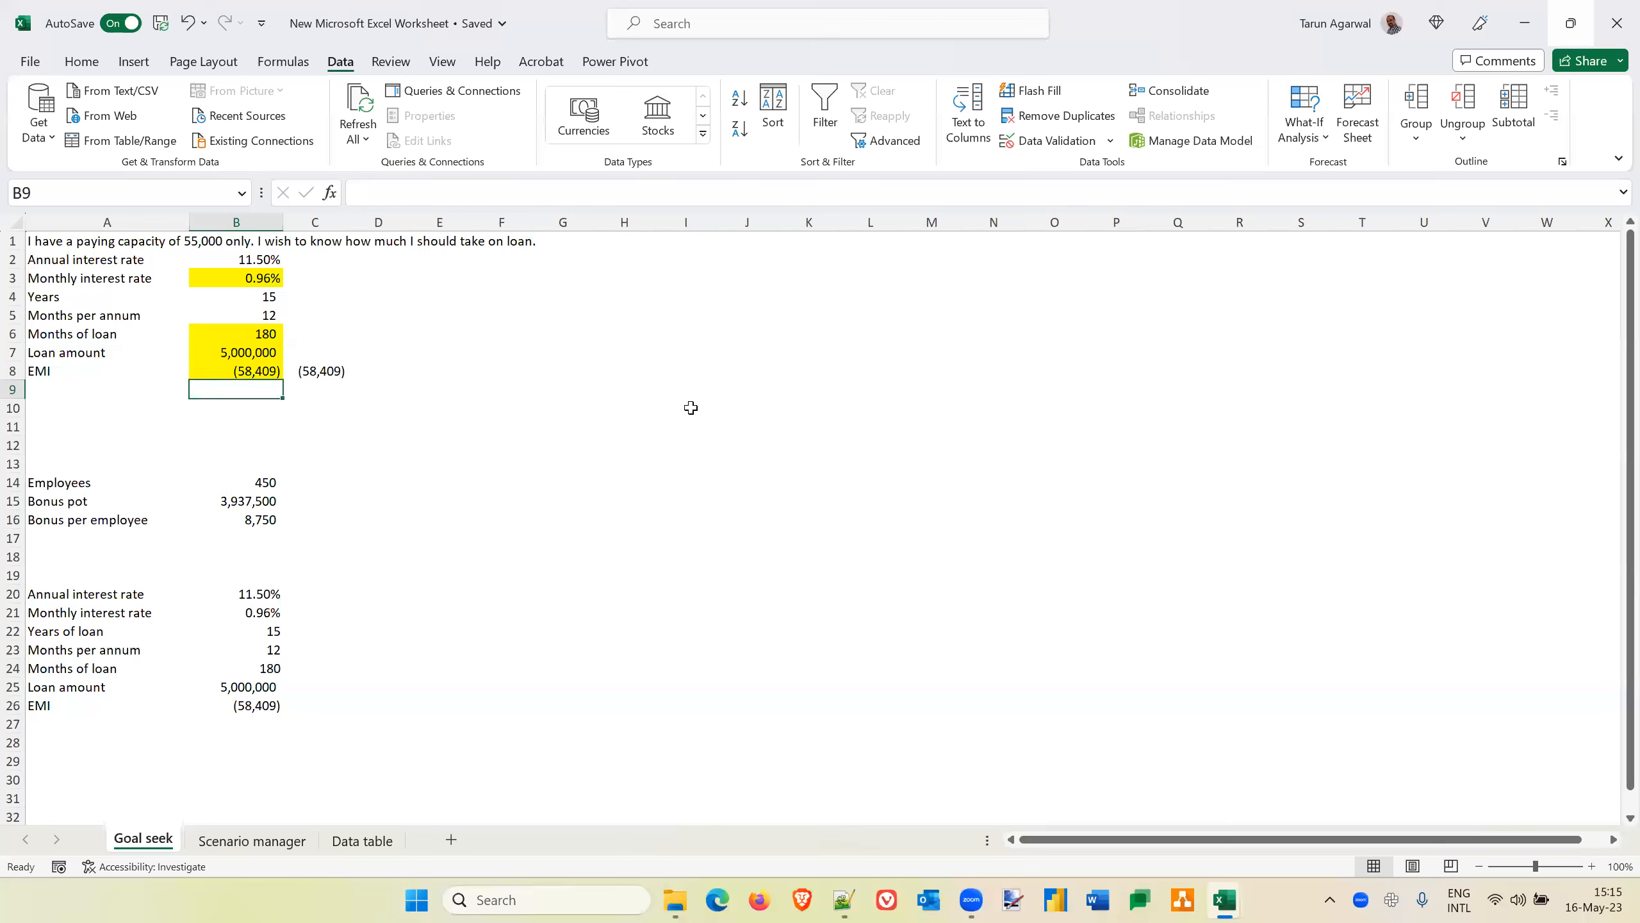
pyautogui.write('=')
pyautogui.press('Escape')
# Try Goal Seek on the EMI cell B8 with a target of 55000 by changing the months of loan in B6
pyautogui.press('Up')
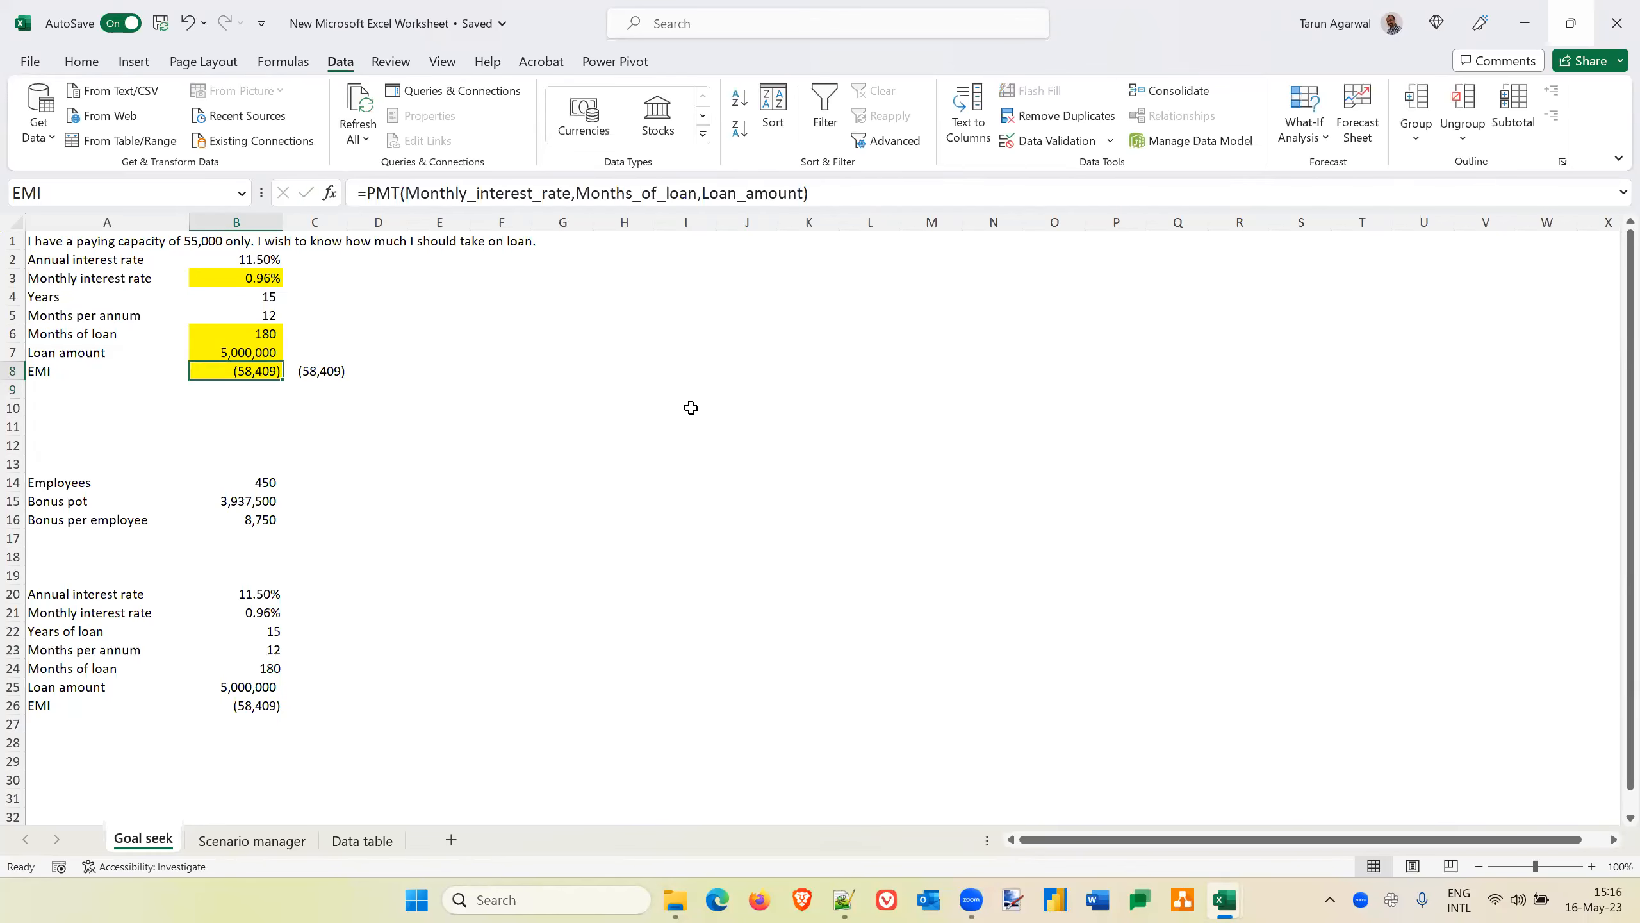
pyautogui.click(1302, 137)
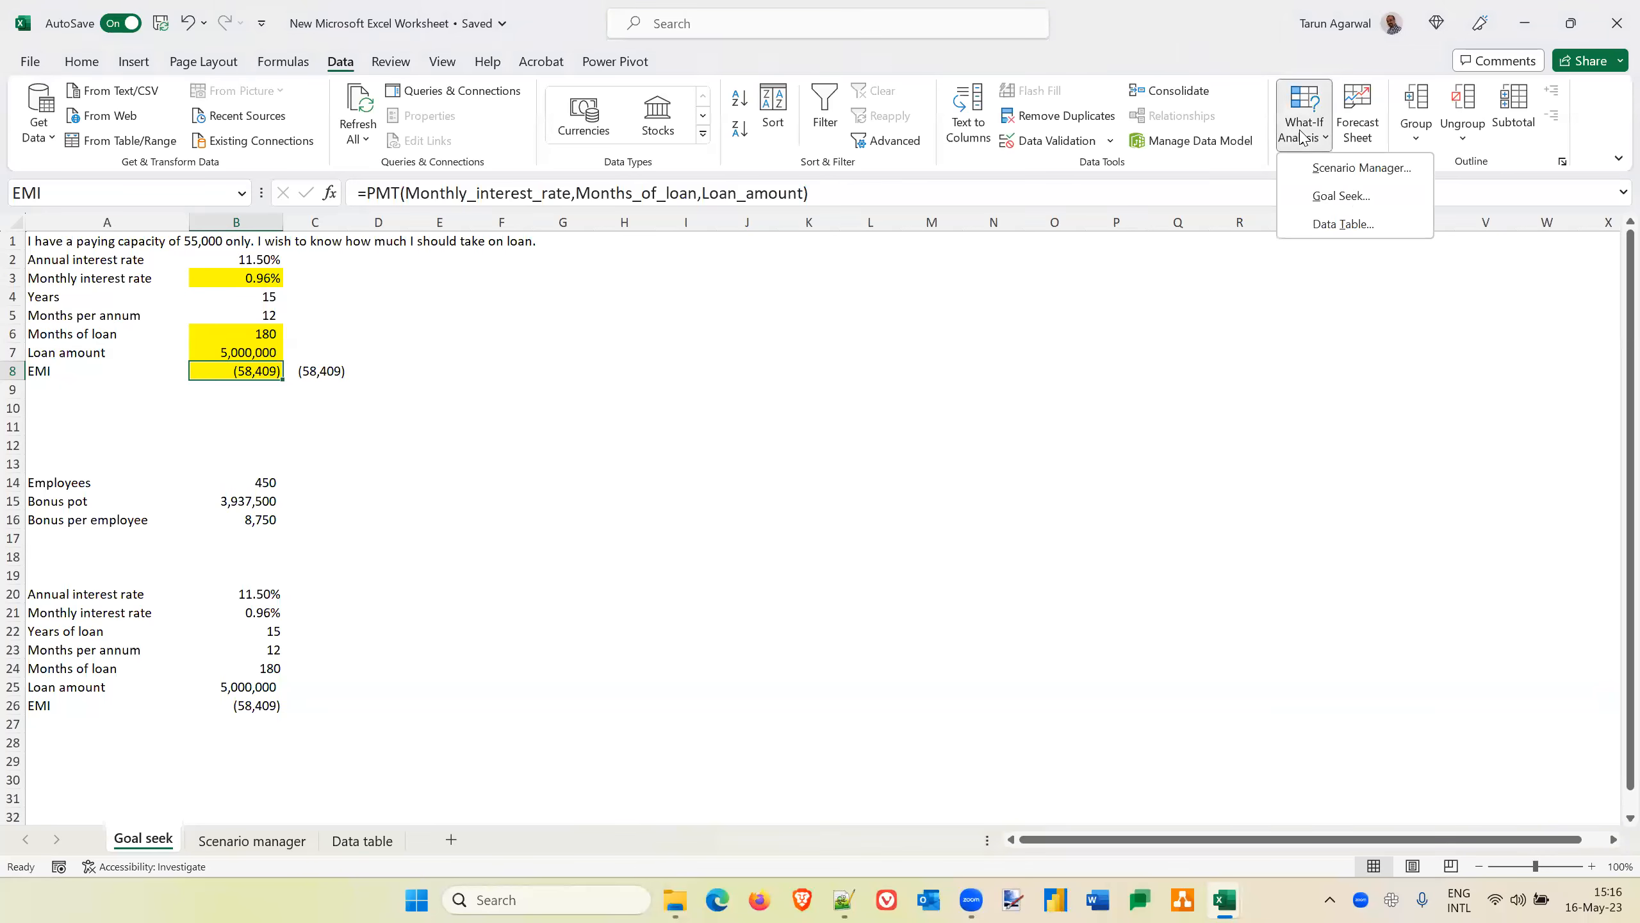
pyautogui.click(1355, 197)
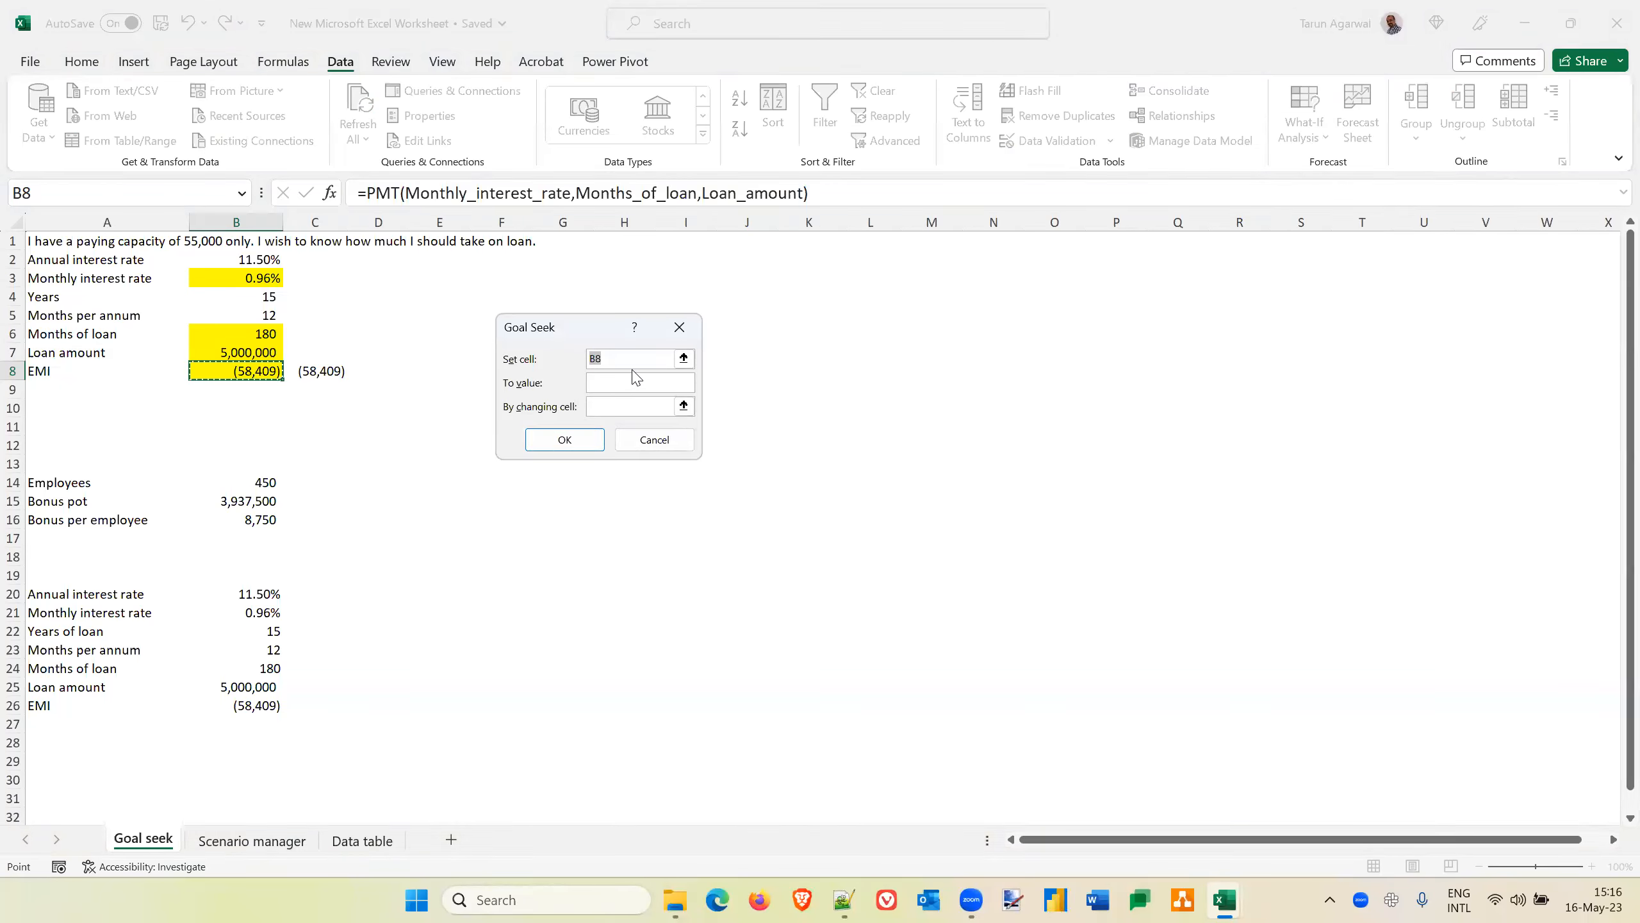
pyautogui.click(600, 380)
pyautogui.write('55000')
pyautogui.click(605, 404)
pyautogui.click(240, 334)
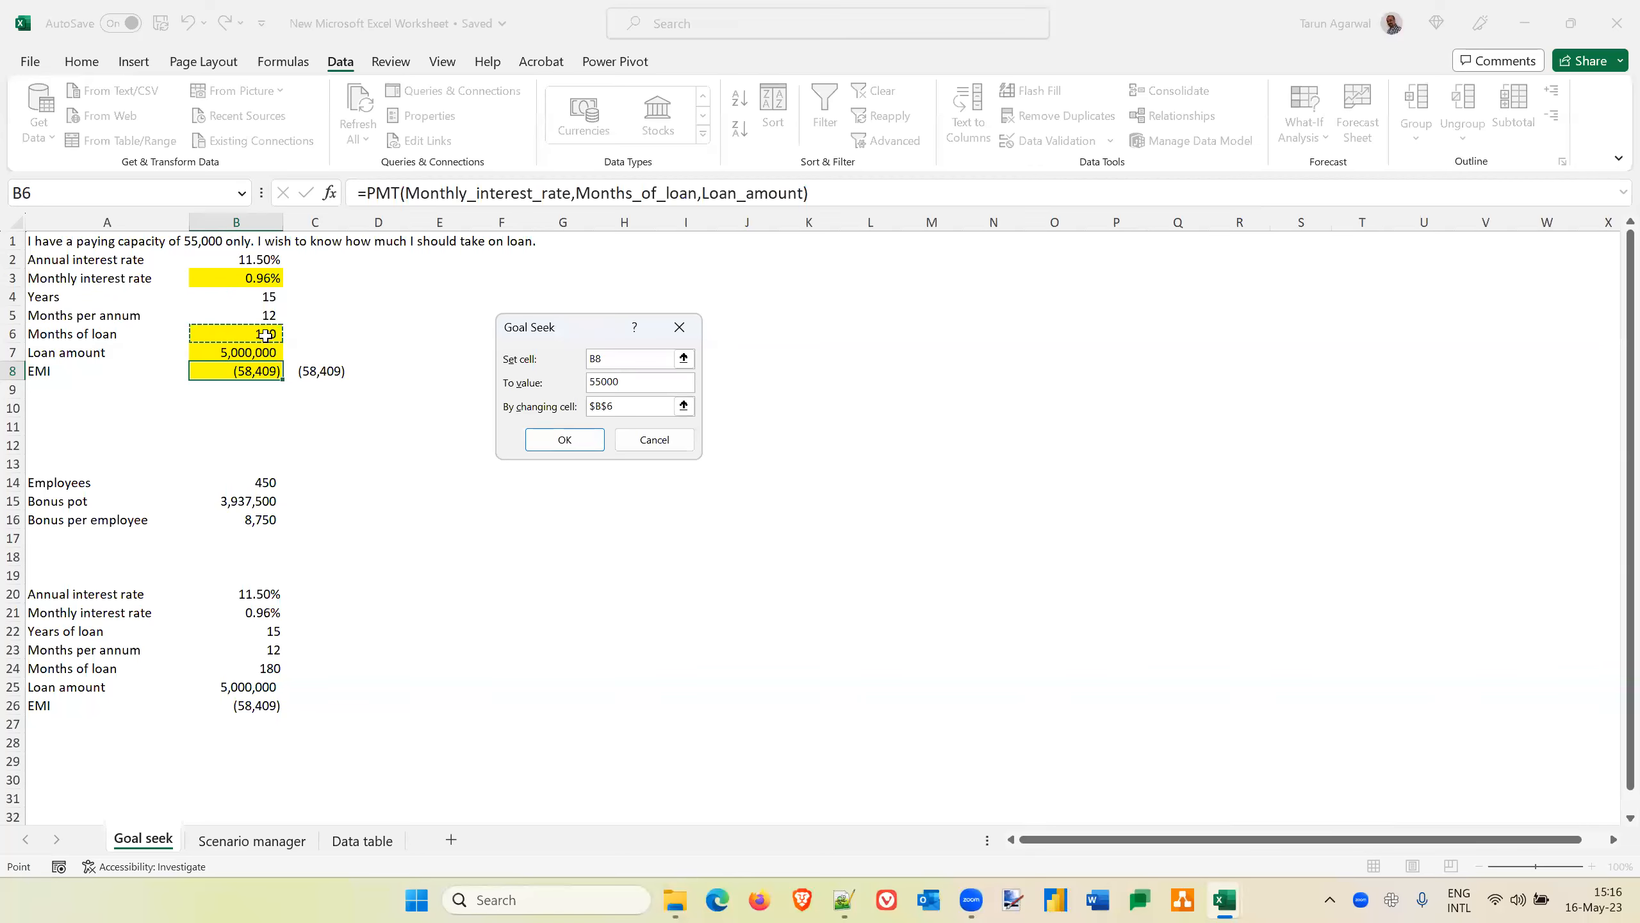
pyautogui.click(564, 441)
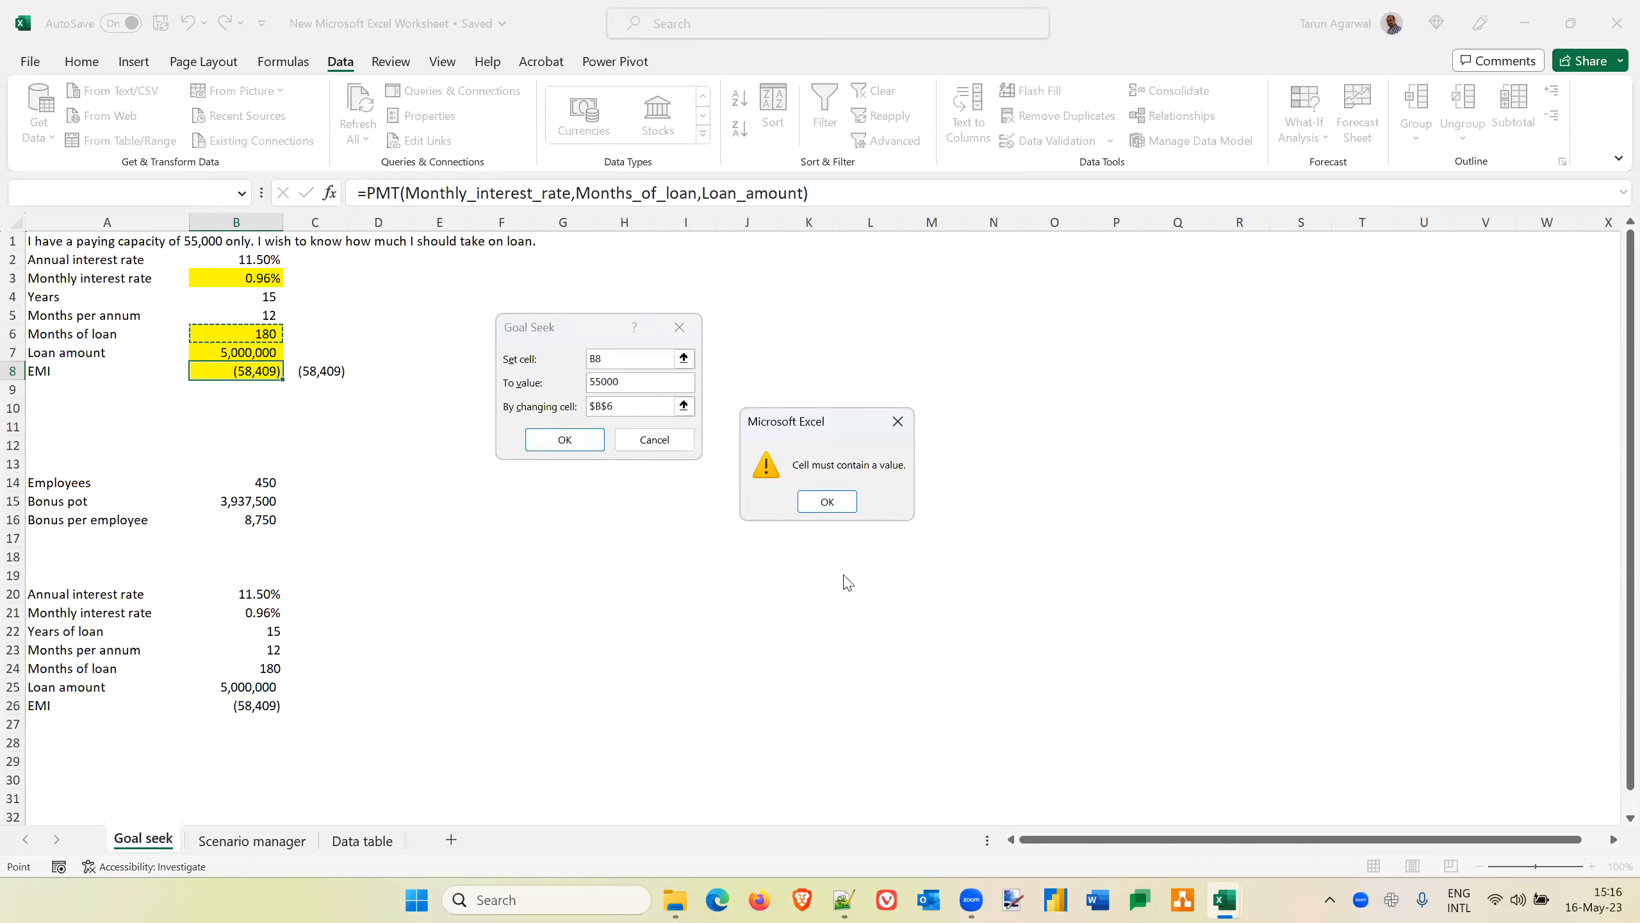
pyautogui.click(827, 502)
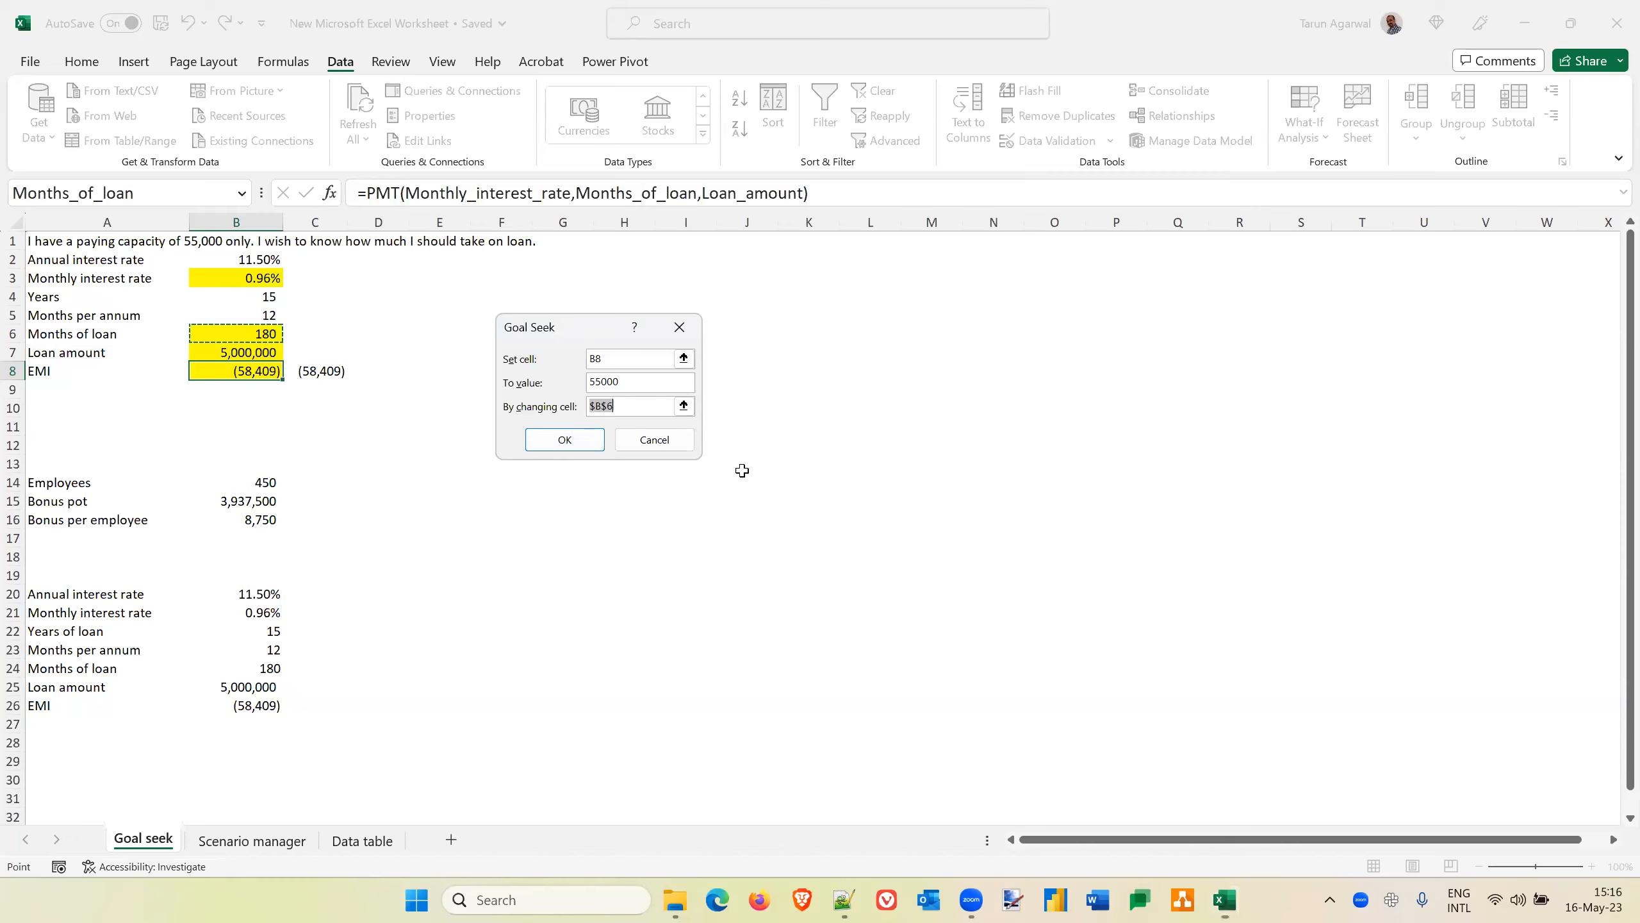
pyautogui.click(664, 440)
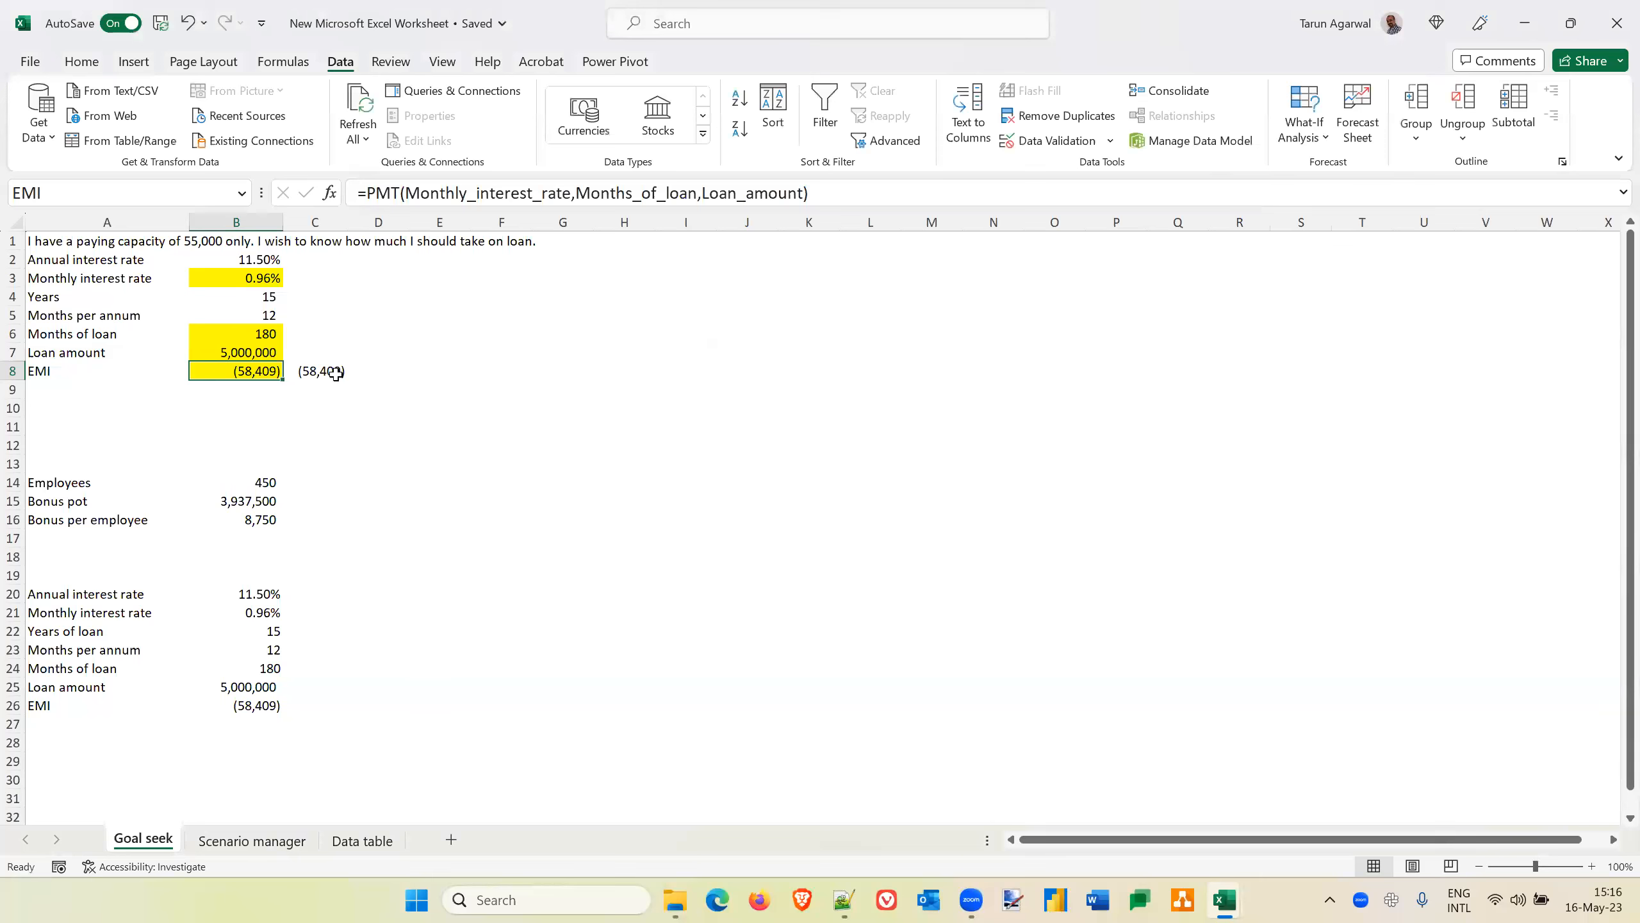
# Replace the months of loan formula in B6 with the fixed value 180
pyautogui.click(245, 332)
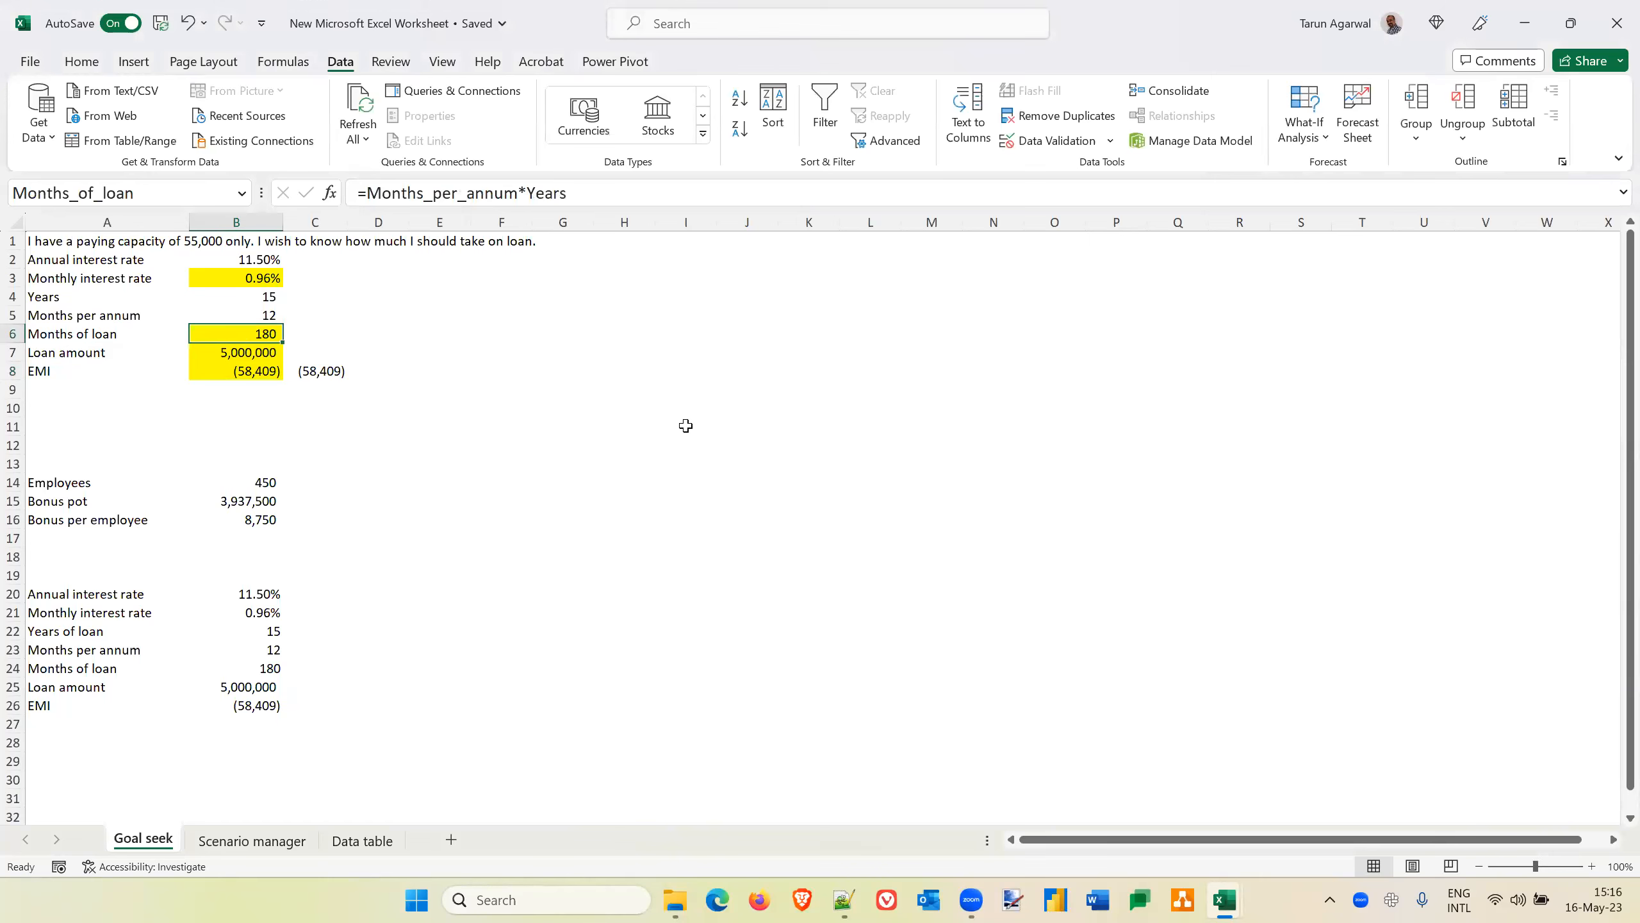
pyautogui.write('180')
pyautogui.press('Return')
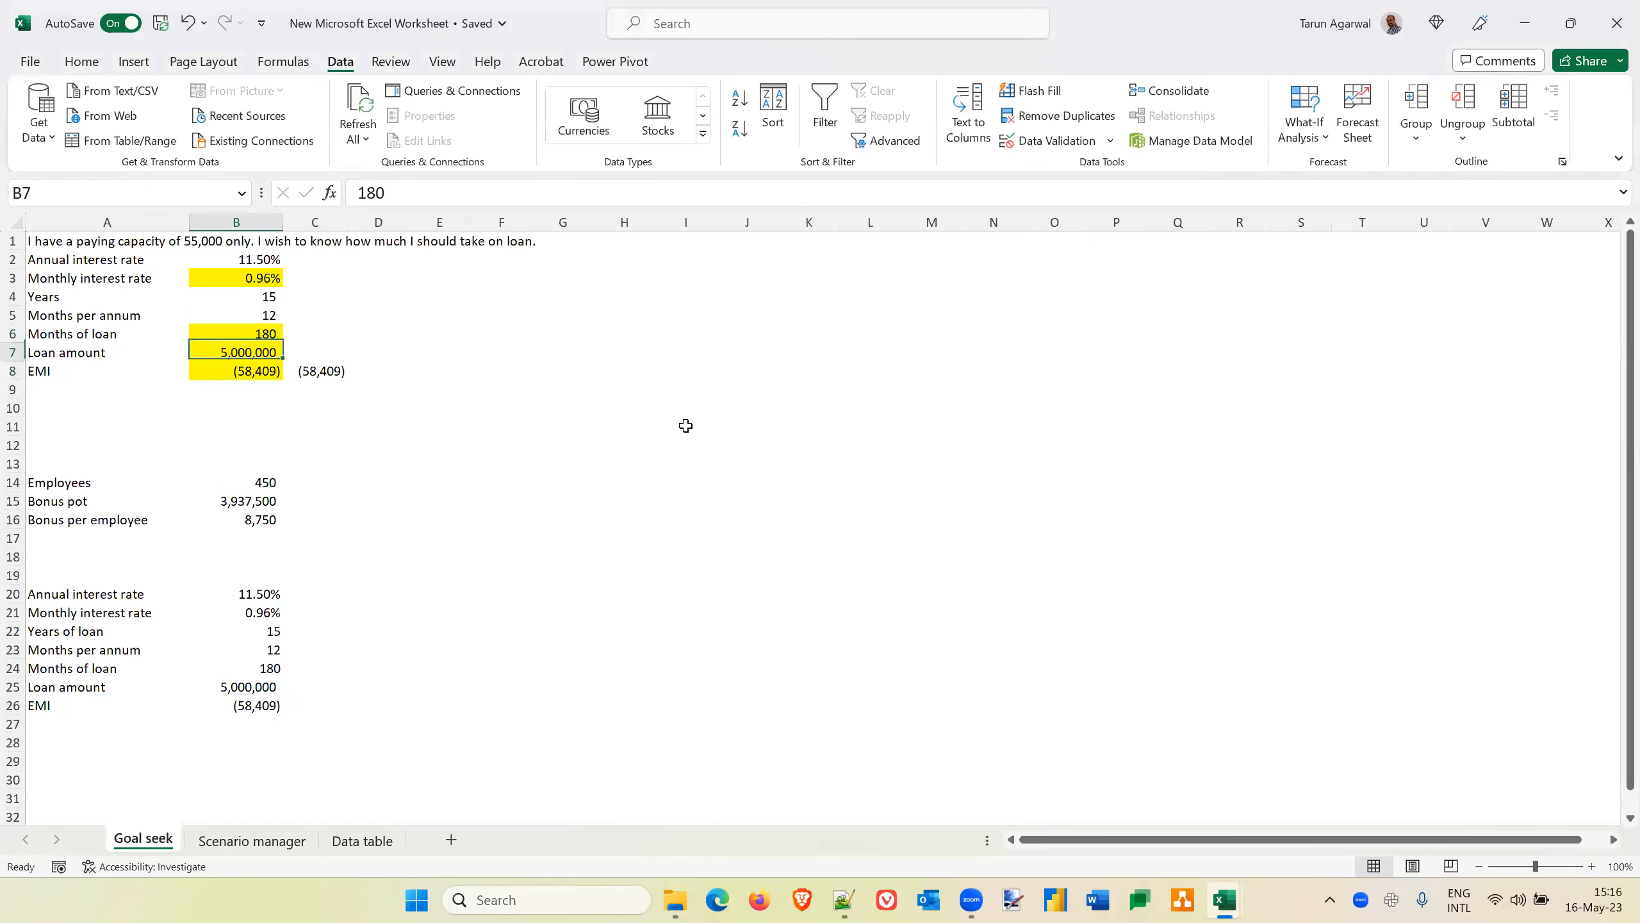
pyautogui.press('Down')
pyautogui.press('Down')
pyautogui.press('Up')
pyautogui.press('Up')
pyautogui.press('Up')
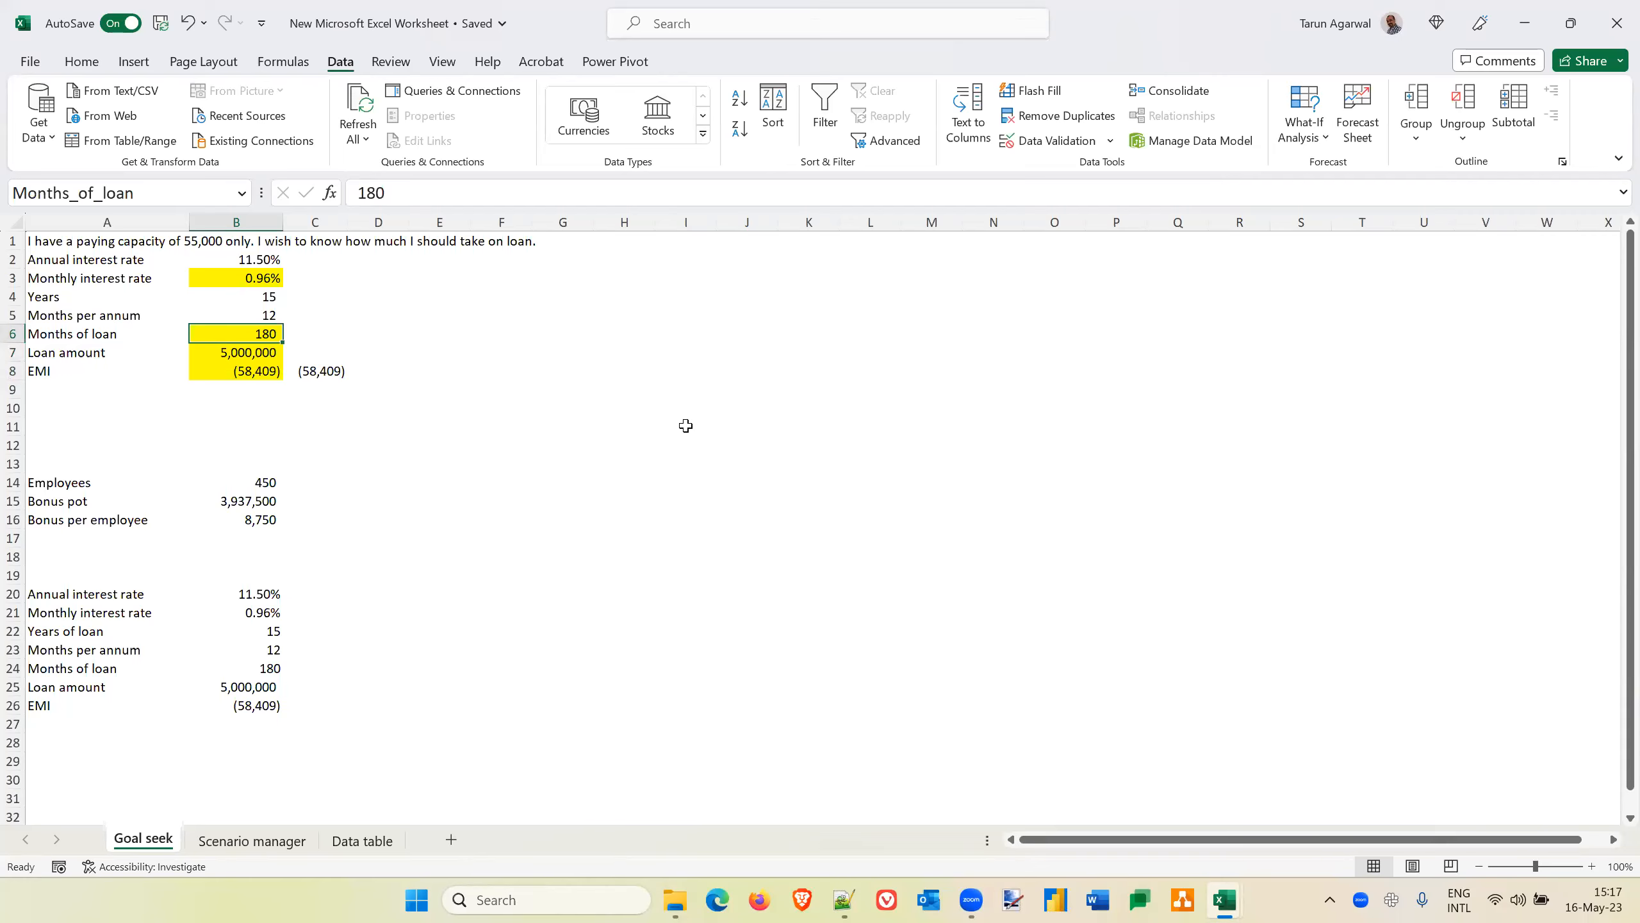
# Try Goal Seek on the EMI cell B8 with a target of 55000 by changing the fixed months of loan in B6
pyautogui.press('Down')
pyautogui.press('Down')
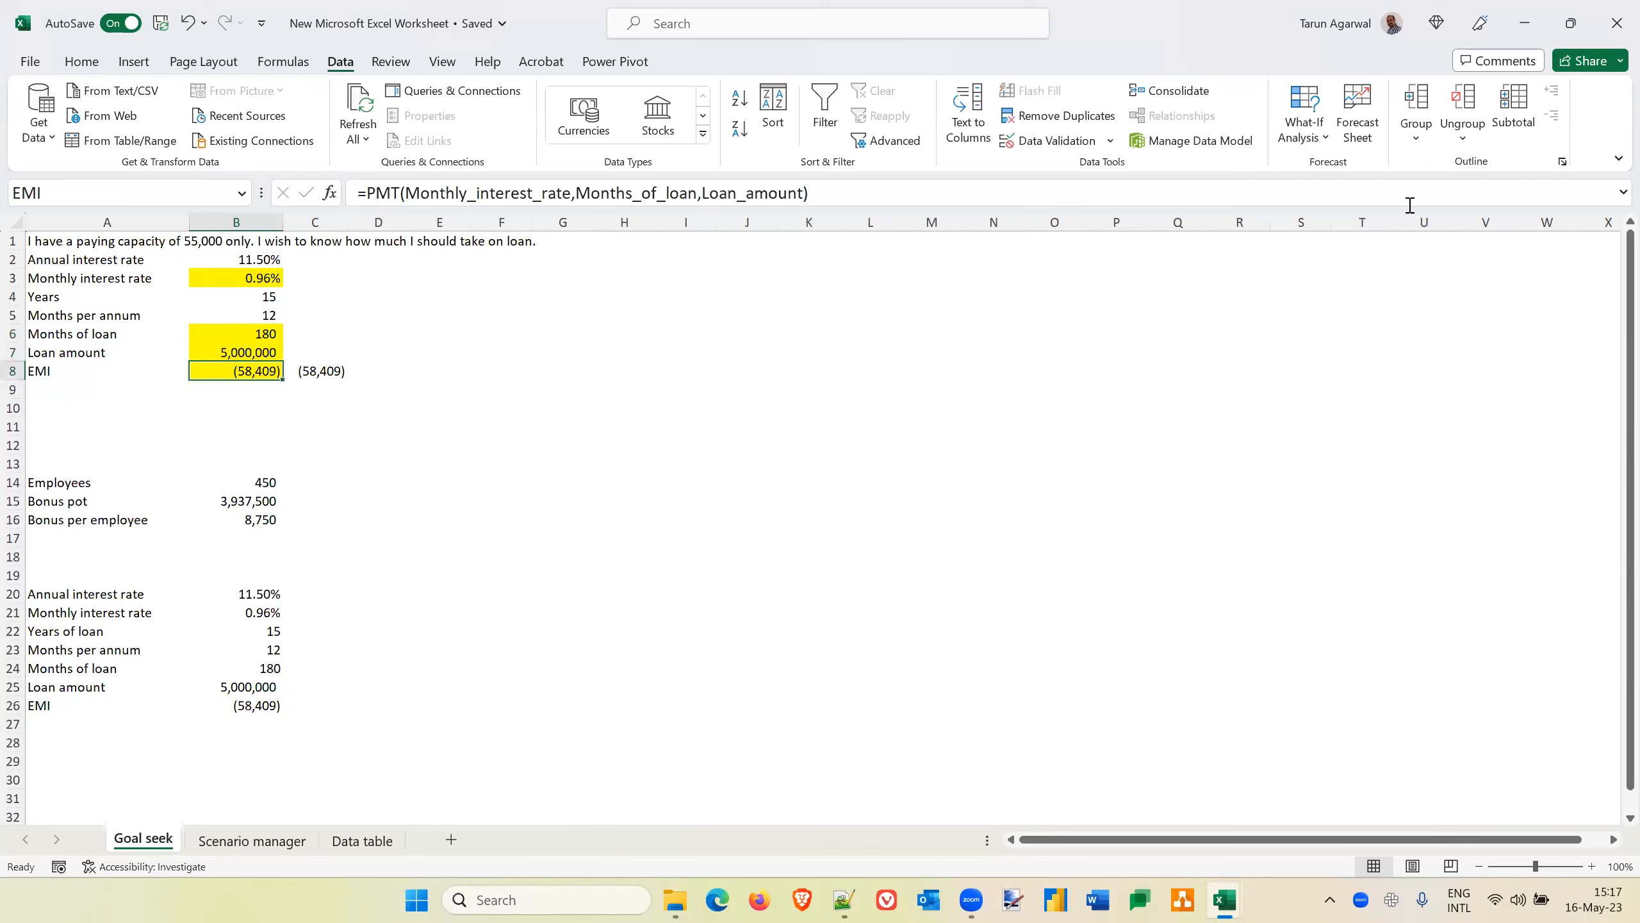
pyautogui.click(1317, 139)
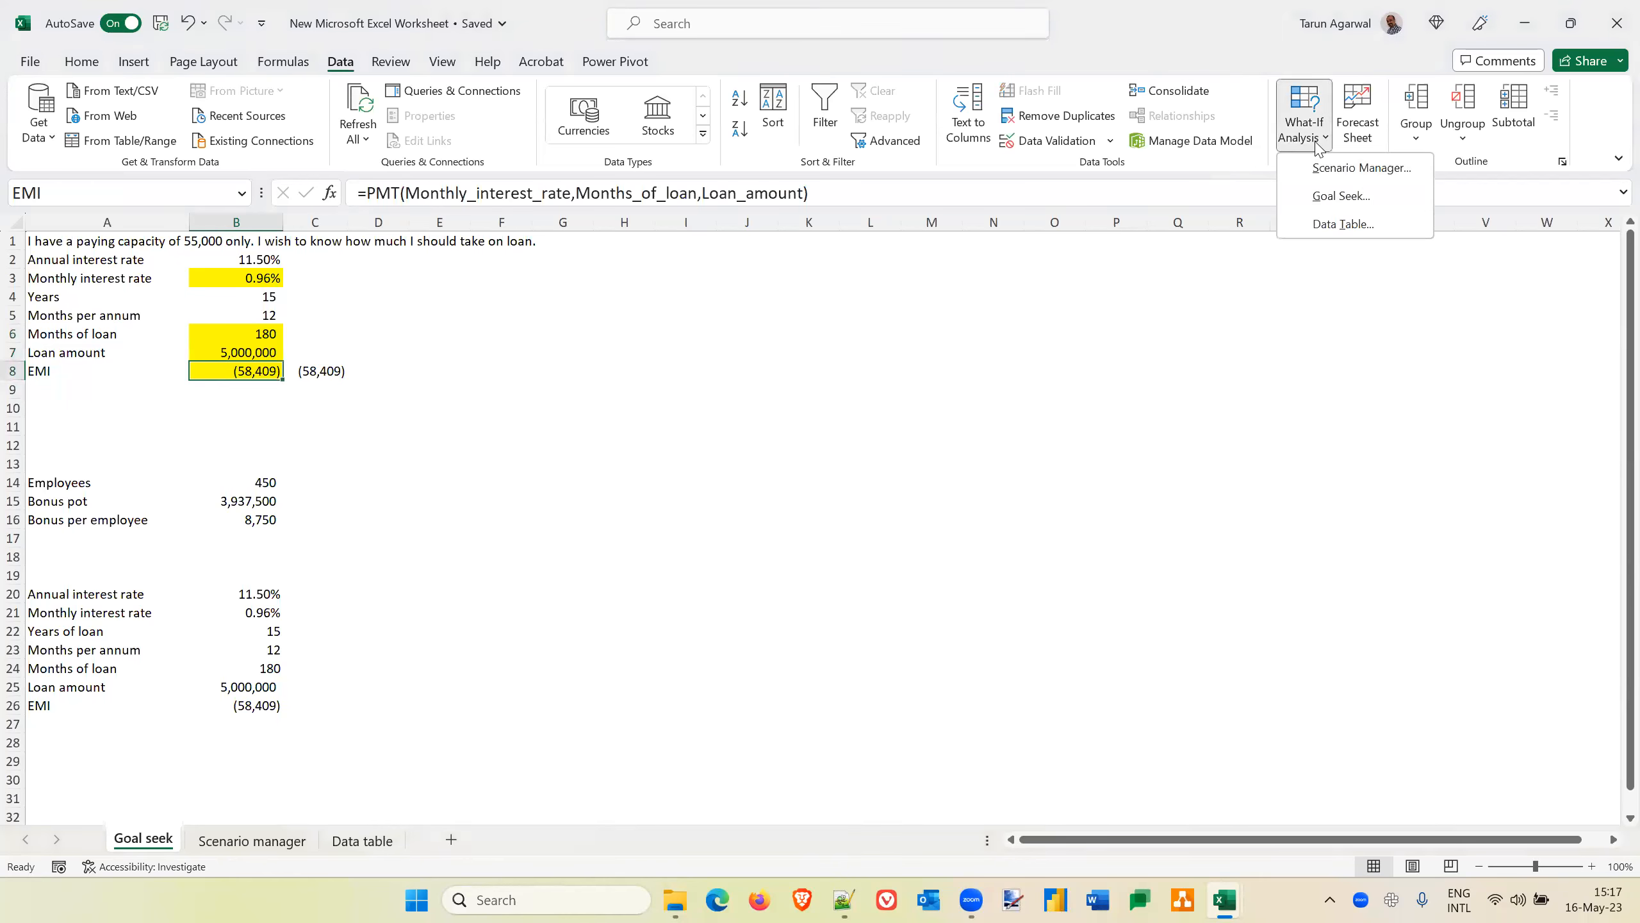
pyautogui.click(1343, 195)
pyautogui.click(608, 381)
pyautogui.write('55000')
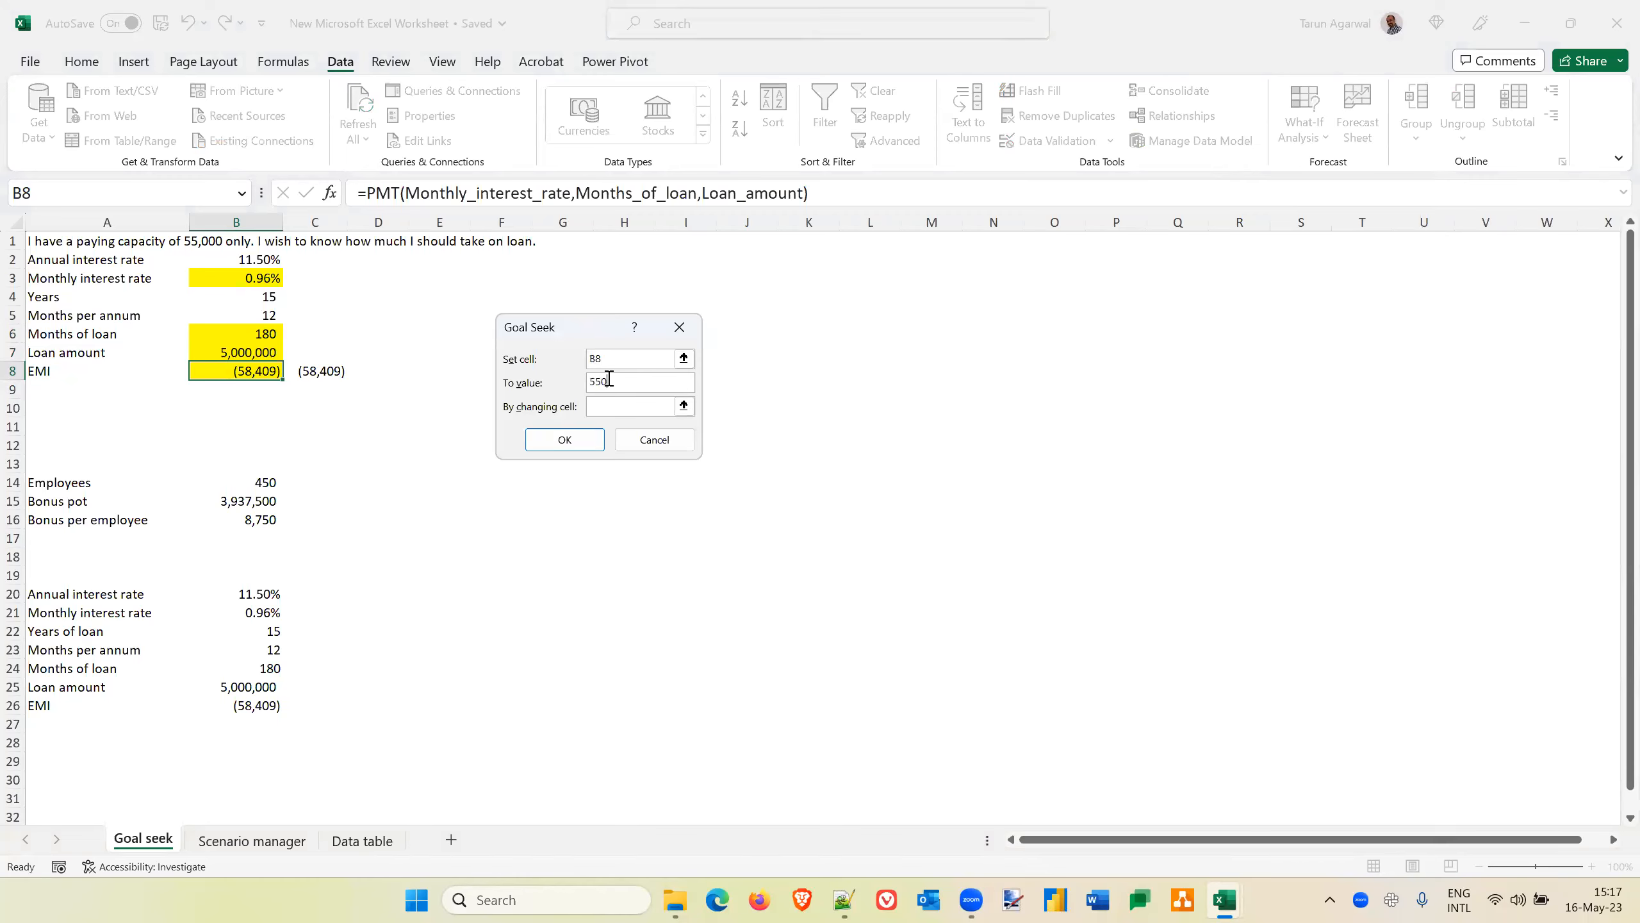
pyautogui.click(603, 406)
pyautogui.click(251, 334)
pyautogui.click(566, 441)
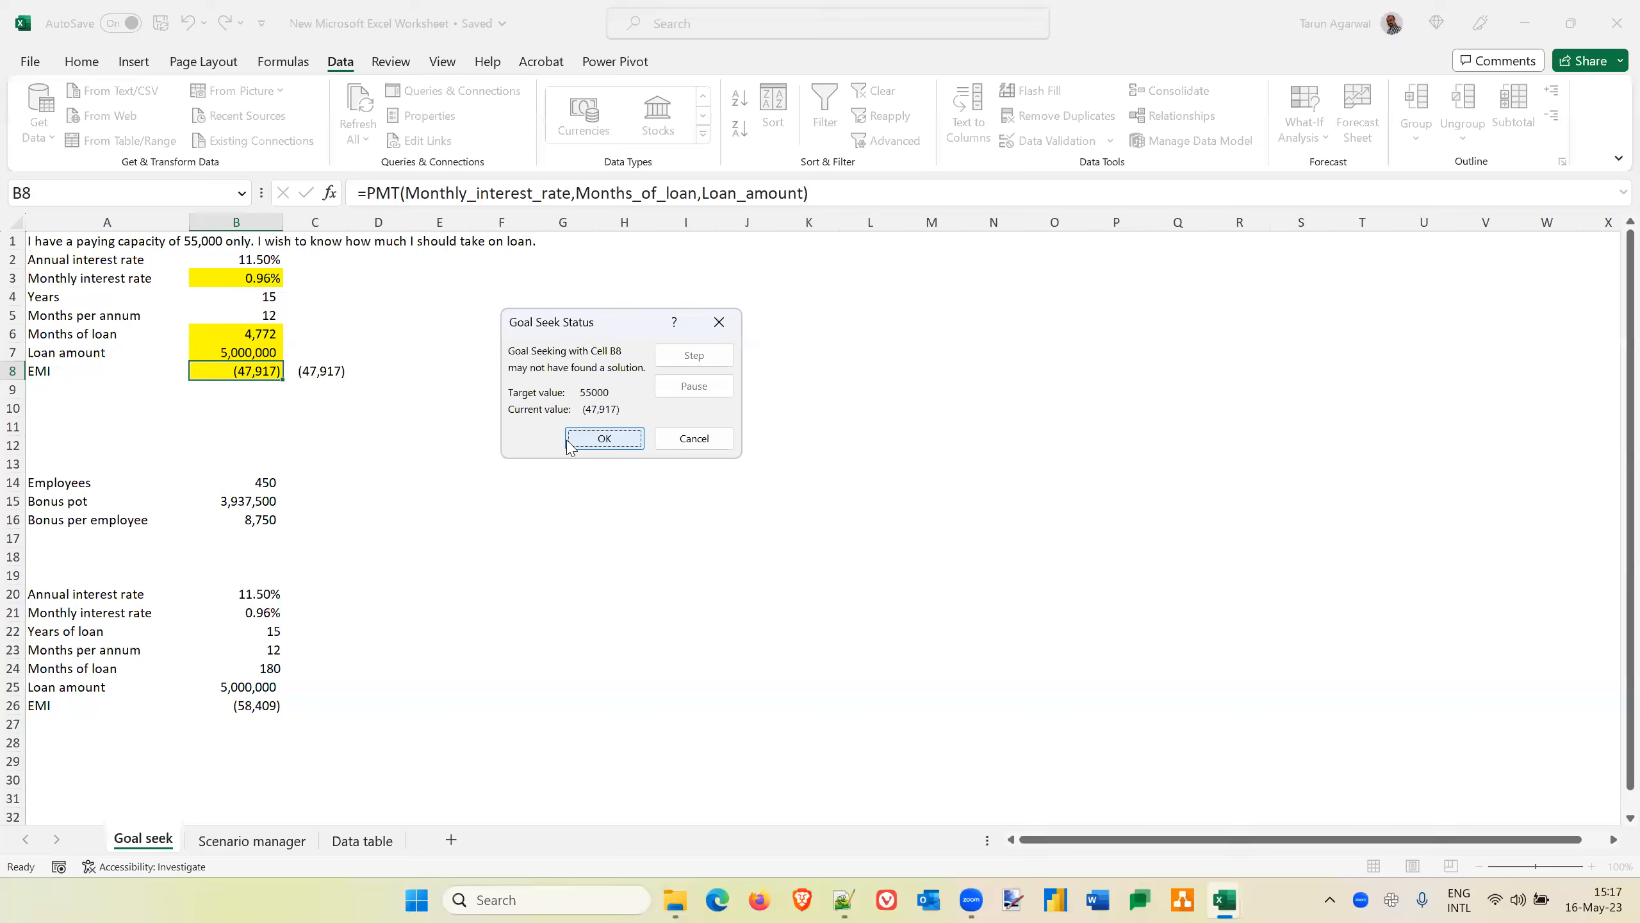
pyautogui.click(690, 446)
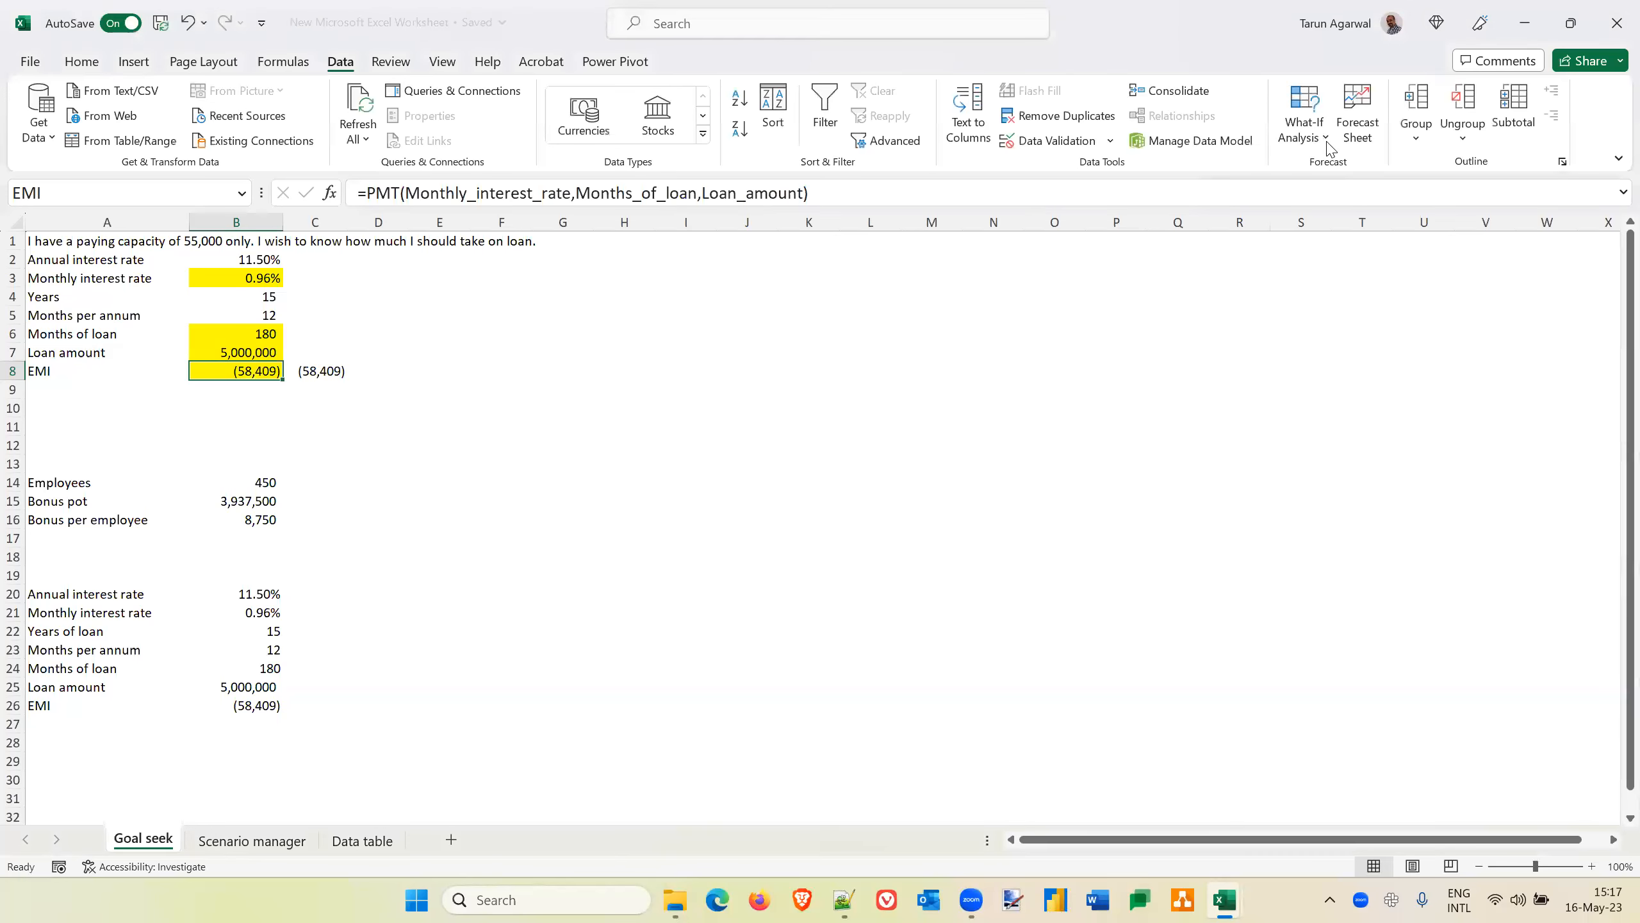
# Run Goal Seek on the EMI cell B8 with a target of -55000 by changing the months of loan in B6, and undo the solution
pyautogui.click(1305, 123)
pyautogui.click(1383, 196)
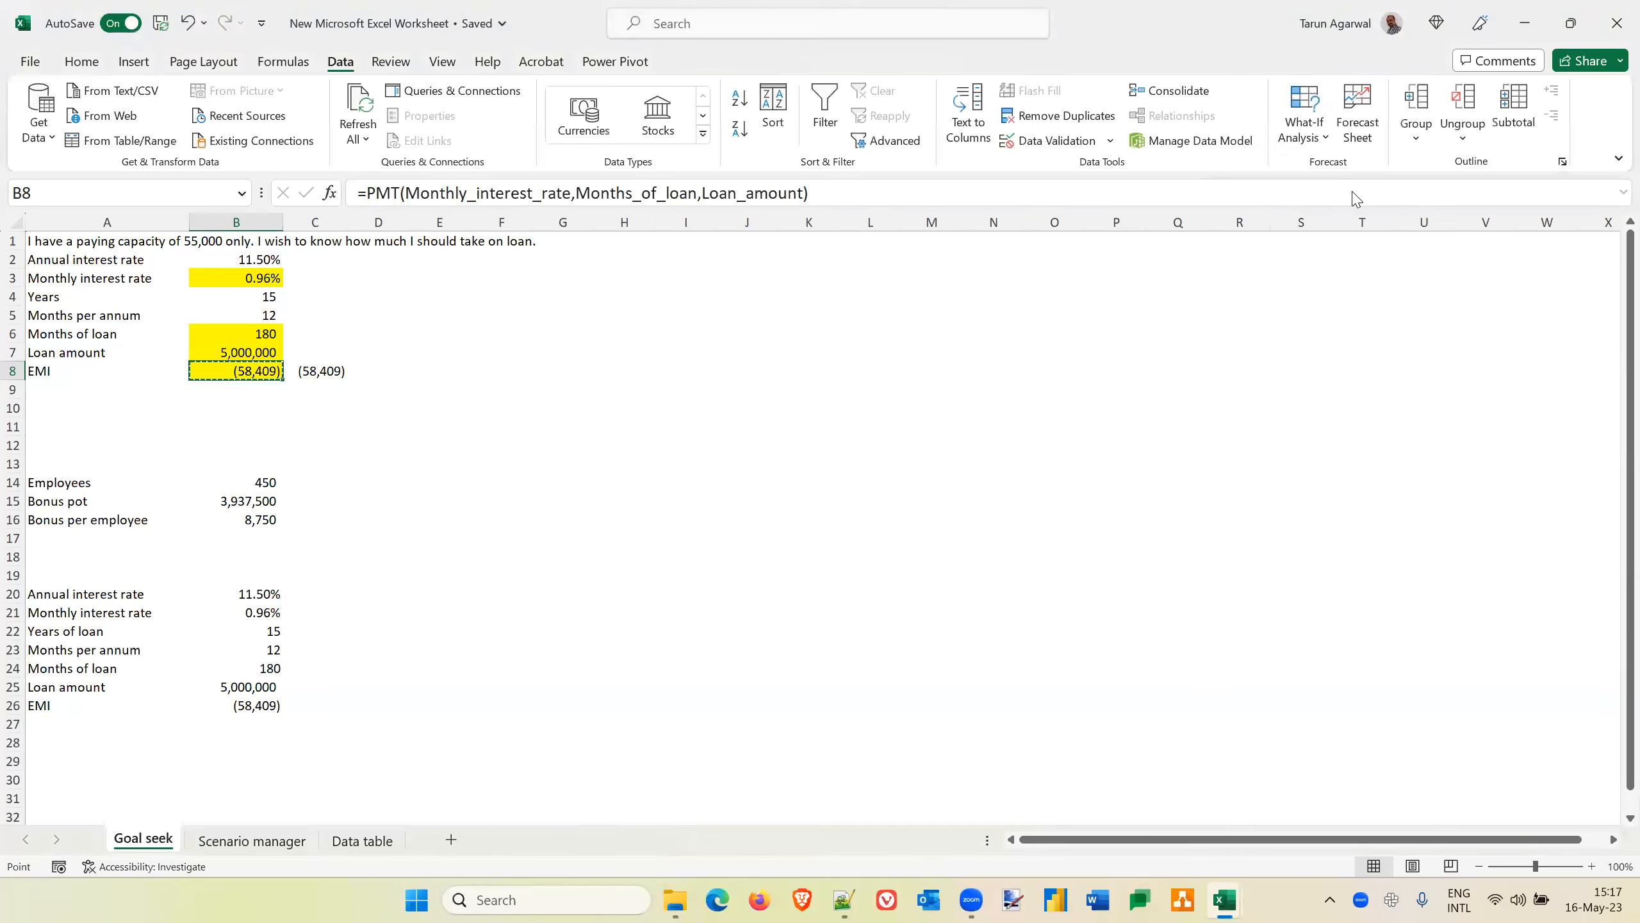
pyautogui.click(643, 379)
pyautogui.write('-5500')
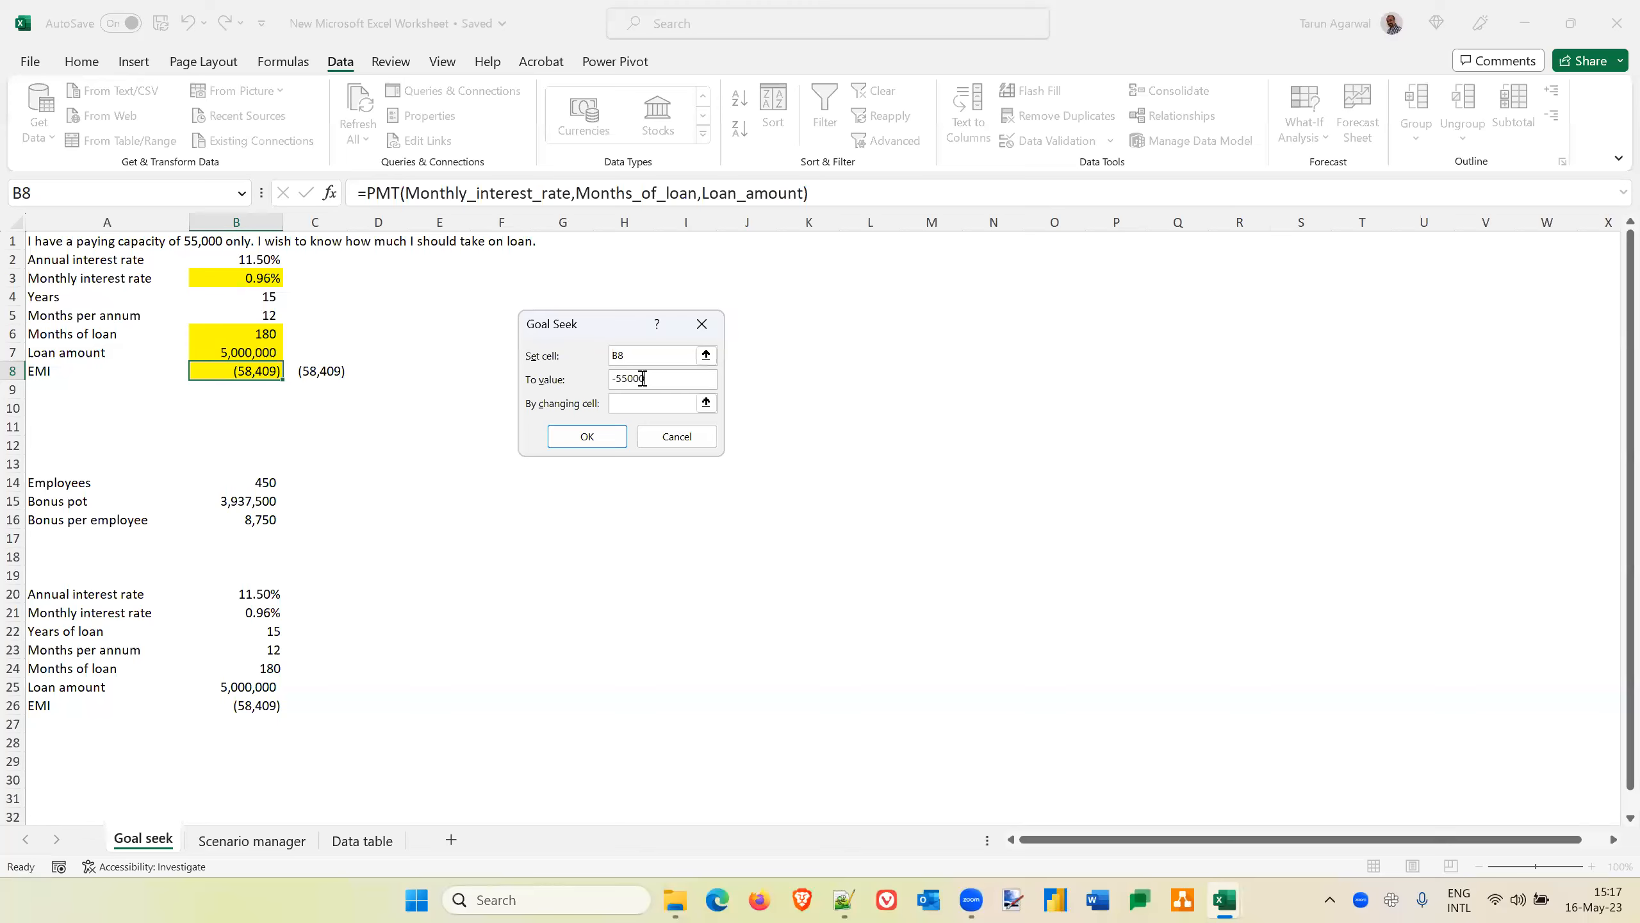
pyautogui.write('0')
pyautogui.click(258, 335)
pyautogui.click(585, 437)
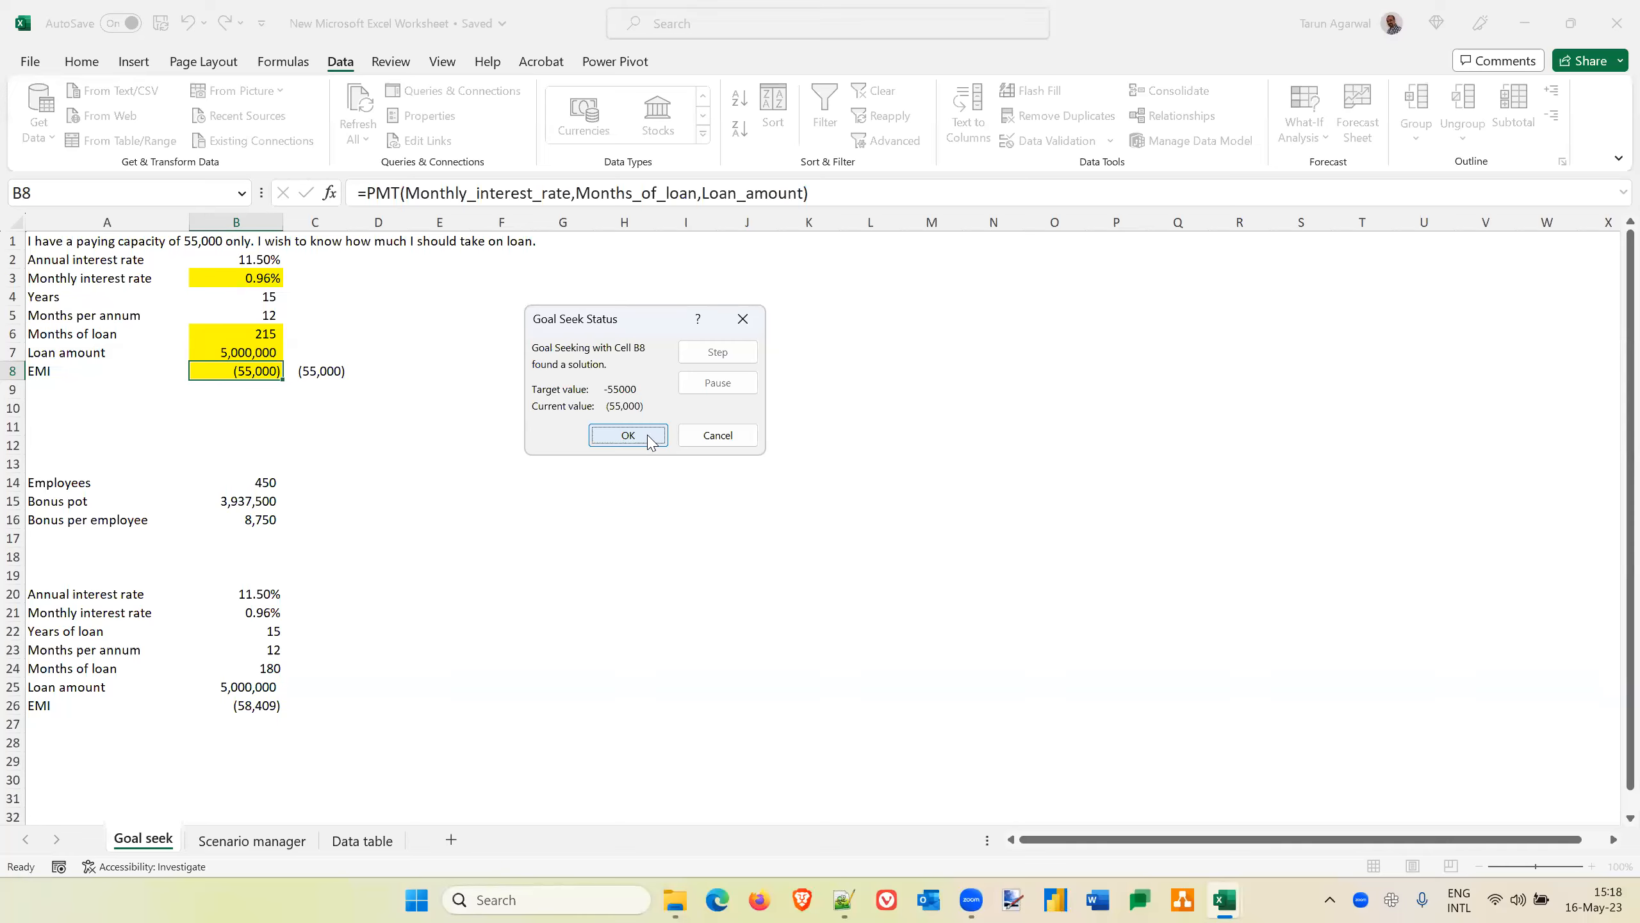
pyautogui.click(649, 440)
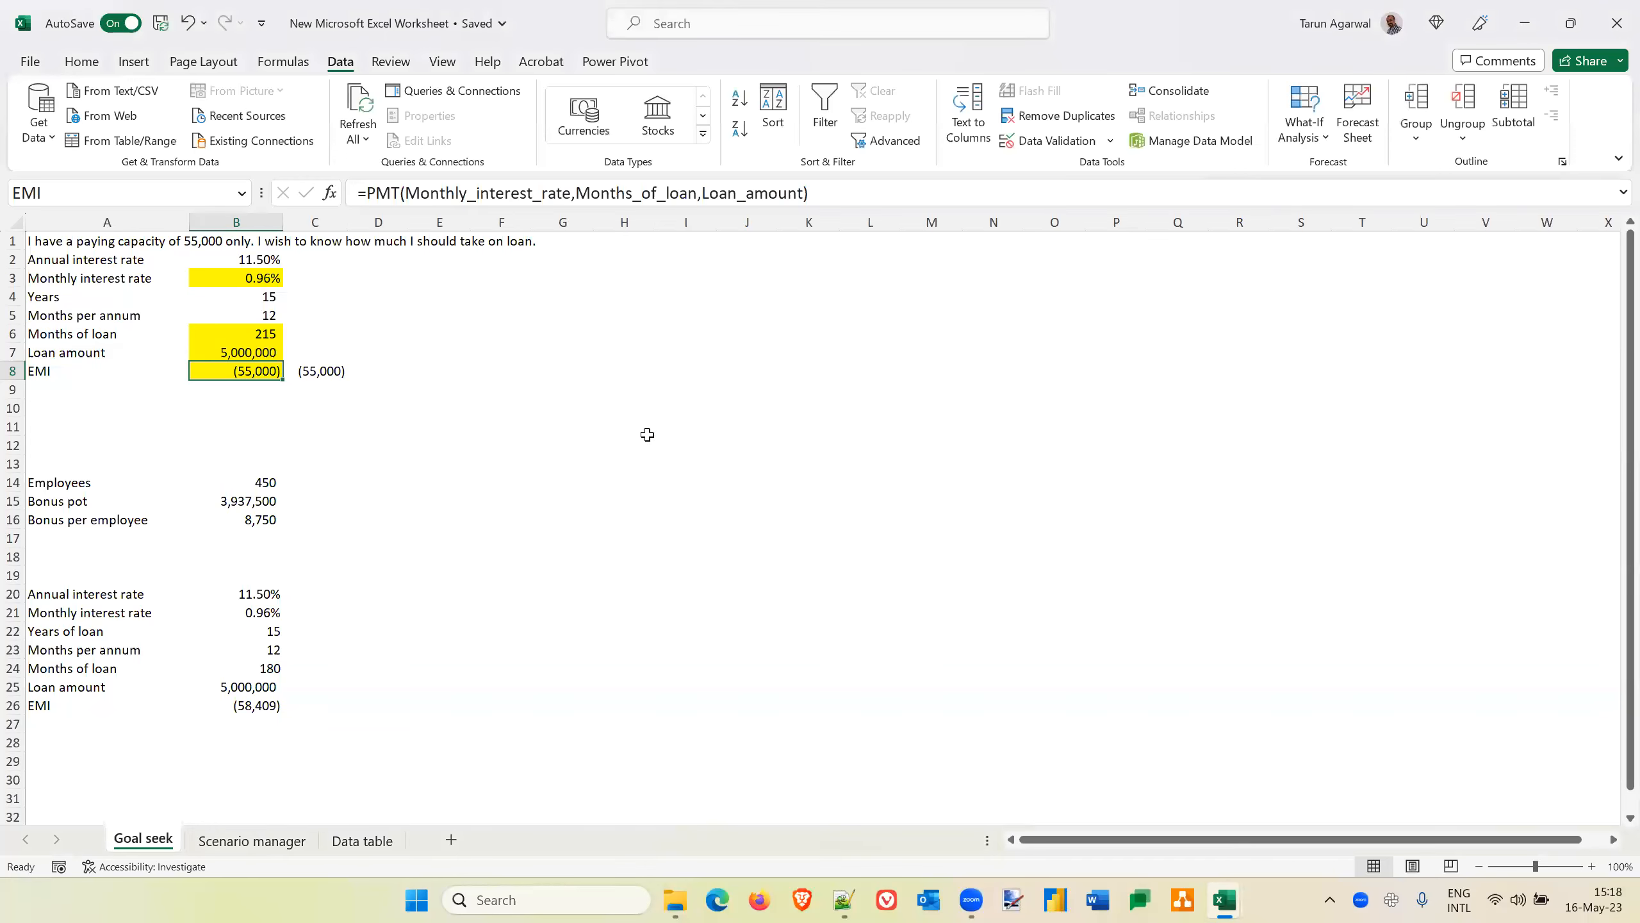
pyautogui.hotkey('ctrl', 'z')
# Replace the monthly interest rate formula in B3 with its calculated value
pyautogui.click(245, 280)
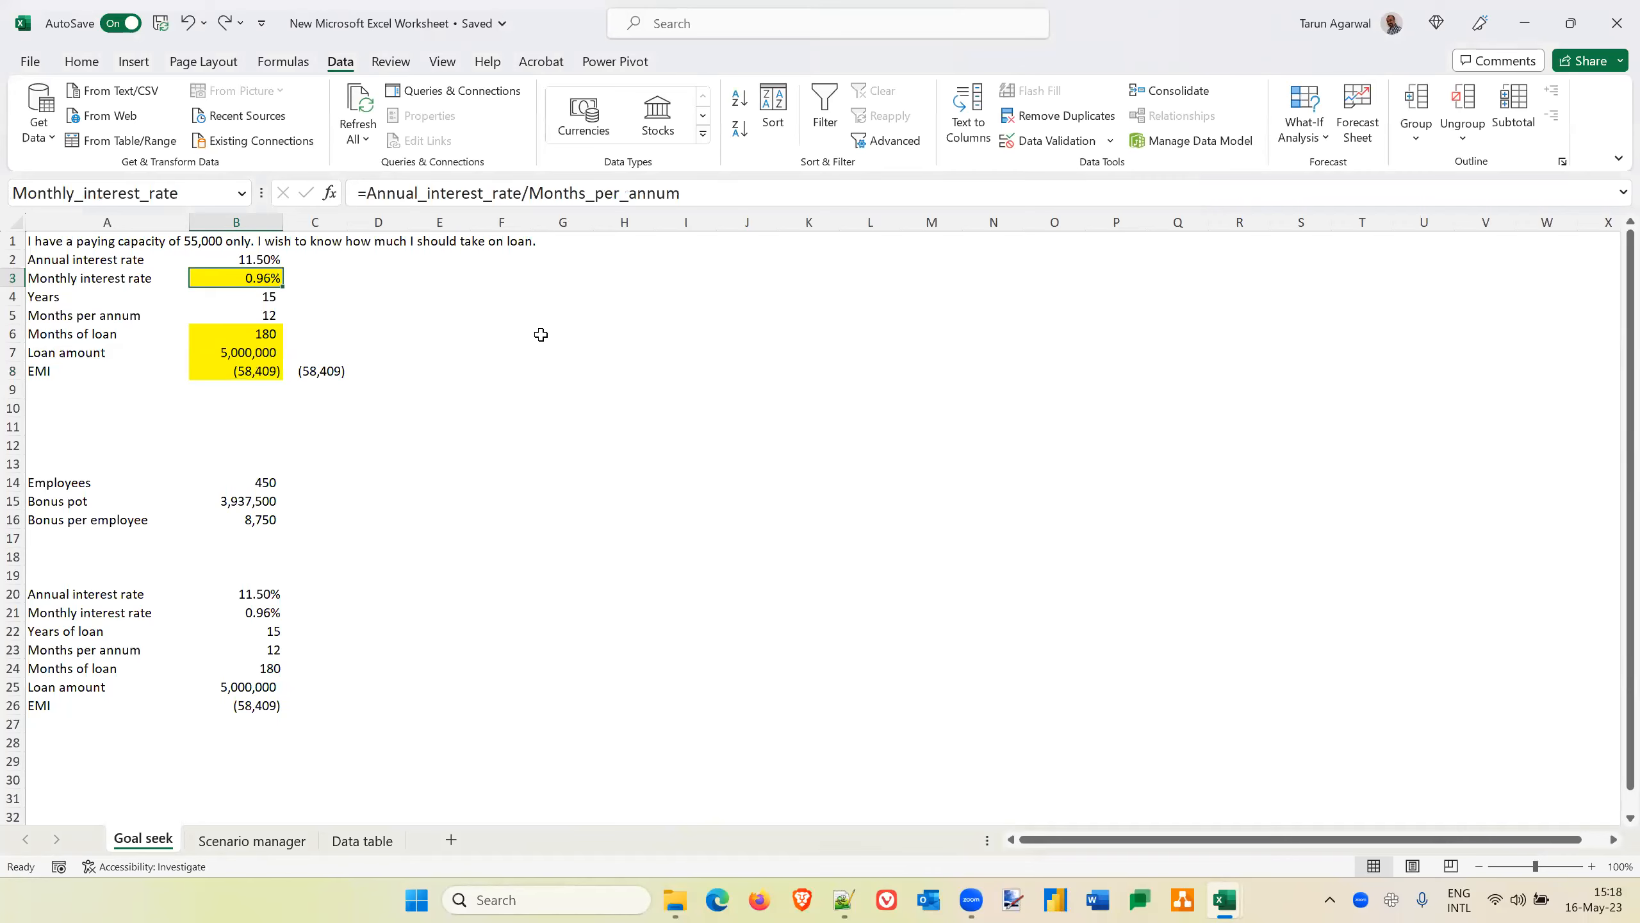
pyautogui.hotkey('ctrl', 'c')
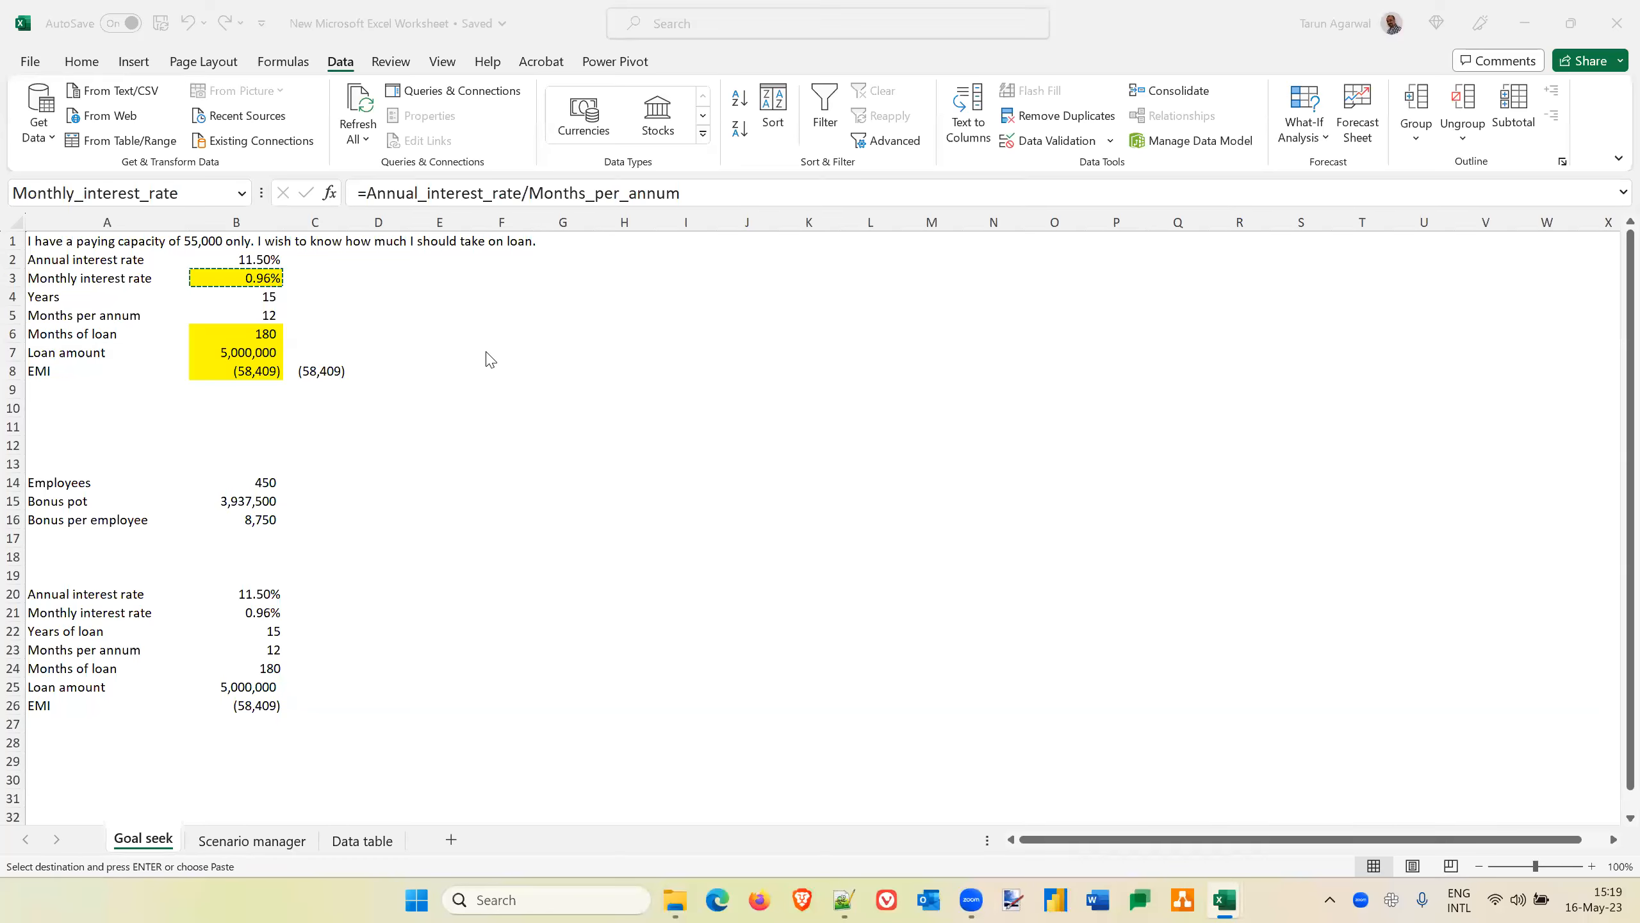
pyautogui.click(218, 276)
pyautogui.press('alt')
pyautogui.press('e')
pyautogui.press('s')
pyautogui.press('v')
pyautogui.press('Return')
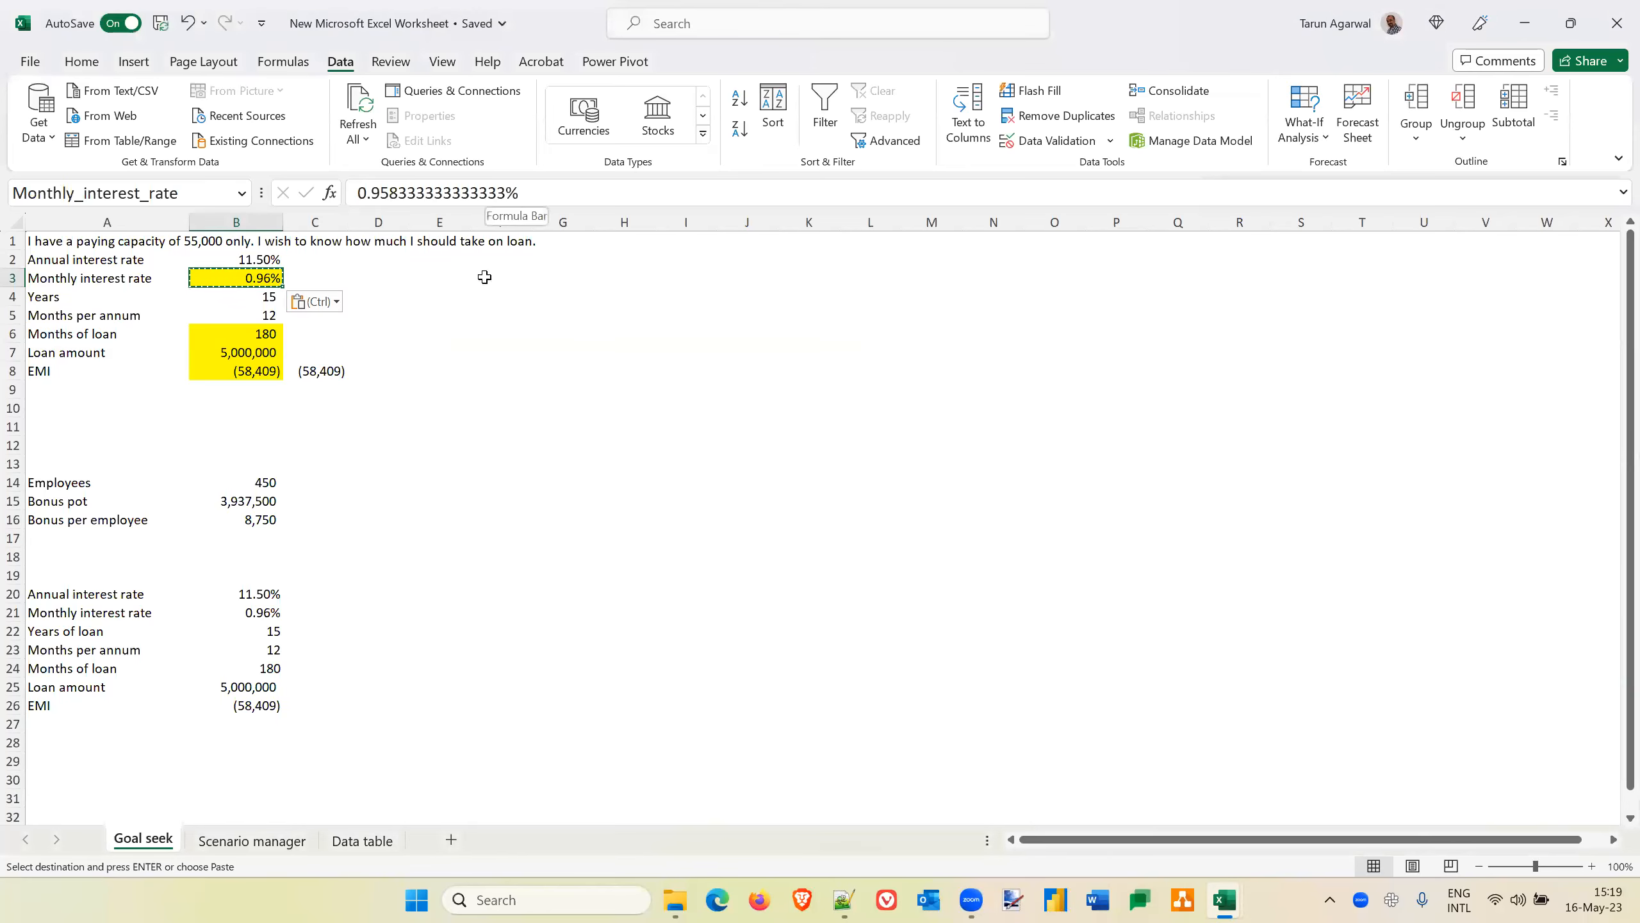
# Run Goal Seek on the EMI cell B8 with a target of -55000 by changing the monthly interest rate in B3, and discard the solution
pyautogui.click(253, 373)
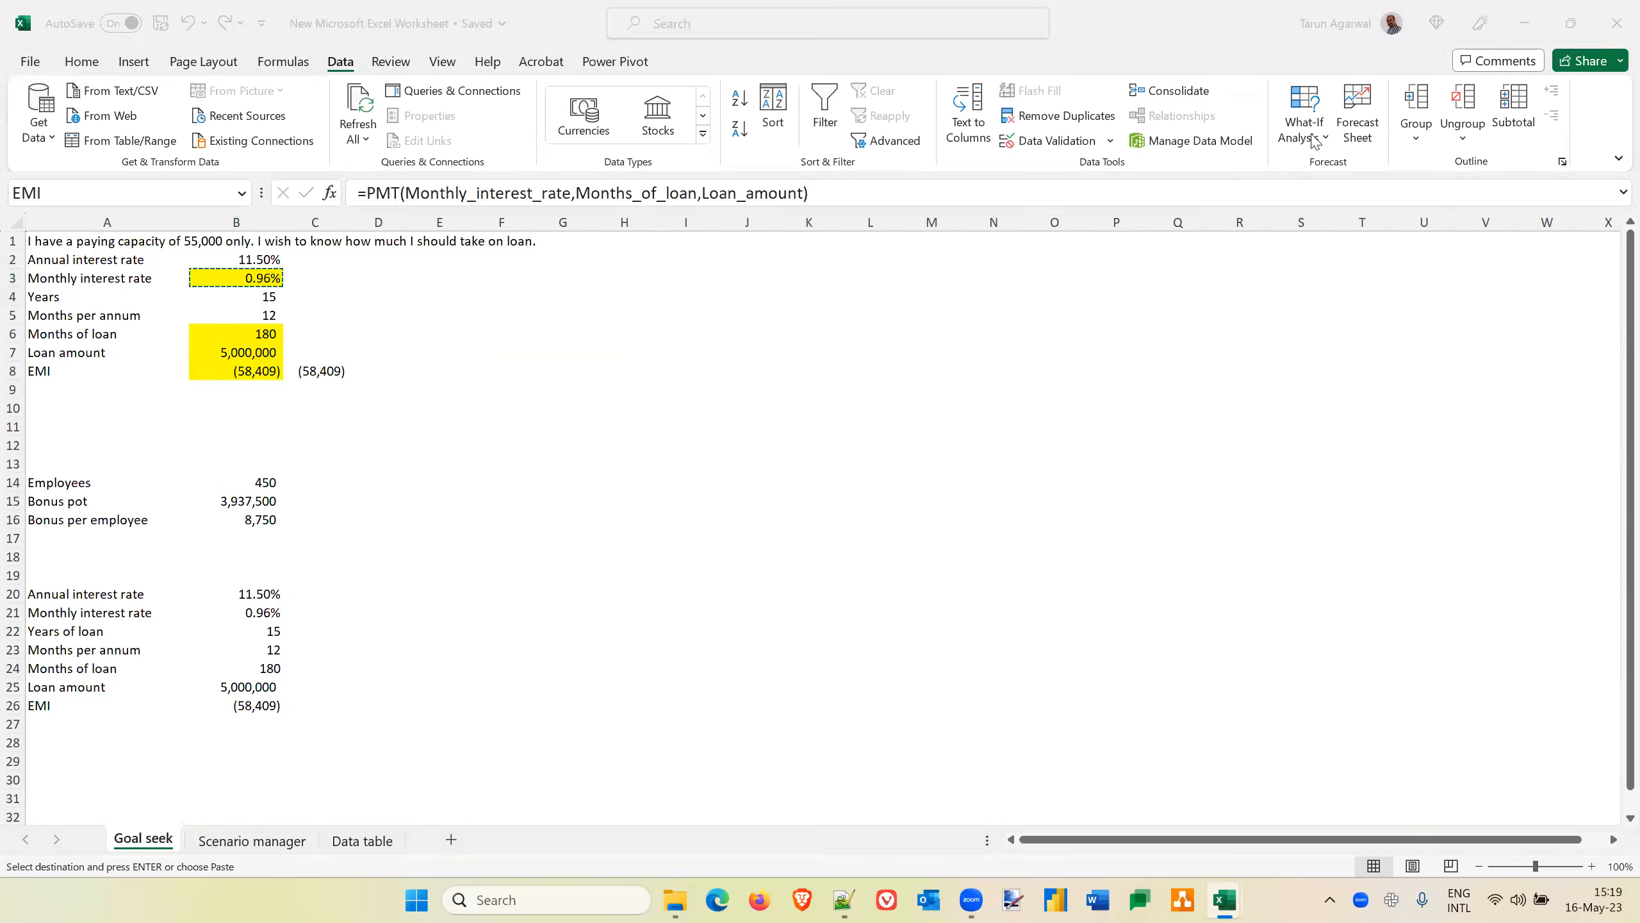
pyautogui.click(1315, 142)
pyautogui.click(1313, 141)
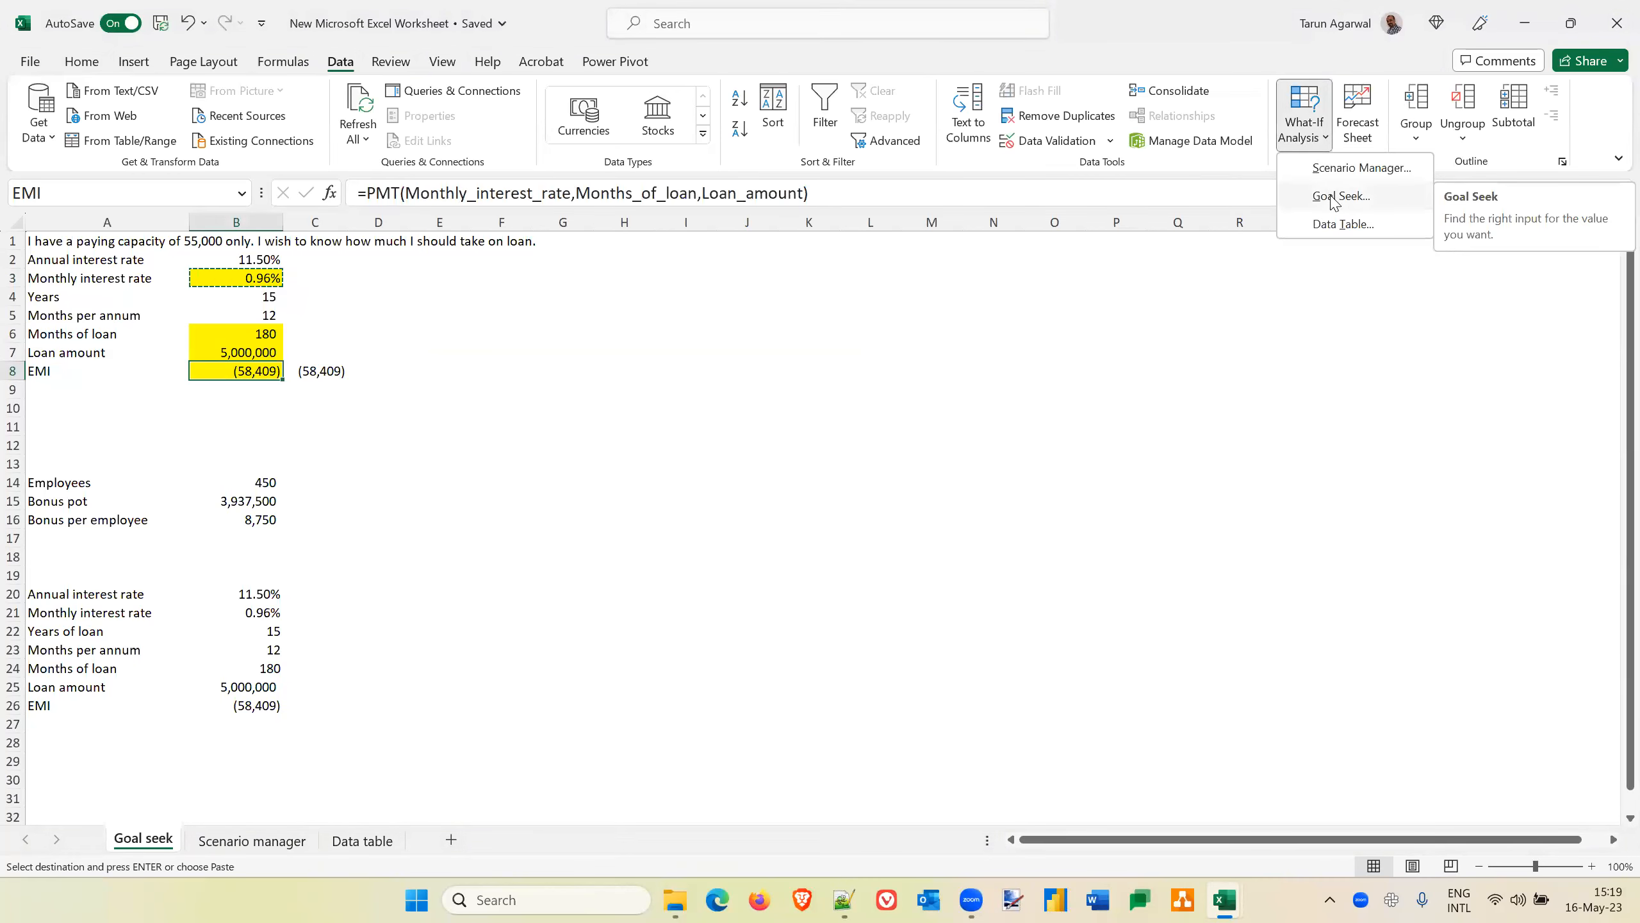
pyautogui.click(1334, 196)
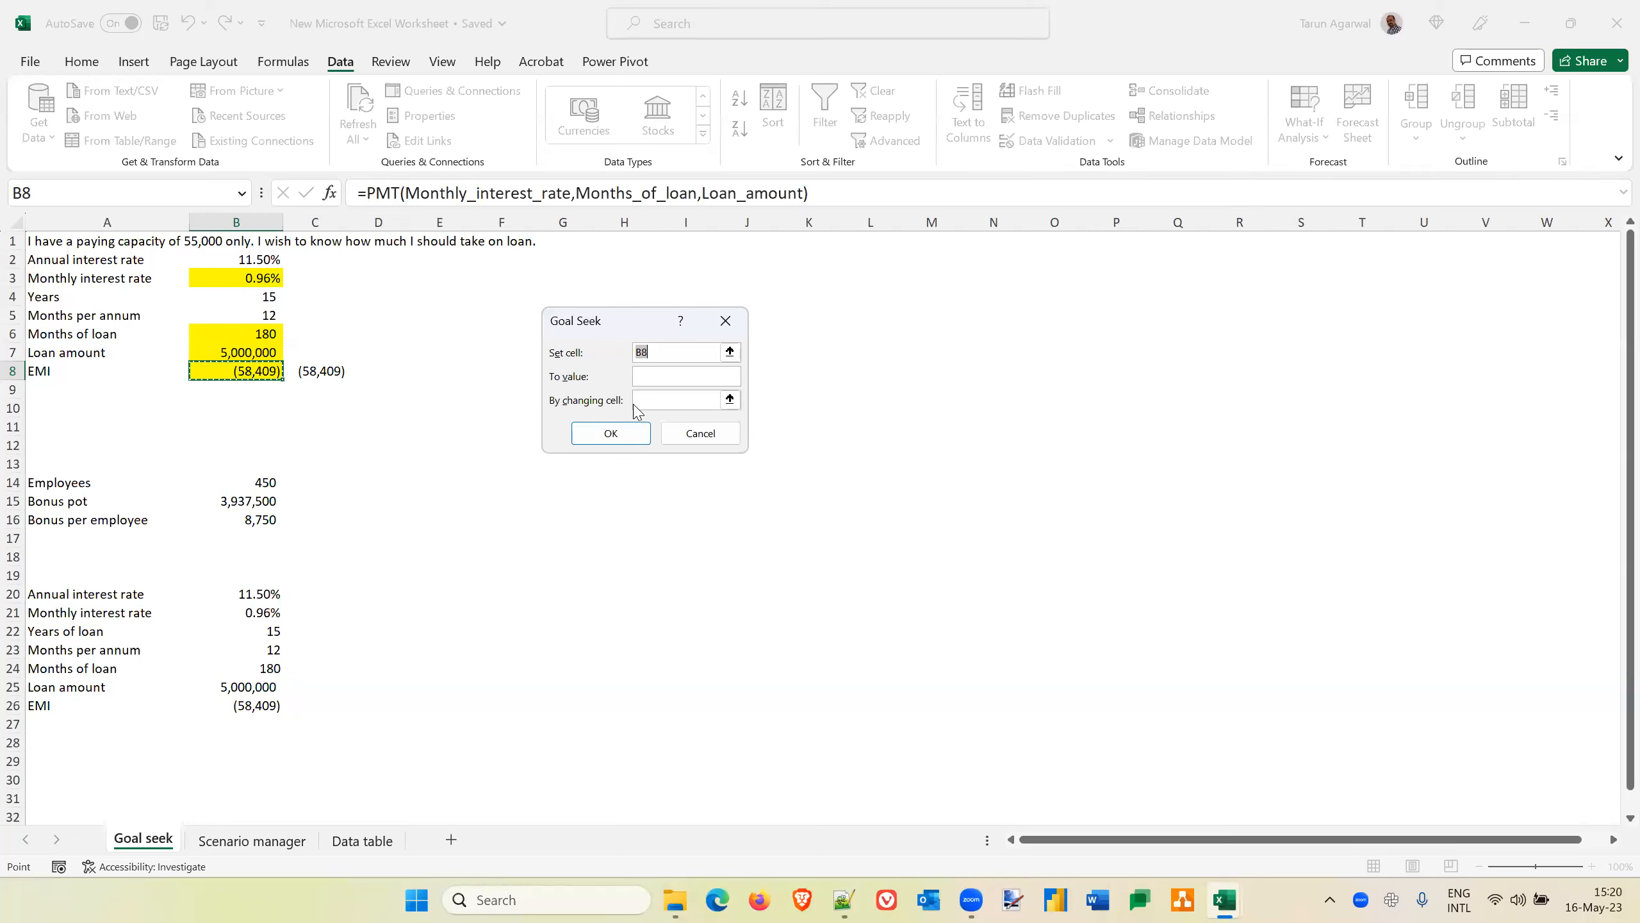
pyautogui.click(649, 380)
pyautogui.write('-55000')
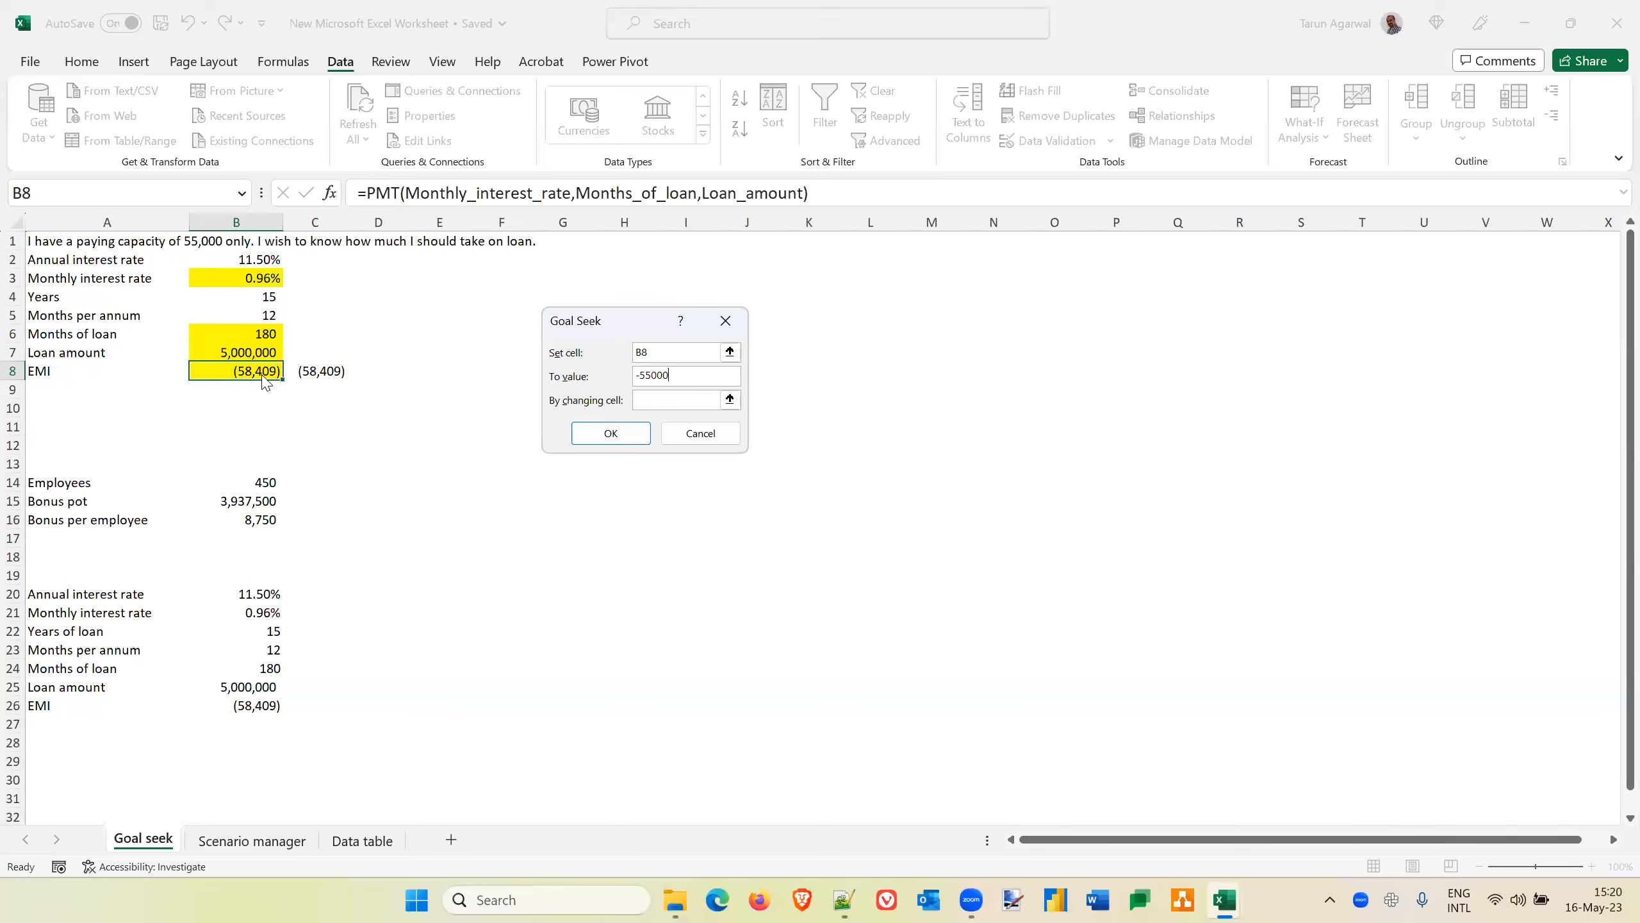
pyautogui.click(642, 398)
pyautogui.click(241, 277)
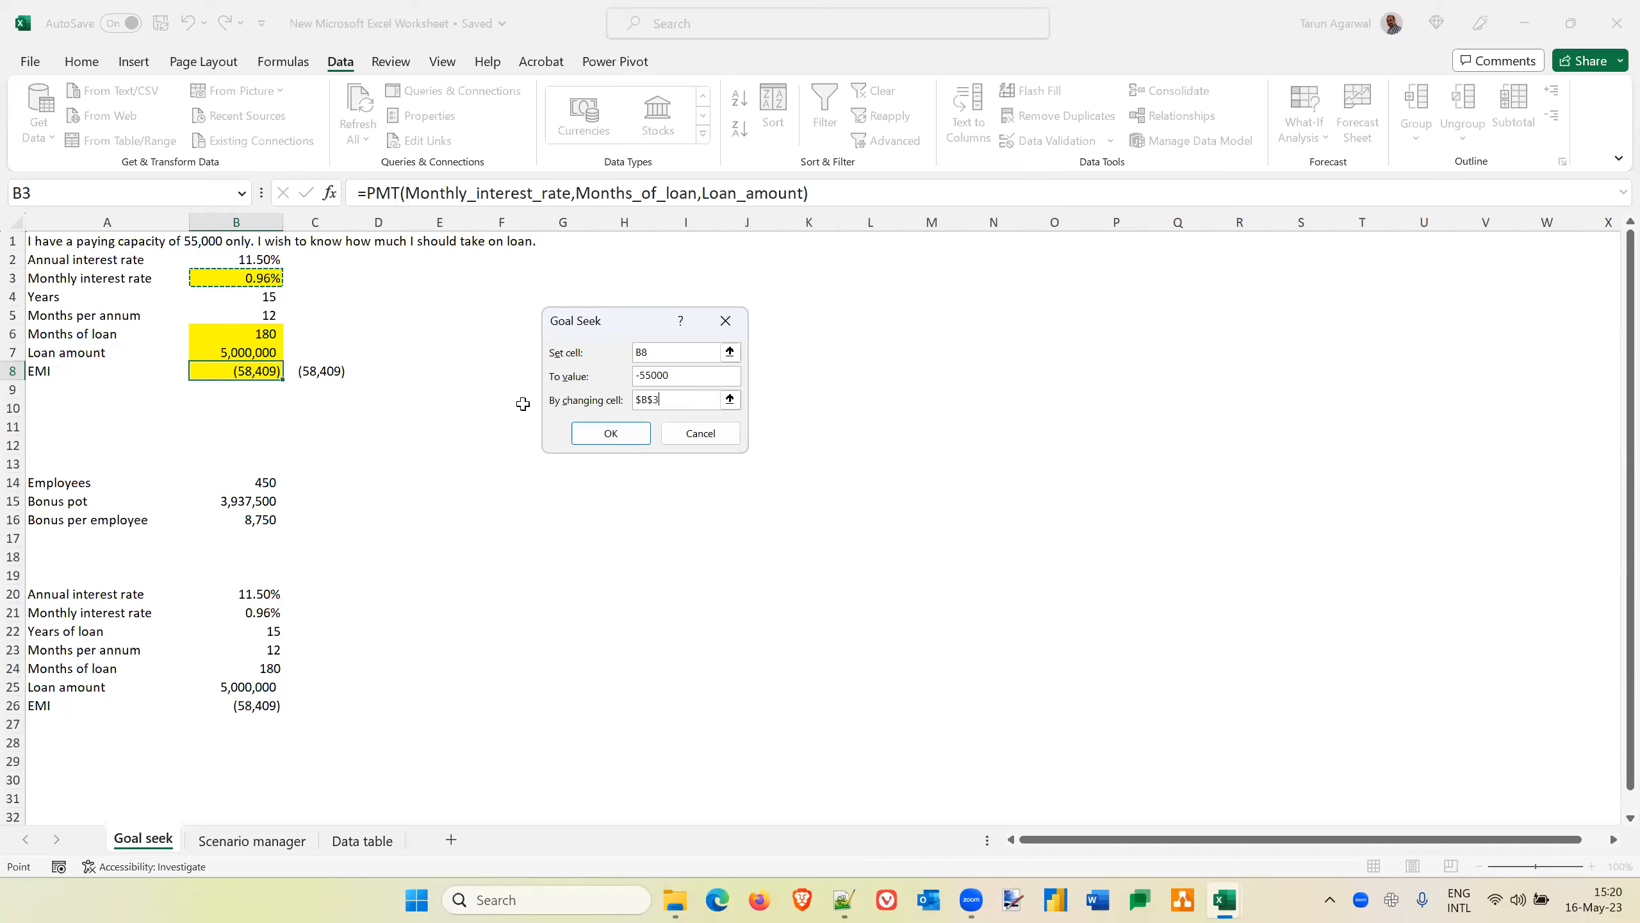
pyautogui.click(611, 433)
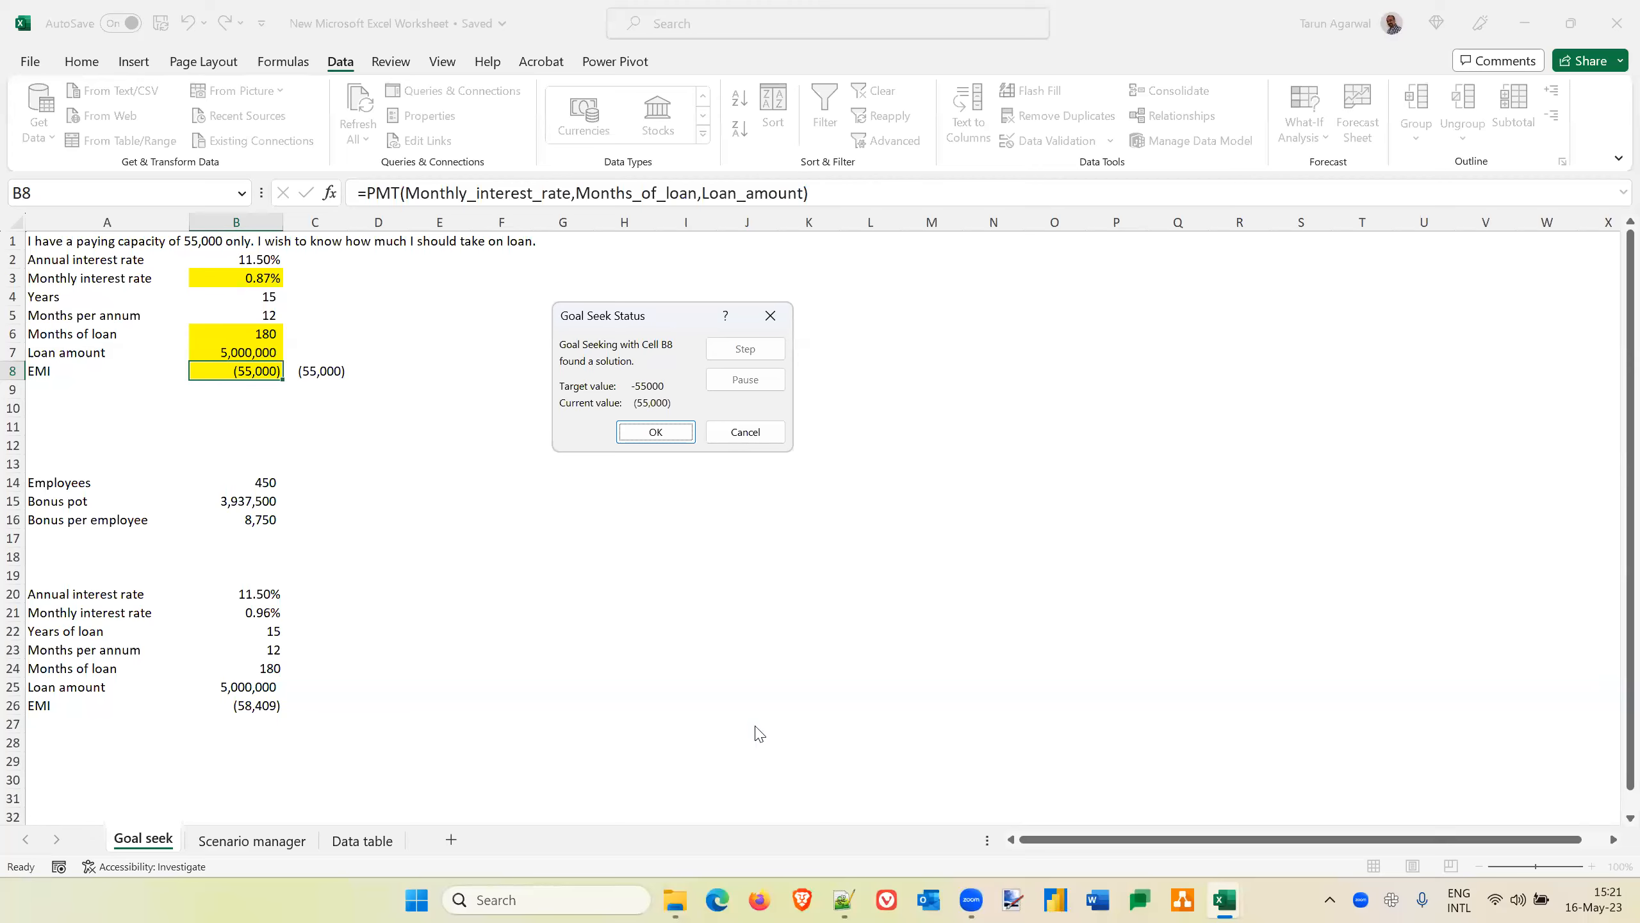
pyautogui.hotkey('alt', 'Tab')
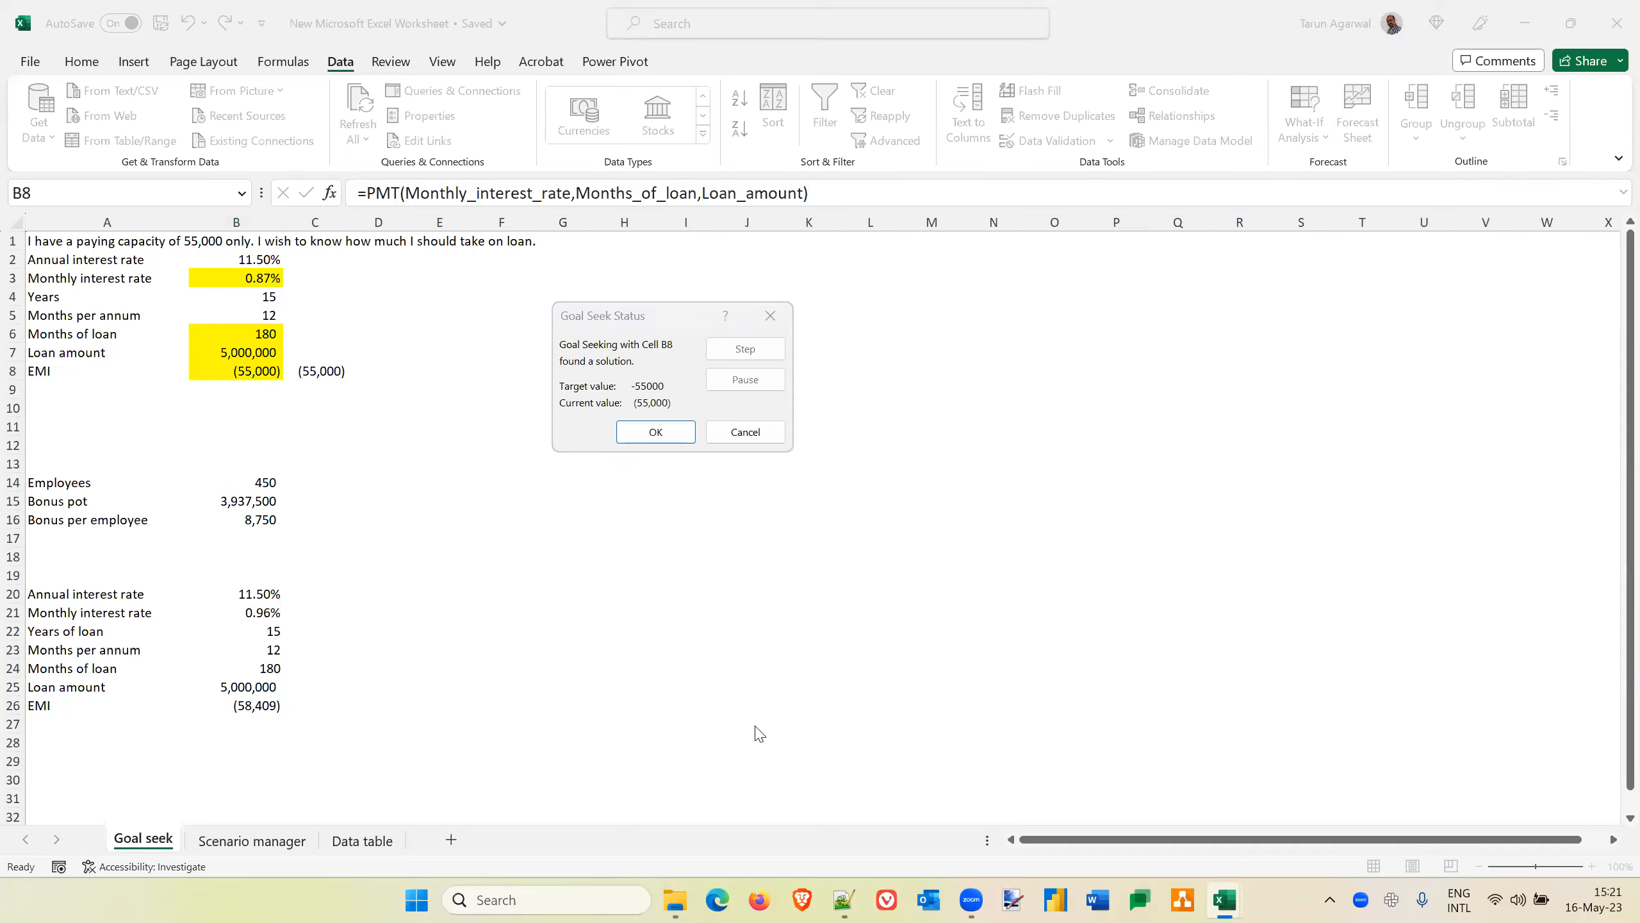
pyautogui.click(761, 439)
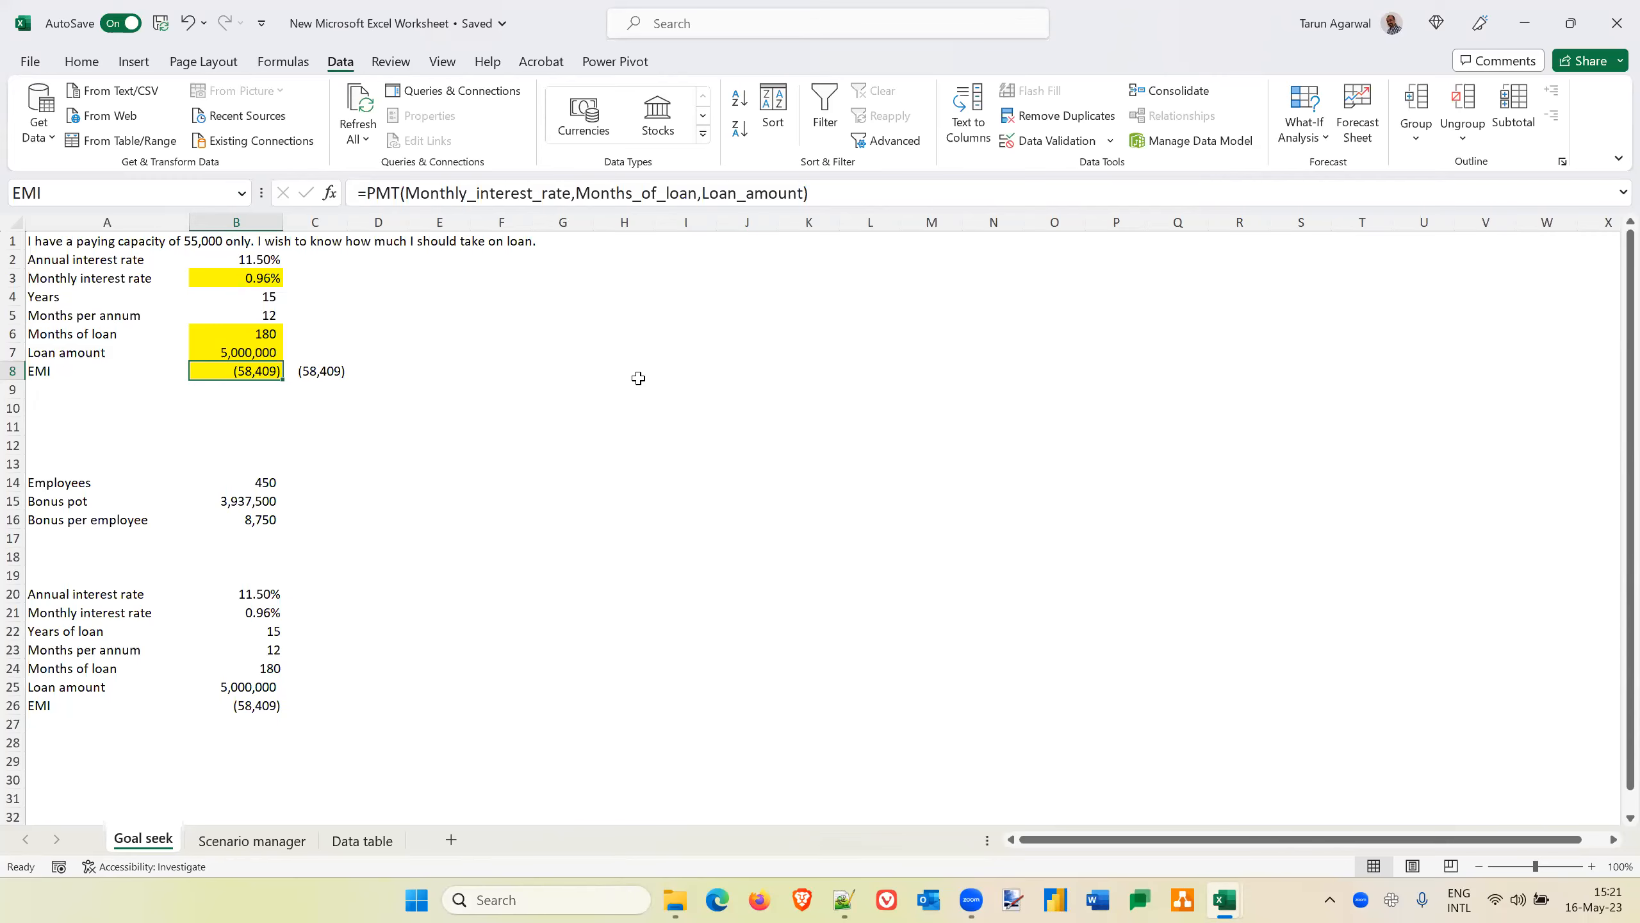
# Remove the -1 multiplier from the manual EMI formula in C8 and compare it with the PMT formula in B8
pyautogui.press('Right')
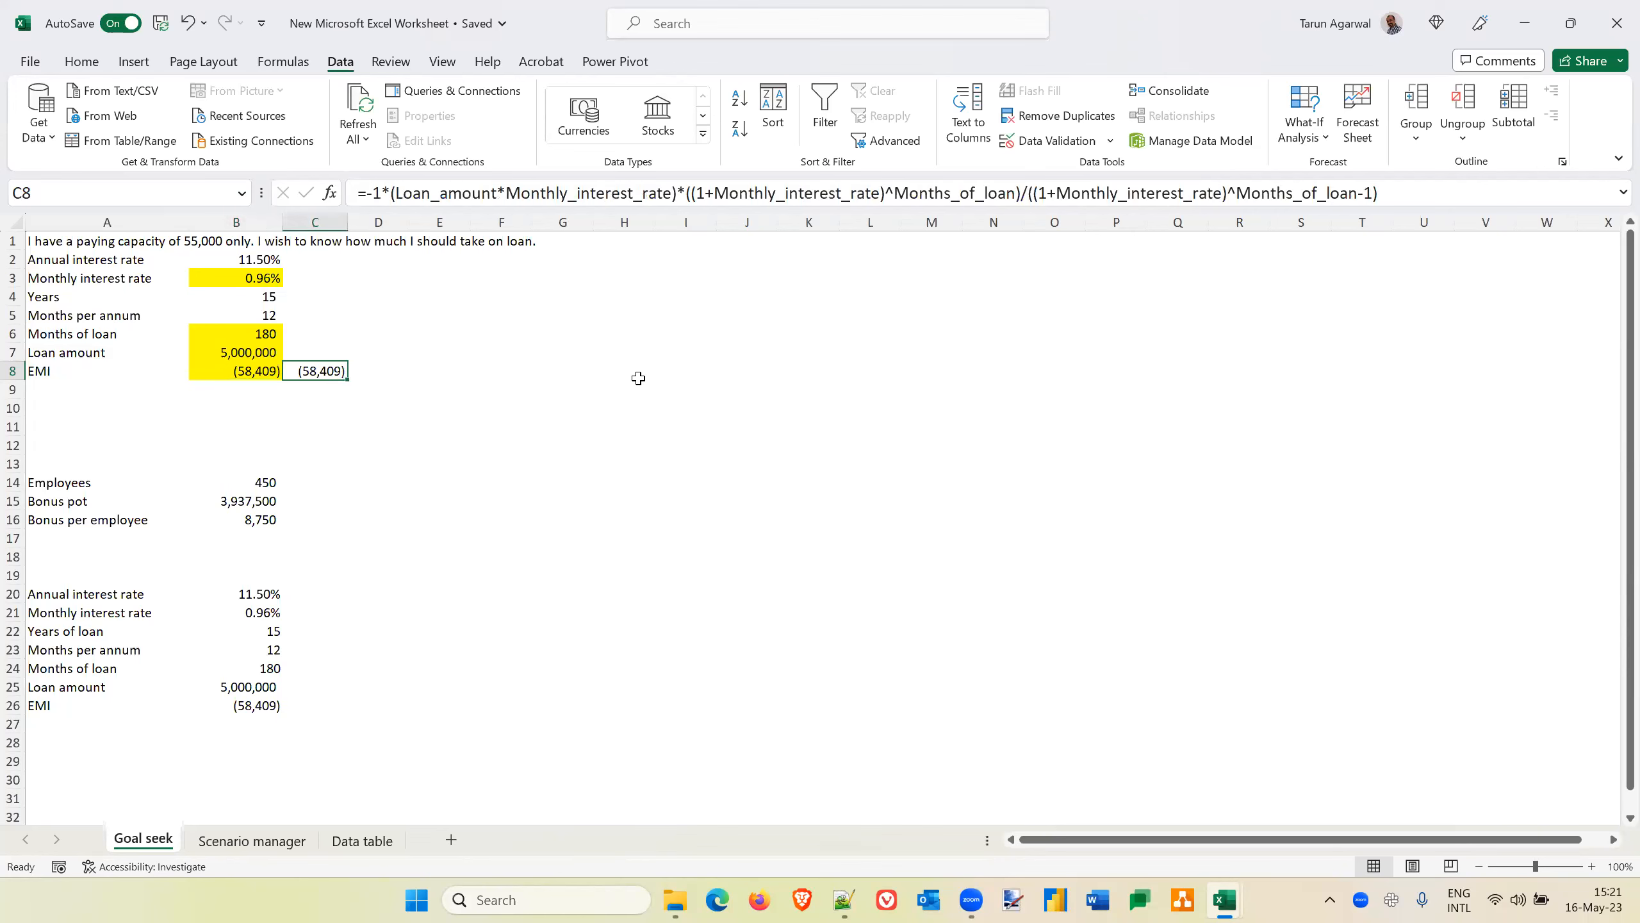
pyautogui.click(391, 193)
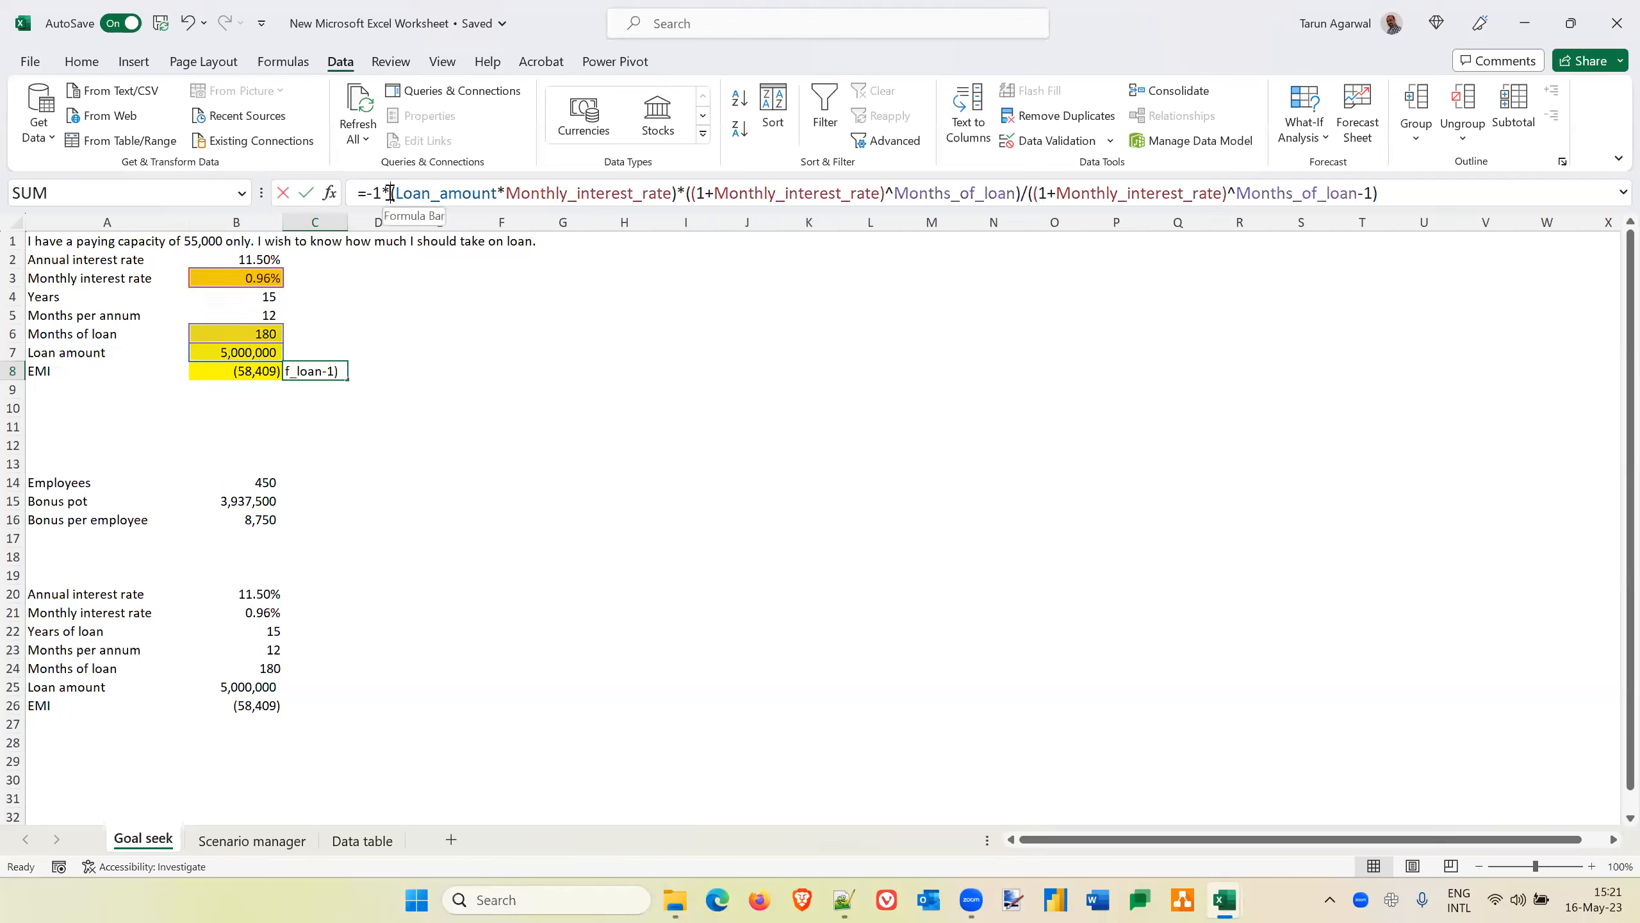
pyautogui.press('BackSpace')
pyautogui.press('BackSpace')
pyautogui.press('BackSpace')
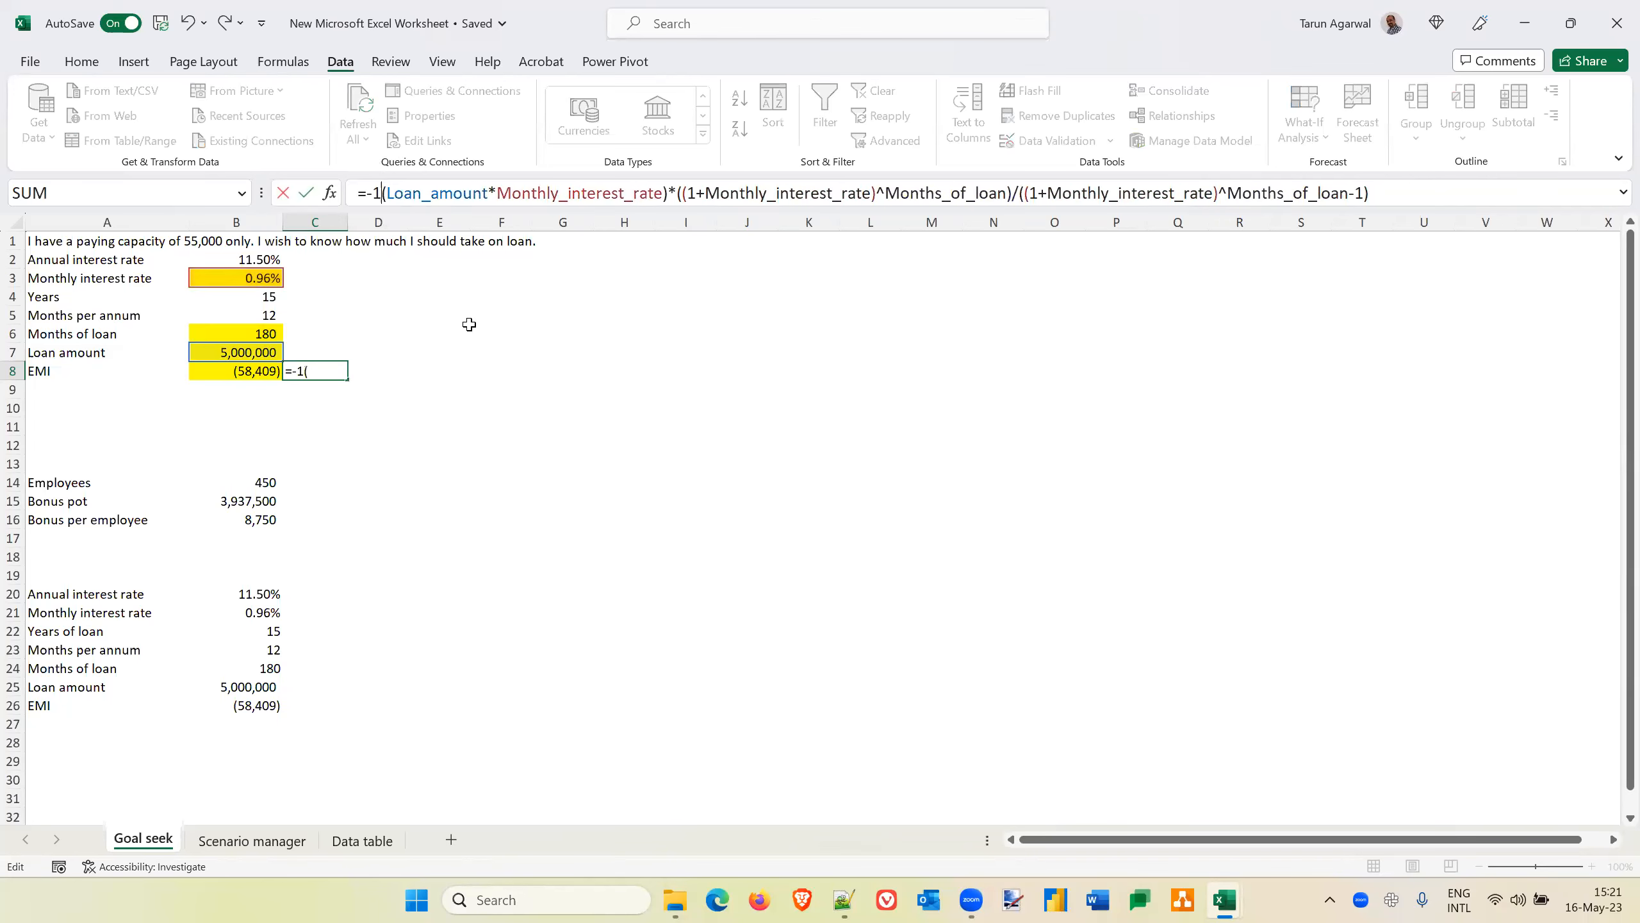
pyautogui.press('Return')
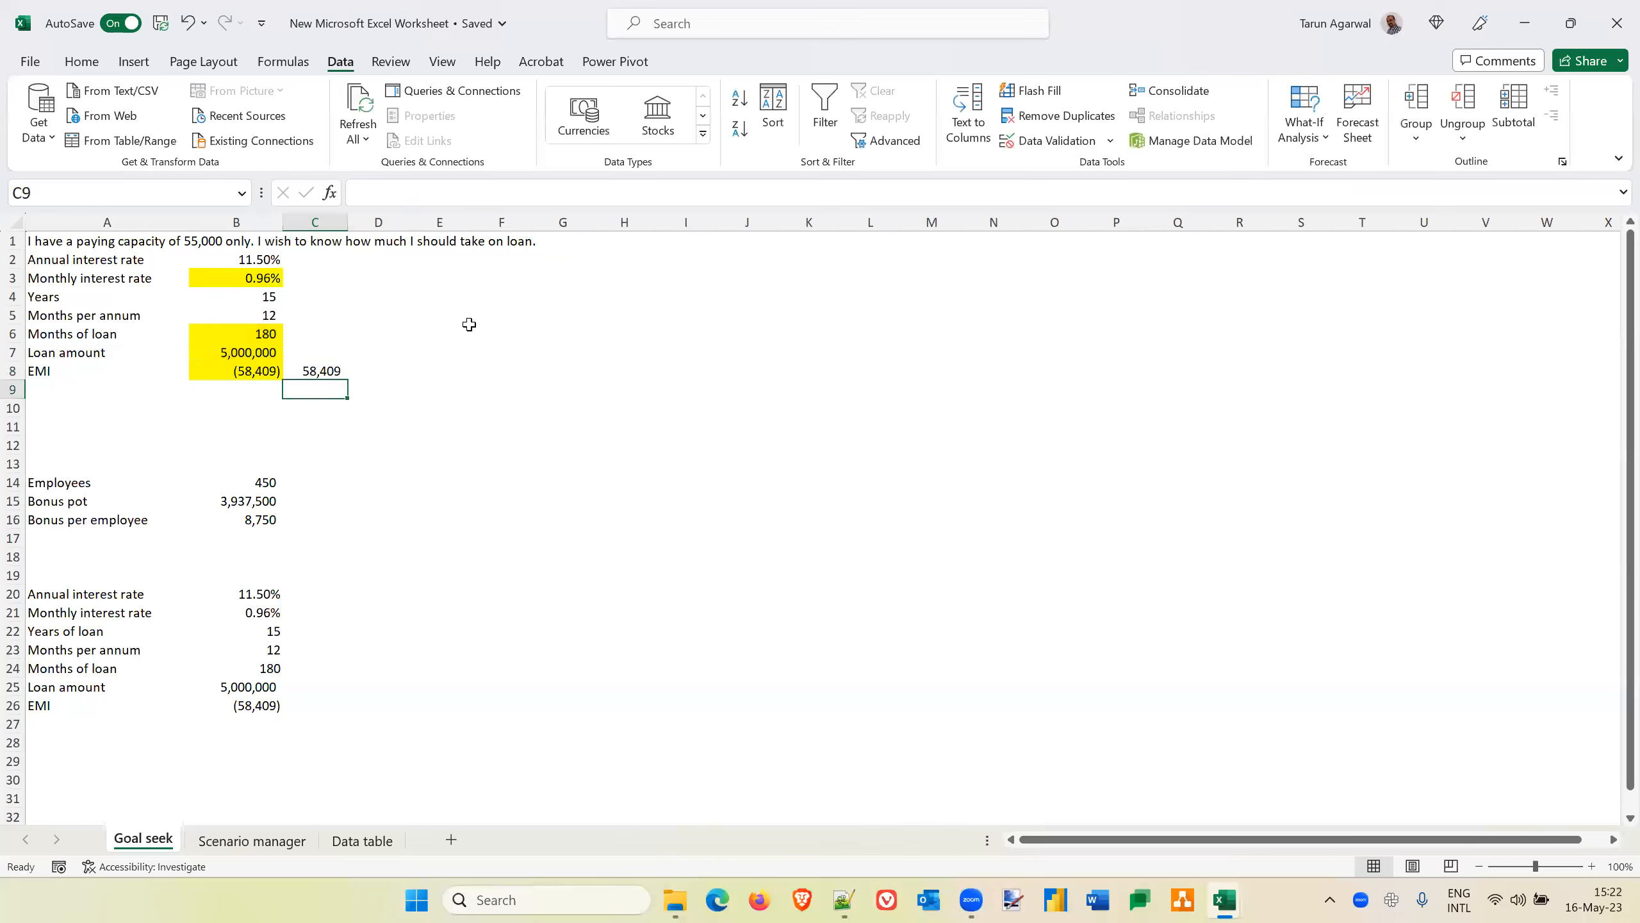
pyautogui.press('Up')
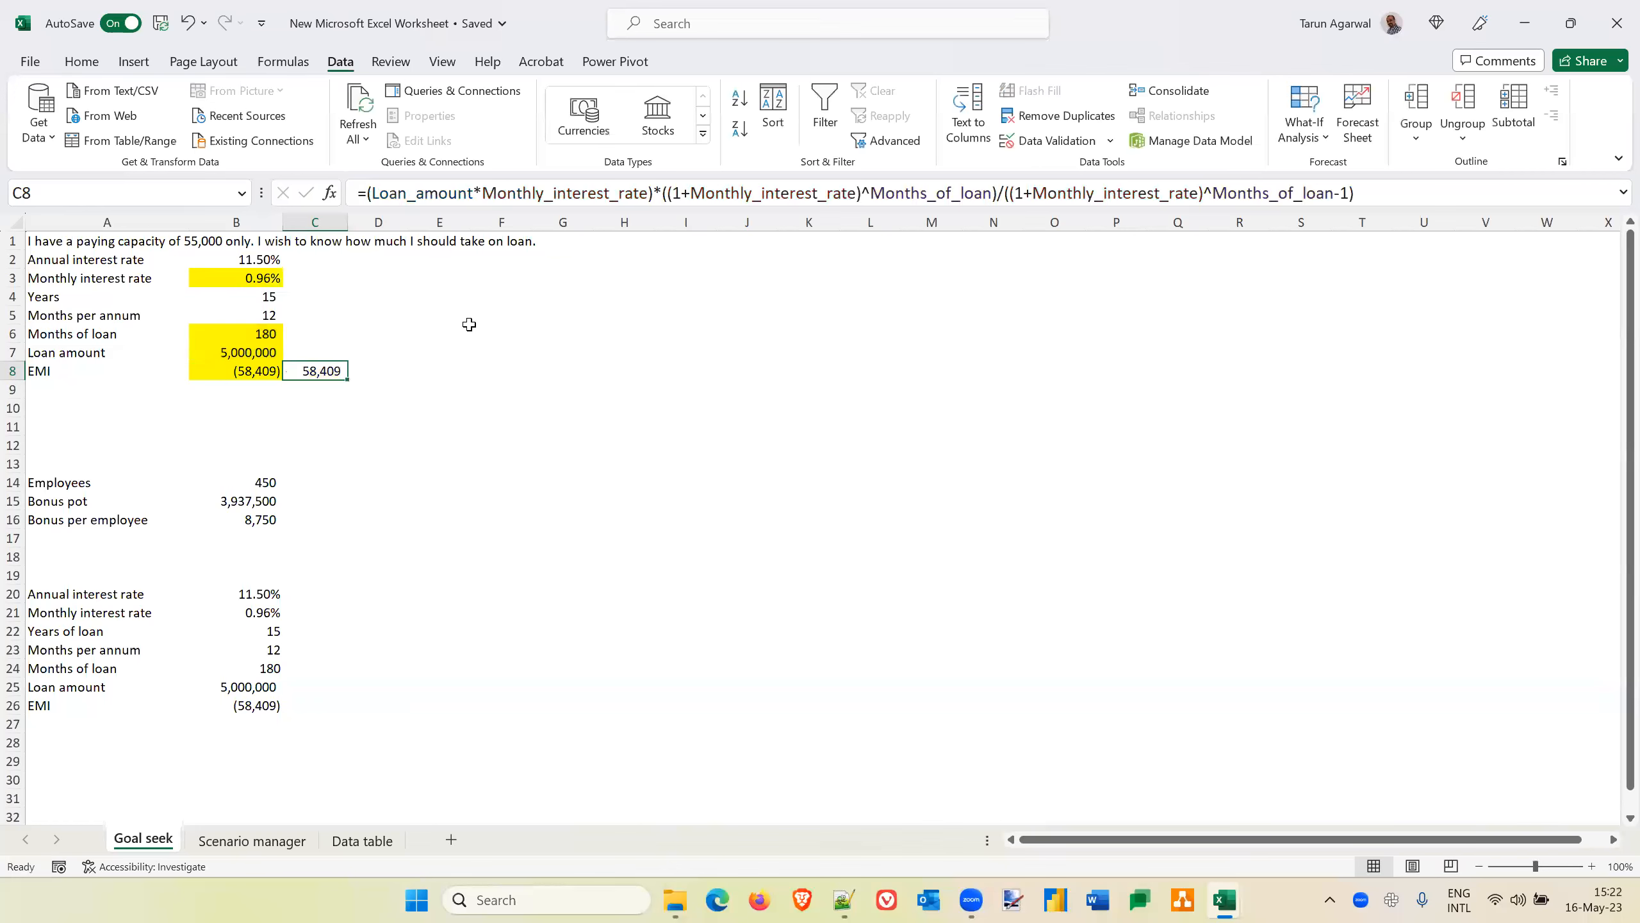
pyautogui.press('Left')
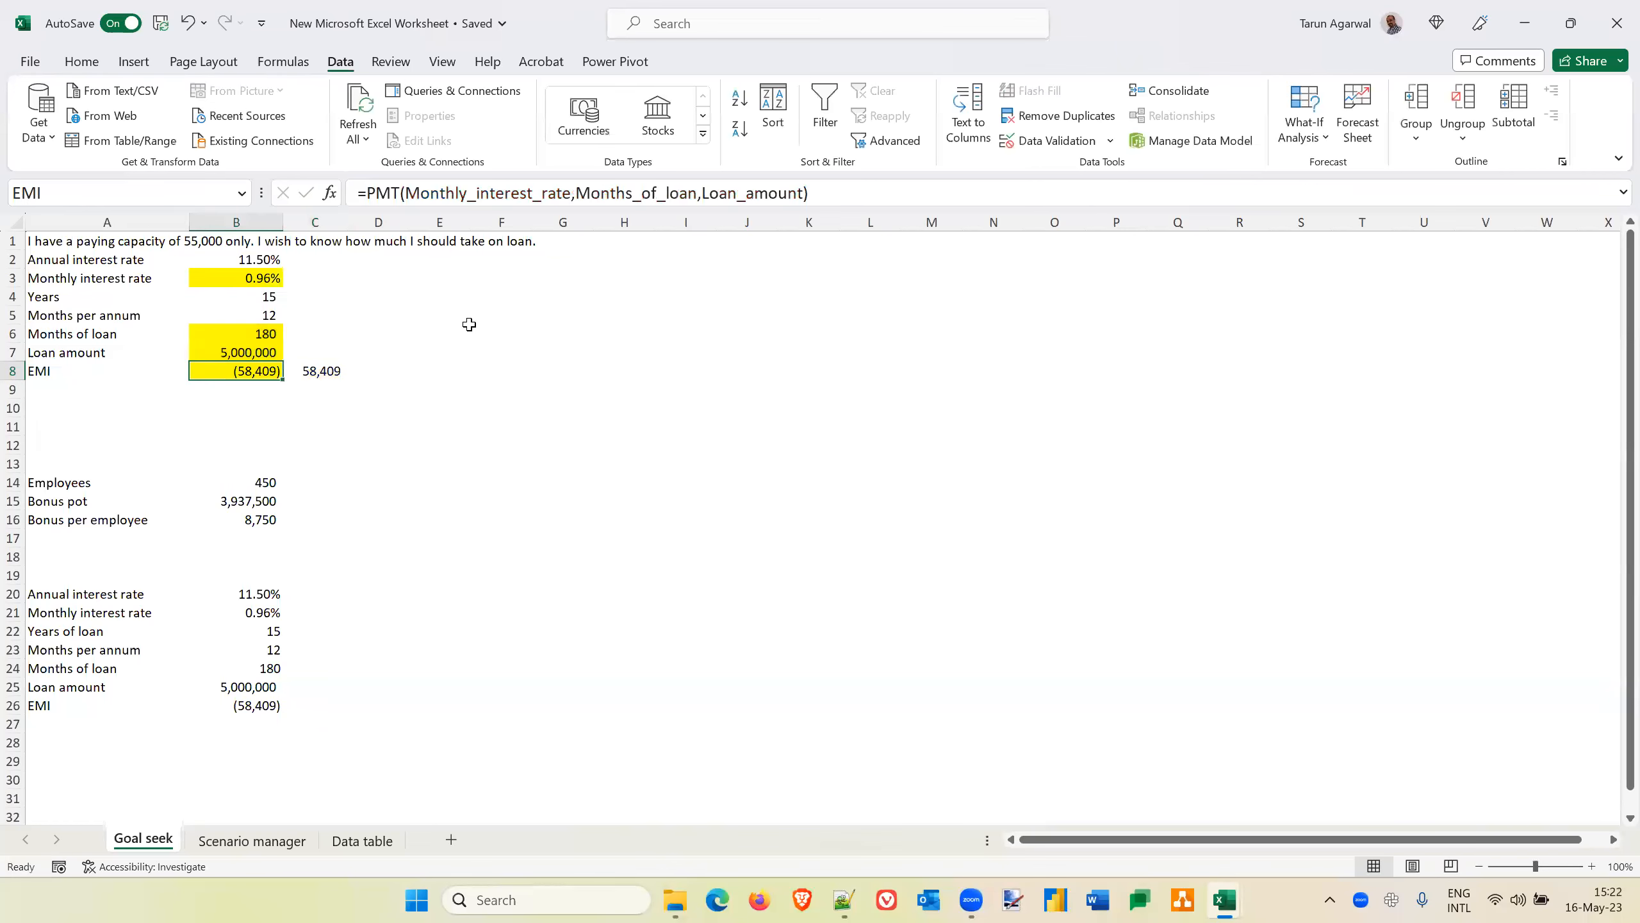
pyautogui.press('Right')
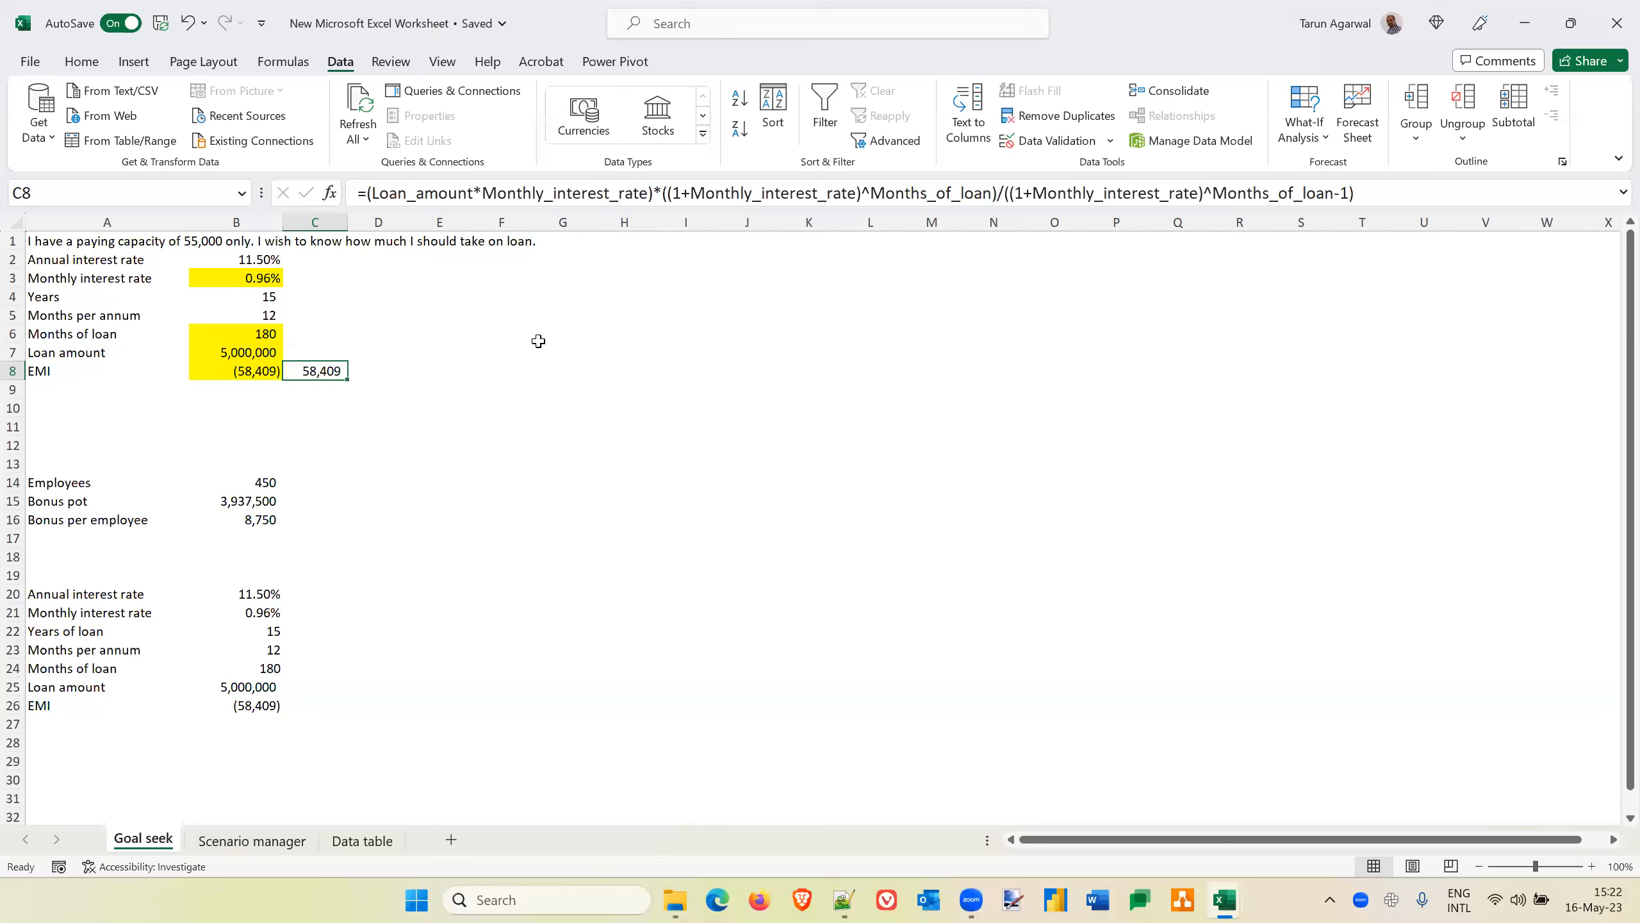
pyautogui.click(227, 378)
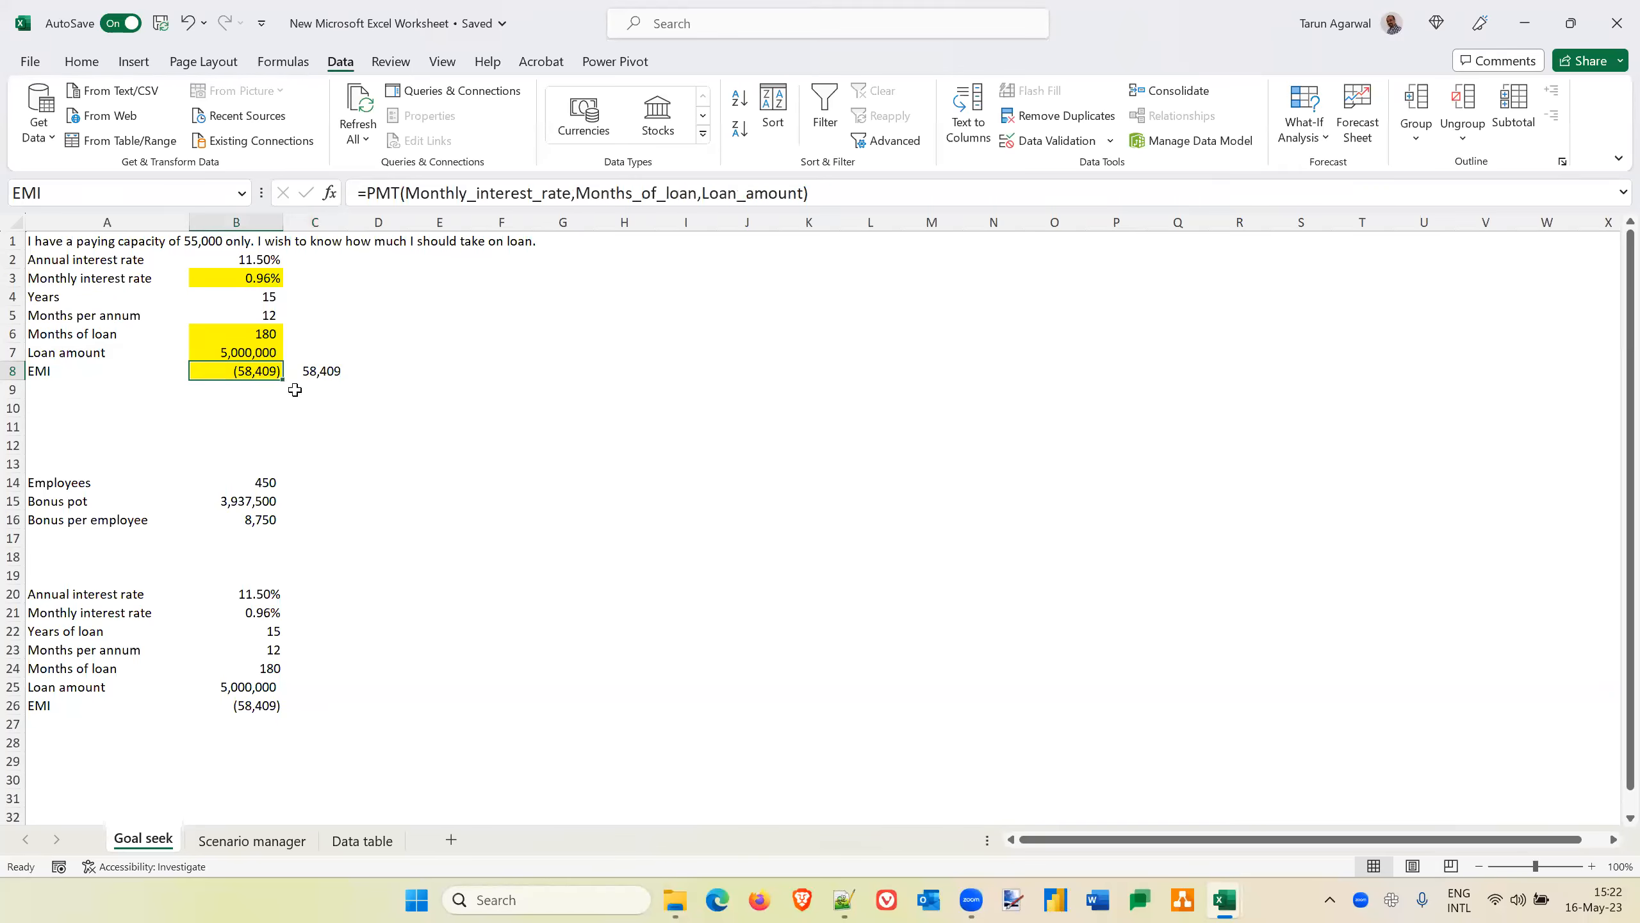
# Run Goal Seek on the manual EMI formula in C8 with a target of 55000 by changing the months of loan in B6, and discard the solution
pyautogui.click(322, 371)
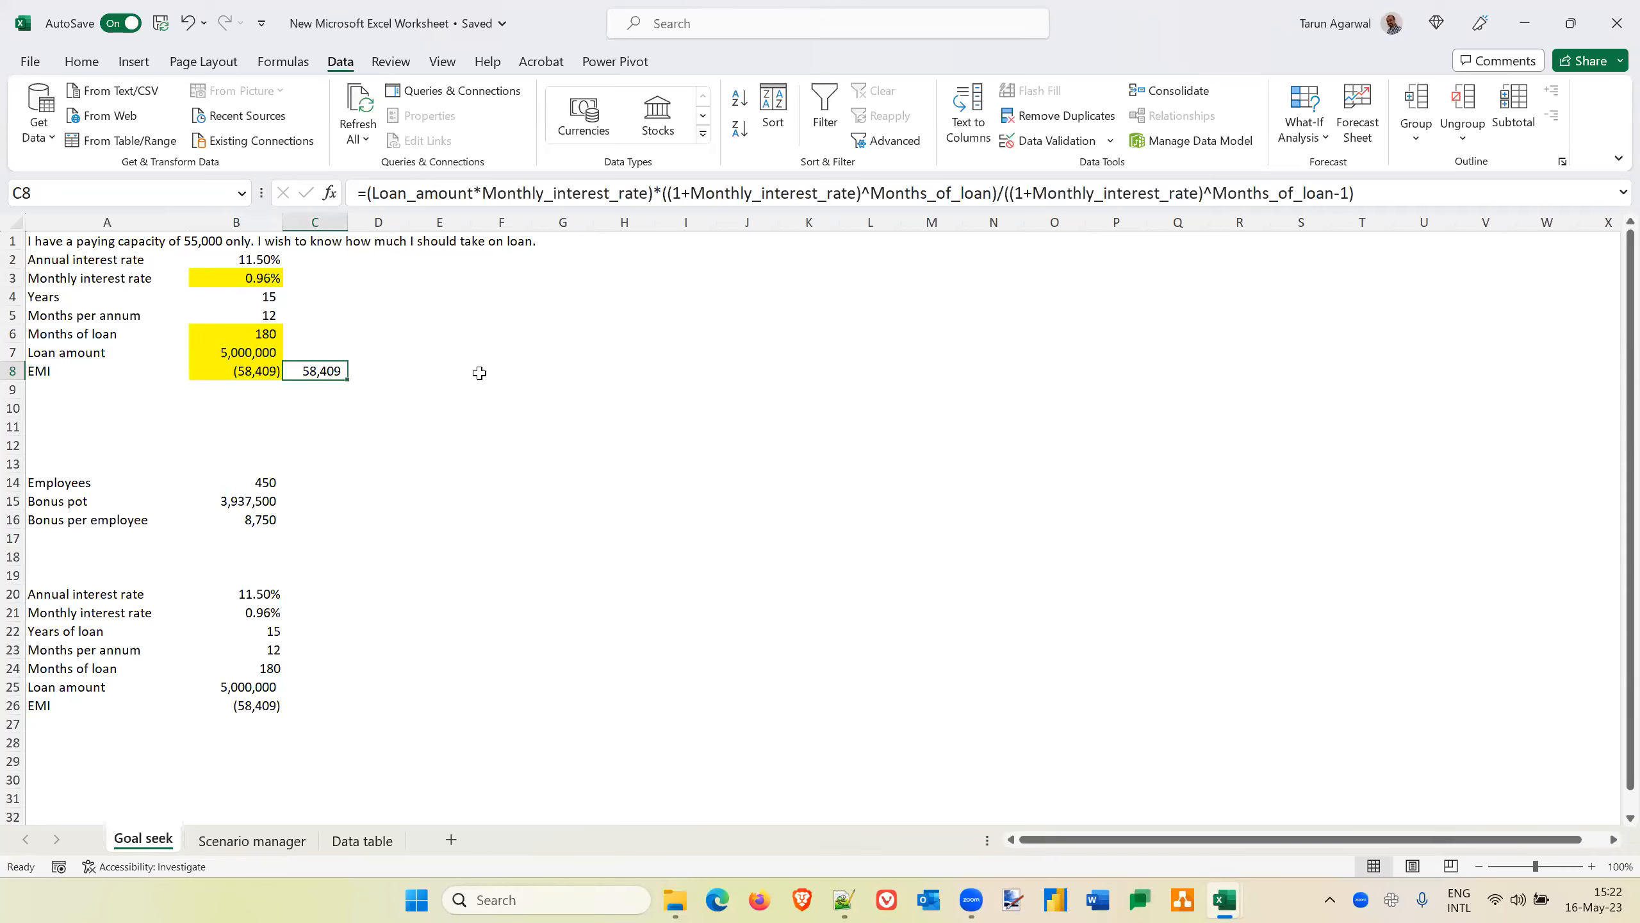
pyautogui.click(1323, 138)
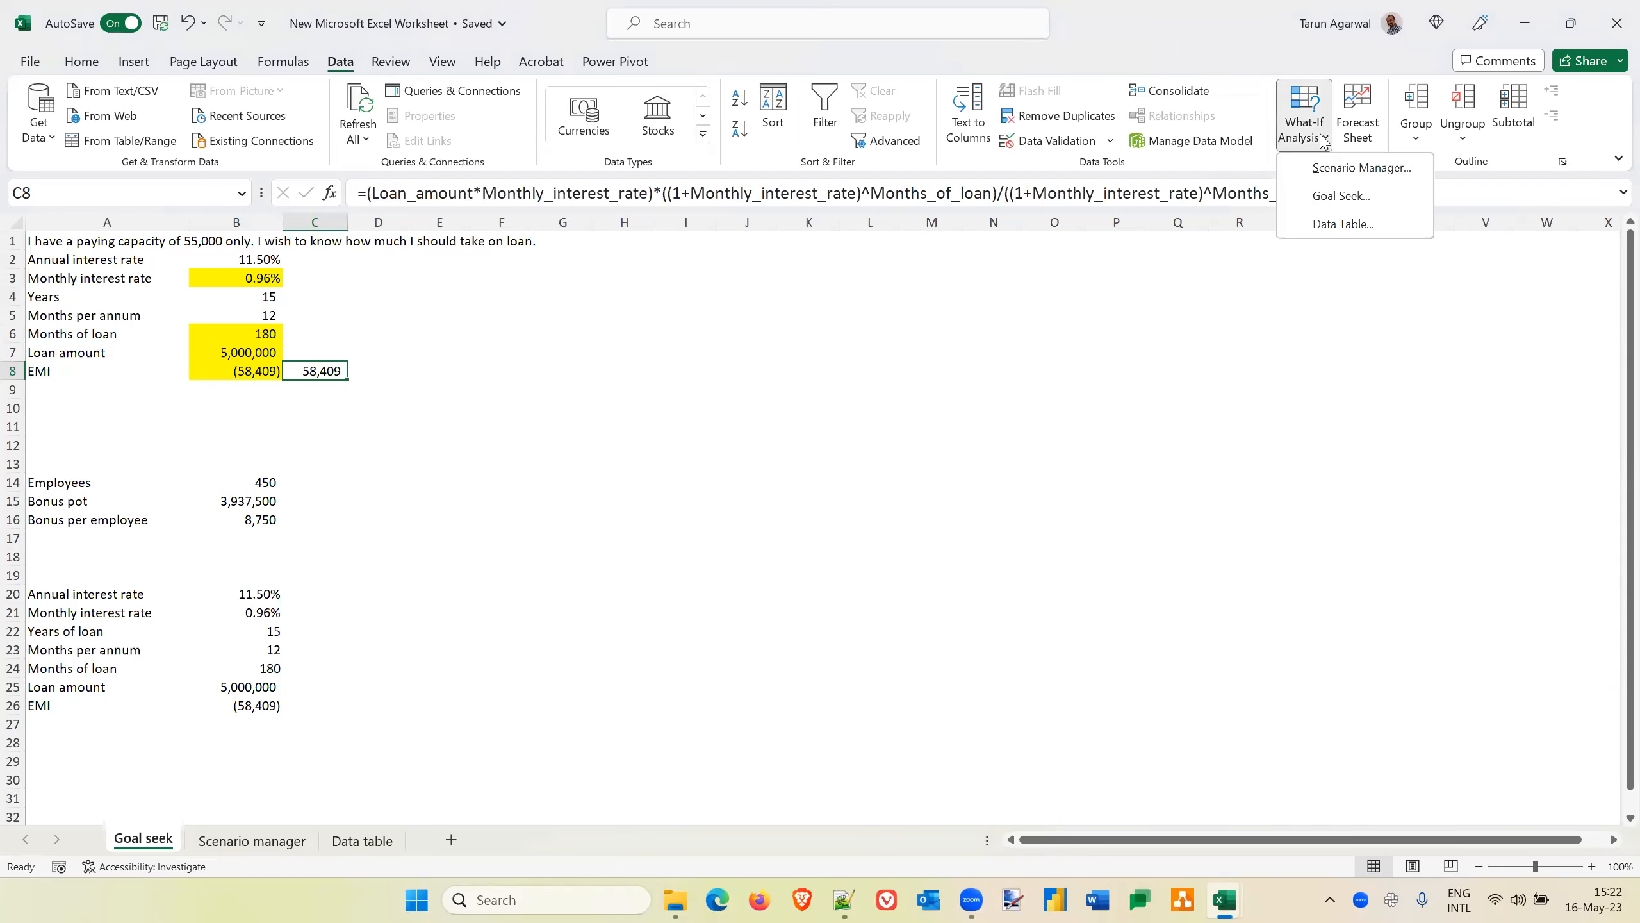
pyautogui.click(1330, 197)
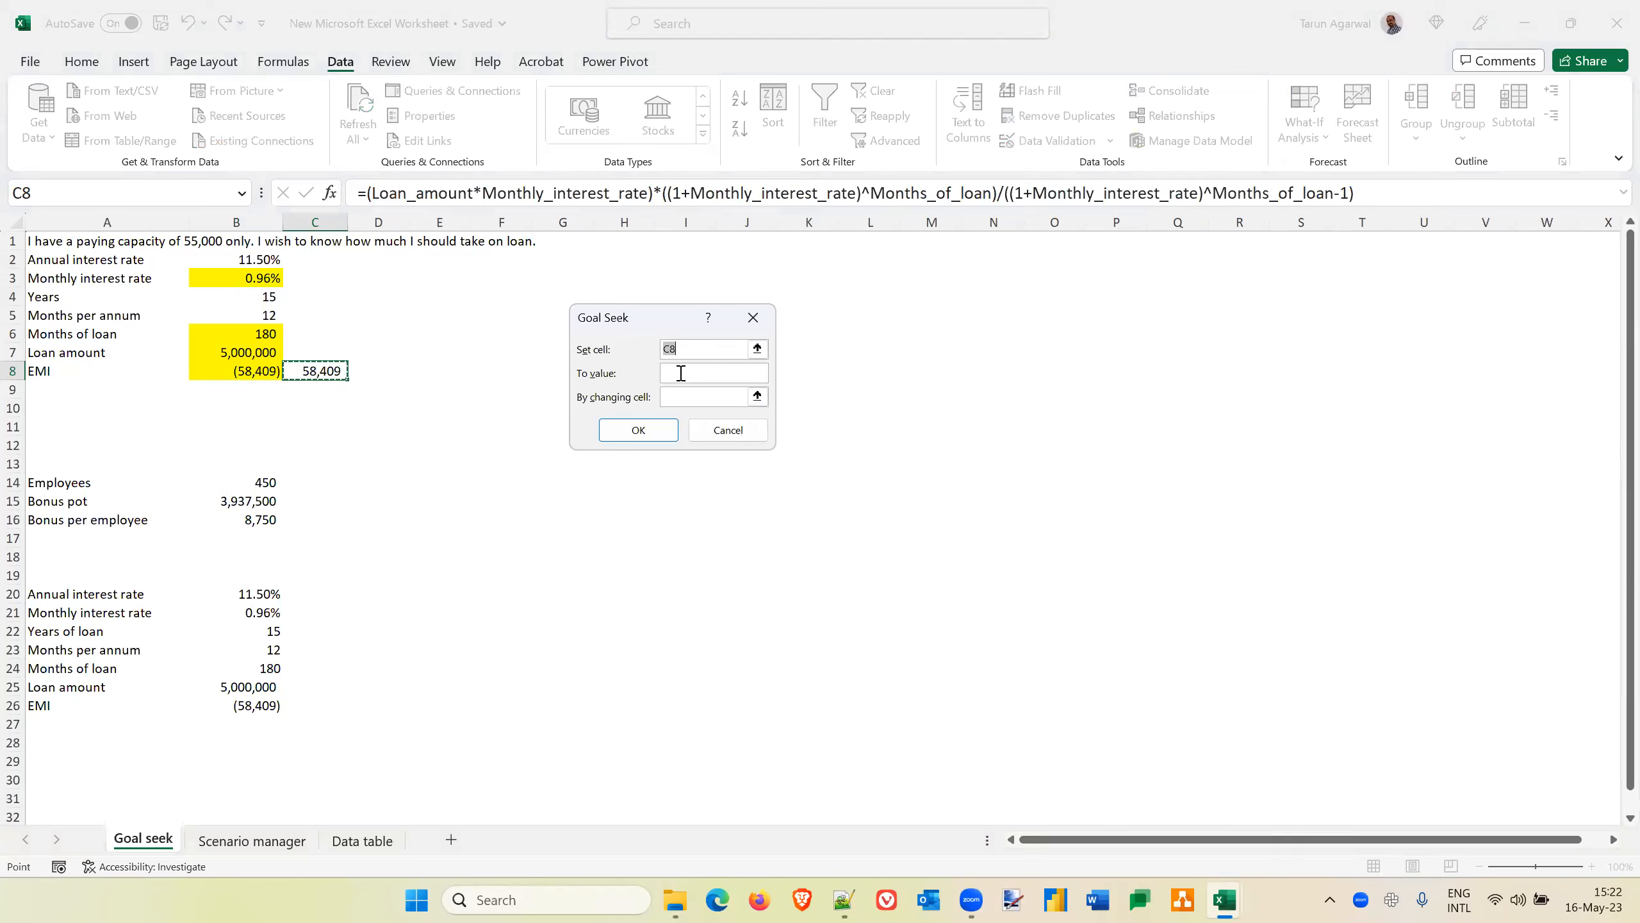
pyautogui.click(680, 374)
pyautogui.write('55000')
pyautogui.click(677, 394)
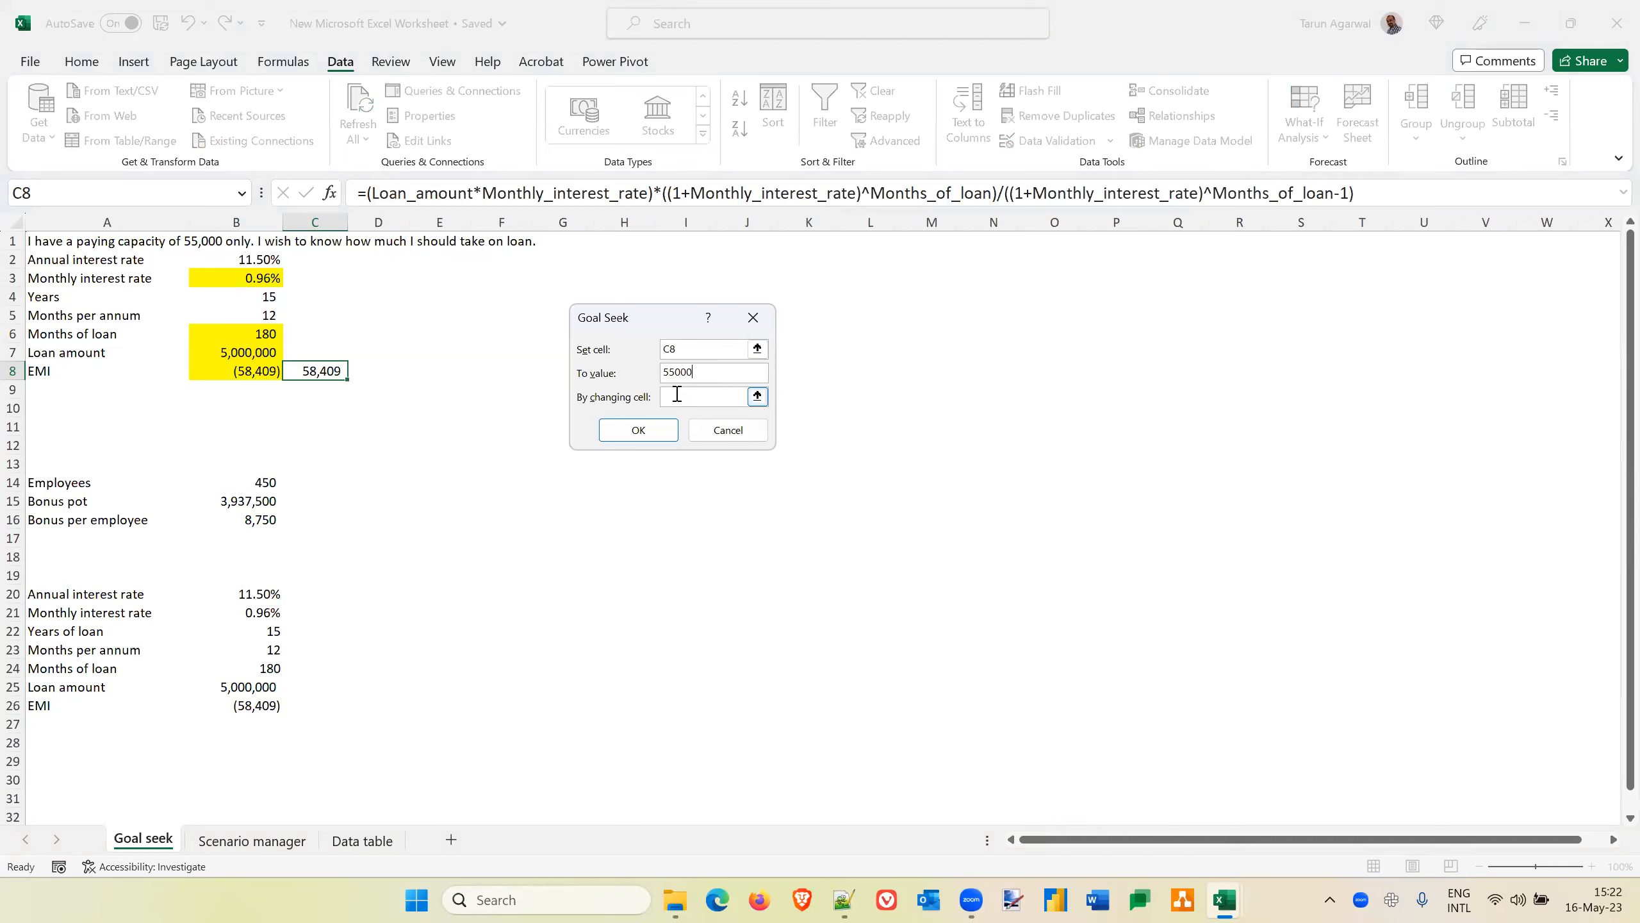
pyautogui.click(262, 333)
pyautogui.click(648, 432)
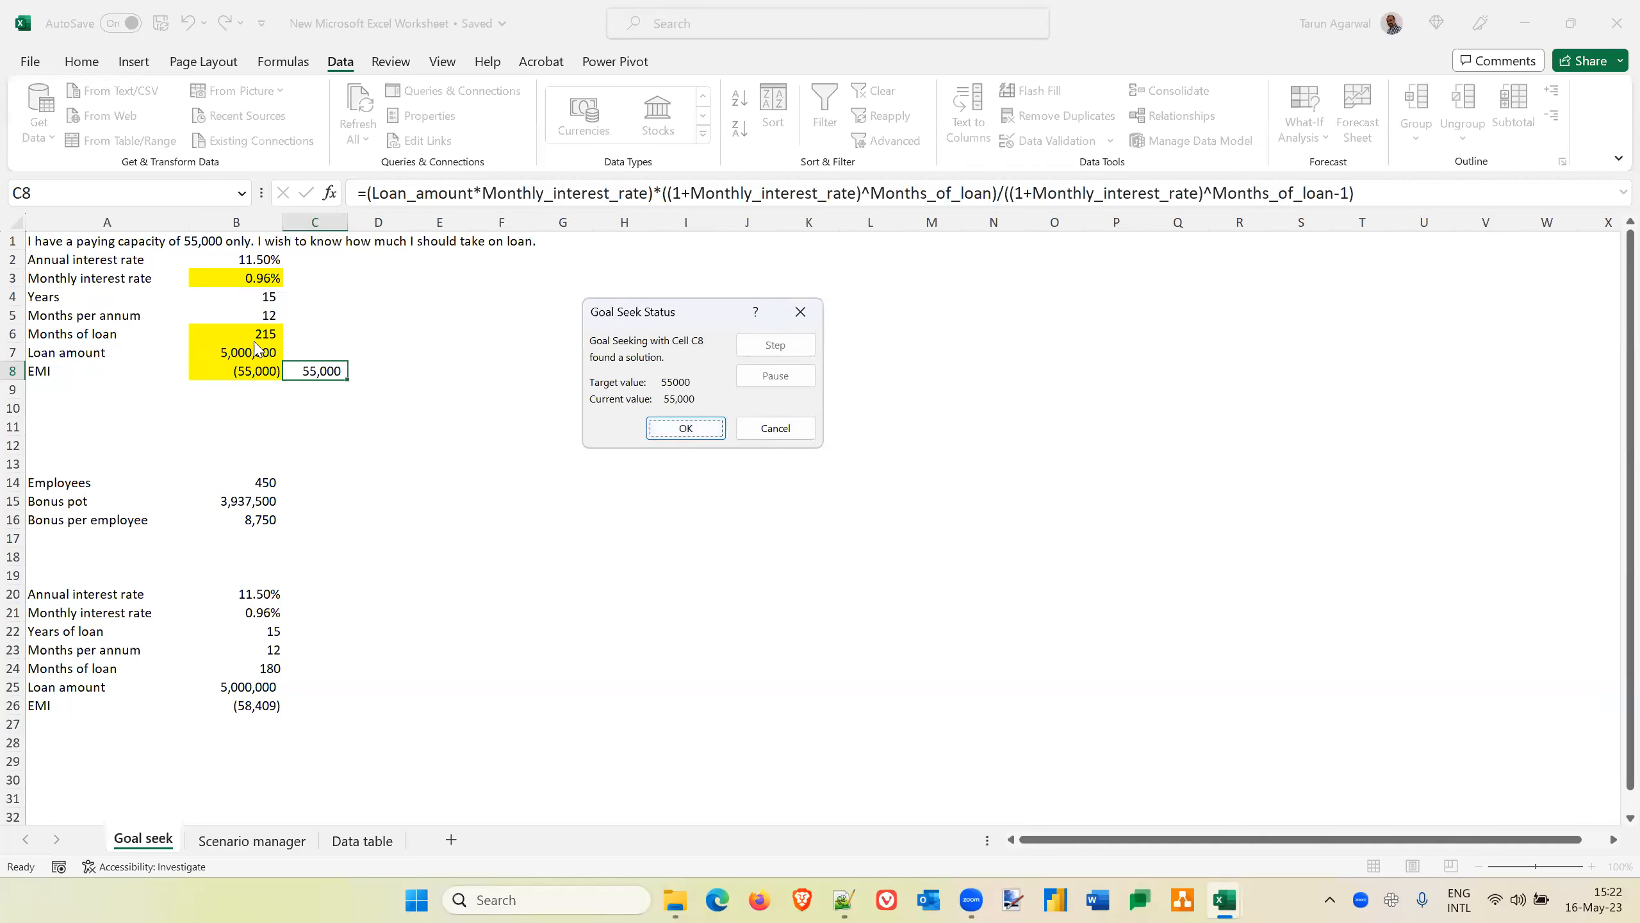
pyautogui.click(785, 432)
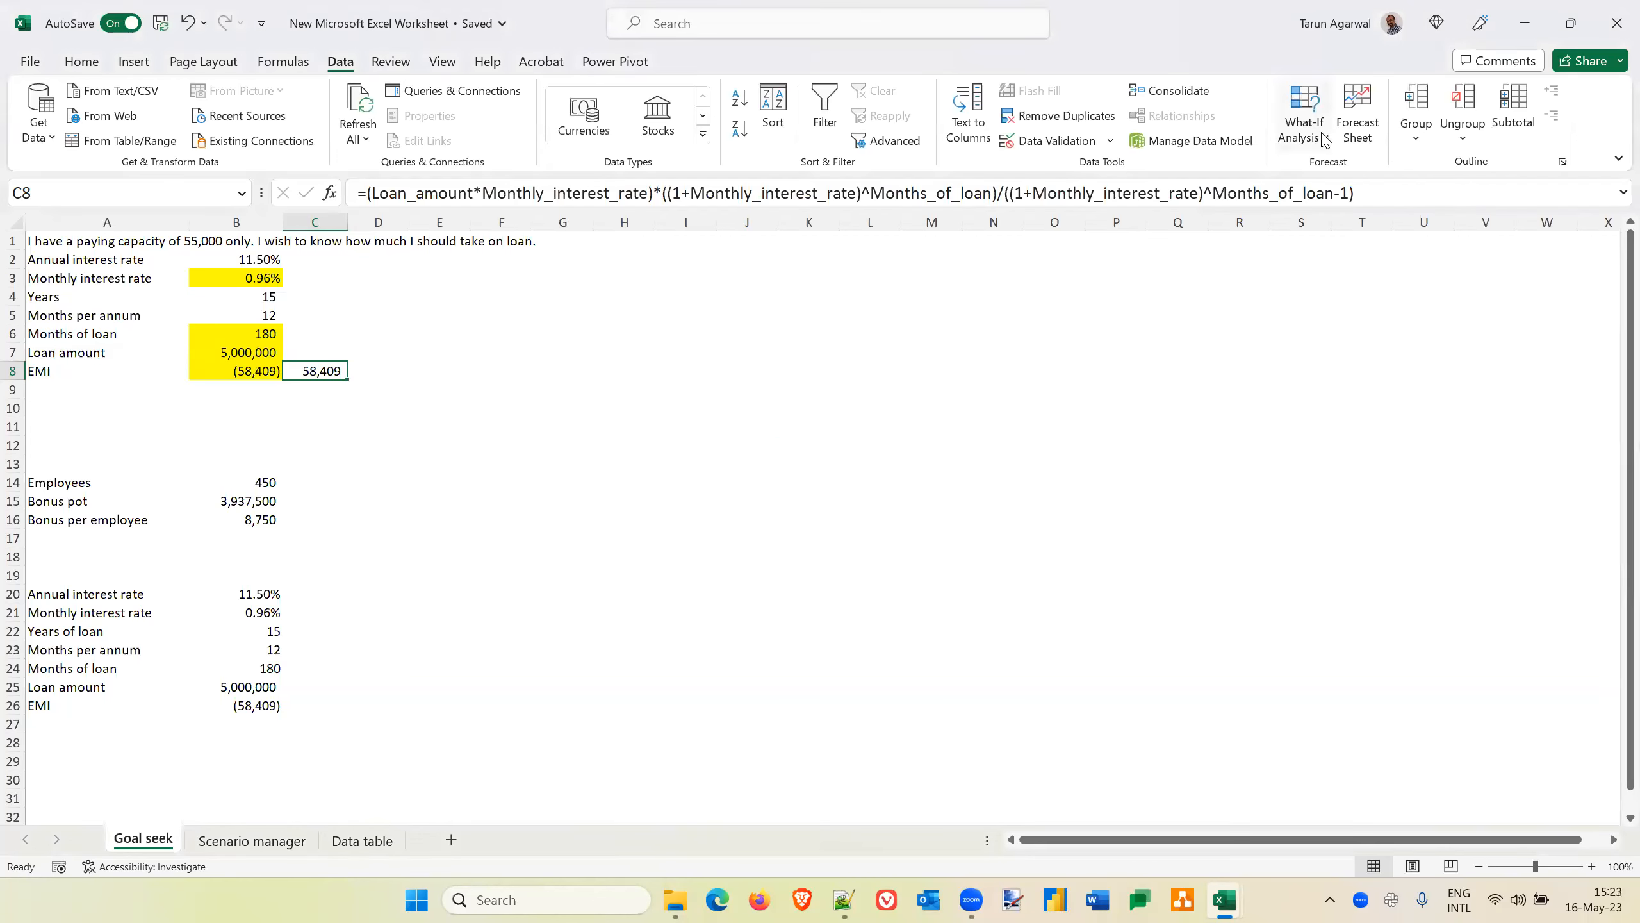
# Run Goal Seek on the manual EMI formula in C8 with a target of 55000 by changing the monthly interest rate in B3, and discard the solution
pyautogui.click(1305, 123)
pyautogui.click(1344, 195)
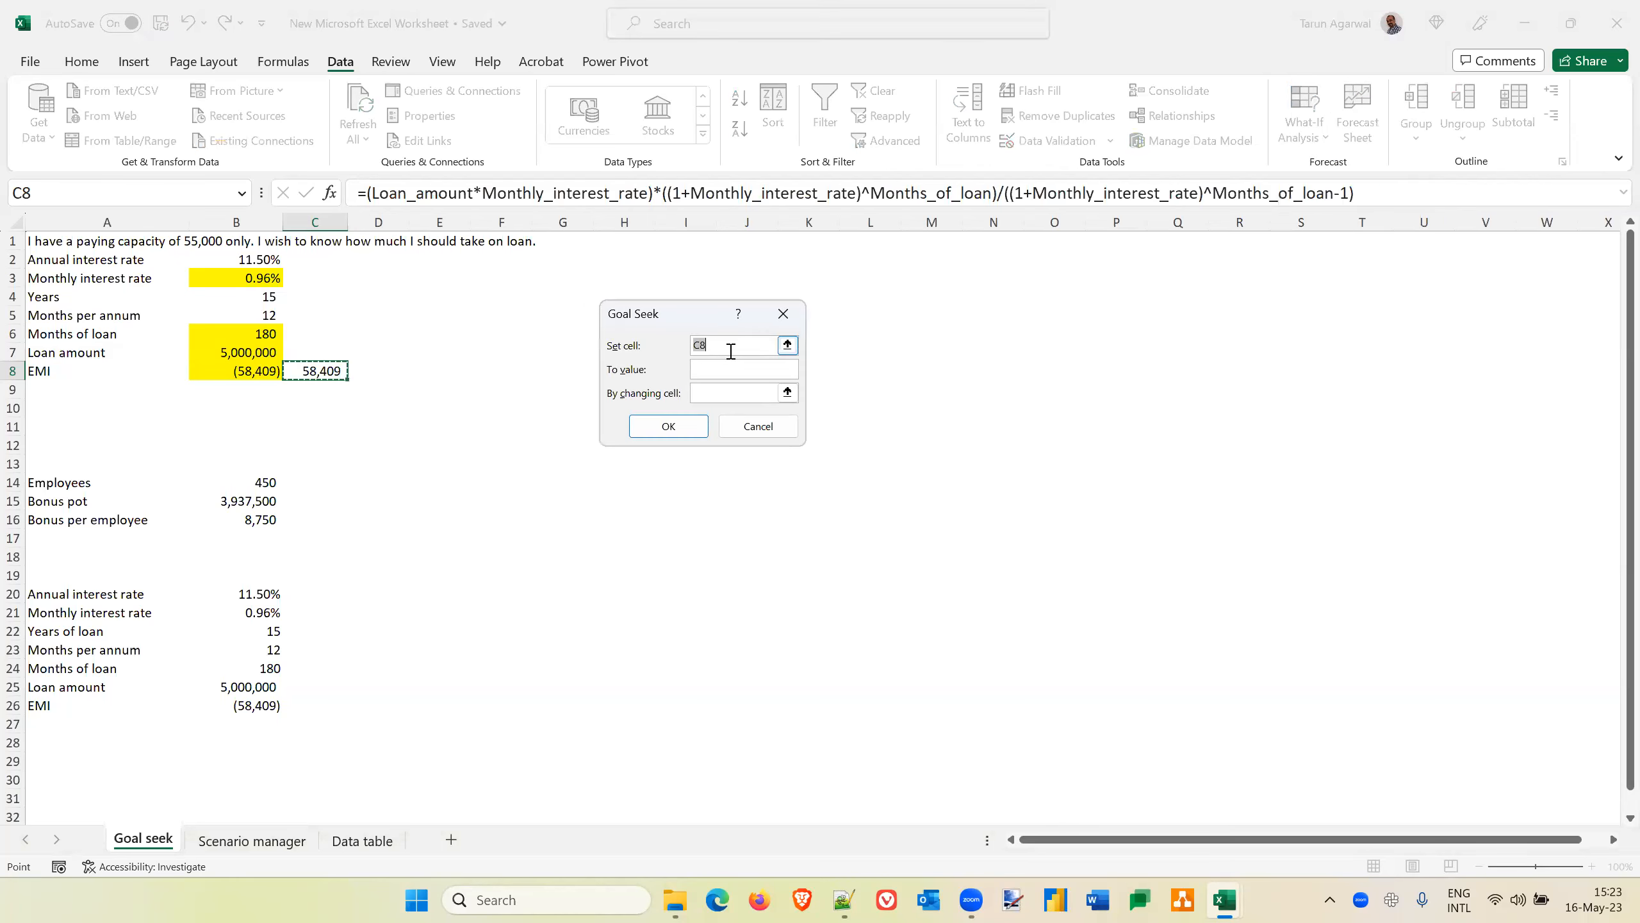
pyautogui.click(717, 368)
pyautogui.write('550')
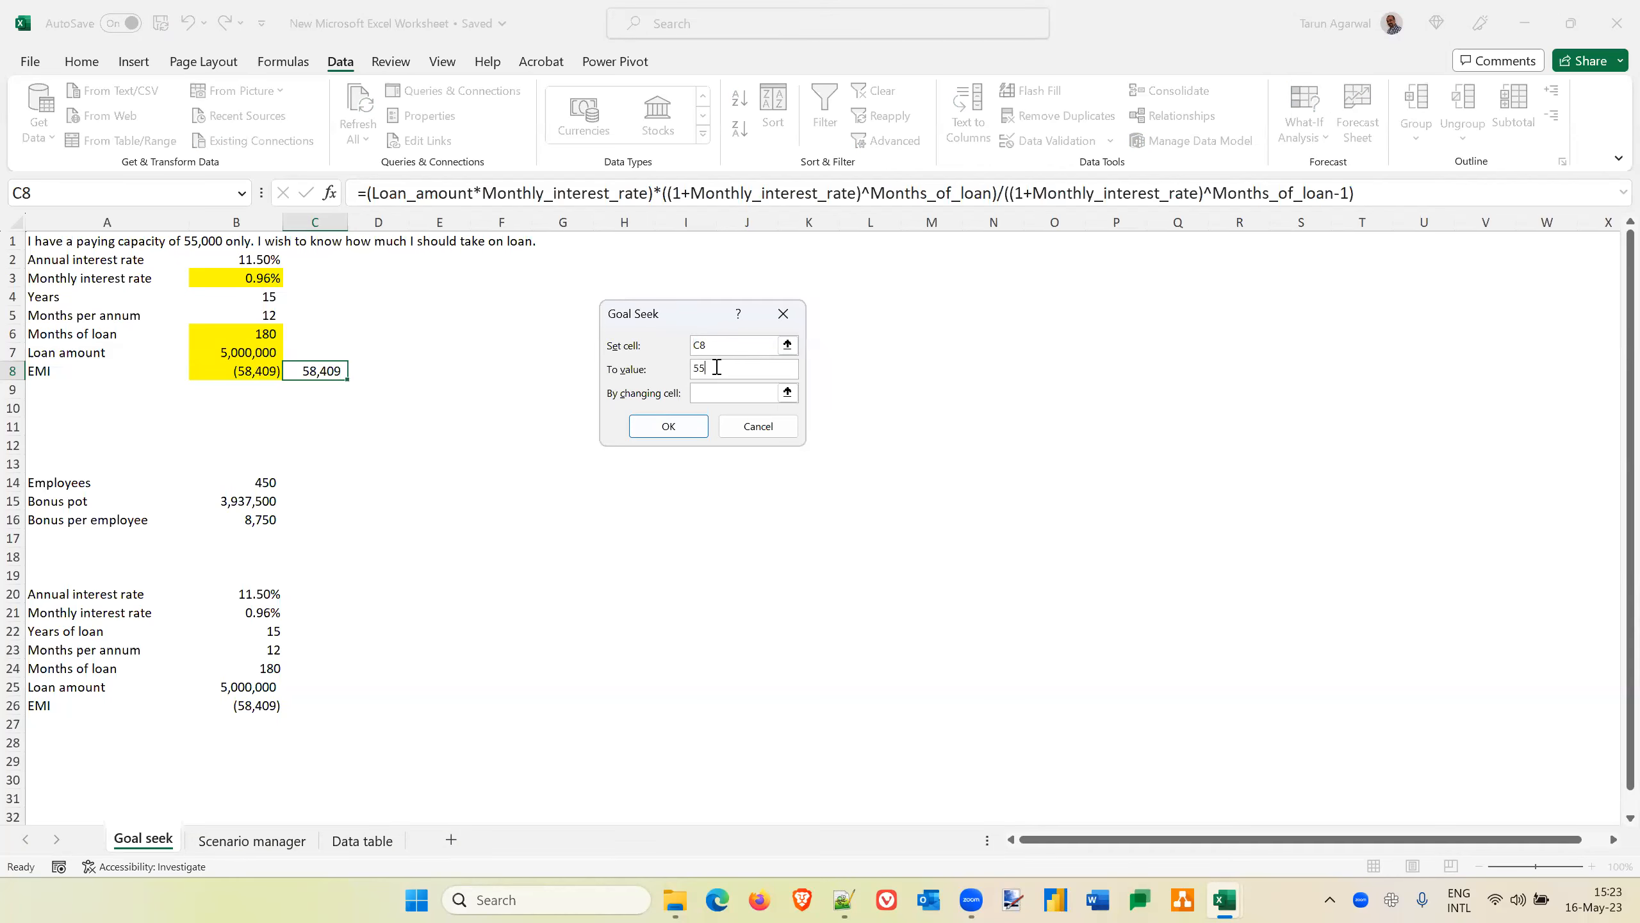
pyautogui.click(705, 393)
pyautogui.click(256, 278)
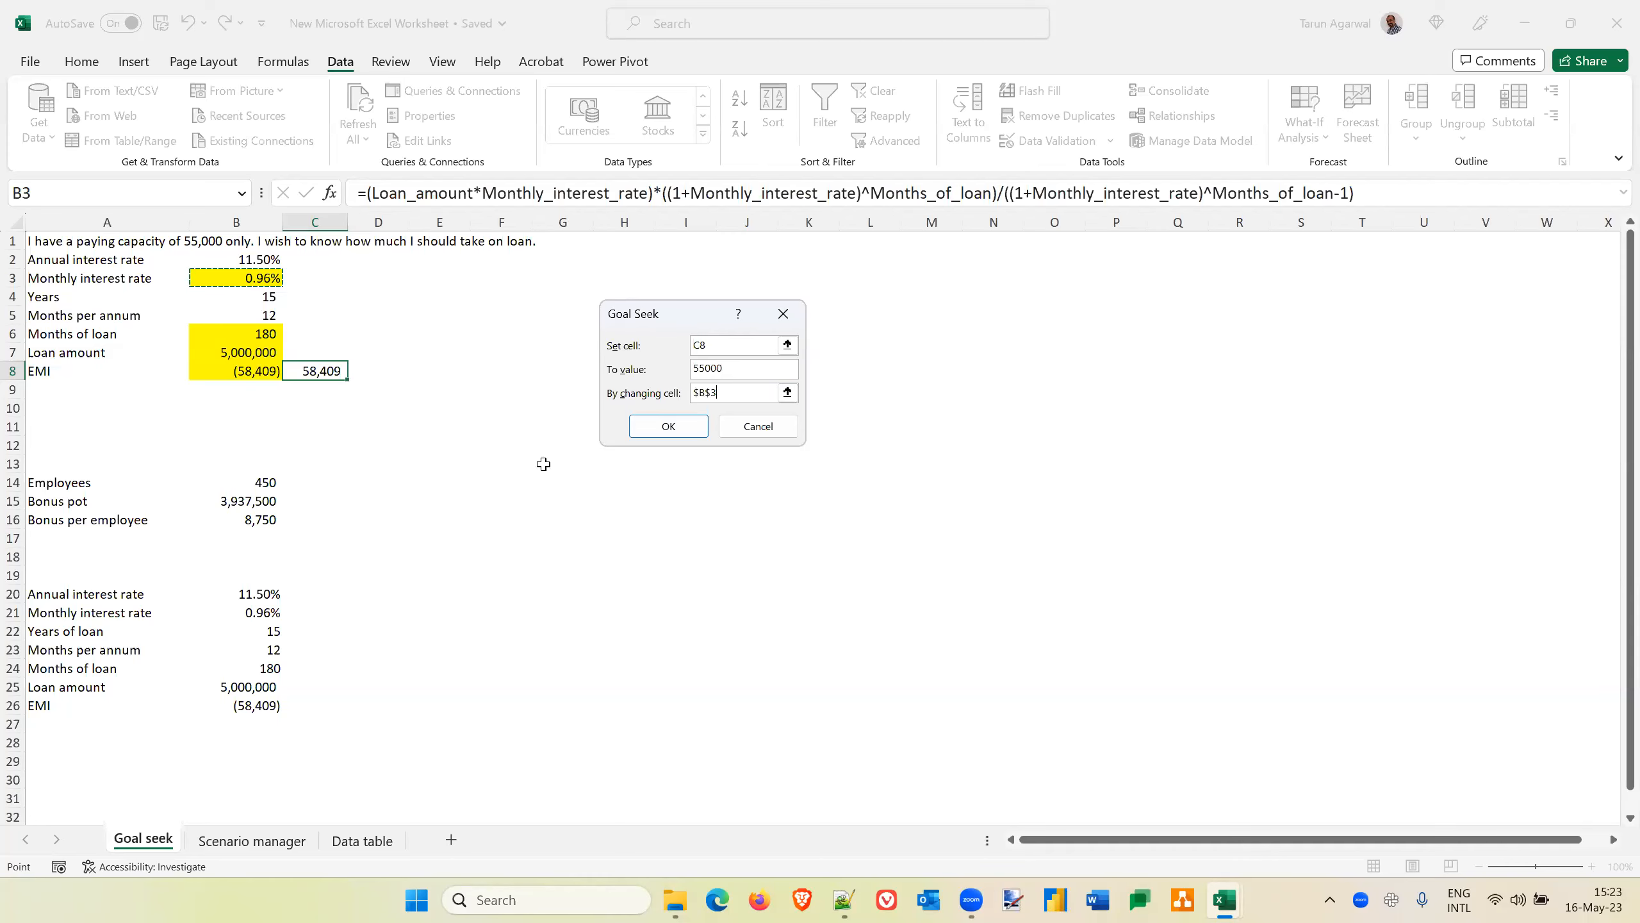
pyautogui.click(669, 426)
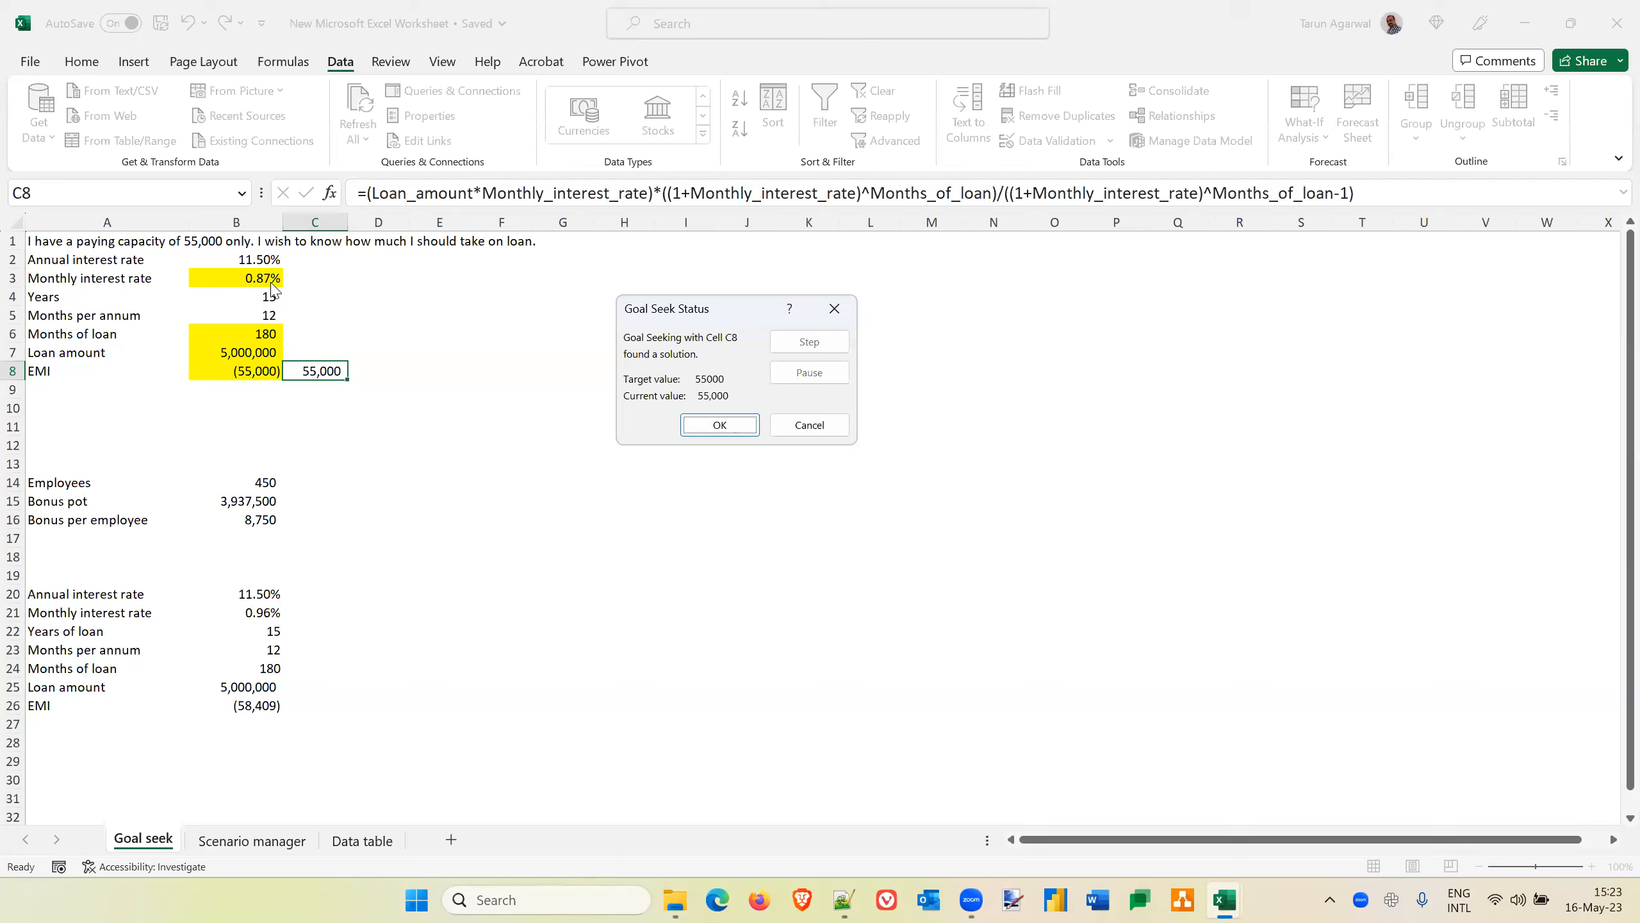
pyautogui.click(808, 426)
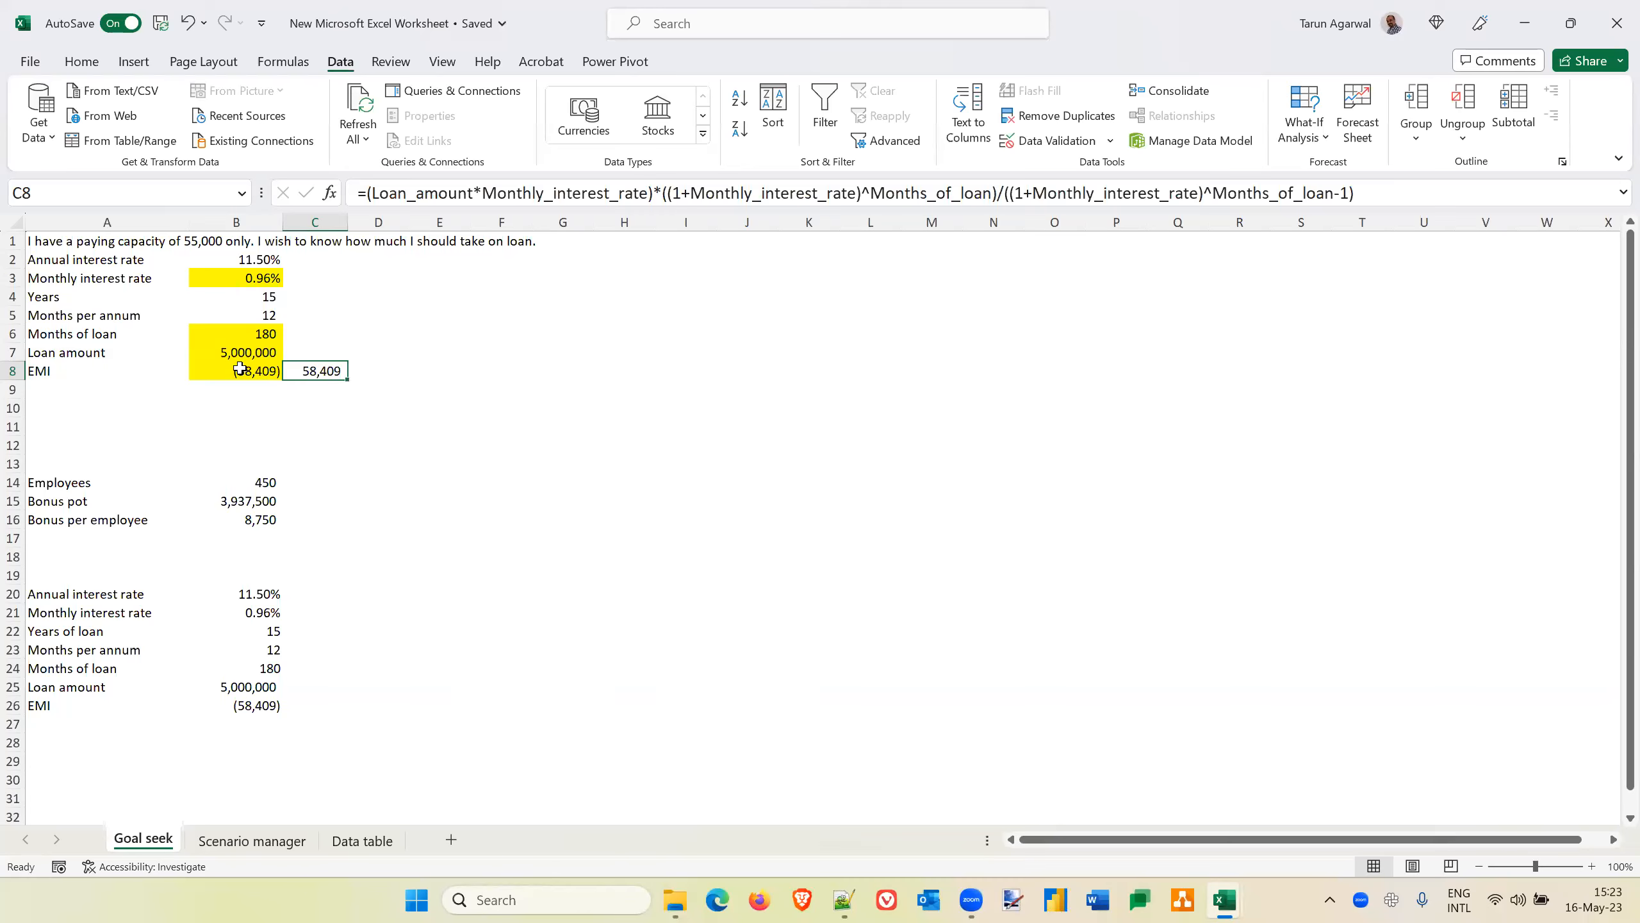
# Compare the PMT formula in B8 with the manual EMI formula in C8
pyautogui.click(220, 371)
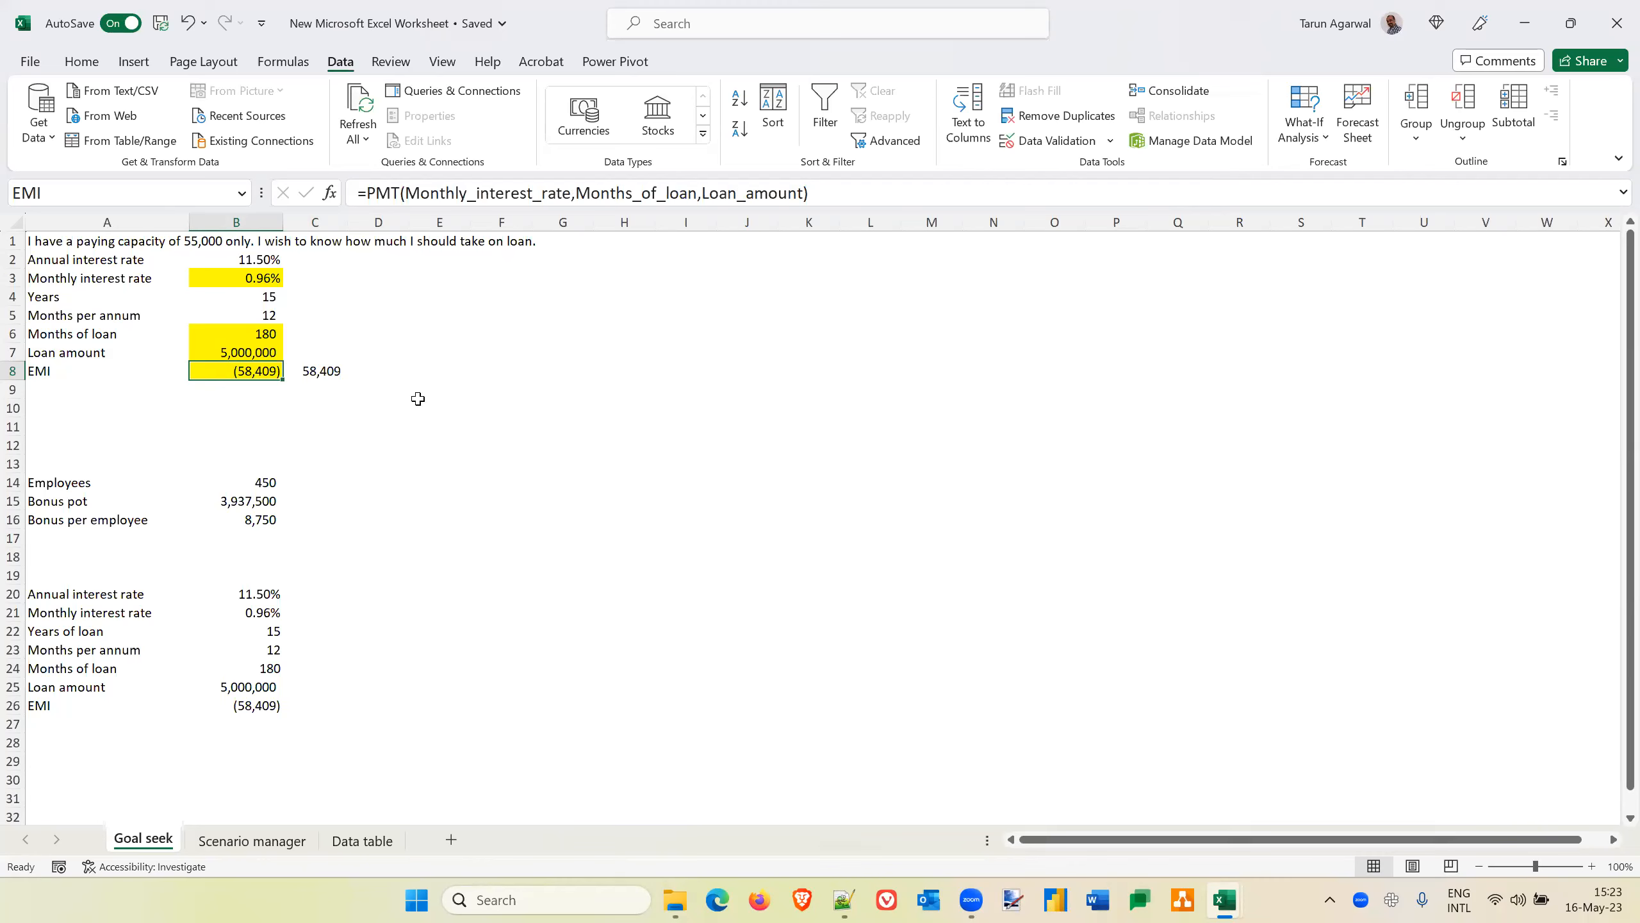
pyautogui.click(941, 785)
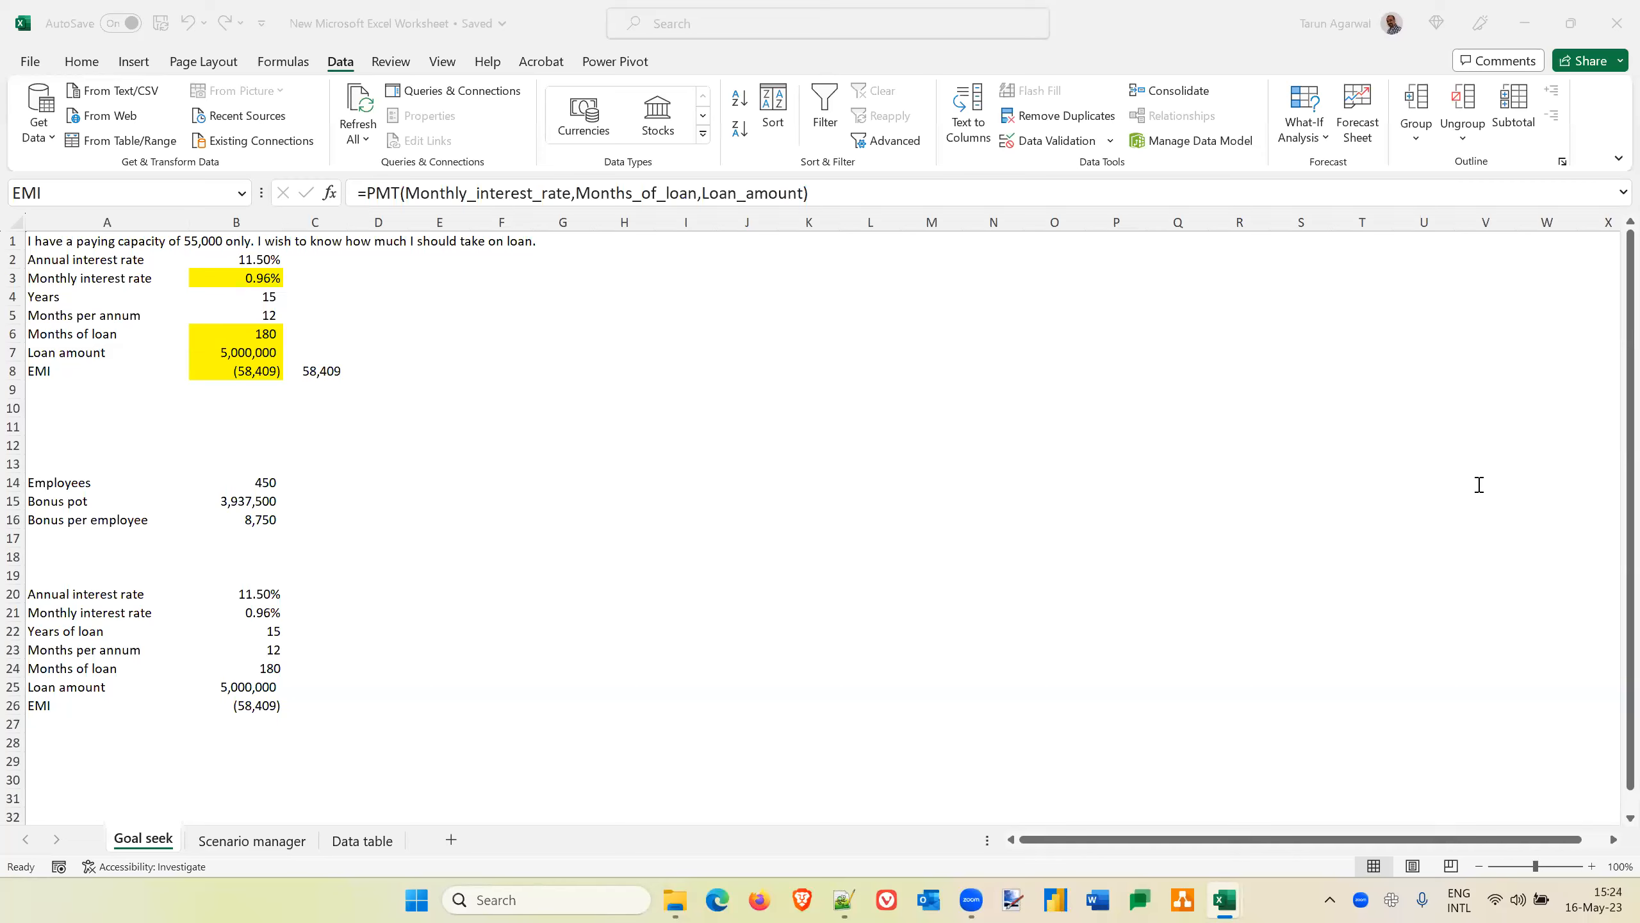
pyautogui.click(315, 374)
pyautogui.click(314, 374)
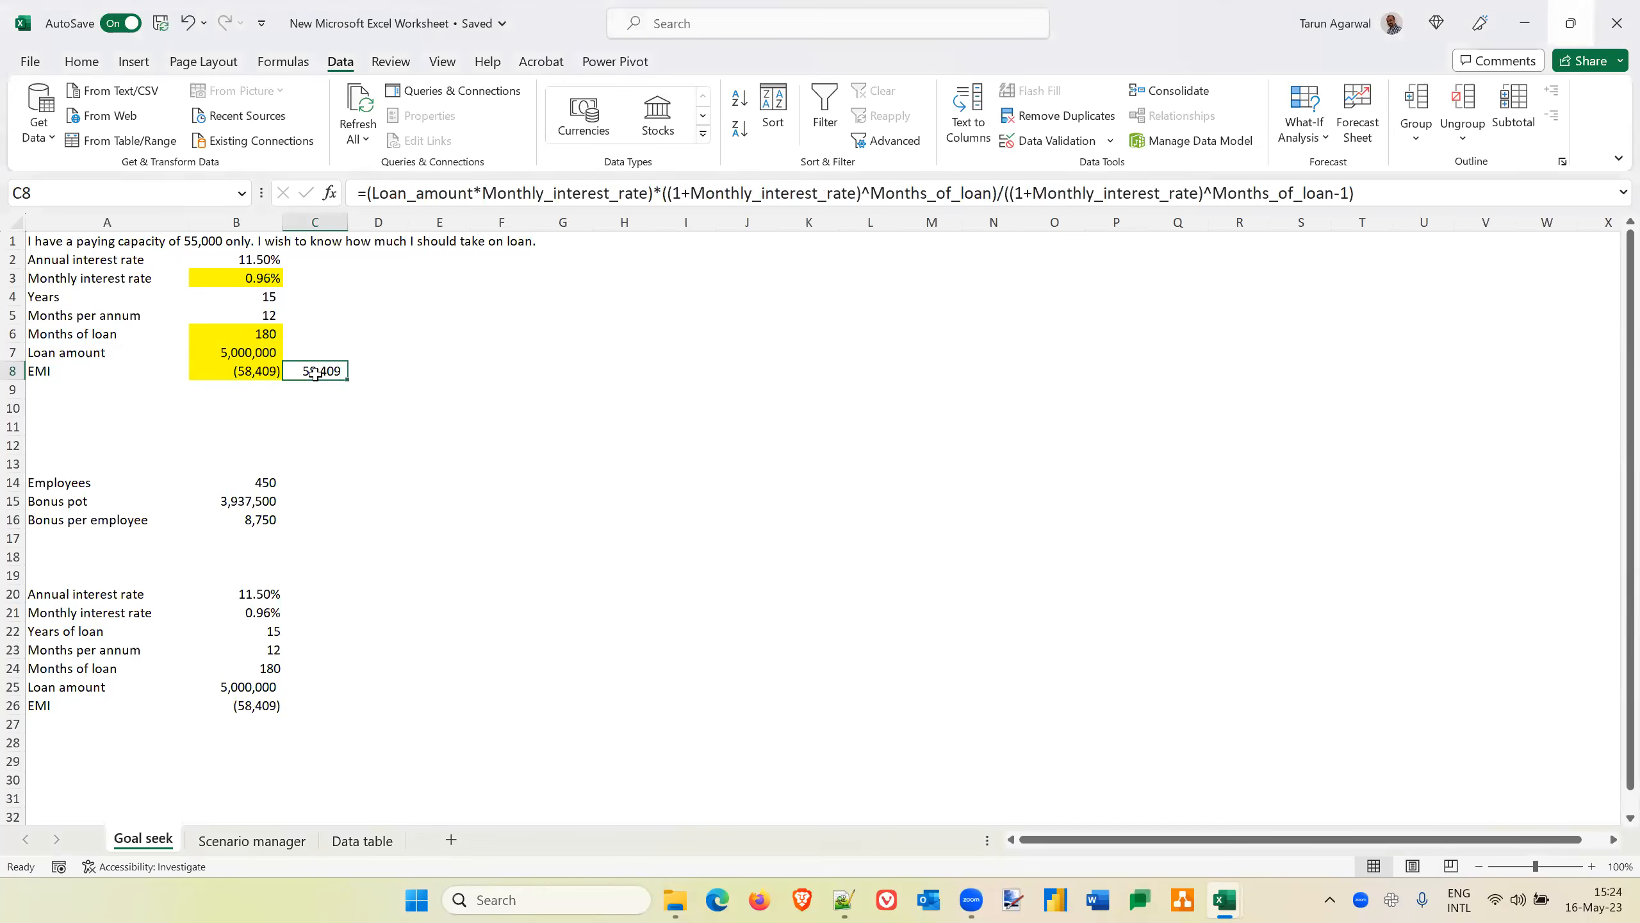
pyautogui.click(252, 374)
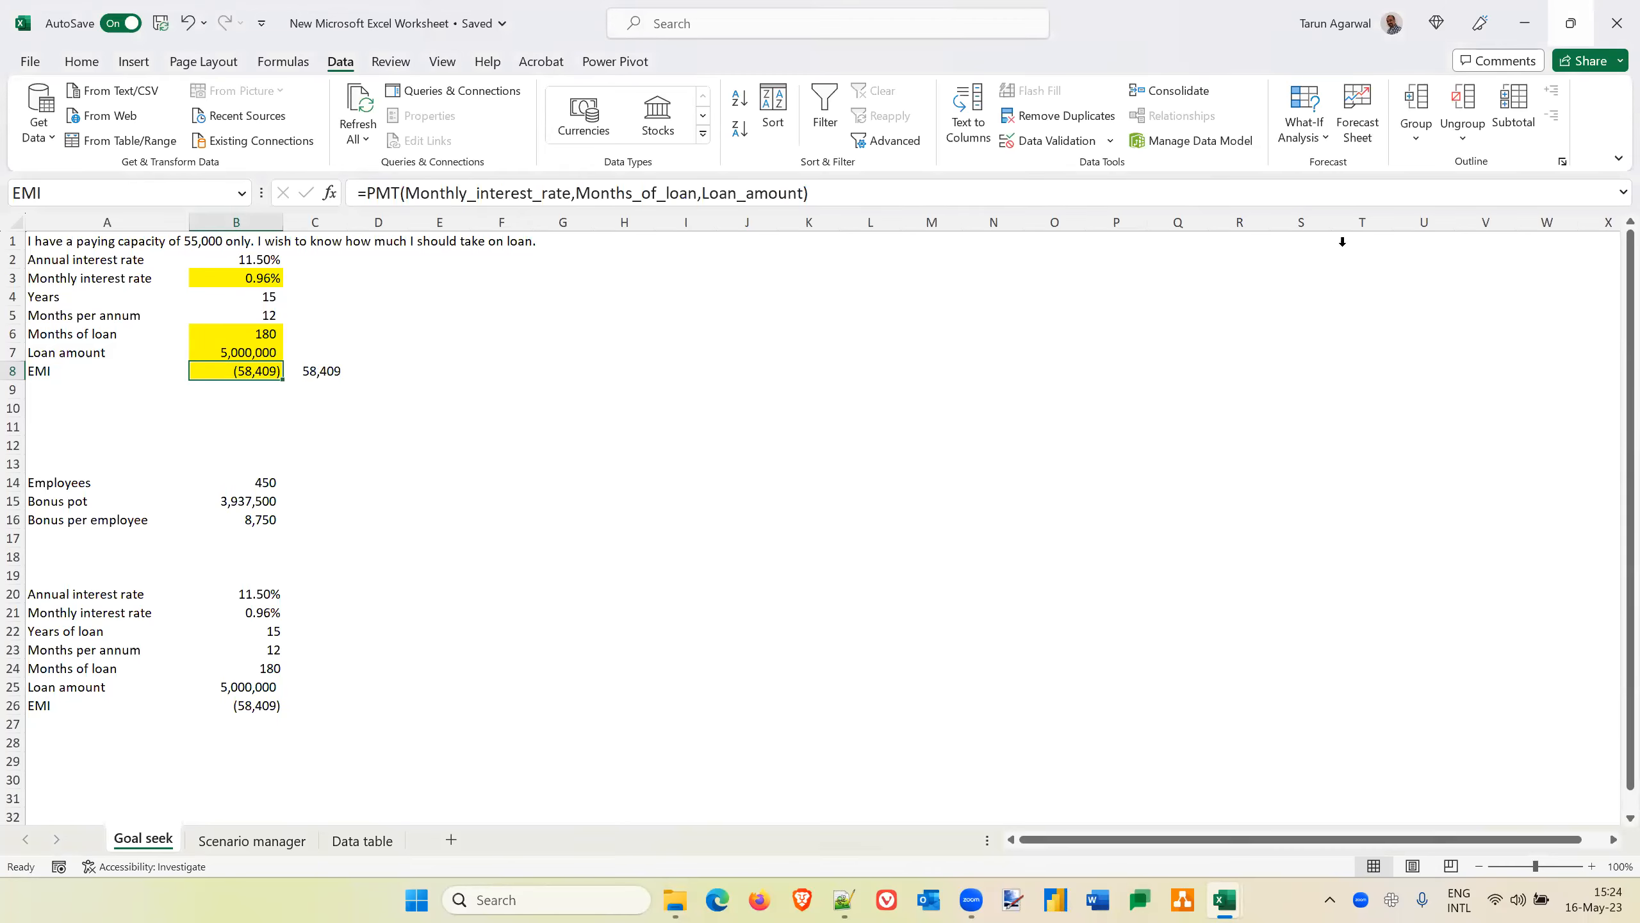
# Run Goal Seek on the manual EMI formula in C8 with a target of 55000 by changing the loan amount in B7, and discard the solution
pyautogui.click(1320, 133)
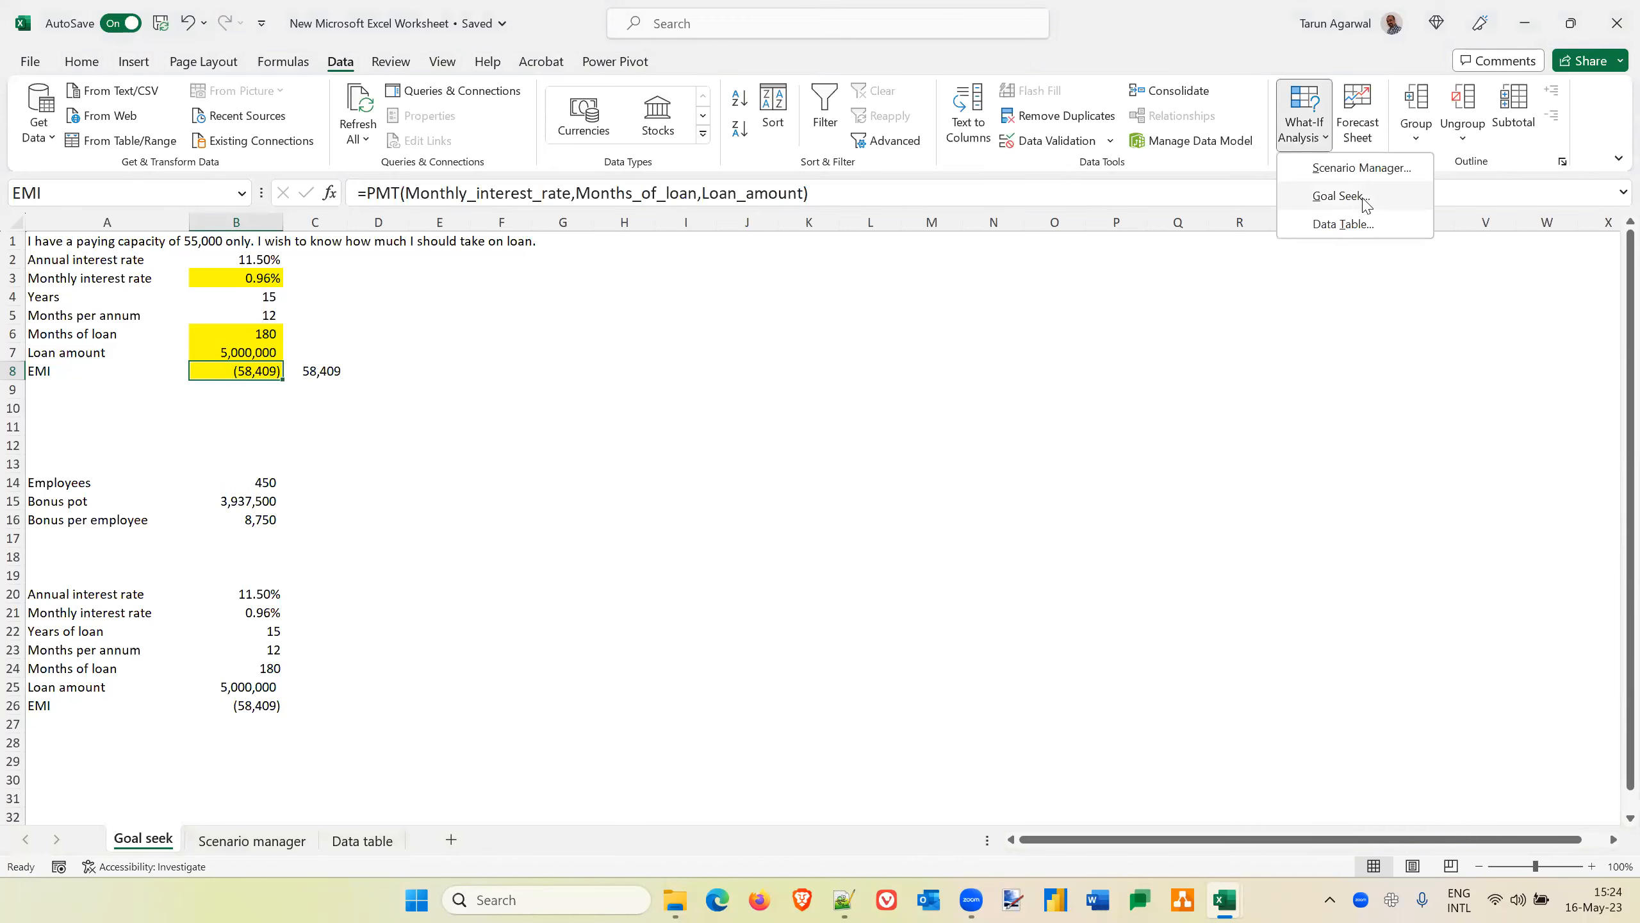
pyautogui.click(1367, 205)
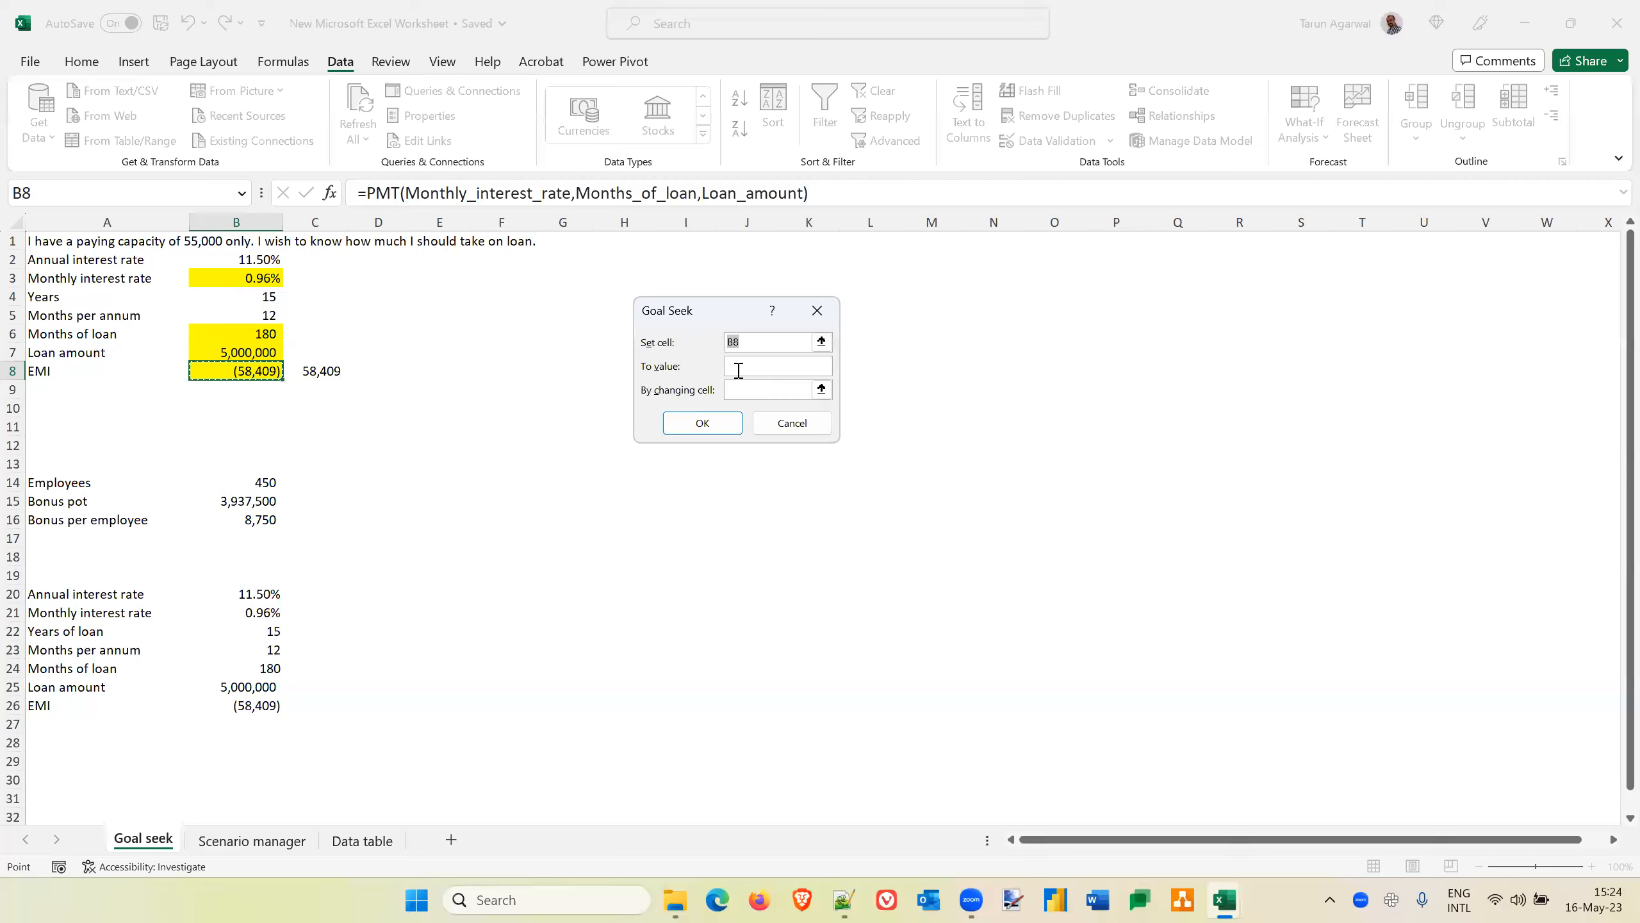
pyautogui.click(326, 372)
pyautogui.click(758, 366)
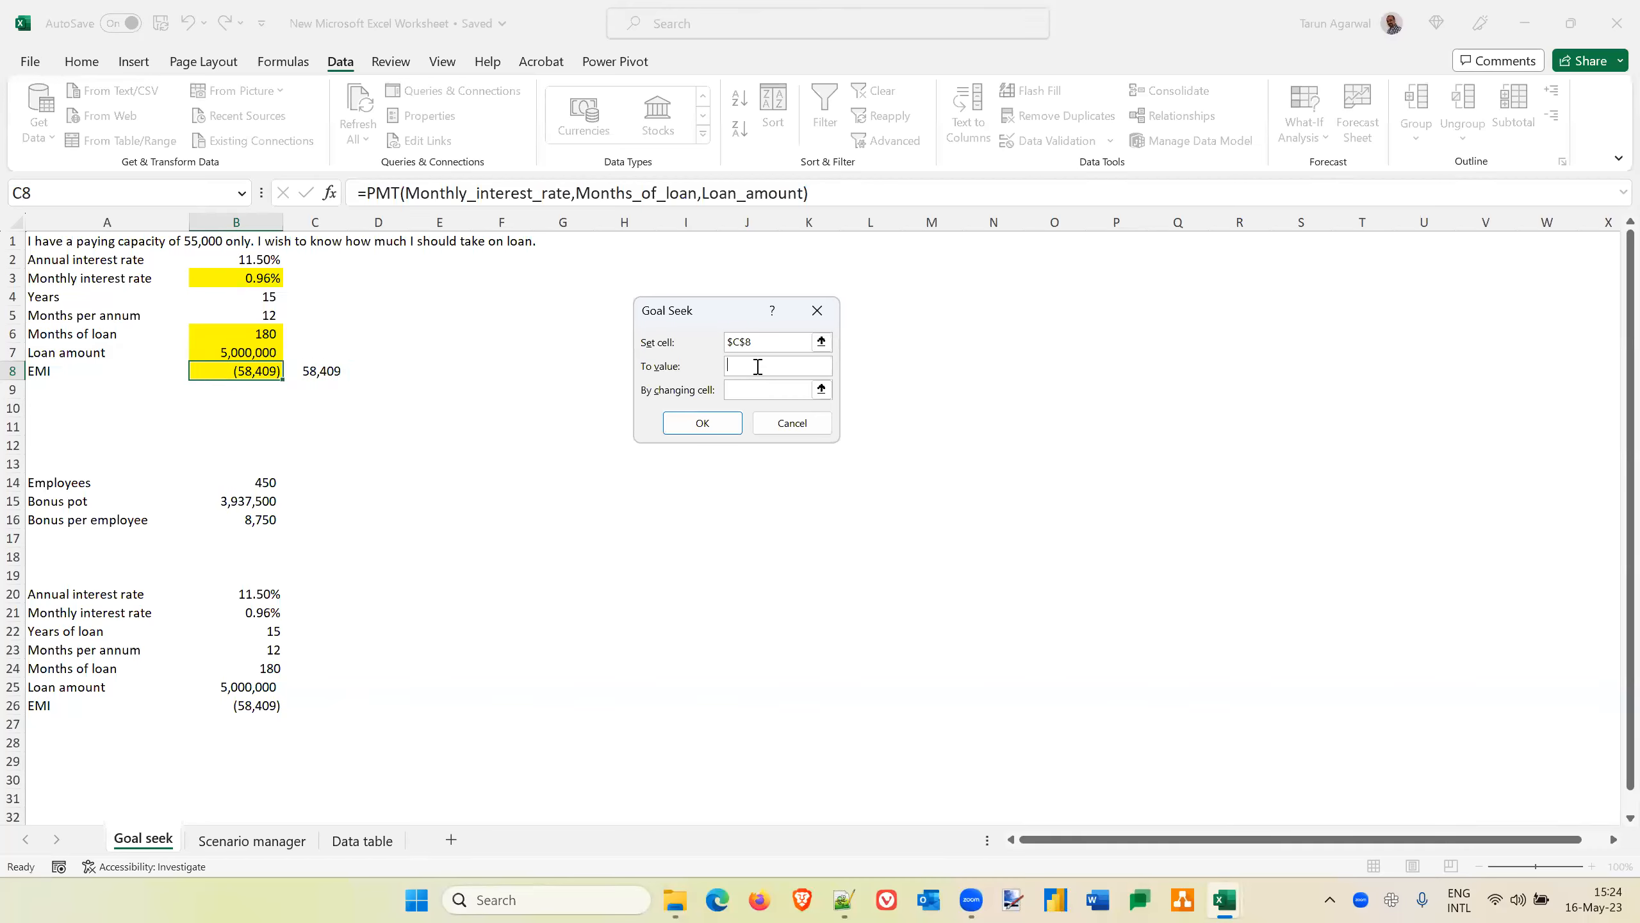
pyautogui.write('55000')
pyautogui.click(733, 388)
pyautogui.click(251, 339)
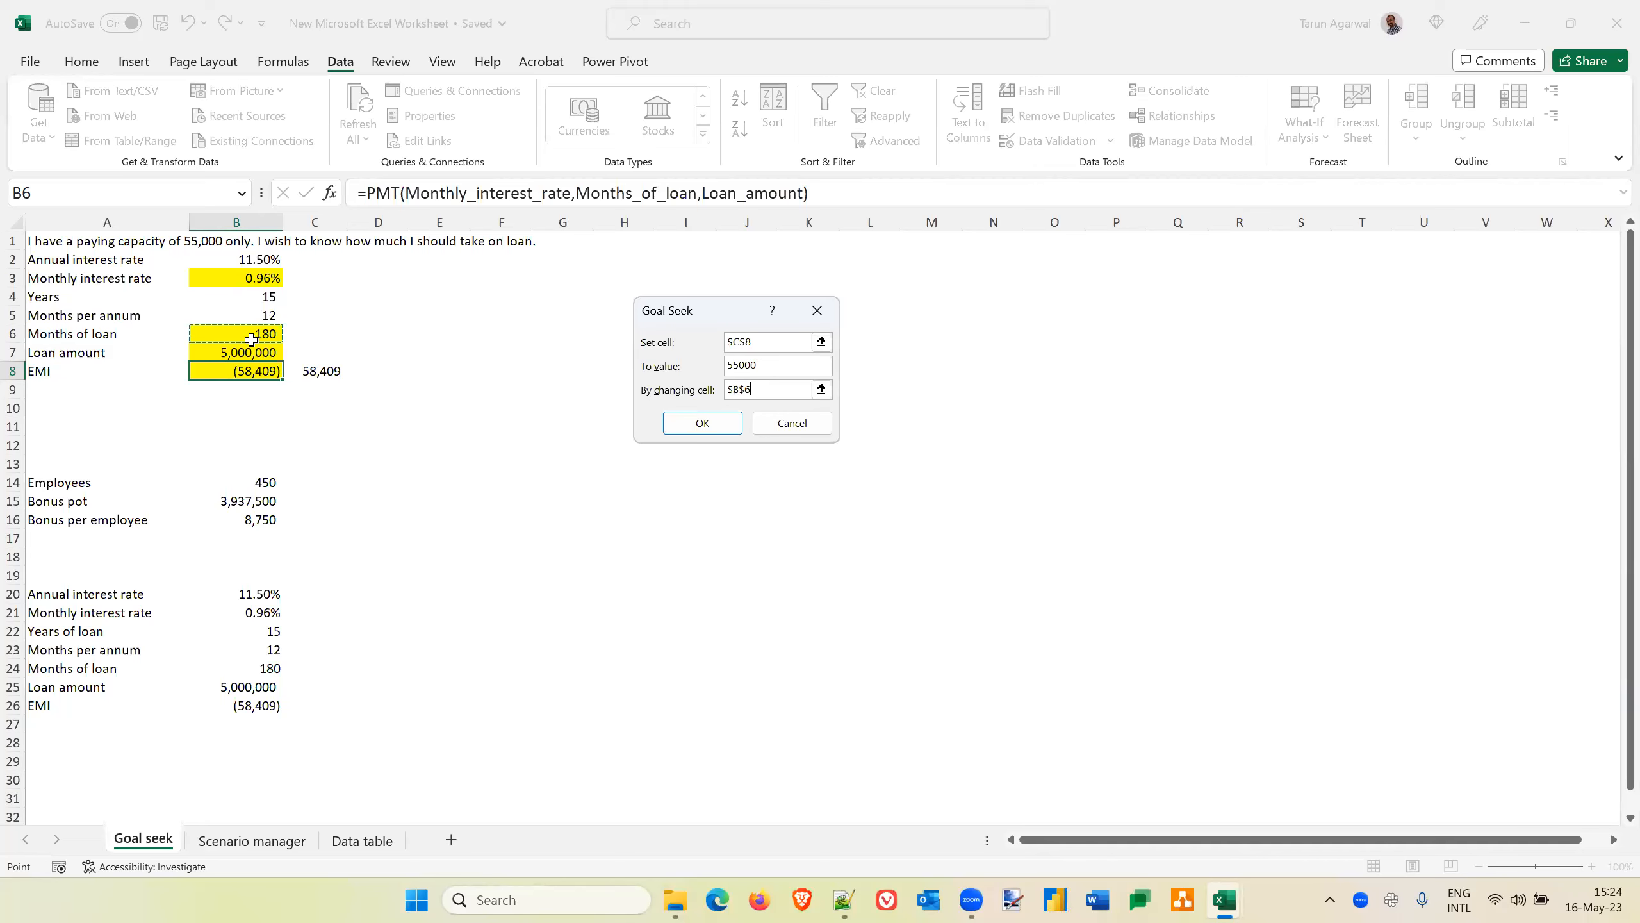
pyautogui.click(246, 354)
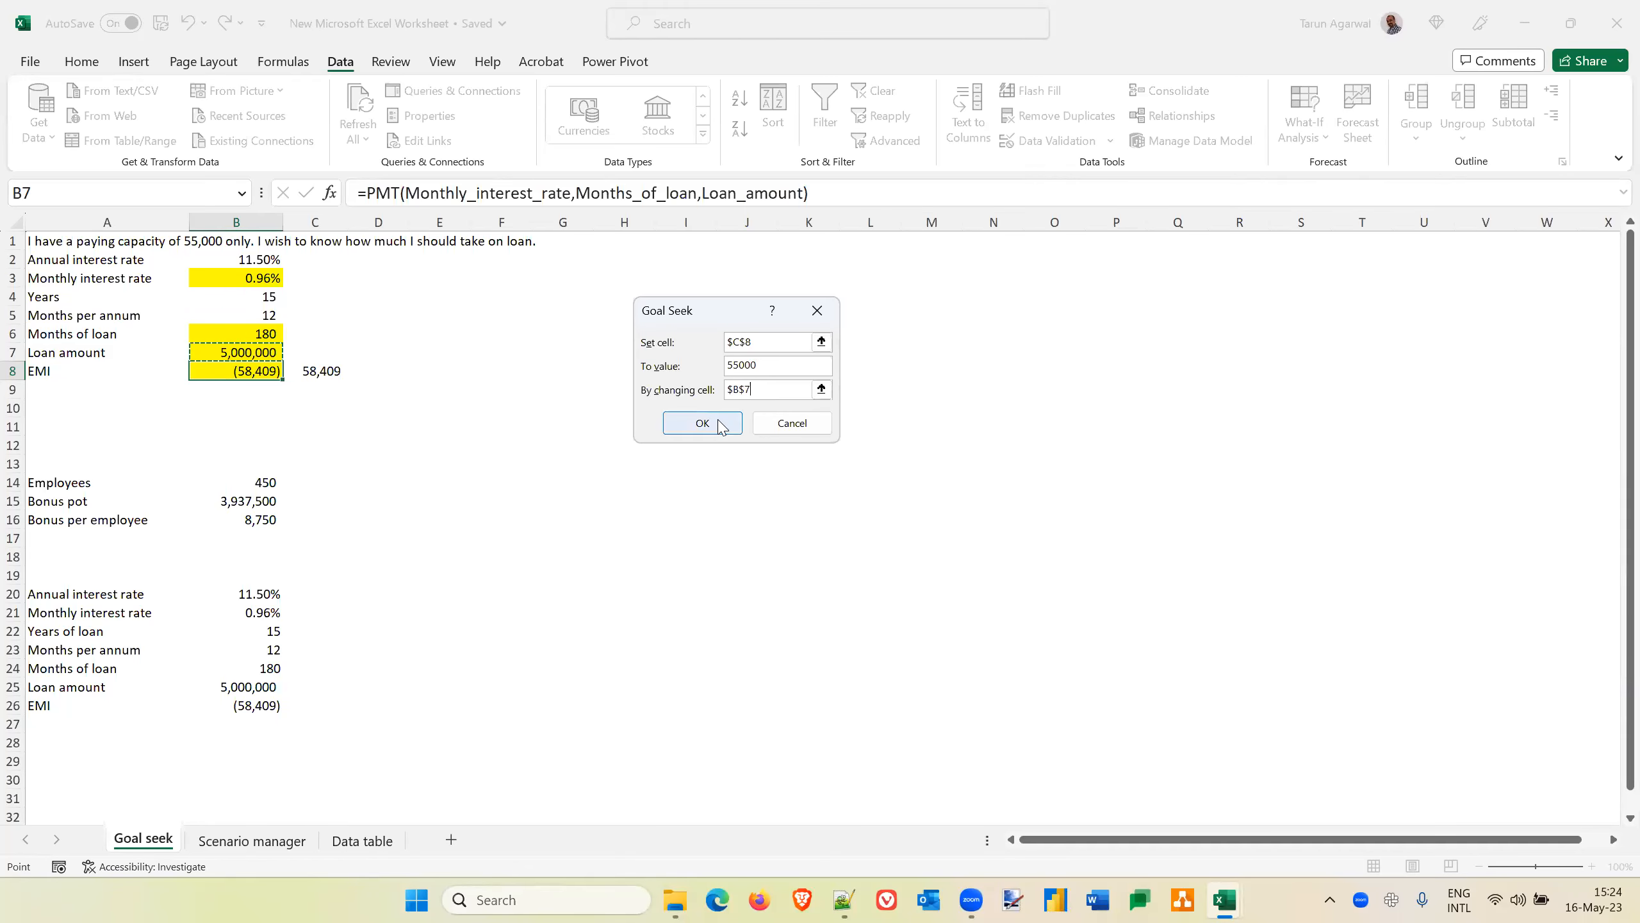
pyautogui.click(702, 422)
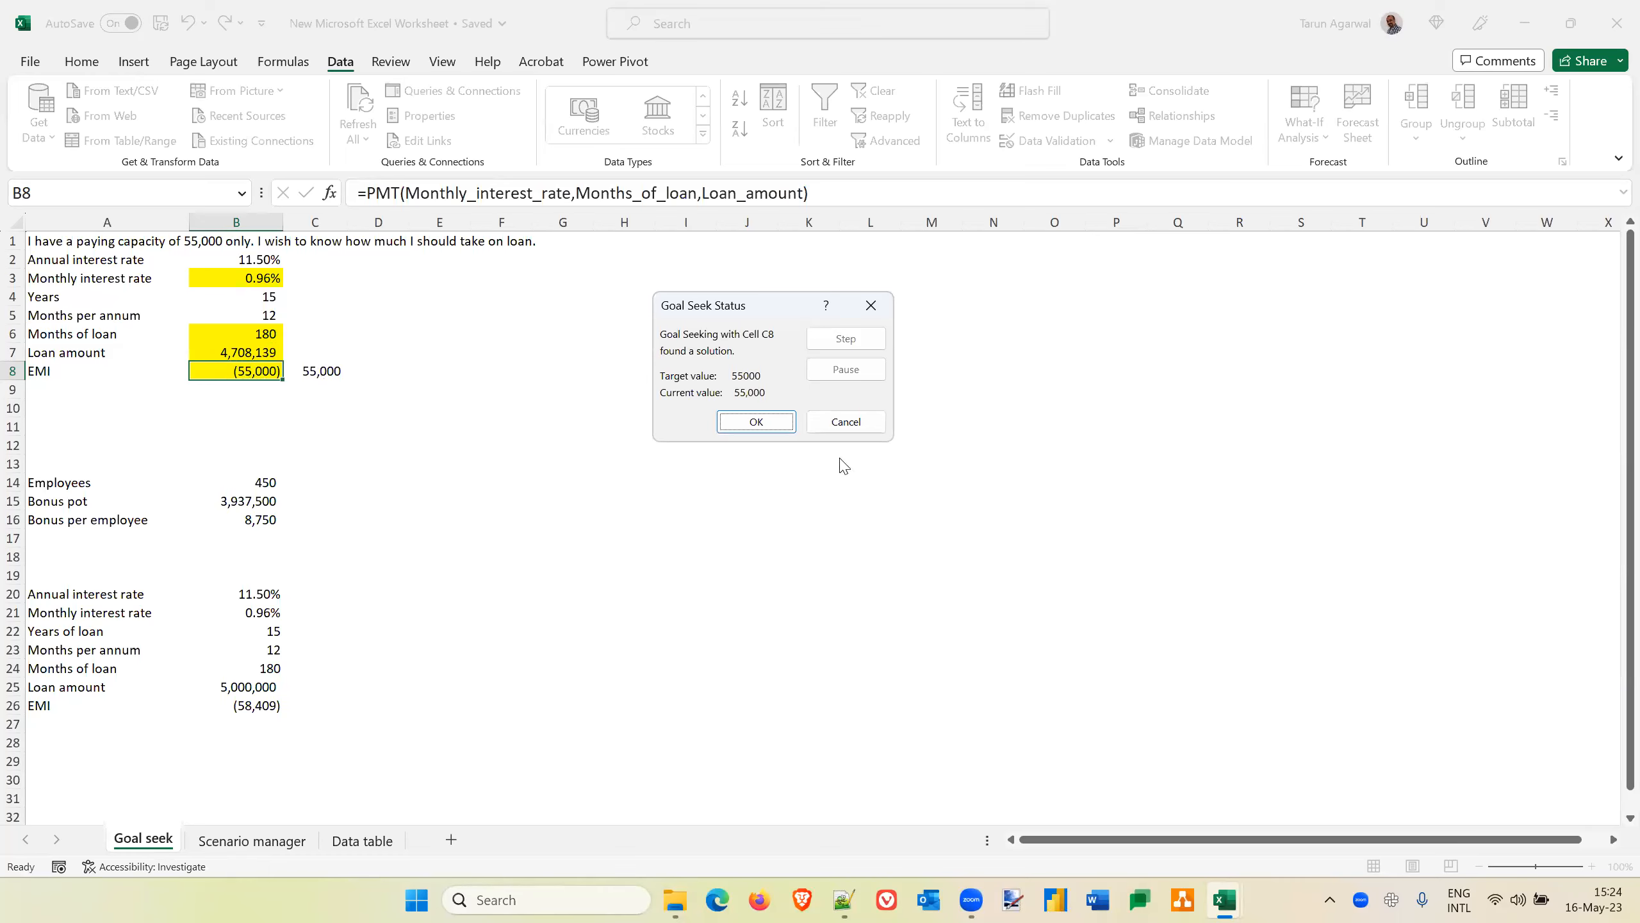
pyautogui.click(860, 426)
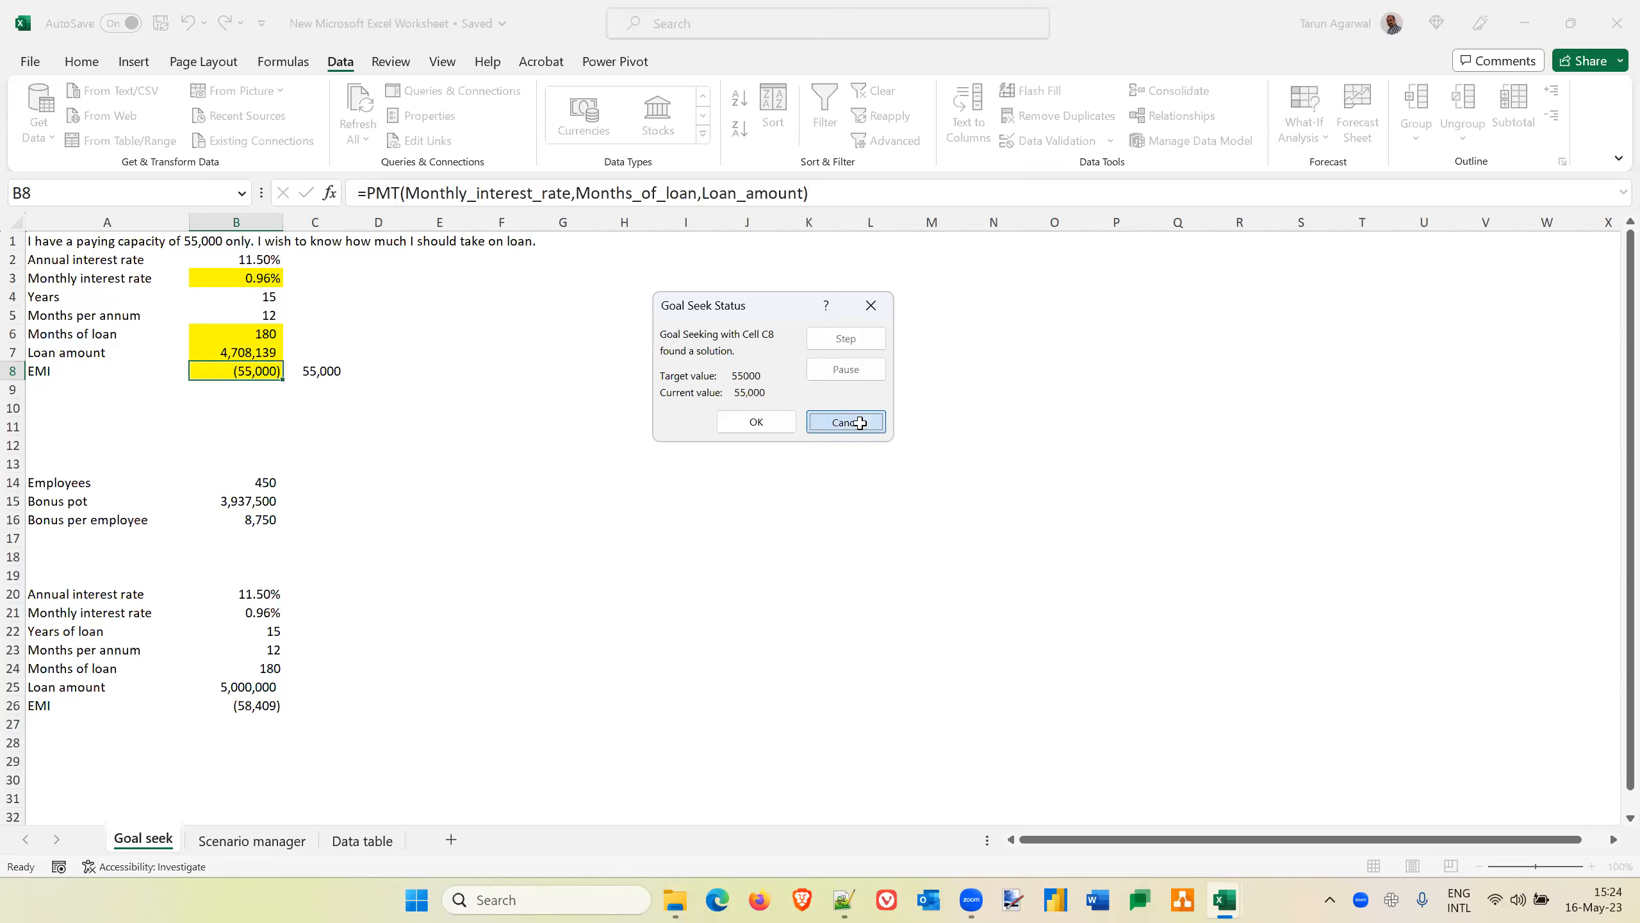
pyautogui.click(332, 375)
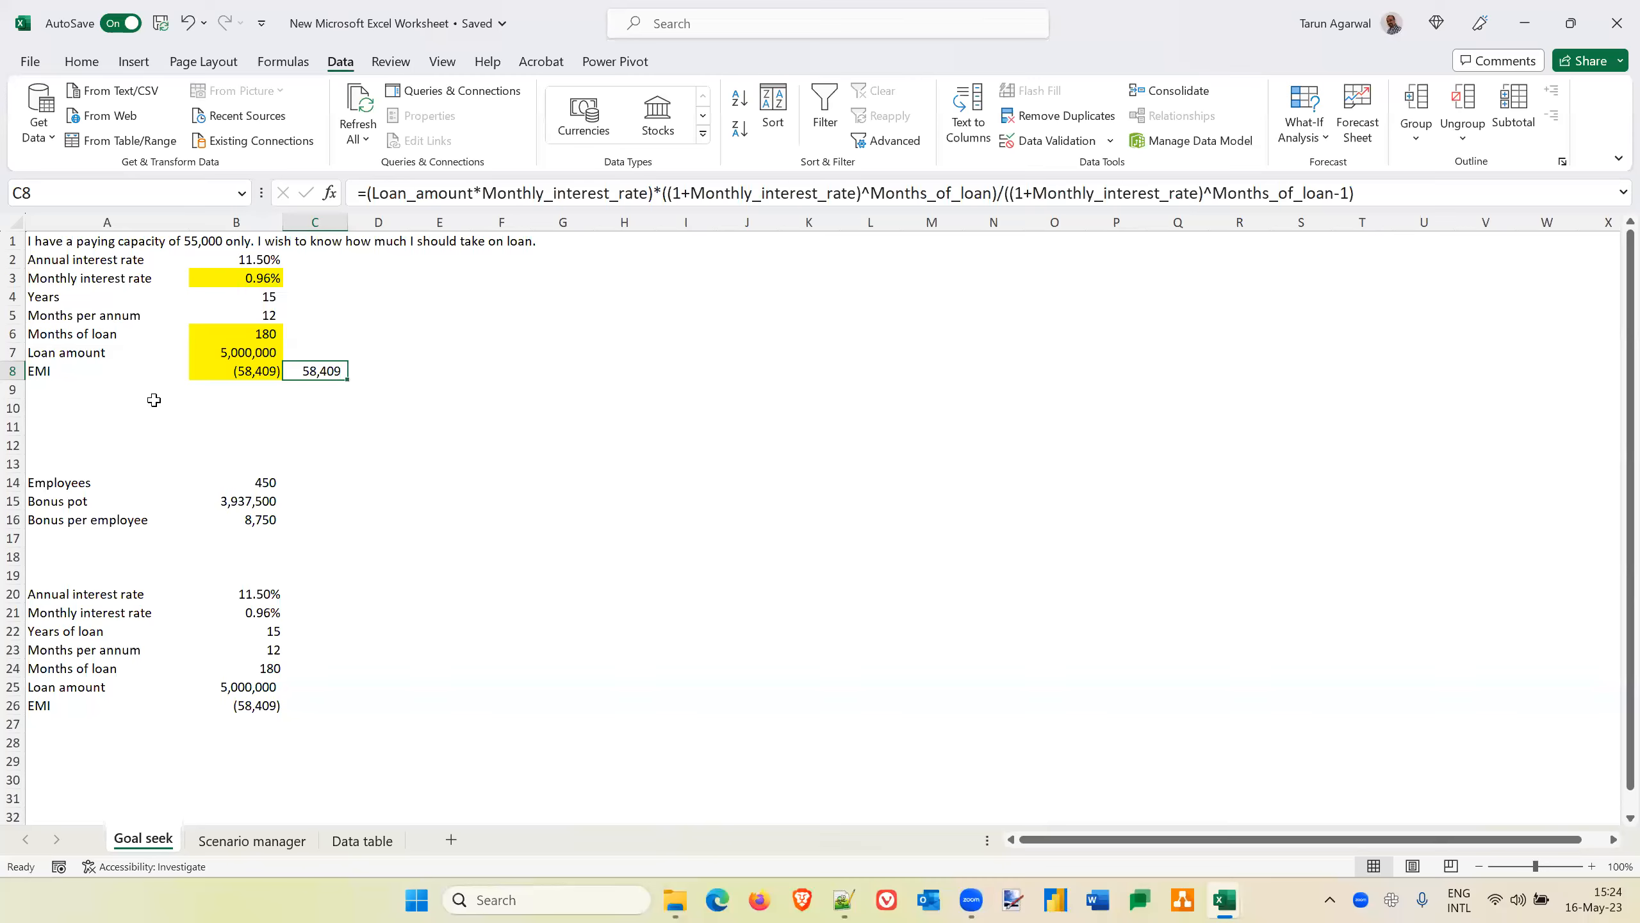
# Add the bold note "GOAL SEEK ONLY SIMULATES A WHAT-IF ON ONE SINGLE VARIABLE." in cell A10
pyautogui.click(61, 411)
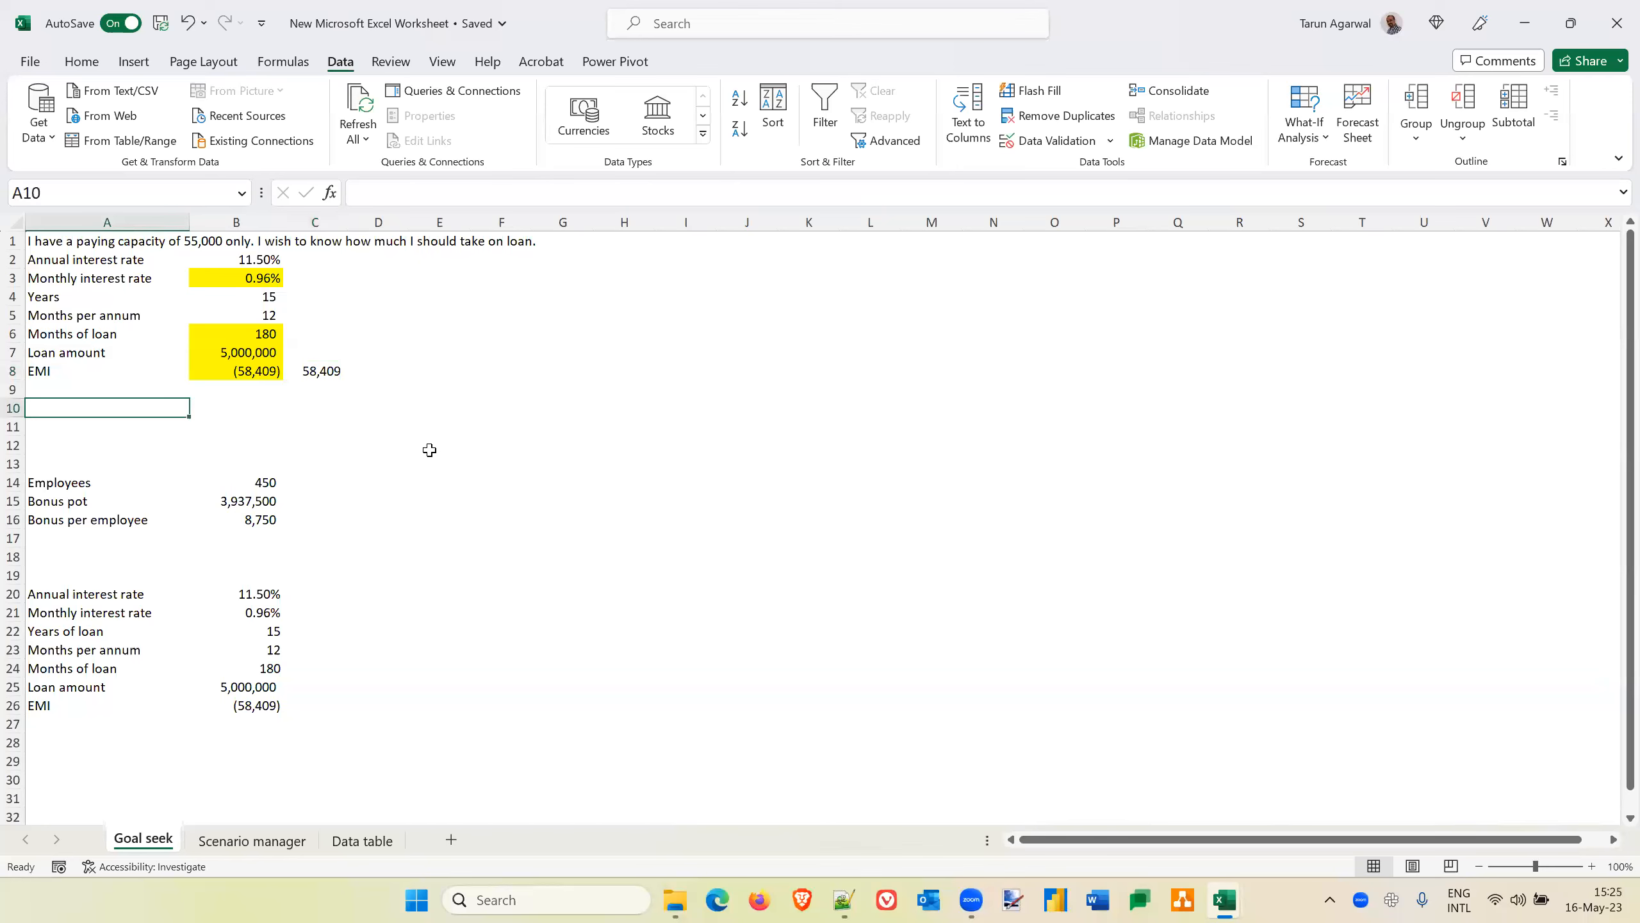
pyautogui.press('capslock')
pyautogui.write('GOAL SEAEK ONLY')
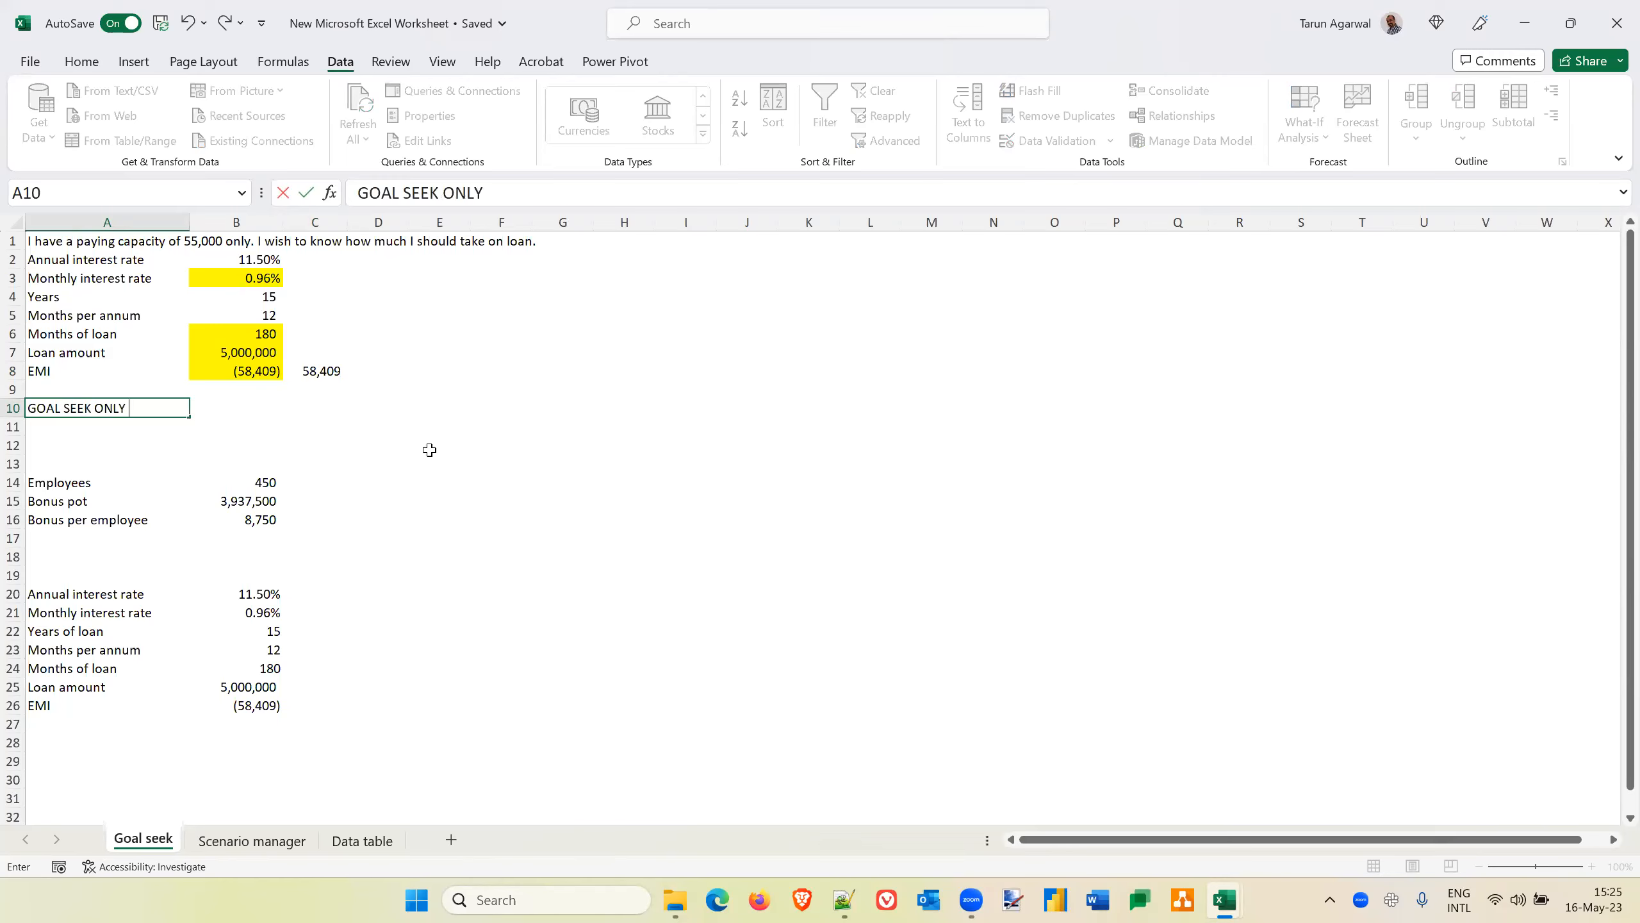
pyautogui.write(' SIMULATES A')
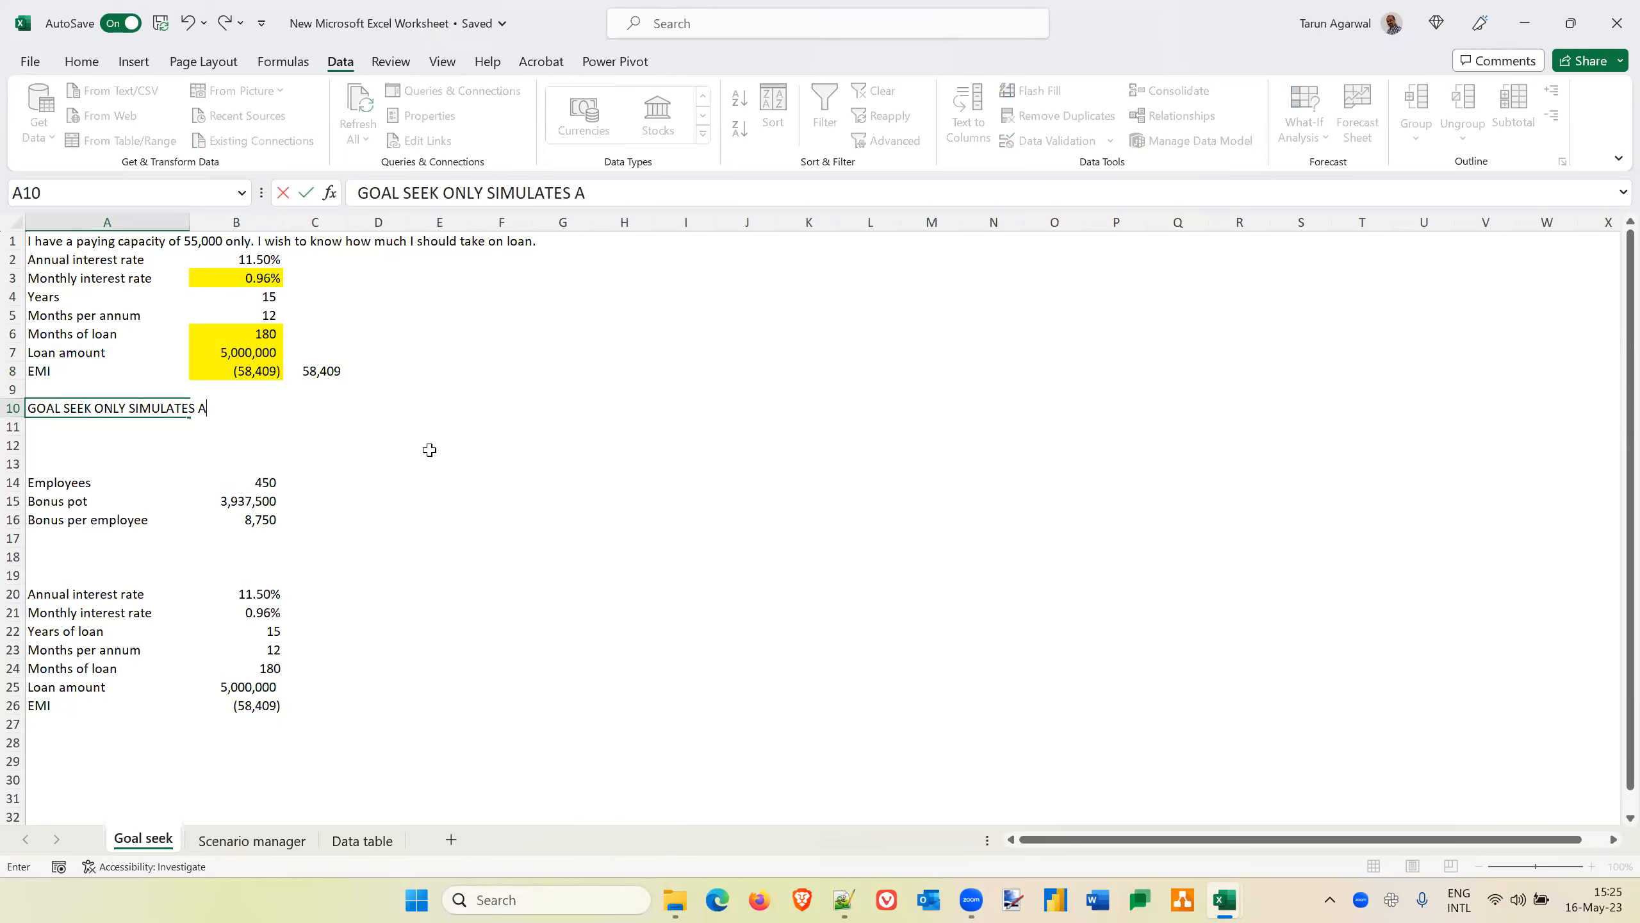
pyautogui.write(' WHAT-IF ON ONE SING')
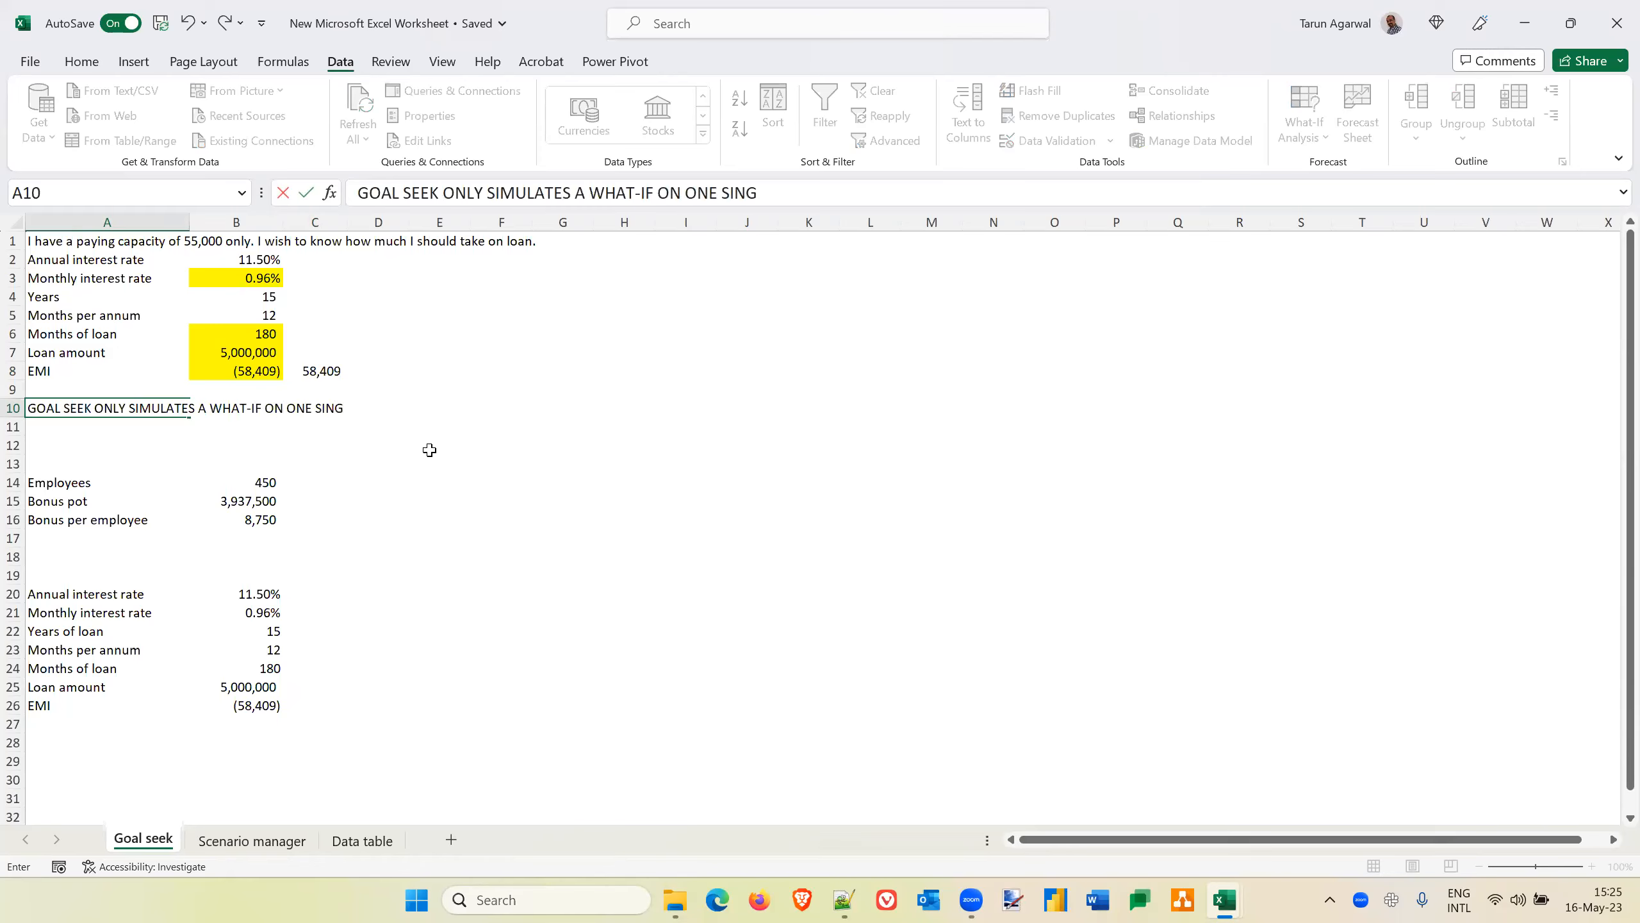
pyautogui.write('LE VARIABLE.')
pyautogui.press('Return')
pyautogui.press('Up')
pyautogui.hotkey('ctrl', 'b')
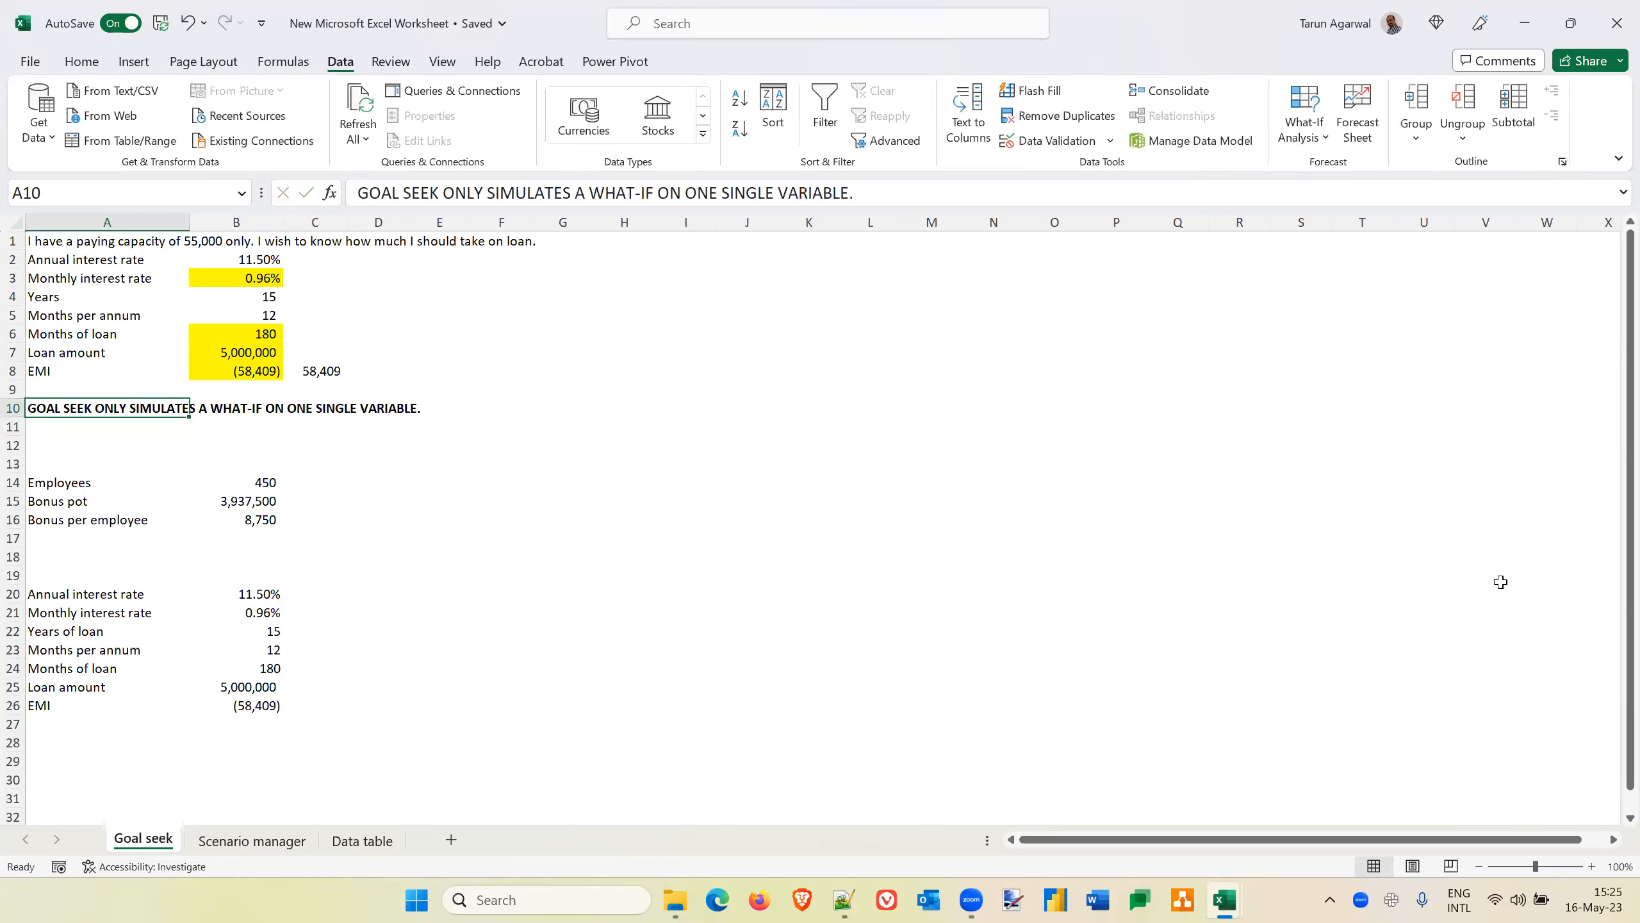
# Examine the loan amount in B7 and the monthly interest rate in B3 as single variables that Goal Seek can change
pyautogui.click(1592, 866)
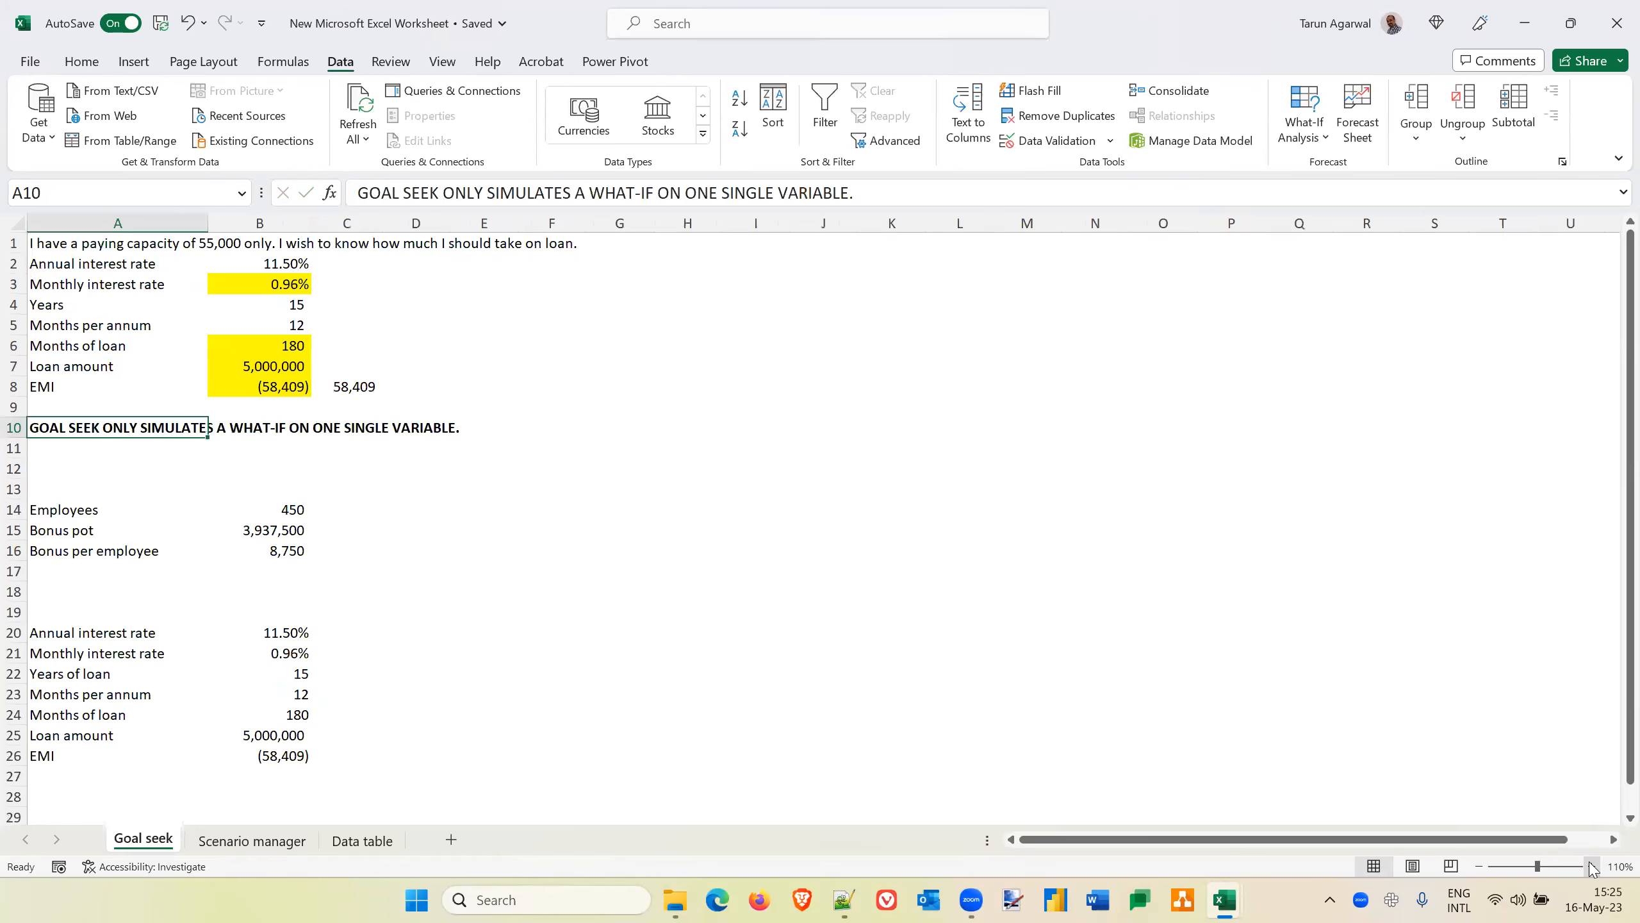
pyautogui.click(1592, 867)
pyautogui.click(1592, 866)
pyautogui.scroll(1, 948, 583)
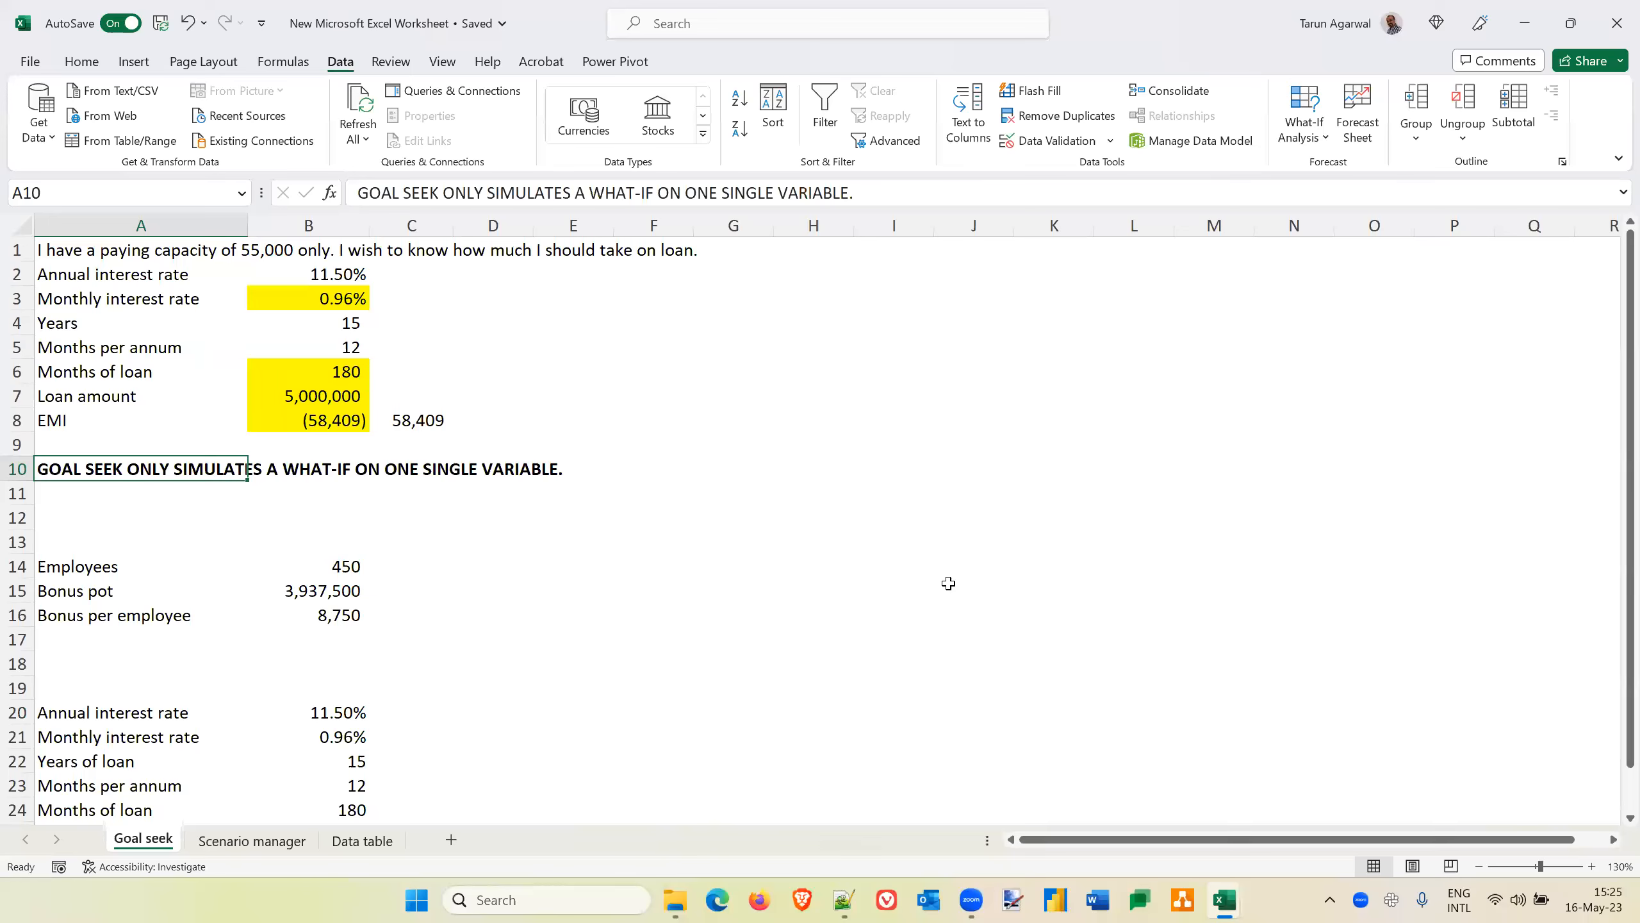
pyautogui.press('Down')
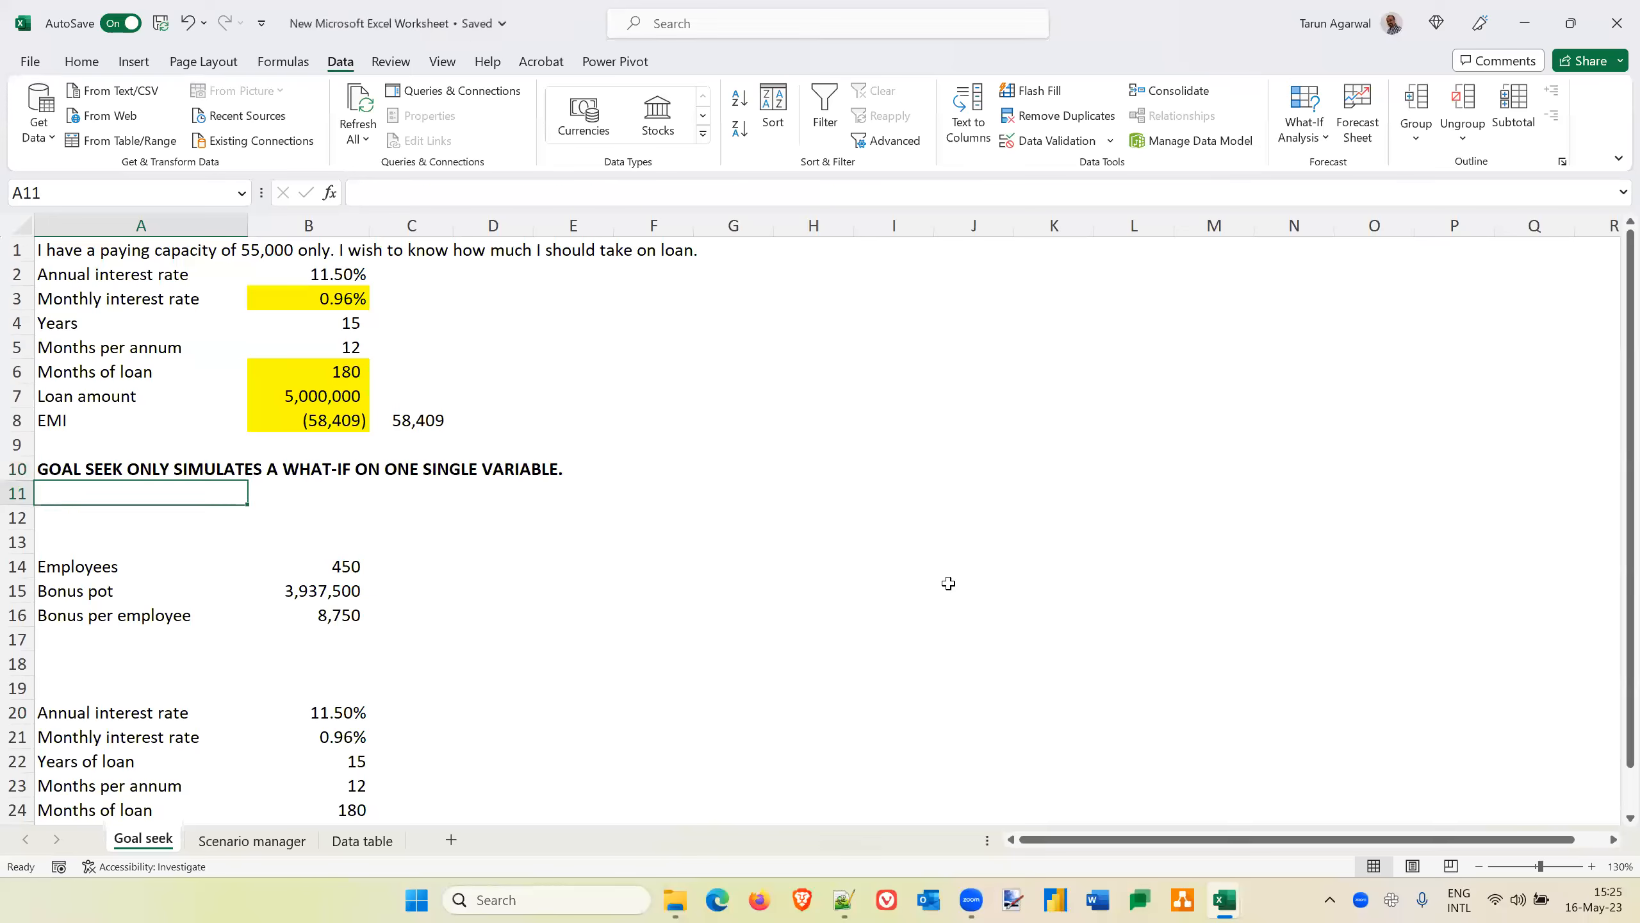
pyautogui.press('Up')
pyautogui.press('Up')
pyautogui.press('Up')
pyautogui.press('Up')
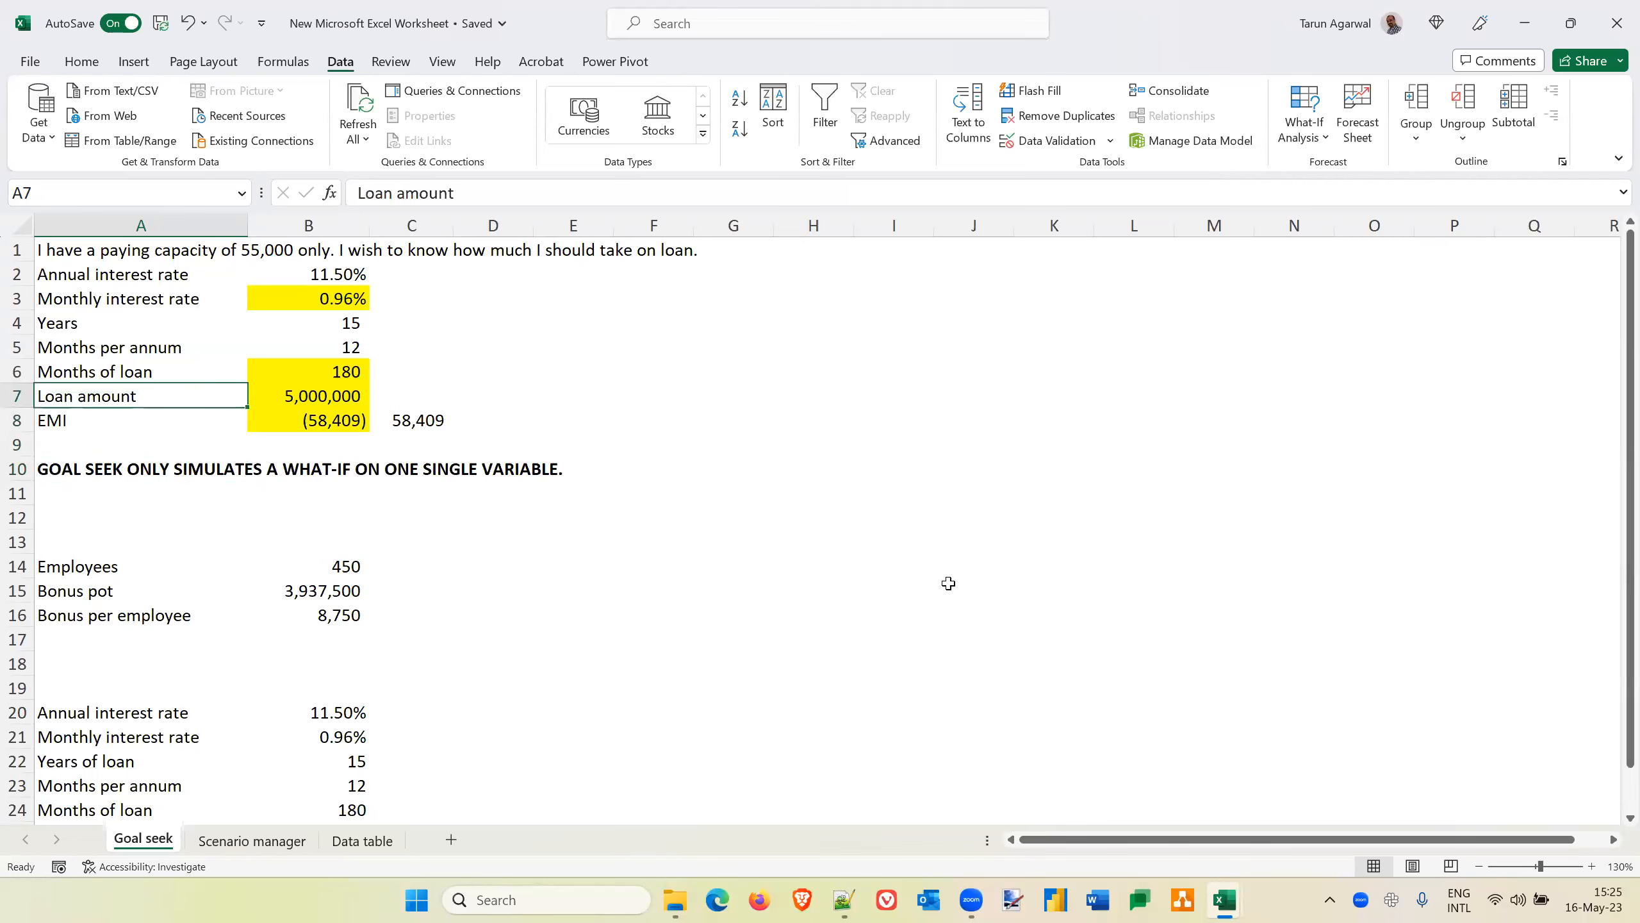
pyautogui.press('Right')
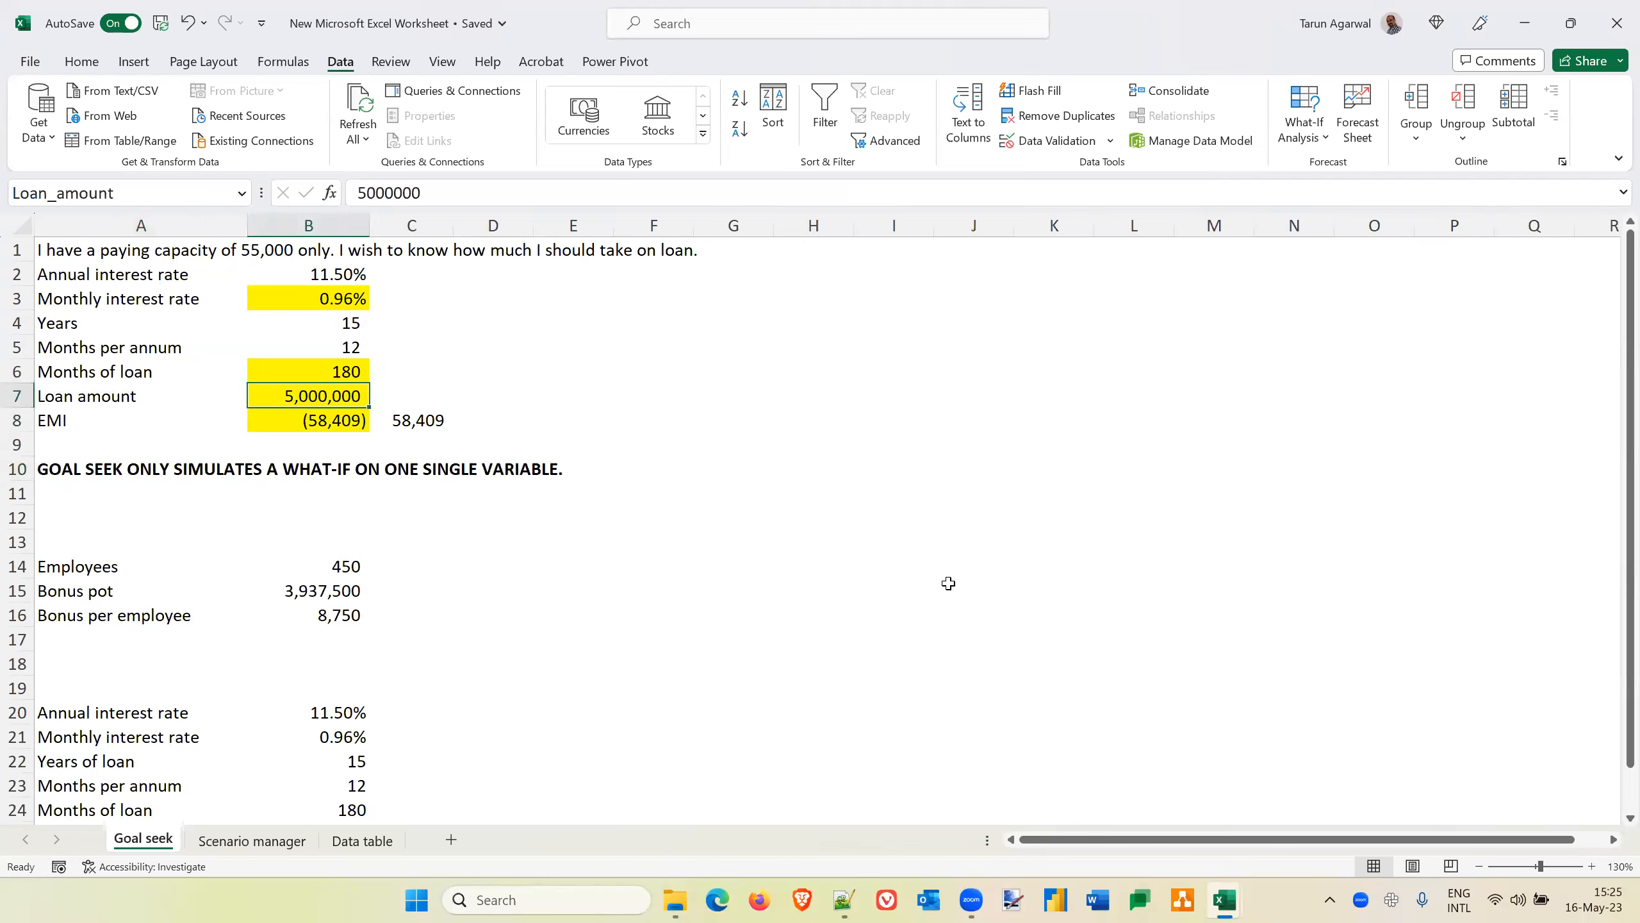
pyautogui.press('Up')
pyautogui.press('Up')
pyautogui.press('Up')
pyautogui.press('Up')
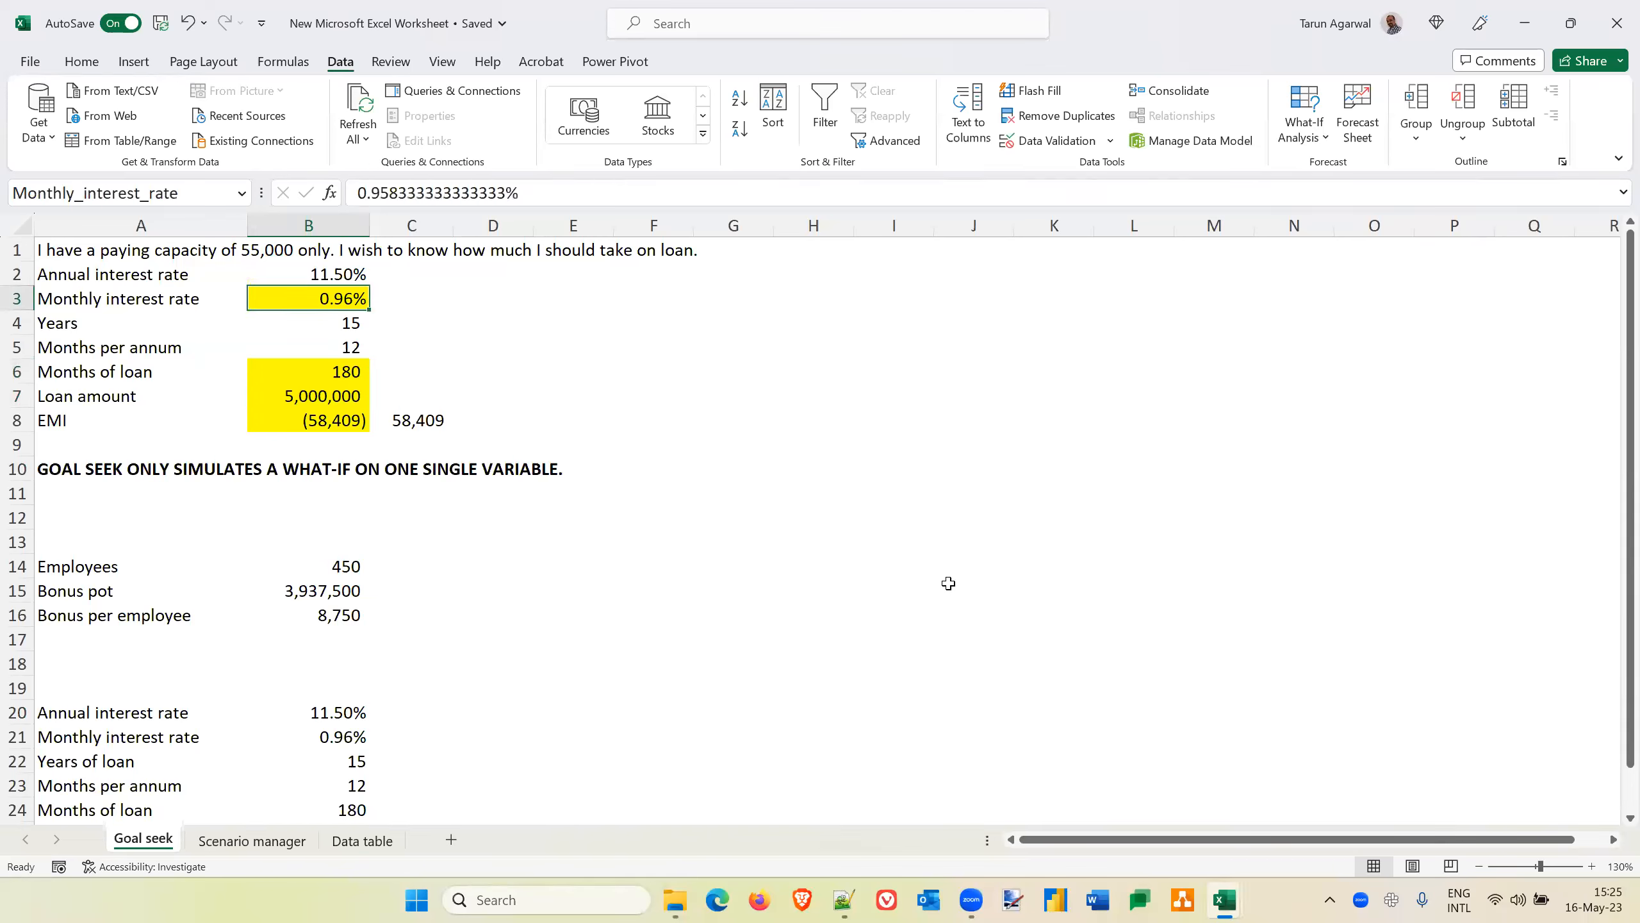
pyautogui.press('Right')
pyautogui.press('Right')
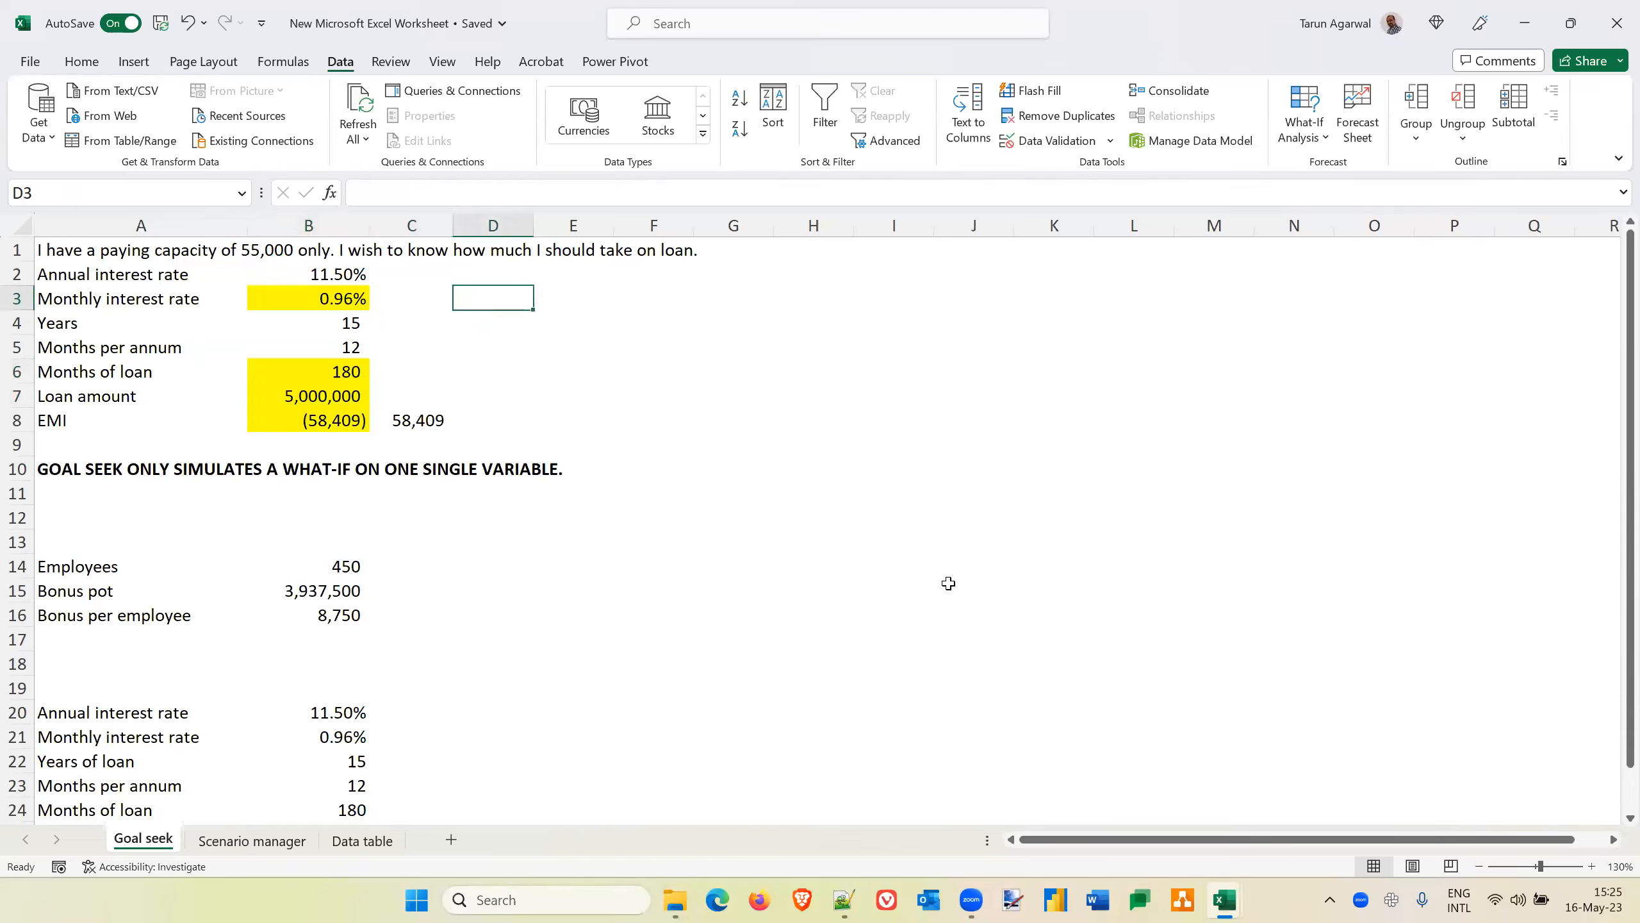
pyautogui.press('Left')
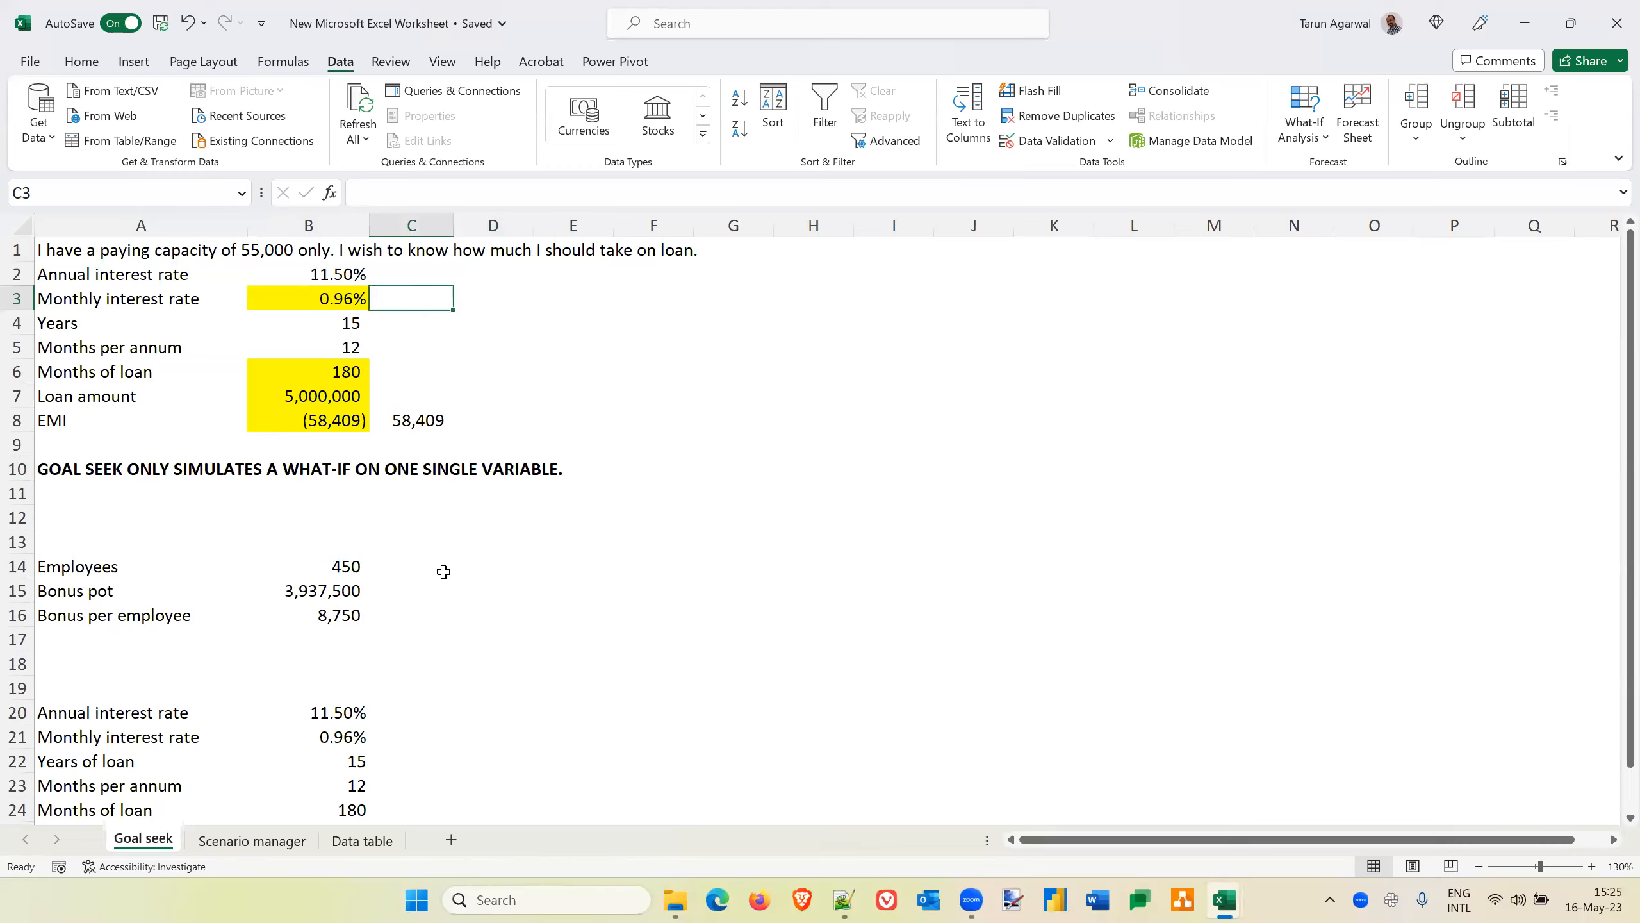
# Examine the EMI formulas in B8 and C8 and the employee bonus calculation in B14:B16
pyautogui.click(329, 569)
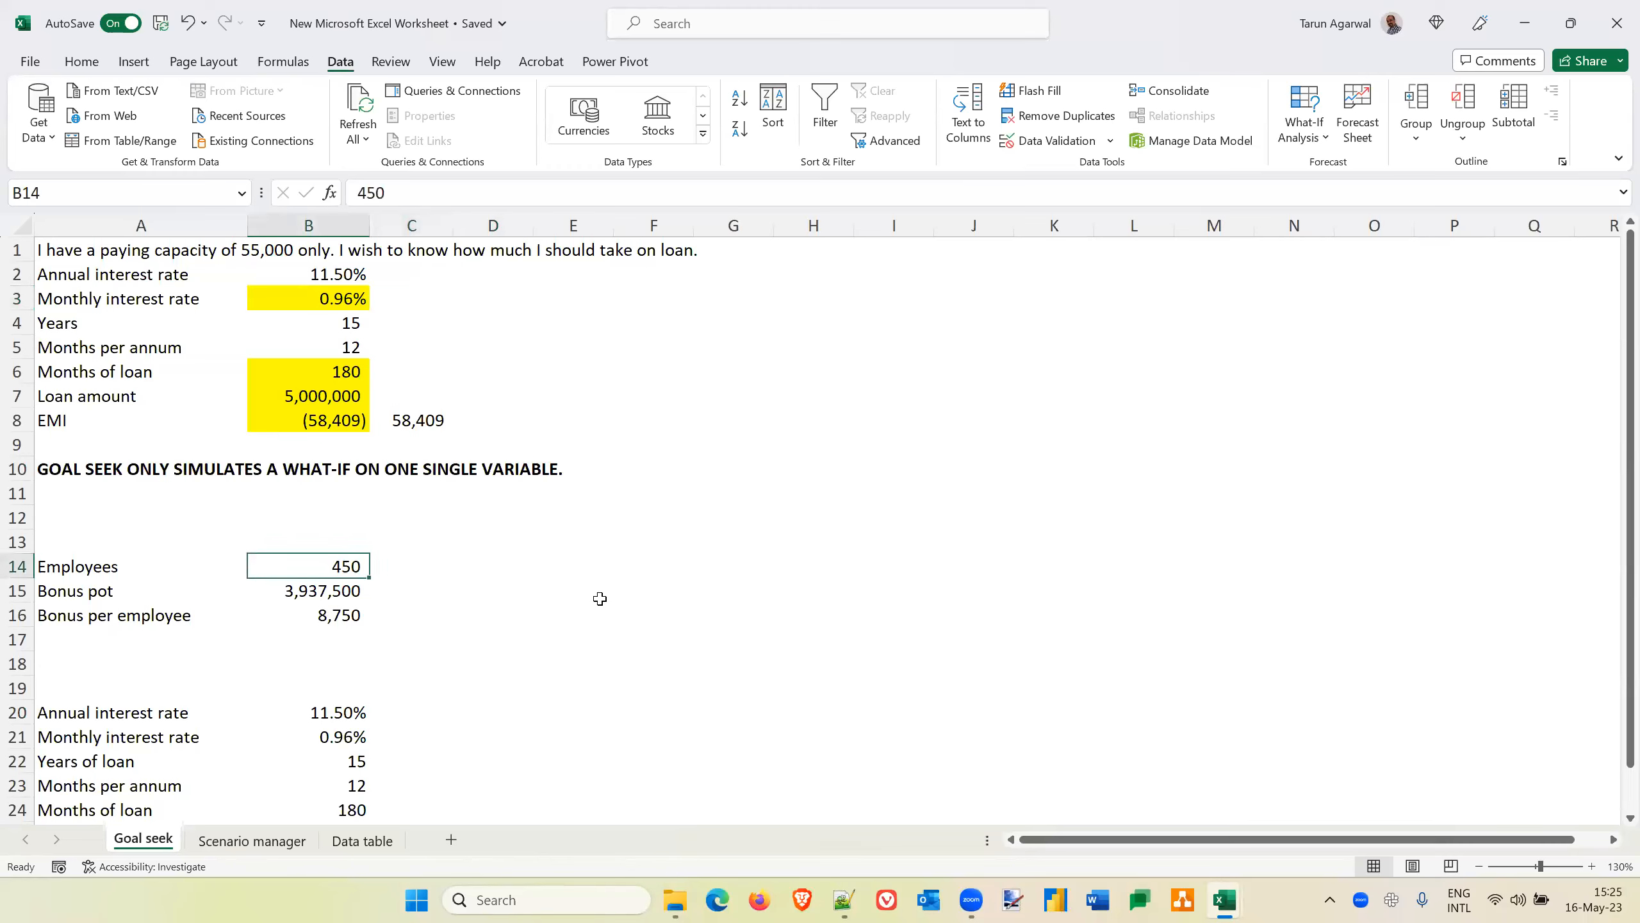
pyautogui.press('Up')
pyautogui.press('Up')
pyautogui.press('Up')
pyautogui.press('Up')
pyautogui.press('Up')
pyautogui.press('Up')
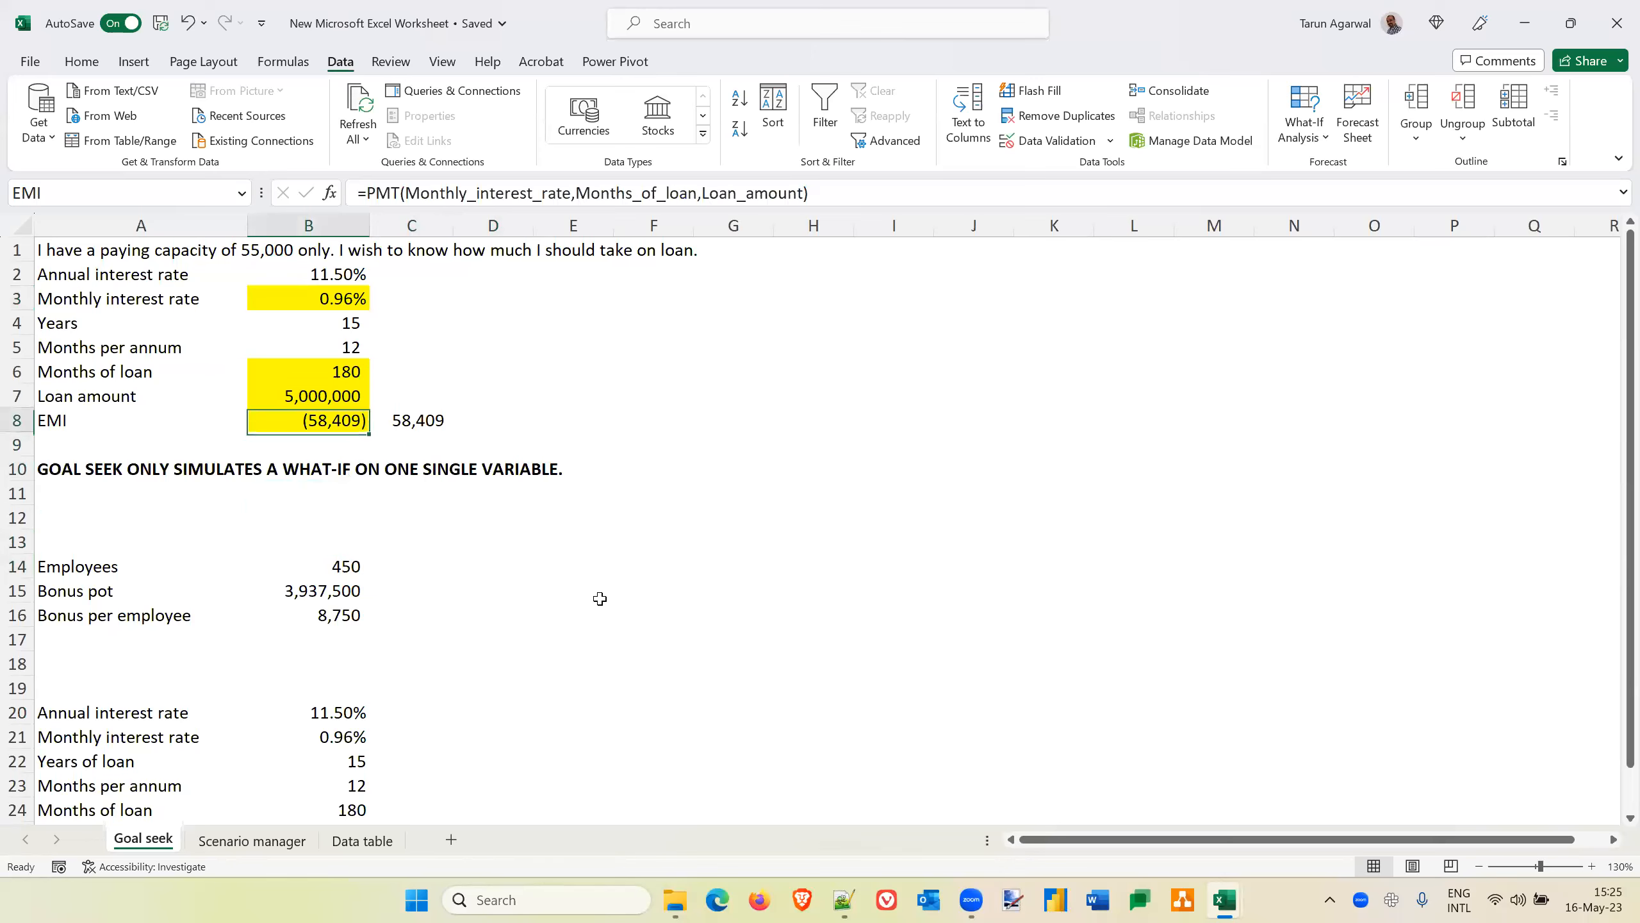
pyautogui.press('Right')
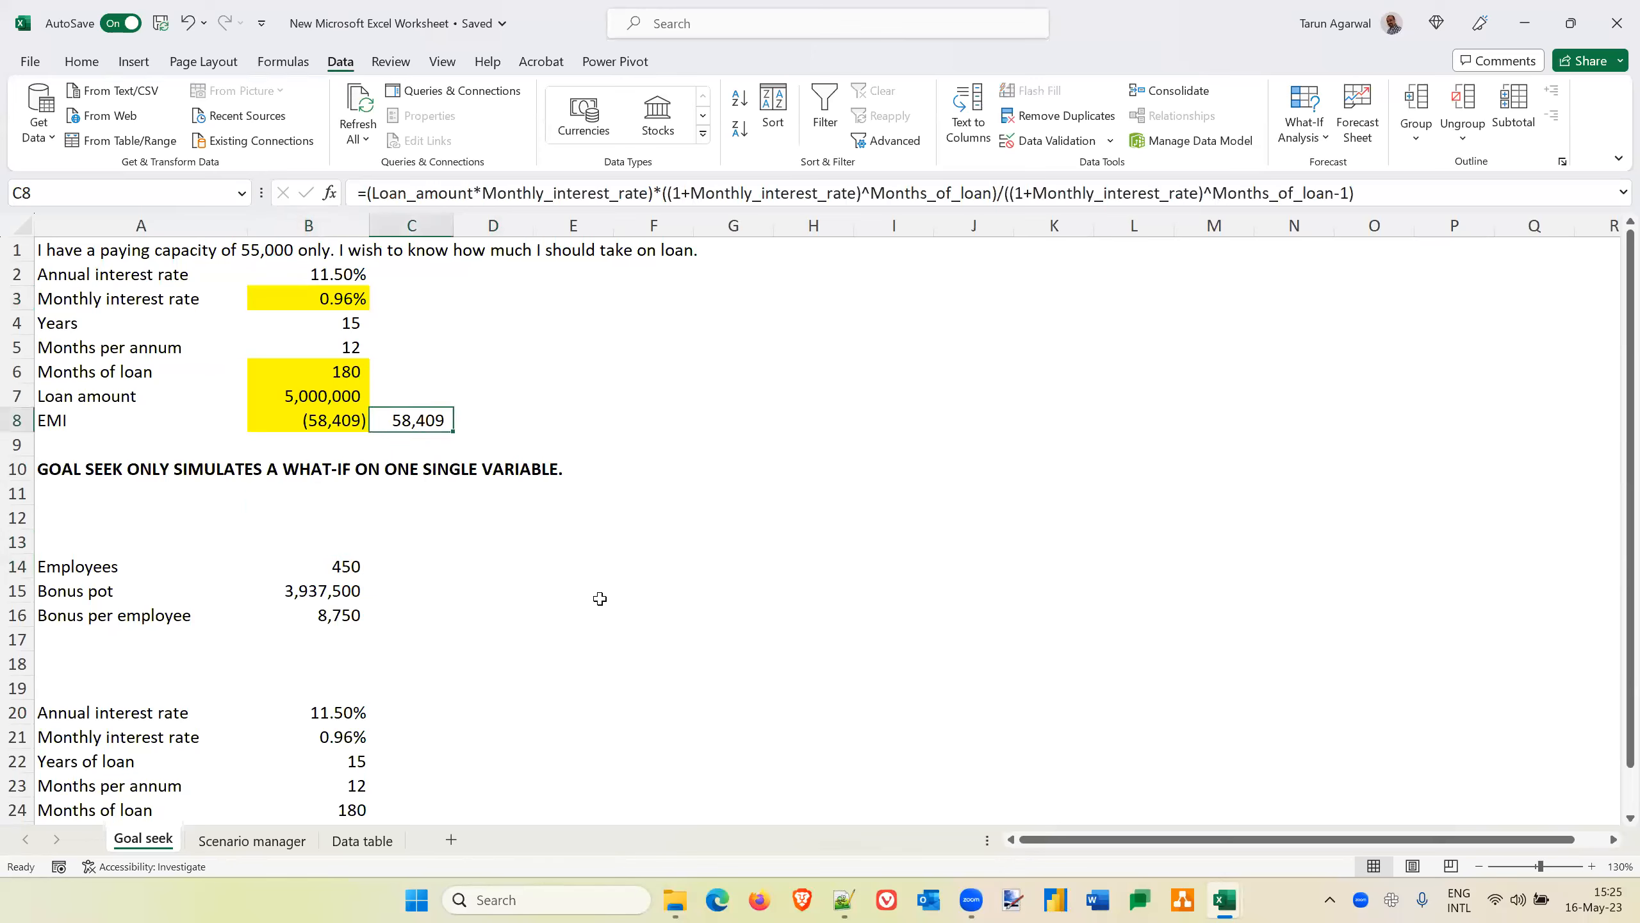
pyautogui.press('Left')
pyautogui.press('Down')
pyautogui.press('Down')
pyautogui.press('Down')
pyautogui.press('Down')
pyautogui.press('Down')
pyautogui.press('Down')
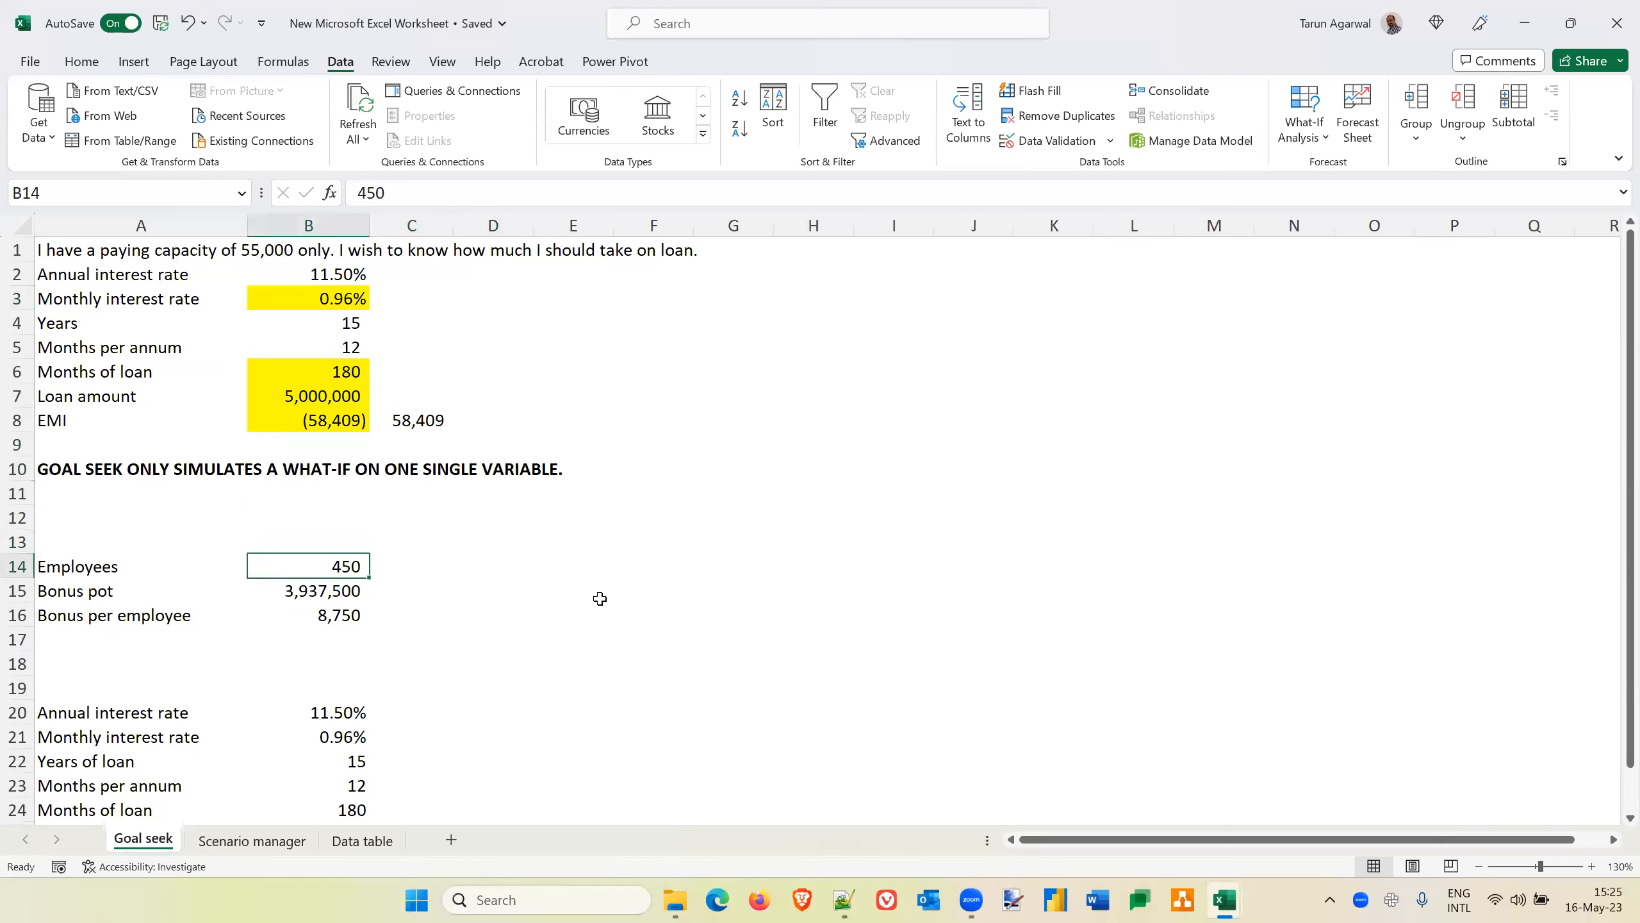
pyautogui.press('Down')
pyautogui.press('Down')
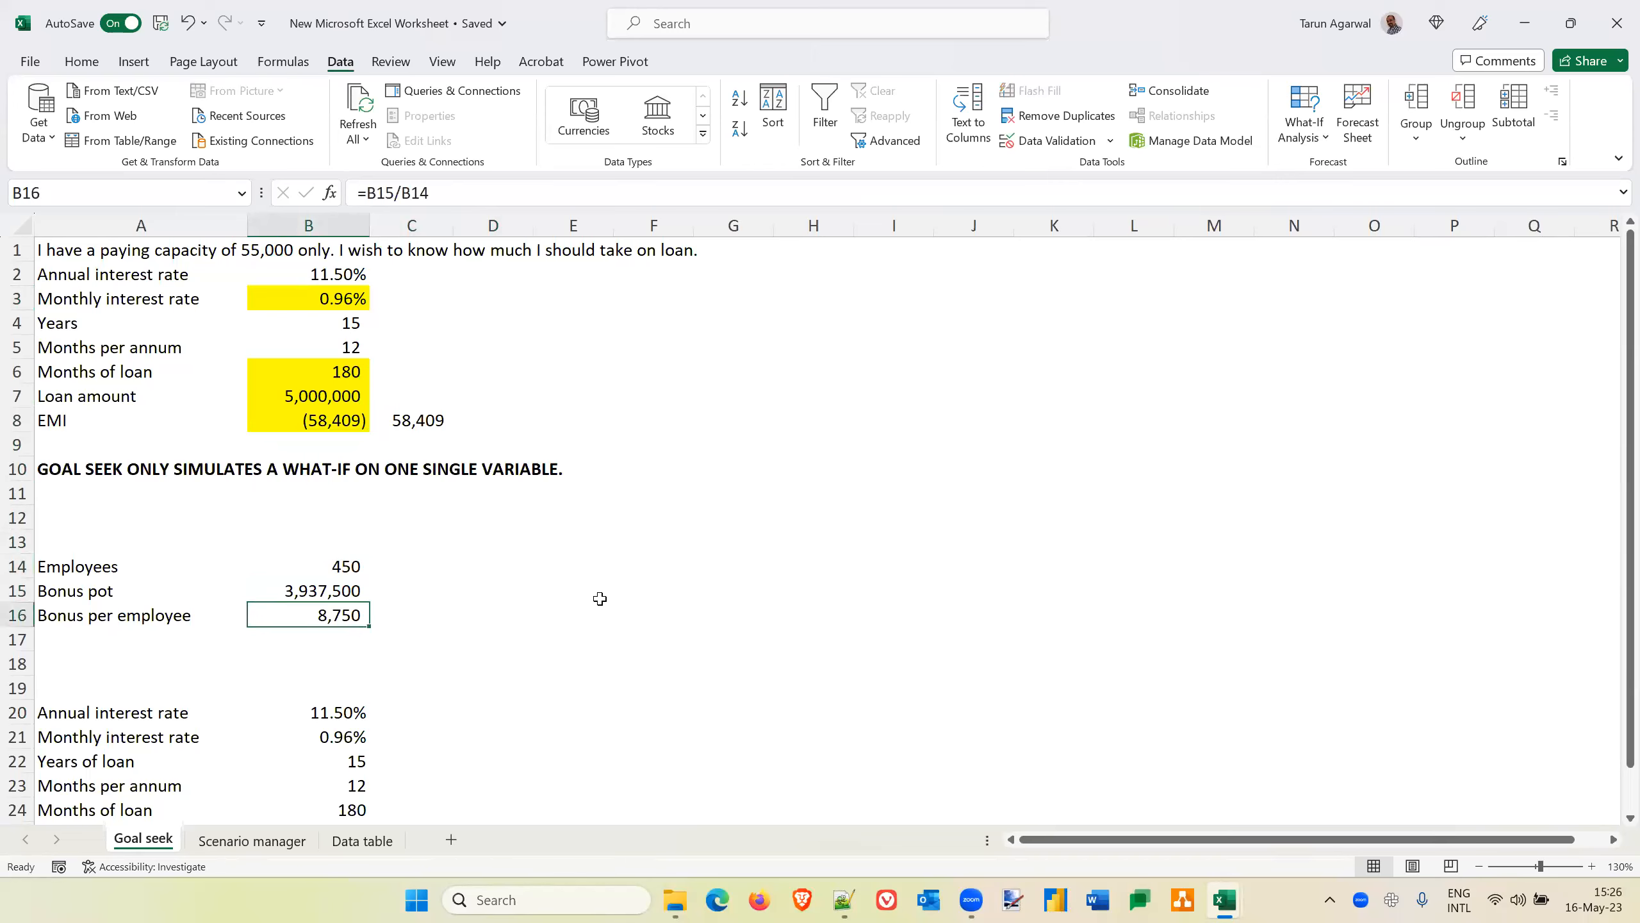
# Examine the employee count in B14, the bonus pot in B15 and the bonus per employee formula in B16
pyautogui.press('Up')
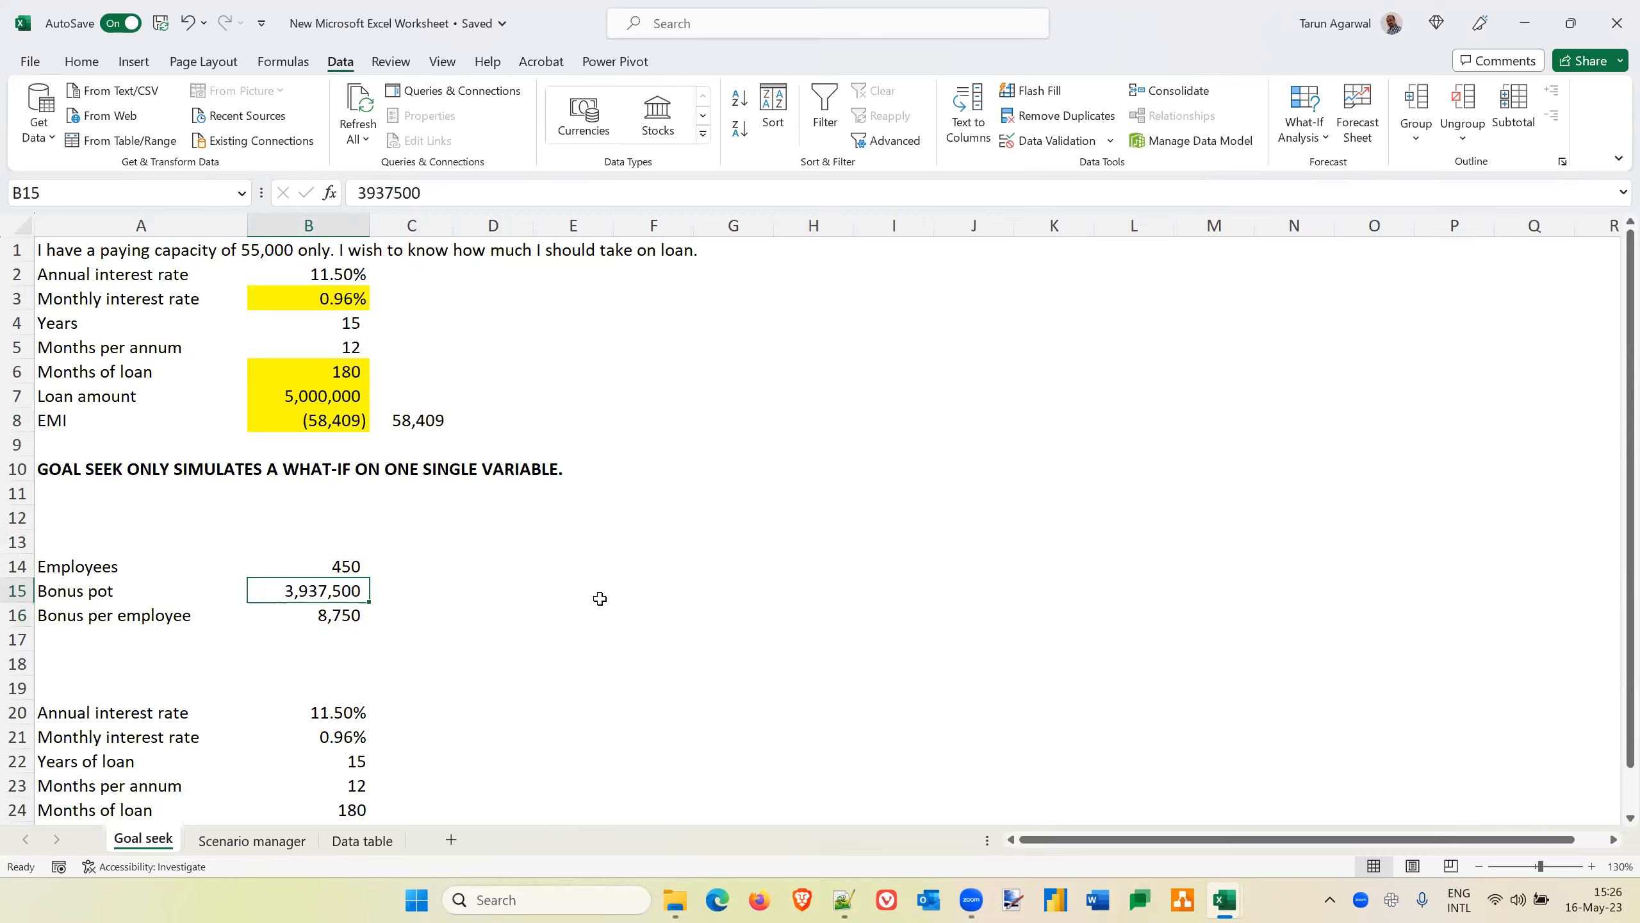
pyautogui.press('Up')
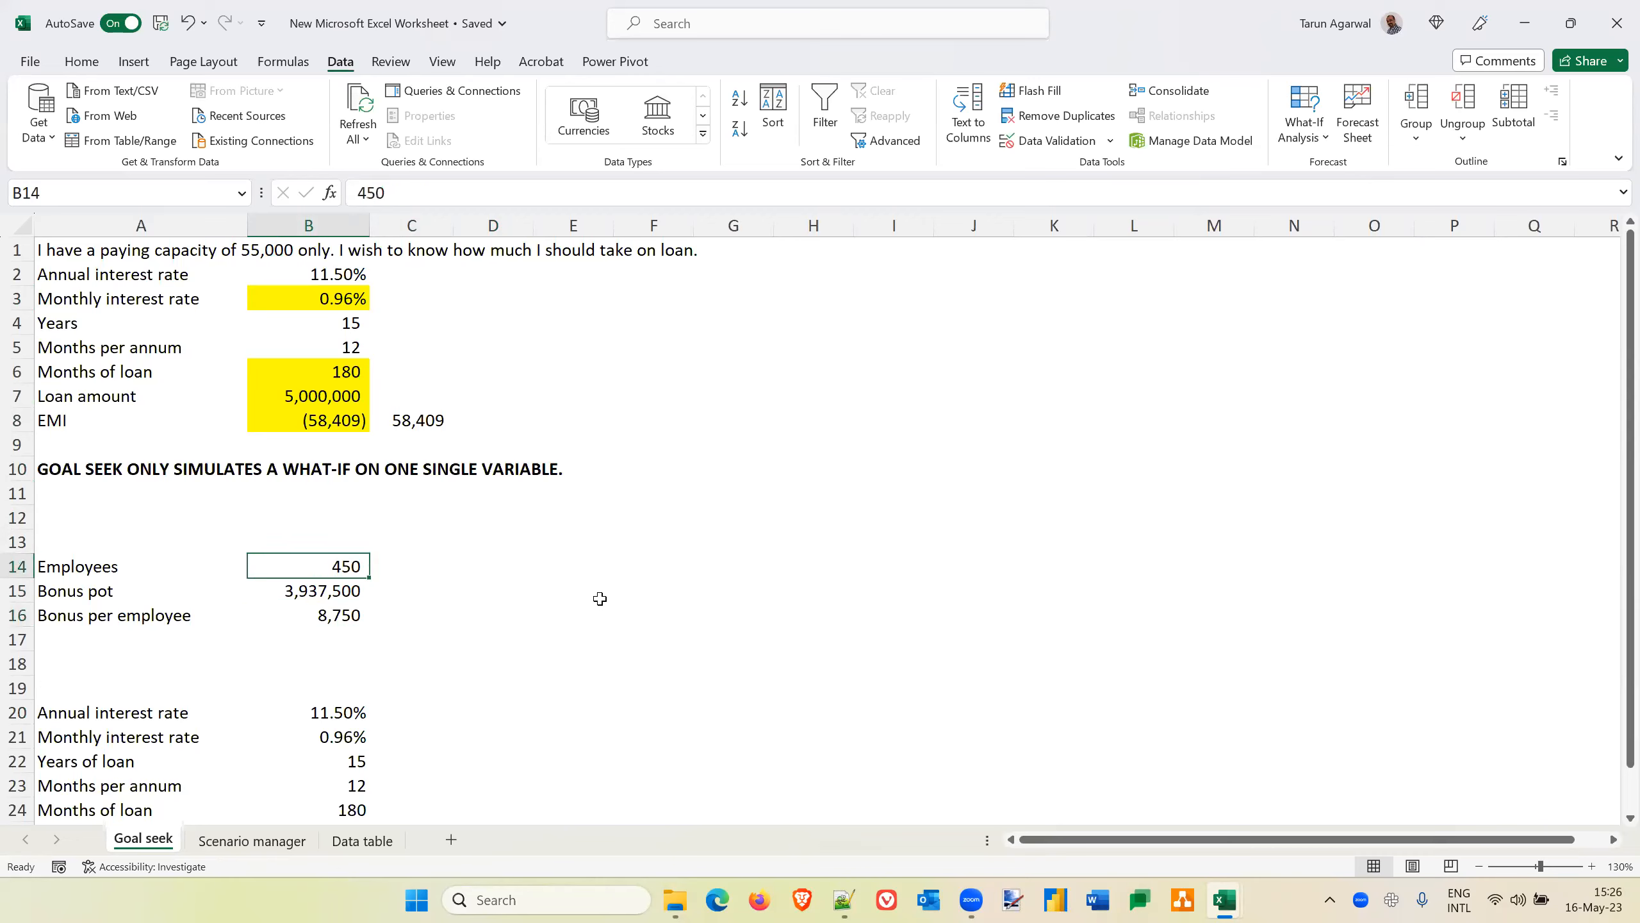
pyautogui.press('Down')
pyautogui.press('Down')
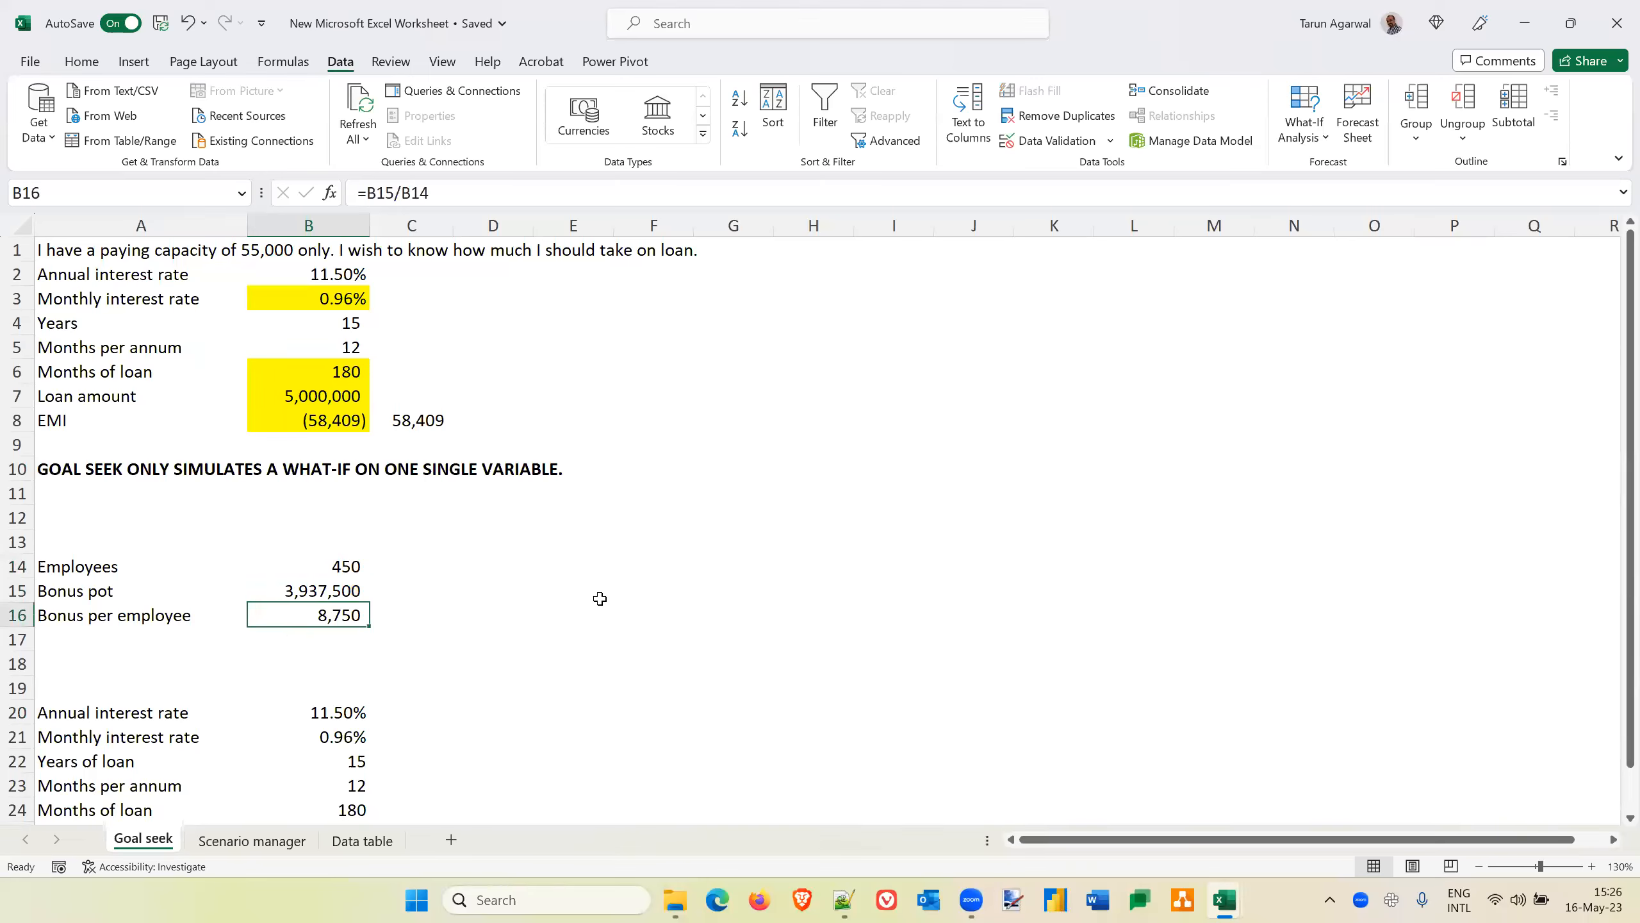
pyautogui.press('Up')
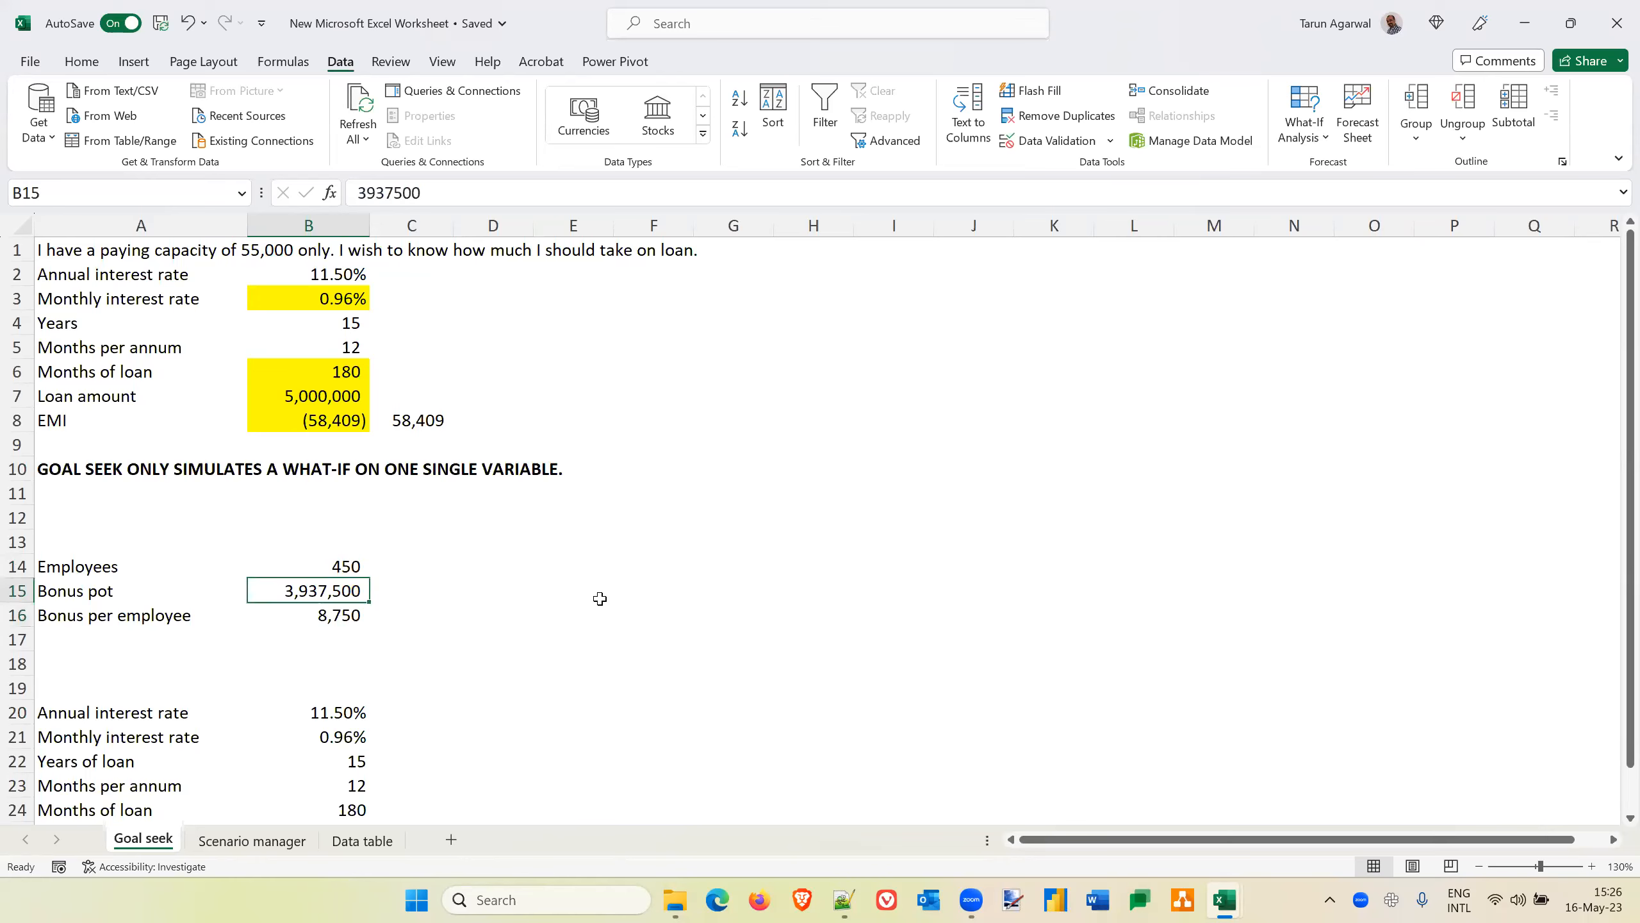
pyautogui.press('Down')
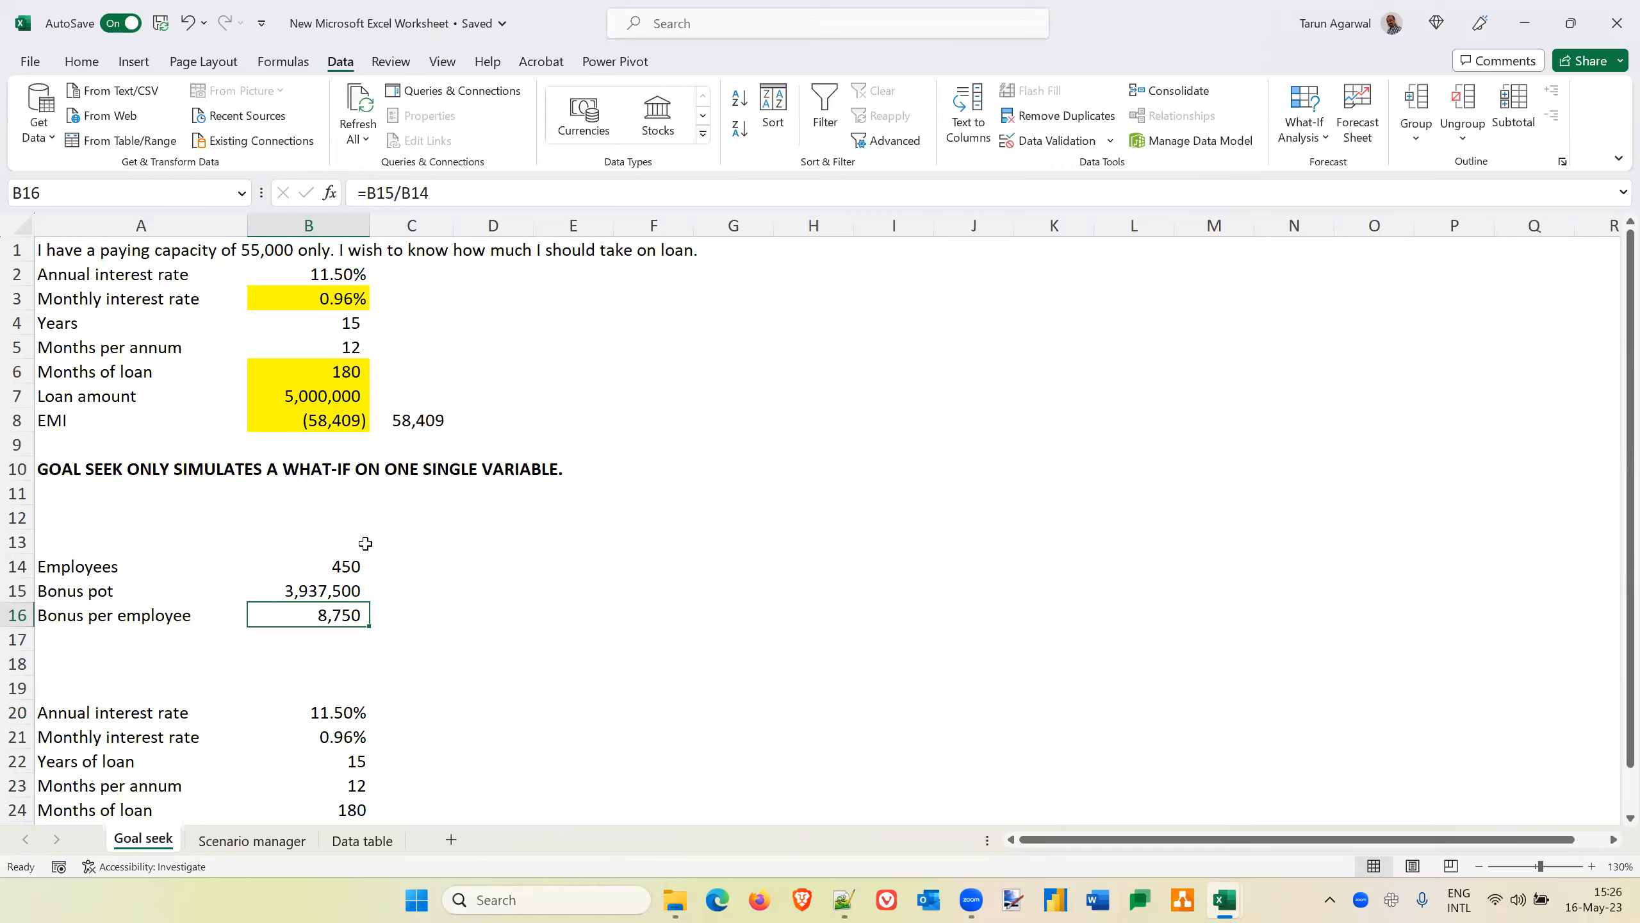
pyautogui.click(1320, 143)
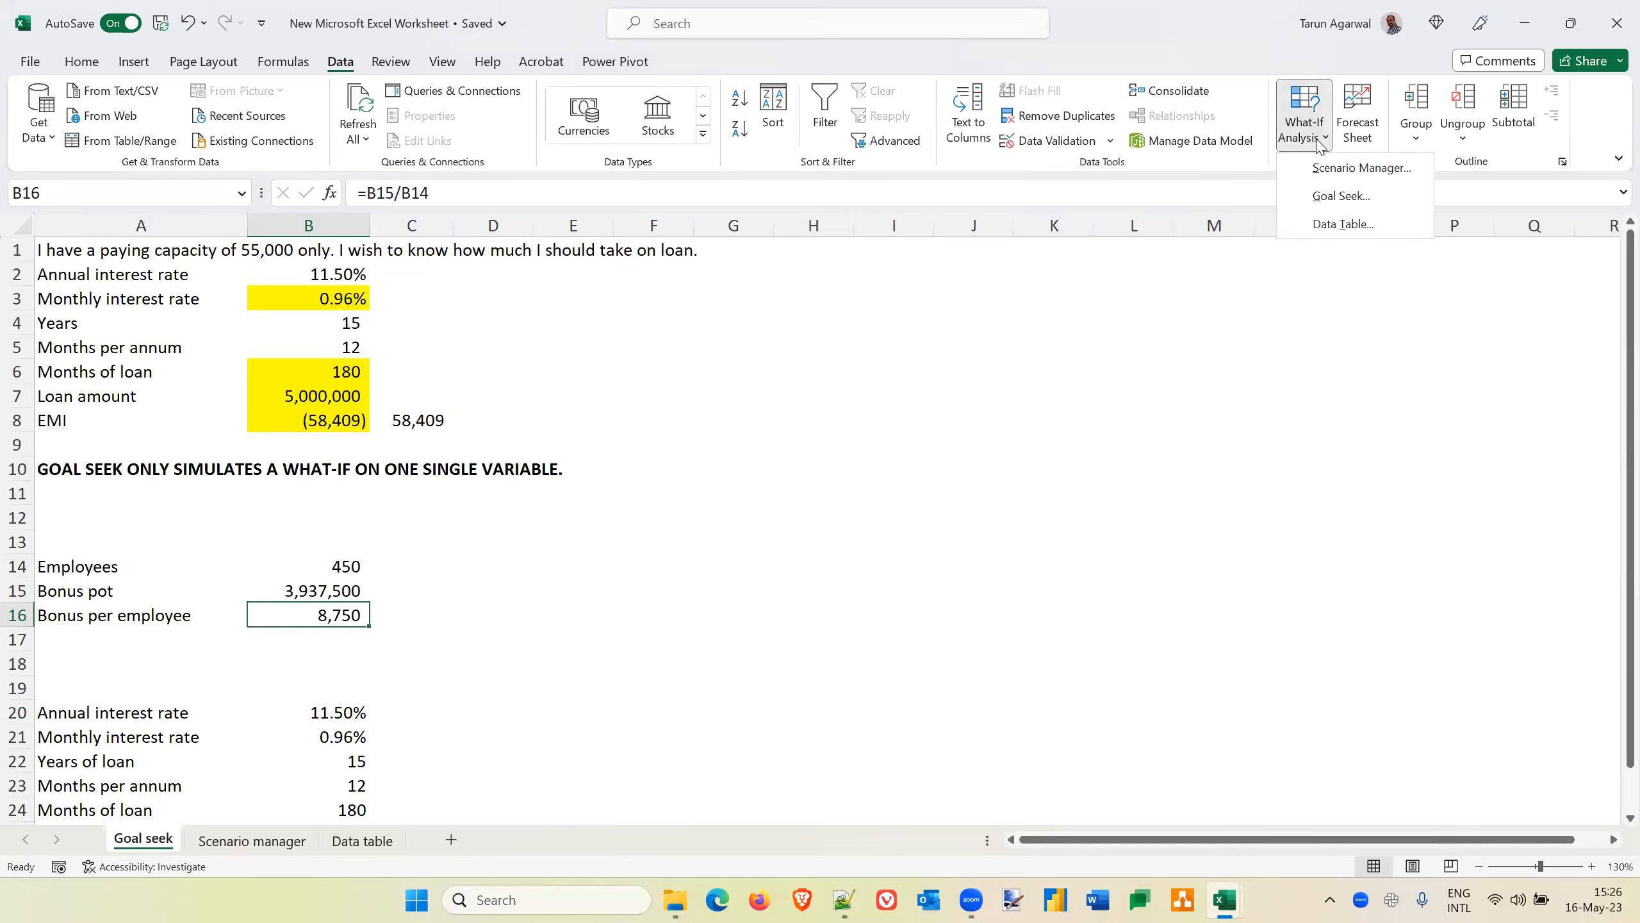
pyautogui.click(1340, 205)
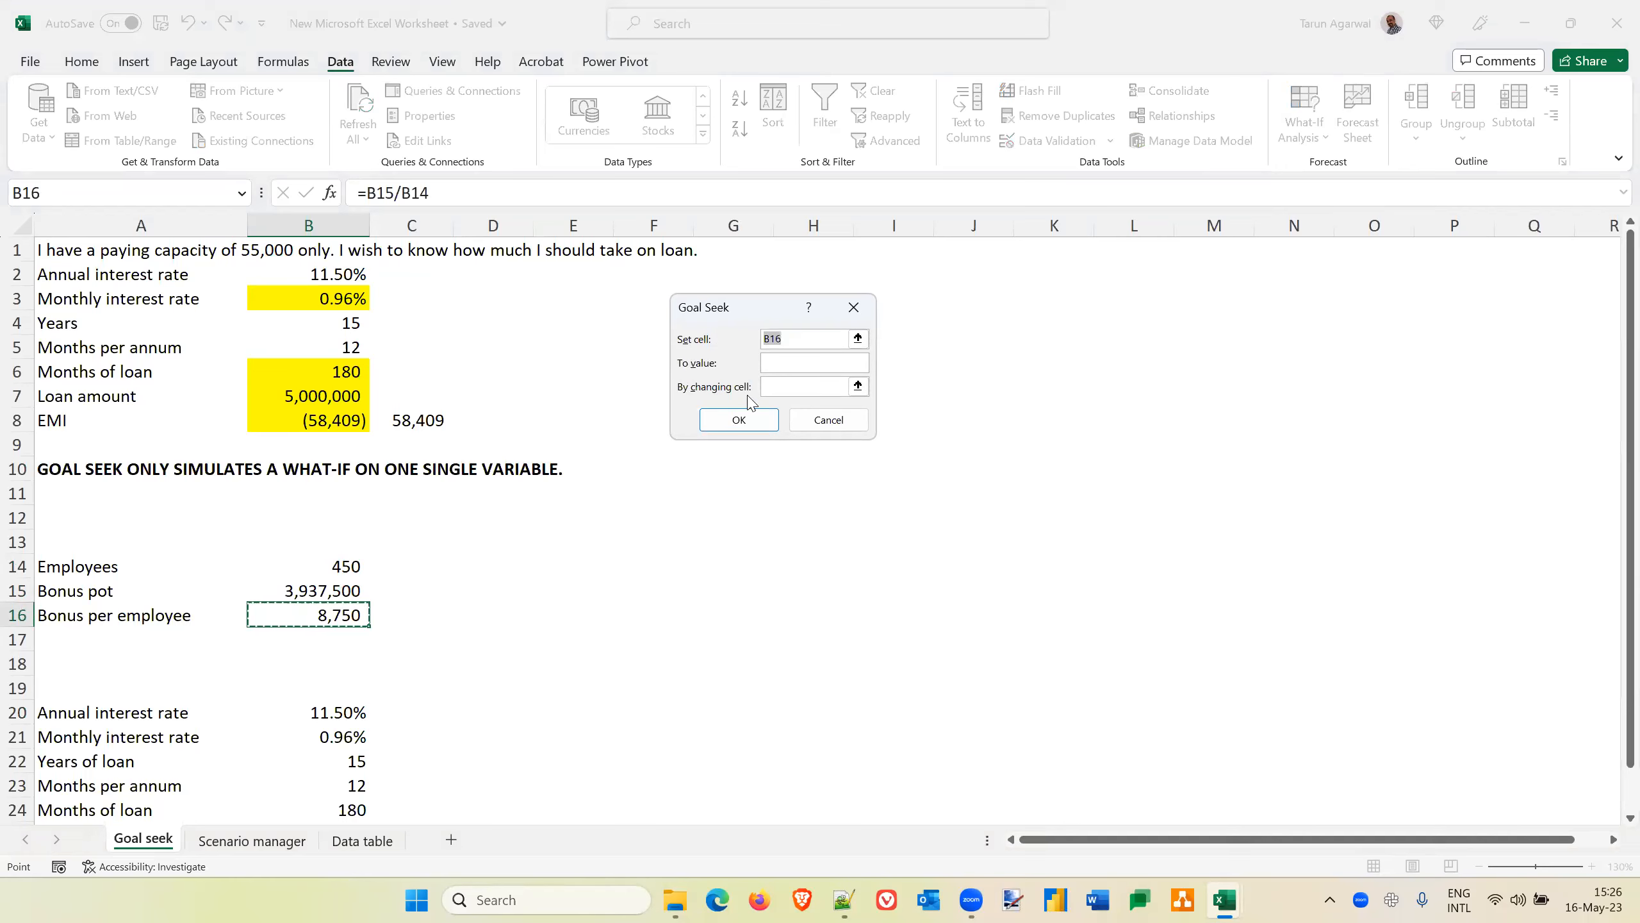
pyautogui.click(794, 361)
pyautogui.write('9000')
pyautogui.click(789, 387)
pyautogui.click(318, 594)
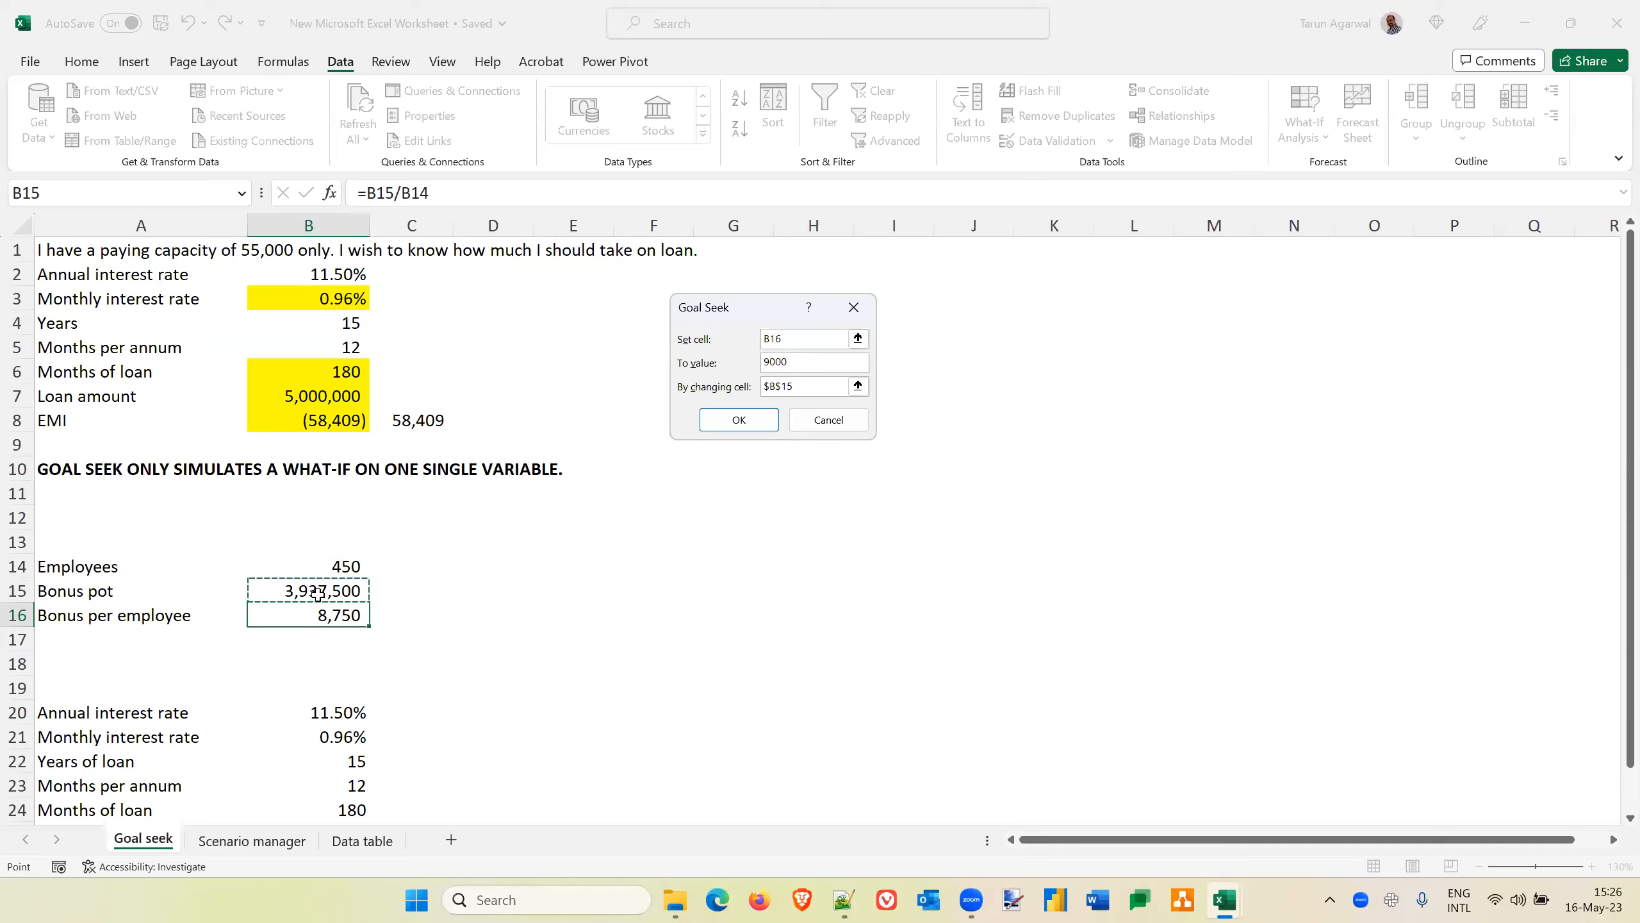
pyautogui.click(829, 419)
# Add the question "I wish to increase the bonus per employee to 9000. What should be the amount of my pot?" in cell A13
pyautogui.click(94, 545)
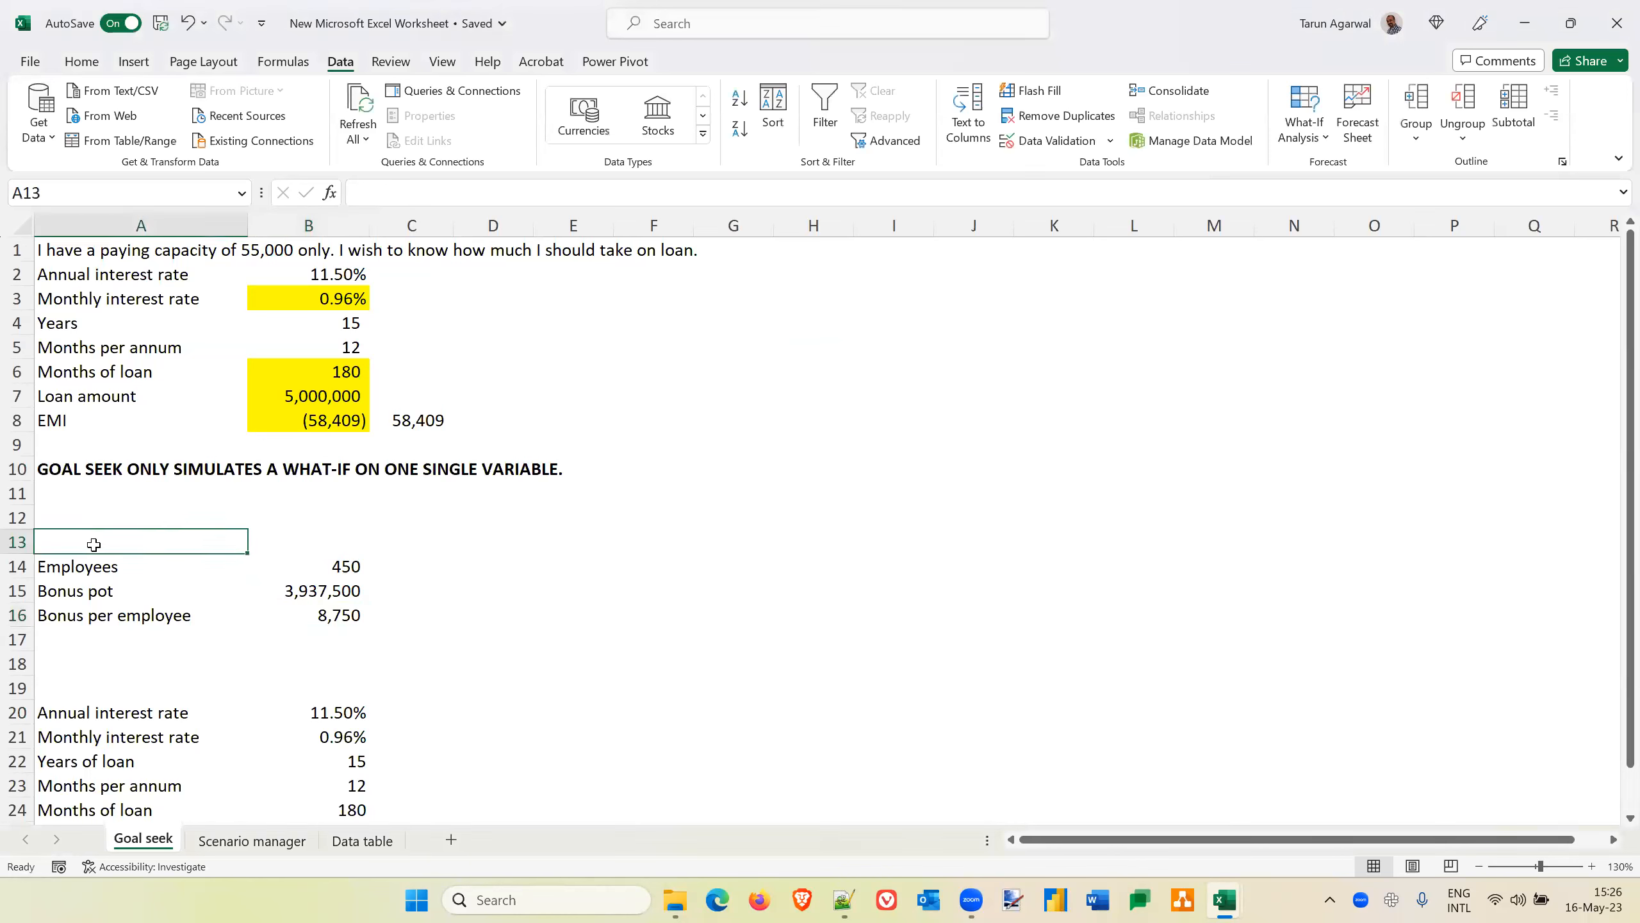
pyautogui.write('i WISH')
pyautogui.press('BackSpace')
pyautogui.press('BackSpace')
pyautogui.press('BackSpace')
pyautogui.press('BackSpace')
pyautogui.press('BackSpace')
pyautogui.press('capslock')
pyautogui.write('wish to increase the bonus per employee to 9000. What should be')
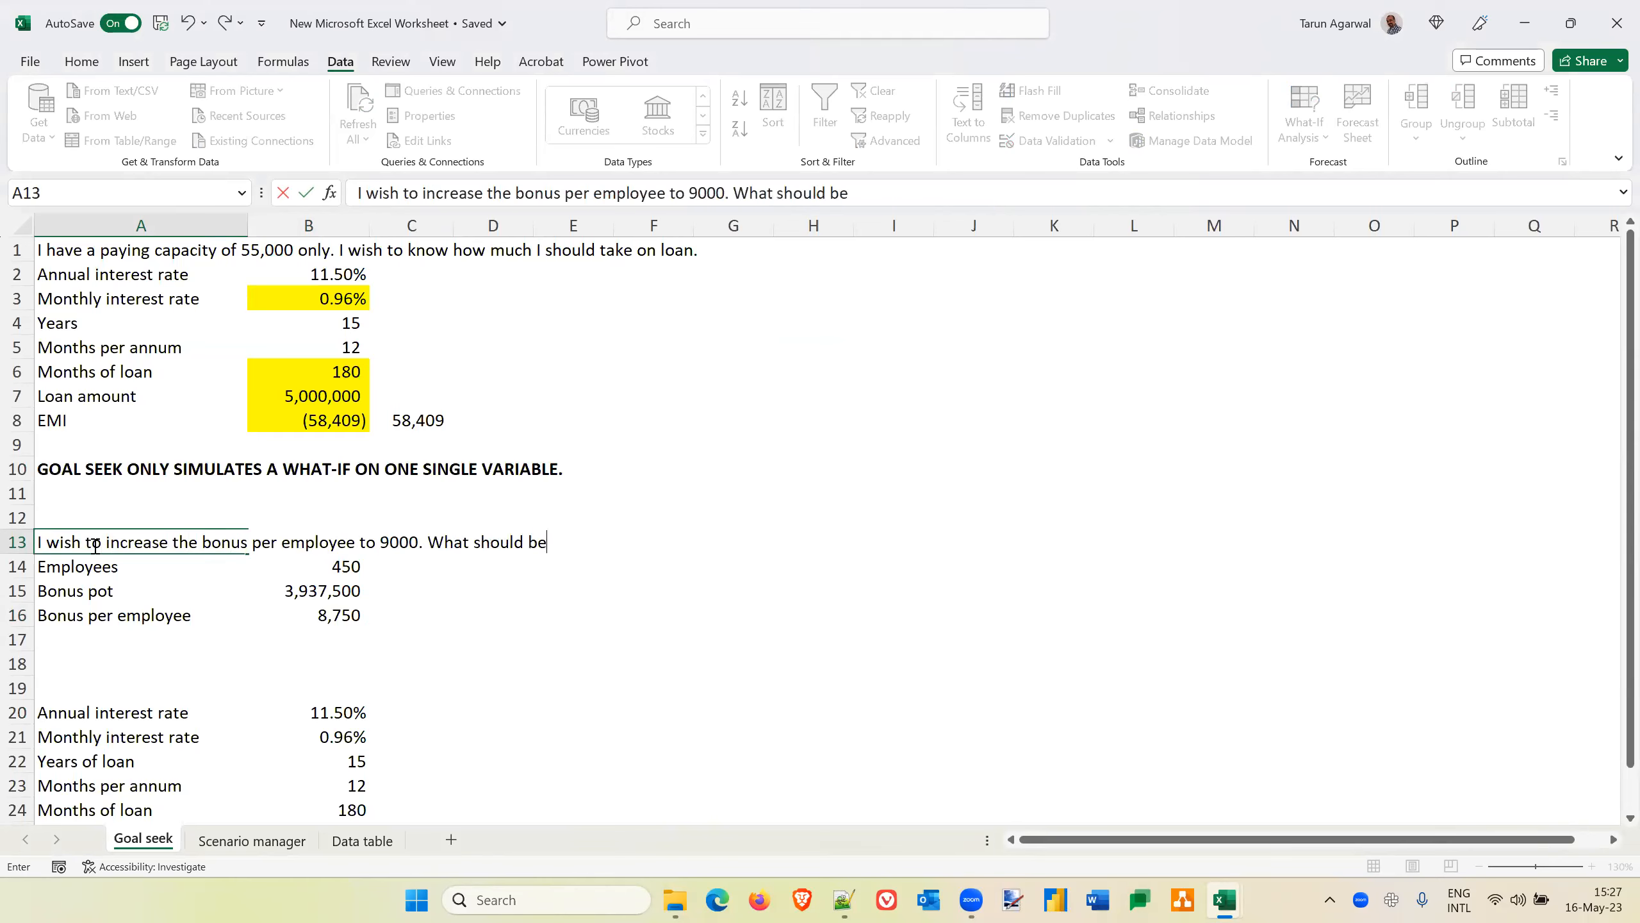
pyautogui.write(' the amount of ')
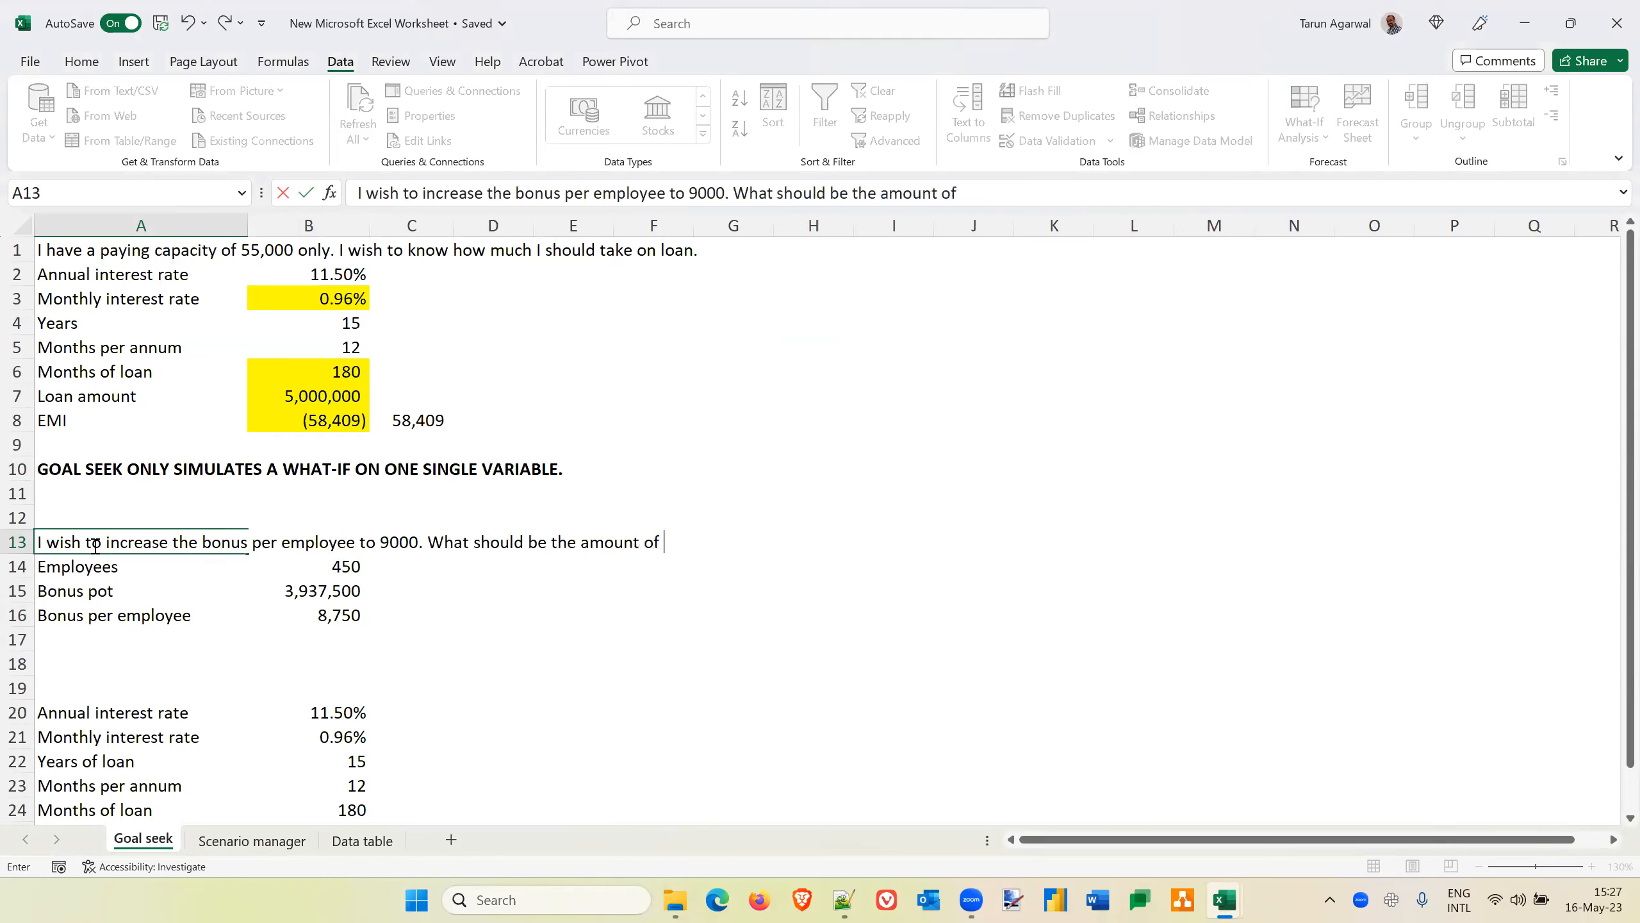
pyautogui.write('my pot?')
pyautogui.press('Return')
# Run Goal Seek on the bonus per employee in B16 with a target of 9000 by changing the bonus pot in B15, and discard the solution
pyautogui.press('Down')
pyautogui.press('Down')
pyautogui.press('Right')
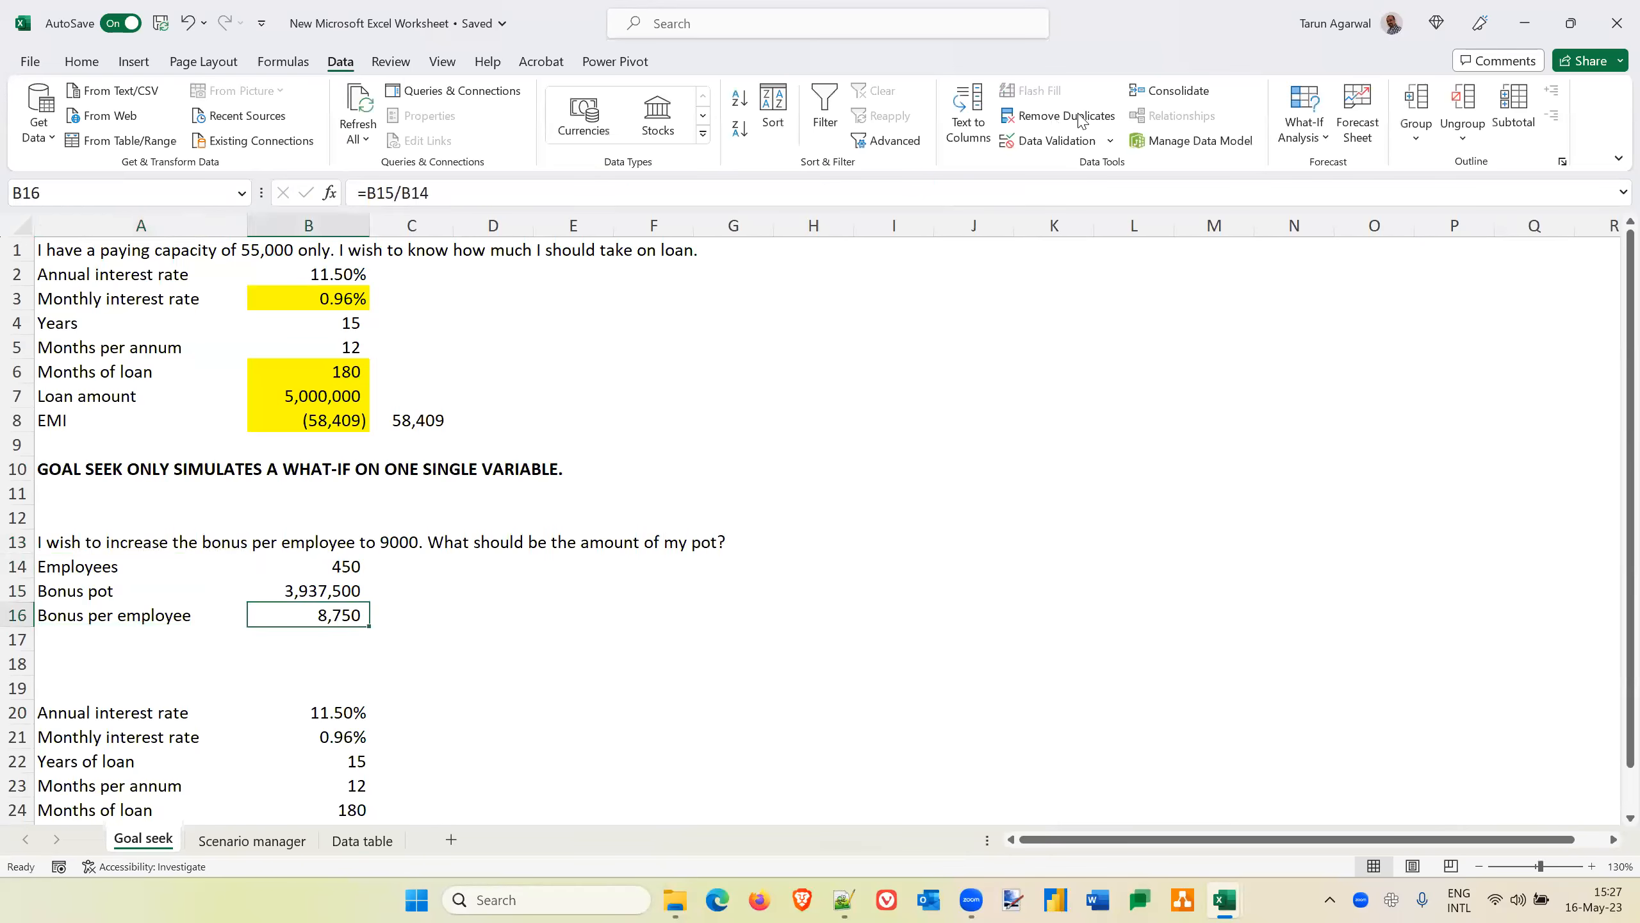
pyautogui.click(1288, 144)
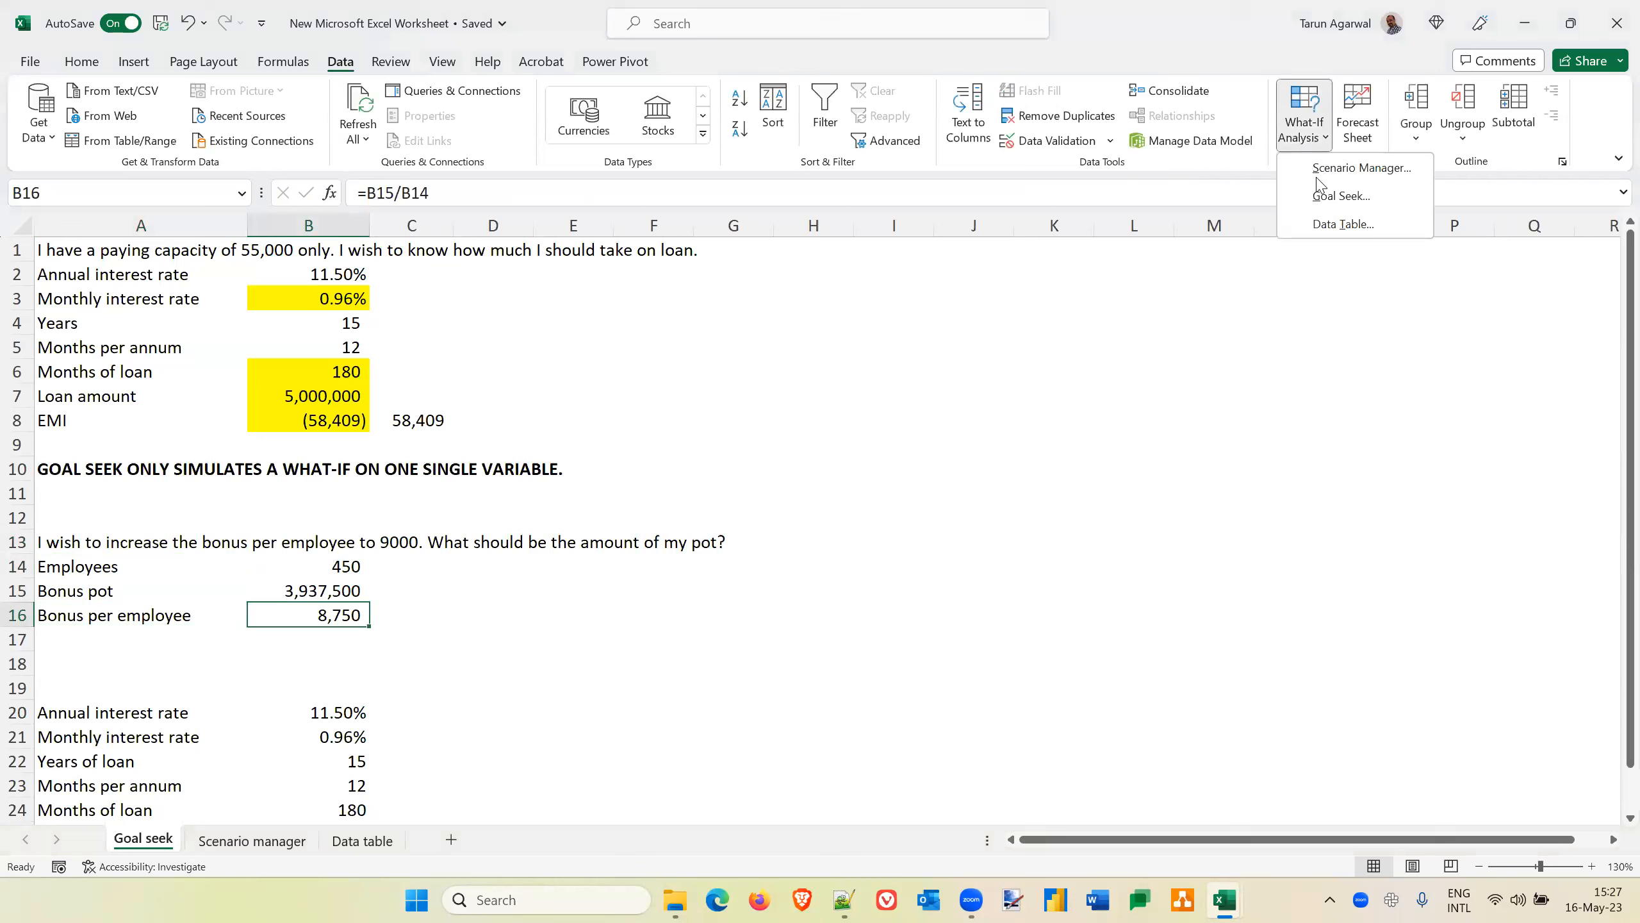
pyautogui.click(1346, 194)
pyautogui.click(784, 362)
pyautogui.write('9000')
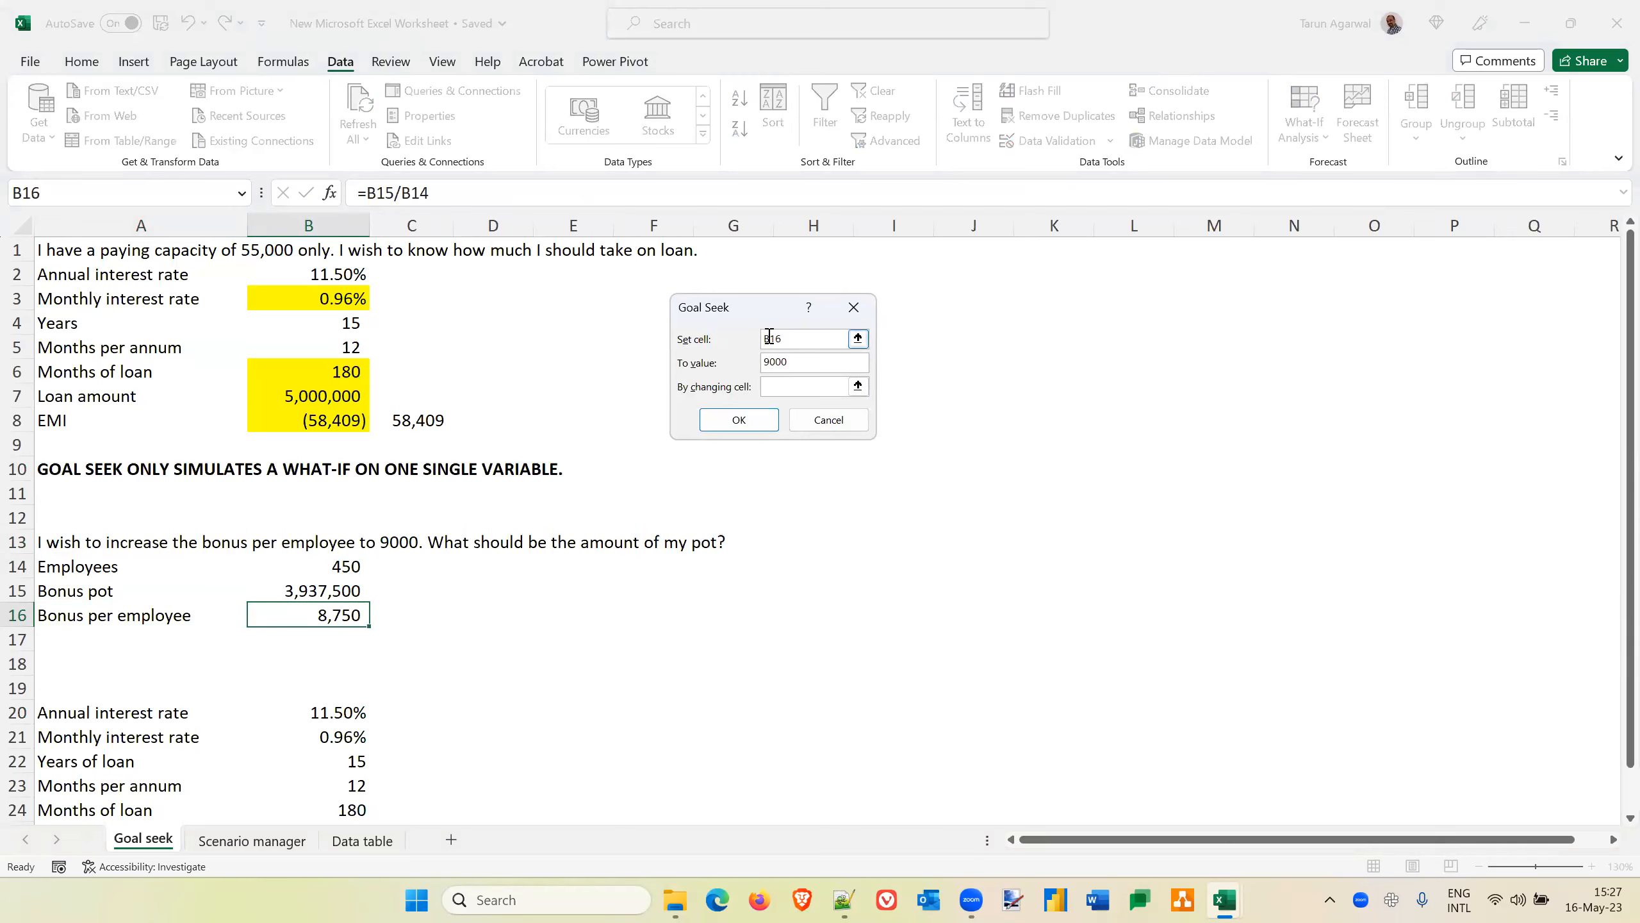
pyautogui.click(787, 385)
pyautogui.click(321, 592)
pyautogui.click(739, 421)
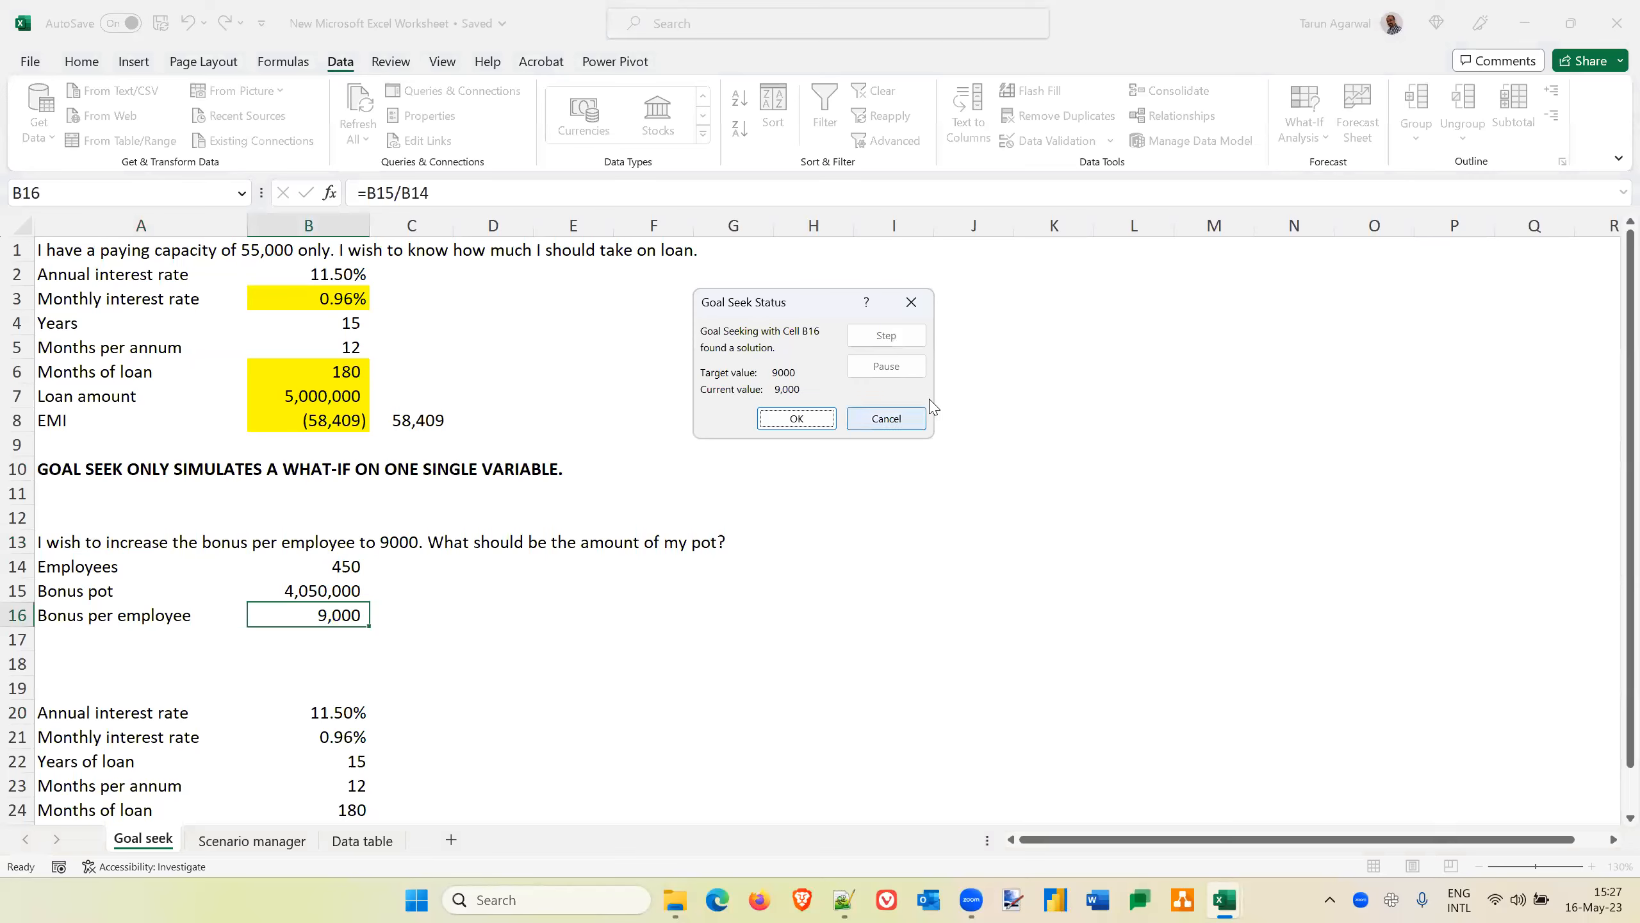
pyautogui.click(897, 417)
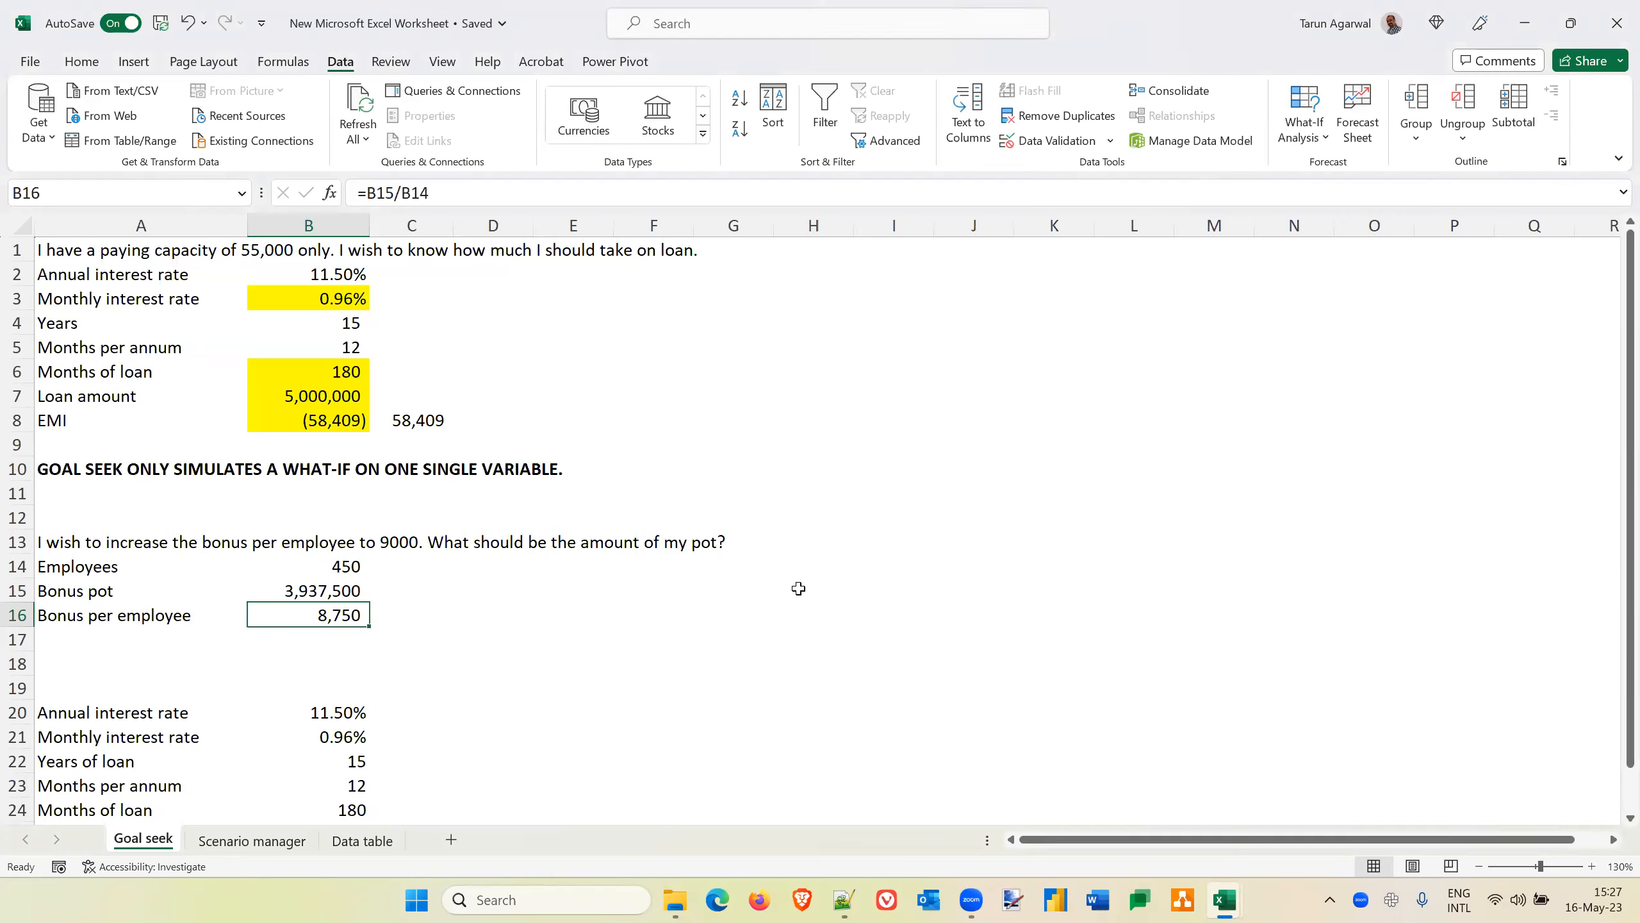
# Run Goal Seek on B16 with a target of 12000 by changing the number of employees in B14, and discard the solution
pyautogui.click(1325, 137)
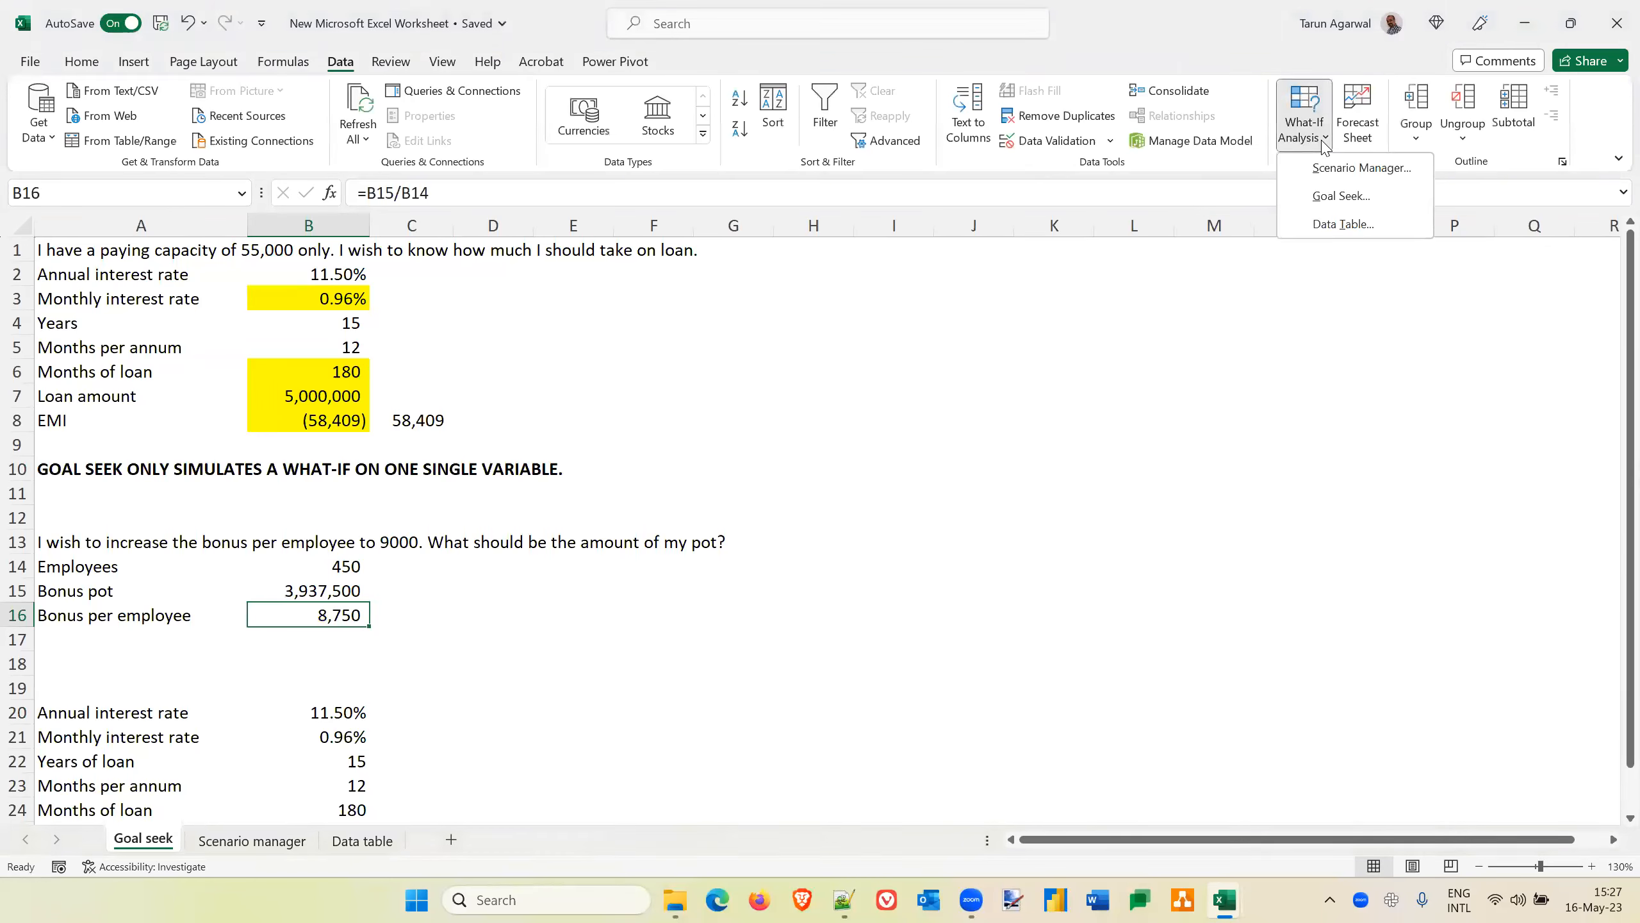
pyautogui.click(1334, 204)
pyautogui.click(815, 361)
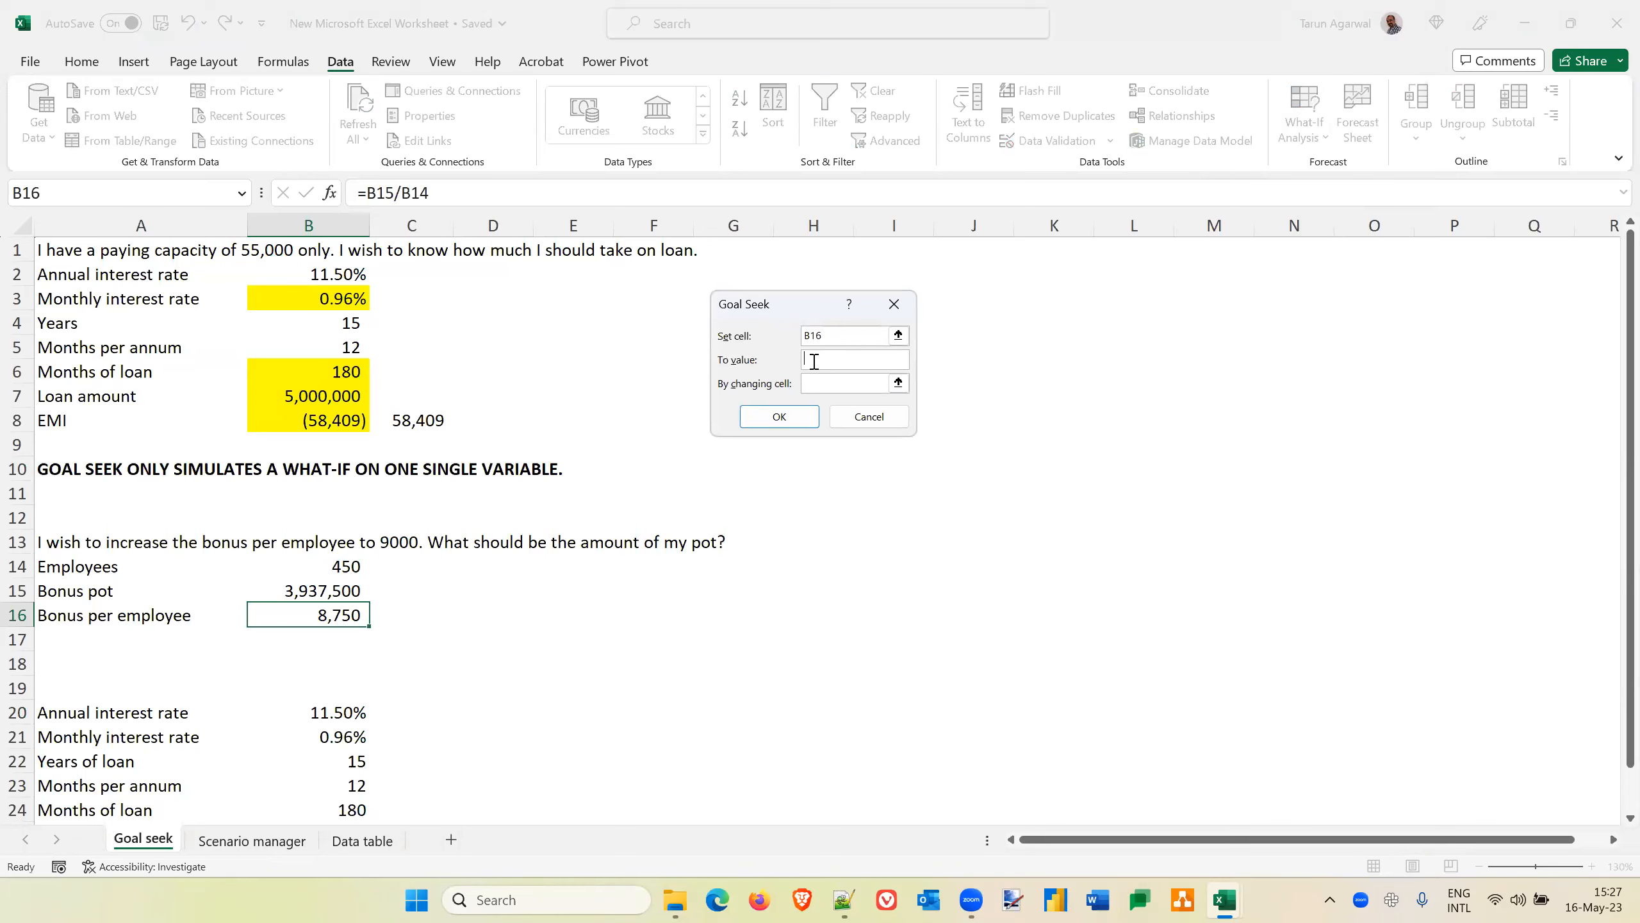
pyautogui.write('12000')
pyautogui.click(812, 380)
pyautogui.click(812, 380)
pyautogui.click(313, 565)
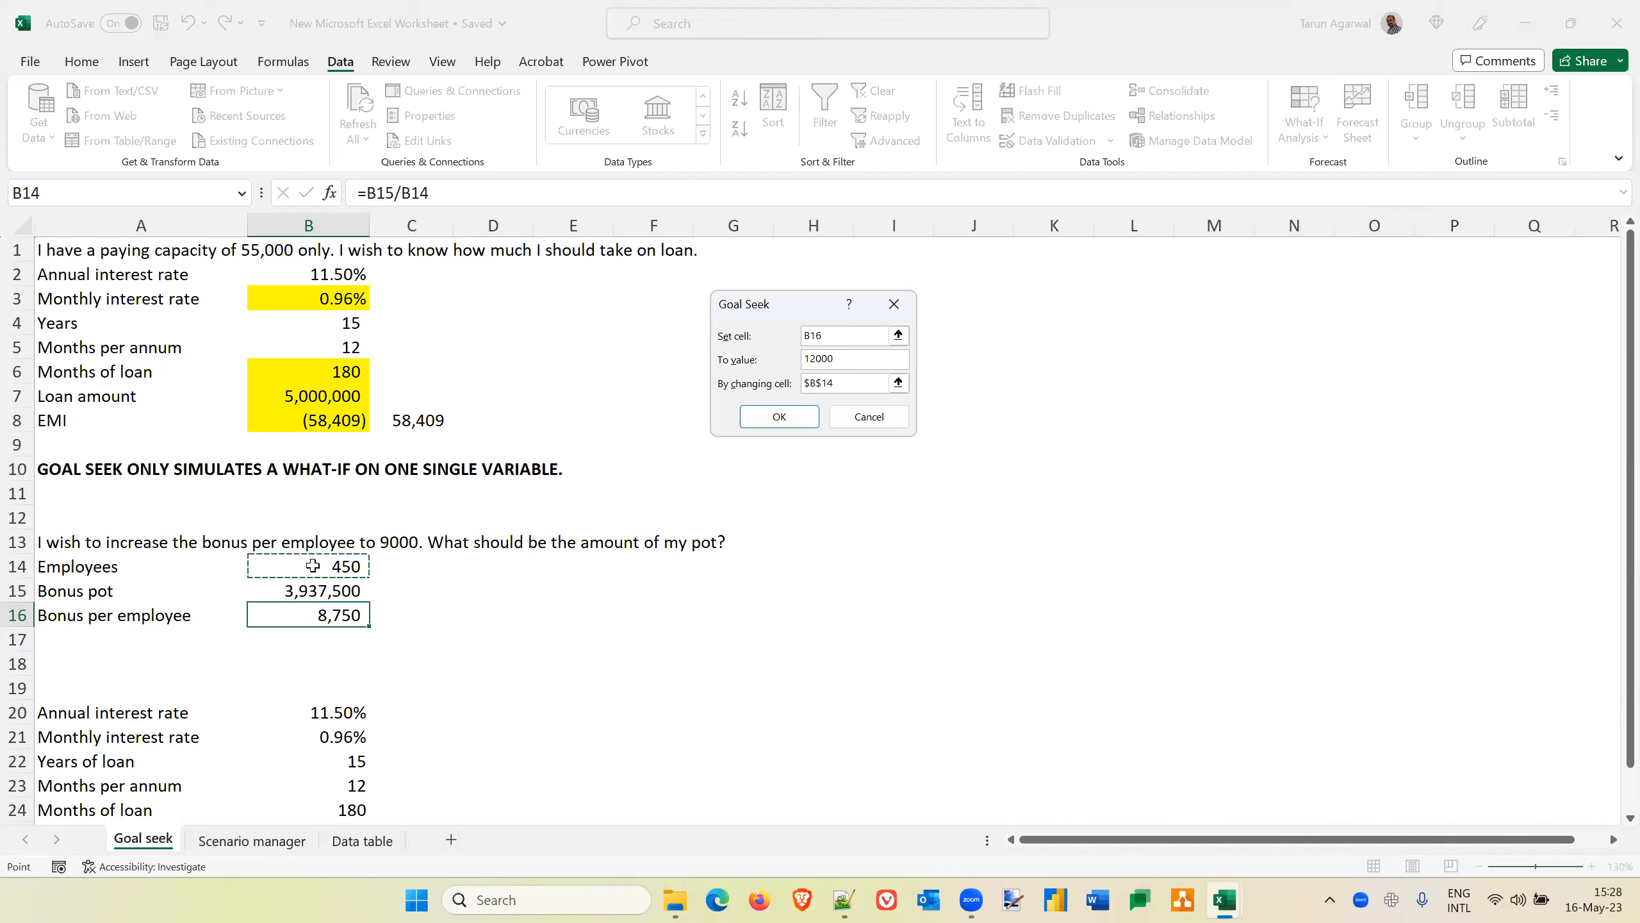
pyautogui.click(788, 421)
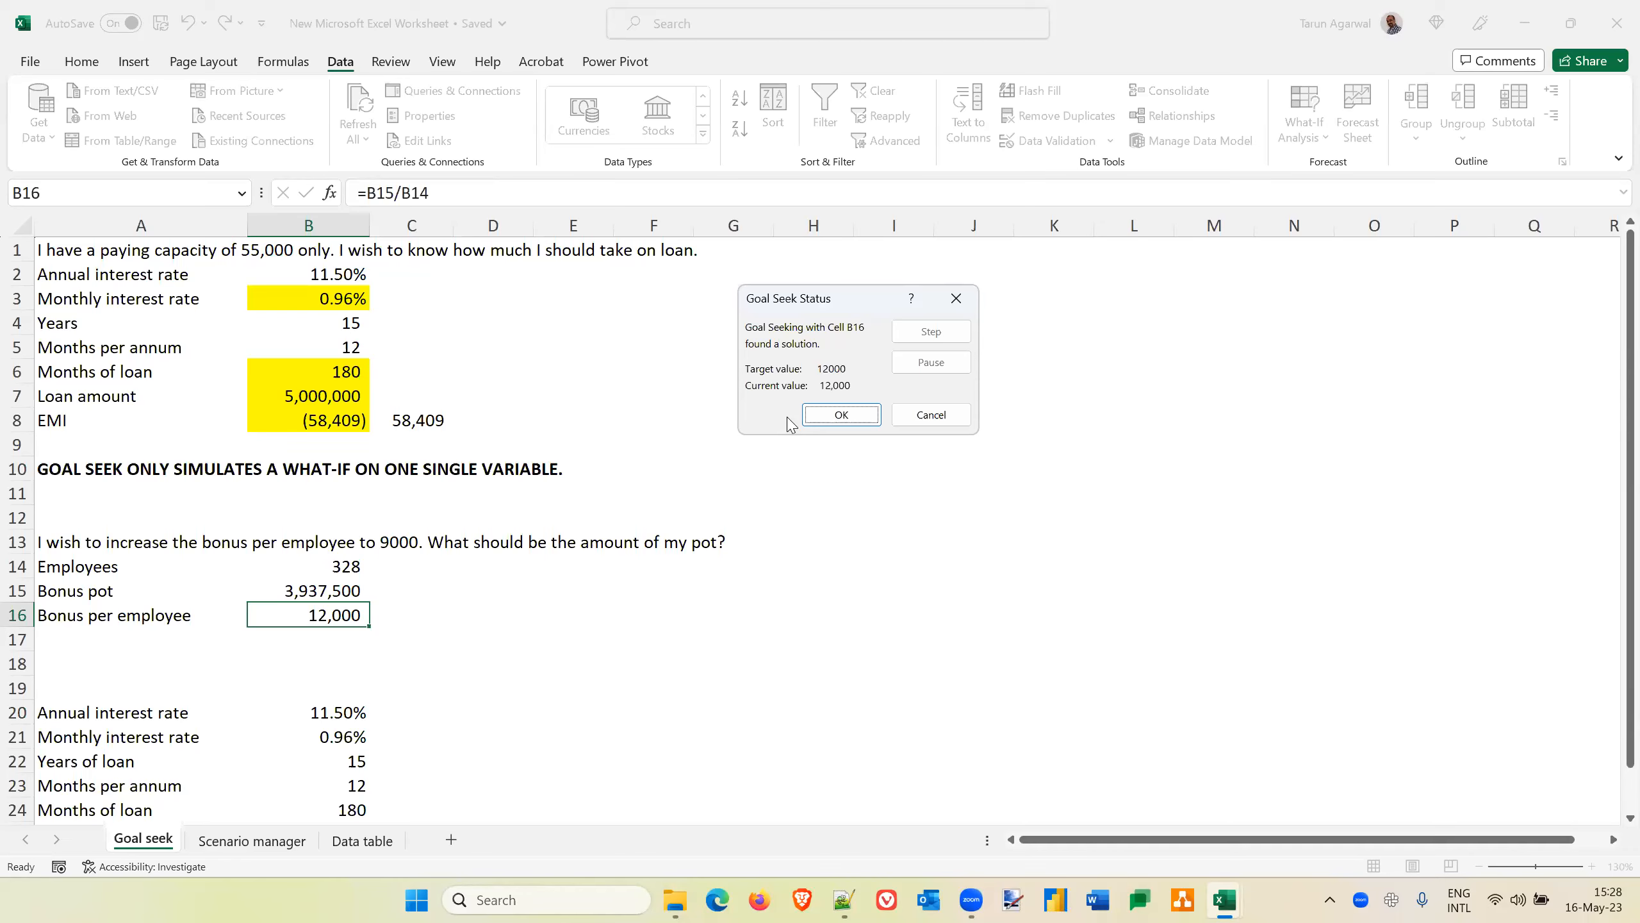
pyautogui.click(934, 414)
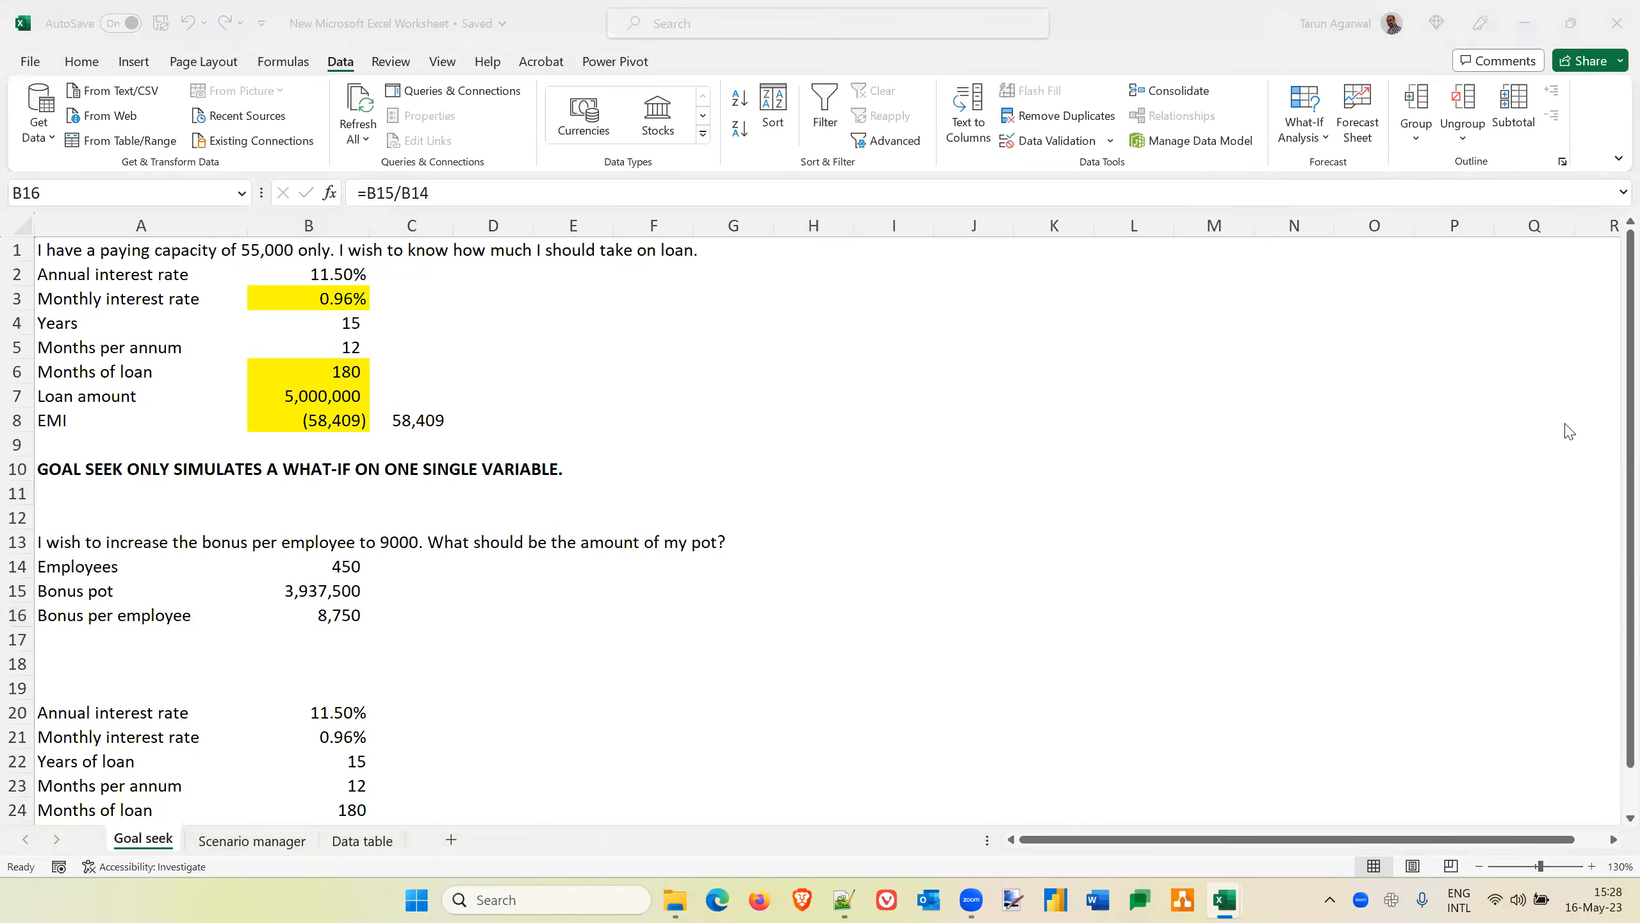
# Replace the "Bonus pot" label in A15 with "Cash available for bonus"
pyautogui.click(107, 598)
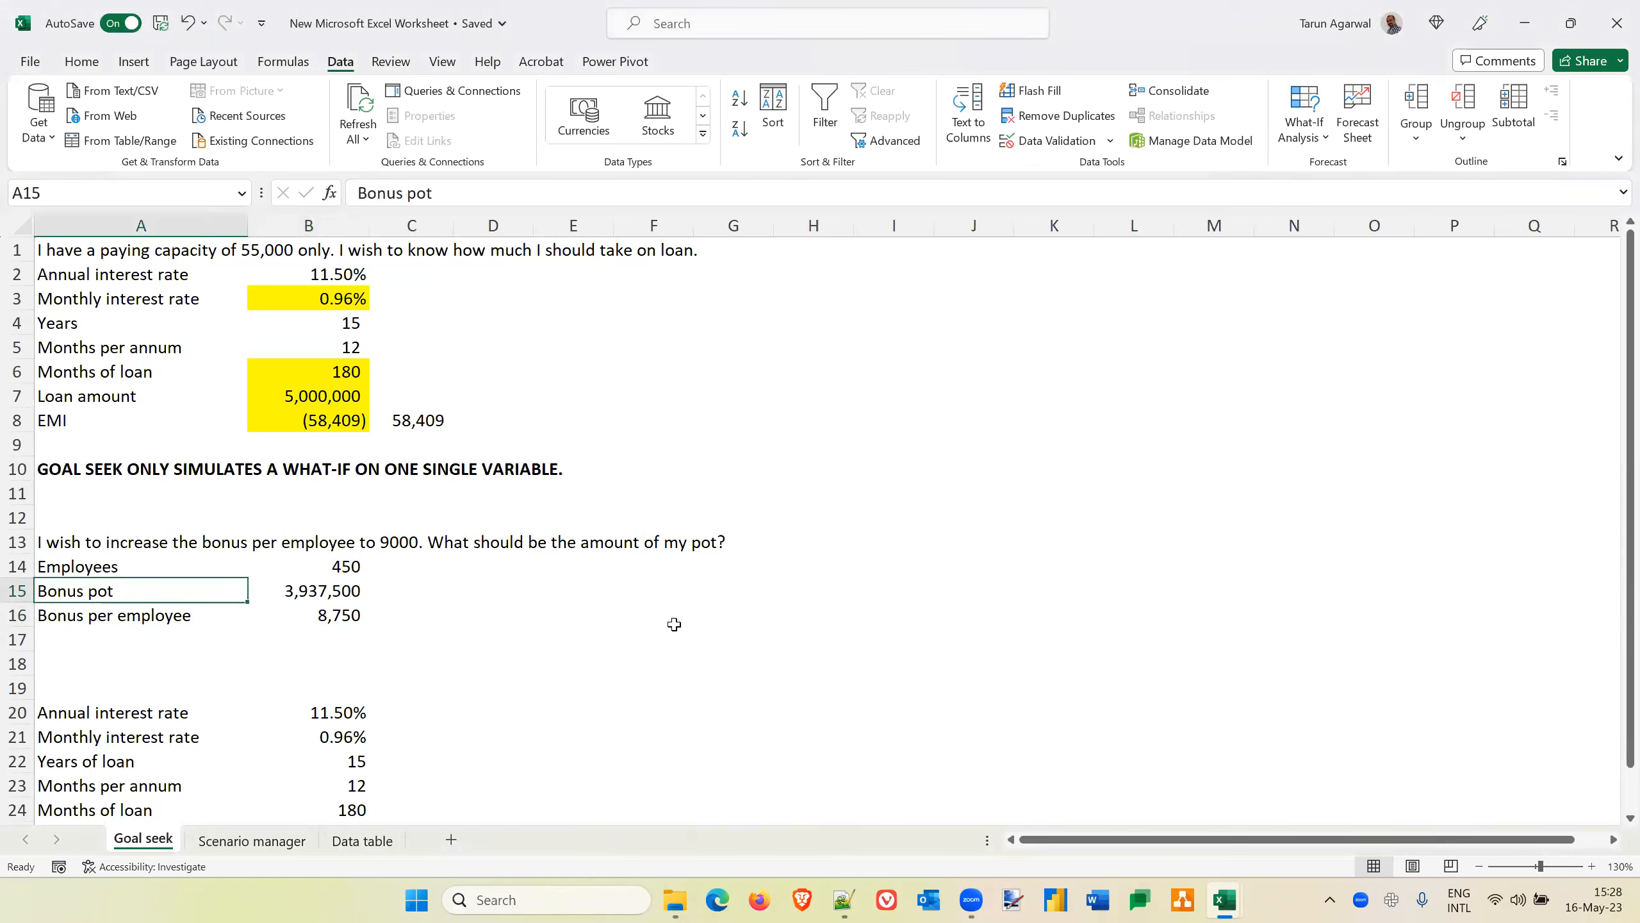
pyautogui.click(349, 593)
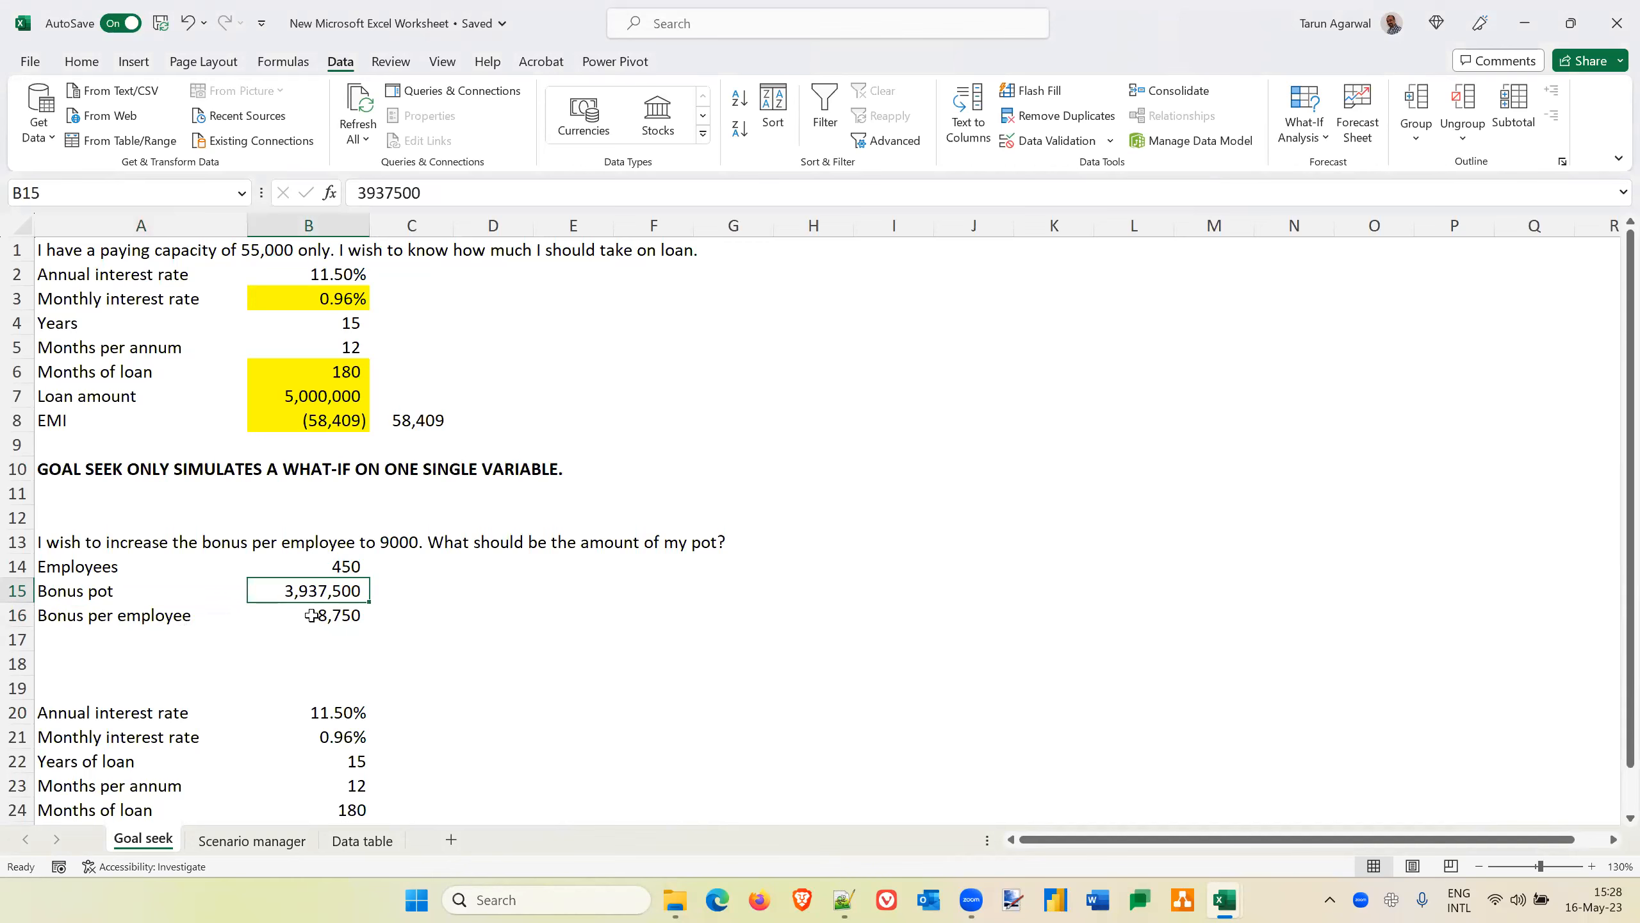
pyautogui.click(125, 591)
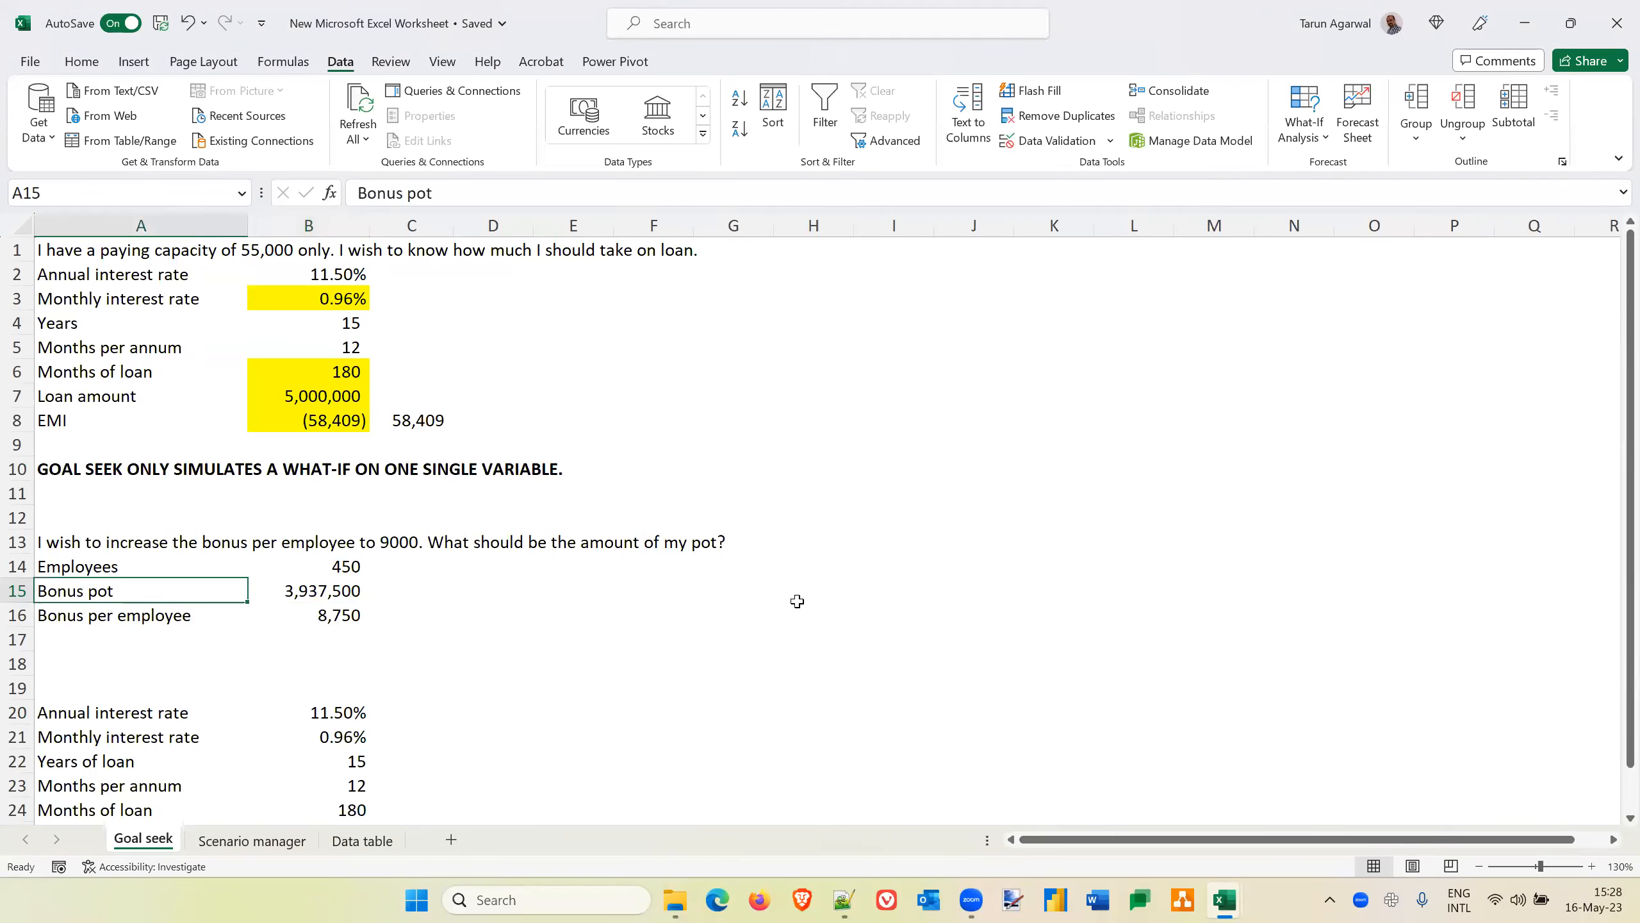
pyautogui.write('Cash')
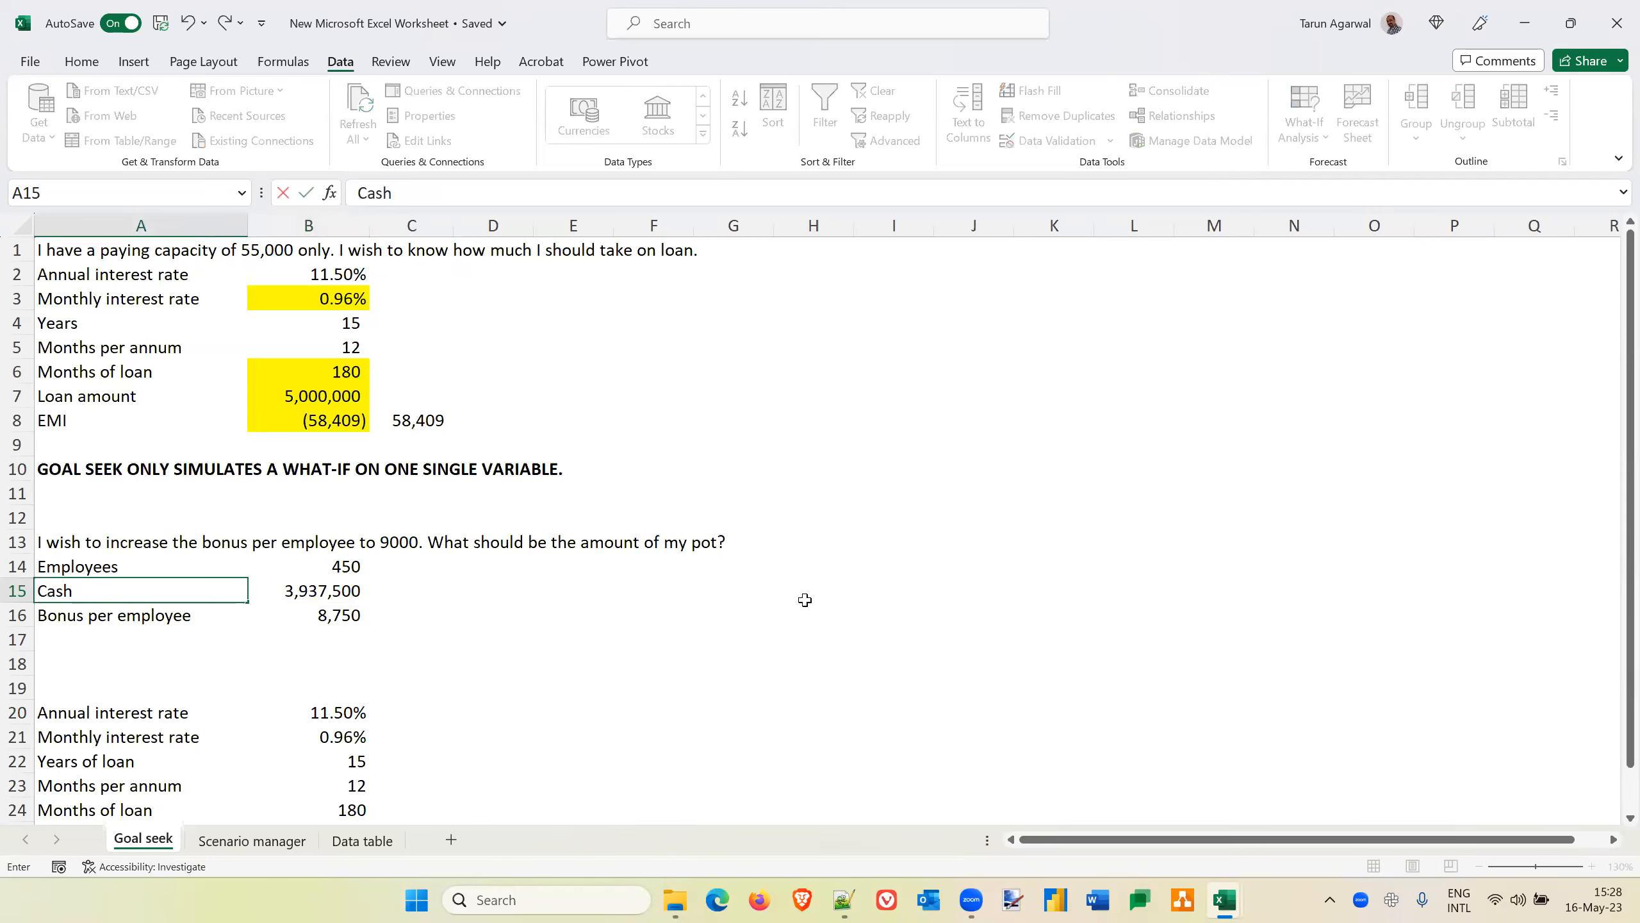
pyautogui.write(' available for bonus')
pyautogui.press('Return')
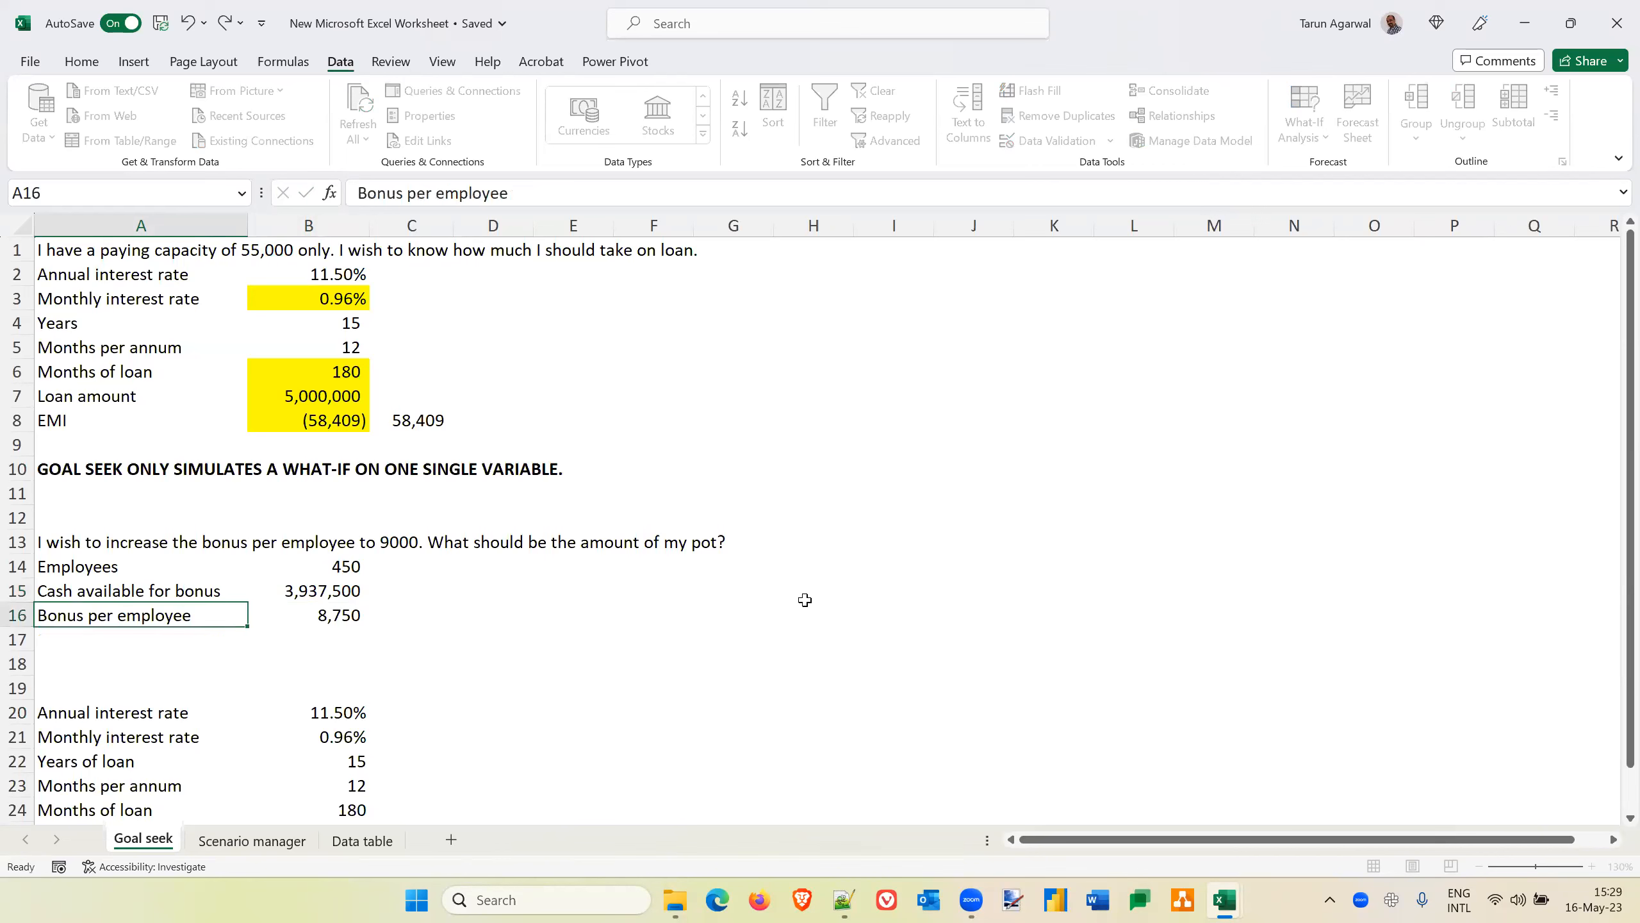
pyautogui.press('Up')
pyautogui.press('Right')
pyautogui.press('Right')
pyautogui.press('Right')
pyautogui.press('Left')
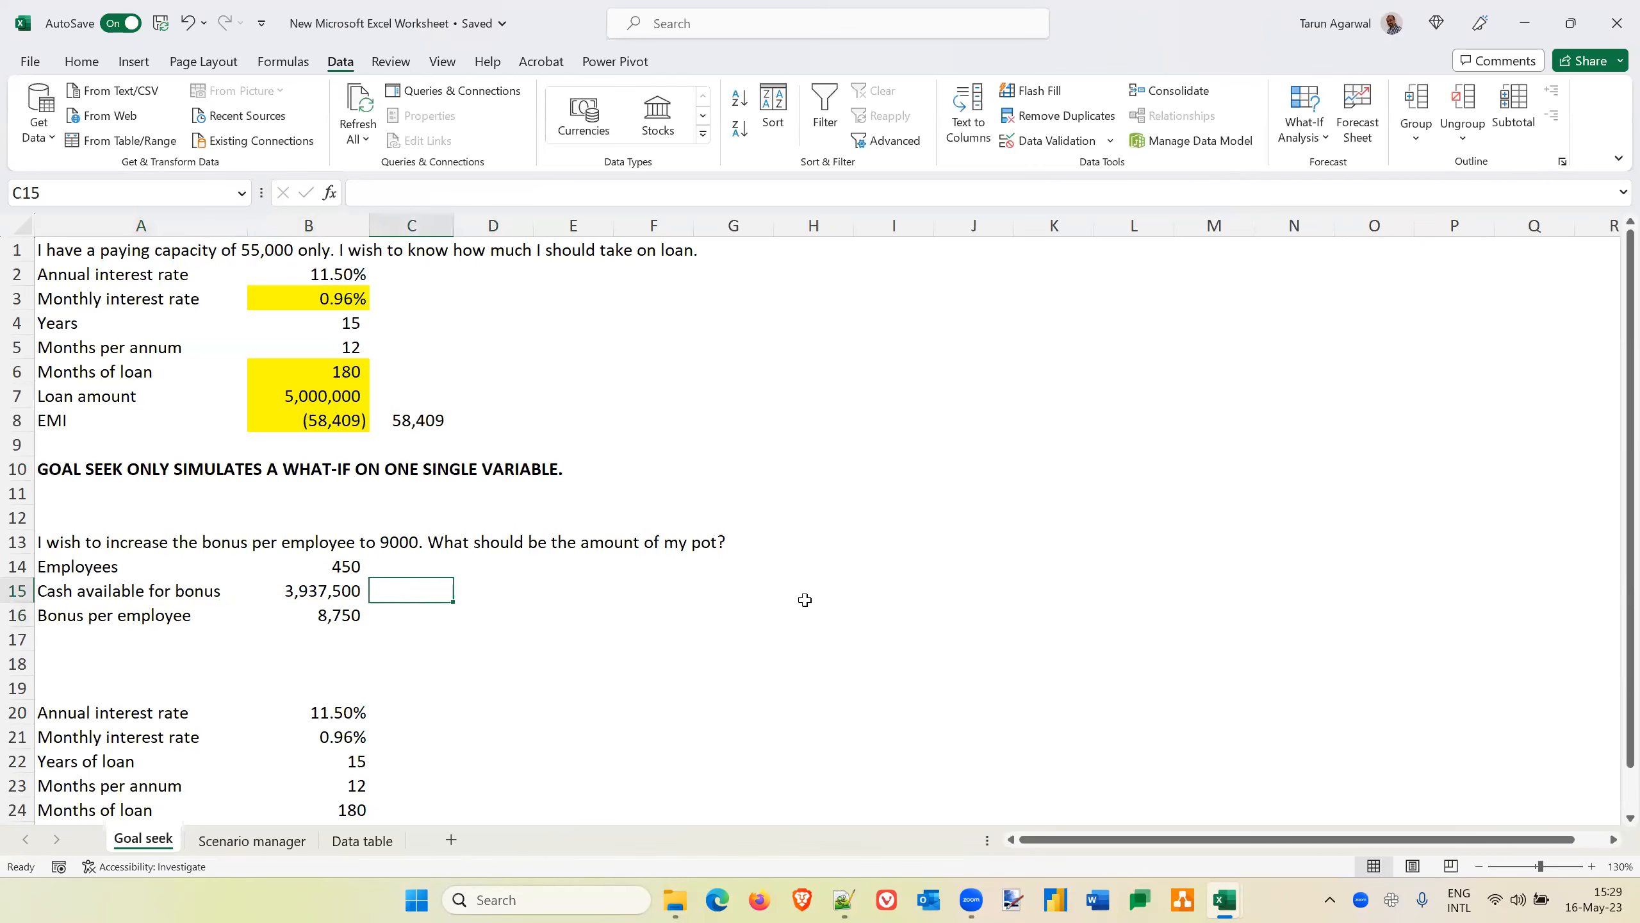
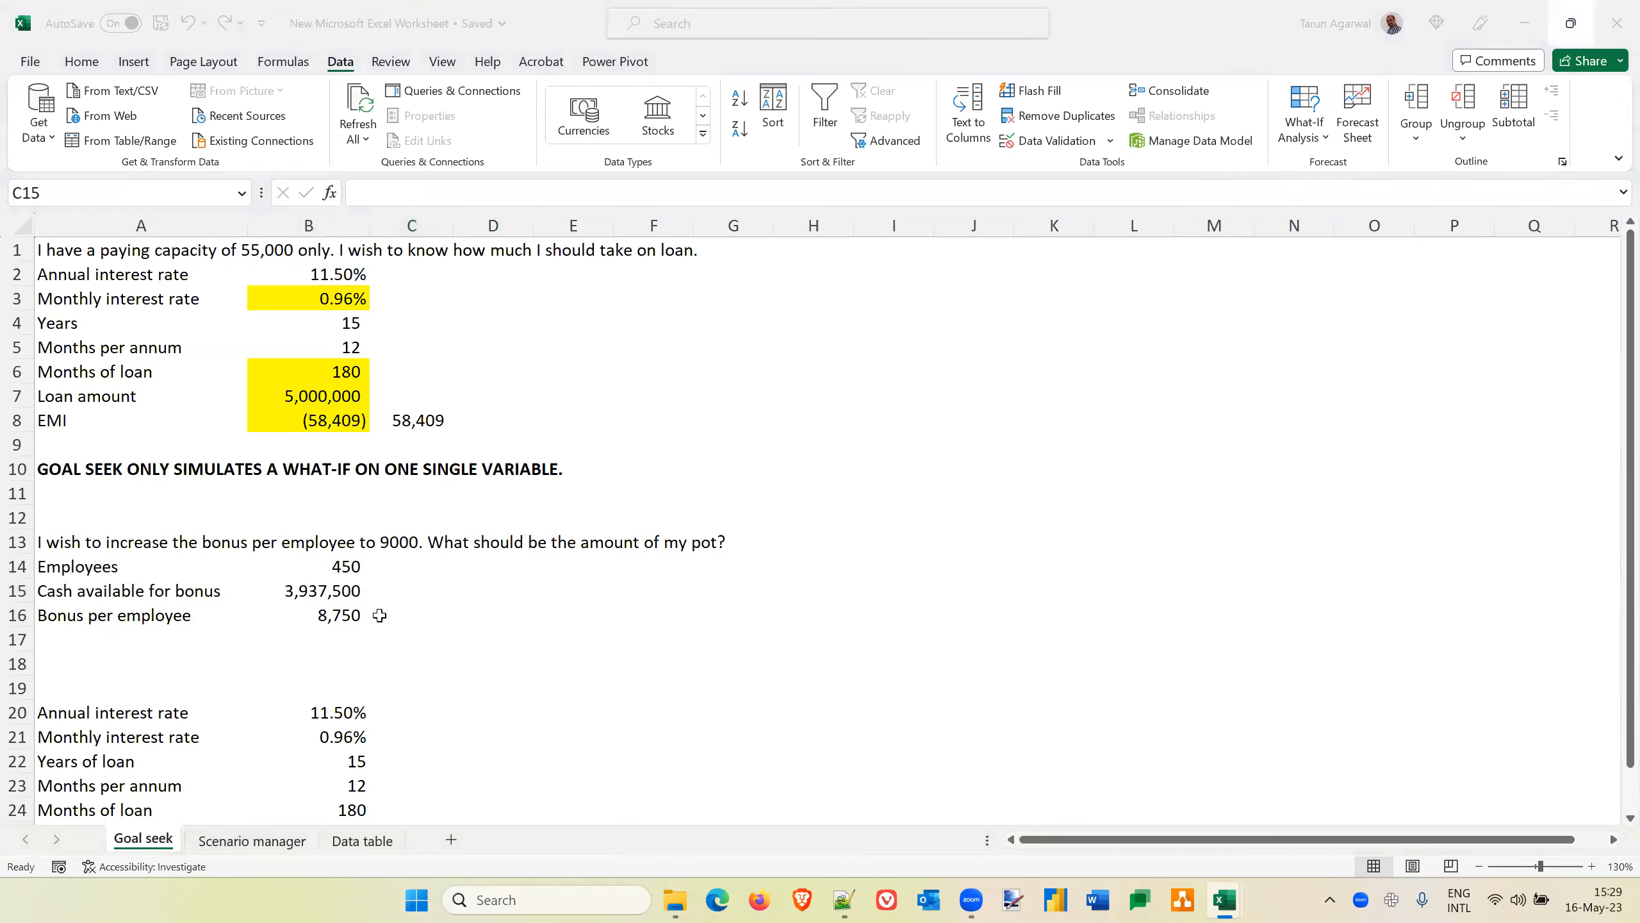
# Run Goal Seek on the bonus per employee in B16 with a target of 7000 by changing B15, and discard the solution
pyautogui.press('Down')
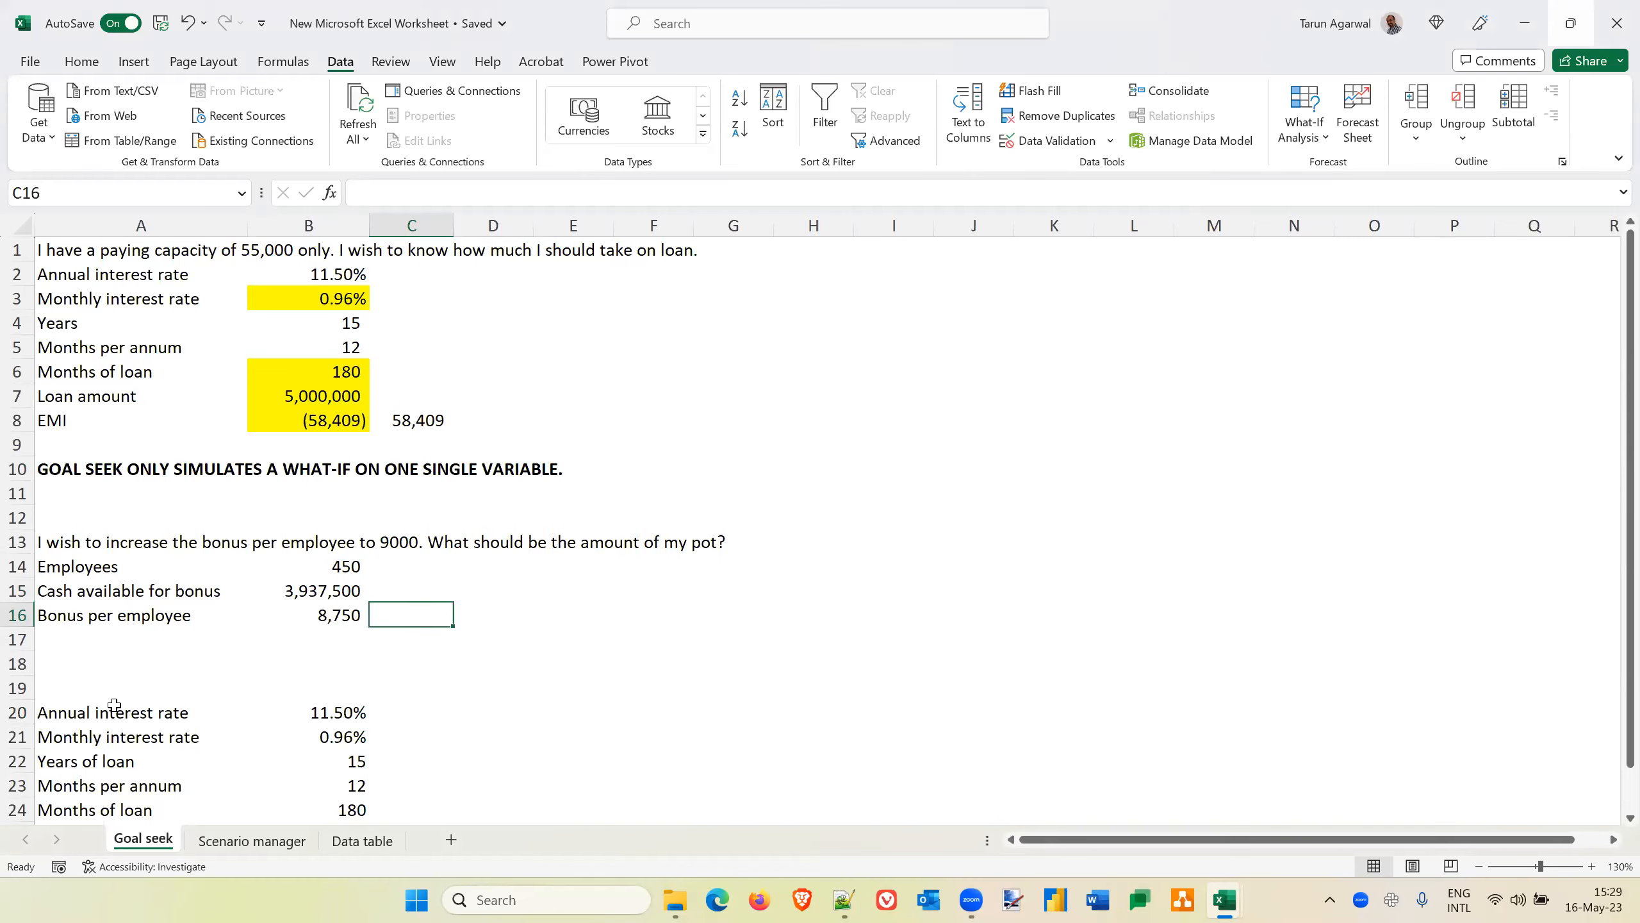
pyautogui.click(316, 610)
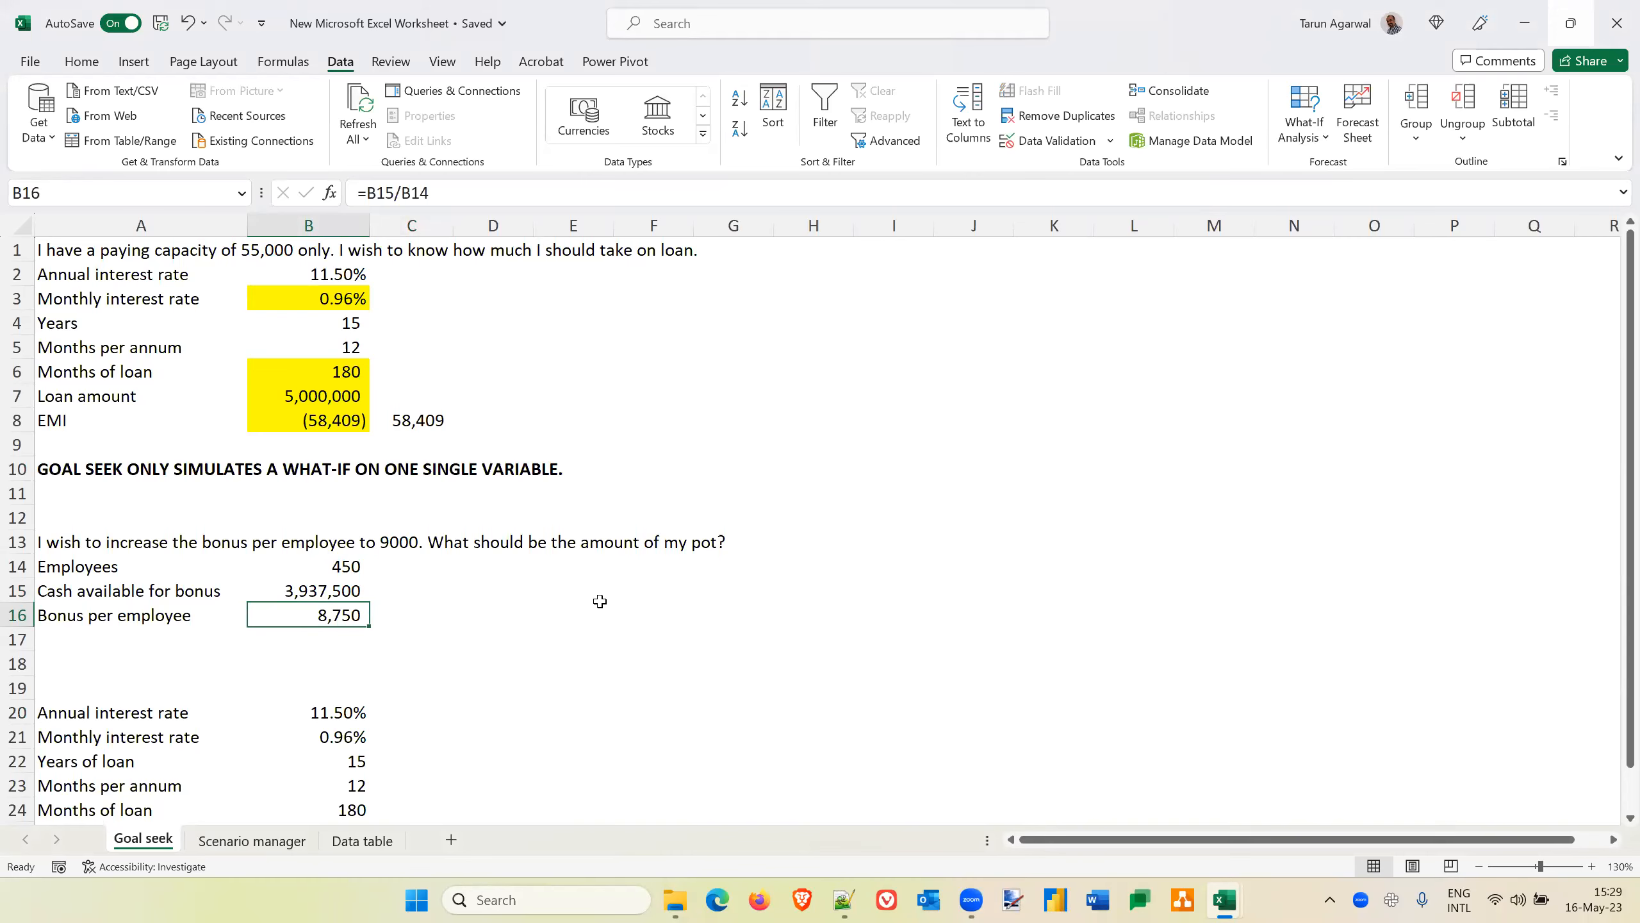
pyautogui.click(1326, 144)
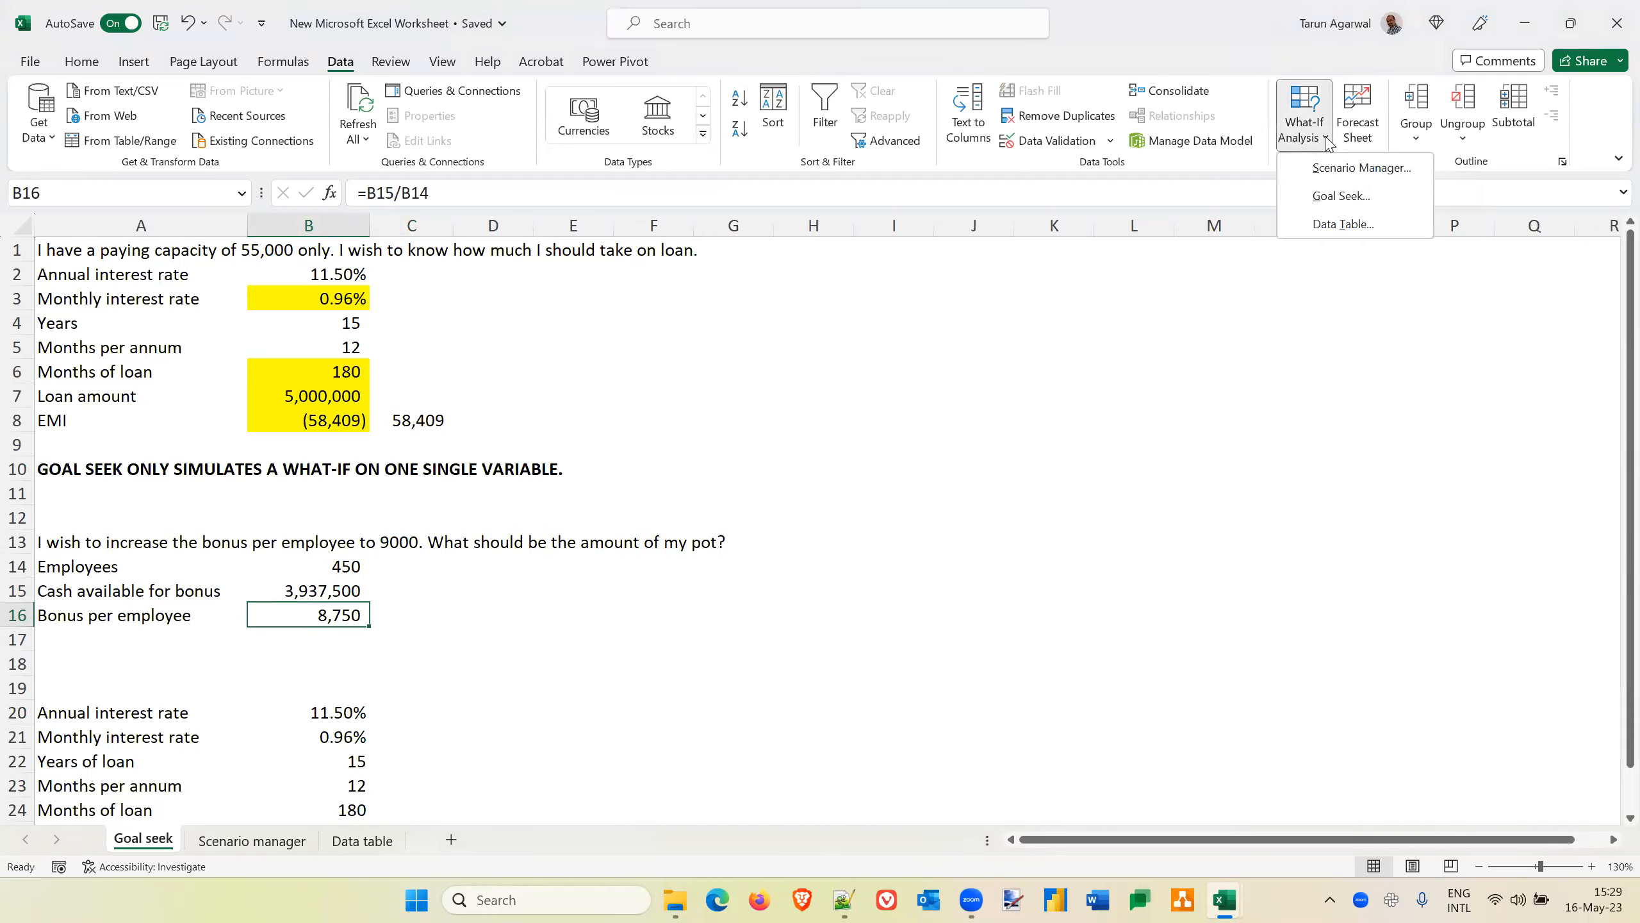
pyautogui.click(1342, 198)
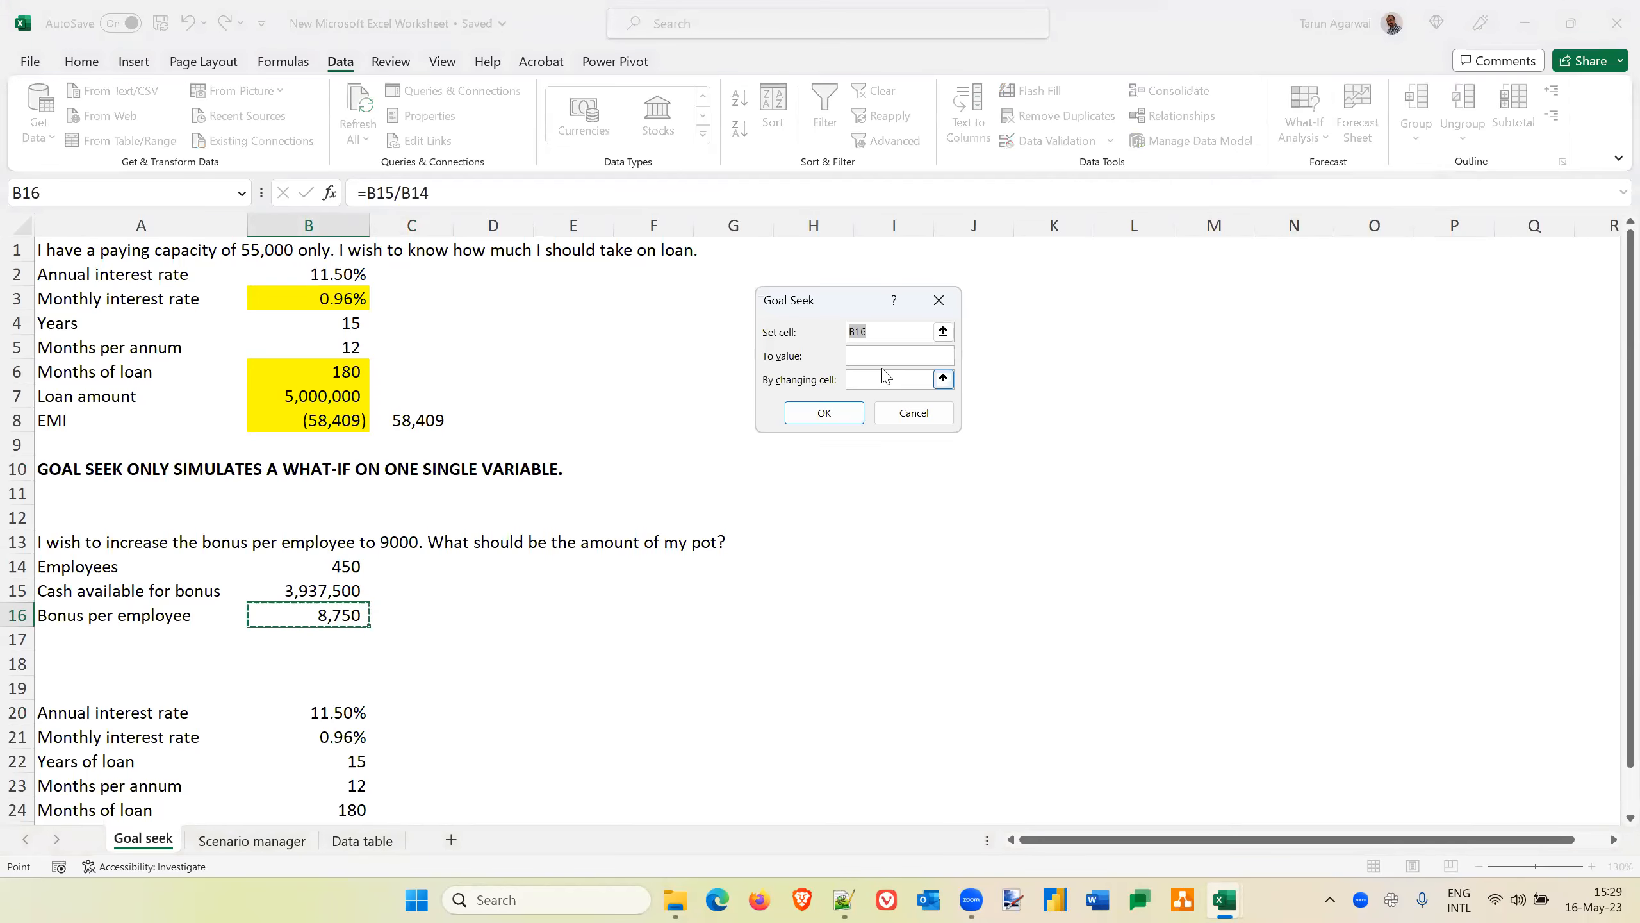
pyautogui.click(872, 356)
pyautogui.write('7000')
pyautogui.click(860, 384)
pyautogui.click(314, 591)
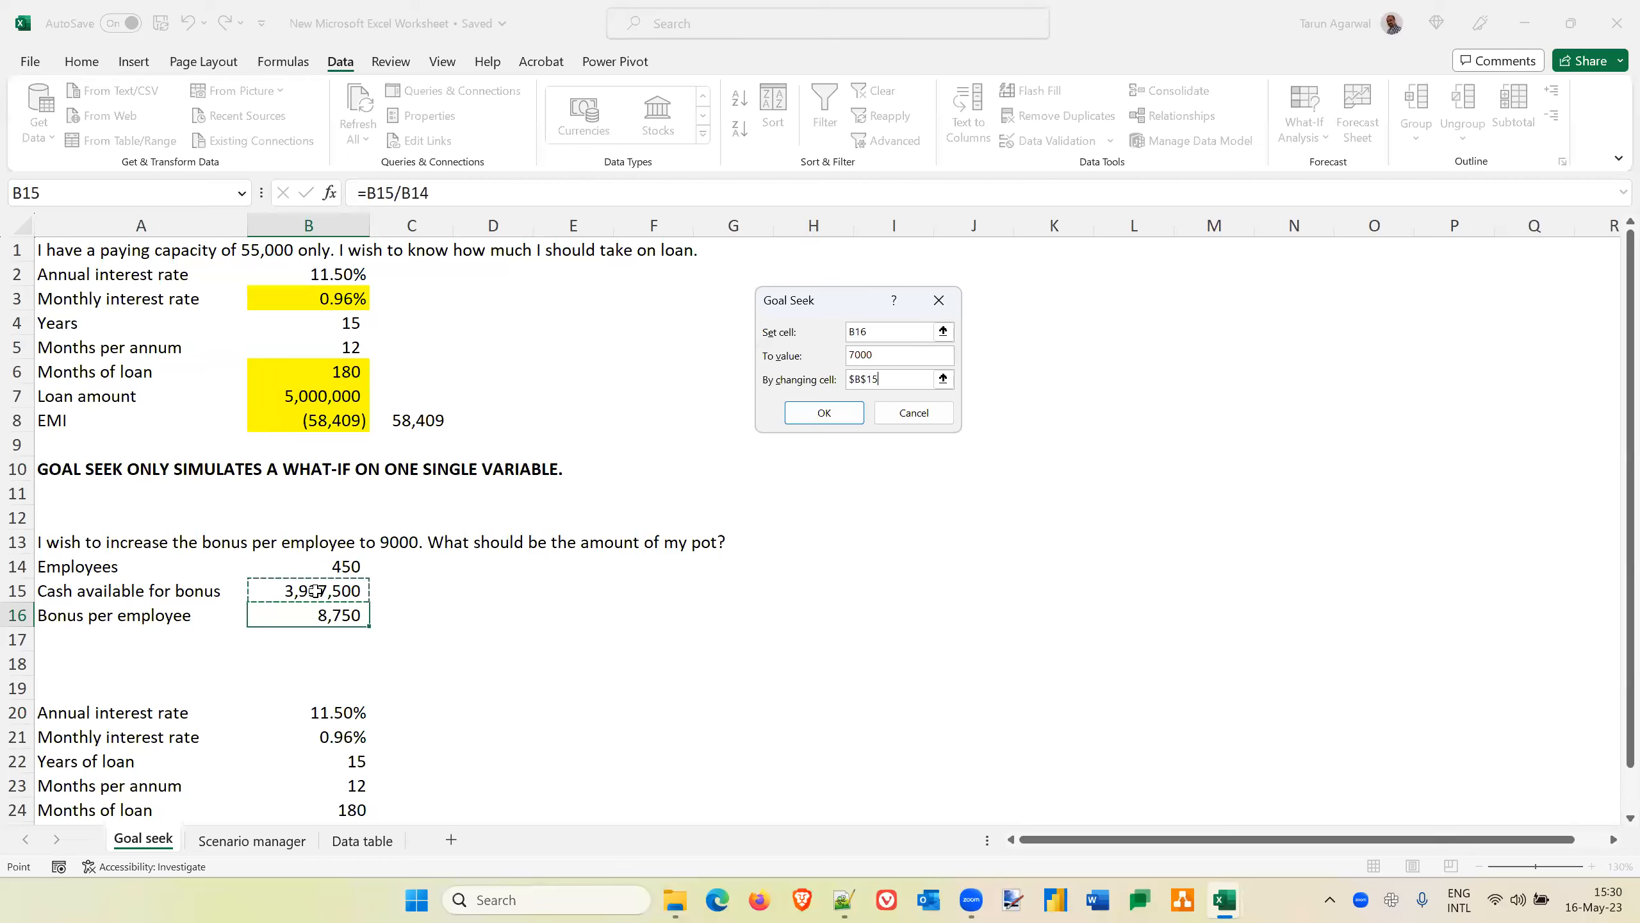
pyautogui.click(823, 413)
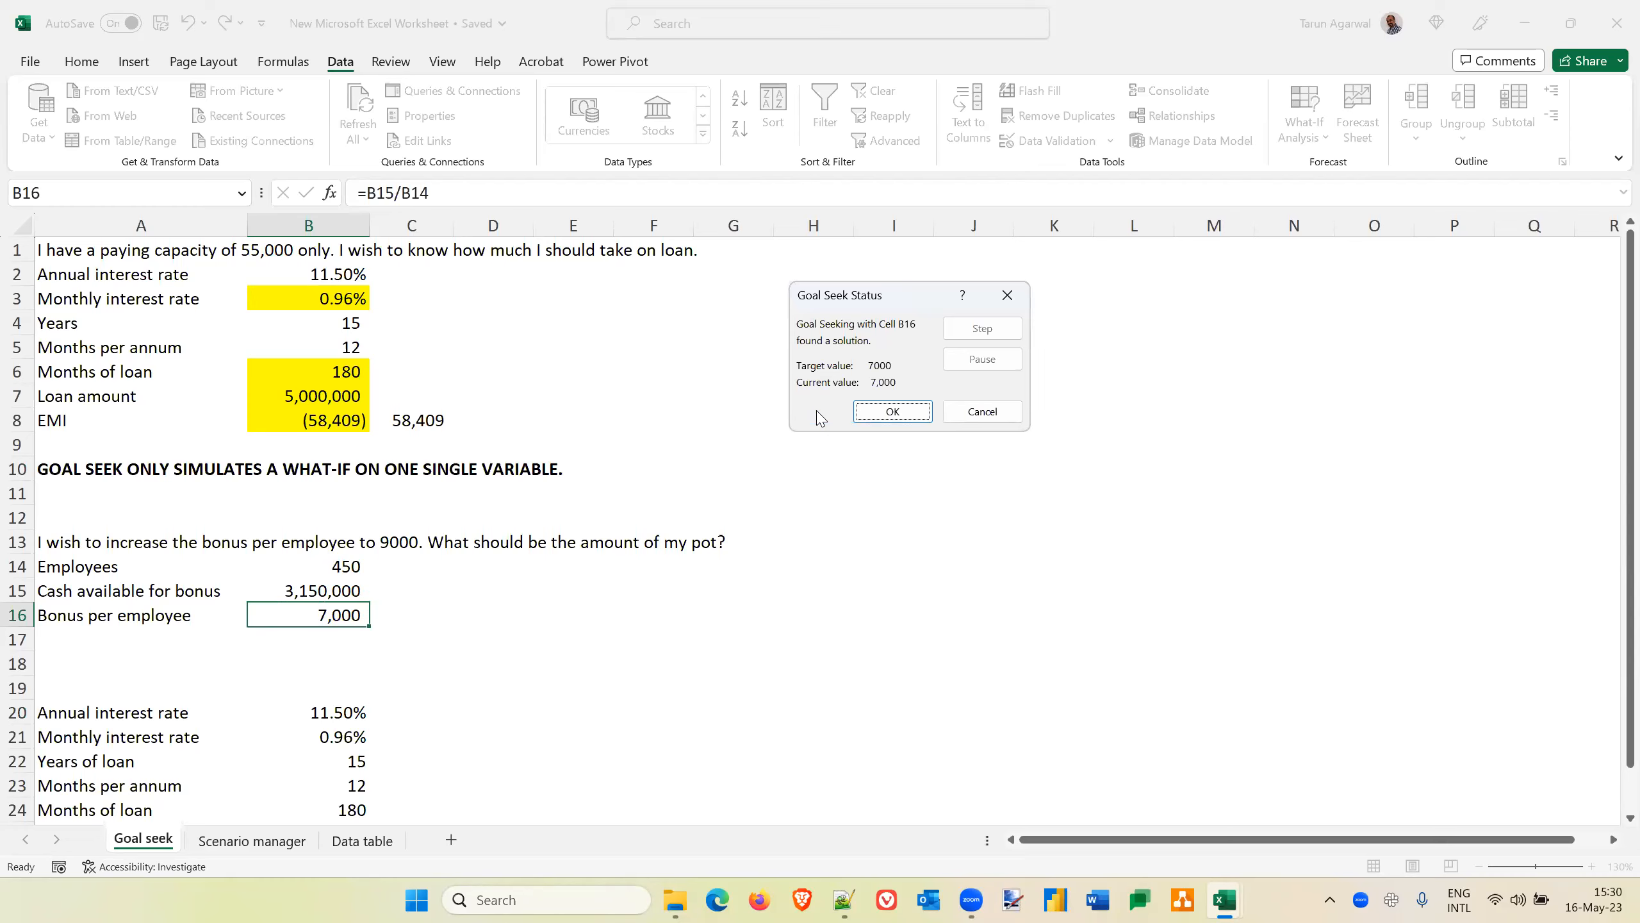
pyautogui.click(985, 411)
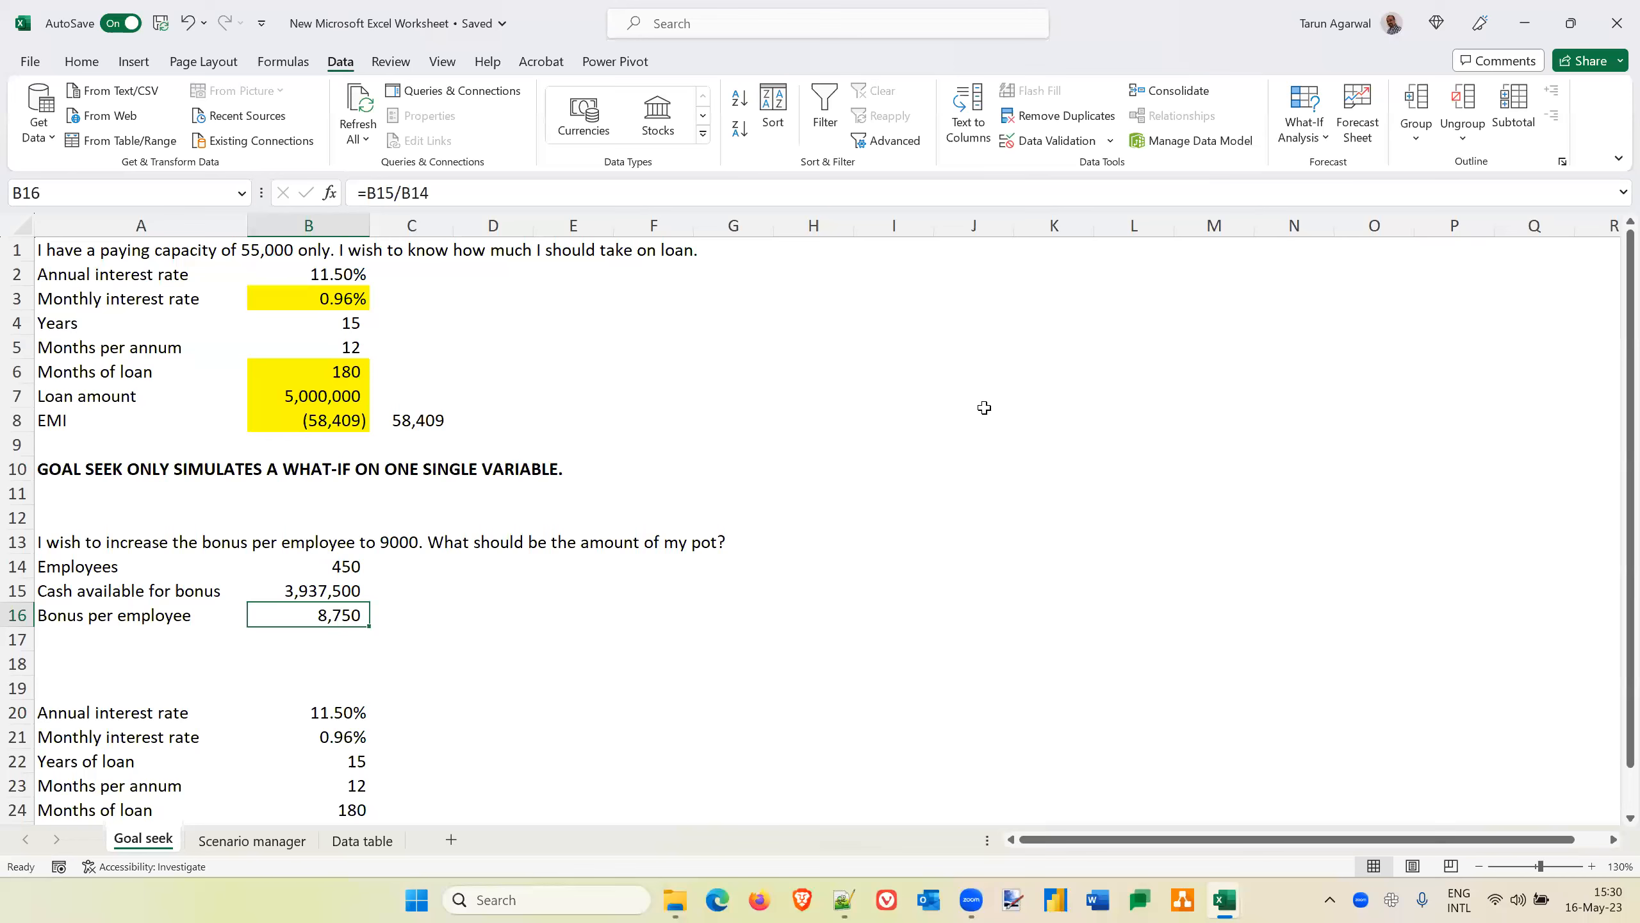
# Add an "Emergency fund" row in A17 with the amount 600000 in B17
pyautogui.press('Down')
pyautogui.press('Left')
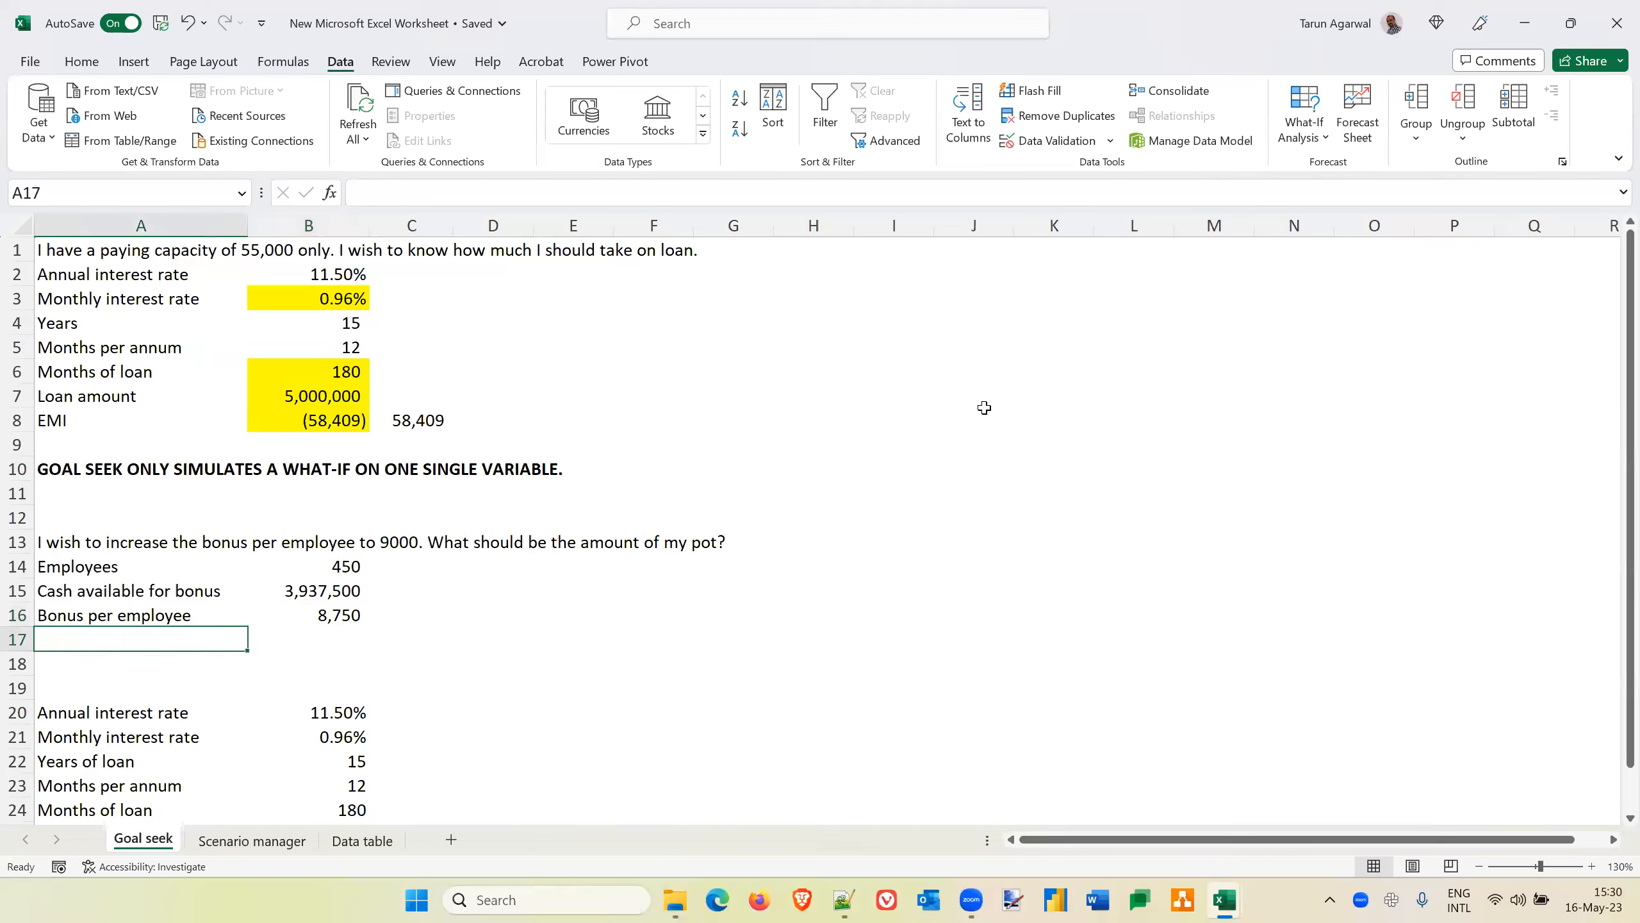
pyautogui.write('Emergen')
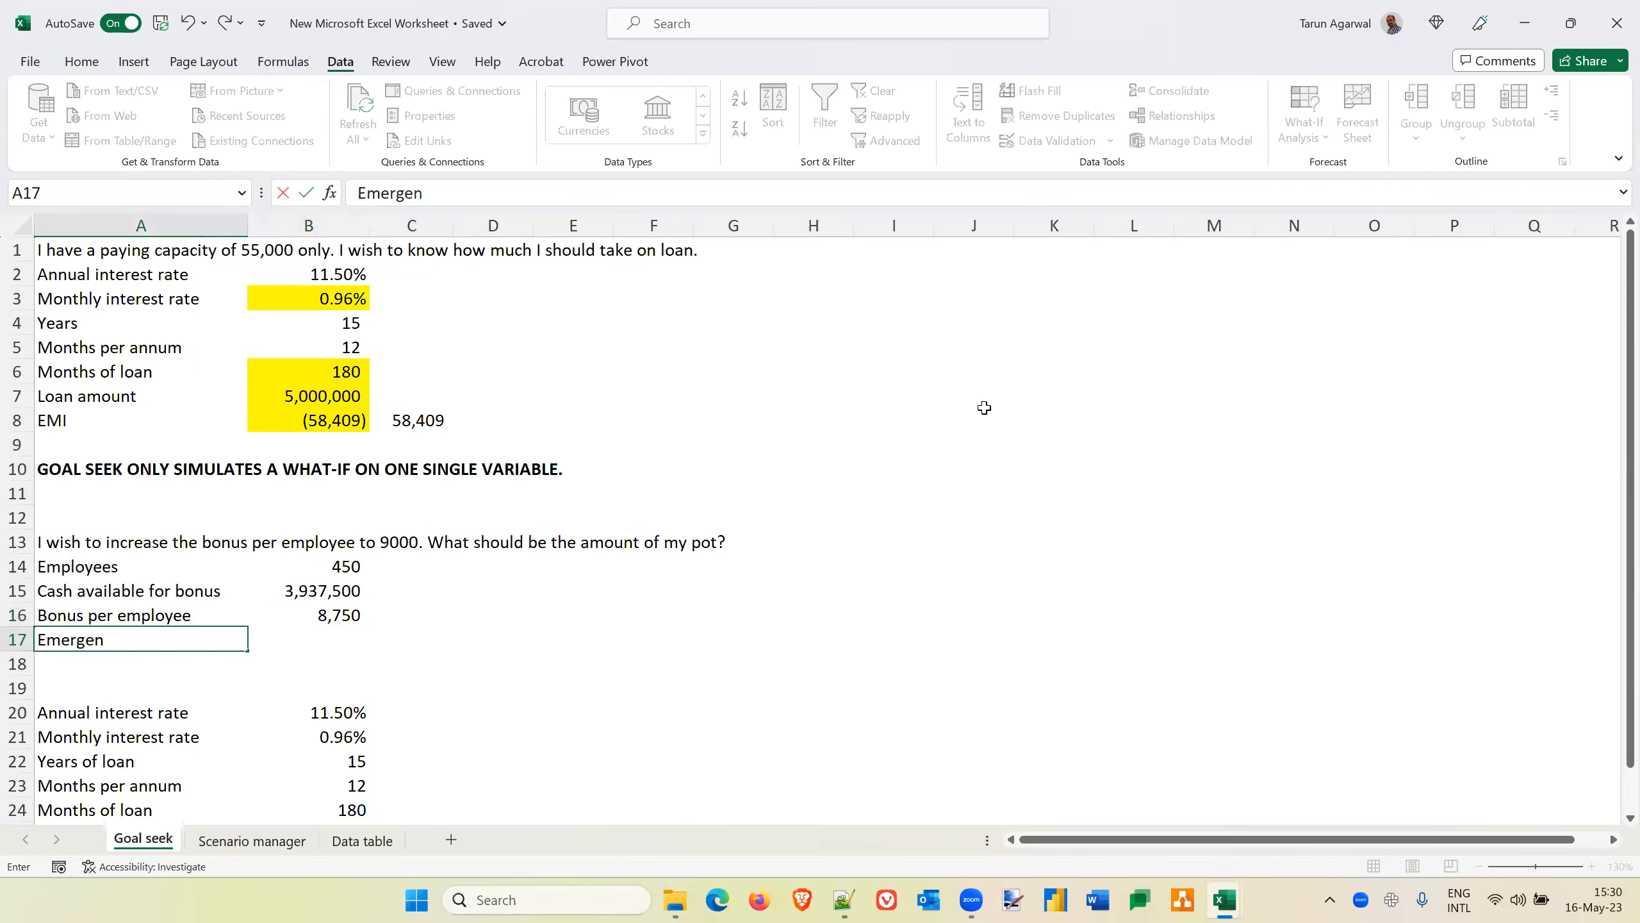
pyautogui.write('cy fund')
pyautogui.press('Tab')
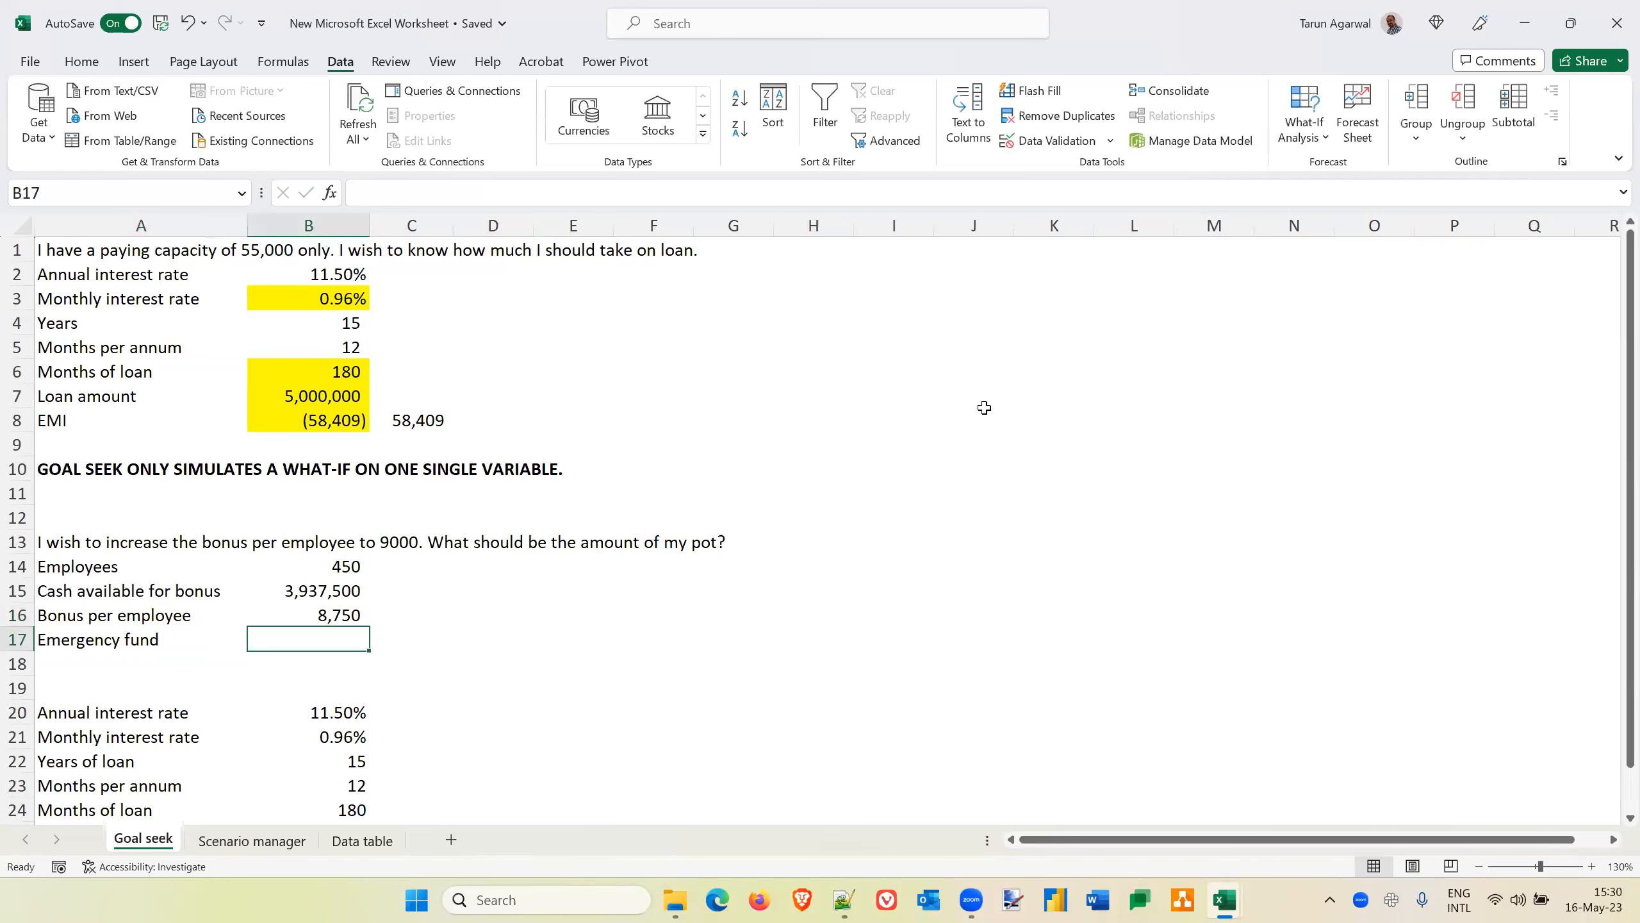
pyautogui.write('6')
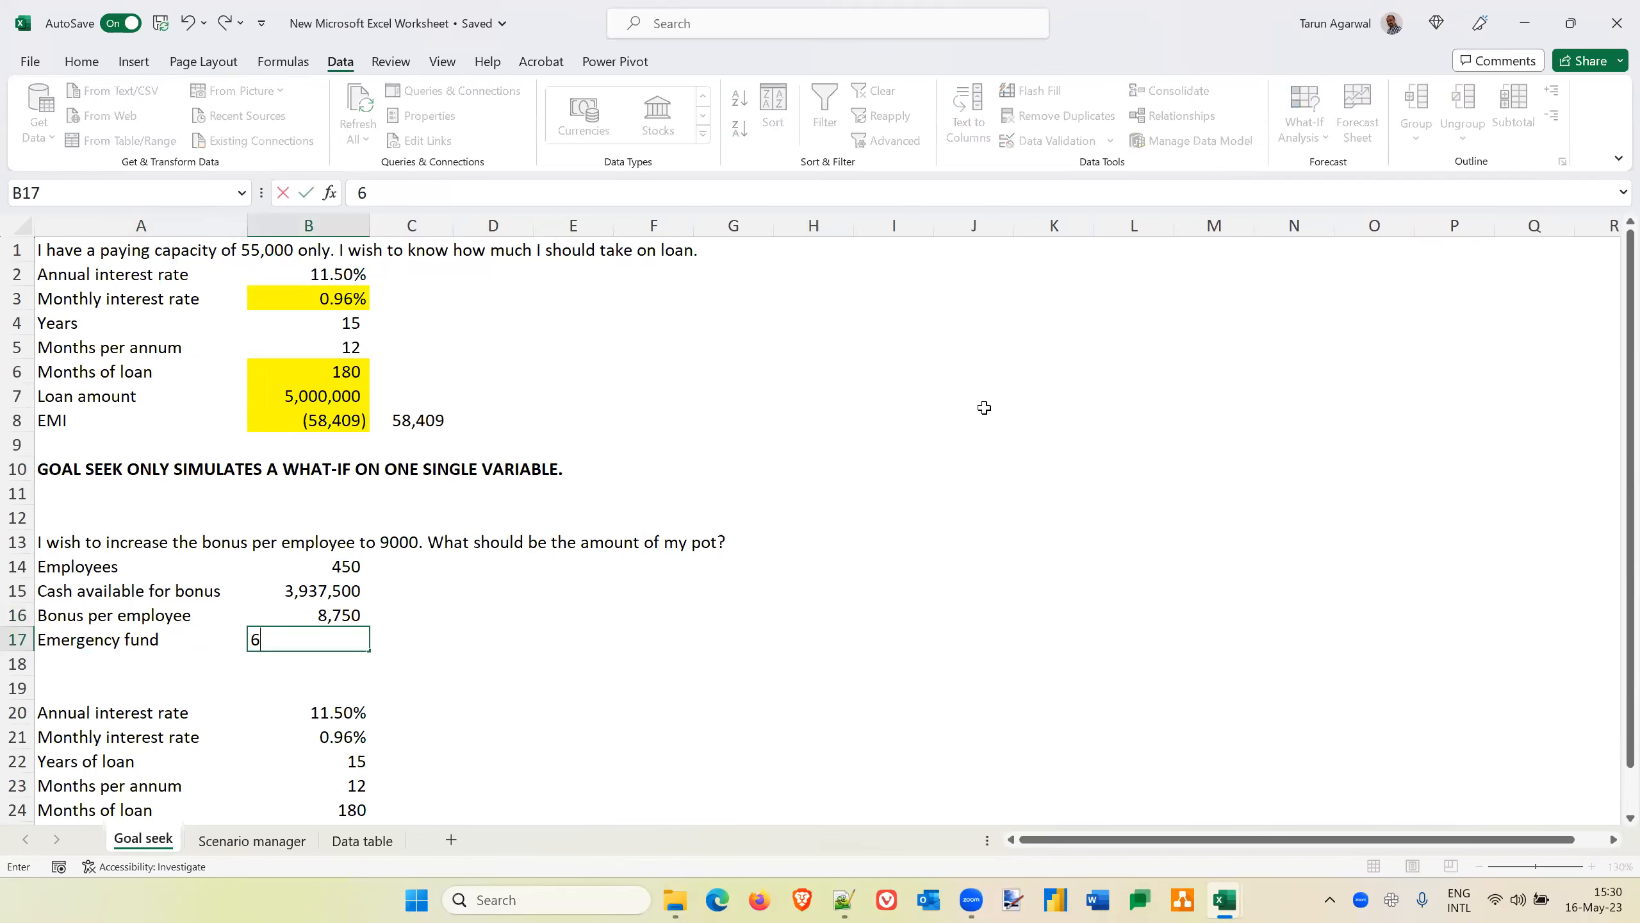
pyautogui.write('00000')
pyautogui.press('Return')
pyautogui.press('Up')
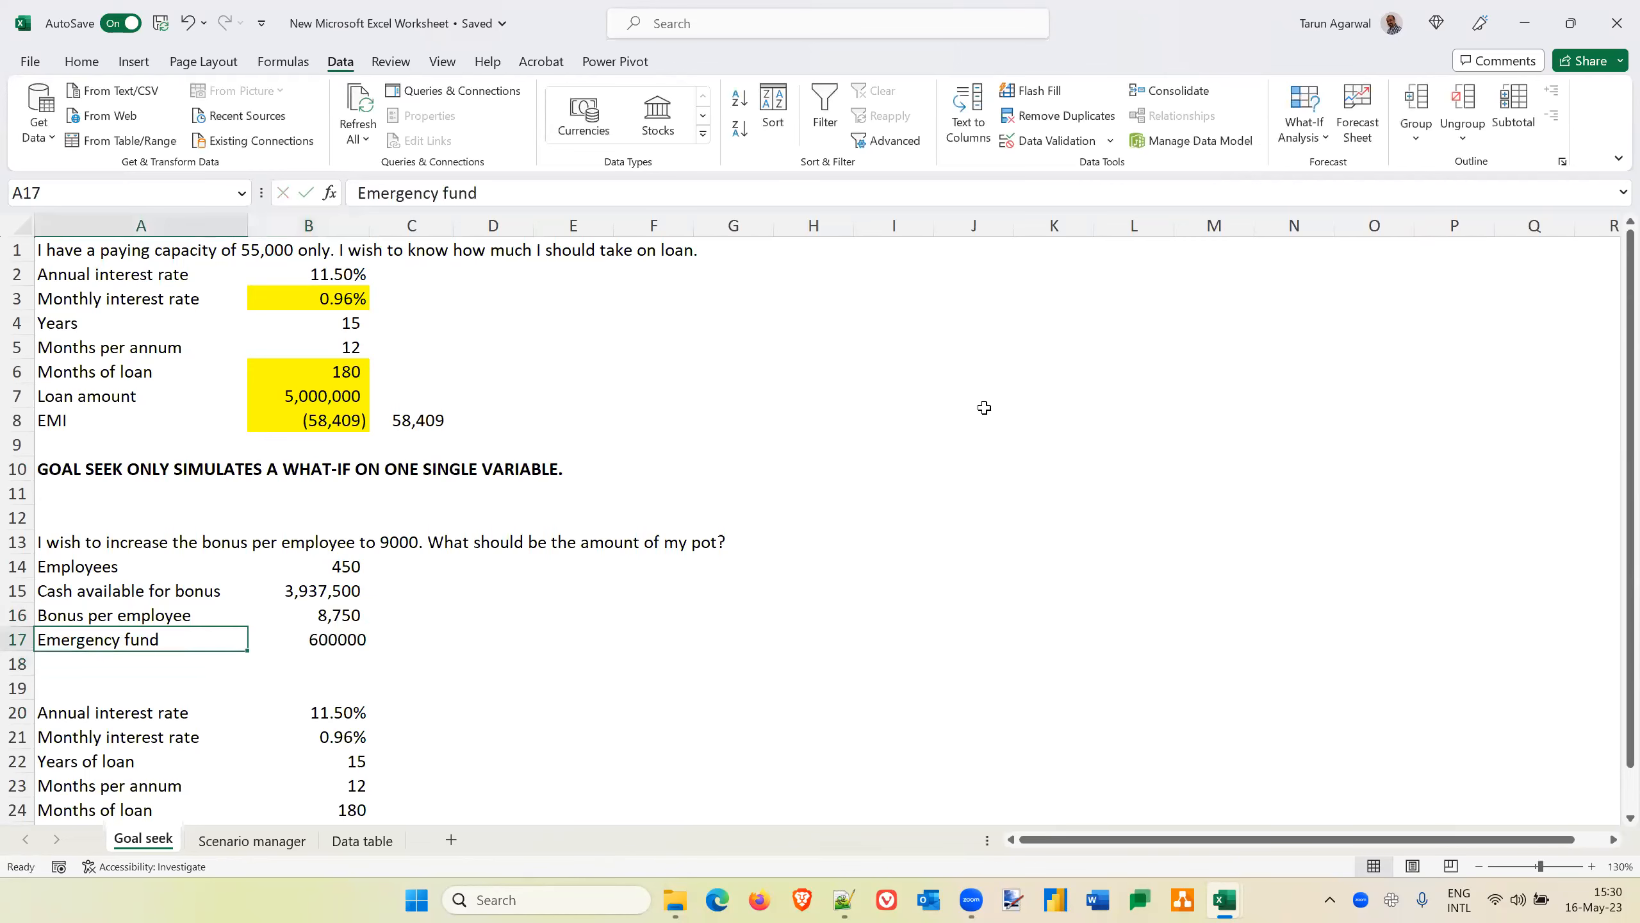
# Copy the number format of the bonus per employee in B16 to the emergency fund amount in B17
pyautogui.press('Right')
pyautogui.click(337, 607)
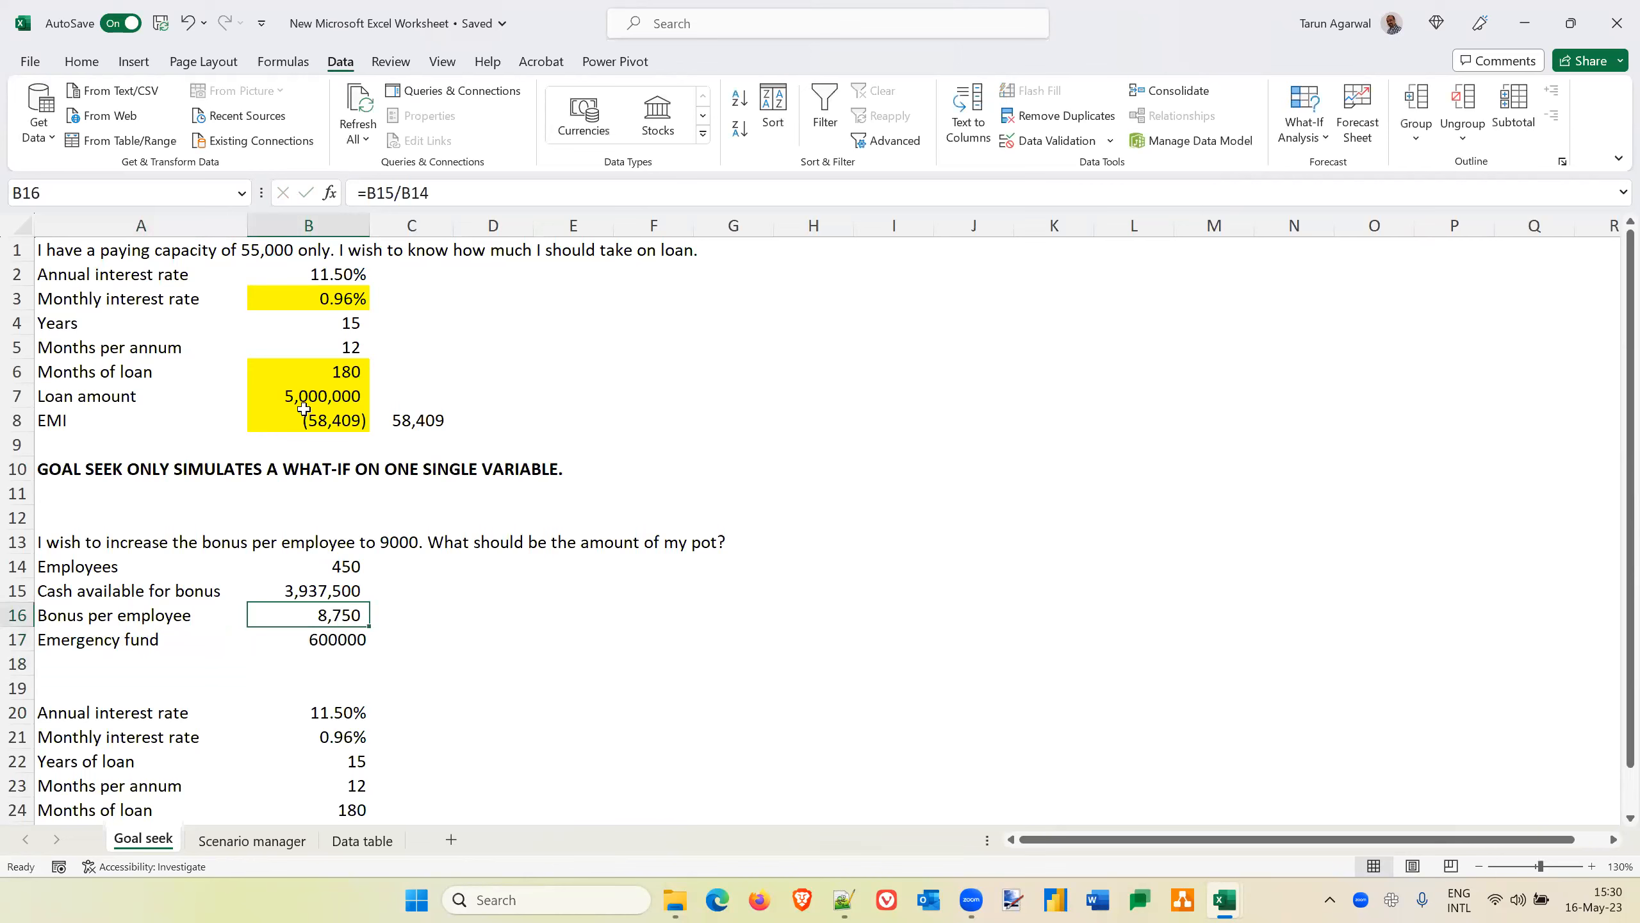
pyautogui.click(82, 62)
pyautogui.click(111, 141)
pyautogui.press('Down')
pyautogui.press('Return')
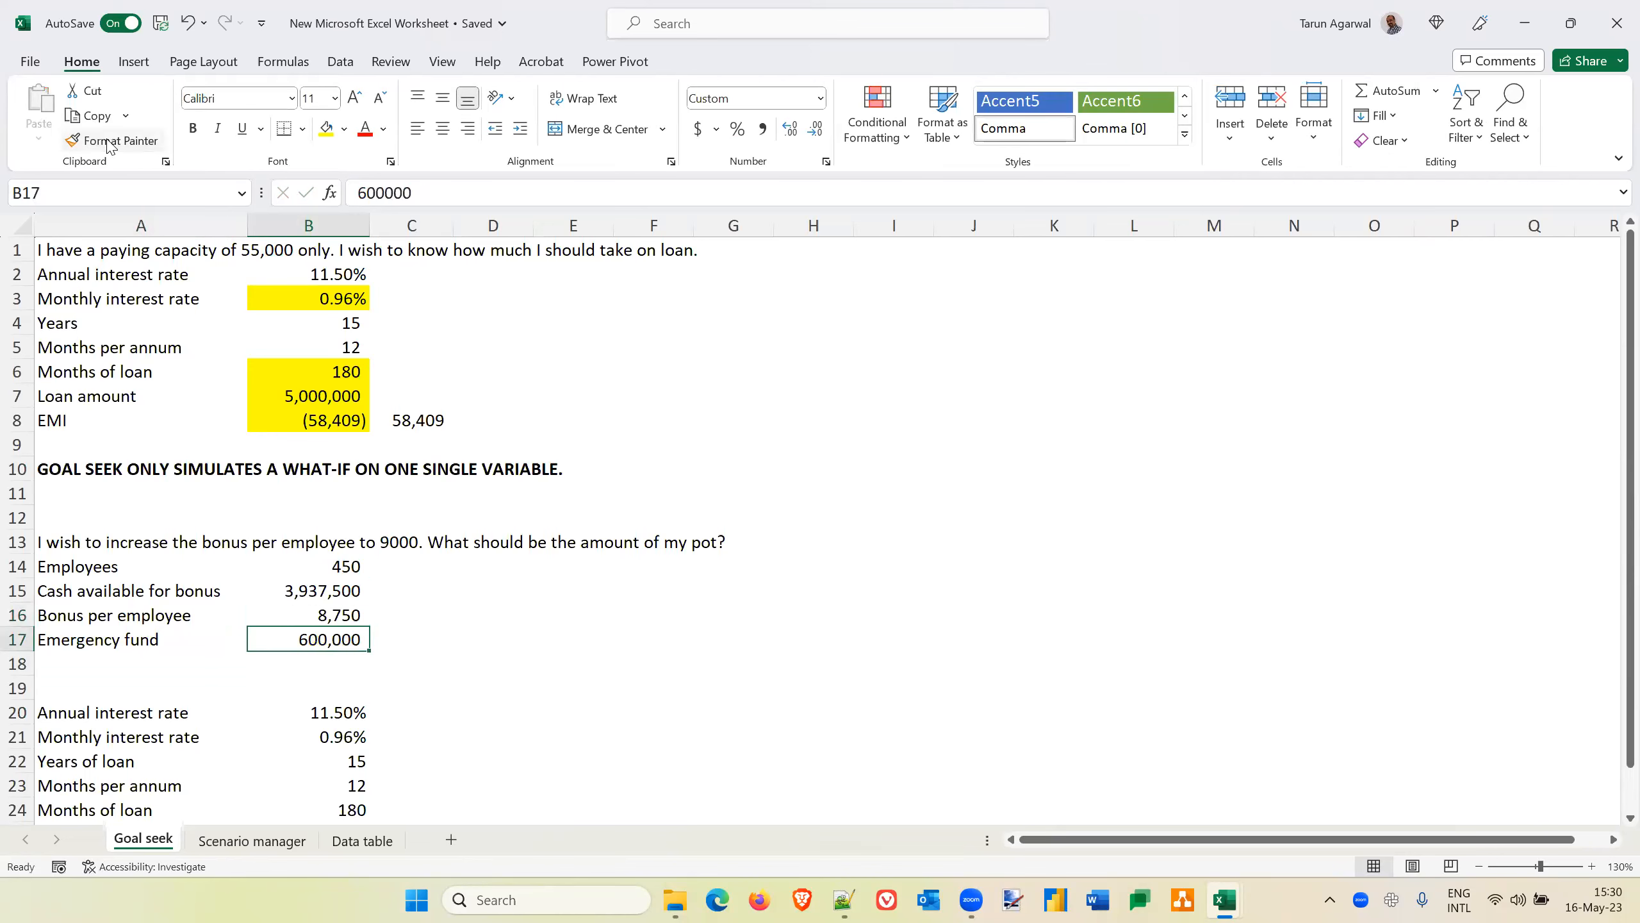
# Add a "Bonus pot" row in A18 and calculate it in B18 with the formula =B15-B17
pyautogui.press('Down')
pyautogui.press('Left')
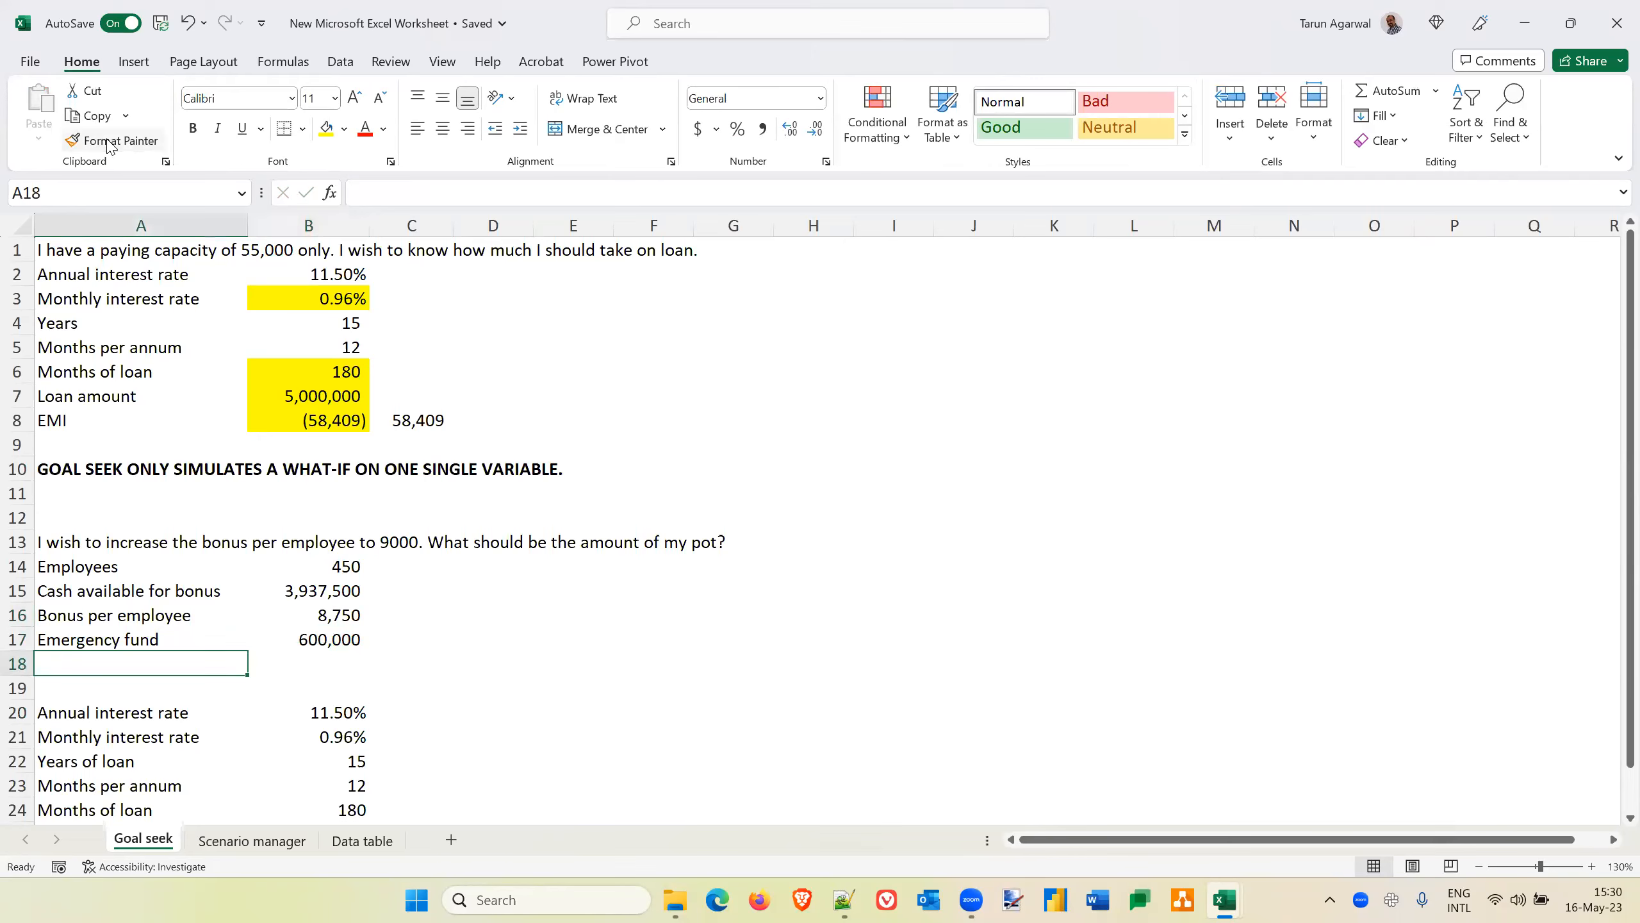
pyautogui.write('Bonus pot')
pyautogui.press('Tab')
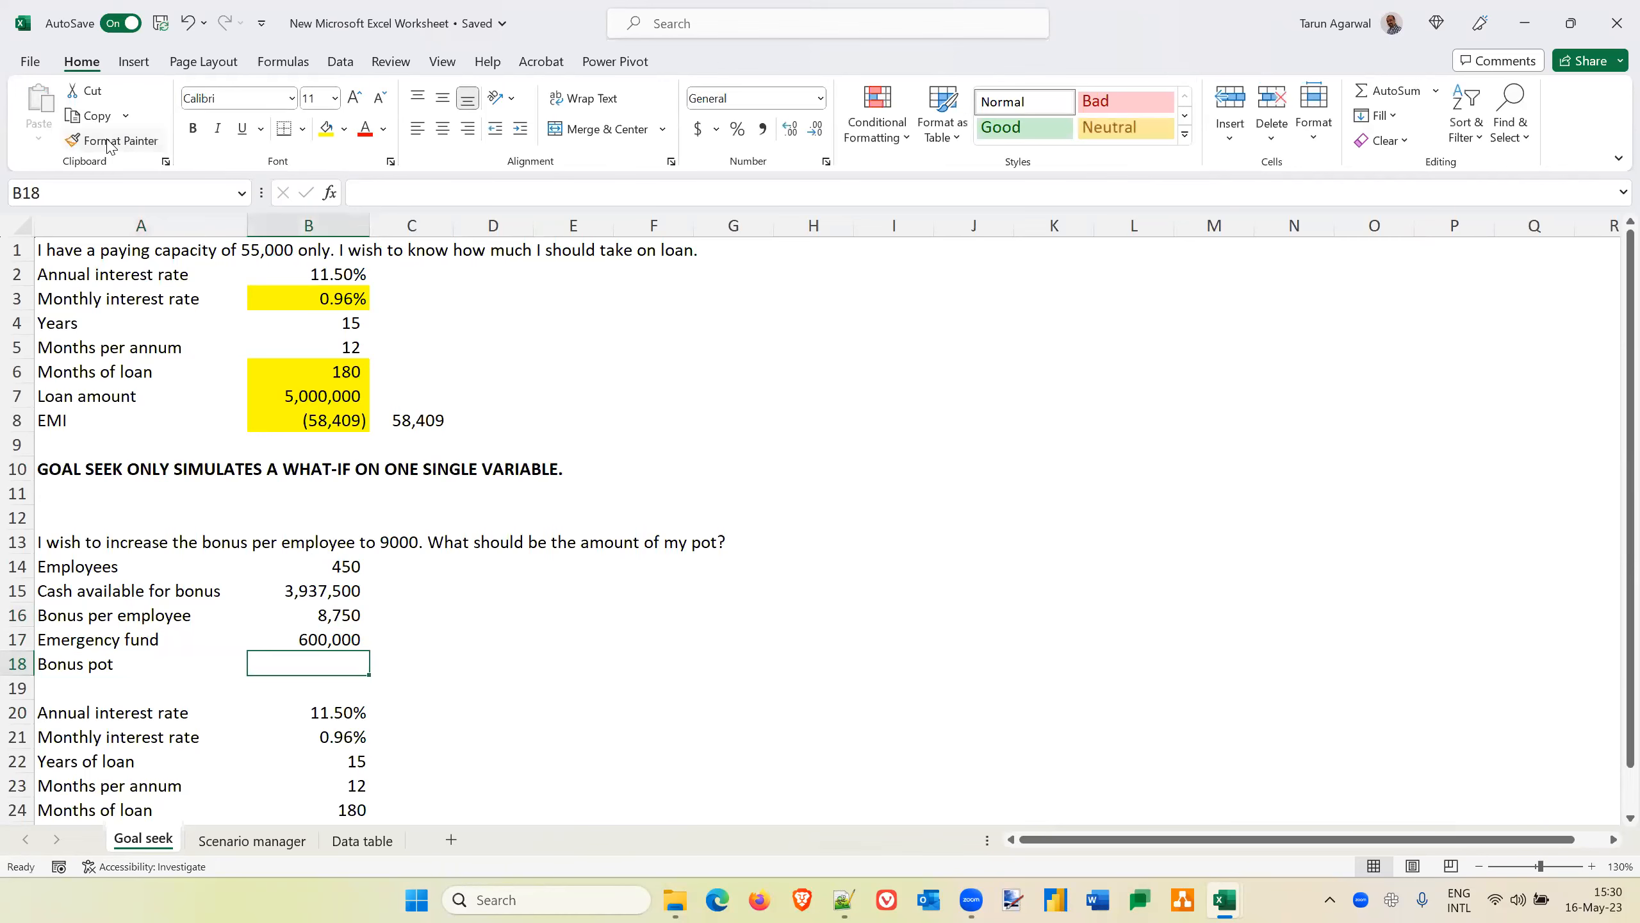
pyautogui.write('=')
pyautogui.press('Up')
pyautogui.press('Up')
pyautogui.press('Up')
pyautogui.write('-')
pyautogui.press('Up')
pyautogui.press('Return')
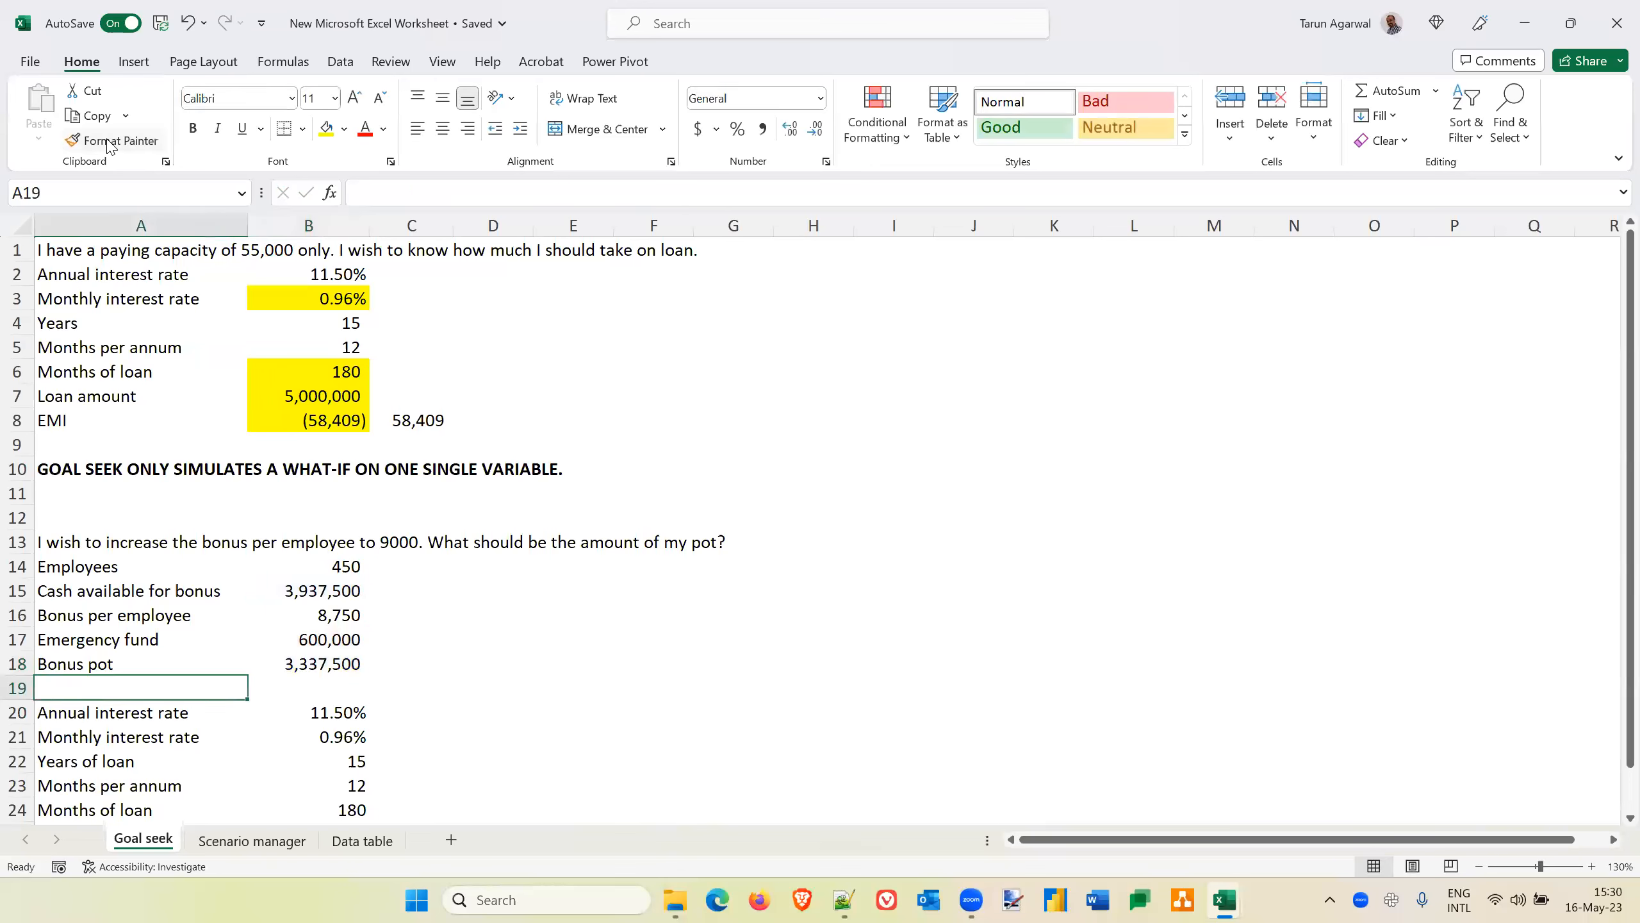
# Replace the bonus per employee formula in B16 with =B18/B14
pyautogui.press('Up')
pyautogui.press('Up')
pyautogui.press('Up')
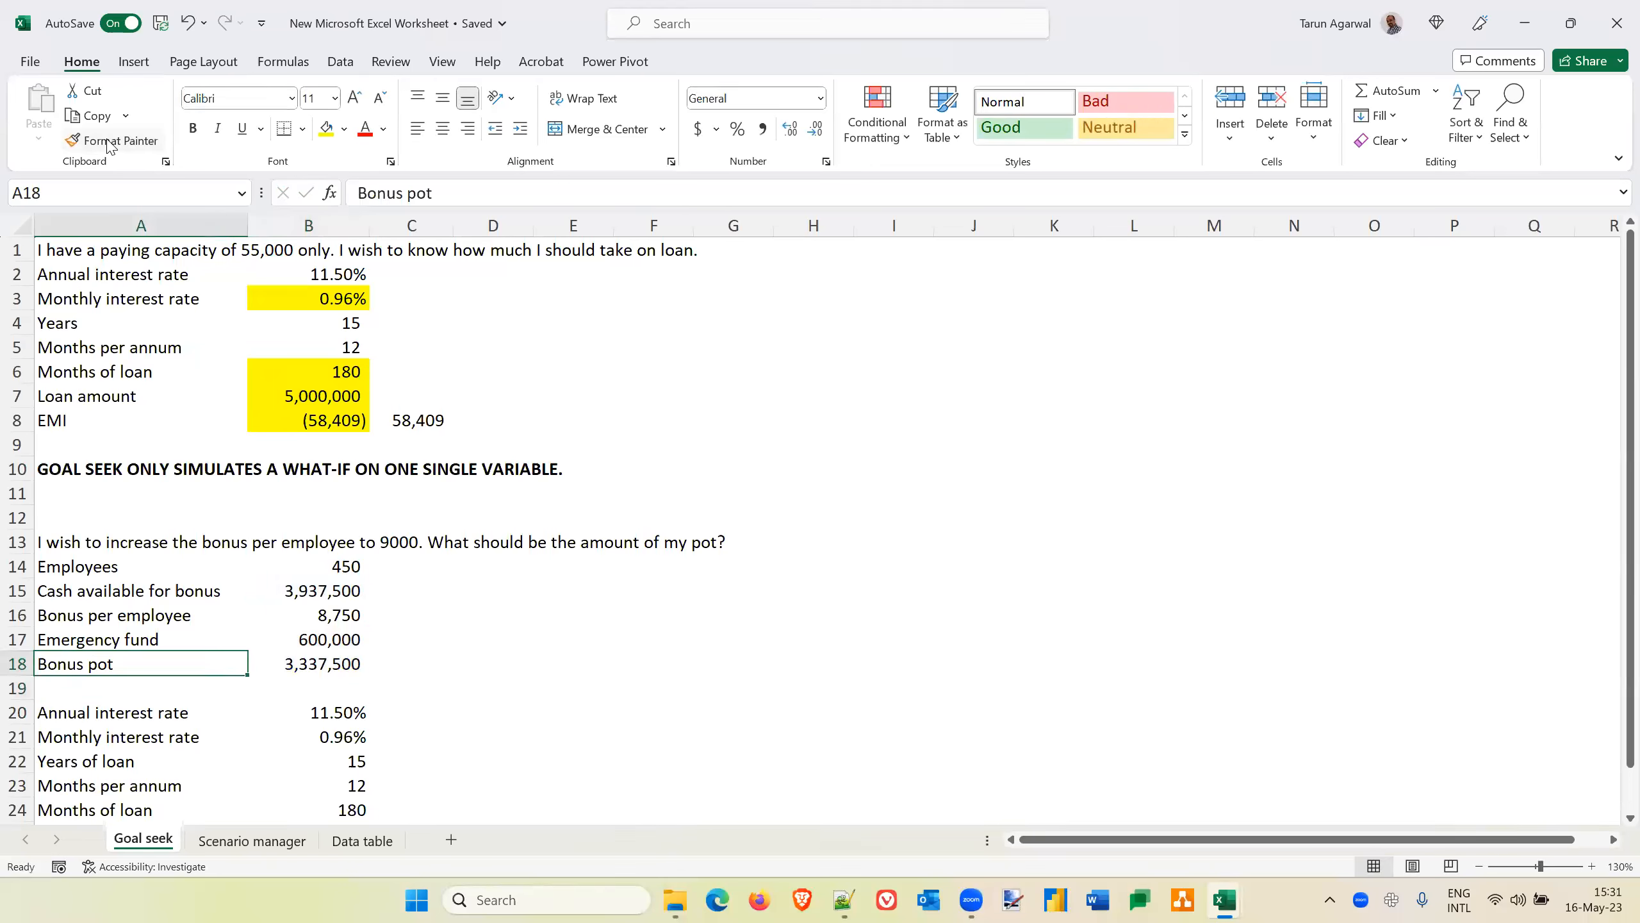
pyautogui.press('Right')
pyautogui.write('=')
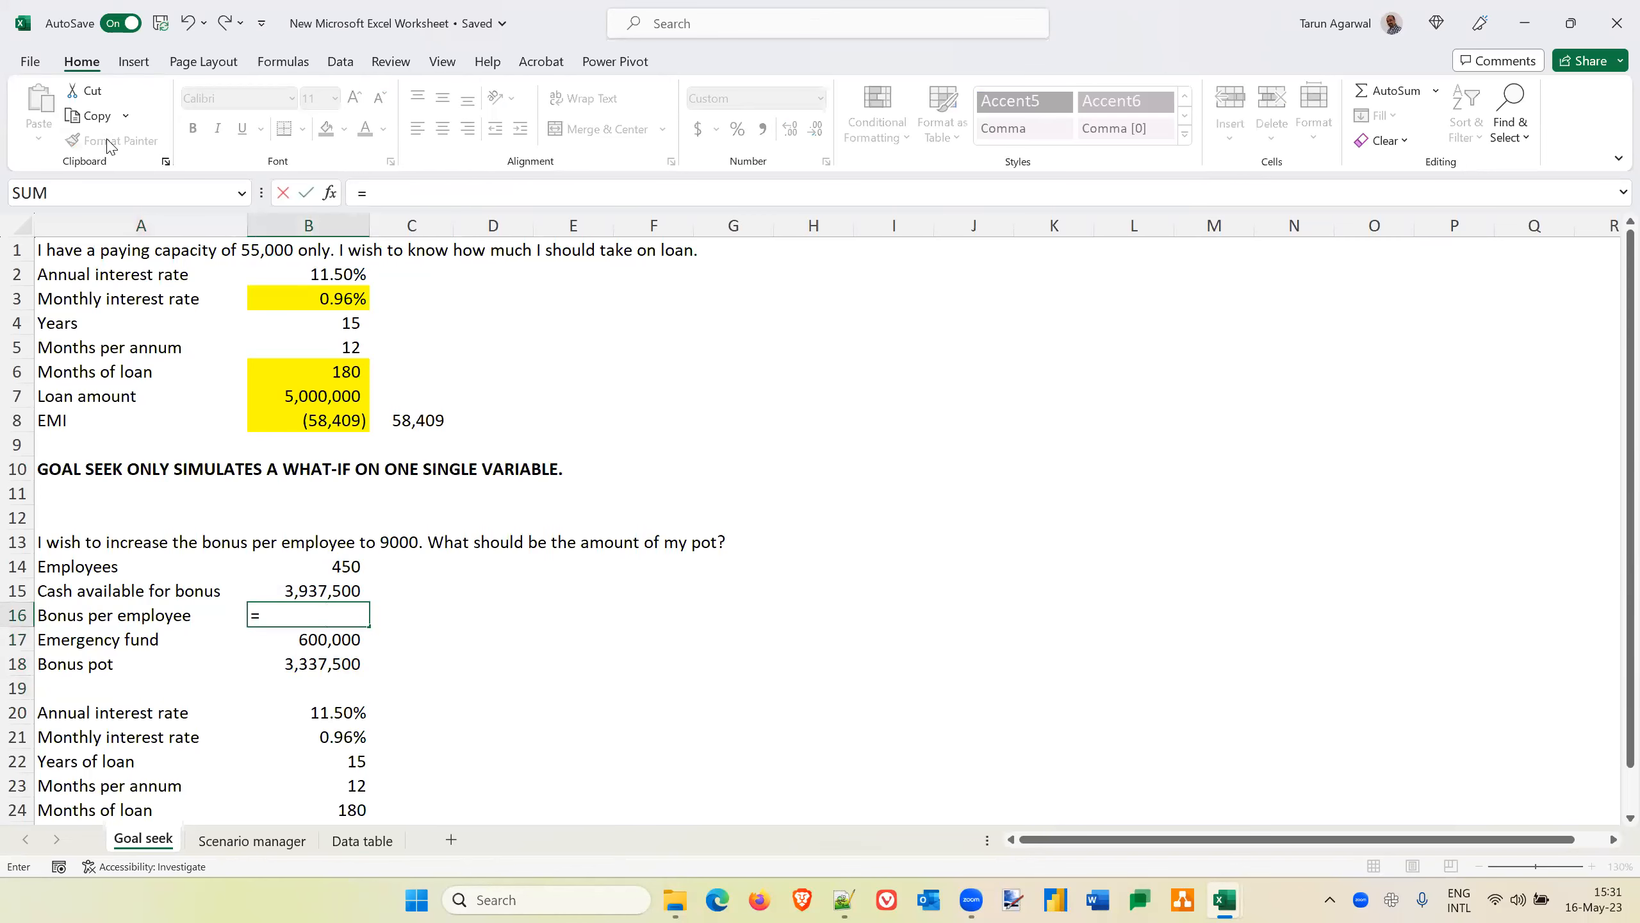
pyautogui.press('Down')
pyautogui.press('Down')
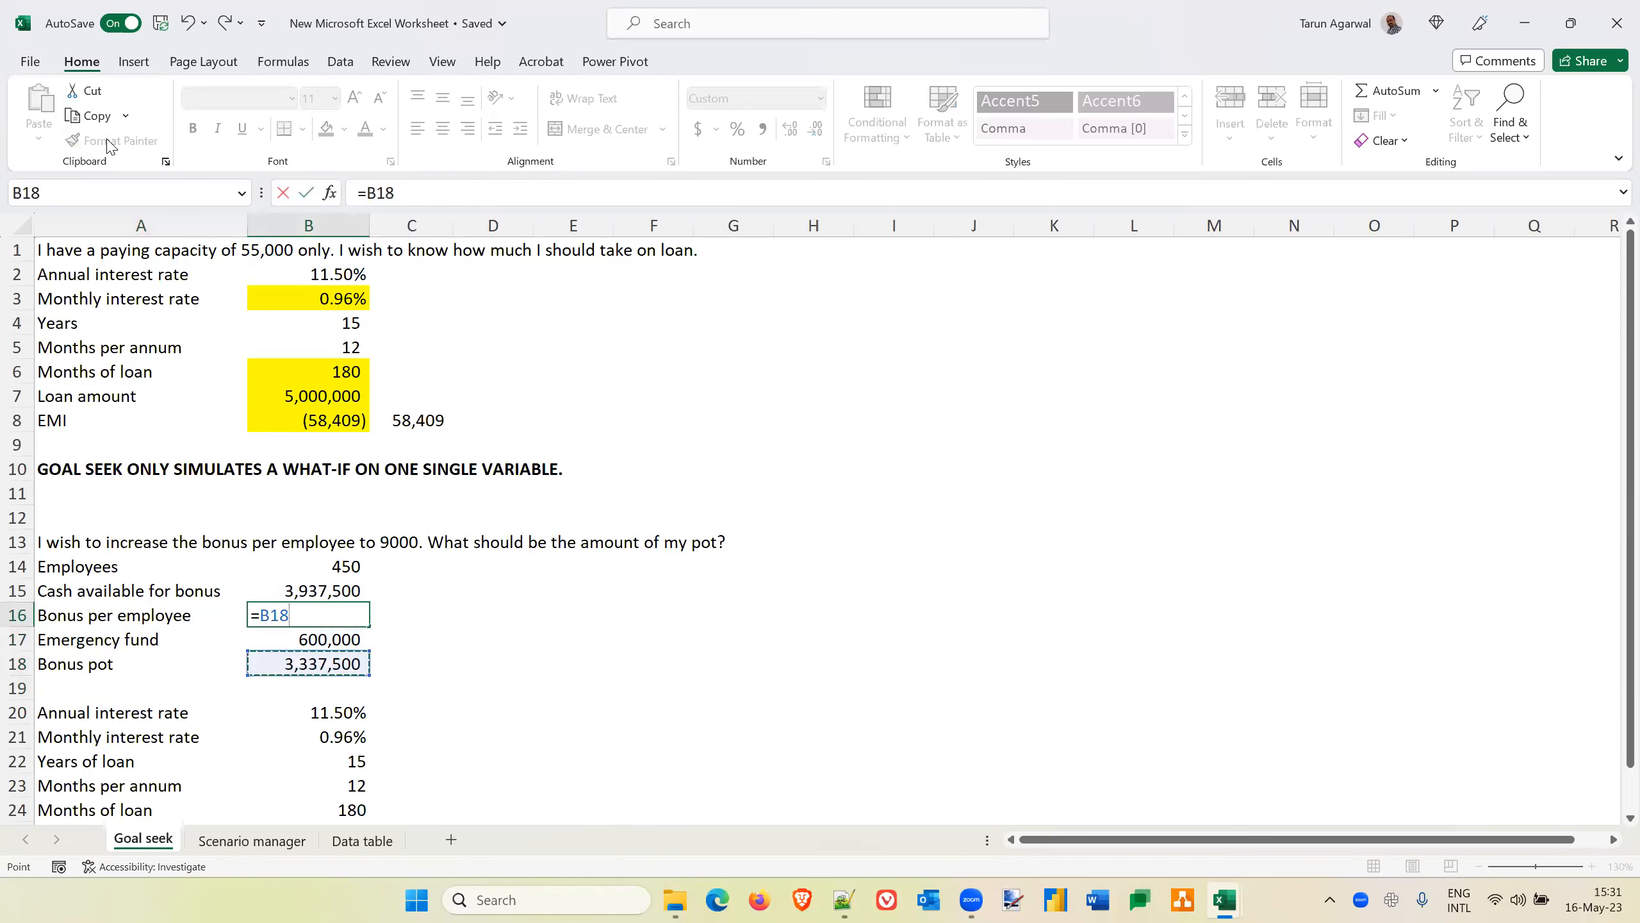
pyautogui.write('/')
pyautogui.press('Up')
pyautogui.press('Up')
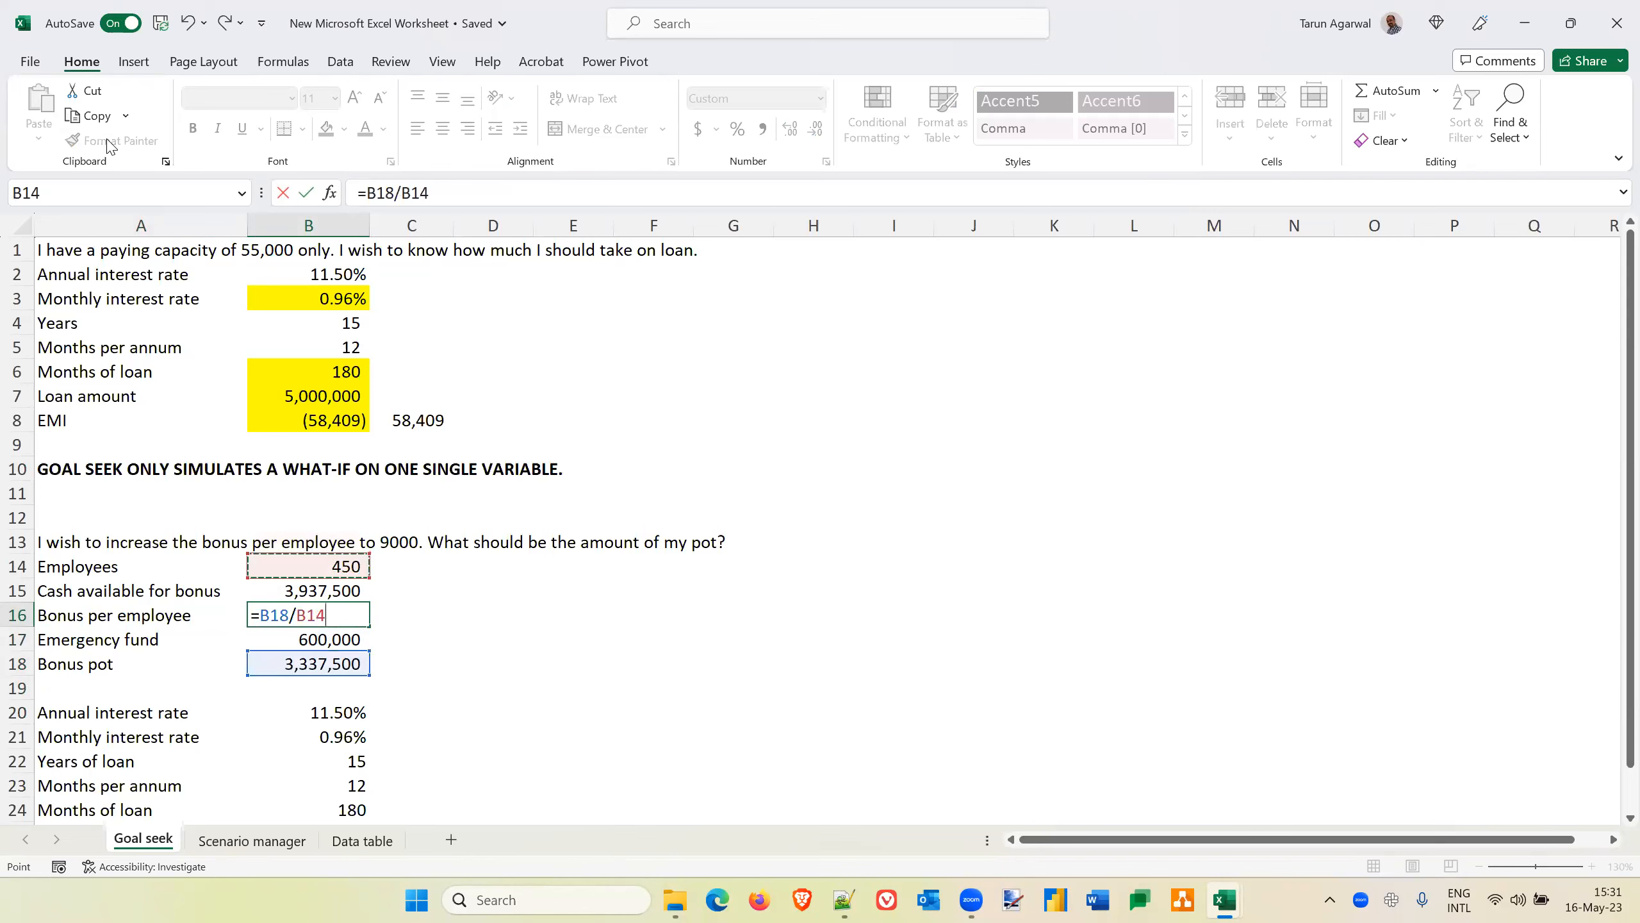
pyautogui.press('Return')
pyautogui.press('Up')
pyautogui.press('Right')
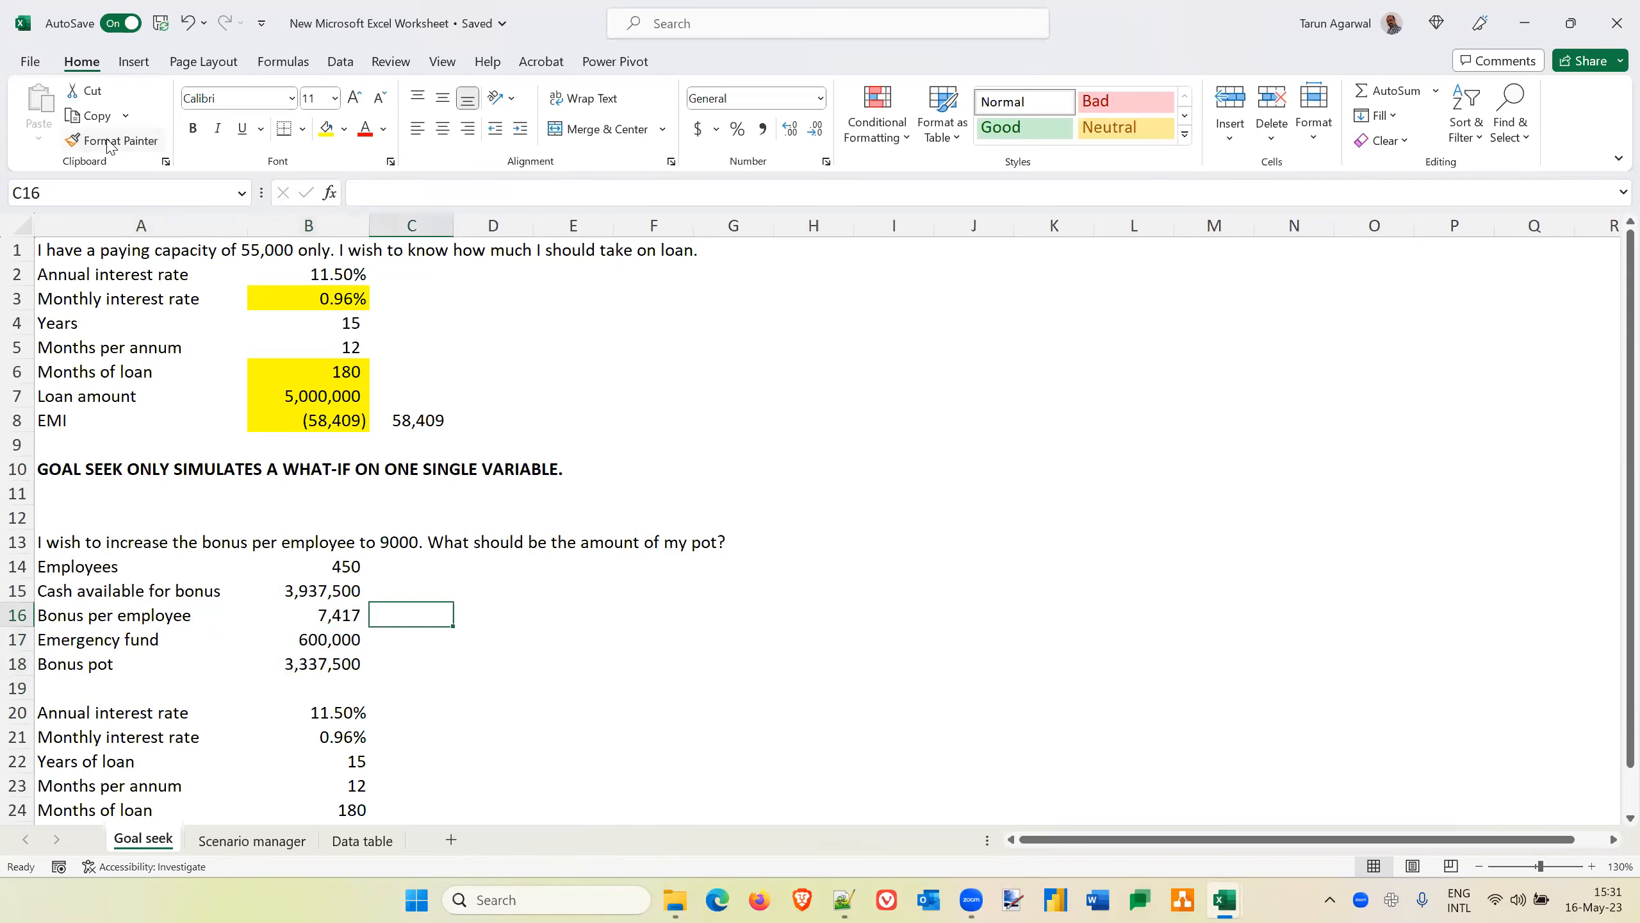
# Convert the bonus pot formula in B18 to a fixed value by pasting it over itself as values
pyautogui.press('Left')
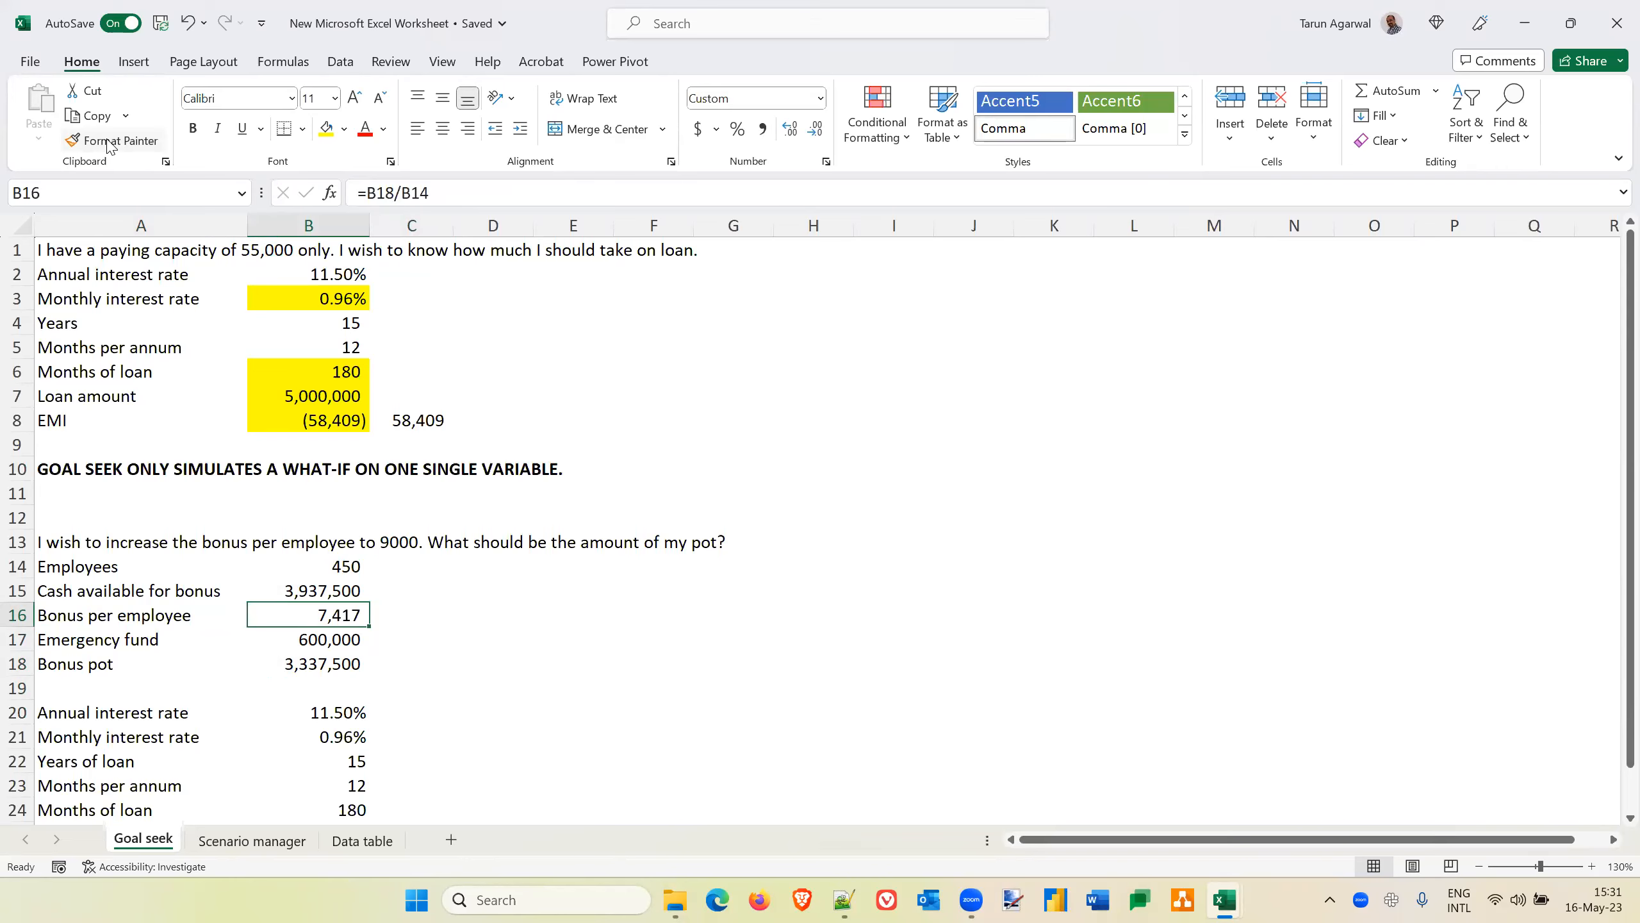
pyautogui.press('Down')
pyautogui.press('Down')
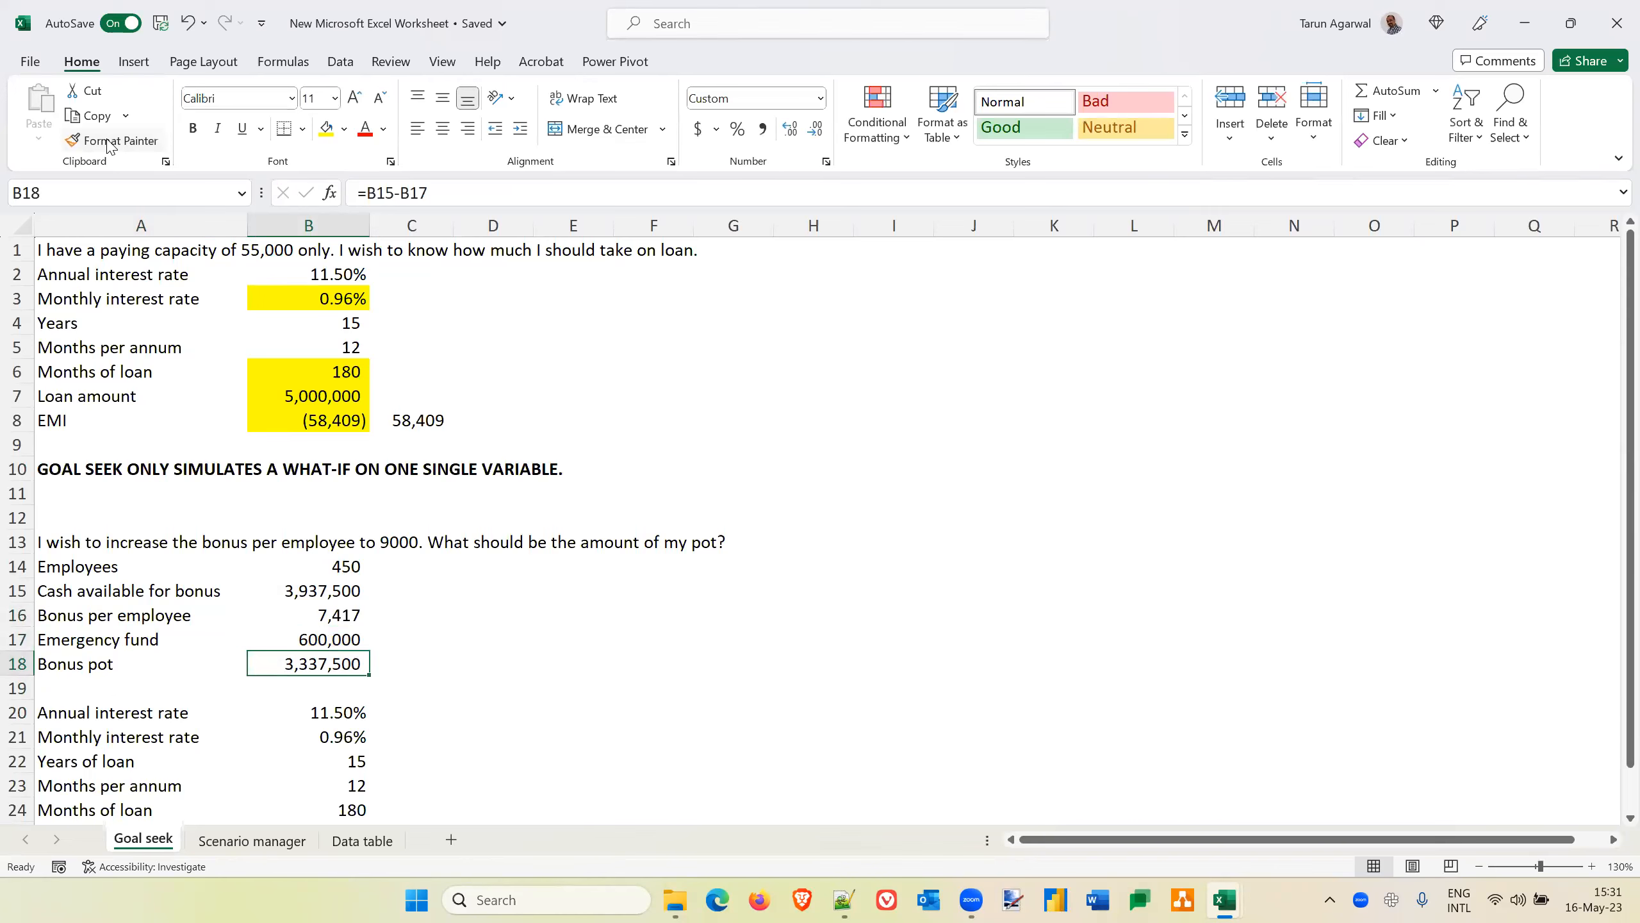
pyautogui.press('Up')
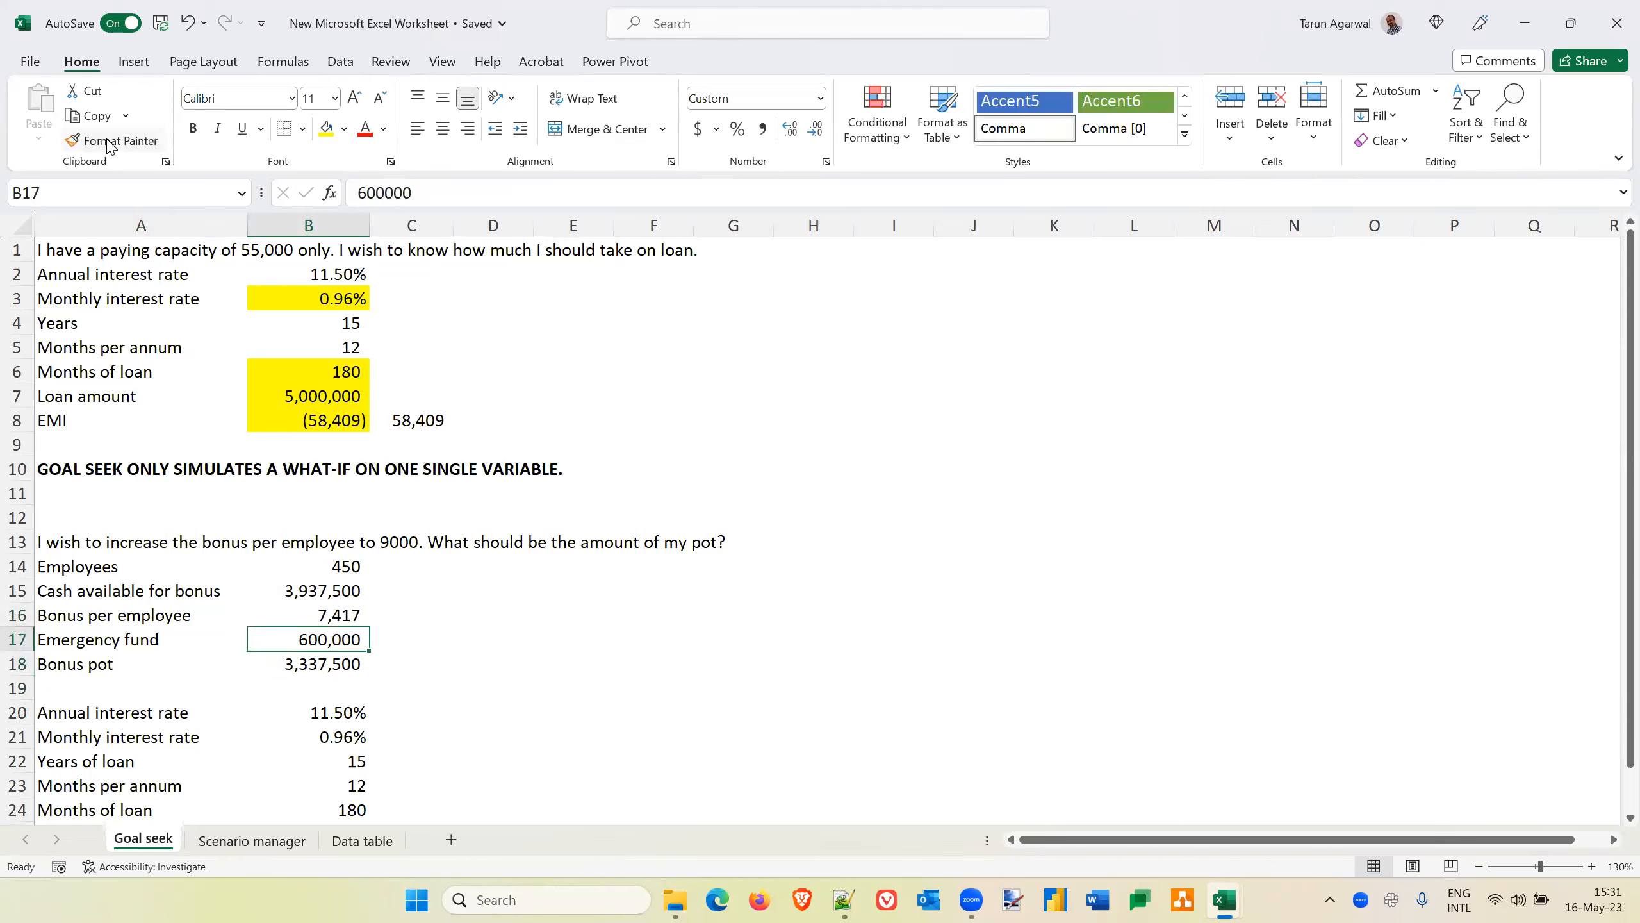
pyautogui.press('Down')
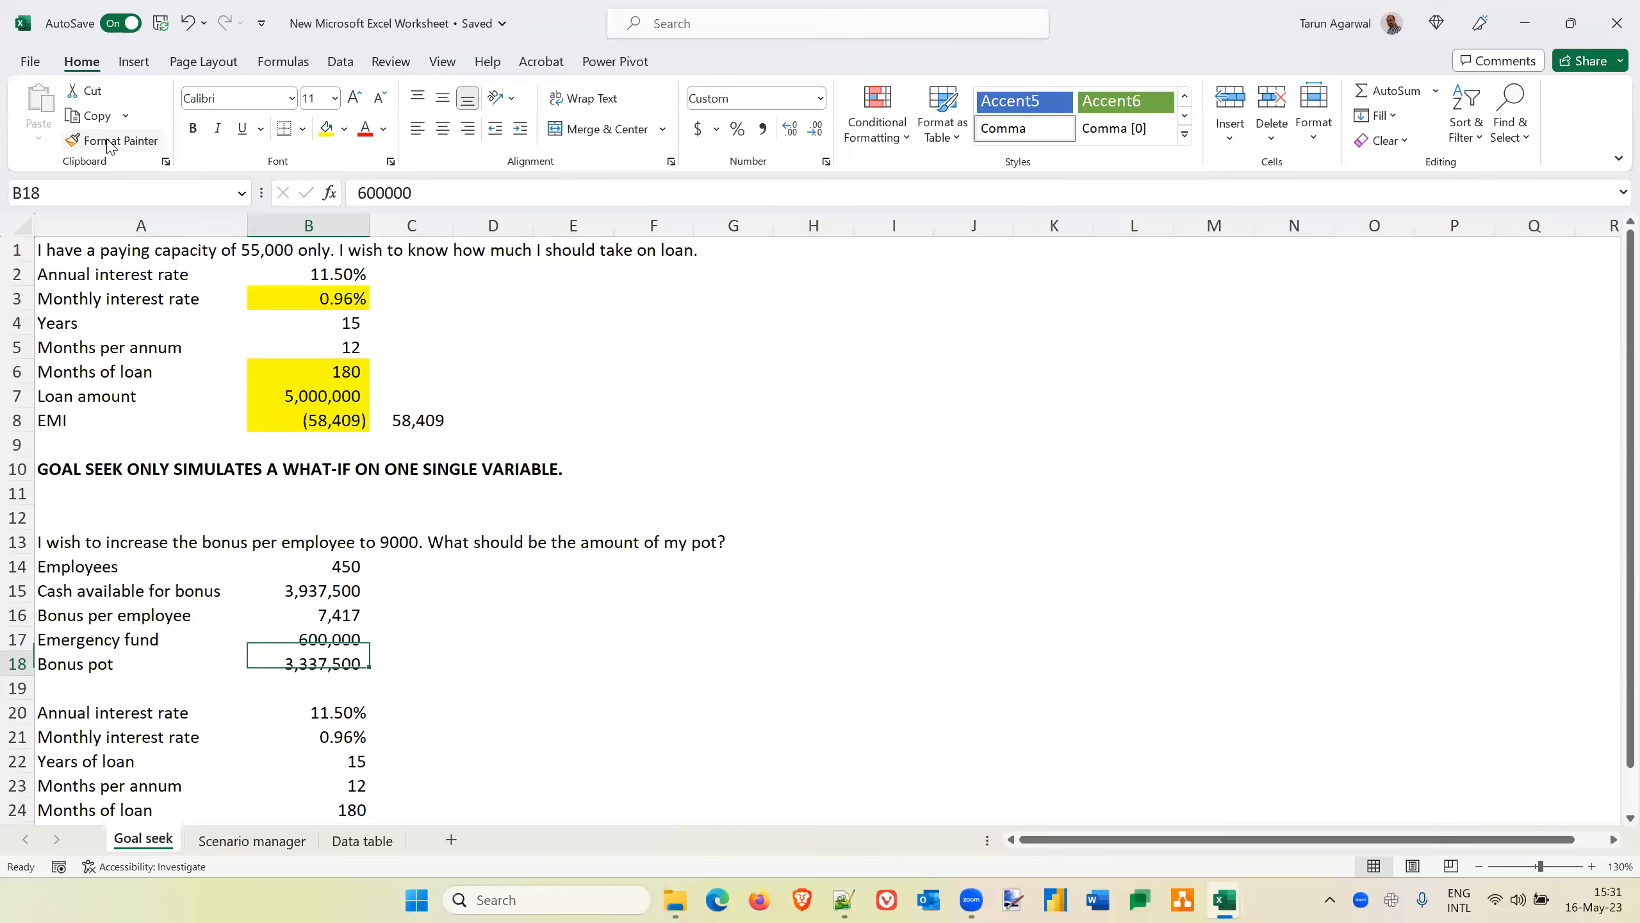
pyautogui.hotkey('ctrl', 'c')
pyautogui.hotkey('alt', 'e')
pyautogui.press('s')
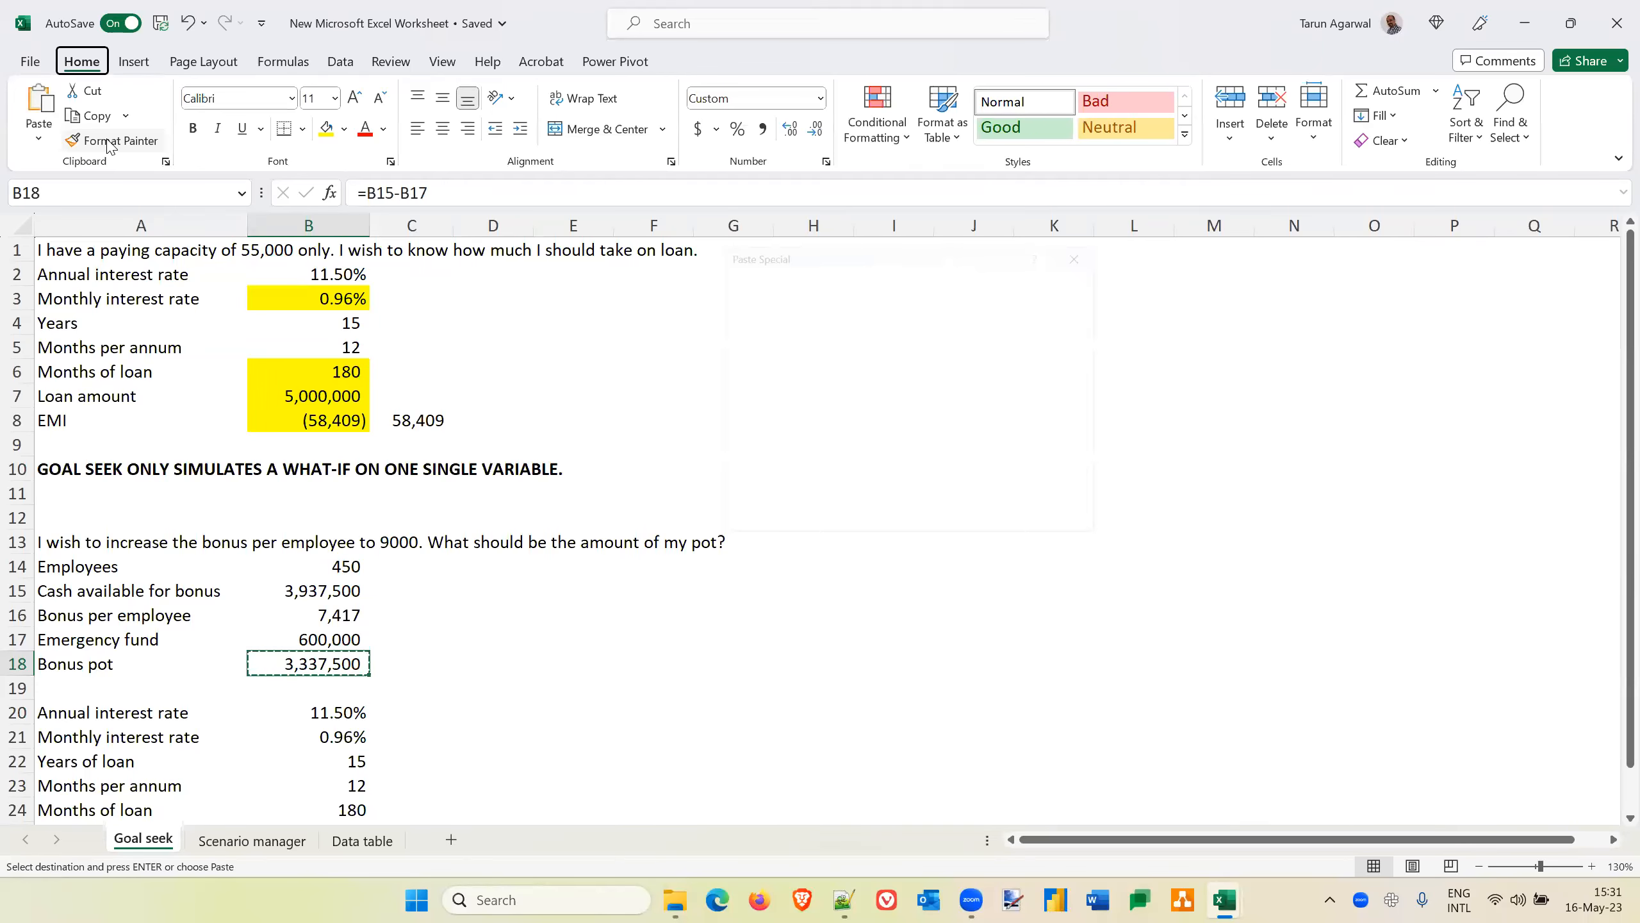
pyautogui.press('v')
pyautogui.press('Return')
# Replace the emergency fund amount in B17 with the formula =B15-B18
pyautogui.press('Up')
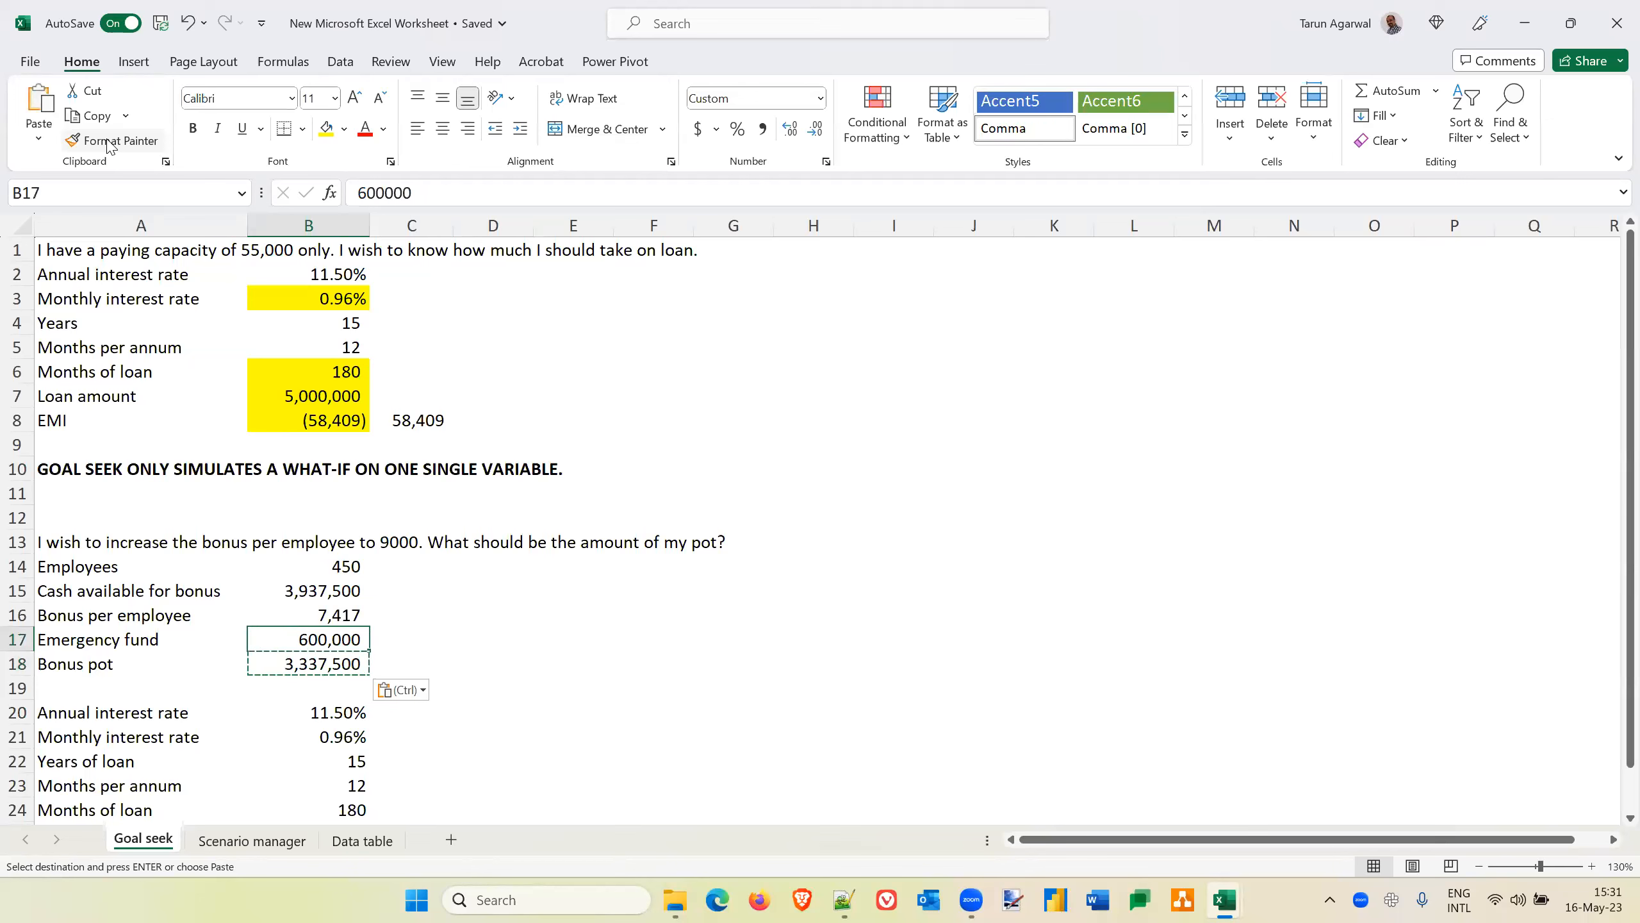
pyautogui.write('=')
pyautogui.press('Up')
pyautogui.press('Up')
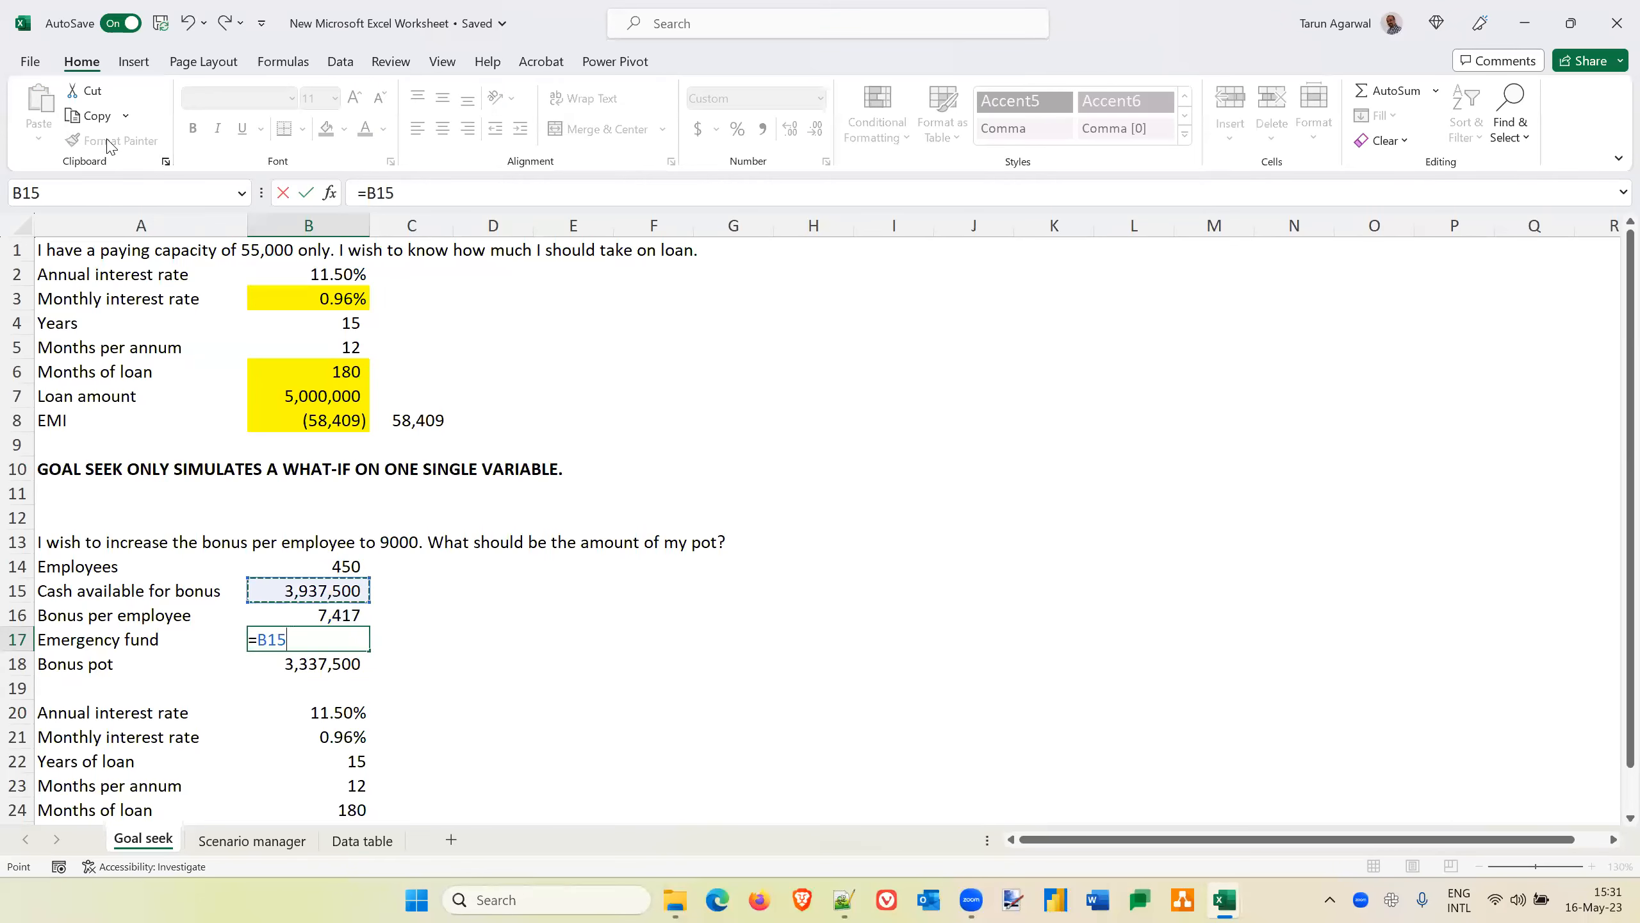
pyautogui.write('-')
pyautogui.press('Down')
pyautogui.press('Return')
# Run Goal Seek to bring bonus per employee in B16 to 7000 by changing the bonus pot in B18, and discard the solution
pyautogui.press('Up')
pyautogui.press('Right')
pyautogui.press('Up')
pyautogui.press('Left')
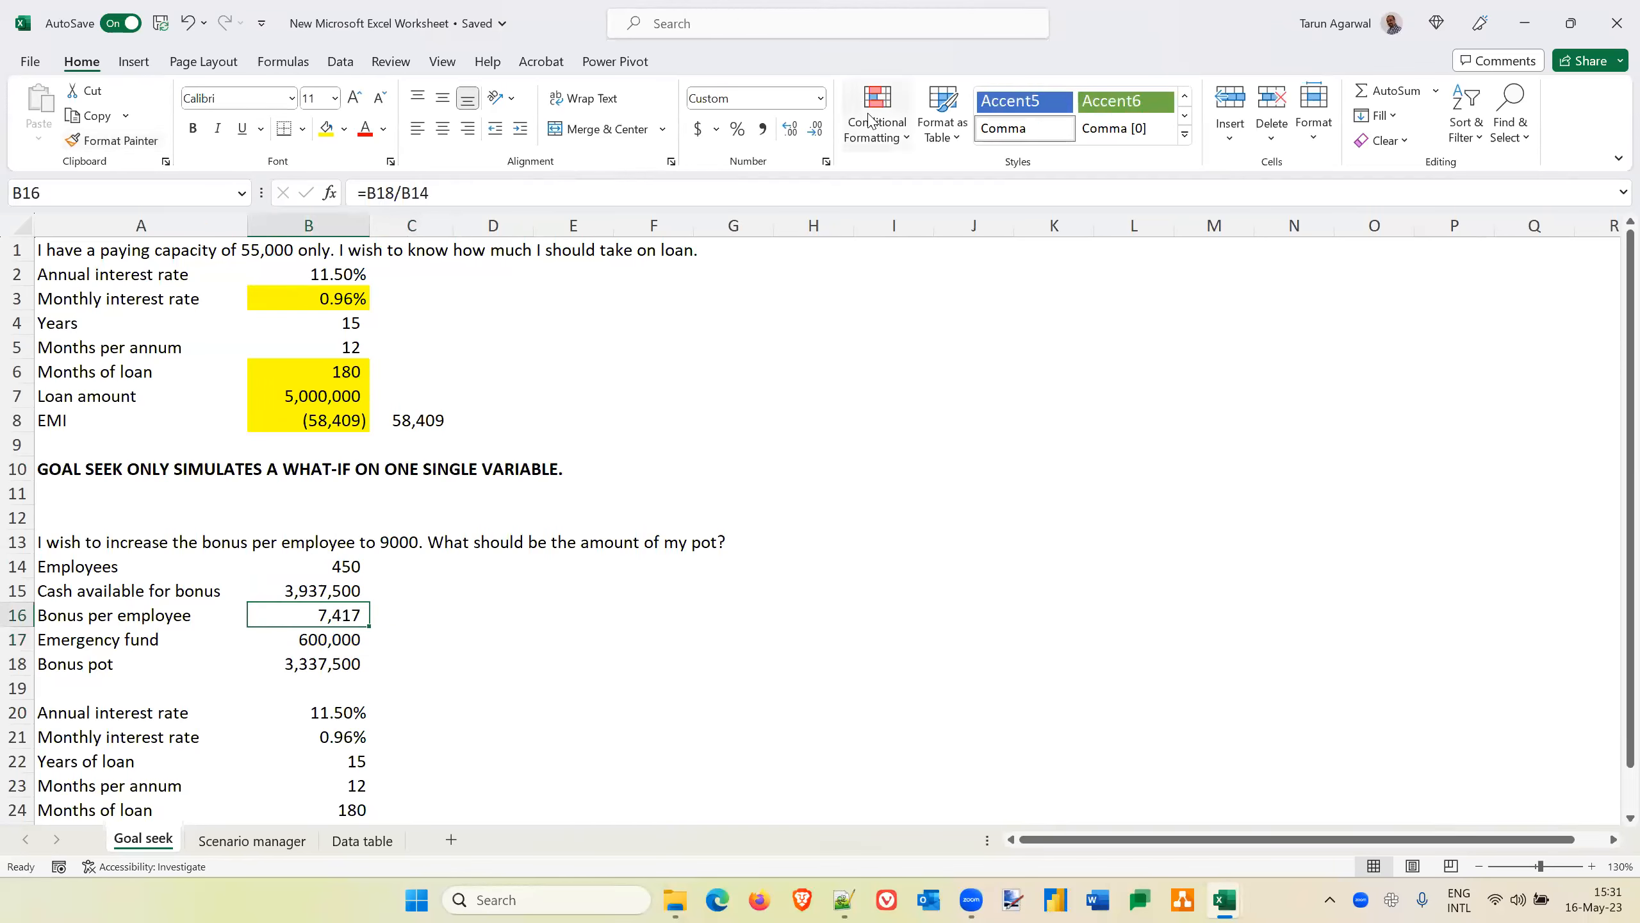
pyautogui.click(341, 61)
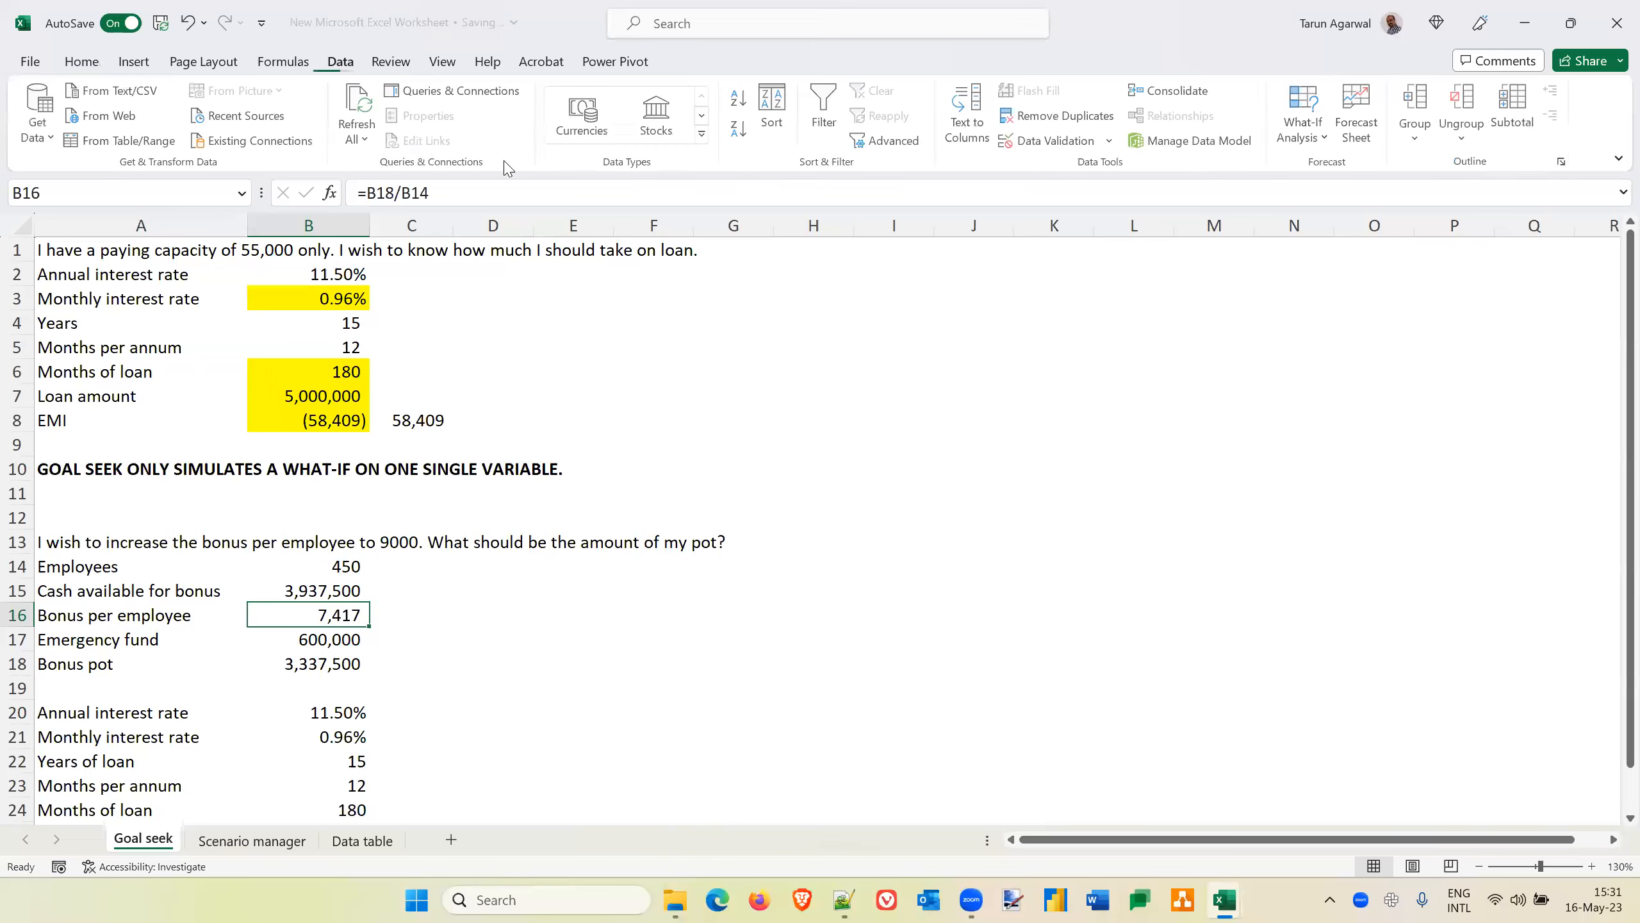
pyautogui.click(1303, 126)
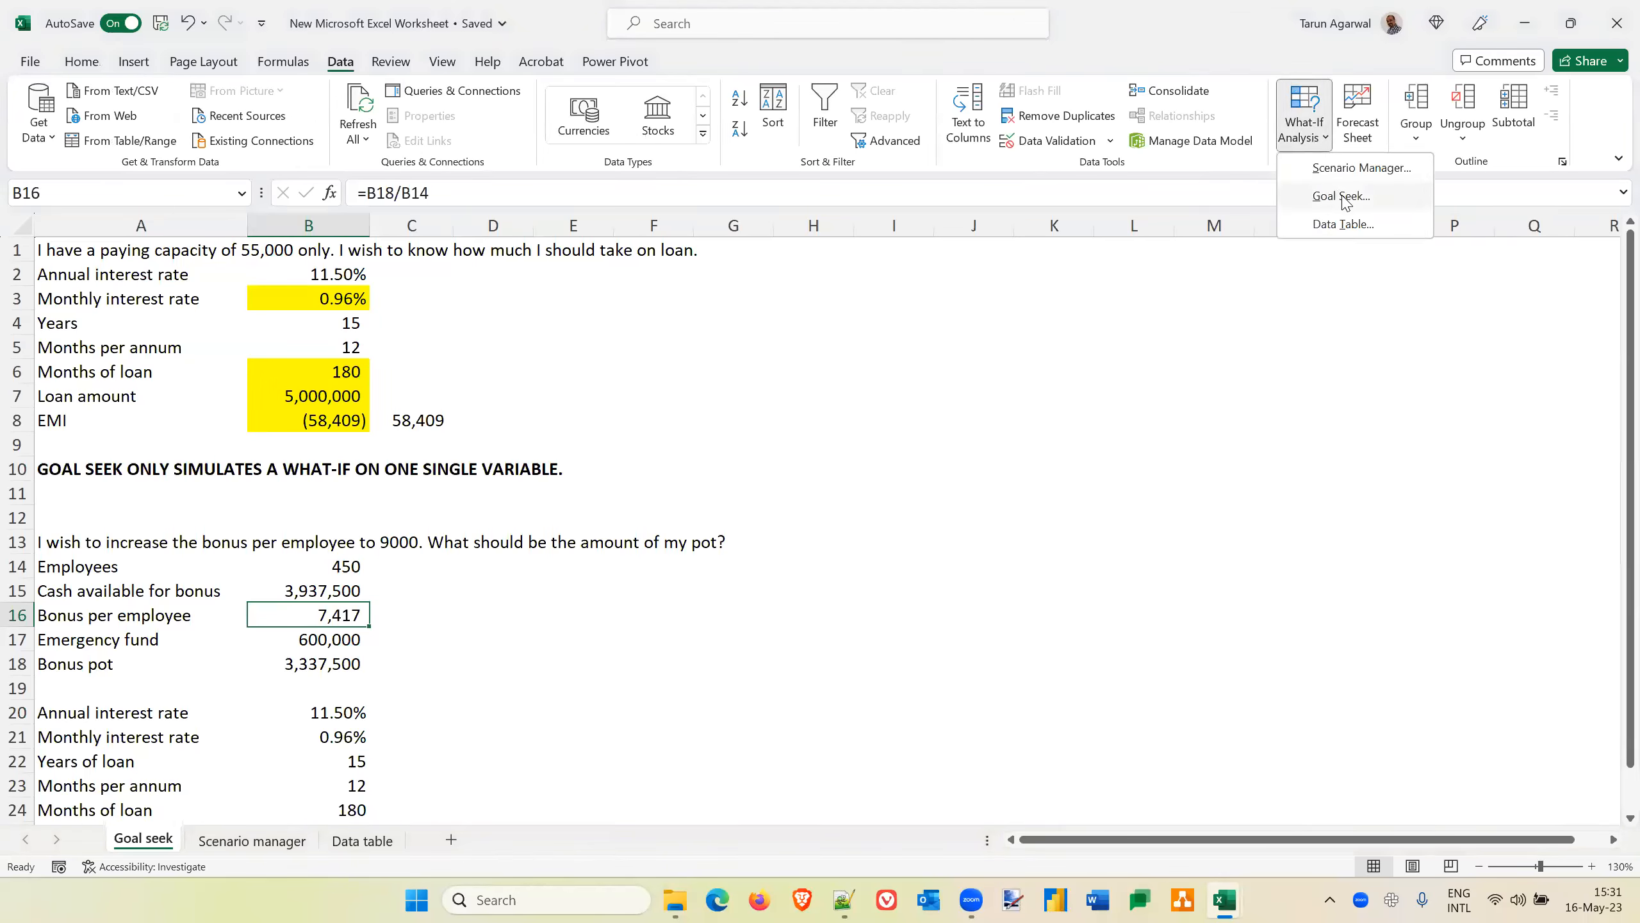
pyautogui.click(1343, 196)
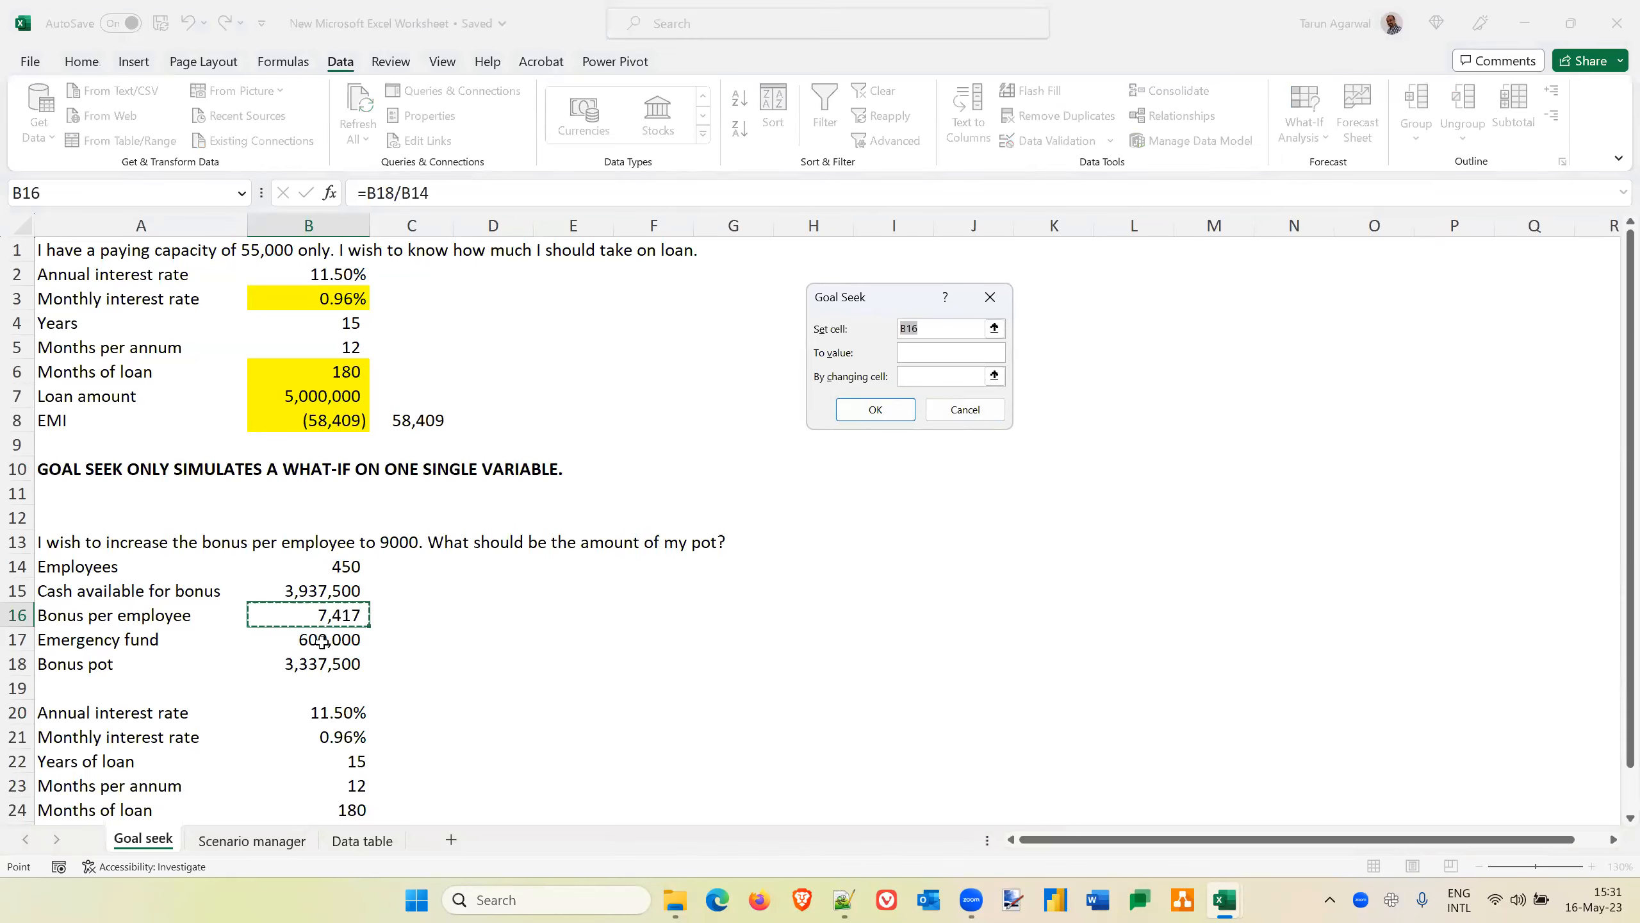
pyautogui.click(925, 354)
pyautogui.write('7000')
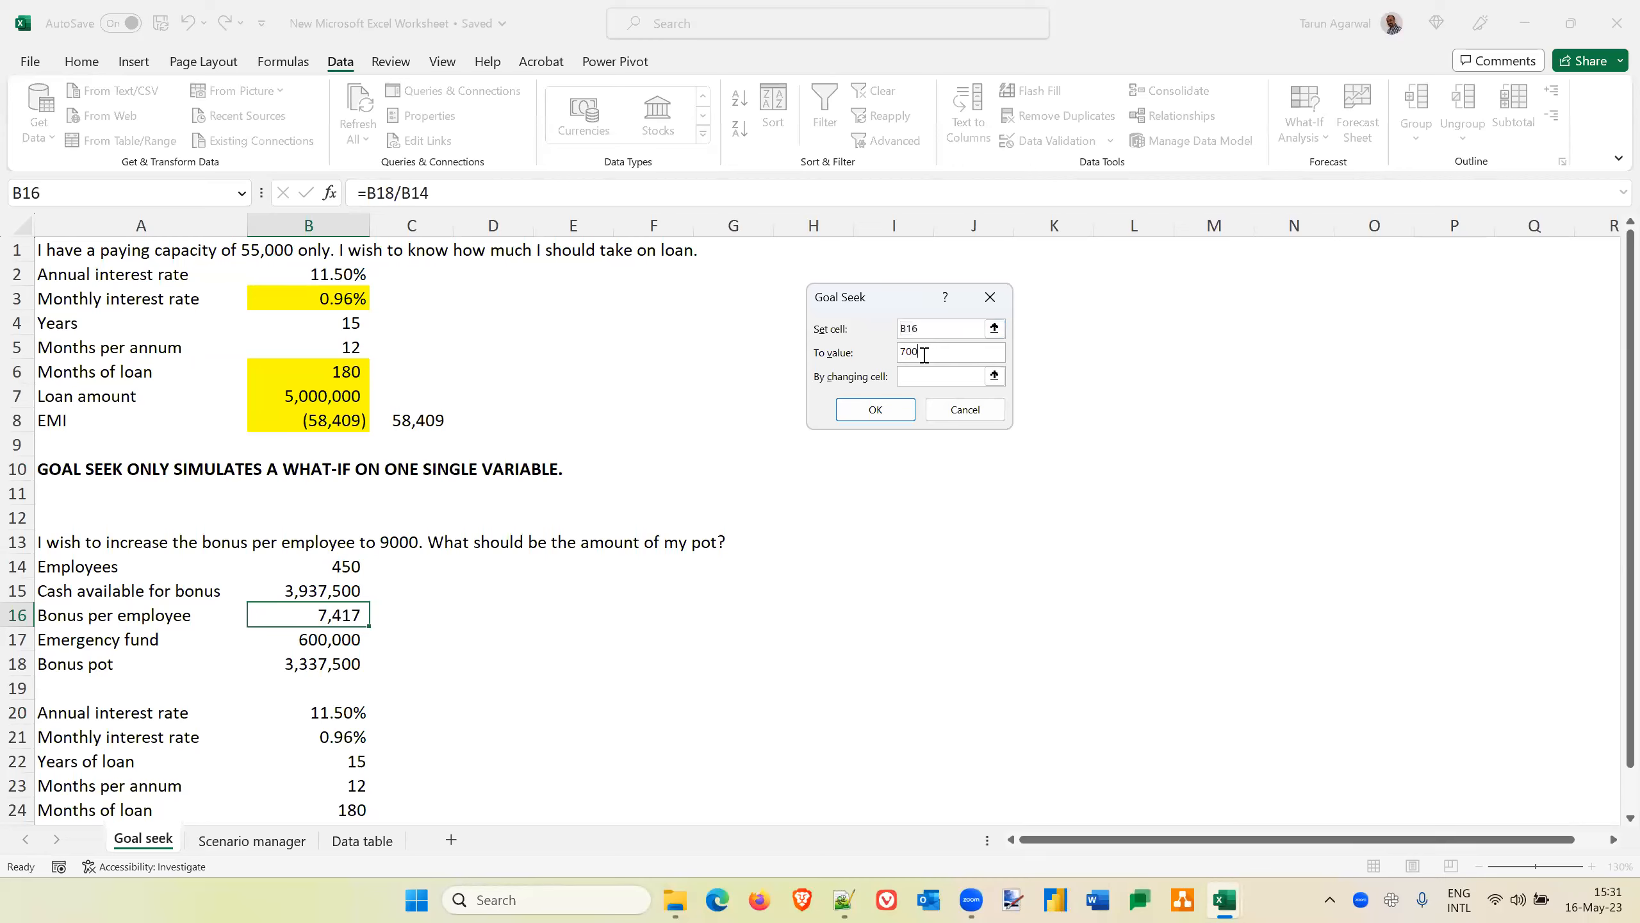
pyautogui.click(920, 376)
pyautogui.click(309, 665)
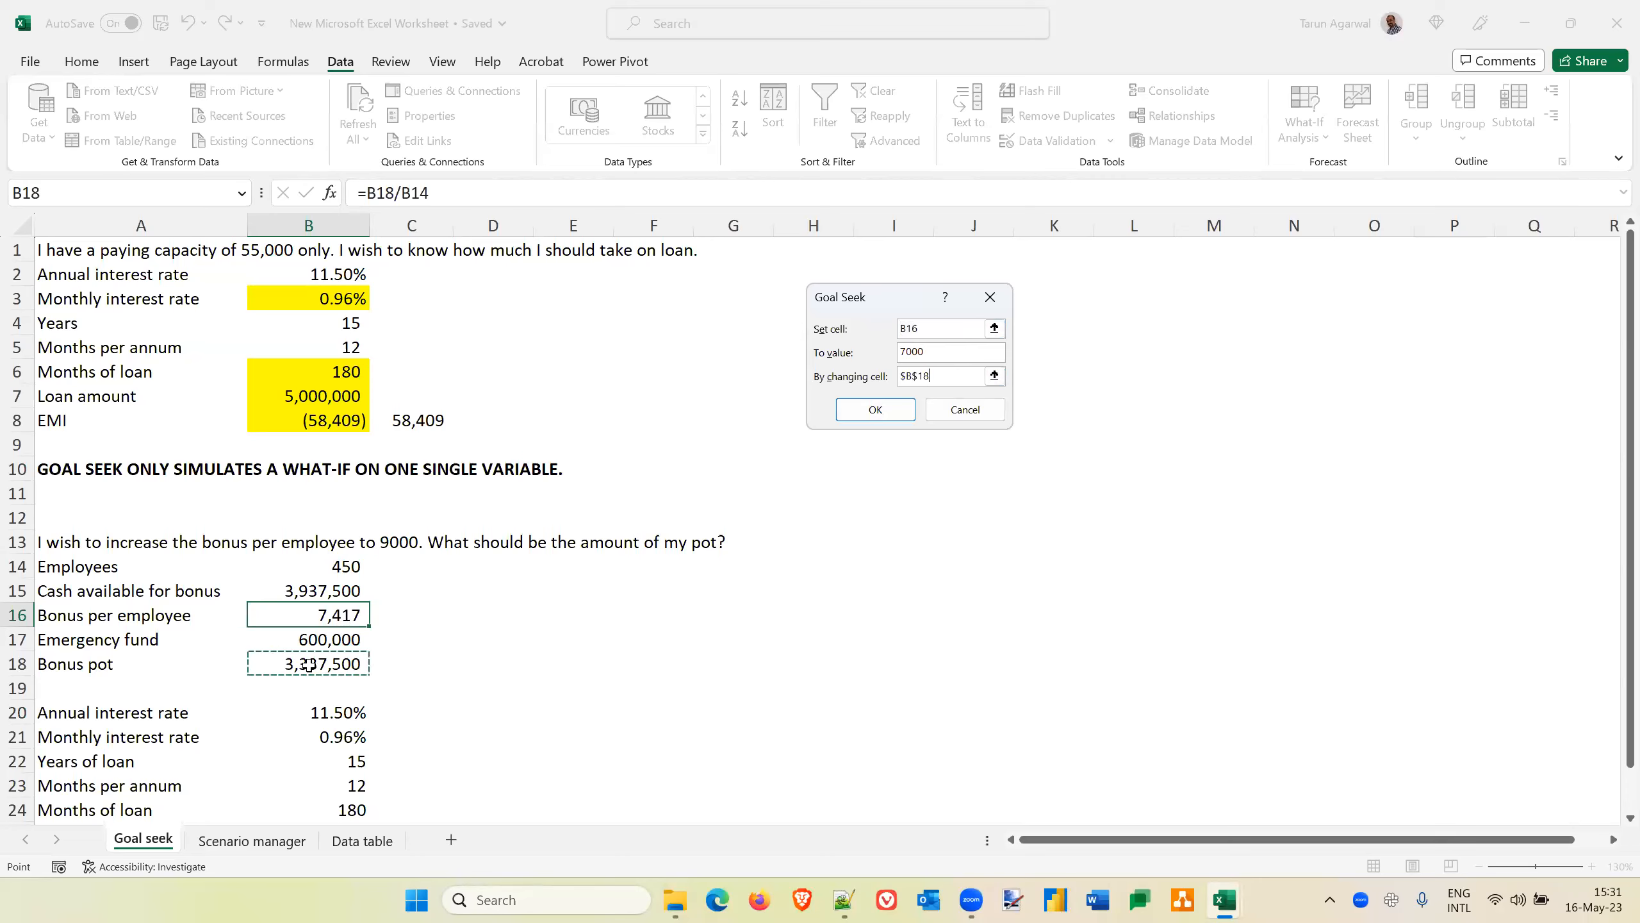
pyautogui.click(885, 414)
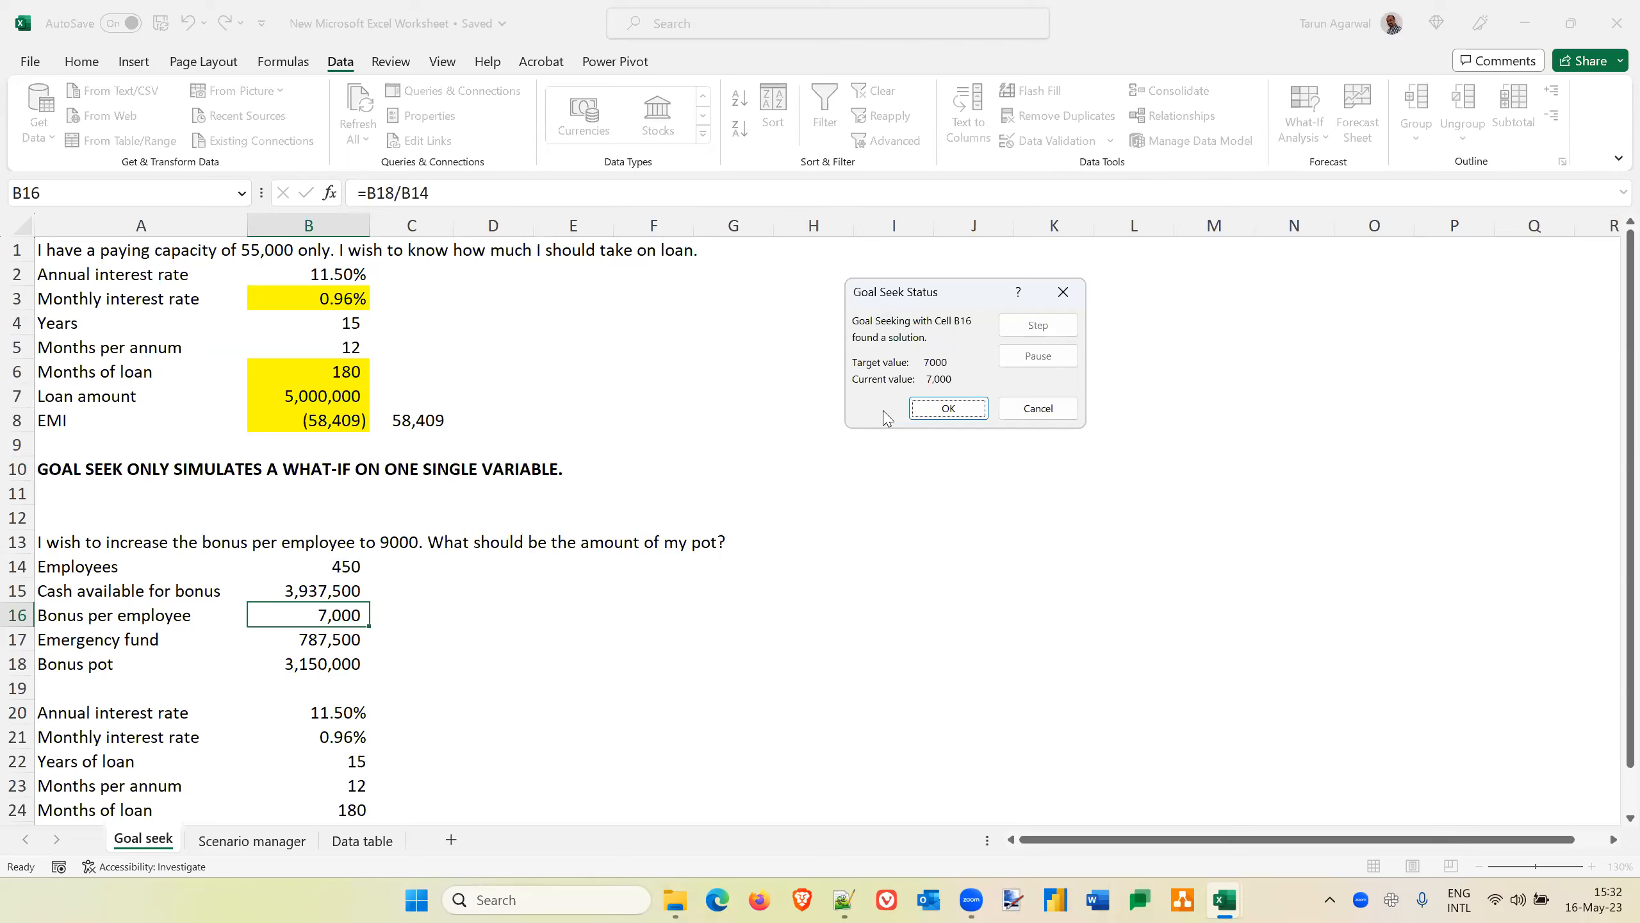
pyautogui.click(1045, 414)
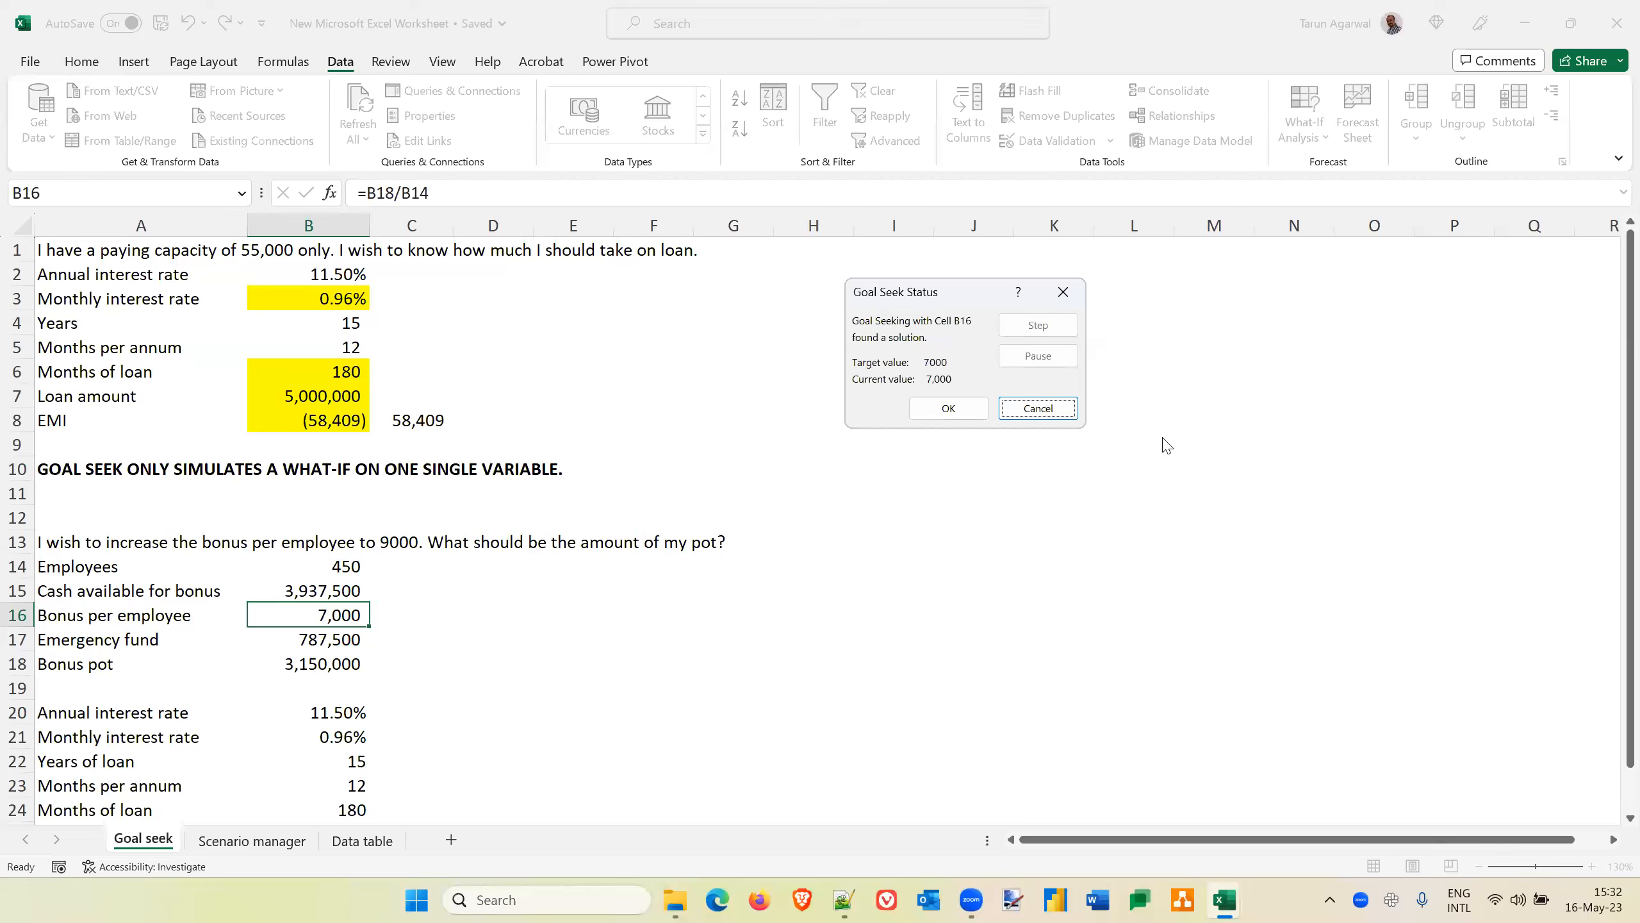
pyautogui.click(1052, 408)
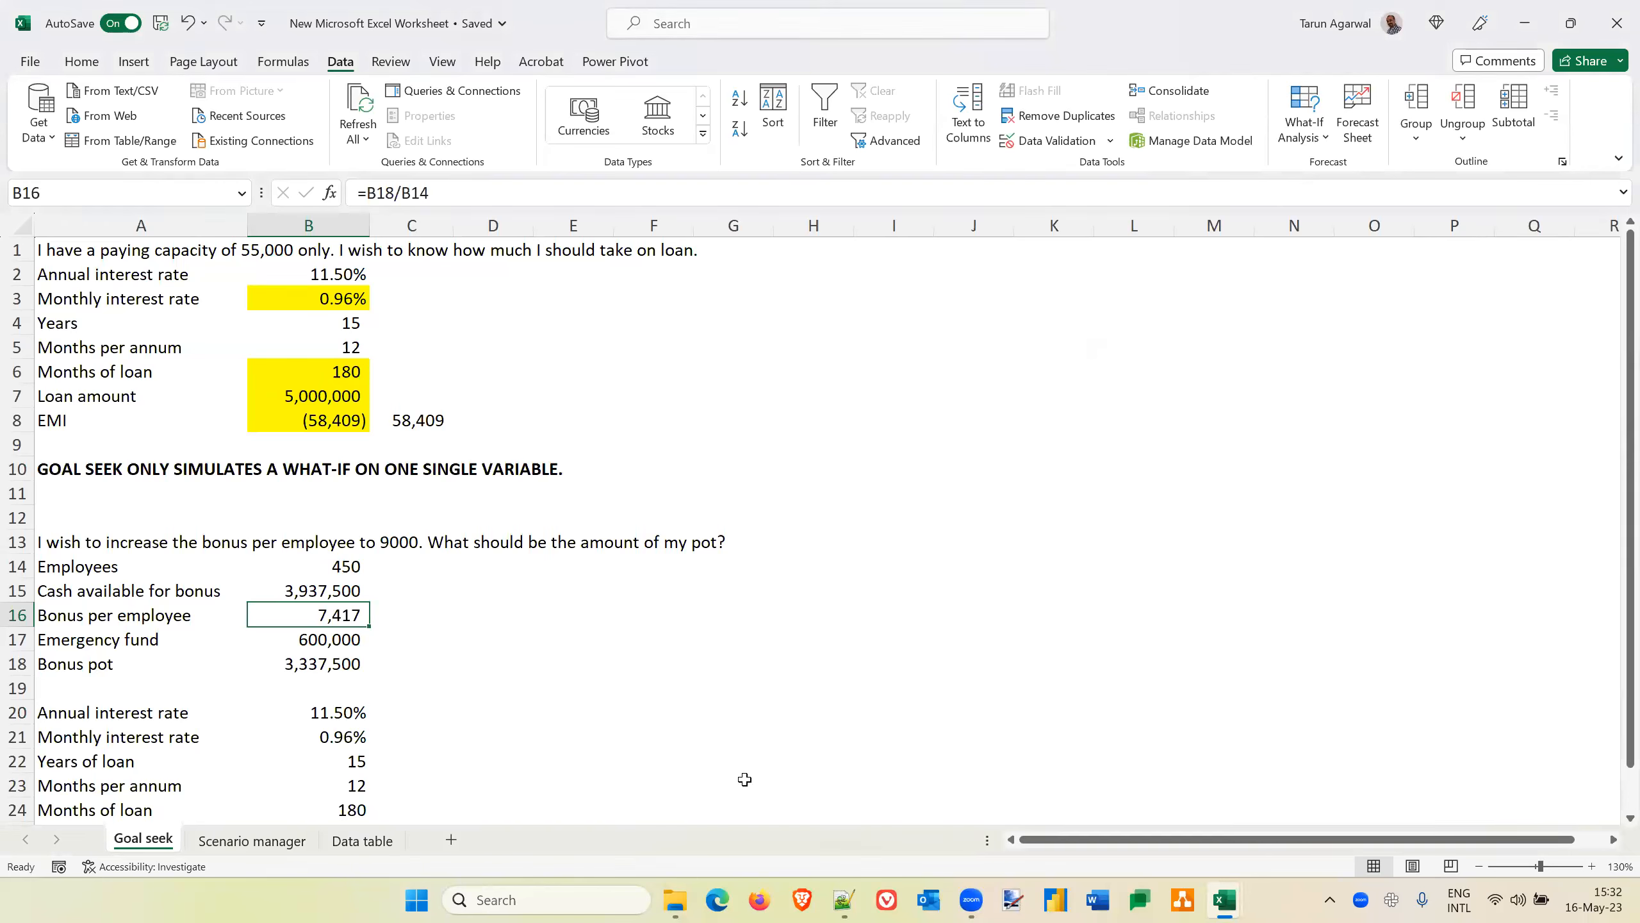
pyautogui.hotkey('alt', 'Tab')
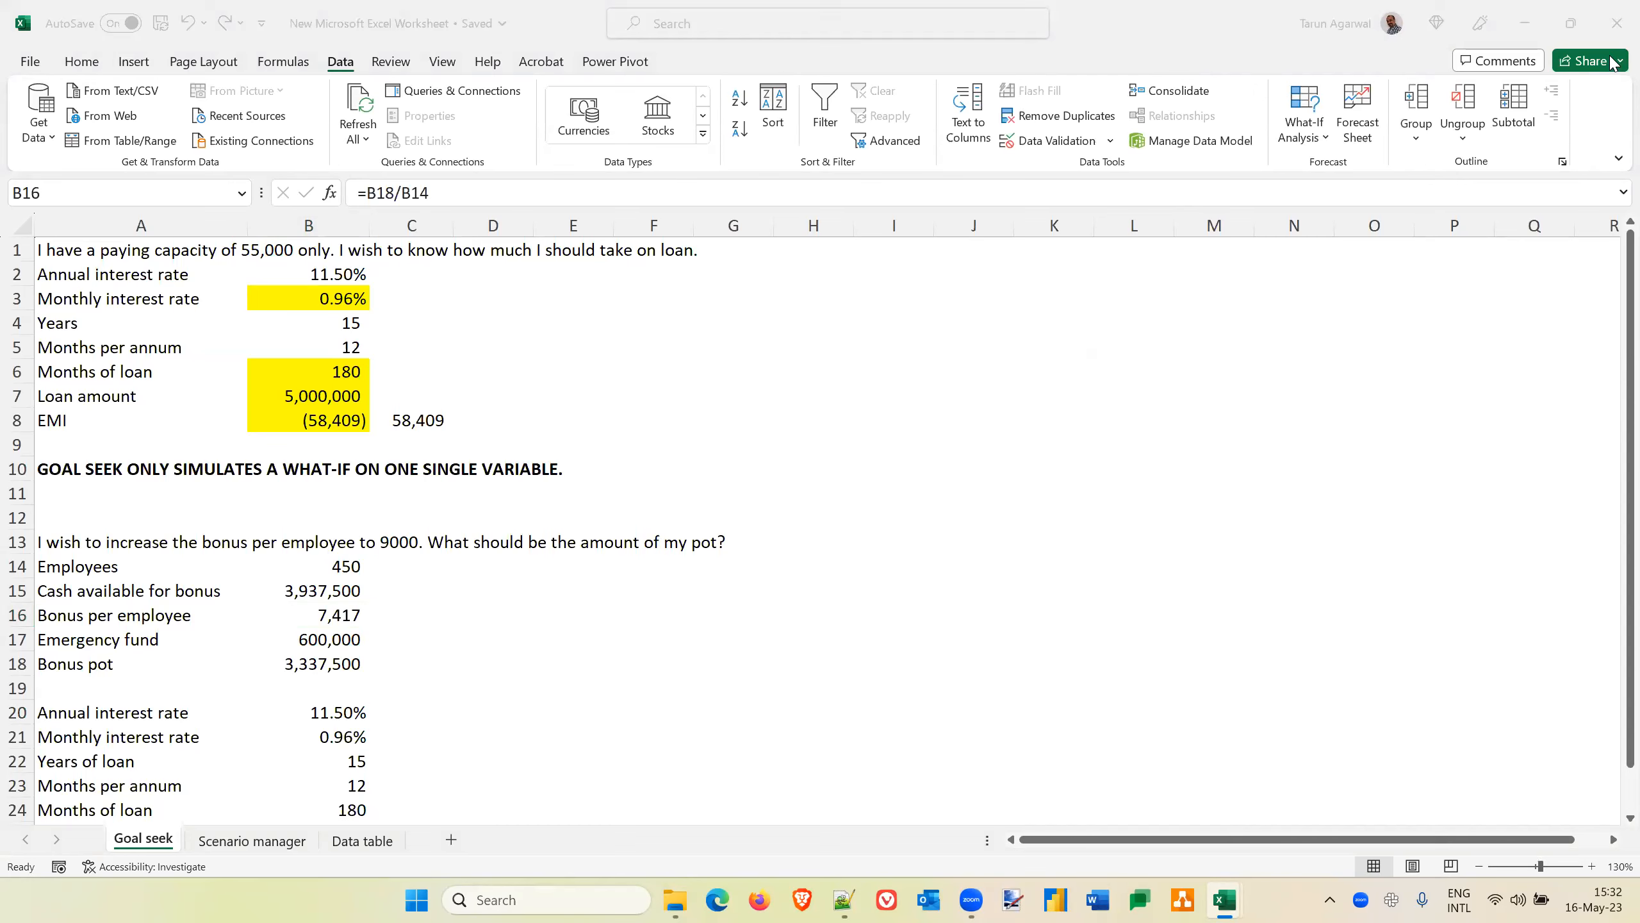
pyautogui.click(587, 424)
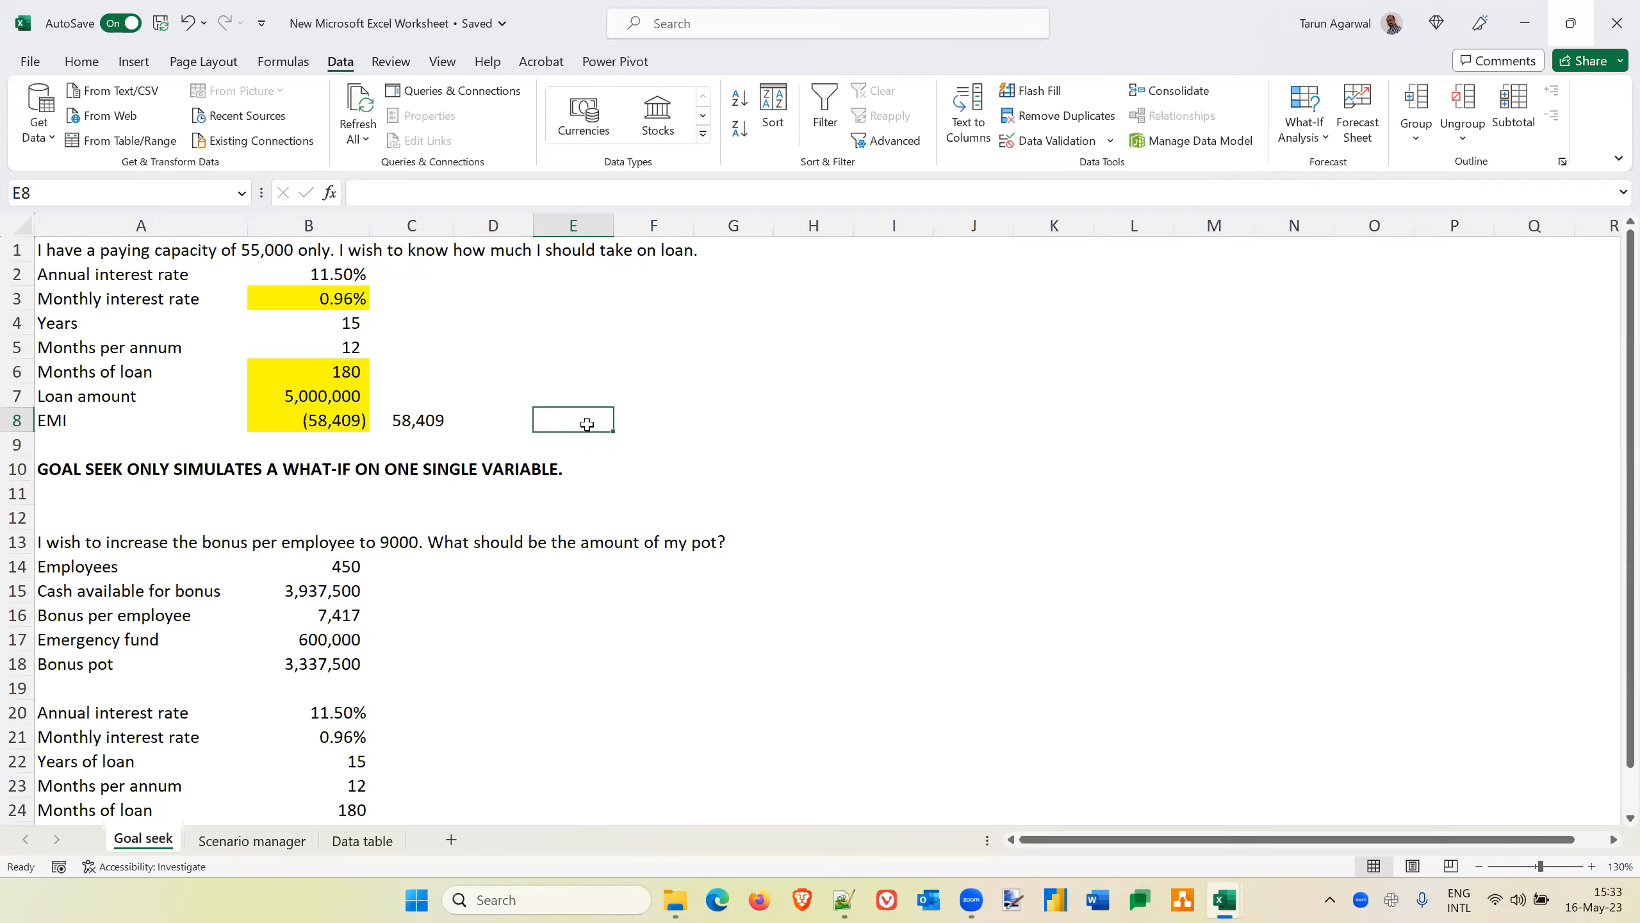
# Enter the sample figures 450384956 in G5 and 345921034 in G6
pyautogui.press('Up')
pyautogui.press('Up')
pyautogui.press('Right')
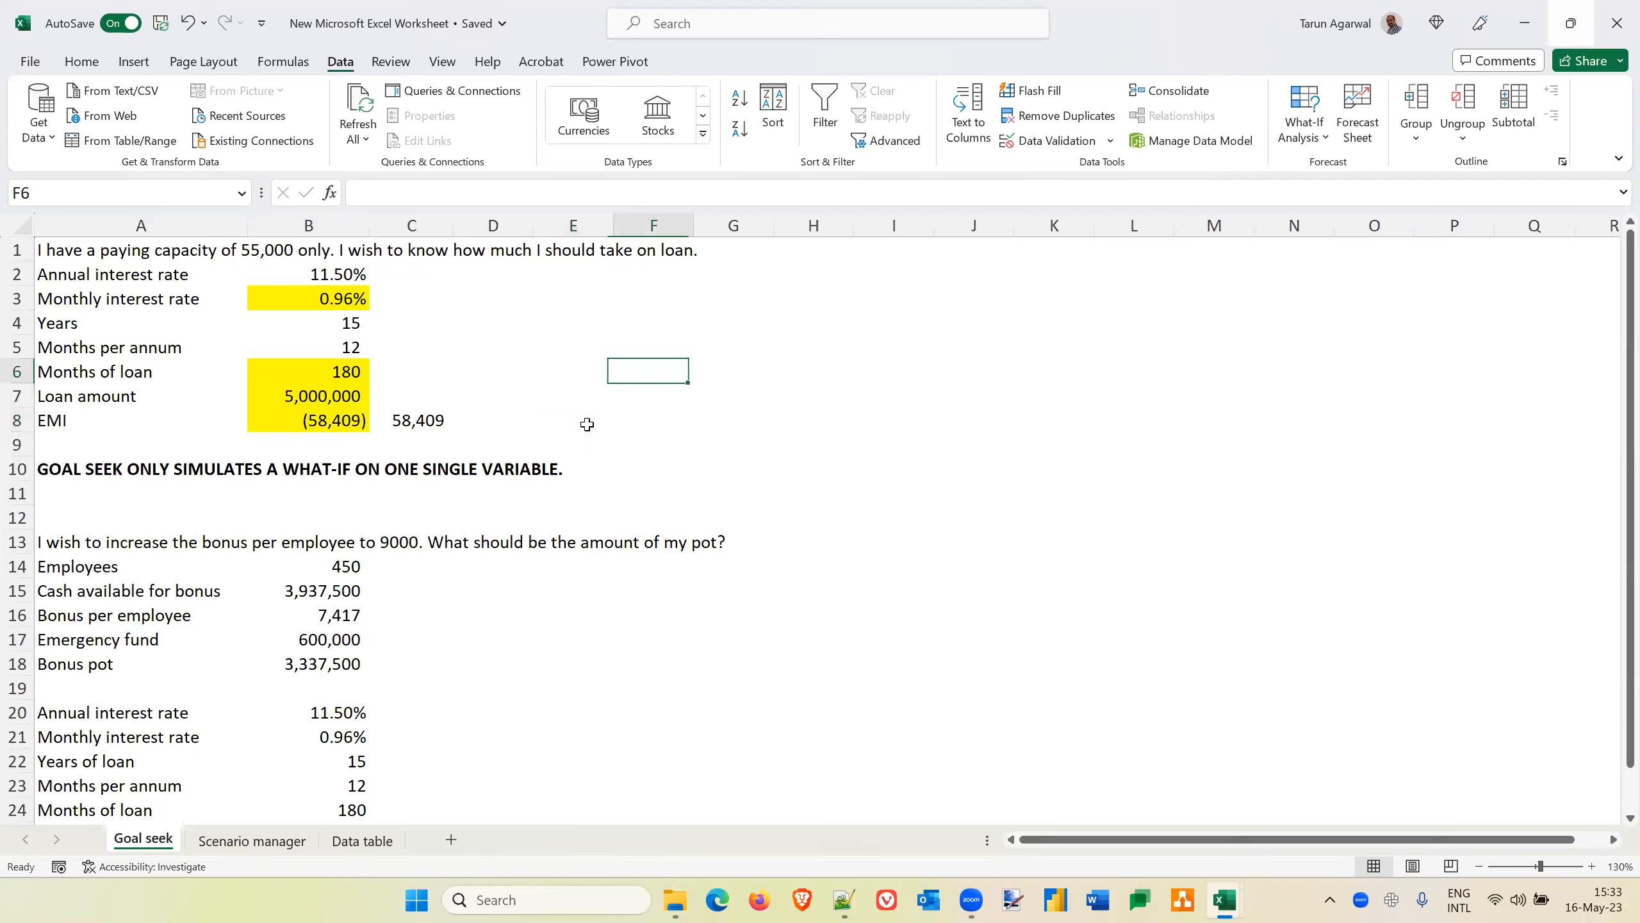
pyautogui.press('Up')
pyautogui.press('Right')
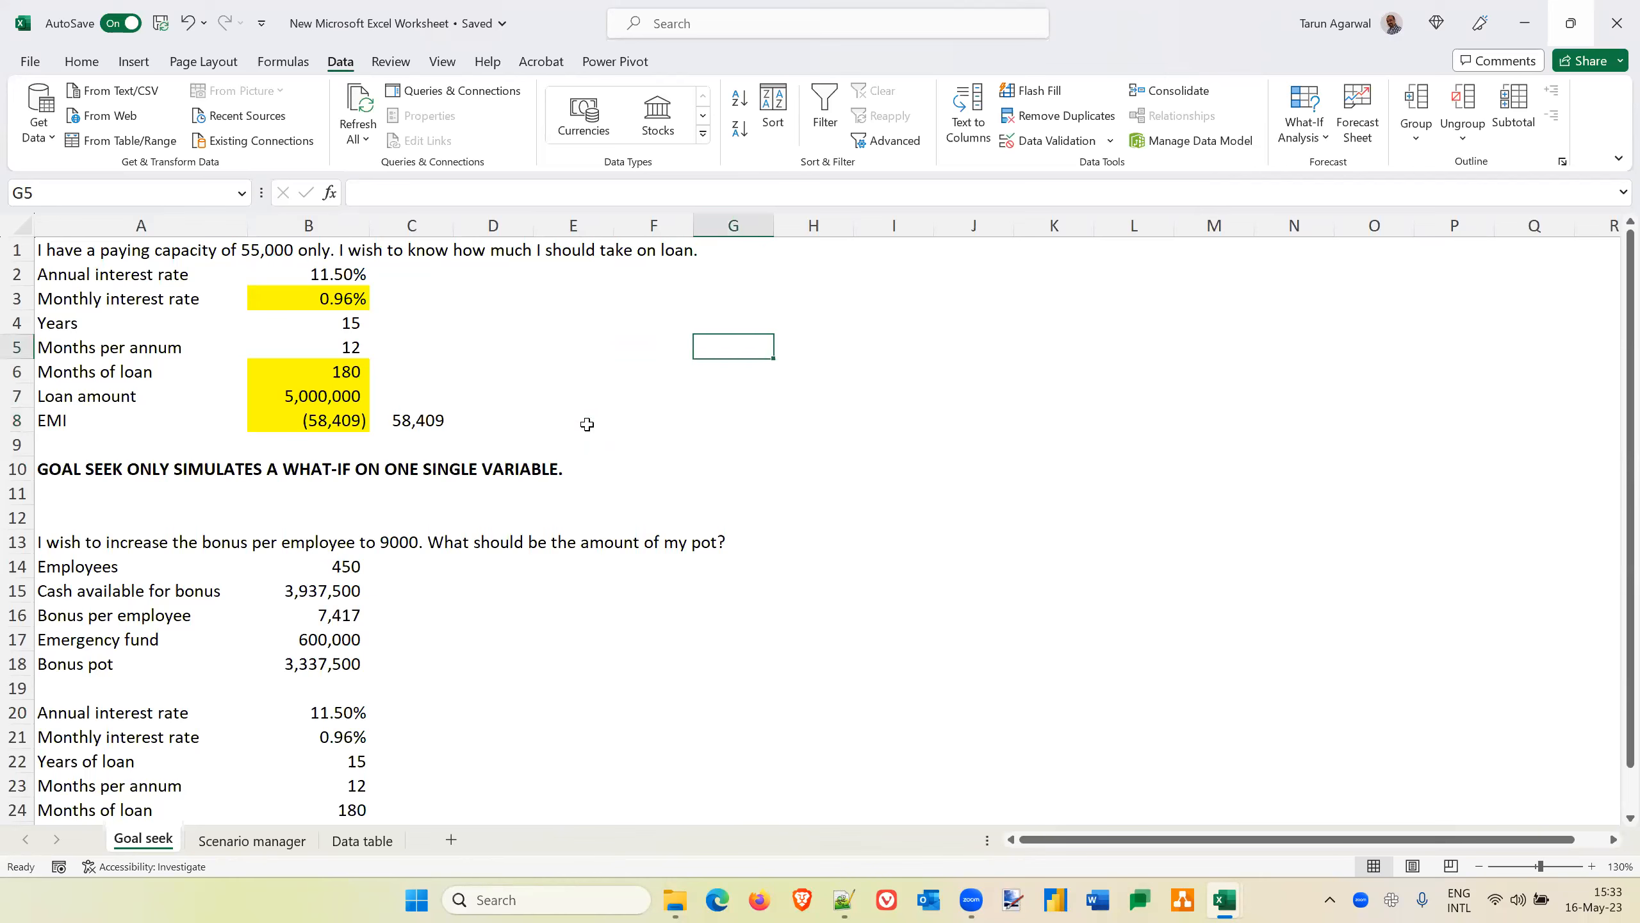
pyautogui.write('45038')
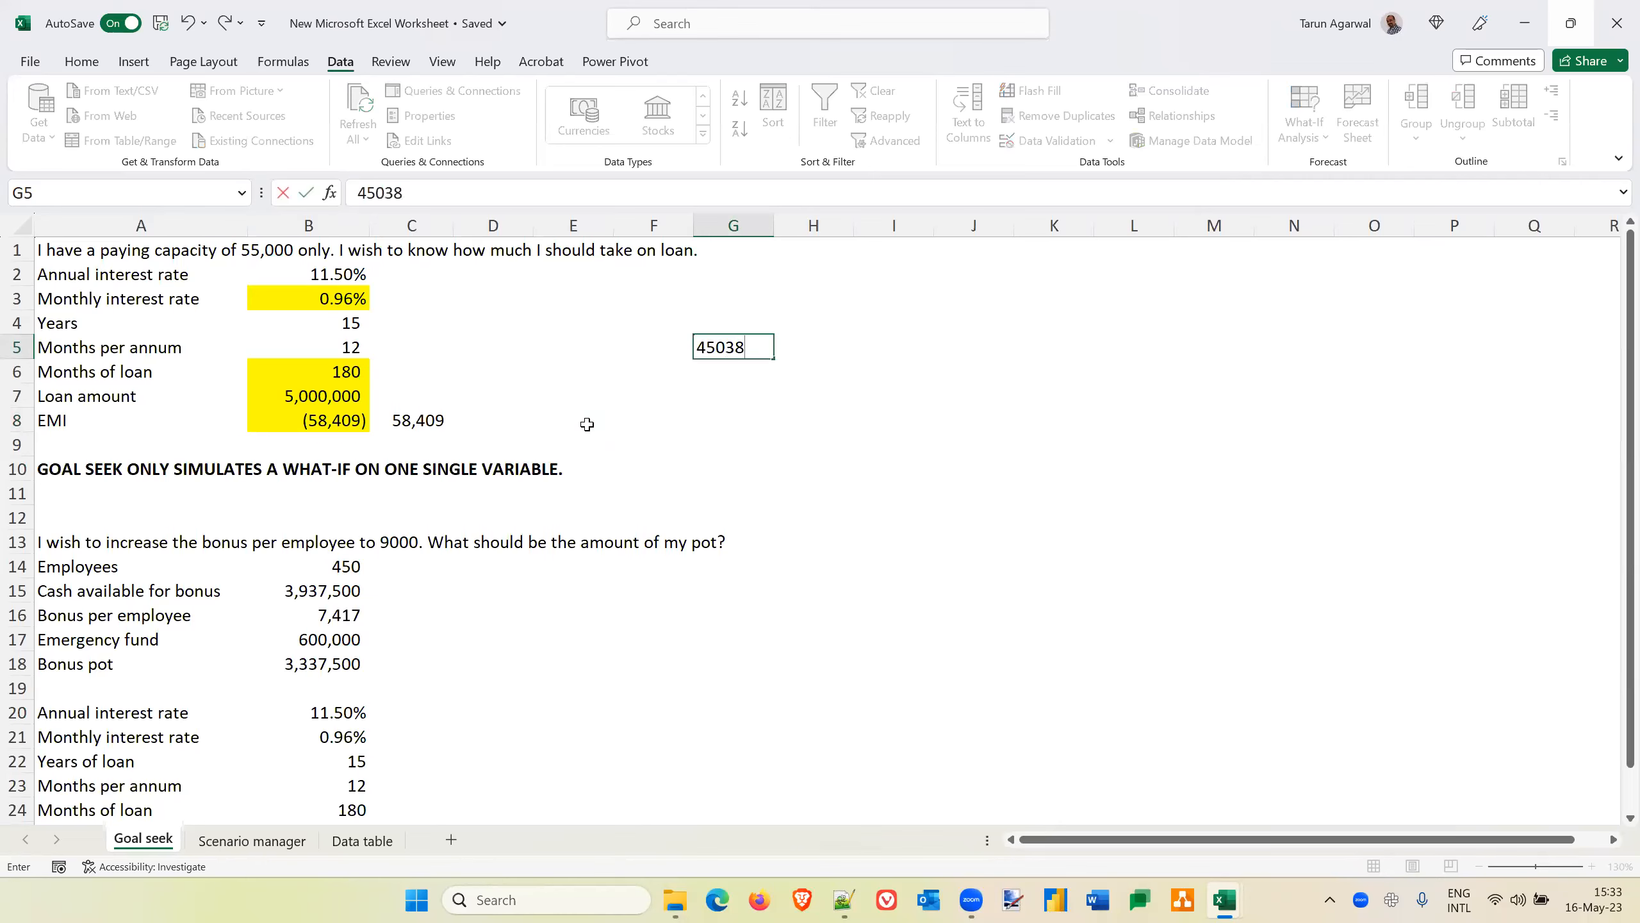
pyautogui.write('4956')
pyautogui.press('Return')
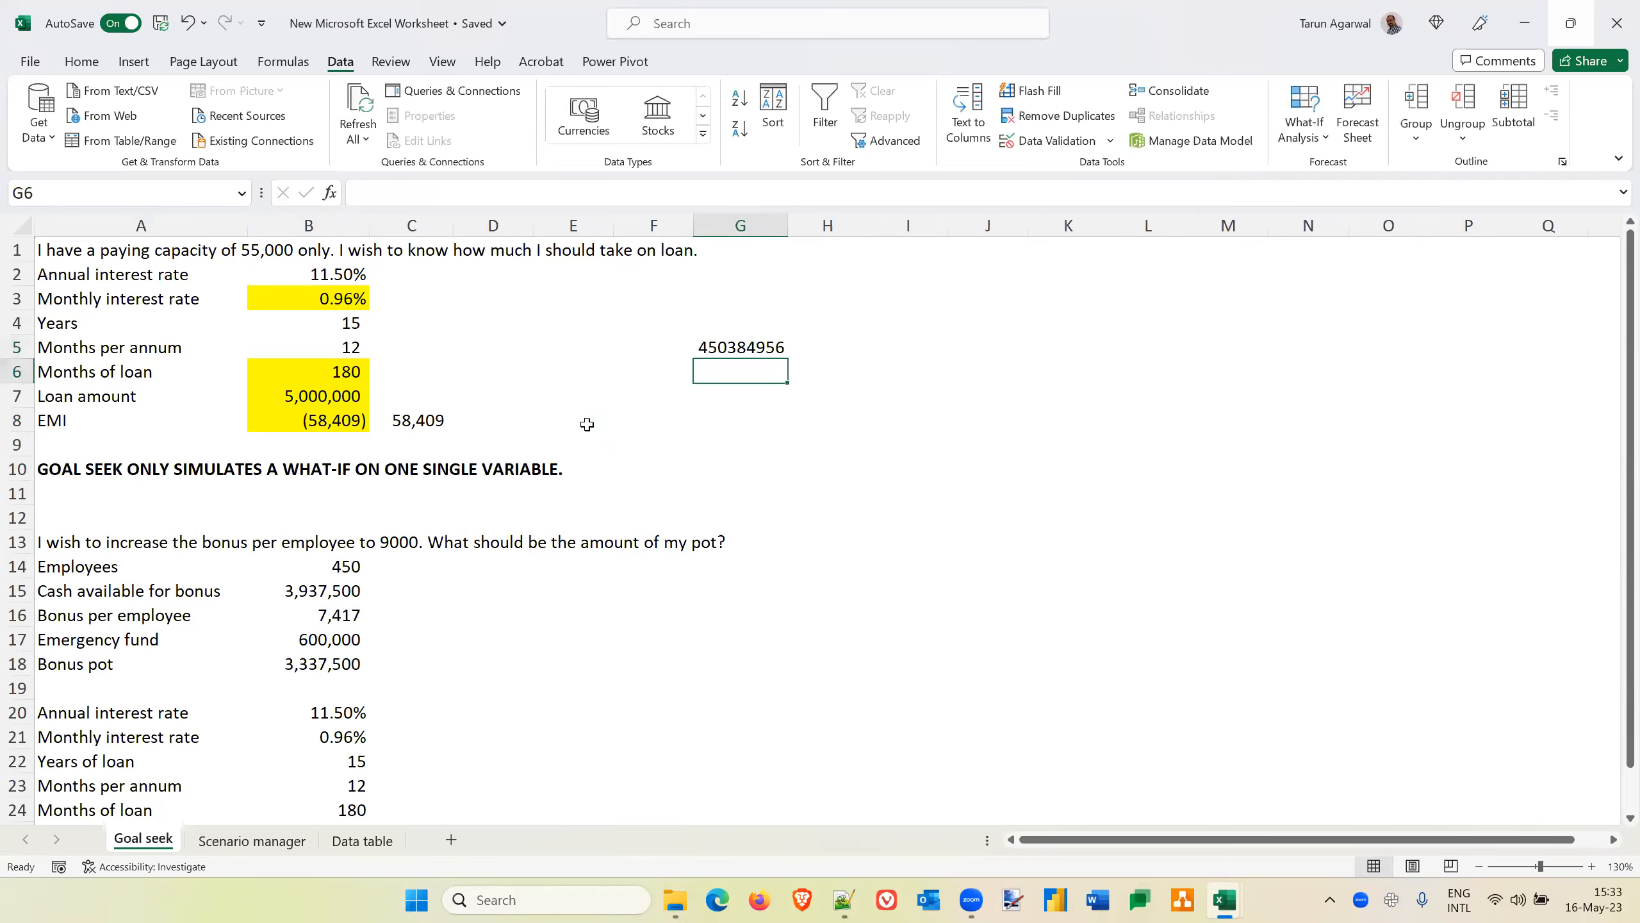
pyautogui.write('345921034')
pyautogui.press('Return')
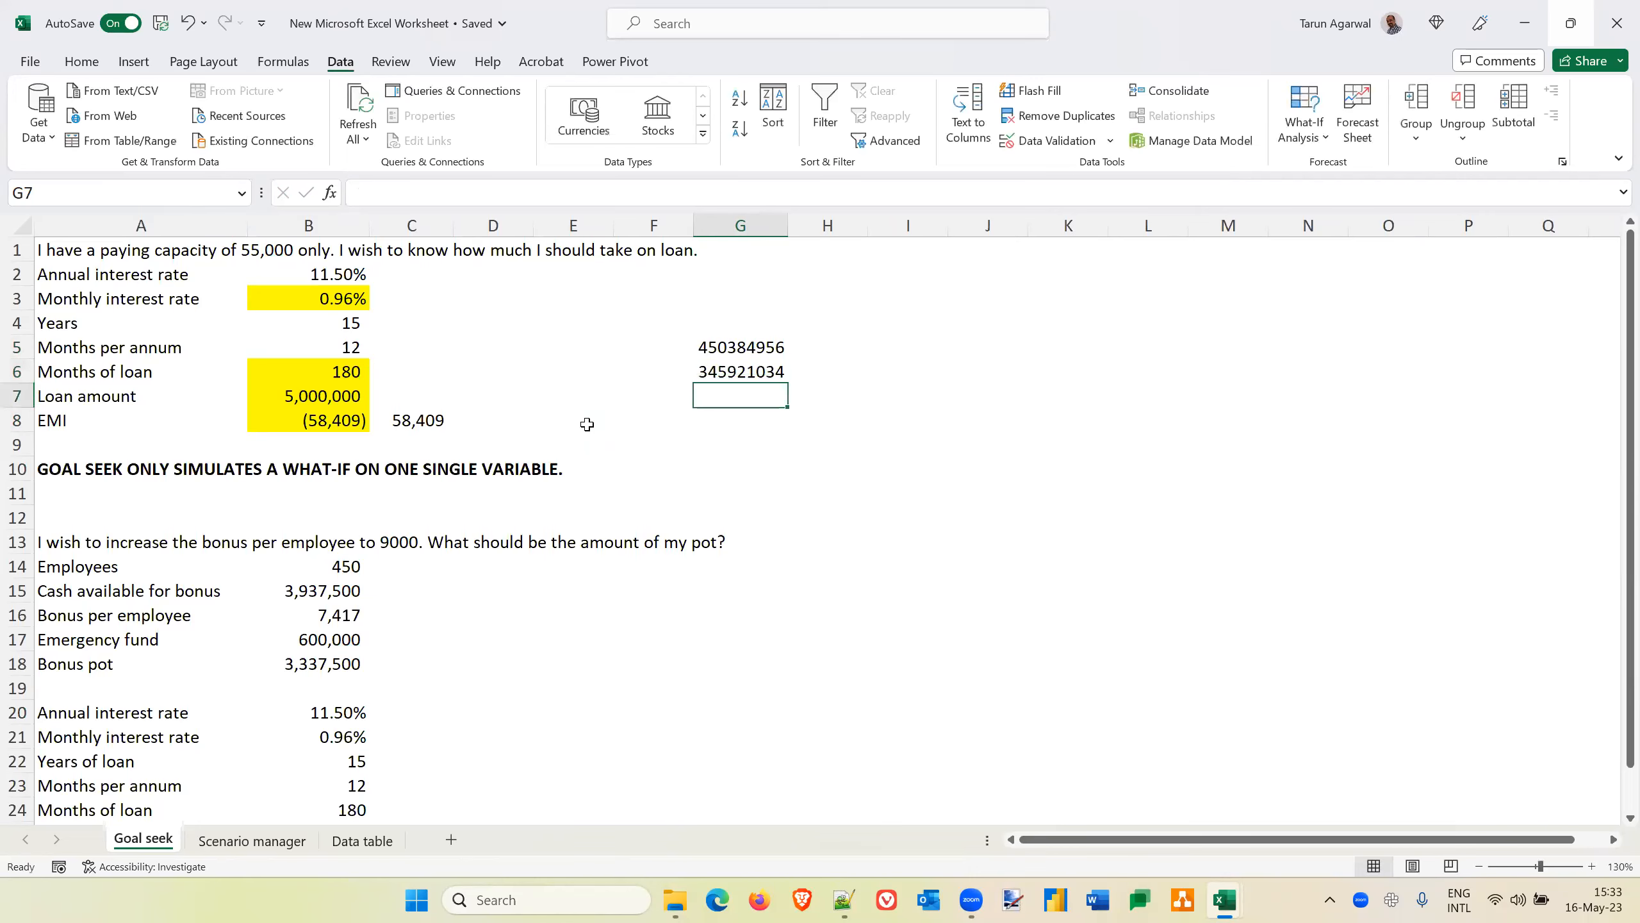
# Calculate the difference between the two sample figures in G7 with the formula =G5-G6
pyautogui.write('=')
pyautogui.press('Up')
pyautogui.press('Up')
pyautogui.write('-')
pyautogui.press('Up')
pyautogui.press('Return')
pyautogui.press('Up')
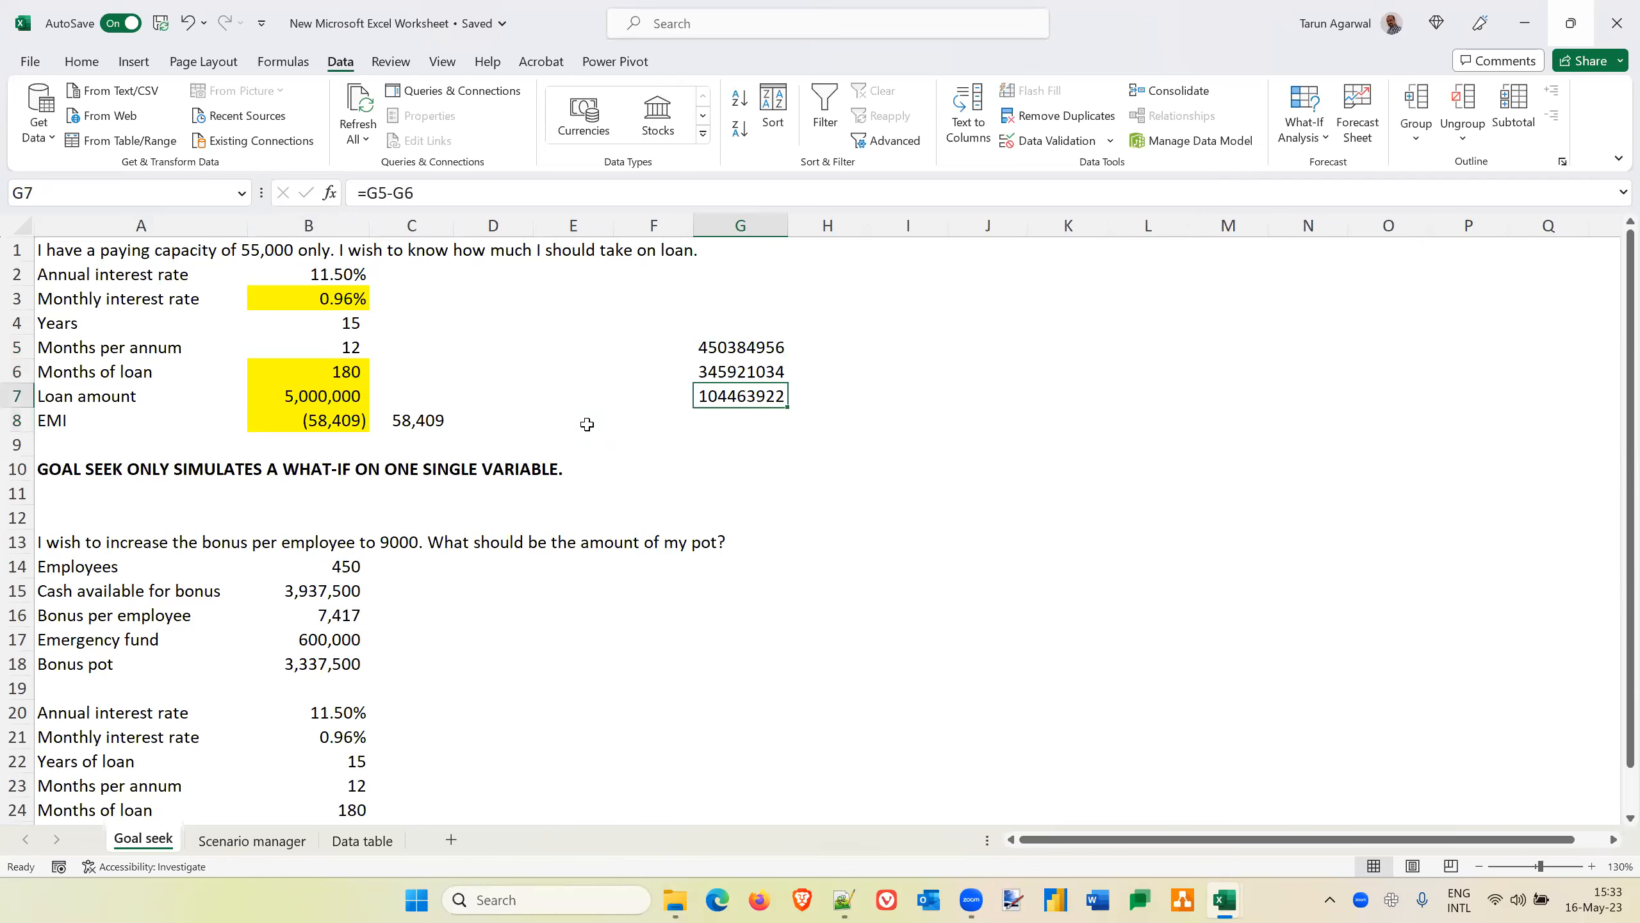
# Run Goal Seek to bring the difference in G7 to 90000000 by changing G6, and discard the solution
pyautogui.click(1300, 142)
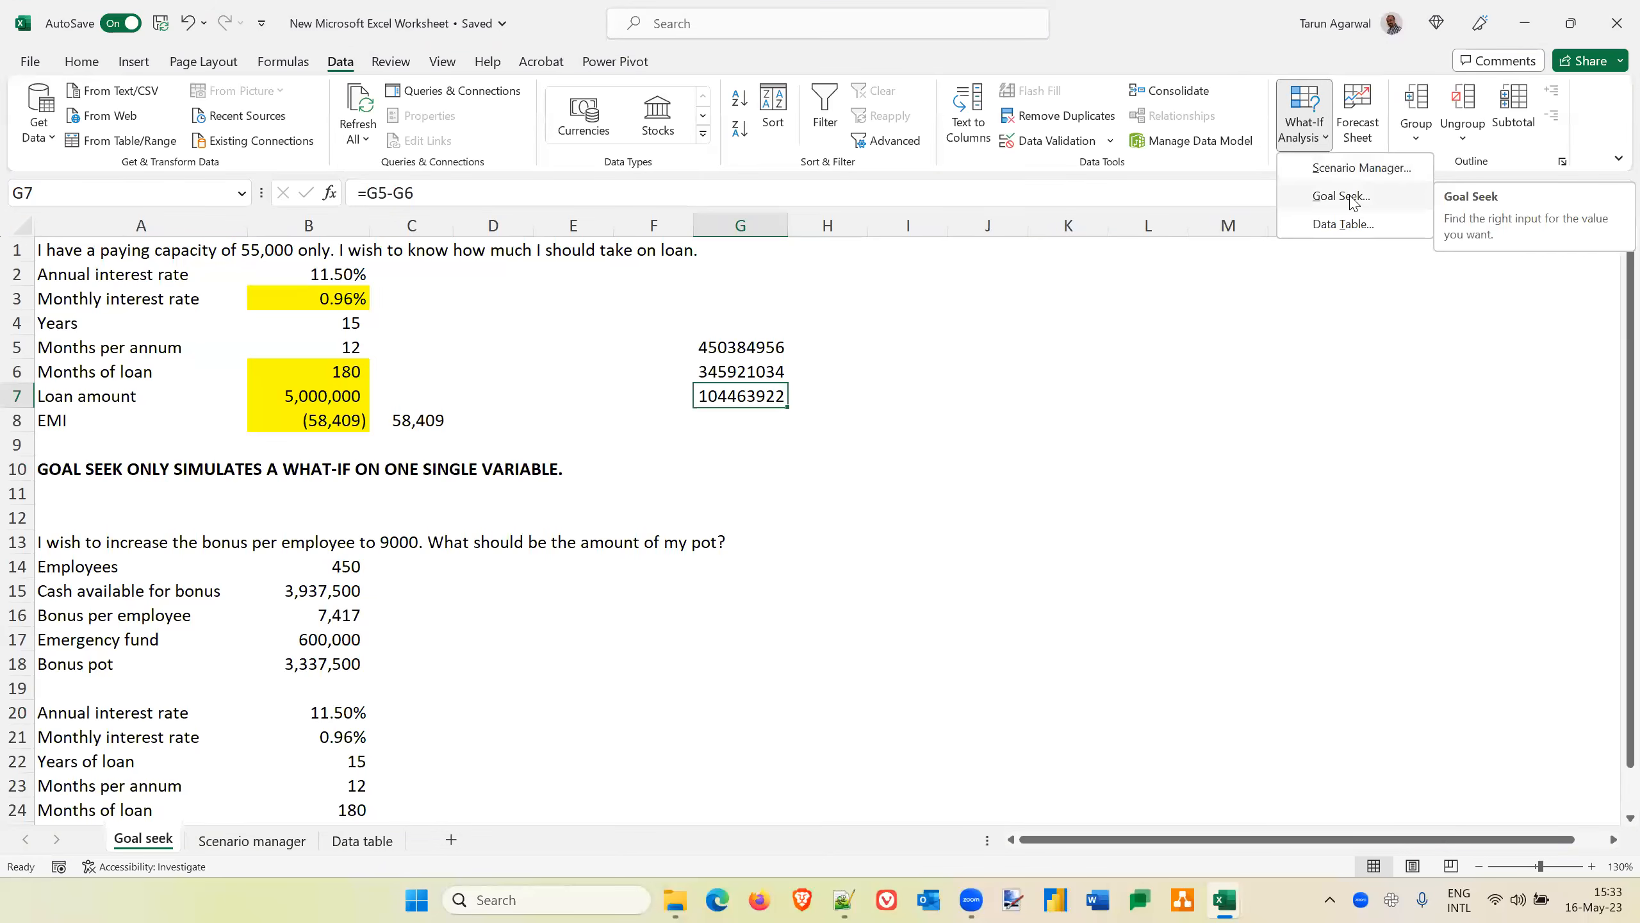
pyautogui.click(1352, 199)
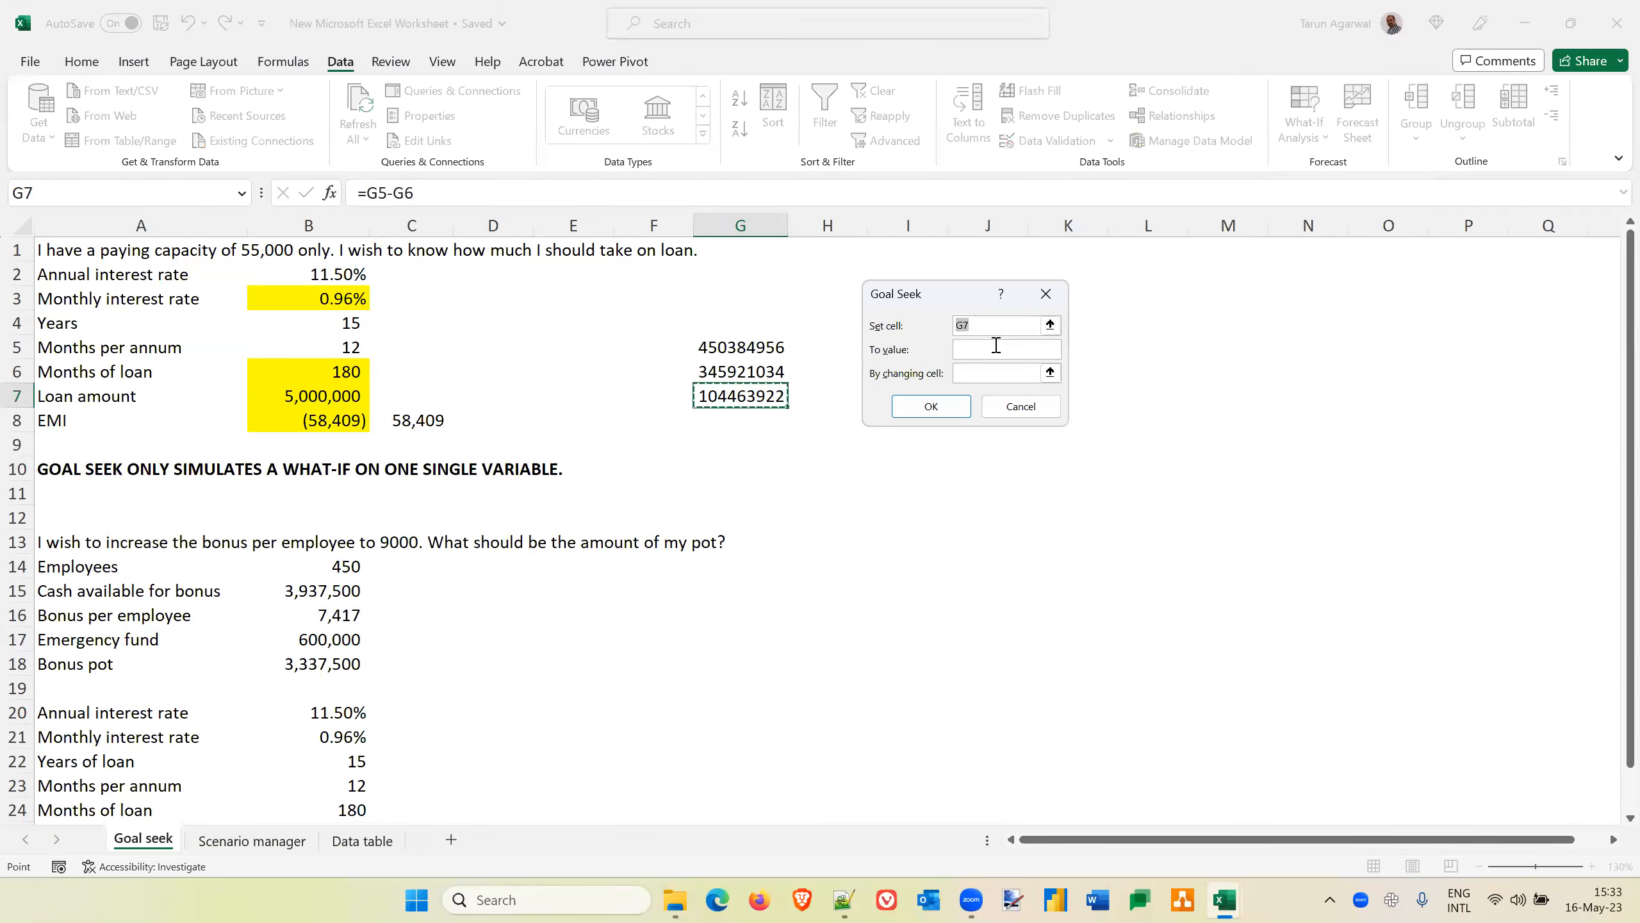
pyautogui.click(981, 350)
pyautogui.write('9')
pyautogui.write('0000000')
pyautogui.click(947, 382)
pyautogui.click(725, 373)
pyautogui.click(950, 412)
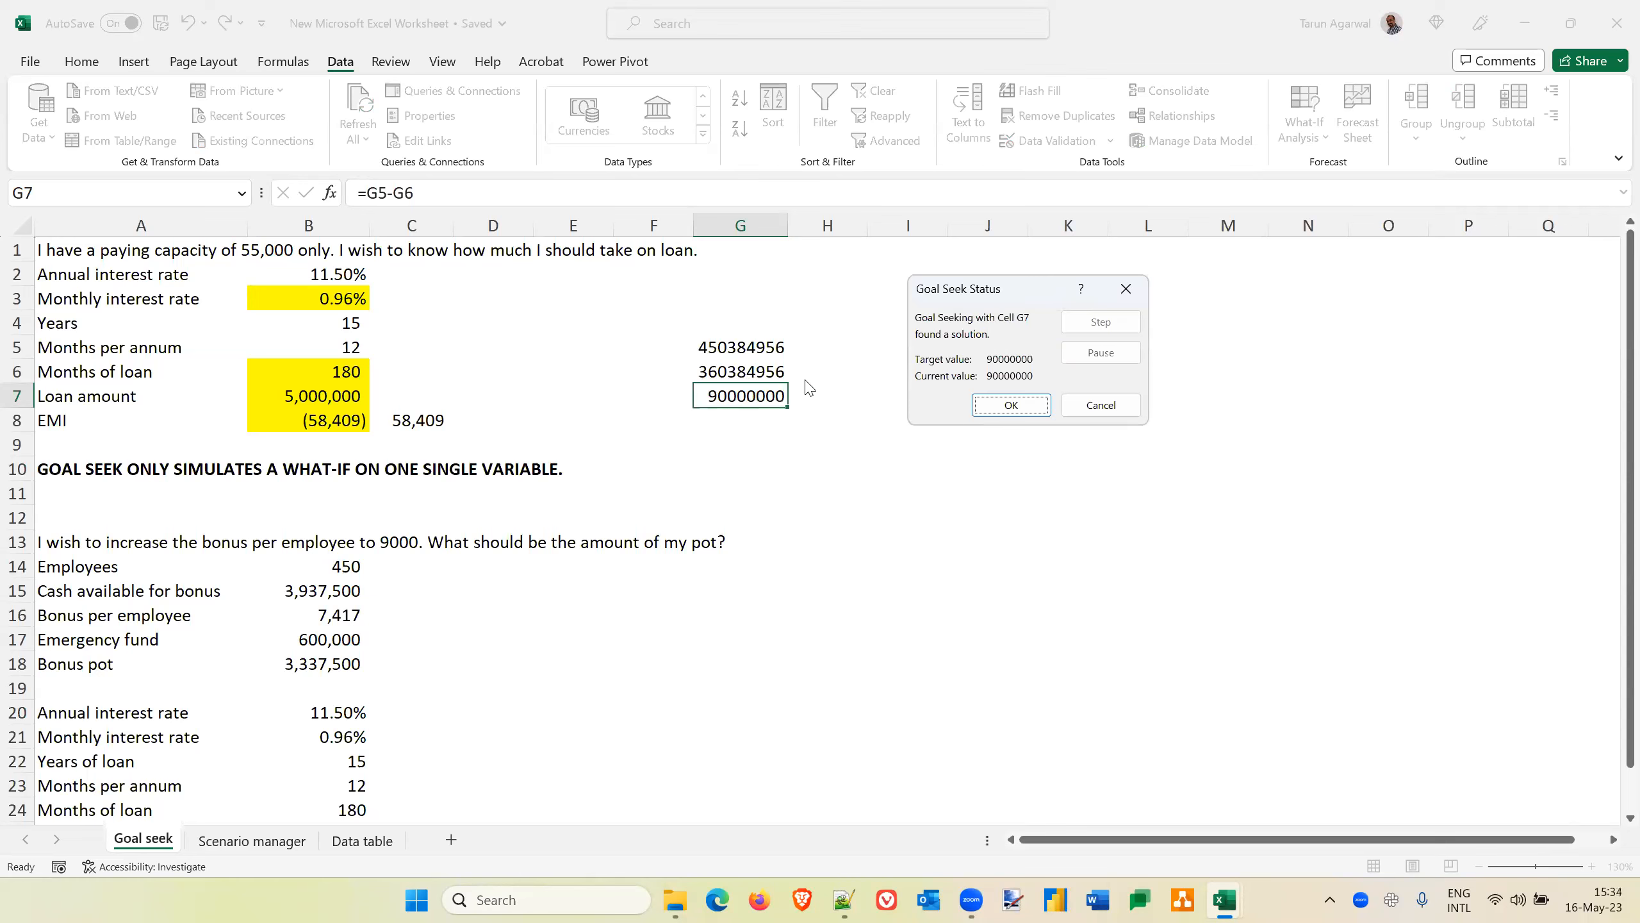
pyautogui.click(1090, 411)
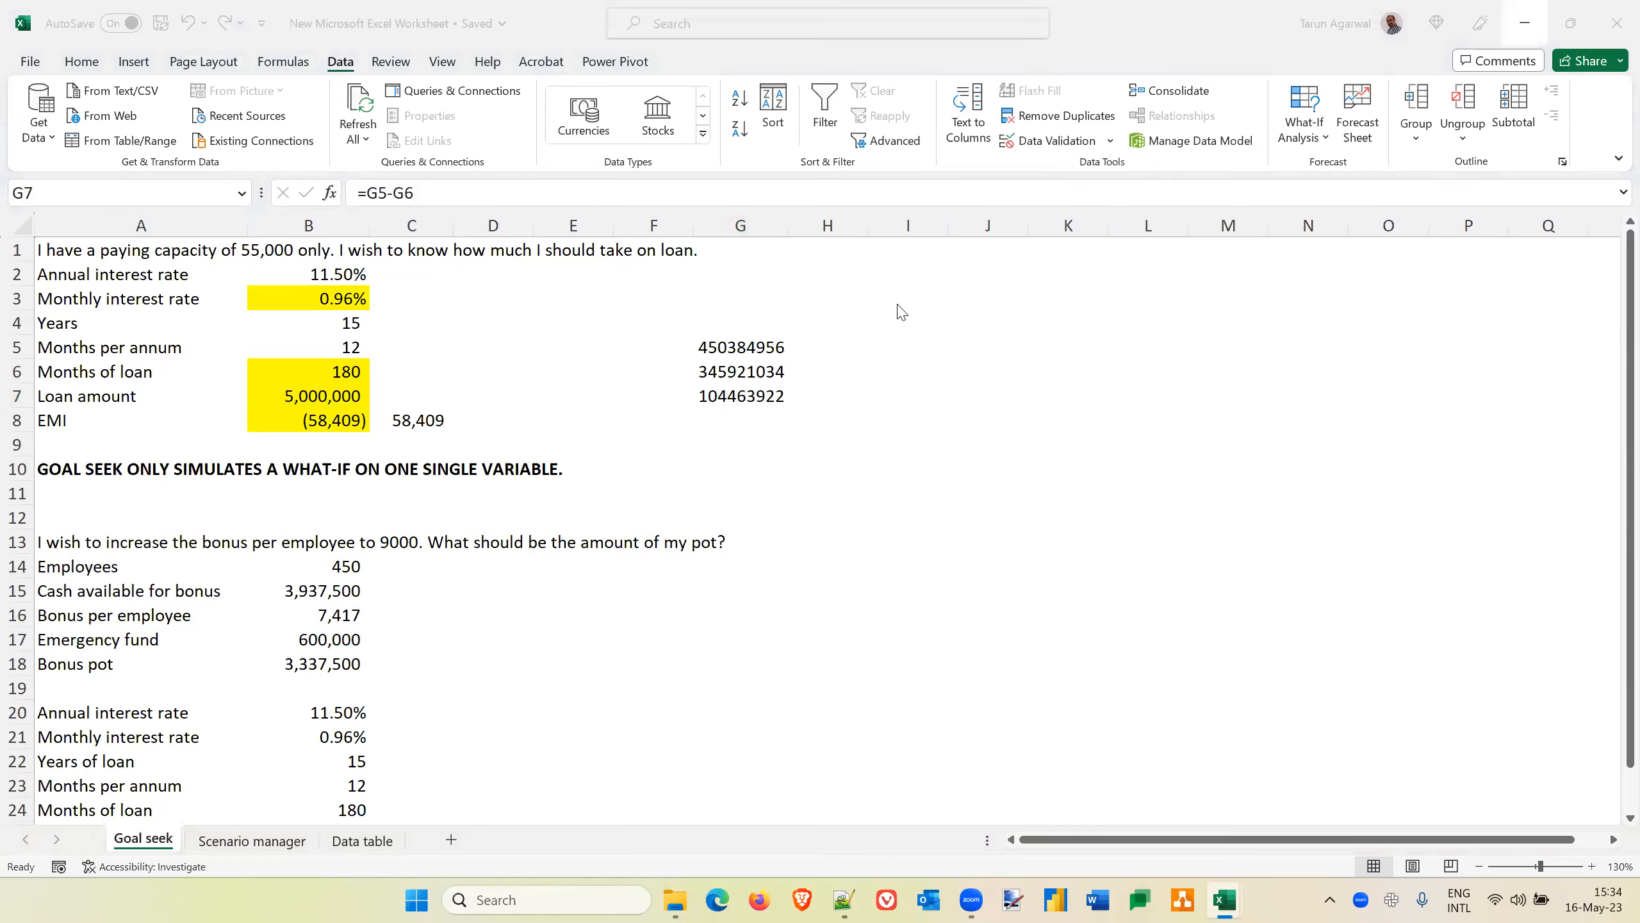
# Clear the sample figures and their difference from G5:G7
pyautogui.click(749, 347)
pyautogui.moveTo(749, 347); pyautogui.dragTo(749, 397)
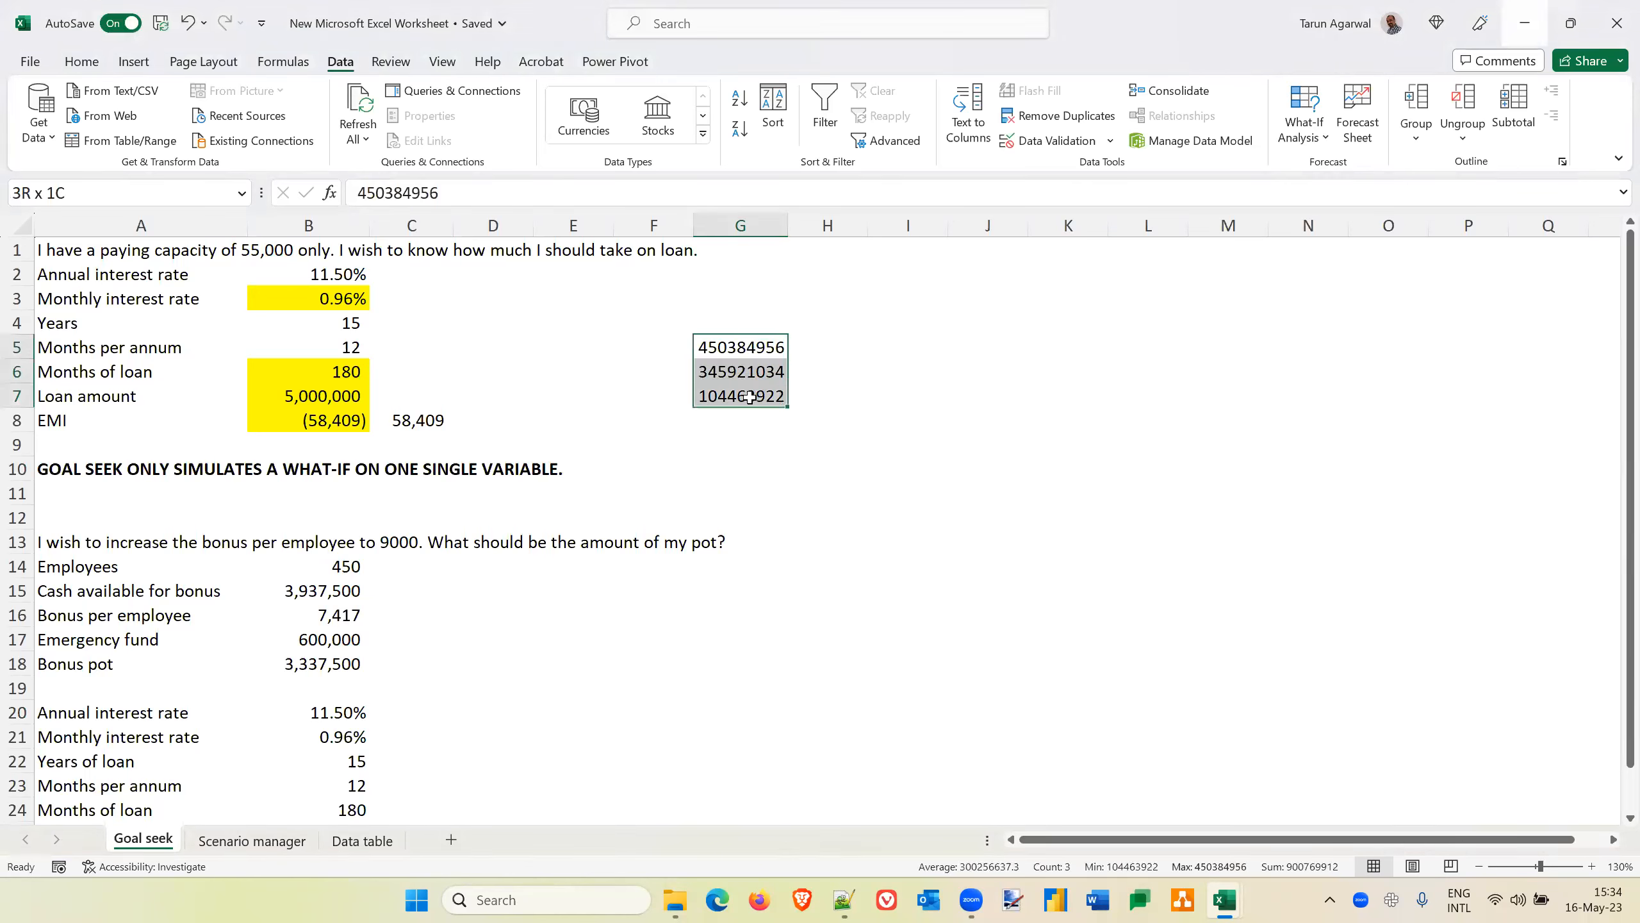
pyautogui.press('Delete')
pyautogui.press('Up')
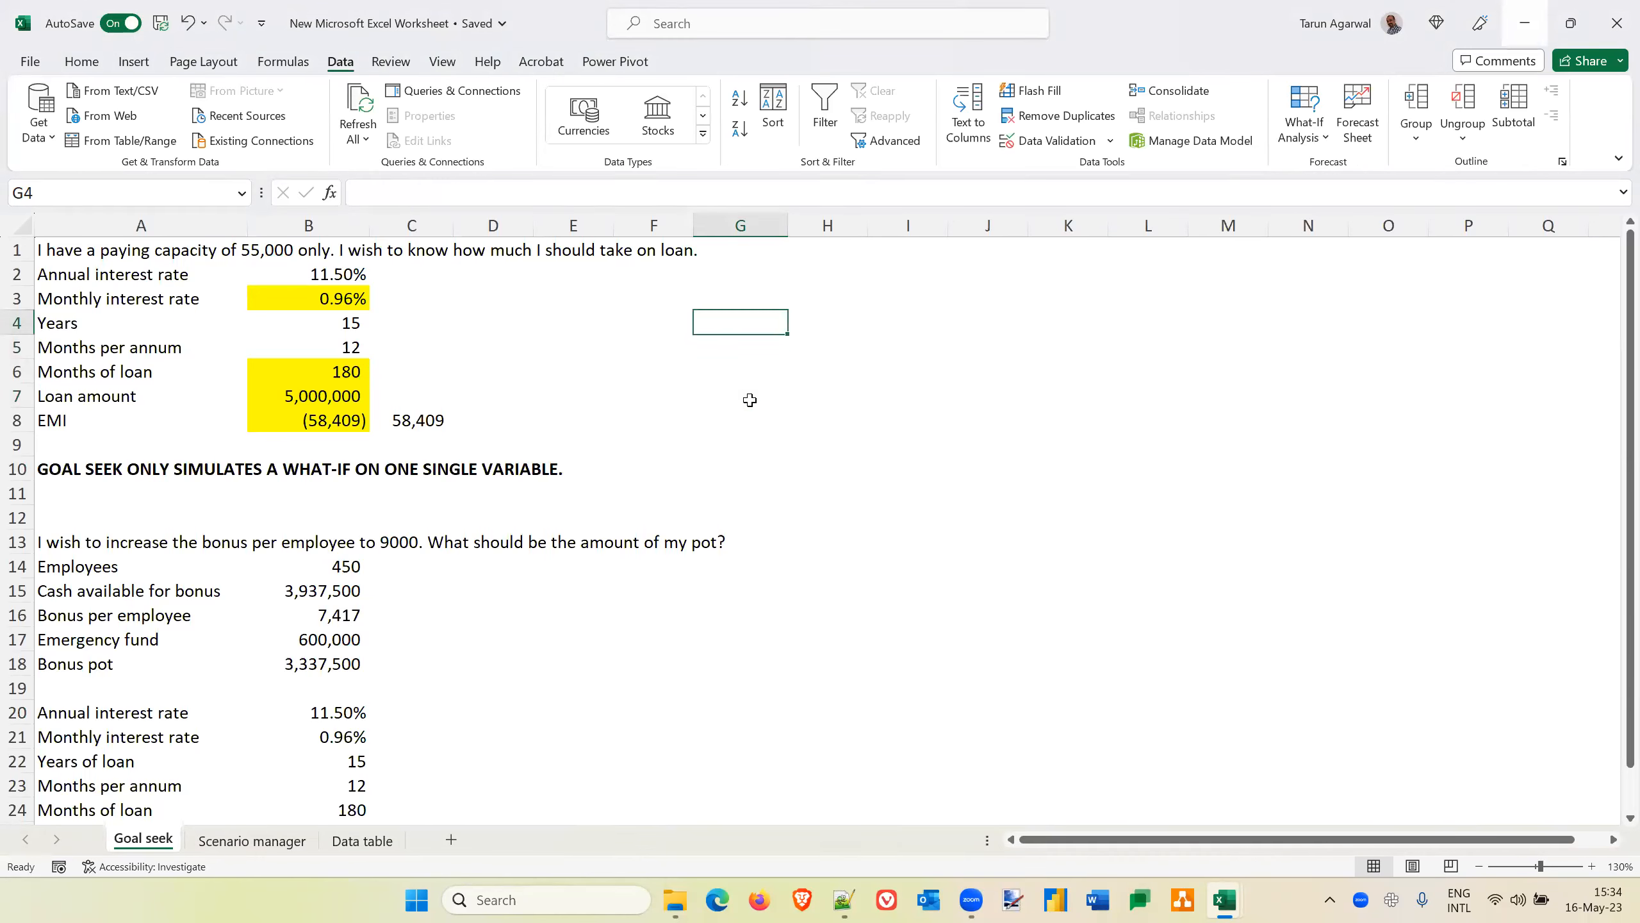
pyautogui.press('Left')
pyautogui.press('Left')
pyautogui.press('Left')
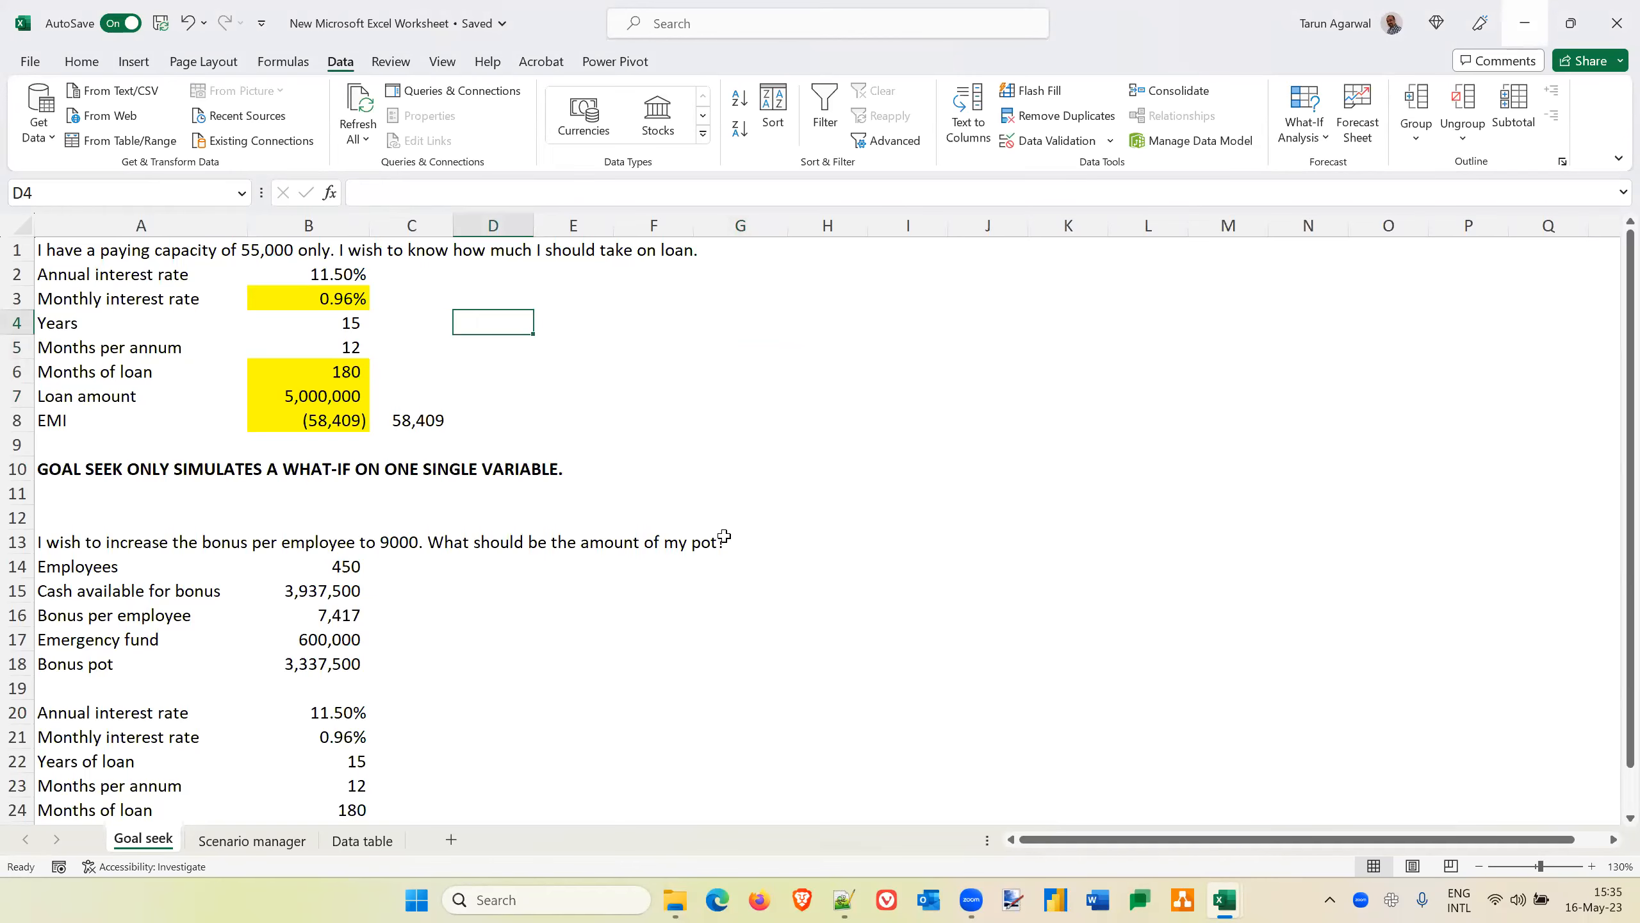
# Copy the cost table in A1:C10 of the Scenario manager sheet and create a new blank workbook
pyautogui.click(235, 839)
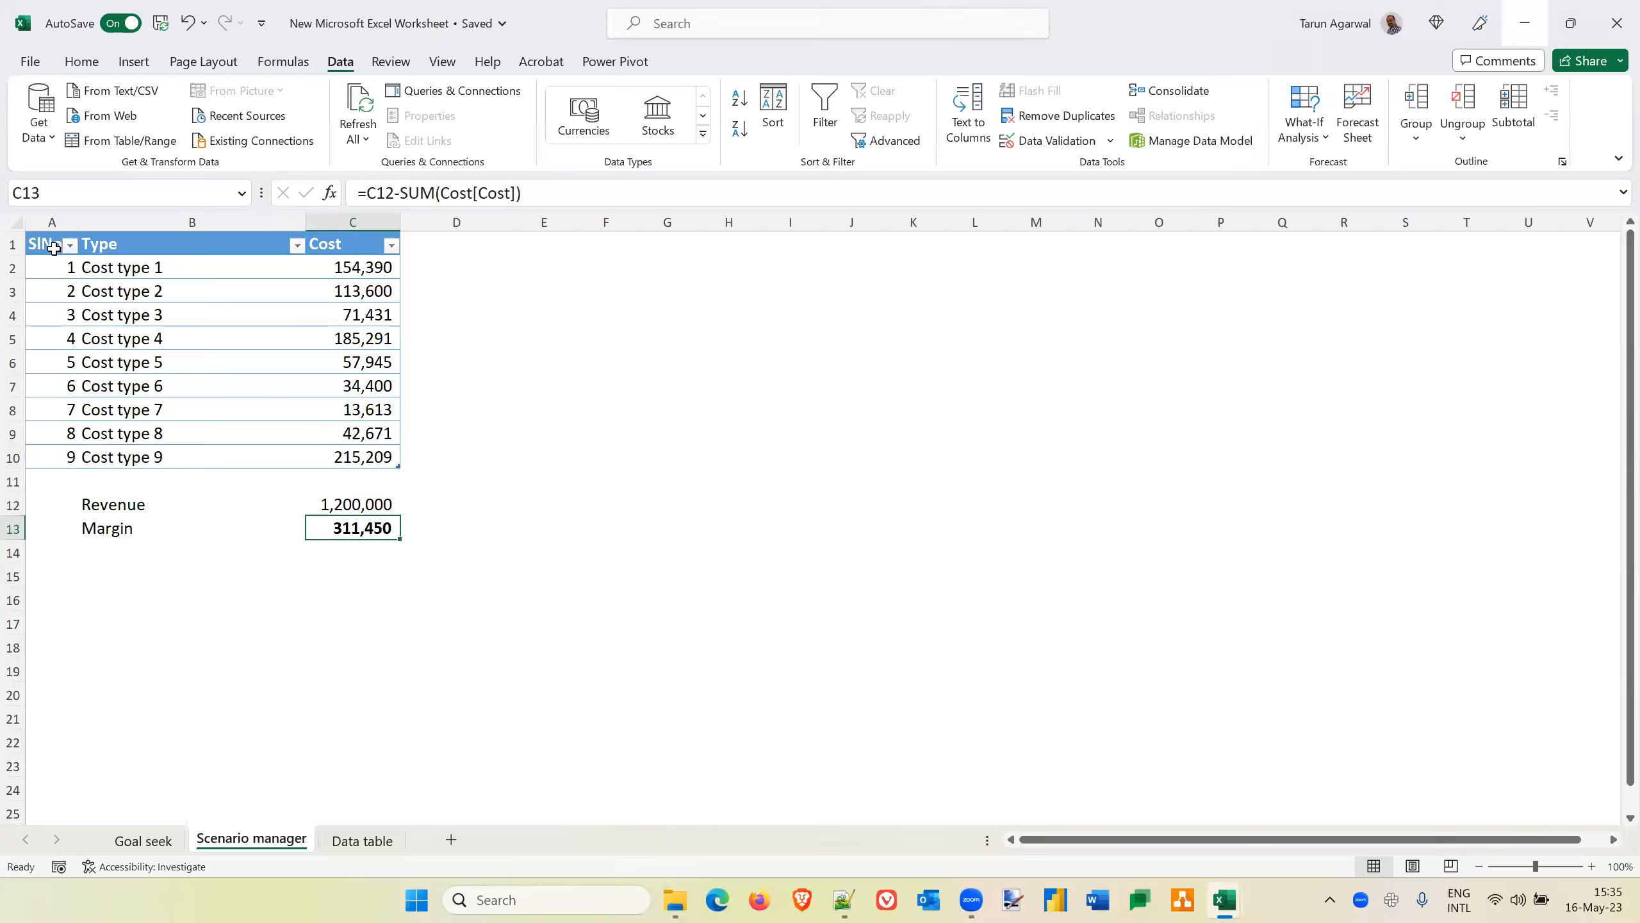
pyautogui.moveTo(53, 248); pyautogui.dragTo(340, 521)
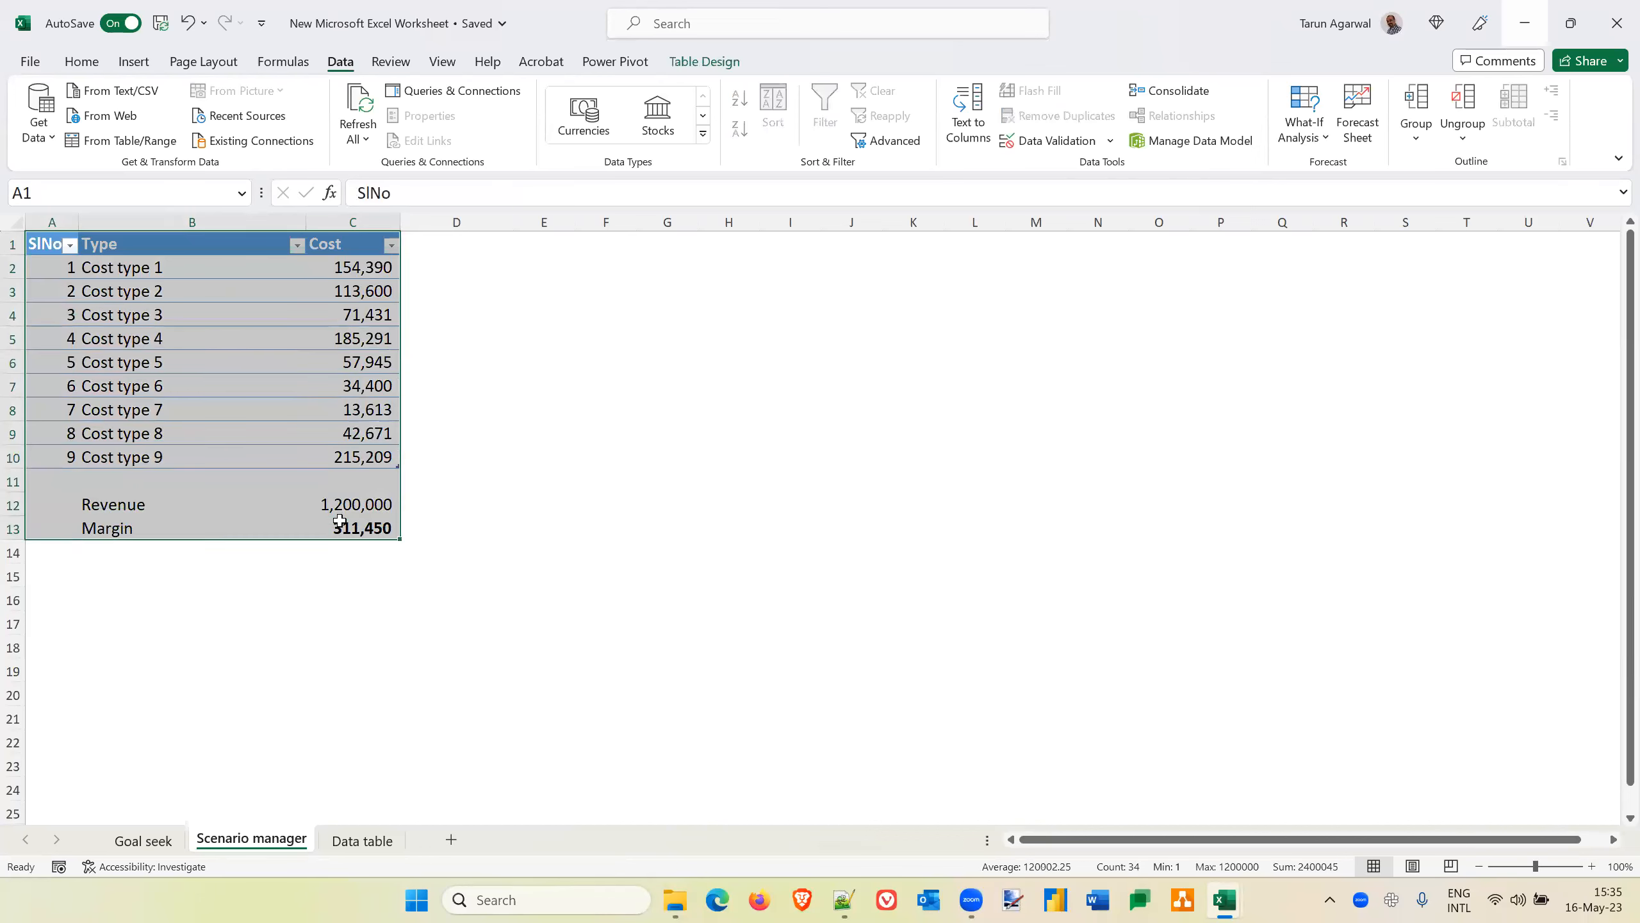
pyautogui.hotkey('shift', 'Up')
pyautogui.hotkey('shift', 'Up')
pyautogui.hotkey('shift', 'Up')
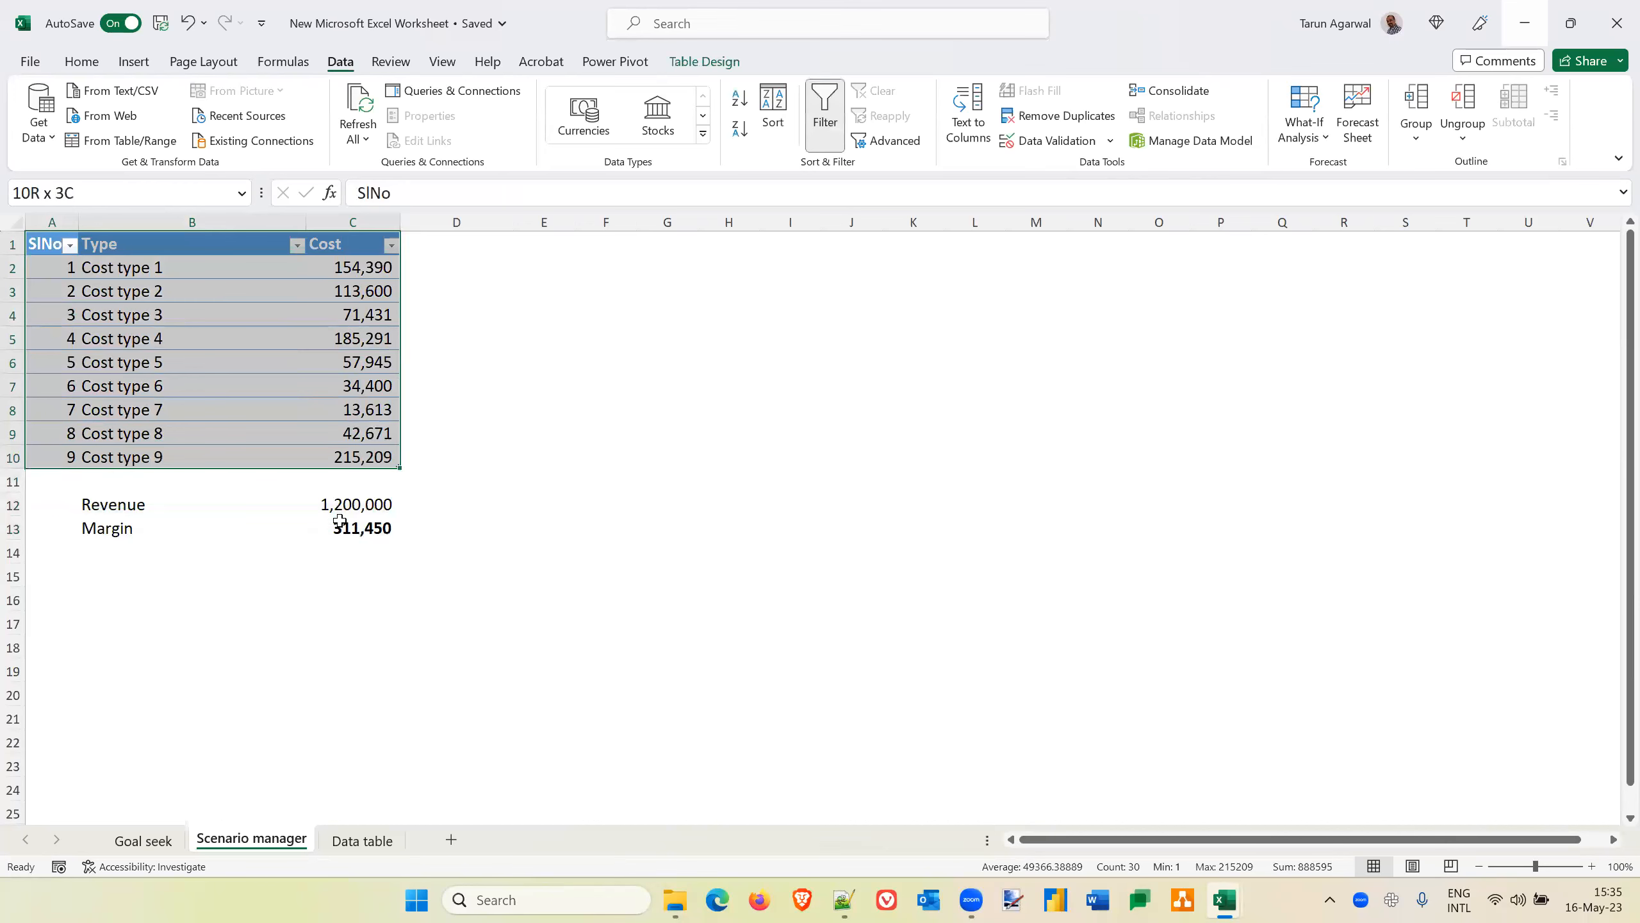
pyautogui.hotkey('ctrl', 'c')
pyautogui.hotkey('ctrl', 'n')
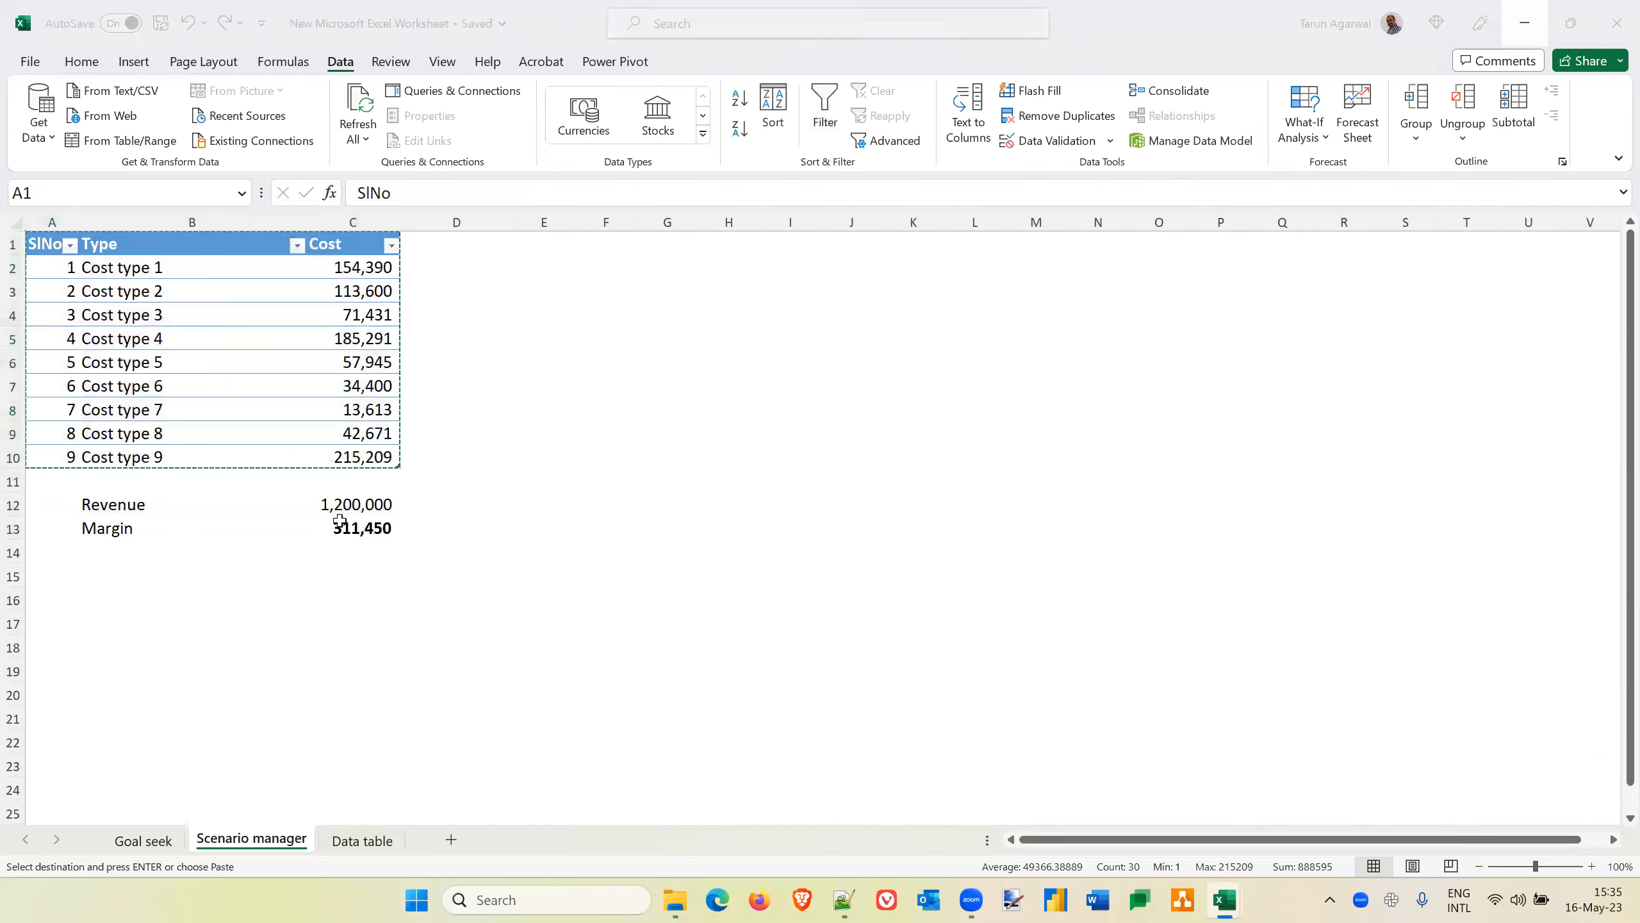
# Paste the copied cost table as values at A1 and autofit columns A and B to their contents
pyautogui.click(40, 137)
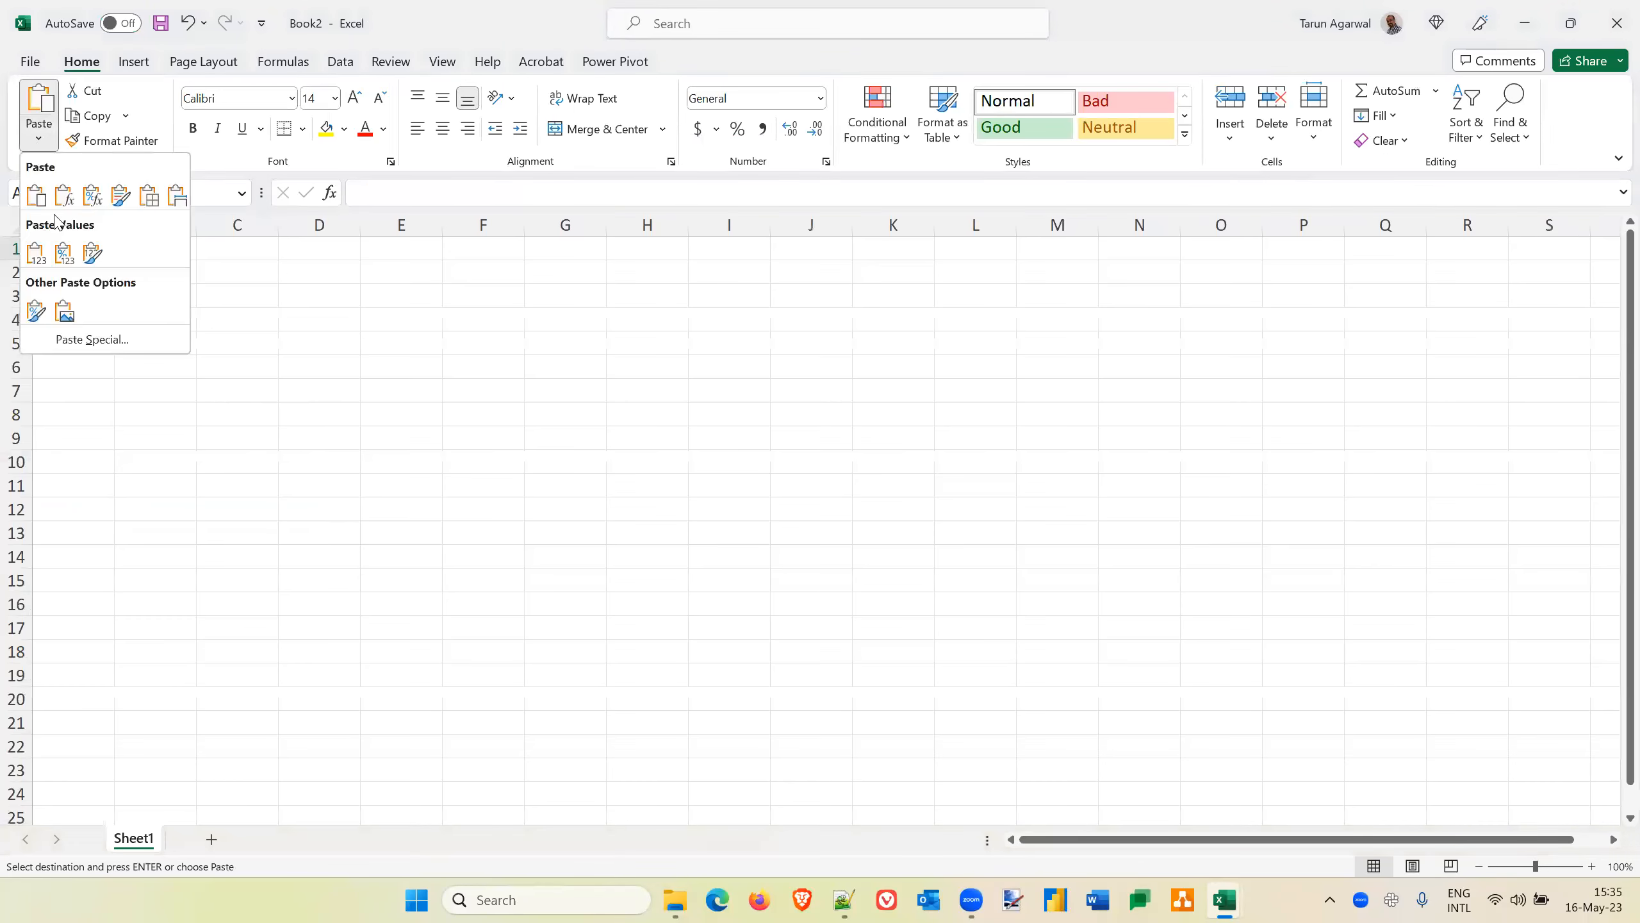
pyautogui.click(44, 255)
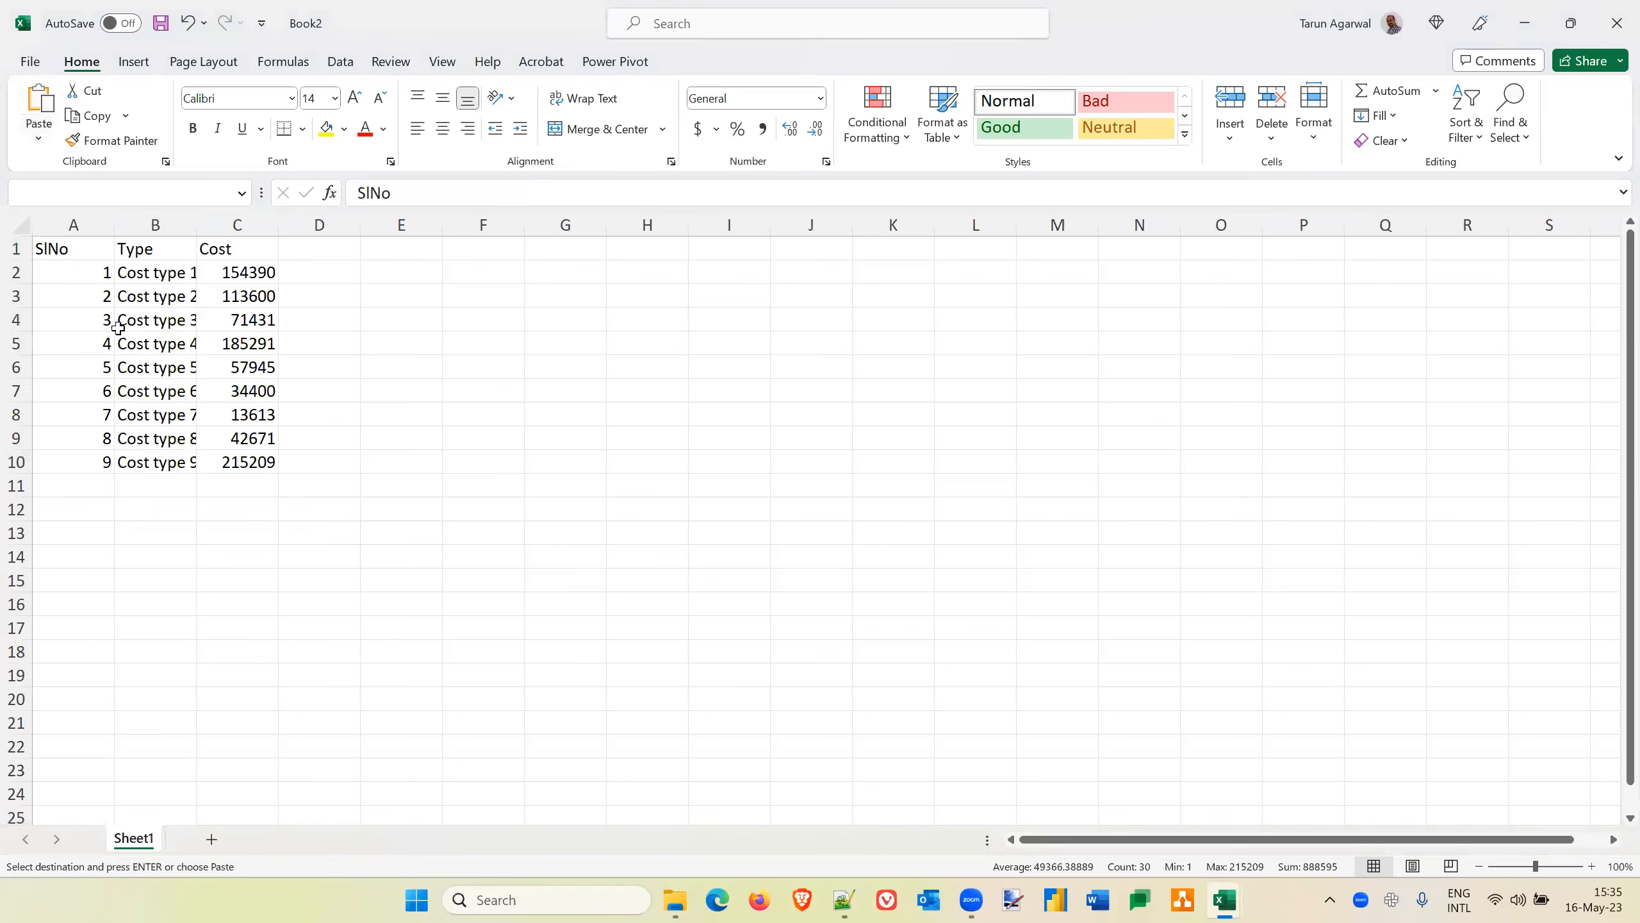
pyautogui.doubleClick(196, 224)
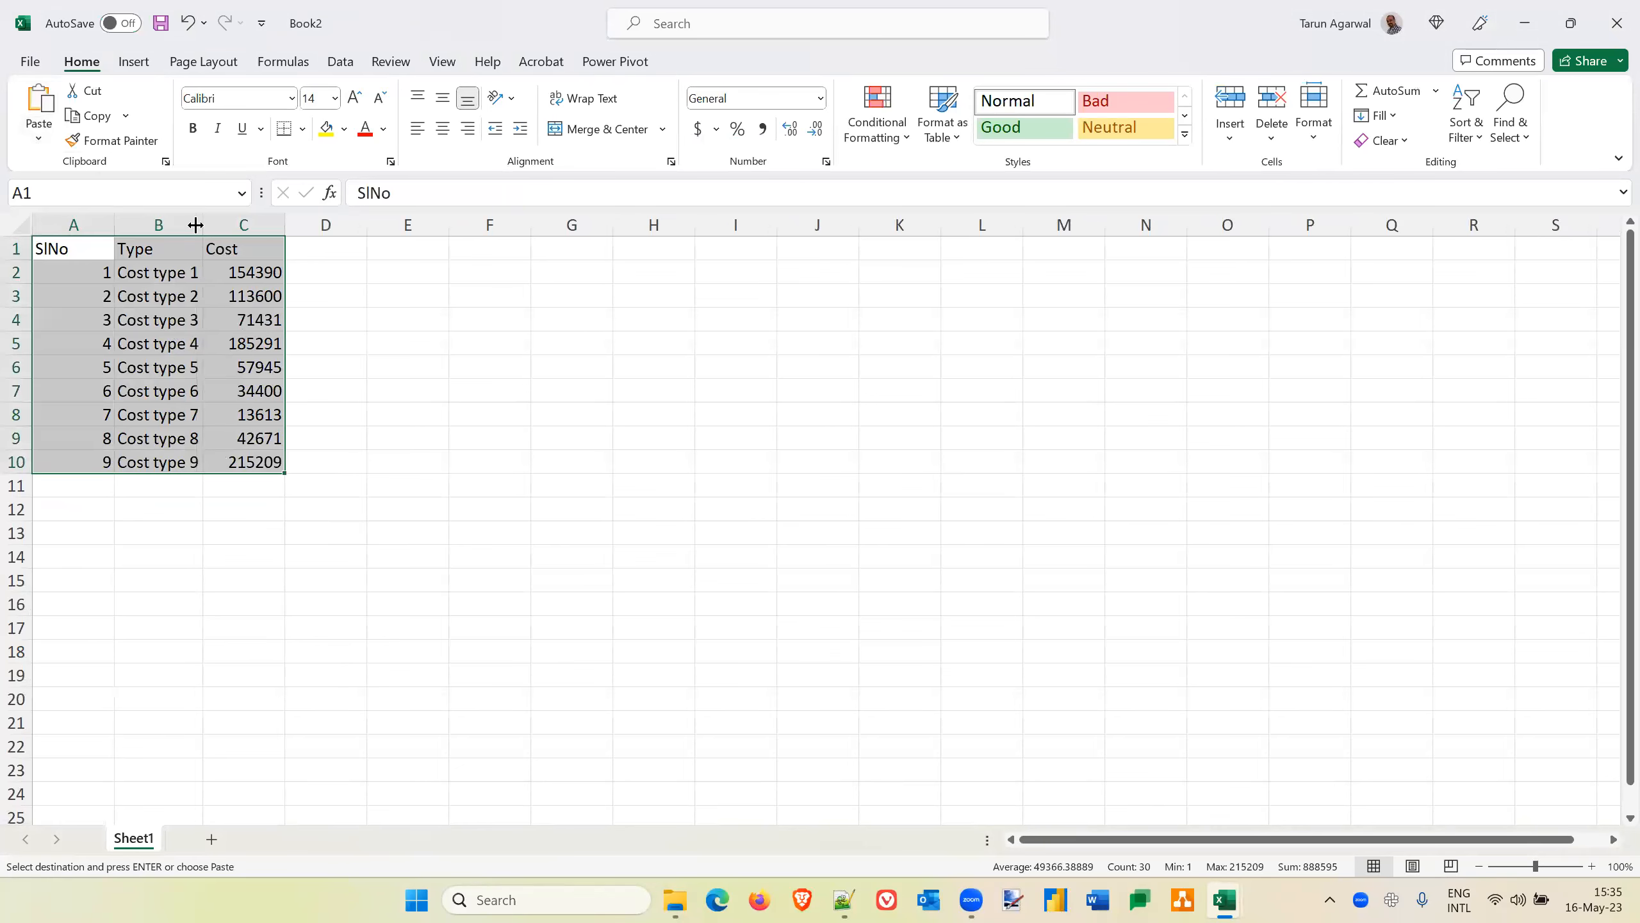
pyautogui.doubleClick(114, 223)
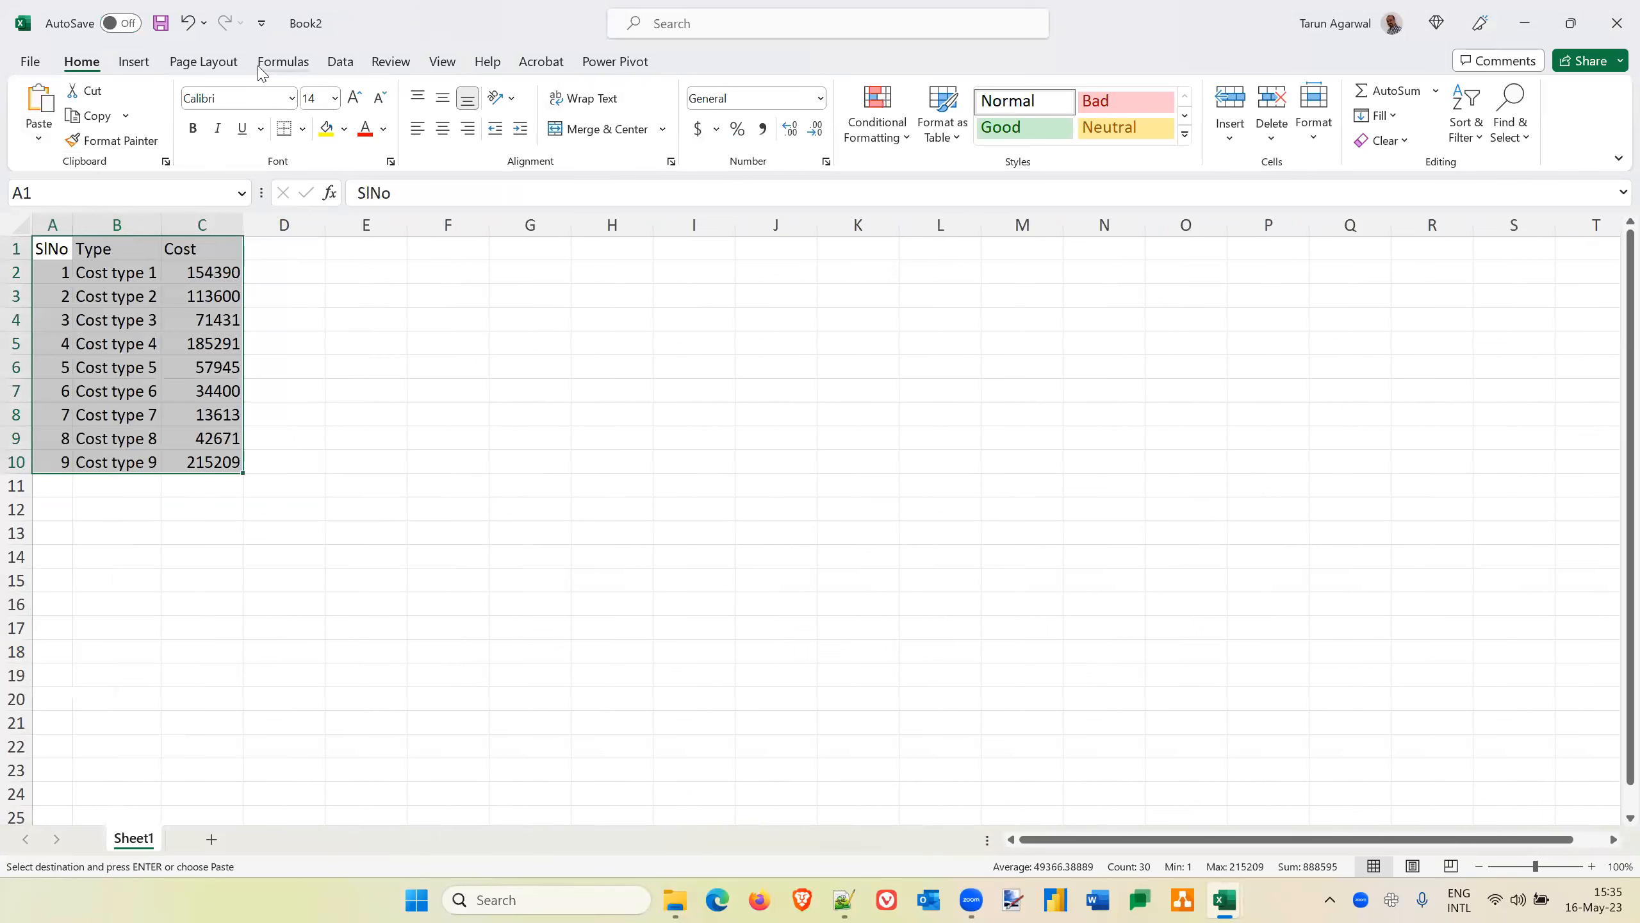
# Format A1:C10 as a table with headers, using the light style with a black header row
pyautogui.click(943, 137)
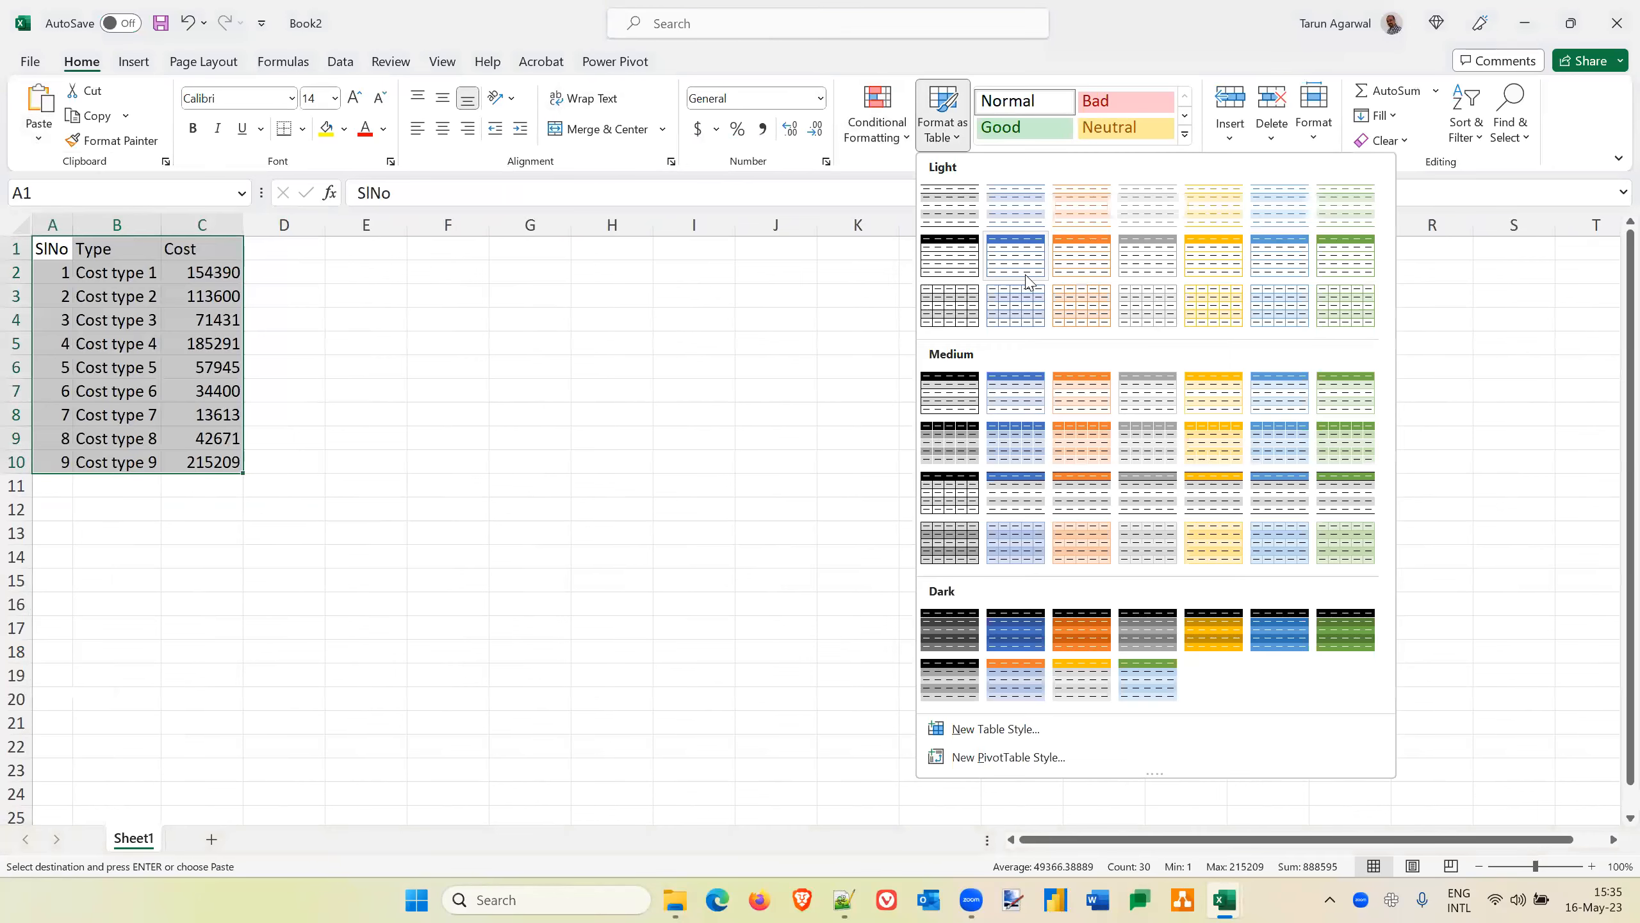
pyautogui.click(946, 255)
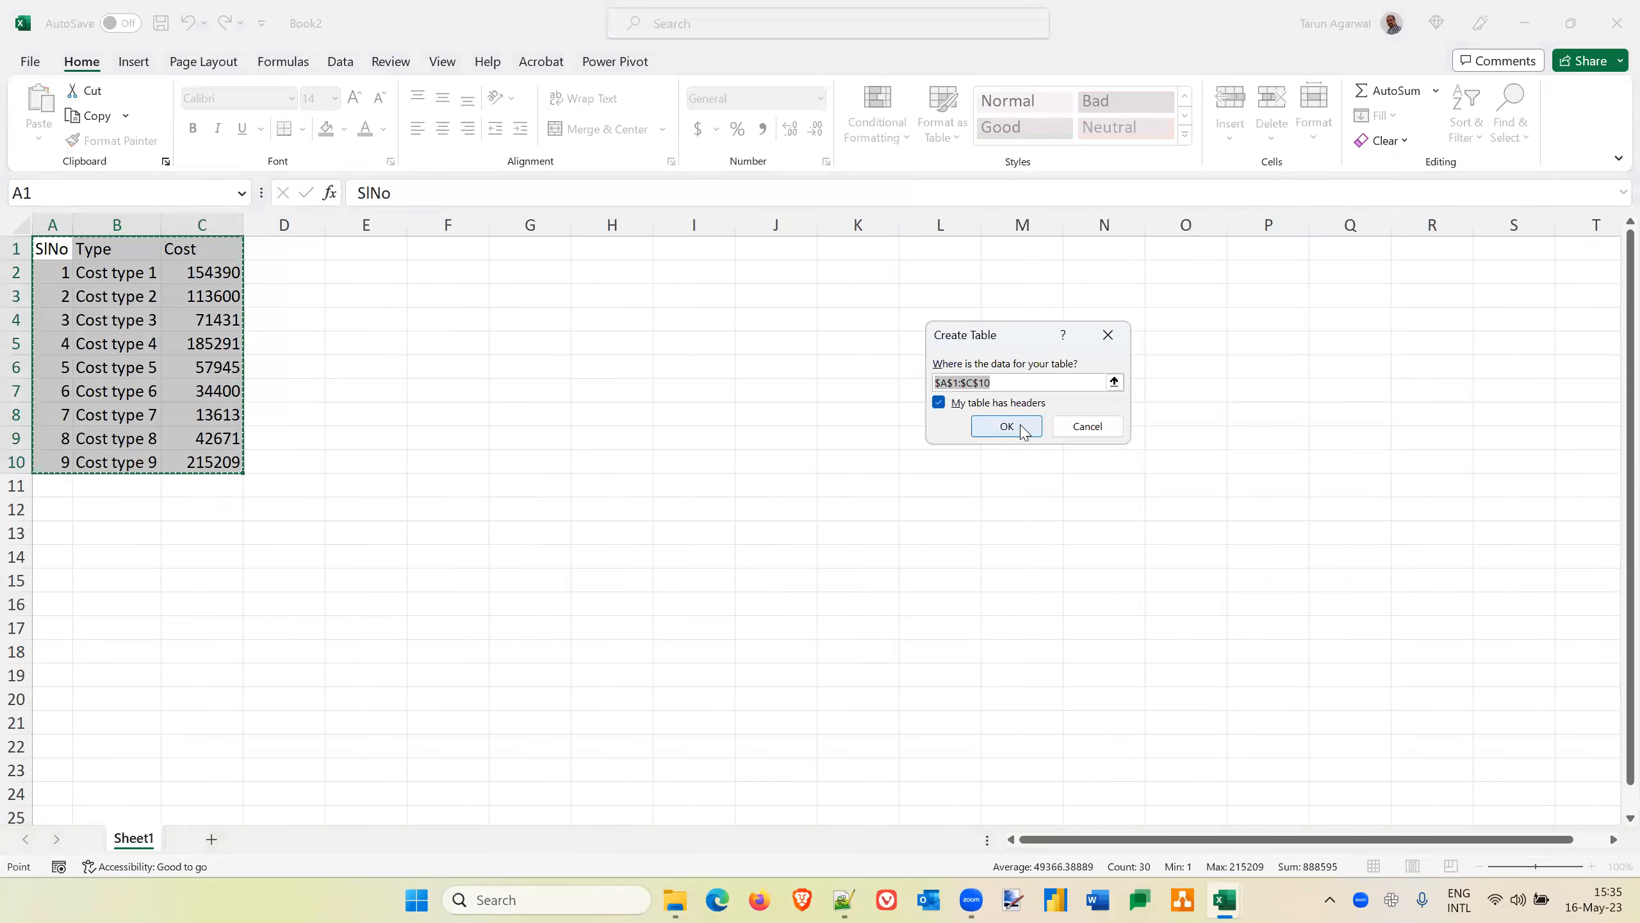
pyautogui.click(1019, 428)
pyautogui.click(551, 386)
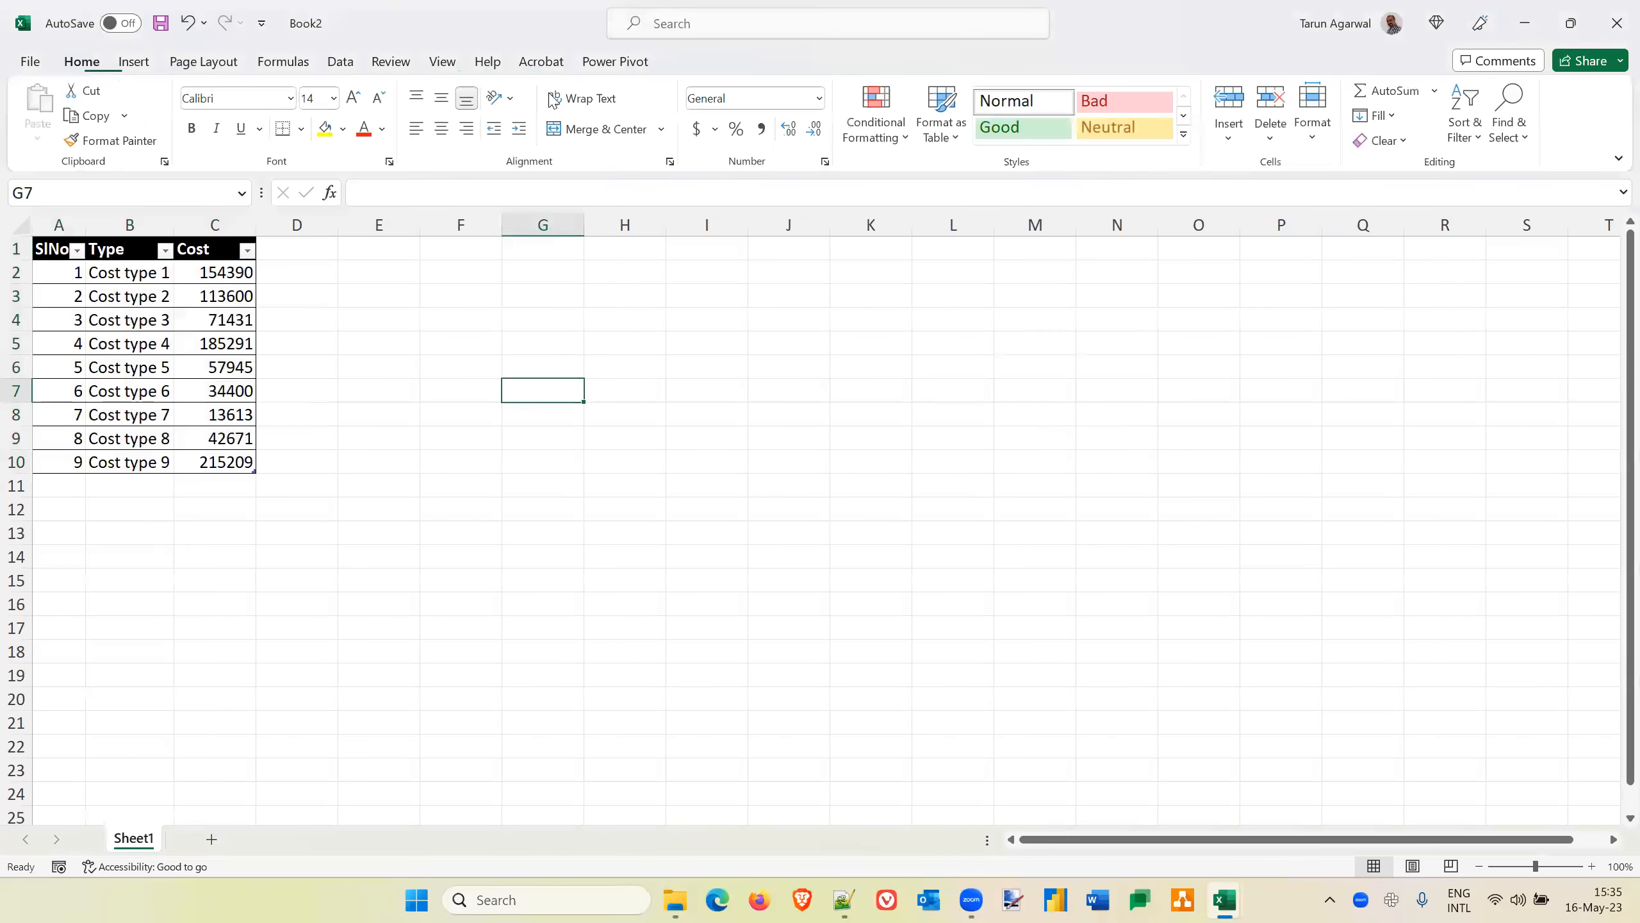
# Hide the sheet's gridlines and enter Revenue in B12 with the value 12000000 in C12
pyautogui.click(442, 62)
pyautogui.click(549, 130)
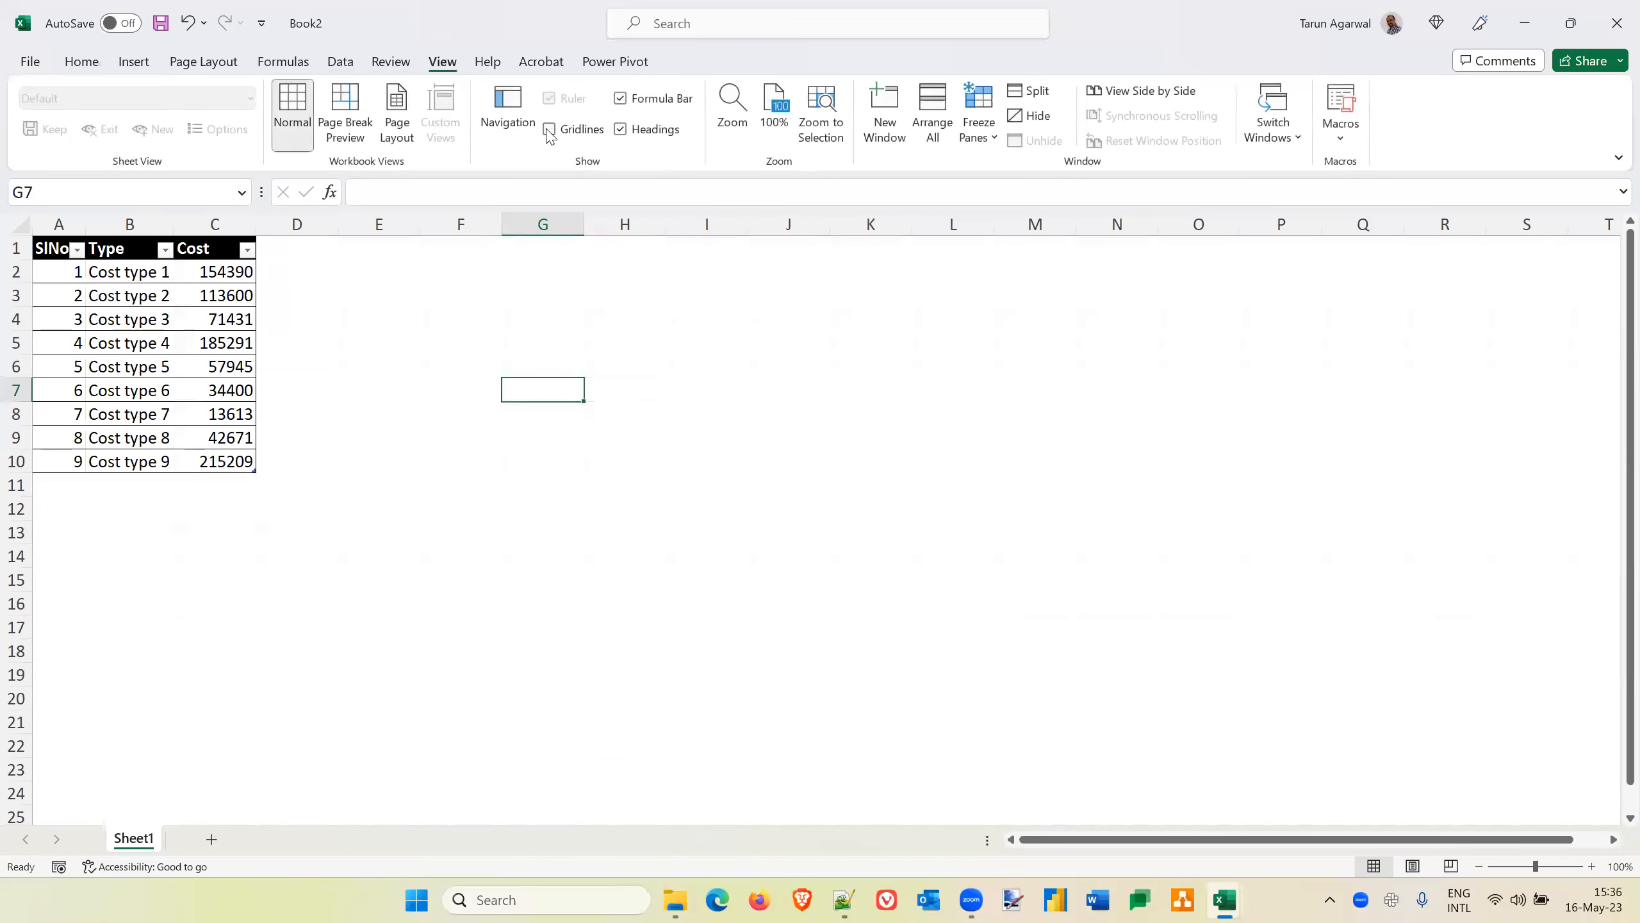
pyautogui.click(214, 509)
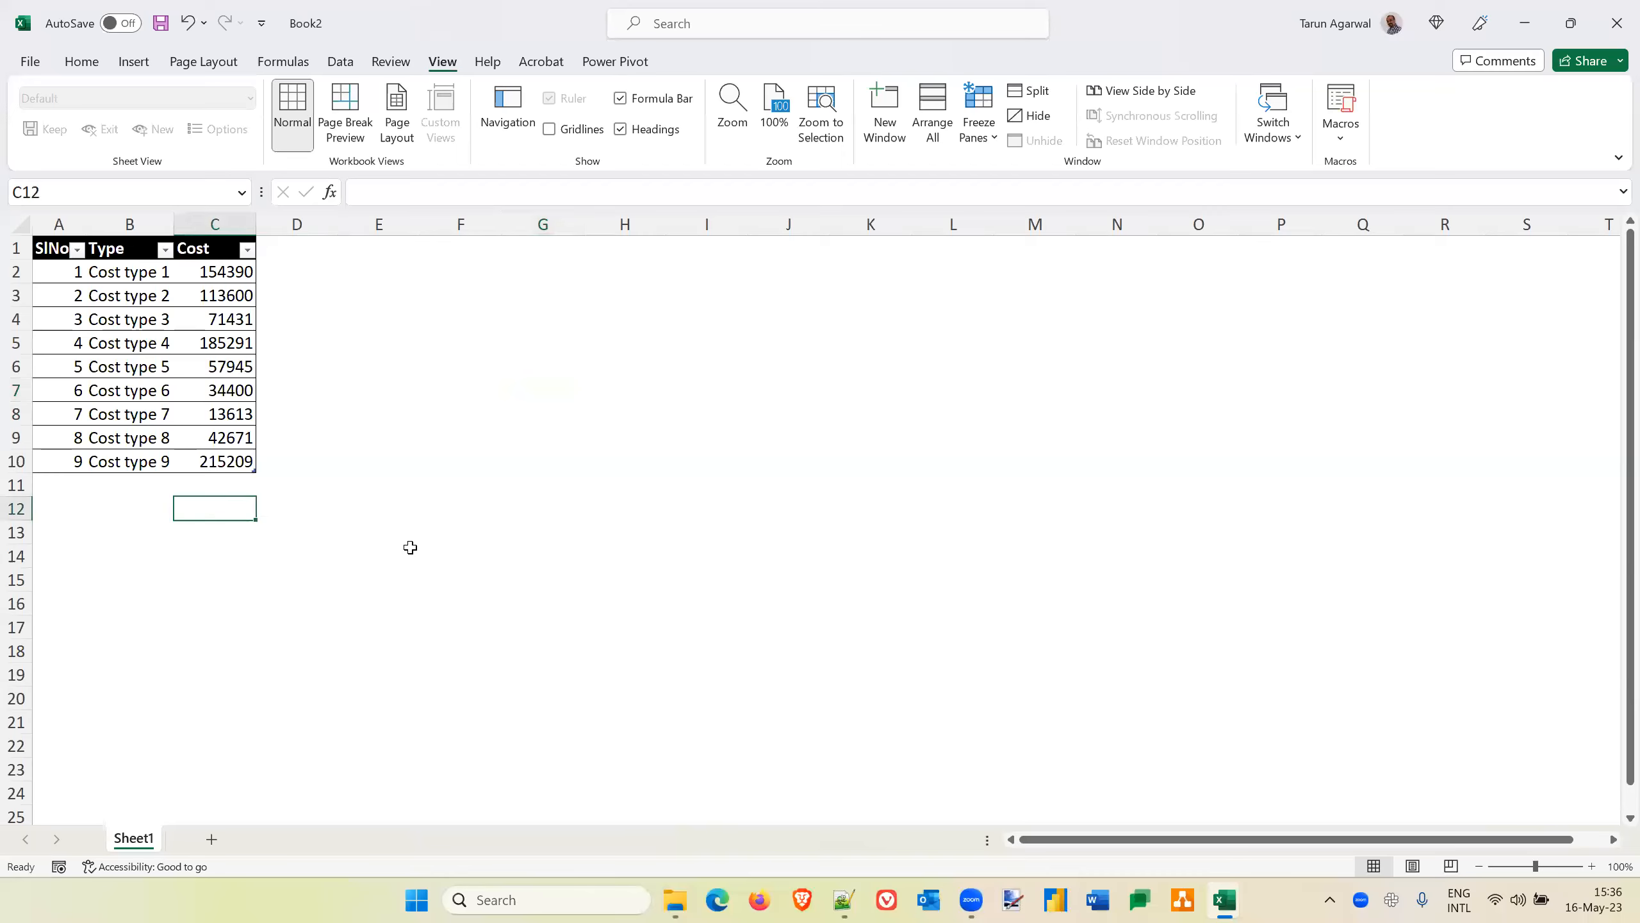
pyautogui.press('Home')
pyautogui.press('Right')
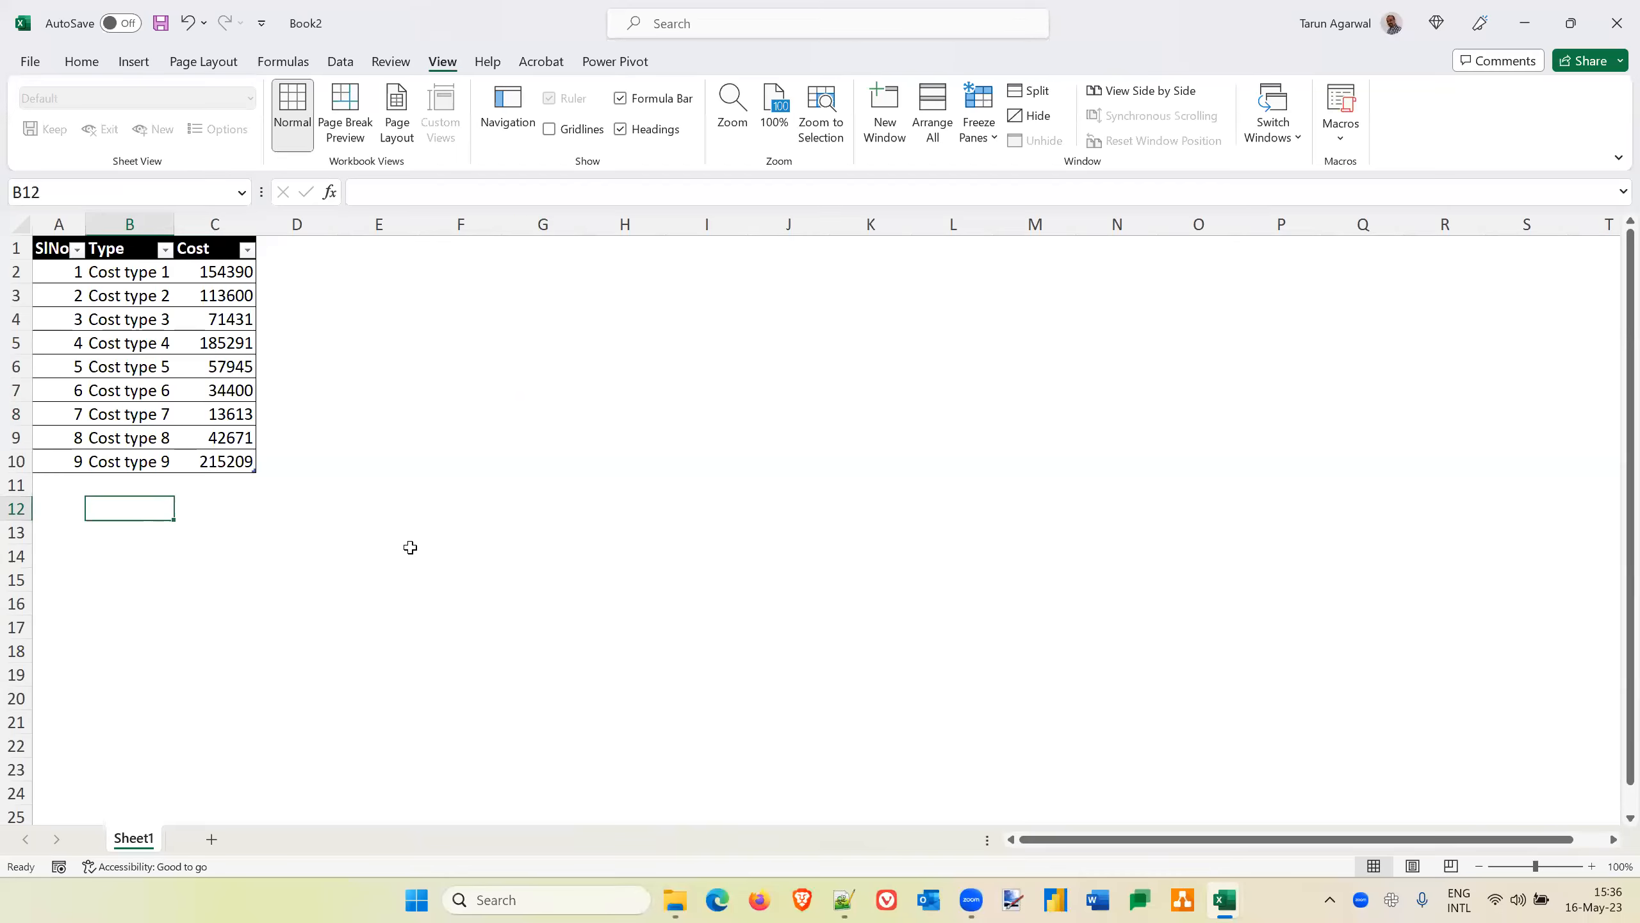
pyautogui.write('Revenue')
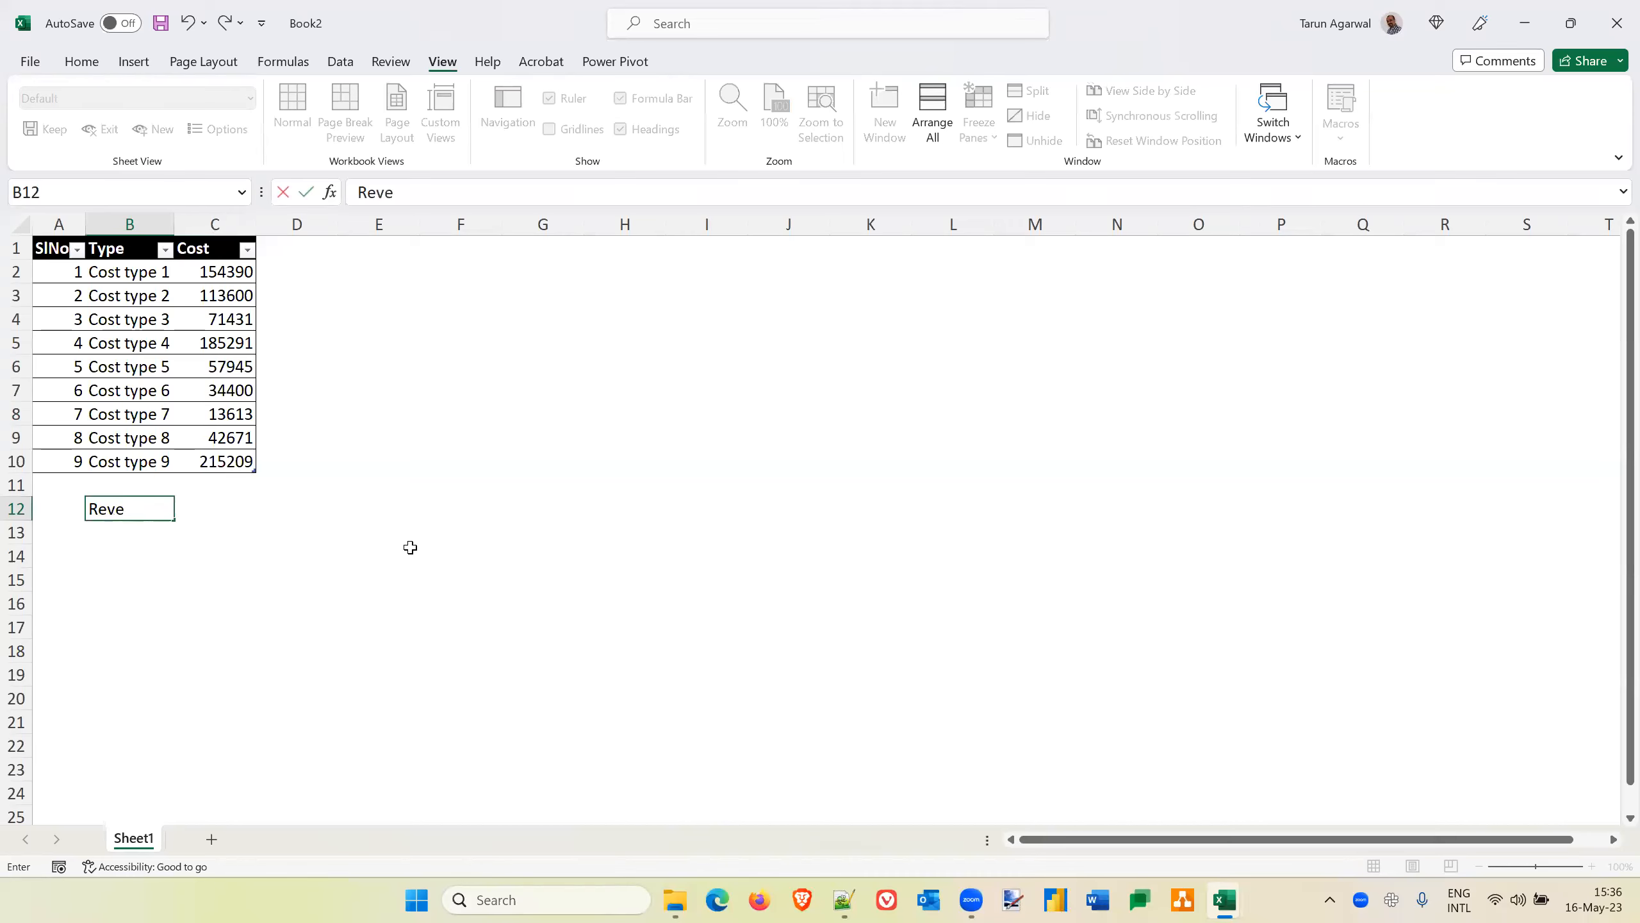
pyautogui.press('Tab')
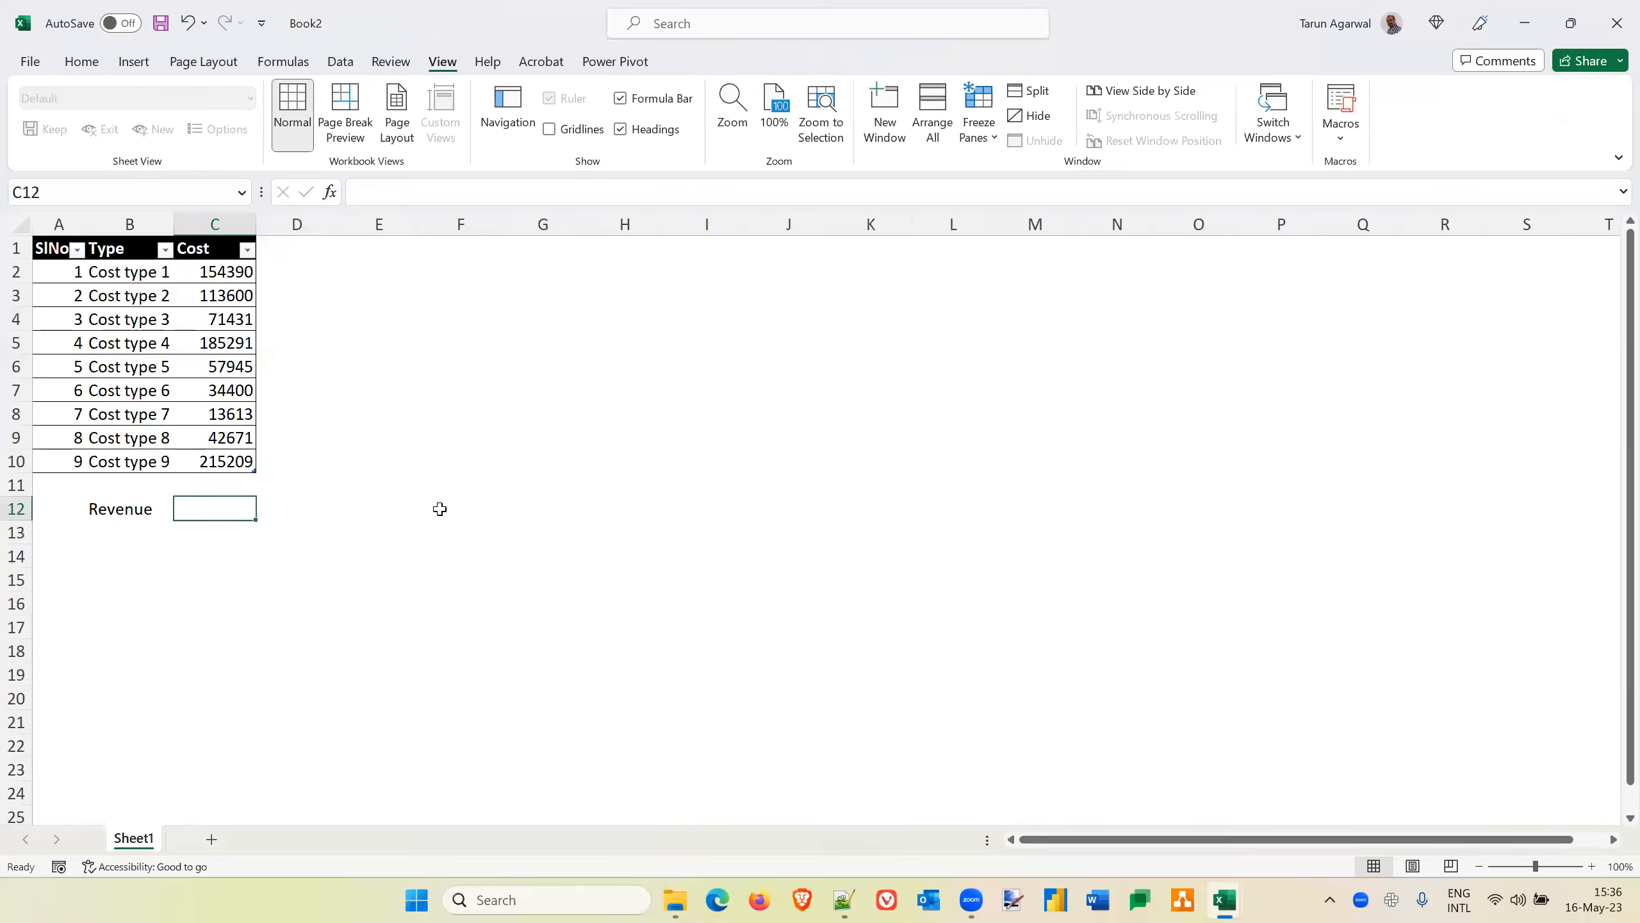
pyautogui.write('12000000')
pyautogui.press('Return')
pyautogui.press('Up')
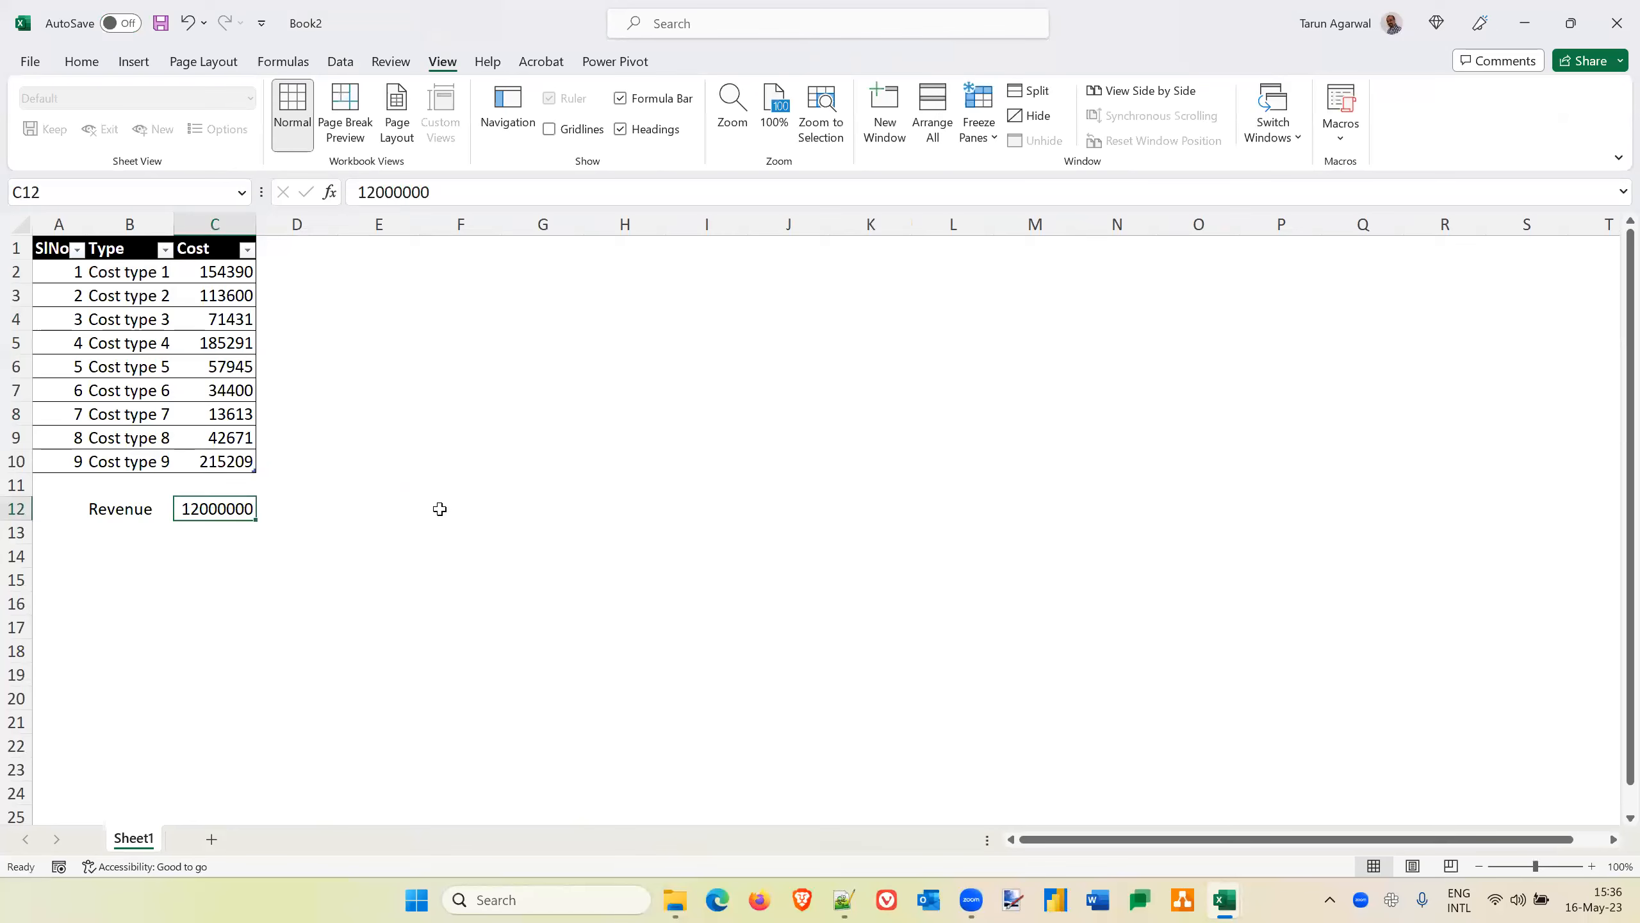
# Label B13 Margin and calculate it in C13 with the formula =C12-SUM(Table1[Cost])
pyautogui.click(96, 67)
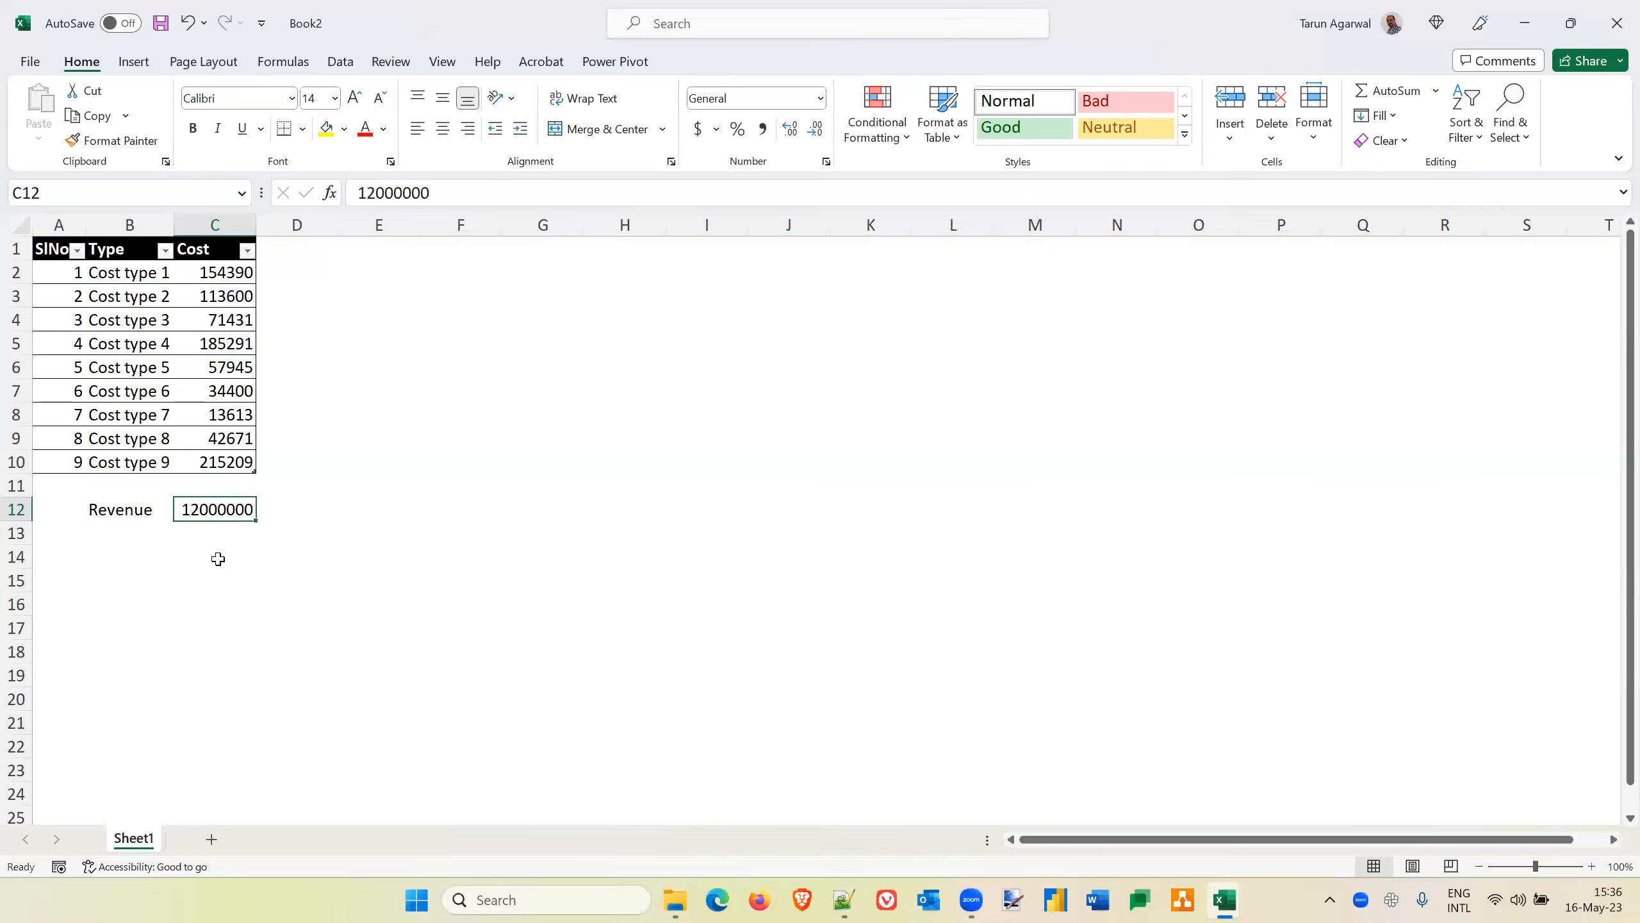
pyautogui.click(116, 535)
pyautogui.write('Margin')
pyautogui.press('Tab')
pyautogui.write('=')
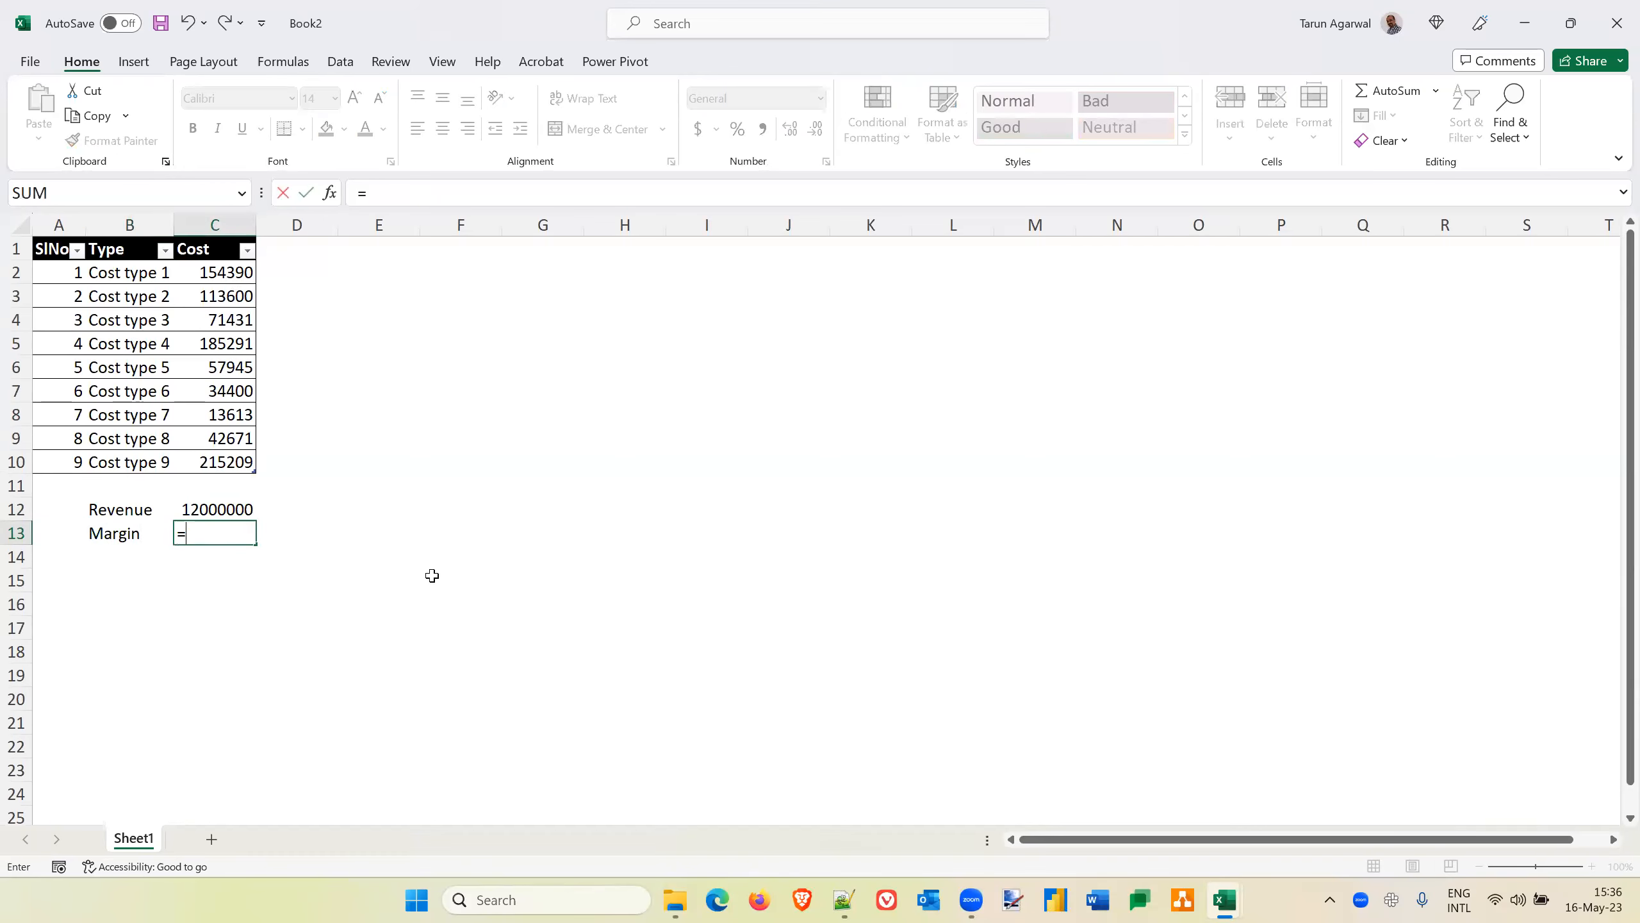
pyautogui.write('C12-sum')
pyautogui.press('Tab')
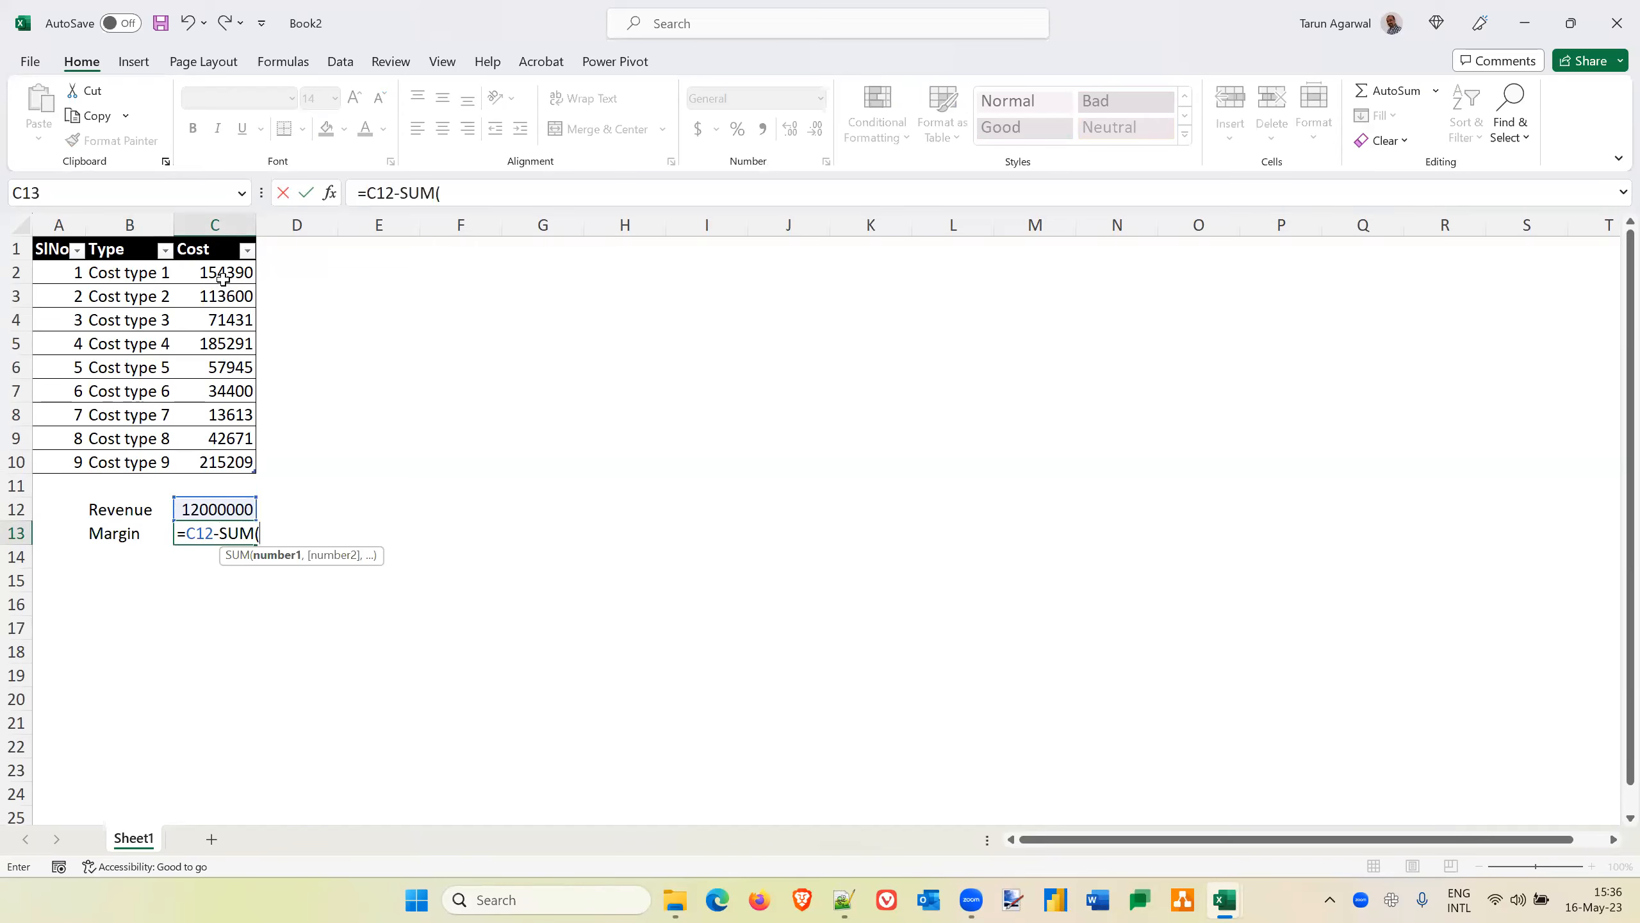
pyautogui.moveTo(223, 278); pyautogui.dragTo(227, 464)
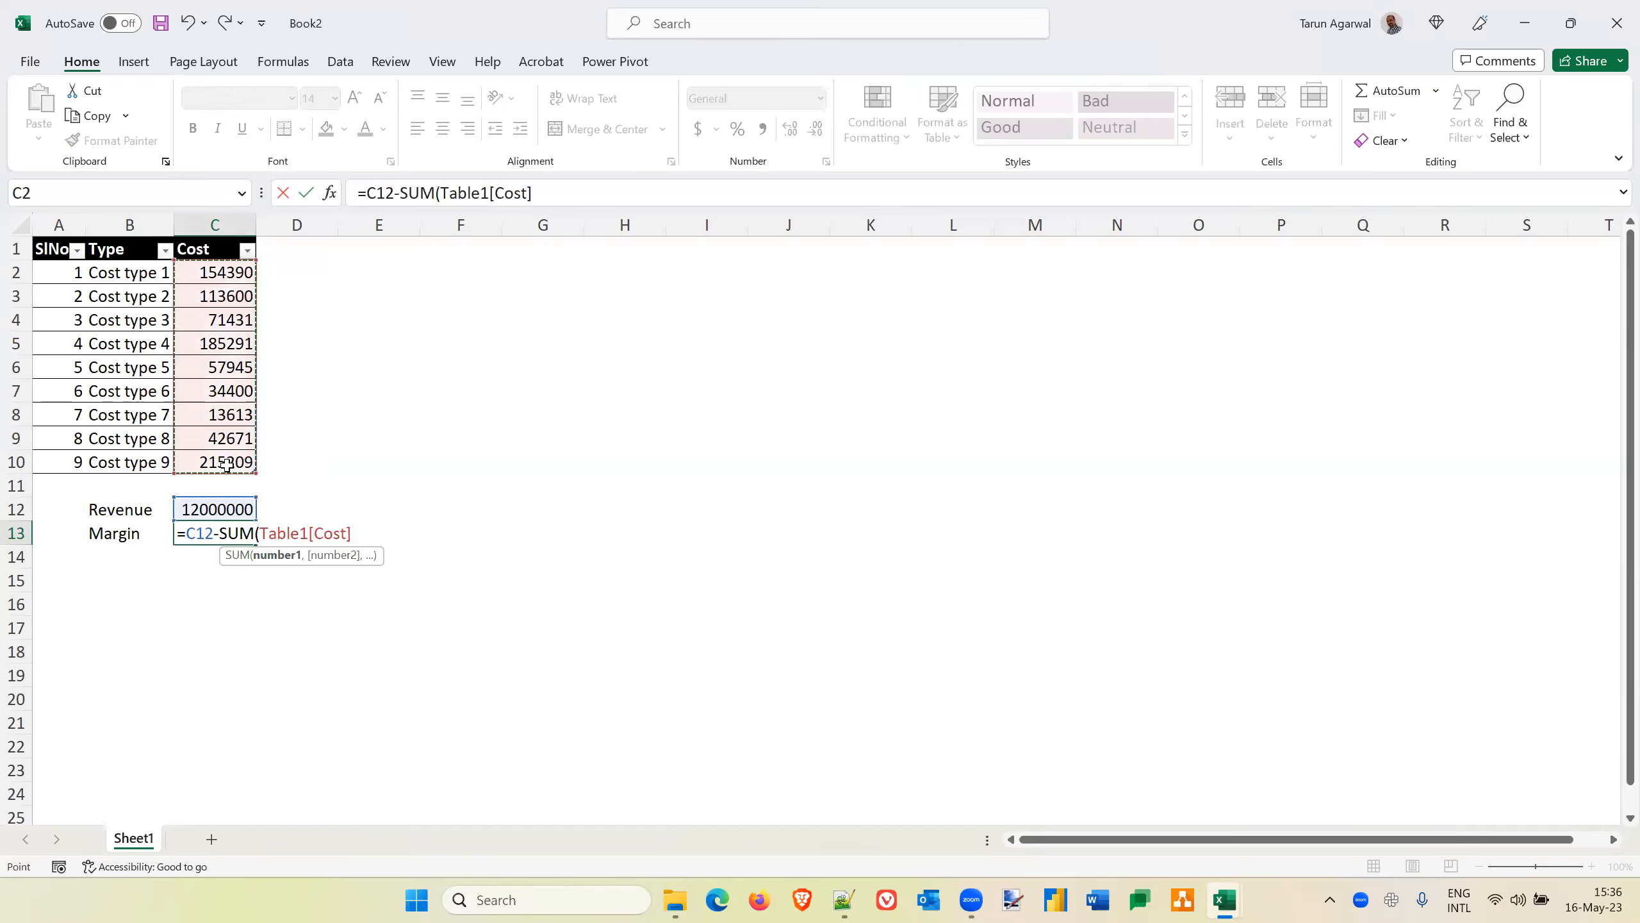
pyautogui.write(')')
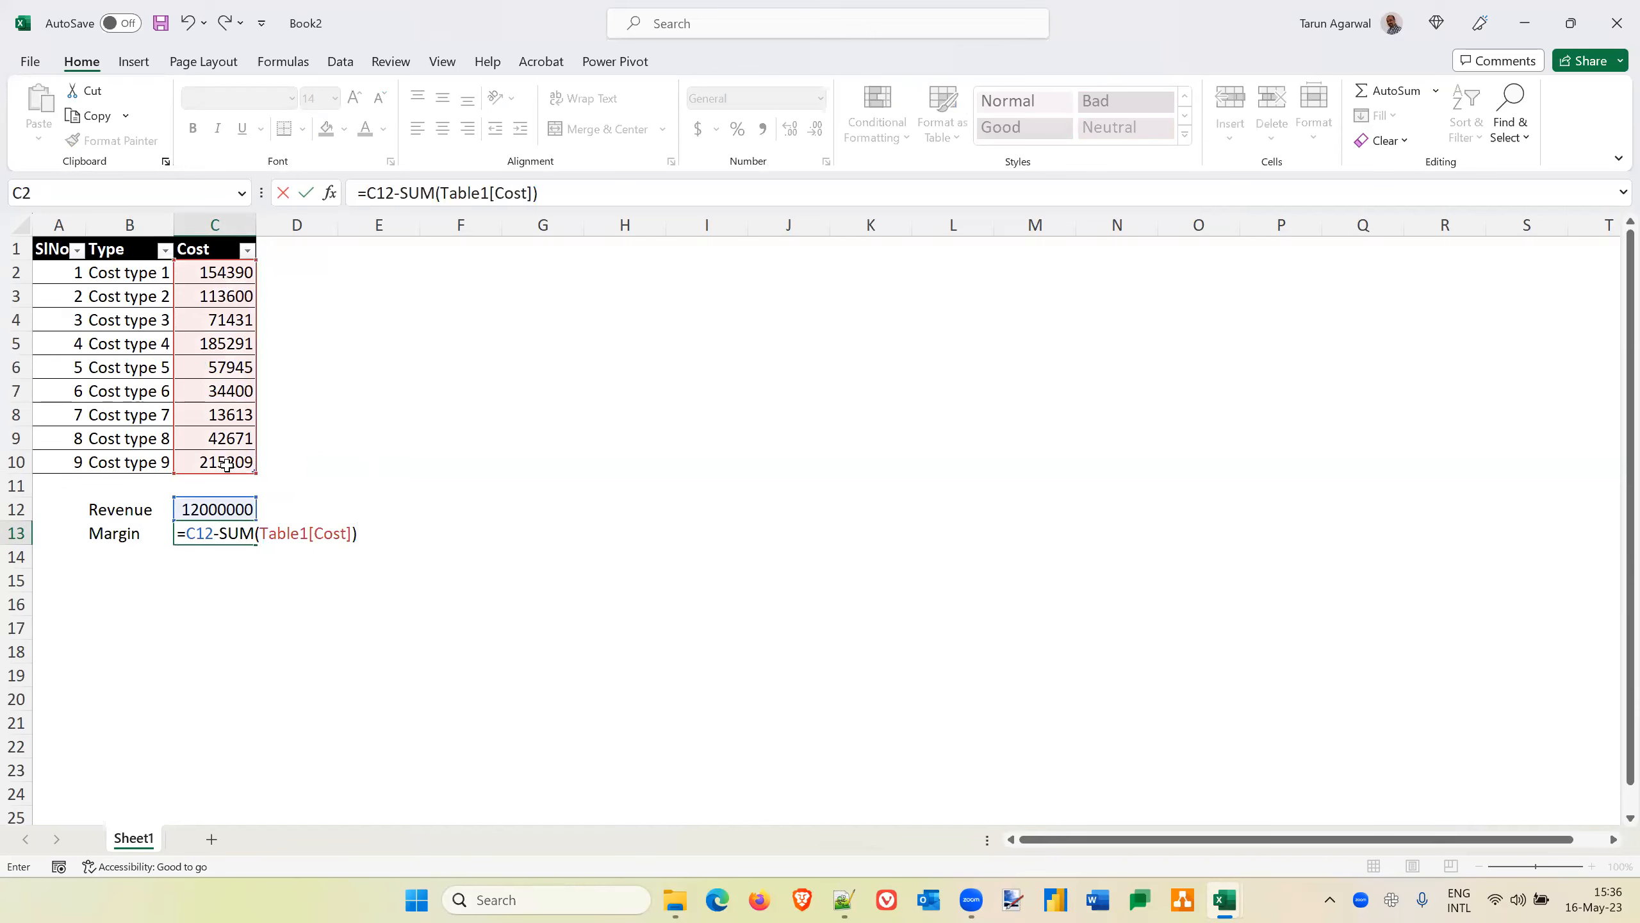
pyautogui.press('Return')
pyautogui.press('Up')
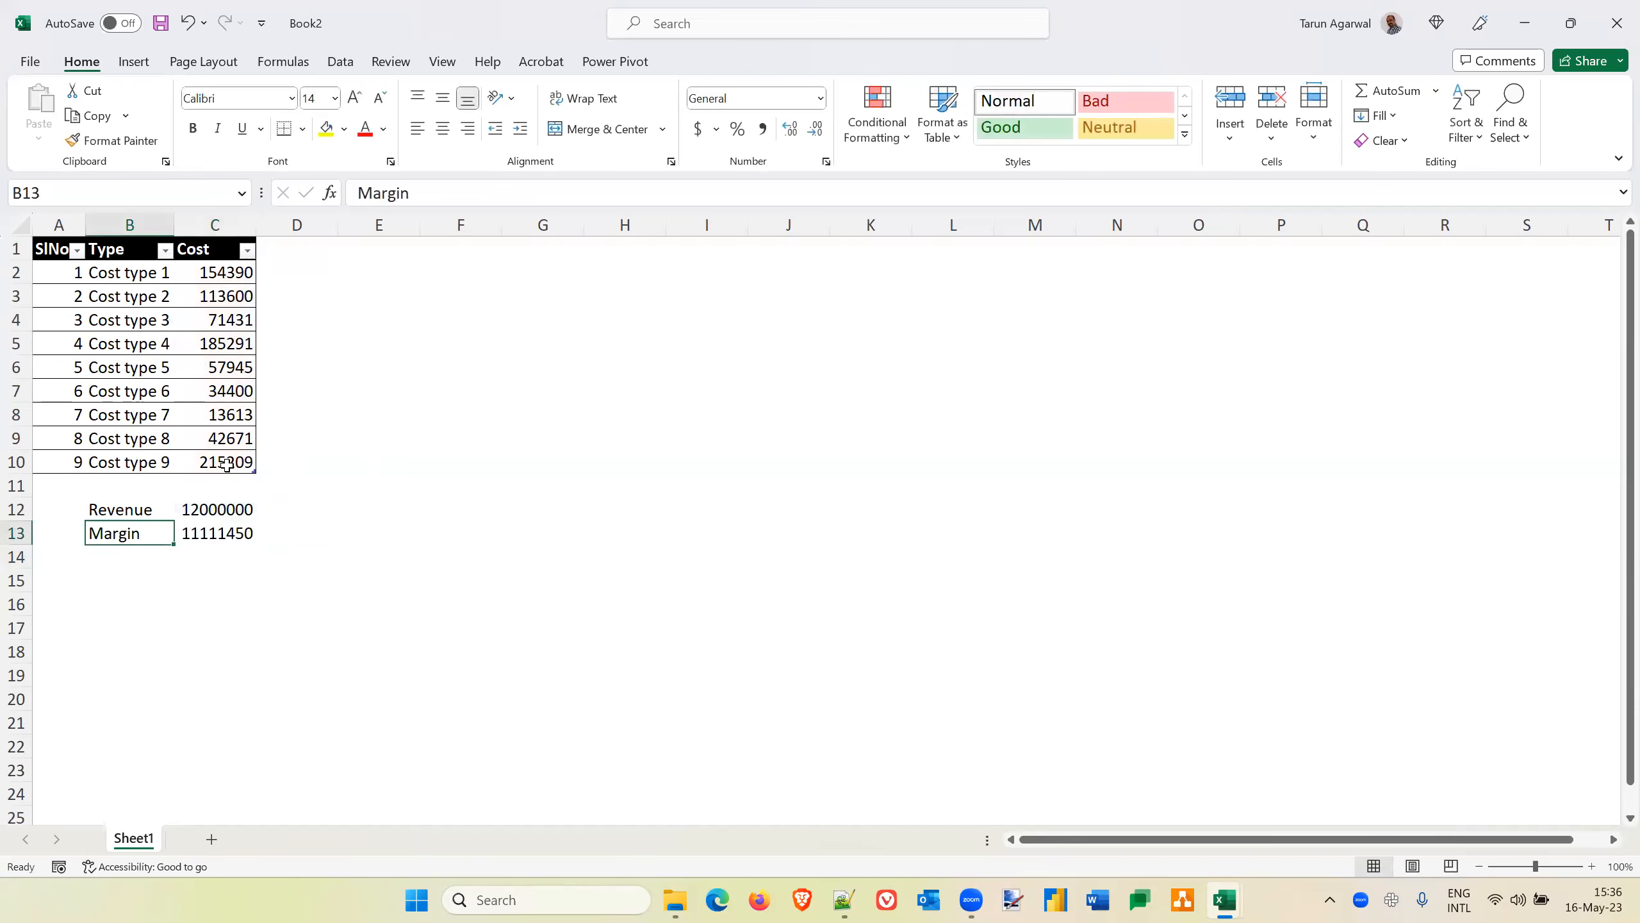
pyautogui.press('Right')
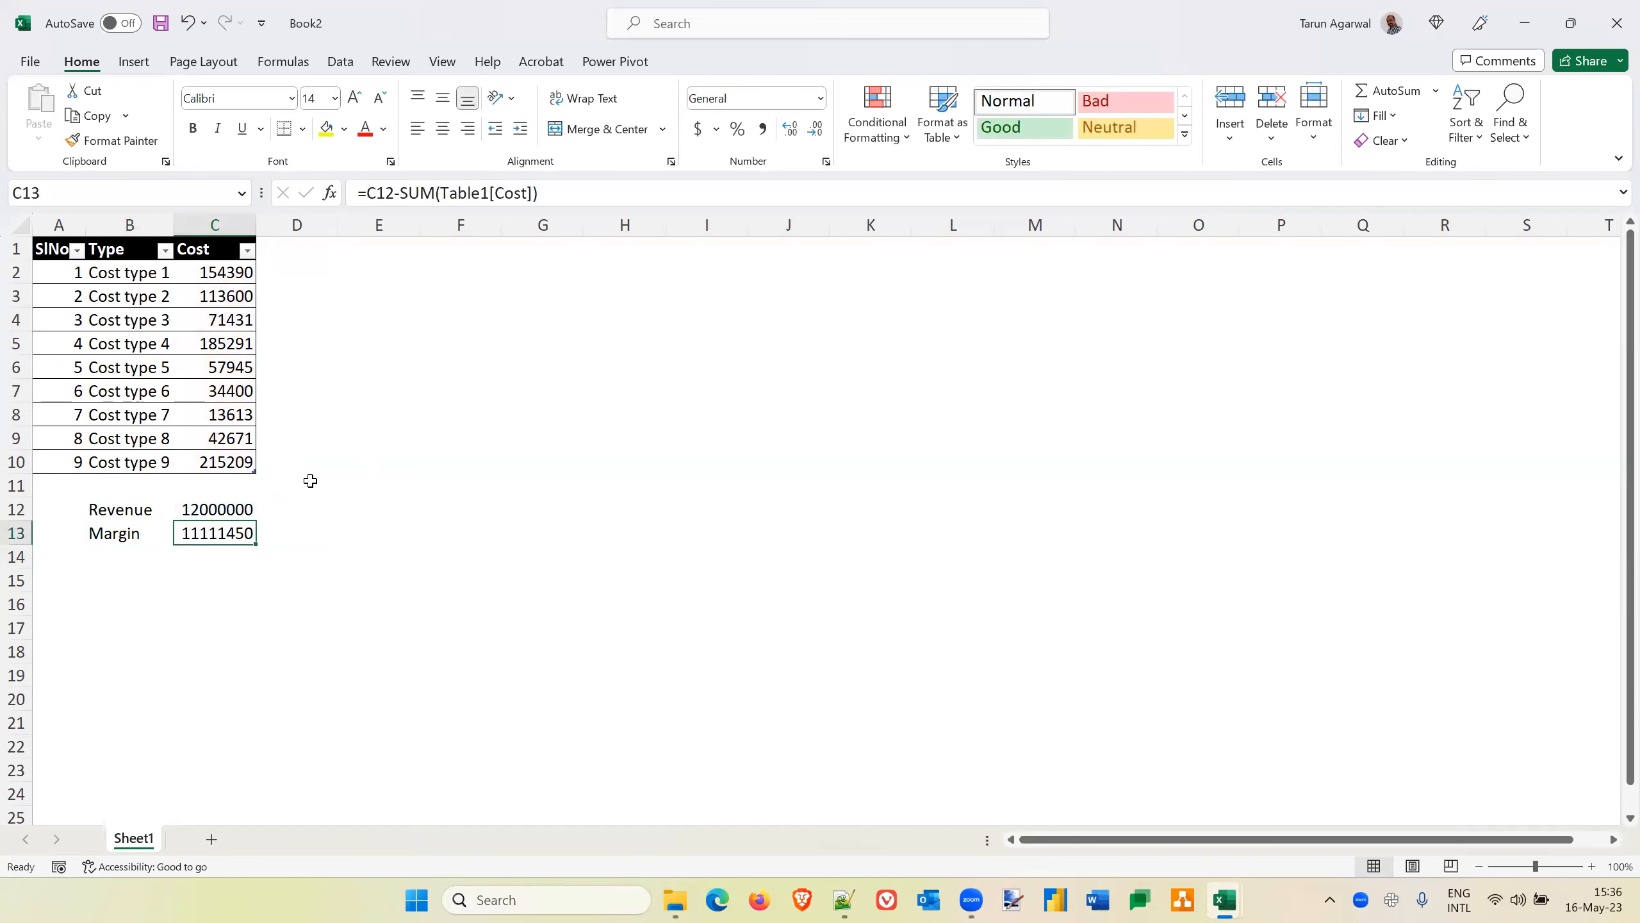
# Correct the revenue in C12 to 1200000
pyautogui.click(226, 510)
pyautogui.click(475, 193)
pyautogui.press('BackSpace')
pyautogui.press('Return')
# Open Scenario Manager and start a new scenario named Actual
pyautogui.click(199, 341)
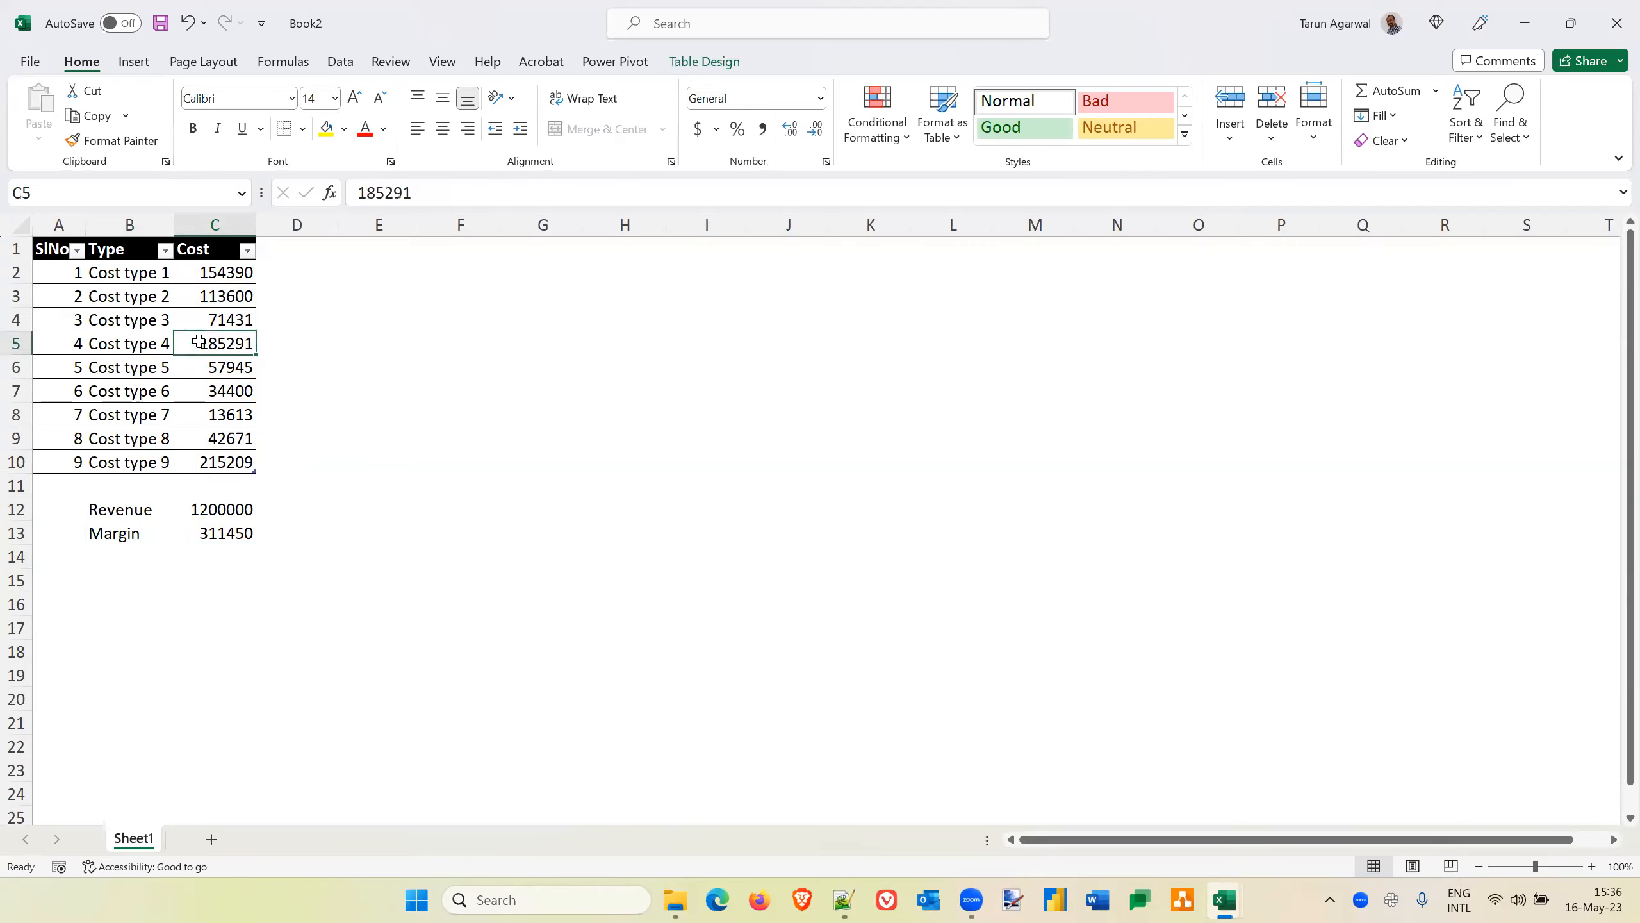
pyautogui.click(224, 462)
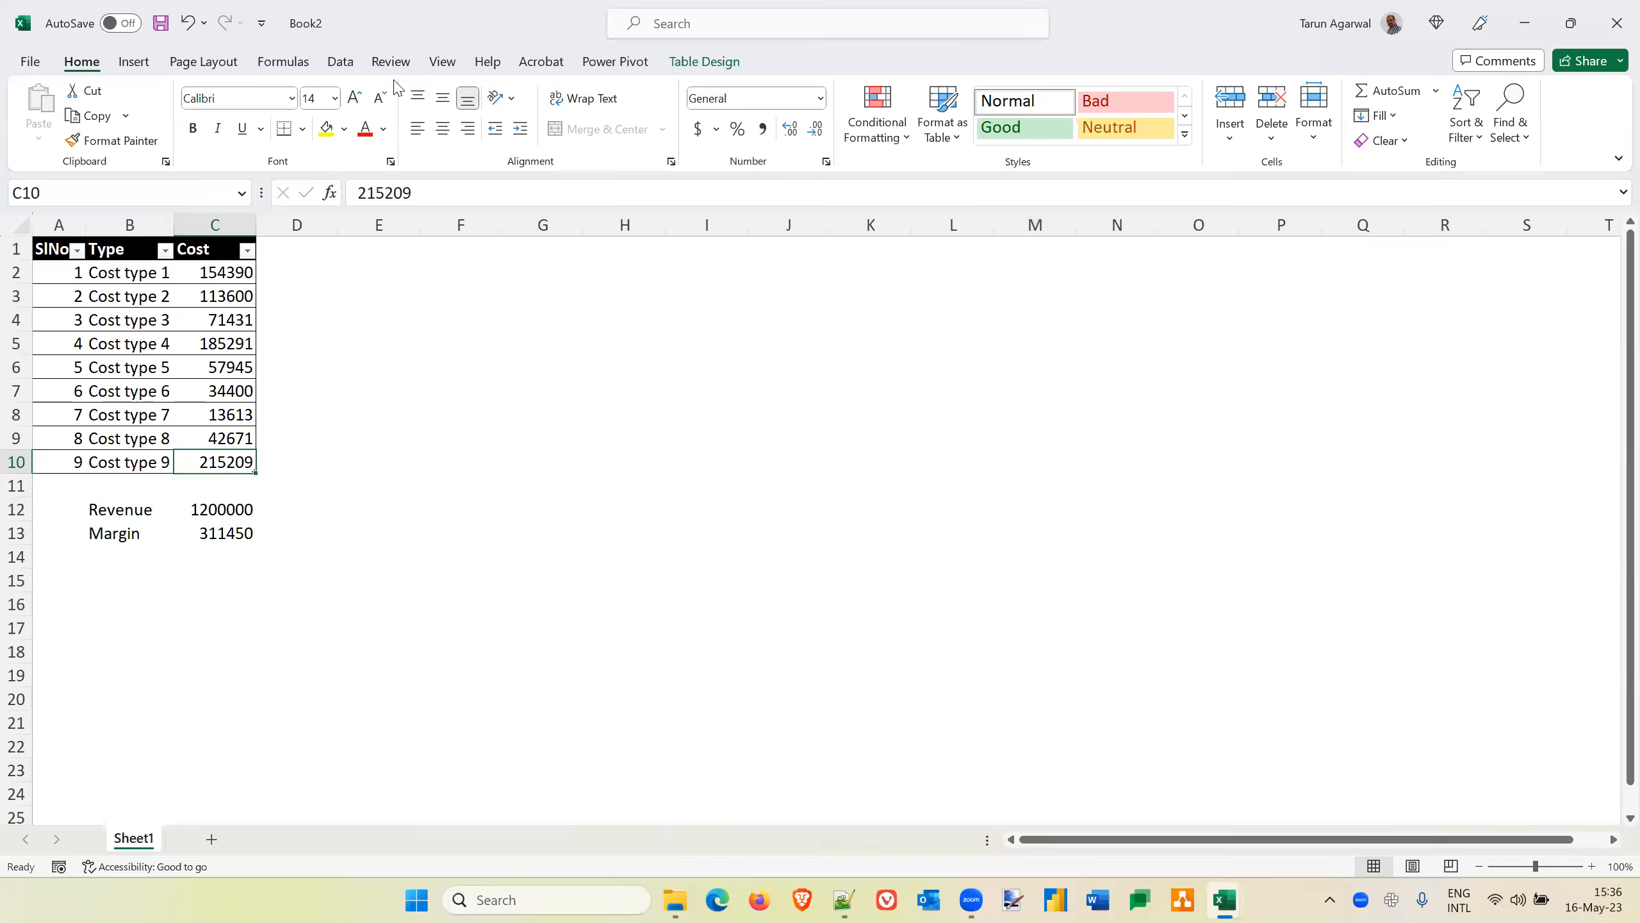
pyautogui.click(340, 63)
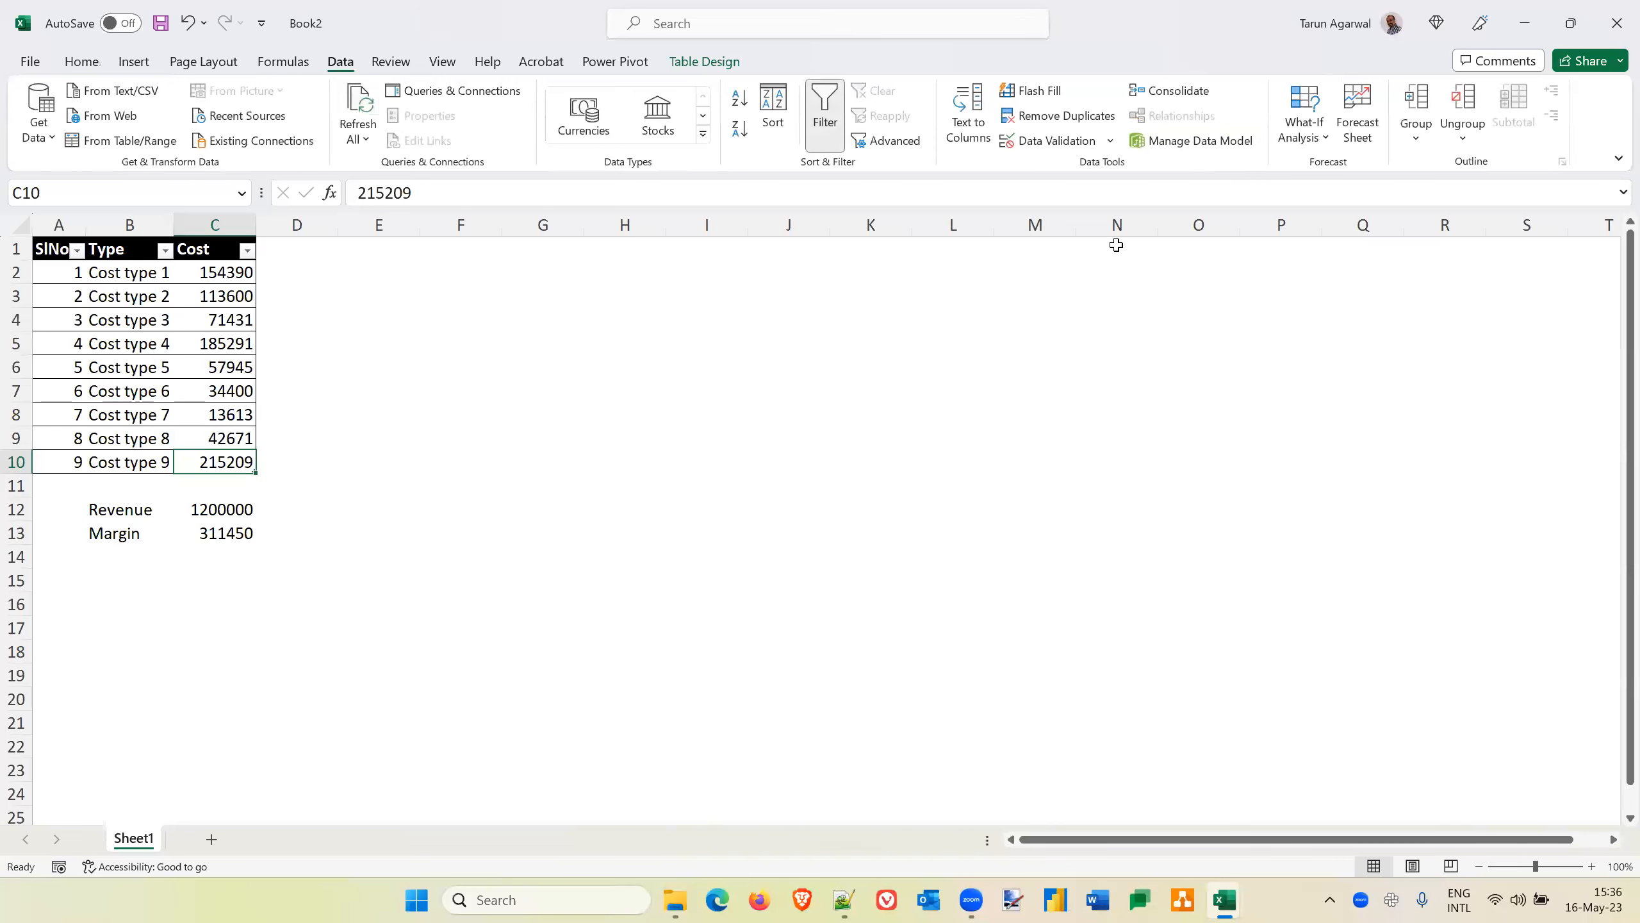
pyautogui.click(1322, 145)
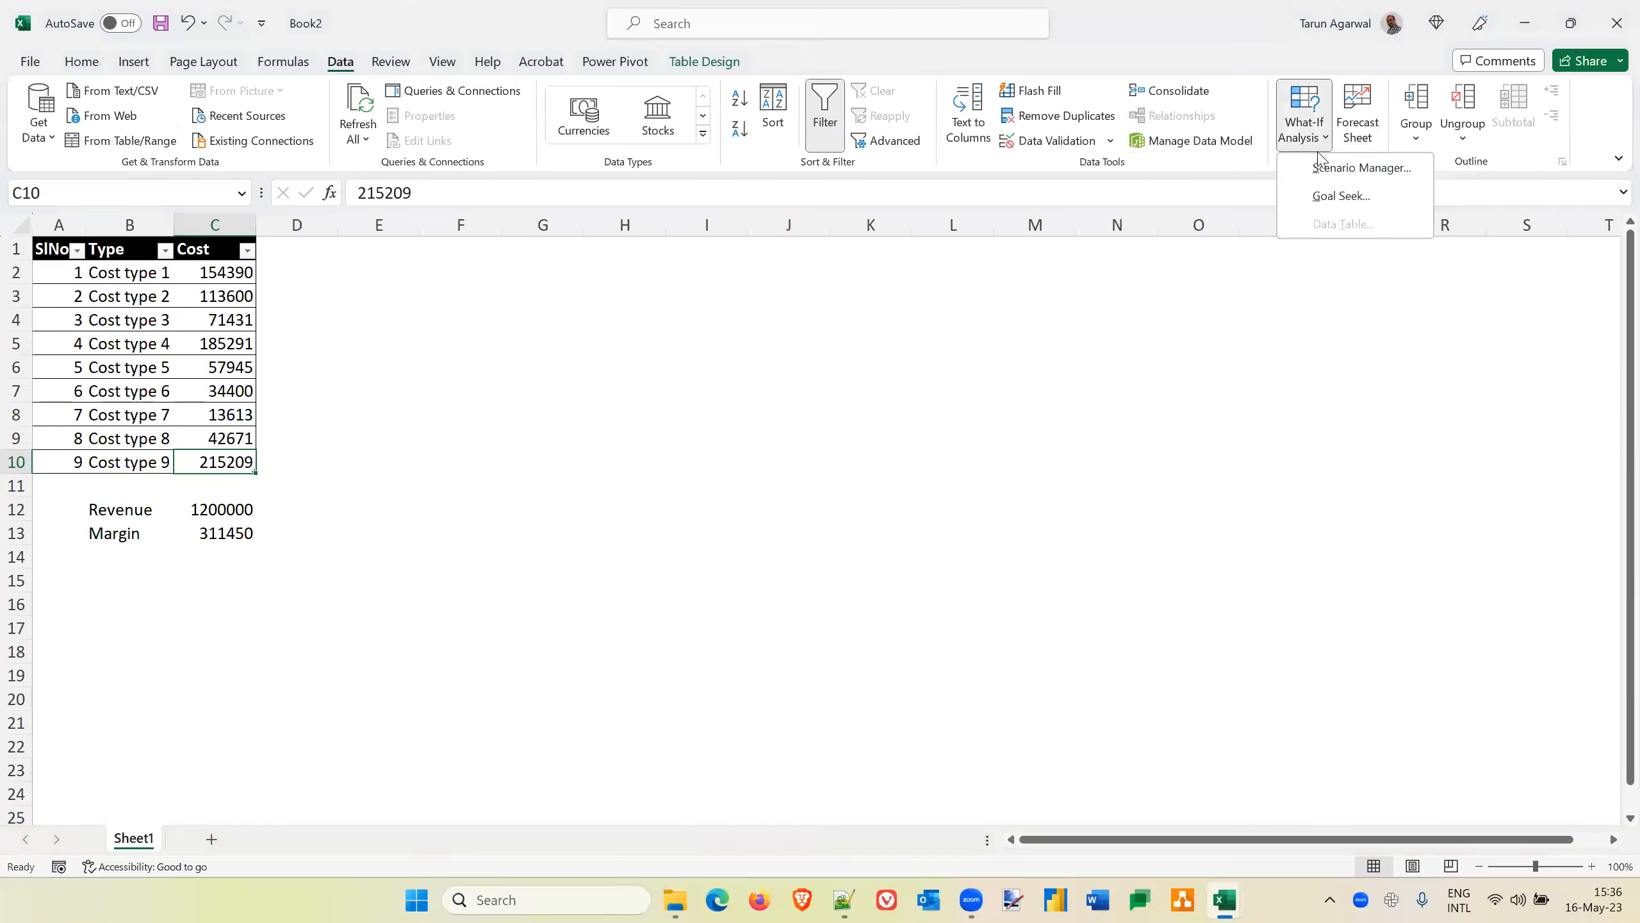
pyautogui.click(1328, 167)
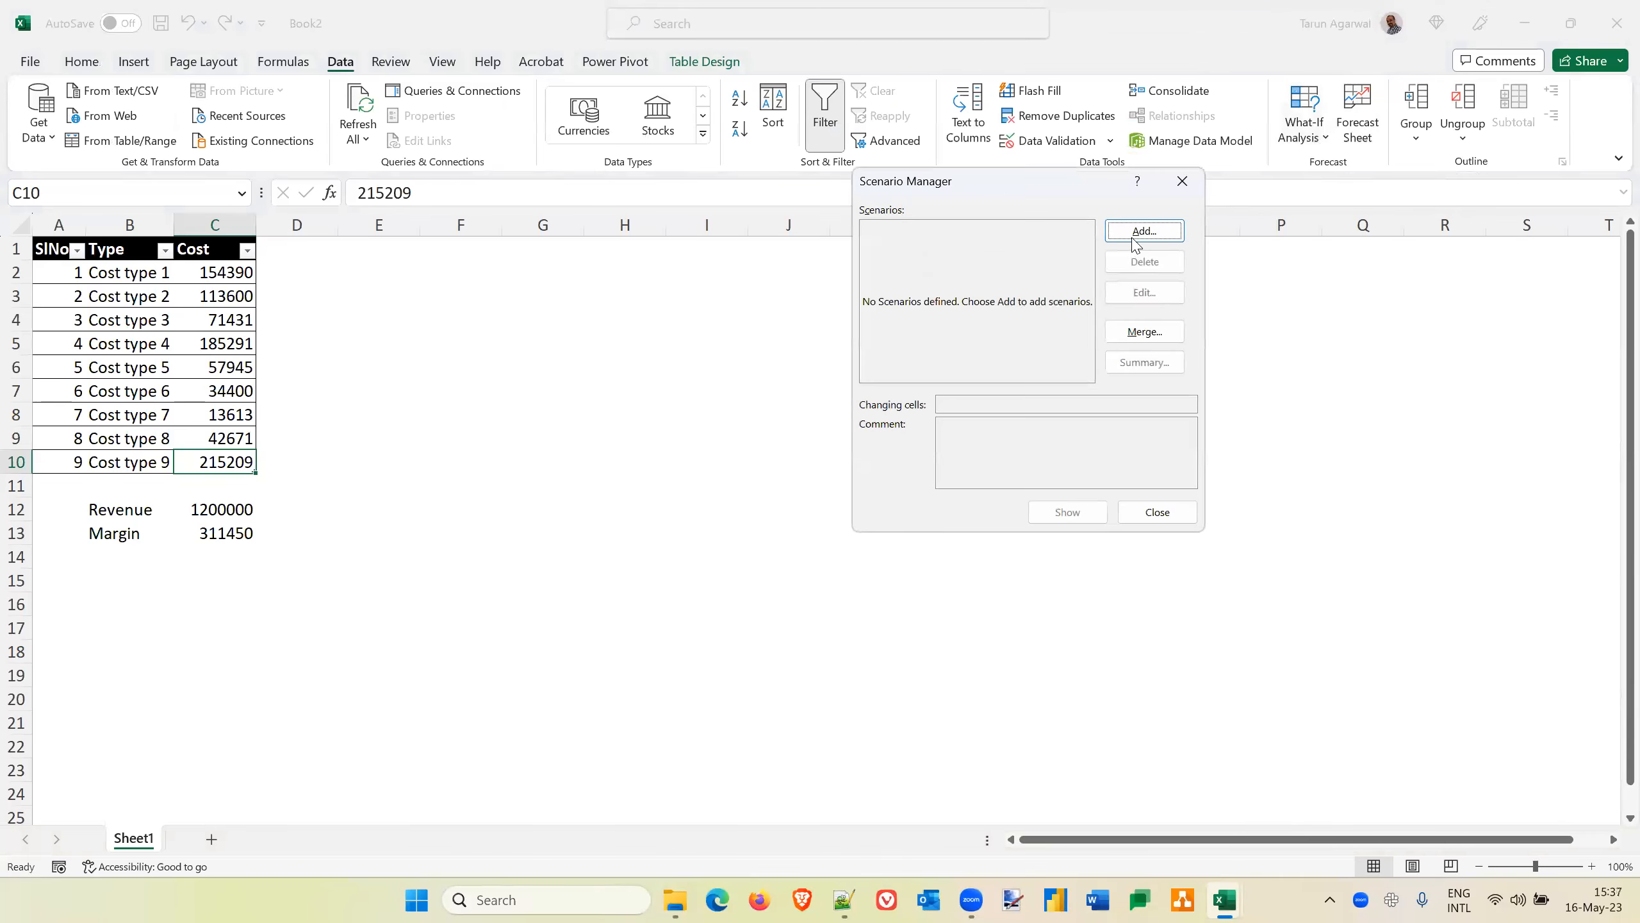
pyautogui.click(1140, 234)
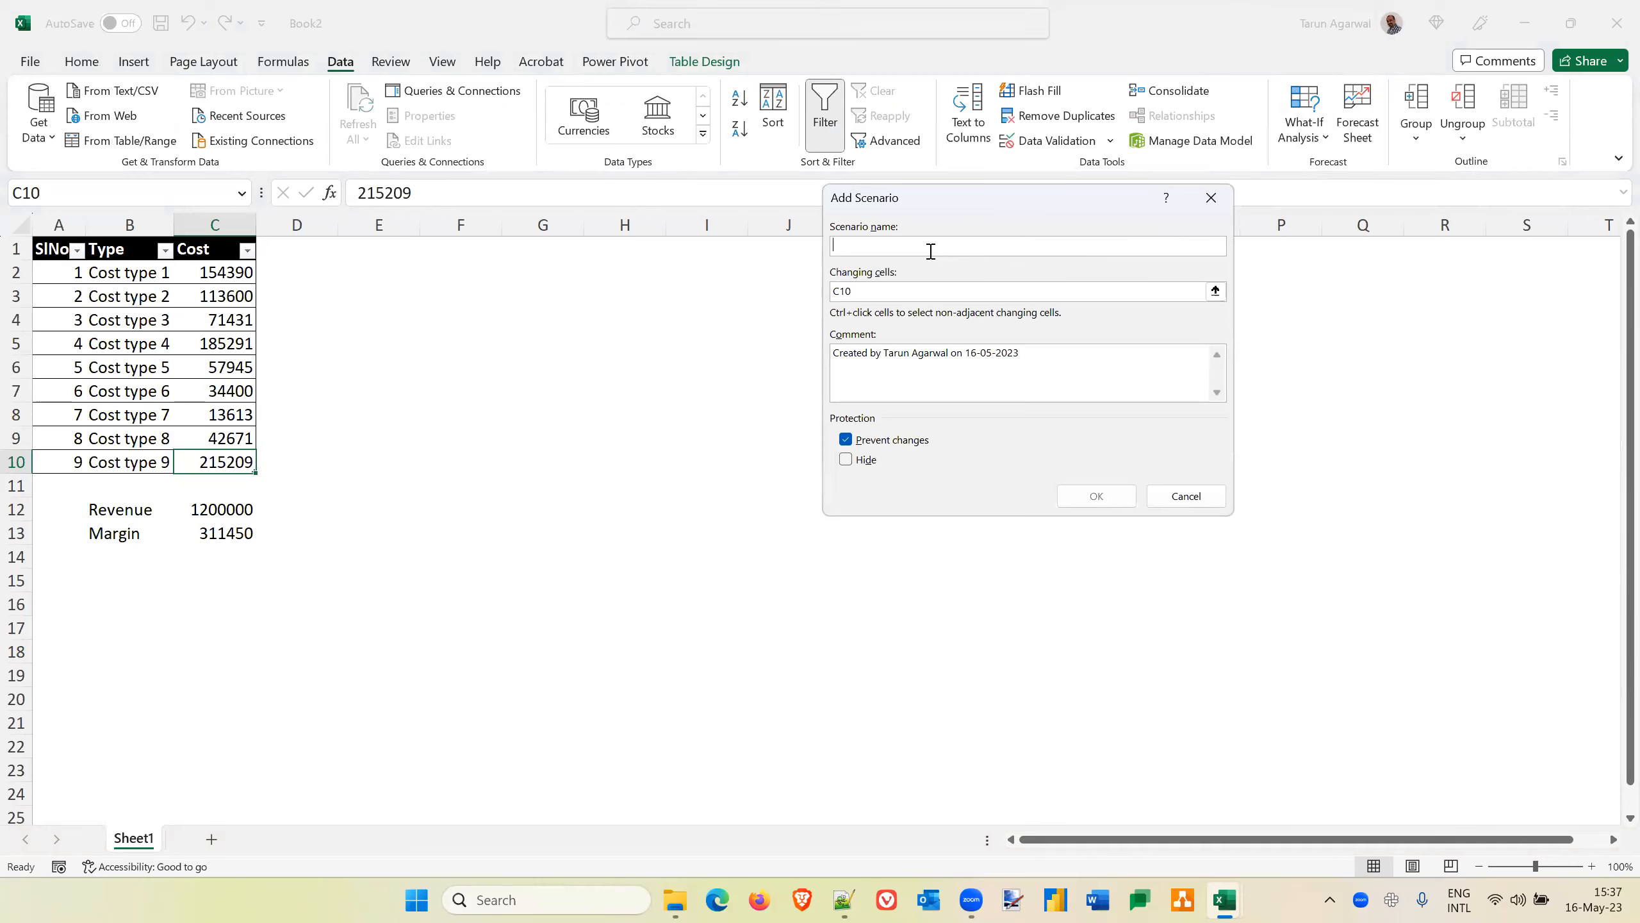
pyautogui.write('Actual')
# Set the Actual scenario's changing cells to C5, C7 and C10 and save it with the cells' existing values
pyautogui.click(911, 288)
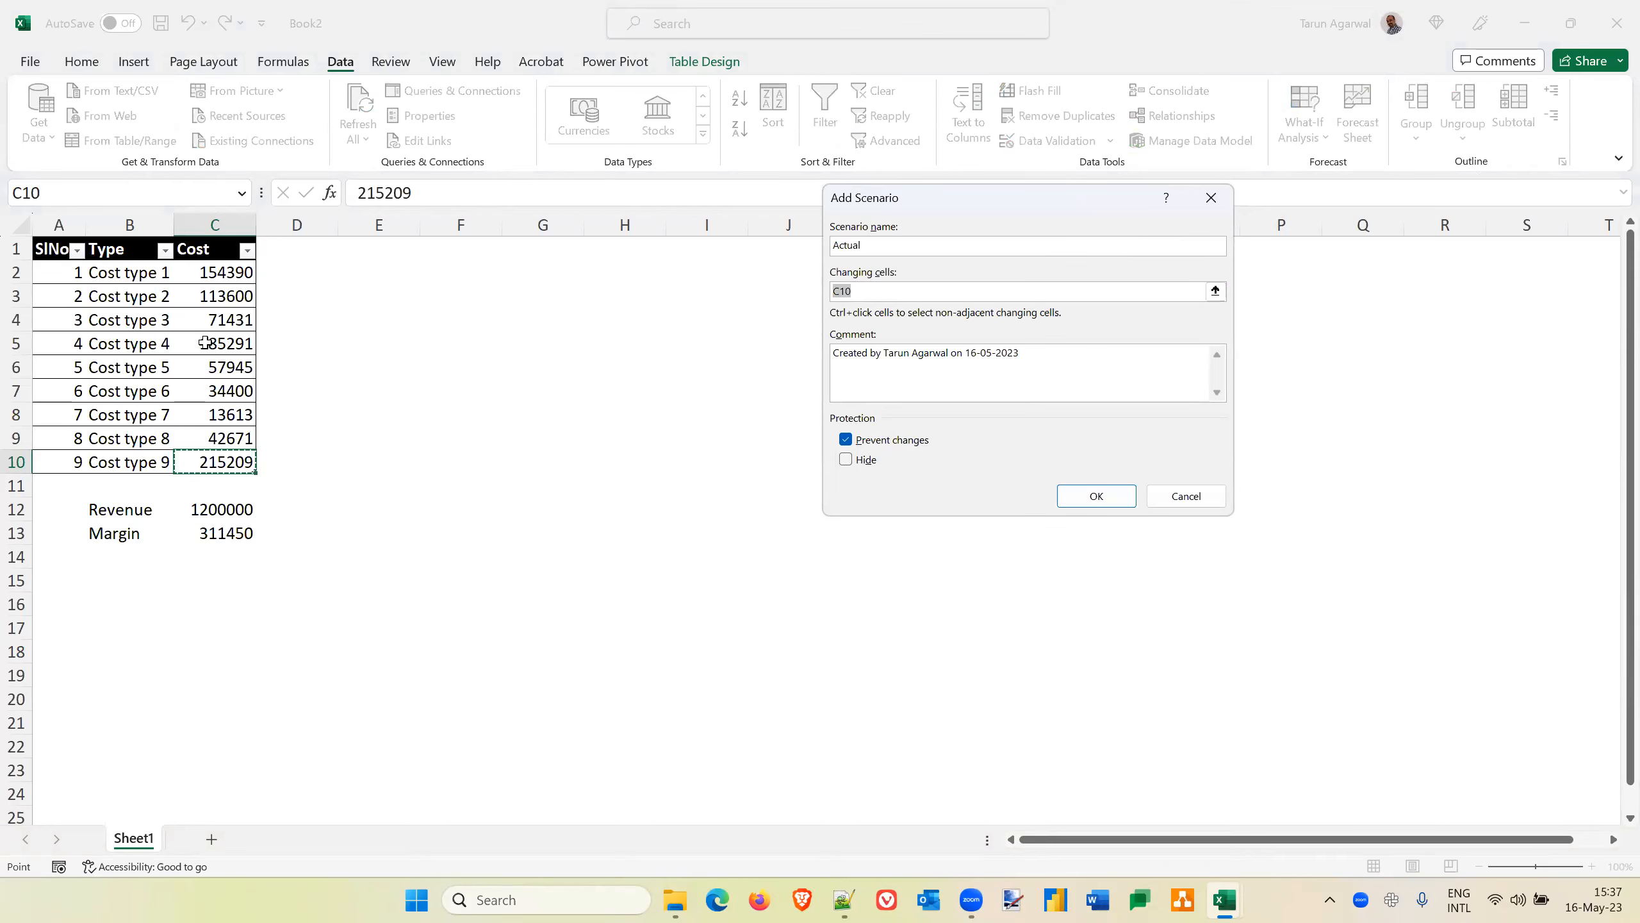
pyautogui.click(226, 347)
pyautogui.write(',')
pyautogui.click(216, 391)
pyautogui.write(',')
pyautogui.click(207, 463)
pyautogui.click(1096, 496)
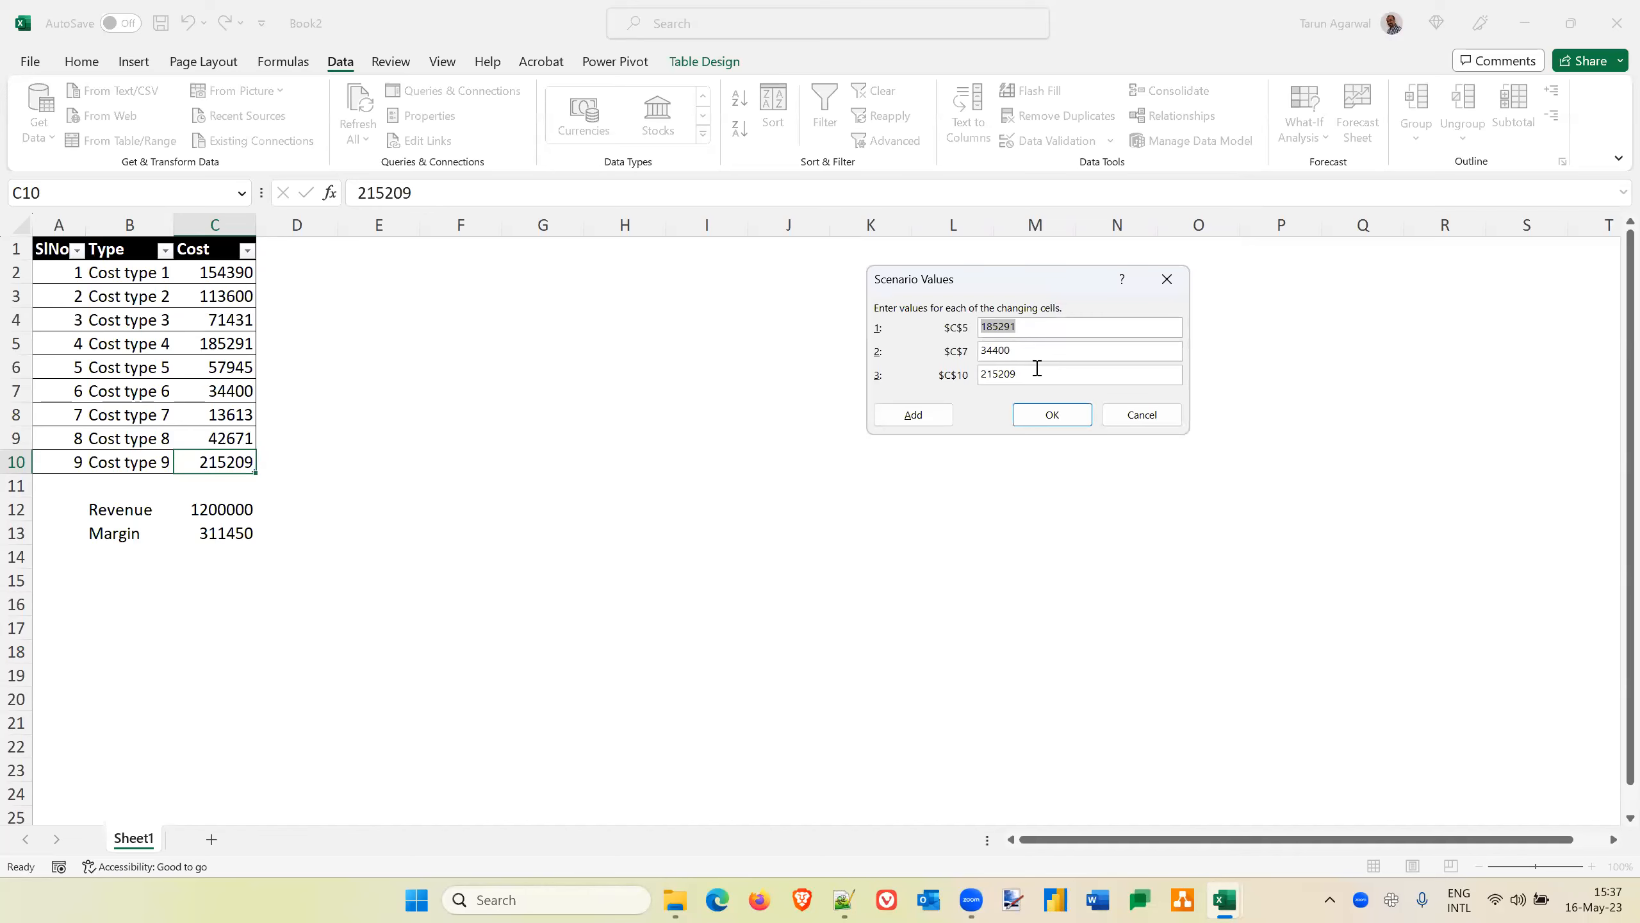
pyautogui.click(1055, 415)
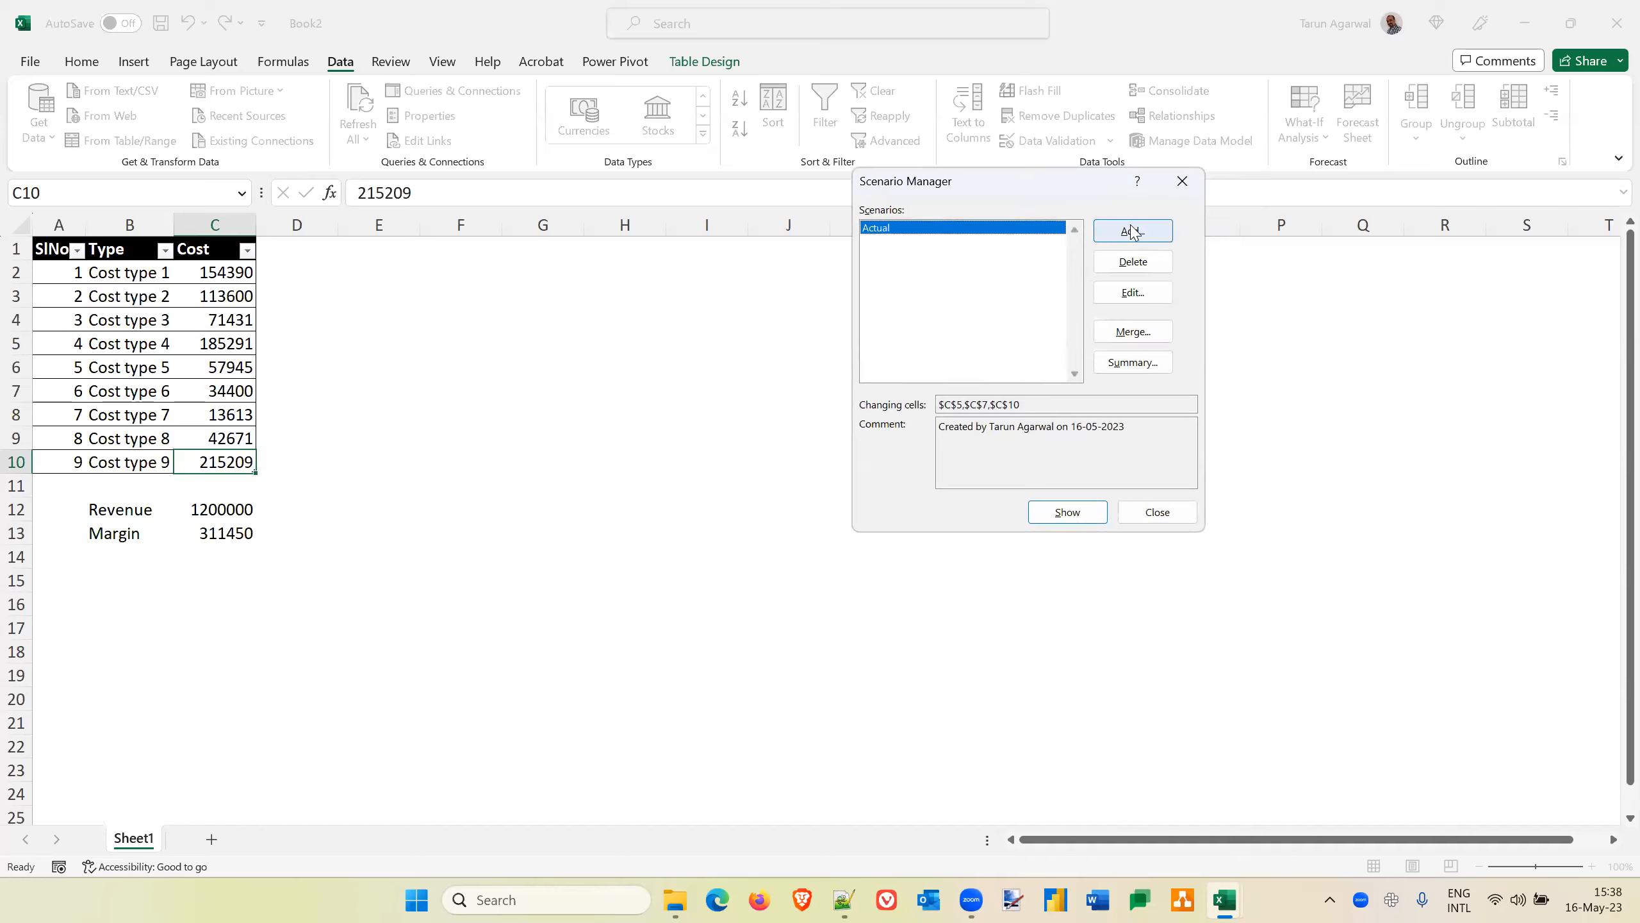
# Add a second scenario named Variant1 with the same changing cells C5, C7 and C10
pyautogui.click(1132, 231)
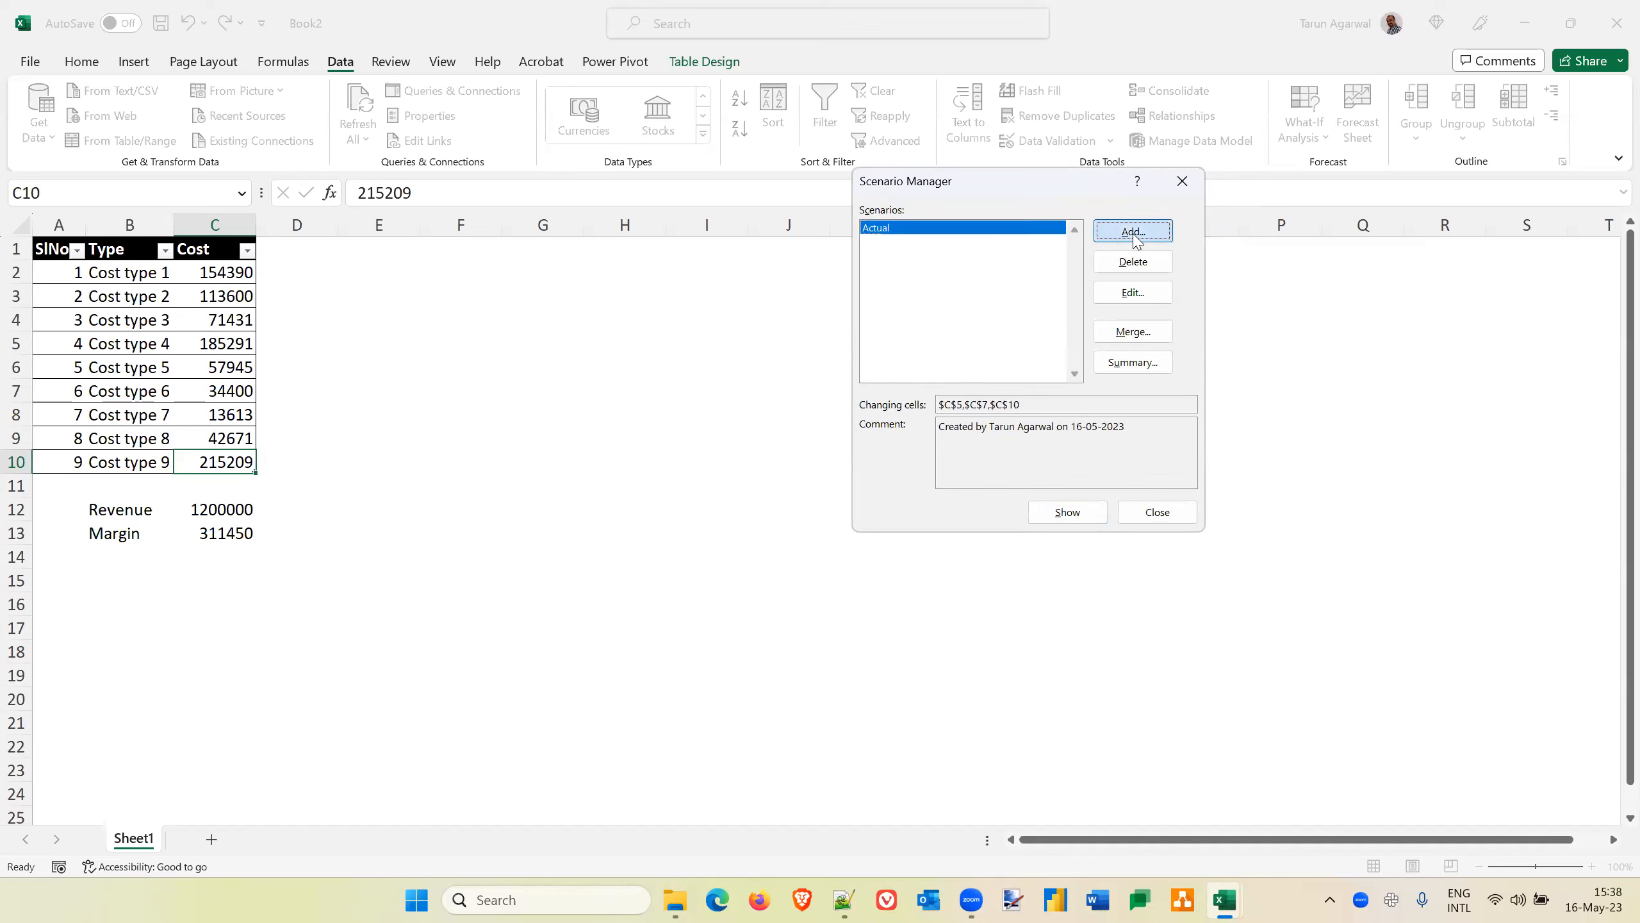
pyautogui.write('Variant1')
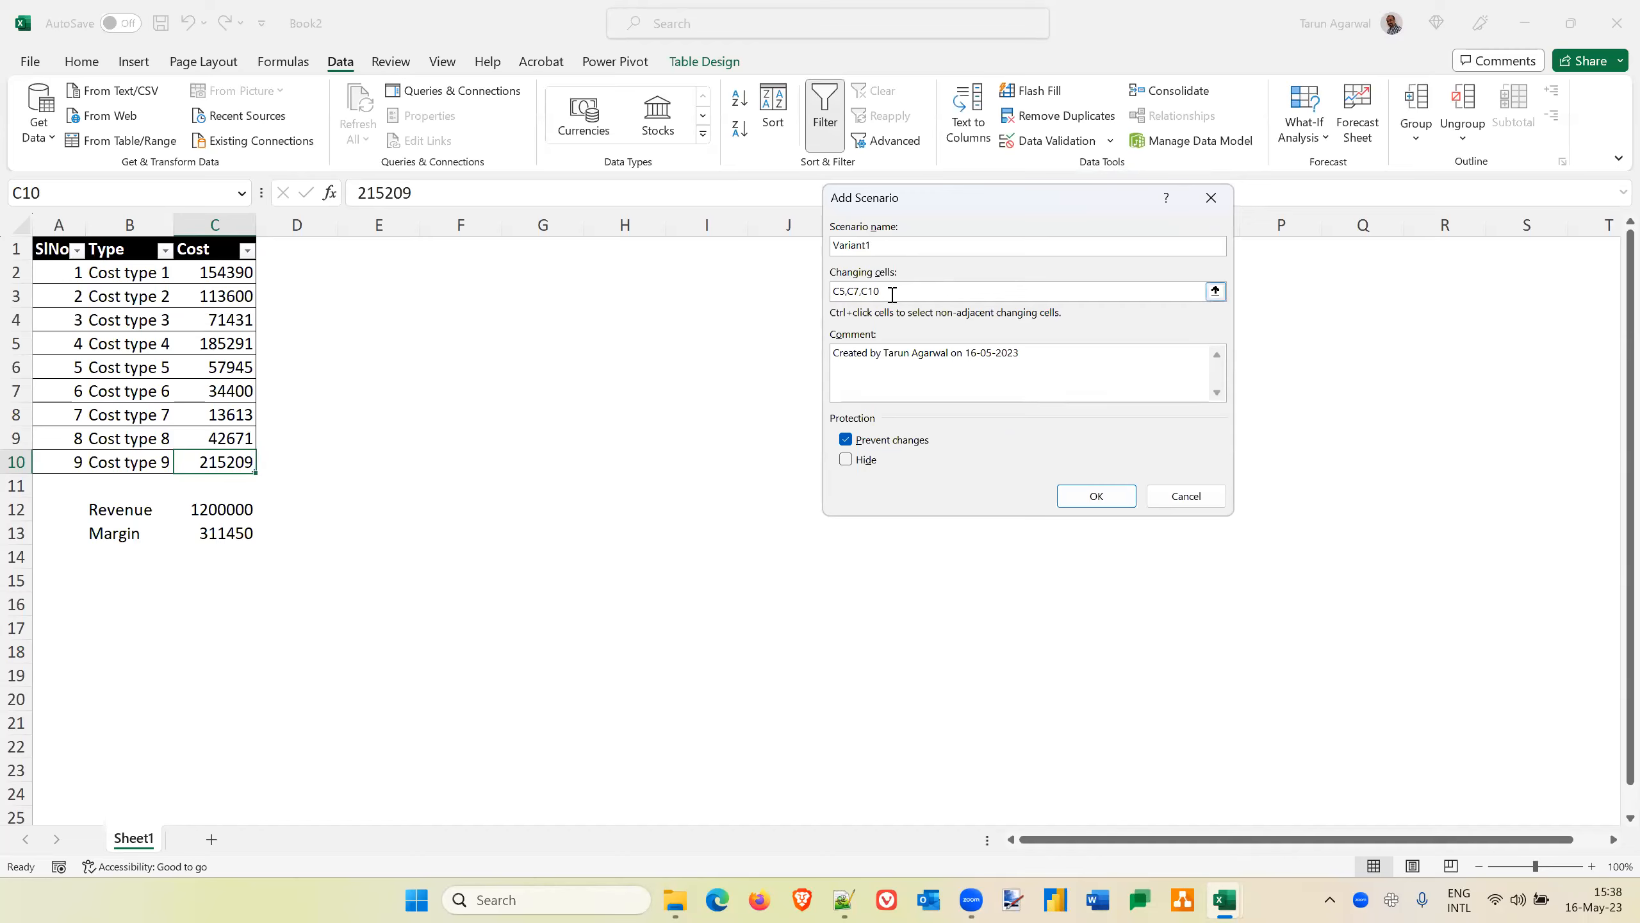
pyautogui.click(1098, 498)
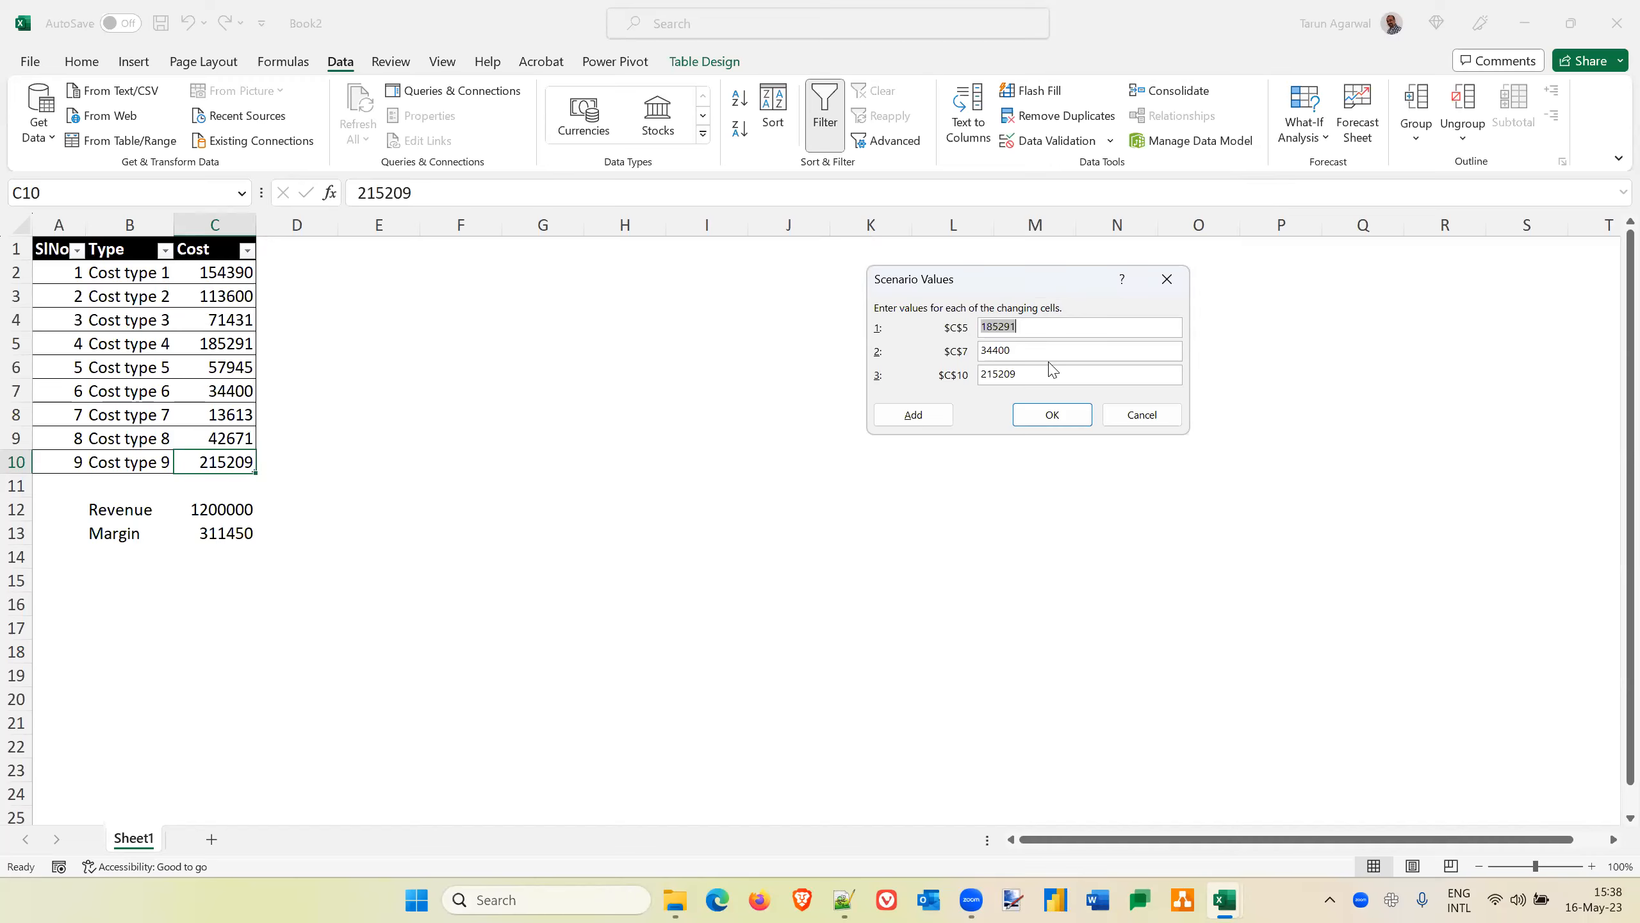
# Set Variant1's C5 value to 130000, change its C7 and C10 values, and save the scenario
pyautogui.write('130000')
pyautogui.press('Tab')
pyautogui.press('Left')
pyautogui.hotkey('shift', 'Left')
pyautogui.hotkey('shift', 'Left')
pyautogui.hotkey('shift', 'Left')
pyautogui.write('250')
pyautogui.press('Tab')
pyautogui.press('Left')
pyautogui.hotkey('shift', 'Left')
pyautogui.hotkey('shift', 'Right')
pyautogui.hotkey('shift', 'Right')
pyautogui.write('150')
pyautogui.click(1052, 417)
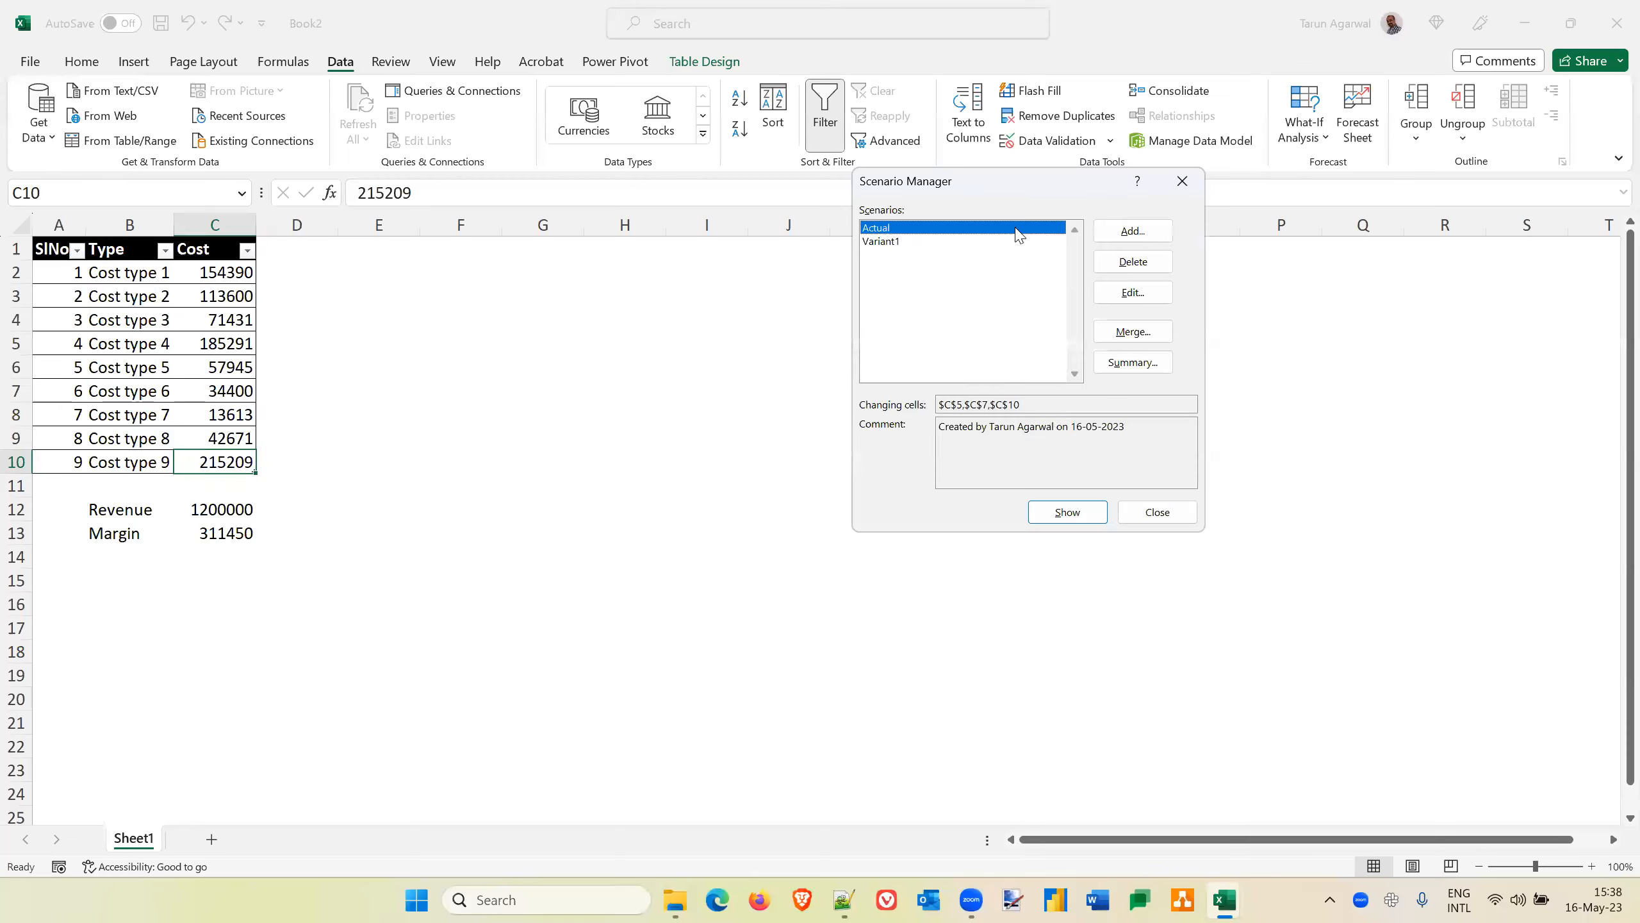
# Add a third scenario named Variant2 that uses the changing cells C5, C7 and C10
pyautogui.click(1155, 237)
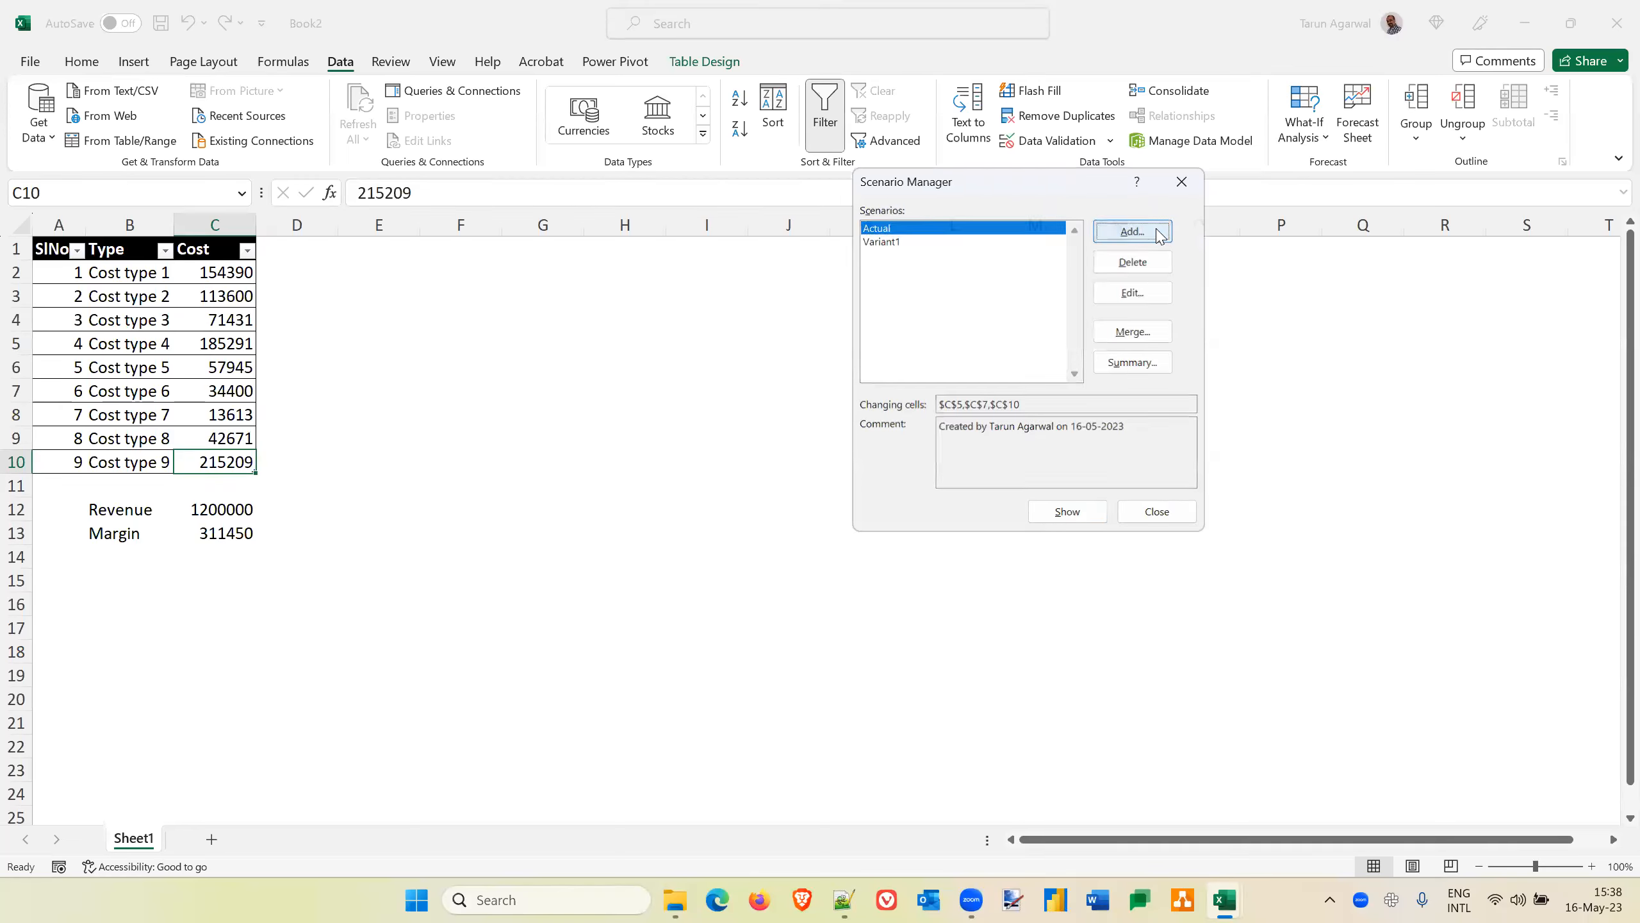
pyautogui.write('Variant2')
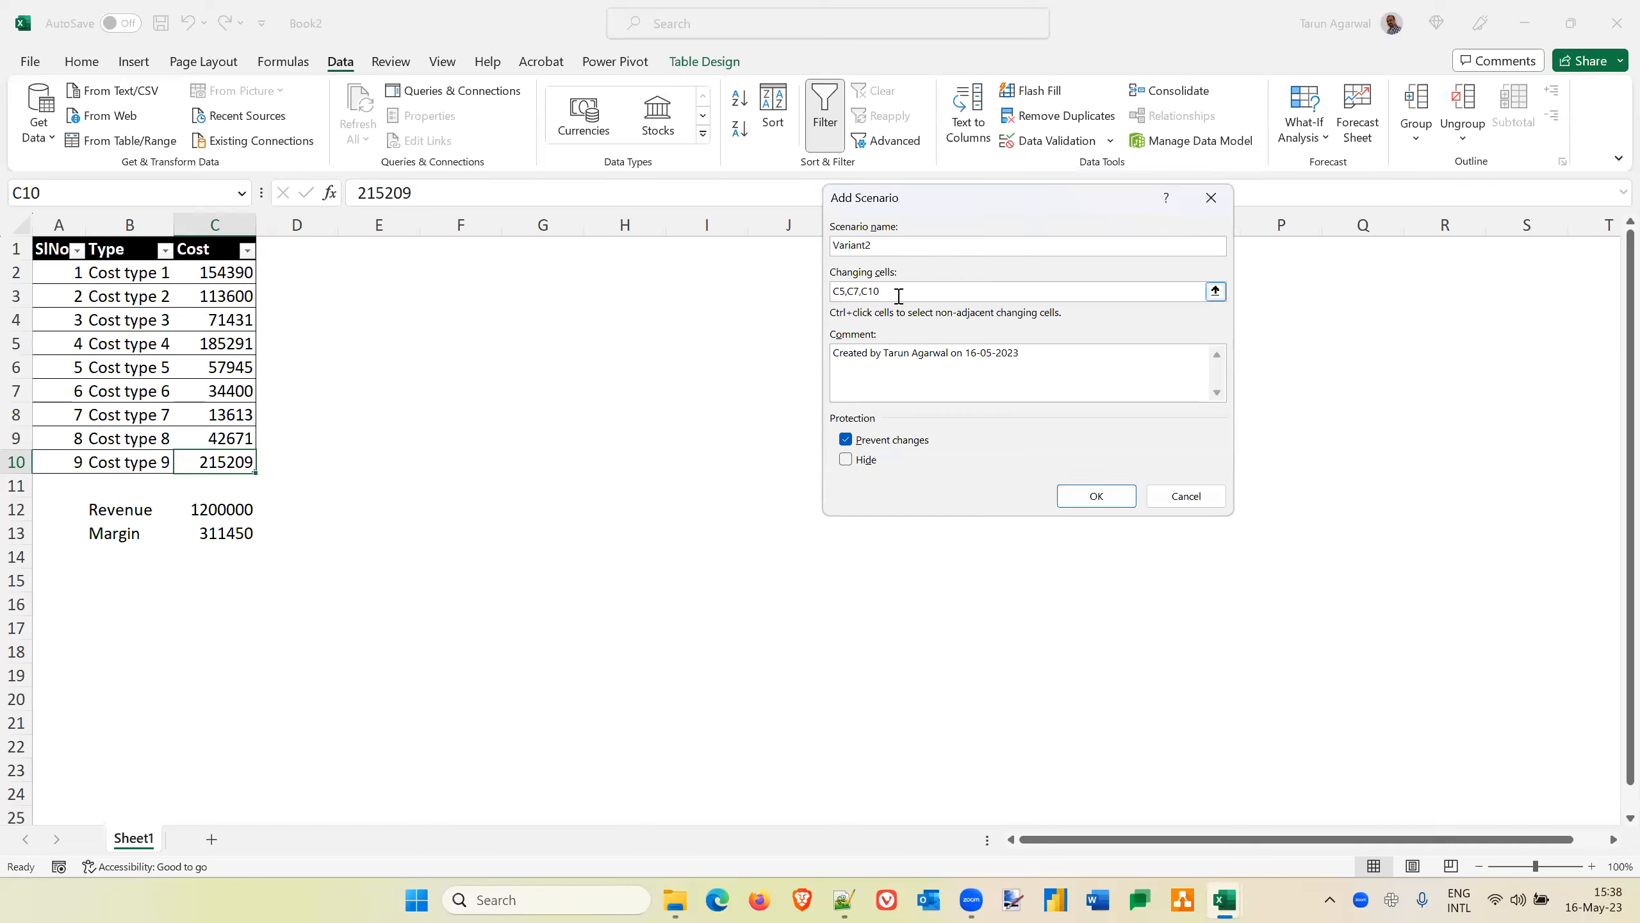
pyautogui.click(1098, 496)
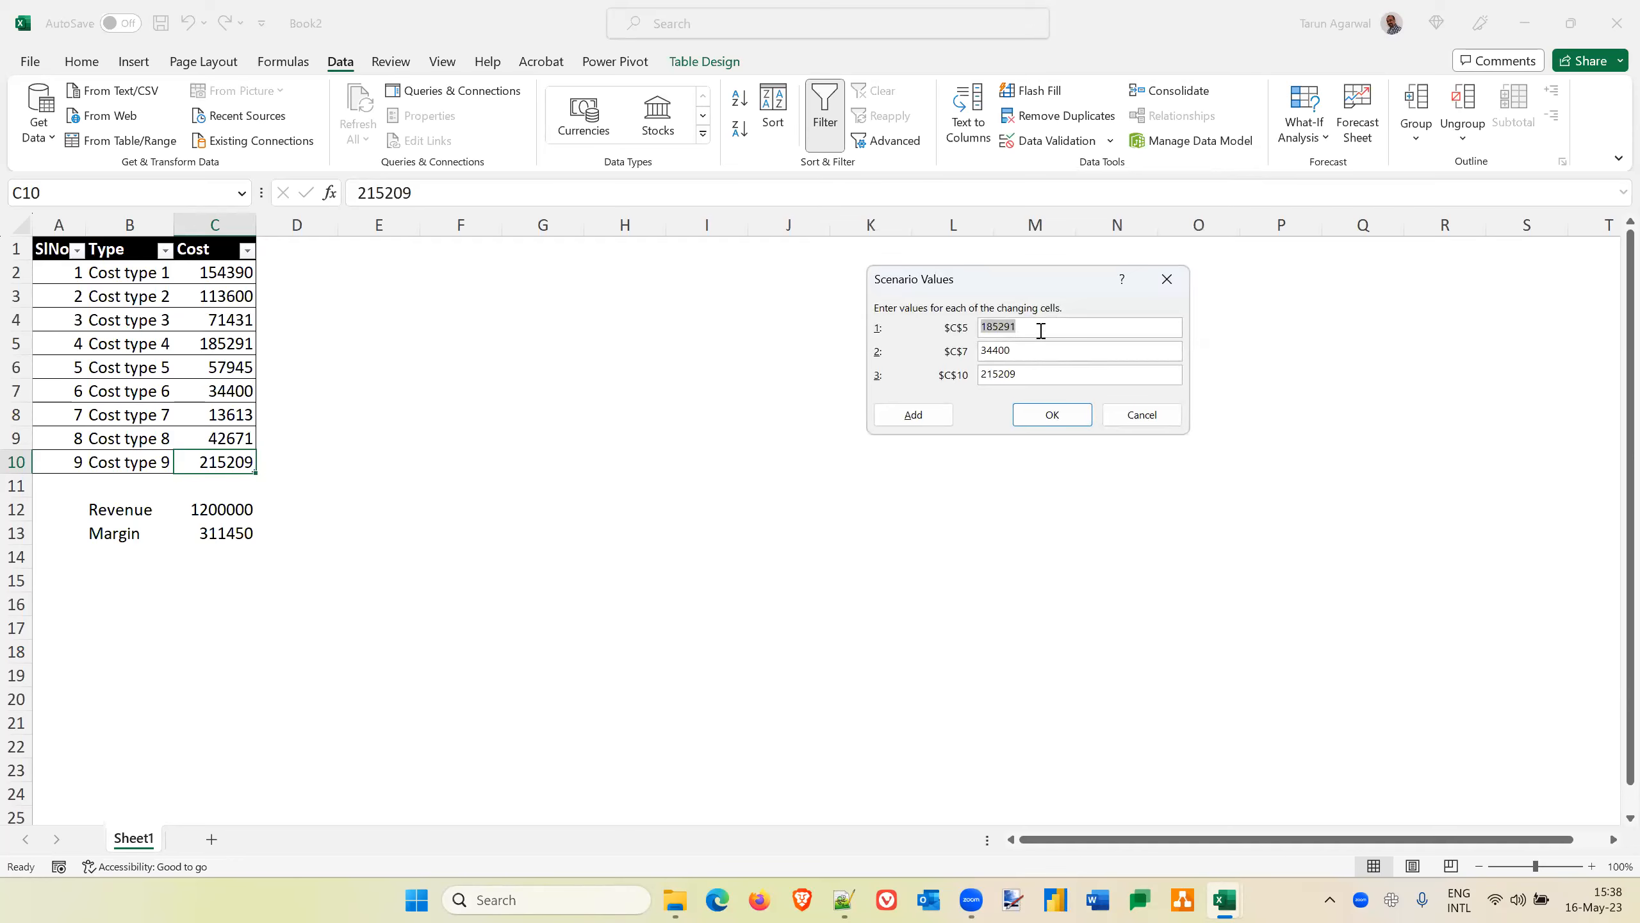
# Change individual digits of the C5, C7 and C10 values for Variant2 and save the scenario
pyautogui.press('Left')
pyautogui.press('Right')
pyautogui.press('Right')
pyautogui.write('7')
pyautogui.press('Tab')
pyautogui.press('Left')
pyautogui.hotkey('shift', 'Left')
pyautogui.write('1')
pyautogui.press('Tab')
pyautogui.press('Left')
pyautogui.press('Left')
pyautogui.hotkey('shift', 'Left')
pyautogui.write('2')
pyautogui.hotkey('shift', 'Right')
pyautogui.hotkey('shift', 'Right')
pyautogui.hotkey('shift', 'Right')
pyautogui.write('000')
pyautogui.click(1050, 415)
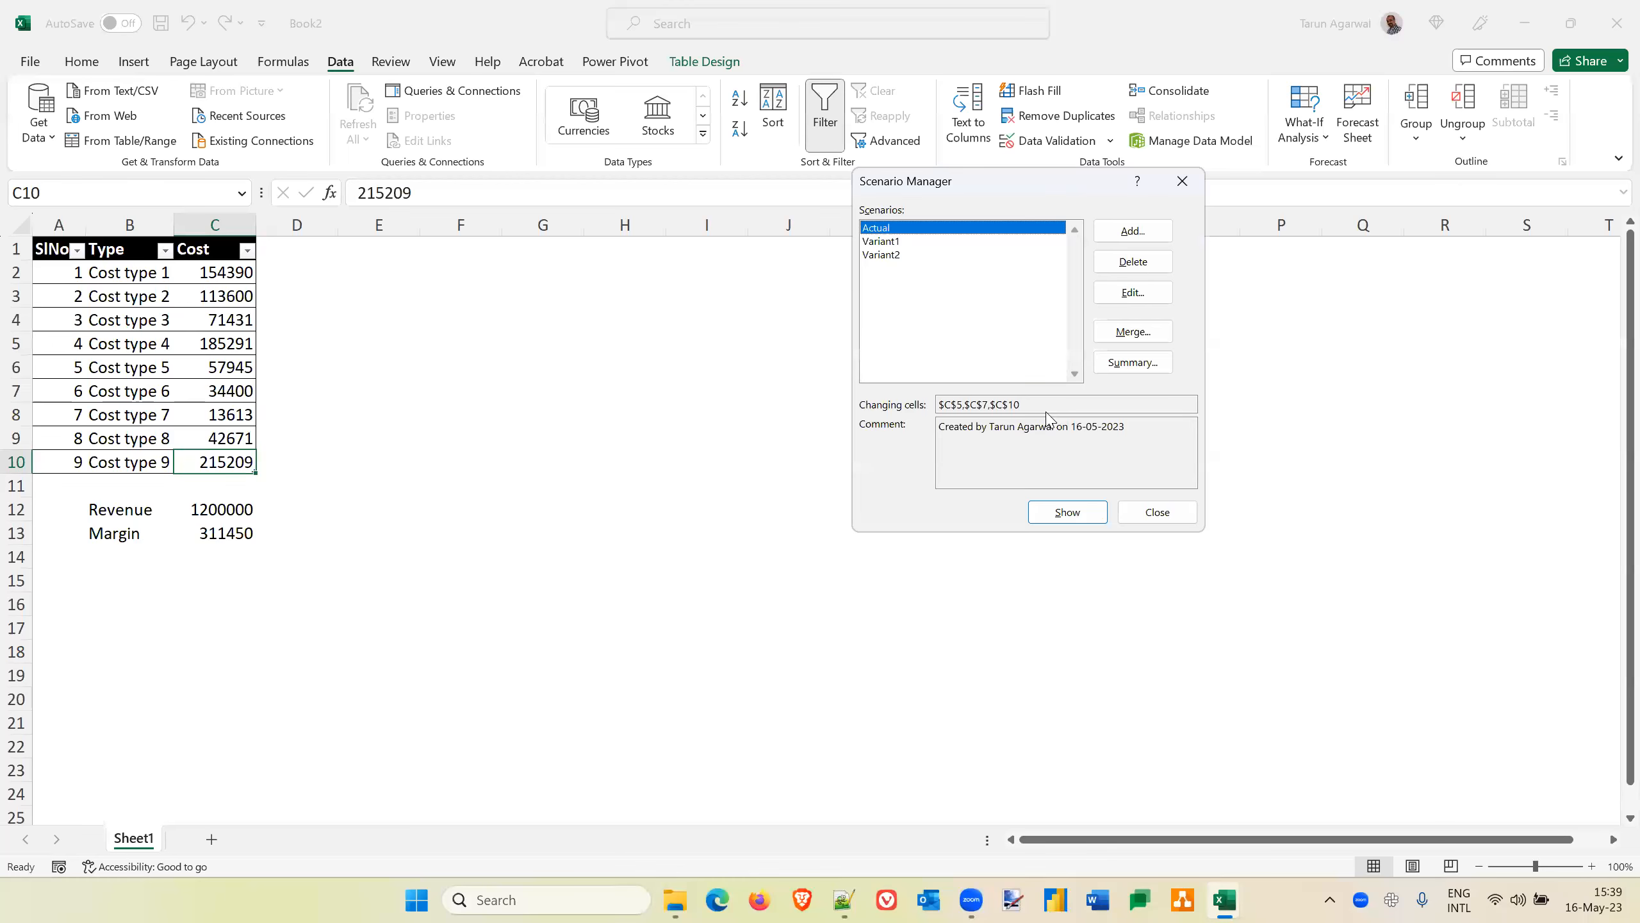
# Close Scenario Manager and select the margin formula cell C13
pyautogui.click(1157, 513)
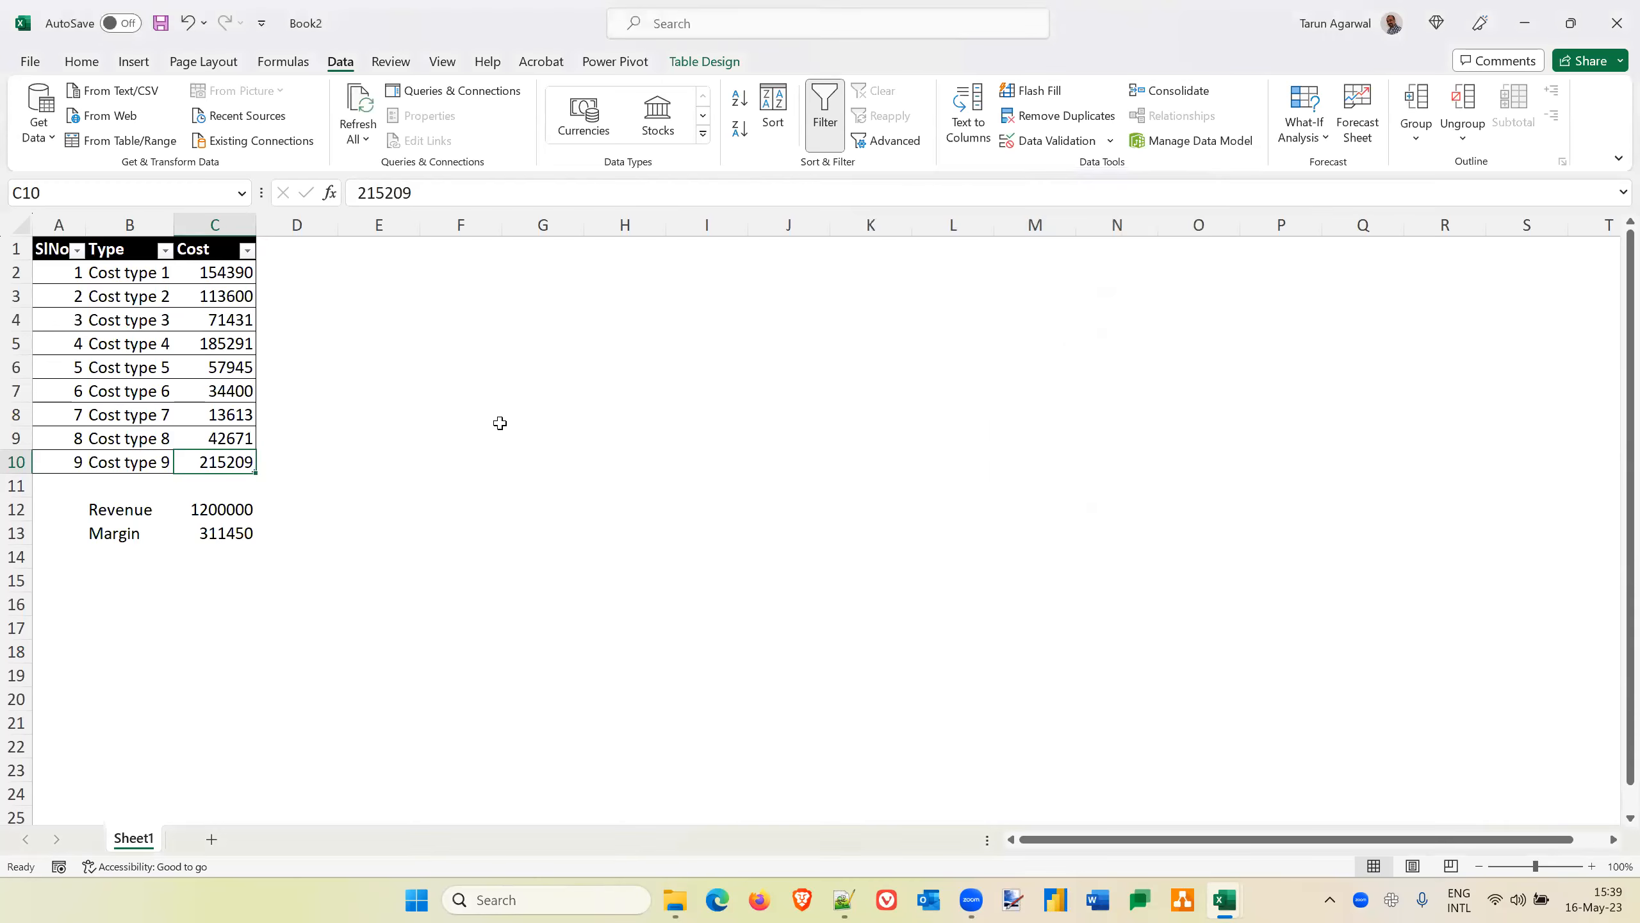
pyautogui.click(609, 275)
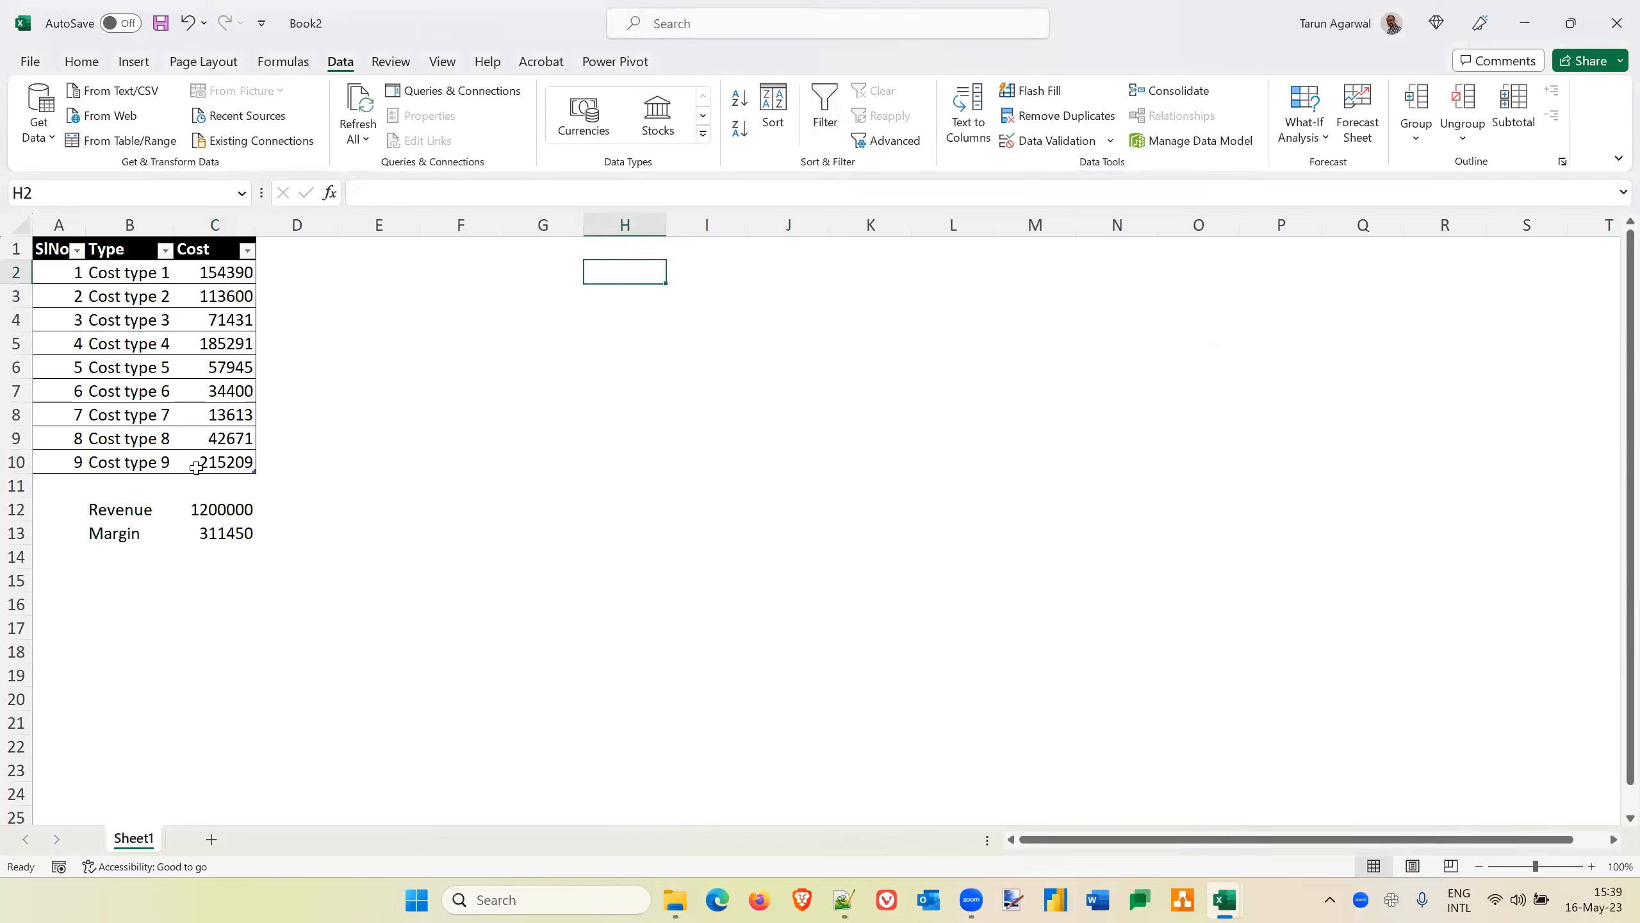
pyautogui.click(119, 517)
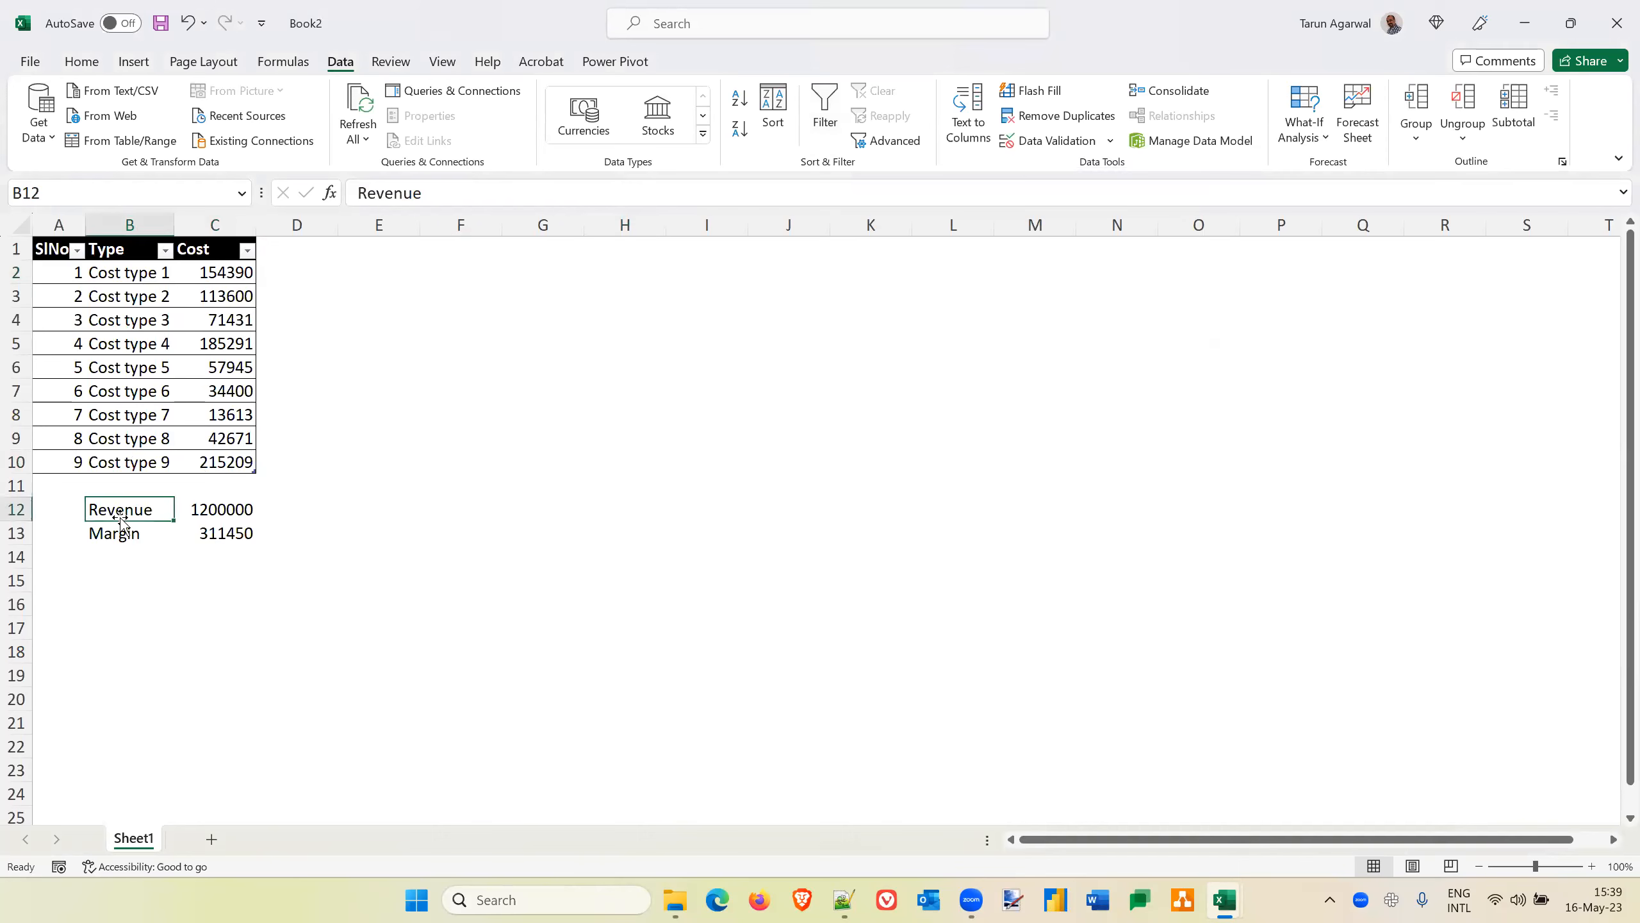
pyautogui.press('Right')
pyautogui.press('Down')
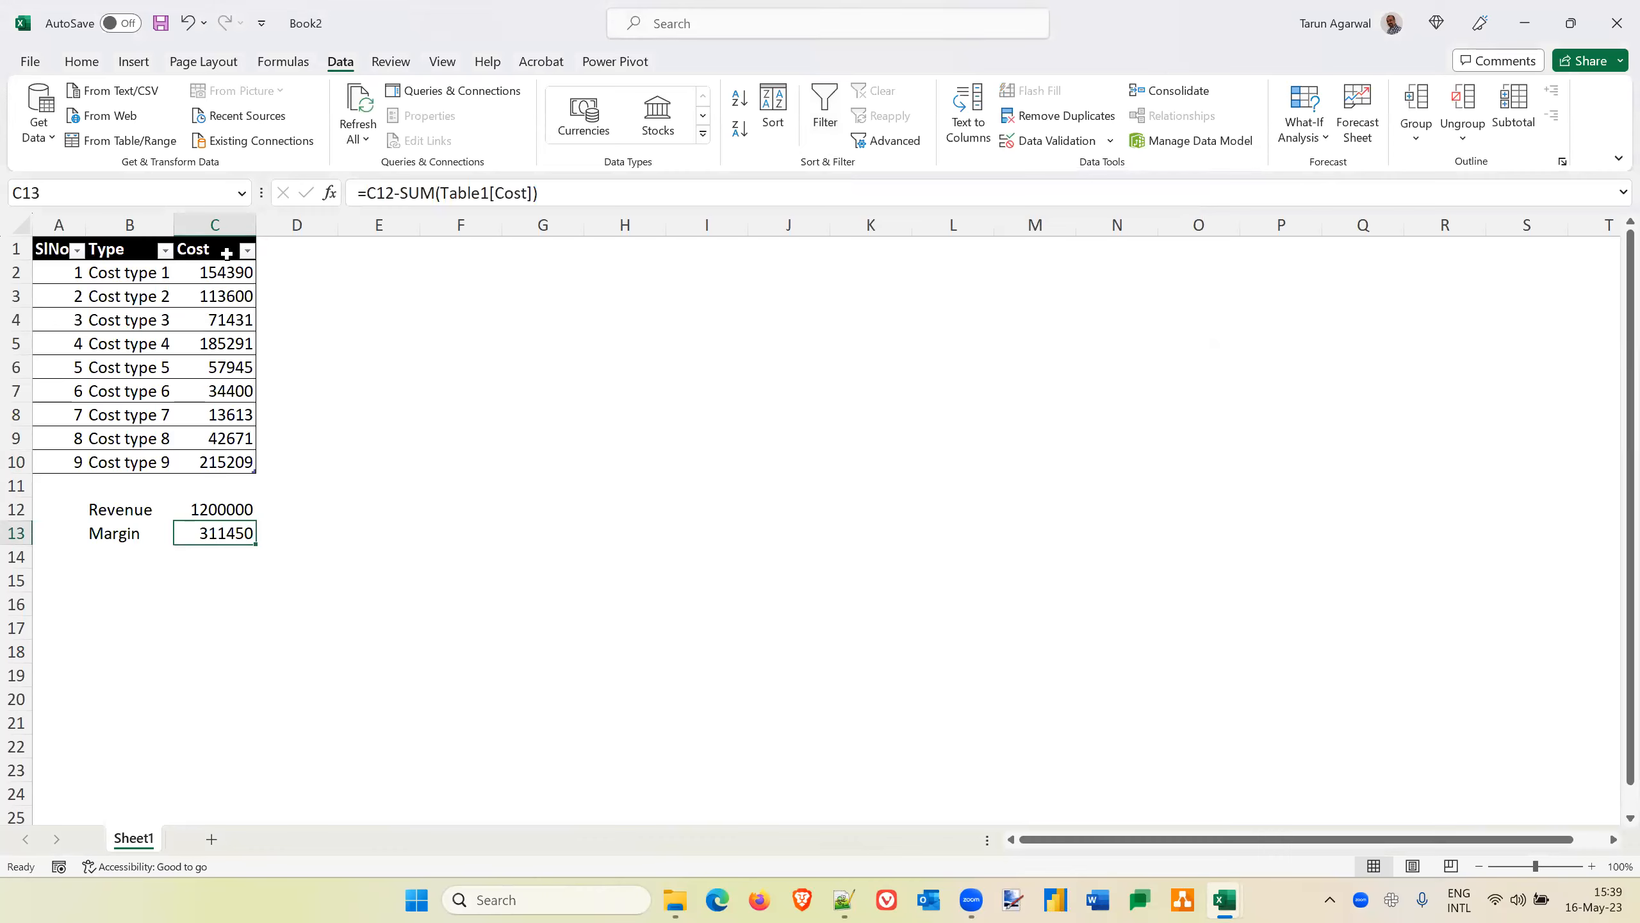
# Open Scenario Manager and apply the Variant1 scenario to the cost table
pyautogui.click(1322, 144)
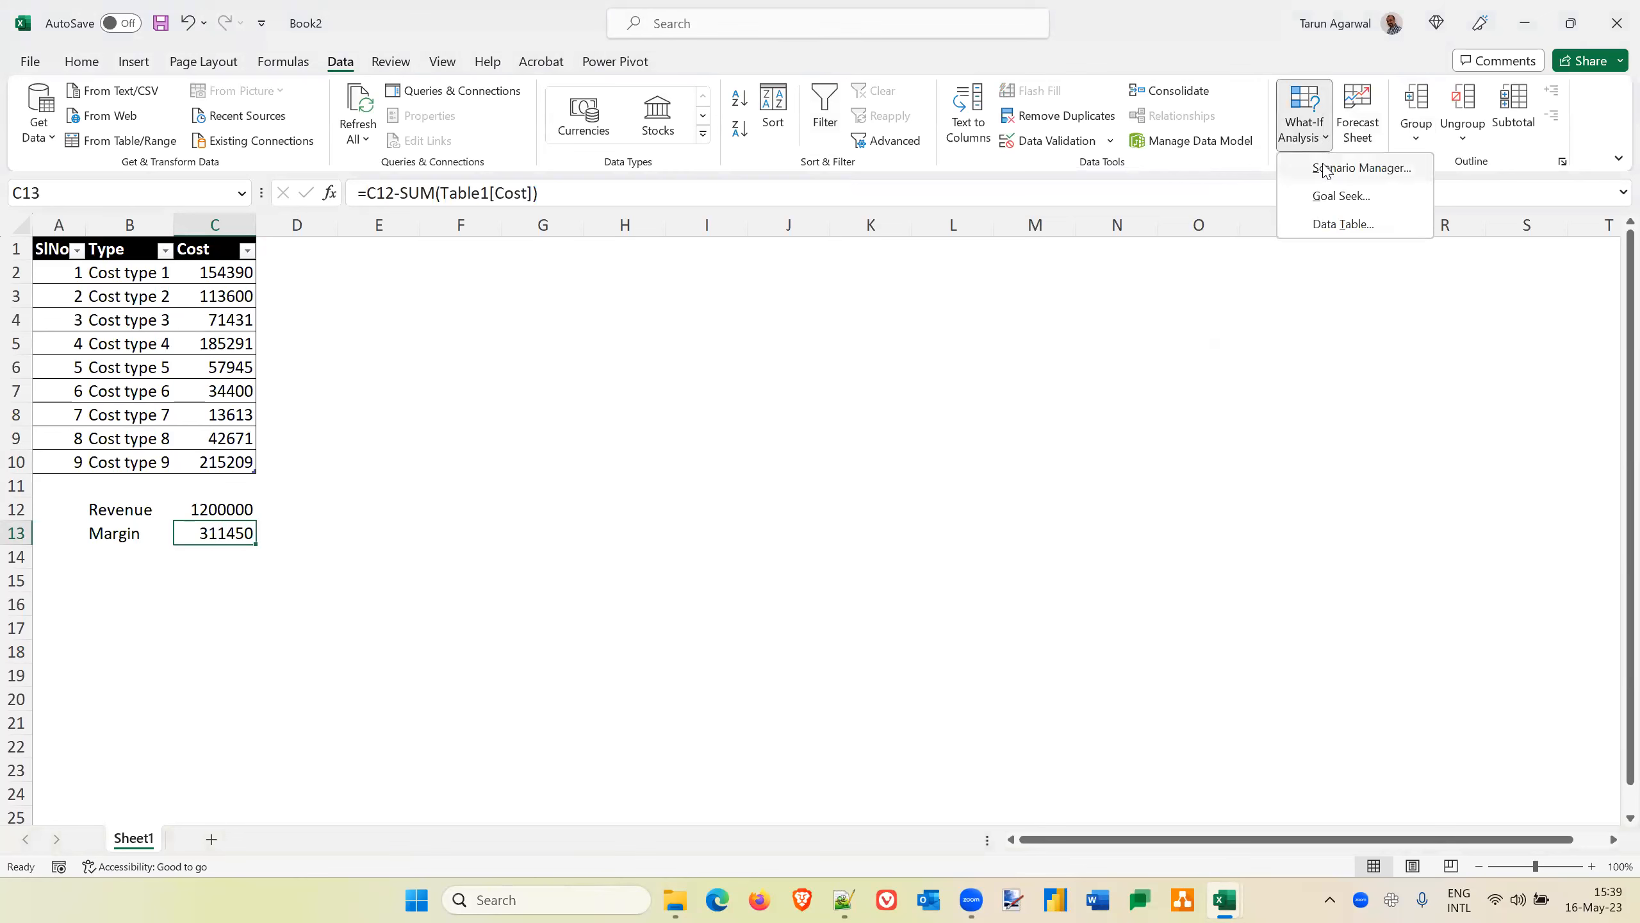
pyautogui.click(1327, 167)
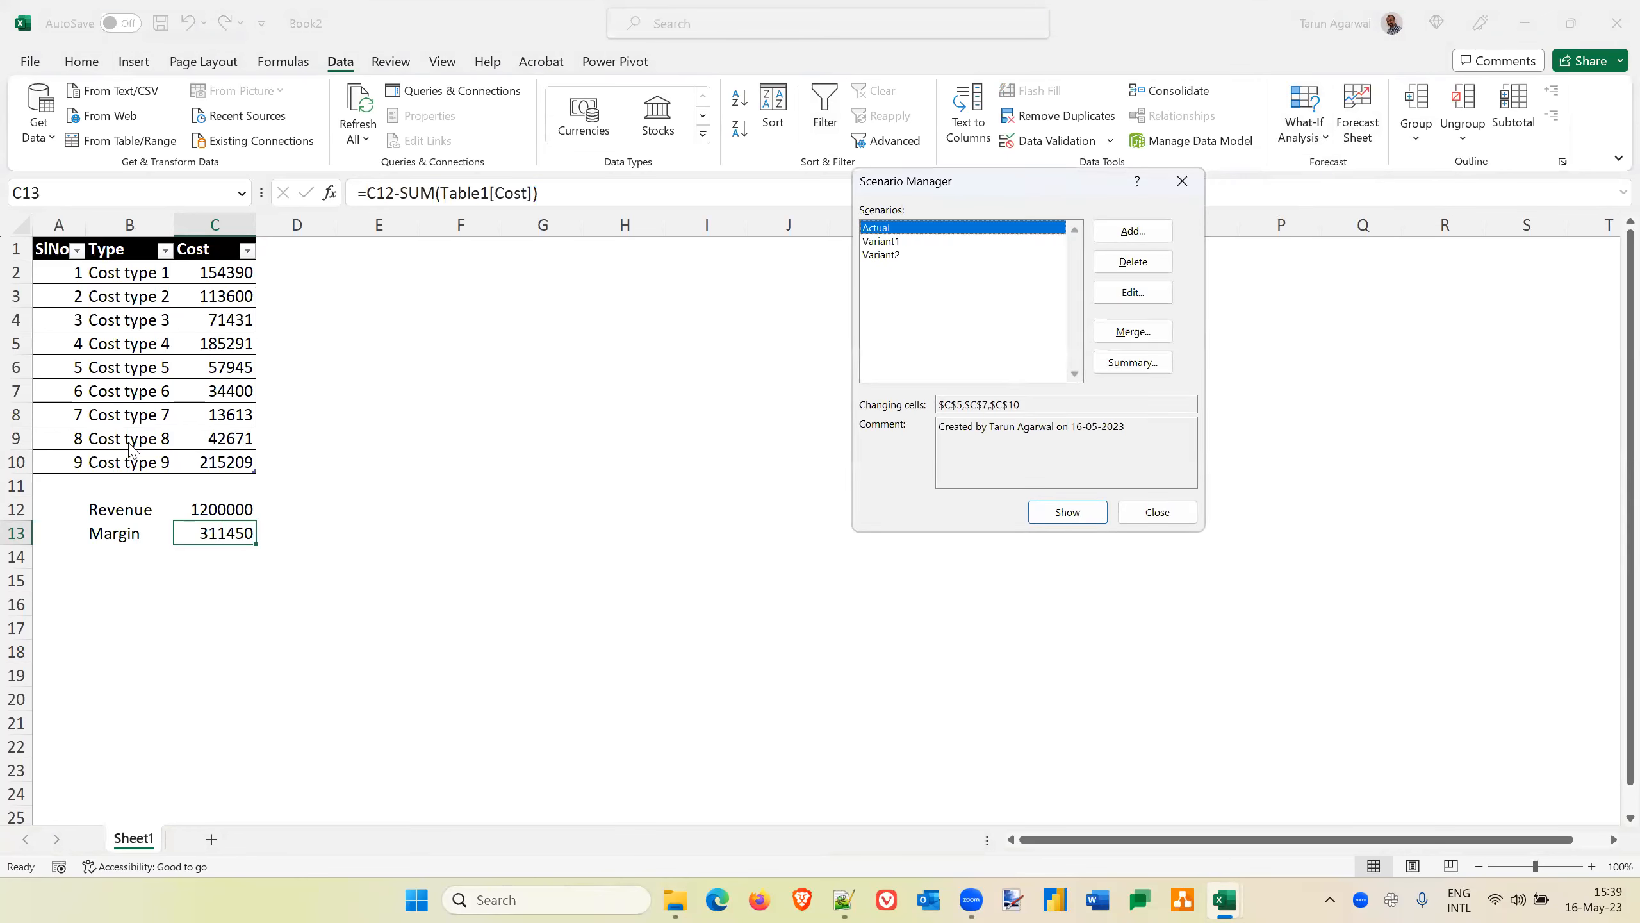
pyautogui.click(881, 246)
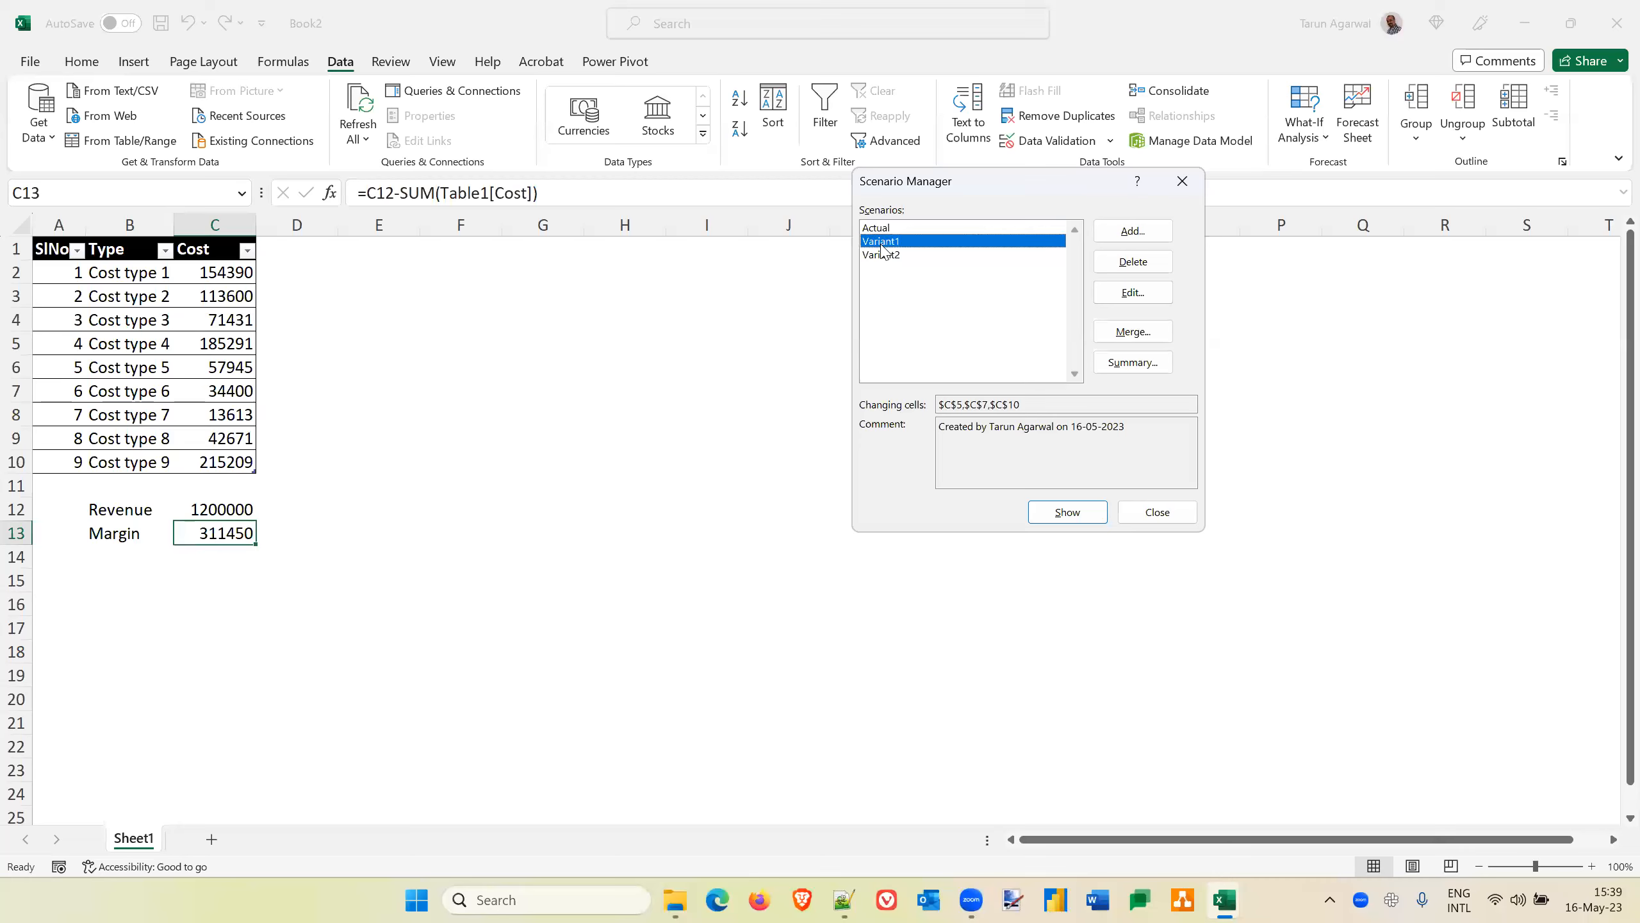
pyautogui.click(1065, 514)
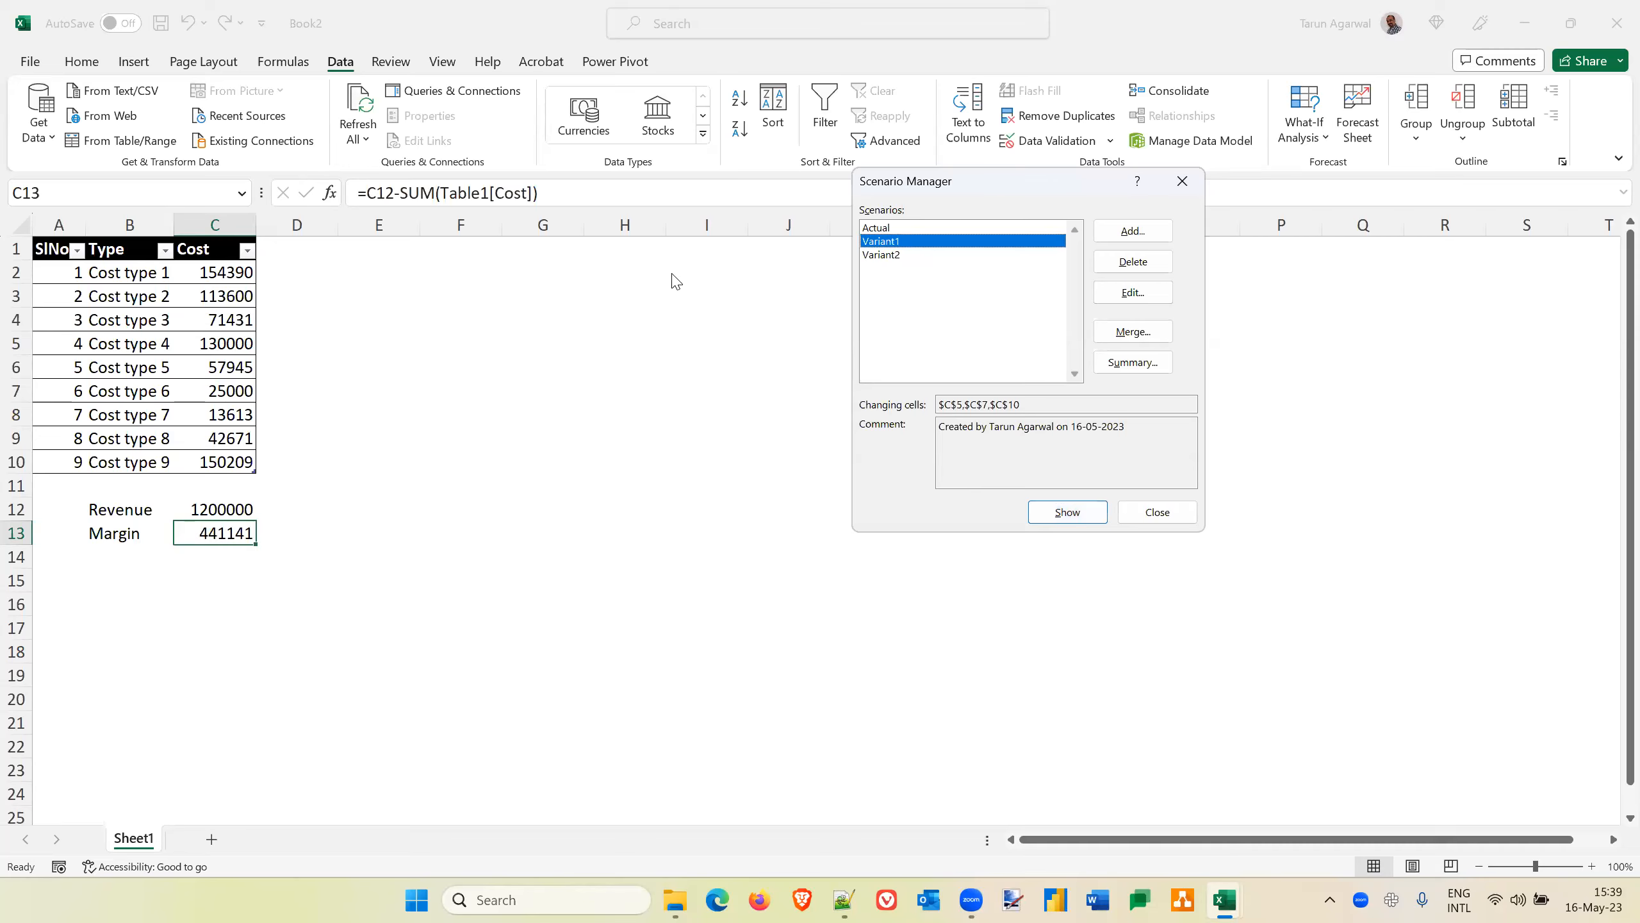
# Review the changing-cell values stored in Variant1 and leave them without saving changes
pyautogui.click(1131, 293)
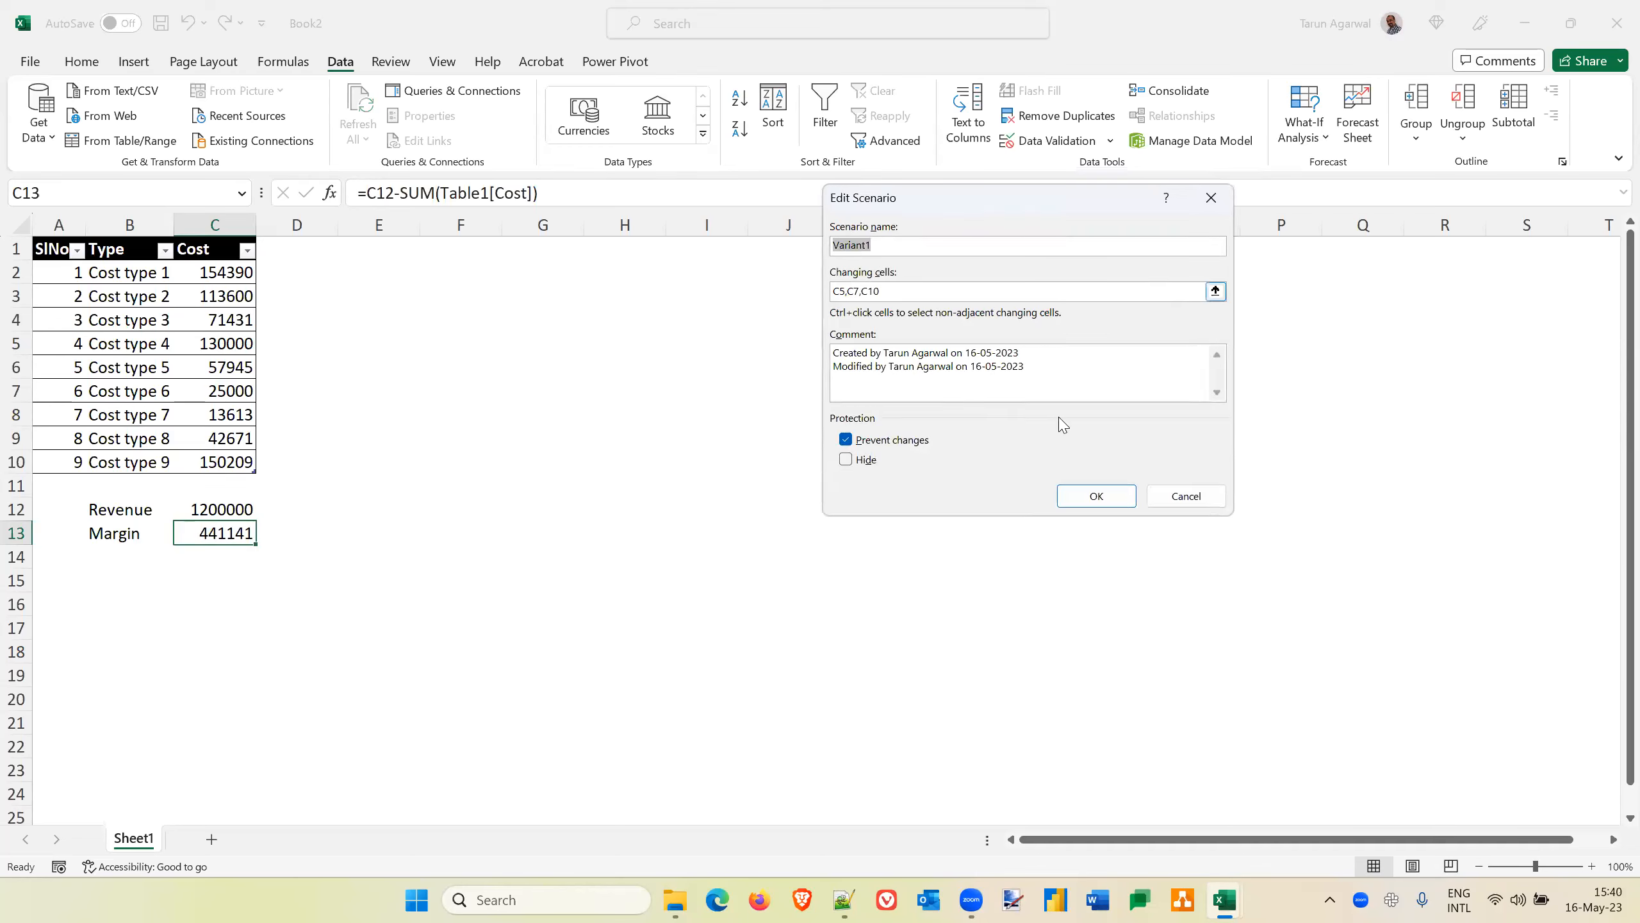
pyautogui.click(1111, 508)
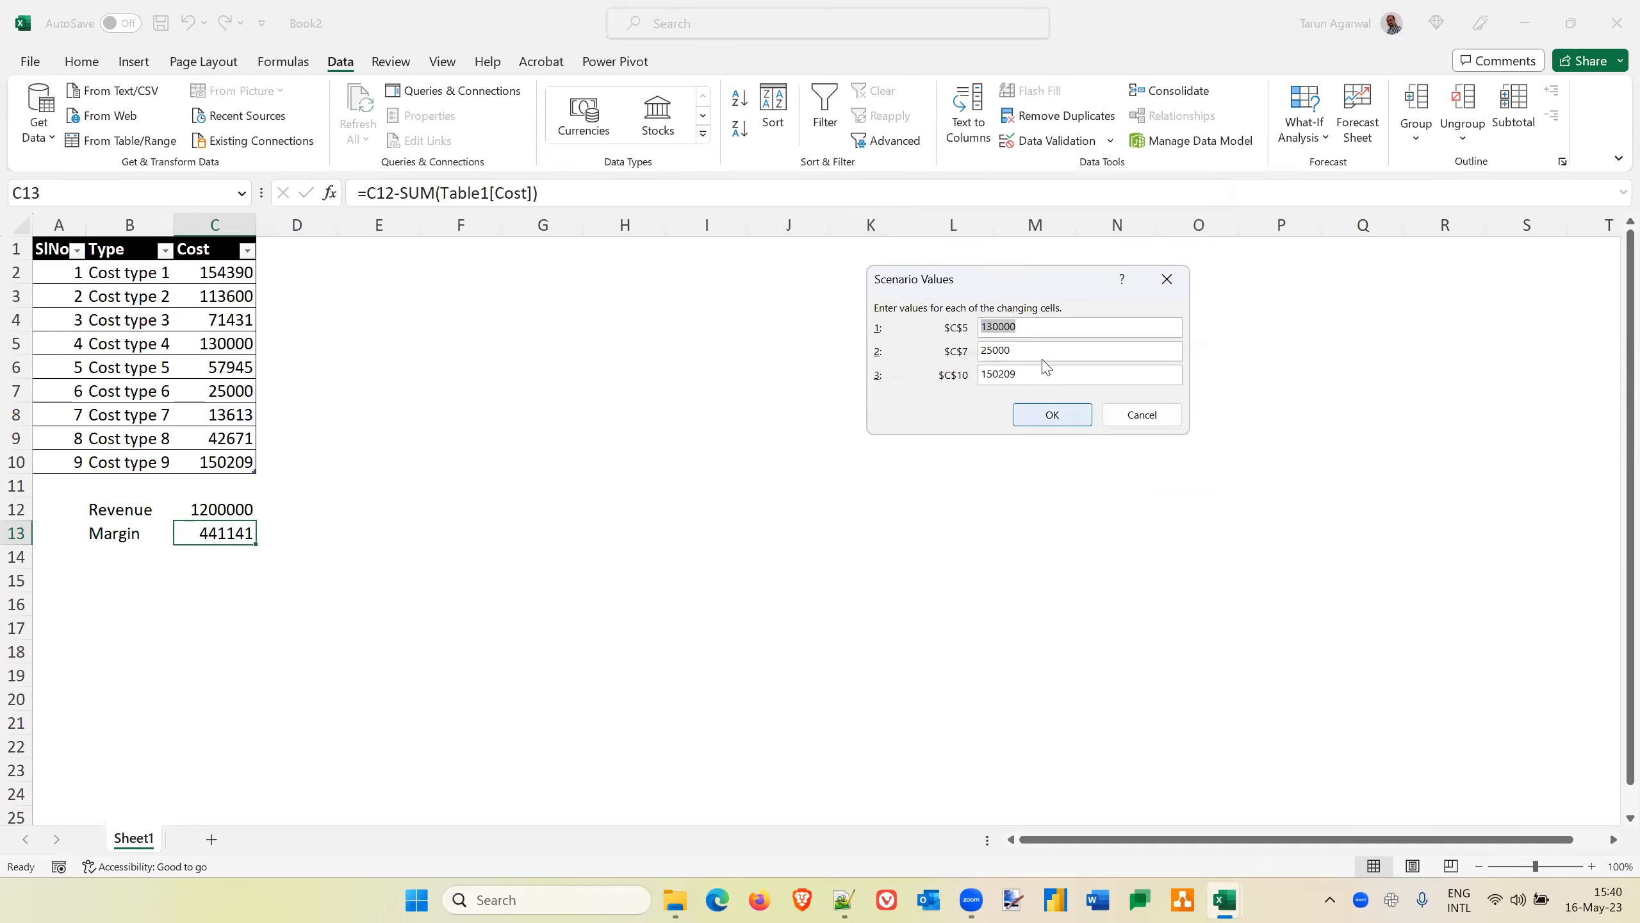
pyautogui.click(1150, 418)
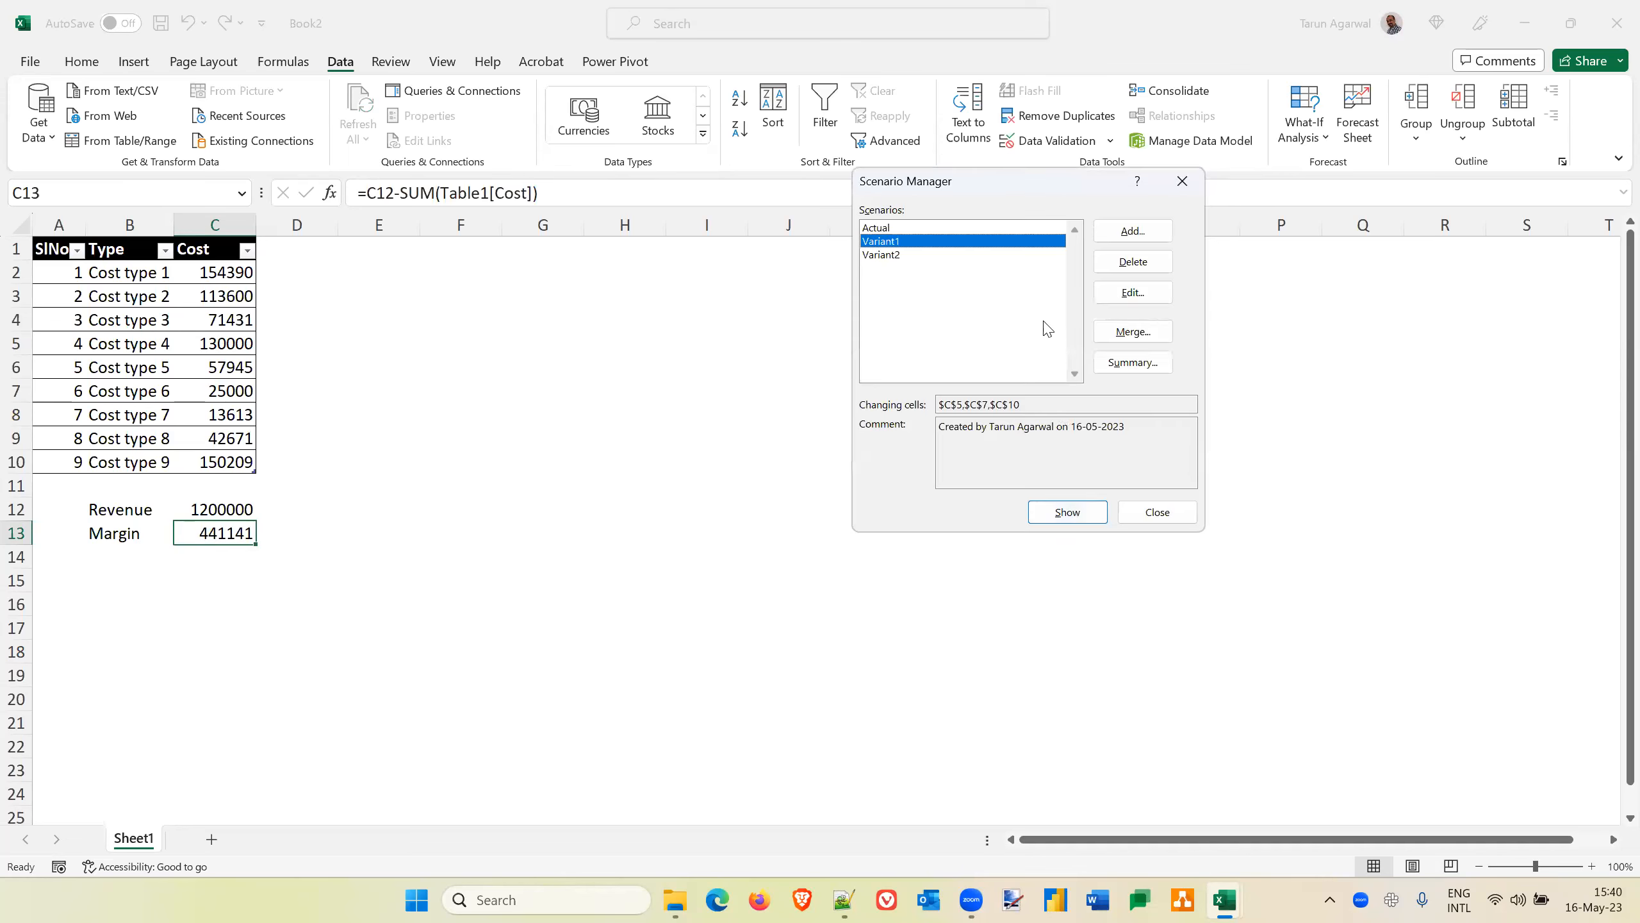
# Review the changing-cell values stored in Variant2 and accept them as they are
pyautogui.click(887, 255)
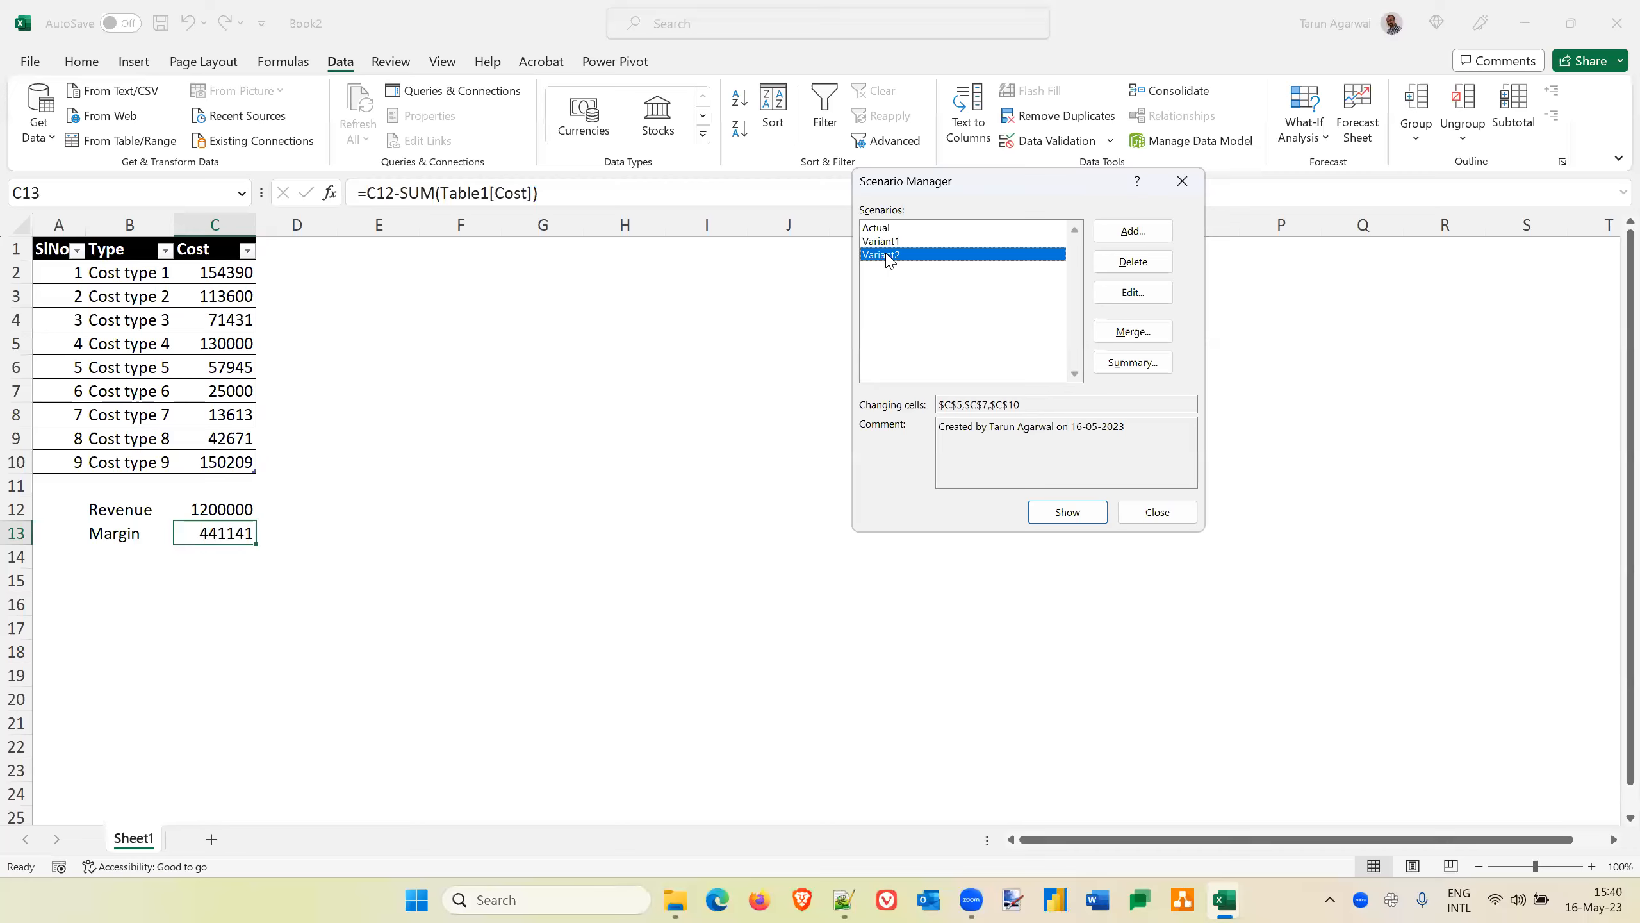
pyautogui.click(1145, 292)
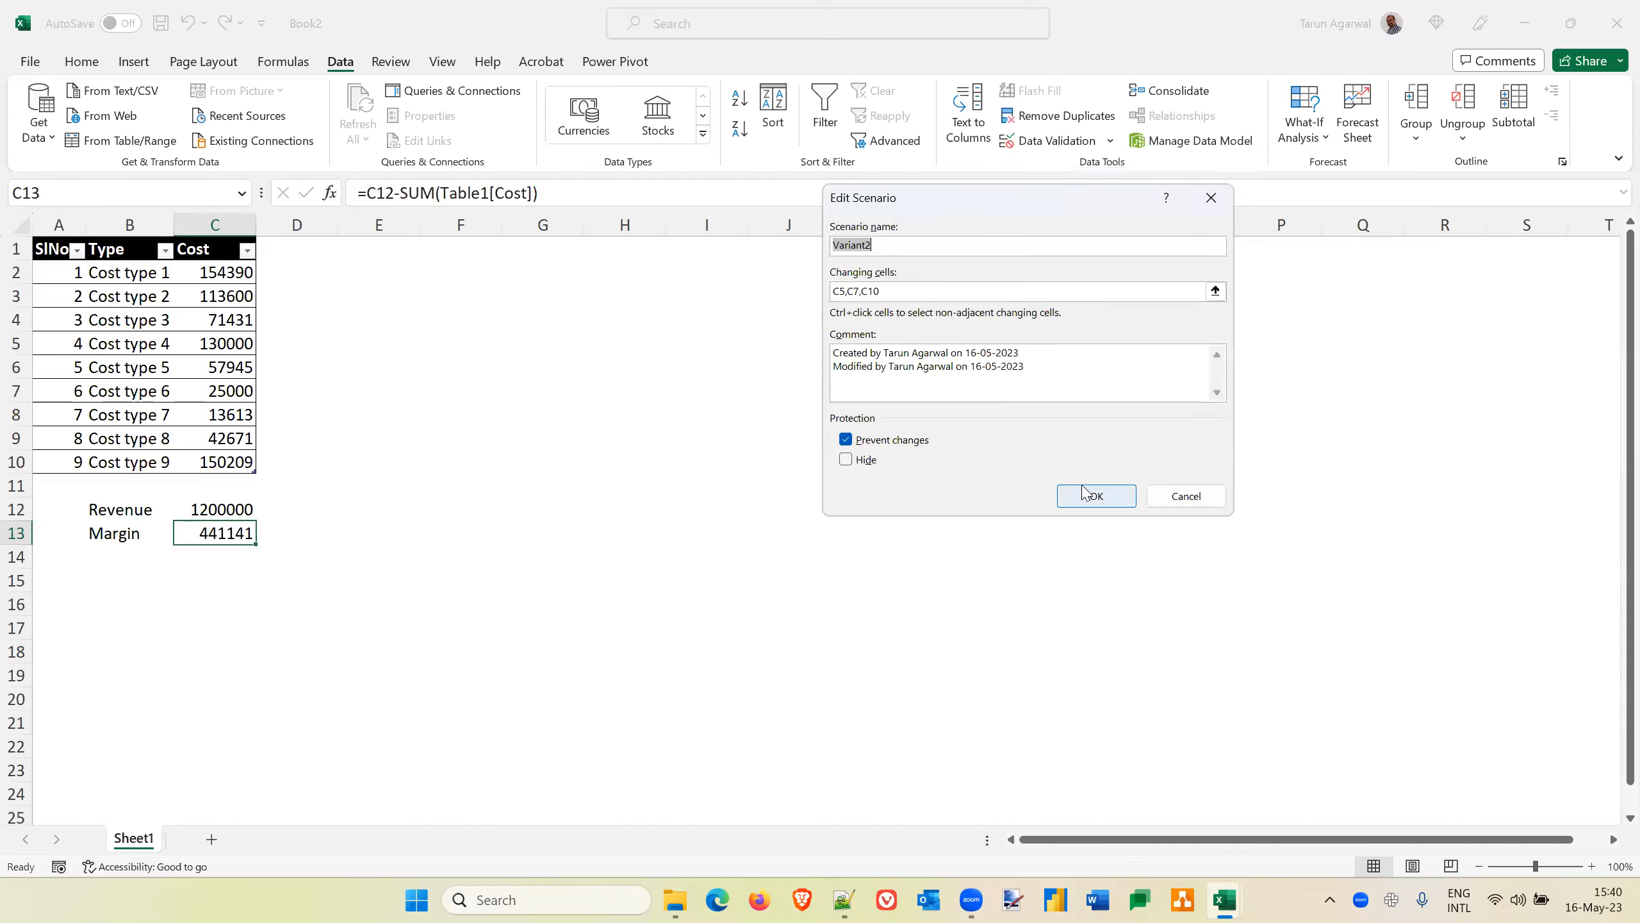
pyautogui.click(1098, 499)
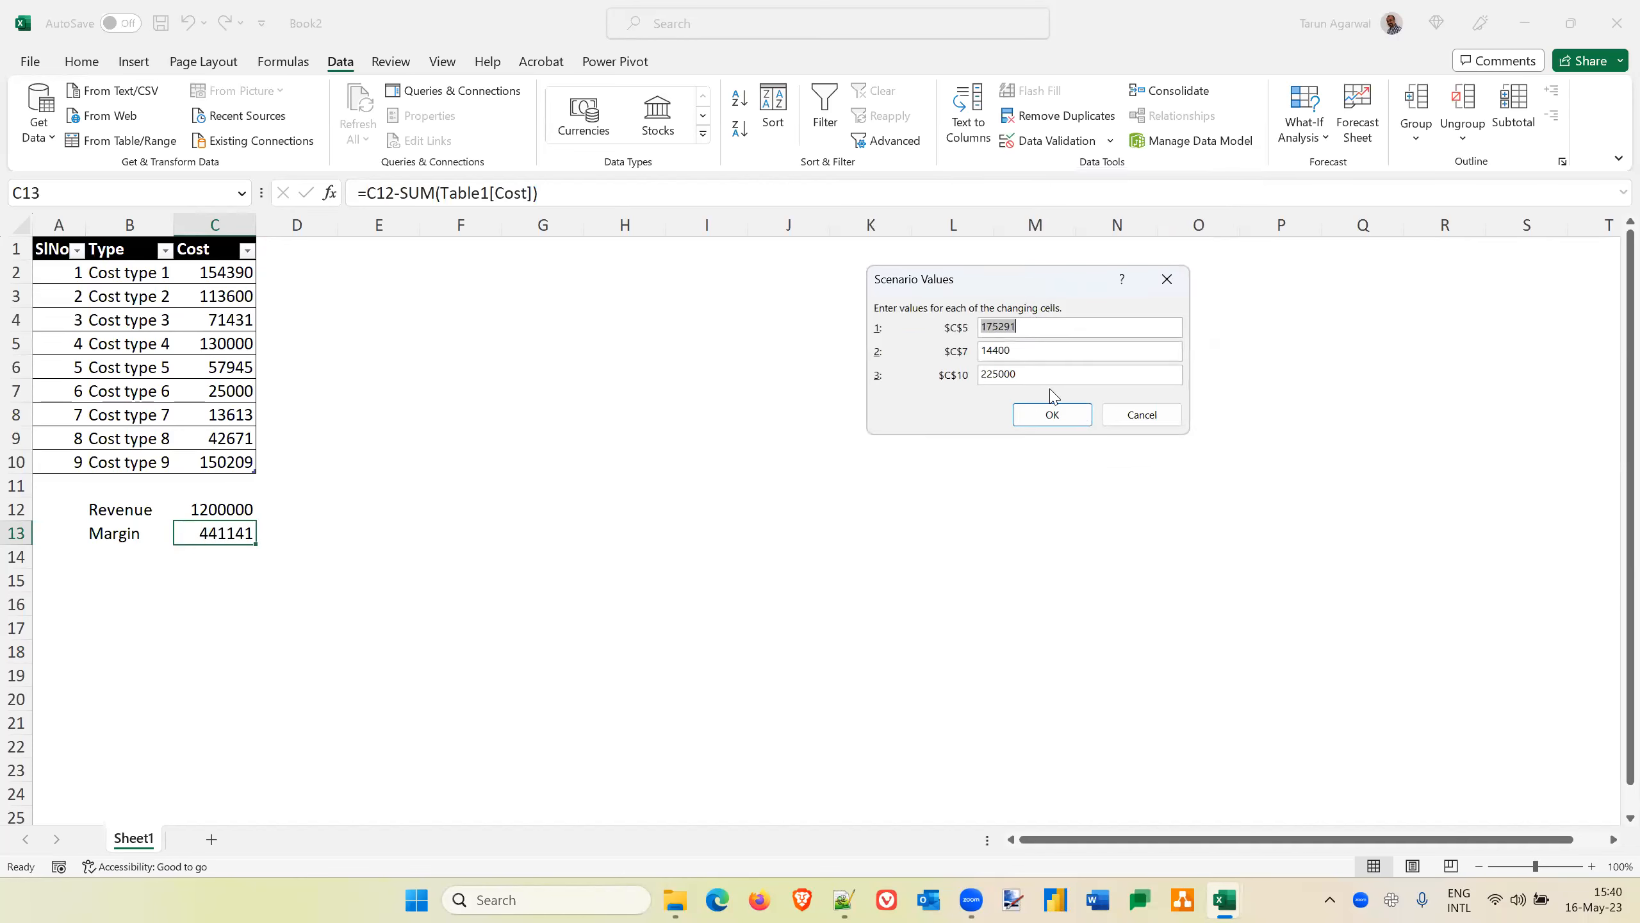
pyautogui.click(1053, 417)
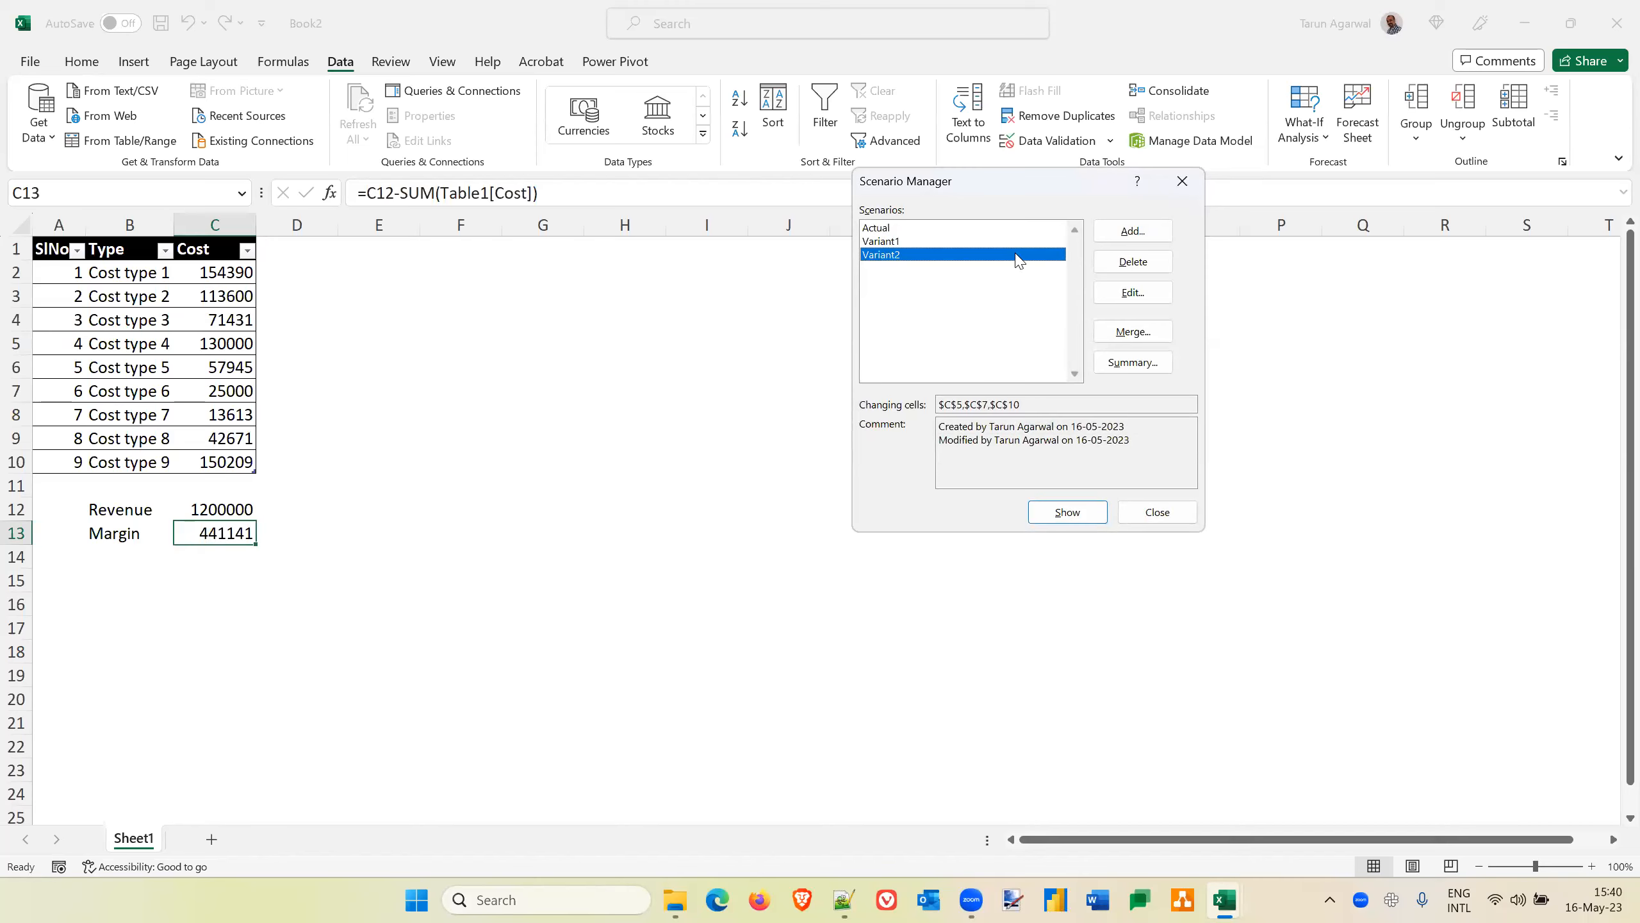
# Apply the Actual, Variant1 and Variant2 scenarios in turn to compare the margin, ending on Variant2
pyautogui.click(894, 242)
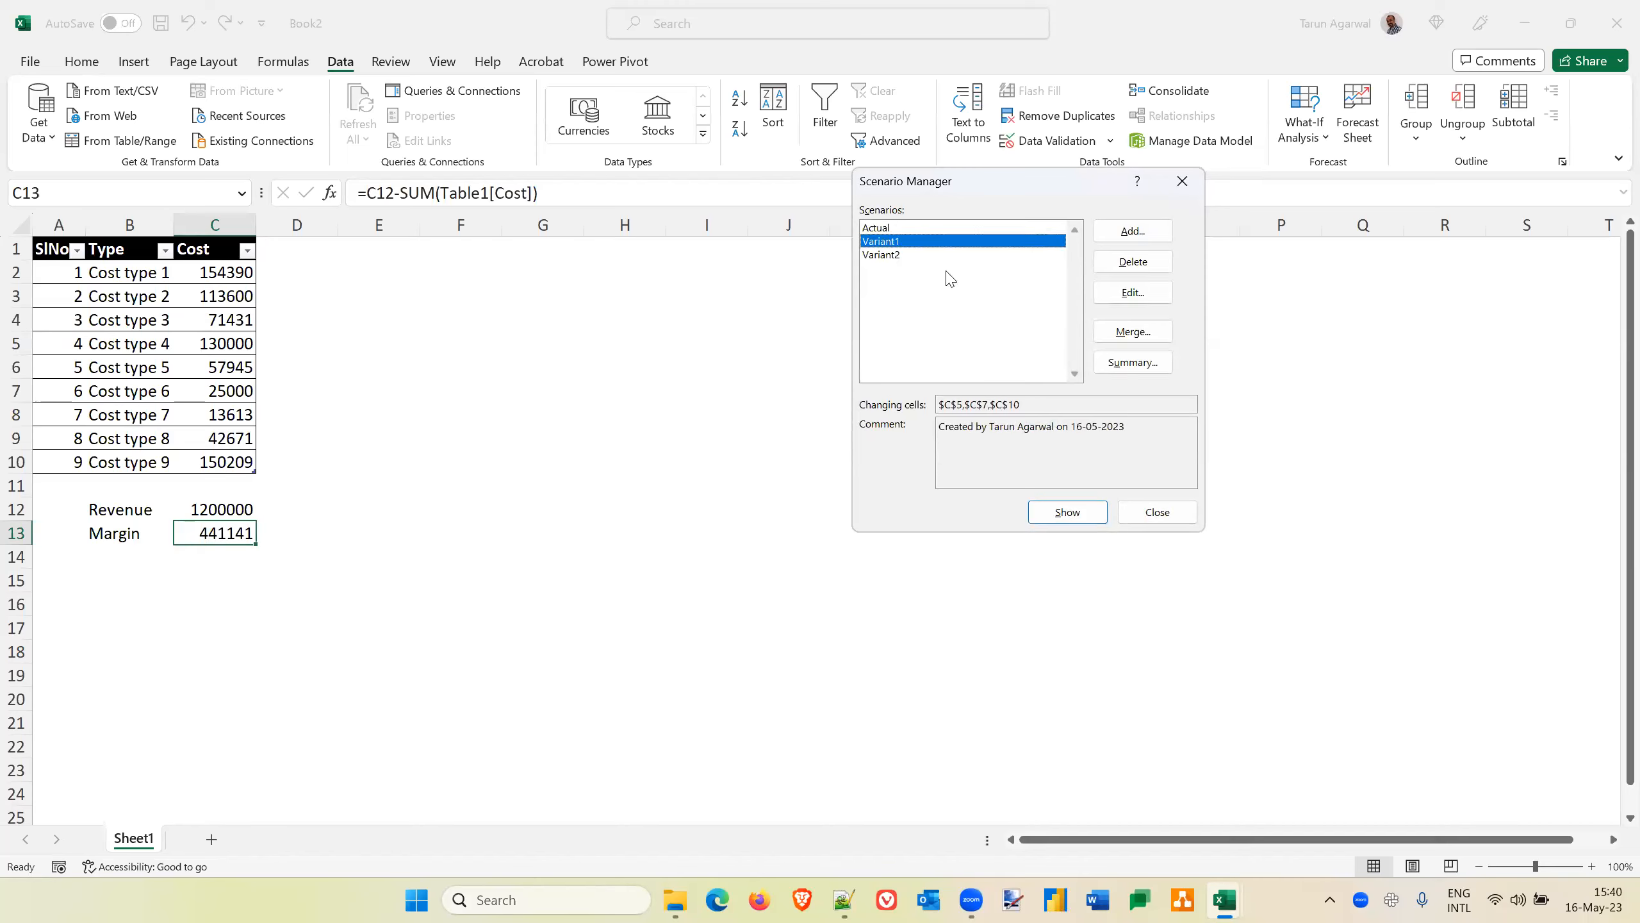
pyautogui.click(884, 229)
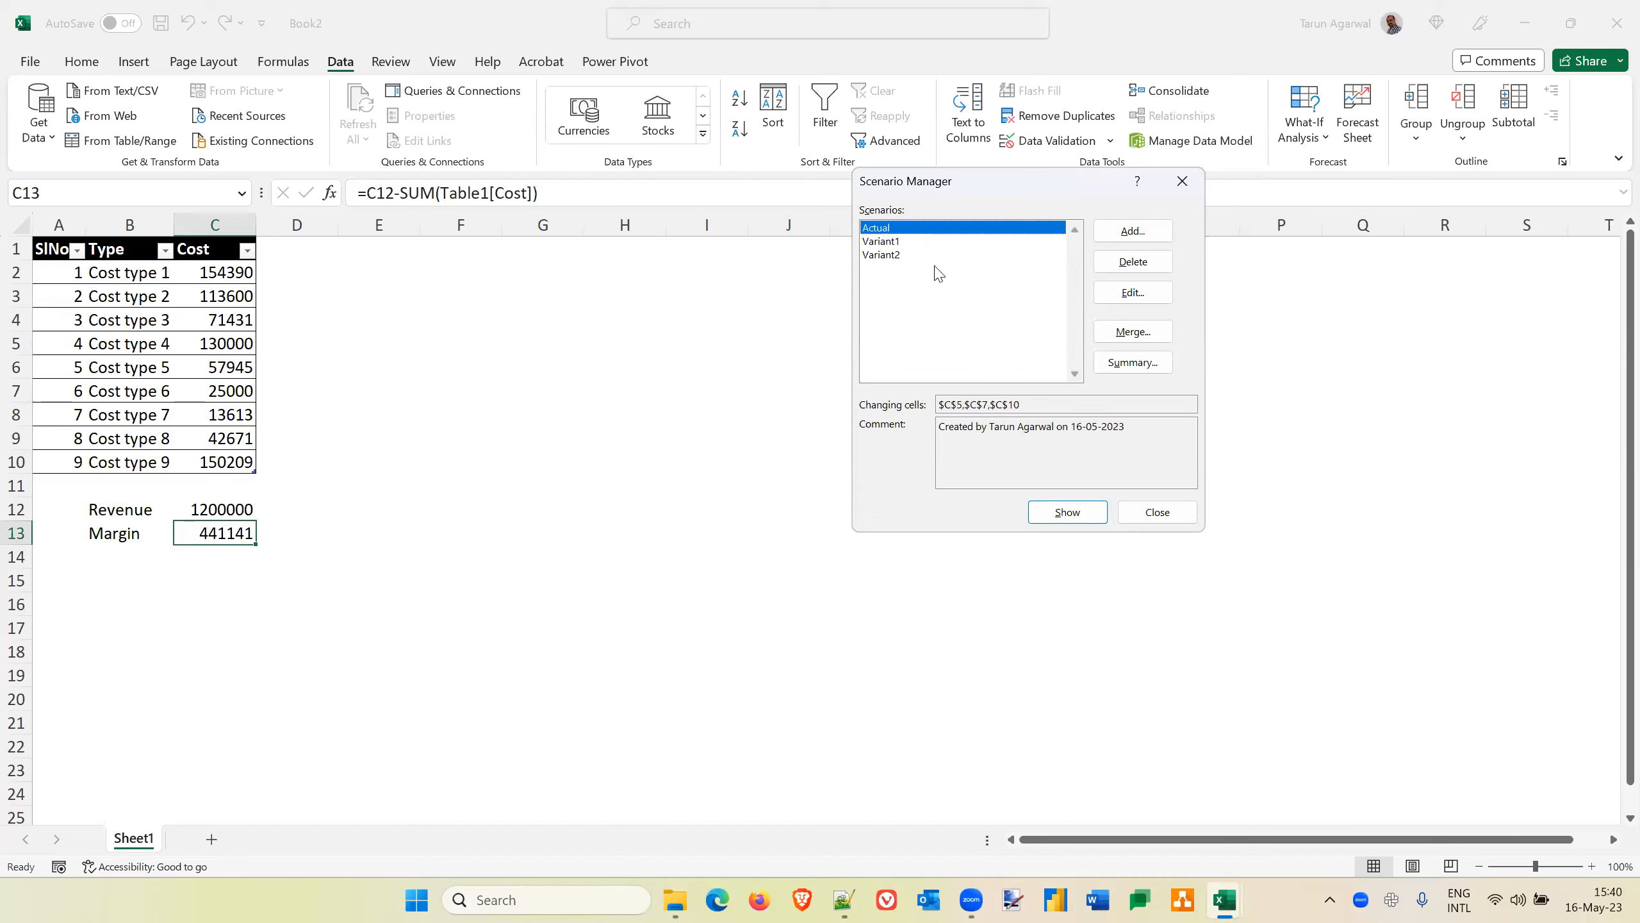
pyautogui.click(1060, 515)
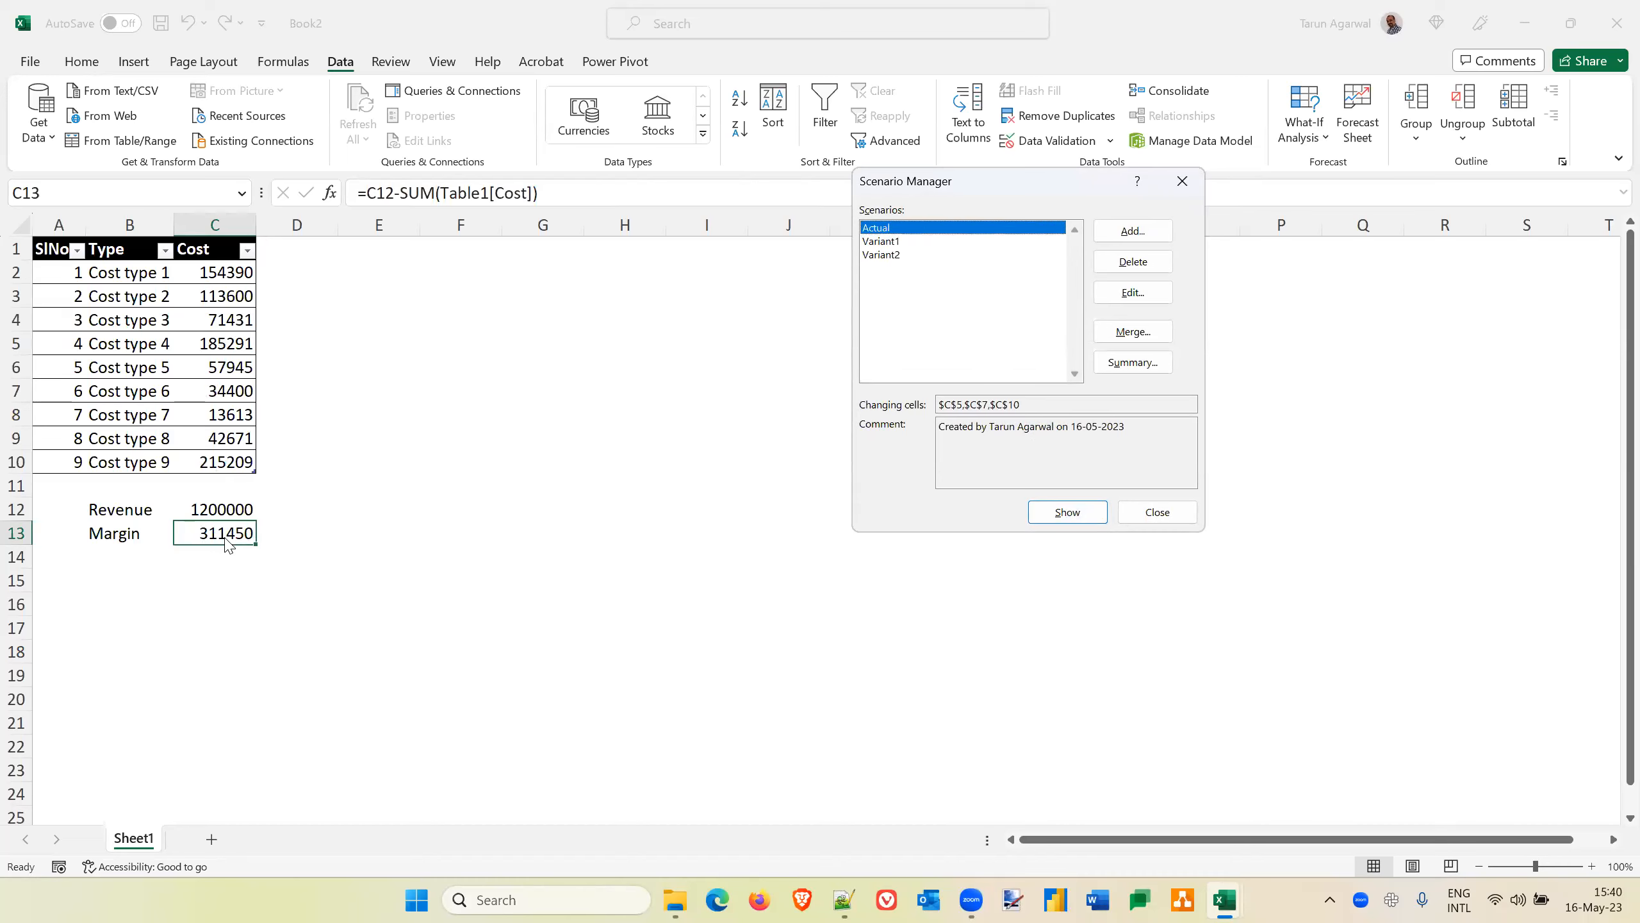
pyautogui.click(887, 242)
pyautogui.click(1051, 511)
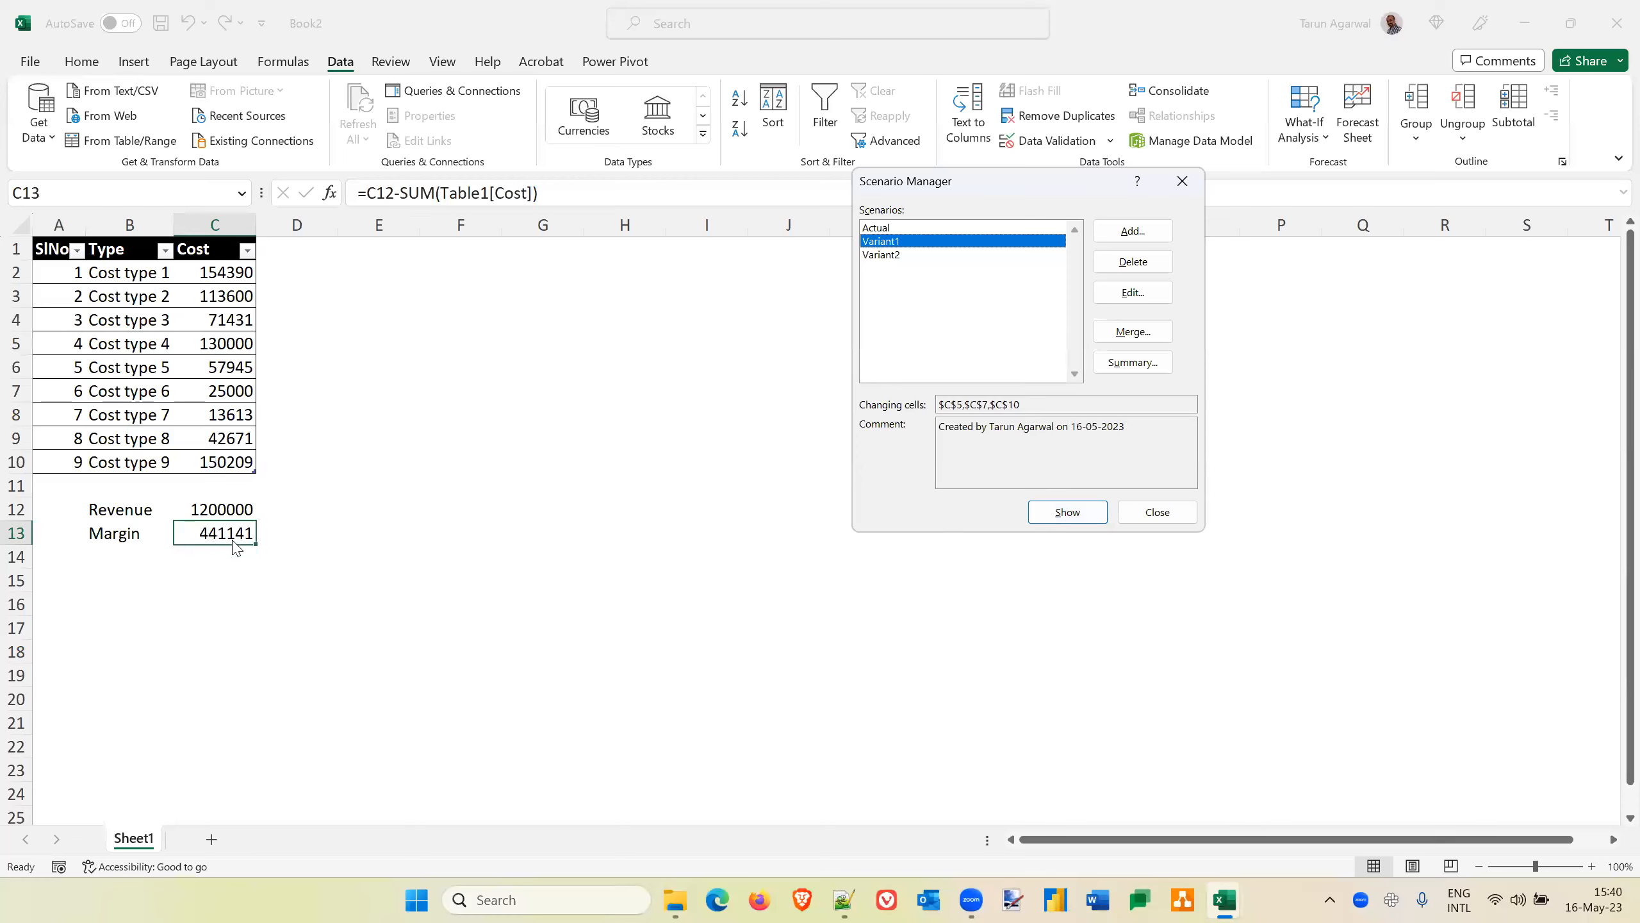
pyautogui.click(888, 255)
pyautogui.click(1069, 516)
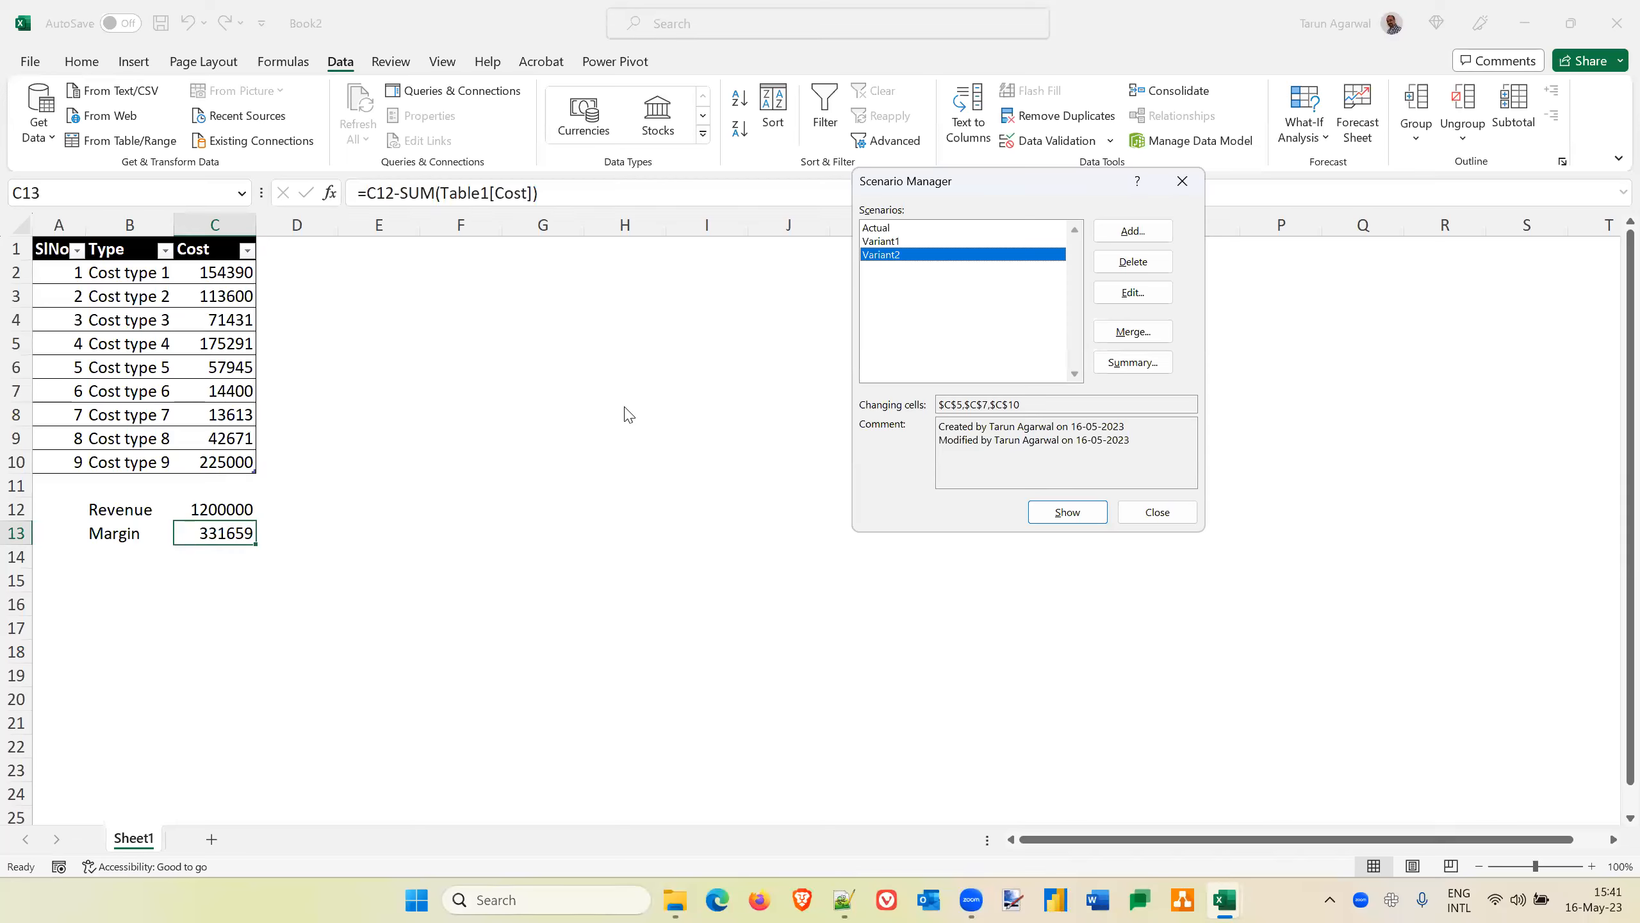
# Generate a Scenario summary report with C13 as the result cell
pyautogui.click(760, 899)
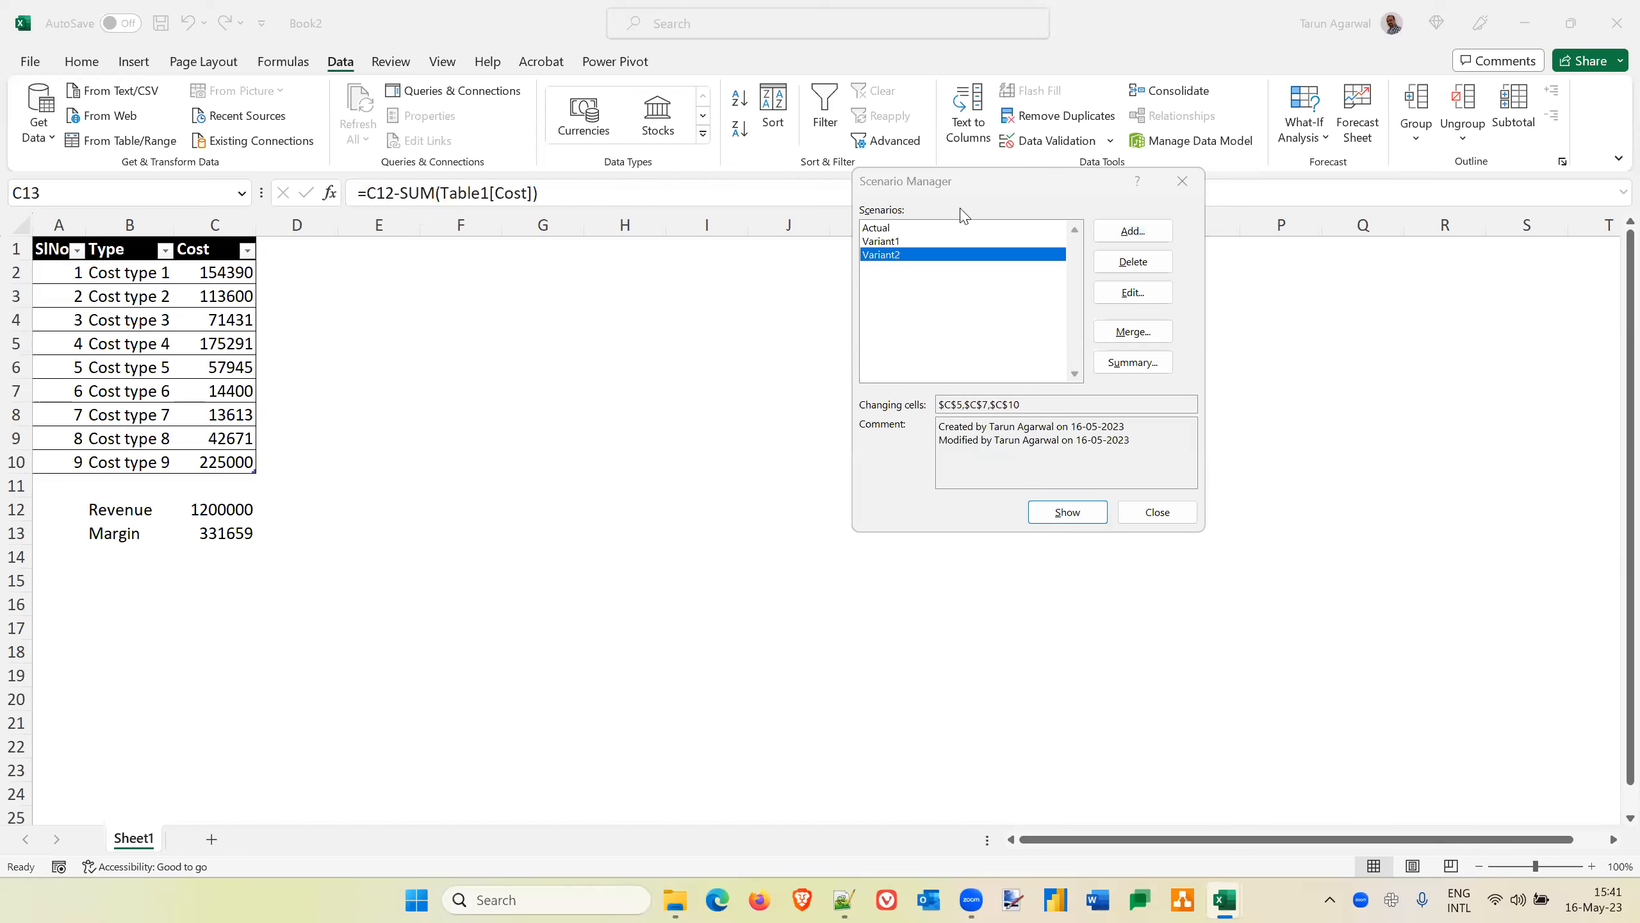
pyautogui.click(1135, 364)
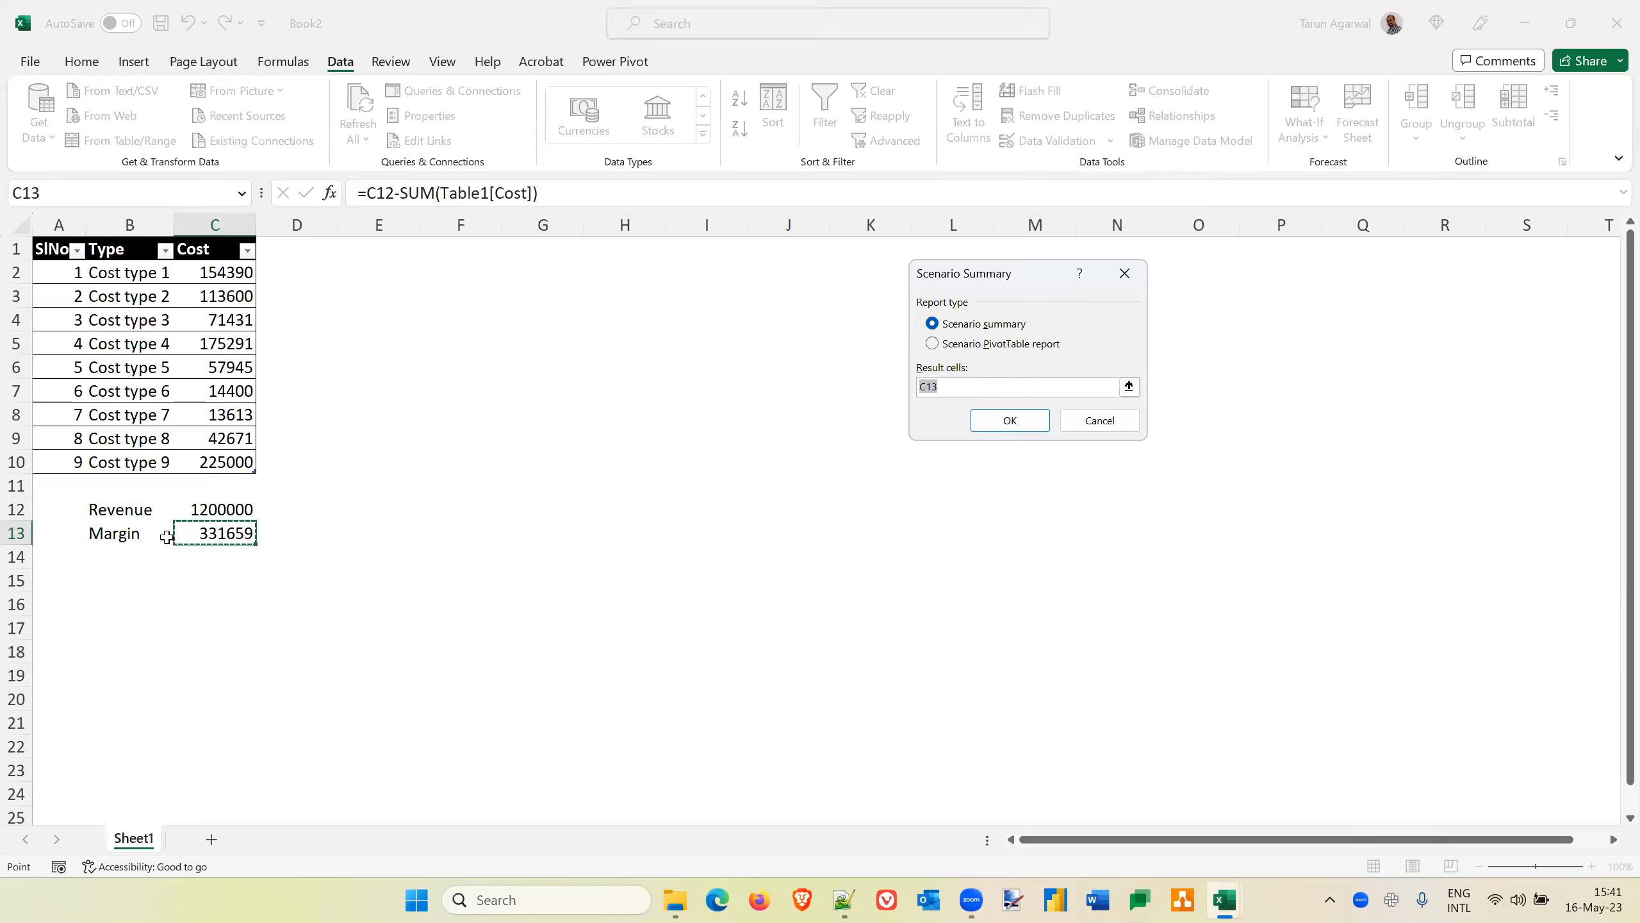
pyautogui.click(1009, 420)
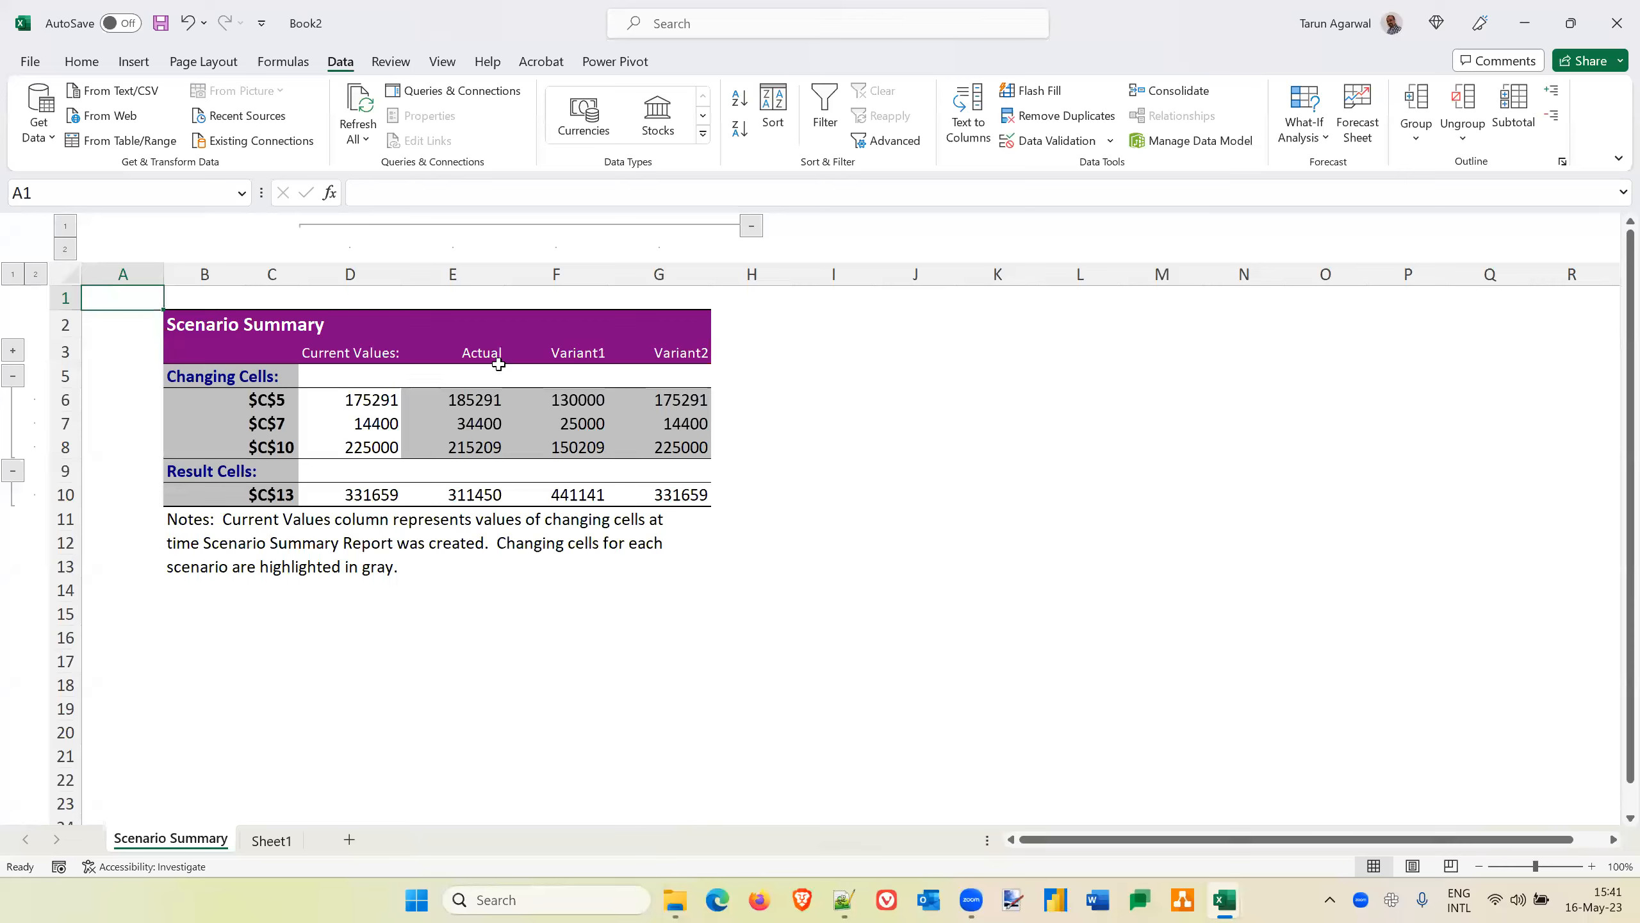
# Compare the C5 values of the current, Actual, Variant1 and Variant2 columns in the scenario summary
pyautogui.click(477, 400)
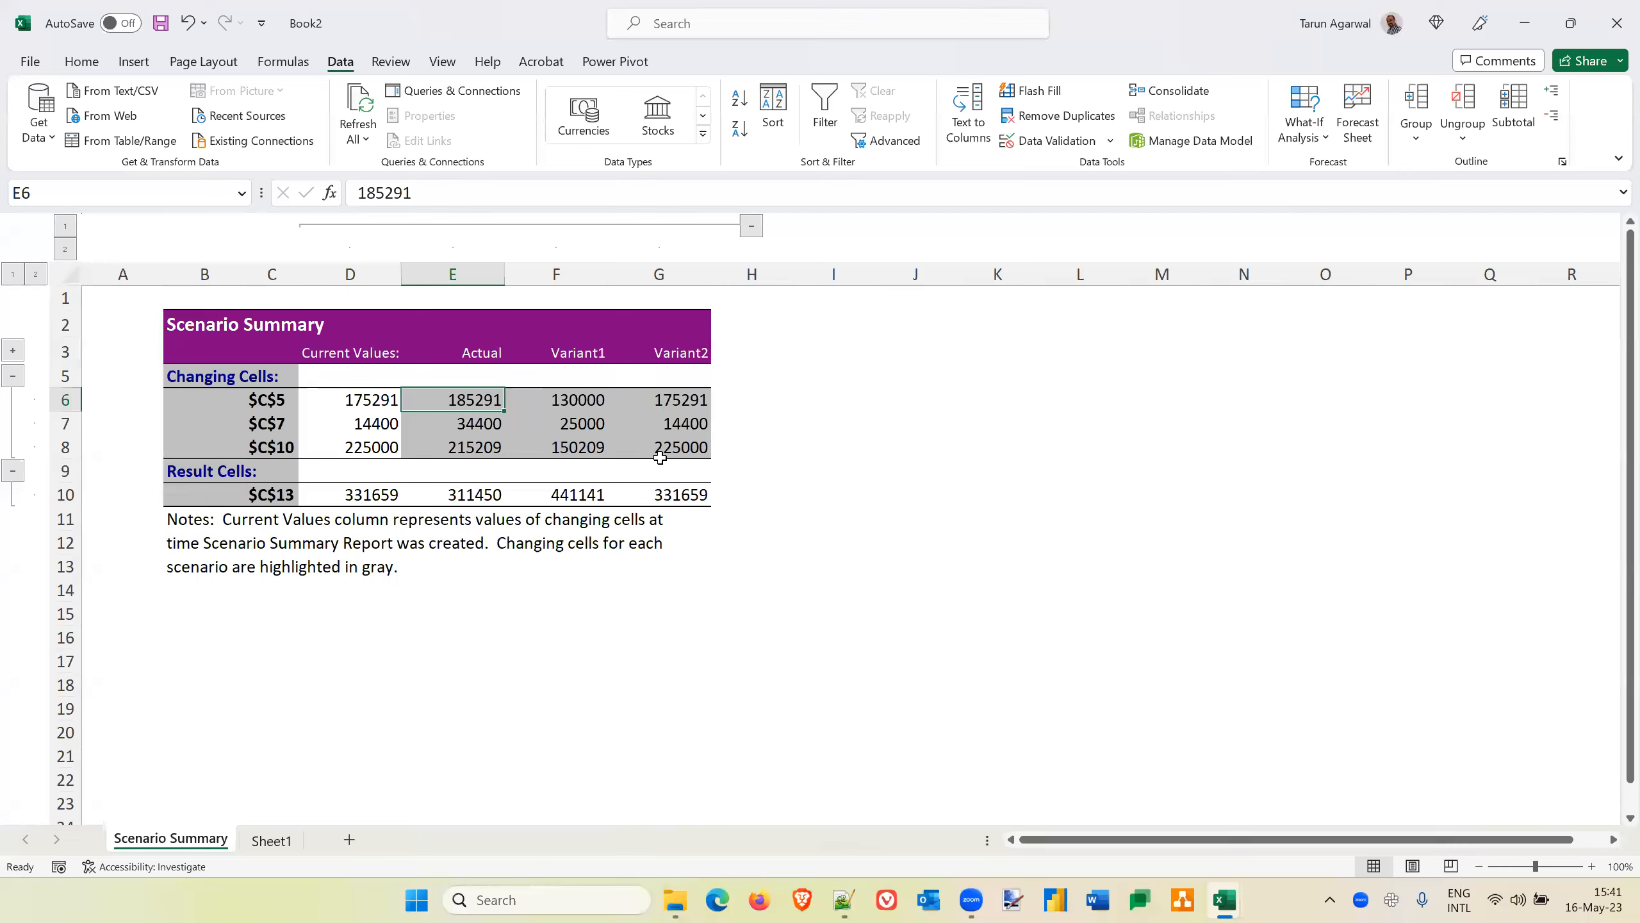
pyautogui.press('Right')
pyautogui.press('Right')
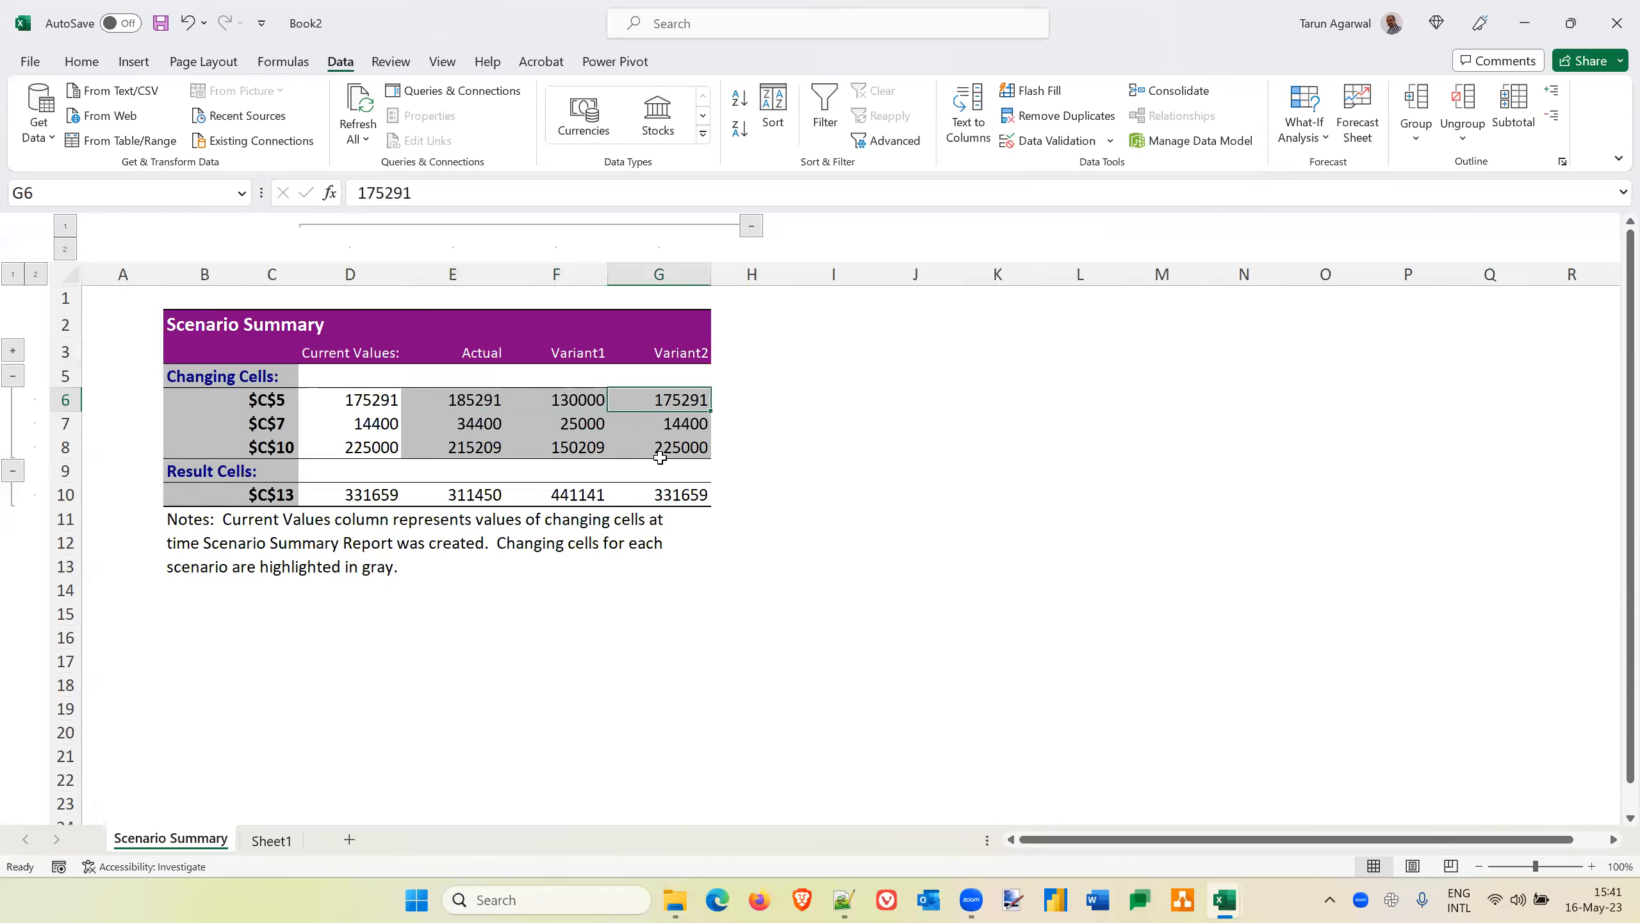
pyautogui.press('Left')
pyautogui.press('Left')
pyautogui.press('Left')
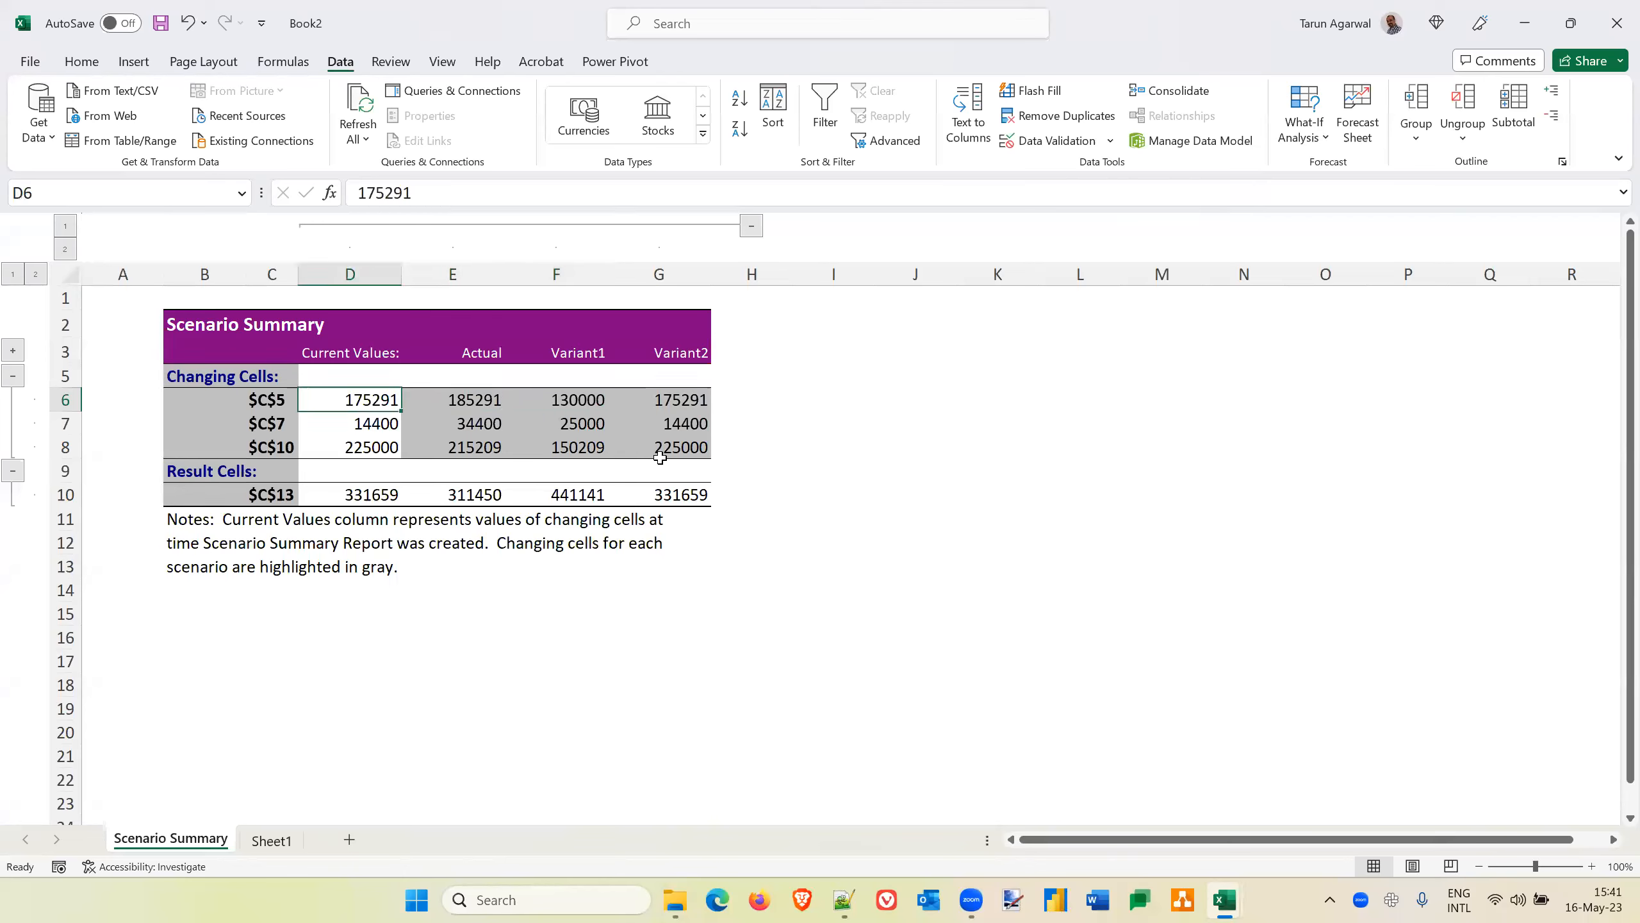
pyautogui.press('Right')
pyautogui.press('Right')
pyautogui.press('Right')
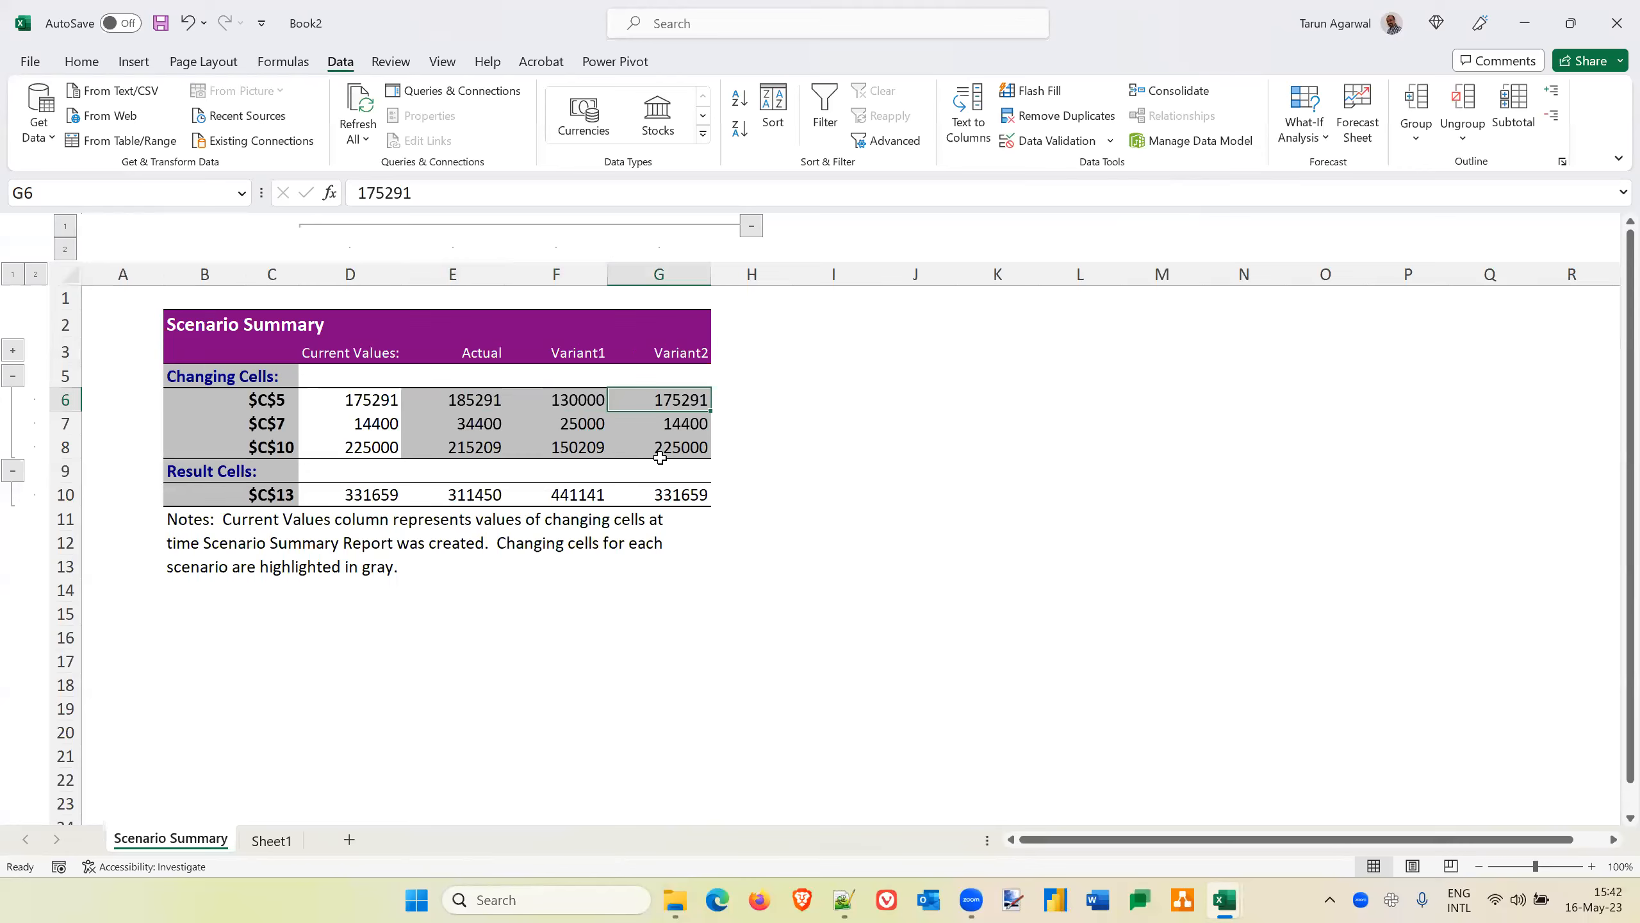
pyautogui.press('Left')
# Compare the C13 margin results of Actual, Variant1 and Variant2 in the scenario summary
pyautogui.press('Left')
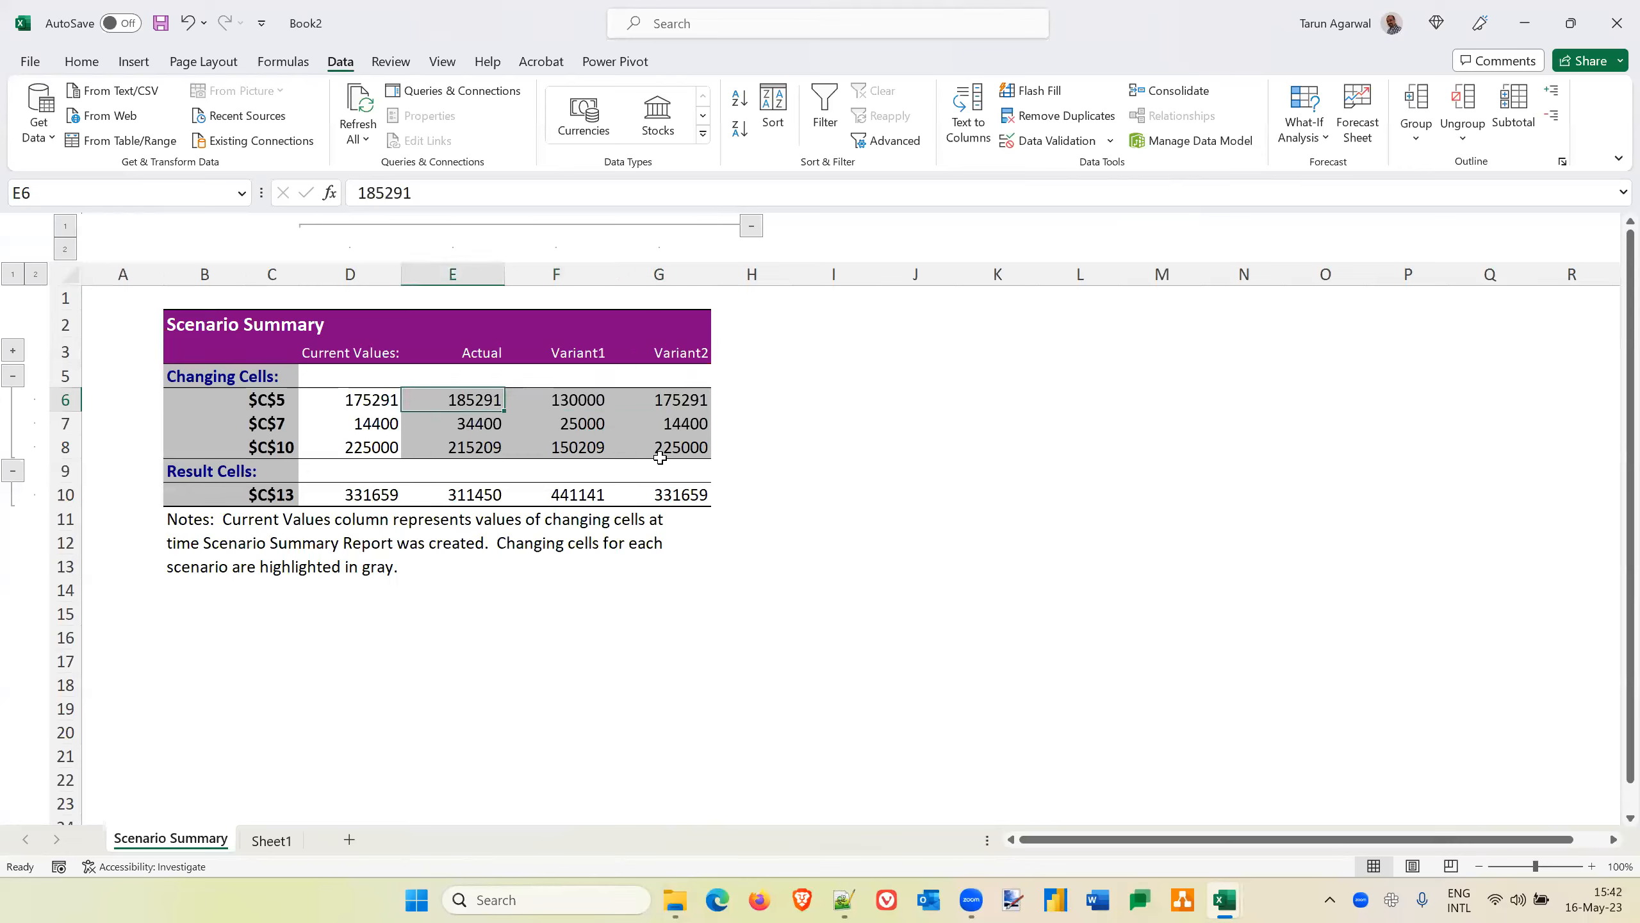
pyautogui.press('Right')
pyautogui.press('Right')
pyautogui.press('Down')
pyautogui.press('Down')
pyautogui.press('Down')
pyautogui.press('Down')
pyautogui.press('Left')
pyautogui.press('Left')
pyautogui.press('Right')
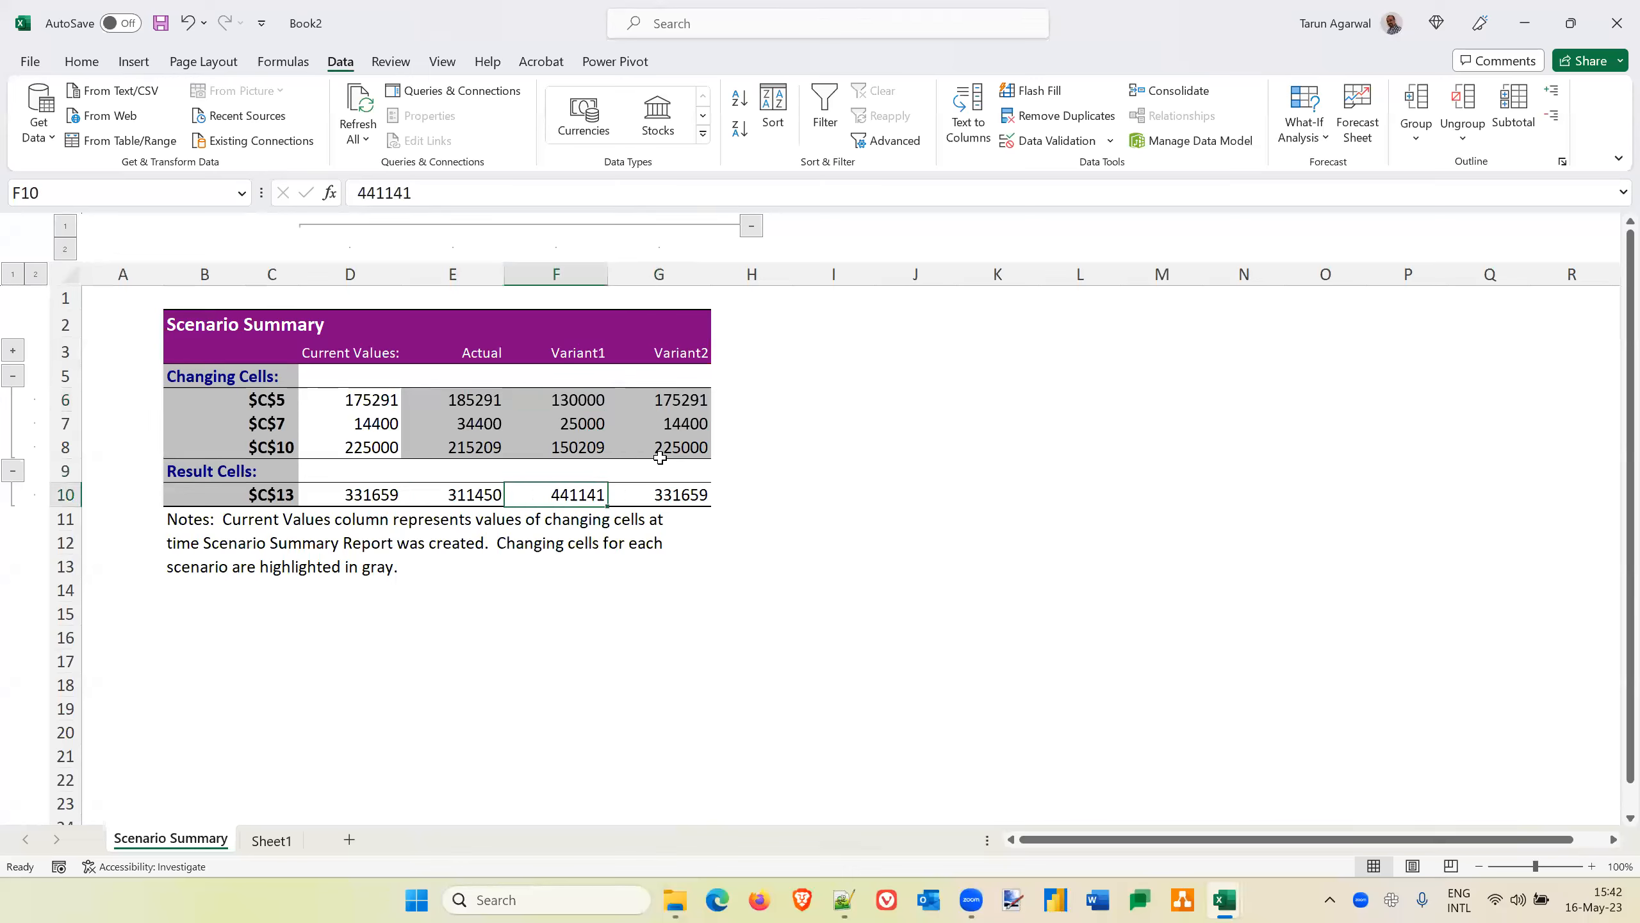
pyautogui.press('Right')
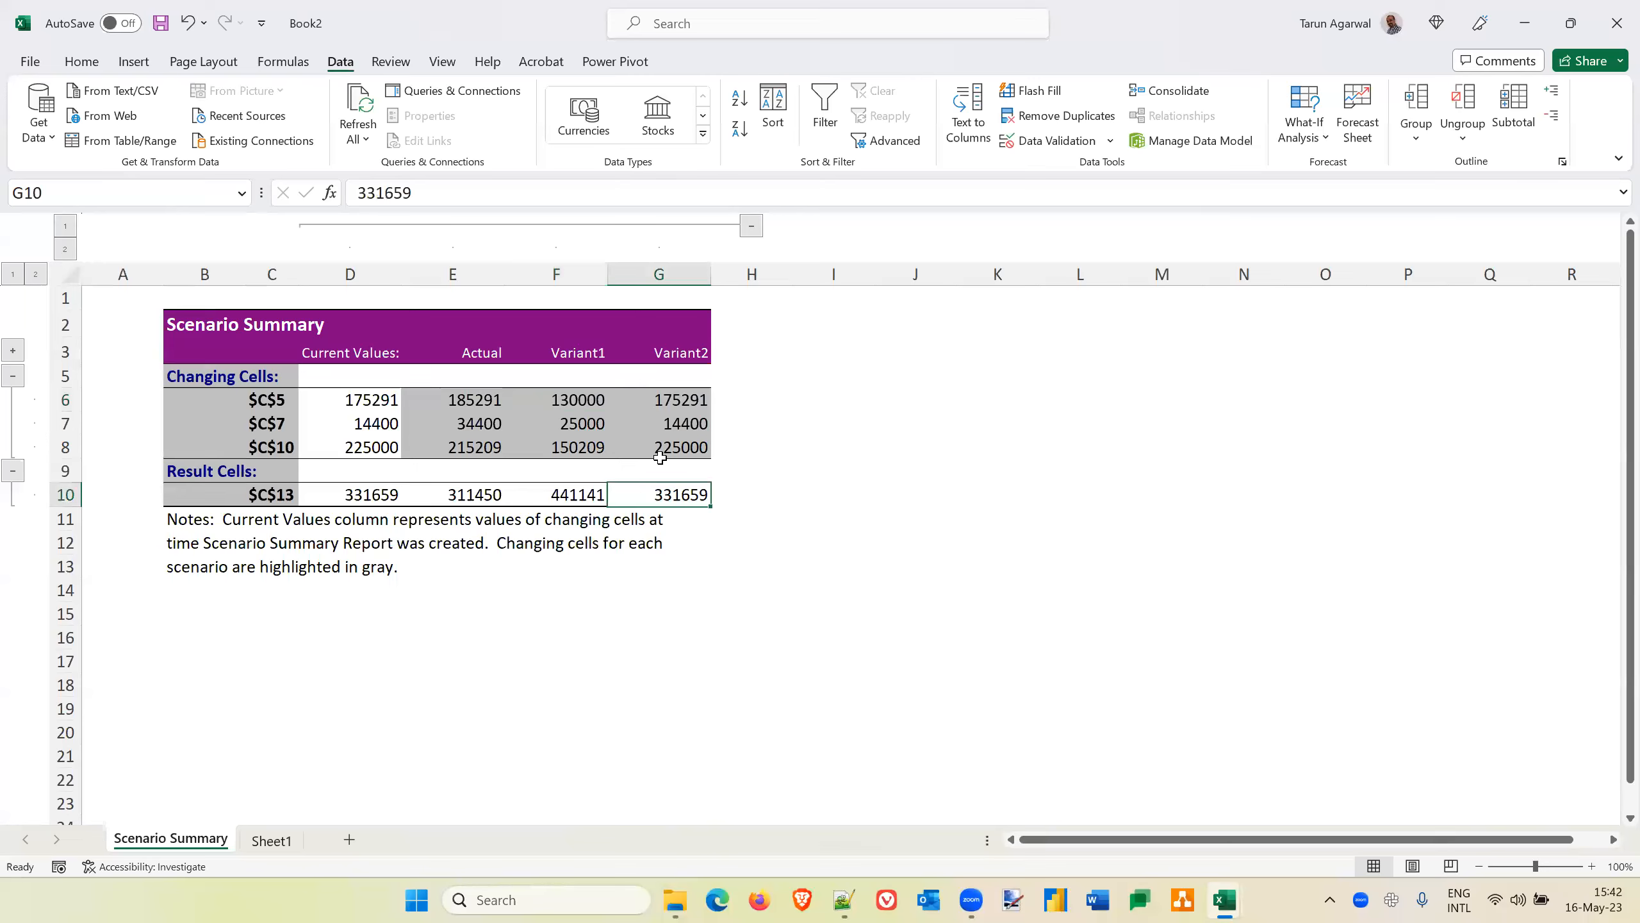
pyautogui.press('Left')
pyautogui.press('Left')
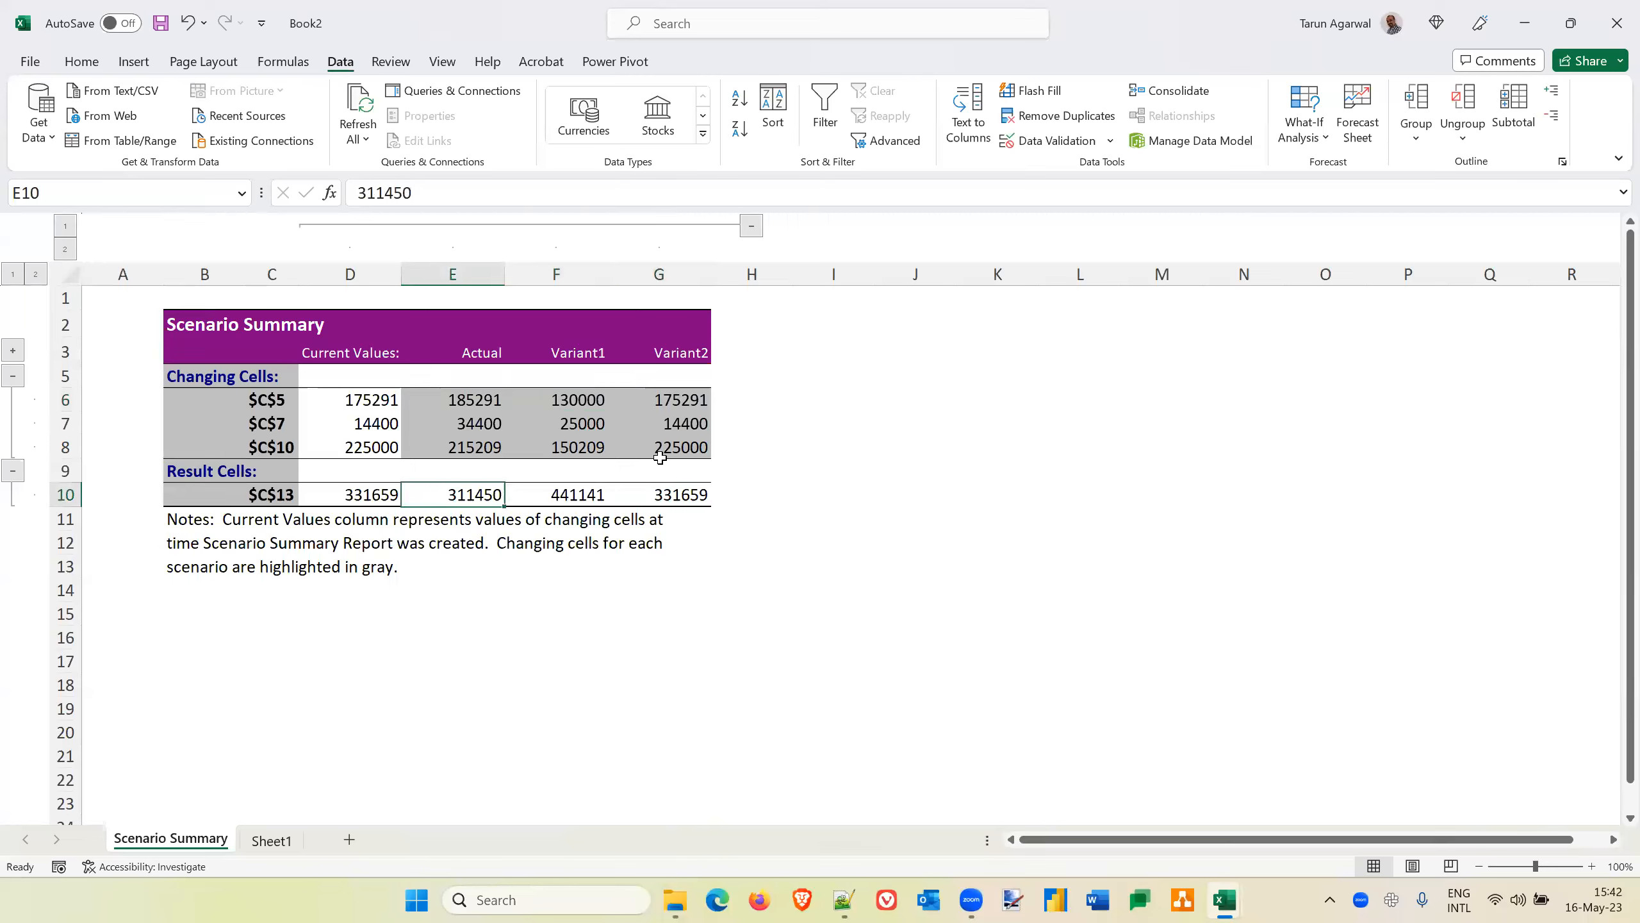
pyautogui.press('Right')
pyautogui.press('Right')
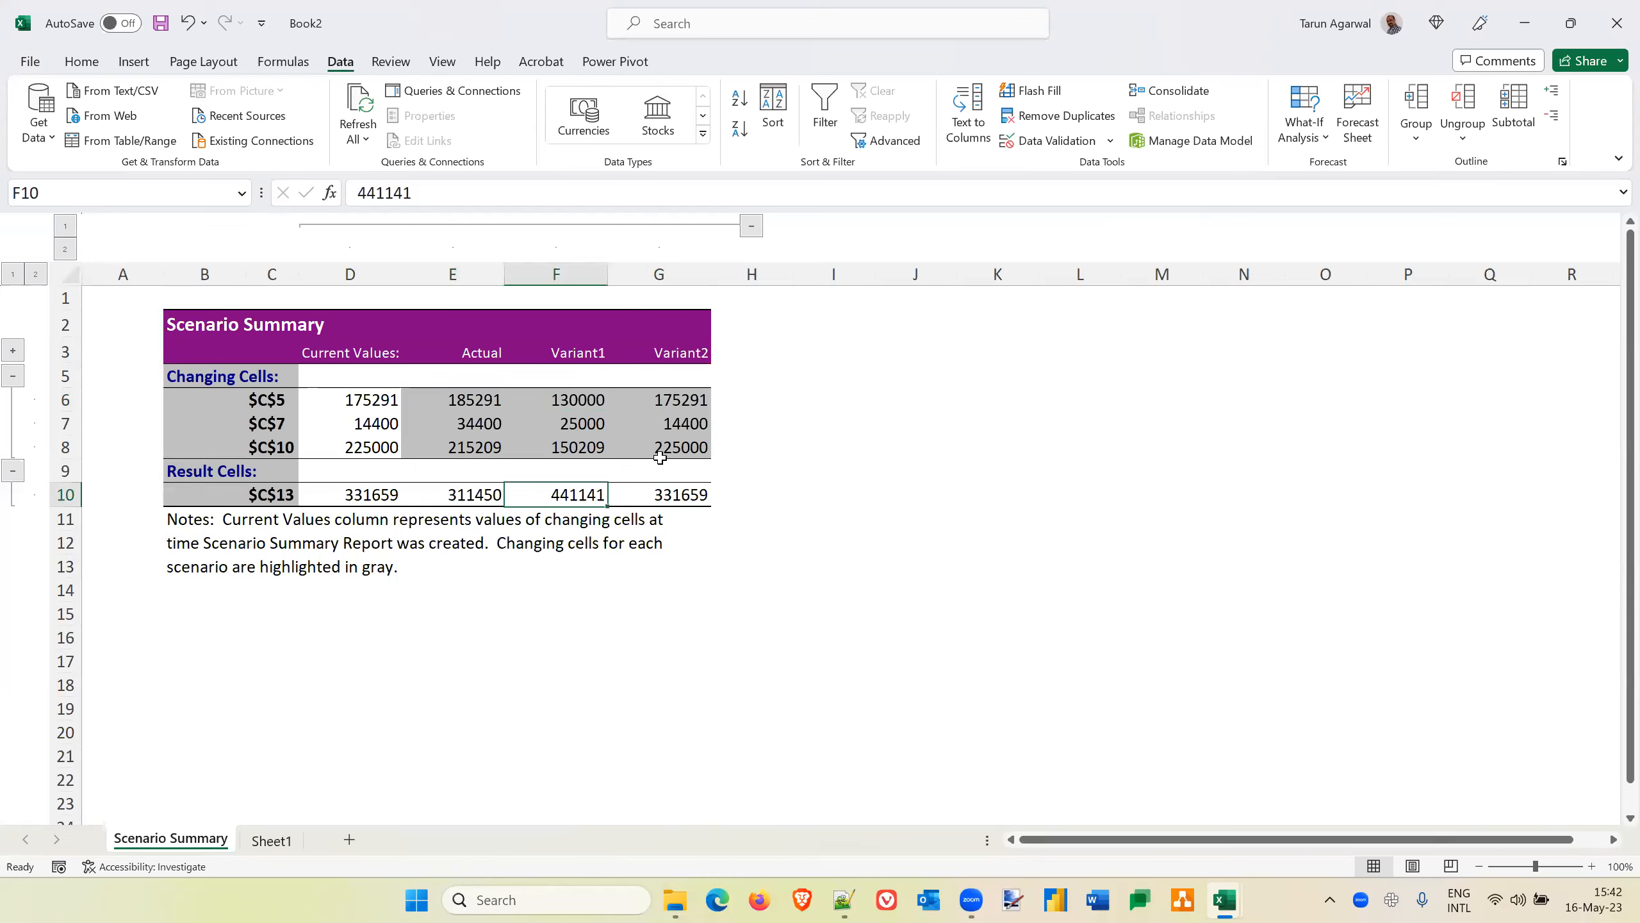
pyautogui.press('Left')
pyautogui.press('Left')
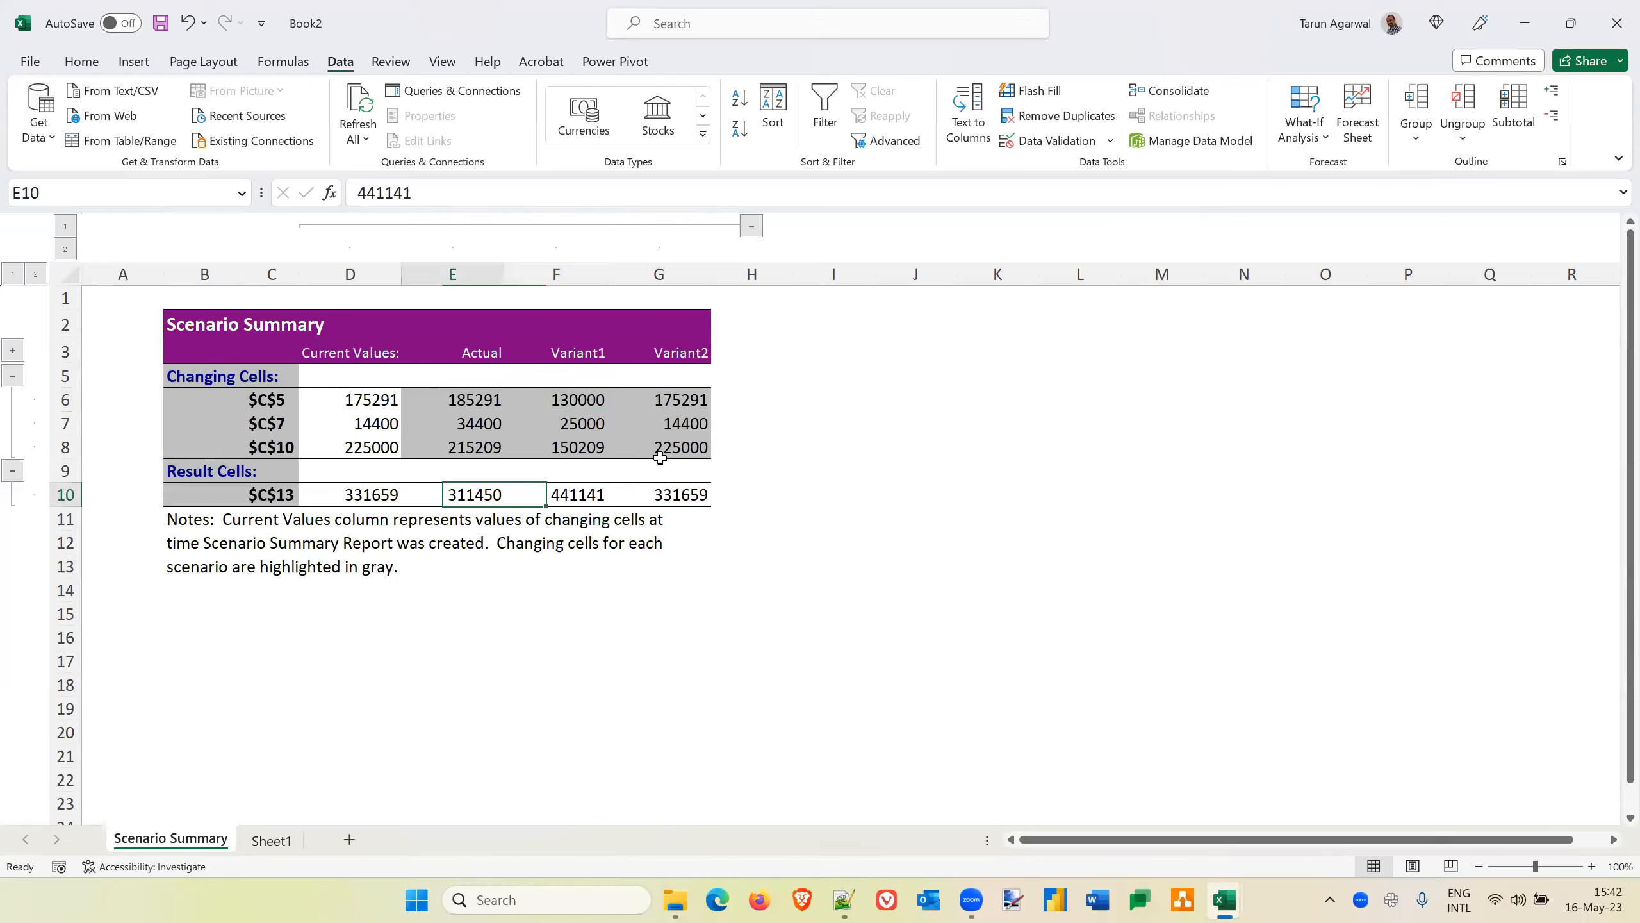
pyautogui.press('Right')
pyautogui.press('Right')
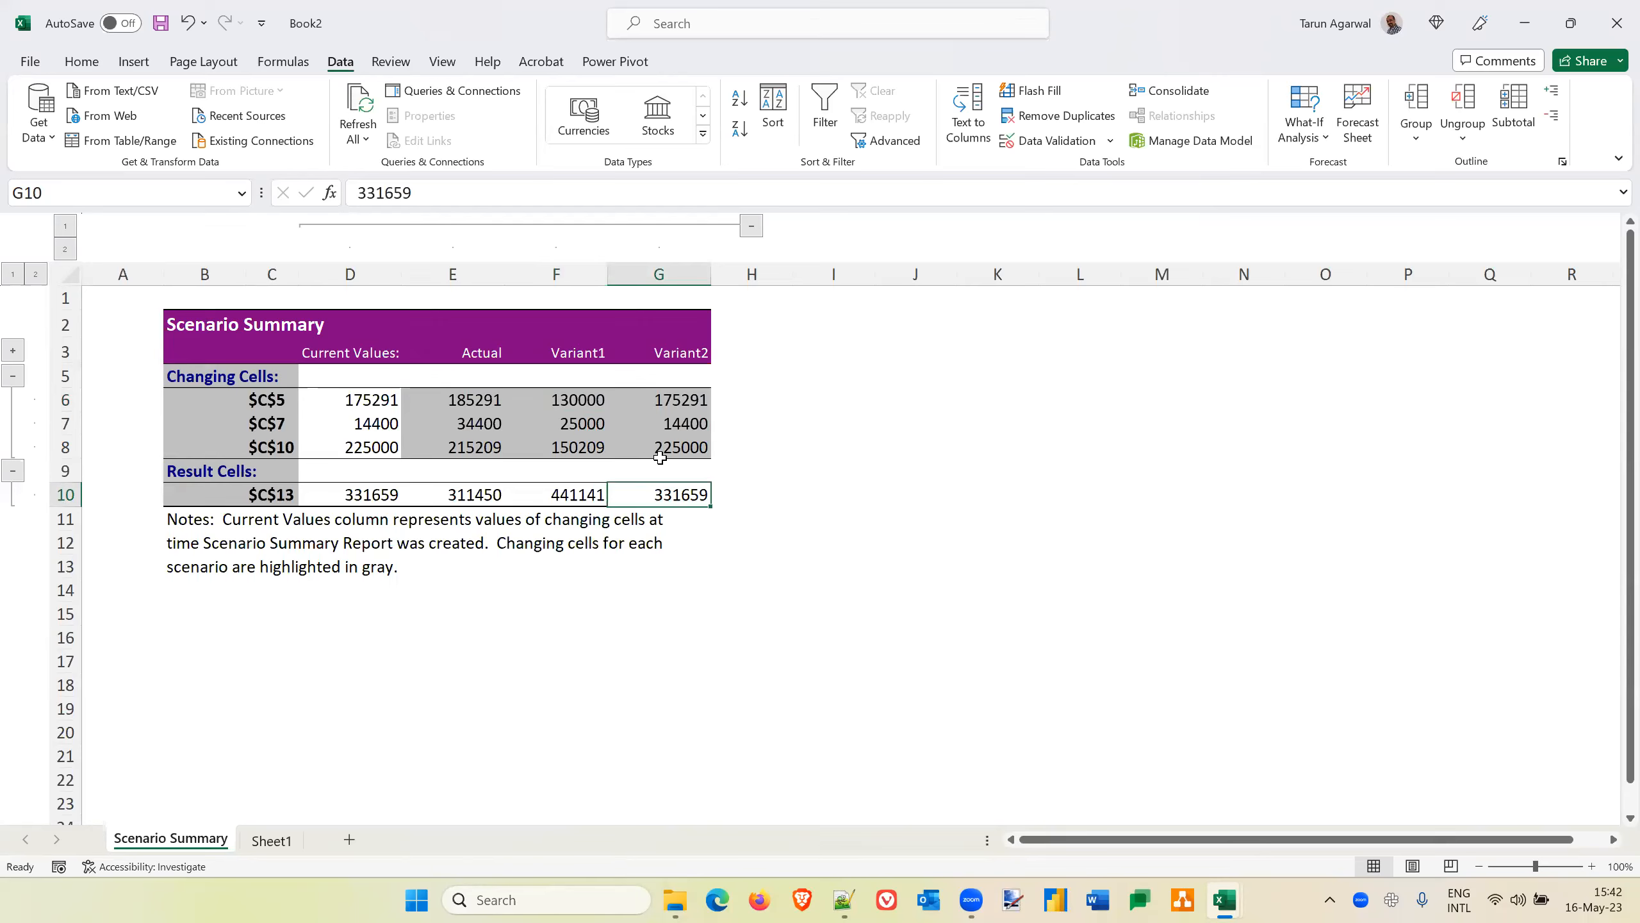
# Check the margin model on Sheet1, then delete the Scenario Summary sheet
pyautogui.click(266, 838)
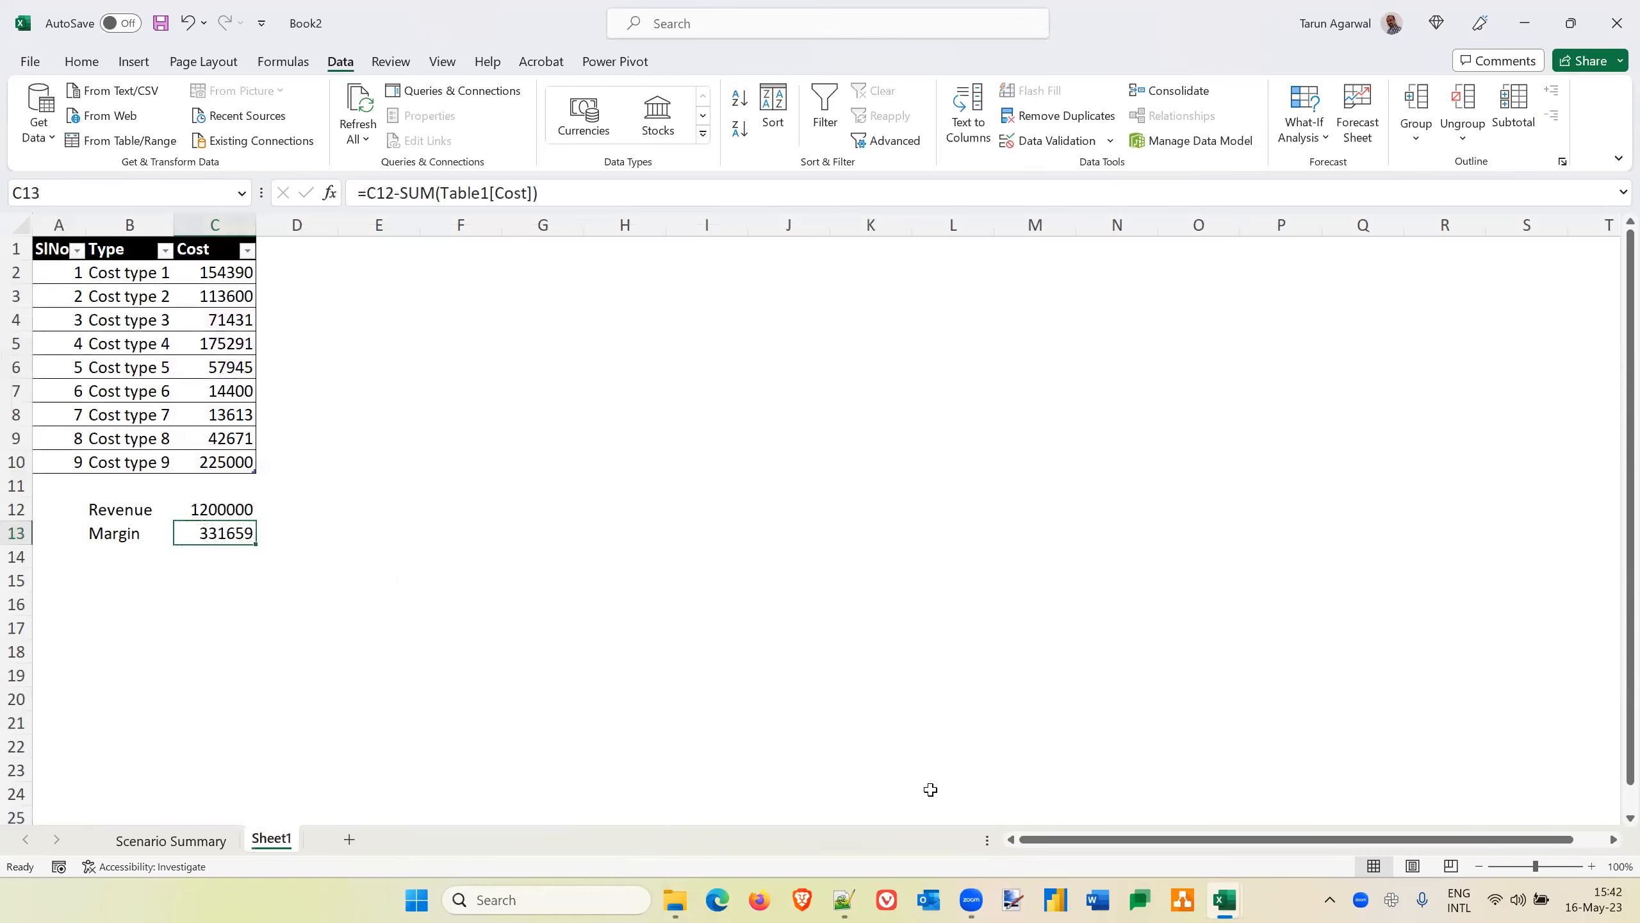
pyautogui.click(1477, 535)
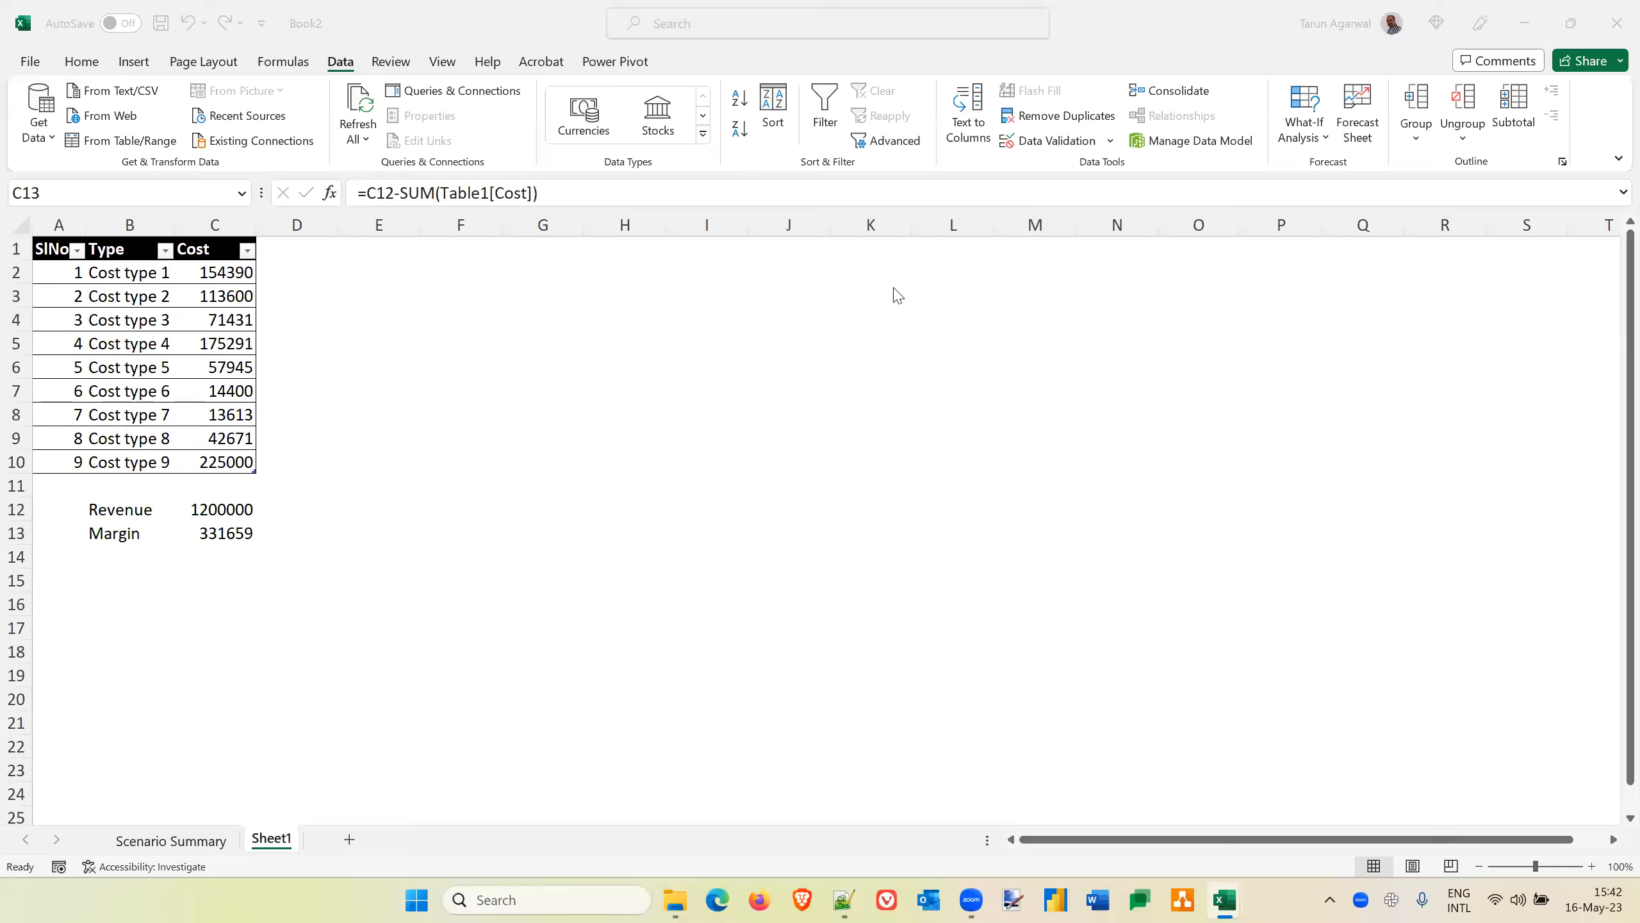
pyautogui.click(174, 830)
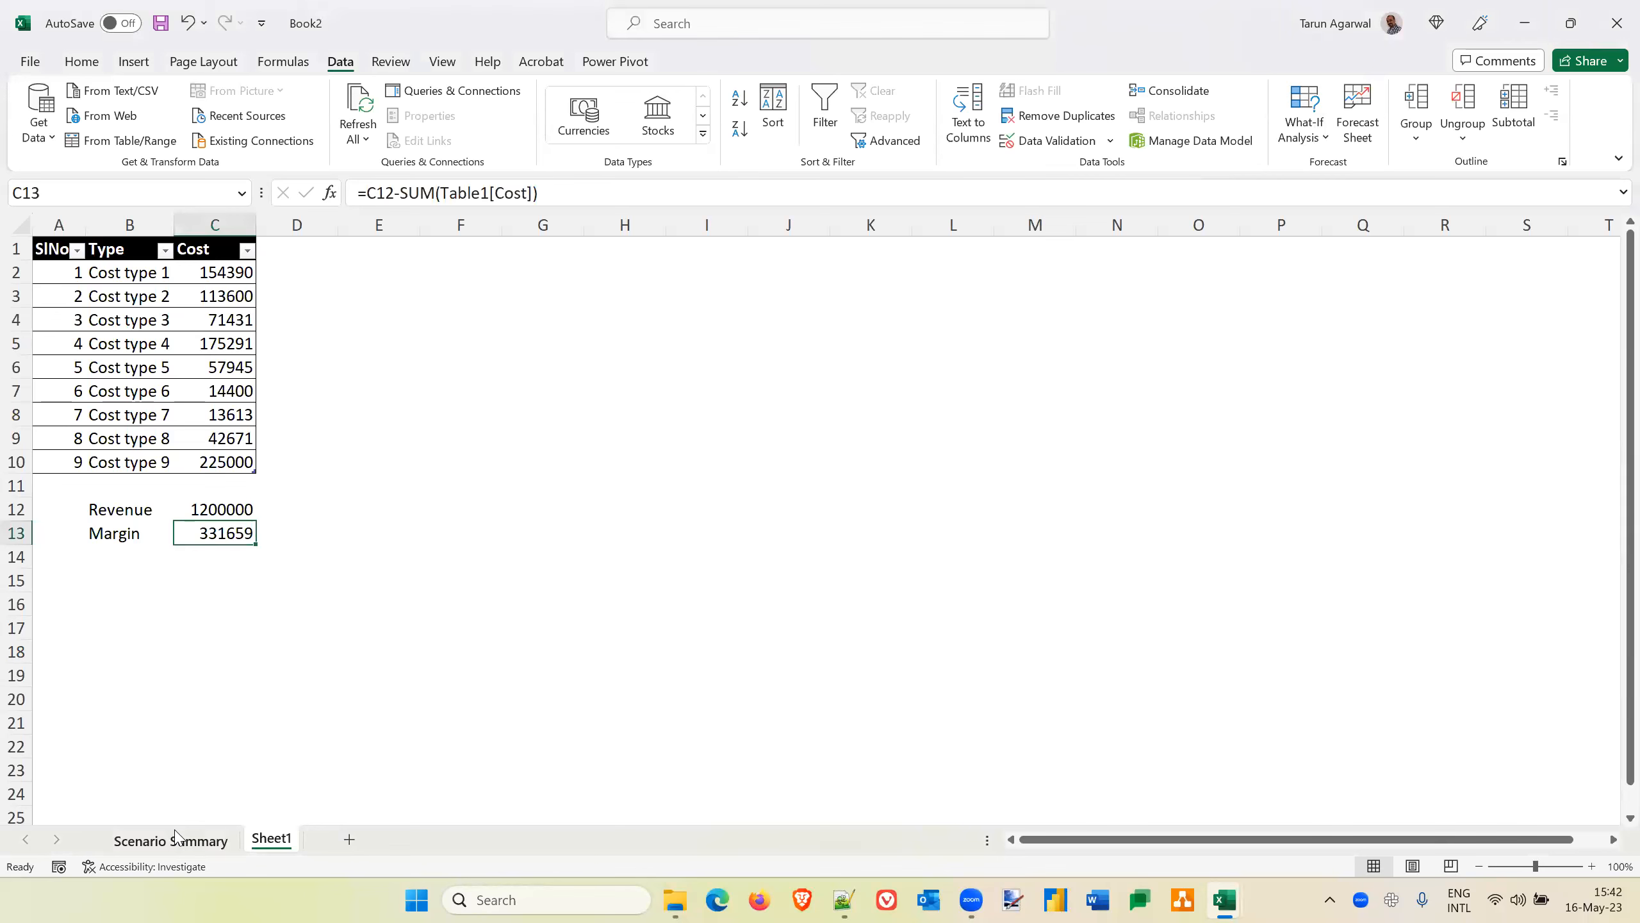
pyautogui.click(179, 841)
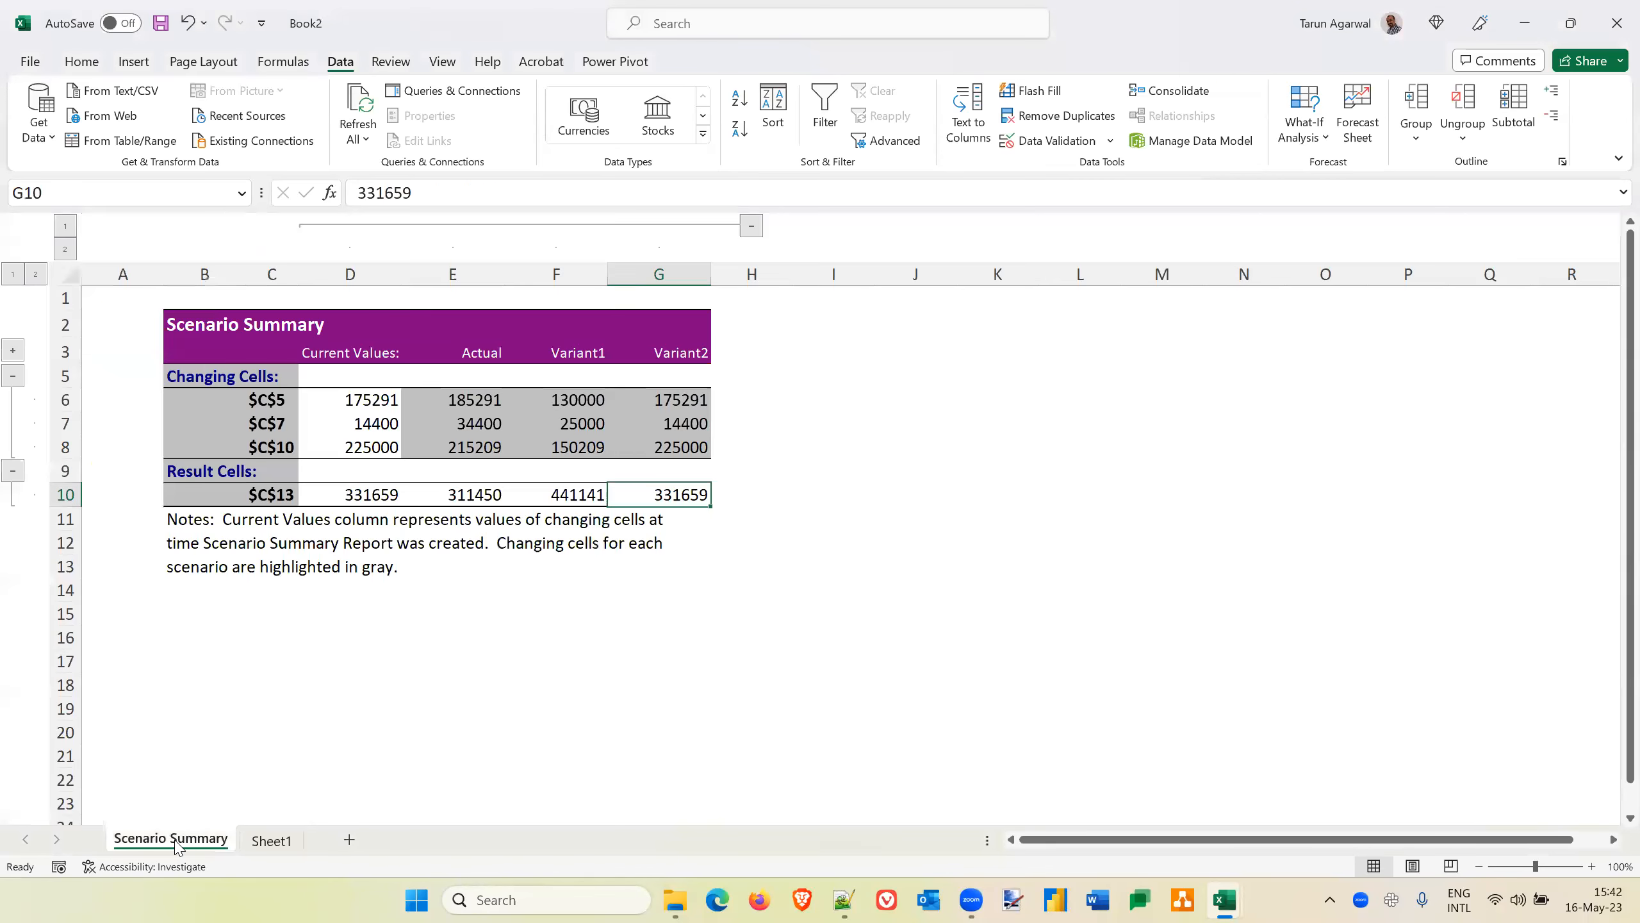
pyautogui.rightClick(178, 841)
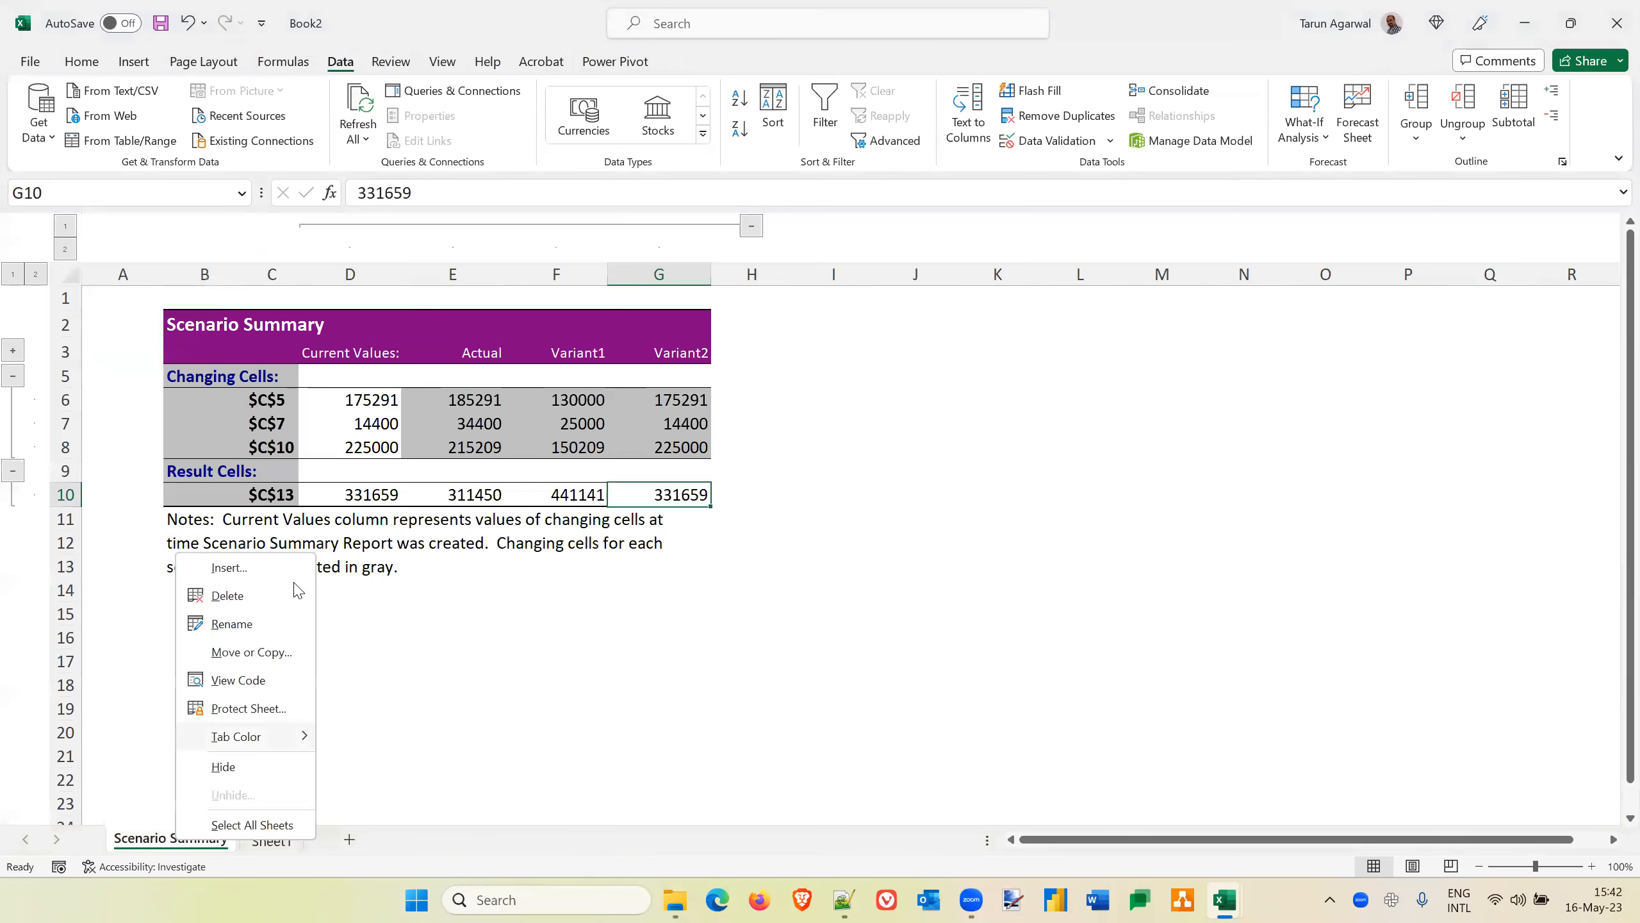
pyautogui.click(245, 597)
pyautogui.click(793, 502)
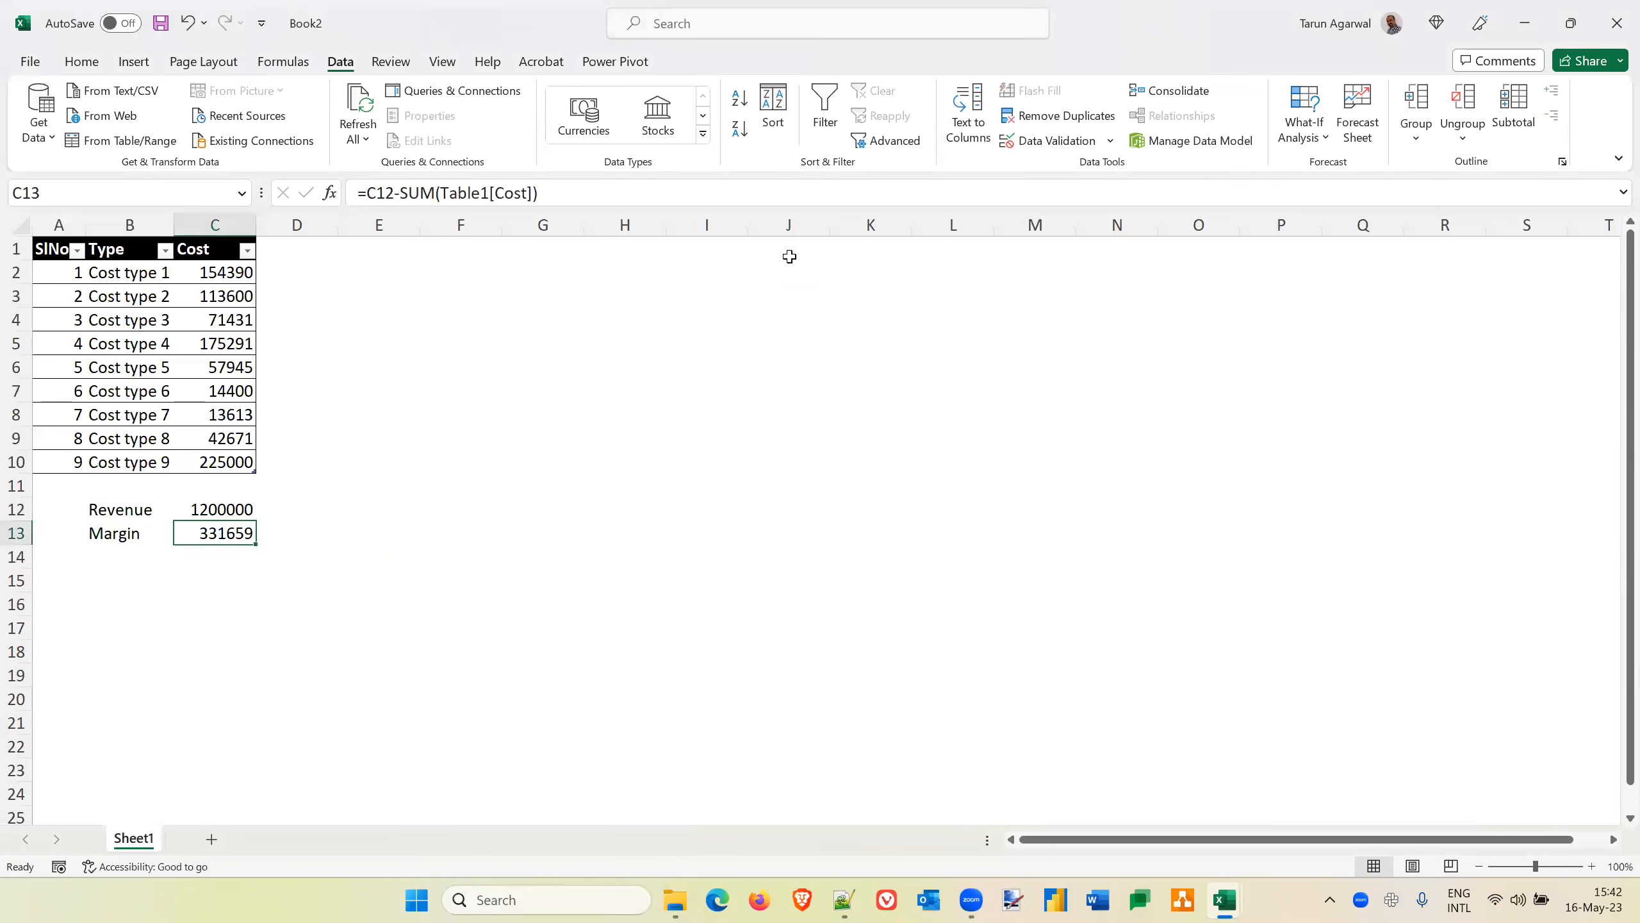
pyautogui.click(1319, 127)
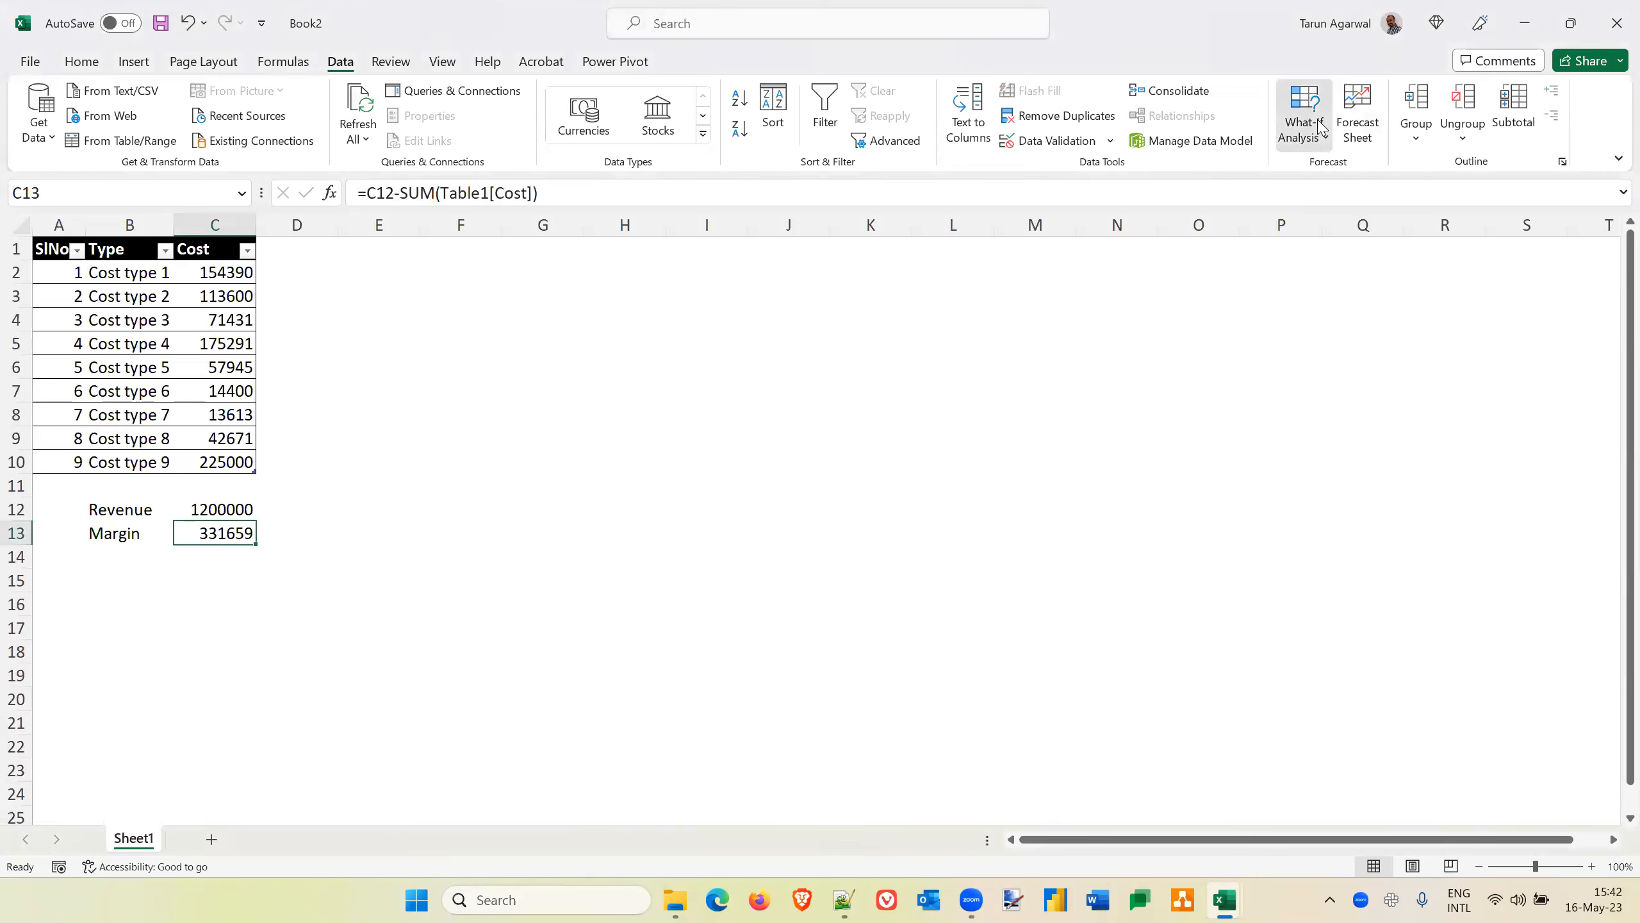
pyautogui.click(1357, 169)
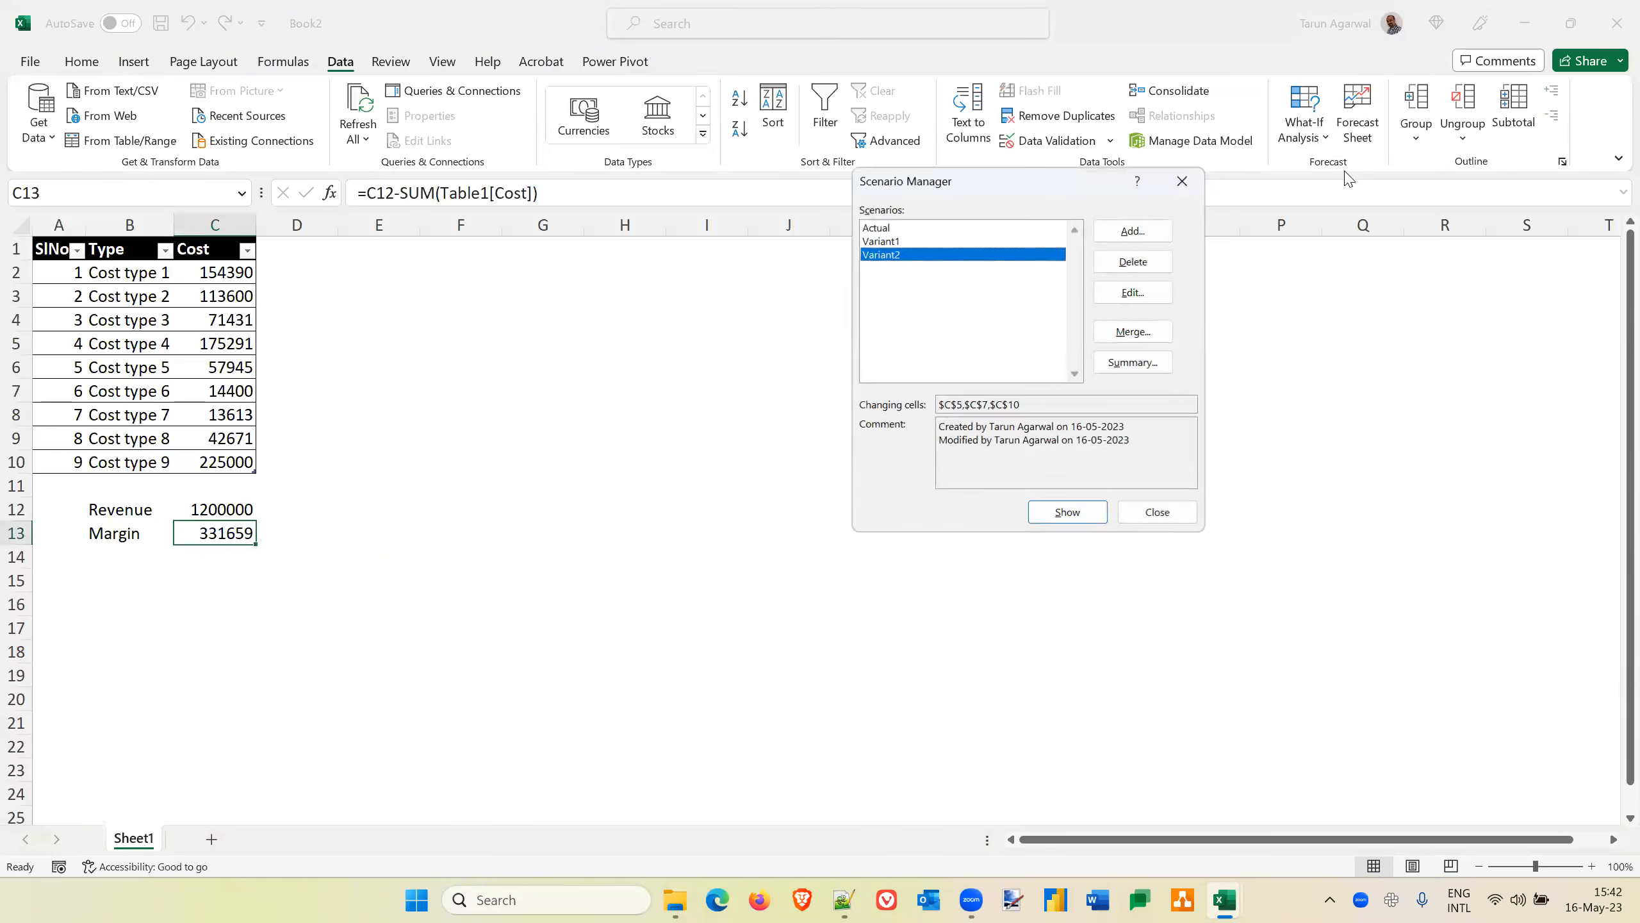
pyautogui.click(885, 230)
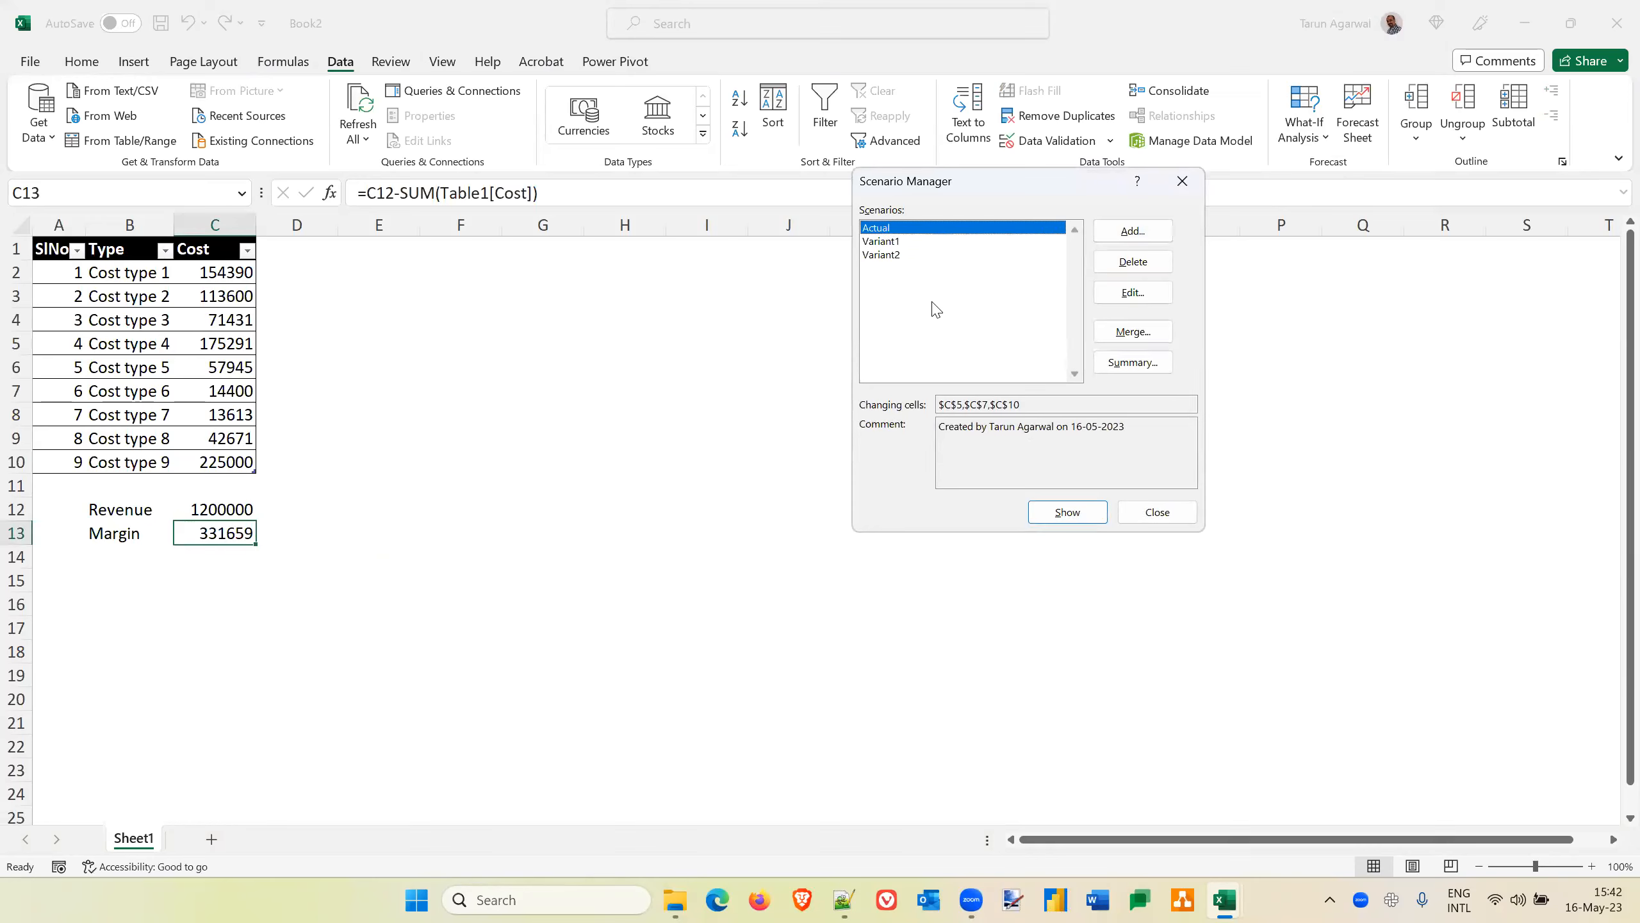
pyautogui.click(1135, 363)
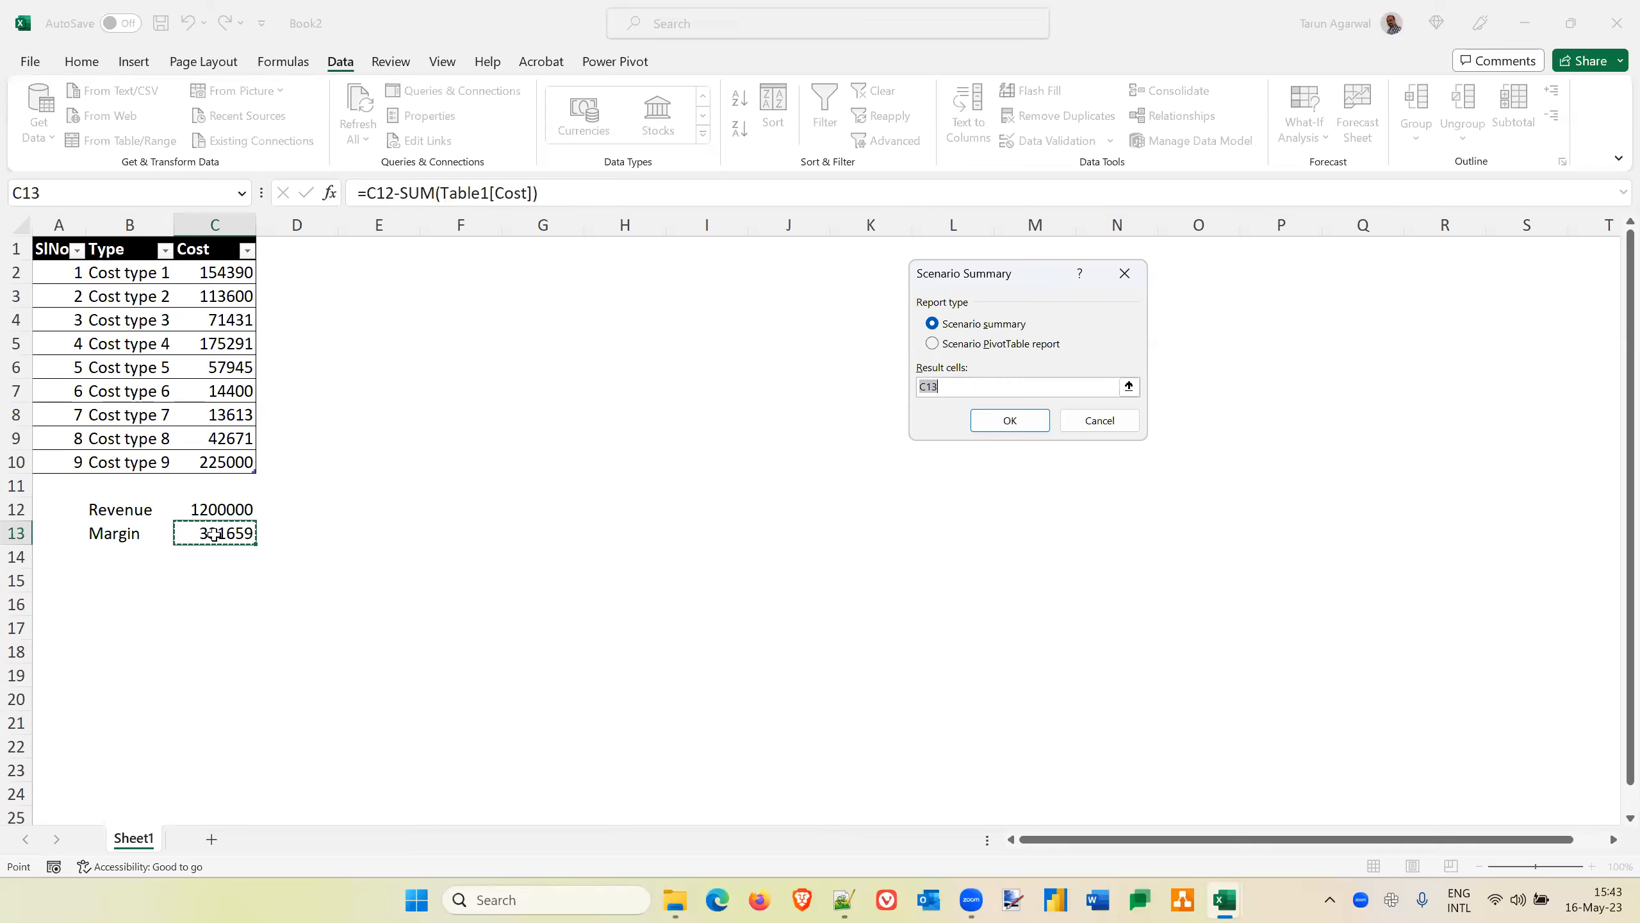
pyautogui.click(1094, 420)
pyautogui.click(1162, 515)
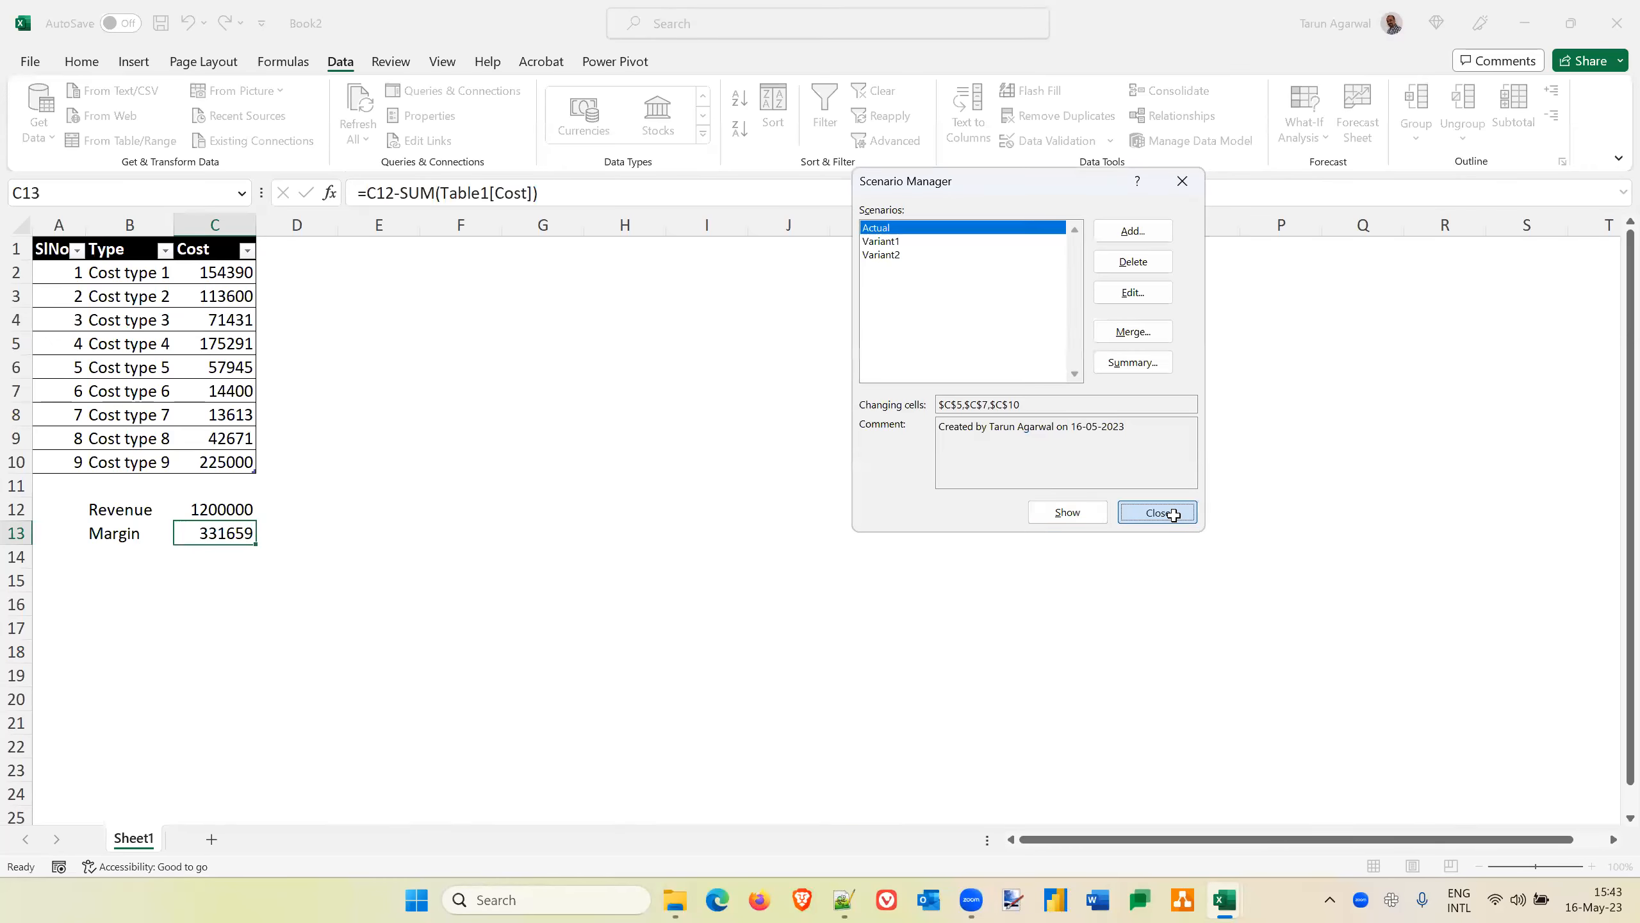
# Insert a new row above Margin on Sheet1 and label it Cost in B13
pyautogui.click(220, 584)
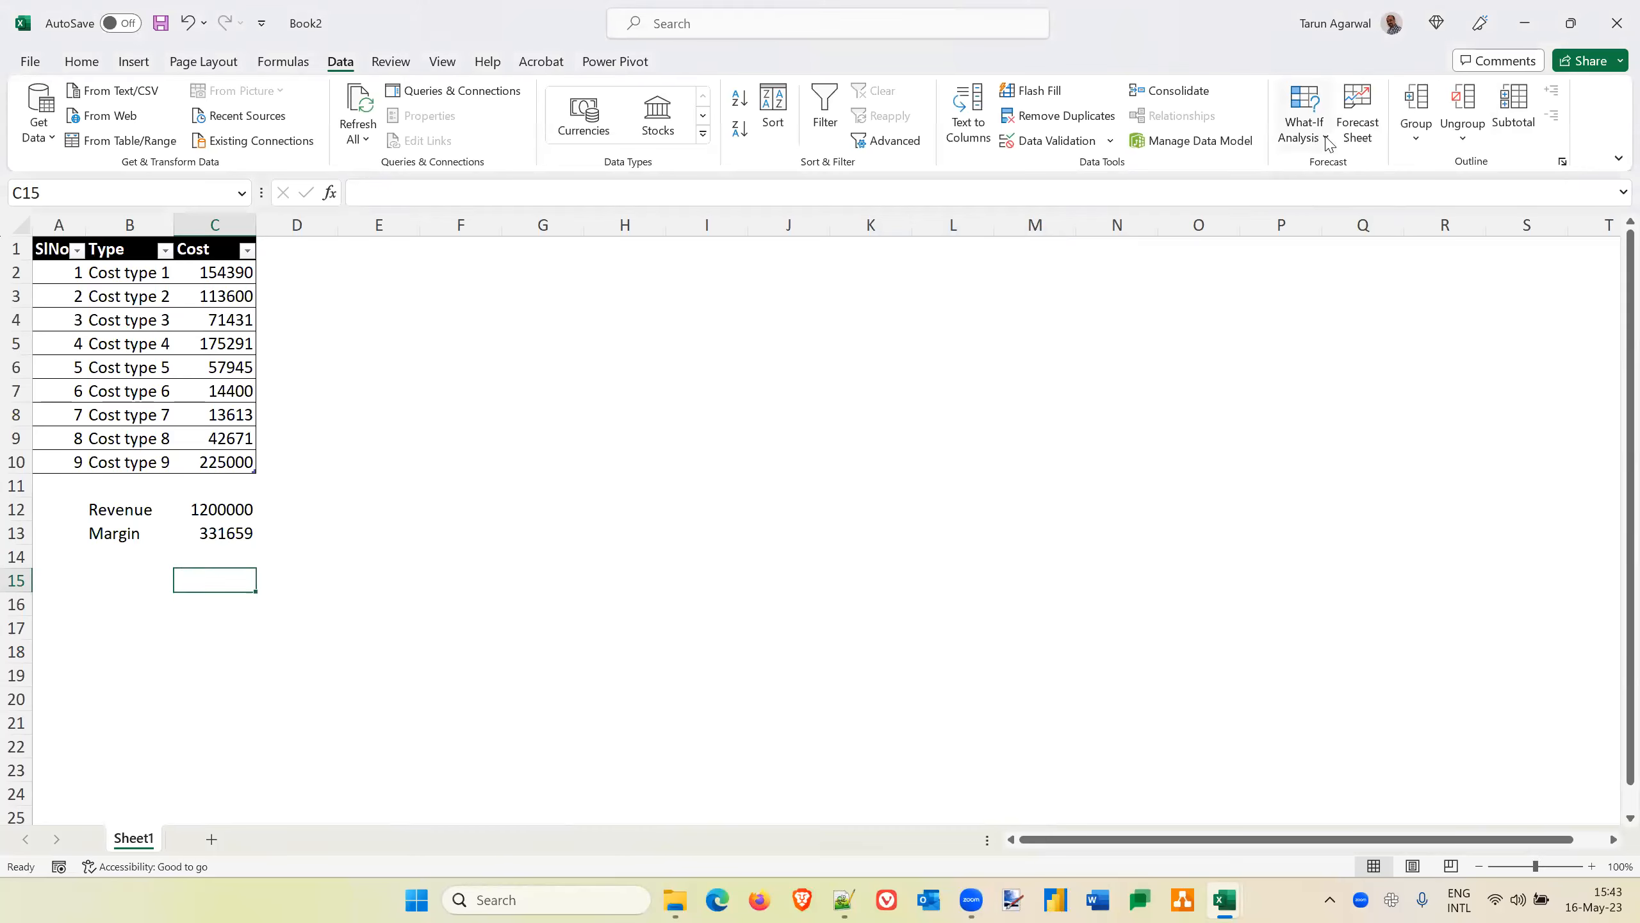
pyautogui.click(124, 536)
pyautogui.hotkey('alt', 'i')
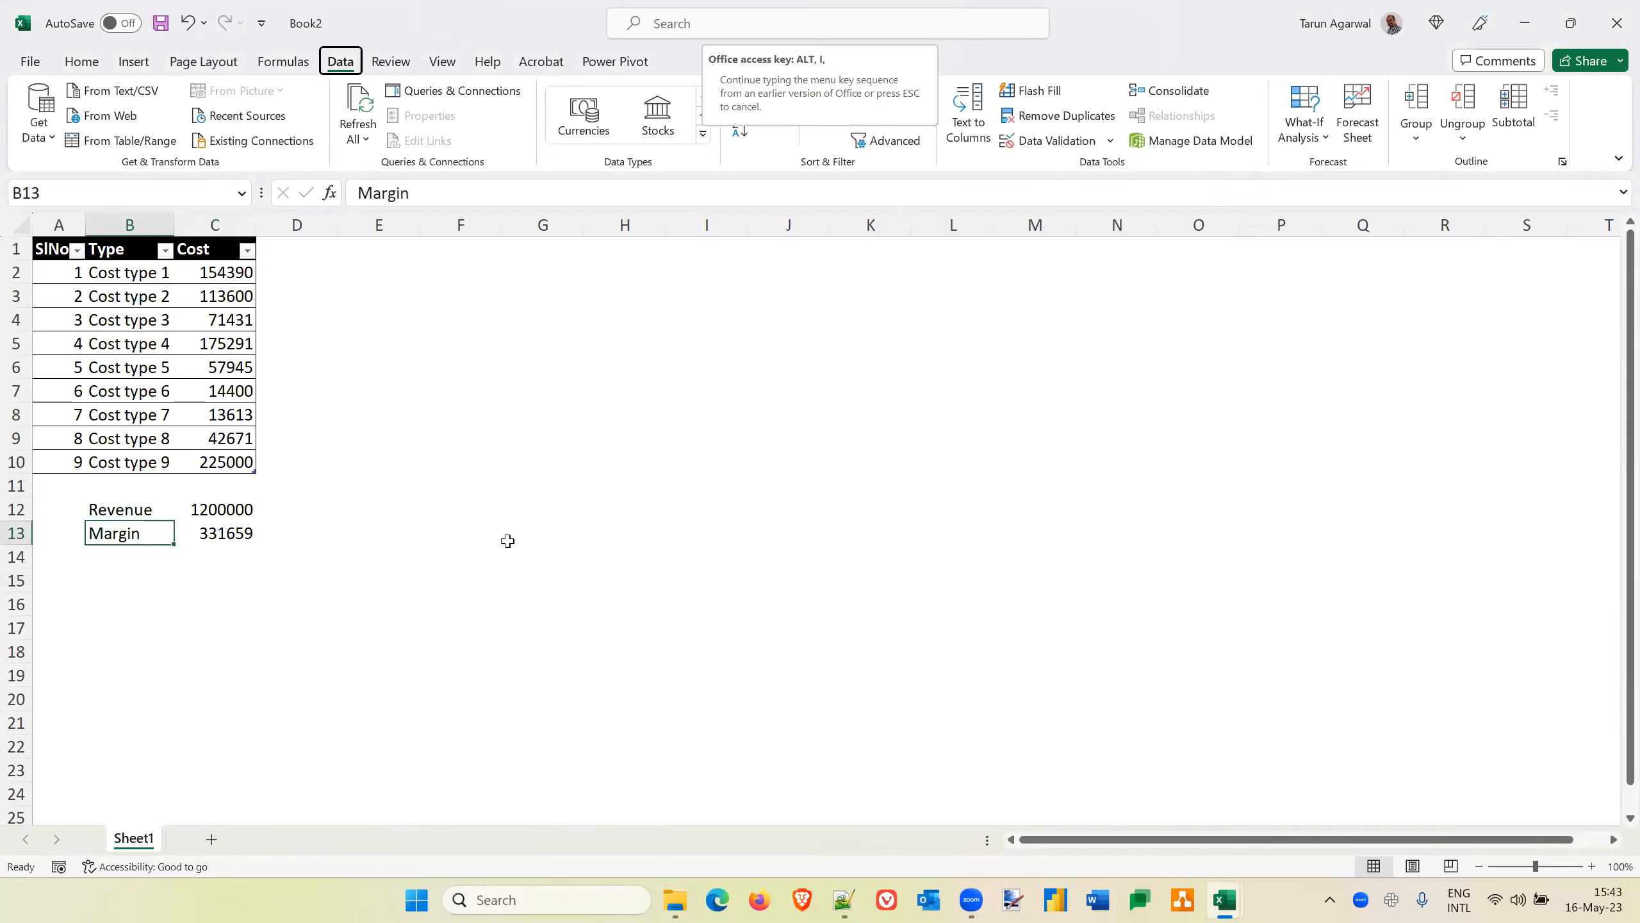
pyautogui.write('rCost')
pyautogui.press('Tab')
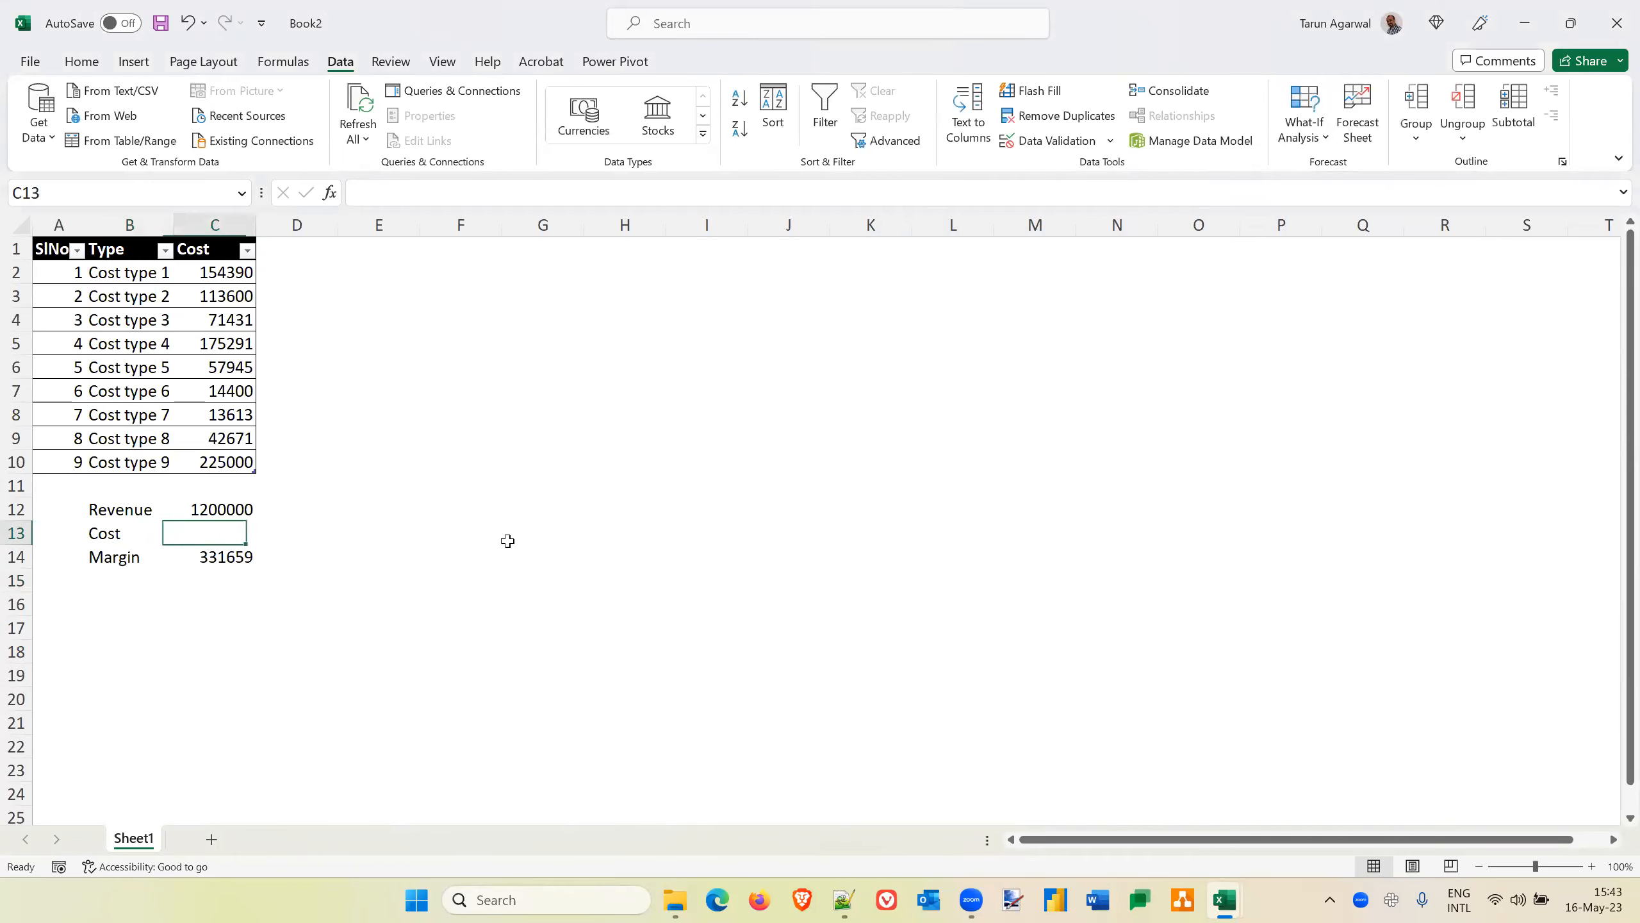
# Enter a formula in C13 that sums the table's Cost column
pyautogui.write('=SUM(')
pyautogui.press('Up')
pyautogui.press('Up')
pyautogui.press('Up')
pyautogui.hotkey('shift', 'Up')
pyautogui.hotkey('shift', 'Up')
pyautogui.hotkey('shift', 'Up')
pyautogui.hotkey('shift', 'Up')
pyautogui.hotkey('shift', 'Up')
pyautogui.hotkey('shift', 'Up')
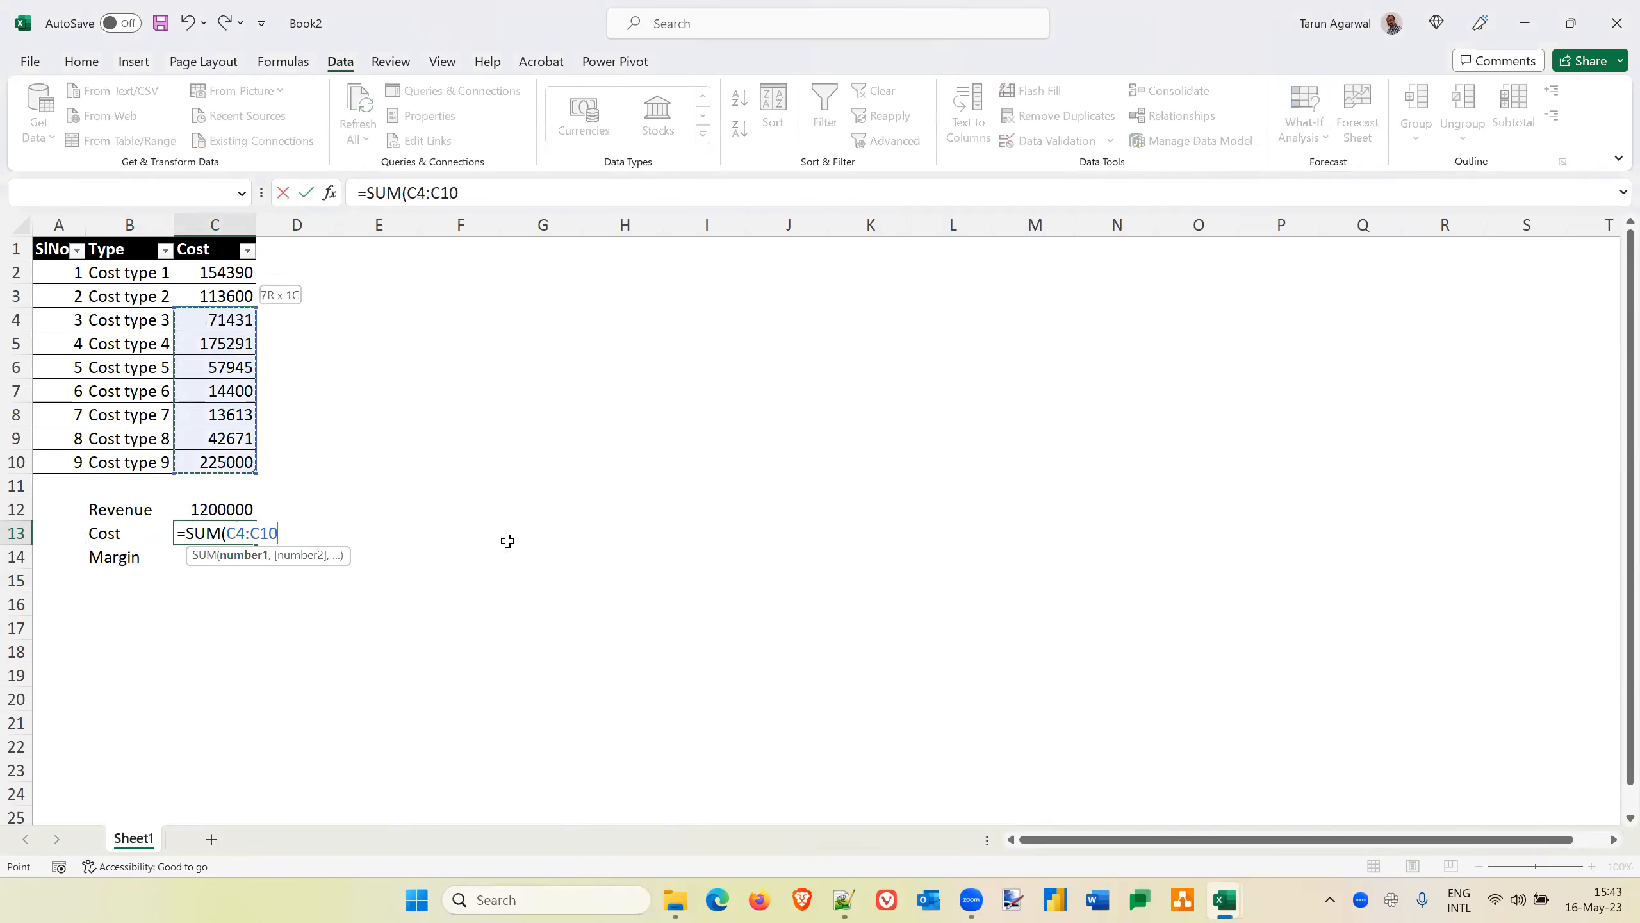
pyautogui.hotkey('shift', 'Up')
pyautogui.hotkey('shift', 'Up')
pyautogui.press('Return')
# Change the Margin formula in C14 to =C12-C13
pyautogui.press('Down')
pyautogui.press('Up')
pyautogui.press('Right')
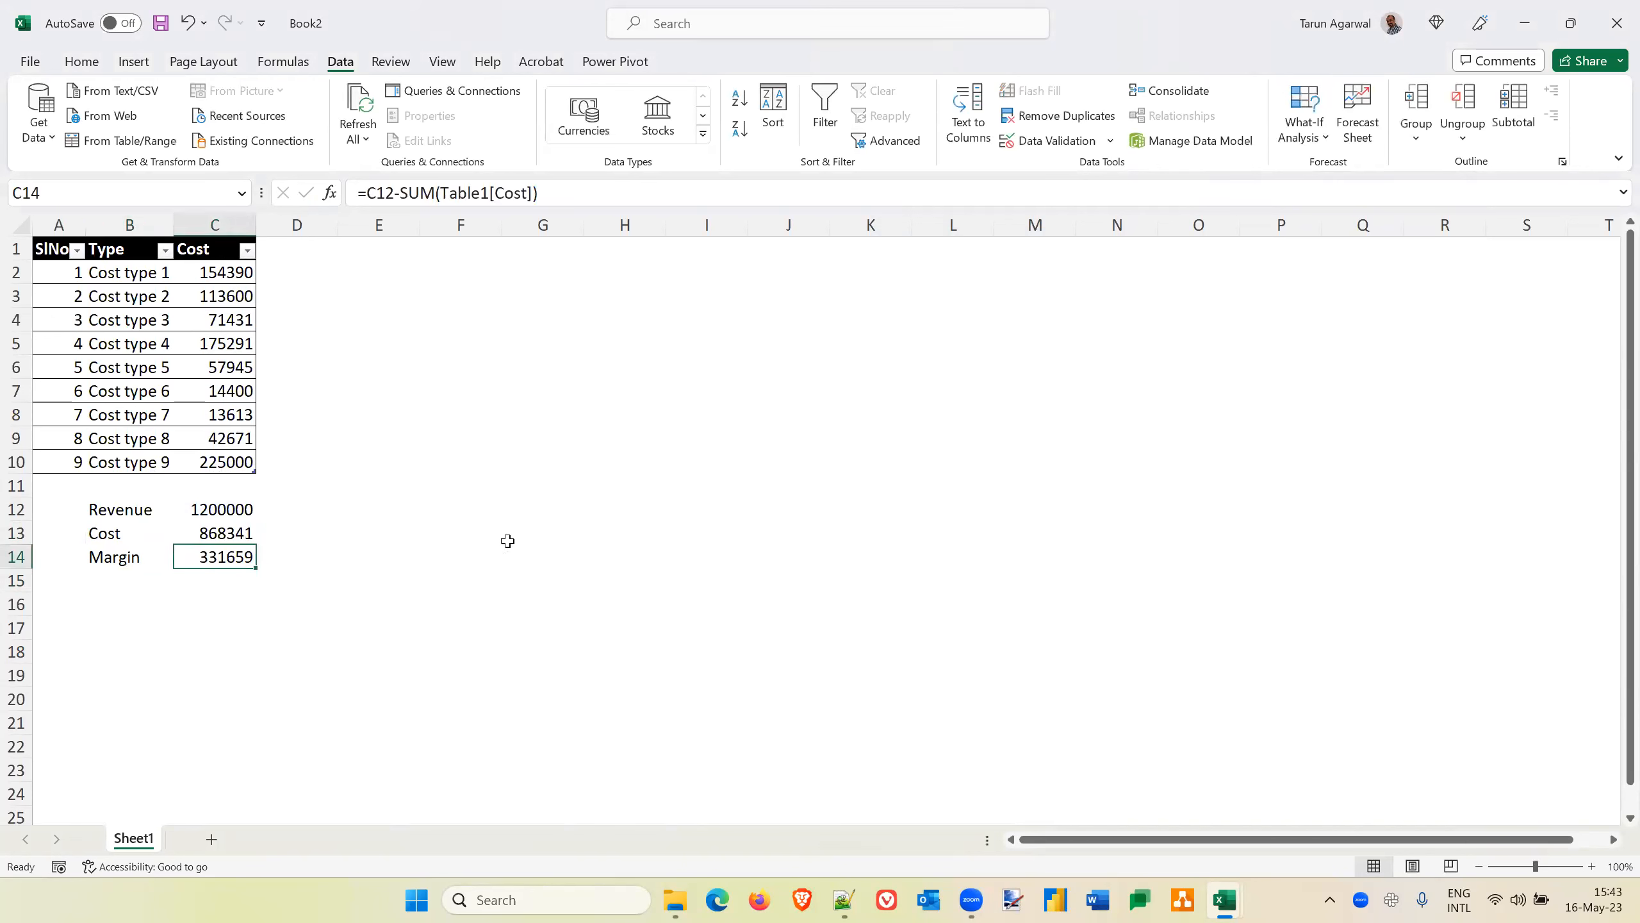
pyautogui.moveTo(406, 190); pyautogui.dragTo(717, 207)
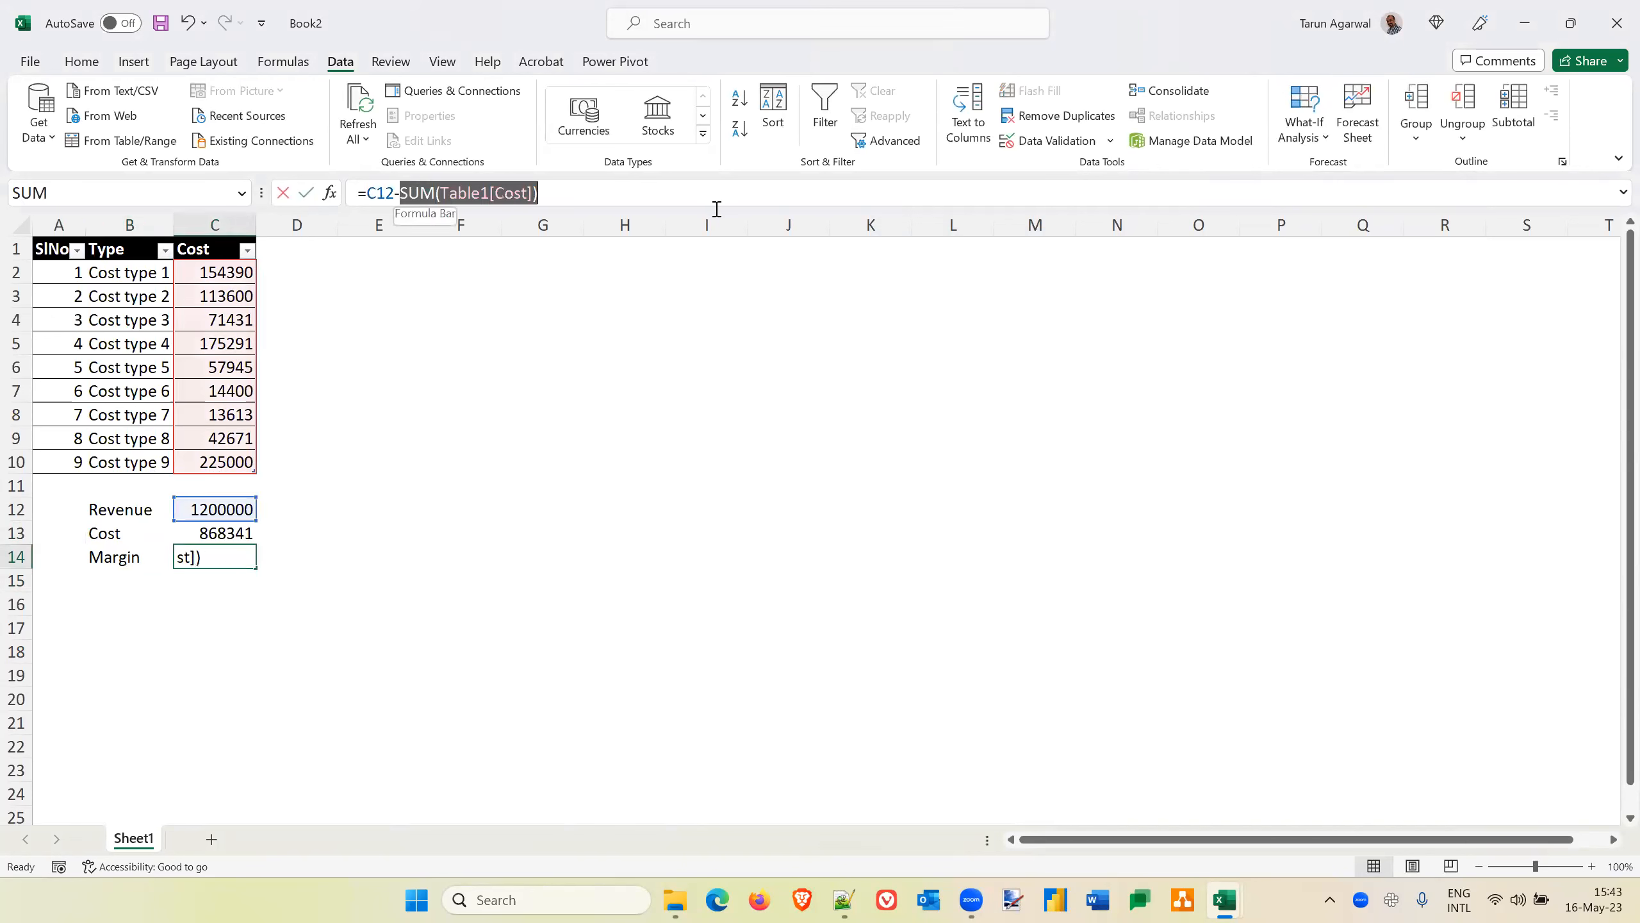
pyautogui.write('c13')
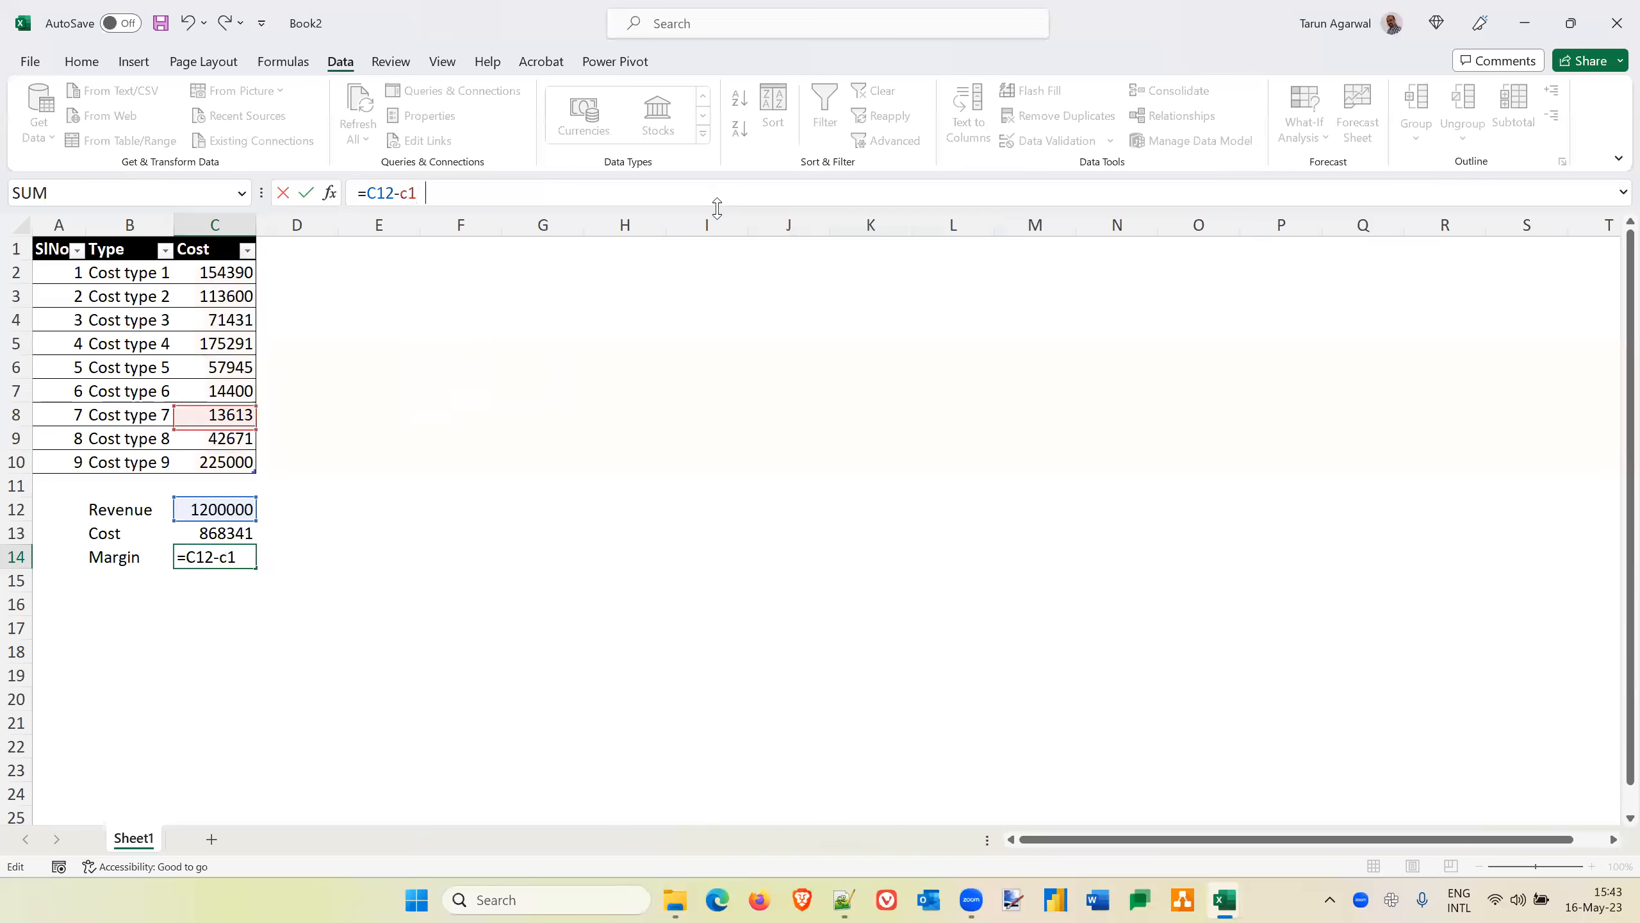
pyautogui.hotkey('ctrl', 'Return')
# Check the Cost and Margin formulas in C13 and C14
pyautogui.press('Up')
pyautogui.press('Down')
pyautogui.press('Down')
pyautogui.press('Down')
pyautogui.press('Up')
pyautogui.press('Up')
pyautogui.press('Up')
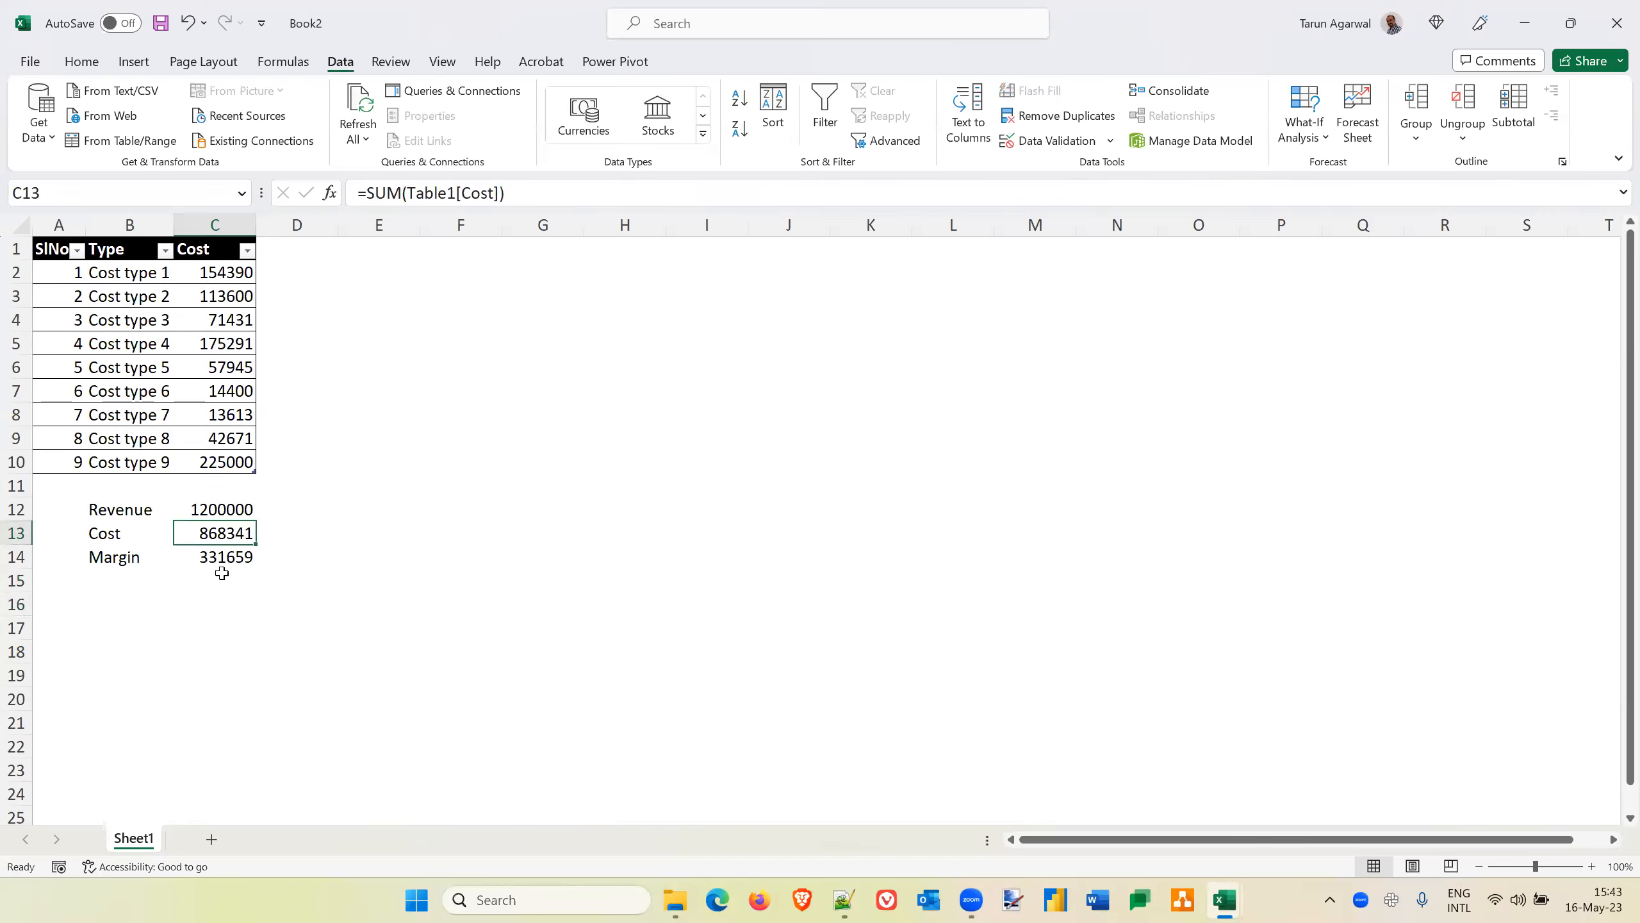
pyautogui.press('Down')
pyautogui.press('Down')
pyautogui.press('Down')
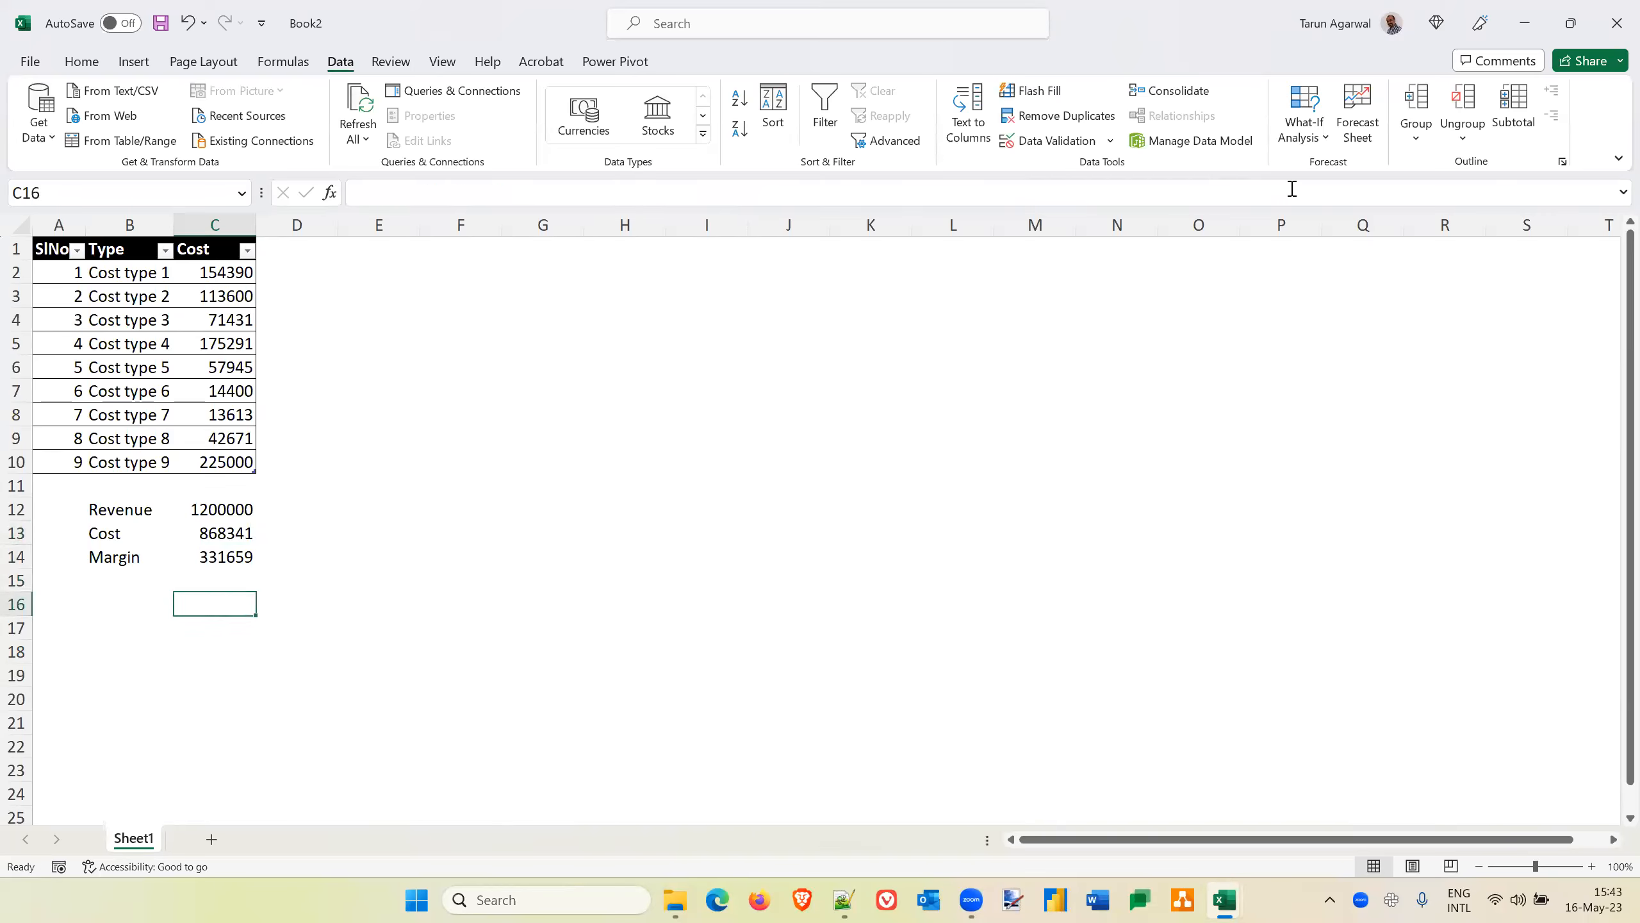
# Generate a Scenario summary report from Scenario Manager with the Cost cell C13 as the result cell
pyautogui.click(1321, 137)
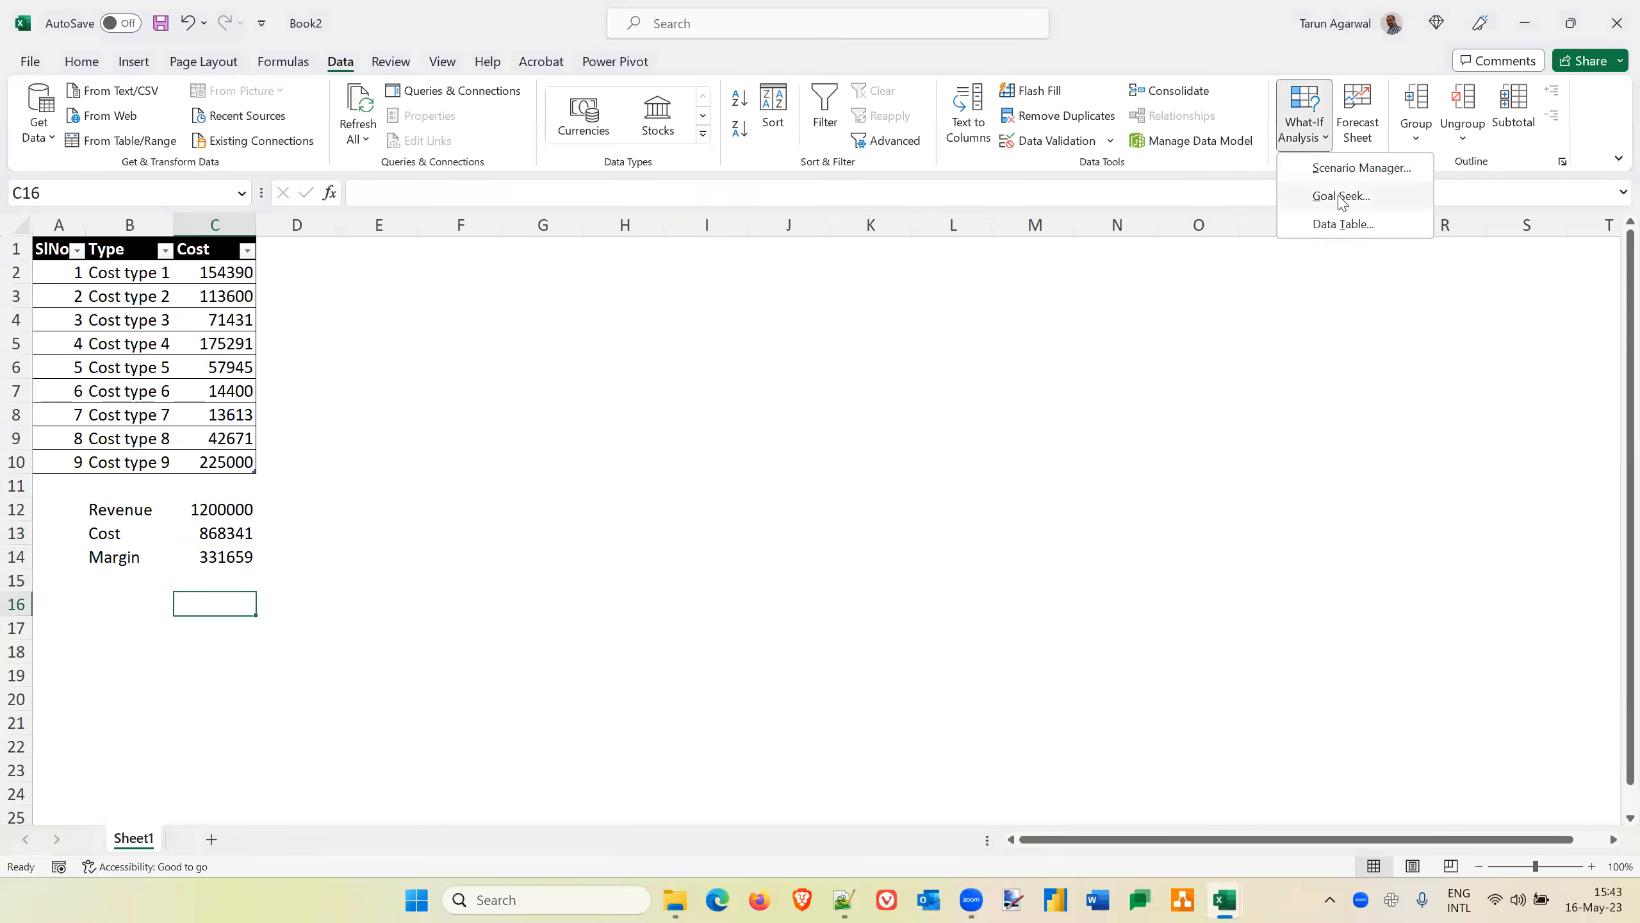
pyautogui.click(1370, 167)
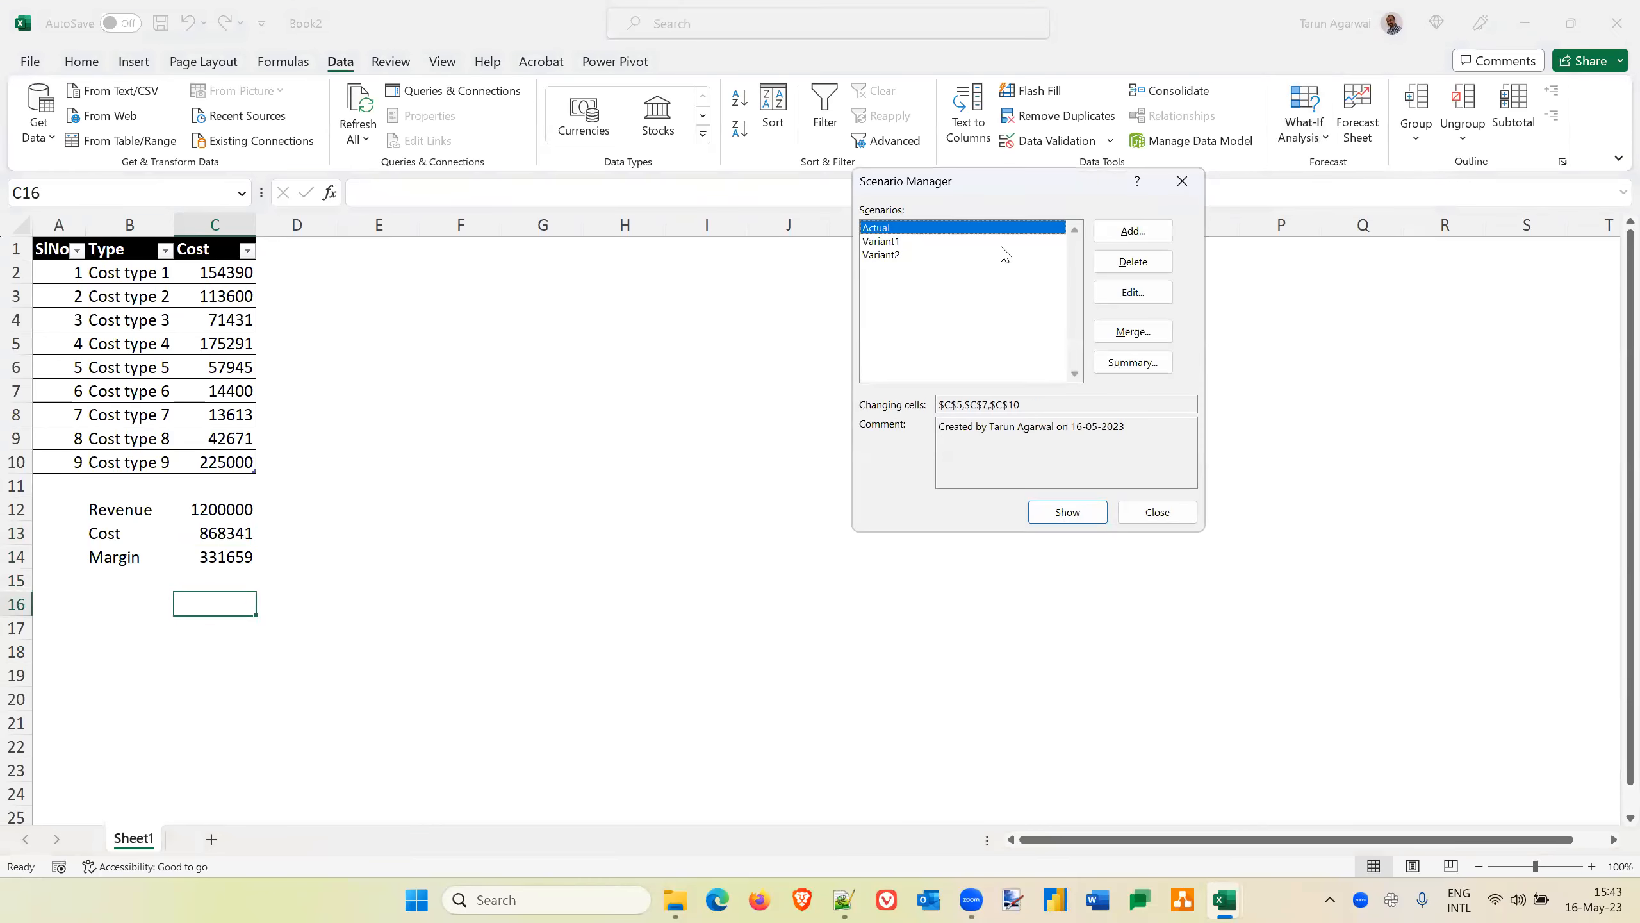
pyautogui.click(1137, 365)
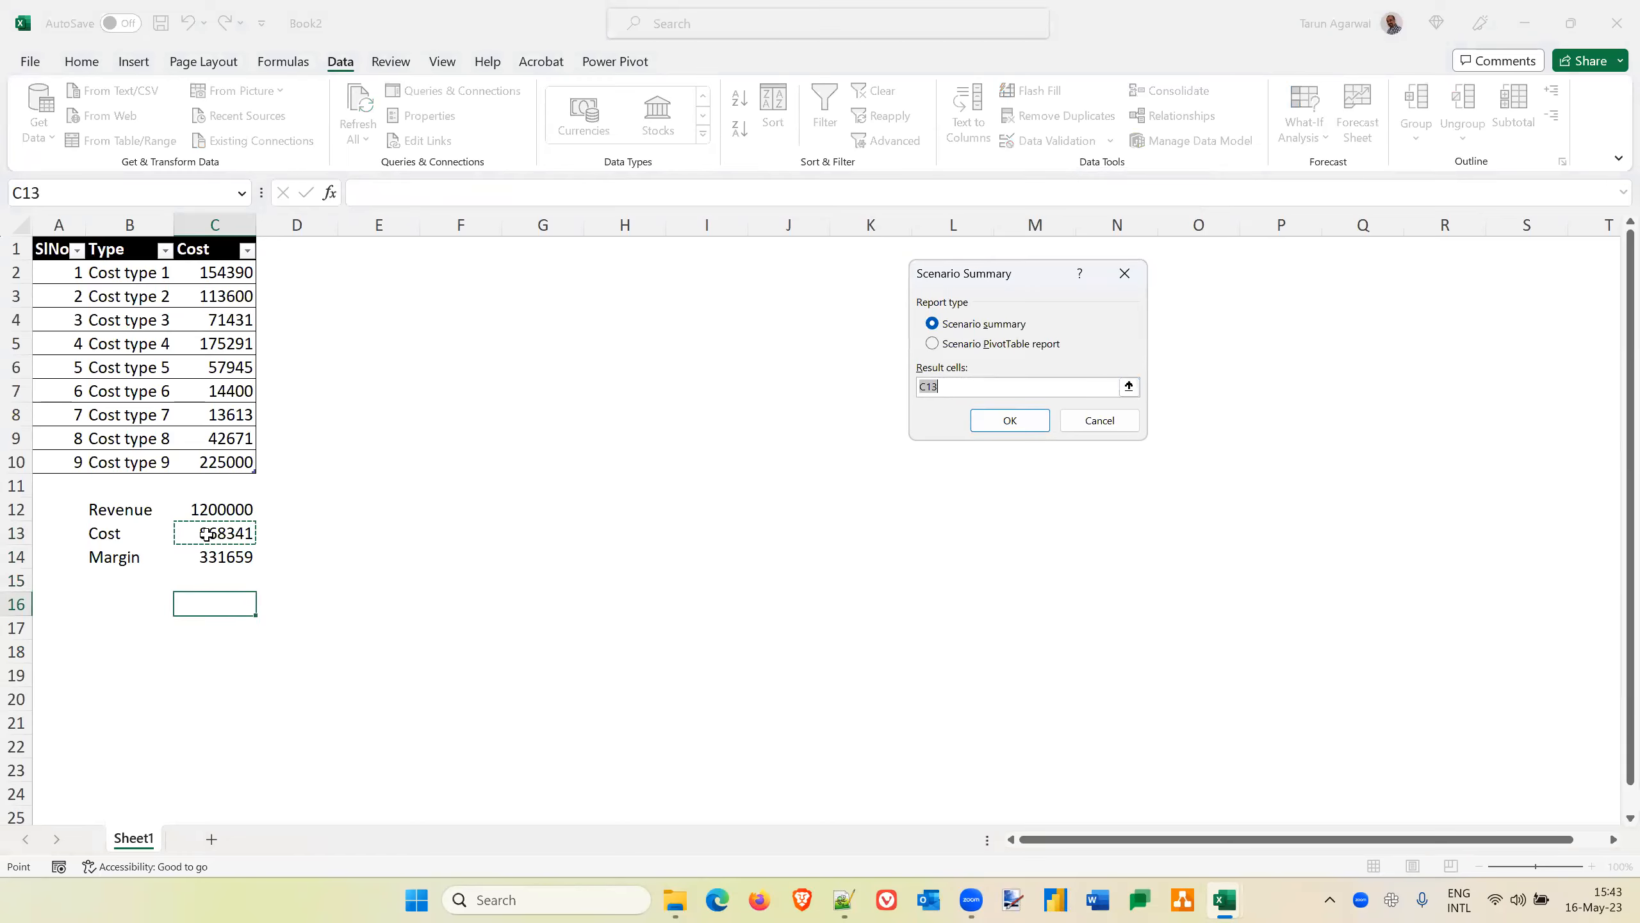
pyautogui.click(1012, 420)
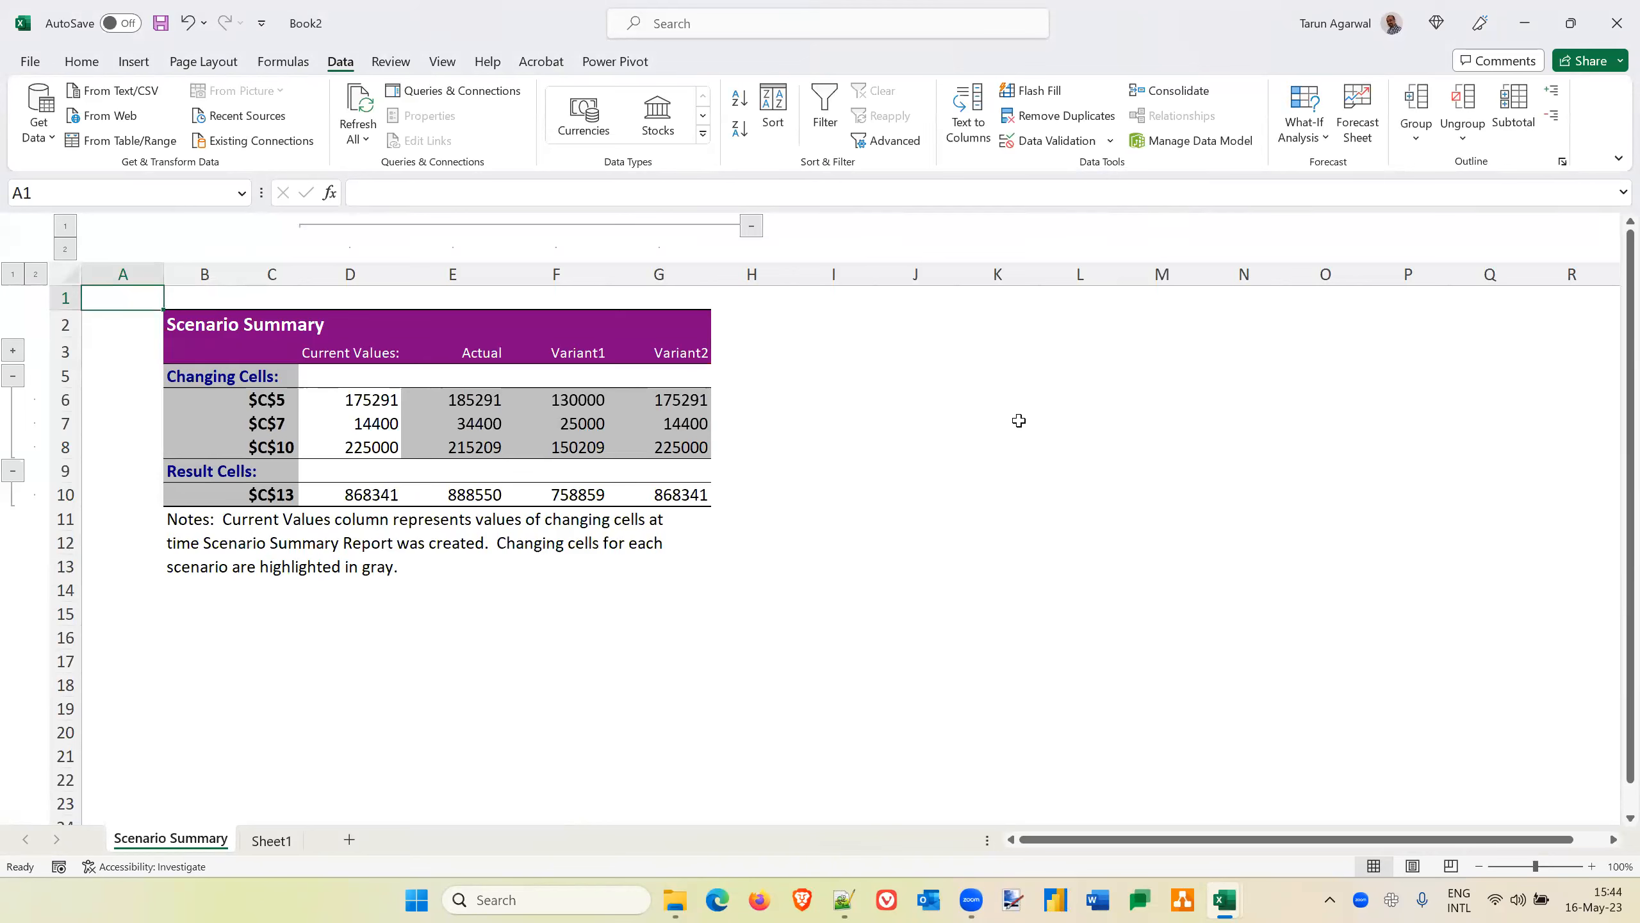
# Compare the C13 total cost results of Actual, Variant1 and Variant2 in the scenario summary
pyautogui.click(468, 495)
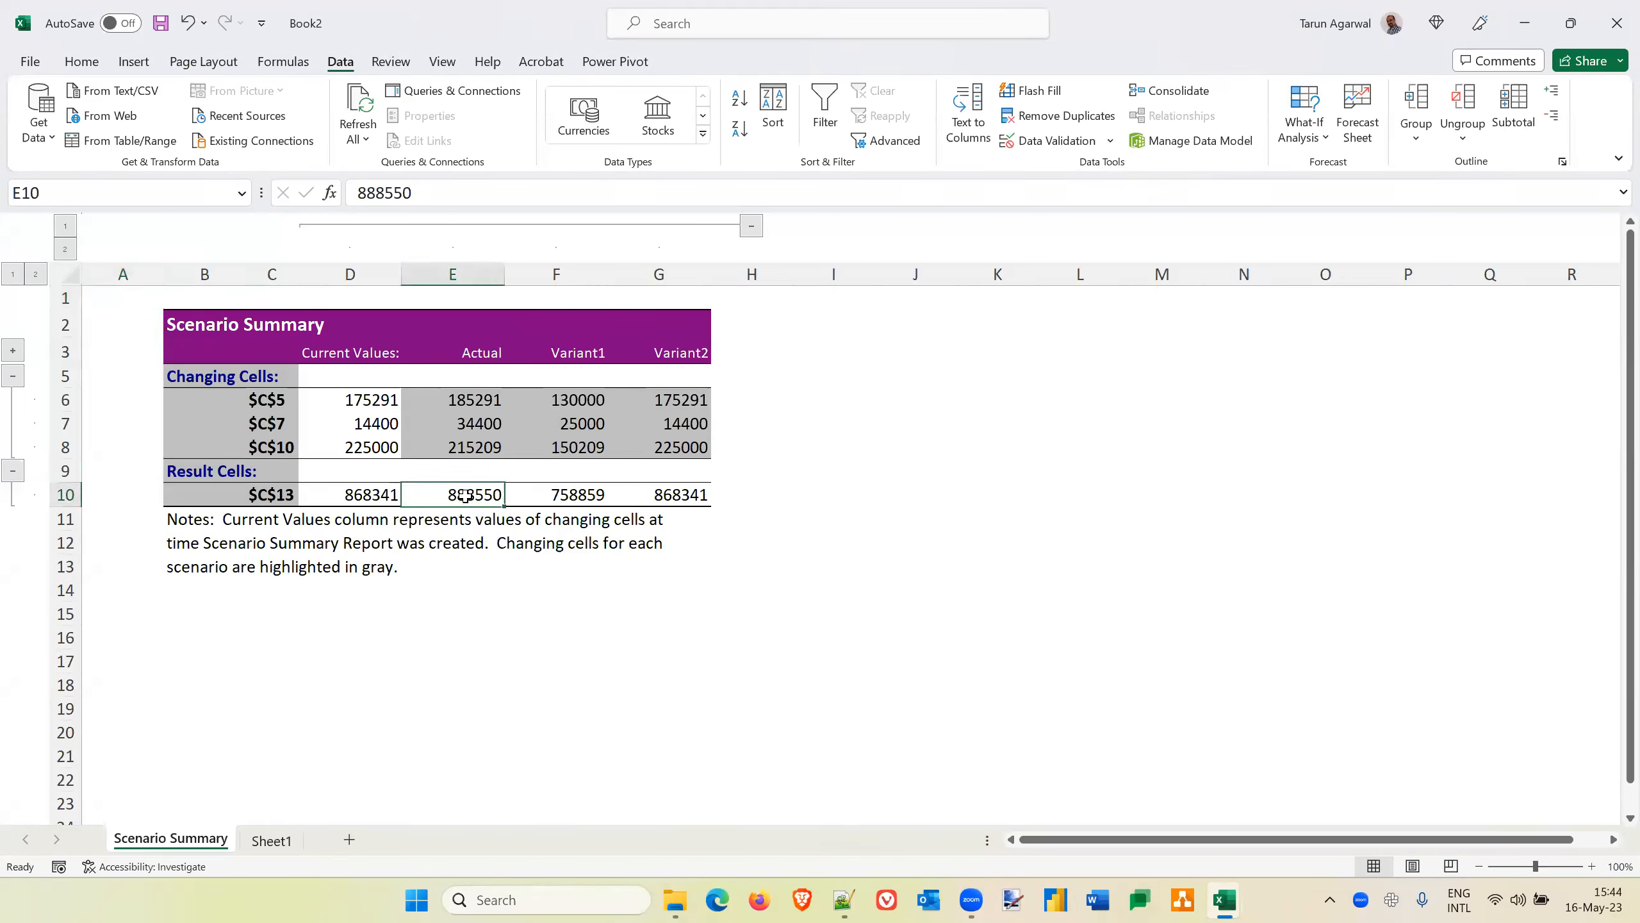
pyautogui.click(573, 493)
pyautogui.click(669, 492)
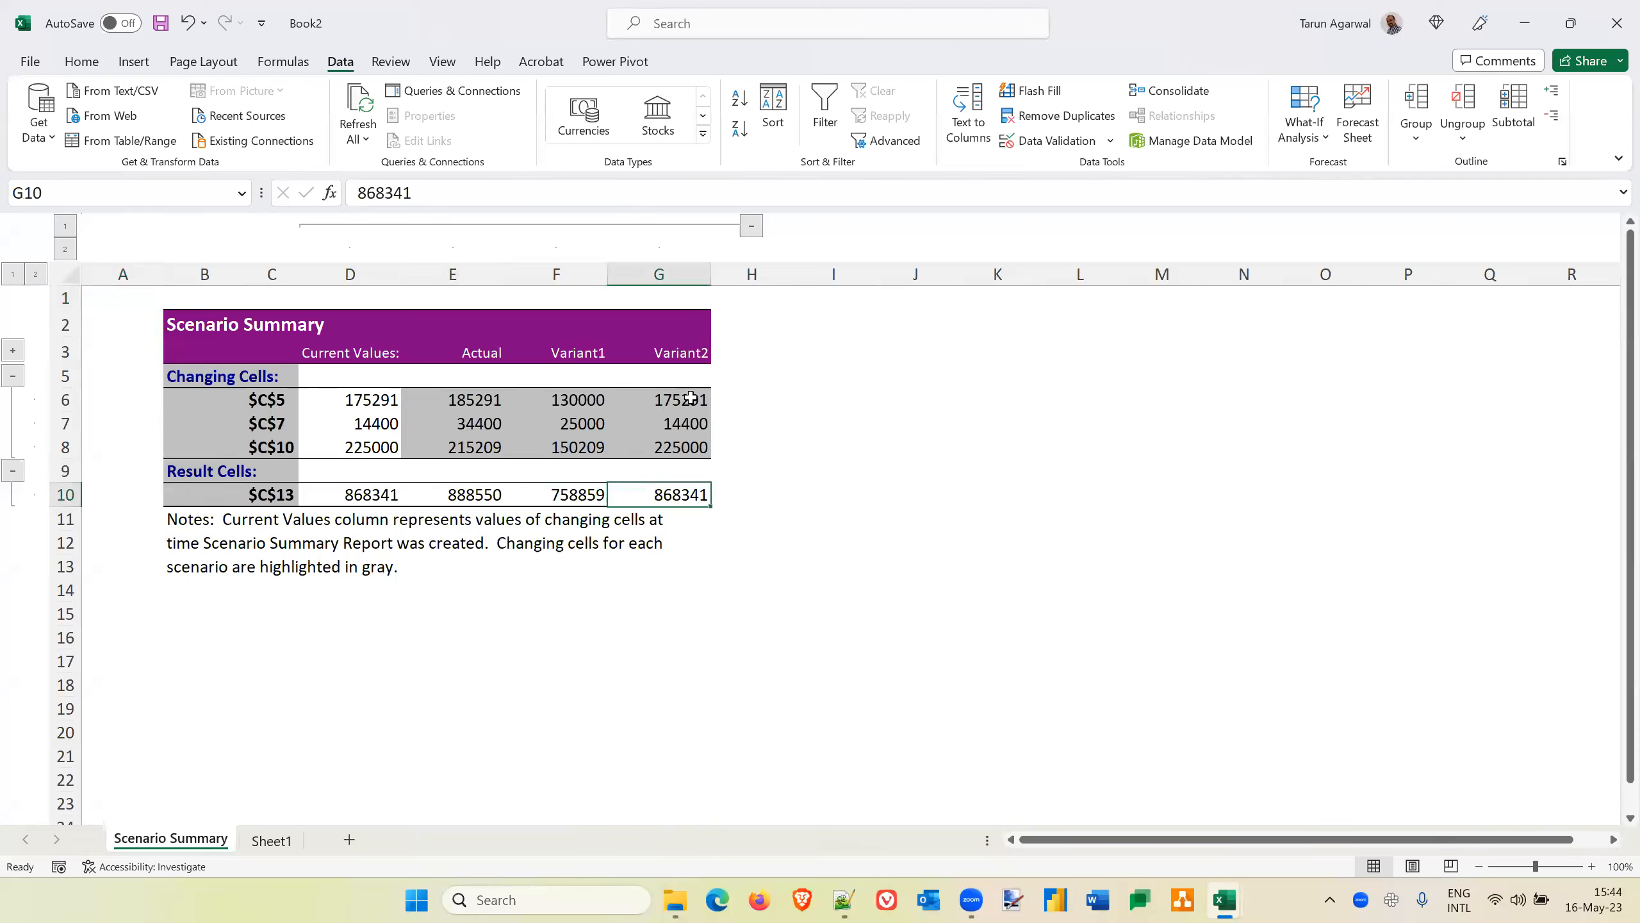
# Delete the Scenario Summary sheet that uses C13 as the result cell
pyautogui.rightClick(173, 841)
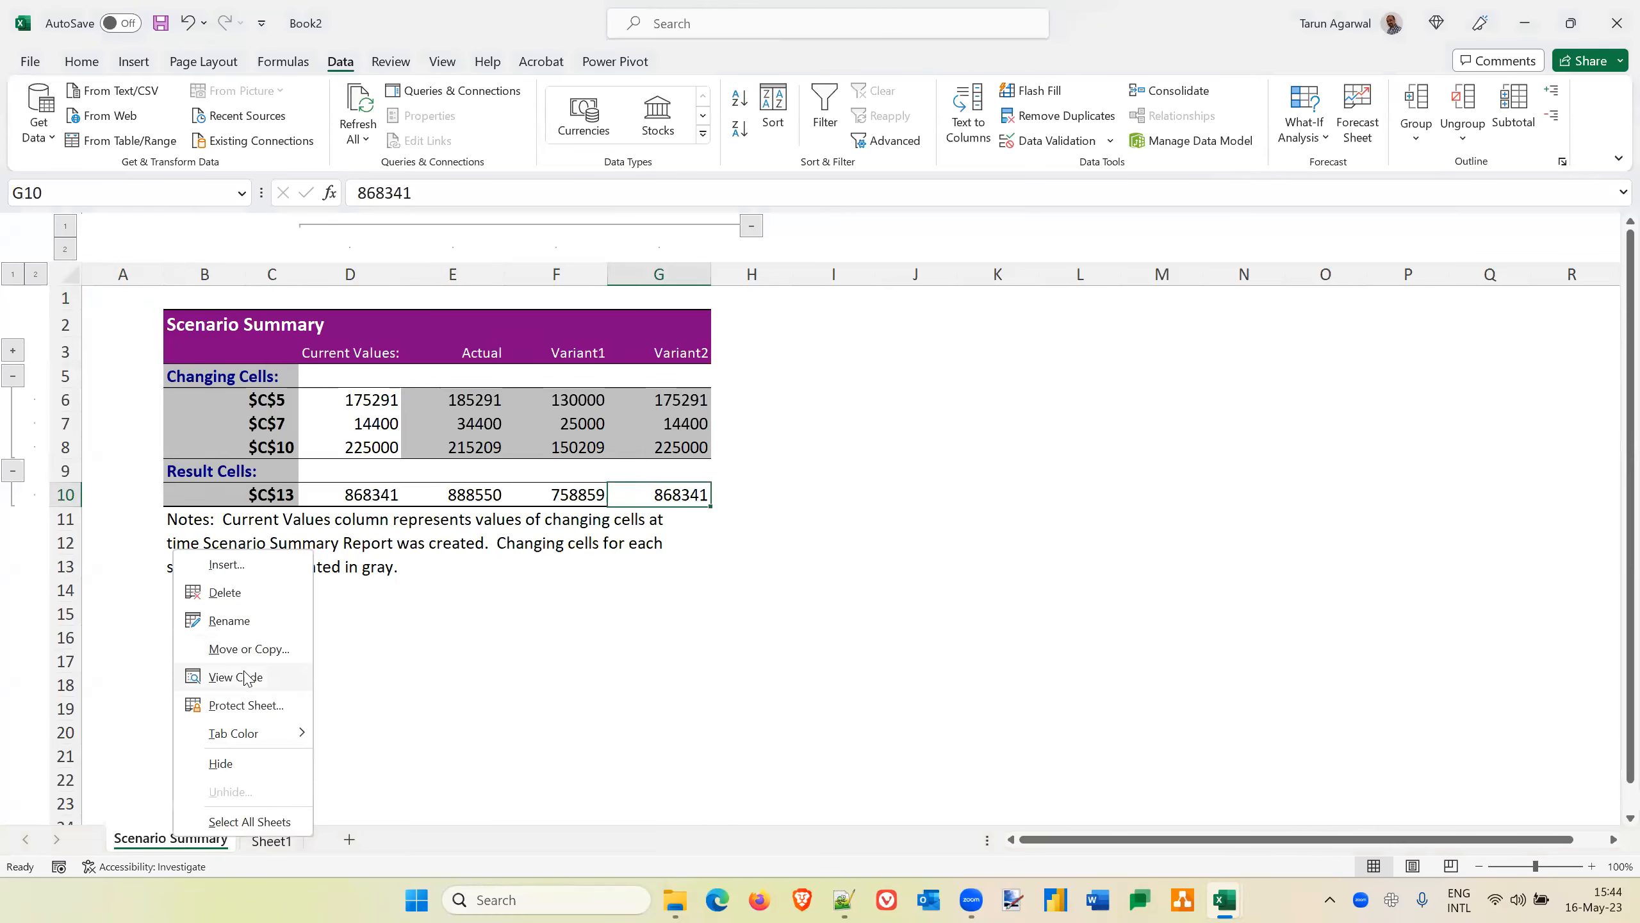
pyautogui.click(236, 593)
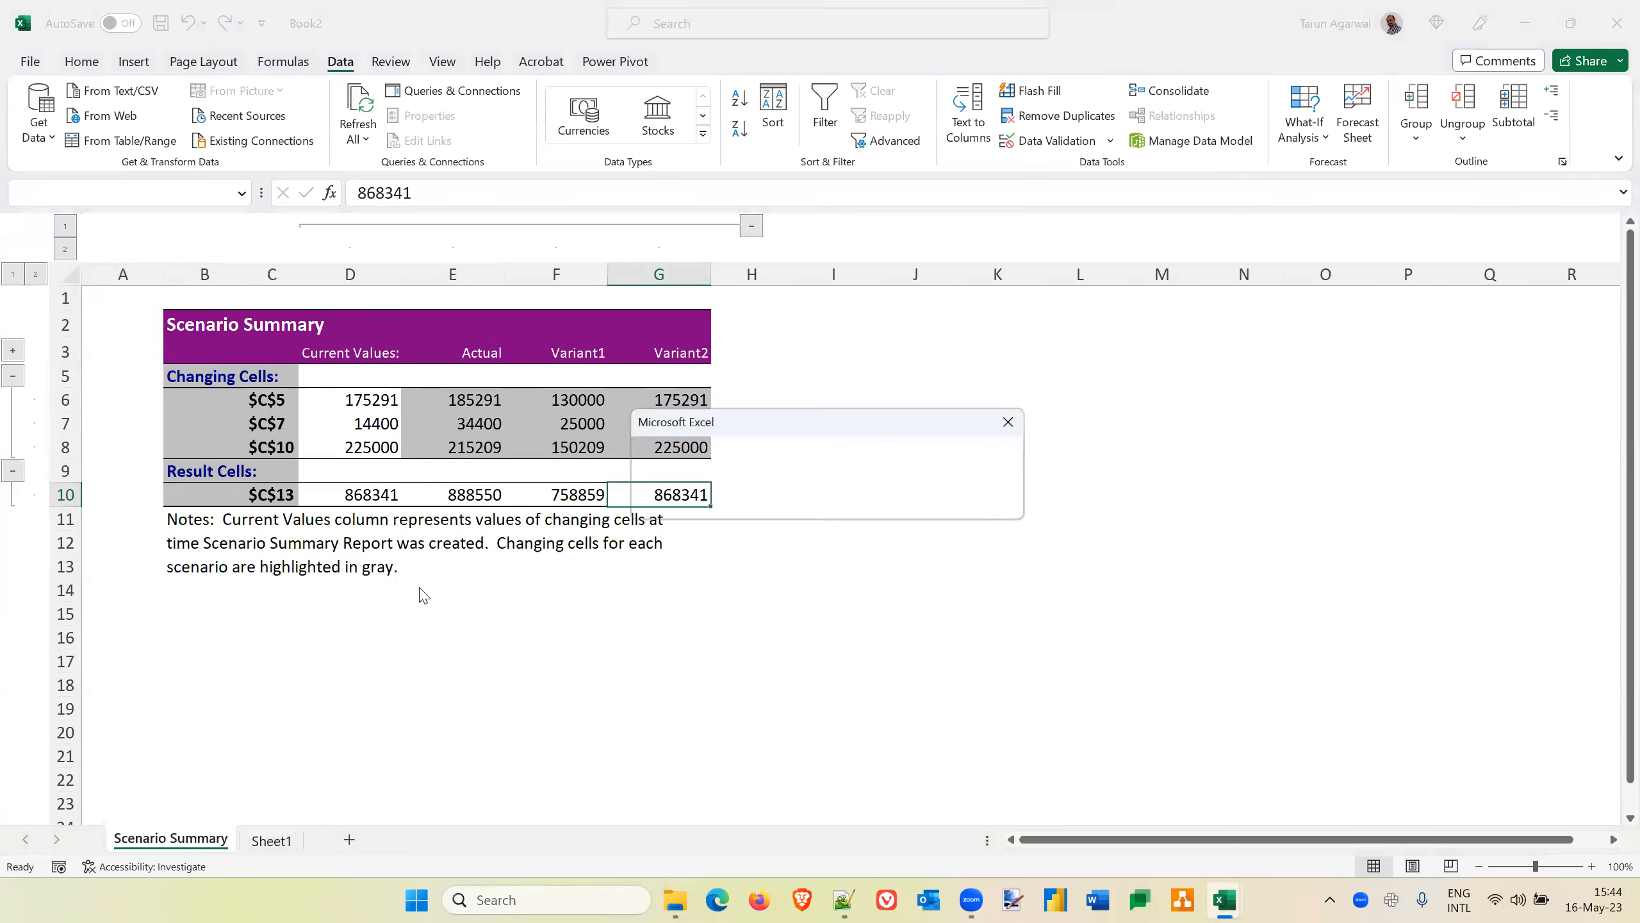
pyautogui.click(836, 523)
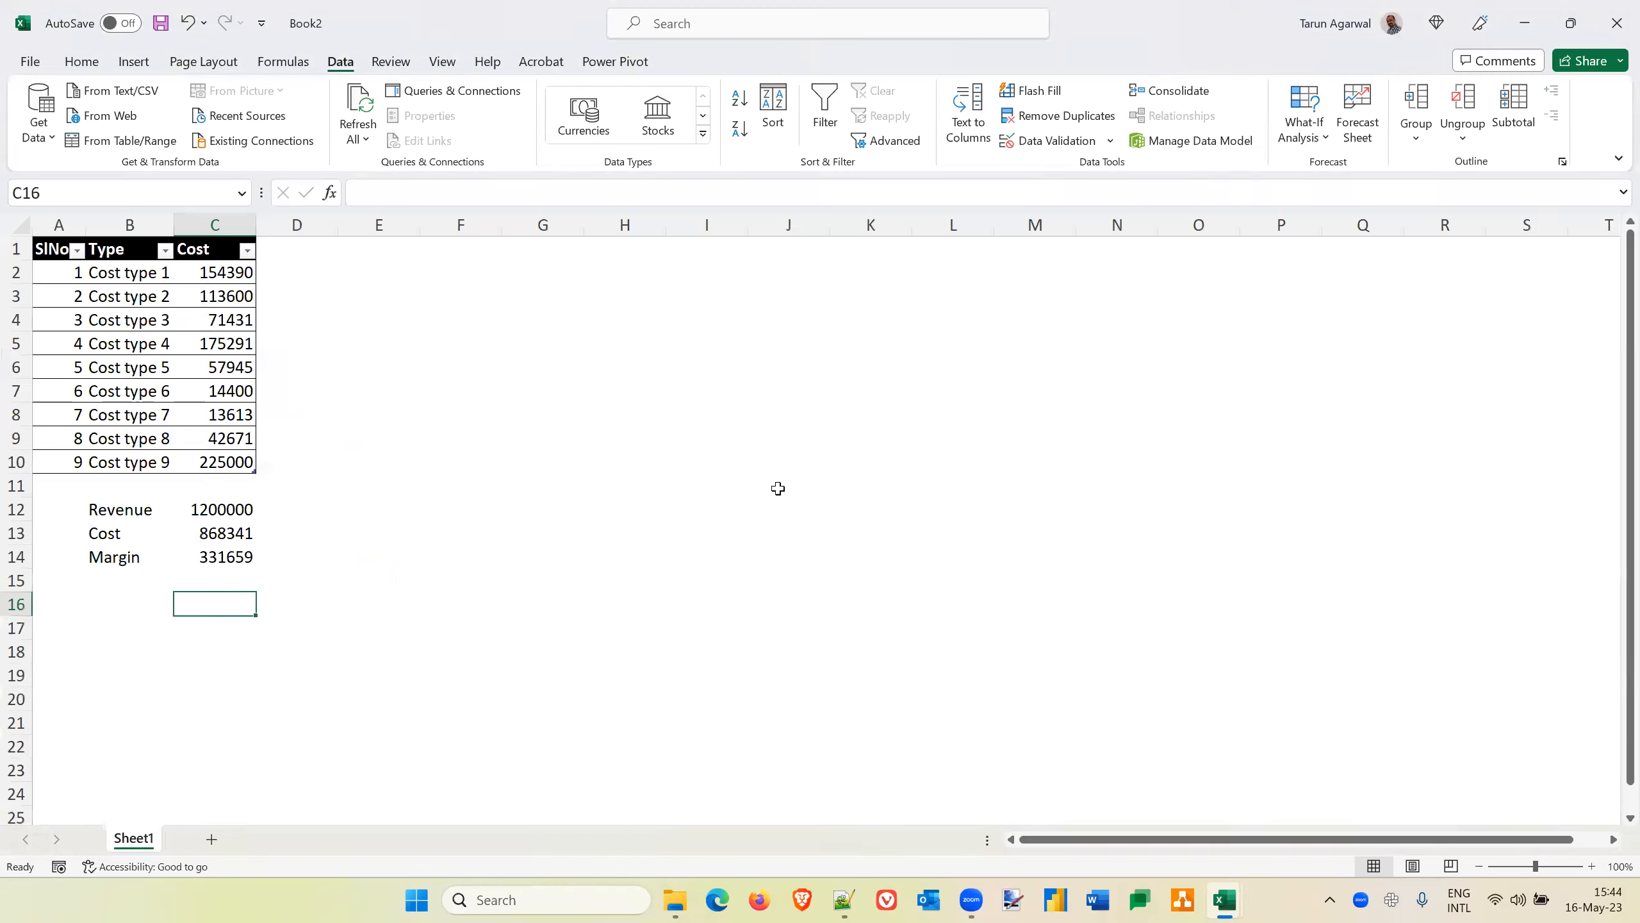
# Generate a Scenario summary report from Scenario Manager with the result cells left empty
pyautogui.click(1318, 143)
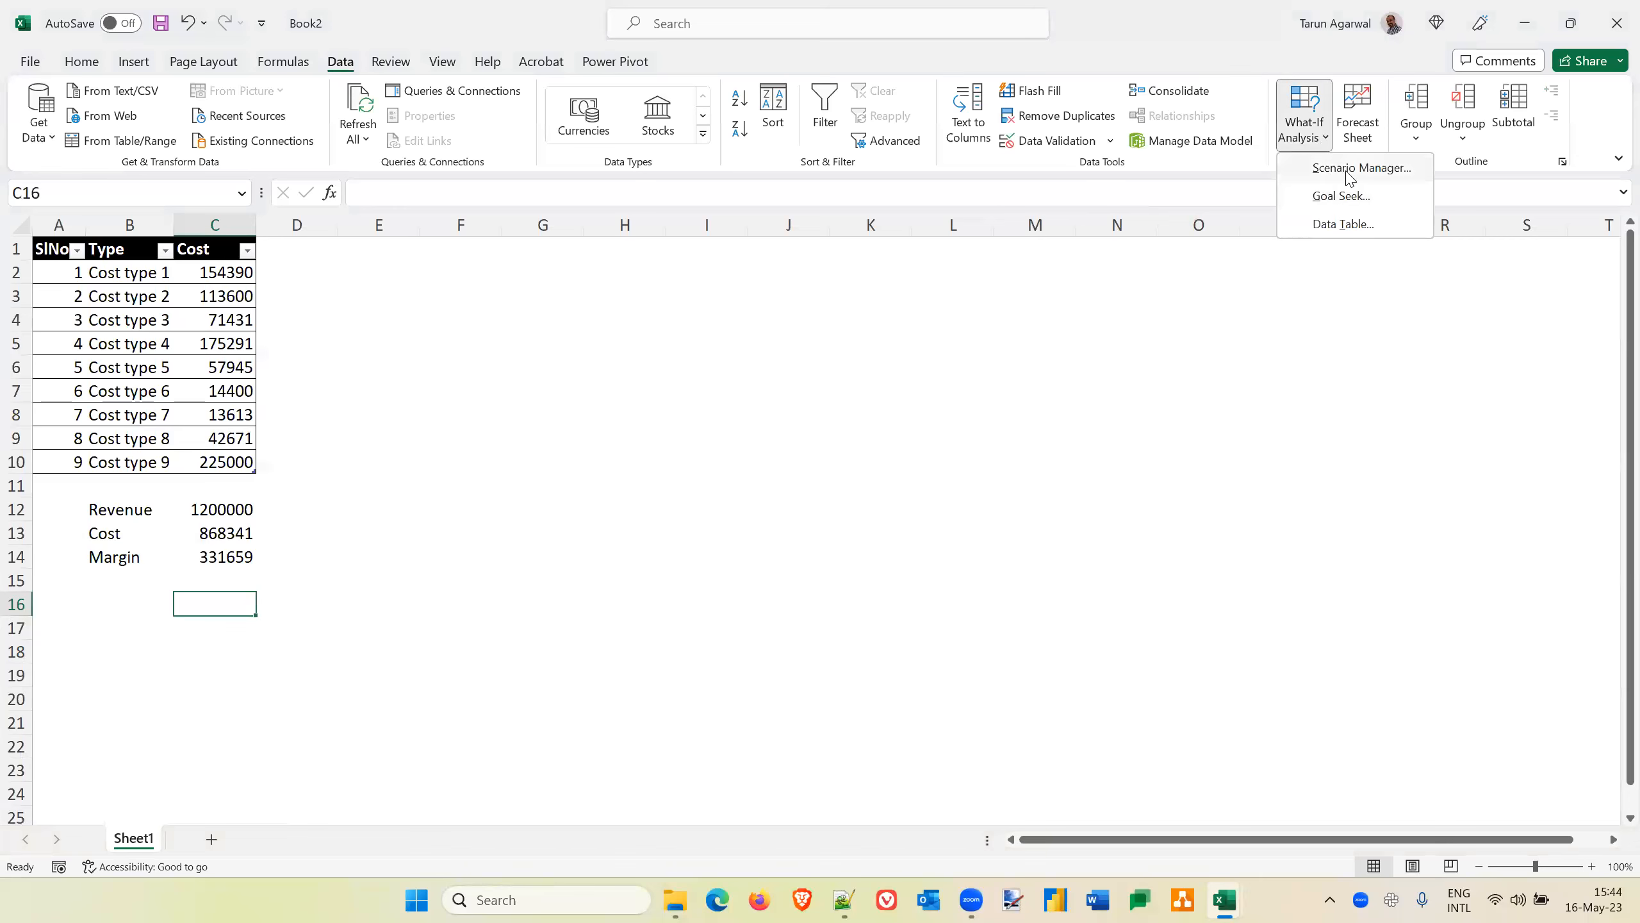
pyautogui.click(1349, 170)
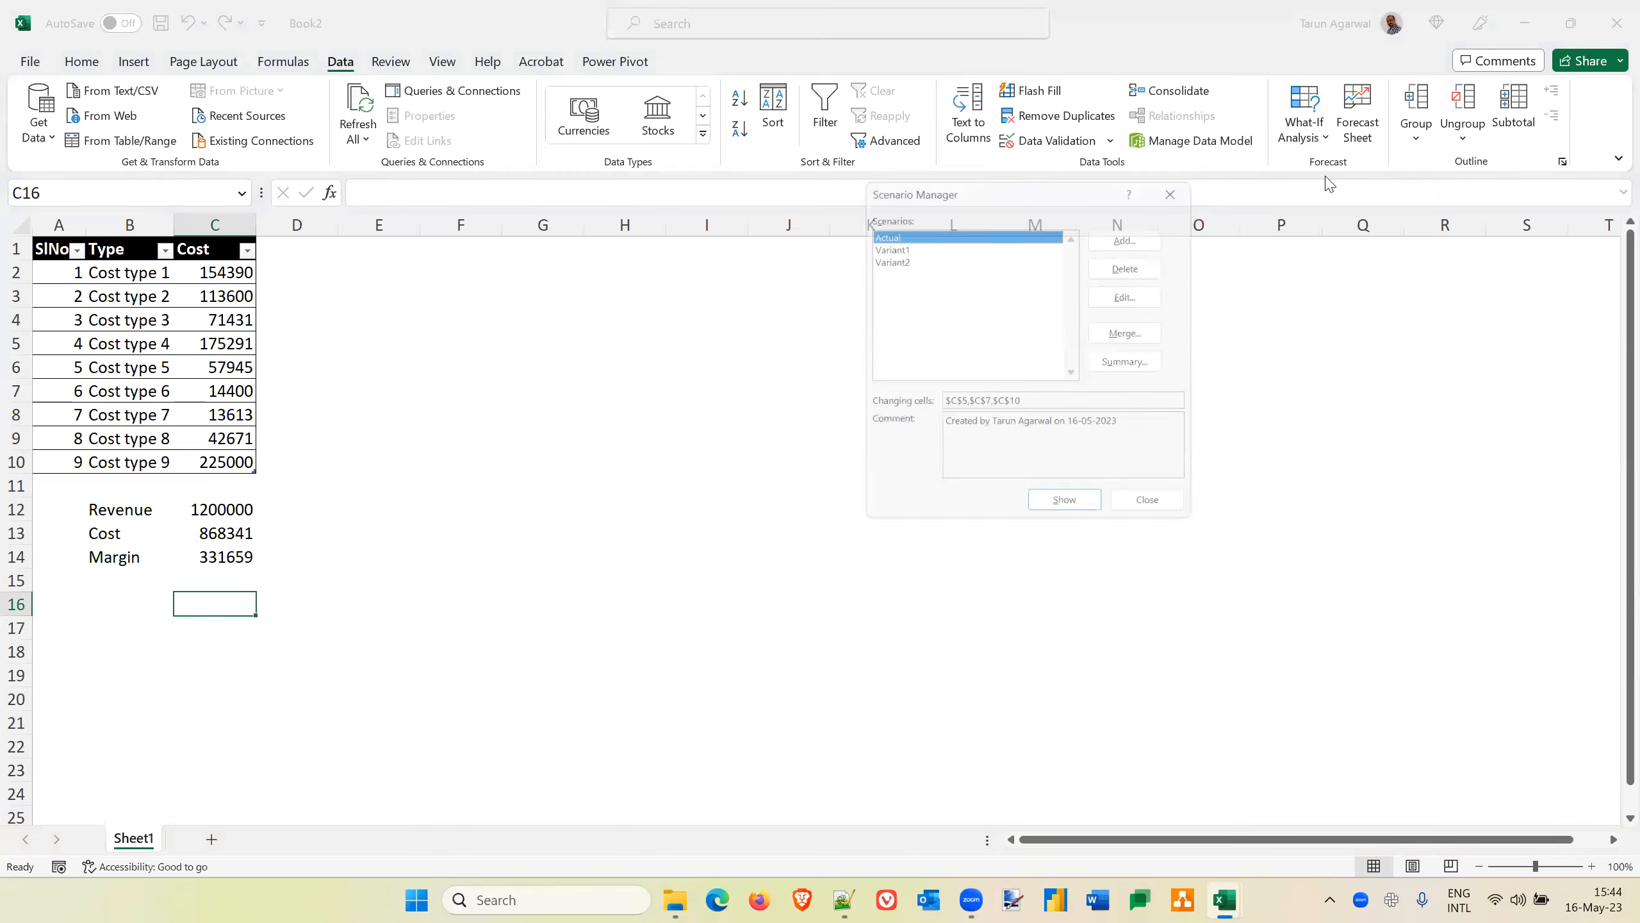
pyautogui.click(1133, 362)
pyautogui.press('BackSpace')
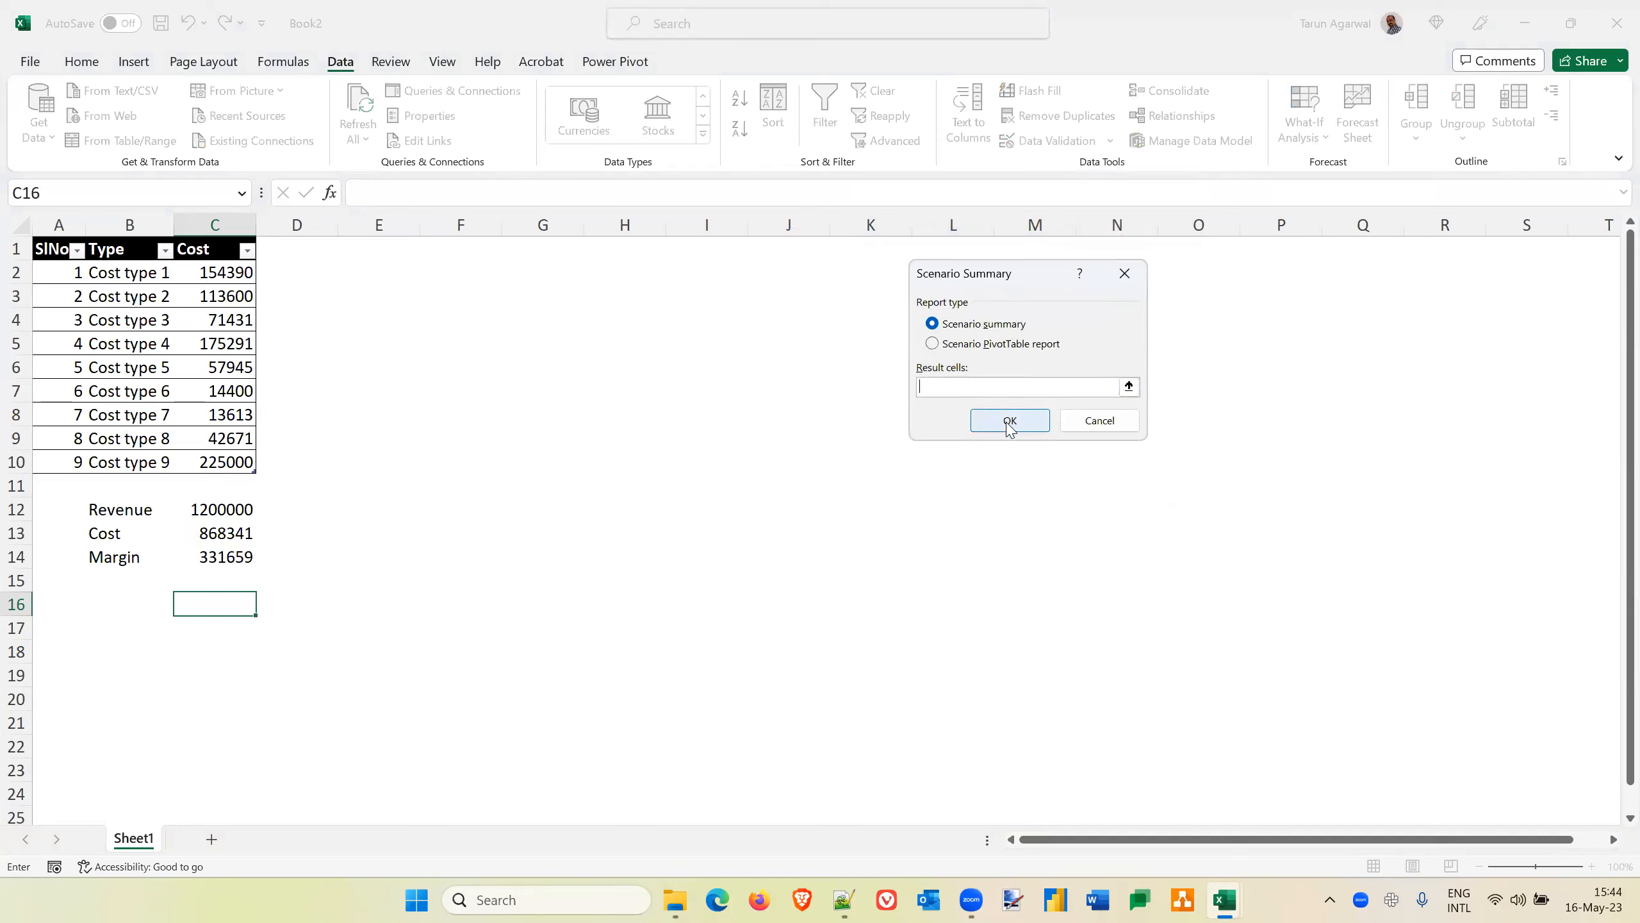
pyautogui.click(1009, 420)
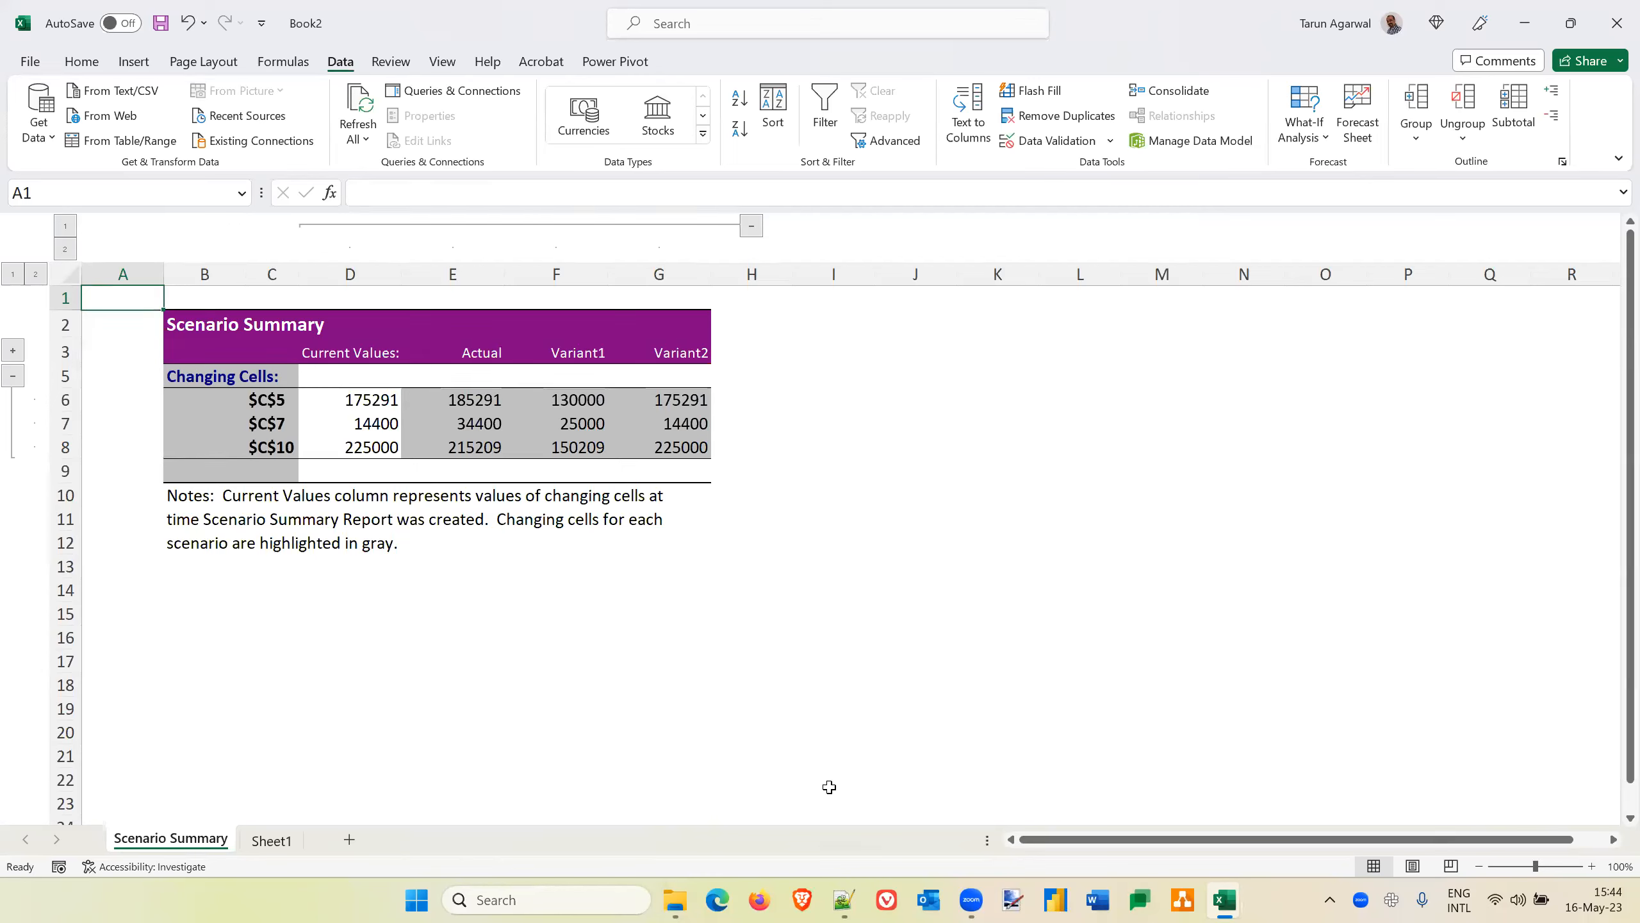
# Examine the changing cells and their scenario values in the new summary, starting with the C5 row
pyautogui.hotkey('alt', 'Tab')
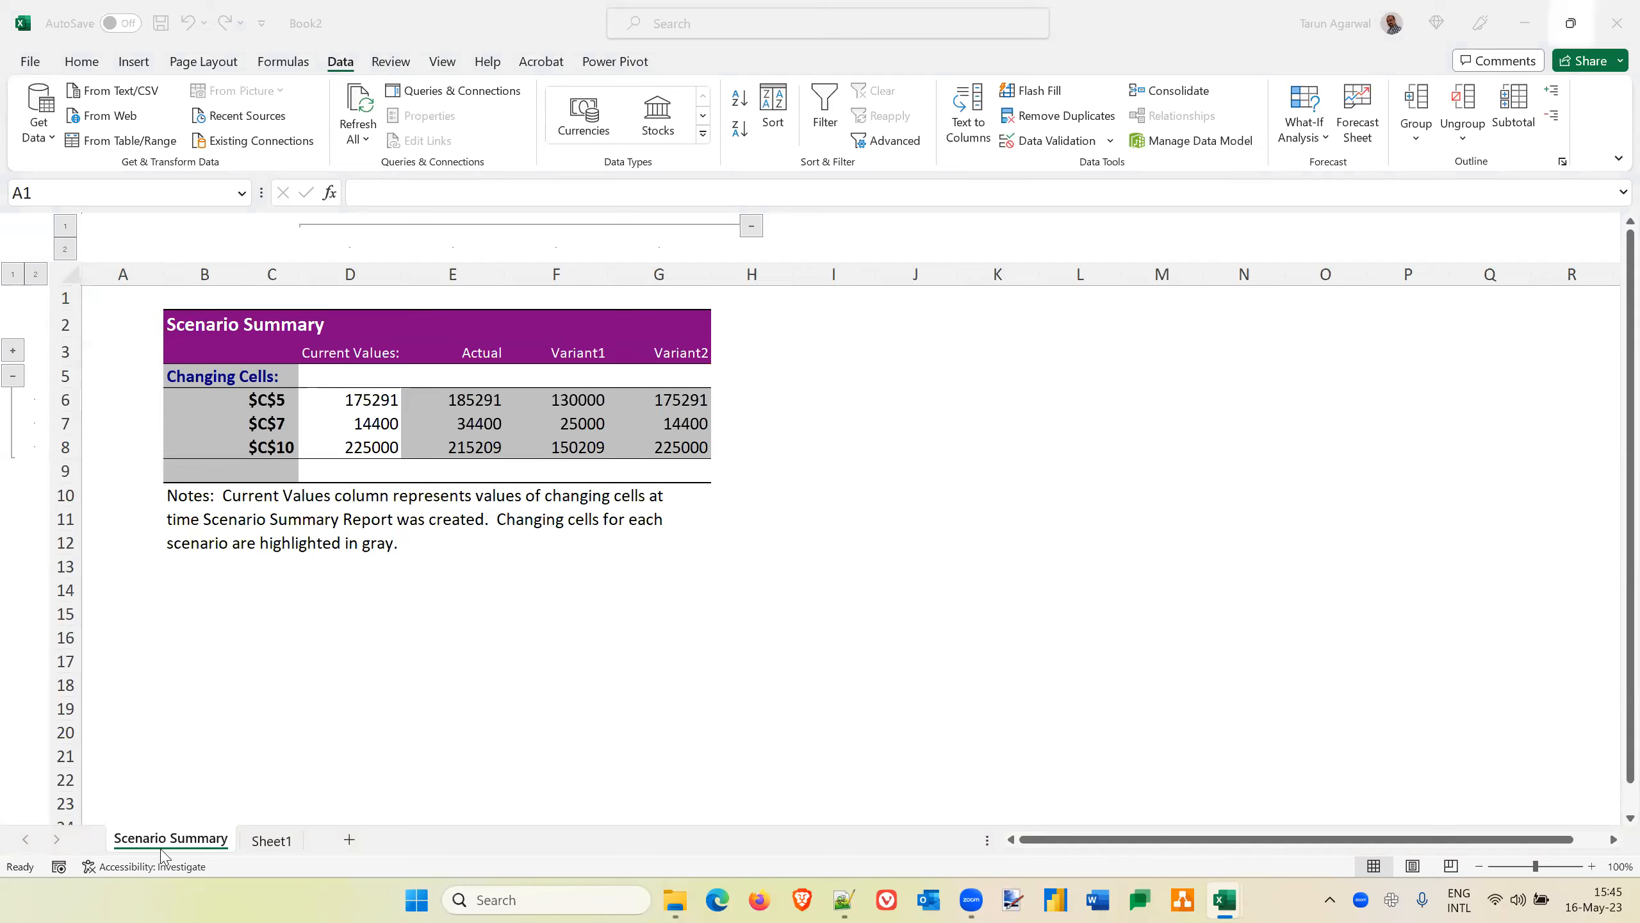
pyautogui.click(244, 403)
pyautogui.click(244, 404)
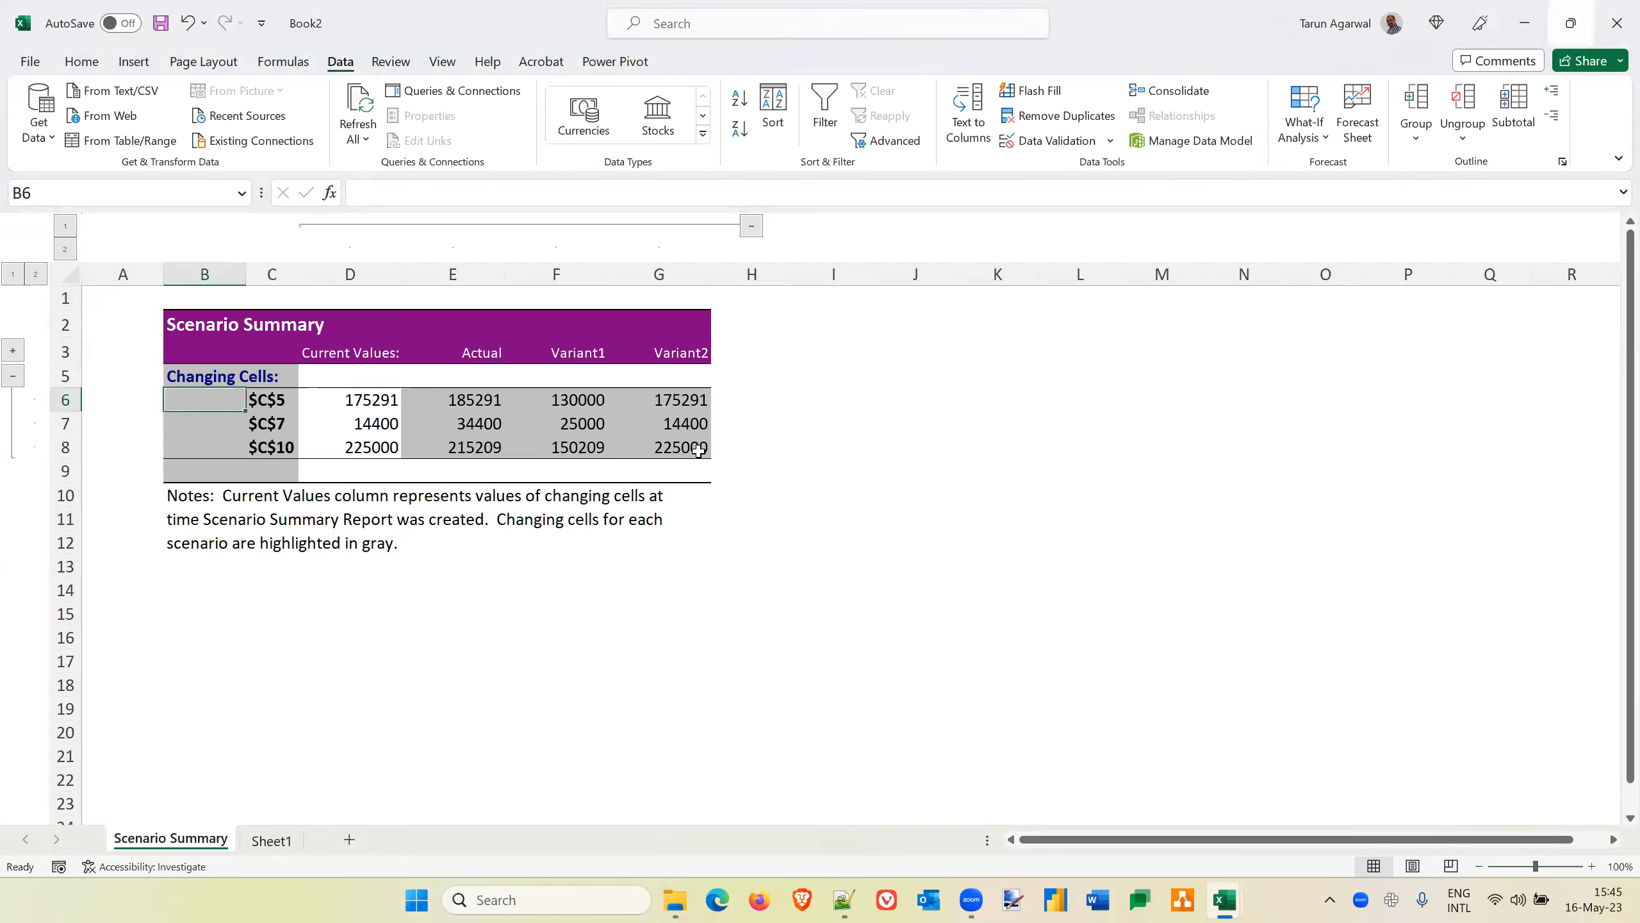
# Compare the C5 row's values across the scenarios and review the references of the three changing cells in the summary
pyautogui.press('Right')
pyautogui.press('Right')
pyautogui.press('Right')
pyautogui.press('Right')
pyautogui.press('Right')
pyautogui.press('Right')
pyautogui.press('Left')
pyautogui.press('Left')
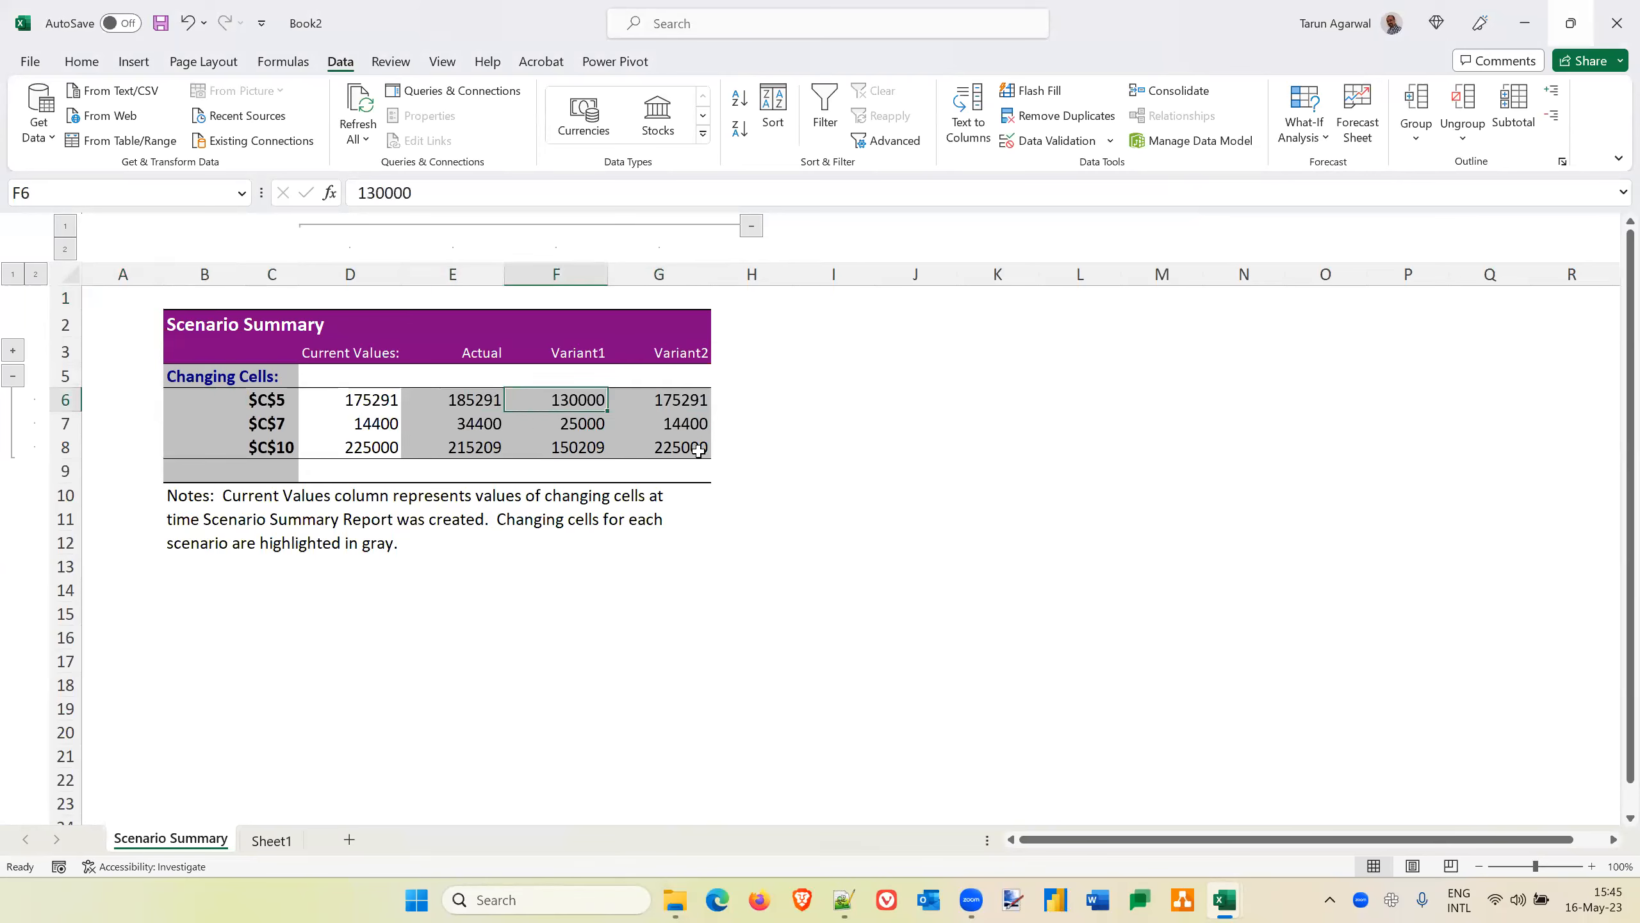
pyautogui.press('Left')
pyautogui.press('Left')
pyautogui.press('Left')
pyautogui.press('Left')
pyautogui.press('Right')
pyautogui.press('Down')
pyautogui.press('Down')
pyautogui.press('Down')
pyautogui.press('Up')
pyautogui.press('Up')
pyautogui.press('Up')
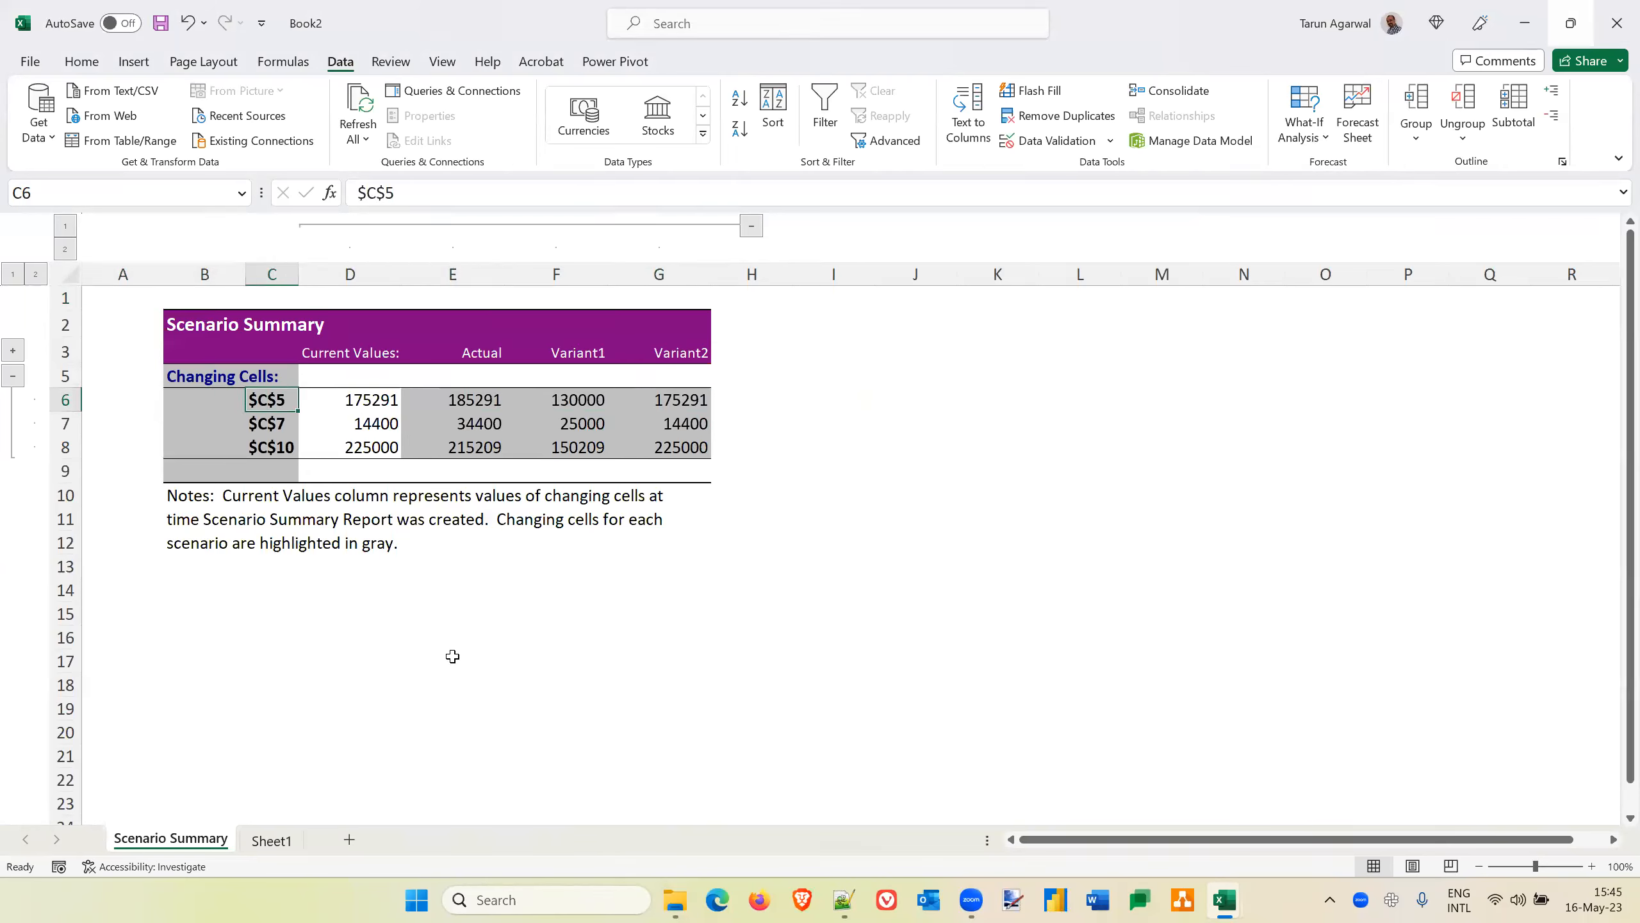
# Copy the Cost type 4, Cost type 6 and Cost type 9 names together from the Type column on Sheet1
pyautogui.click(271, 841)
pyautogui.click(127, 348)
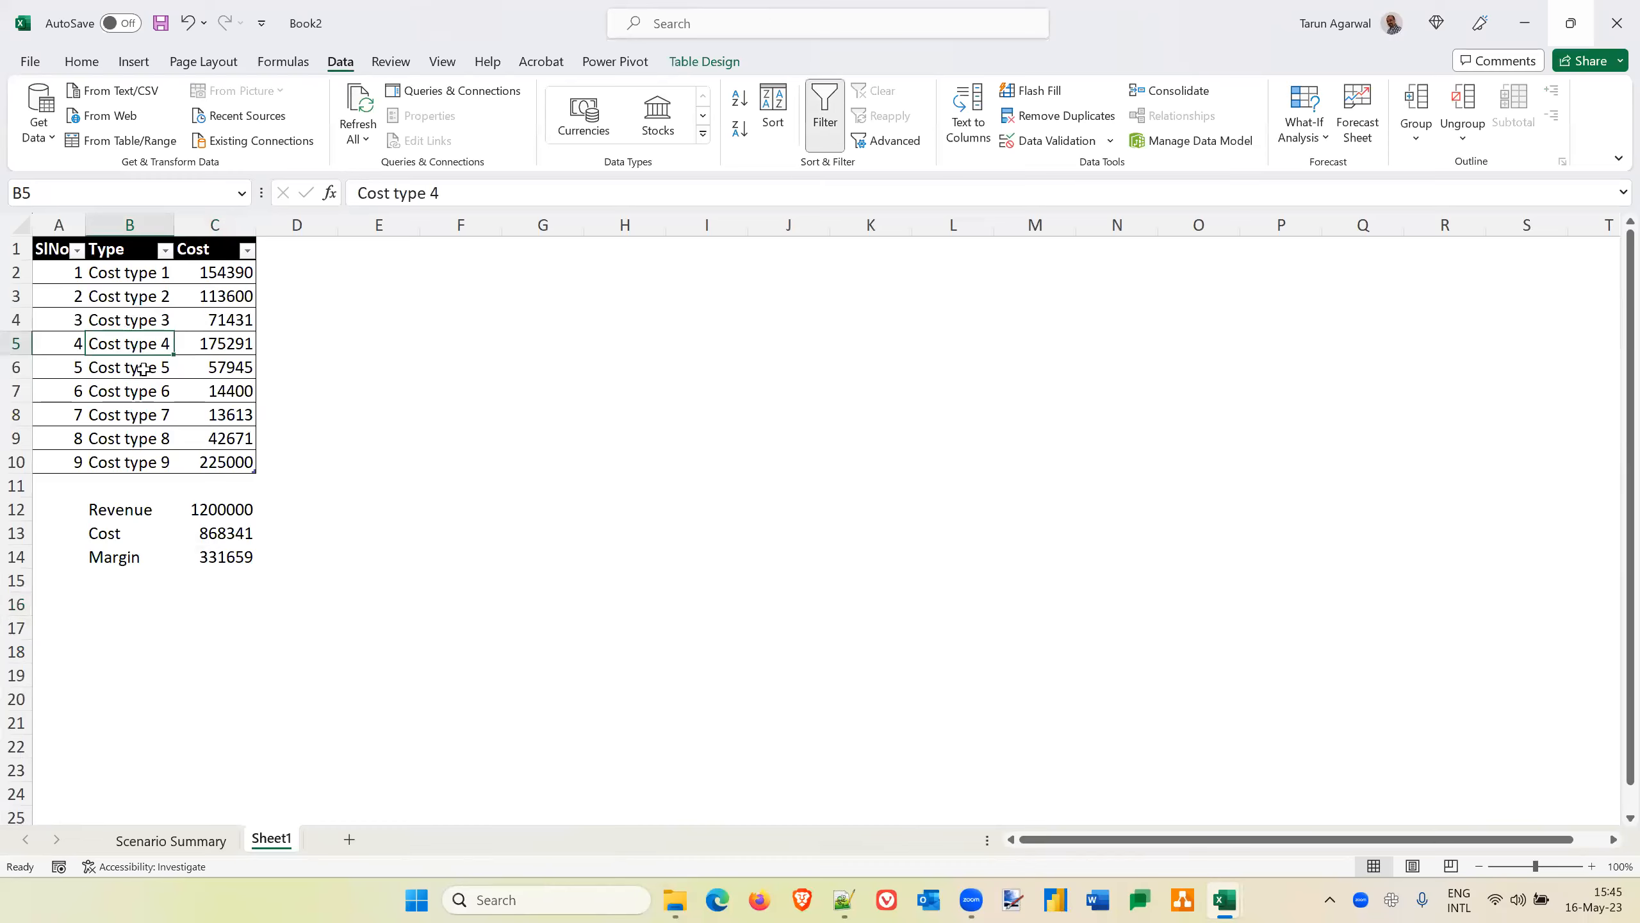
pyautogui.click(177, 842)
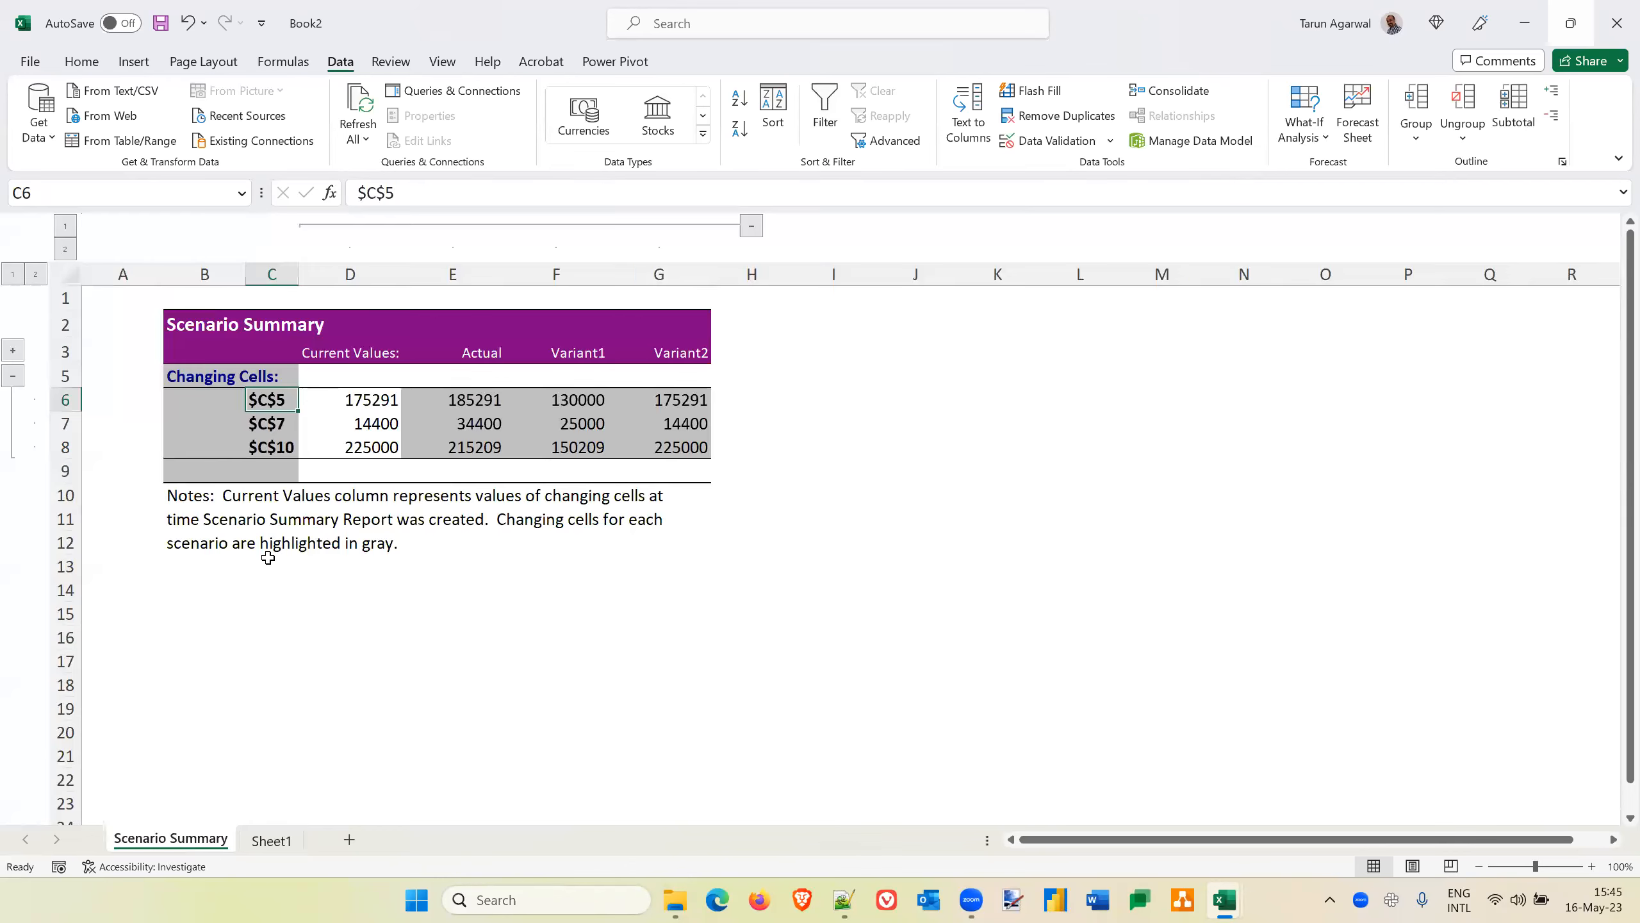
pyautogui.click(271, 840)
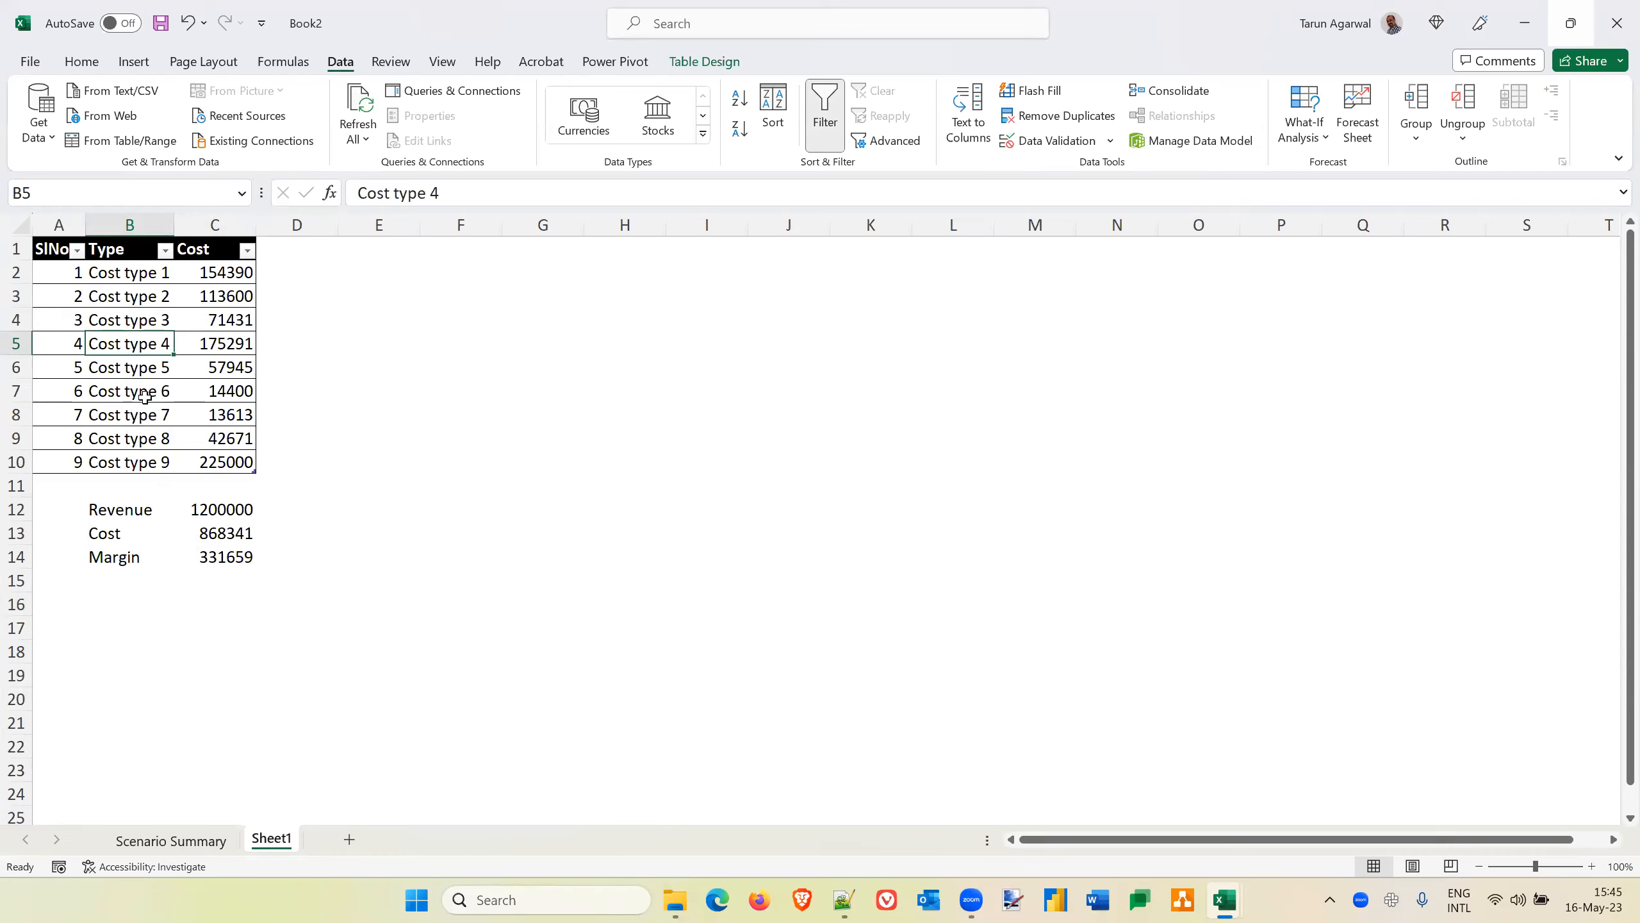
pyautogui.keyDown('ctrl'); pyautogui.click(145, 395); pyautogui.keyUp('ctrl')
pyautogui.keyDown('ctrl'); pyautogui.click(136, 465); pyautogui.keyUp('ctrl')
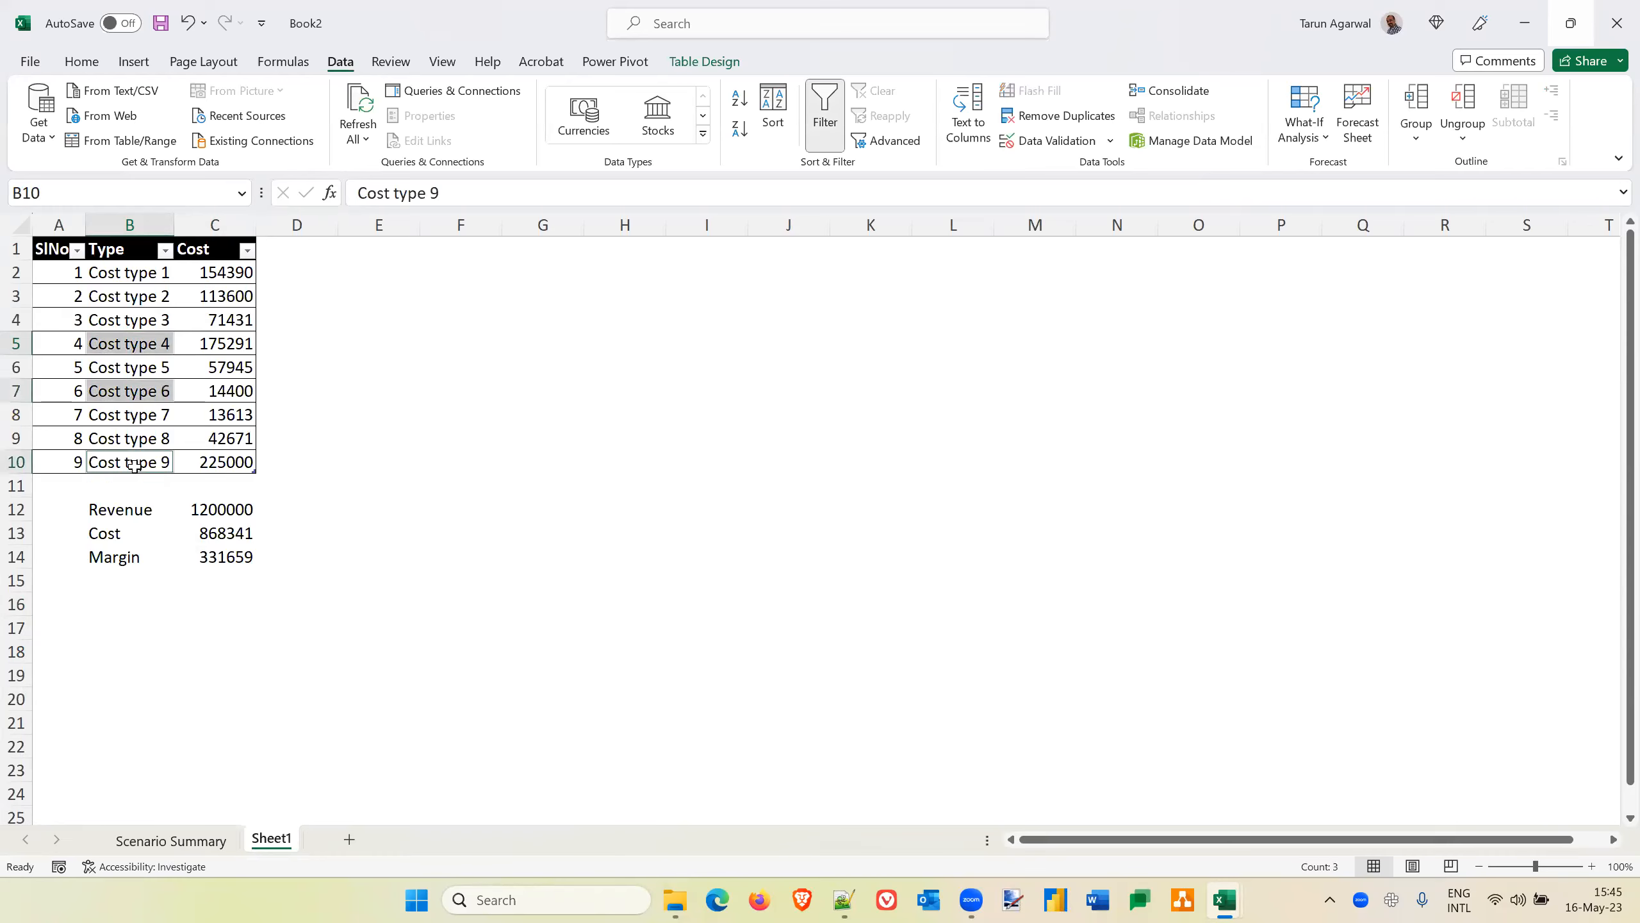
pyautogui.hotkey('ctrl', 'c')
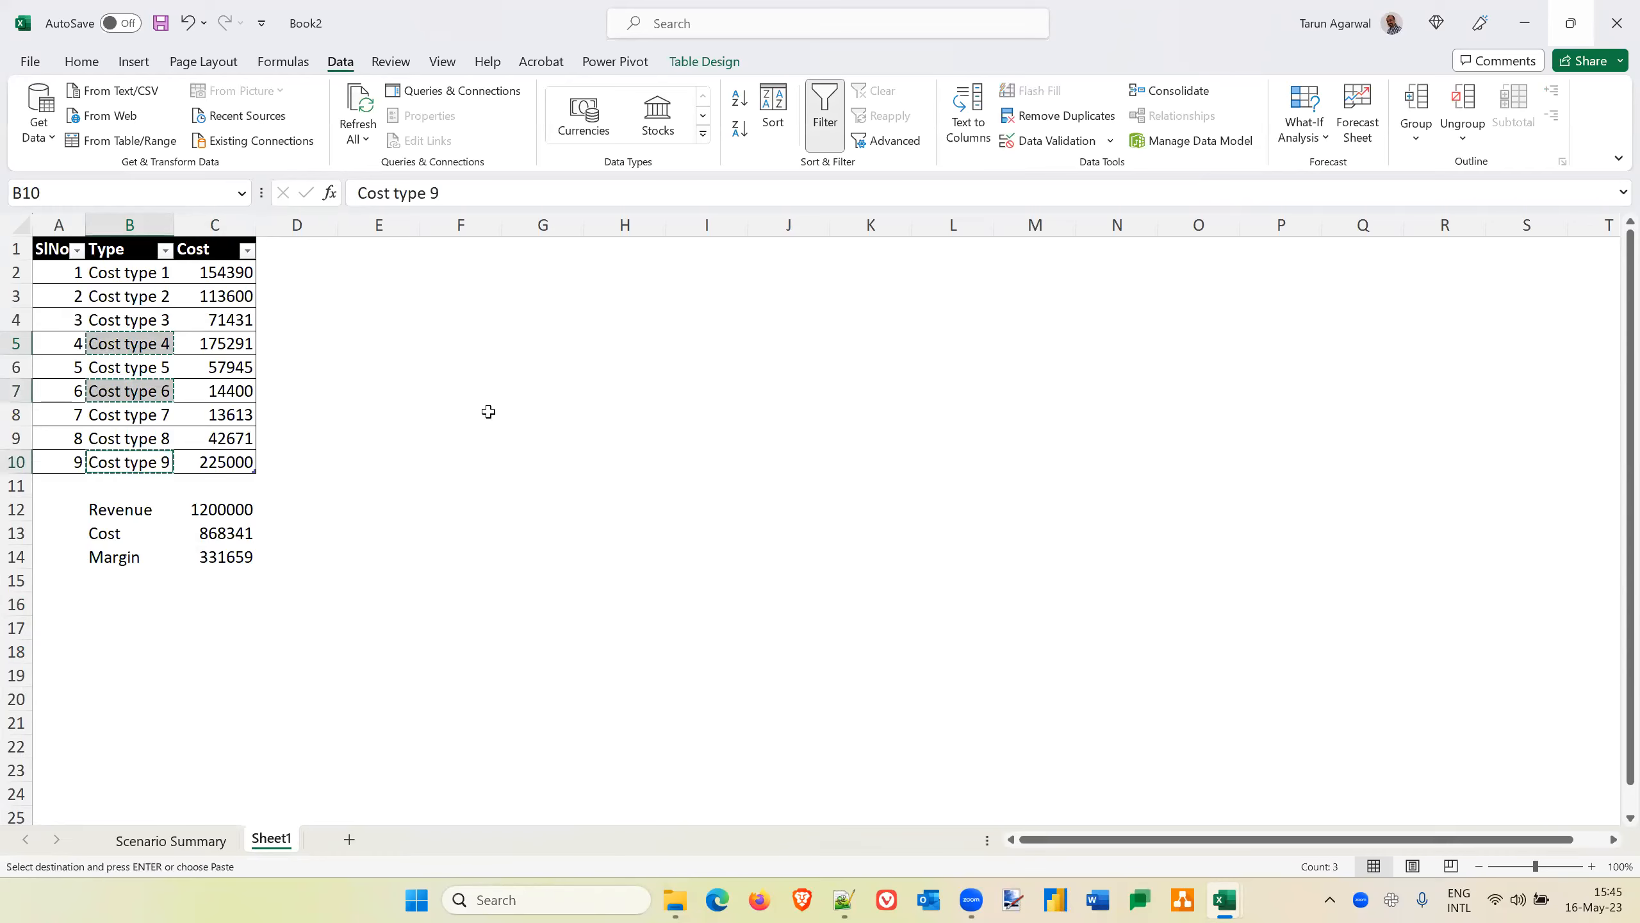
# Paste the copied names as values only over the references in C6:C8 of Scenario Summary and autofit column C
pyautogui.click(171, 840)
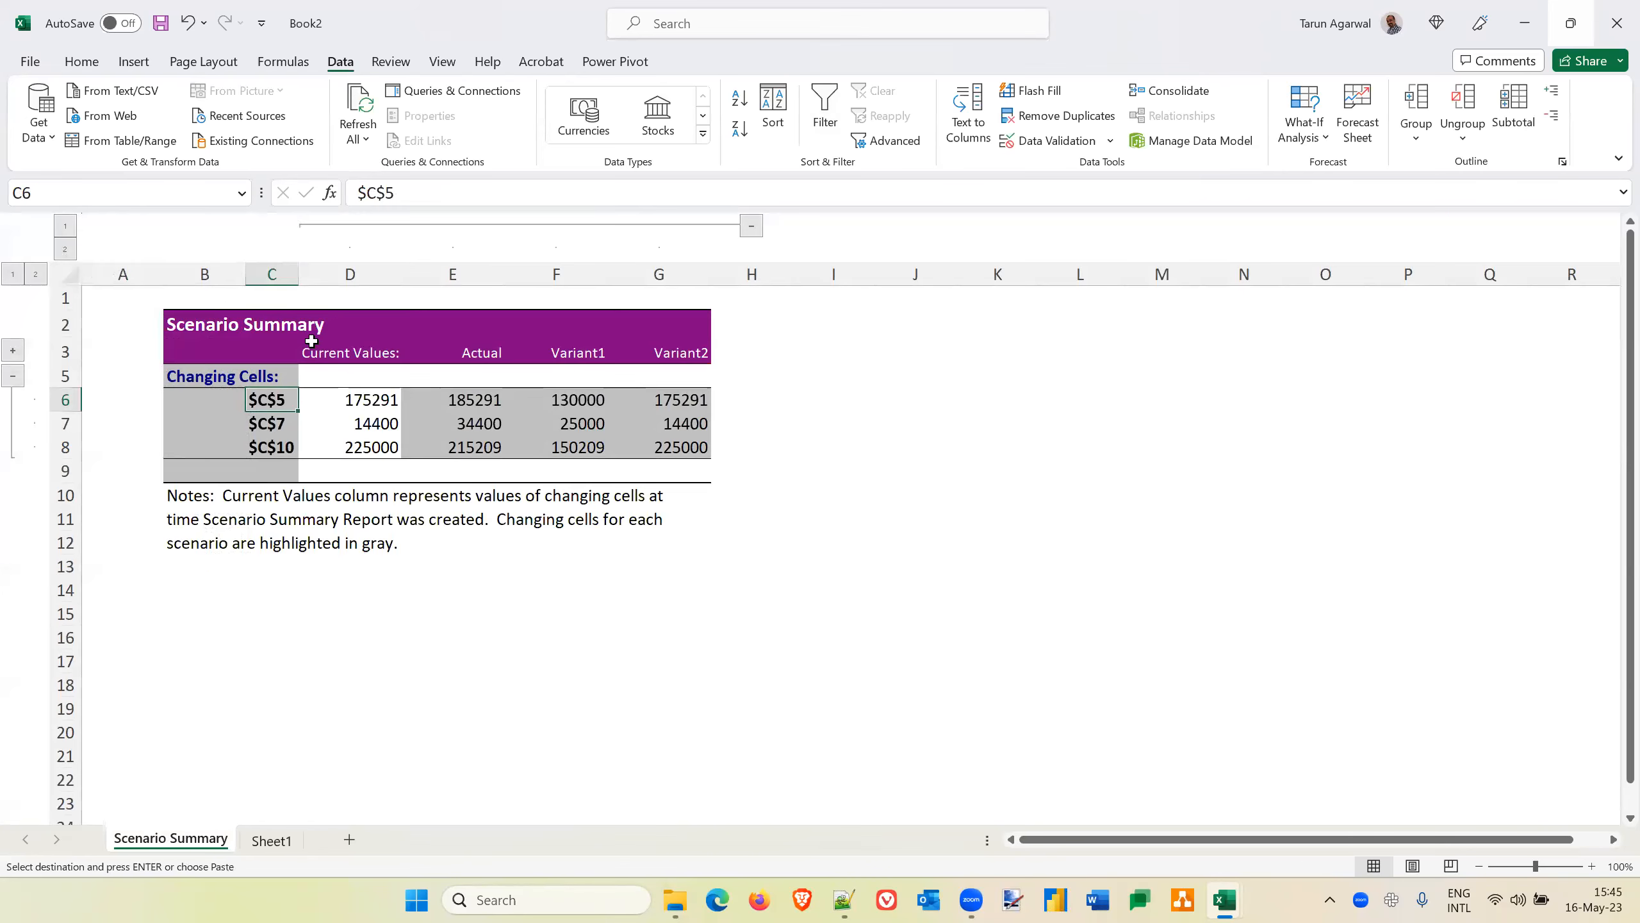
pyautogui.hotkey('ctrl', 'v')
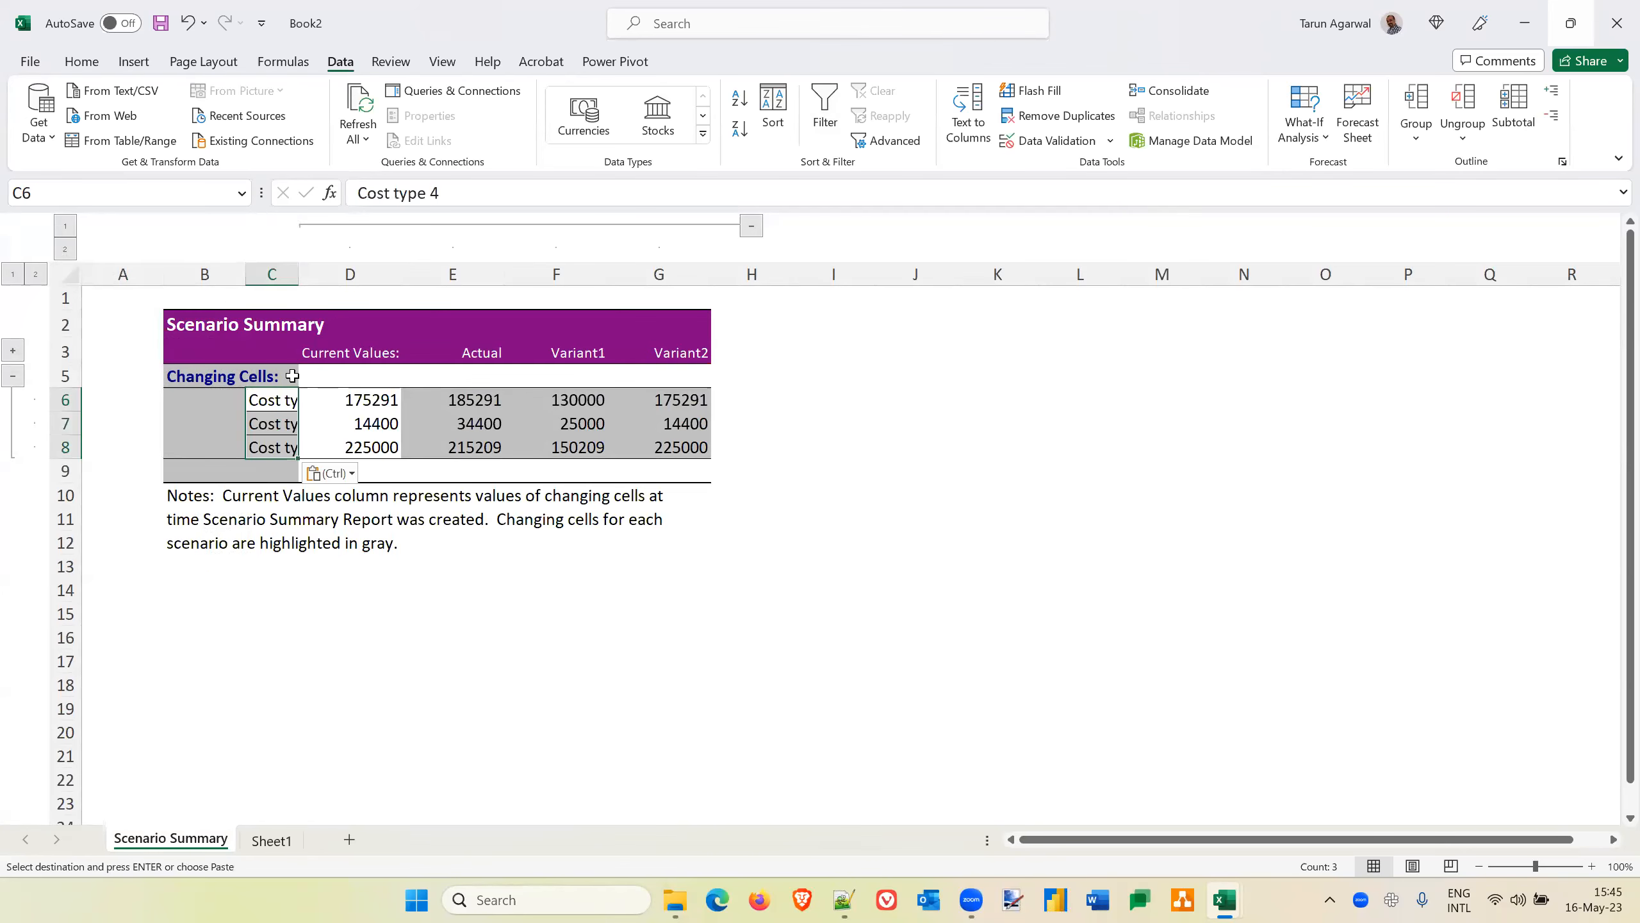
pyautogui.hotkey('ctrl', 'z')
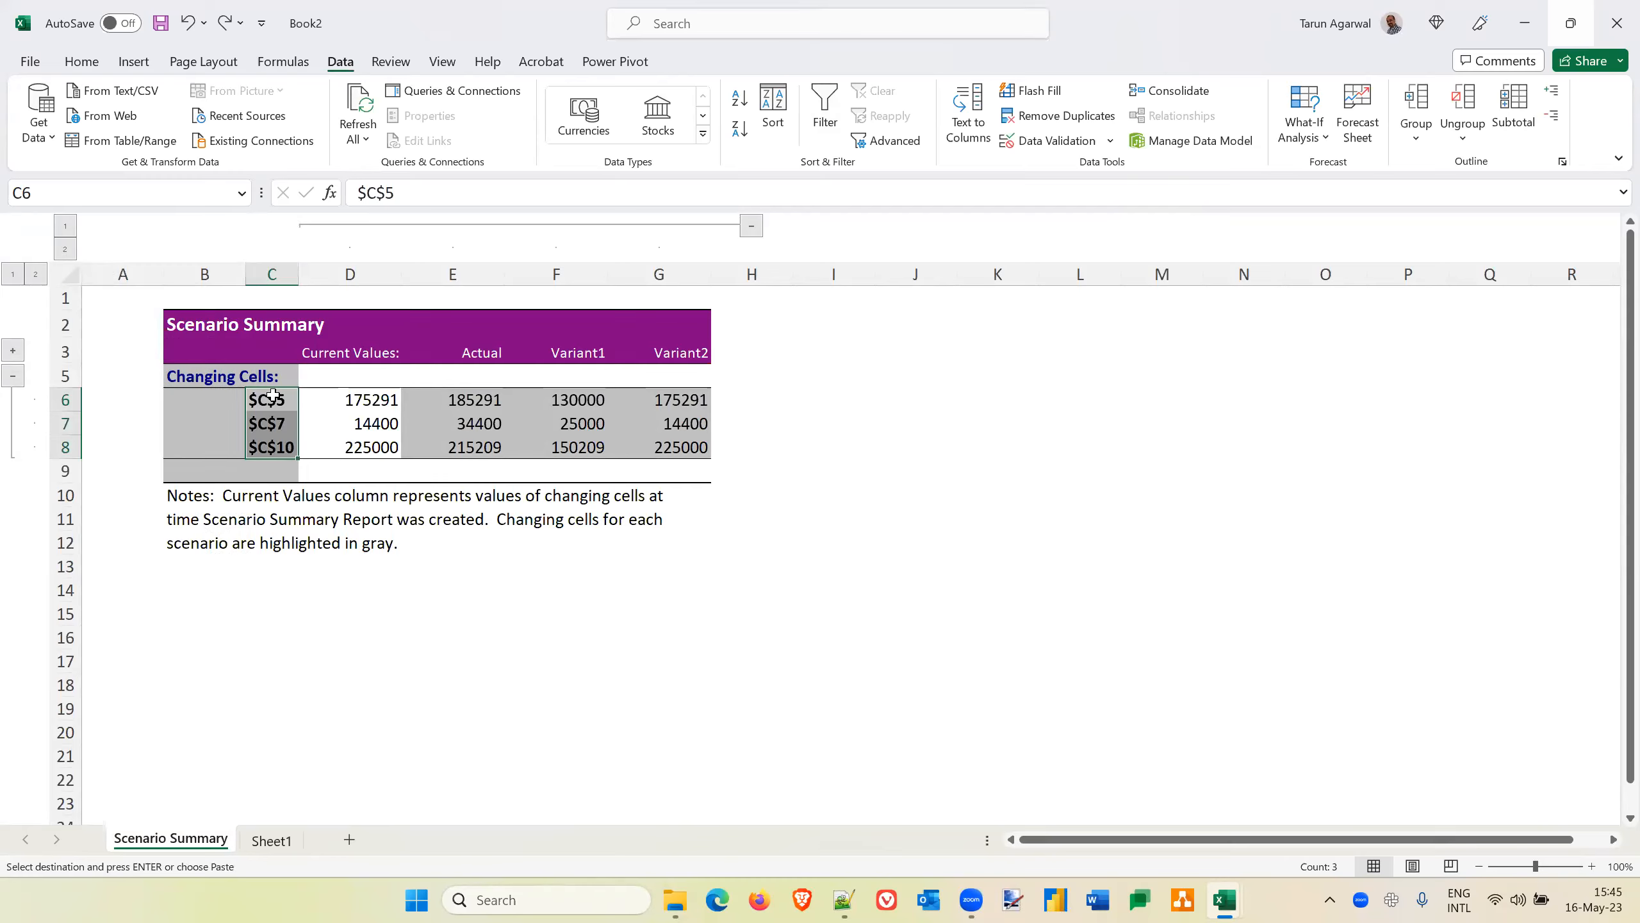
pyautogui.click(82, 64)
pyautogui.click(39, 141)
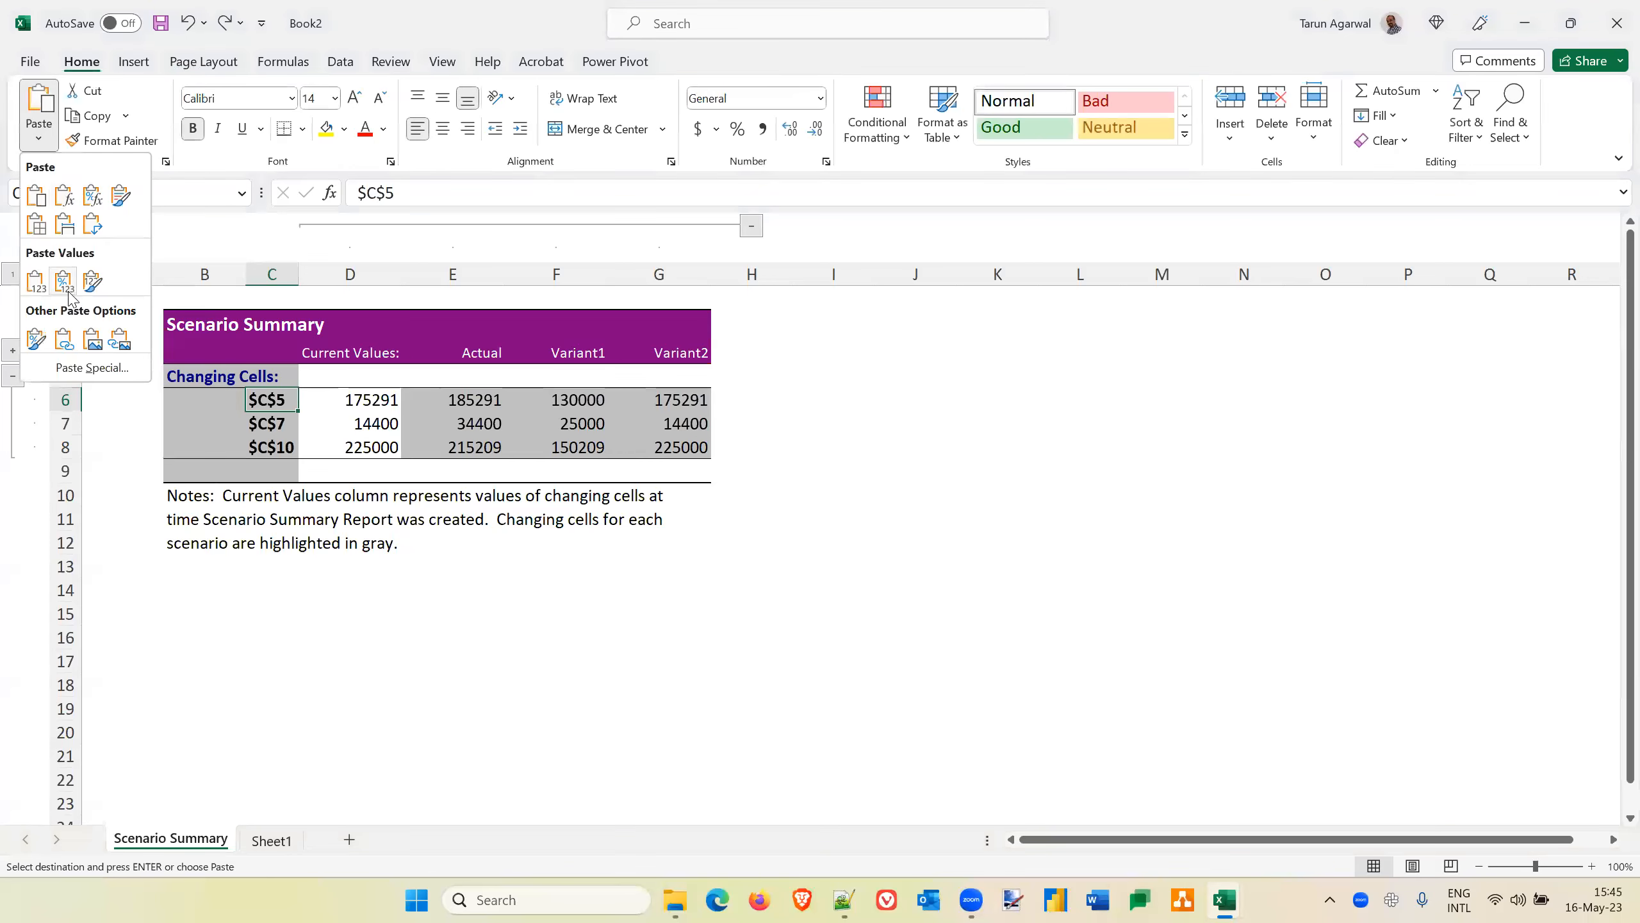
pyautogui.click(34, 280)
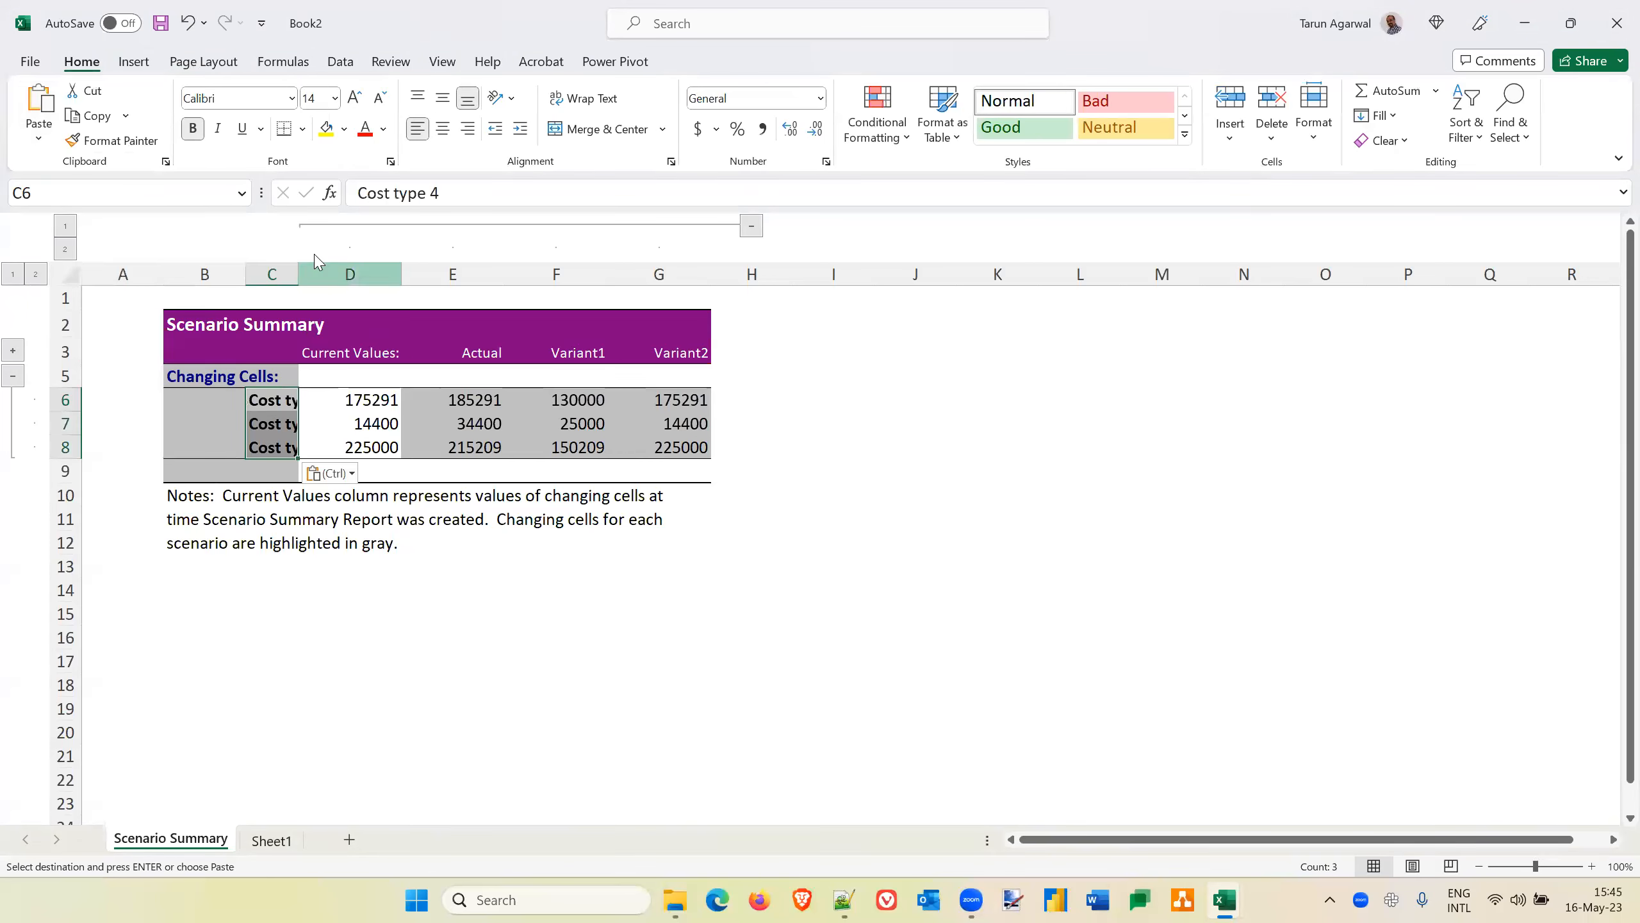
pyautogui.doubleClick(298, 266)
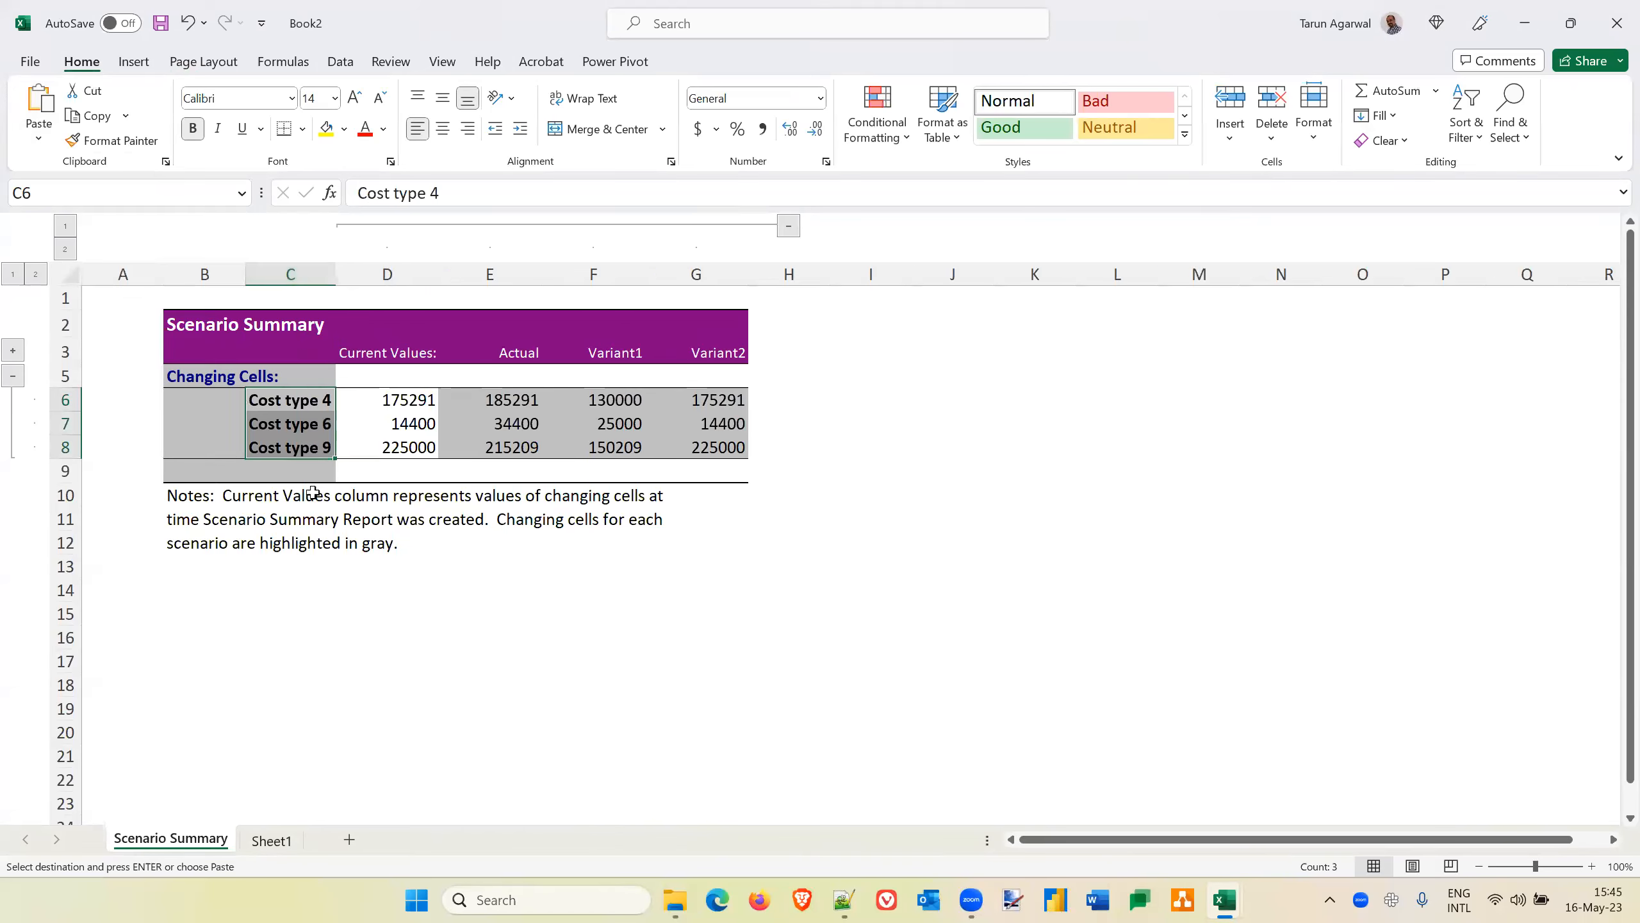
# Review the cost type names labelling the changing cells in the scenario summary
pyautogui.click(253, 499)
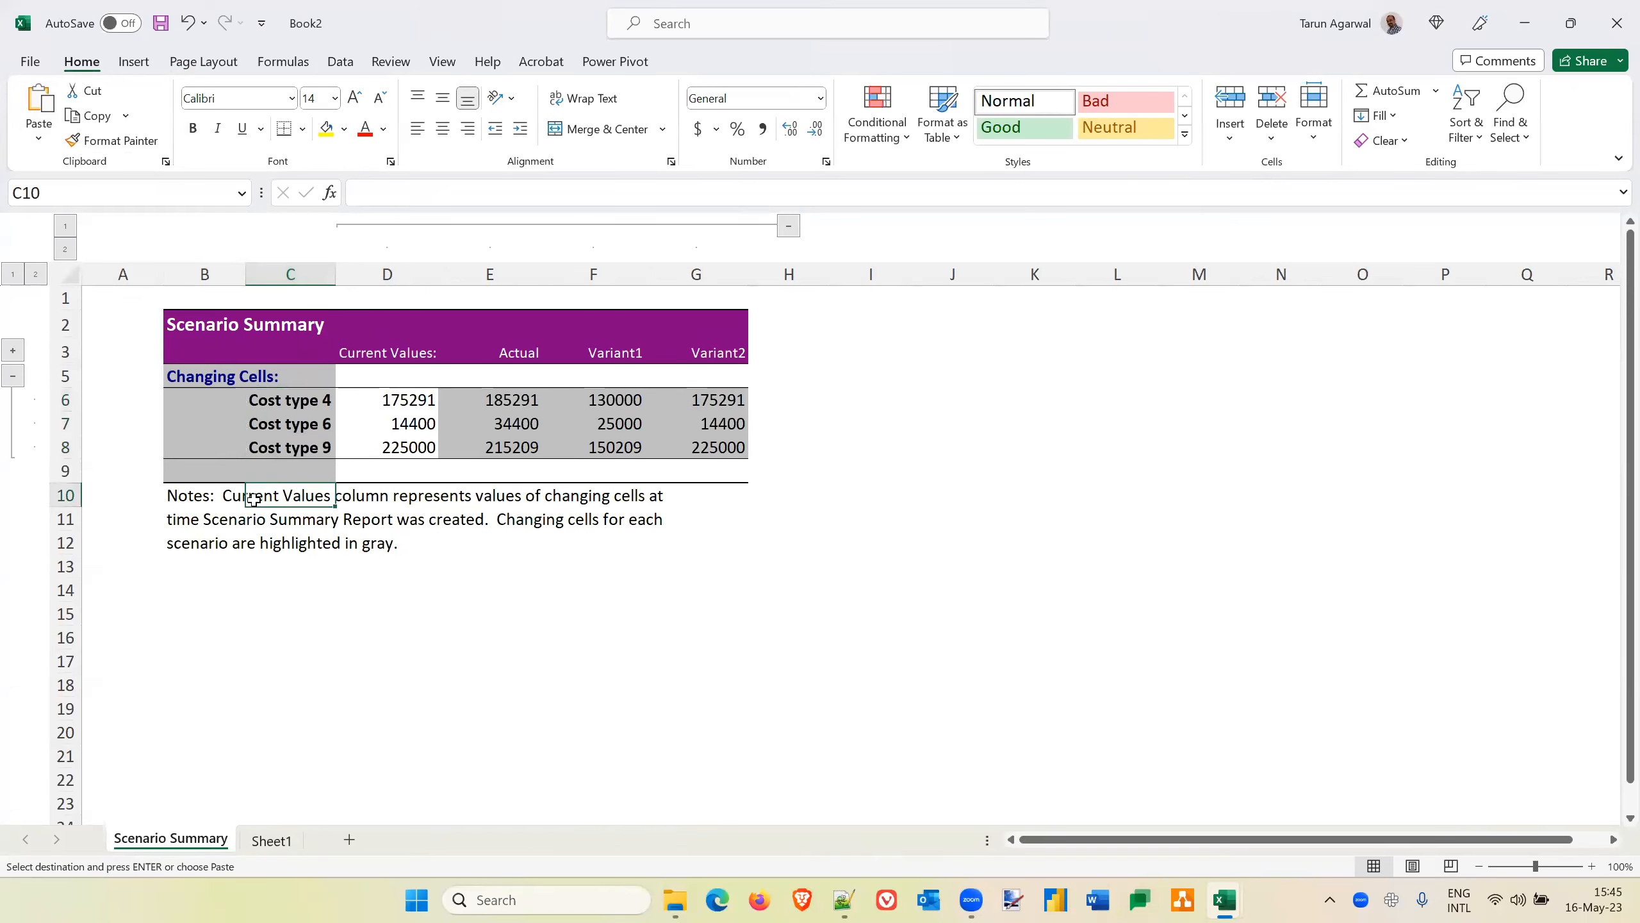
pyautogui.press('Up')
pyautogui.press('Up')
pyautogui.press('Up')
pyautogui.press('Up')
pyautogui.press('Up')
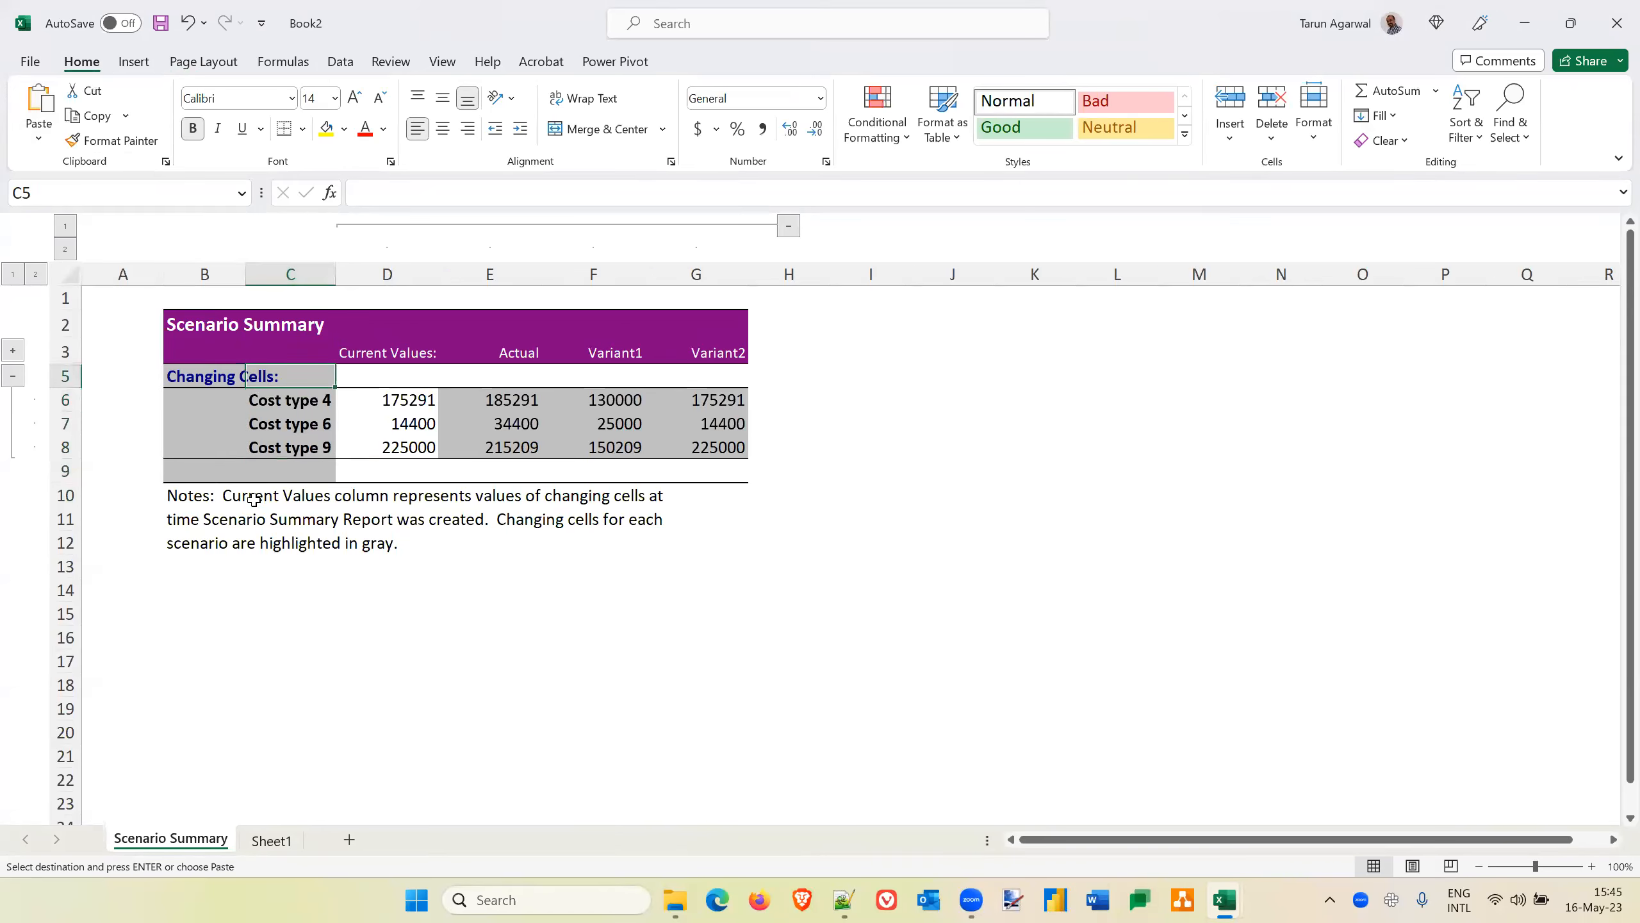
pyautogui.press('Down')
pyautogui.press('Down')
pyautogui.press('Down')
pyautogui.press('Down')
pyautogui.press('Up')
pyautogui.press('Up')
pyautogui.press('Up')
# Examine the scenario columns of the summary, comparing their cost values up to the Variant1 and Variant2 headings
pyautogui.press('Right')
pyautogui.press('Right')
pyautogui.press('Right')
pyautogui.press('Right')
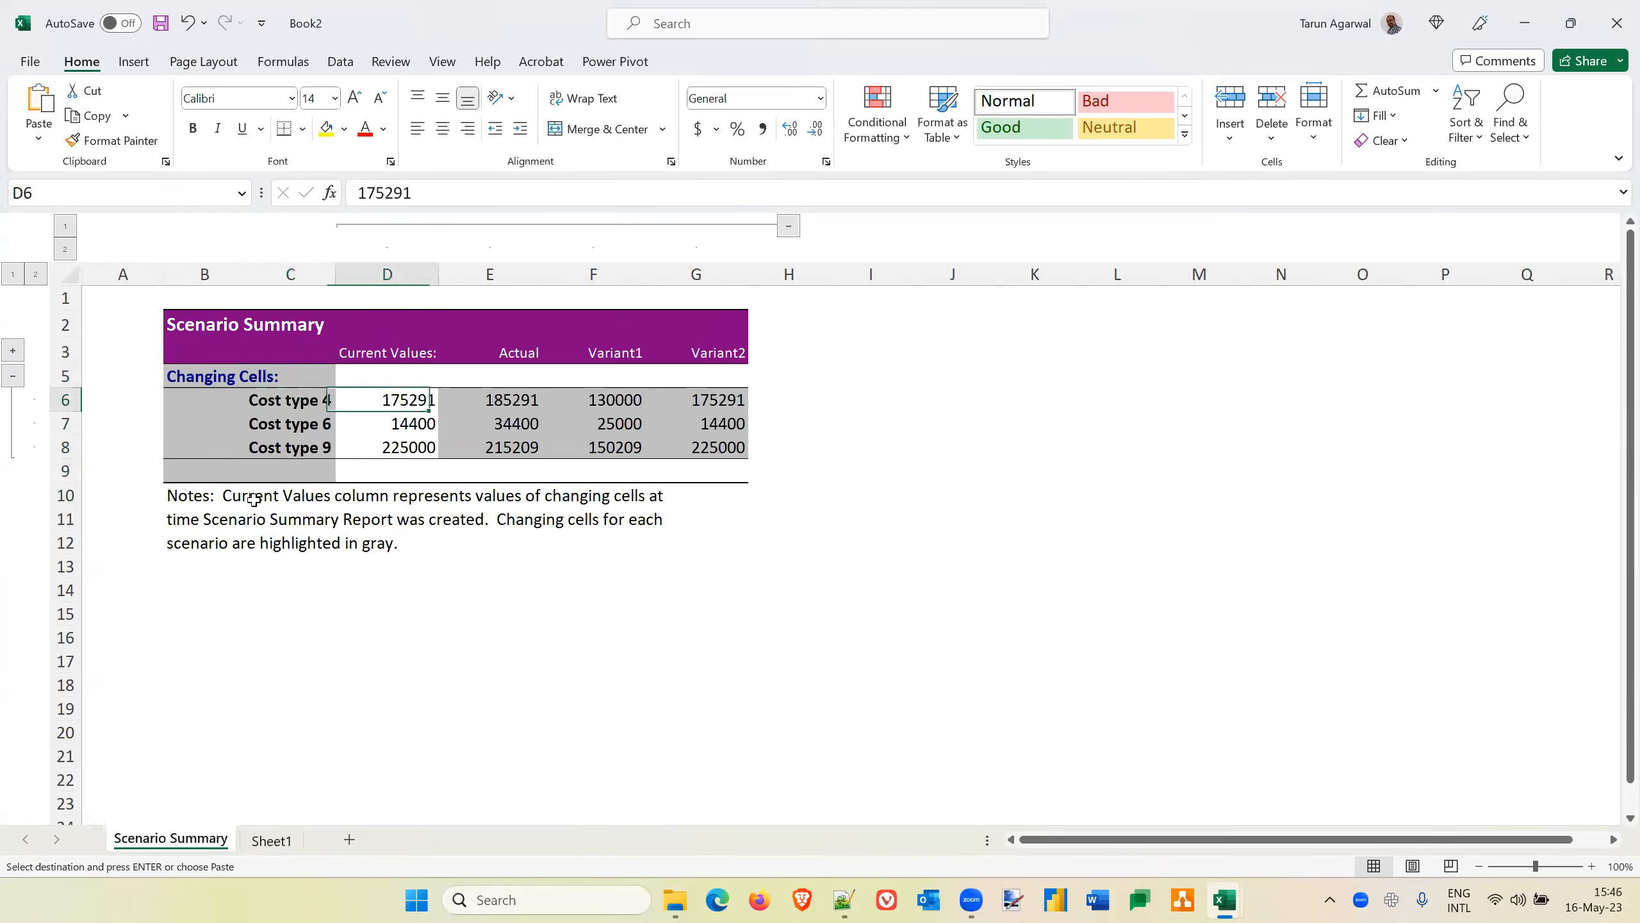
pyautogui.press('Down')
pyautogui.press('Up')
pyautogui.press('Up')
pyautogui.press('Up')
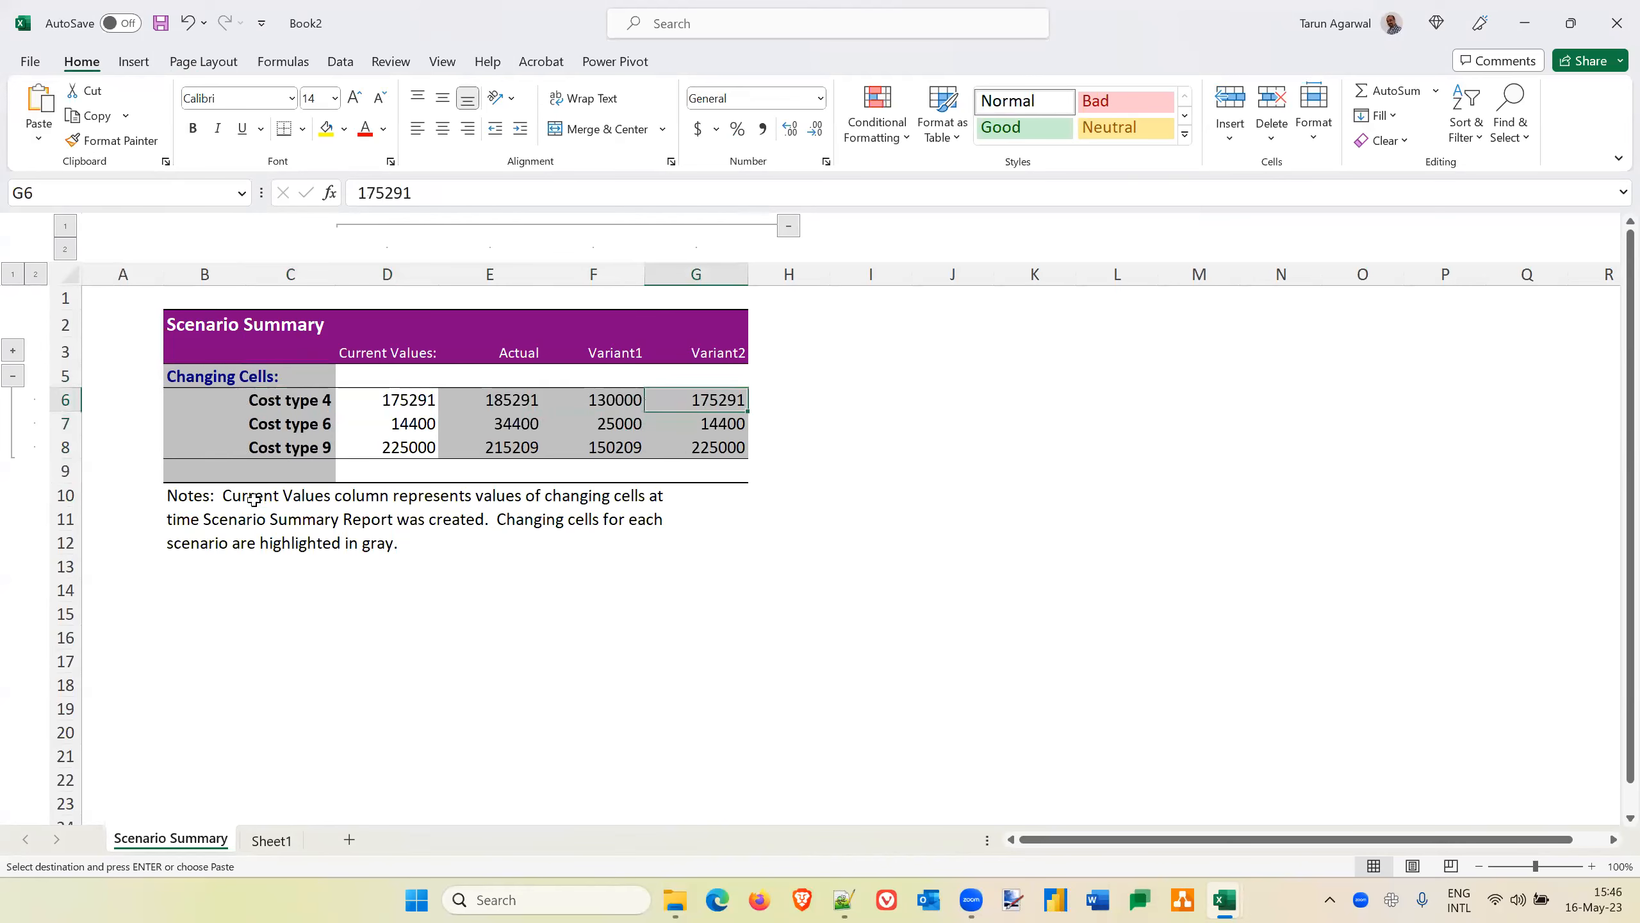
pyautogui.press('Left')
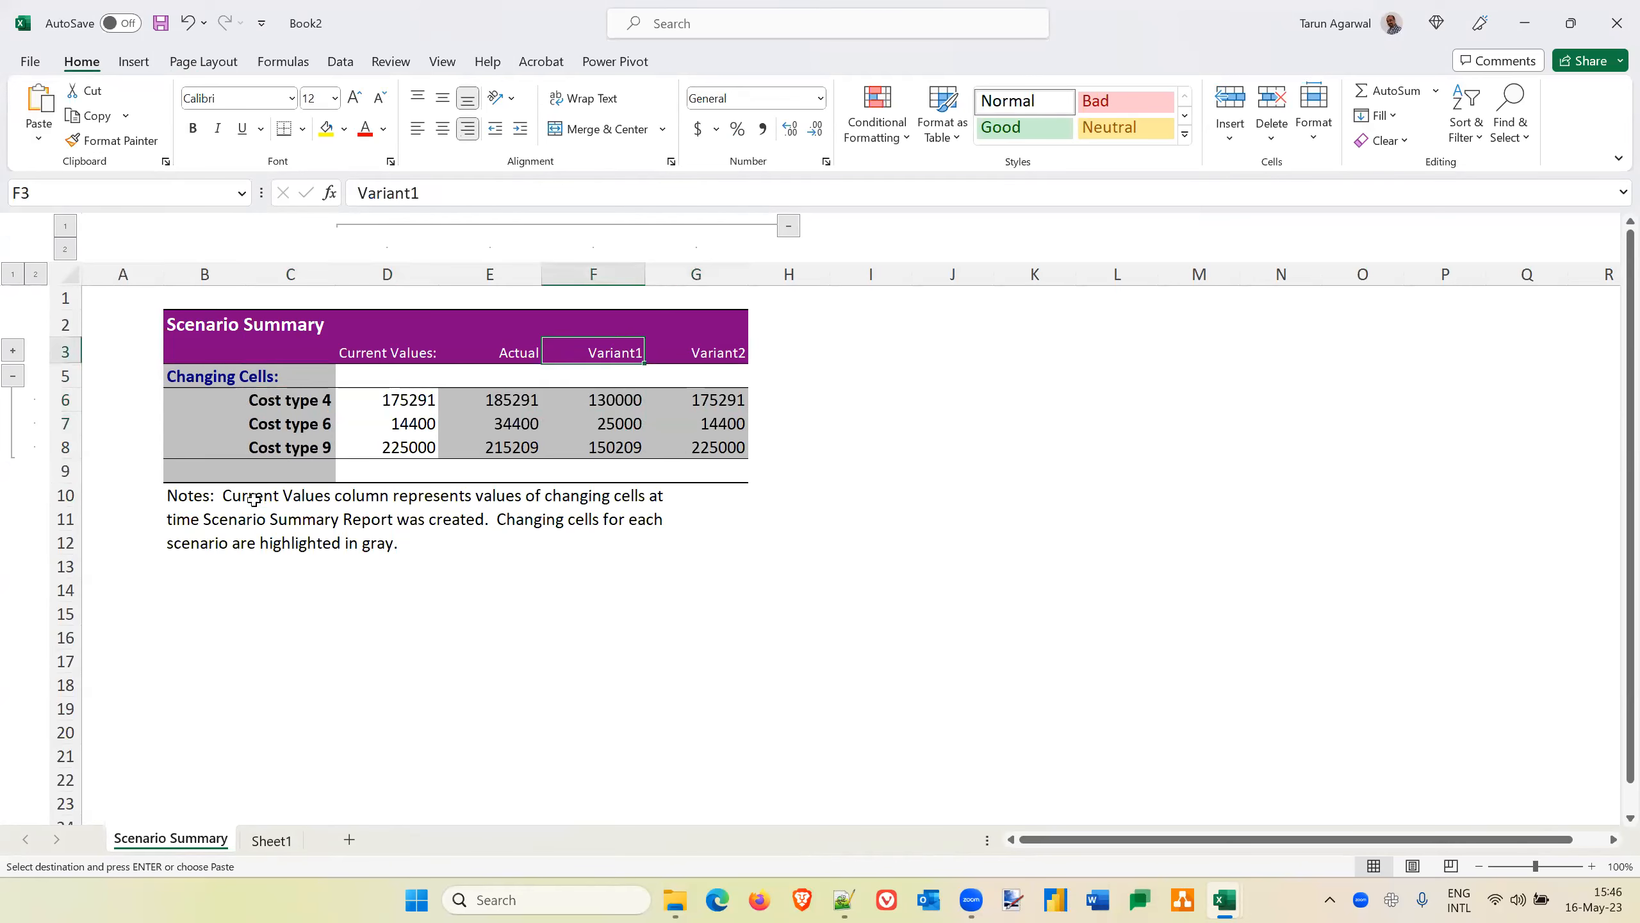
pyautogui.press('Right')
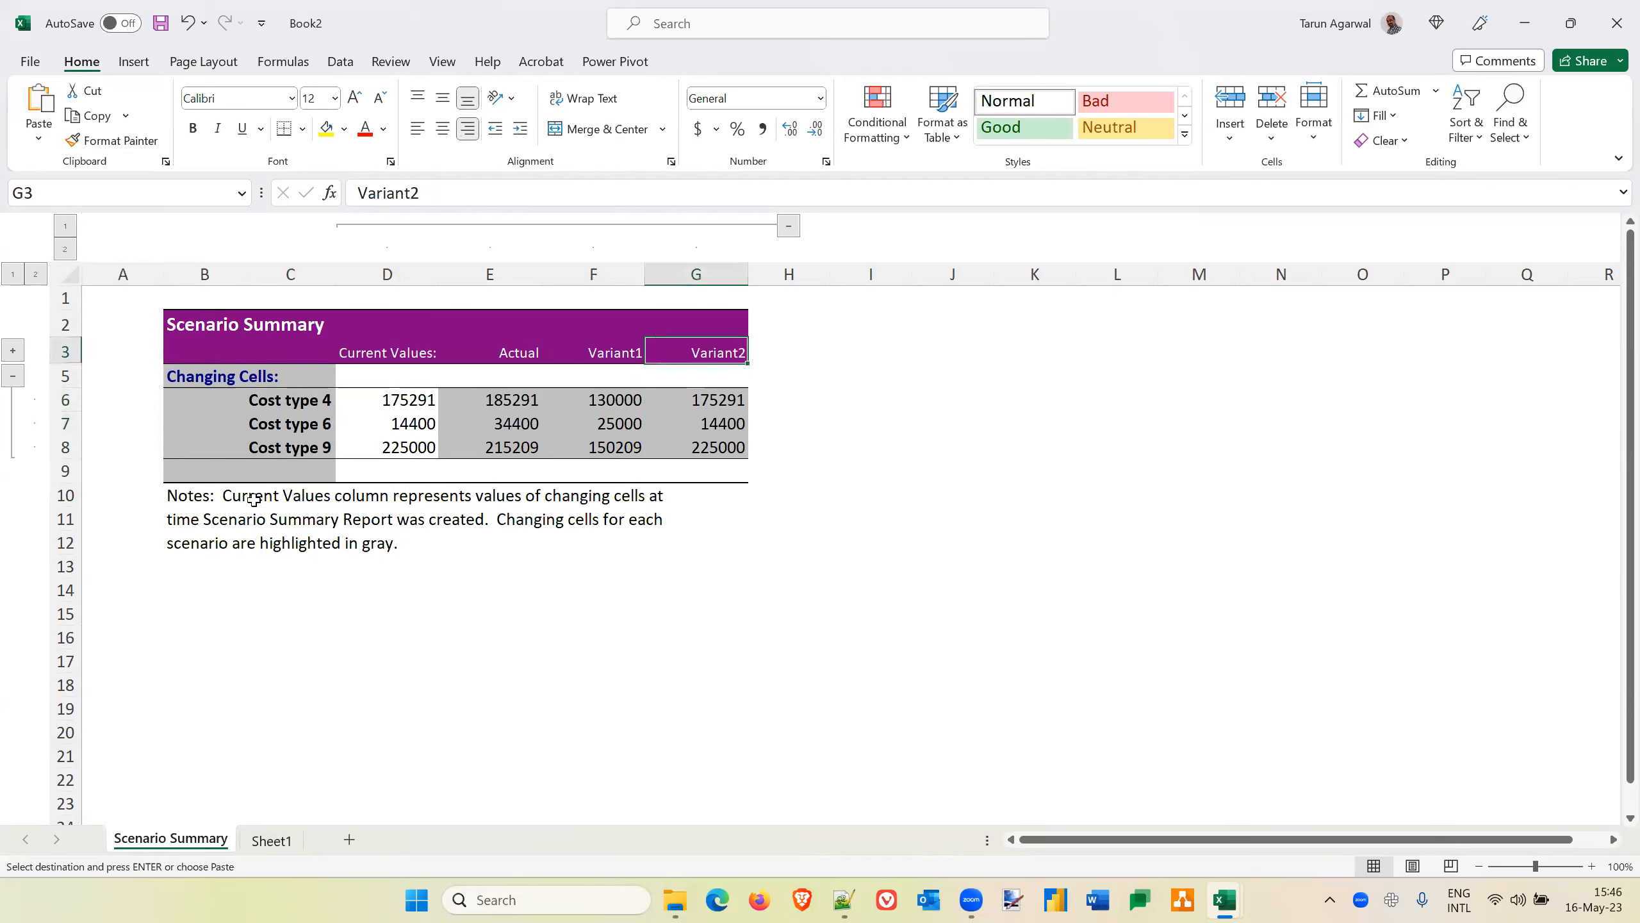
# Delete the entire Current Values column from the scenario summary
pyautogui.press('Left')
pyautogui.press('Left')
pyautogui.press('Left')
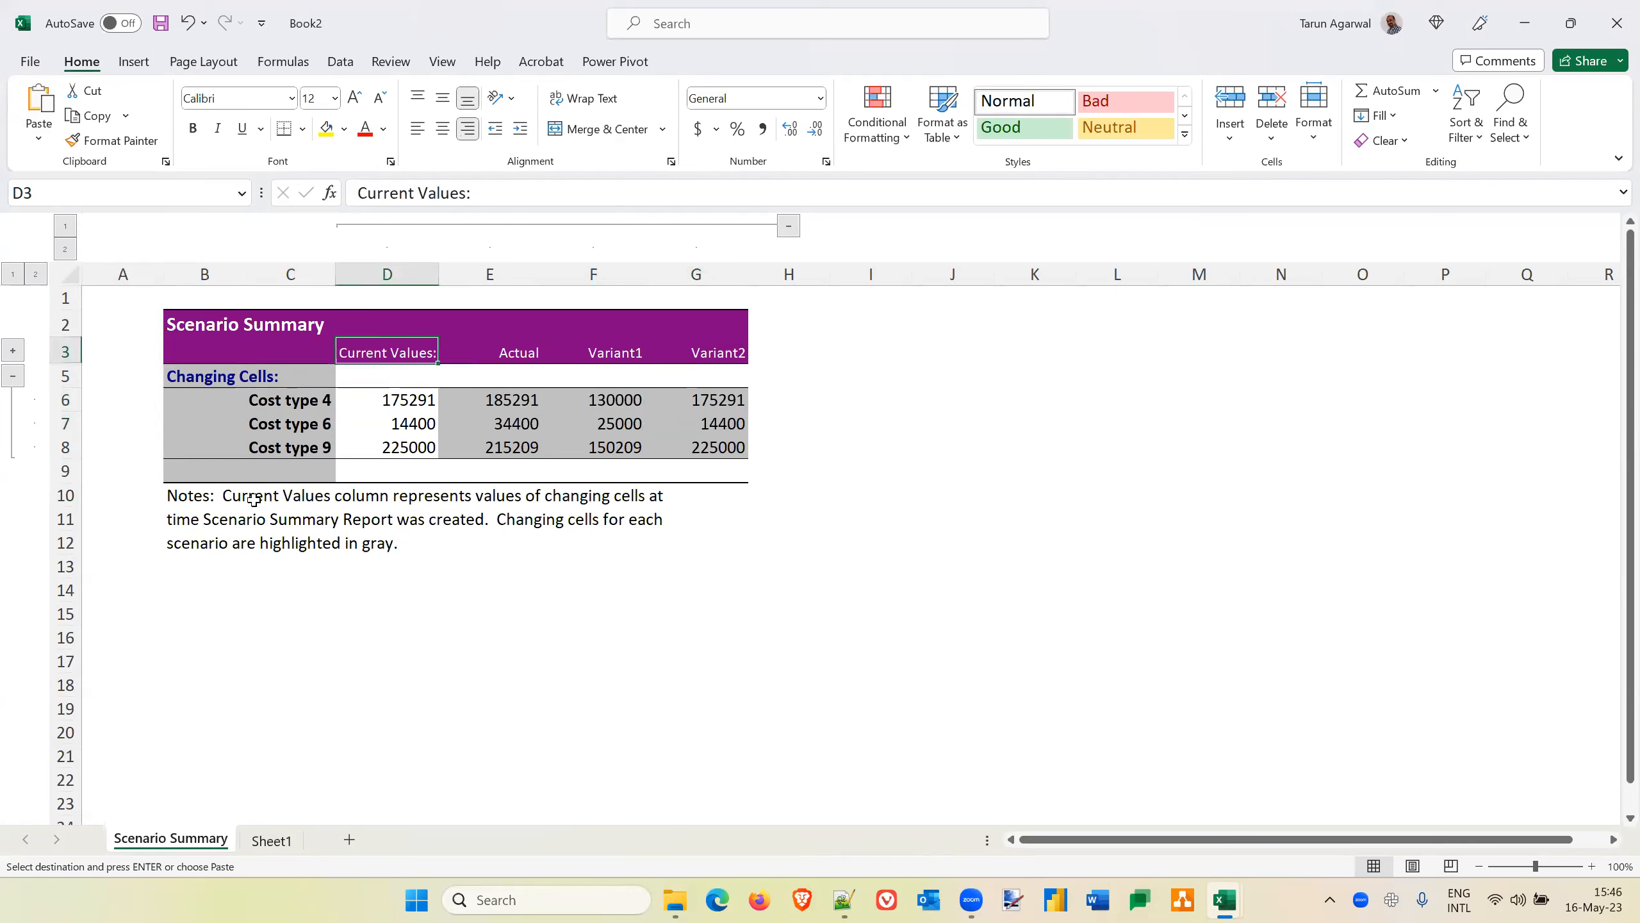
pyautogui.rightClick(399, 349)
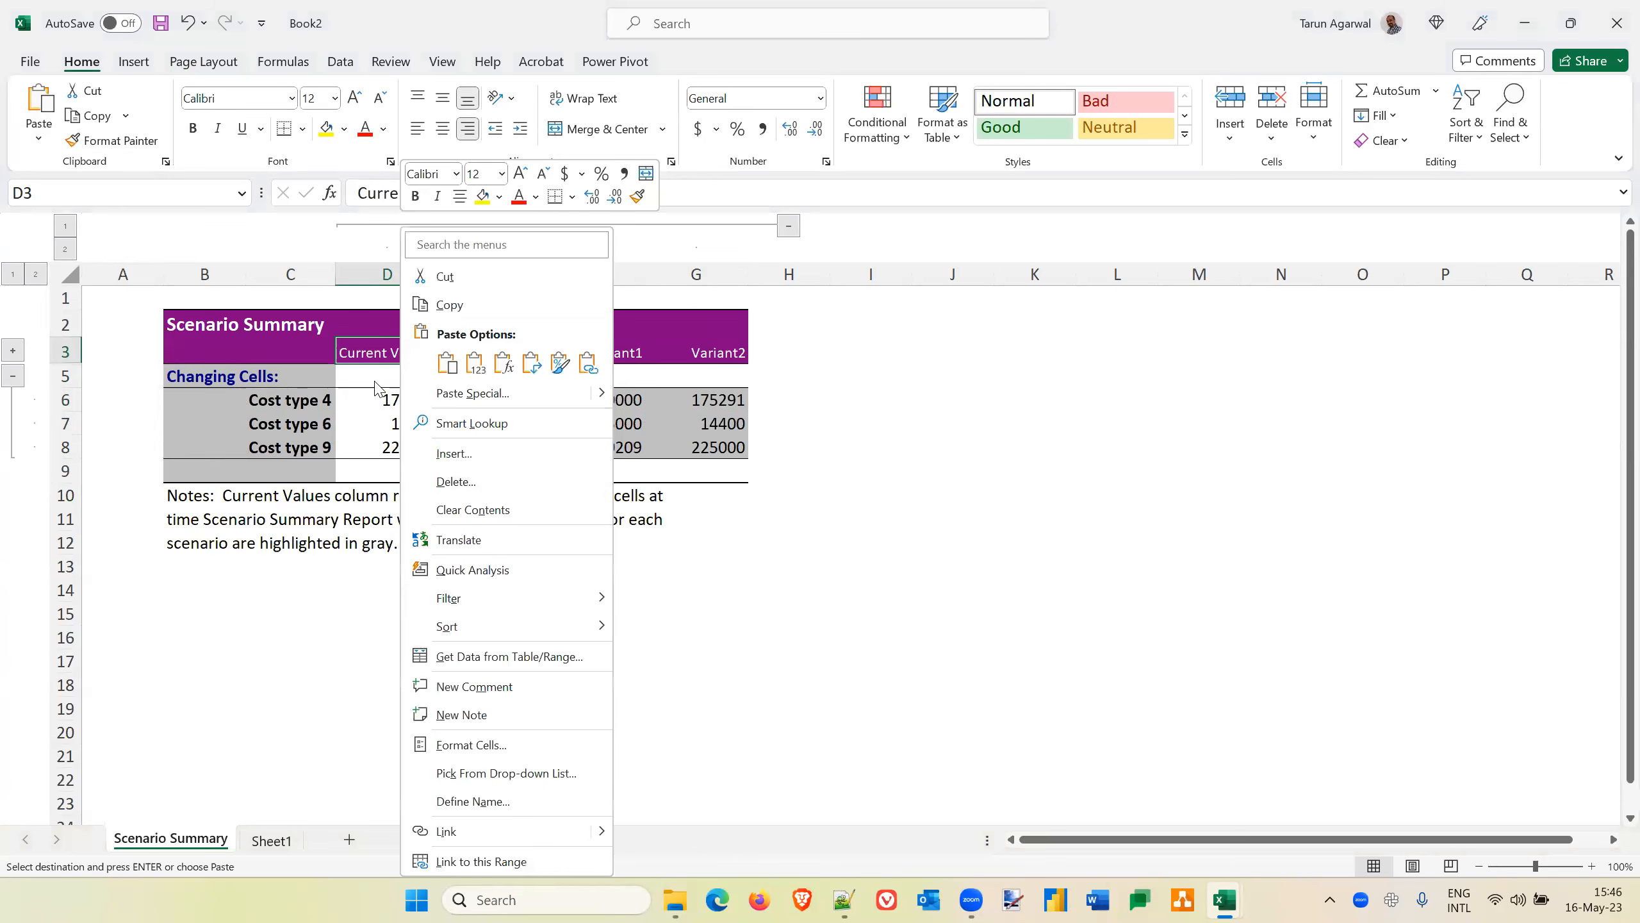
pyautogui.click(366, 329)
pyautogui.click(373, 331)
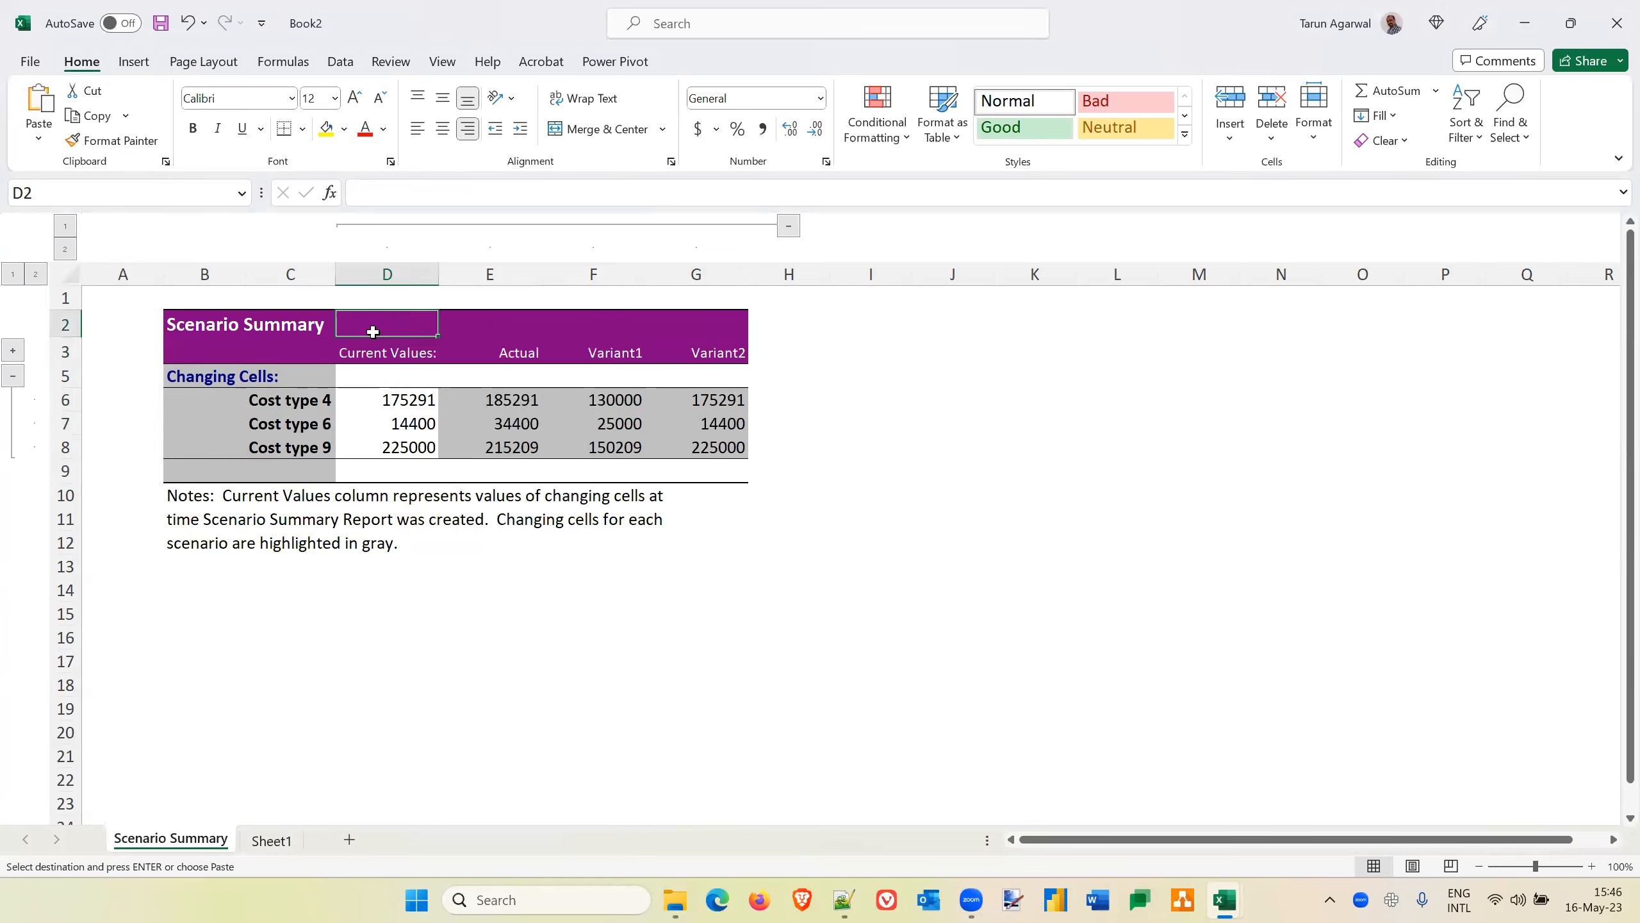
pyautogui.hotkey('ctrl', '-')
pyautogui.press('c')
pyautogui.press('Return')
# Enter the label Margin in C9, below the Cost type 9 row of the scenario summary
pyautogui.press('Down')
pyautogui.press('Right')
pyautogui.press('Right')
pyautogui.press('Down')
pyautogui.press('Down')
pyautogui.press('Down')
pyautogui.press('Left')
pyautogui.press('Left')
pyautogui.press('Left')
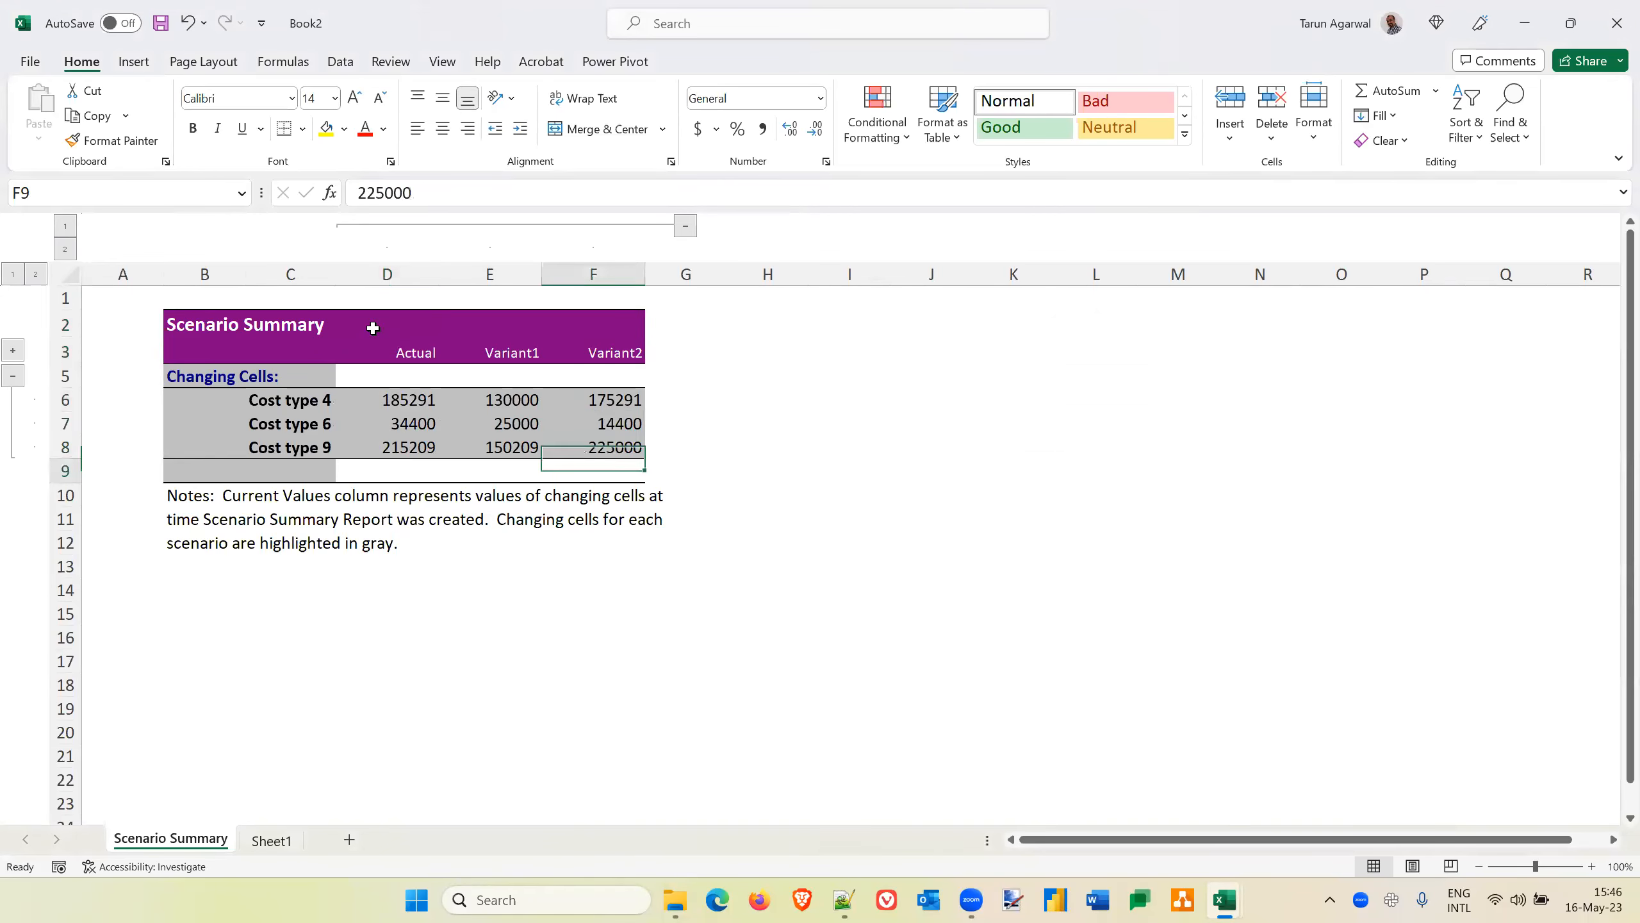
pyautogui.write('MArgin')
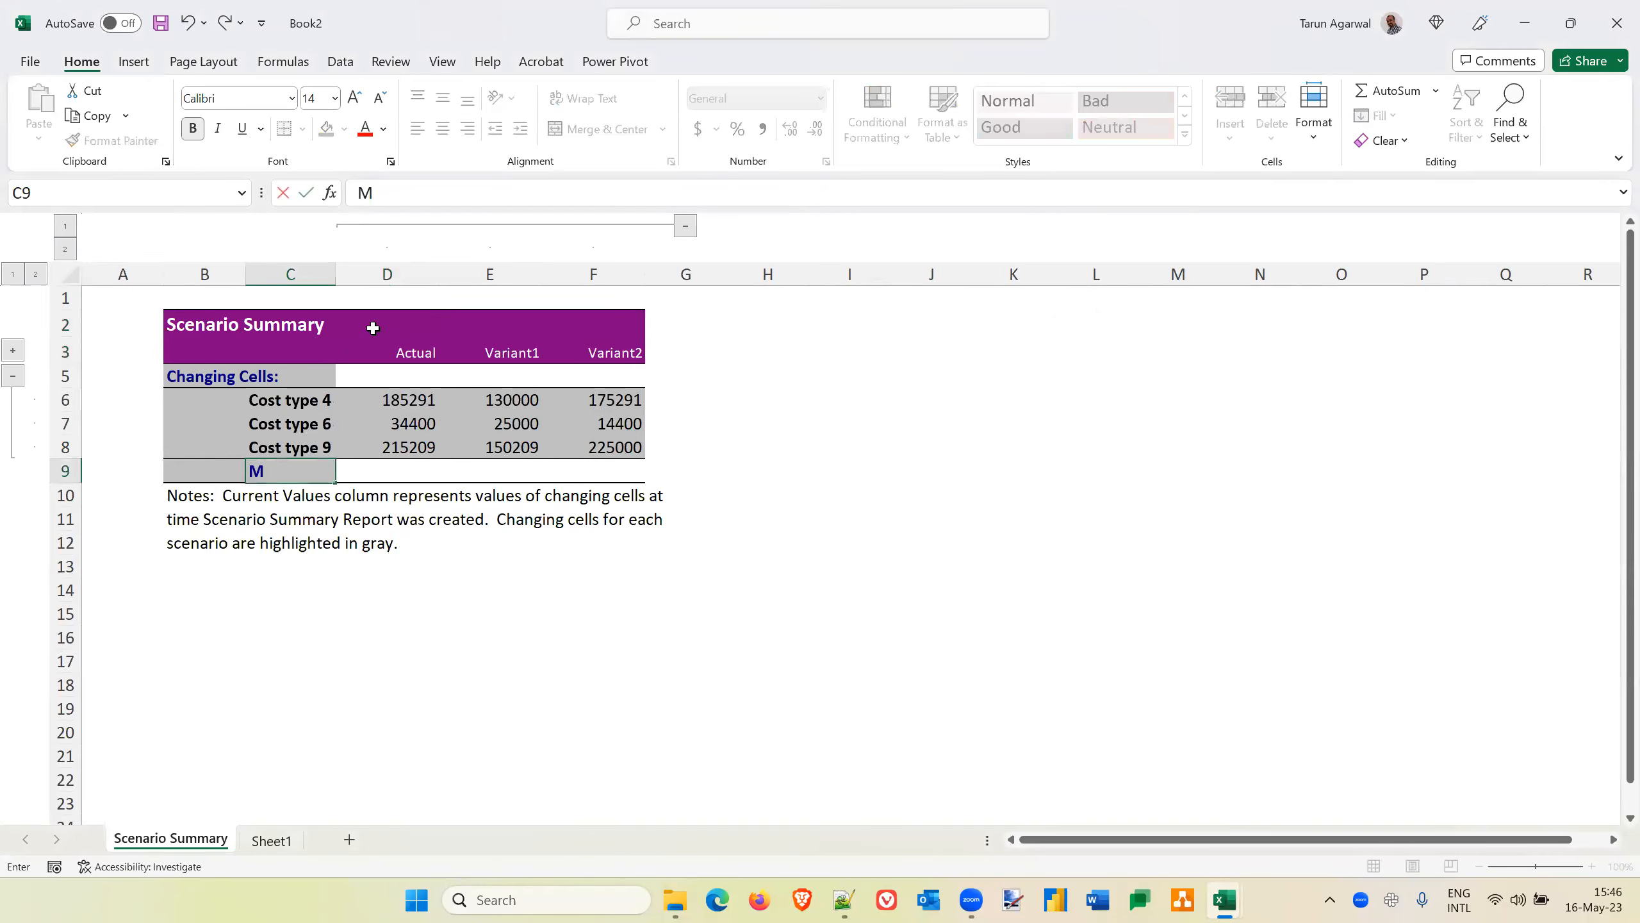
pyautogui.press('Tab')
pyautogui.press('Right')
pyautogui.press('Right')
pyautogui.press('Right')
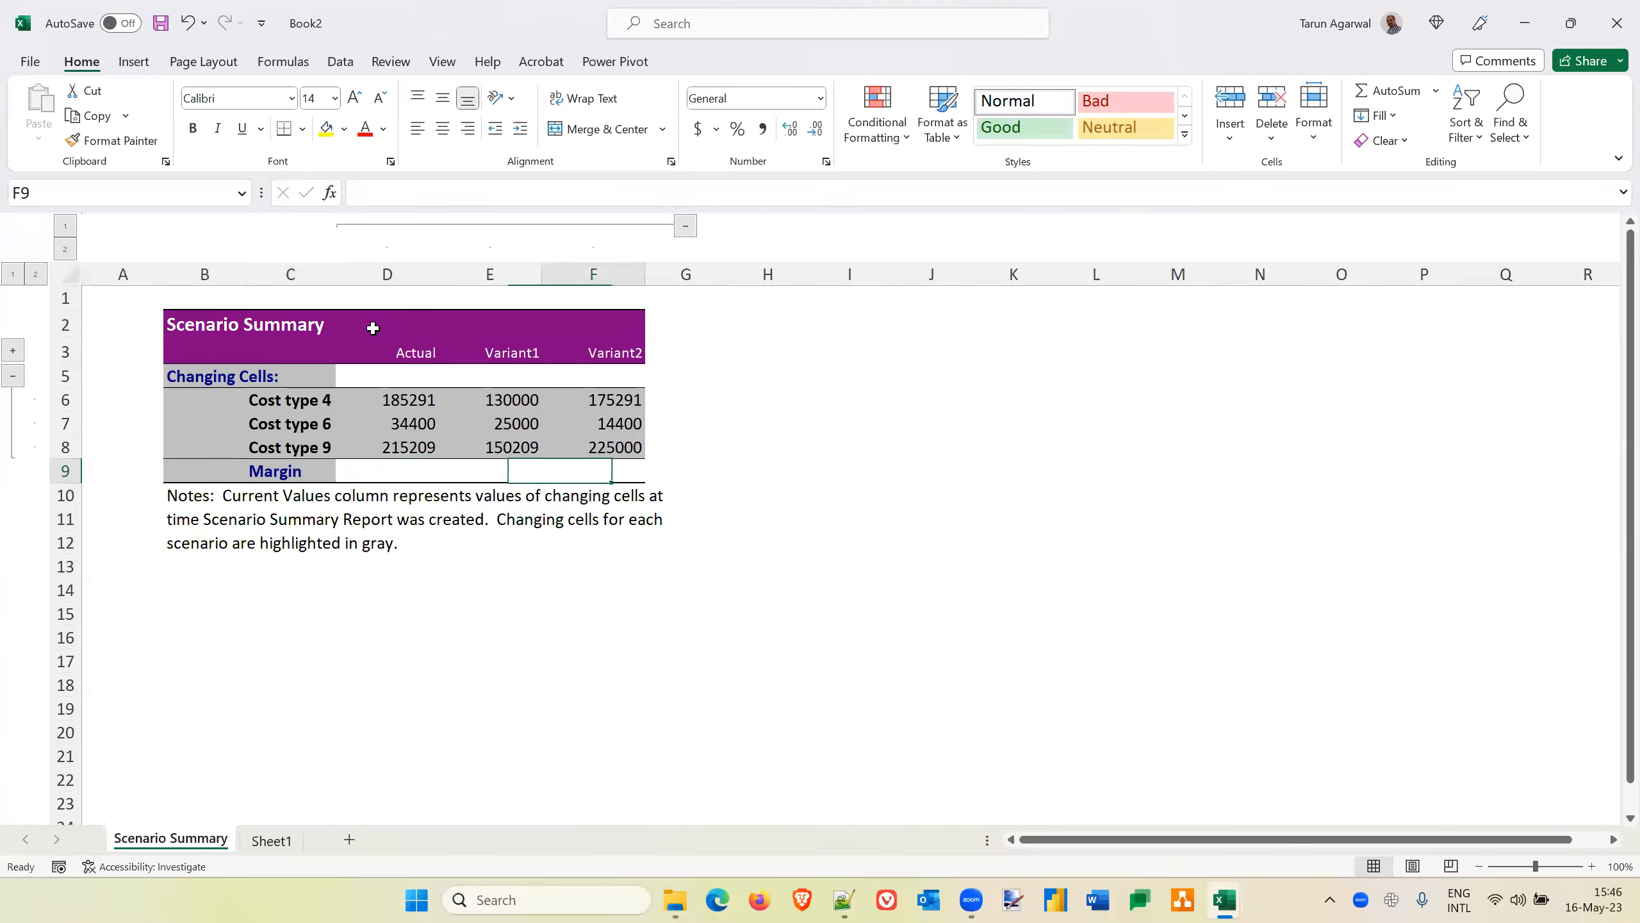
# View the cost table on Sheet1, and switch to the New Microsoft Excel Worksheet workbook's Goal seek sheet
pyautogui.click(278, 841)
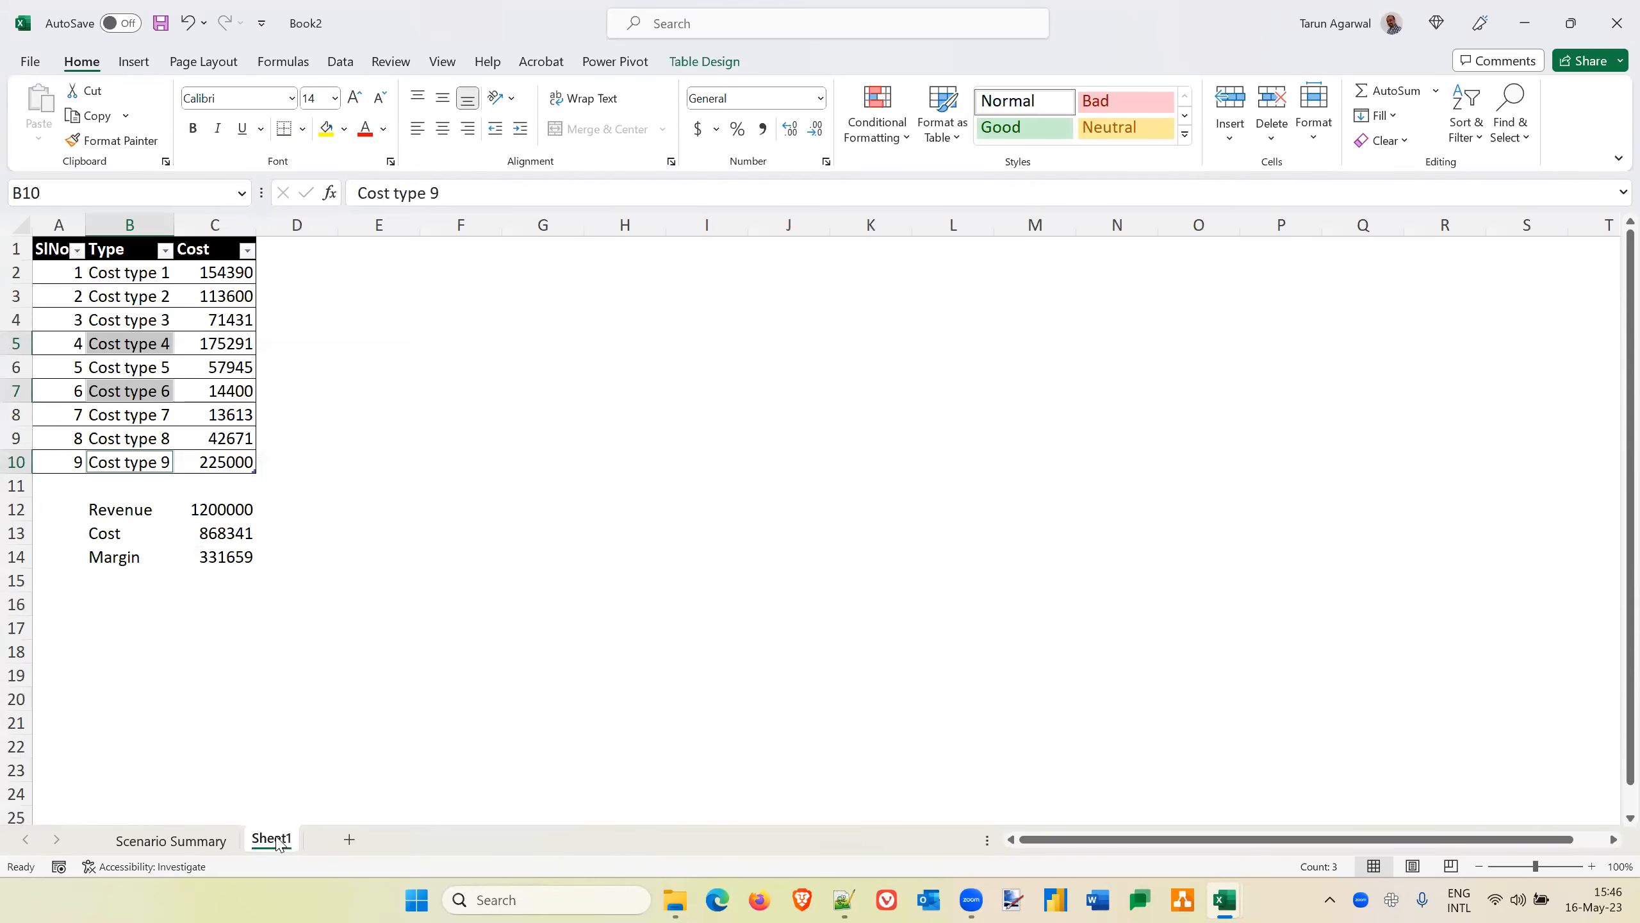
pyautogui.click(281, 464)
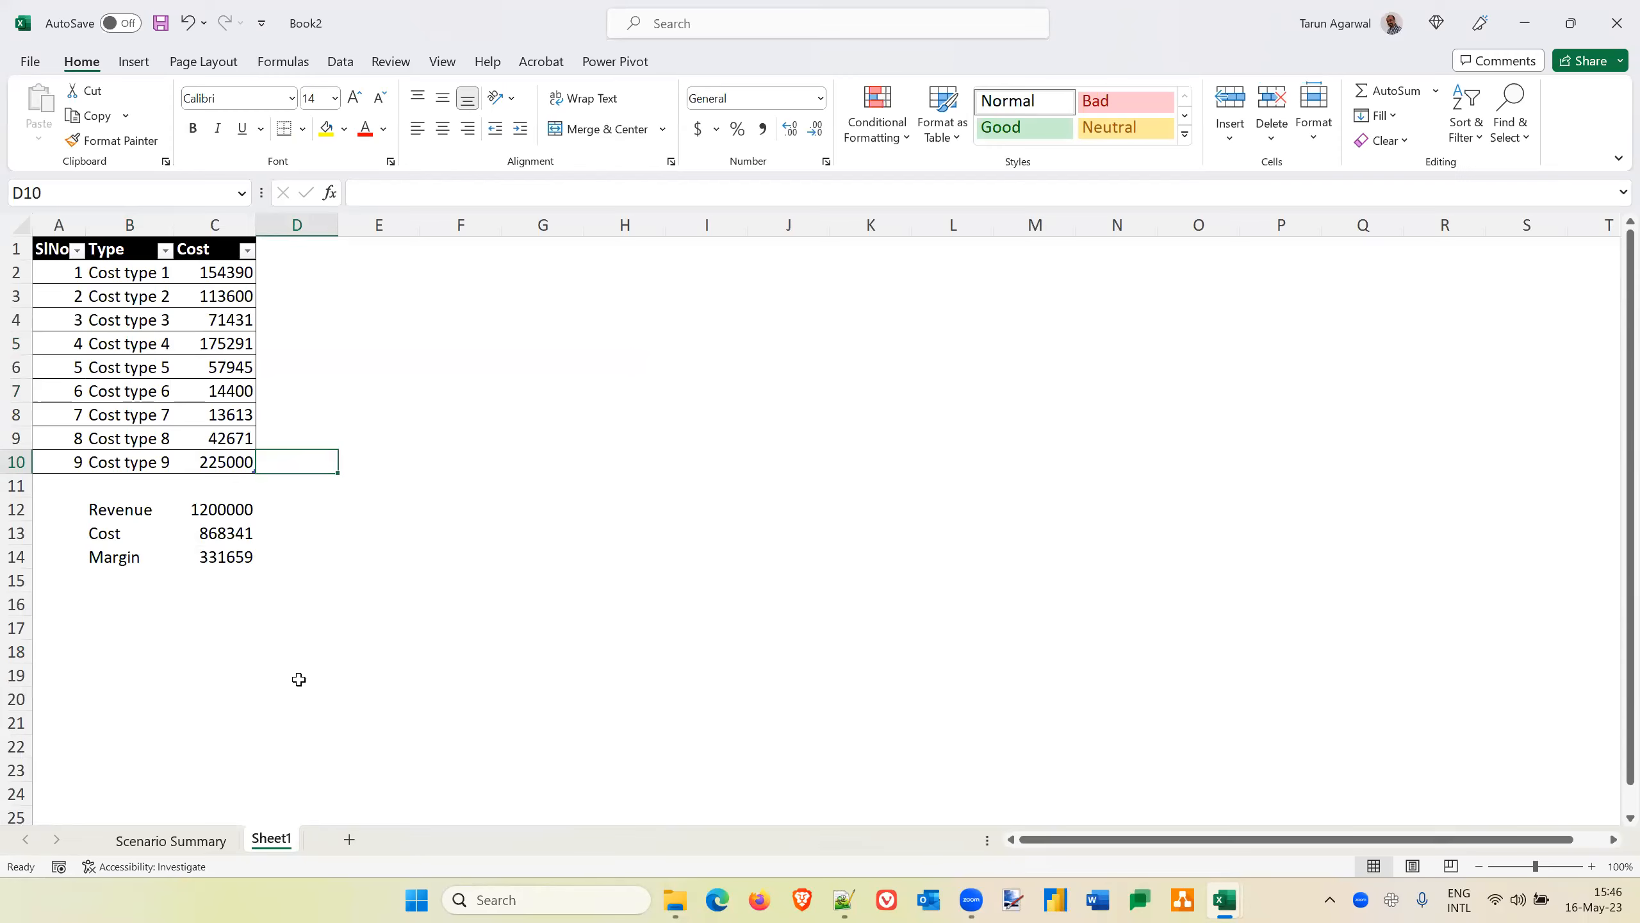
pyautogui.hotkey('alt', 'Tab')
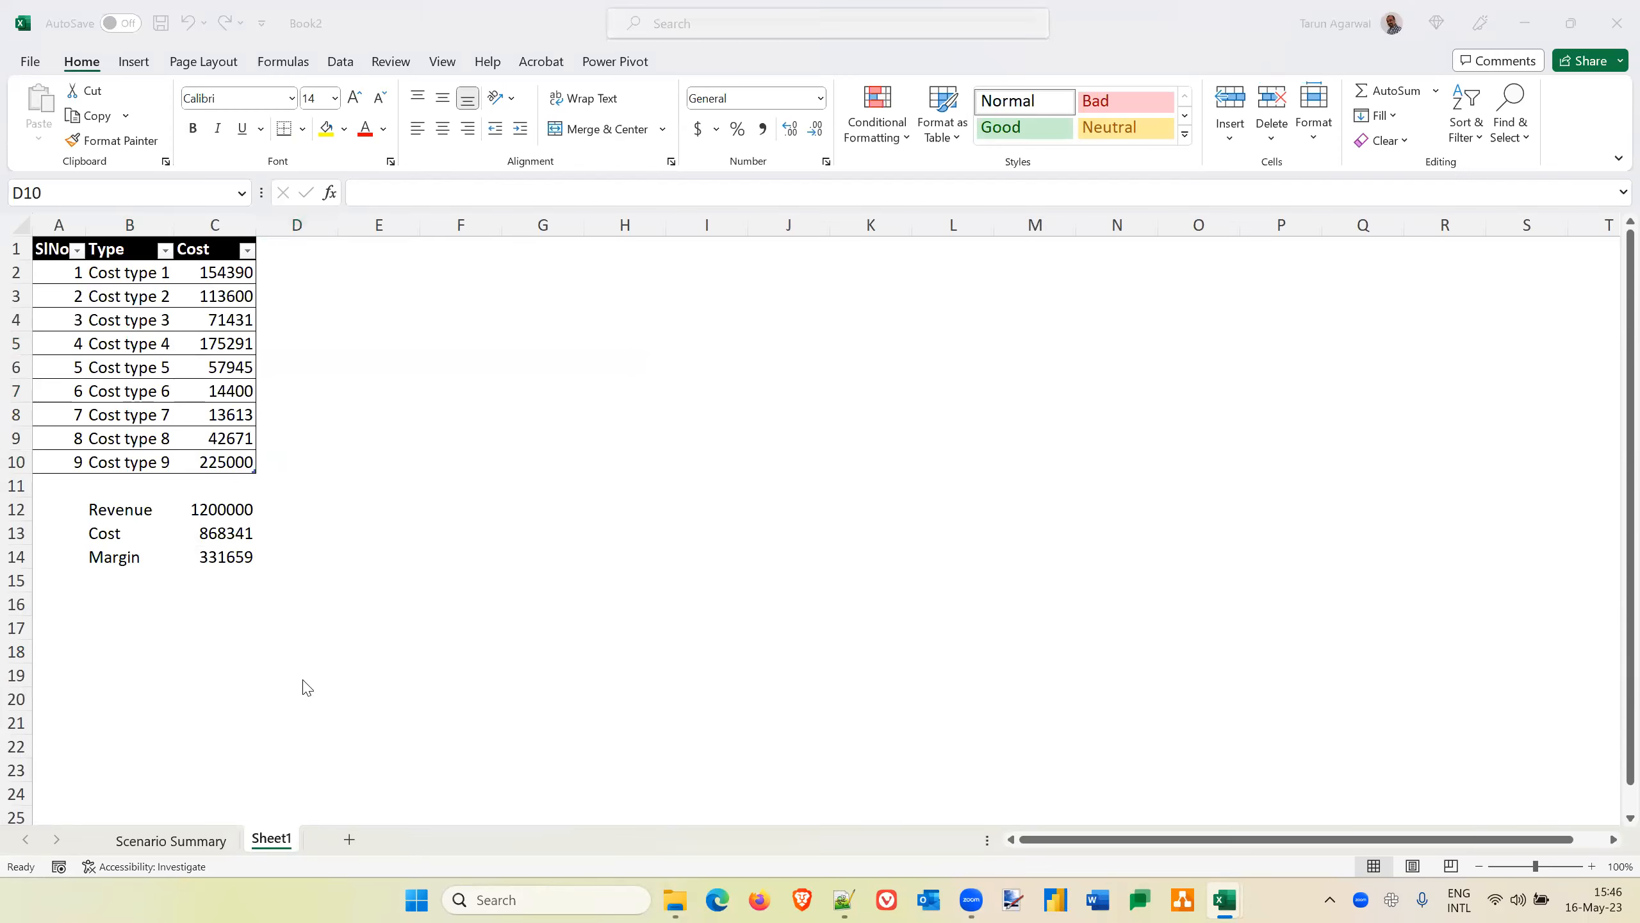
pyautogui.hotkey('alt', 'Tab')
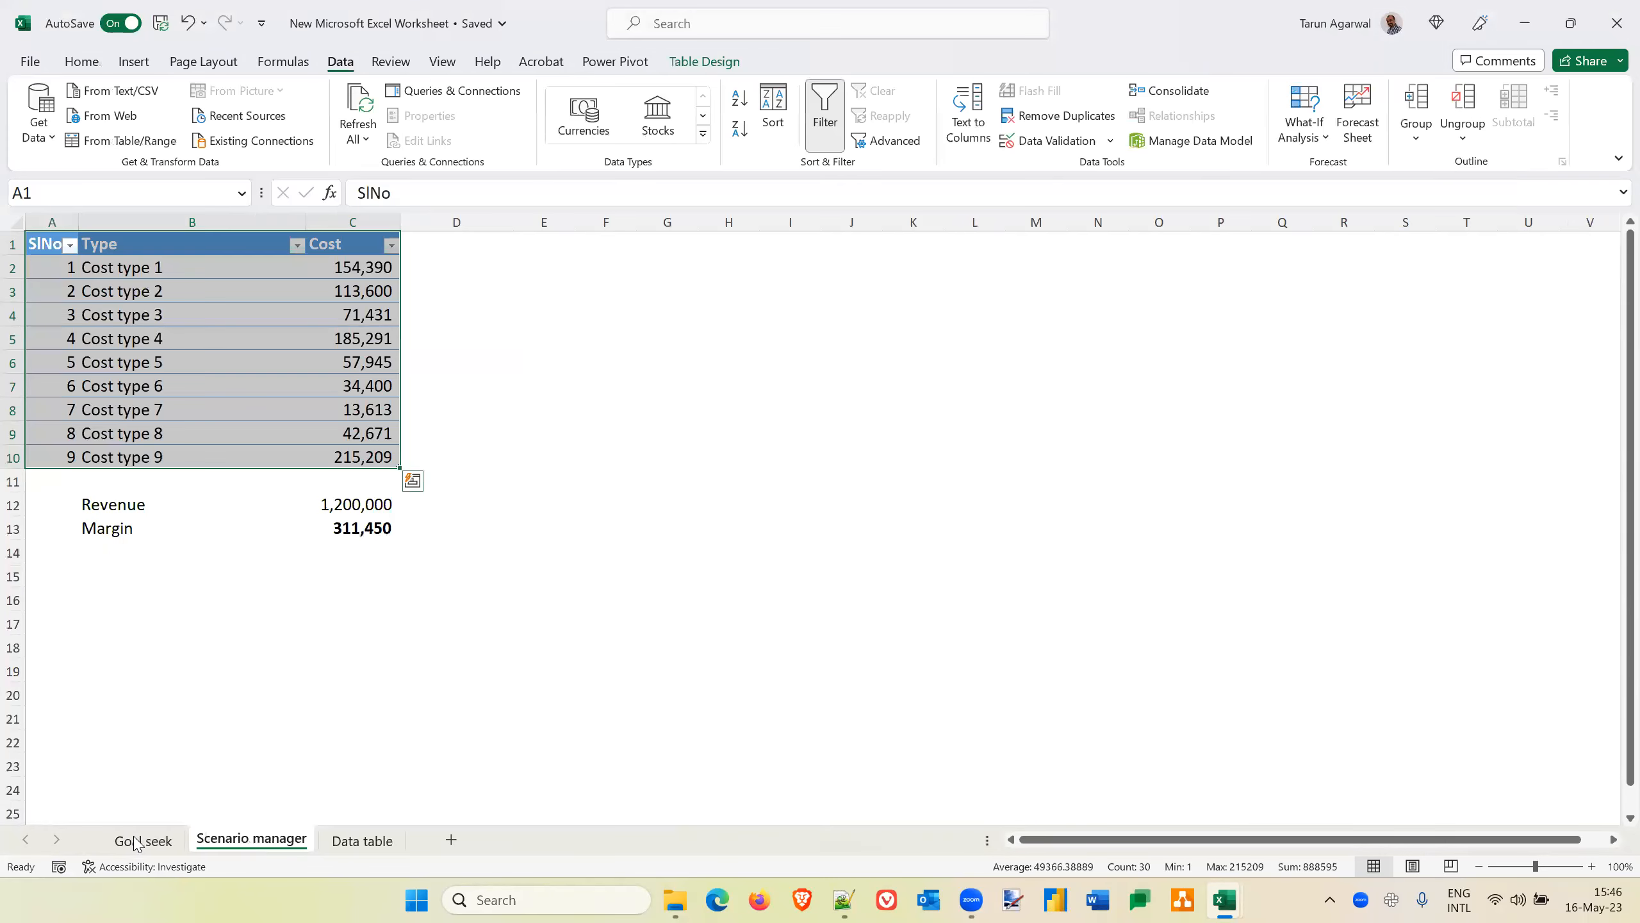
pyautogui.click(143, 839)
pyautogui.click(458, 290)
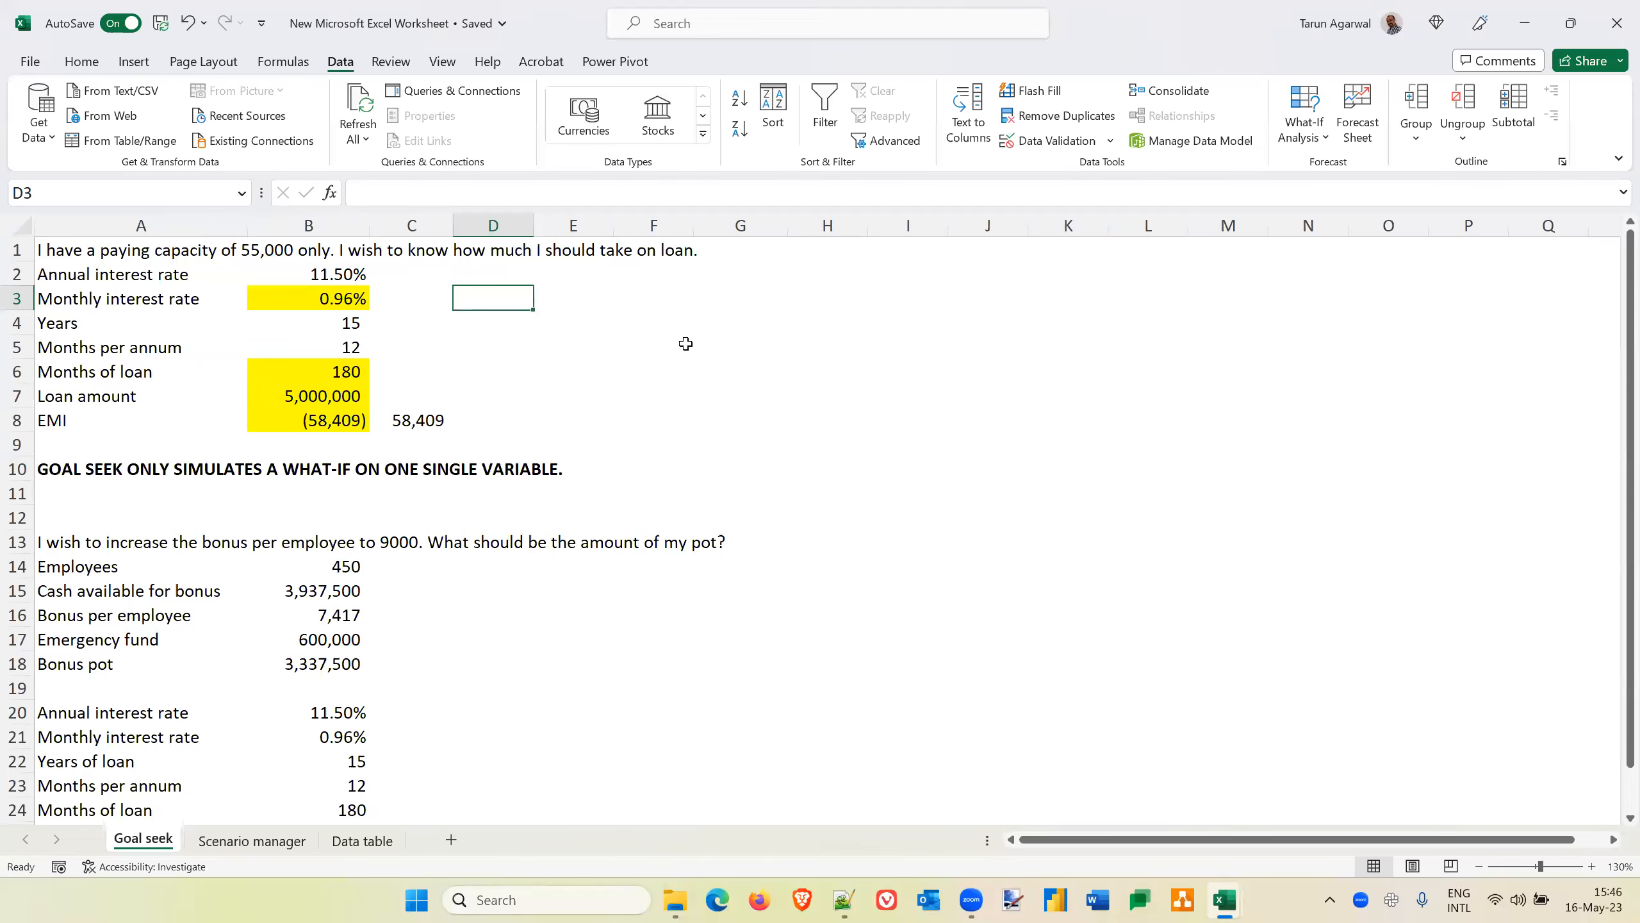
# Go to the Scenario manager sheet of the New Microsoft Excel Worksheet workbook and display the What-If Analysis options
pyautogui.hotkey('alt', 'Tab')
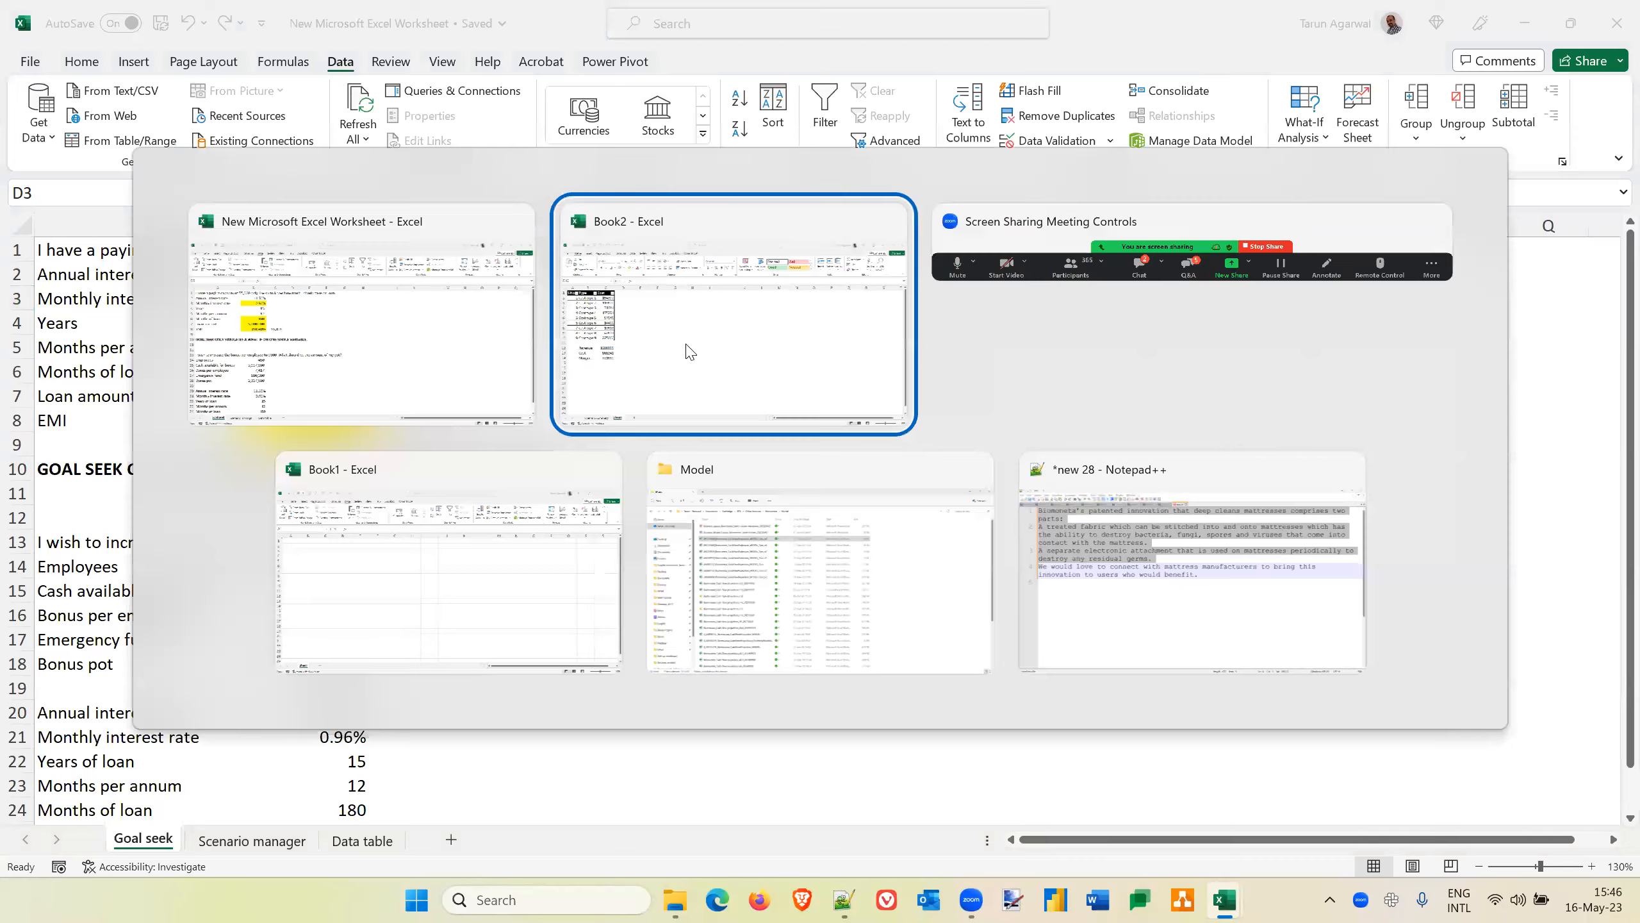
pyautogui.hotkey('alt', 'Tab')
pyautogui.click(252, 843)
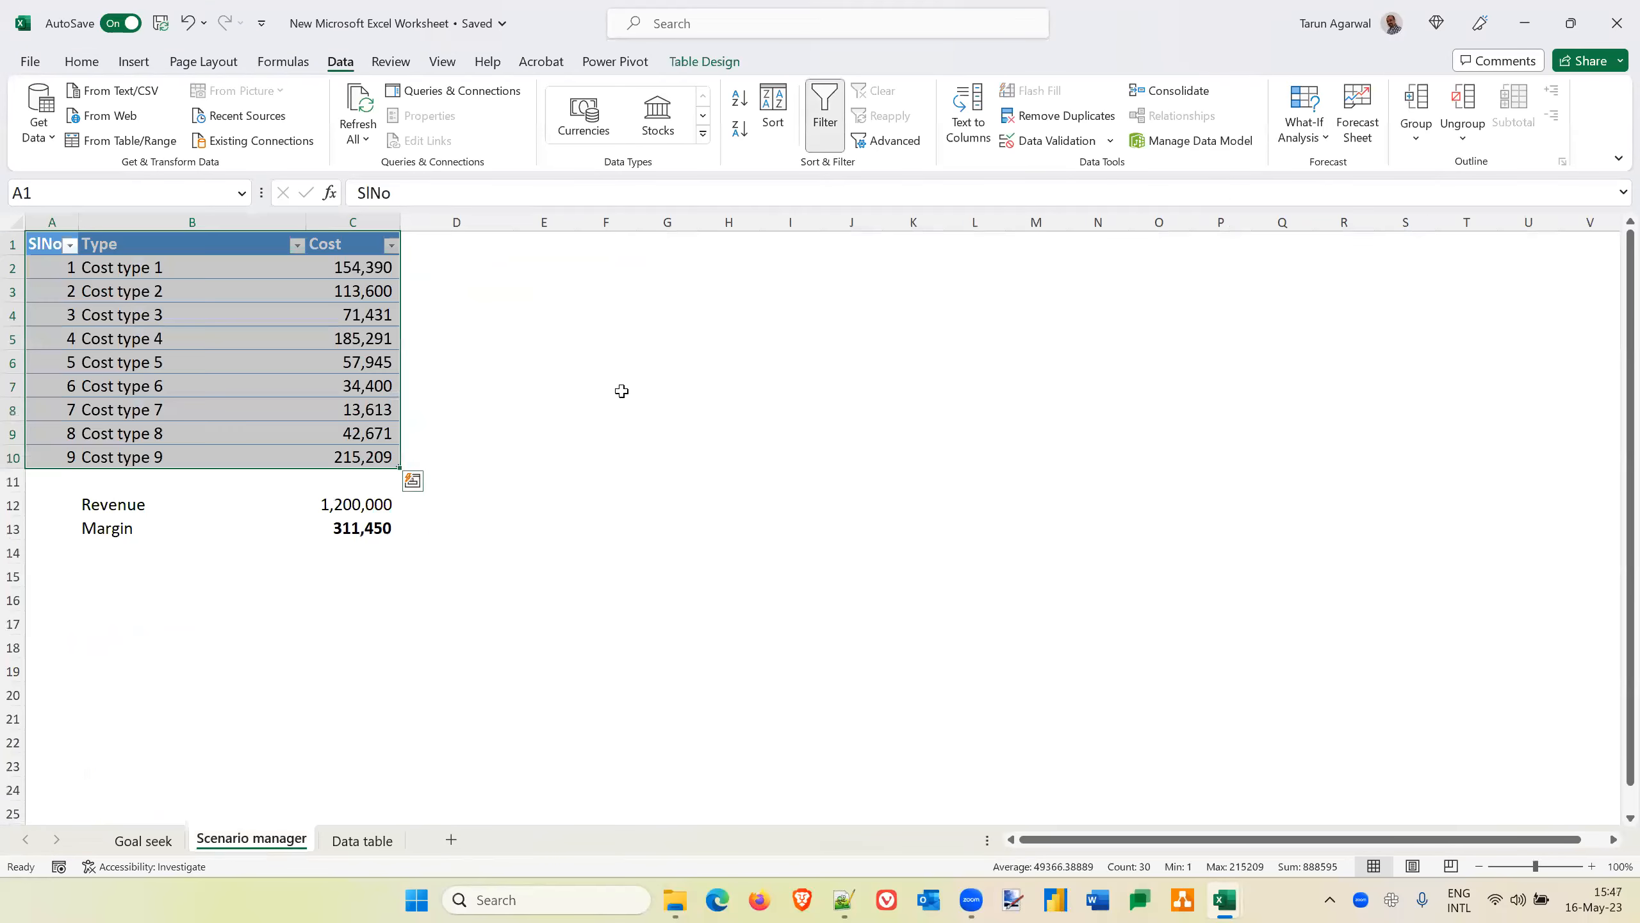
pyautogui.click(622, 391)
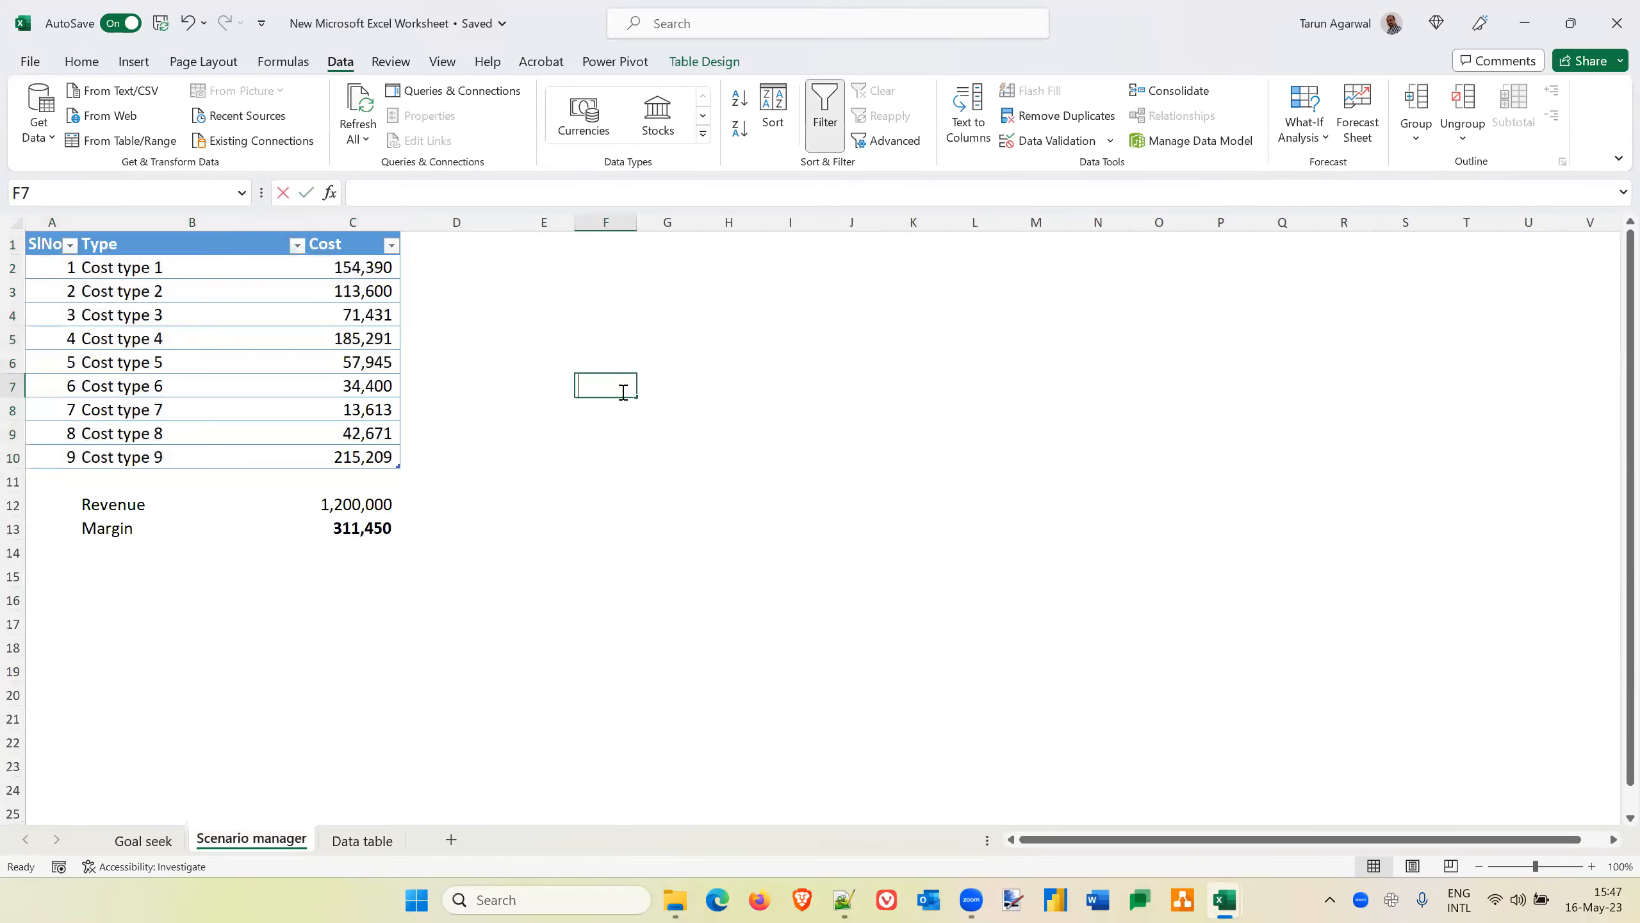
pyautogui.click(436, 466)
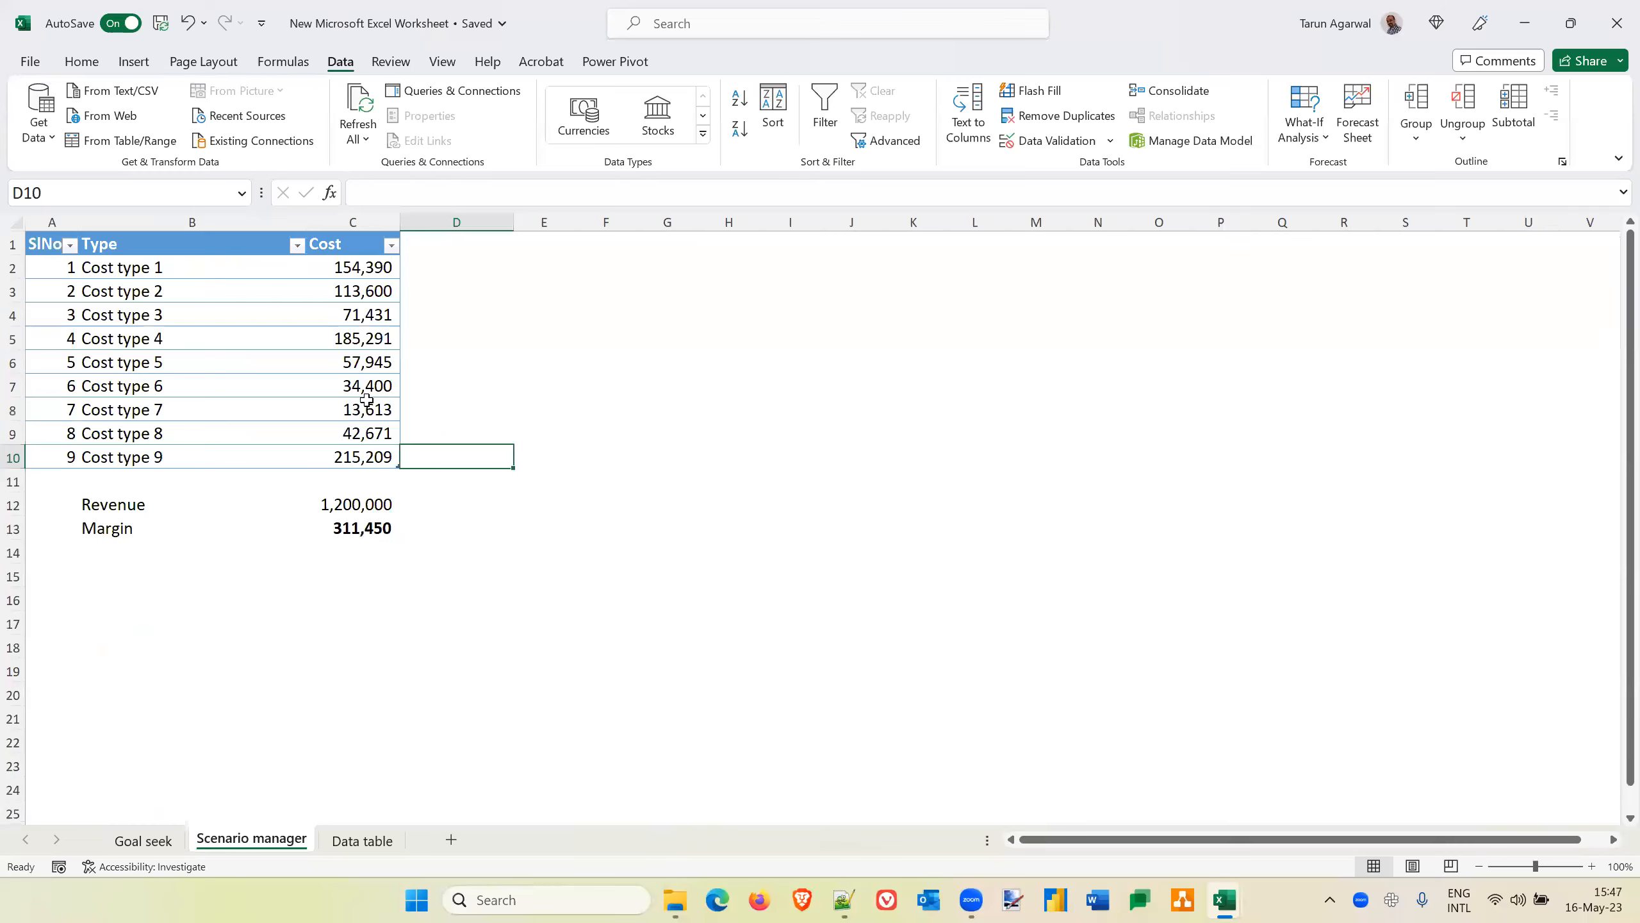
pyautogui.click(1315, 146)
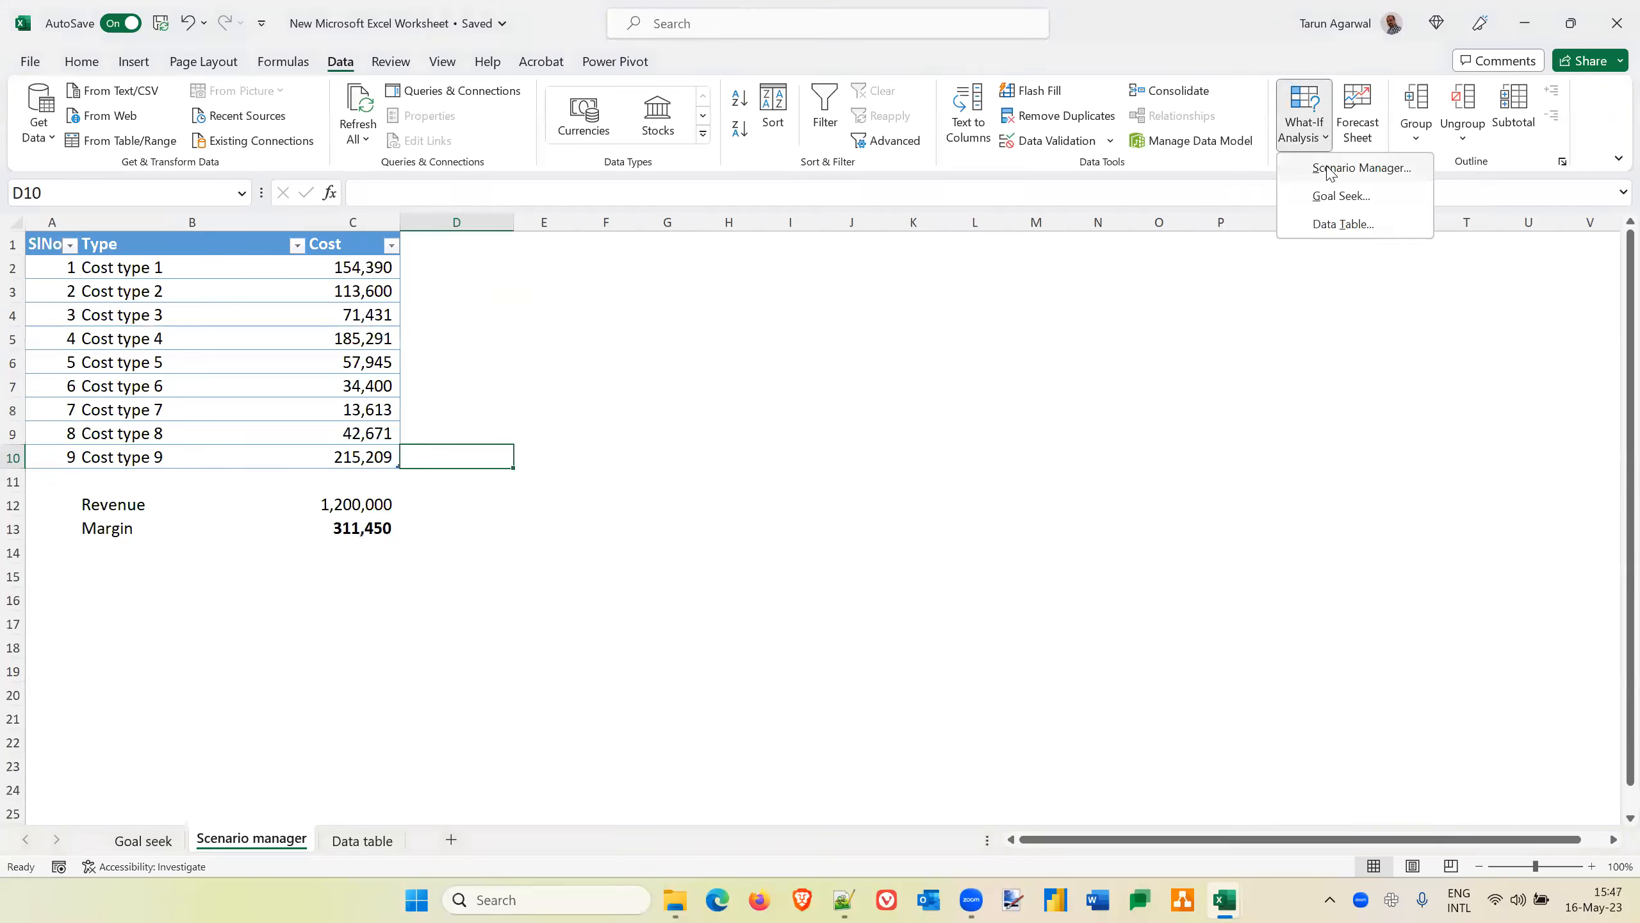
# Switch to the Book2 workbook and add a scenario named Variant3 in Scenario Manager for changing cells C5, C7 and C10
pyautogui.click(817, 633)
pyautogui.hotkey('alt', 'Tab')
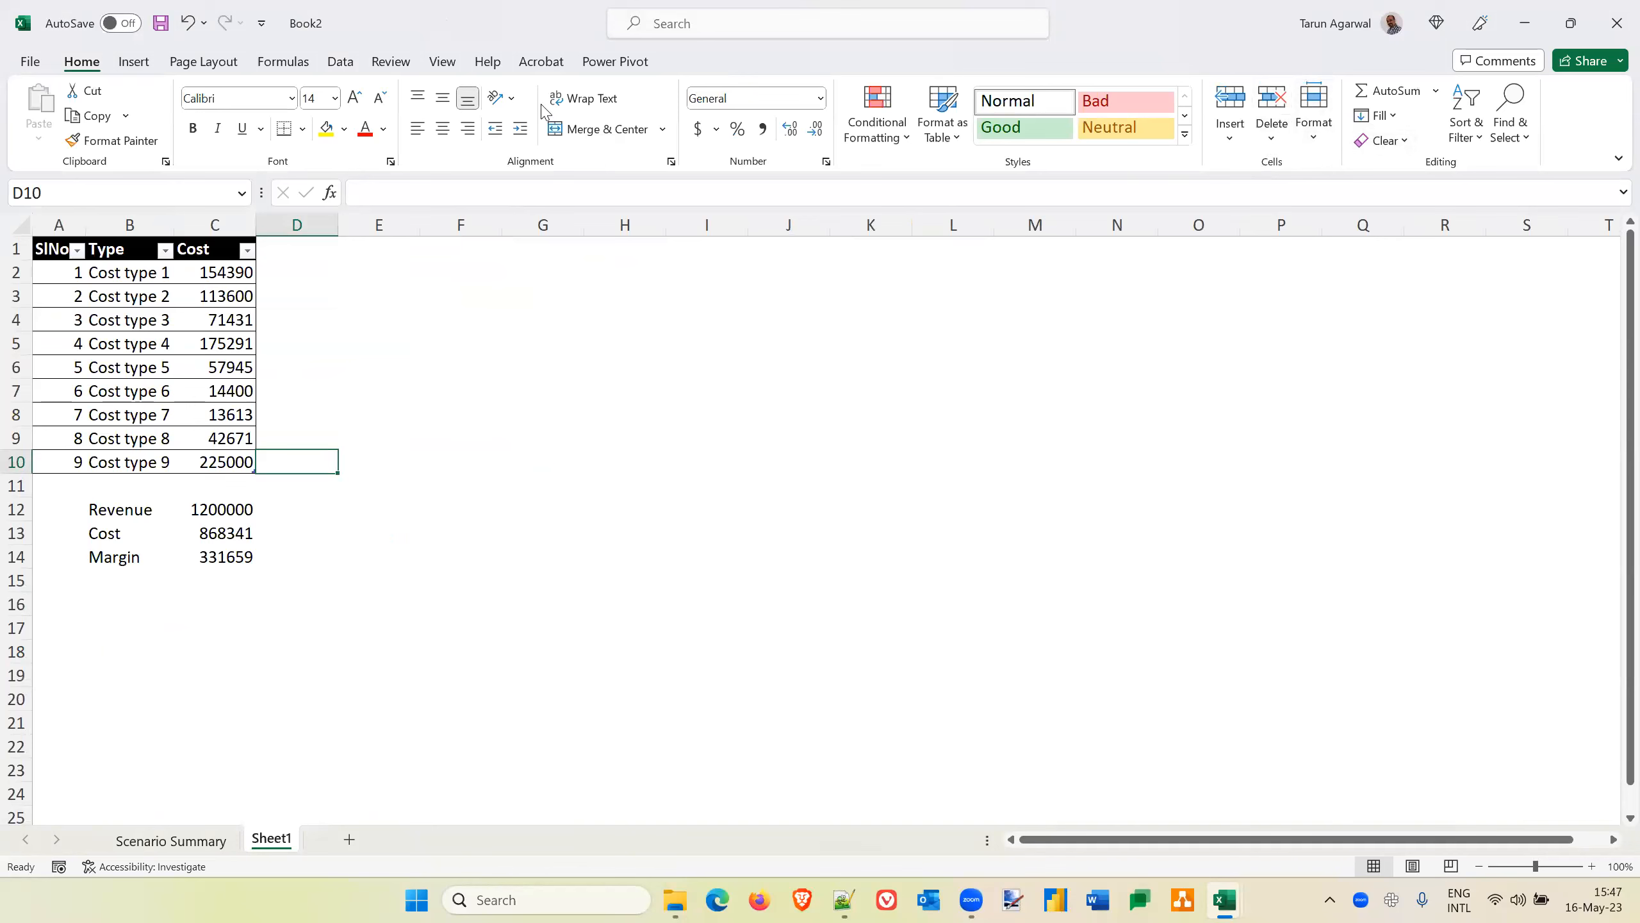
pyautogui.click(336, 65)
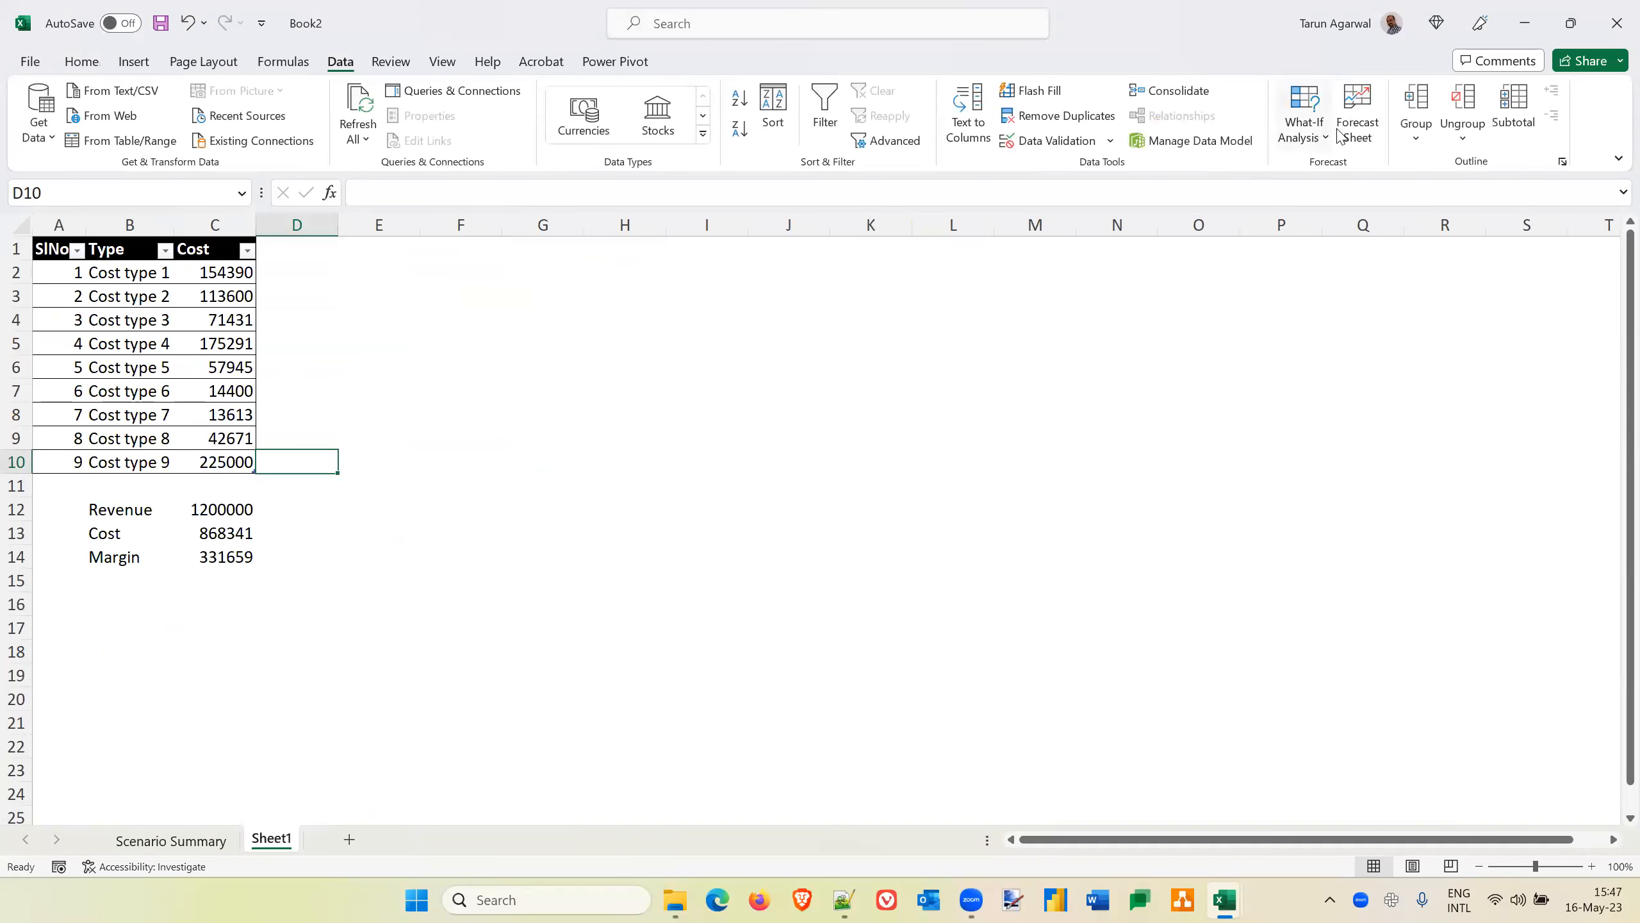
pyautogui.click(1319, 139)
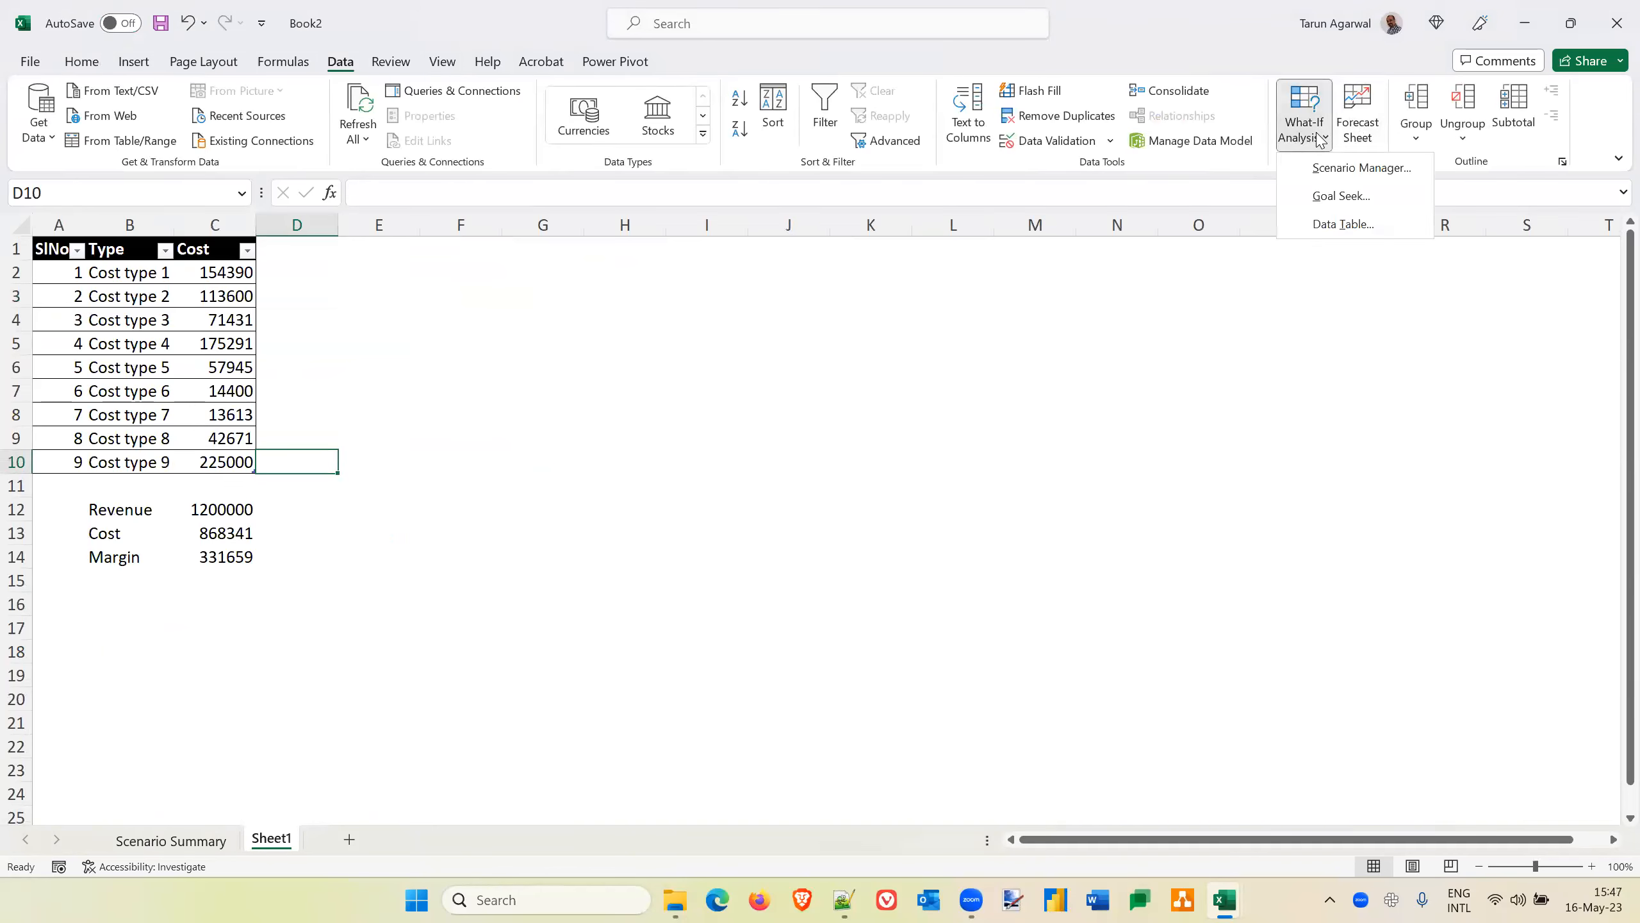
pyautogui.click(1347, 173)
pyautogui.click(1141, 234)
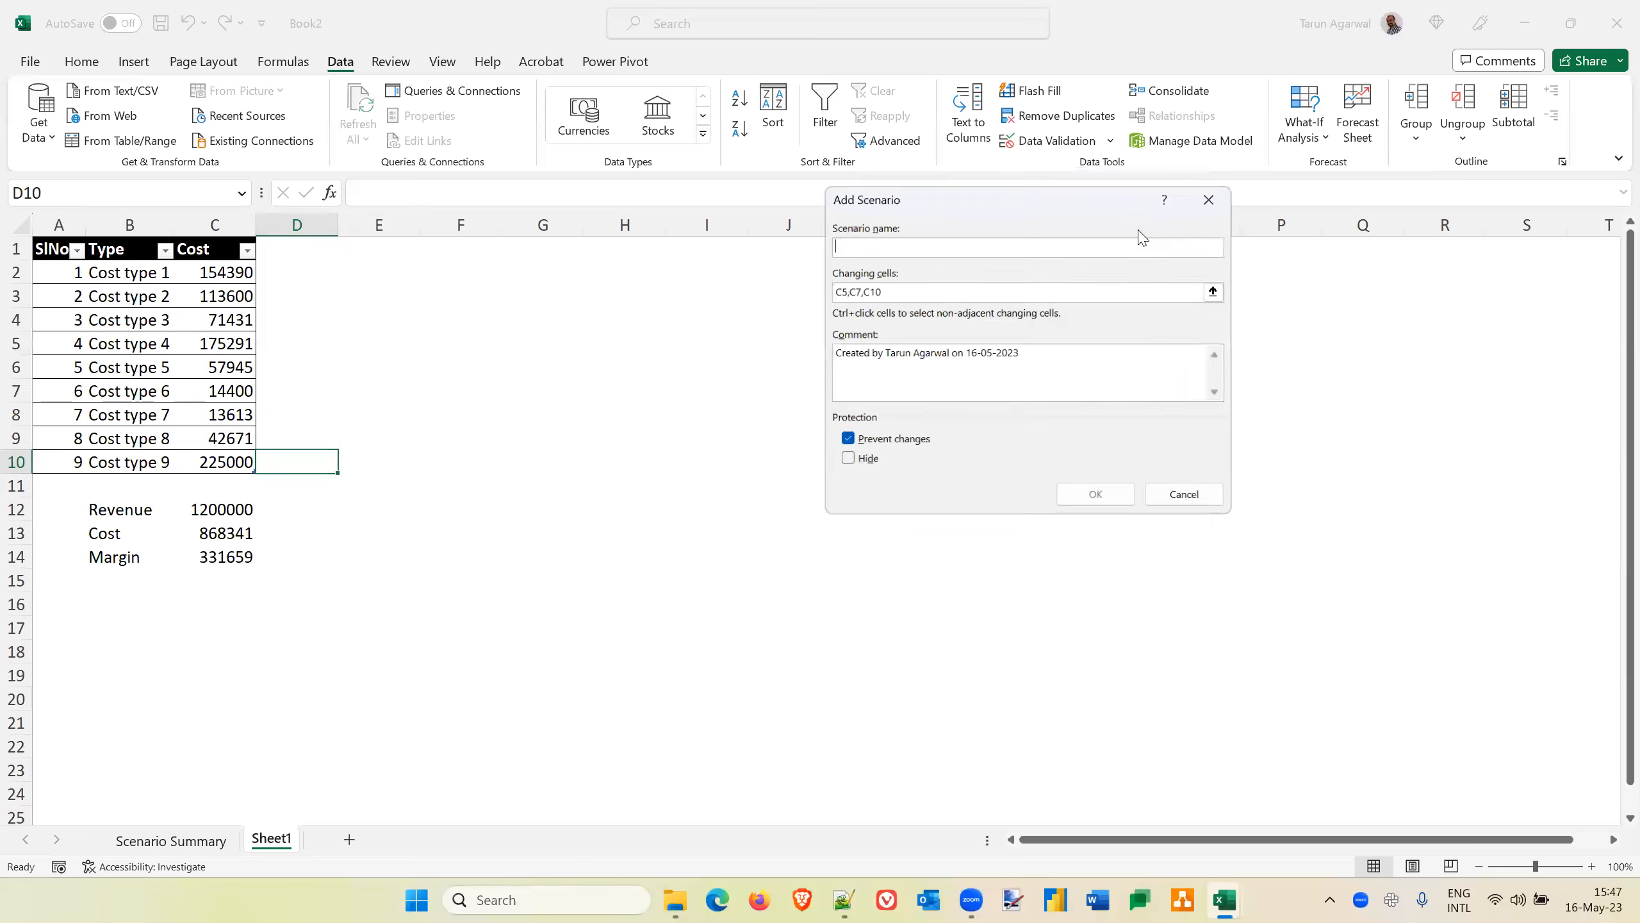
pyautogui.write('Variant')
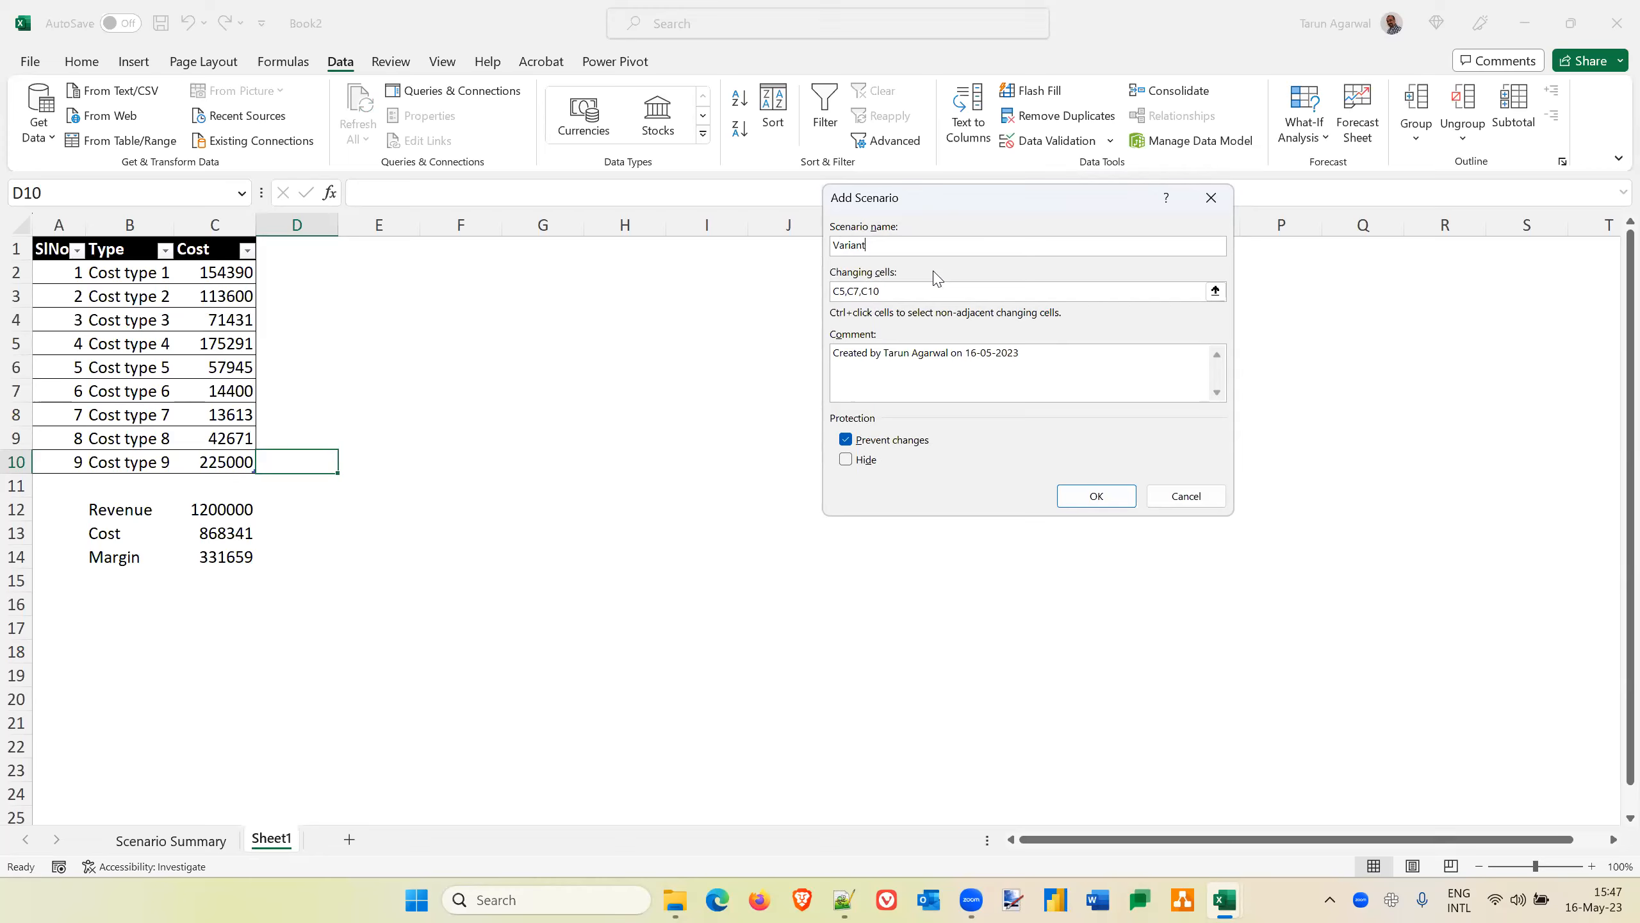
pyautogui.write('3')
pyautogui.click(1117, 505)
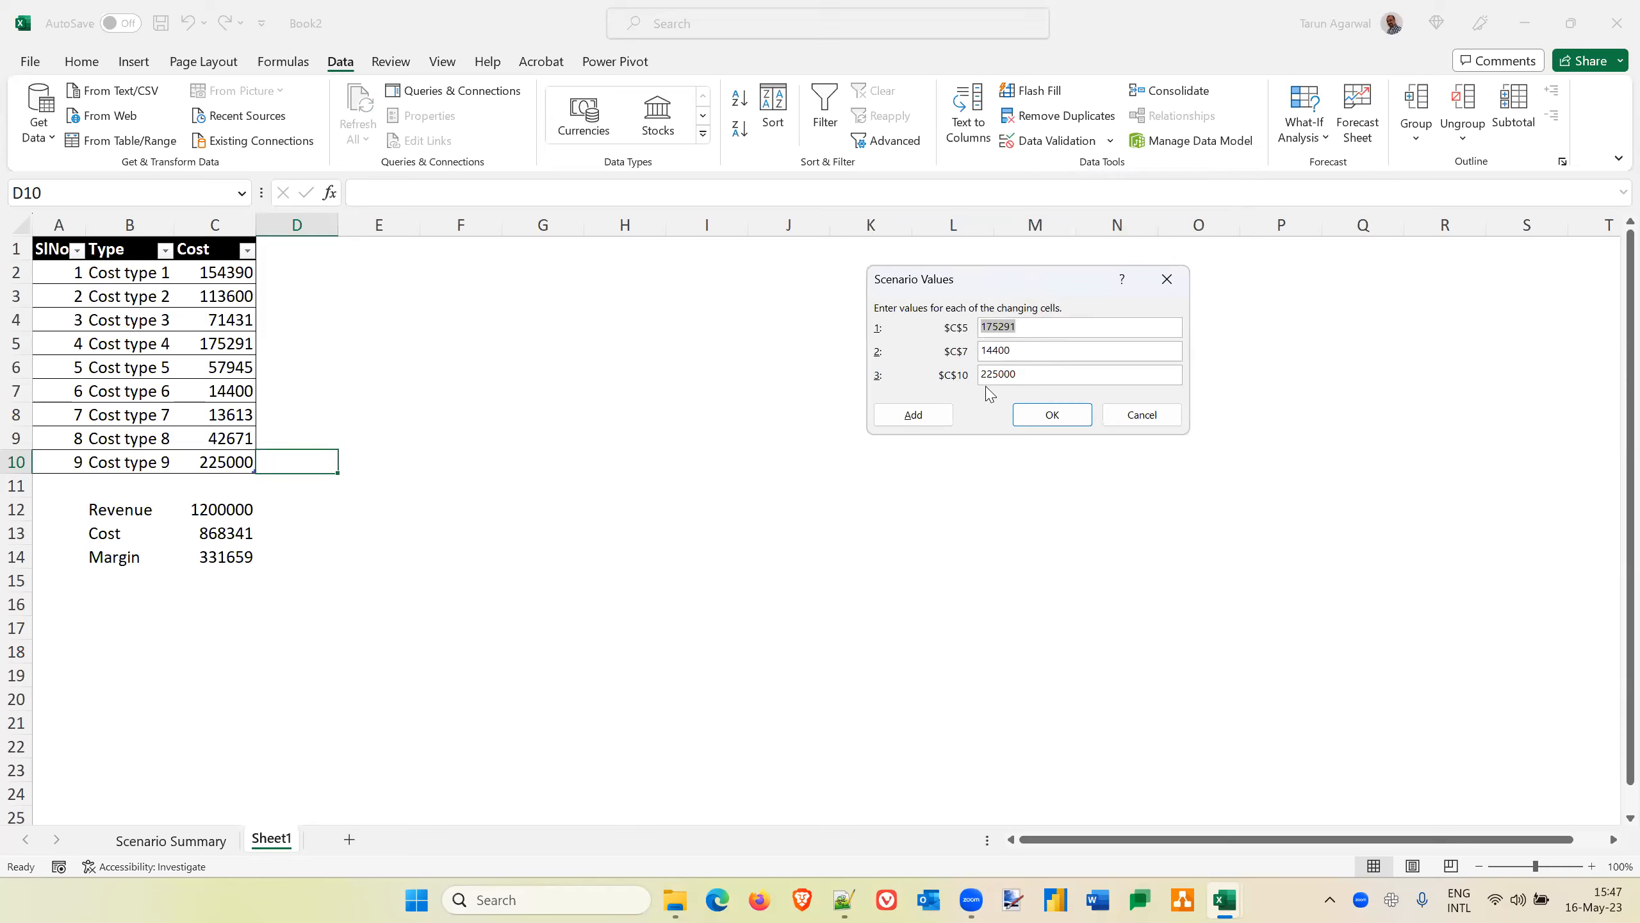
# Set the Variant3 scenario values to 50000 for C5, 40000 for C7 and 70000 for C10
pyautogui.write('50000')
pyautogui.press('Tab')
pyautogui.write('40000')
pyautogui.press('Tab')
pyautogui.write('70000')
pyautogui.click(1052, 410)
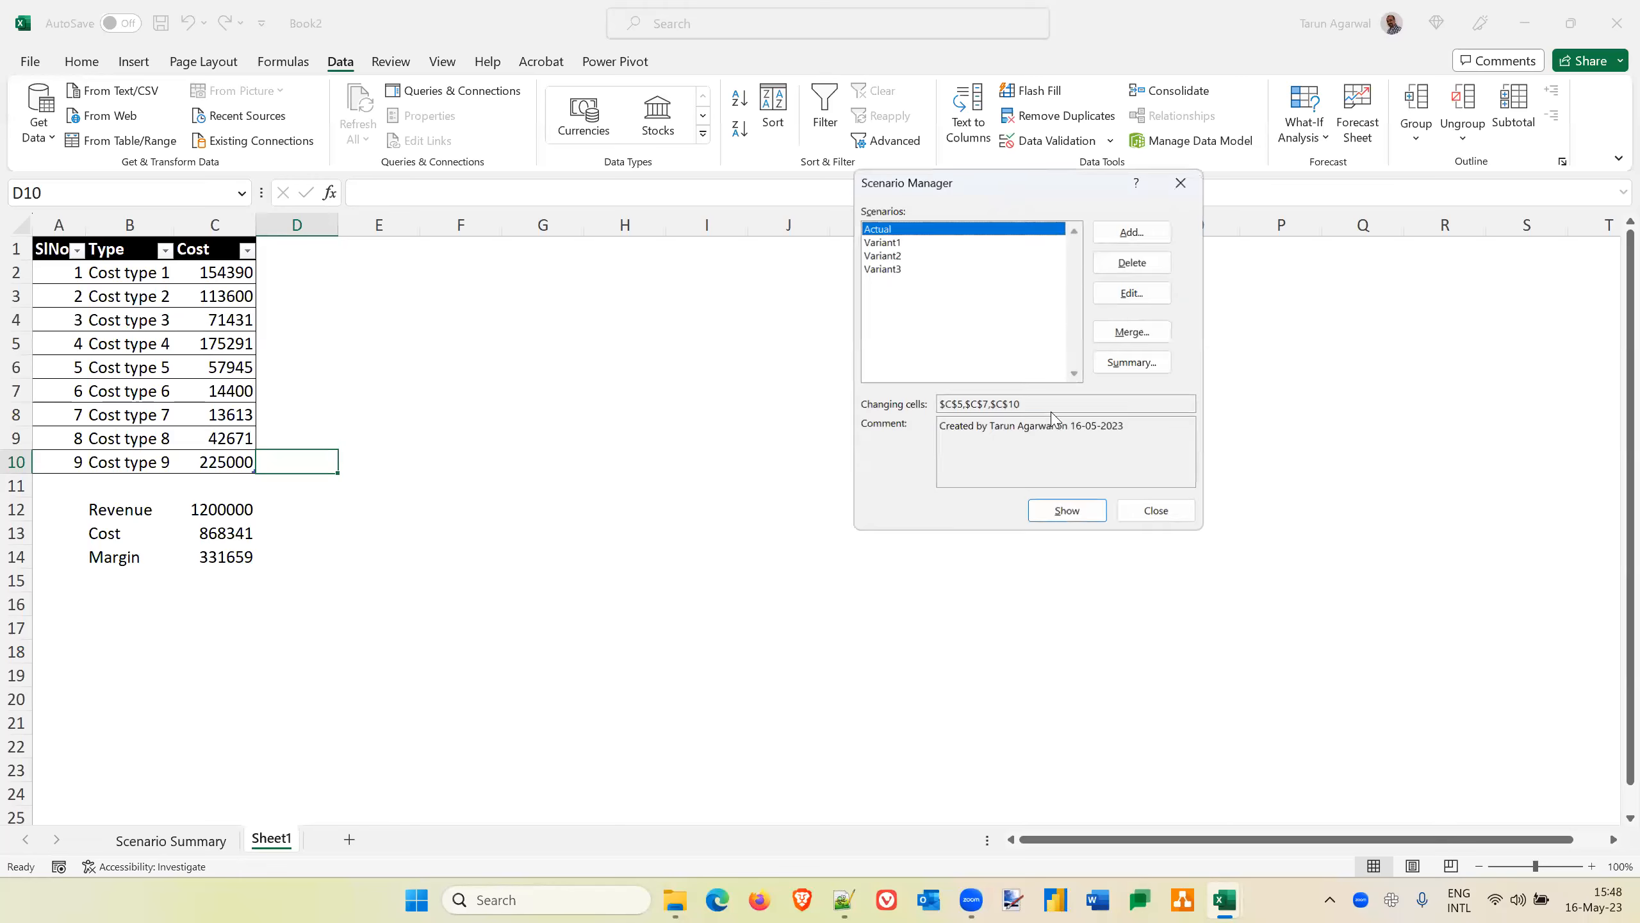
# Generate a scenario summary report with C13 and C14 as the result cells
pyautogui.click(1149, 371)
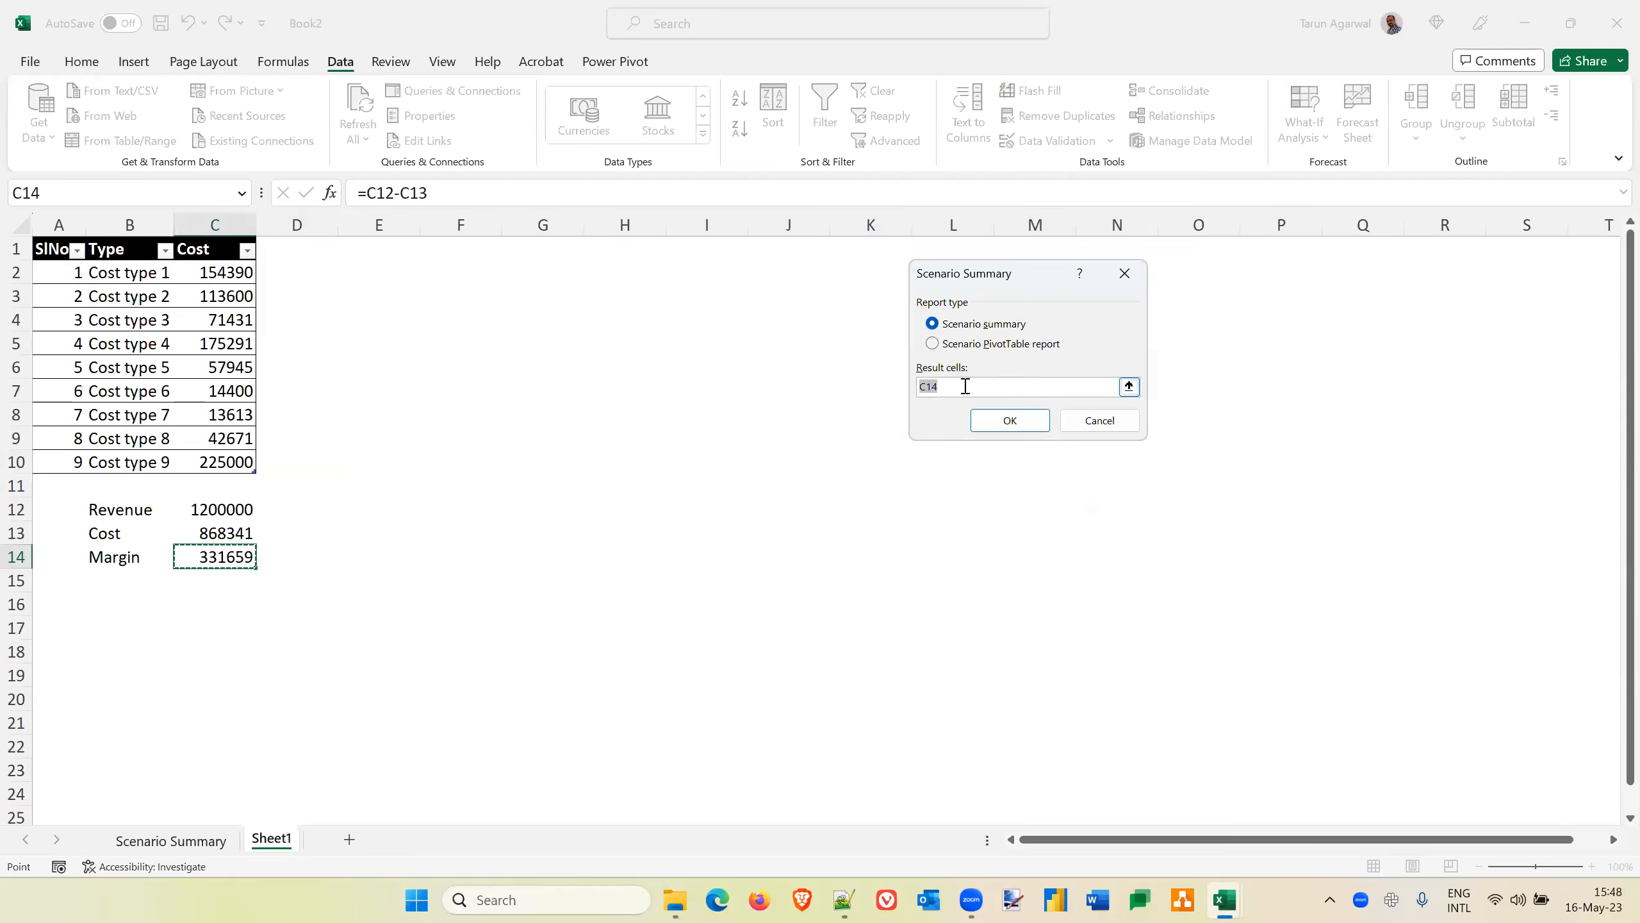
pyautogui.click(965, 385)
pyautogui.press('BackSpace')
pyautogui.write('3,c14')
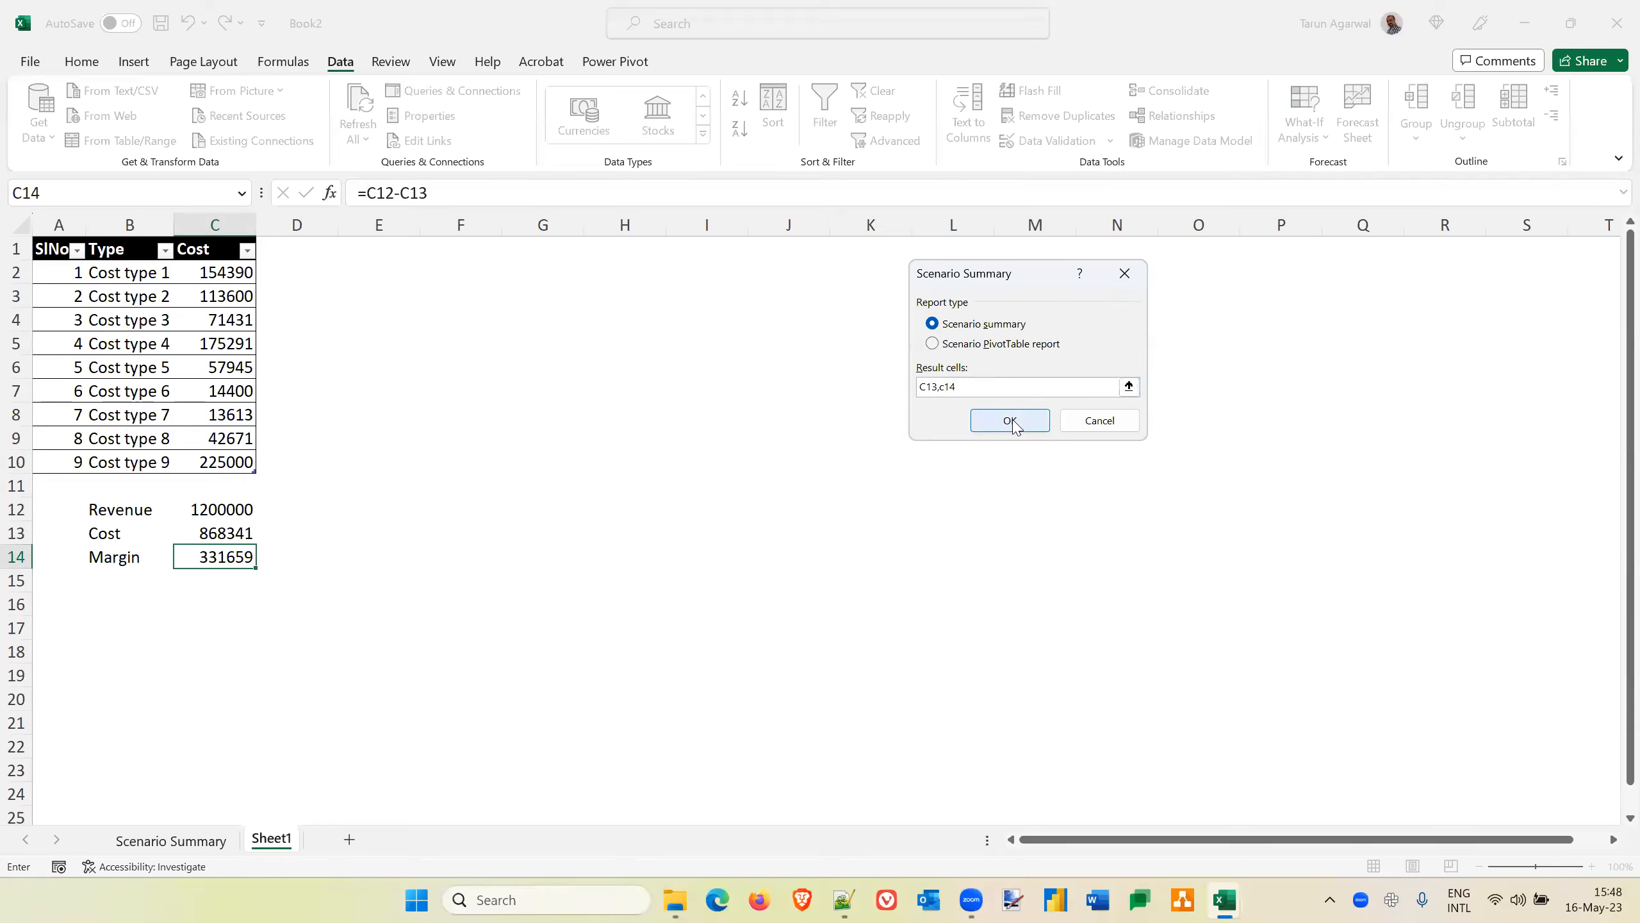
pyautogui.click(1010, 421)
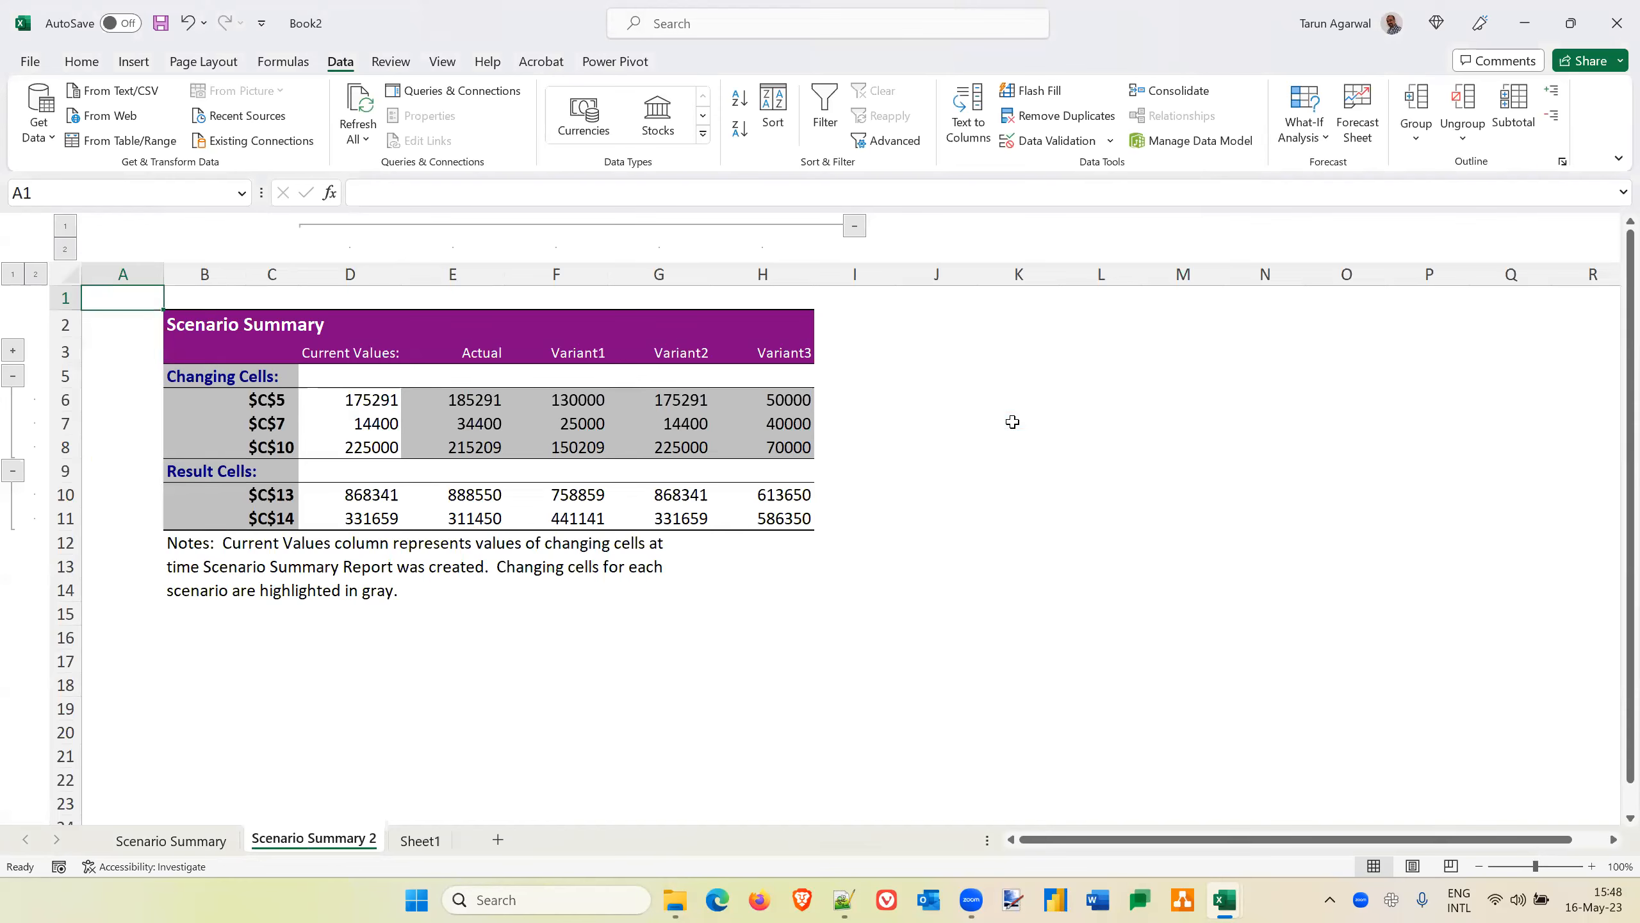
# Label the result rows Cost in C10 and Margin in C11 of the new summary, and autofit column C
pyautogui.click(289, 496)
pyautogui.write('Cost')
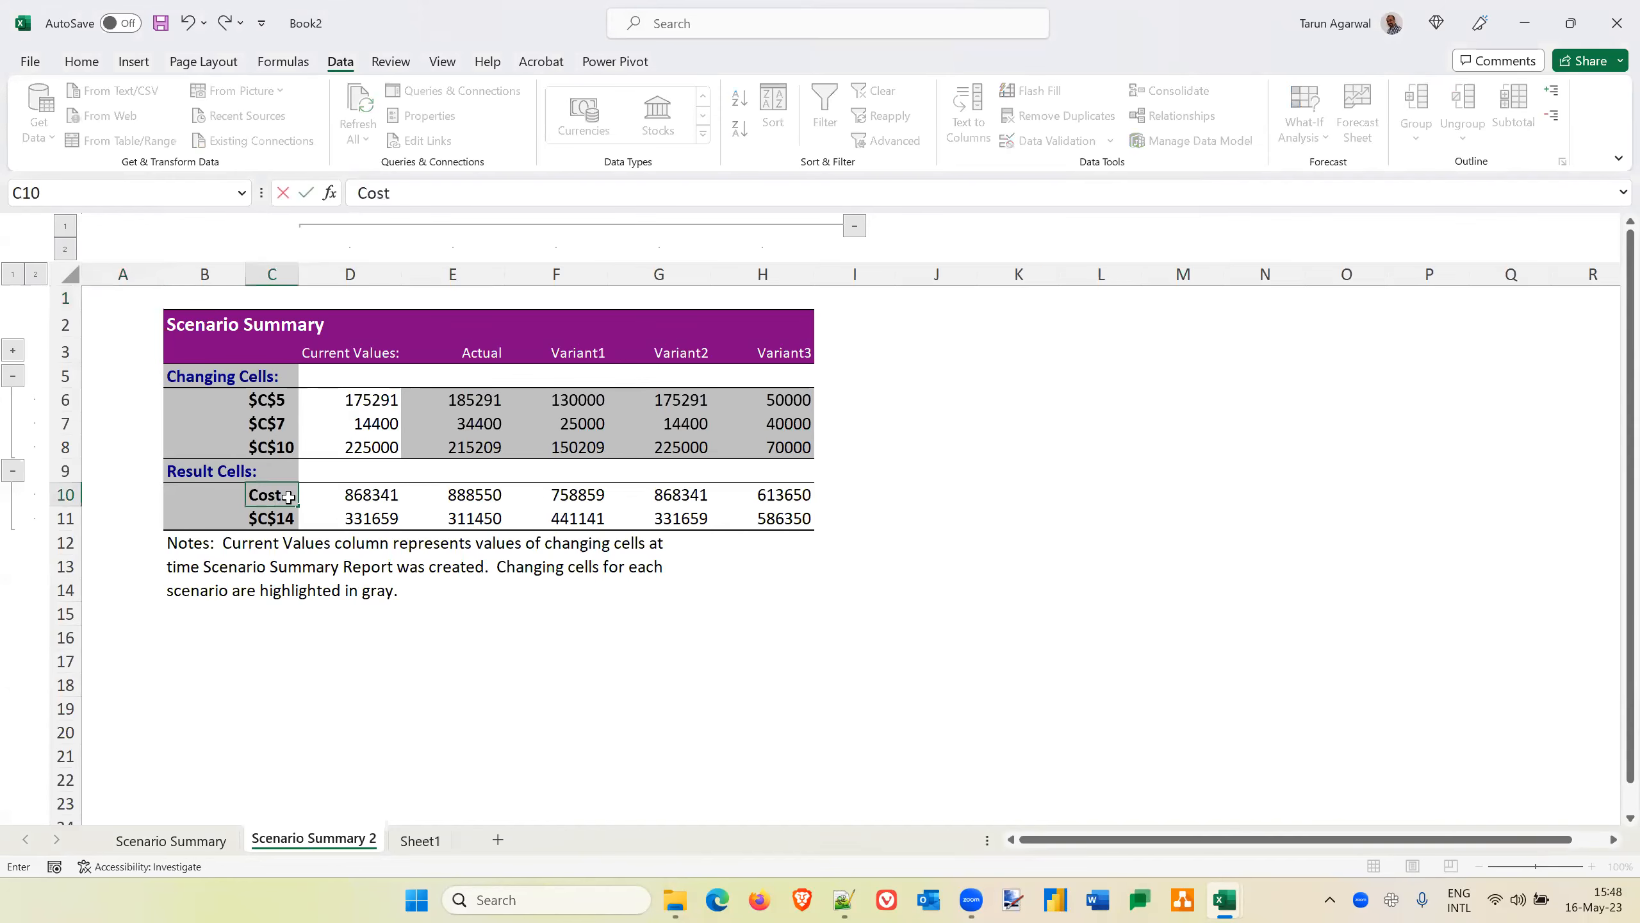
pyautogui.press('Return')
pyautogui.write('Margin')
pyautogui.press('Return')
pyautogui.press('Up')
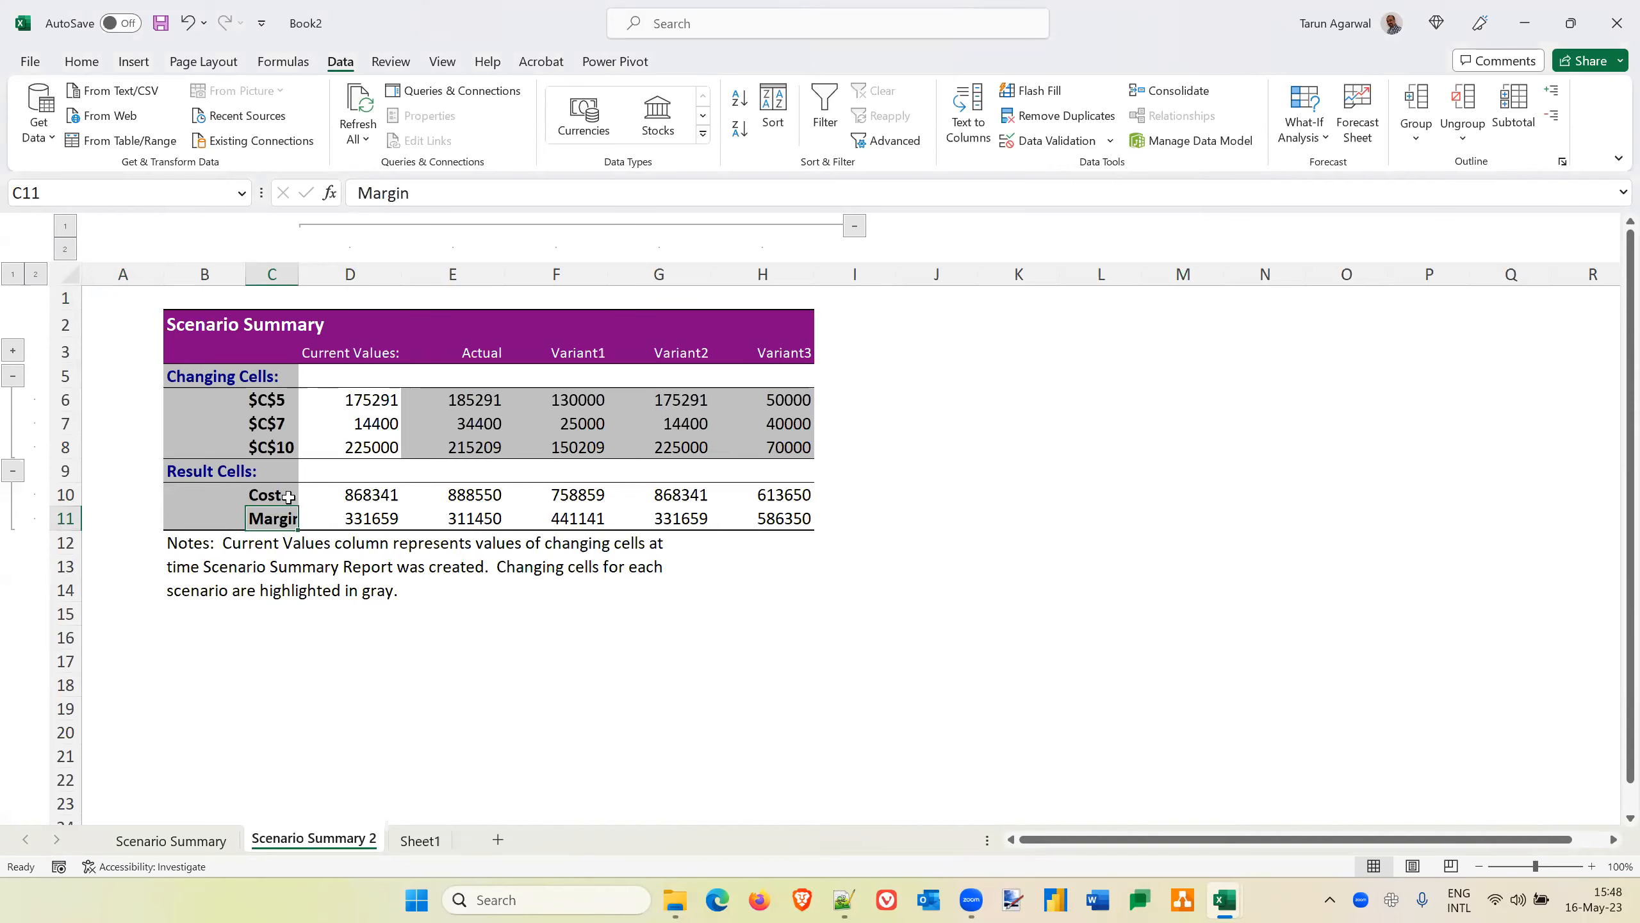
pyautogui.doubleClick(300, 275)
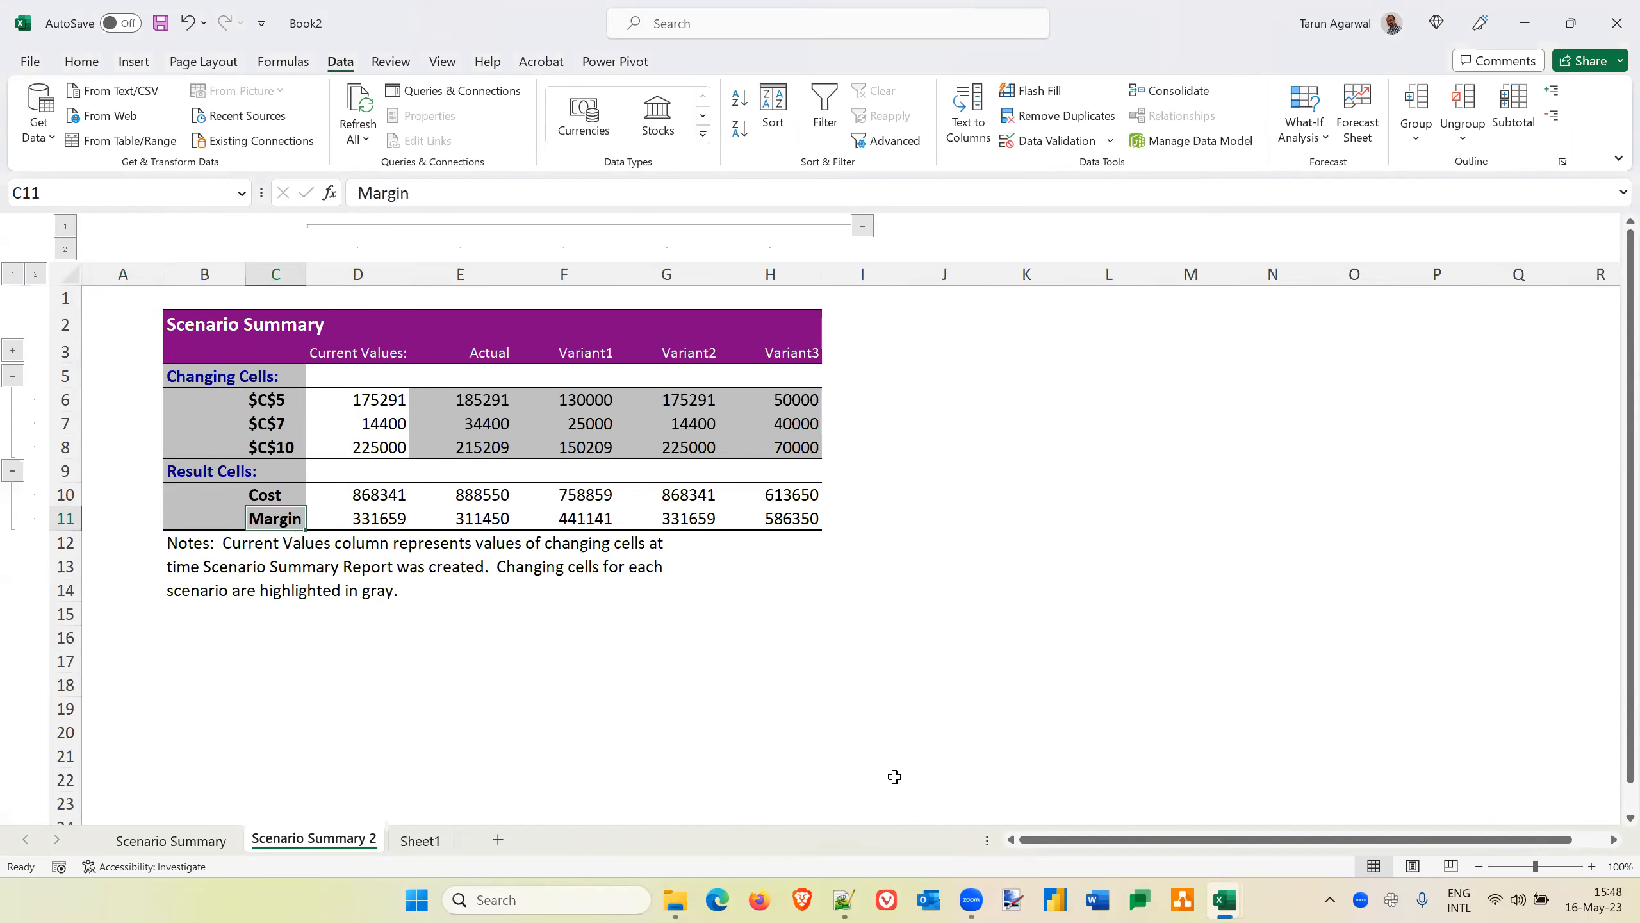
pyautogui.click(1446, 549)
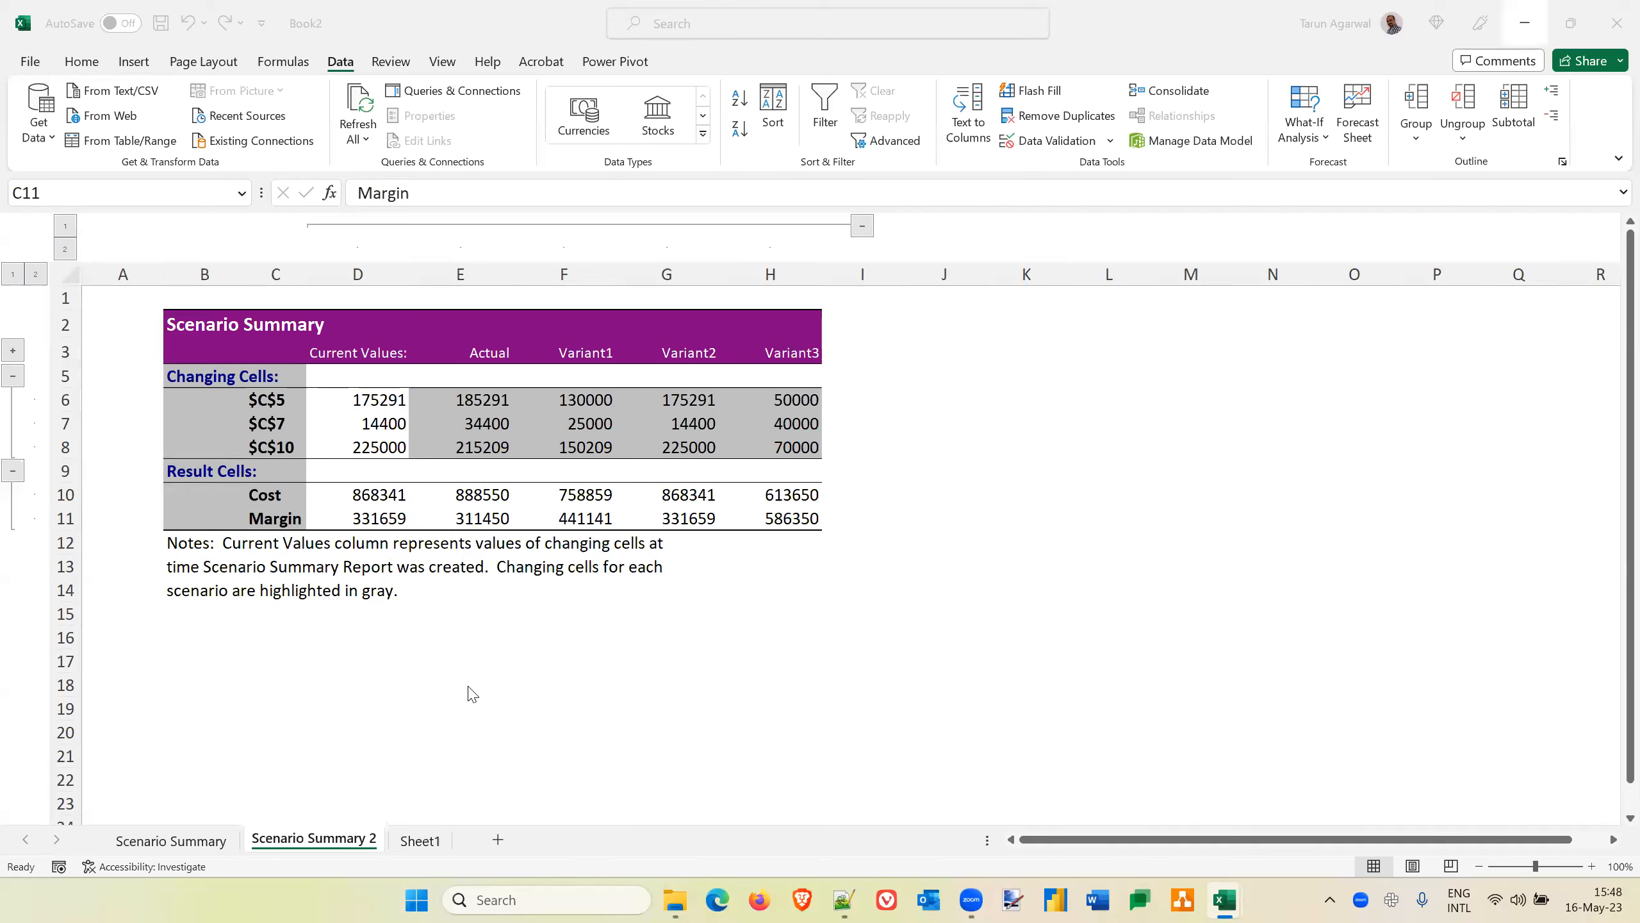
# From Sheet1's scenarios, create a Scenario PivotTable report with C13 and C14 as the result cells
pyautogui.click(171, 842)
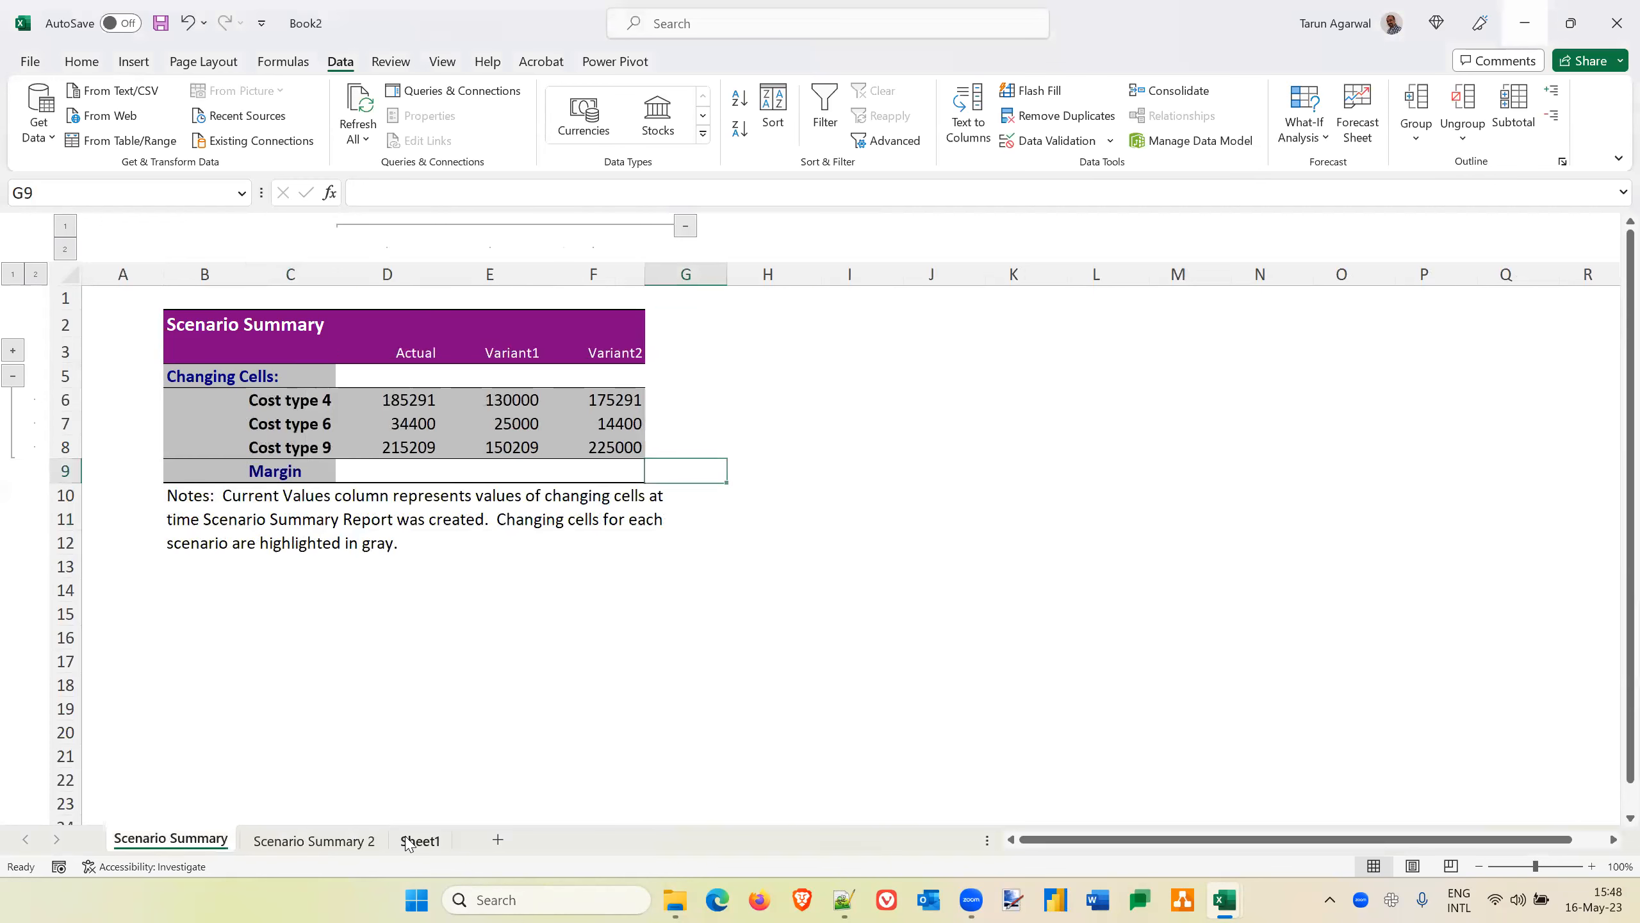
pyautogui.click(408, 840)
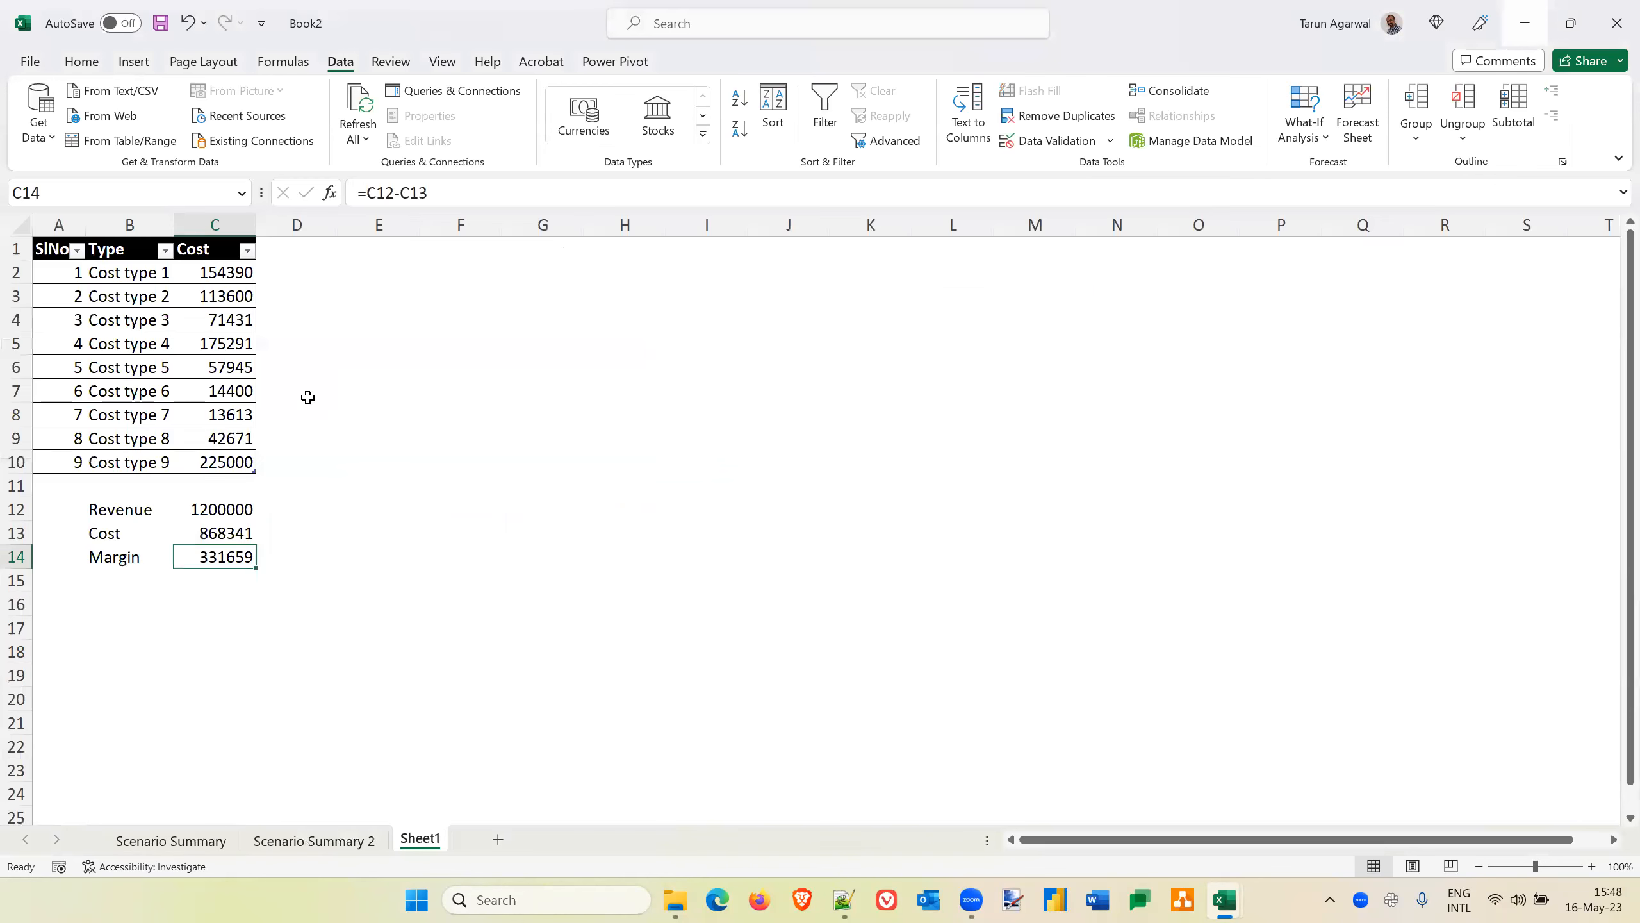
pyautogui.click(219, 470)
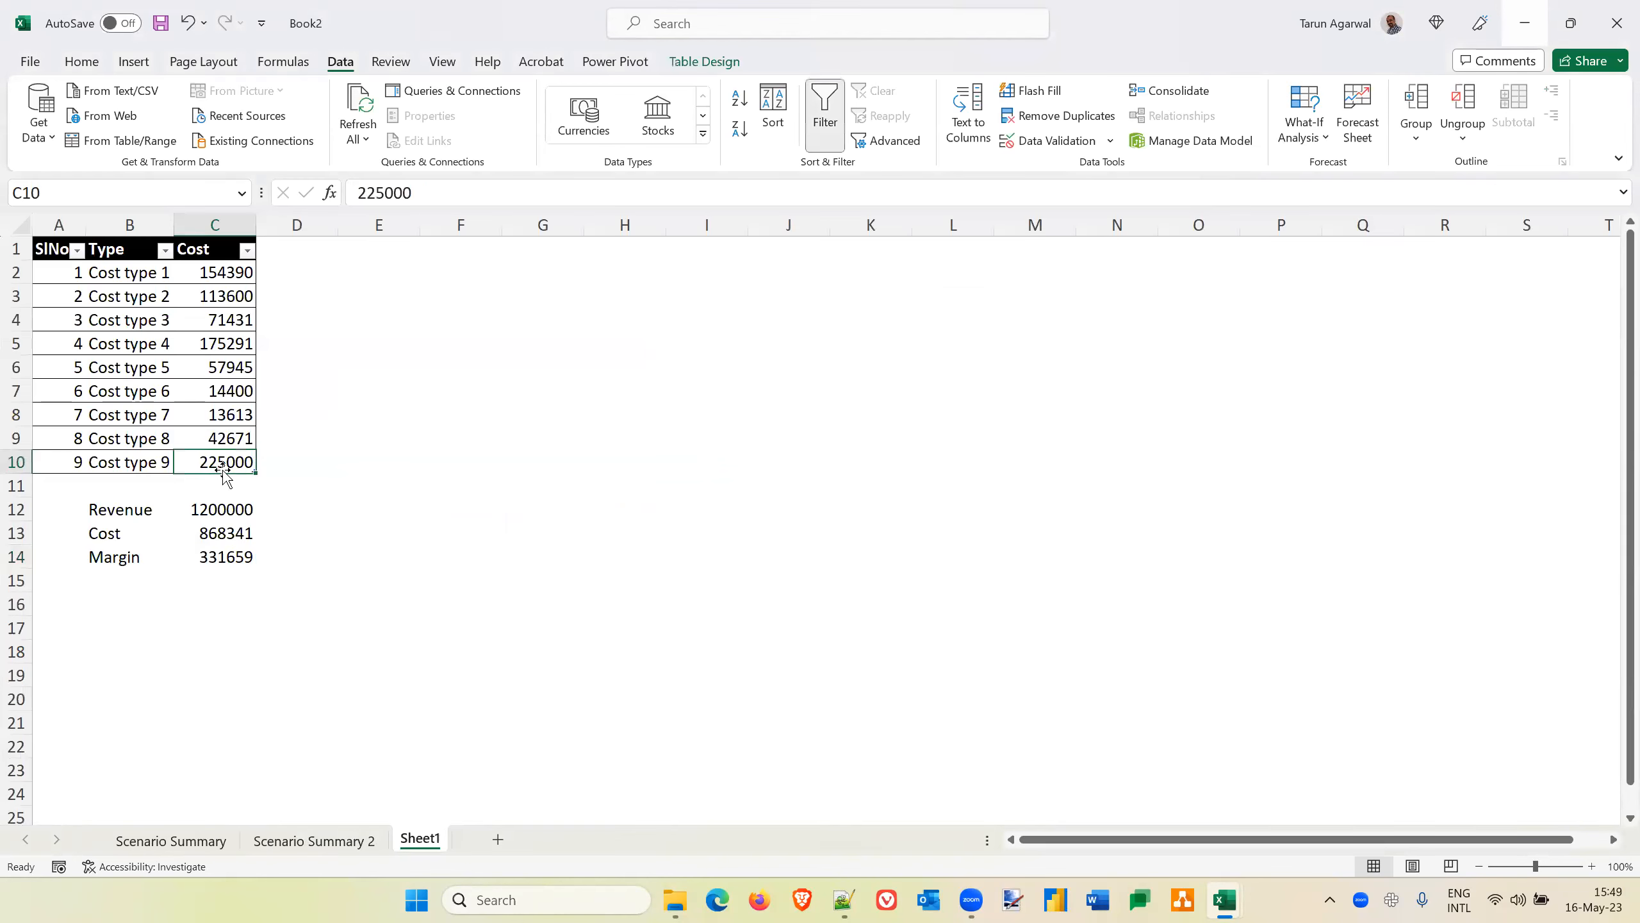
pyautogui.click(1312, 137)
pyautogui.click(1337, 174)
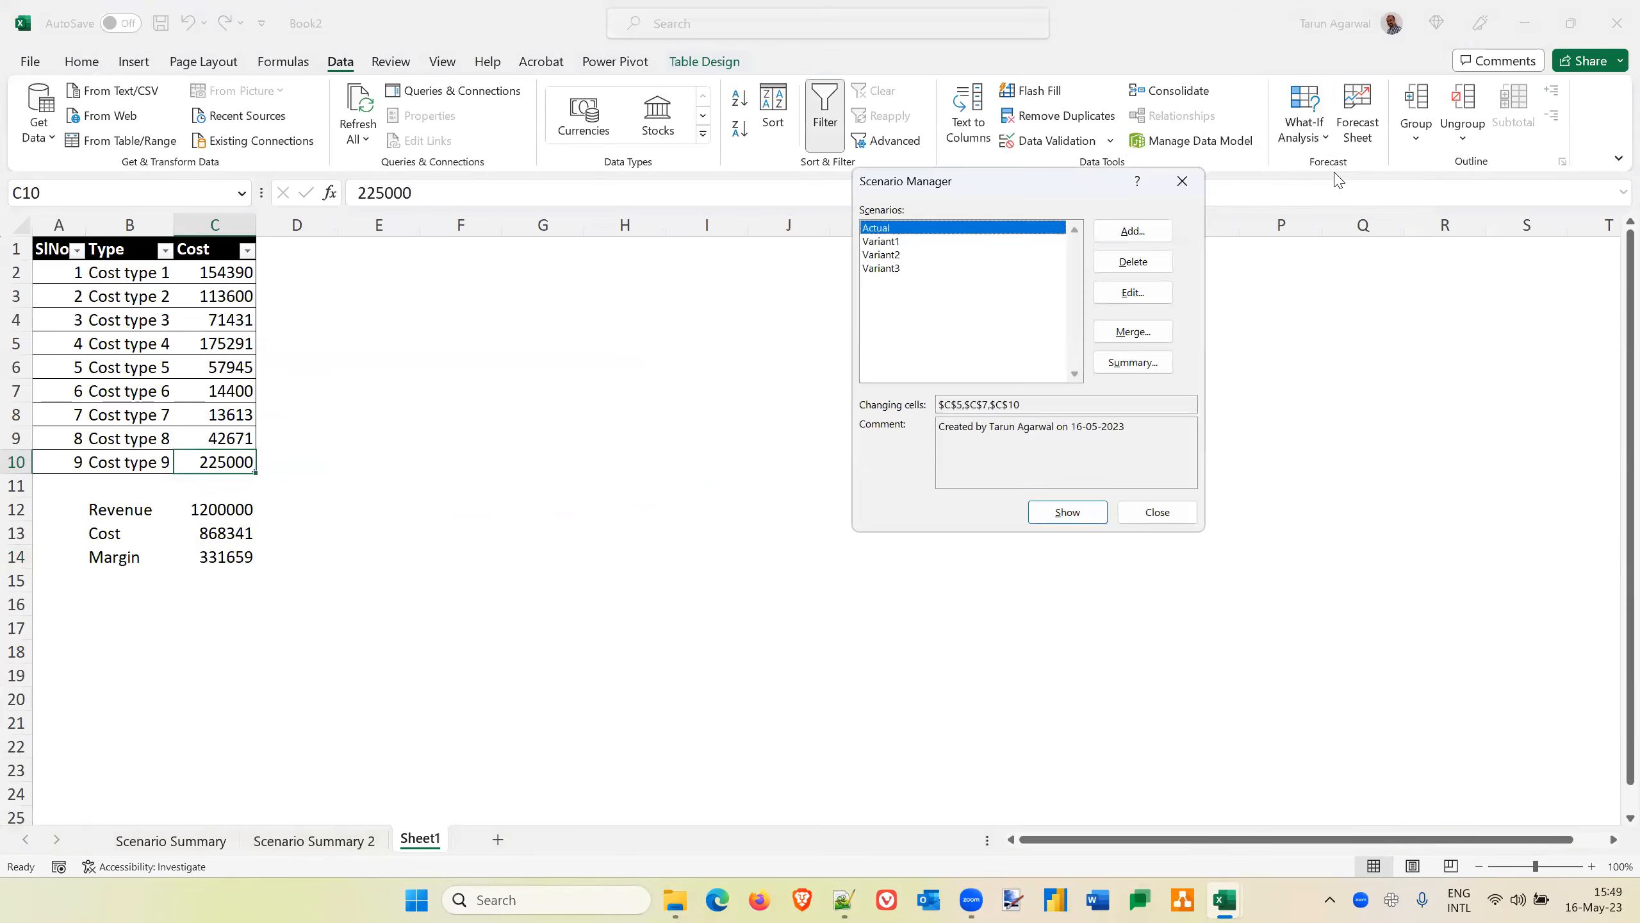
pyautogui.click(1133, 363)
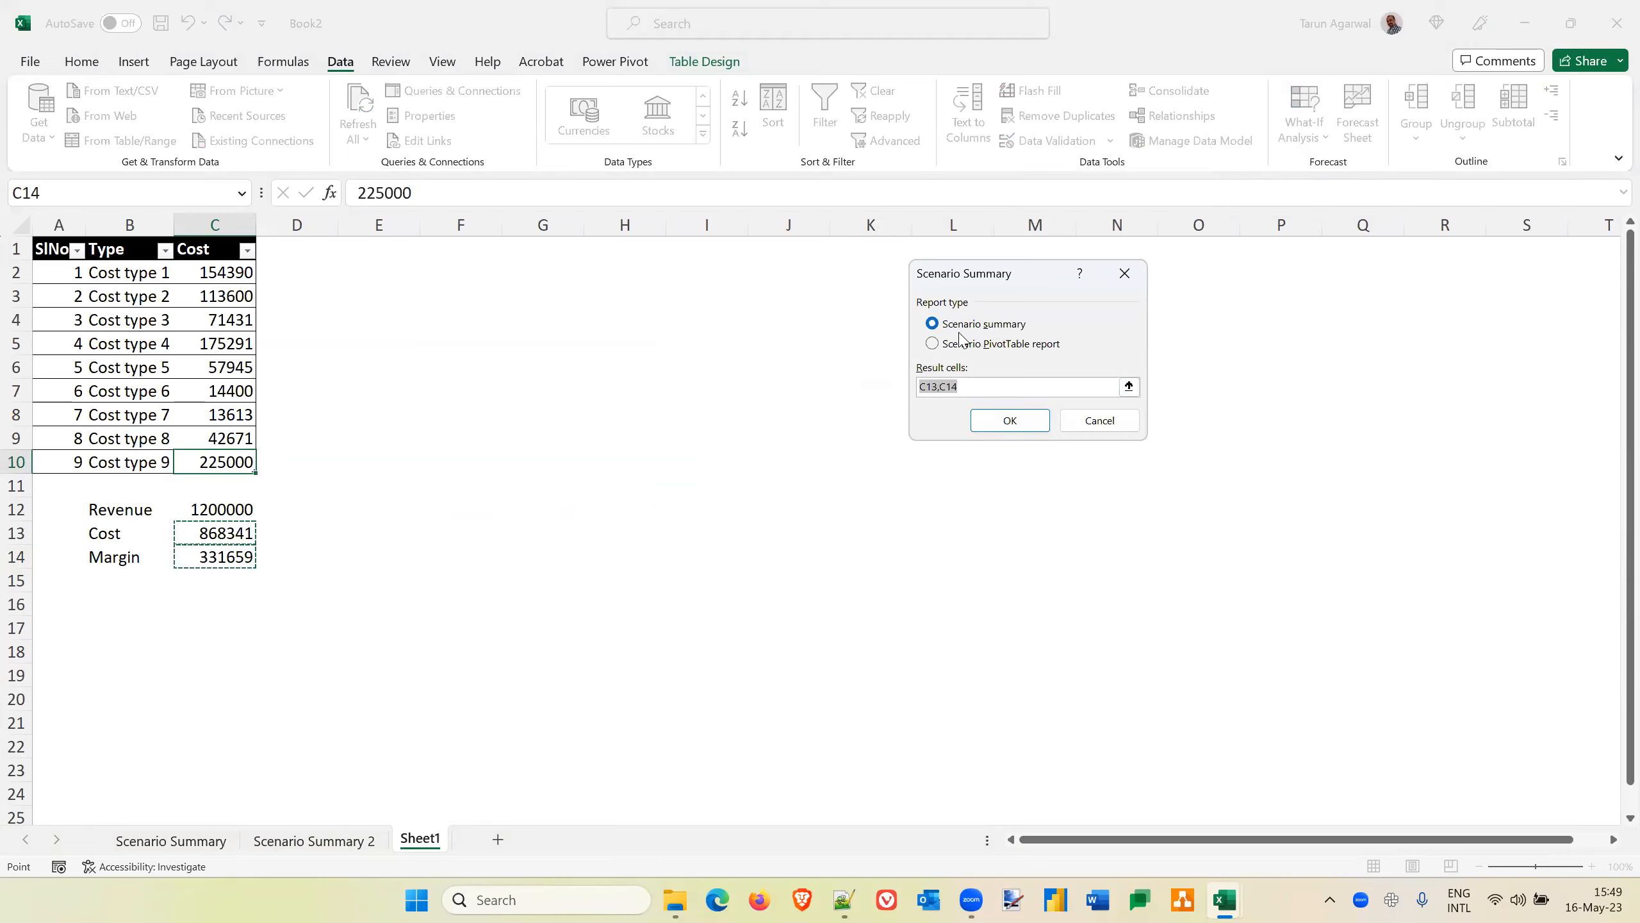
pyautogui.click(932, 344)
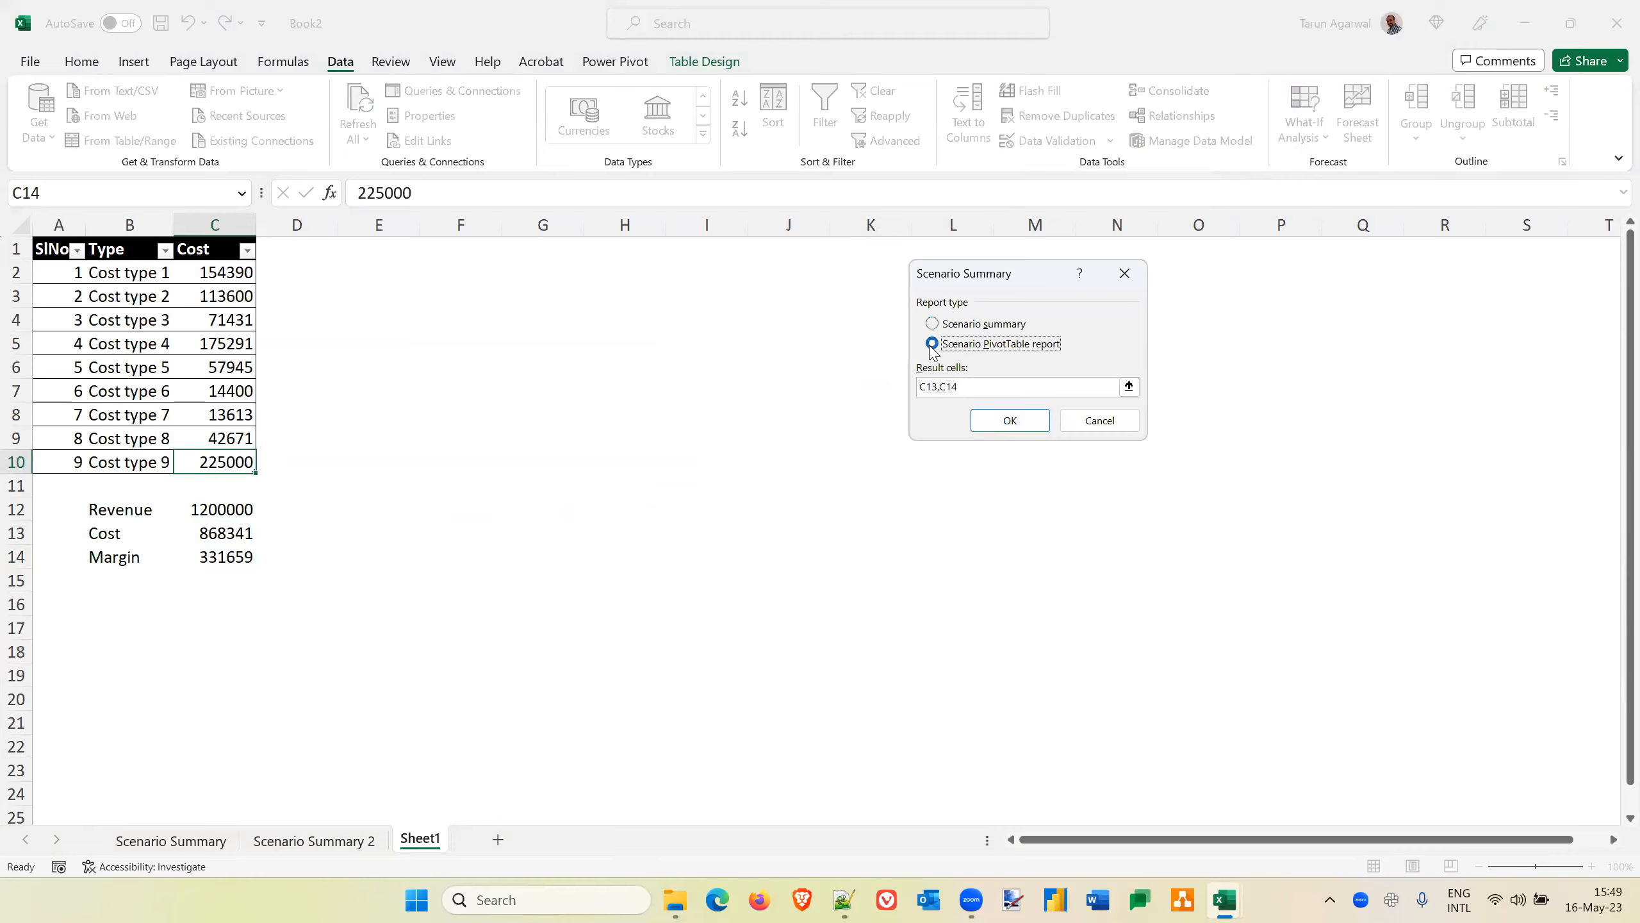
pyautogui.click(1012, 421)
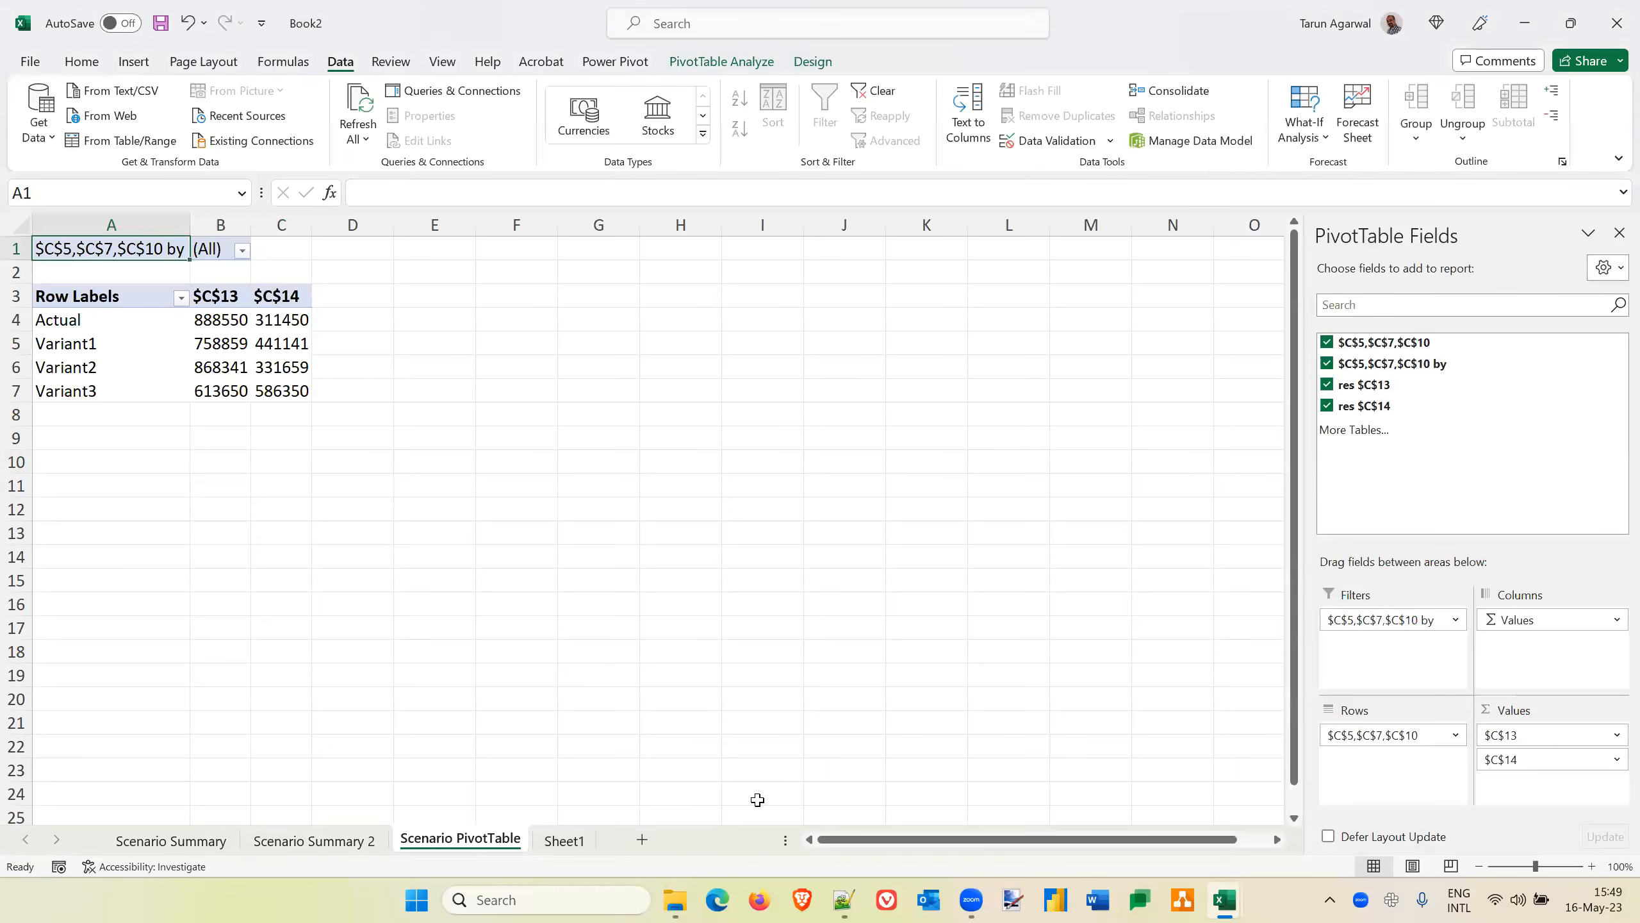
pyautogui.click(515, 842)
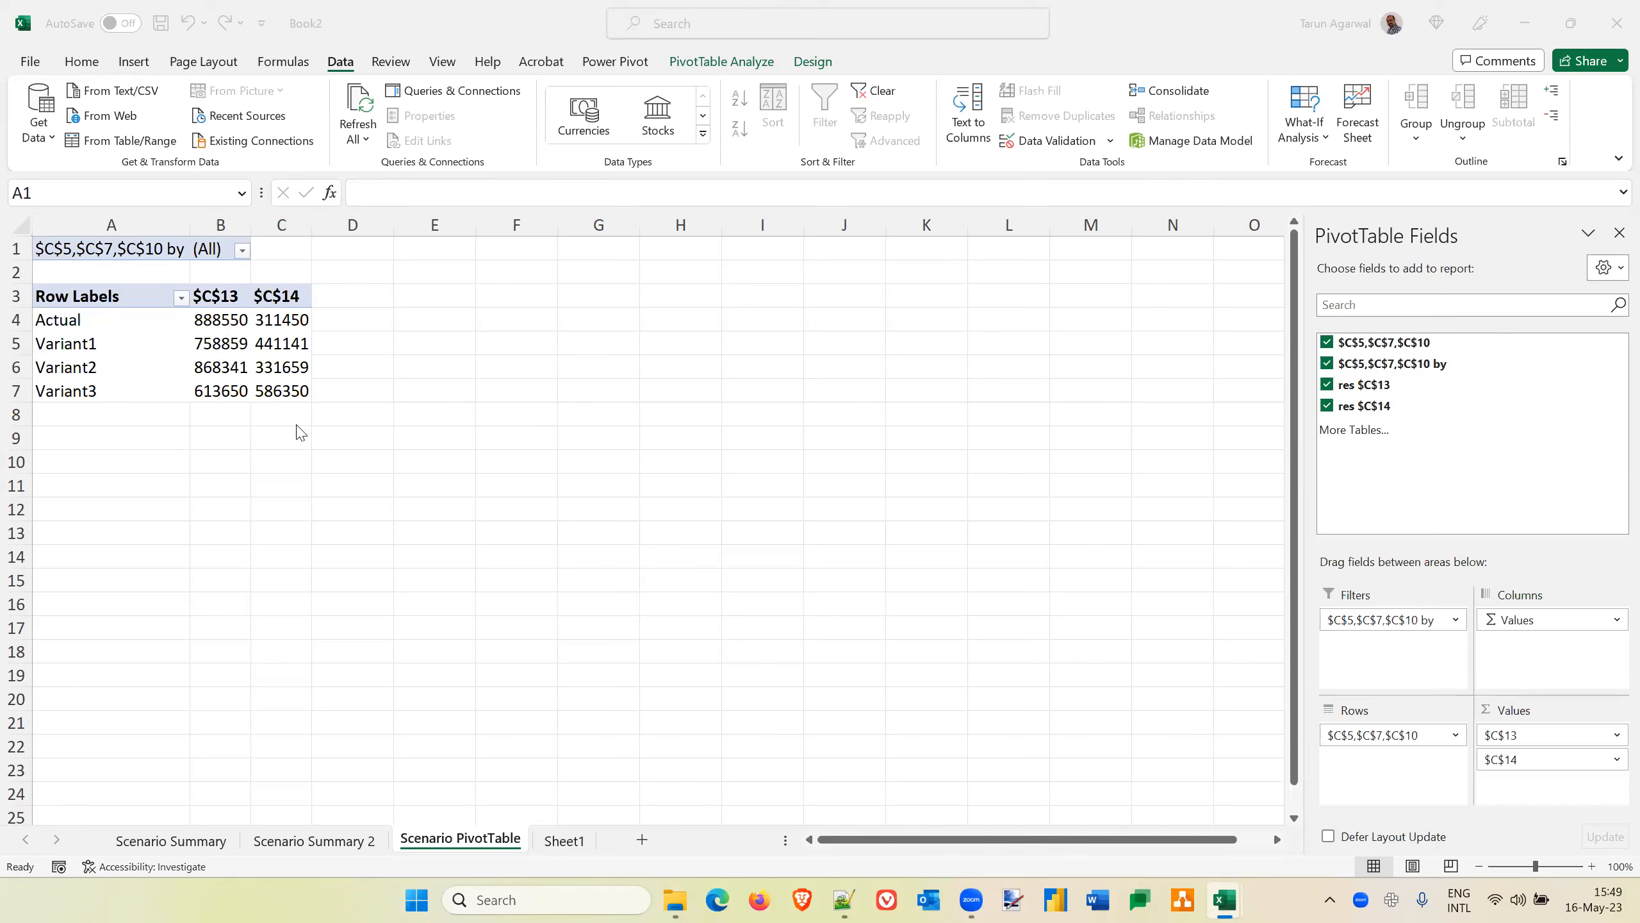
# Compare the Scenario Summary 2 report with the Scenario PivotTable report
pyautogui.click(312, 841)
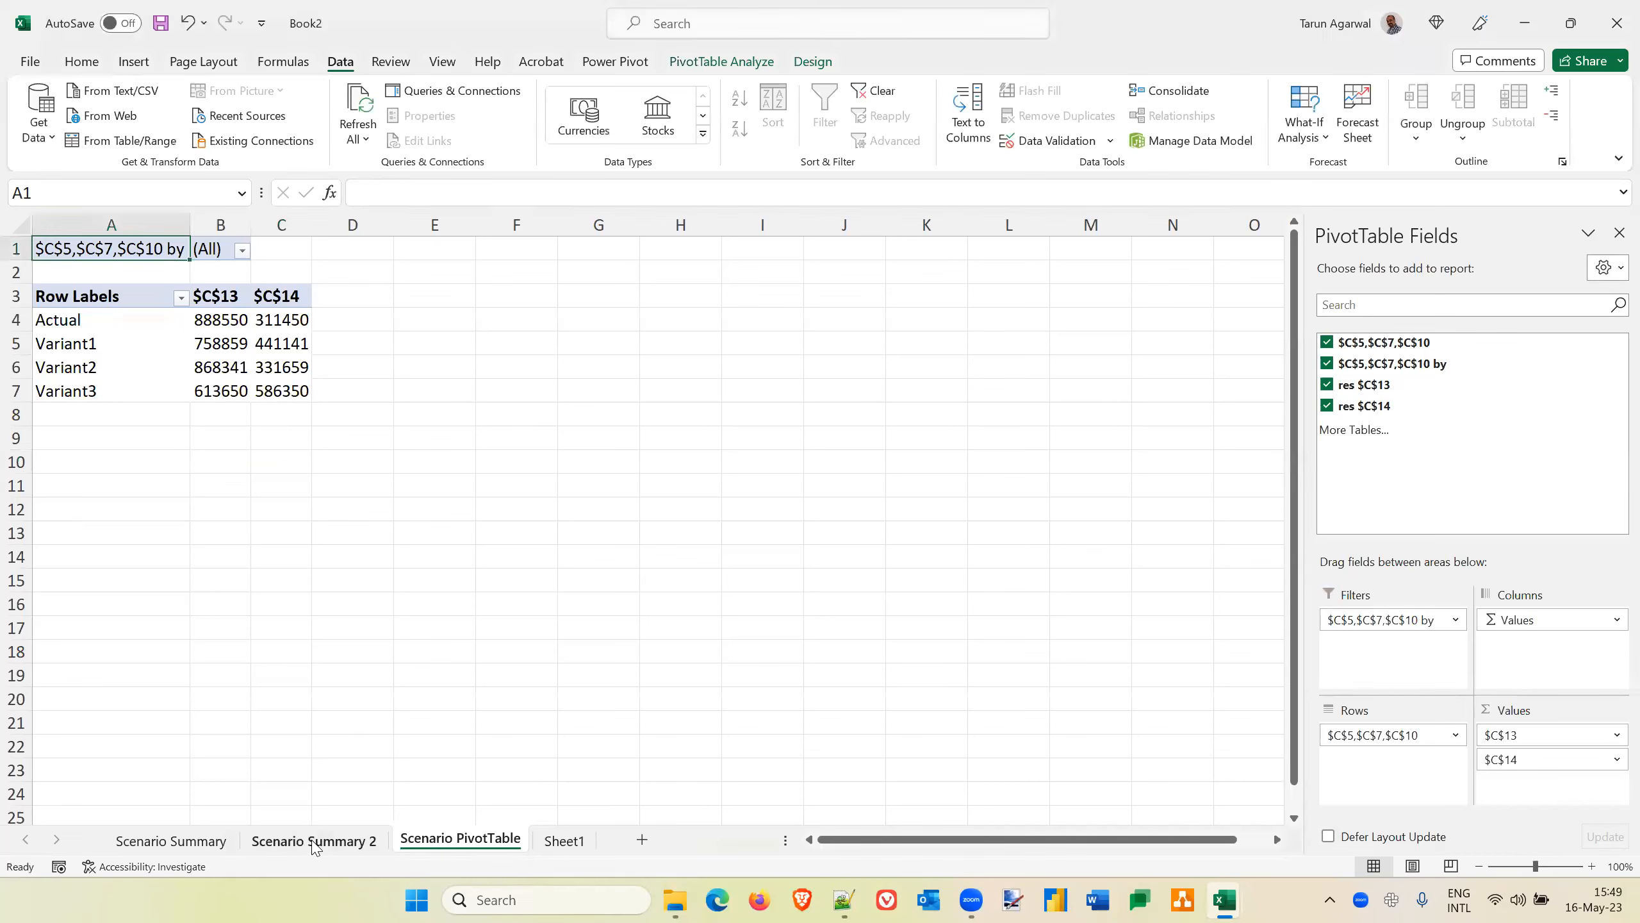
pyautogui.click(312, 841)
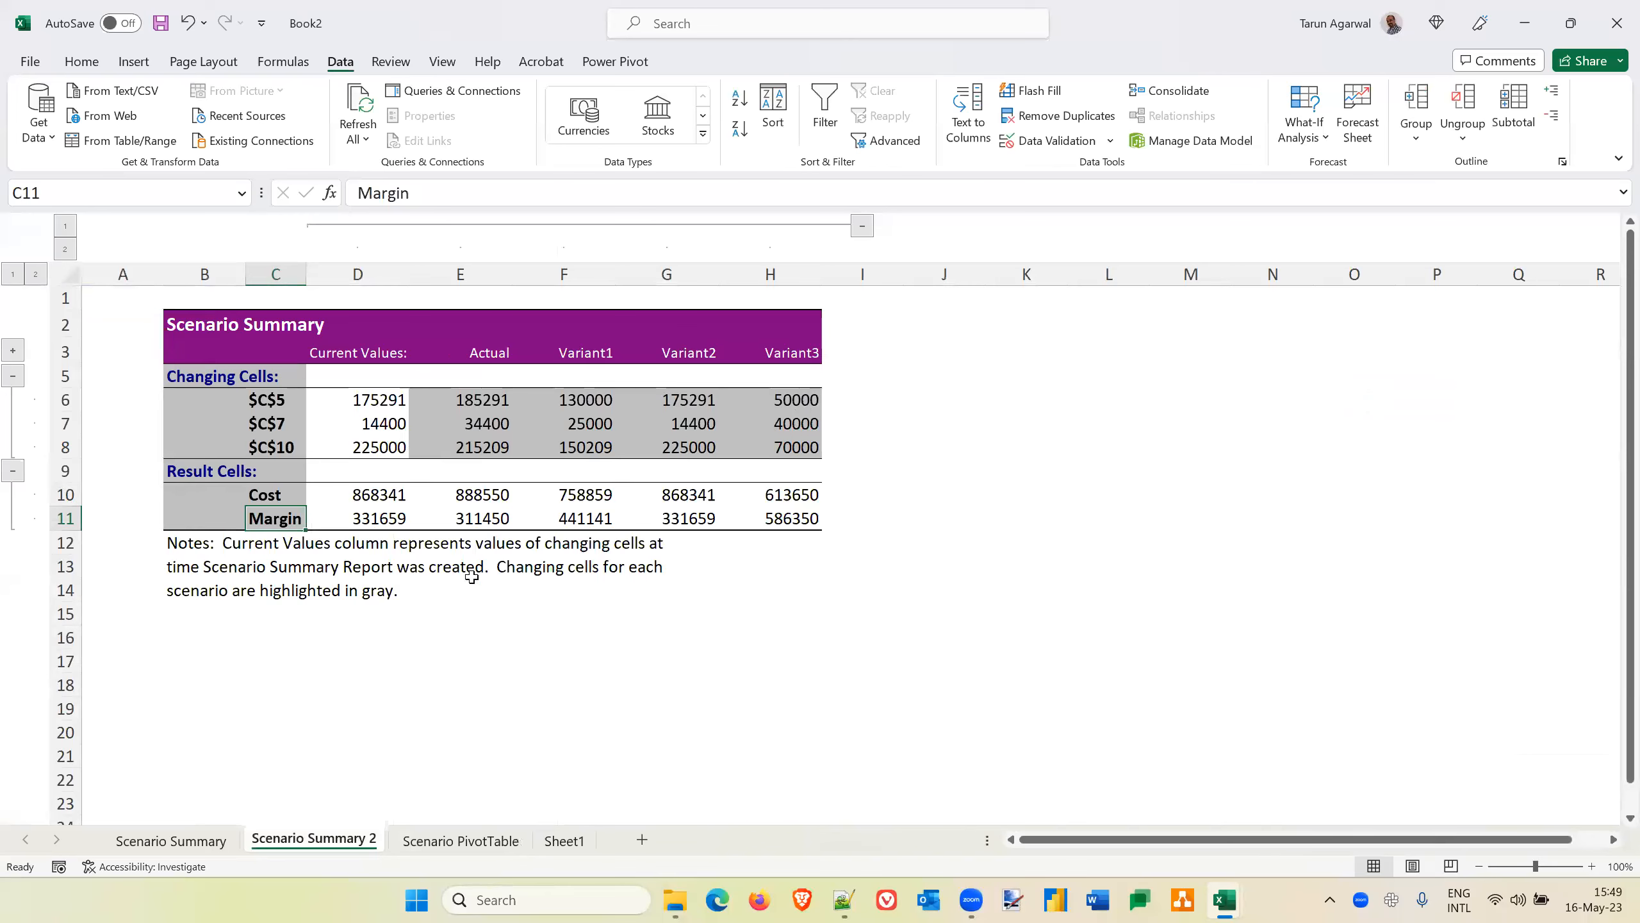
pyautogui.click(474, 849)
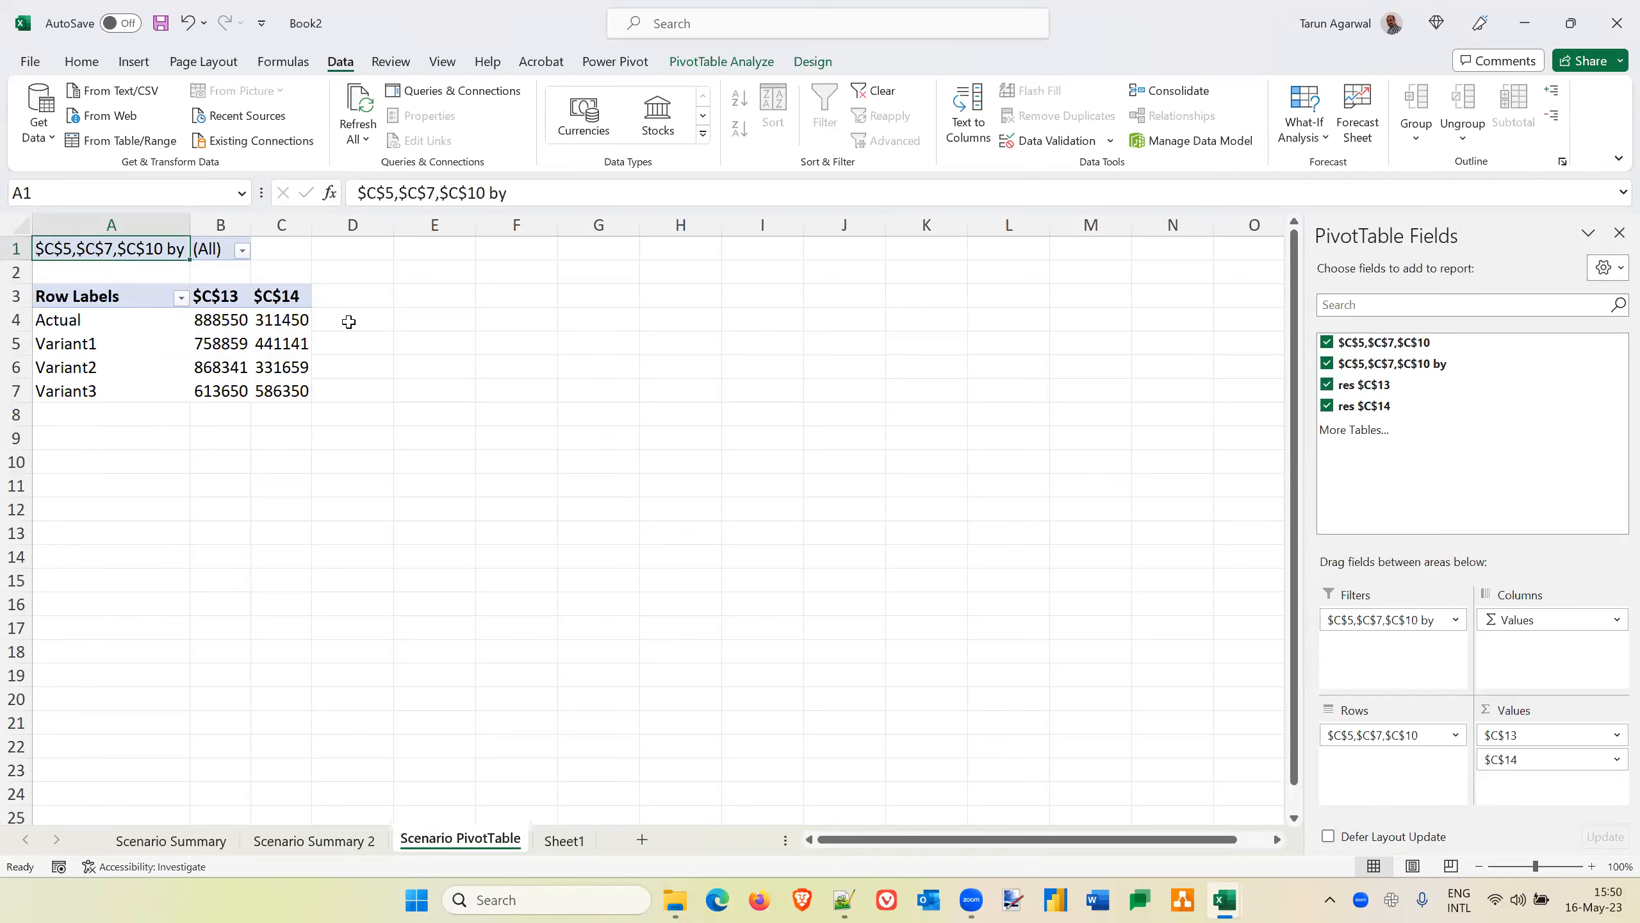
# On Sheet1, create names for the values in C13 and C14 from the left-column labels Cost and Margin, and check both names
pyautogui.click(558, 840)
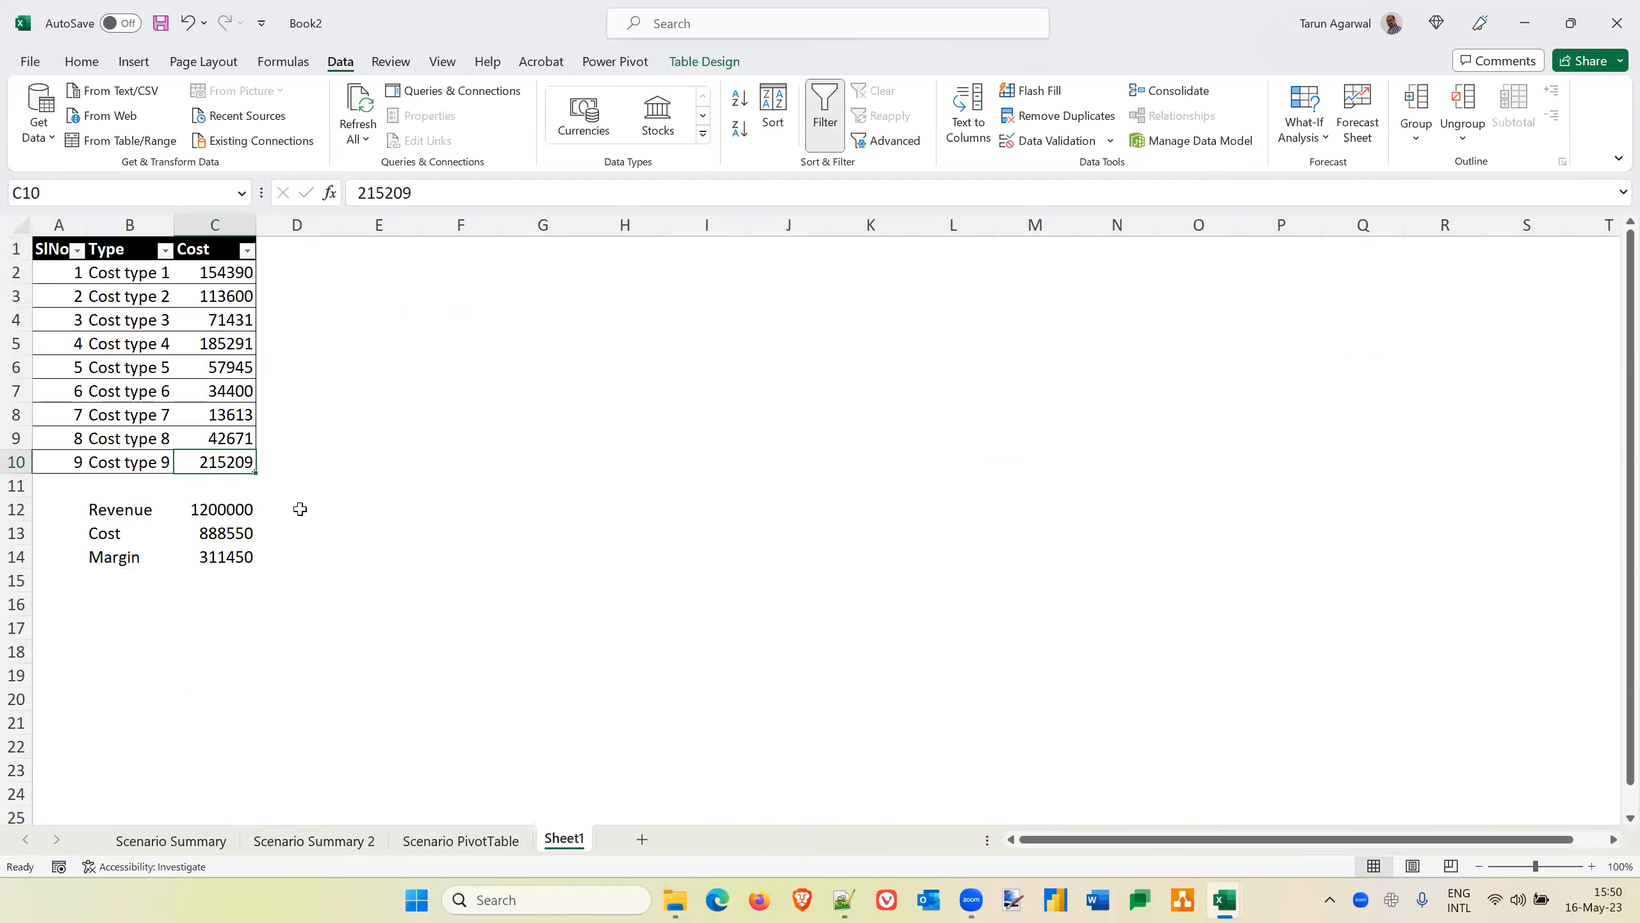
pyautogui.click(226, 510)
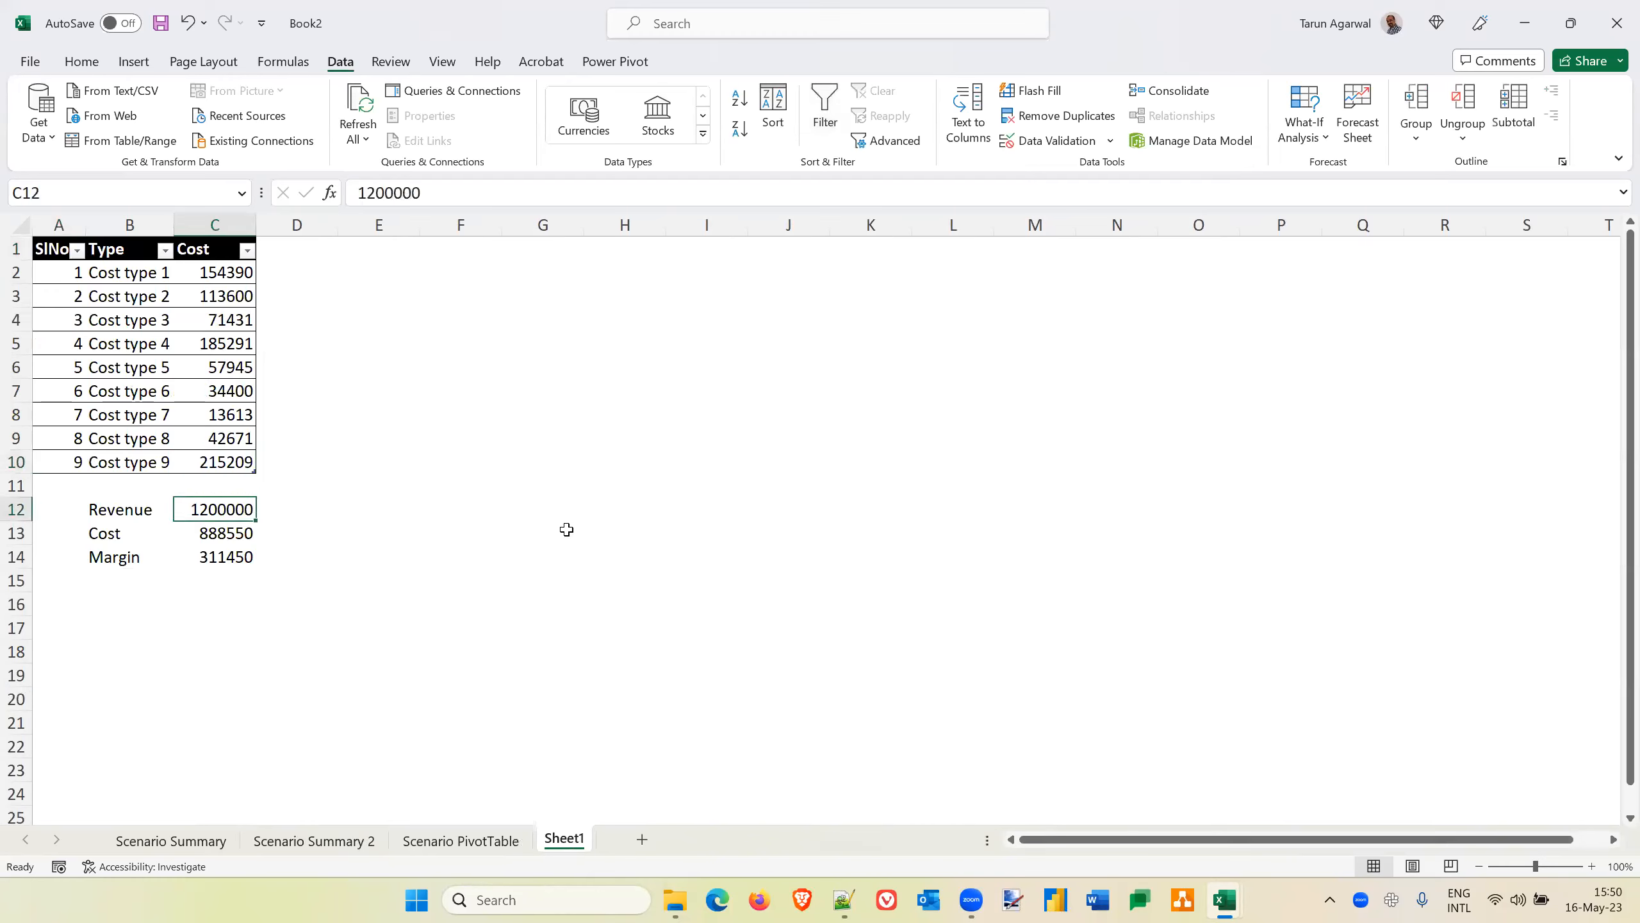
pyautogui.press('Left')
pyautogui.press('Down')
pyautogui.hotkey('shift', 'Down')
pyautogui.hotkey('shift', 'Right')
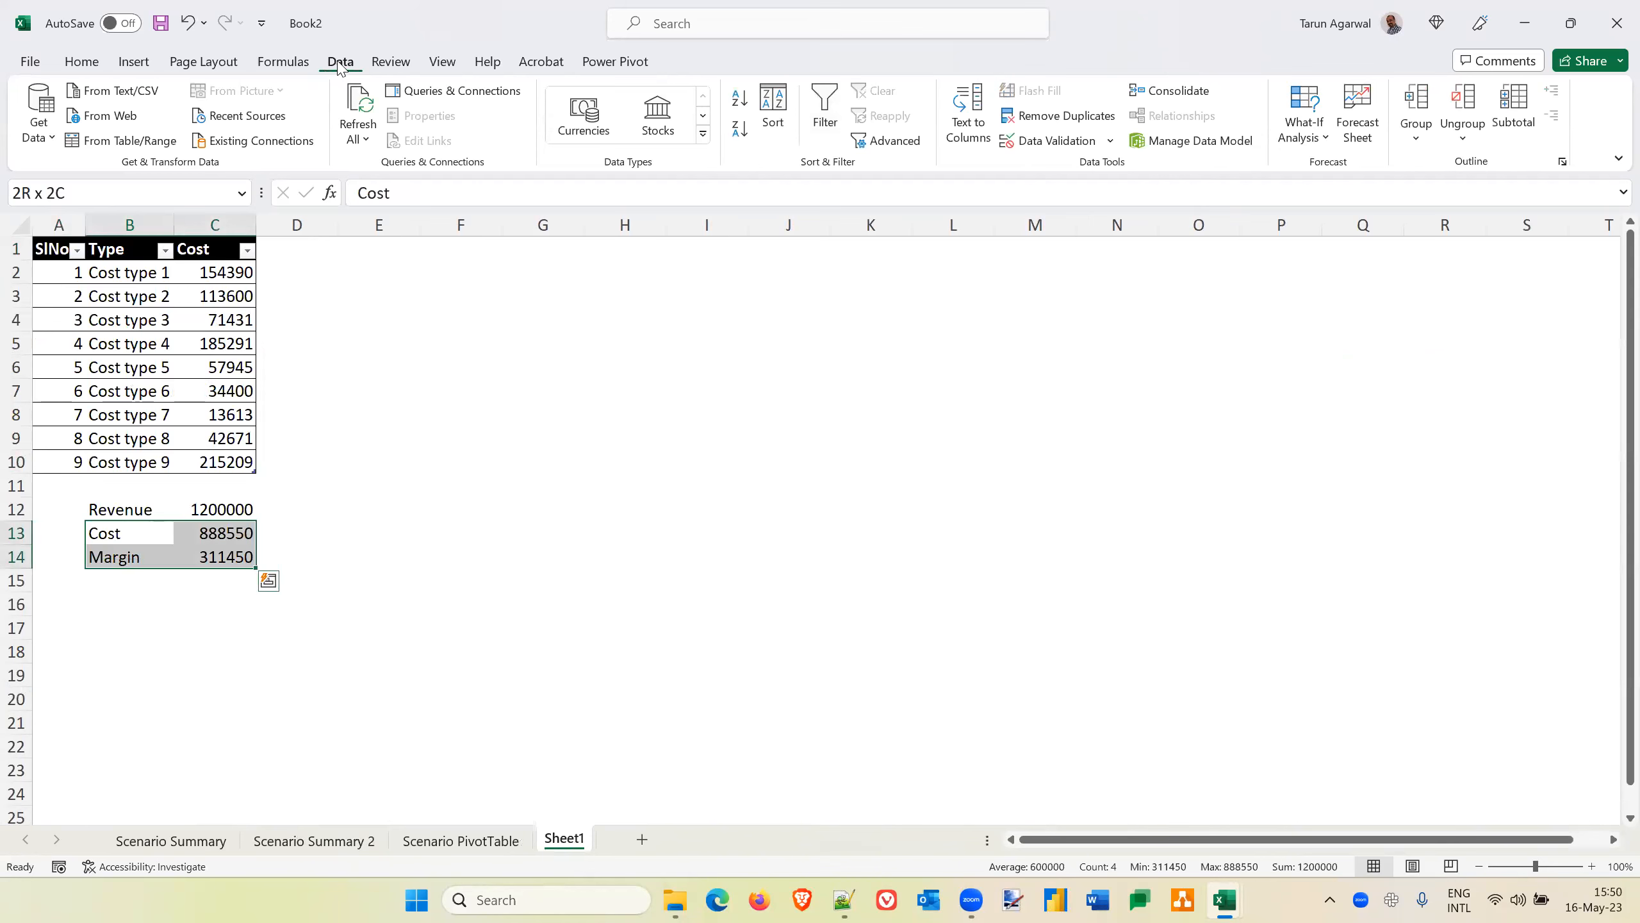
pyautogui.click(283, 62)
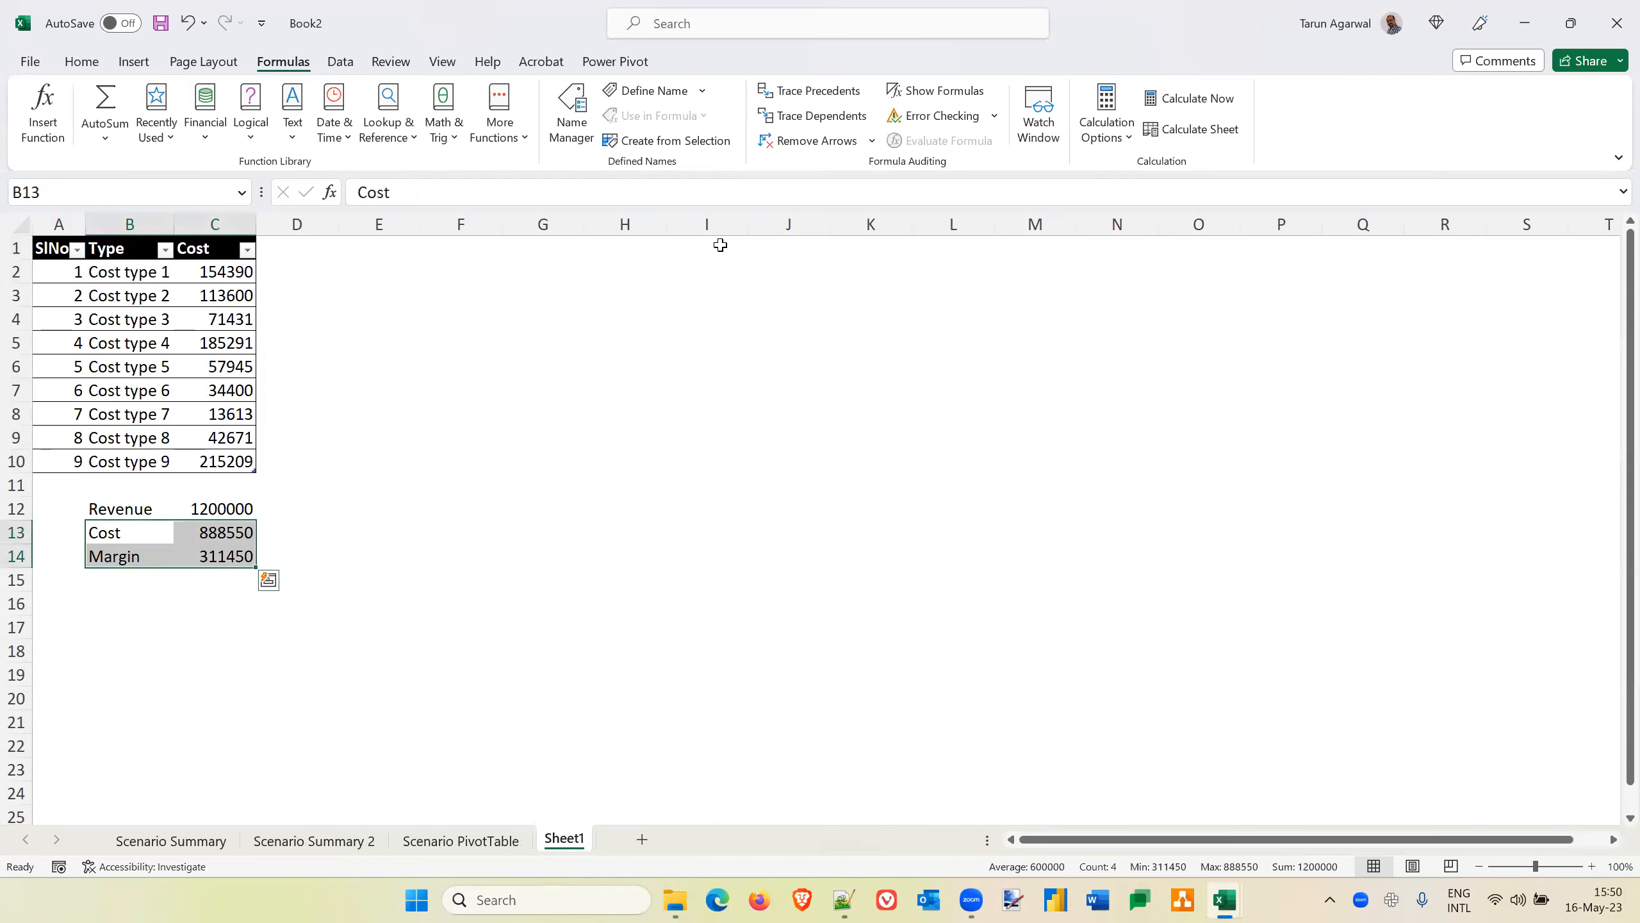
pyautogui.click(673, 147)
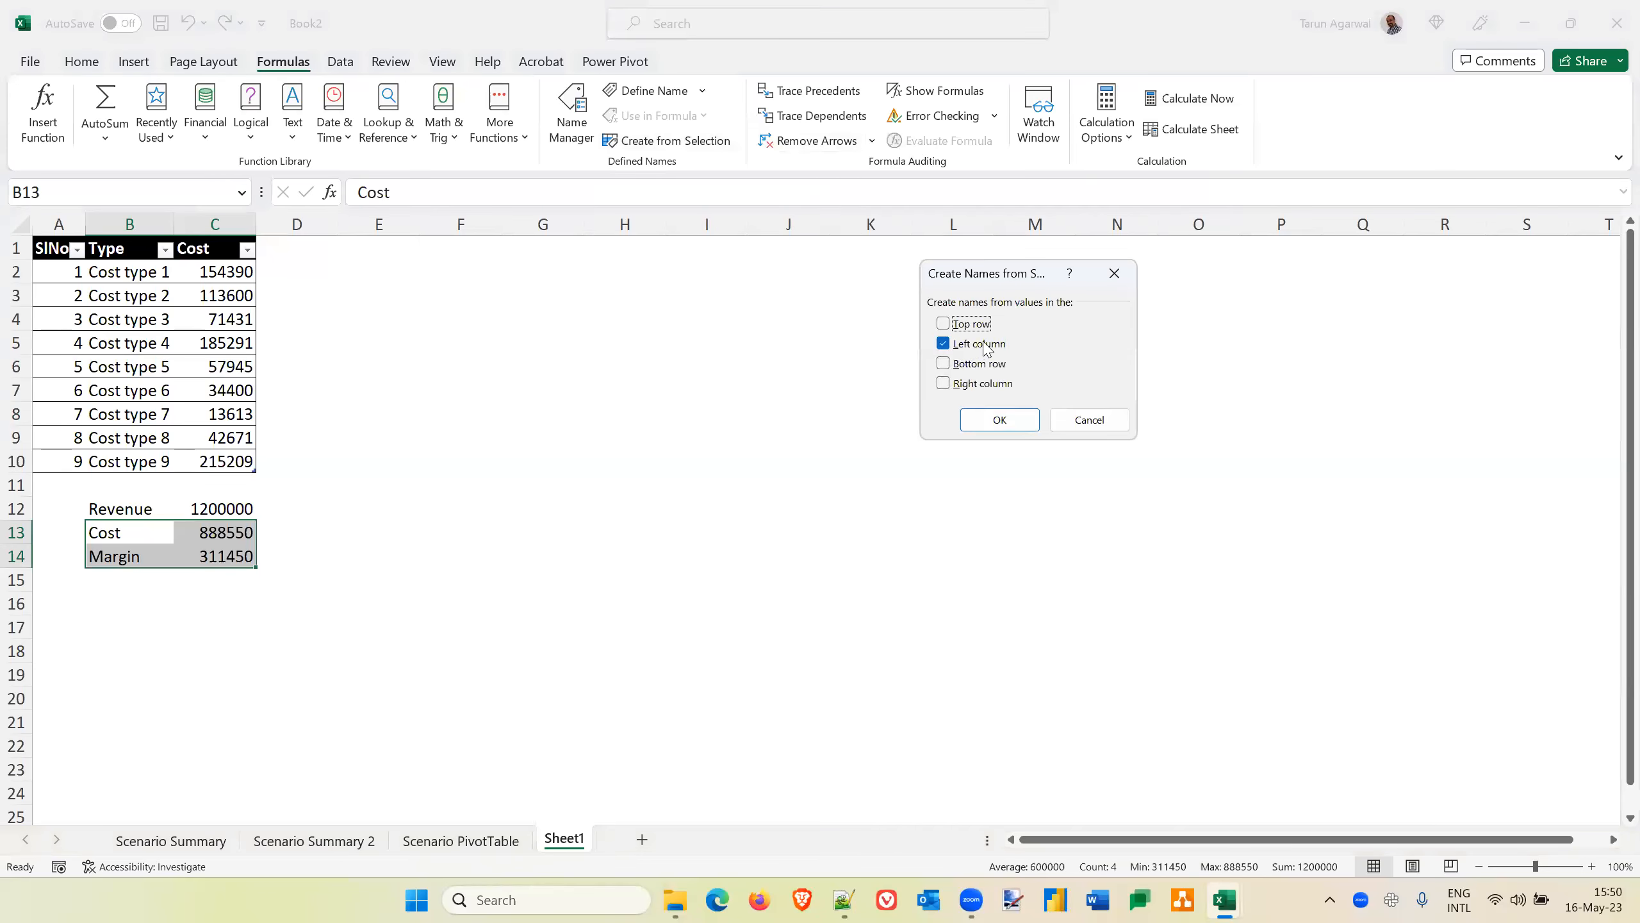
pyautogui.click(1000, 419)
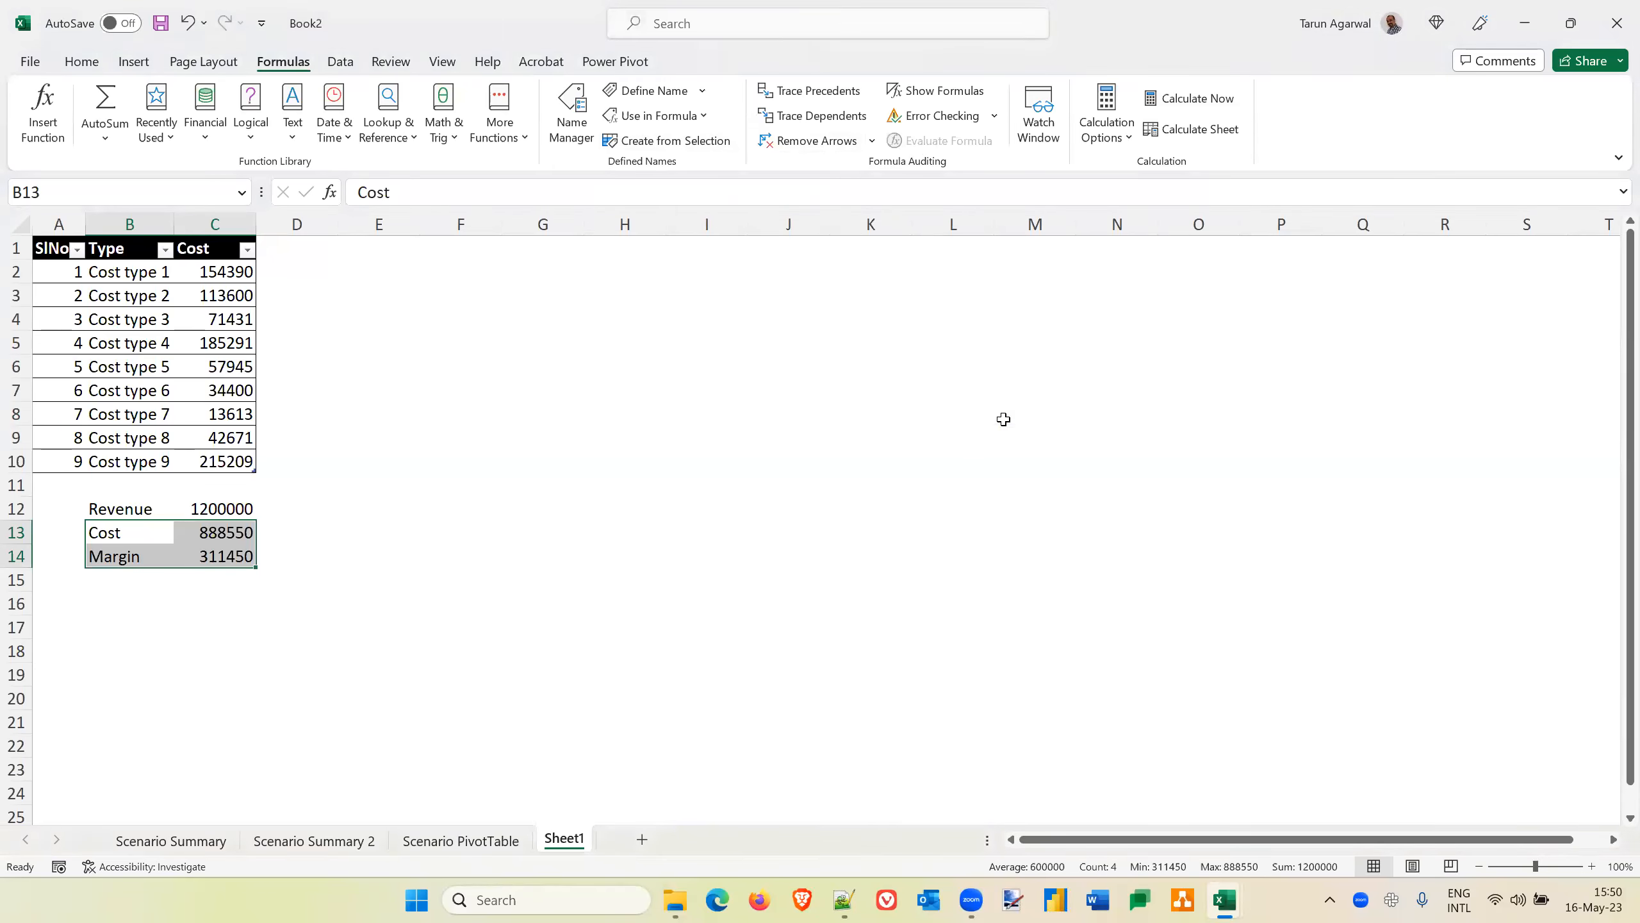
pyautogui.click(398, 527)
pyautogui.click(237, 536)
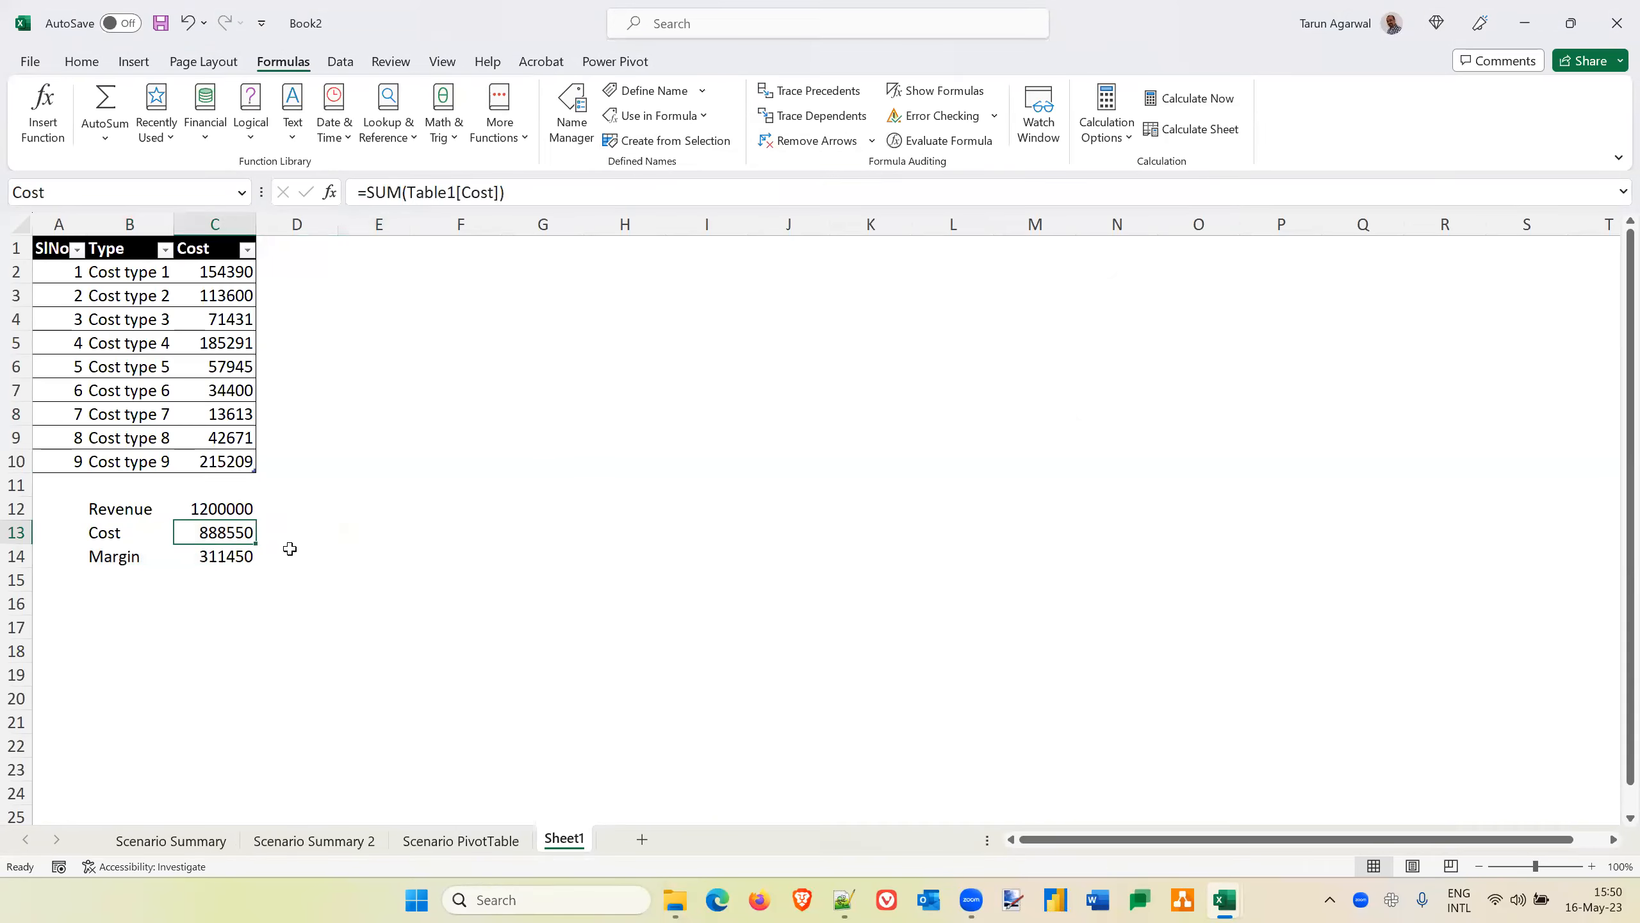
pyautogui.click(236, 557)
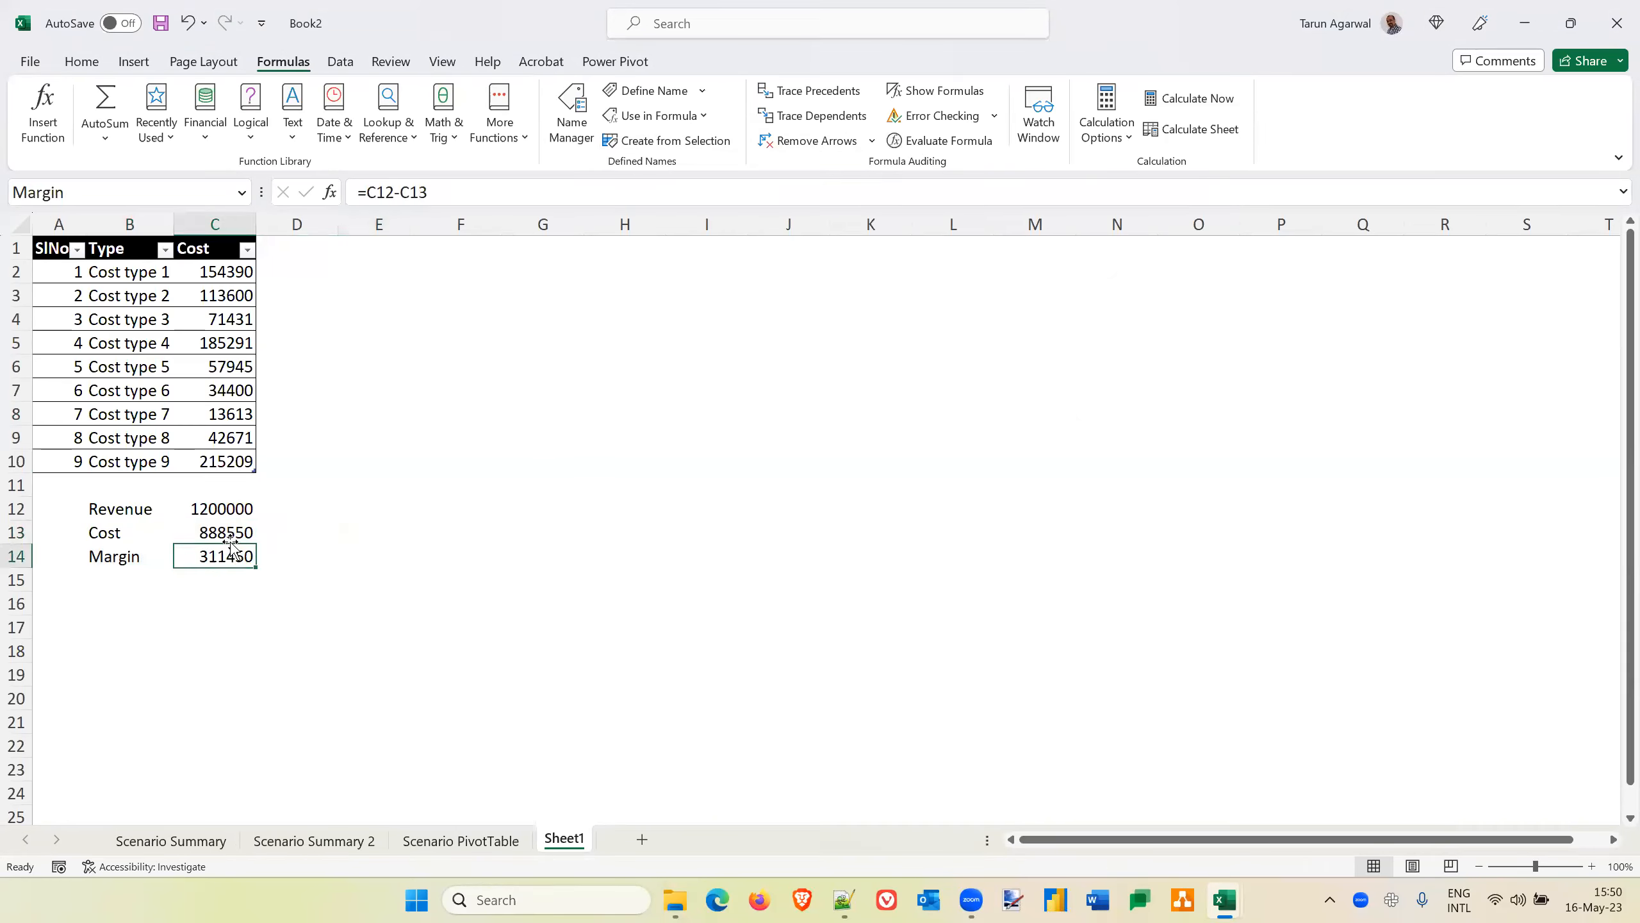
pyautogui.click(223, 534)
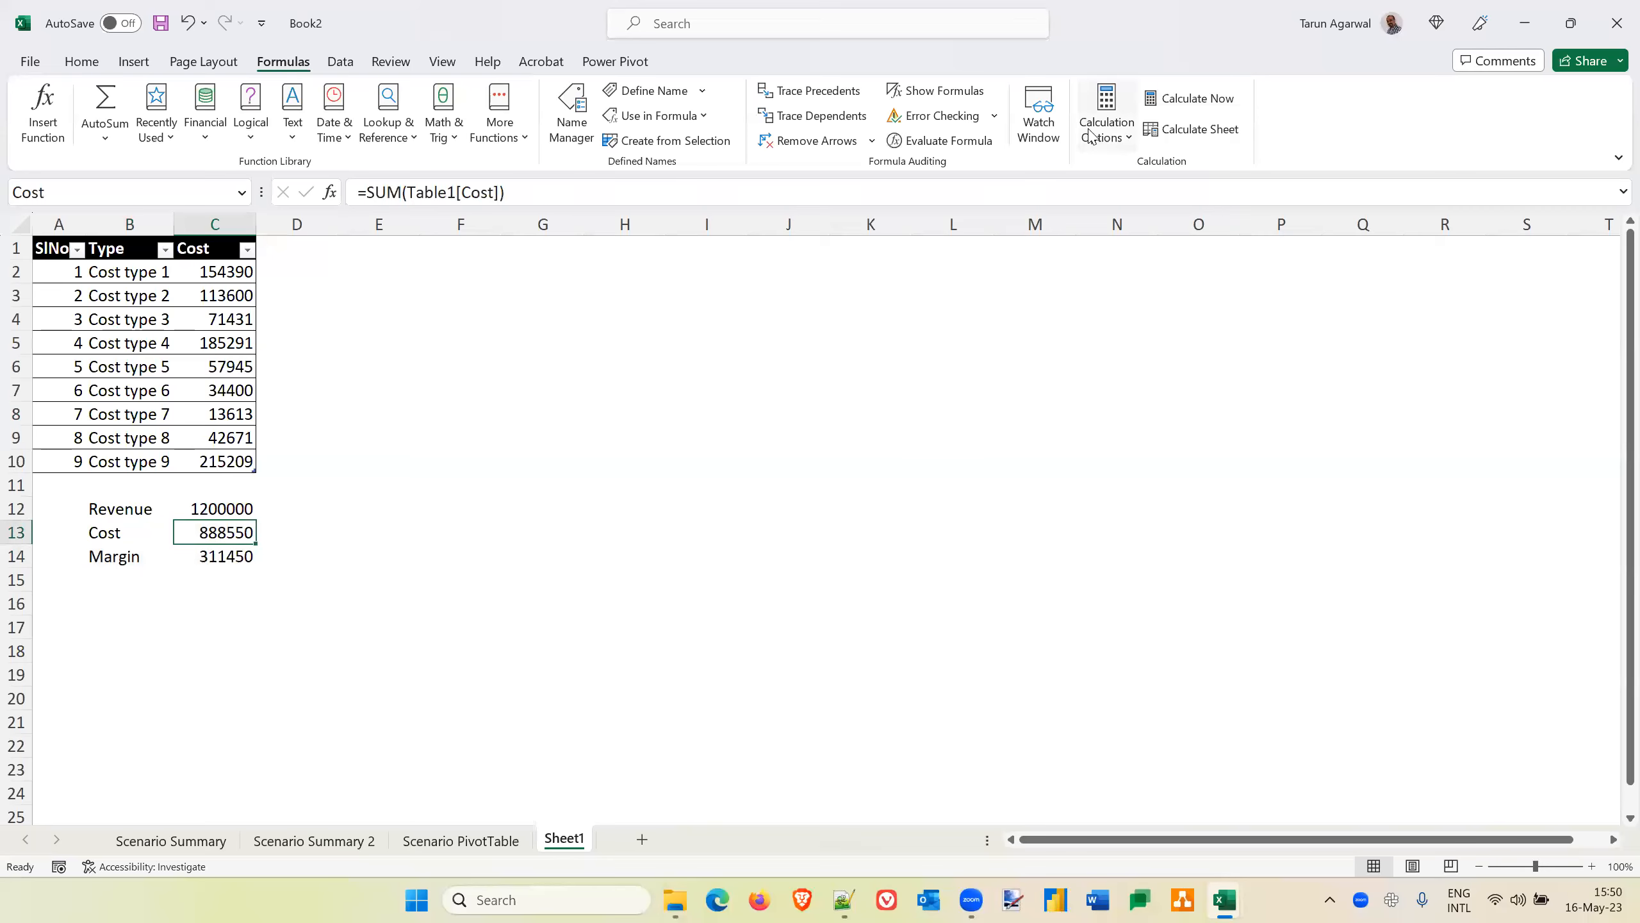
# Create another Scenario PivotTable report using the named cells Cost and Margin as the result cells
pyautogui.click(341, 61)
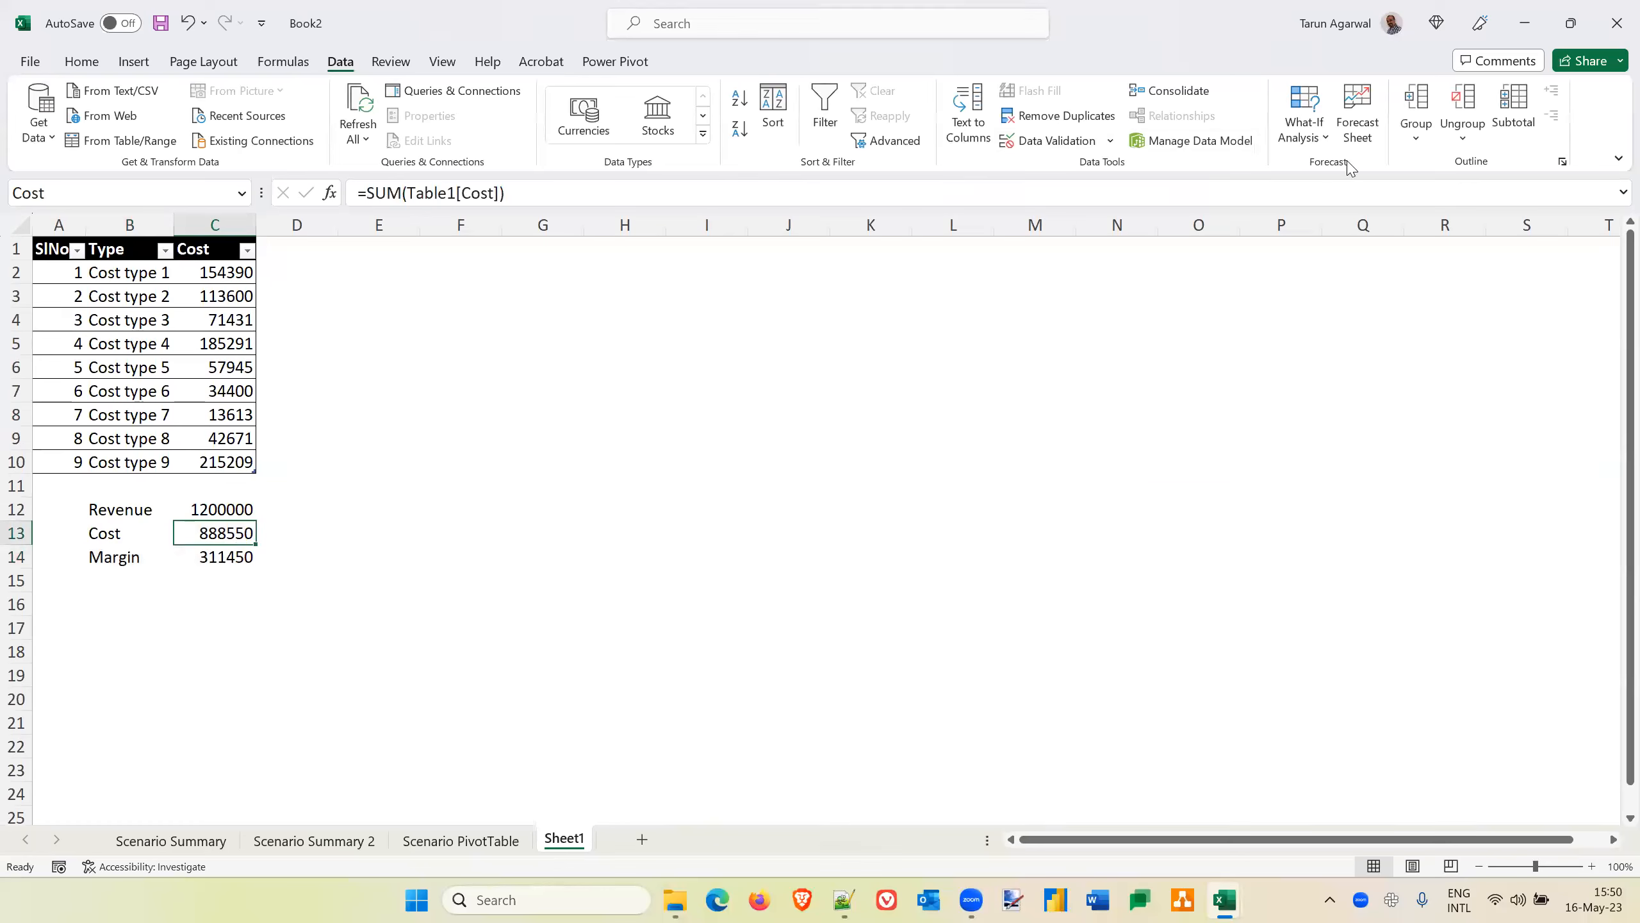
pyautogui.click(1314, 137)
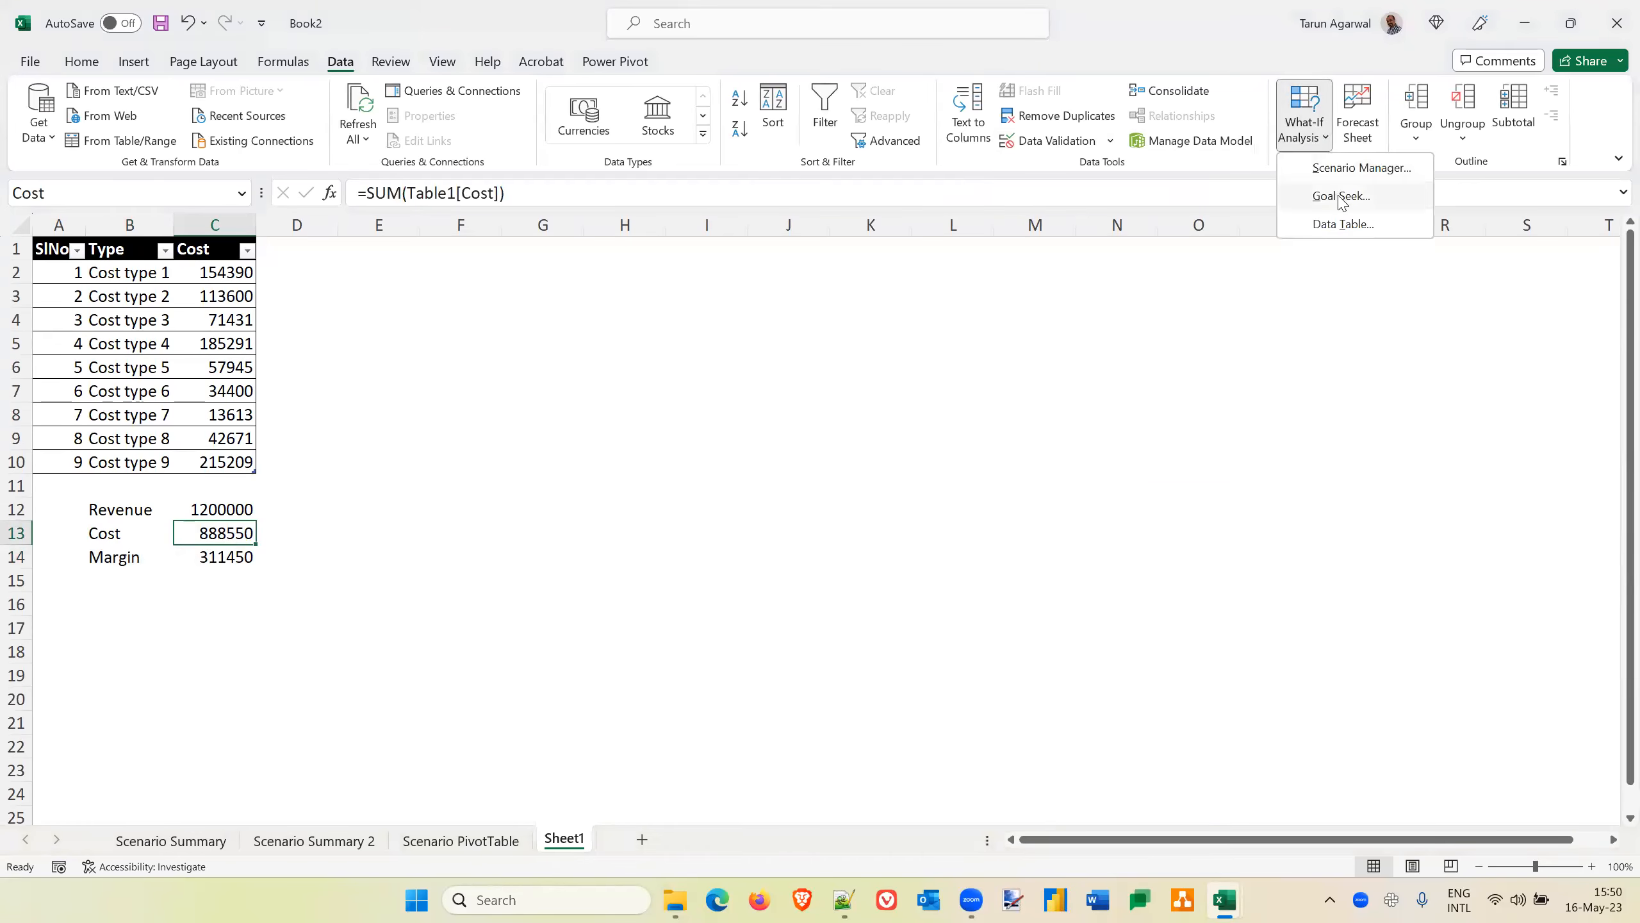
pyautogui.click(1362, 169)
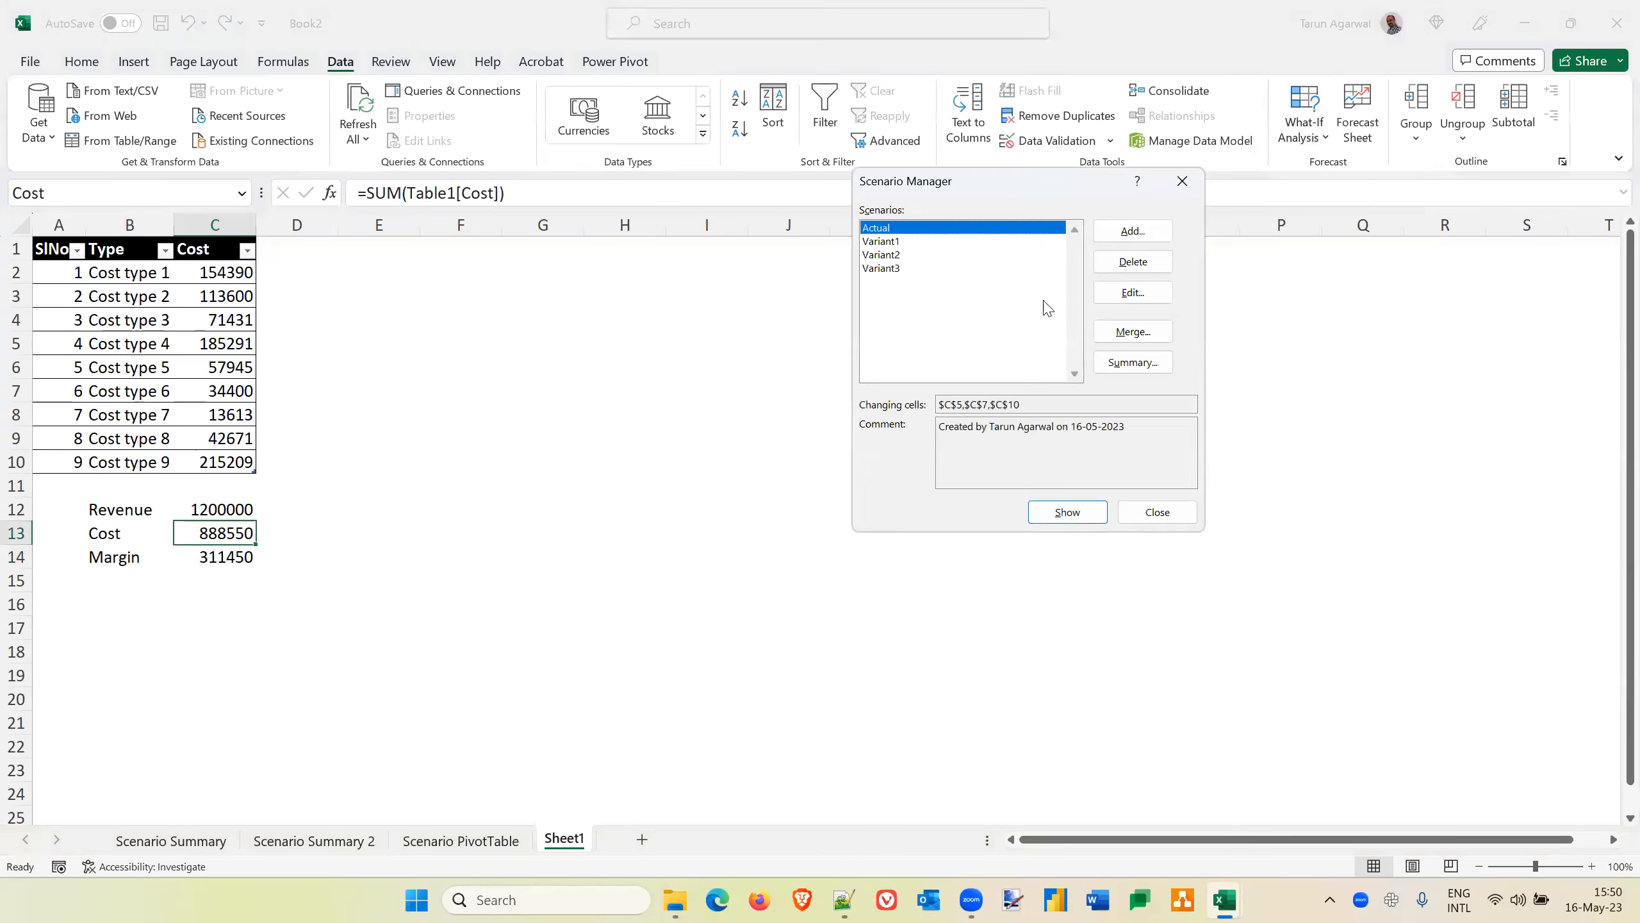
pyautogui.click(1139, 366)
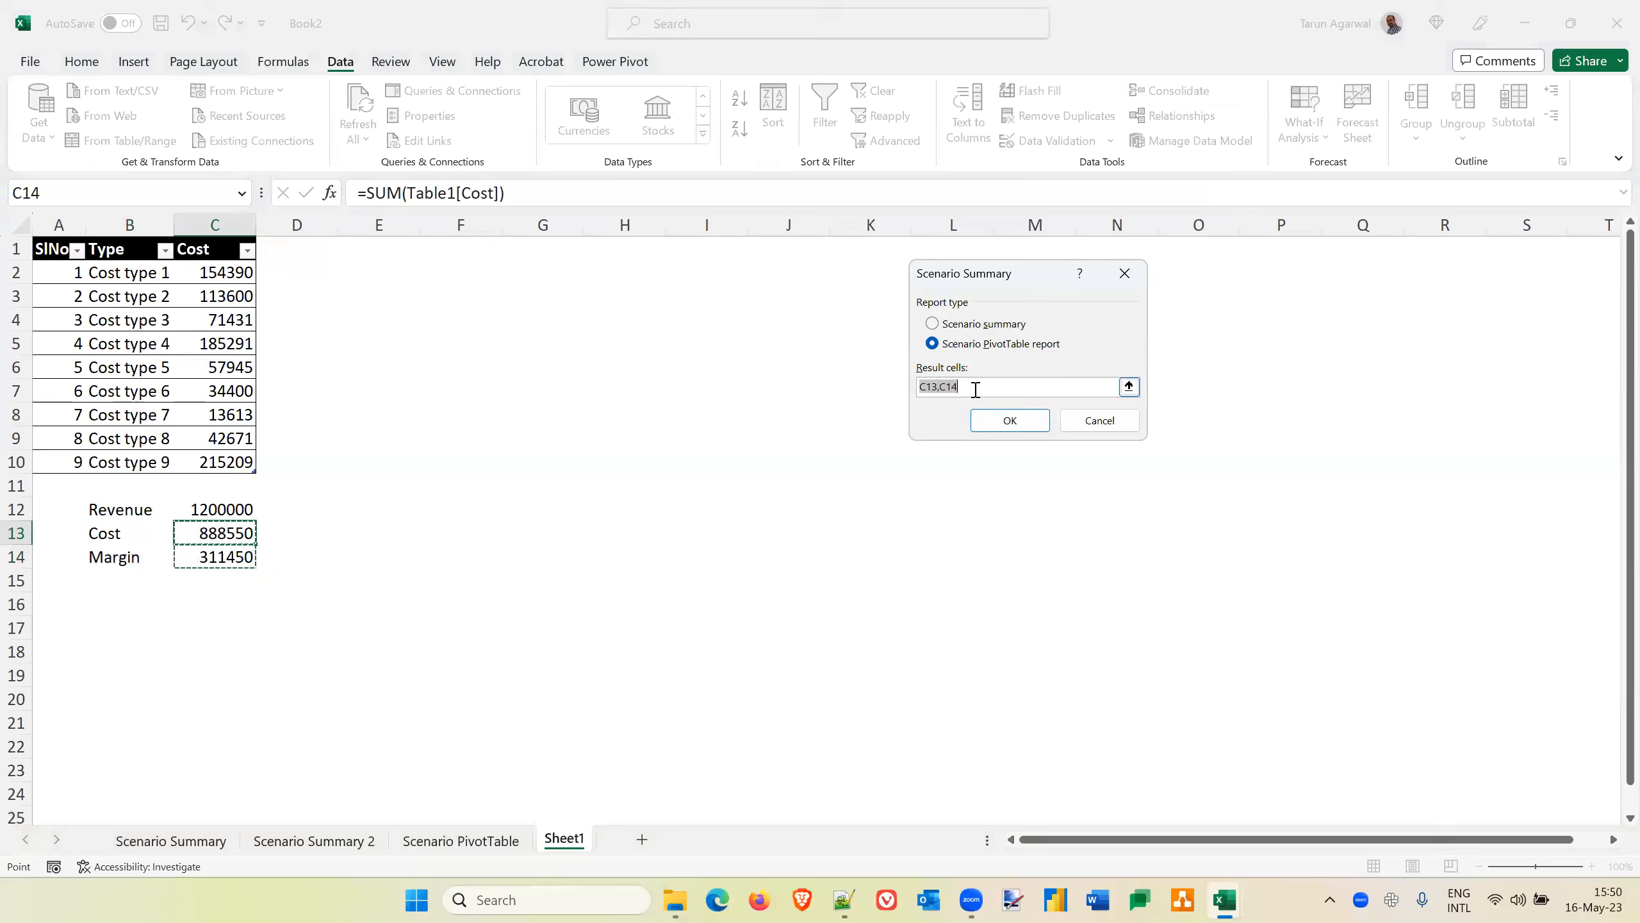
pyautogui.write('Cost,Margin')
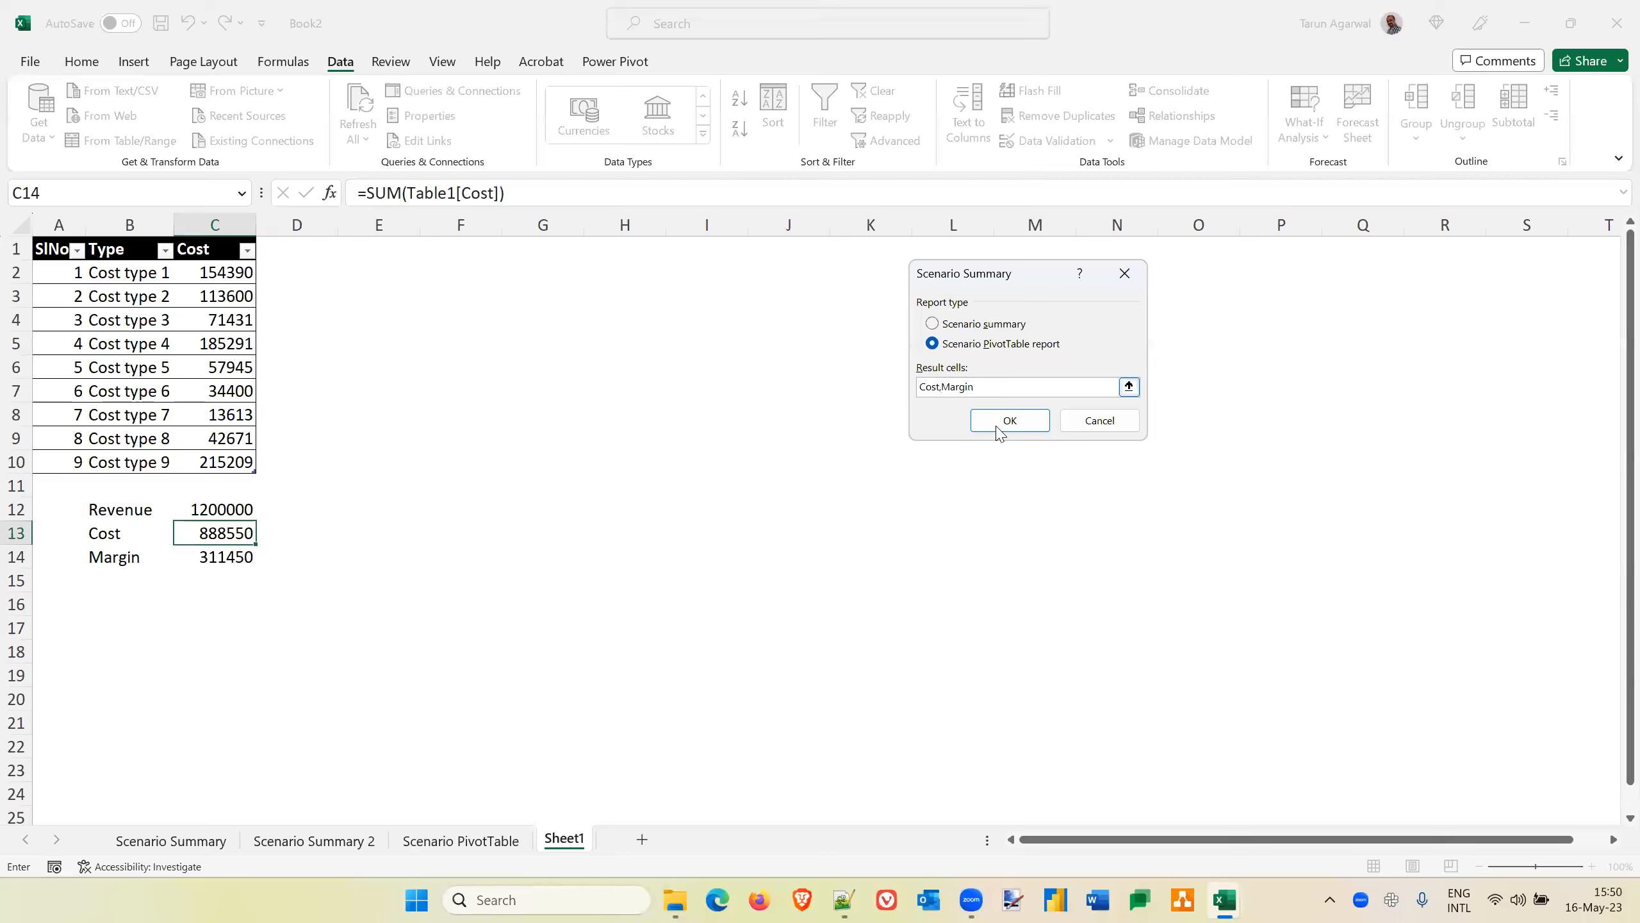
pyautogui.click(1019, 425)
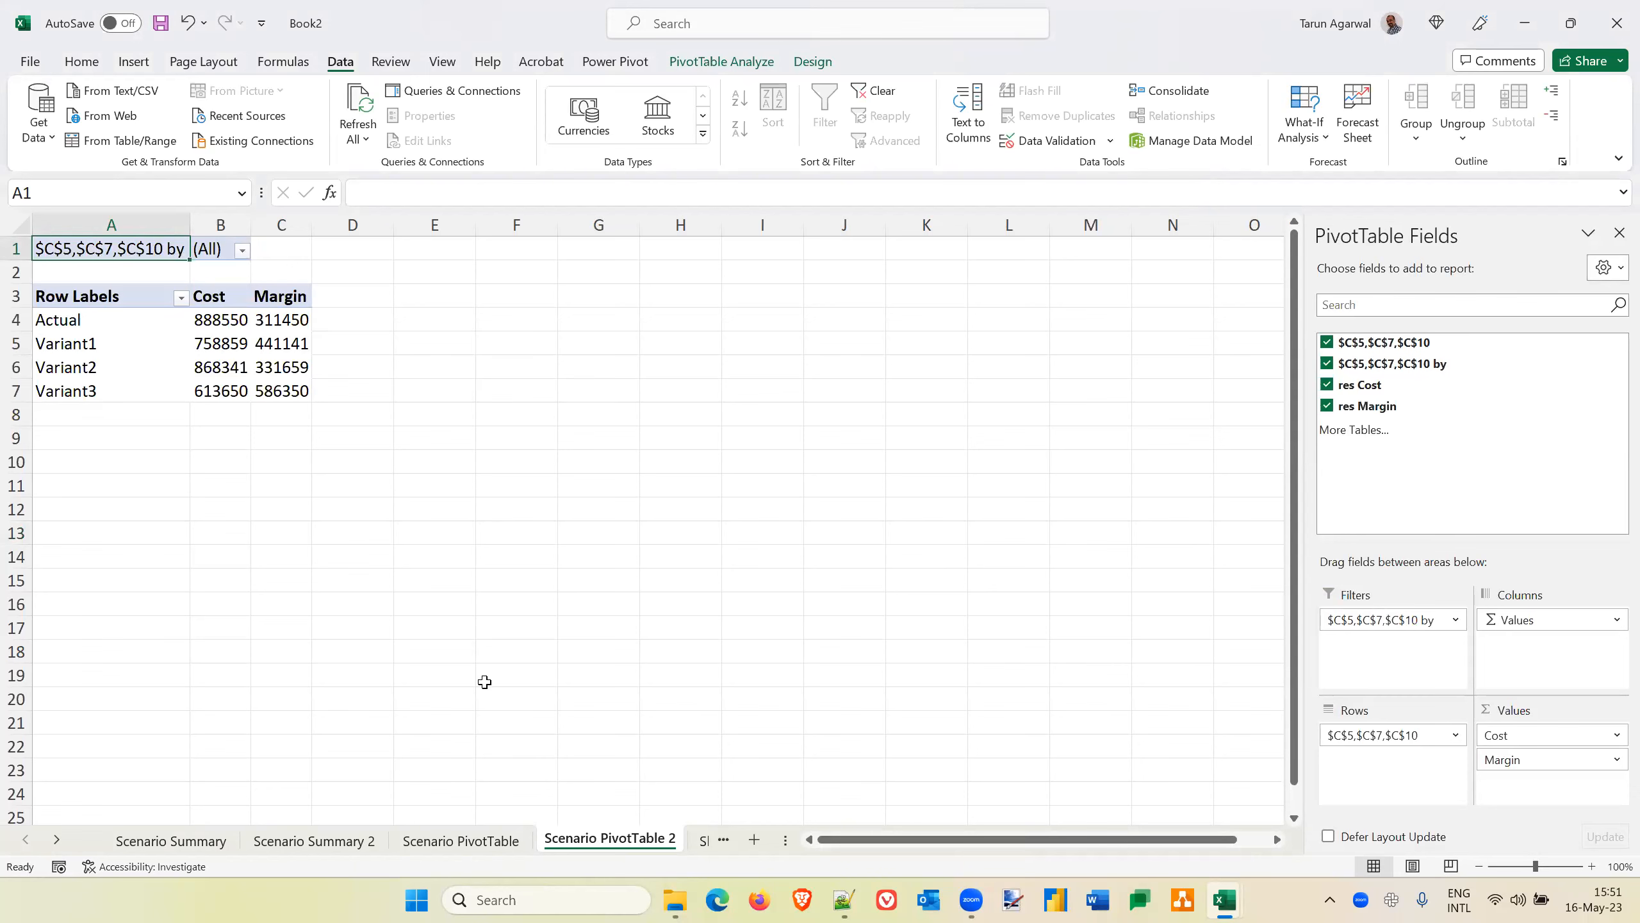
# On Sheet1, create names for the nine cost values in C2:C10 from the left-column labels in B2:B10
pyautogui.click(701, 840)
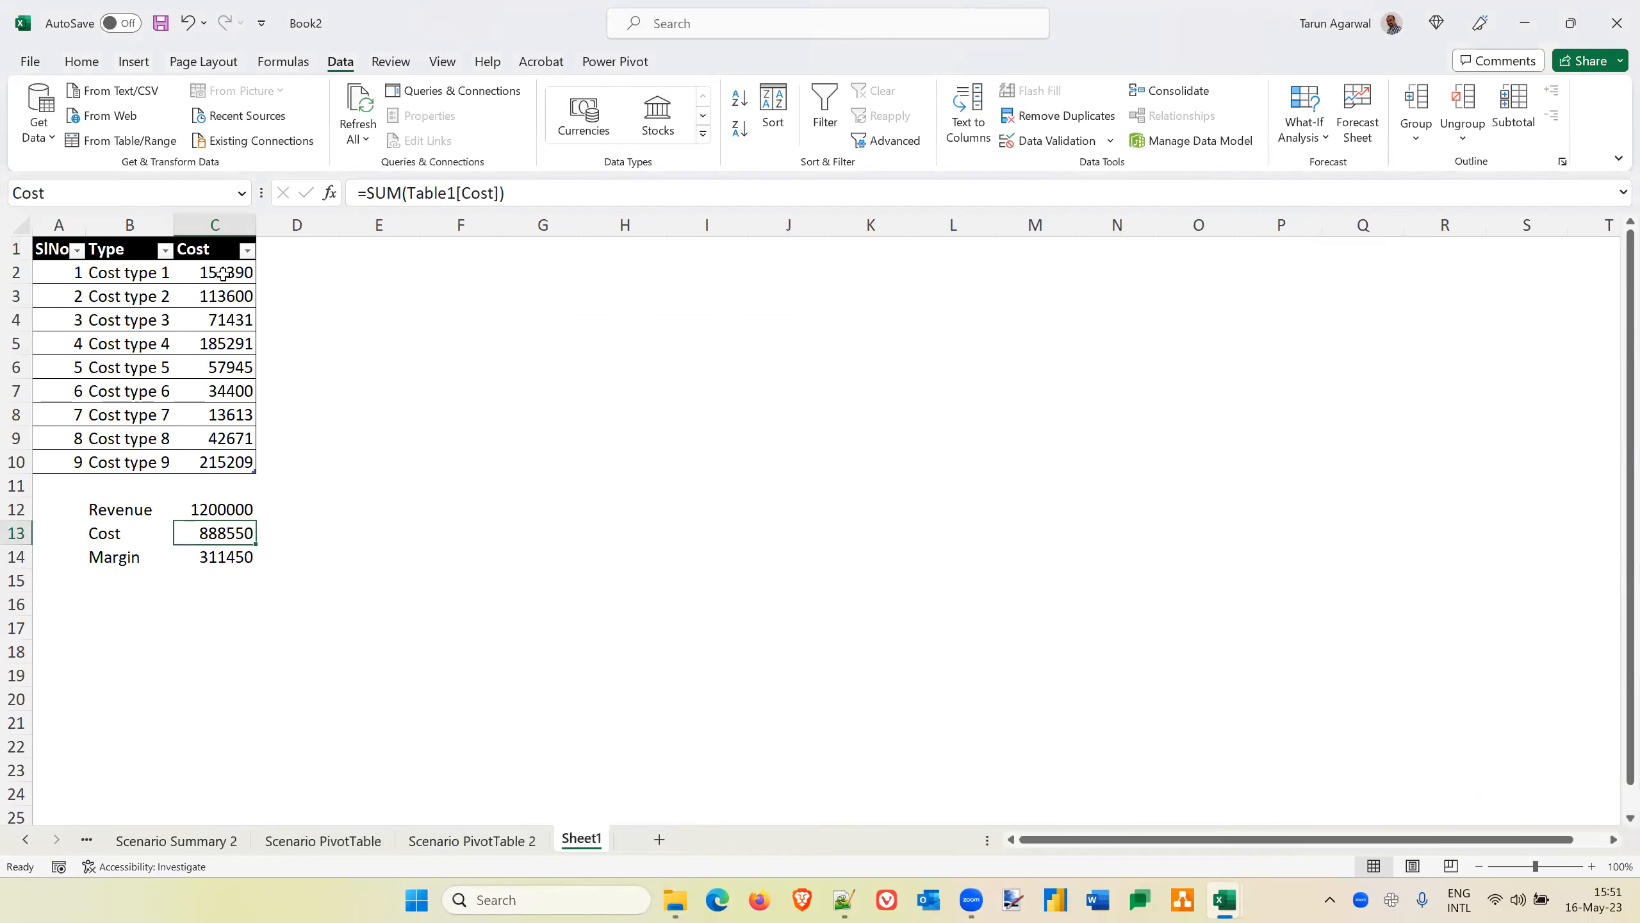
pyautogui.click(212, 273)
pyautogui.press('Left')
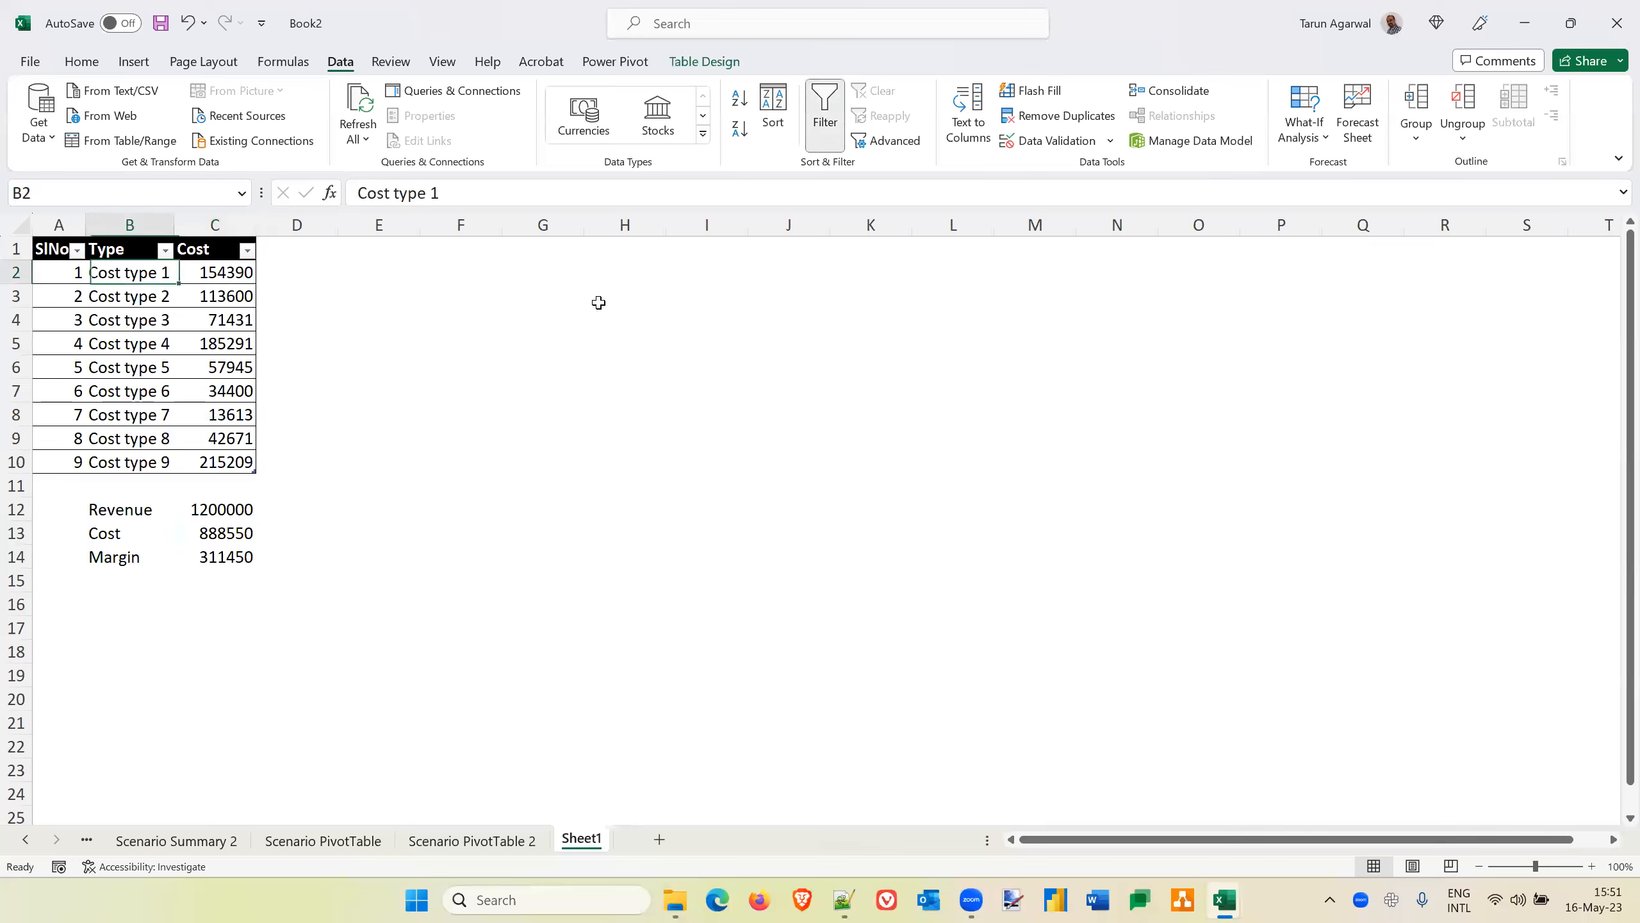
pyautogui.hotkey('shift', 'Right')
pyautogui.hotkey('shift', 'Down')
pyautogui.hotkey('shift', 'Down')
pyautogui.hotkey('shift', 'Down')
pyautogui.hotkey('shift', 'Down')
pyautogui.hotkey('shift', 'Down')
pyautogui.hotkey('shift', 'Down')
pyautogui.hotkey('shift', 'Down')
pyautogui.hotkey('shift', 'Down')
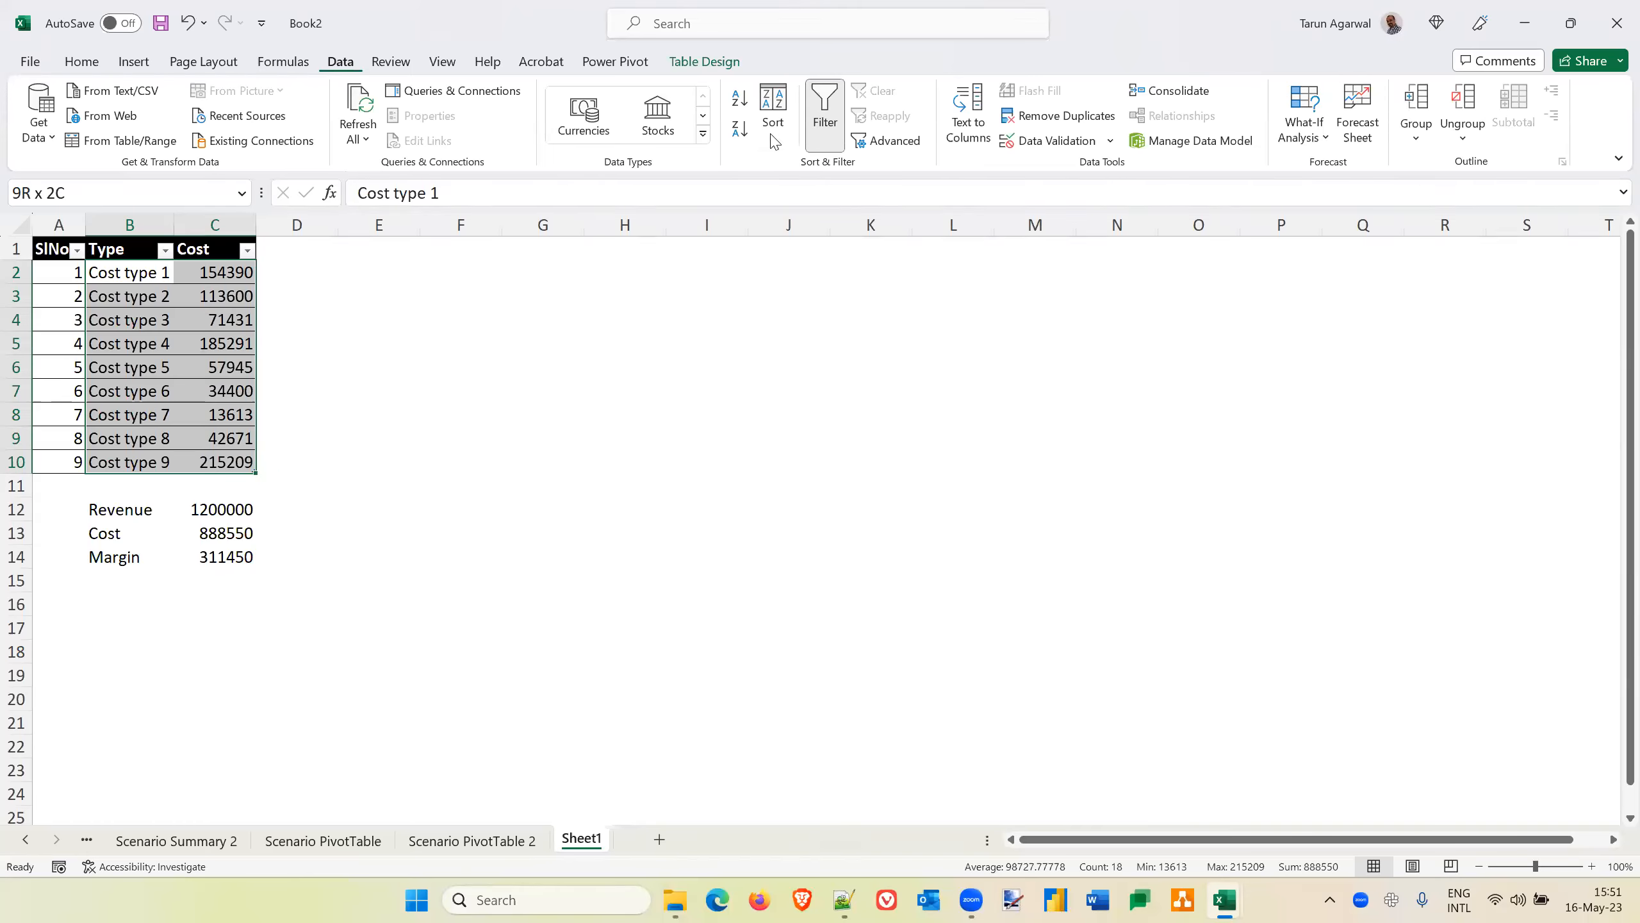
pyautogui.click(279, 68)
pyautogui.click(666, 141)
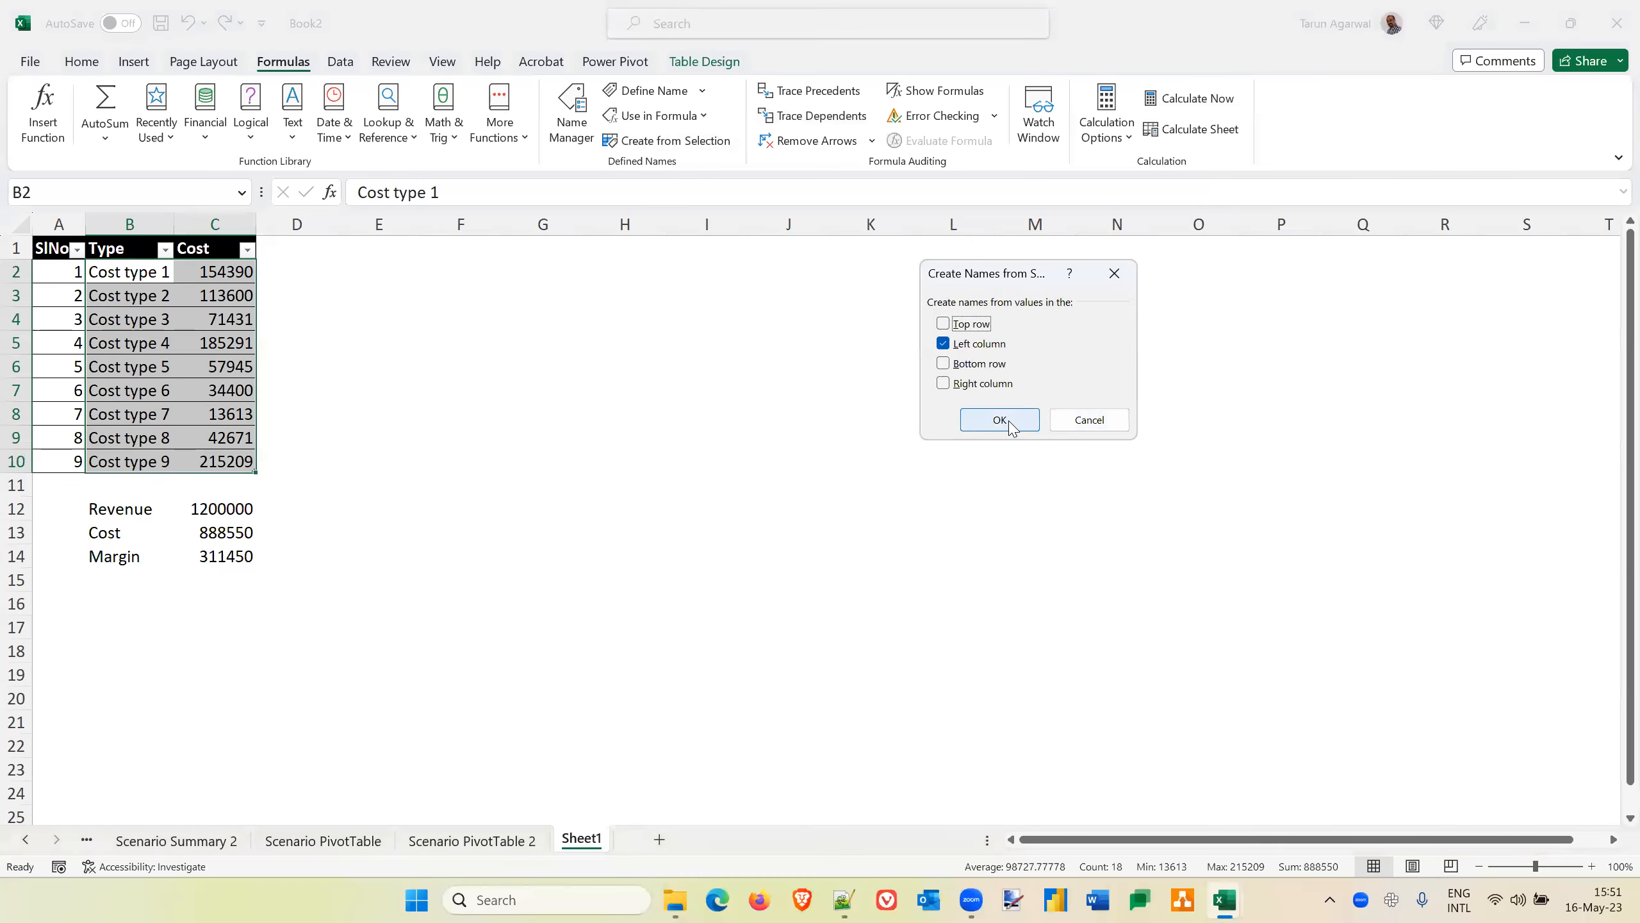
pyautogui.click(1008, 421)
# Examine the names assigned to the cells in column C, from the first cost value down to the totals
pyautogui.click(235, 270)
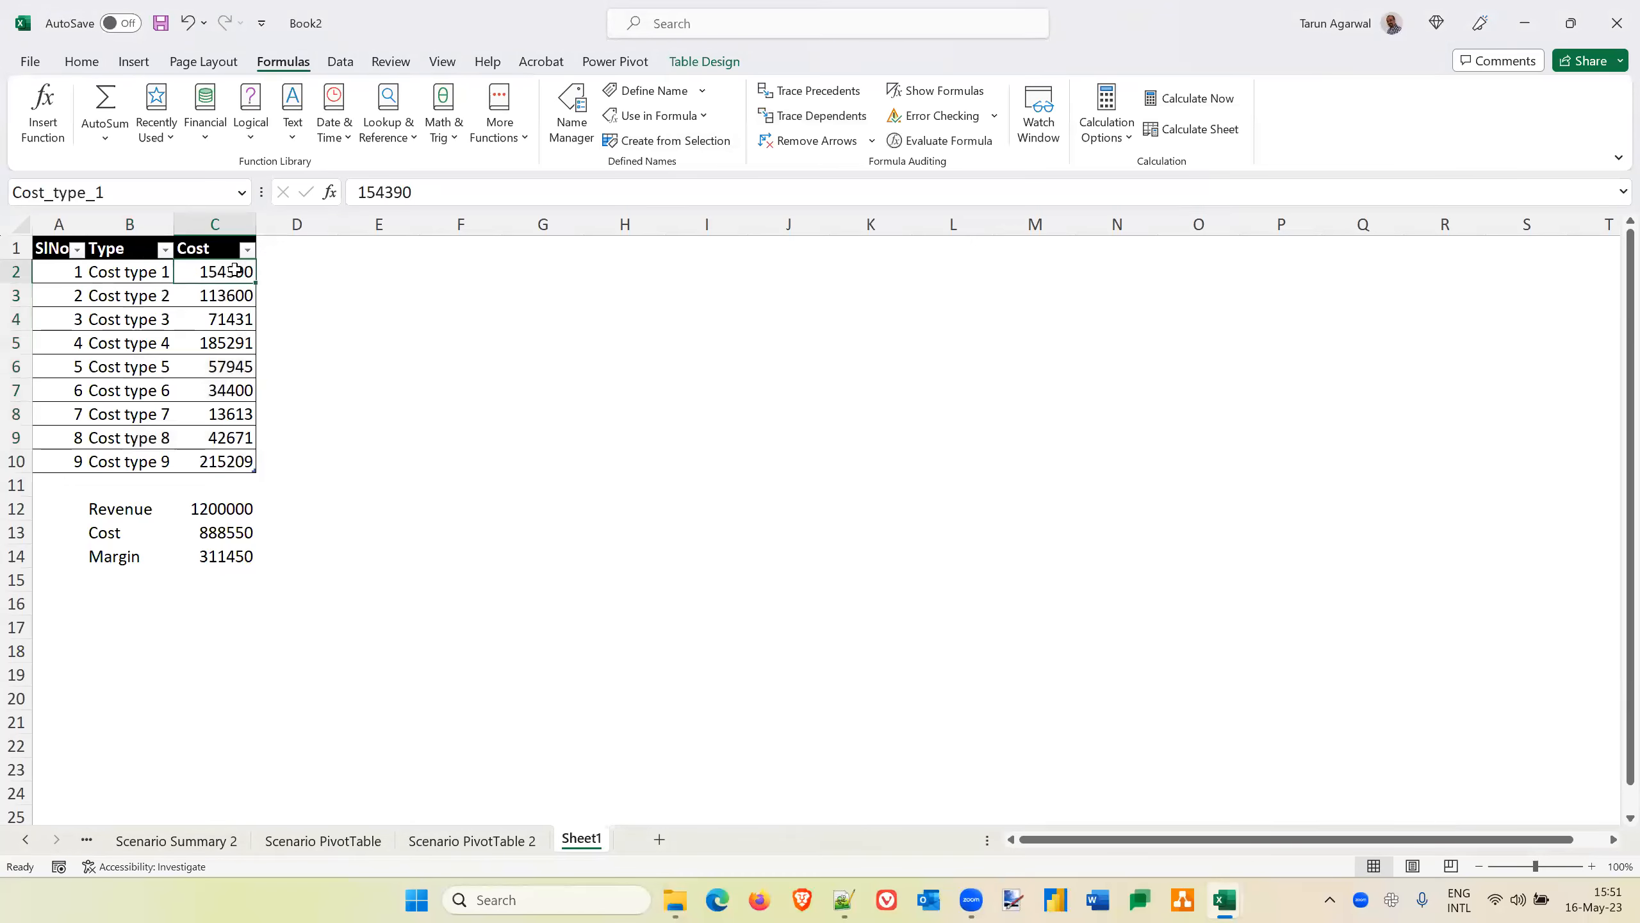
pyautogui.press('Down')
pyautogui.press('Down')
pyautogui.press('Down')
pyautogui.press('Down')
pyautogui.press('Down')
pyautogui.press('Down')
pyautogui.press('Down')
pyautogui.press('Down')
pyautogui.press('Down')
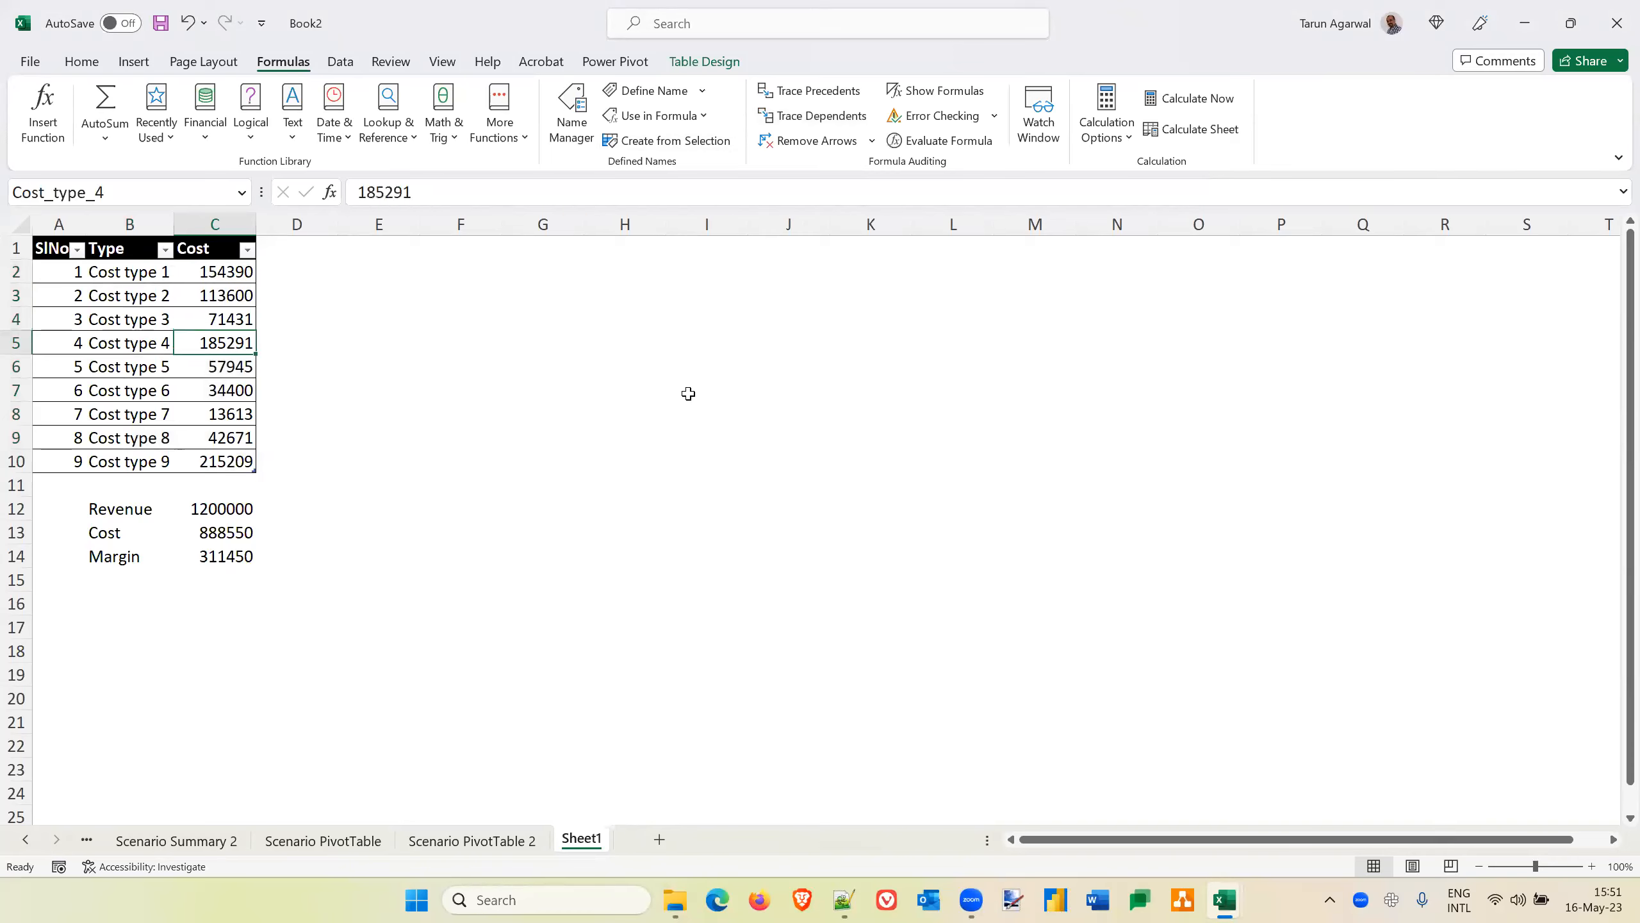
pyautogui.press('Down')
pyautogui.press('Down')
pyautogui.press('Down')
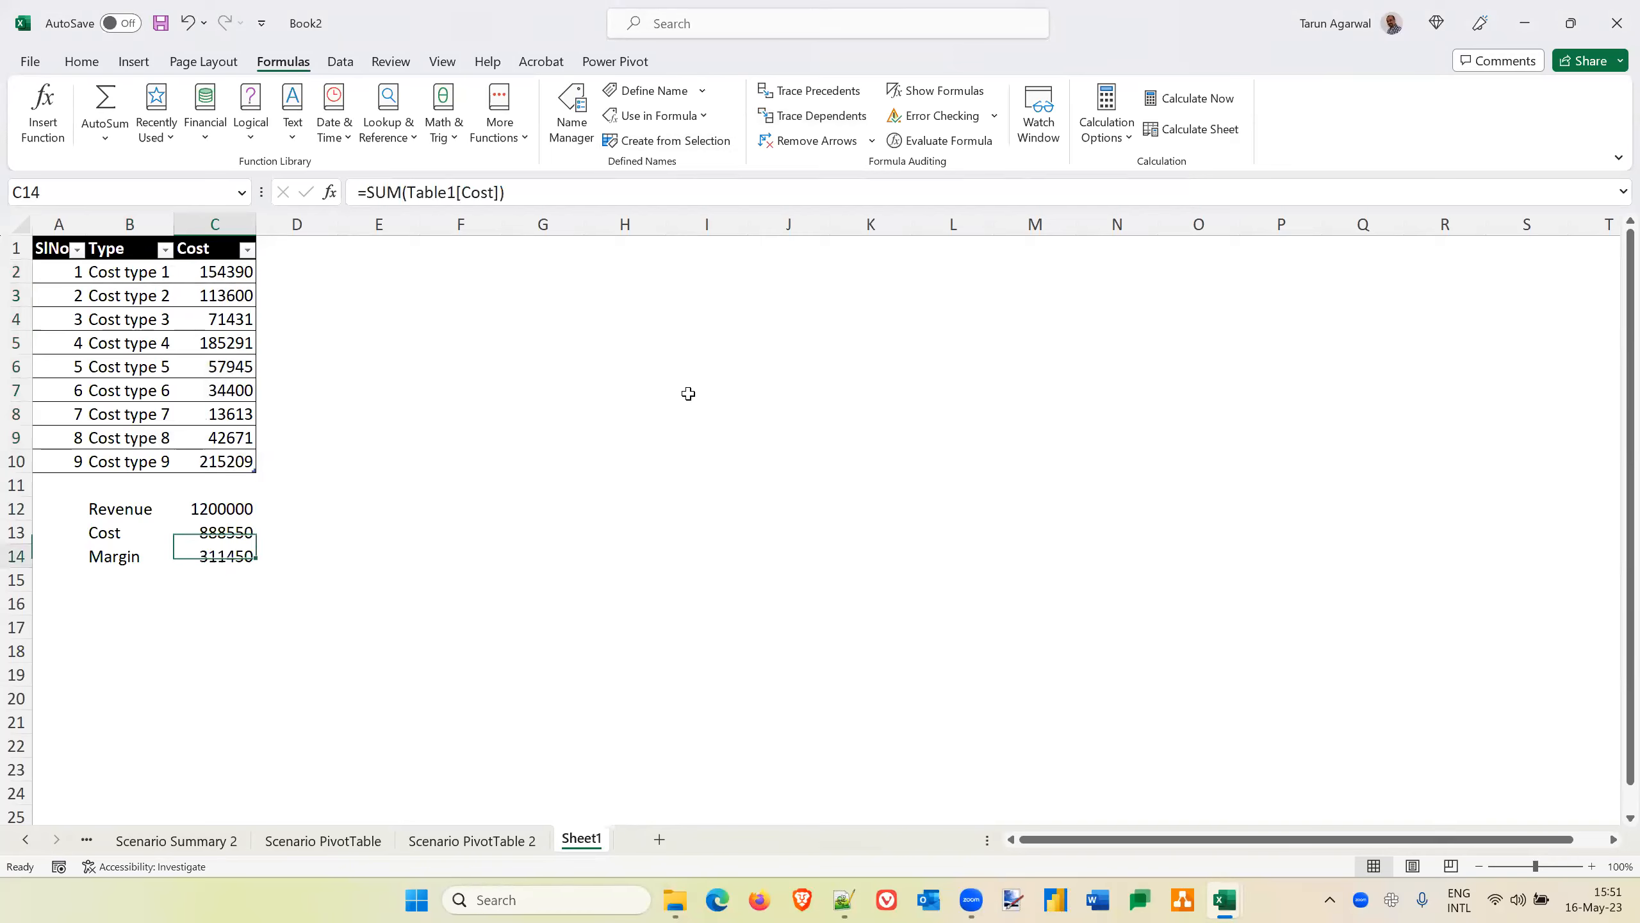
pyautogui.press('Up')
pyautogui.press('Up')
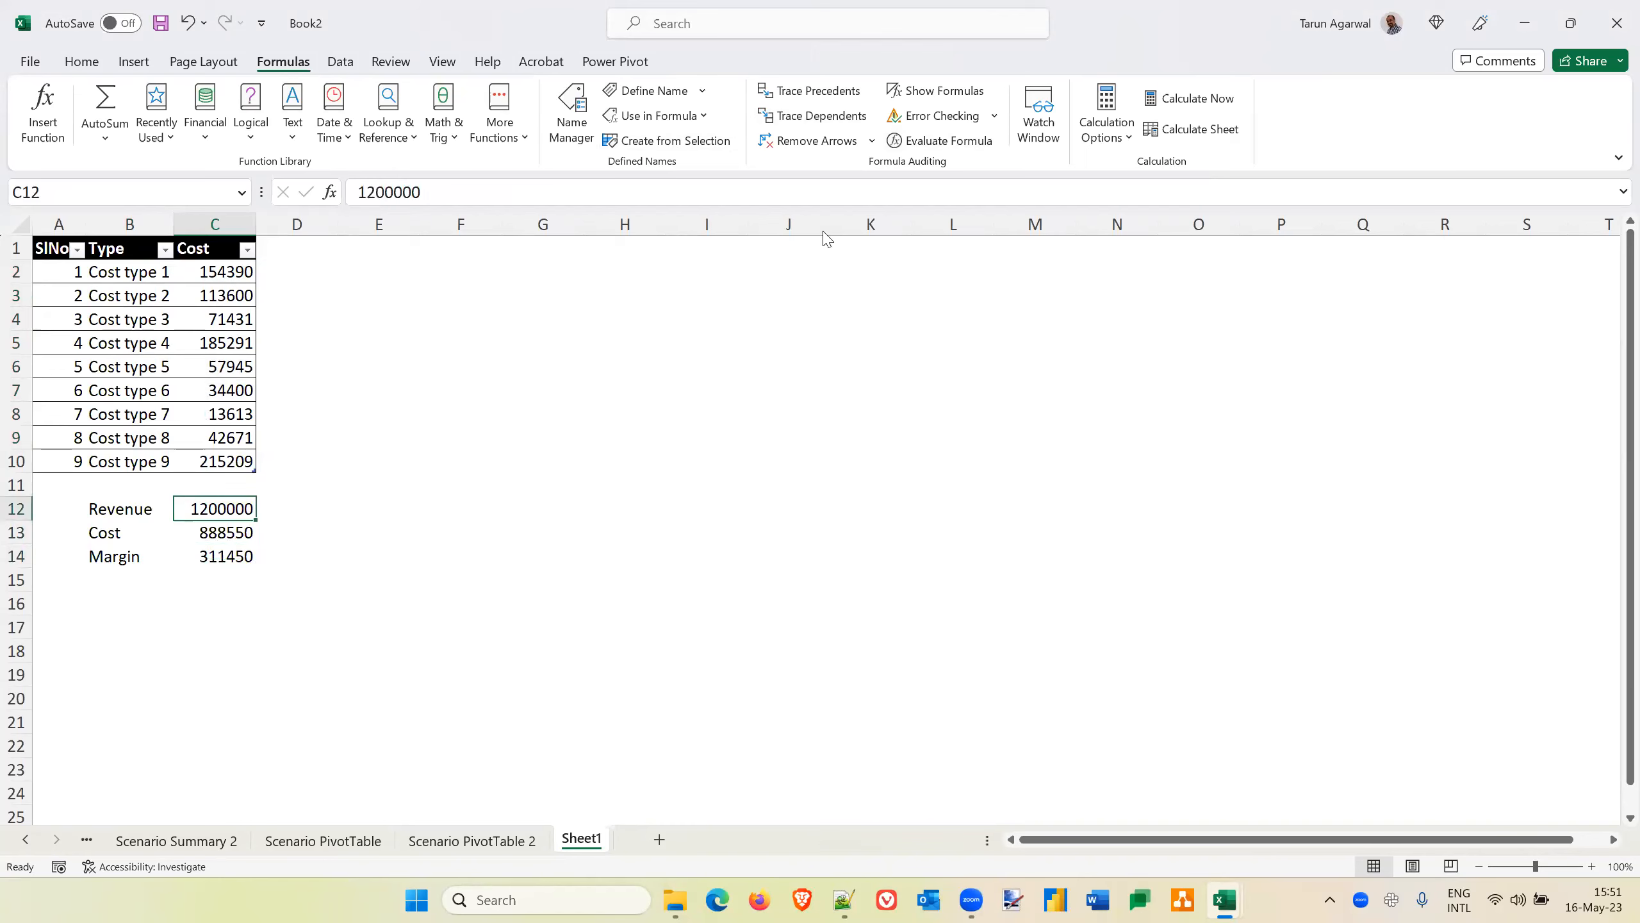
# Review the changing cells of each variant scenario and create a third Scenario PivotTable report with Cost and Margin as the result cells
pyautogui.click(340, 65)
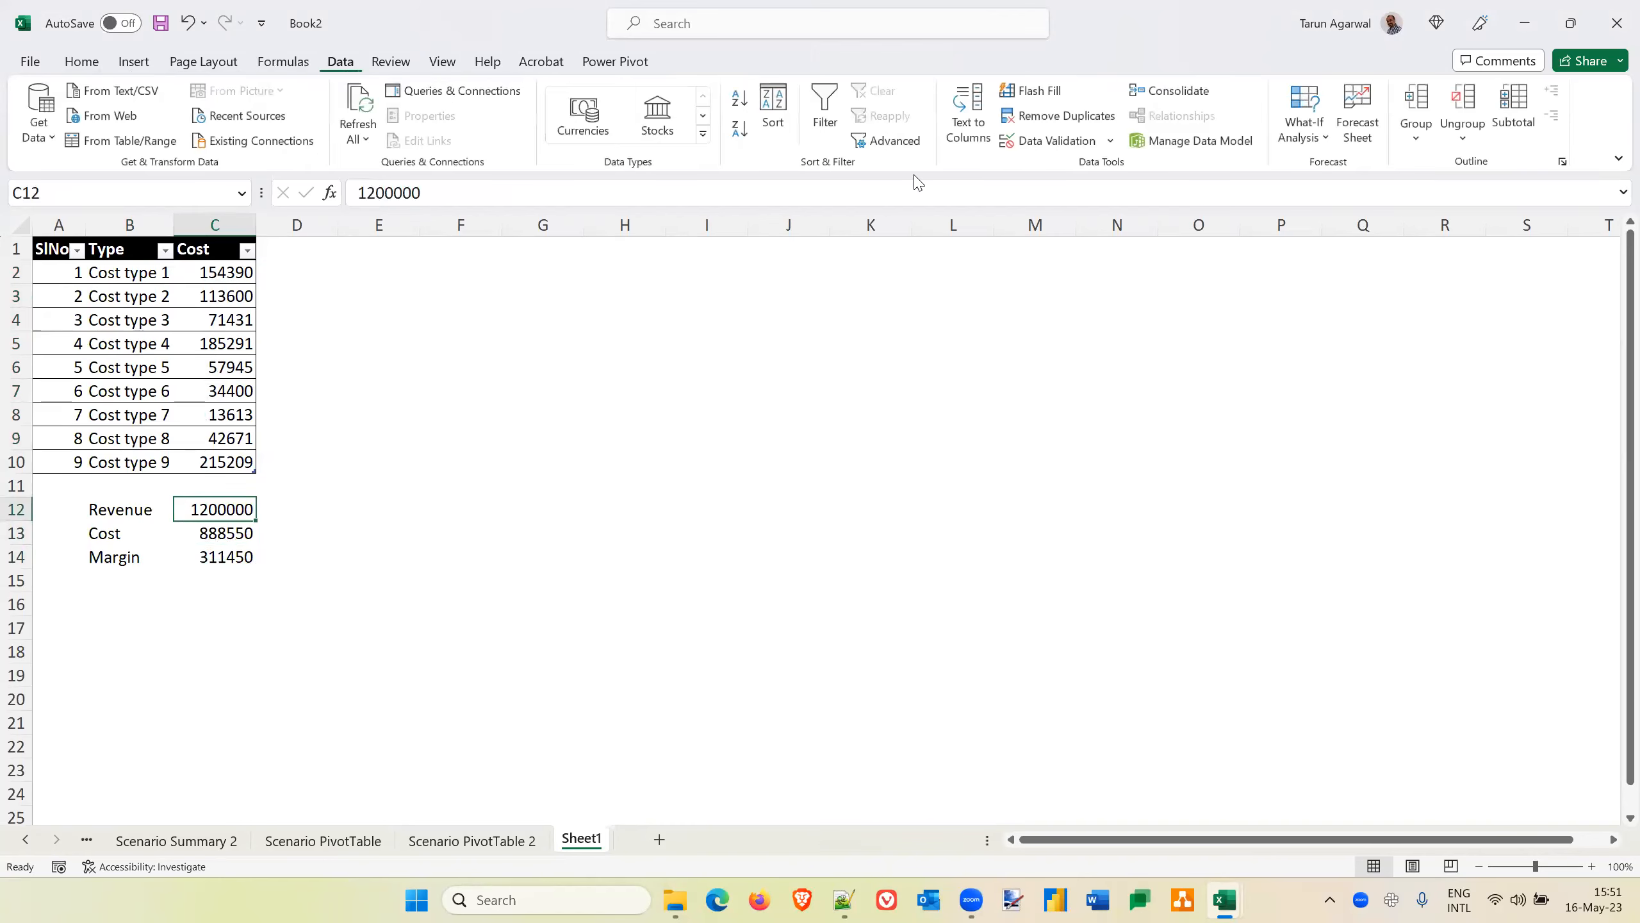
pyautogui.click(1314, 137)
pyautogui.click(1357, 166)
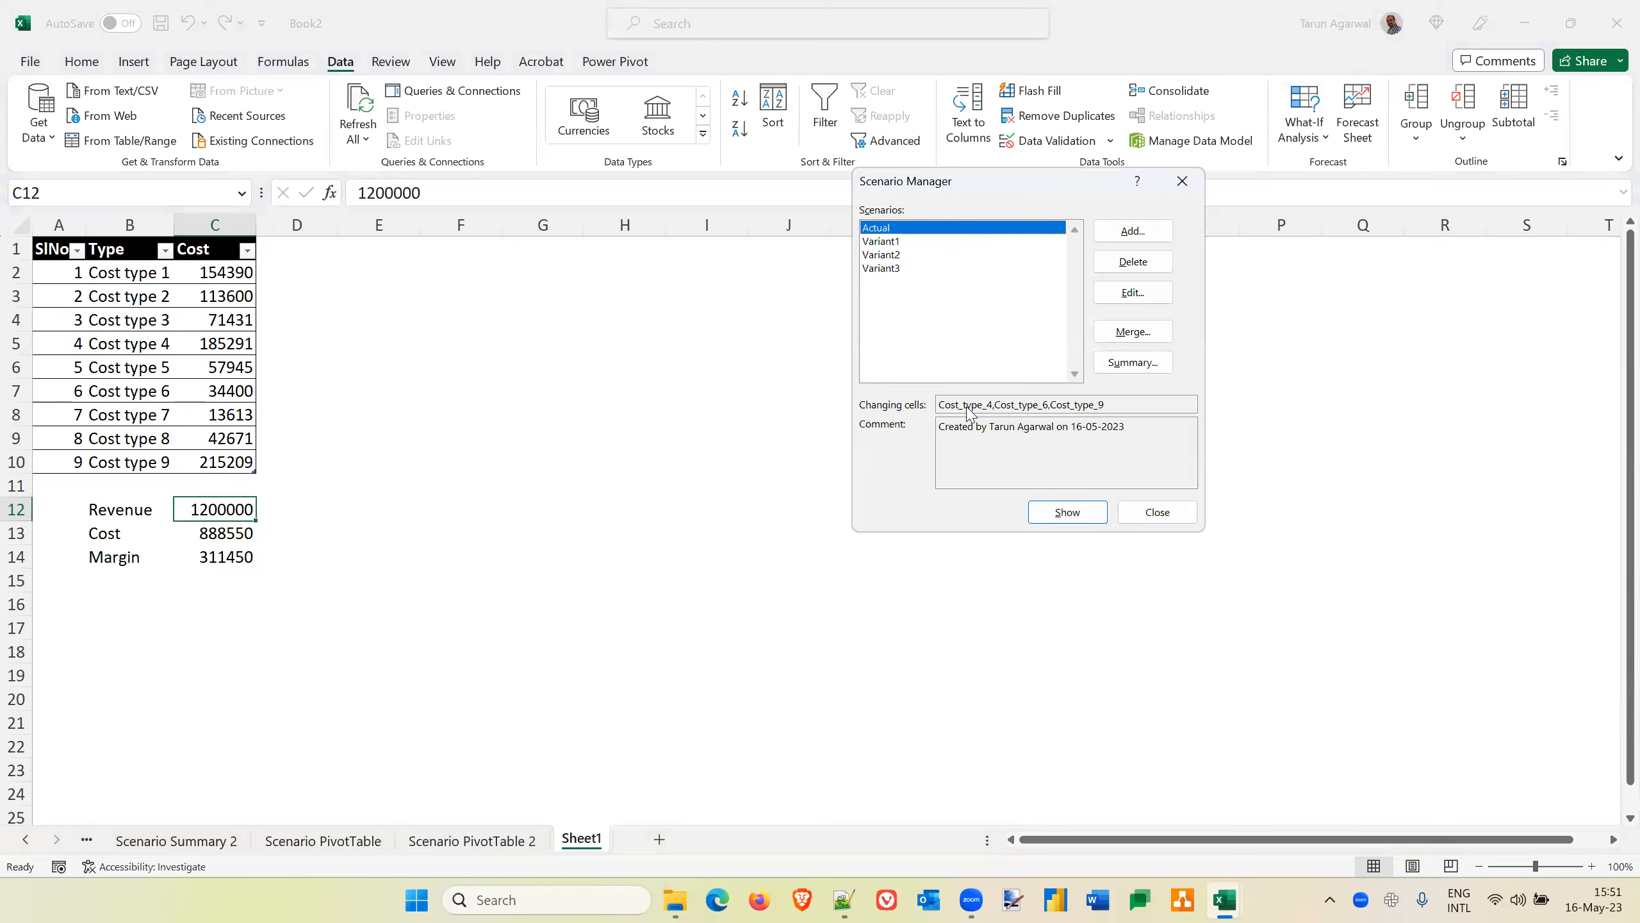
pyautogui.click(889, 245)
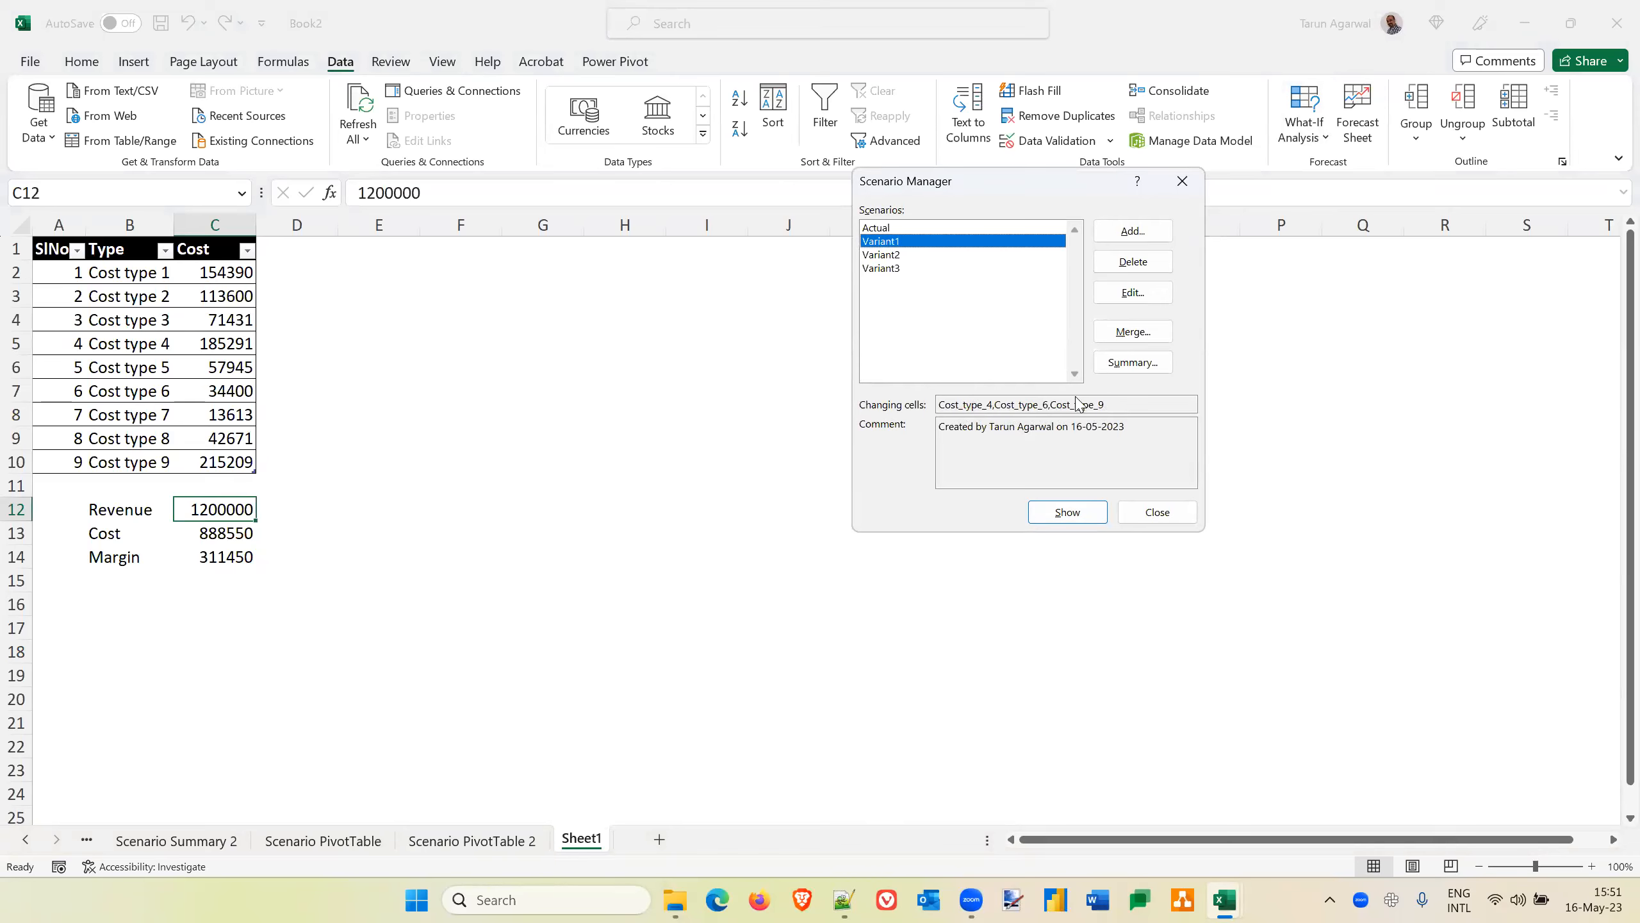
pyautogui.click(889, 256)
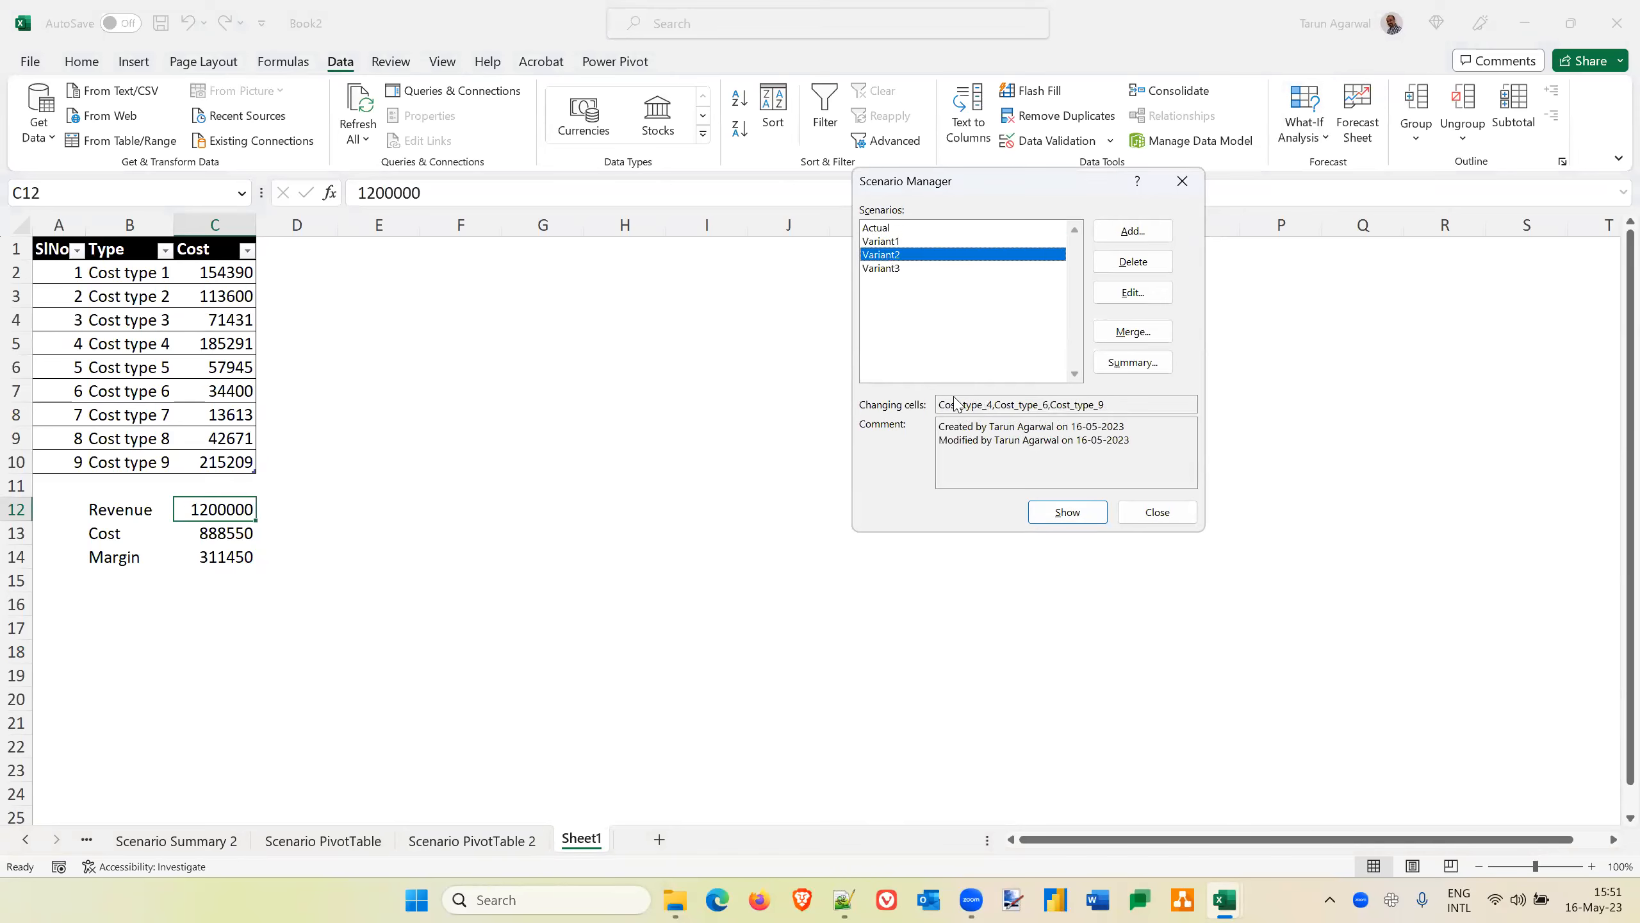
pyautogui.click(896, 268)
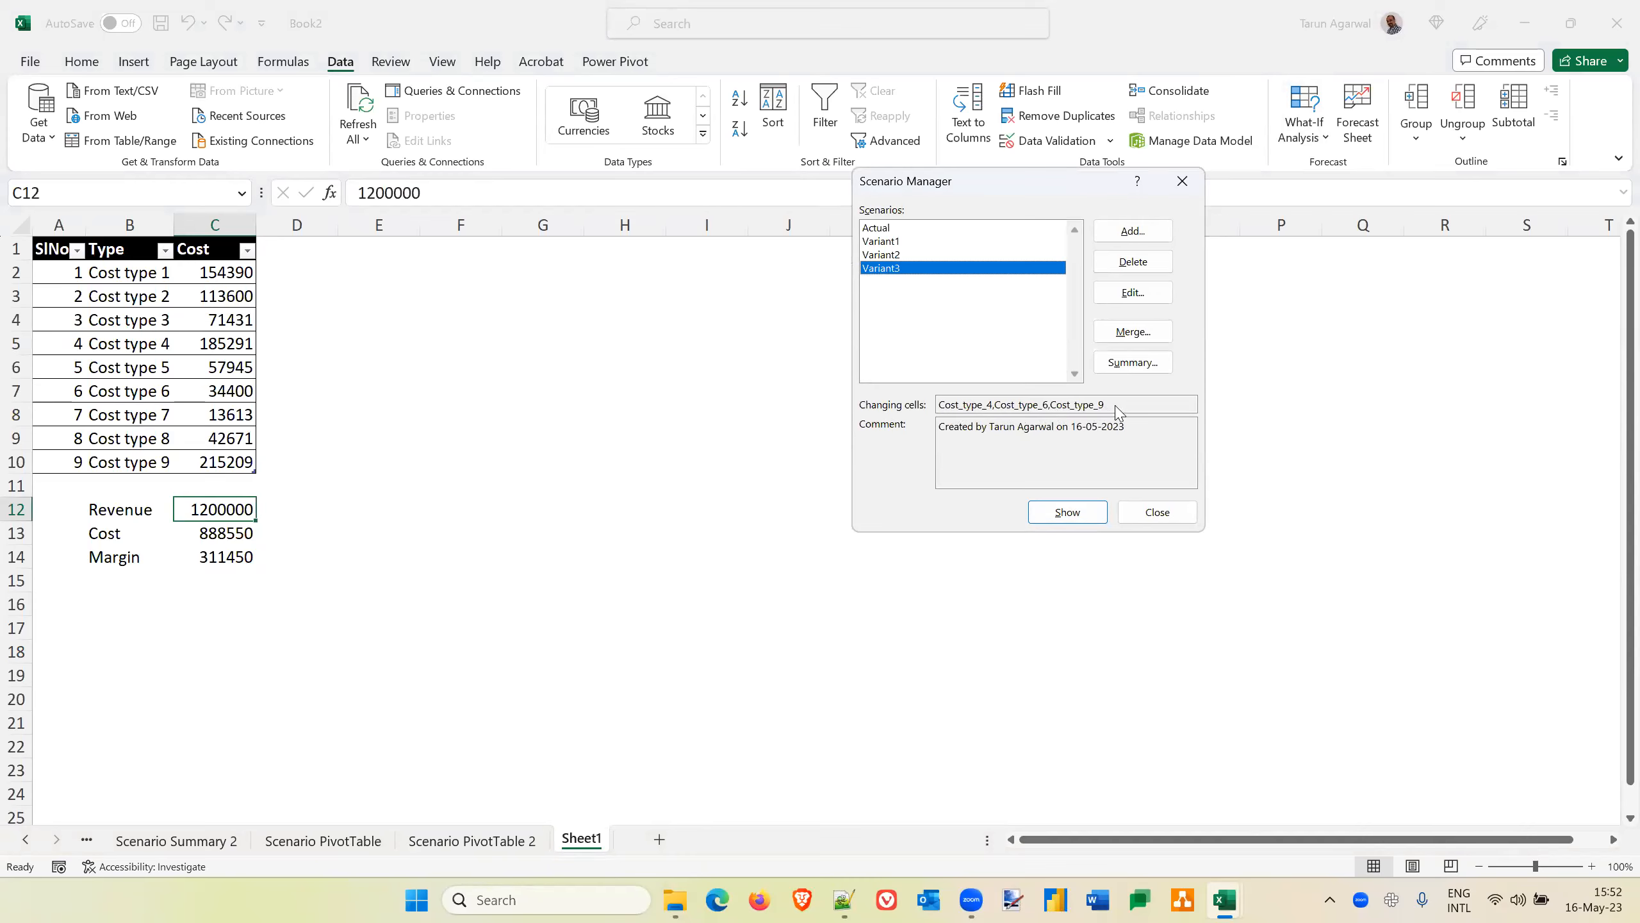
pyautogui.click(1139, 364)
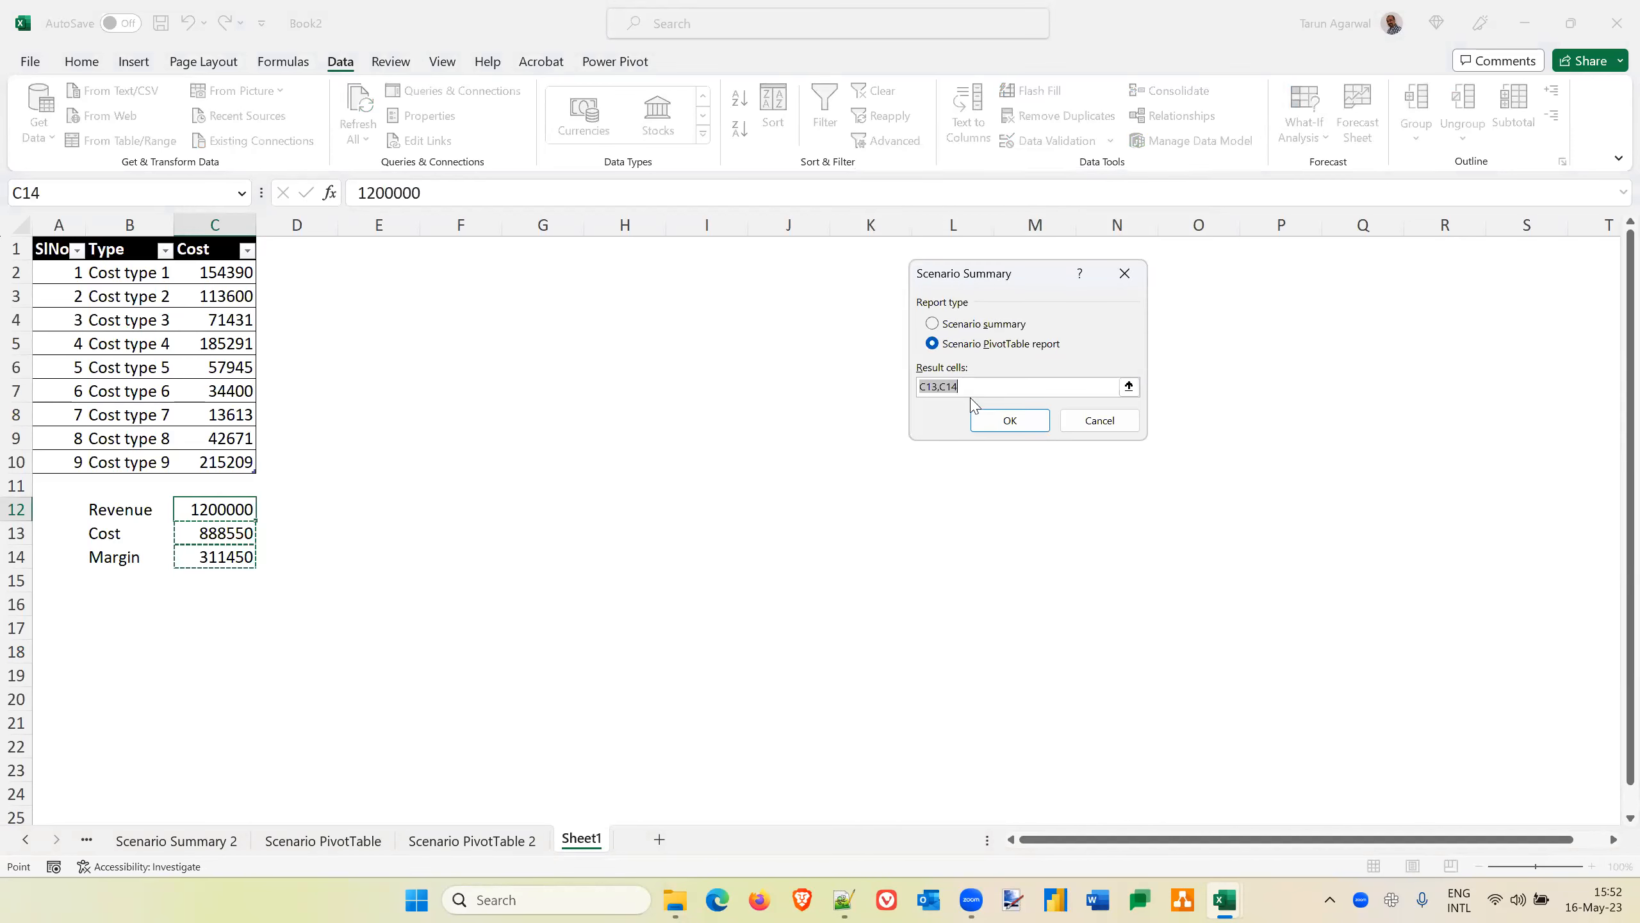
pyautogui.write('Cost, Margin')
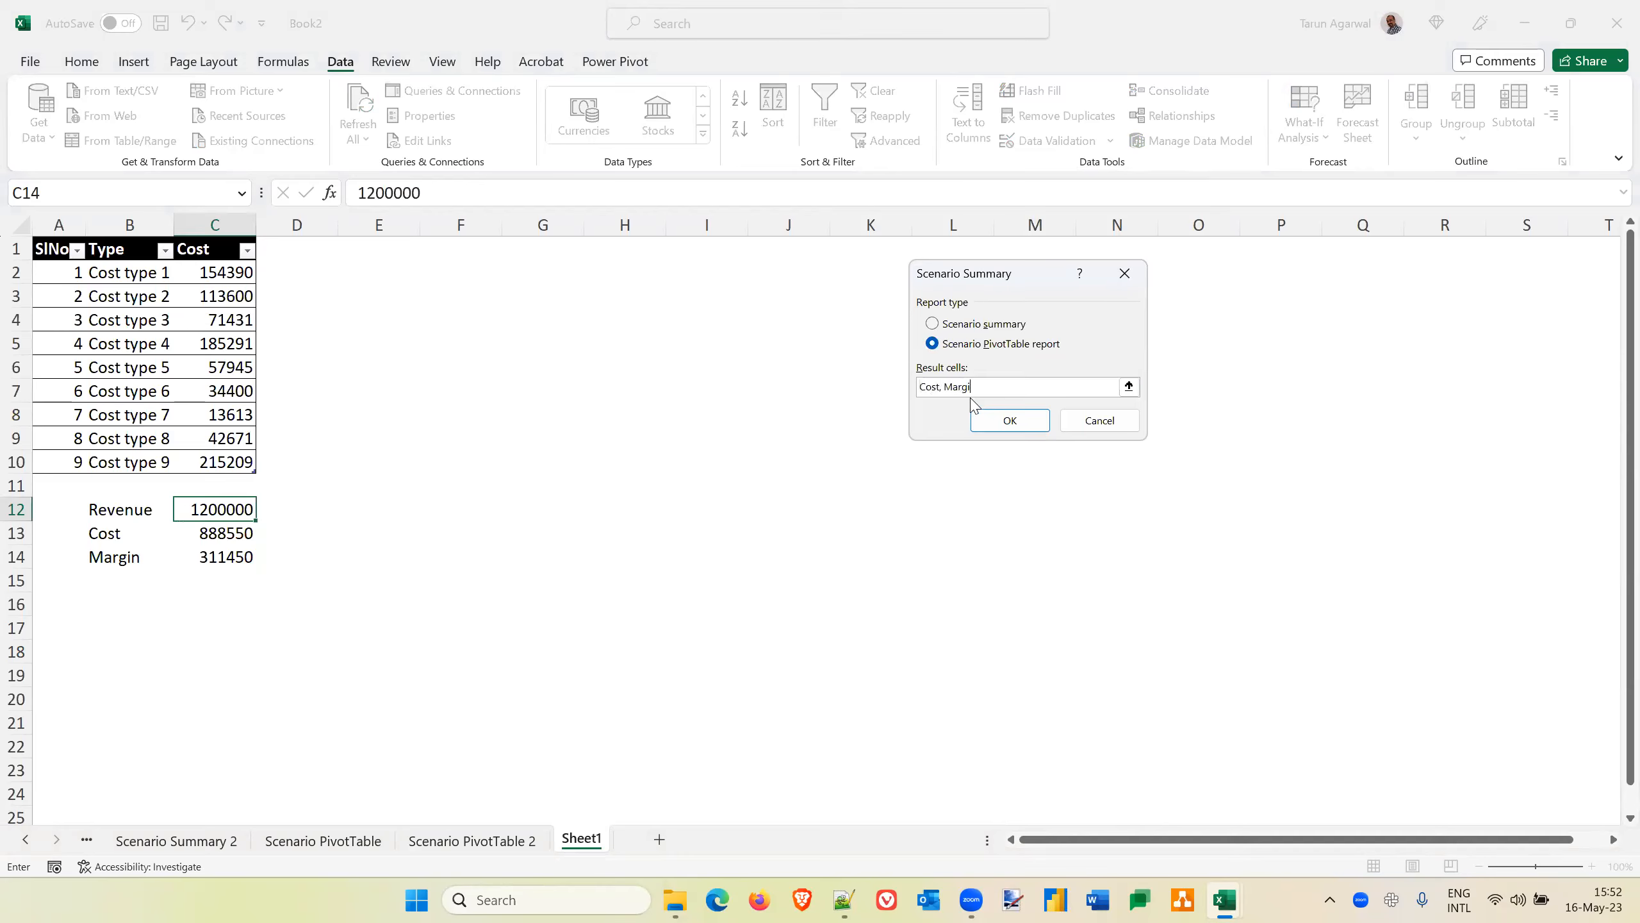
pyautogui.click(1008, 423)
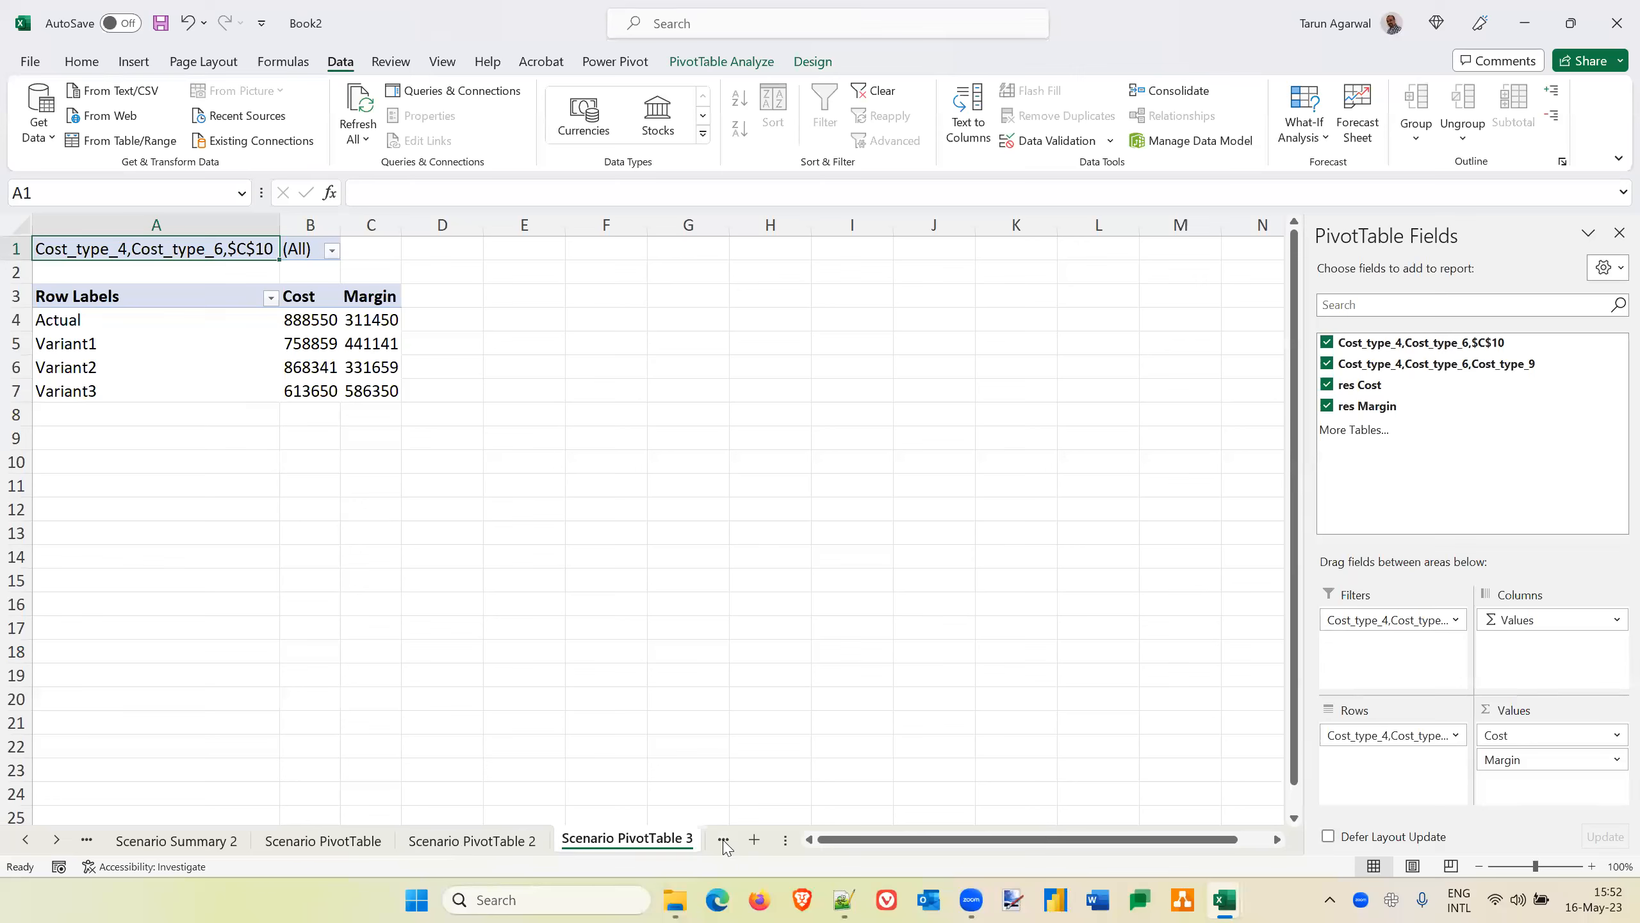
pyautogui.doubleClick(783, 839)
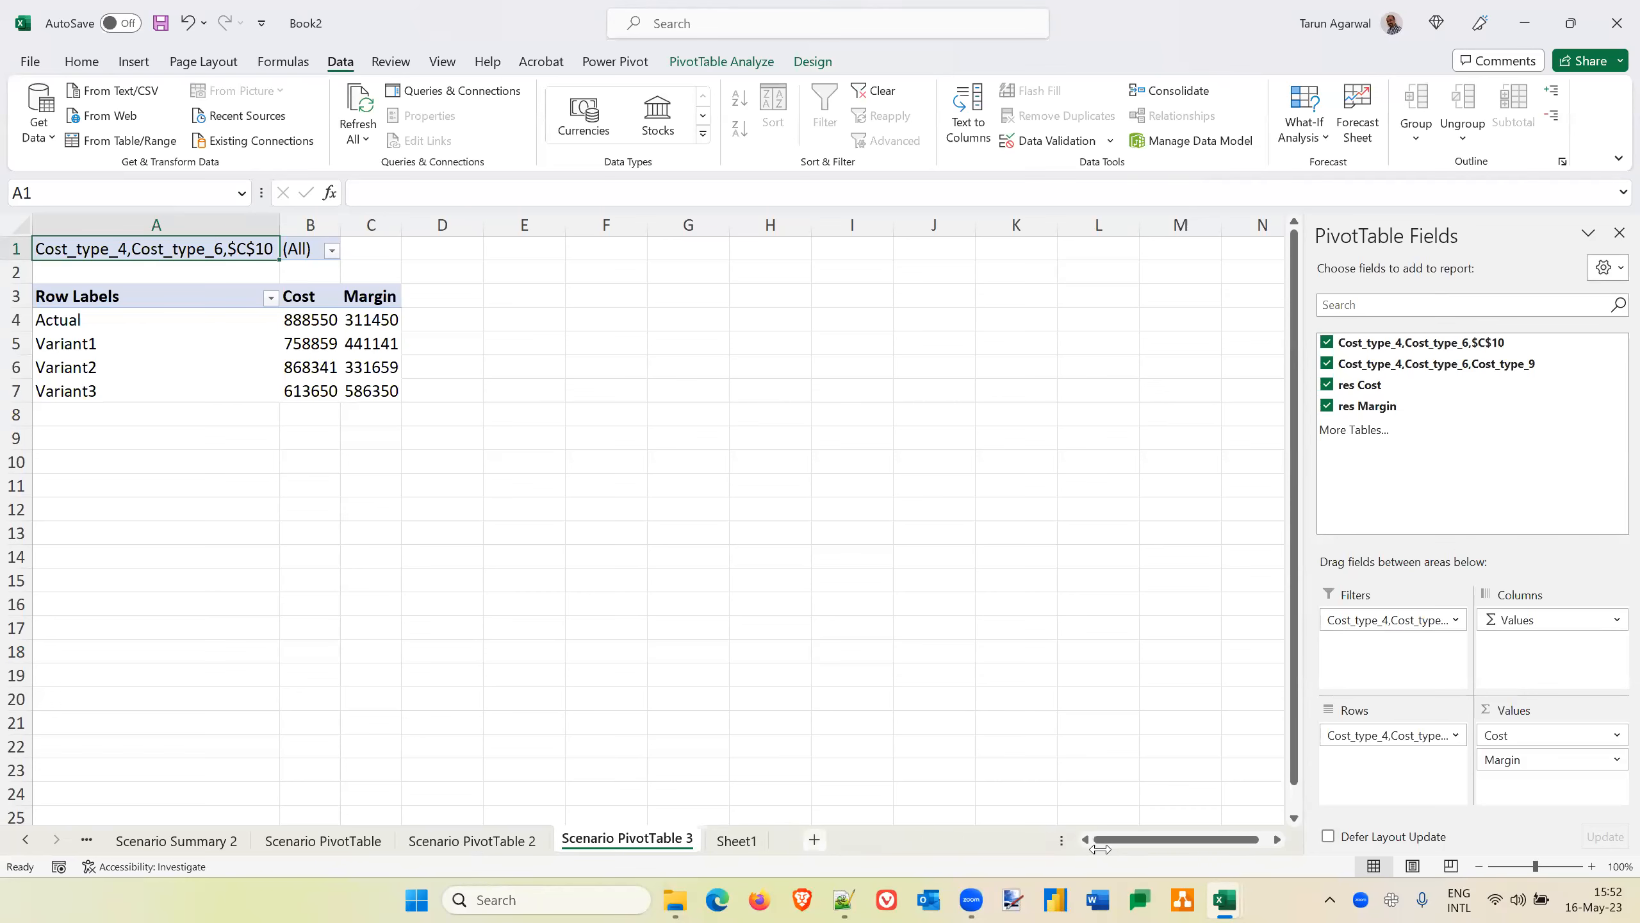
# Check the name assigned to the ninth cost value in C10 on Sheet1, and delete the Scenario Summary 2 sheet
pyautogui.click(739, 841)
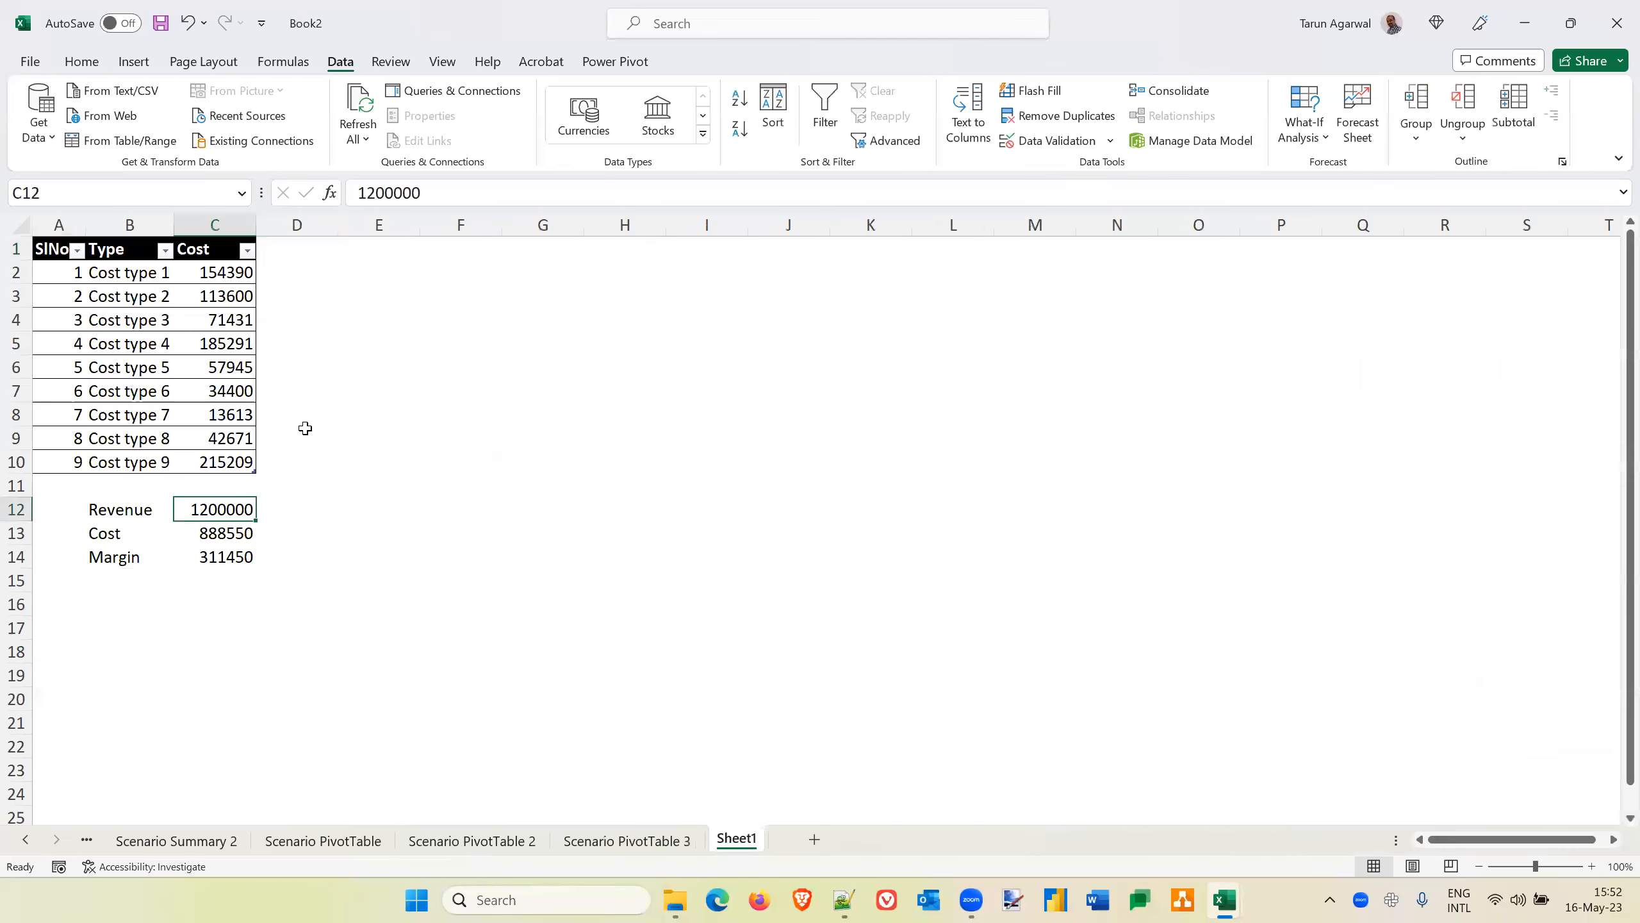
pyautogui.click(227, 460)
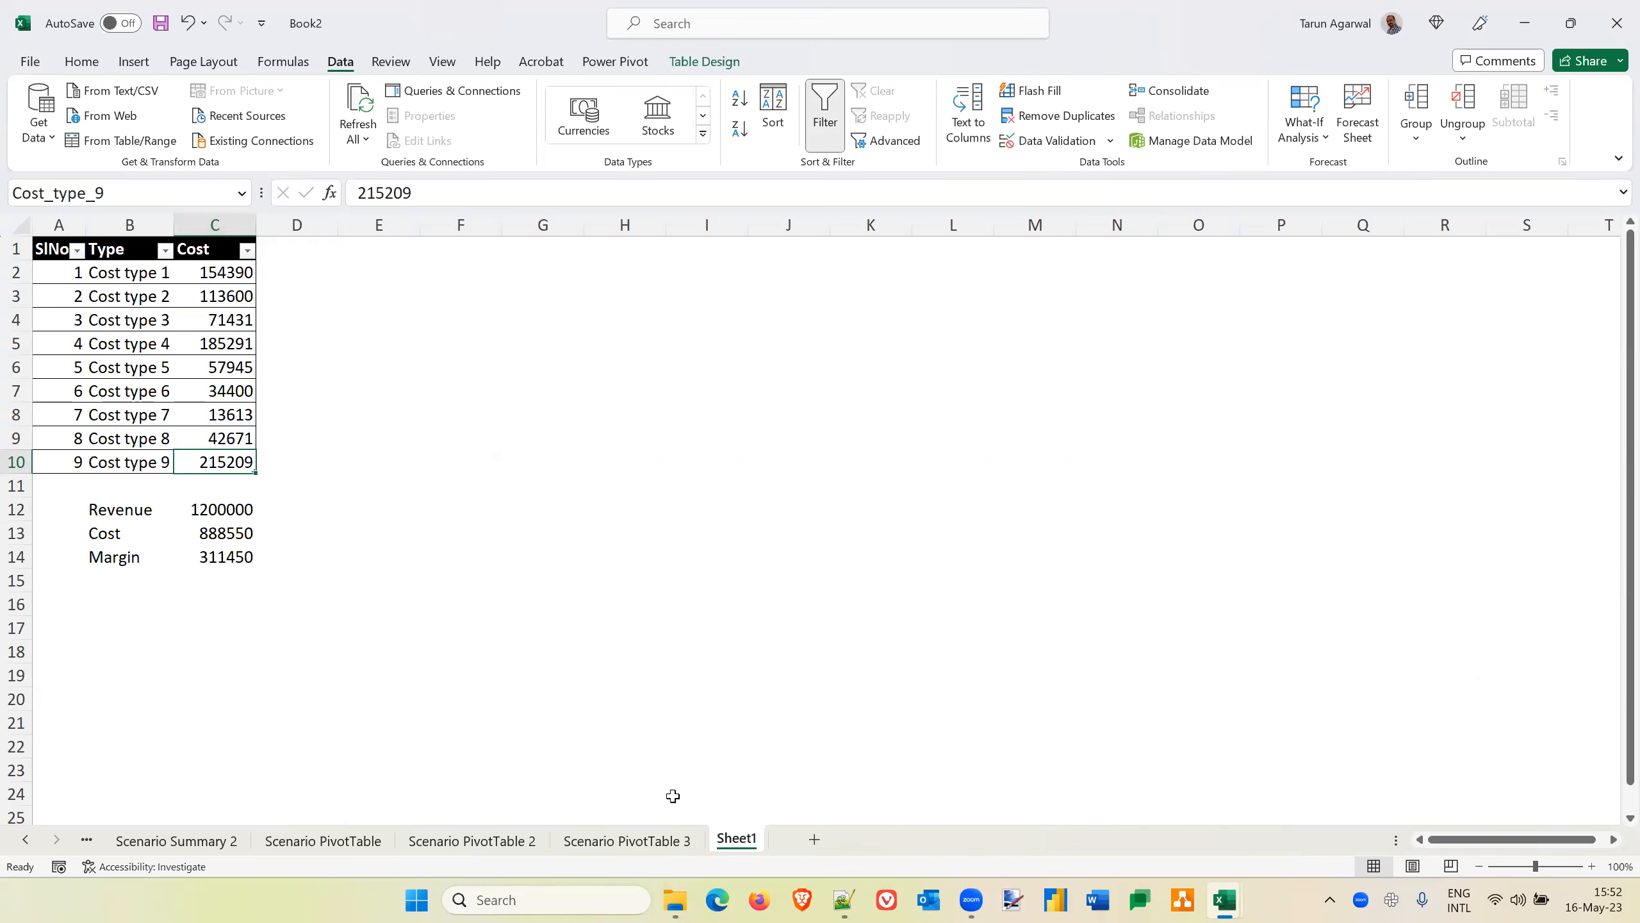
pyautogui.click(639, 841)
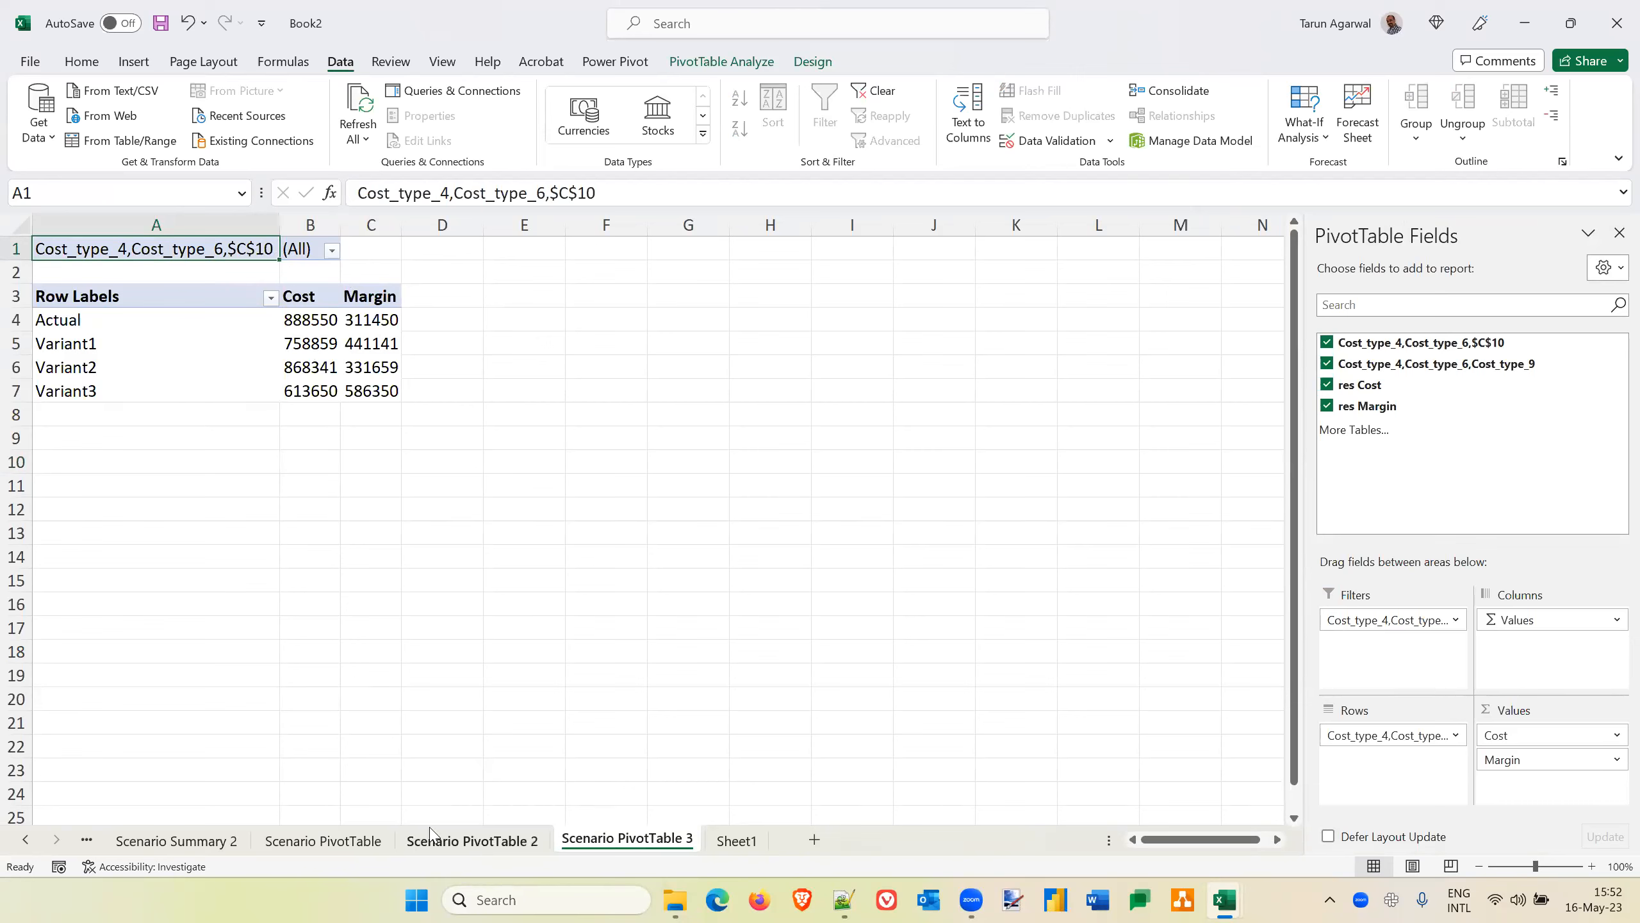
pyautogui.click(215, 843)
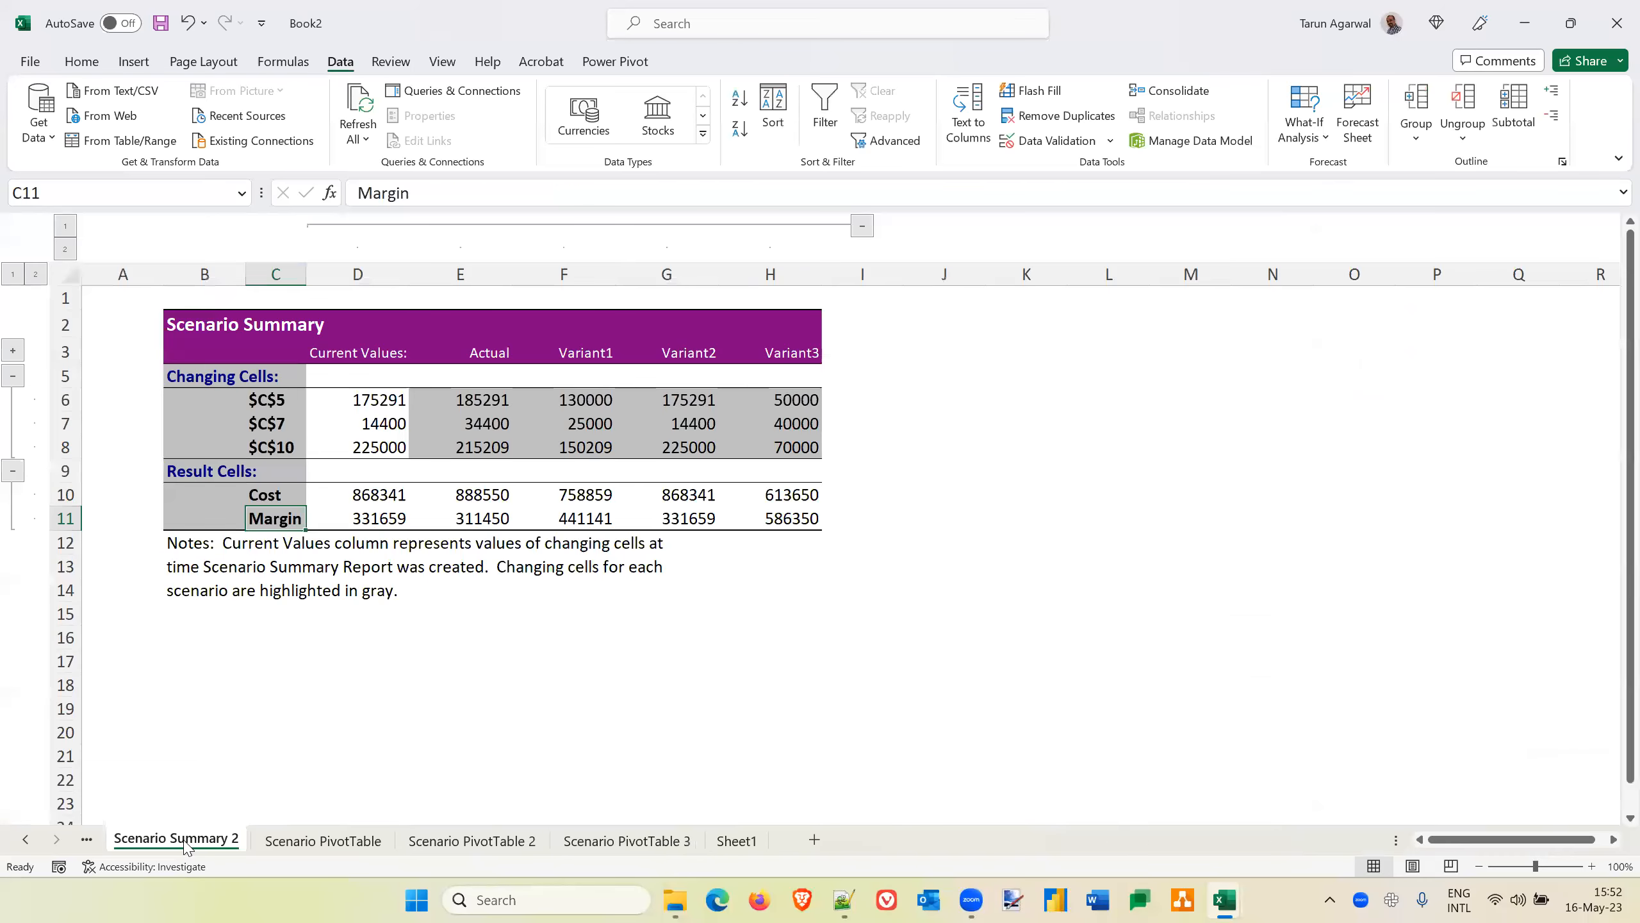
pyautogui.rightClick(189, 842)
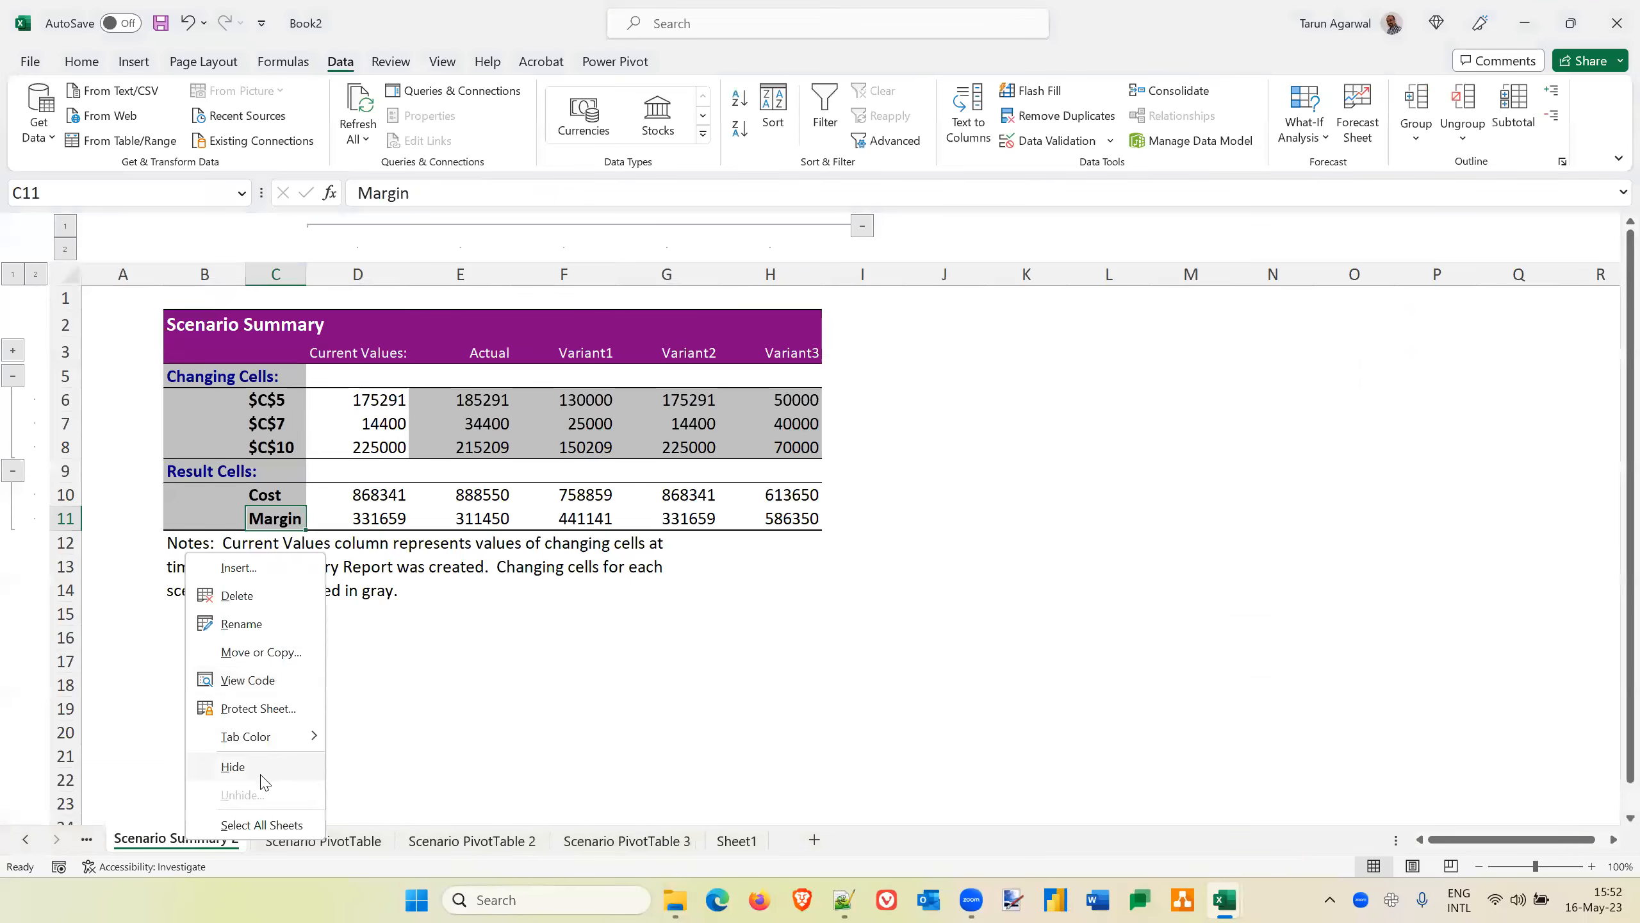
pyautogui.click(255, 607)
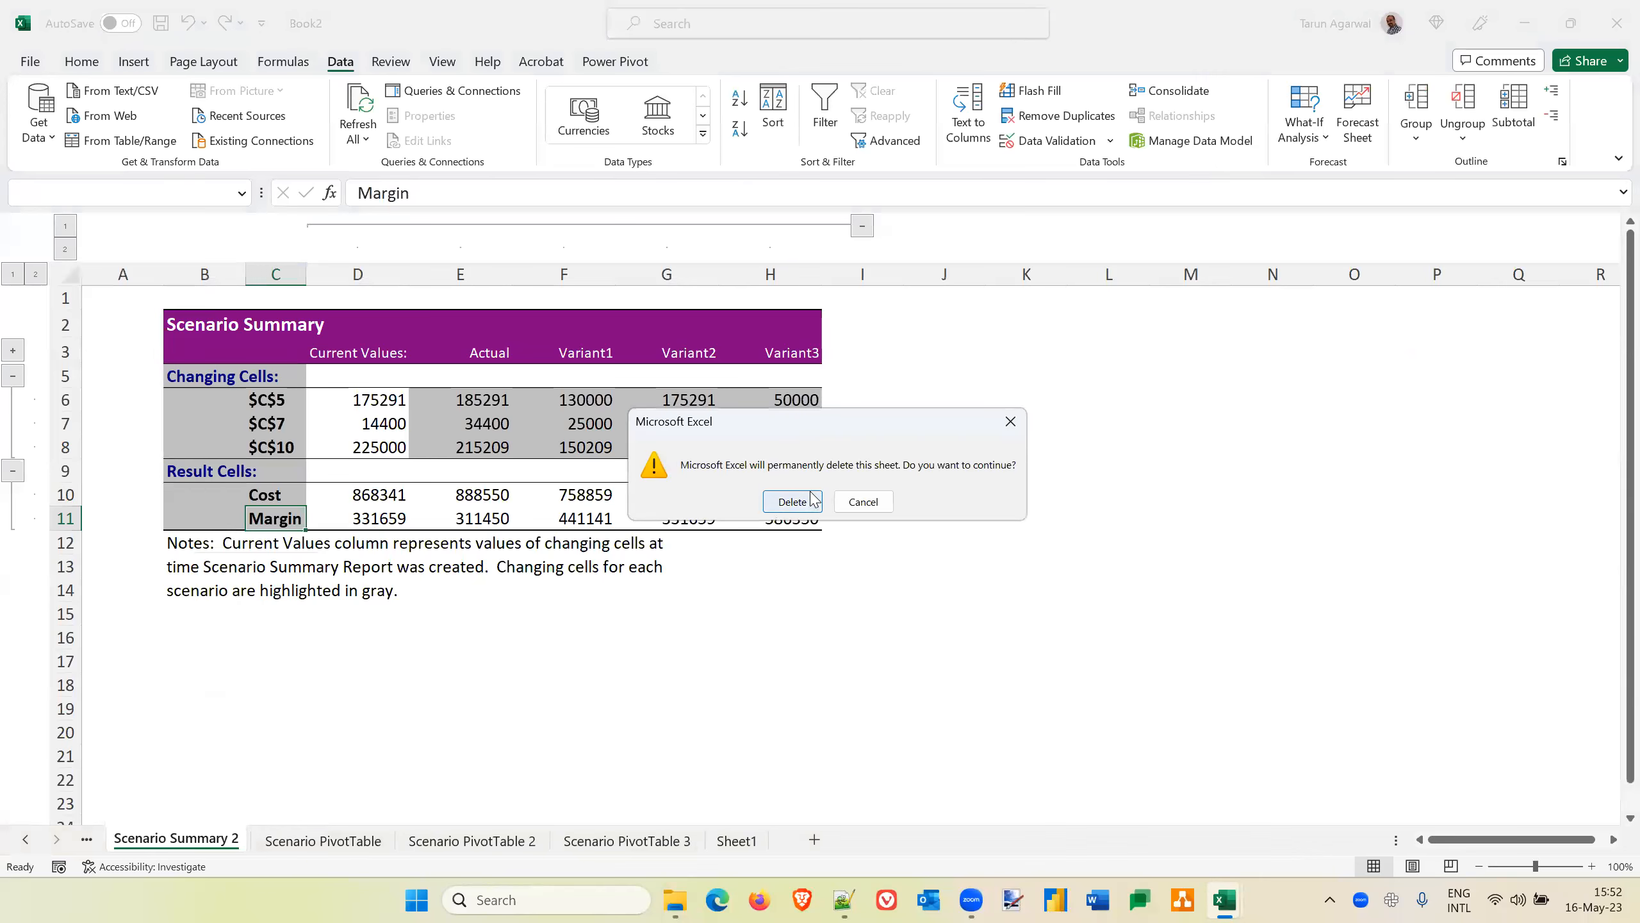
pyautogui.click(793, 499)
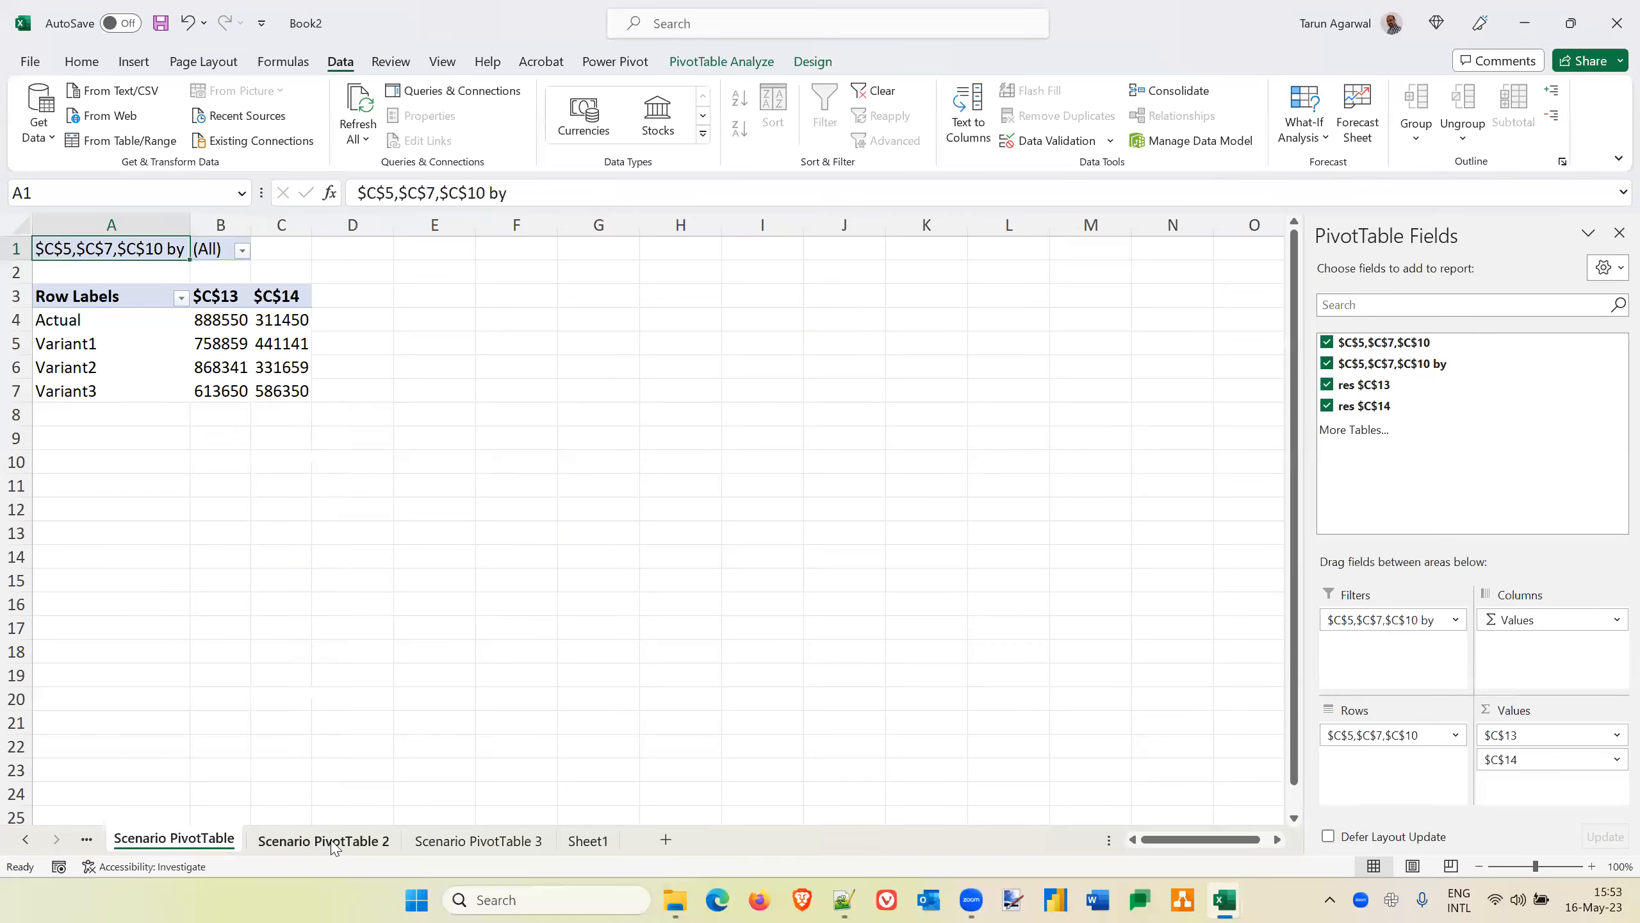
# Delete the sheets Scenario PivotTable, Scenario PivotTable 2 and Scenario PivotTable 3 together
pyautogui.keyDown('ctrl'); pyautogui.click(335, 848); pyautogui.keyUp('ctrl')
pyautogui.rightClick(437, 843)
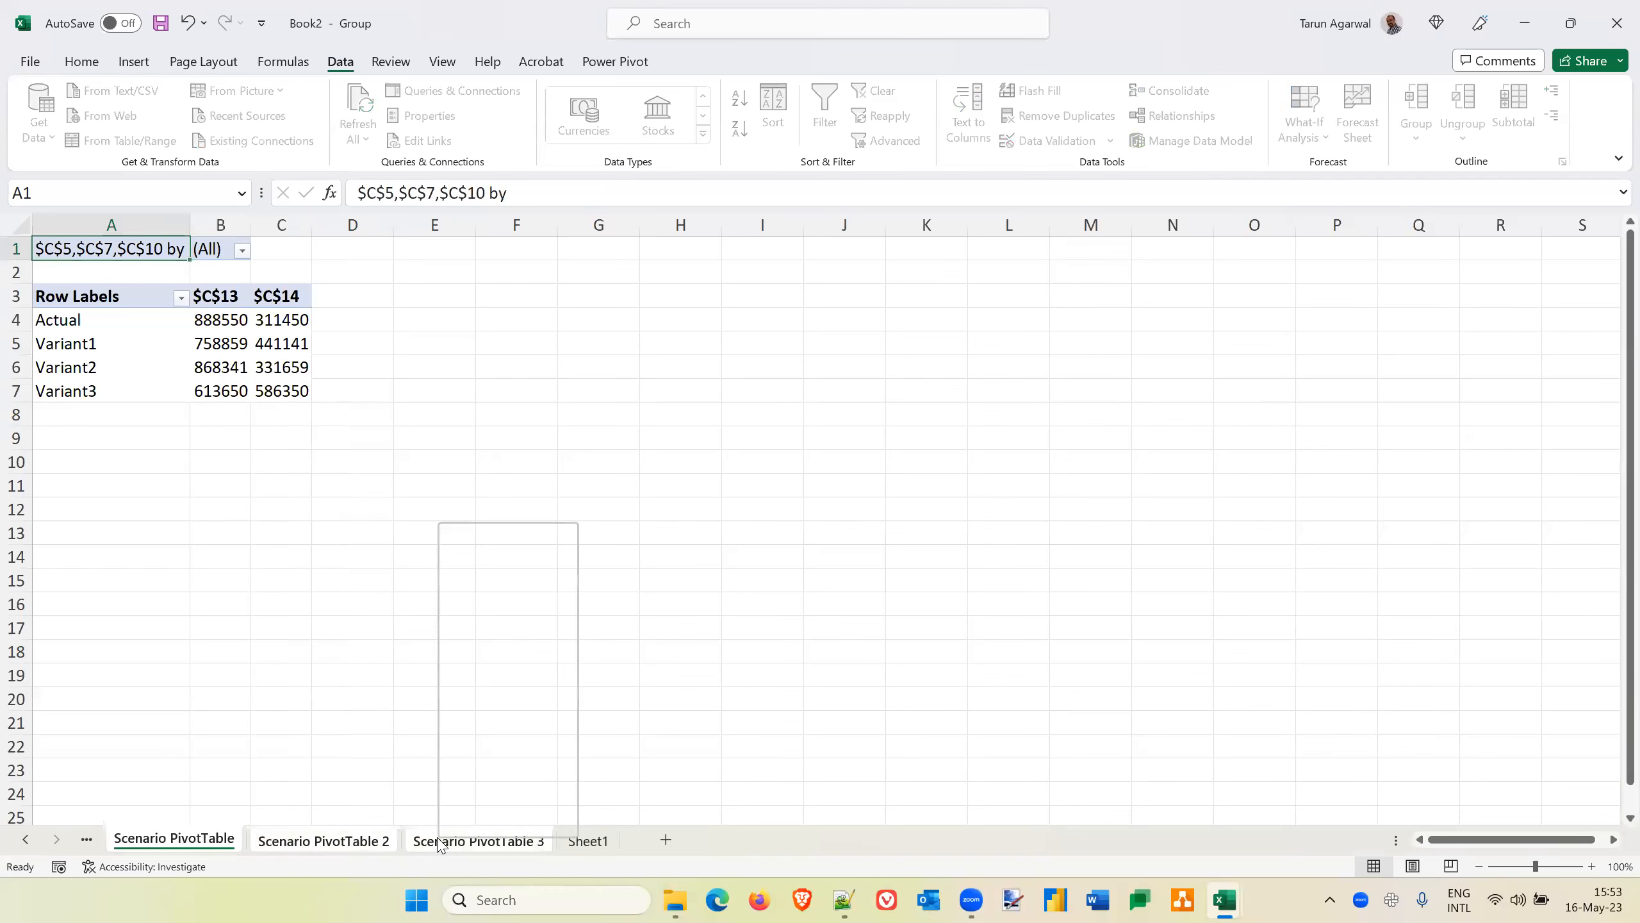
pyautogui.click(510, 564)
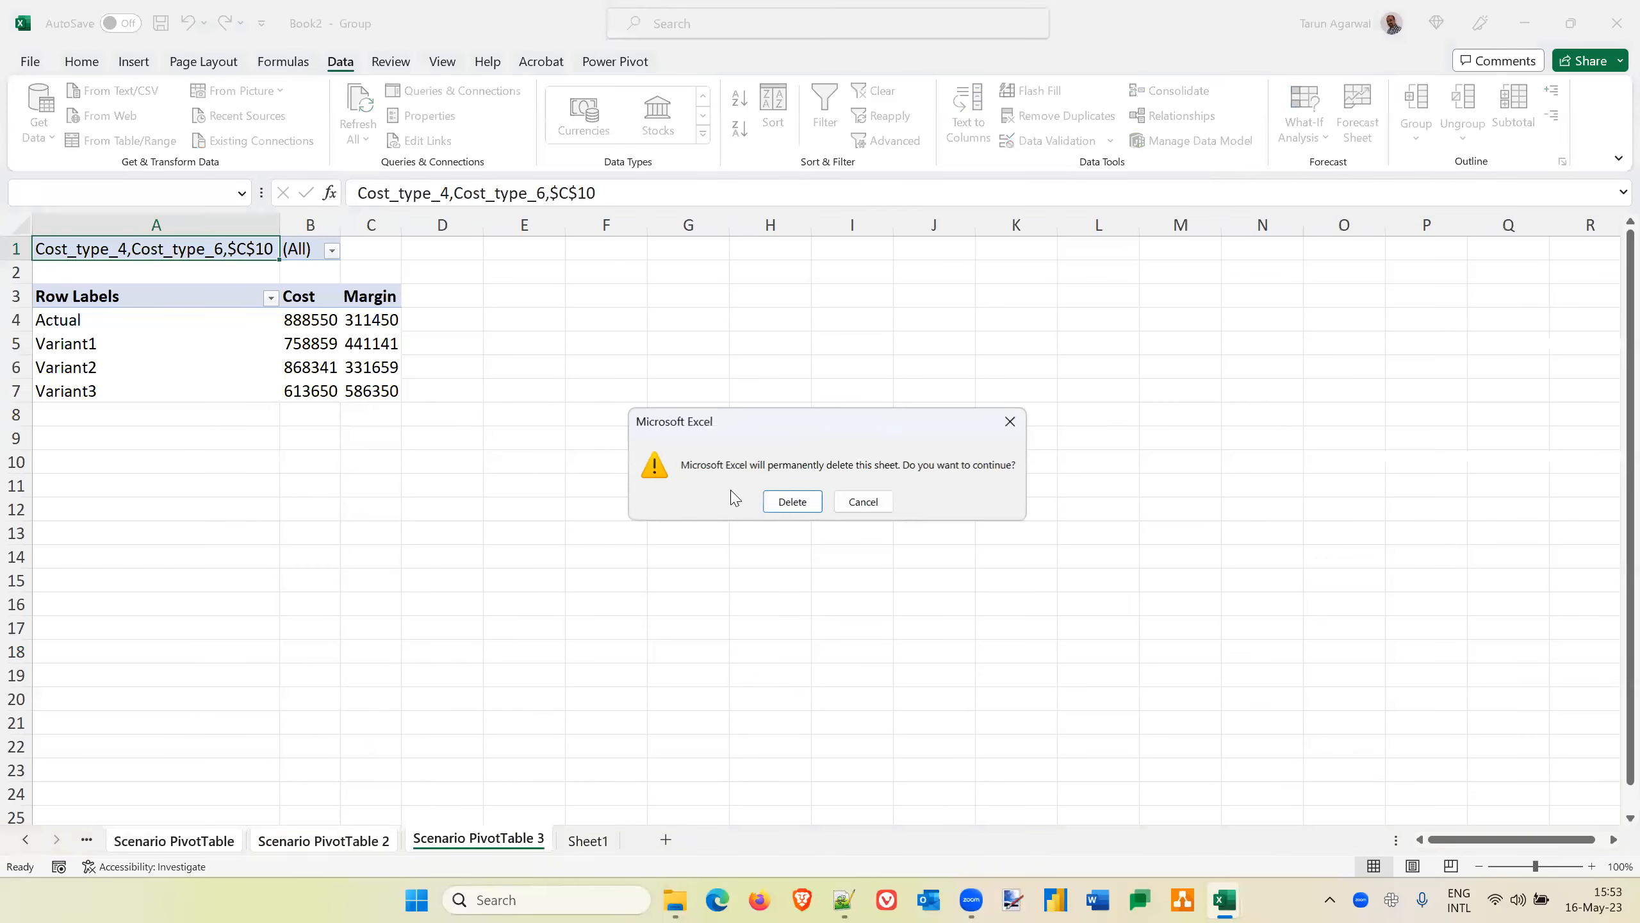
pyautogui.click(793, 502)
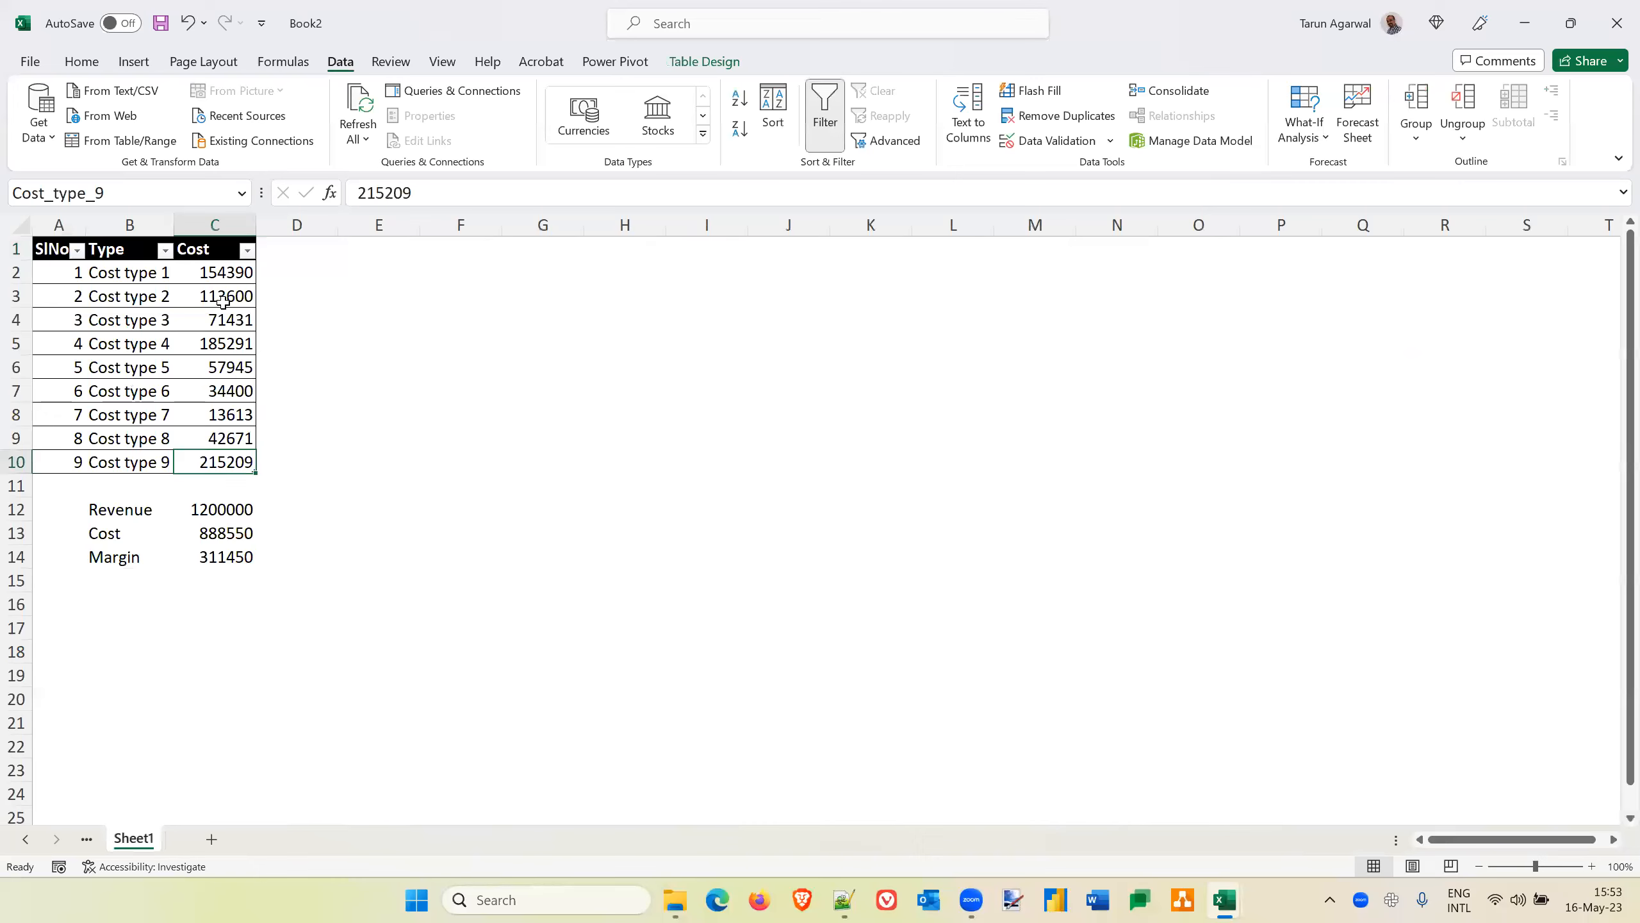
# Review the changing cells of the scenarios and create a Scenario summary report with Cost and Margin as the result cells
pyautogui.click(226, 273)
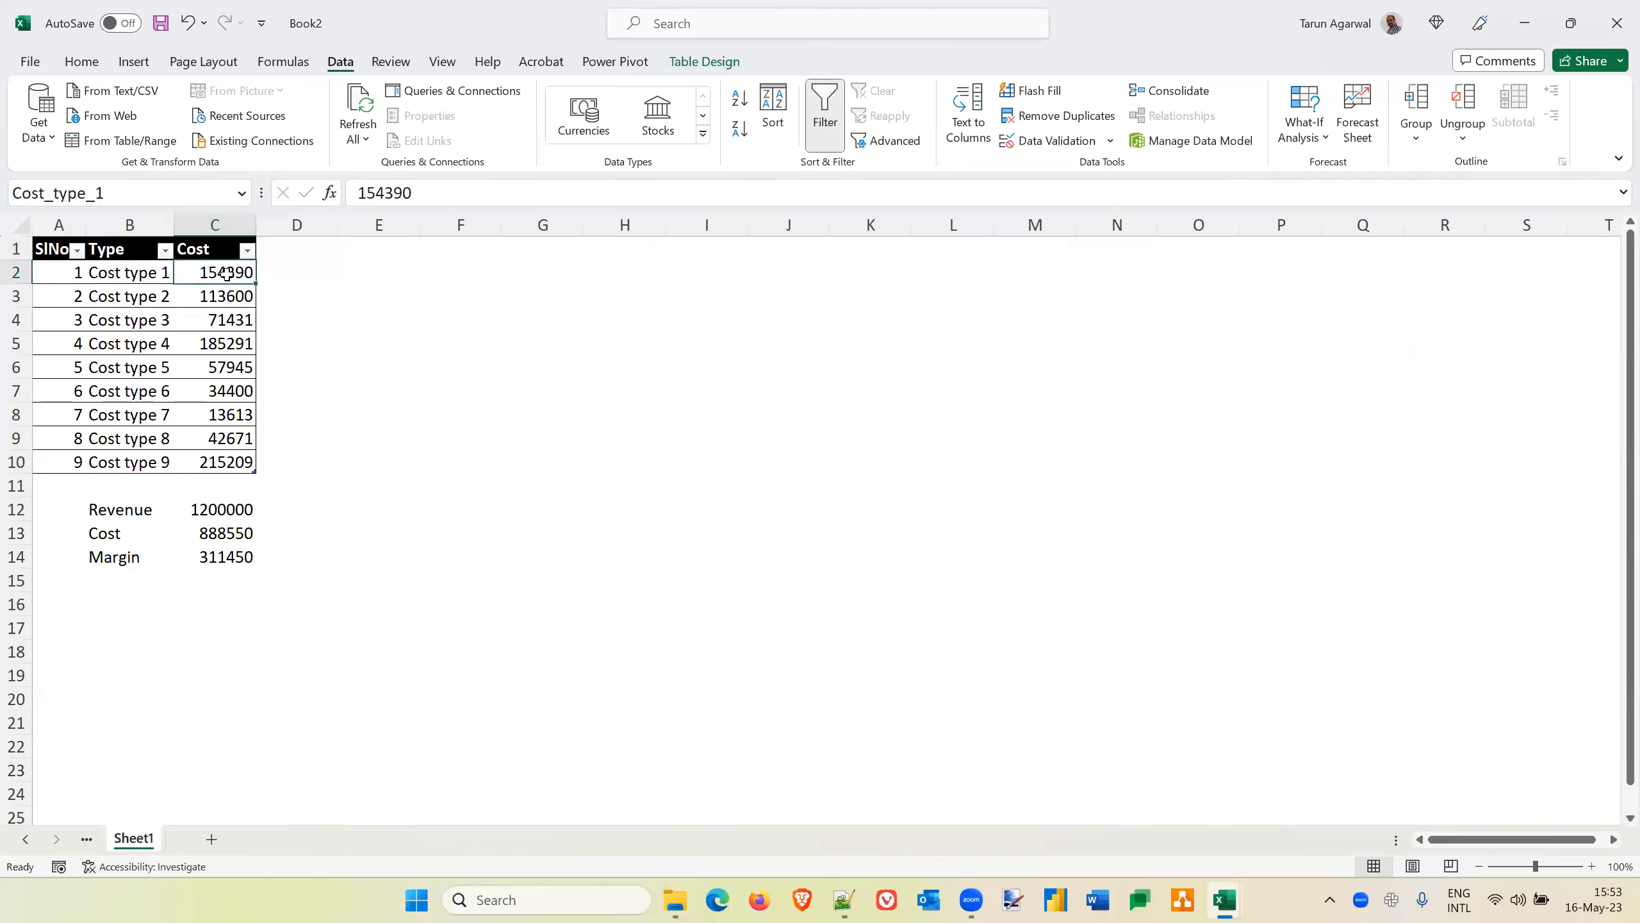
pyautogui.click(1324, 137)
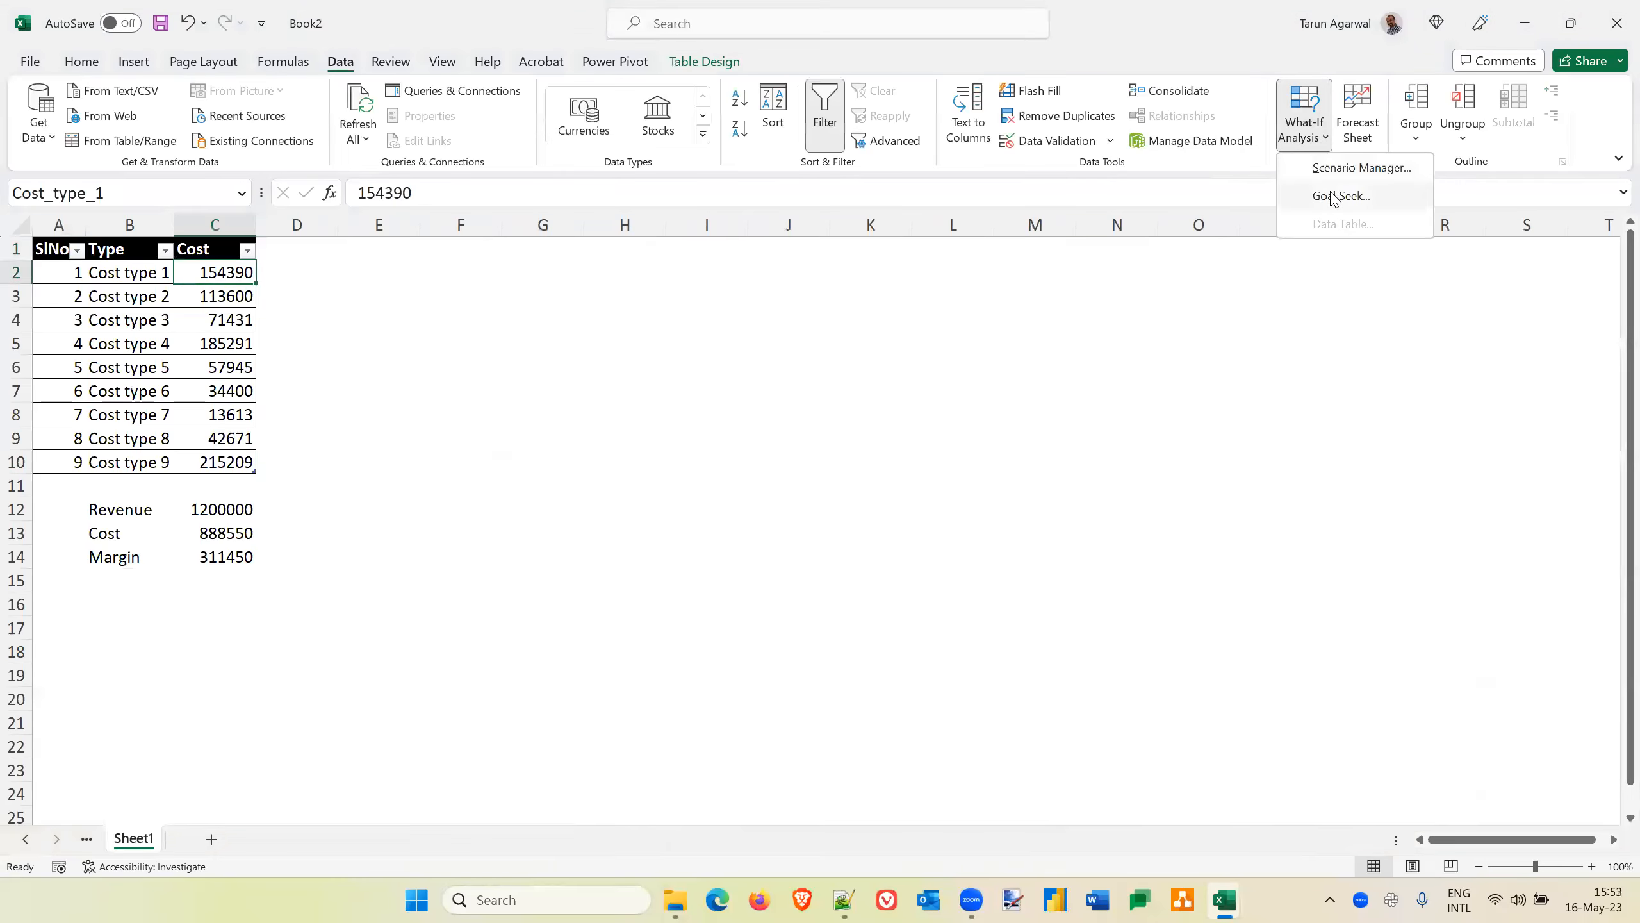
pyautogui.click(1339, 169)
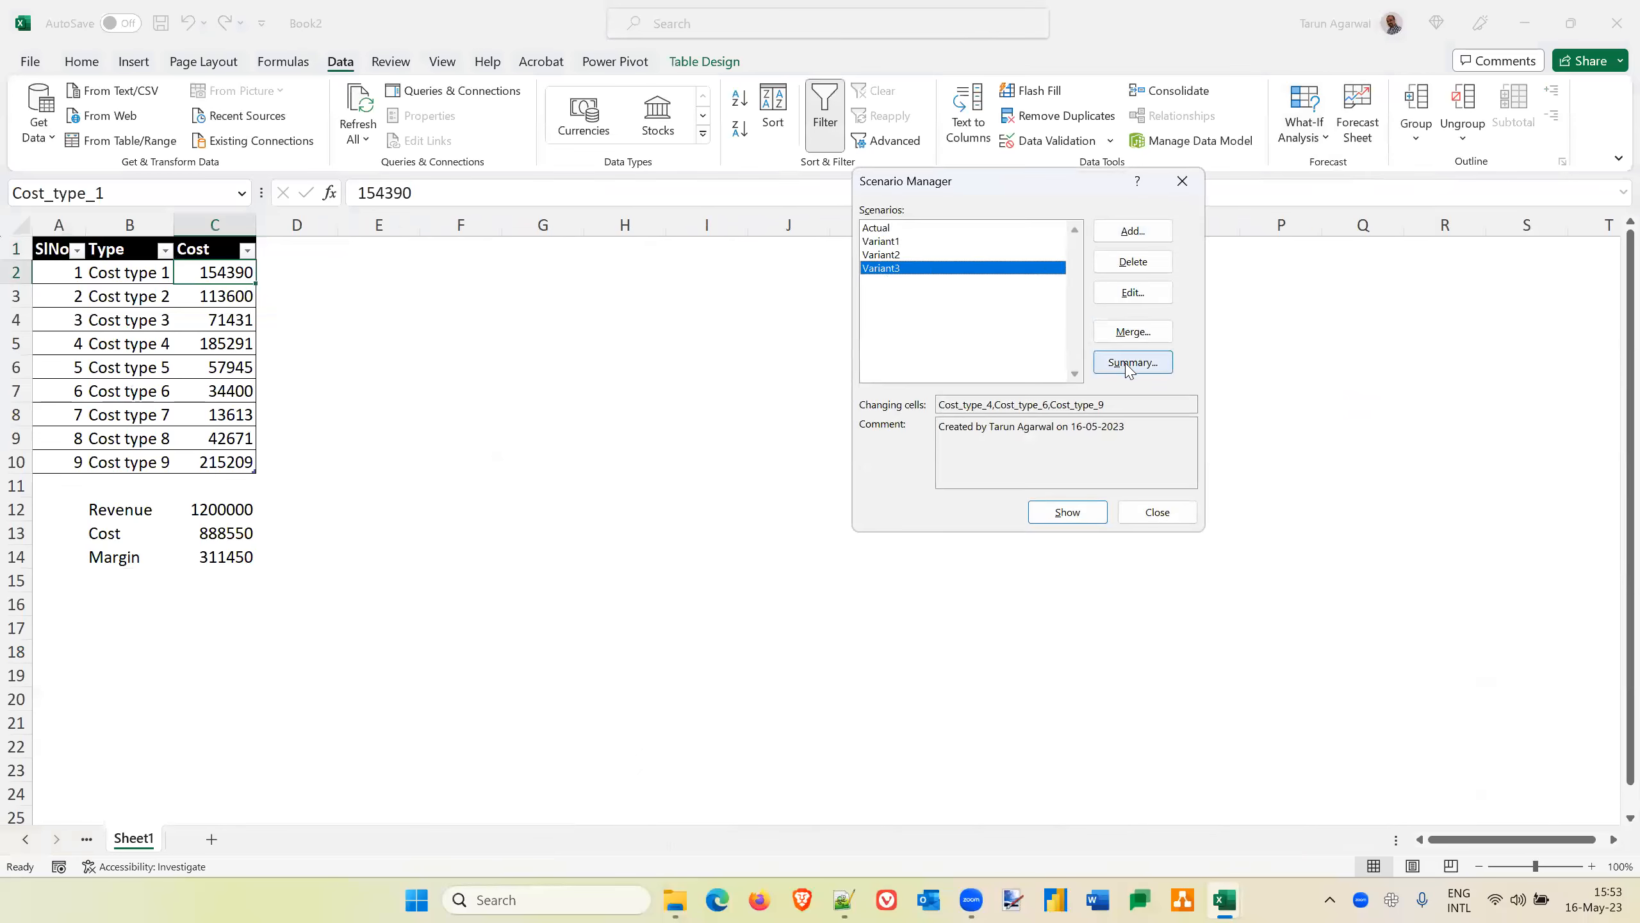
pyautogui.click(896, 255)
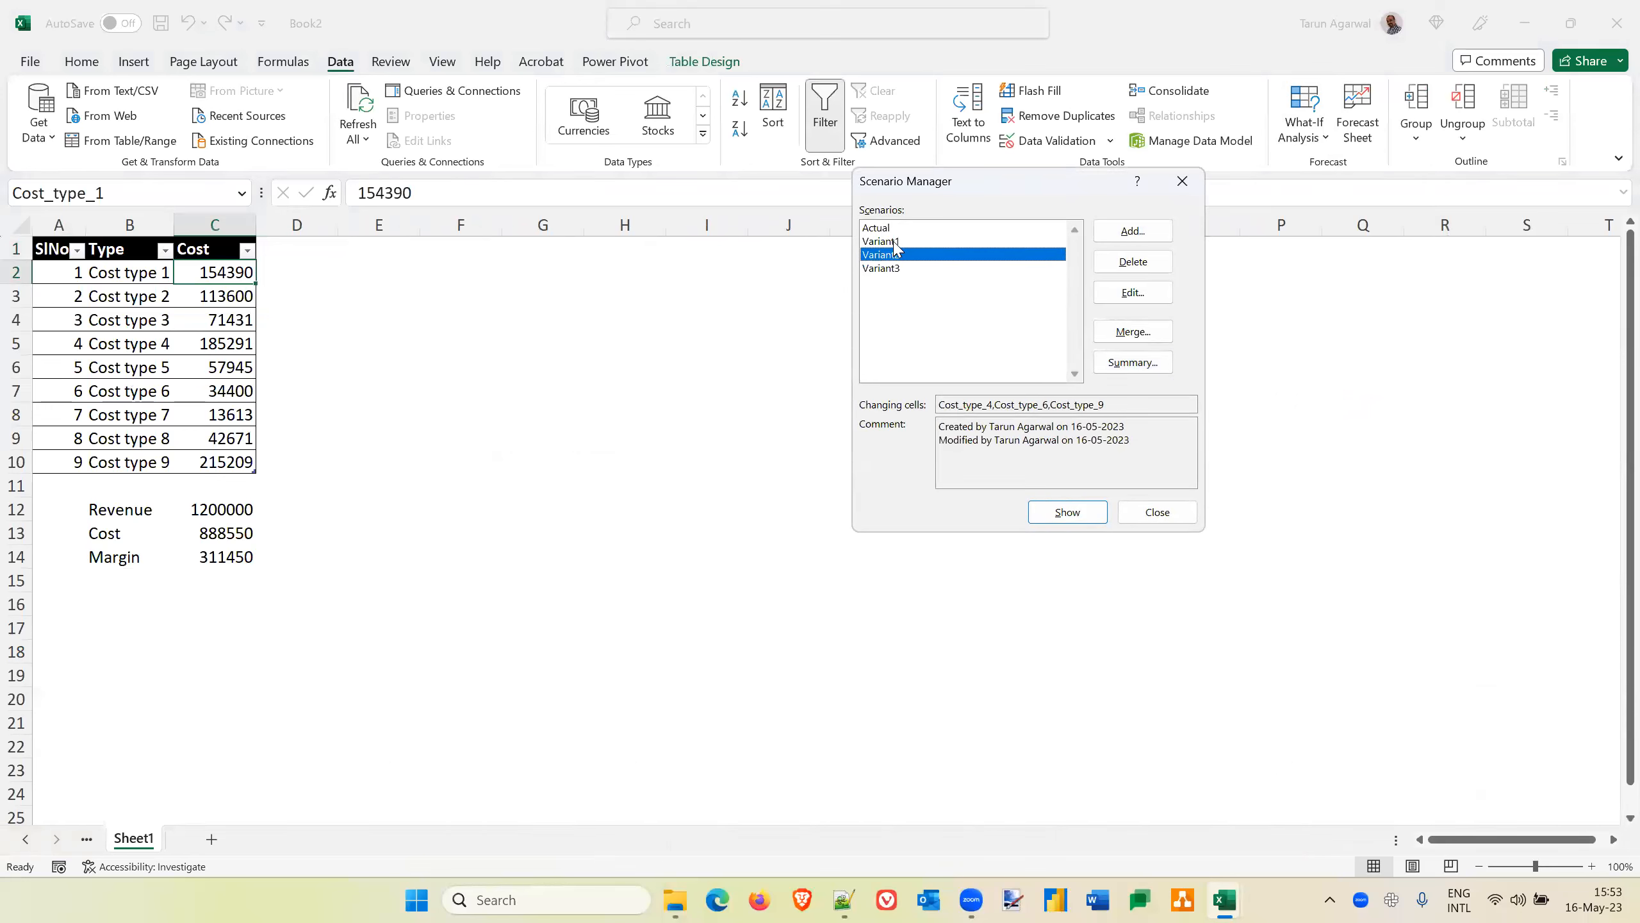
pyautogui.click(895, 241)
pyautogui.click(884, 230)
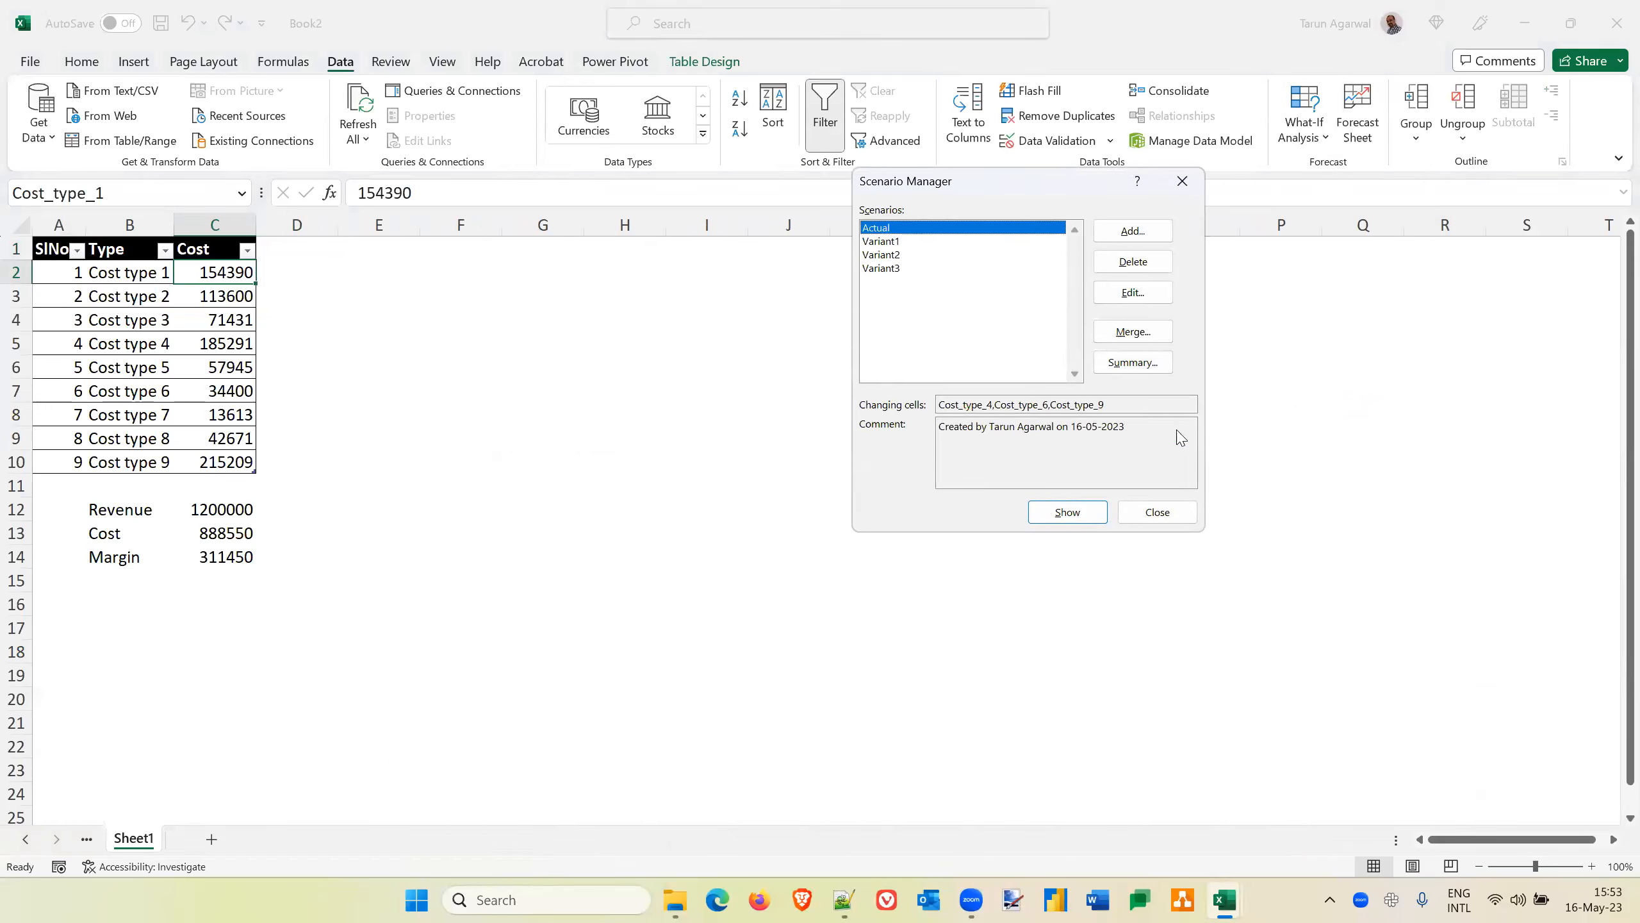
pyautogui.click(1134, 362)
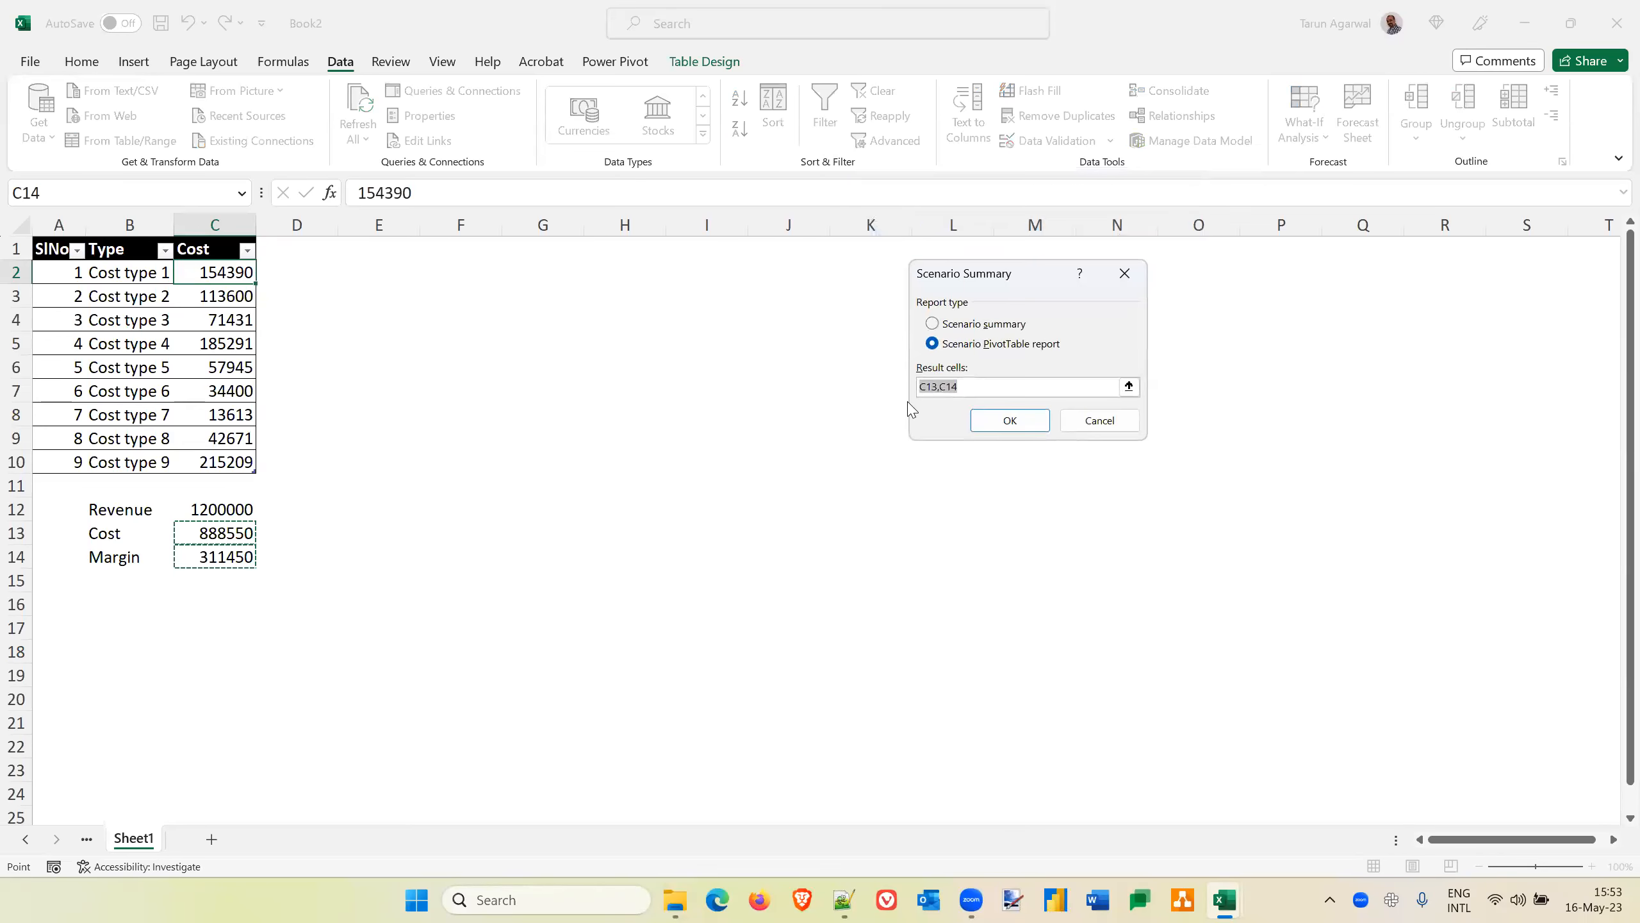
pyautogui.click(934, 323)
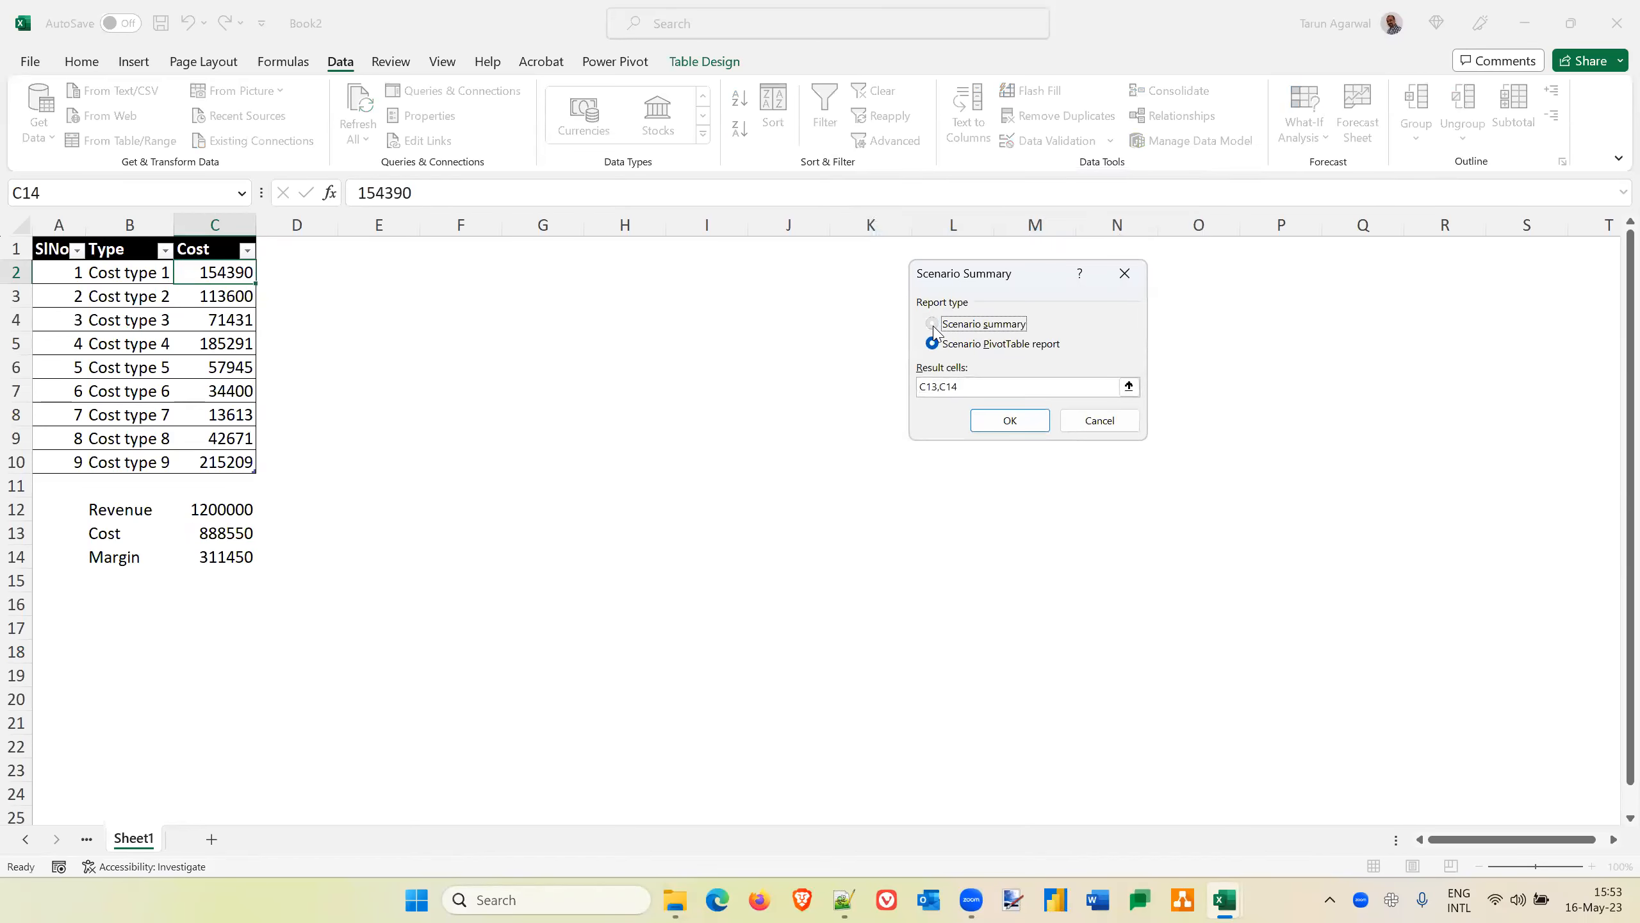
pyautogui.click(974, 388)
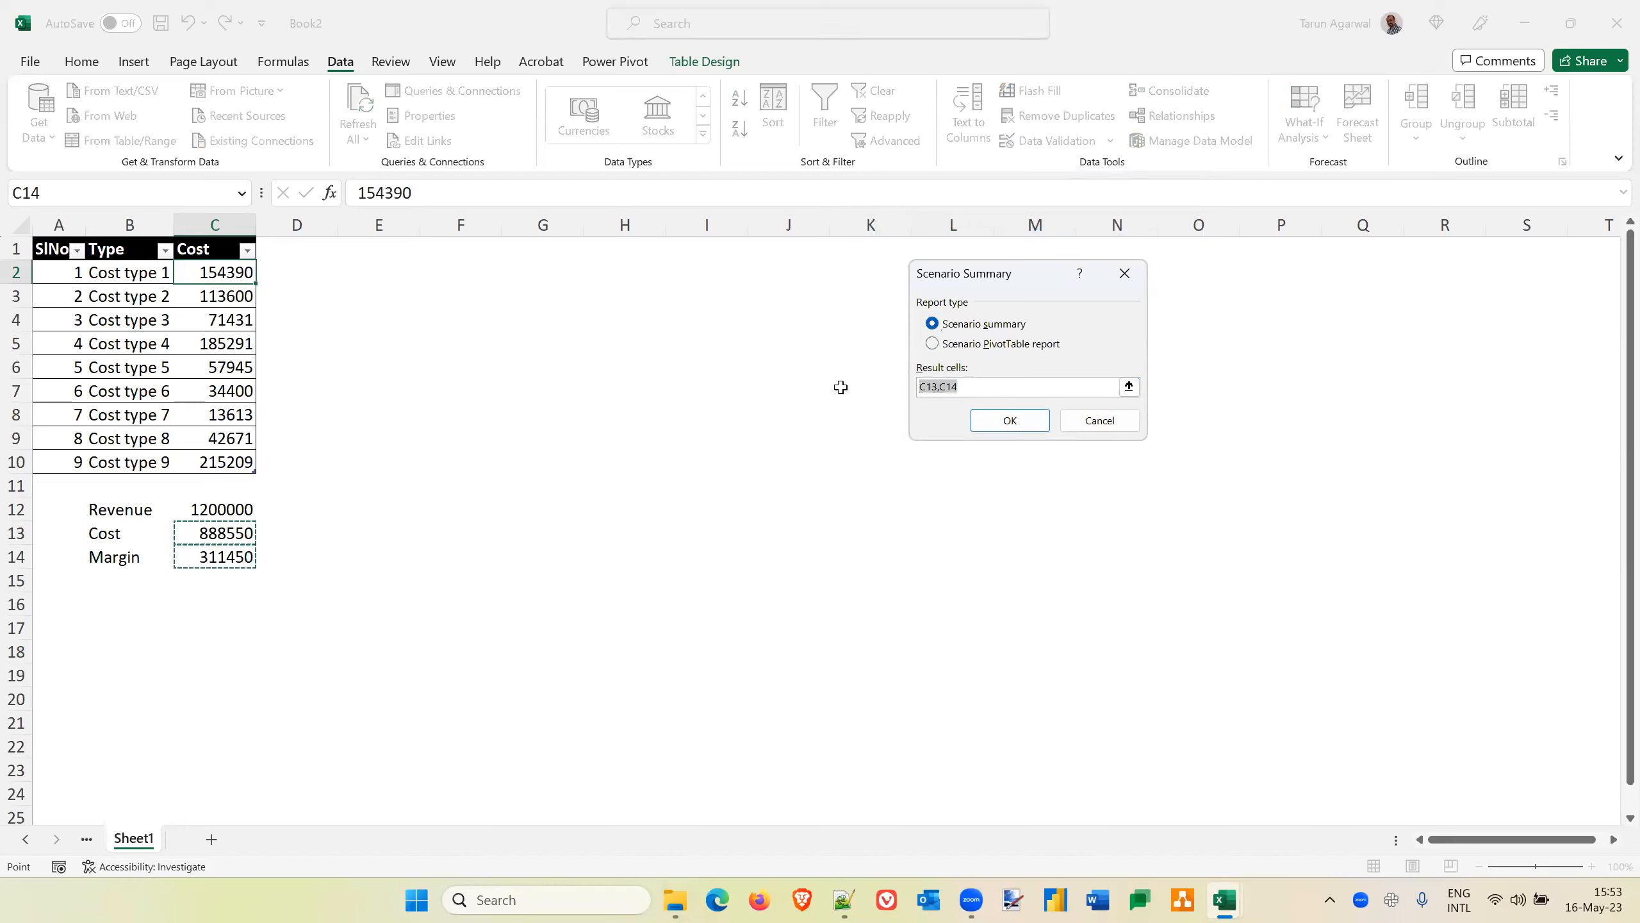
pyautogui.write('Cost,Margin')
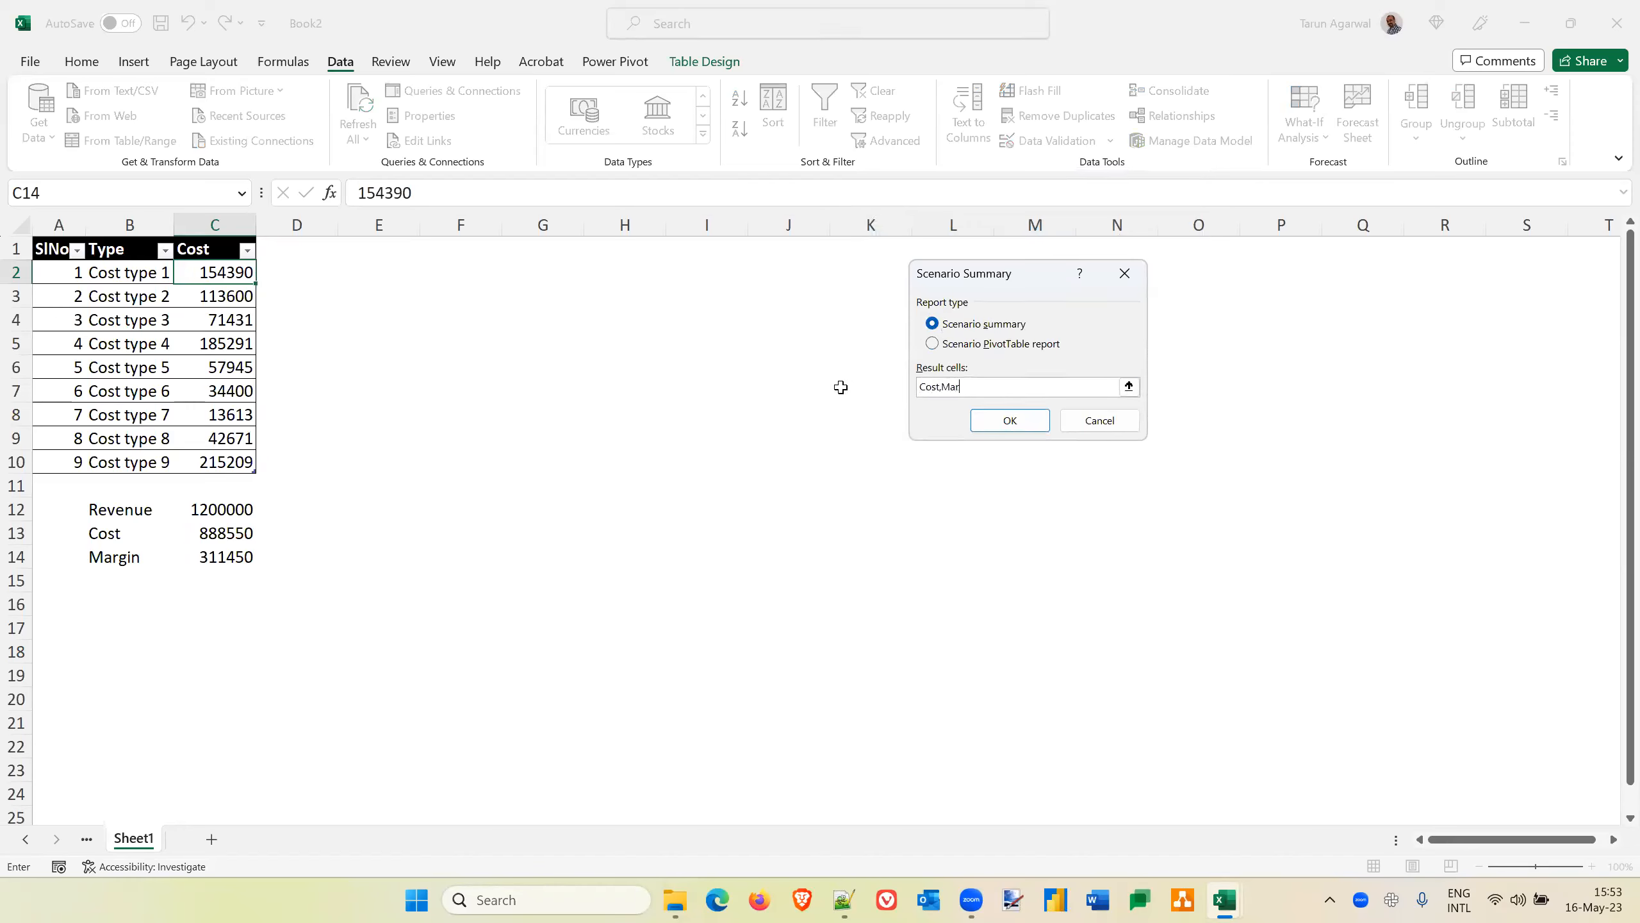
pyautogui.click(1009, 421)
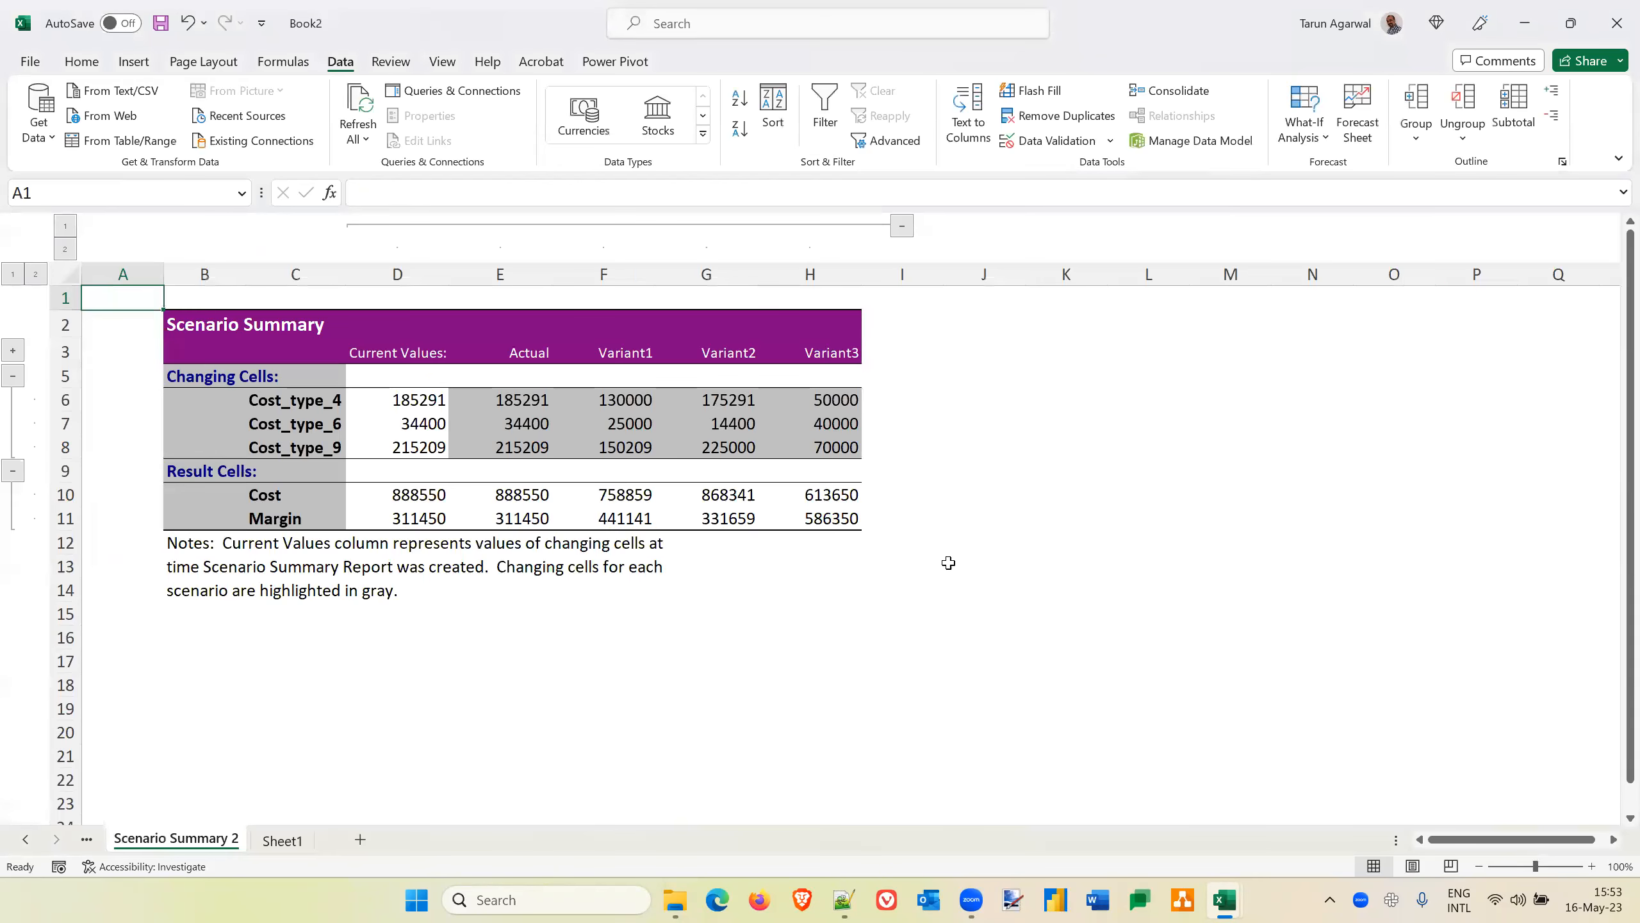
pyautogui.click(937, 504)
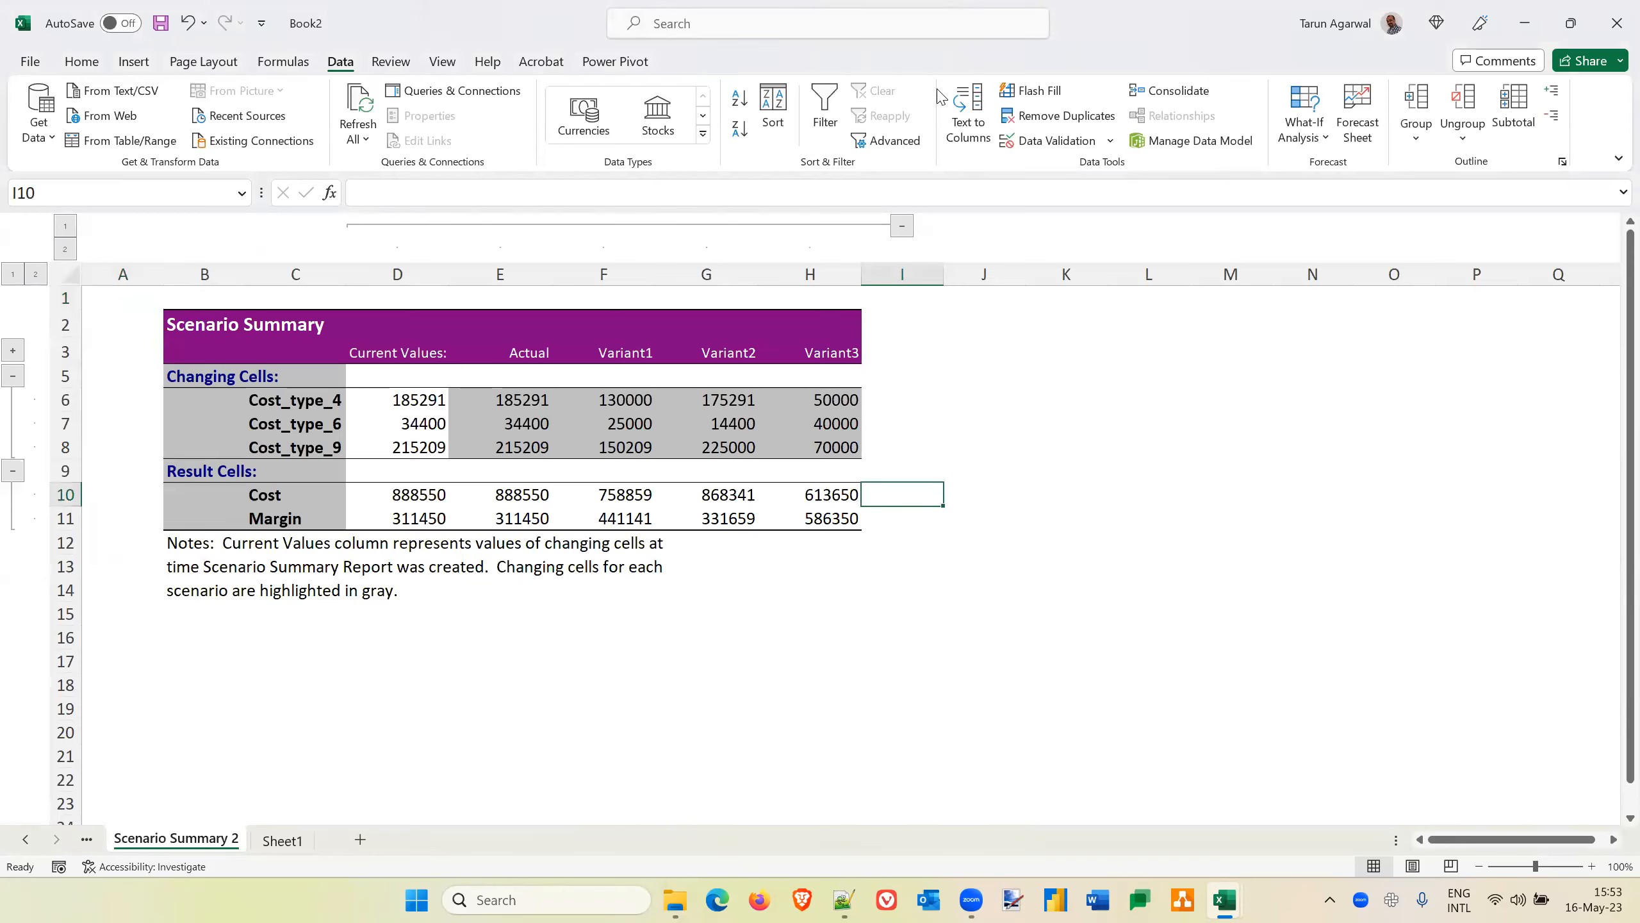
pyautogui.click(1061, 235)
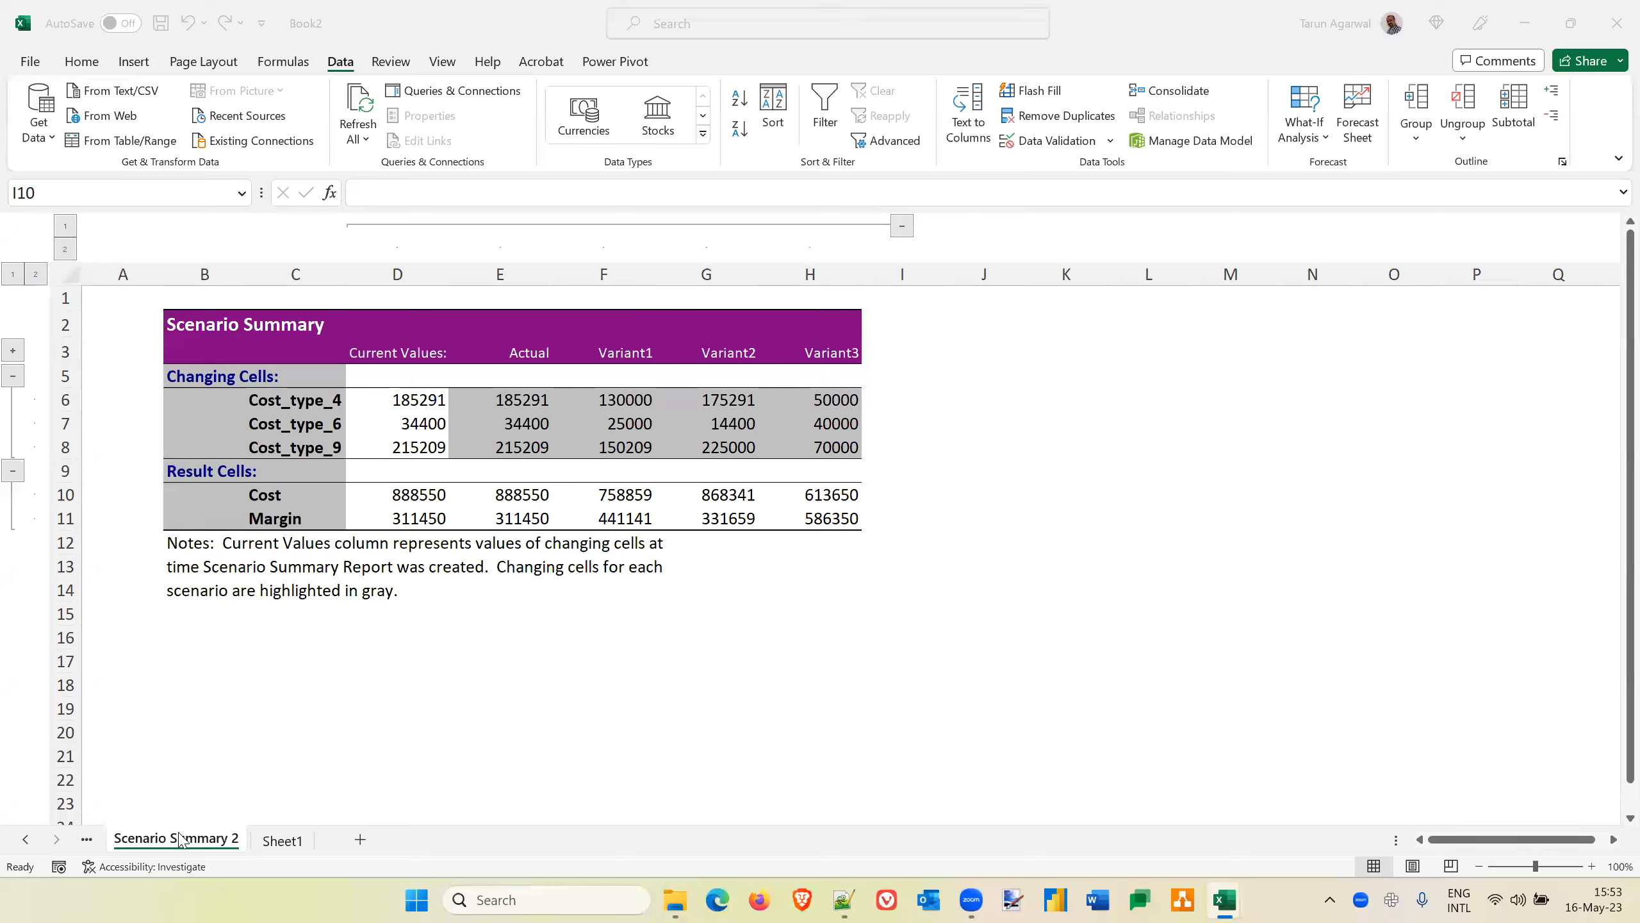
pyautogui.click(490, 722)
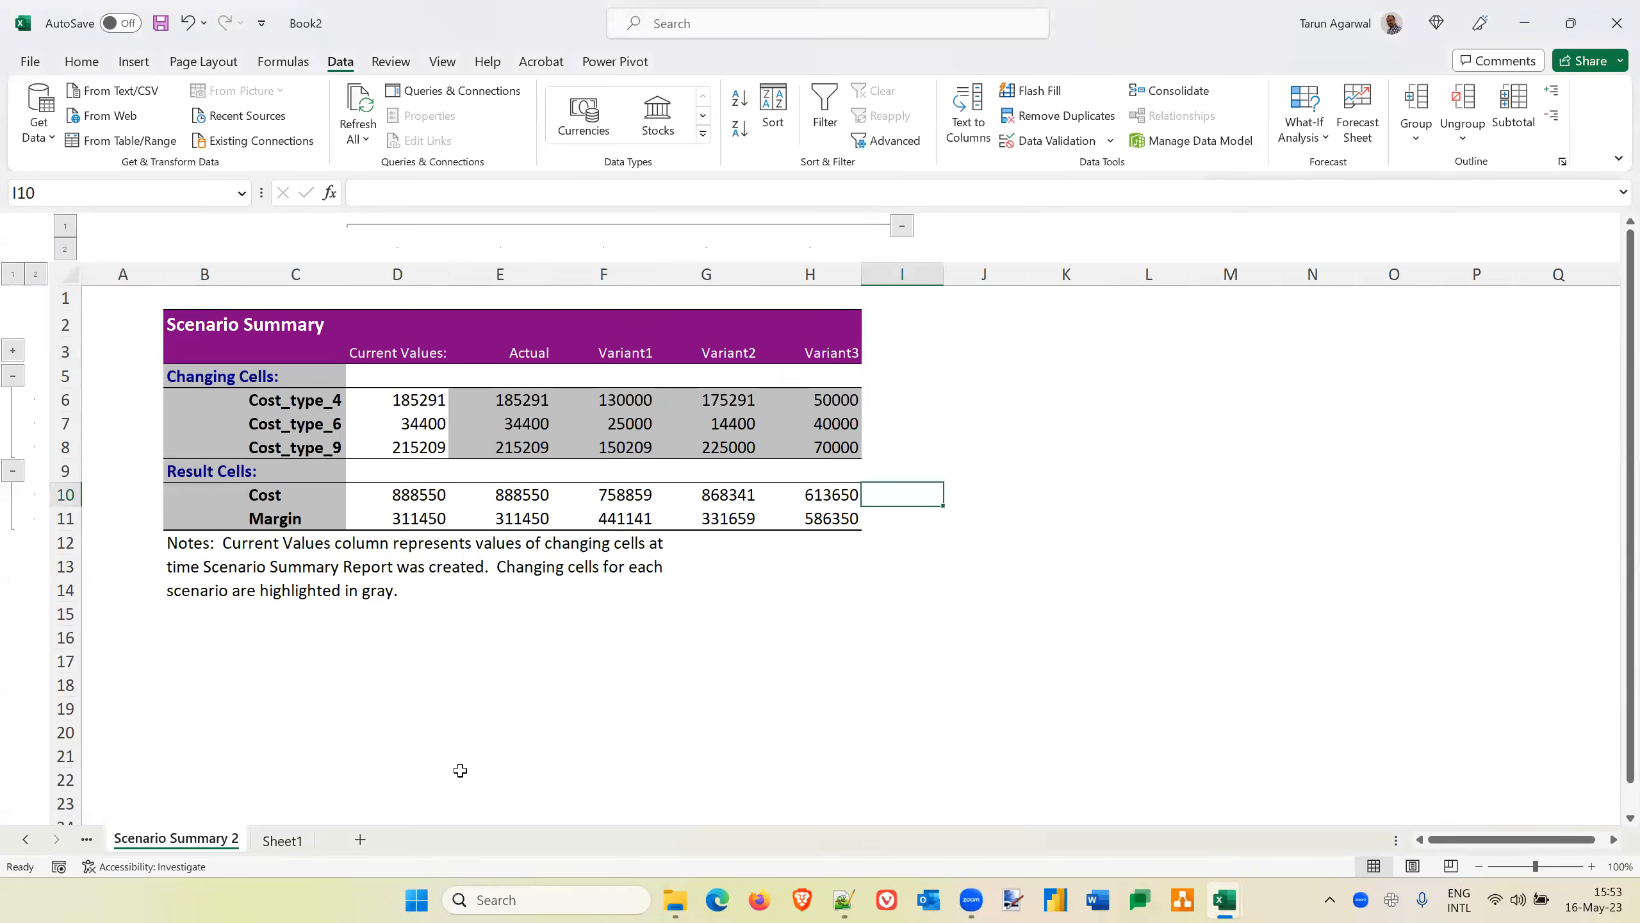
# Switch to the New Microsoft Excel Worksheet workbook and examine the named loan cells in B2:B8 of the Goal seek sheet, including the PMT-based EMI
pyautogui.click(284, 843)
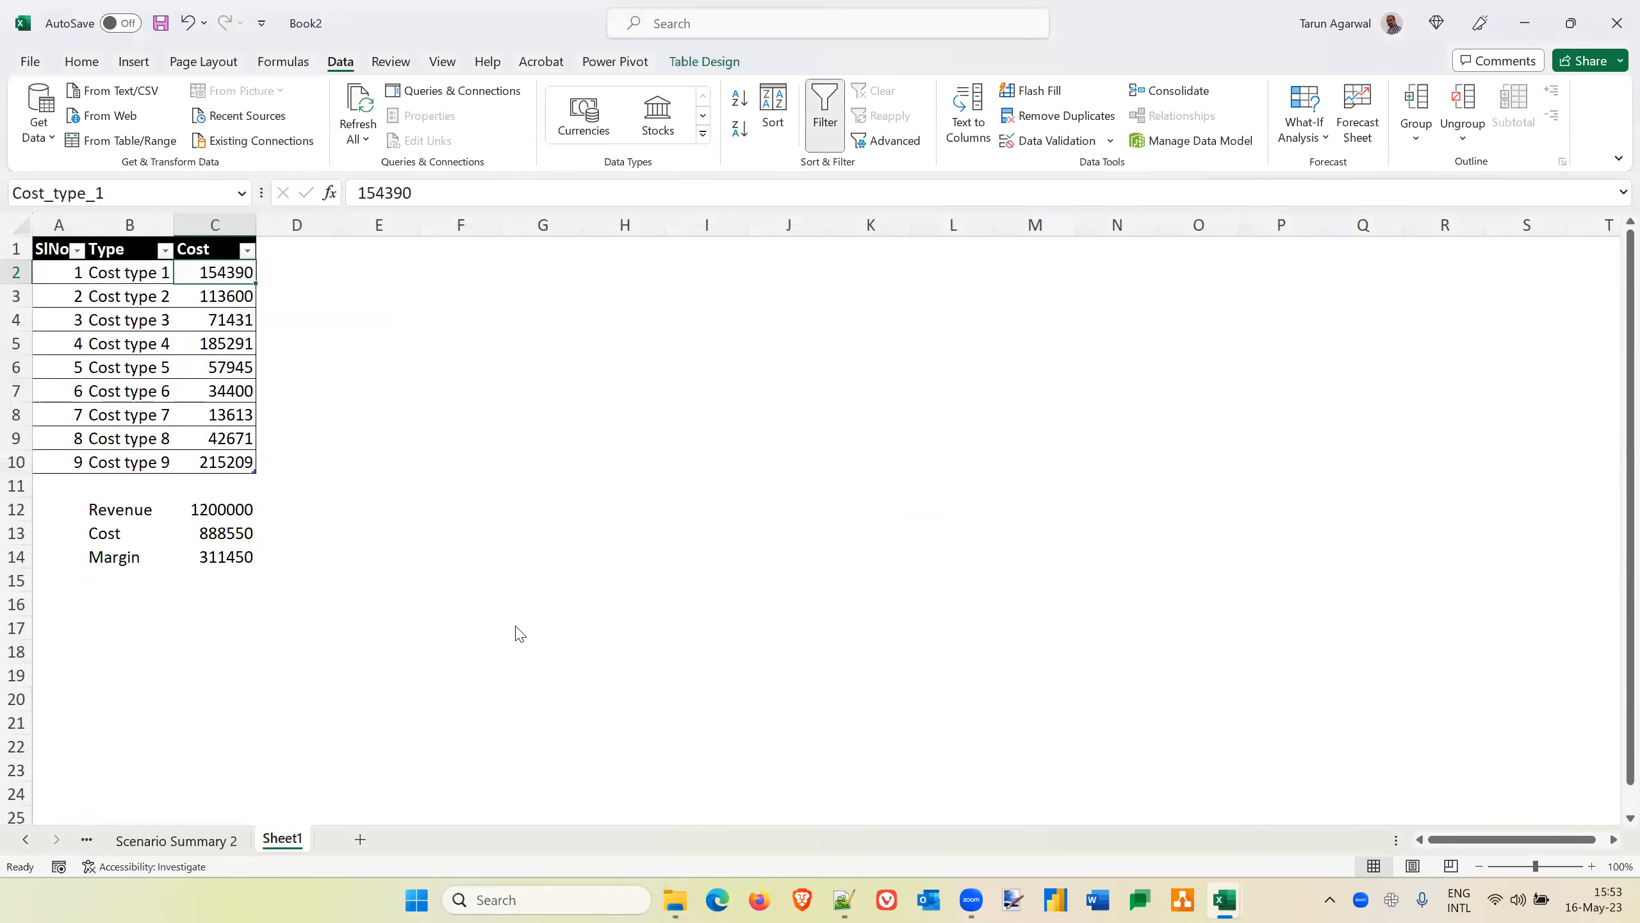
pyautogui.hotkey('alt', 'Tab')
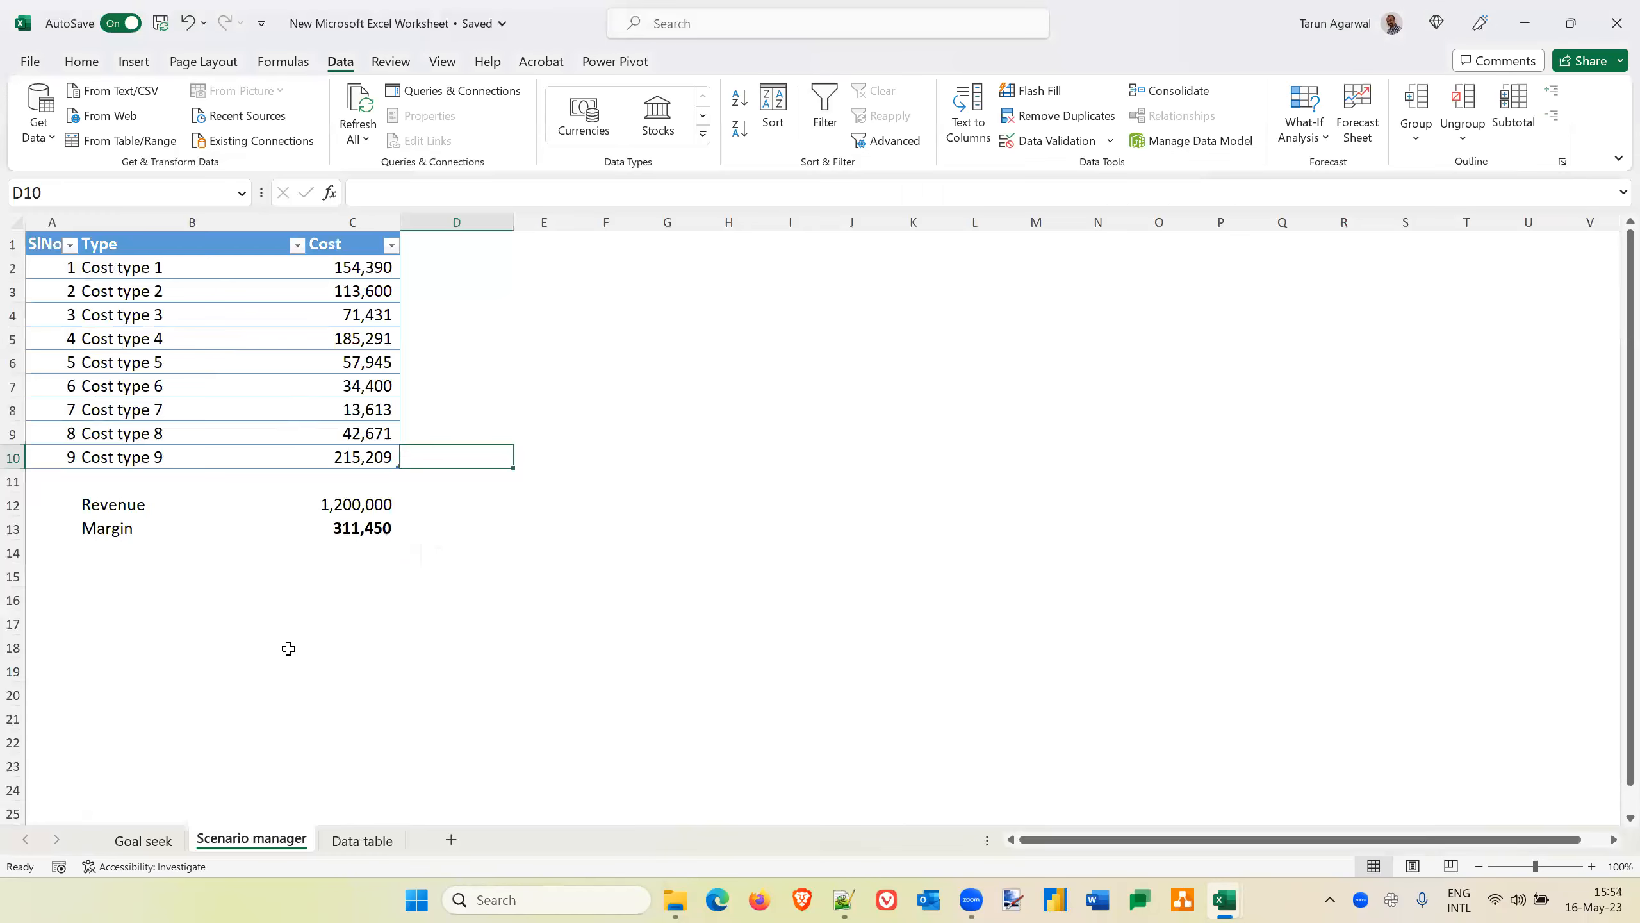
pyautogui.click(133, 842)
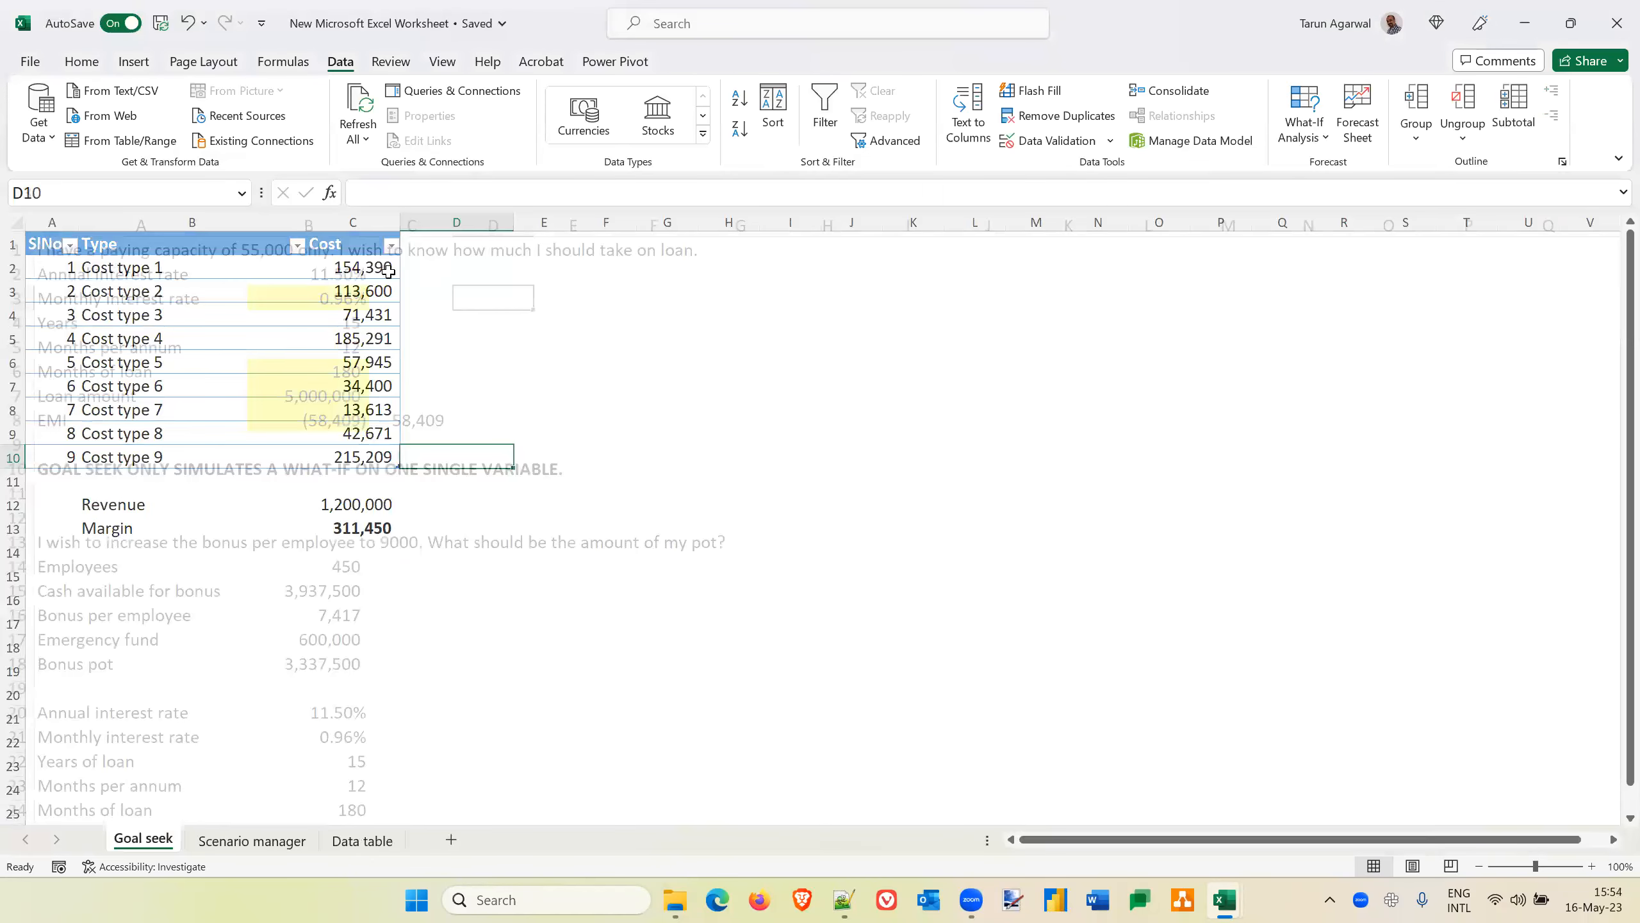
pyautogui.click(331, 266)
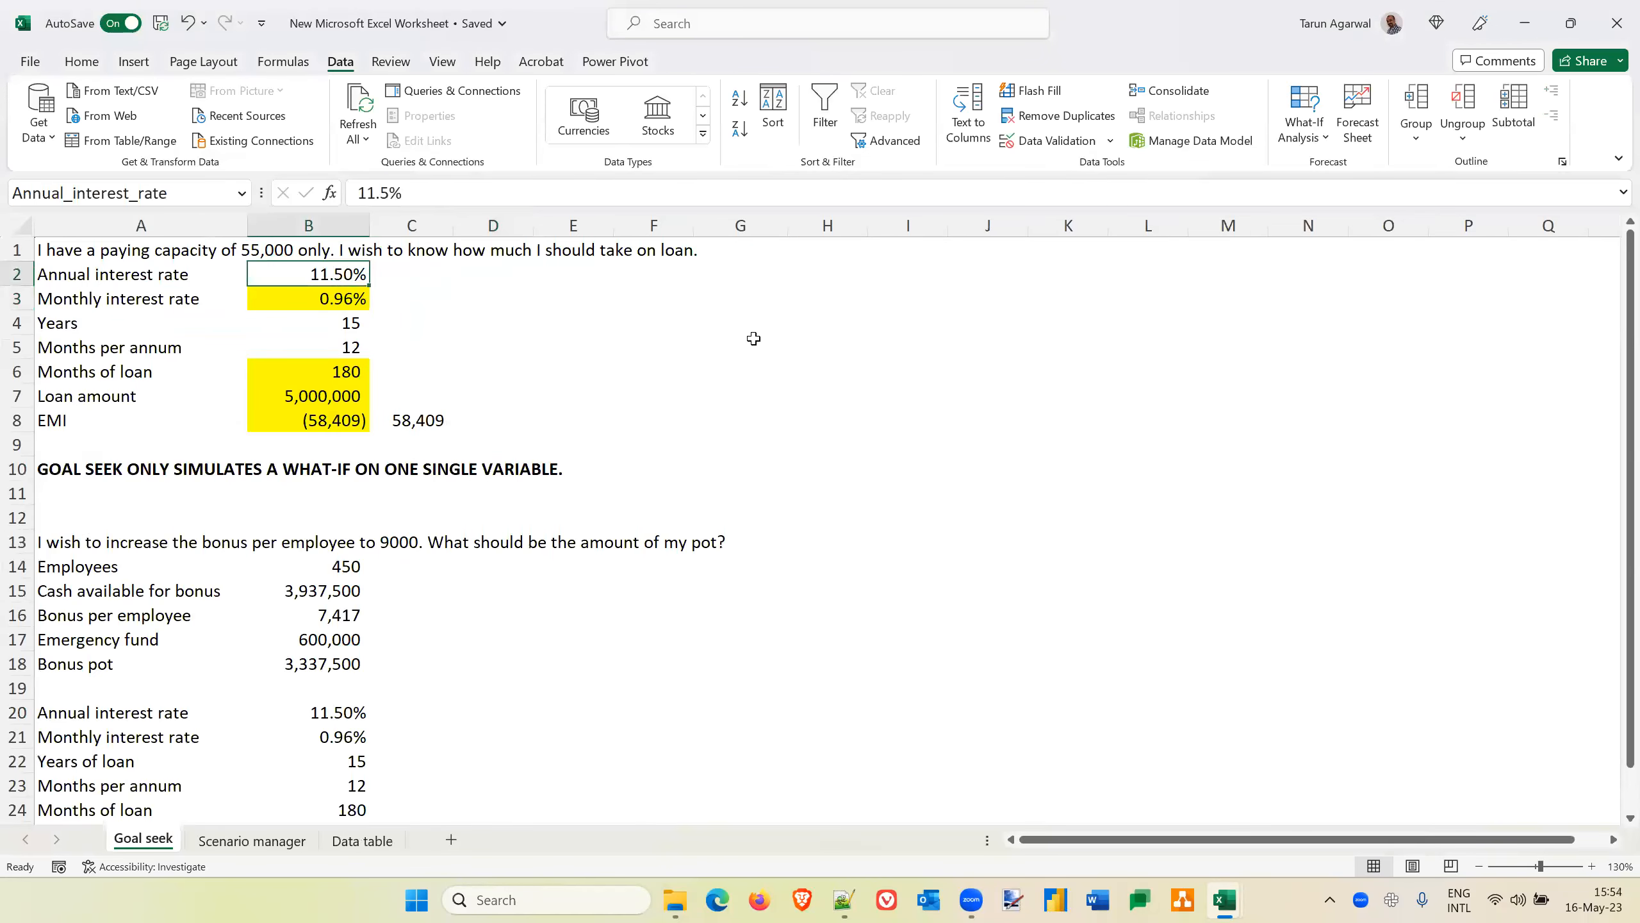
pyautogui.press('Down')
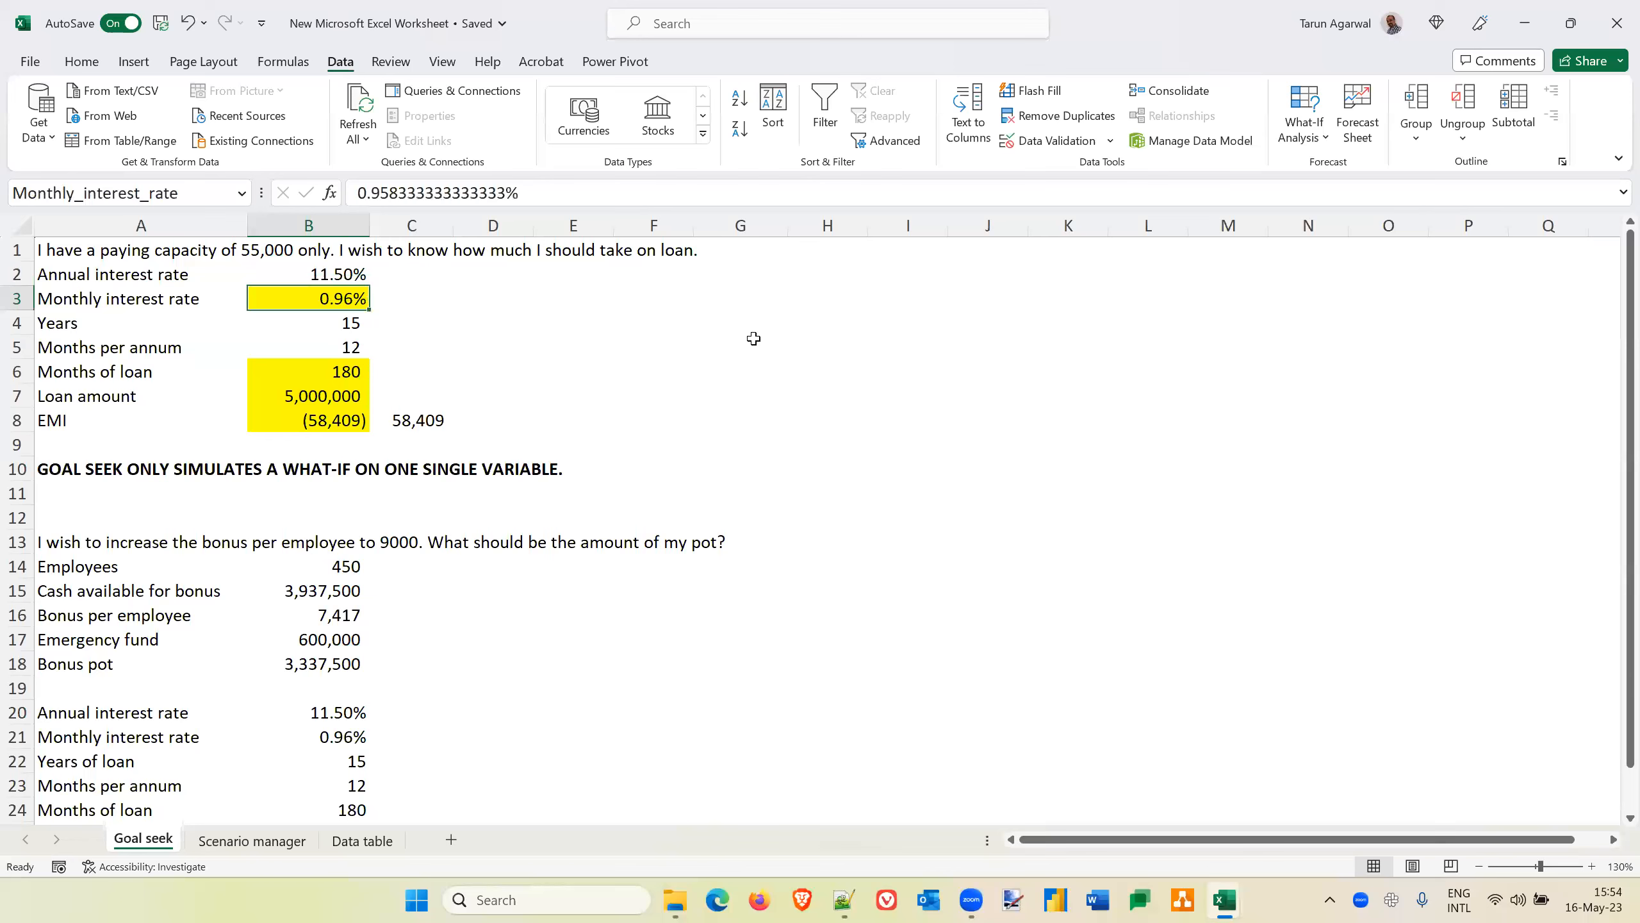
pyautogui.press('Down')
pyautogui.press('Down')
pyautogui.press('Down')
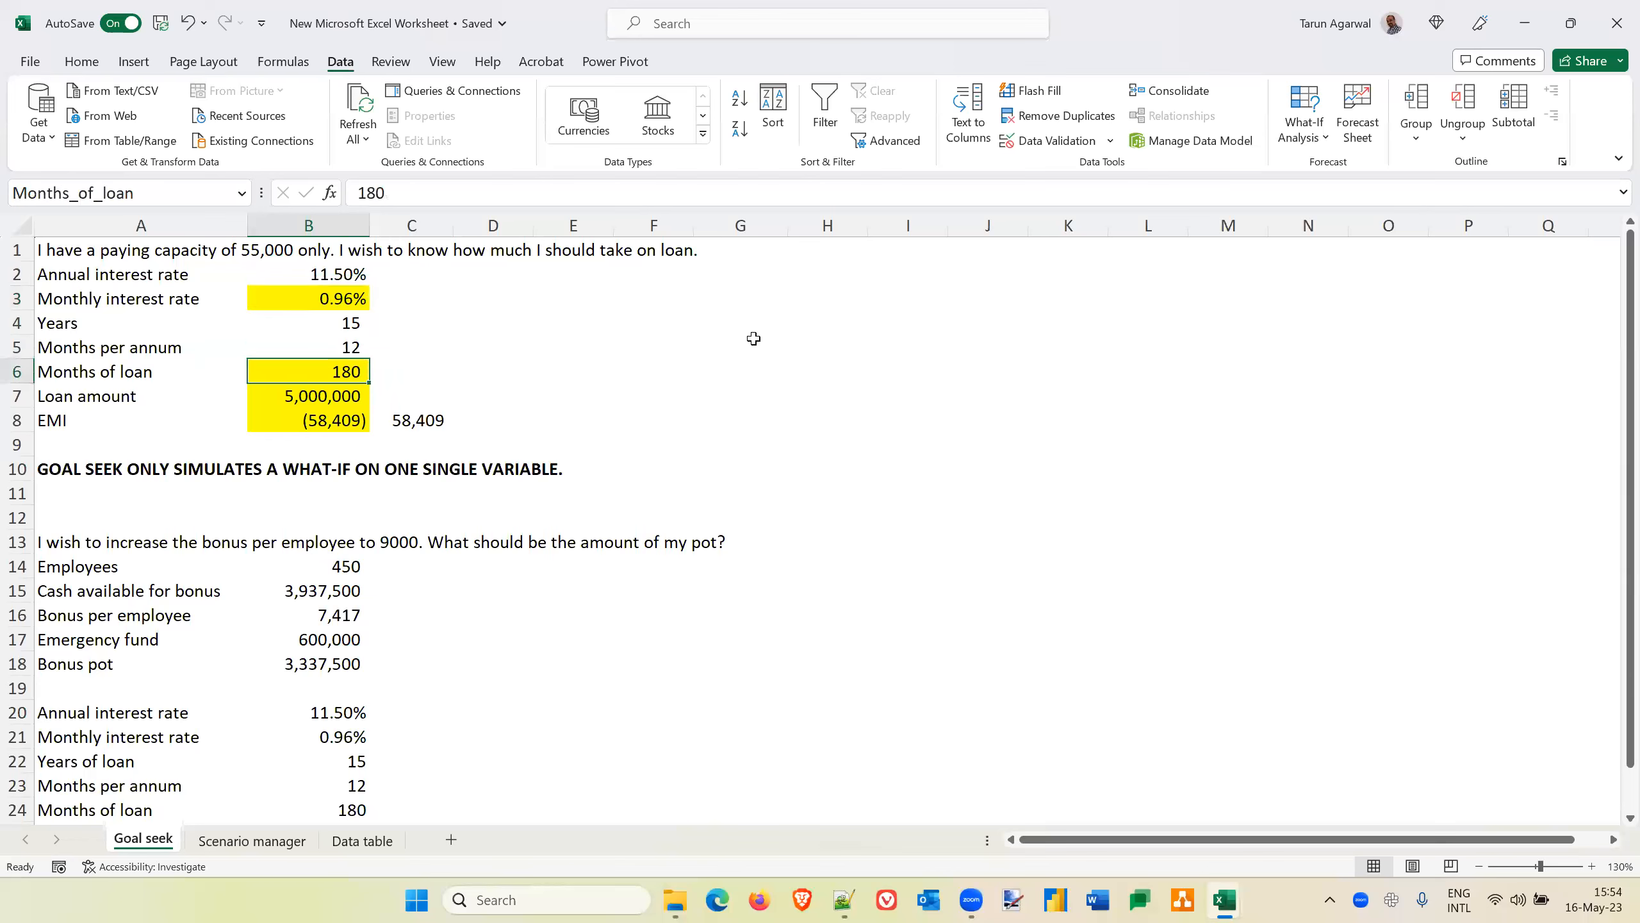
pyautogui.press('Down')
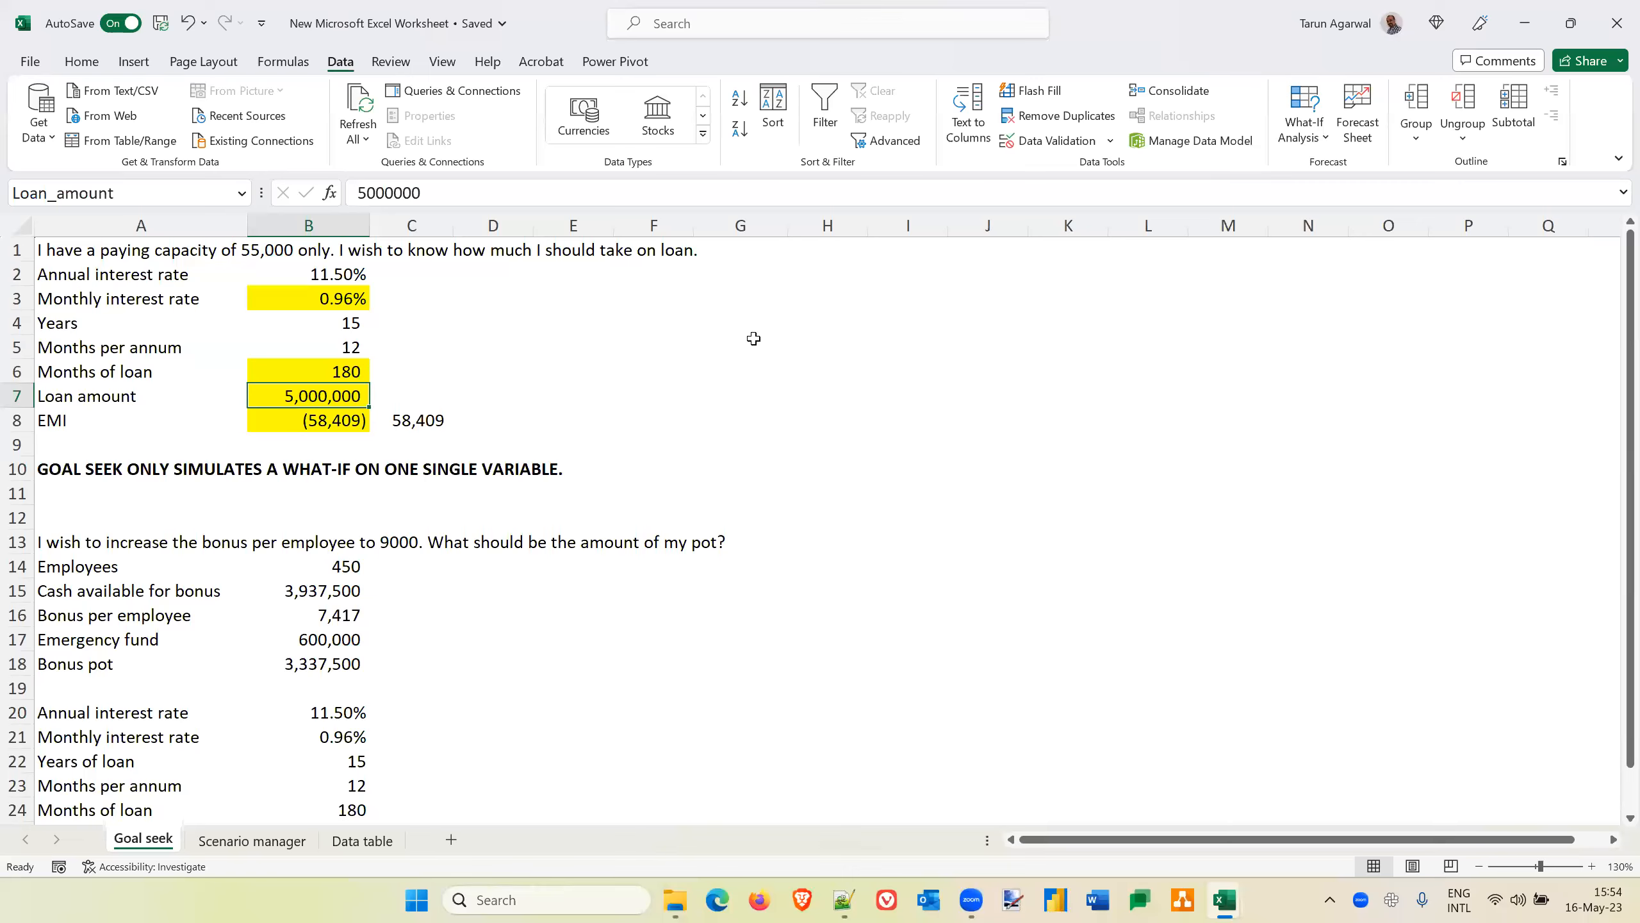
pyautogui.press('Down')
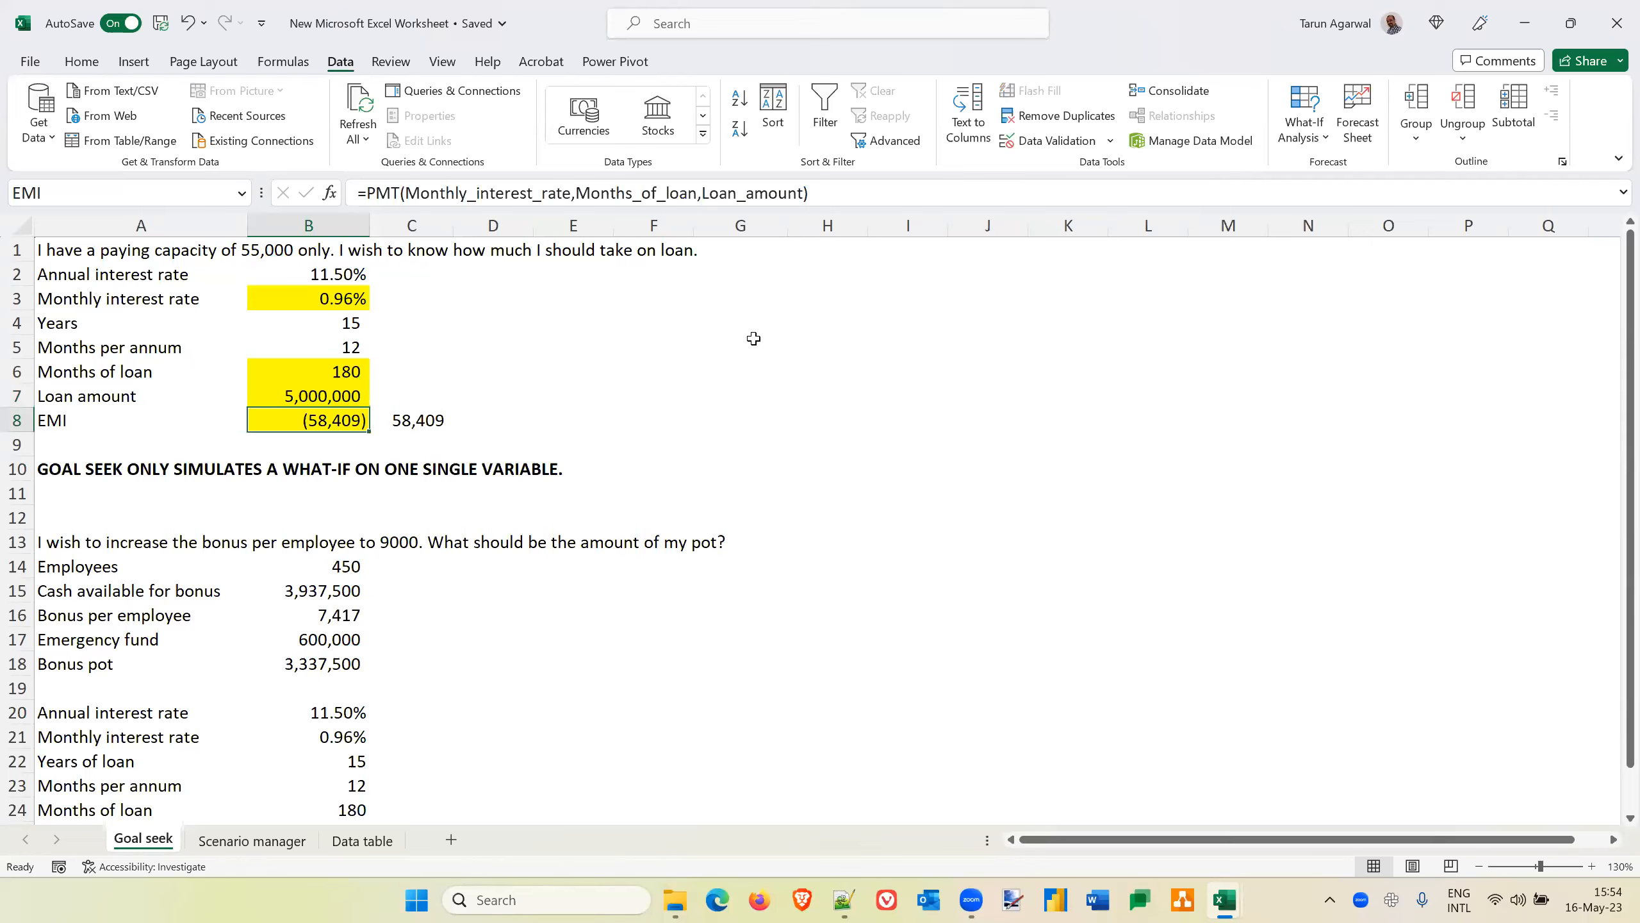
# Examine the manual EMI formula in C8 and the months of loan, loan amount and monthly interest rate cells it refers to
pyautogui.press('Right')
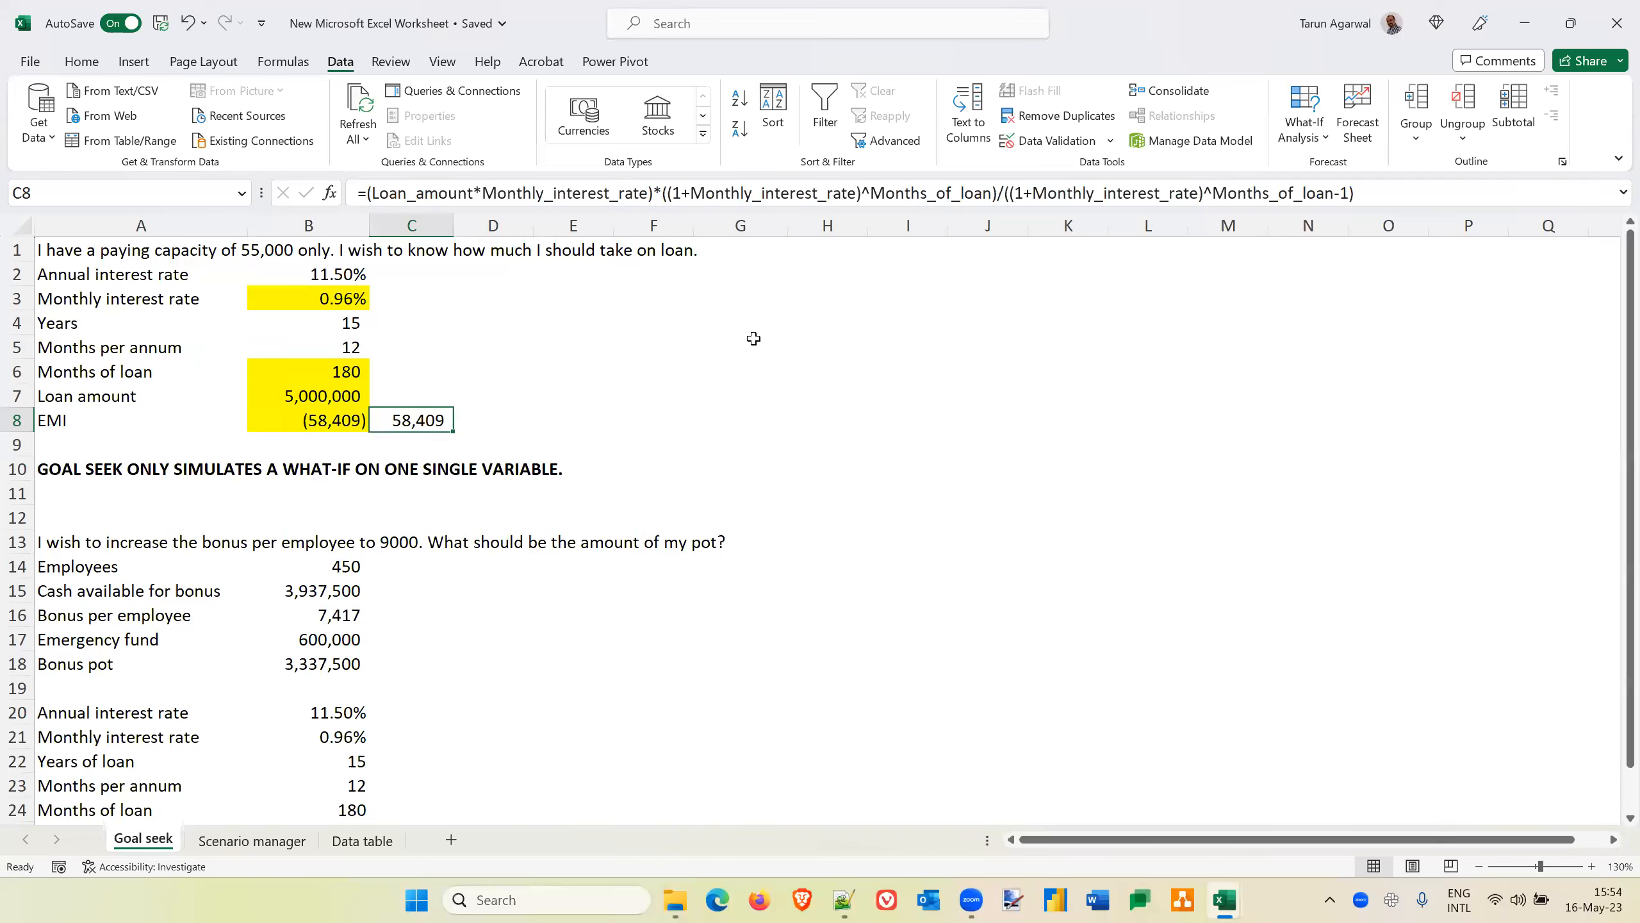
pyautogui.click(343, 372)
pyautogui.click(321, 396)
pyautogui.click(336, 298)
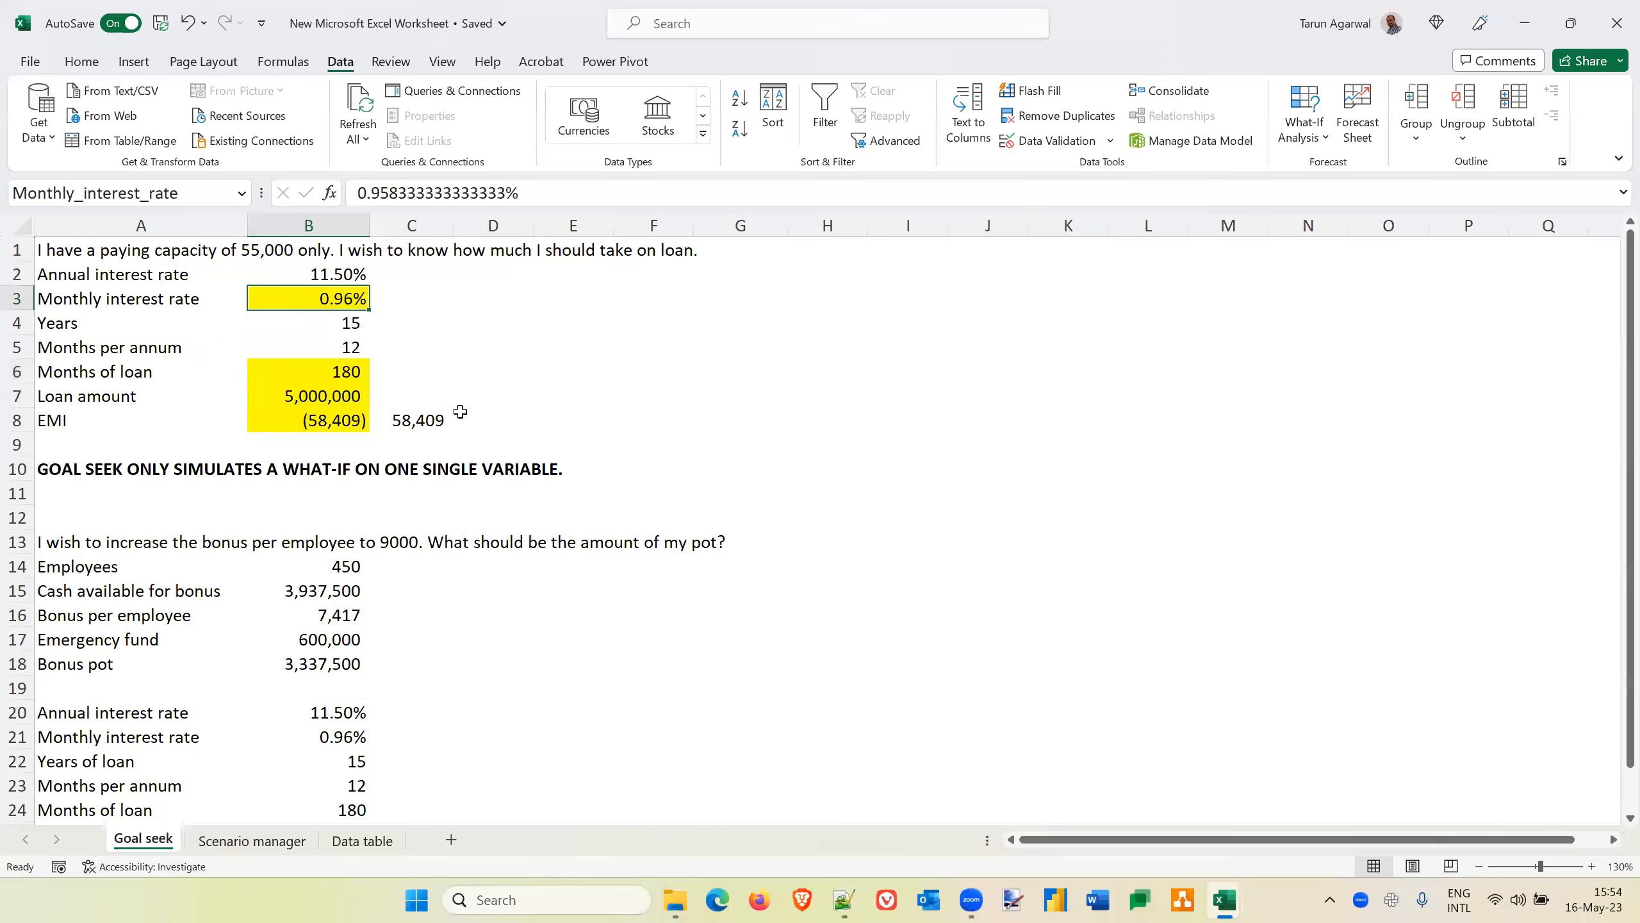
pyautogui.click(422, 418)
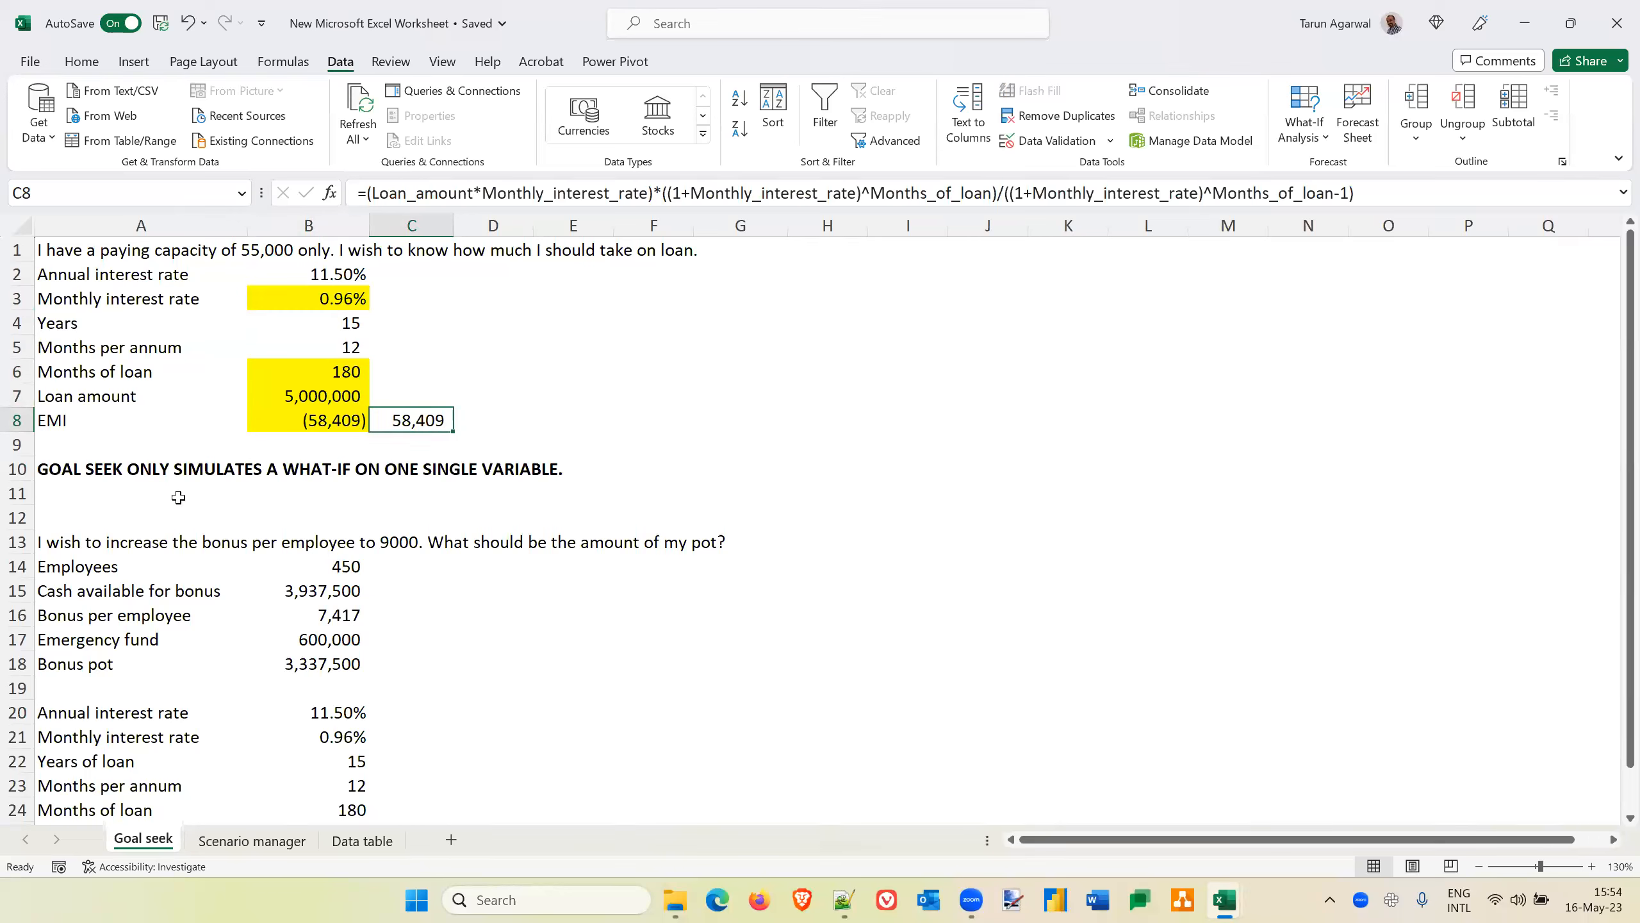
pyautogui.click(129, 492)
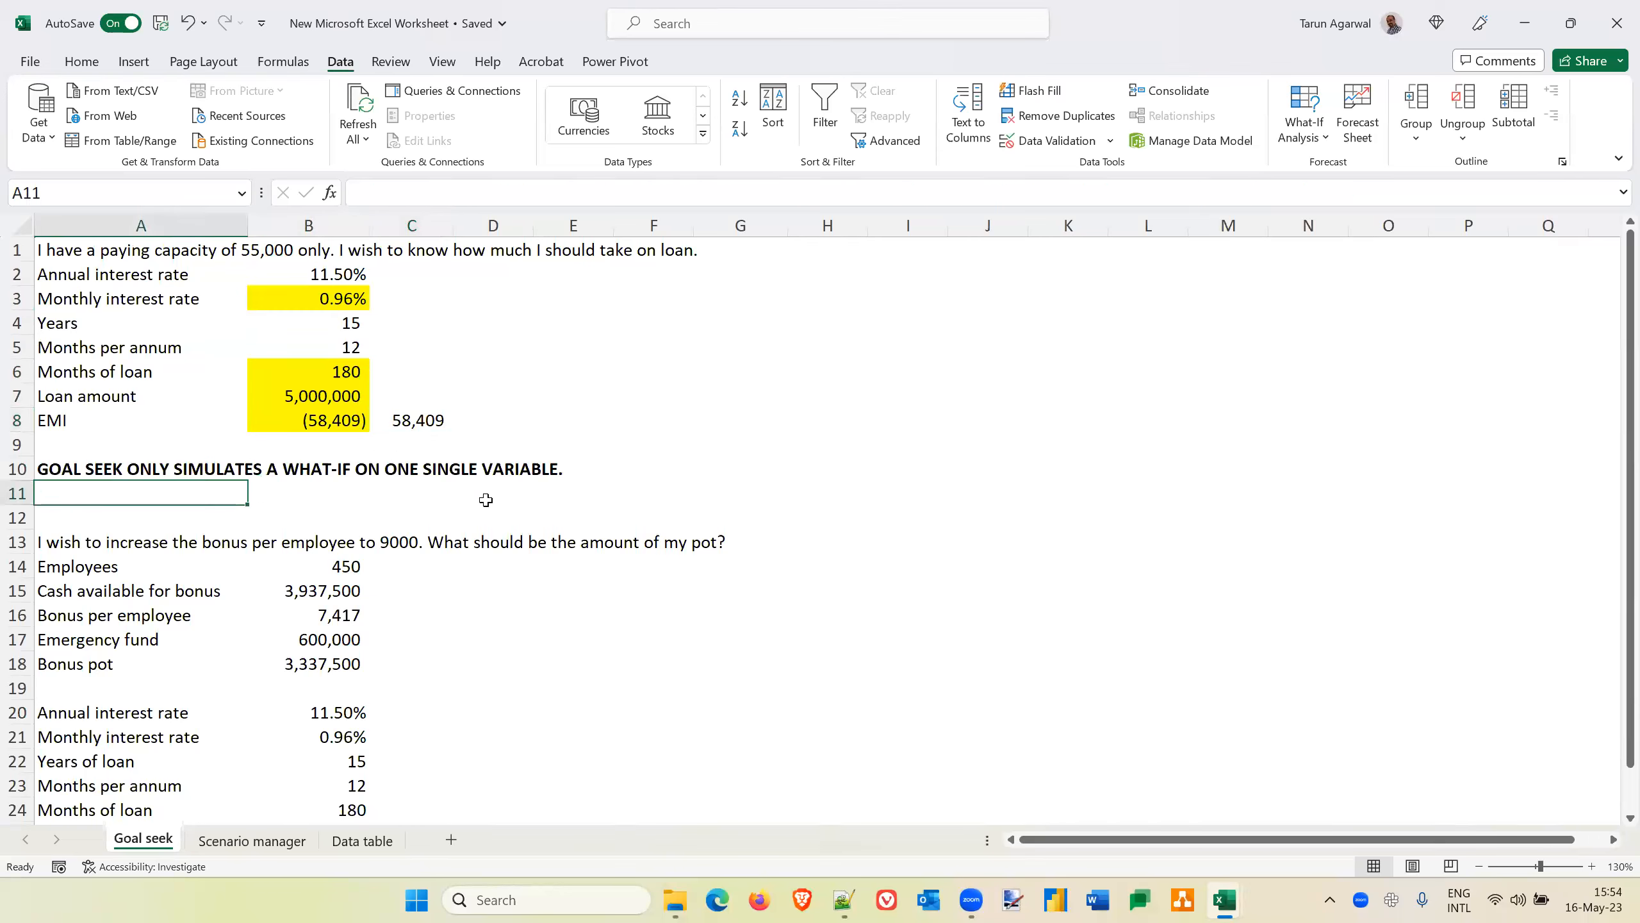
# Enter "ALL THE INPUTS FOR THE FORMULA IN THE SET CELL SHOULD BE VALUES, NOT FORMULAE." in A11 and make it bold
pyautogui.press('capslock')
pyautogui.write('THERE')
pyautogui.press('BackSpace')
pyautogui.press('BackSpace')
pyautogui.press('BackSpace')
pyautogui.press('BackSpace')
pyautogui.press('BackSpace')
pyautogui.write('ALL TH')
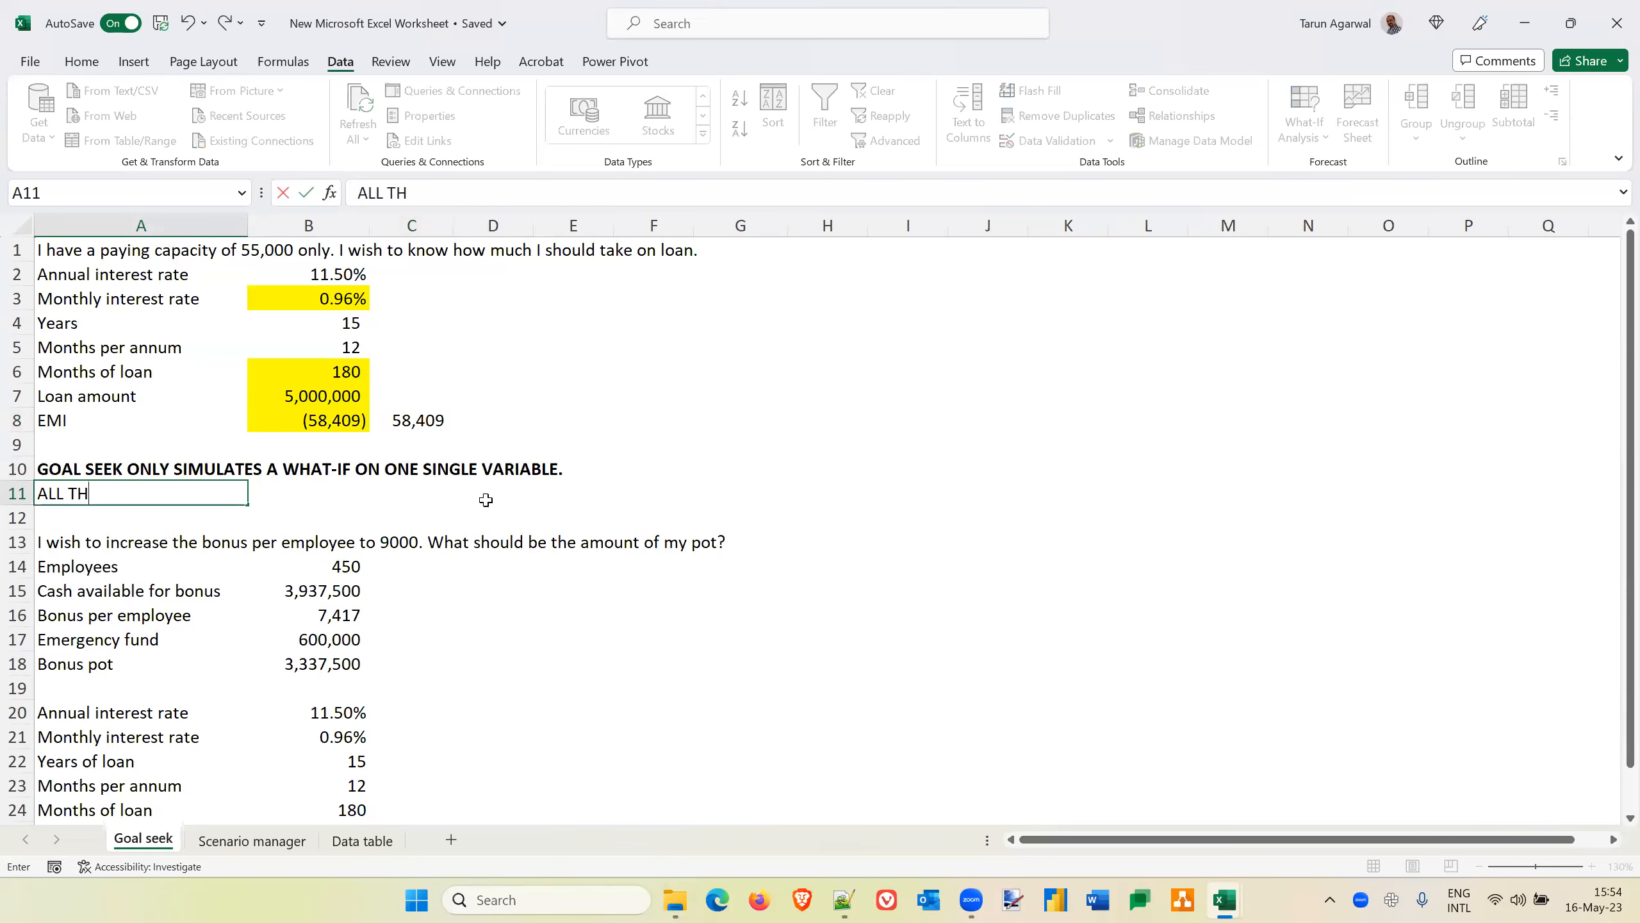
pyautogui.write('E INPUT VALUE')
pyautogui.press('BackSpace')
pyautogui.press('BackSpace')
pyautogui.press('BackSpace')
pyautogui.press('BackSpace')
pyautogui.press('BackSpace')
pyautogui.write('S FOR THE')
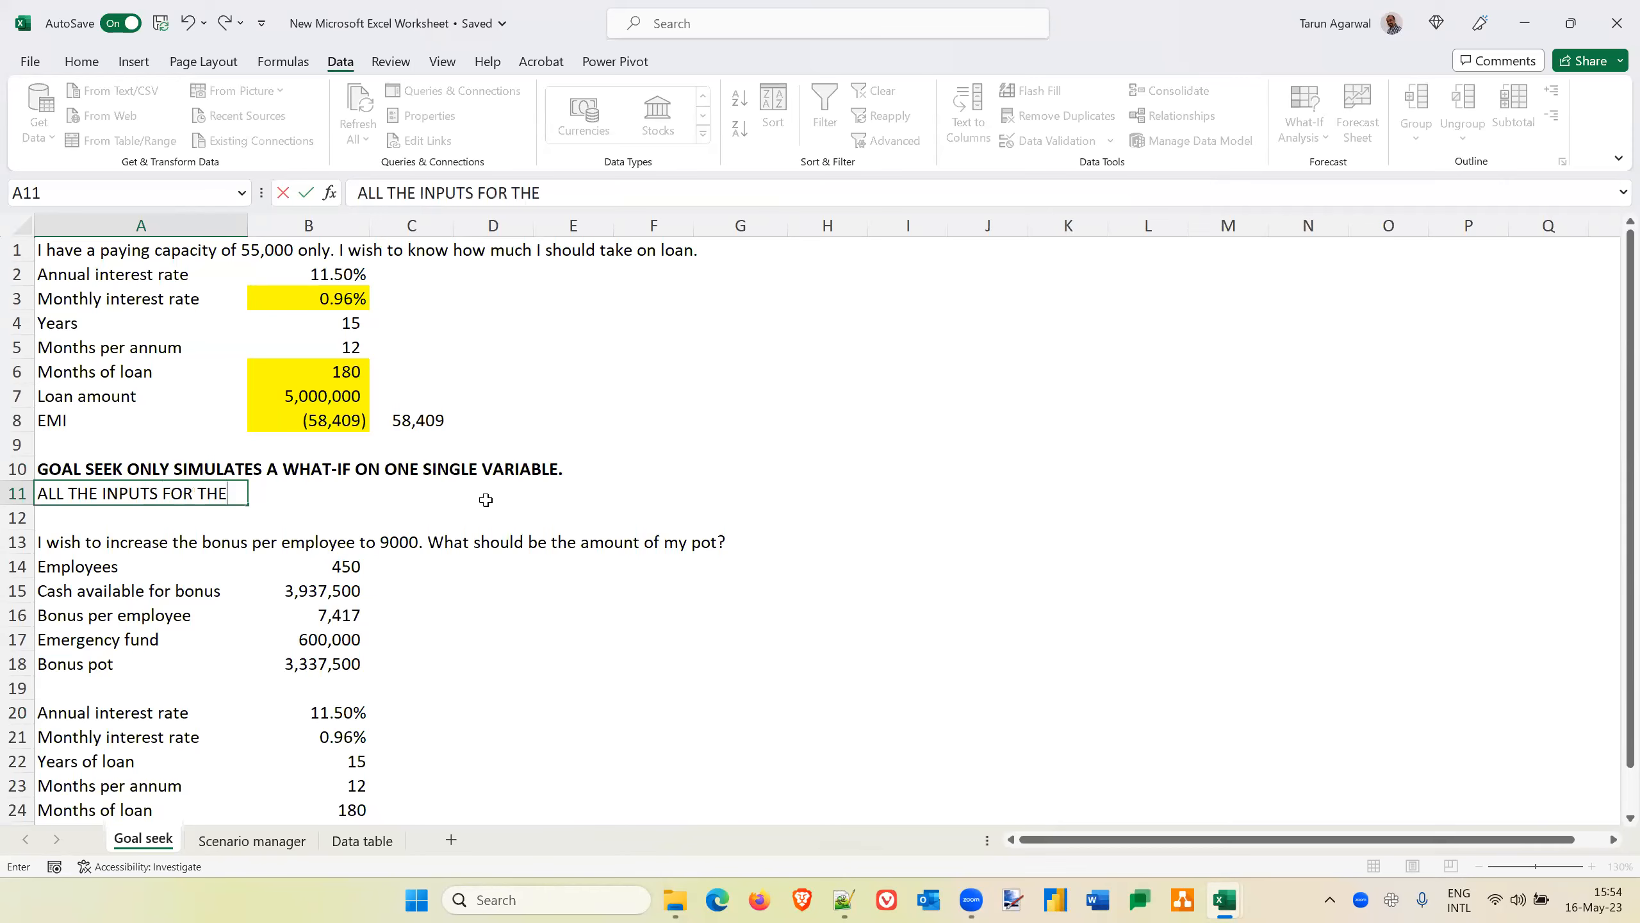
pyautogui.write(' FORMULA IN THE')
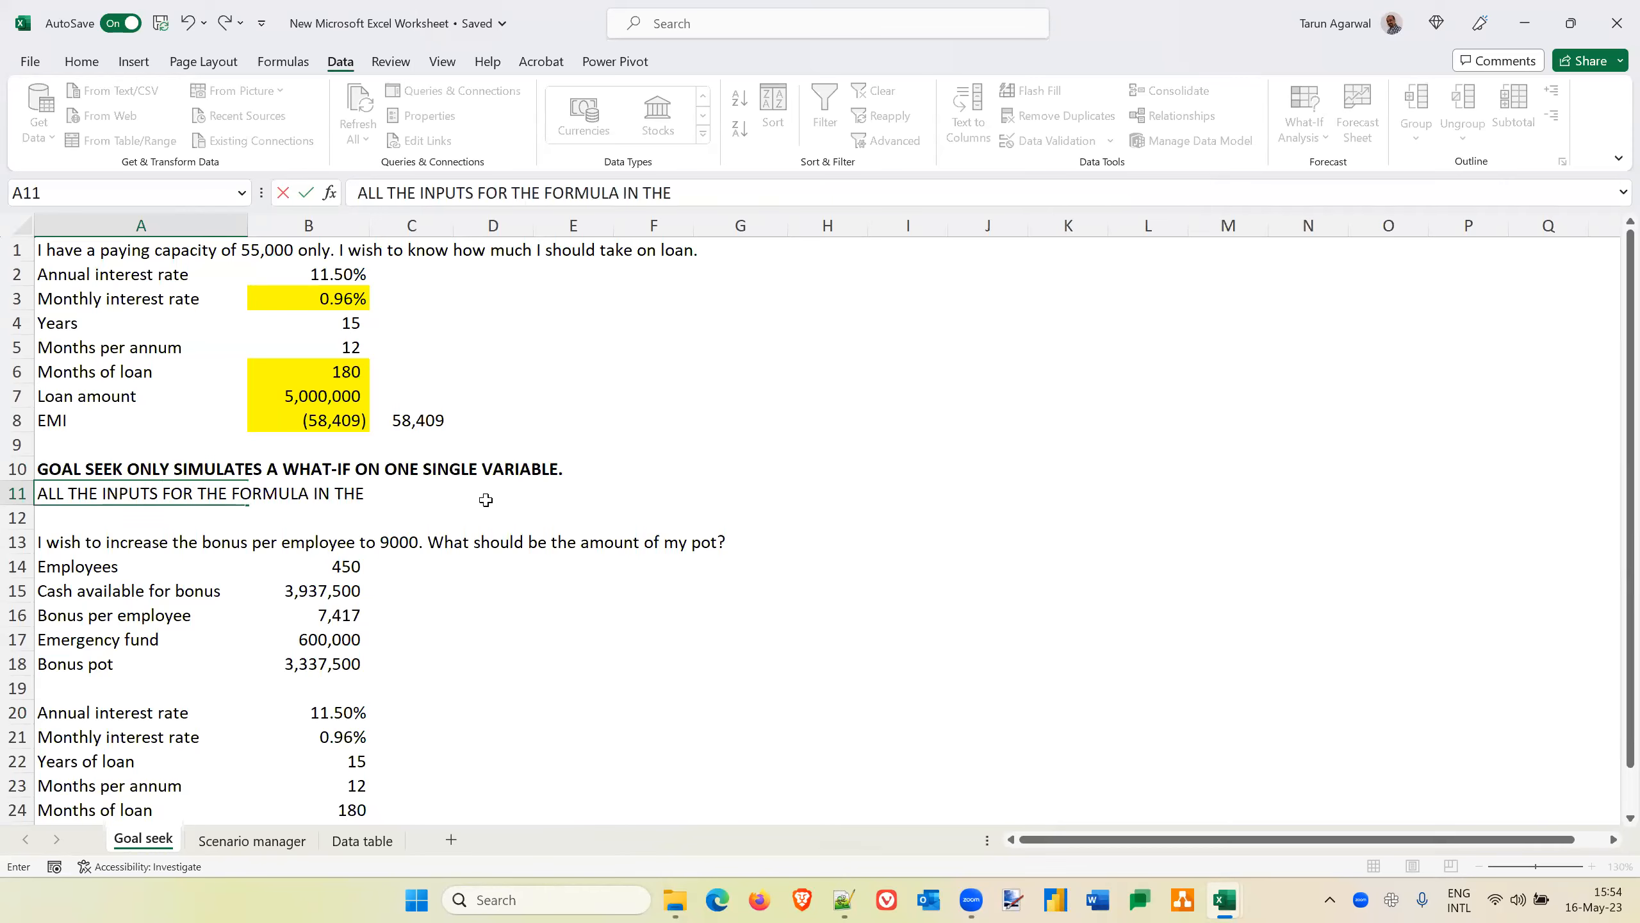
pyautogui.write(' SET CELL SHOU')
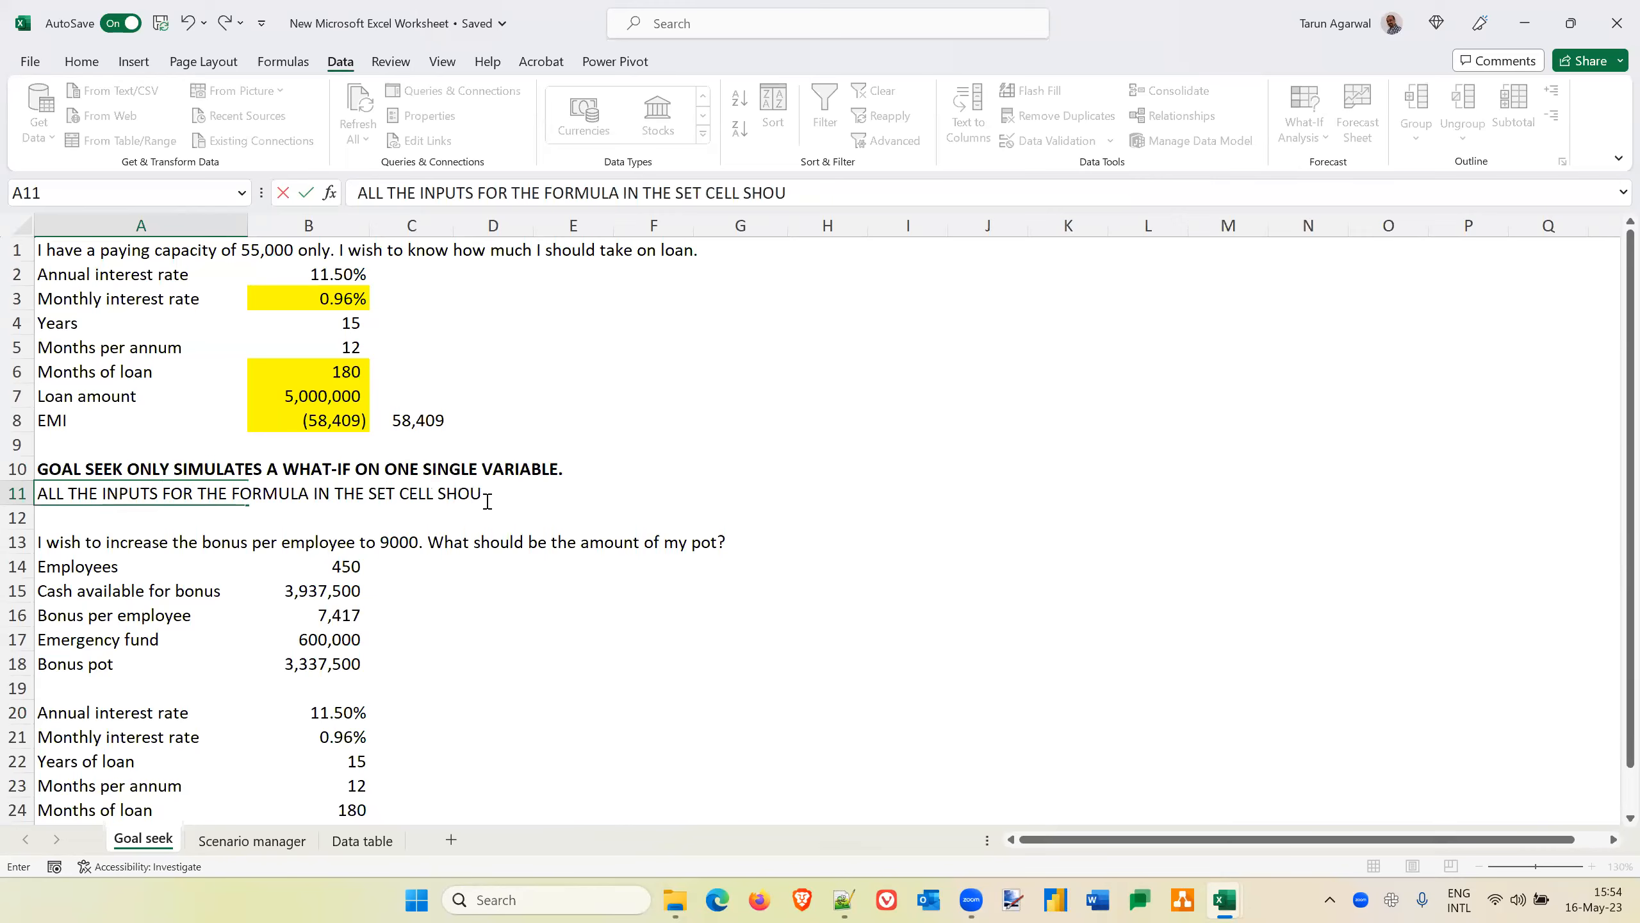
pyautogui.write('LD BE VALUES, NOT FORMULA')
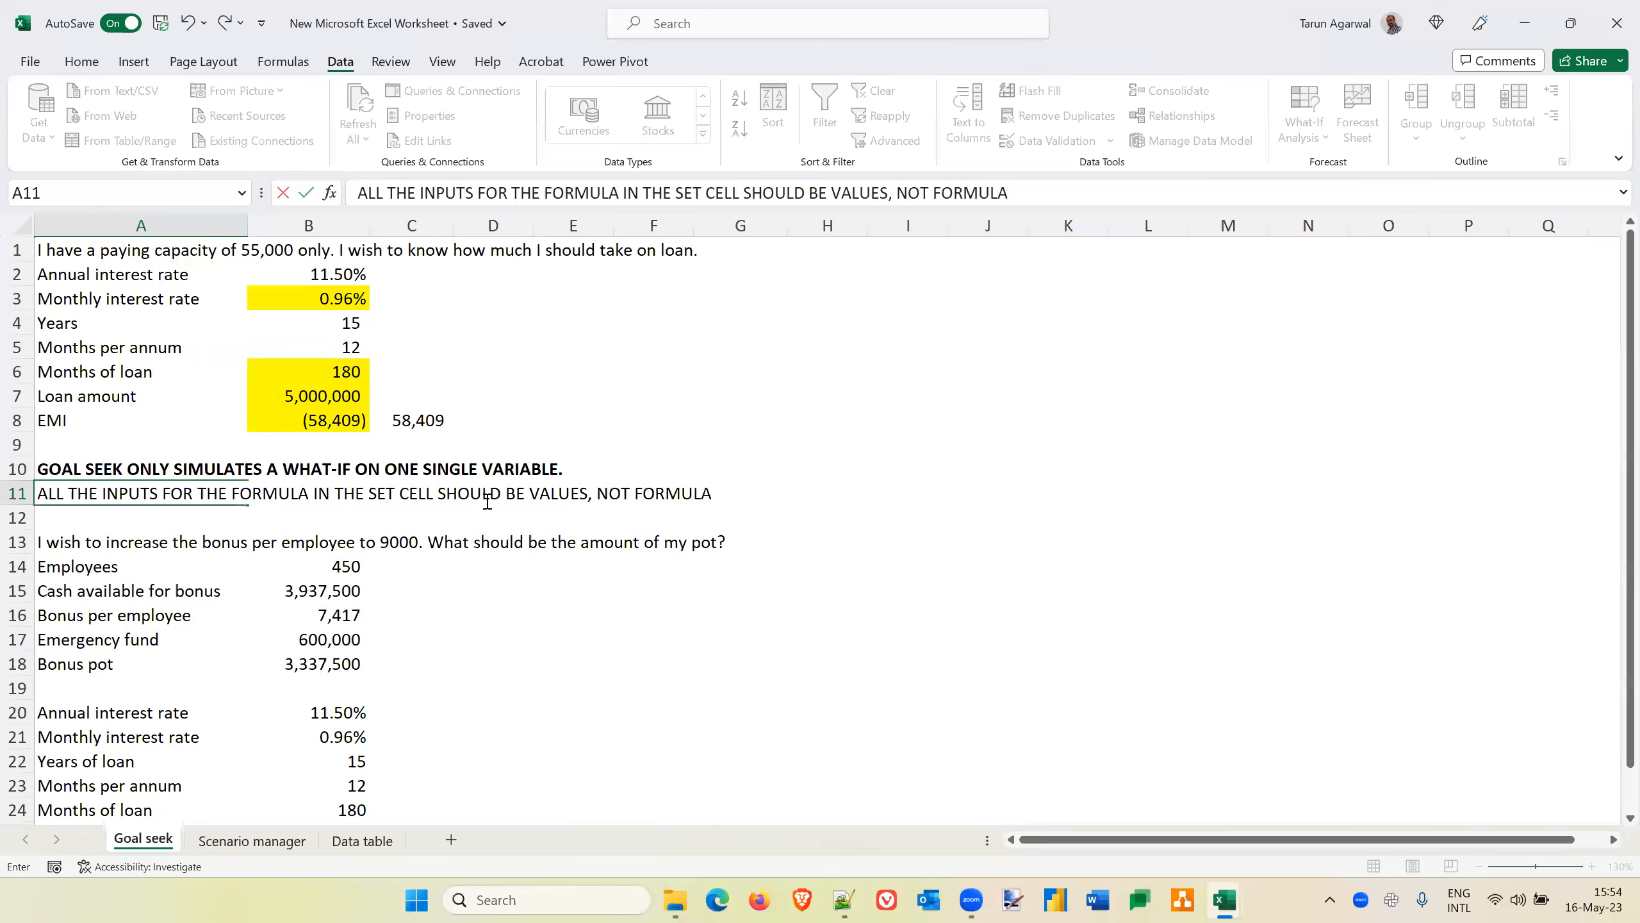
pyautogui.write('E.')
pyautogui.press('Return')
pyautogui.press('Up')
pyautogui.hotkey('ctrl', 'b')
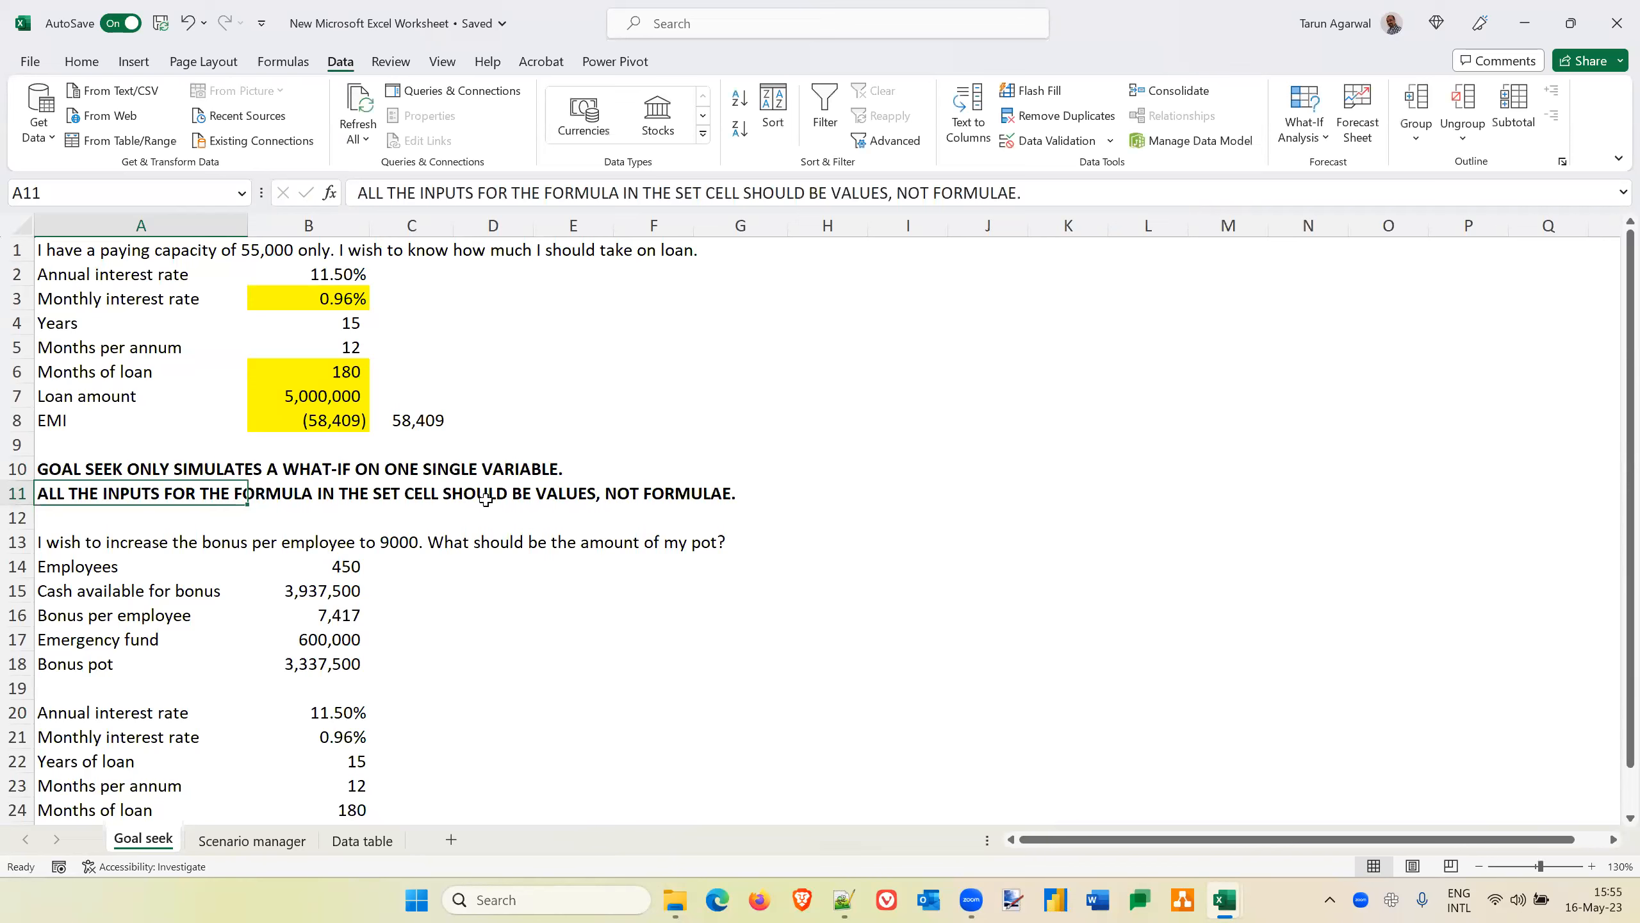
pyautogui.press('Up')
pyautogui.press('Right')
pyautogui.press('Right')
pyautogui.press('Right')
pyautogui.press('Up')
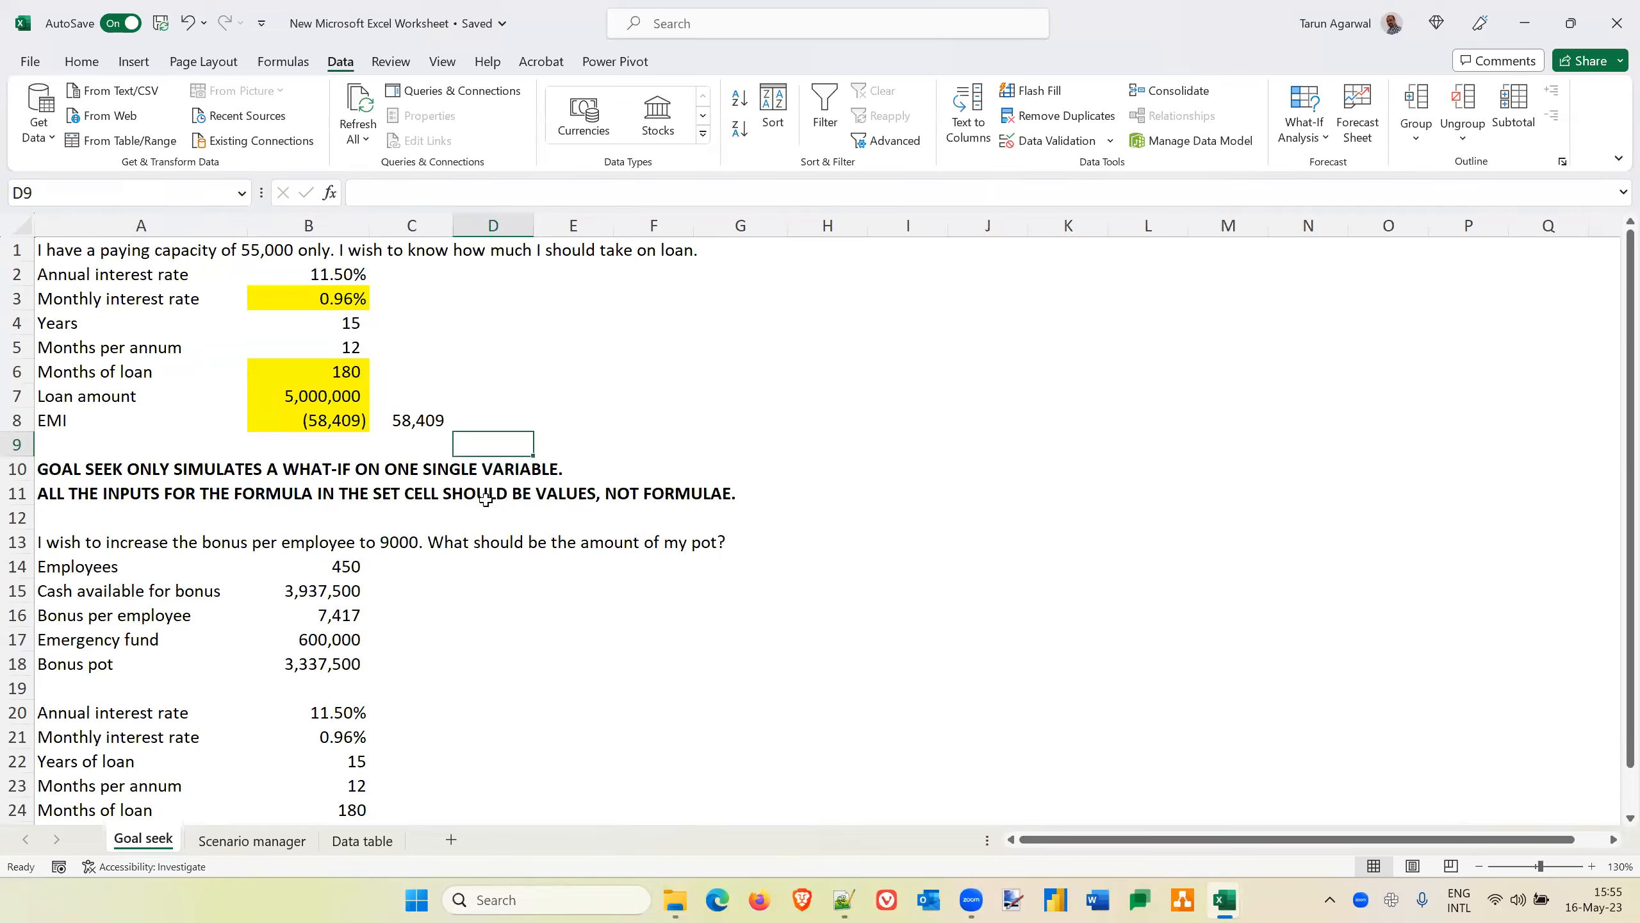
pyautogui.press('Left')
pyautogui.press('Left')
pyautogui.press('Left')
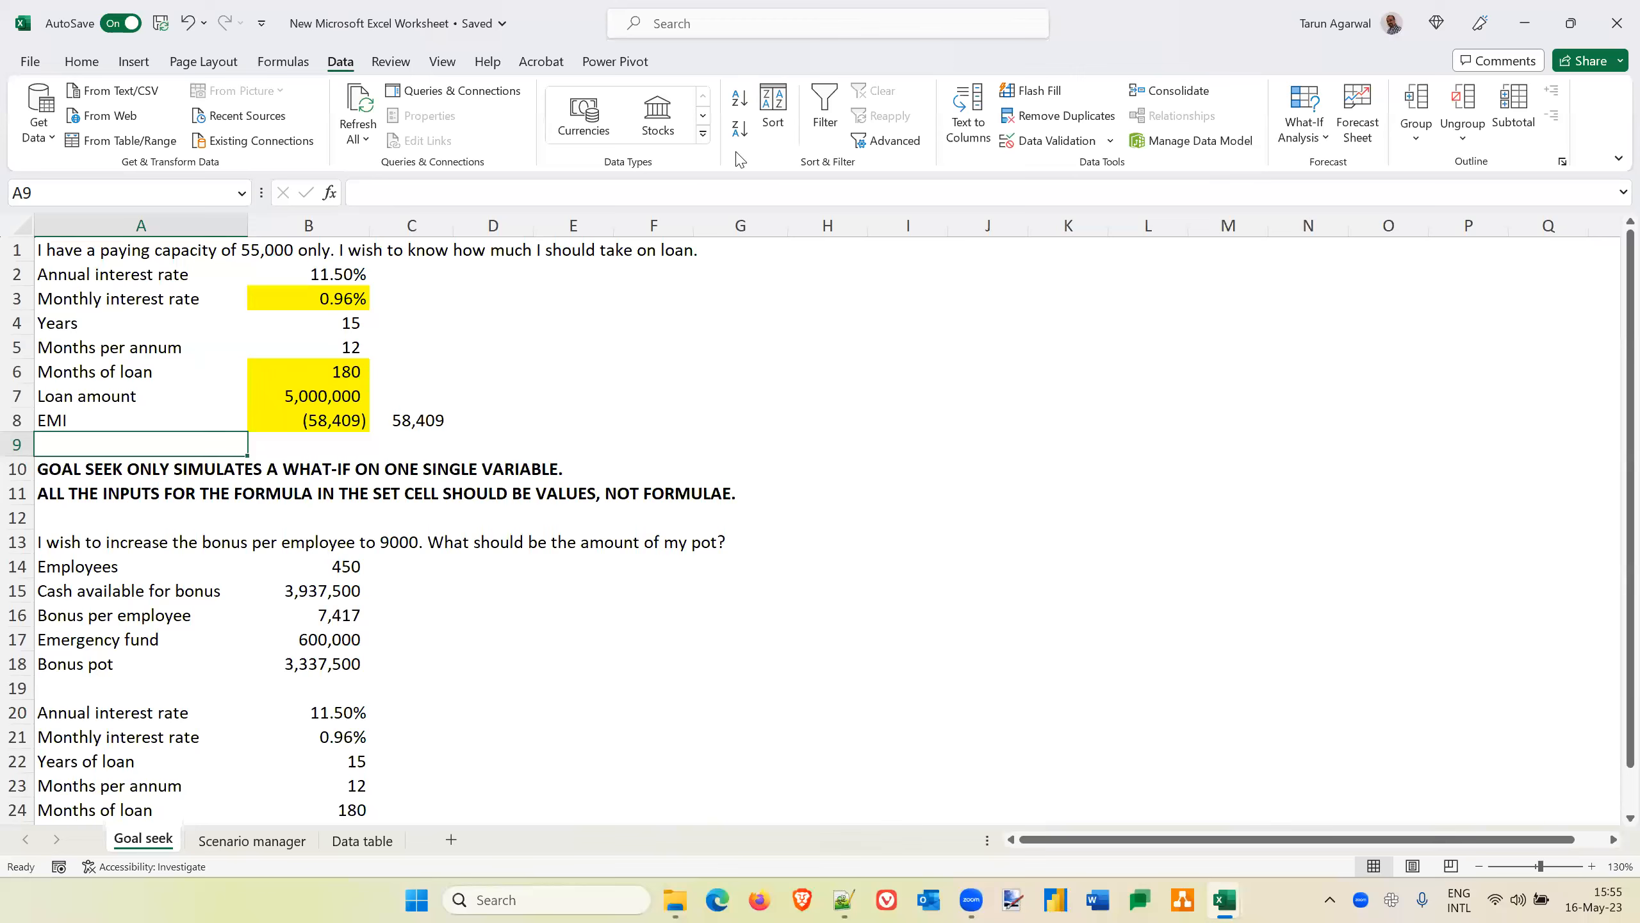
# Switch to the Book2 workbook and bold the costs of Cost type 4, Cost type 6 and Cost type 9
pyautogui.hotkey('alt', 'Tab')
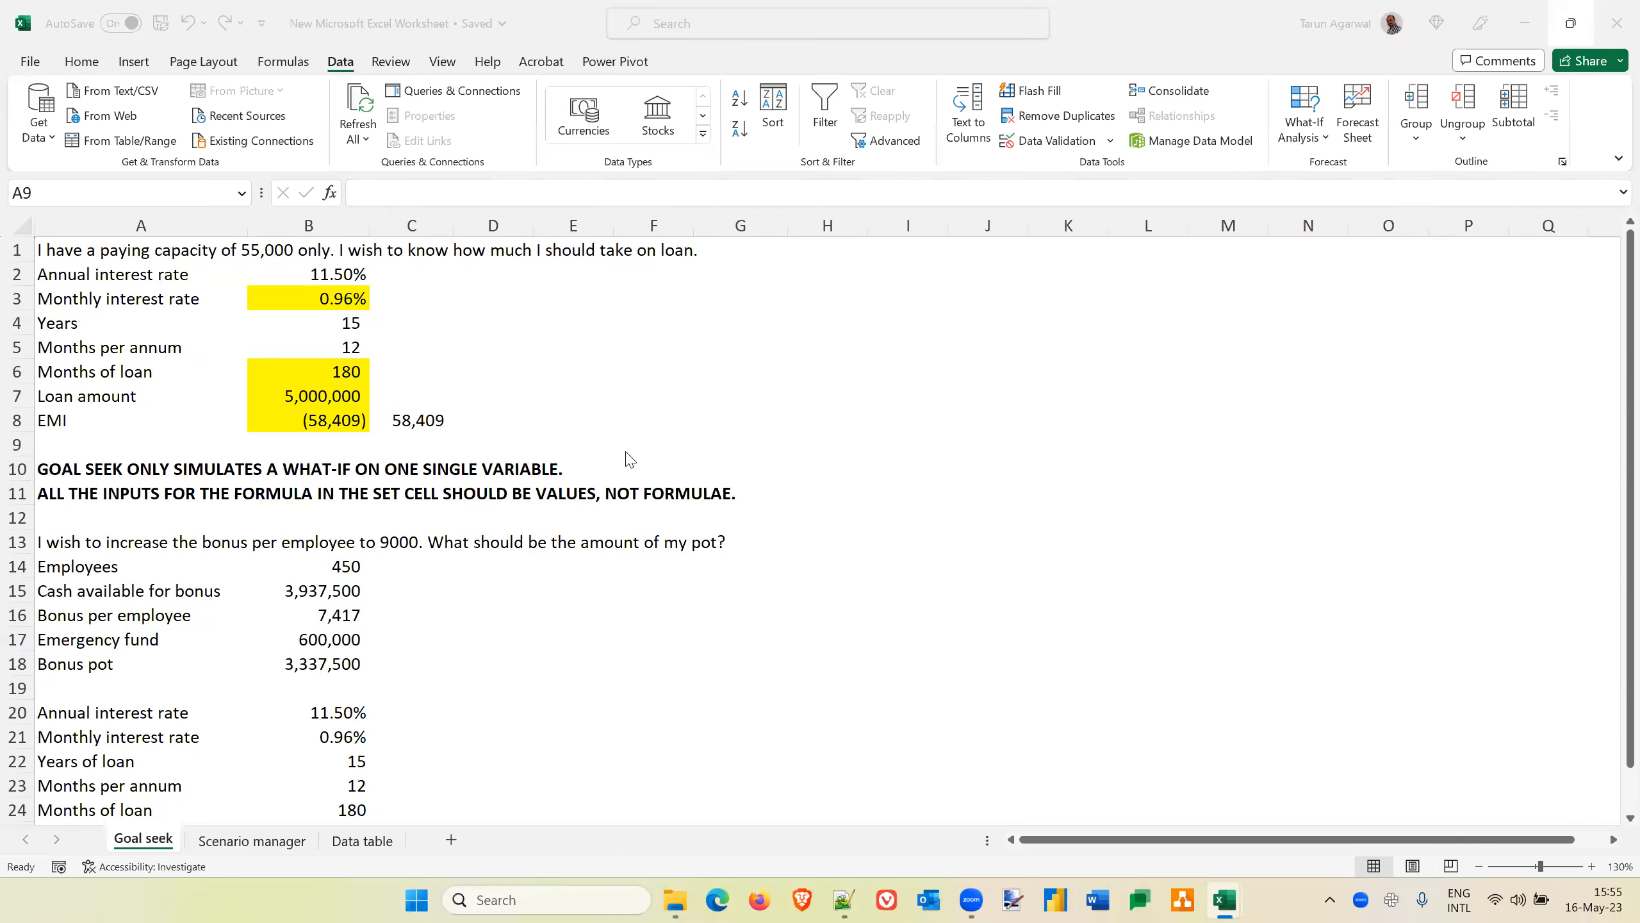
pyautogui.hotkey('alt', 'Tab')
pyautogui.hotkey('alt', 'Tab')
pyautogui.hotkey('alt', 'Tab')
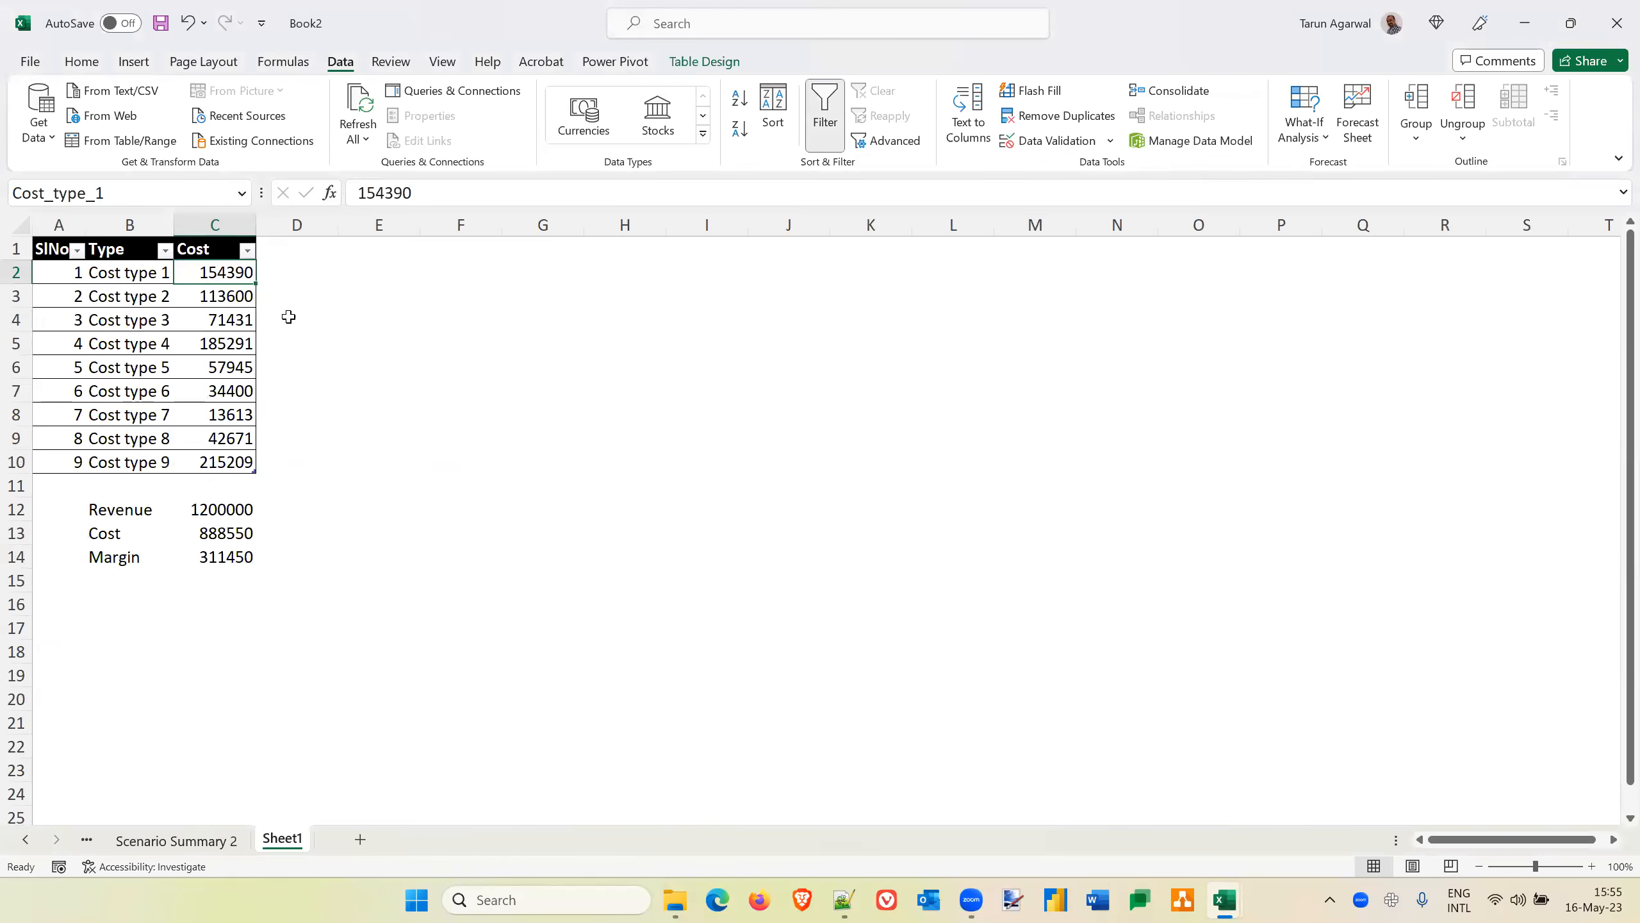
pyautogui.click(230, 344)
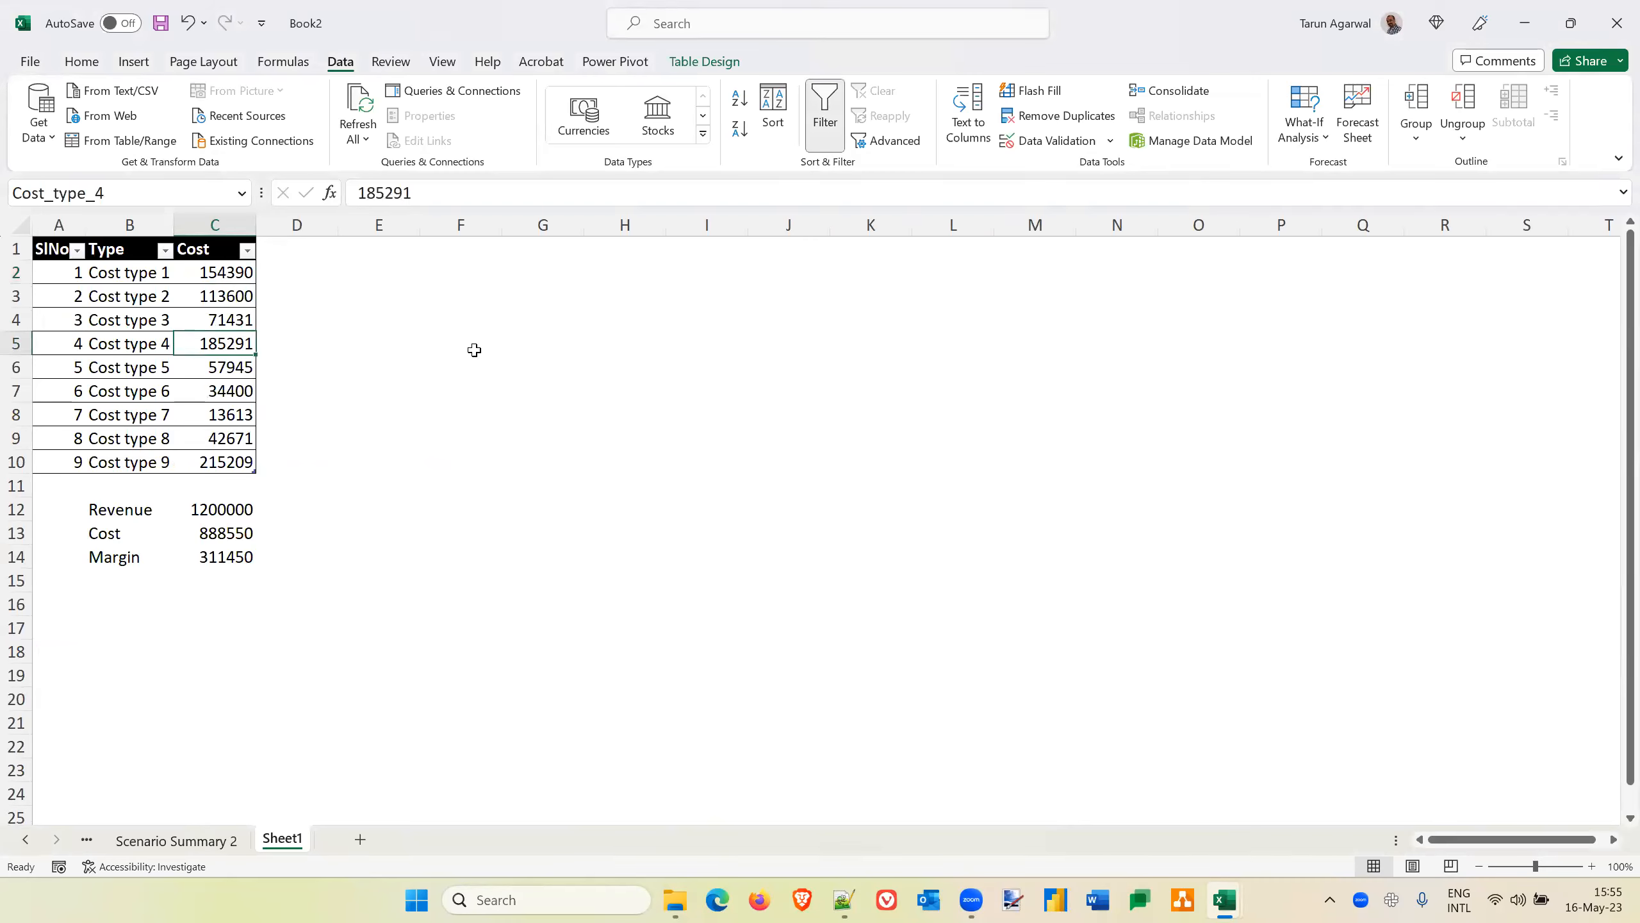
pyautogui.hotkey('ctrl', 'b')
pyautogui.press('Down')
pyautogui.press('Down')
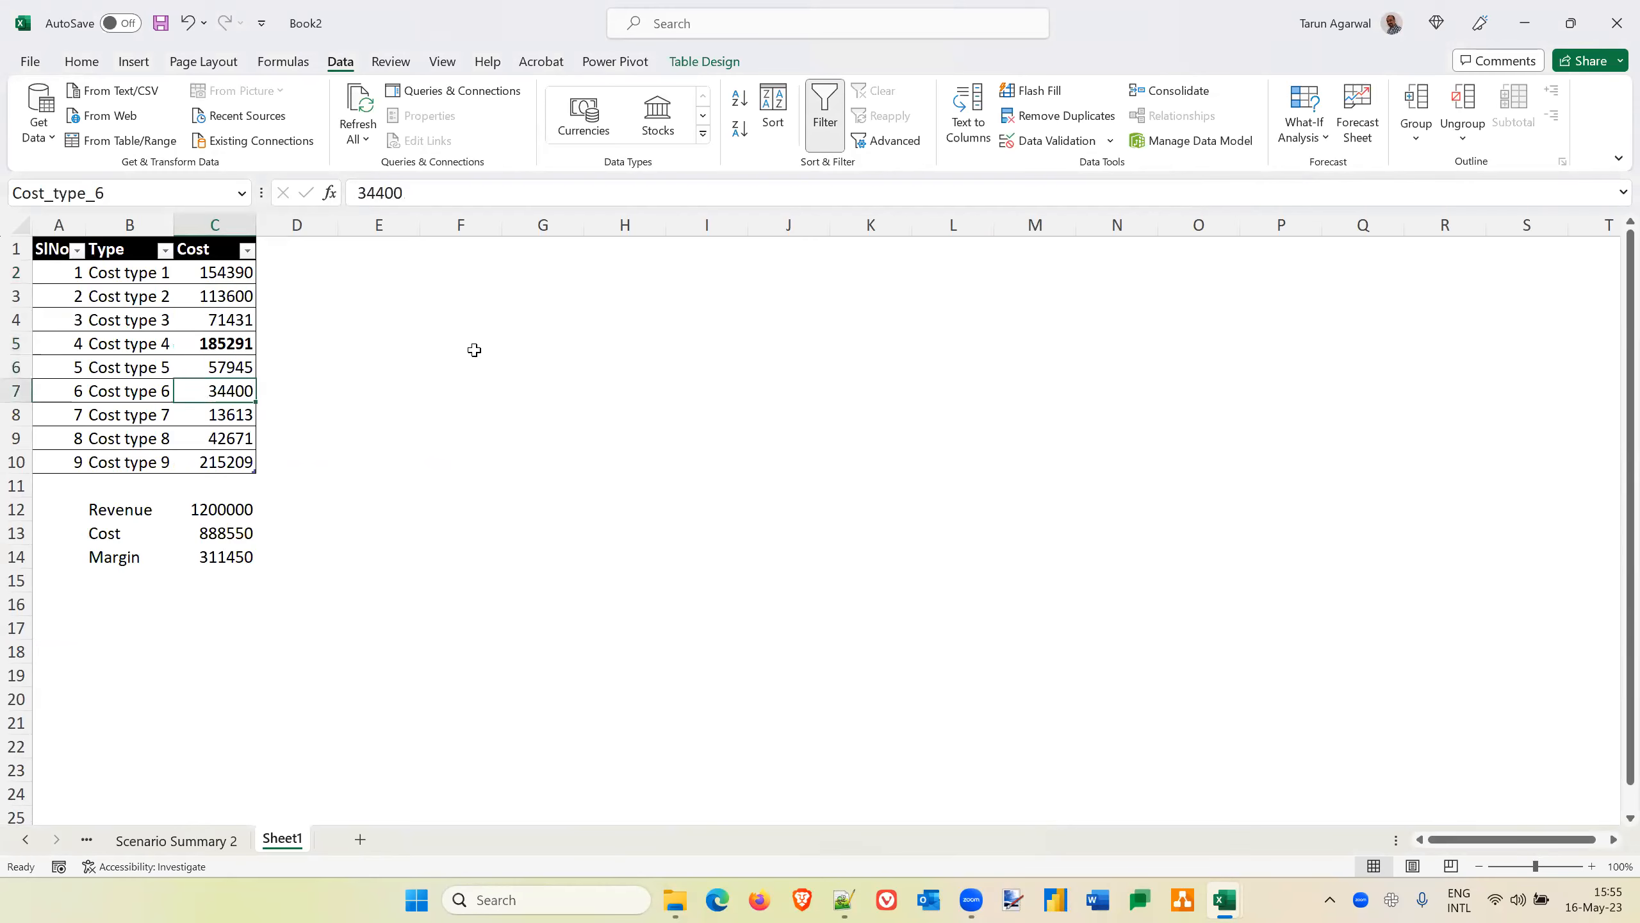
pyautogui.press('Down')
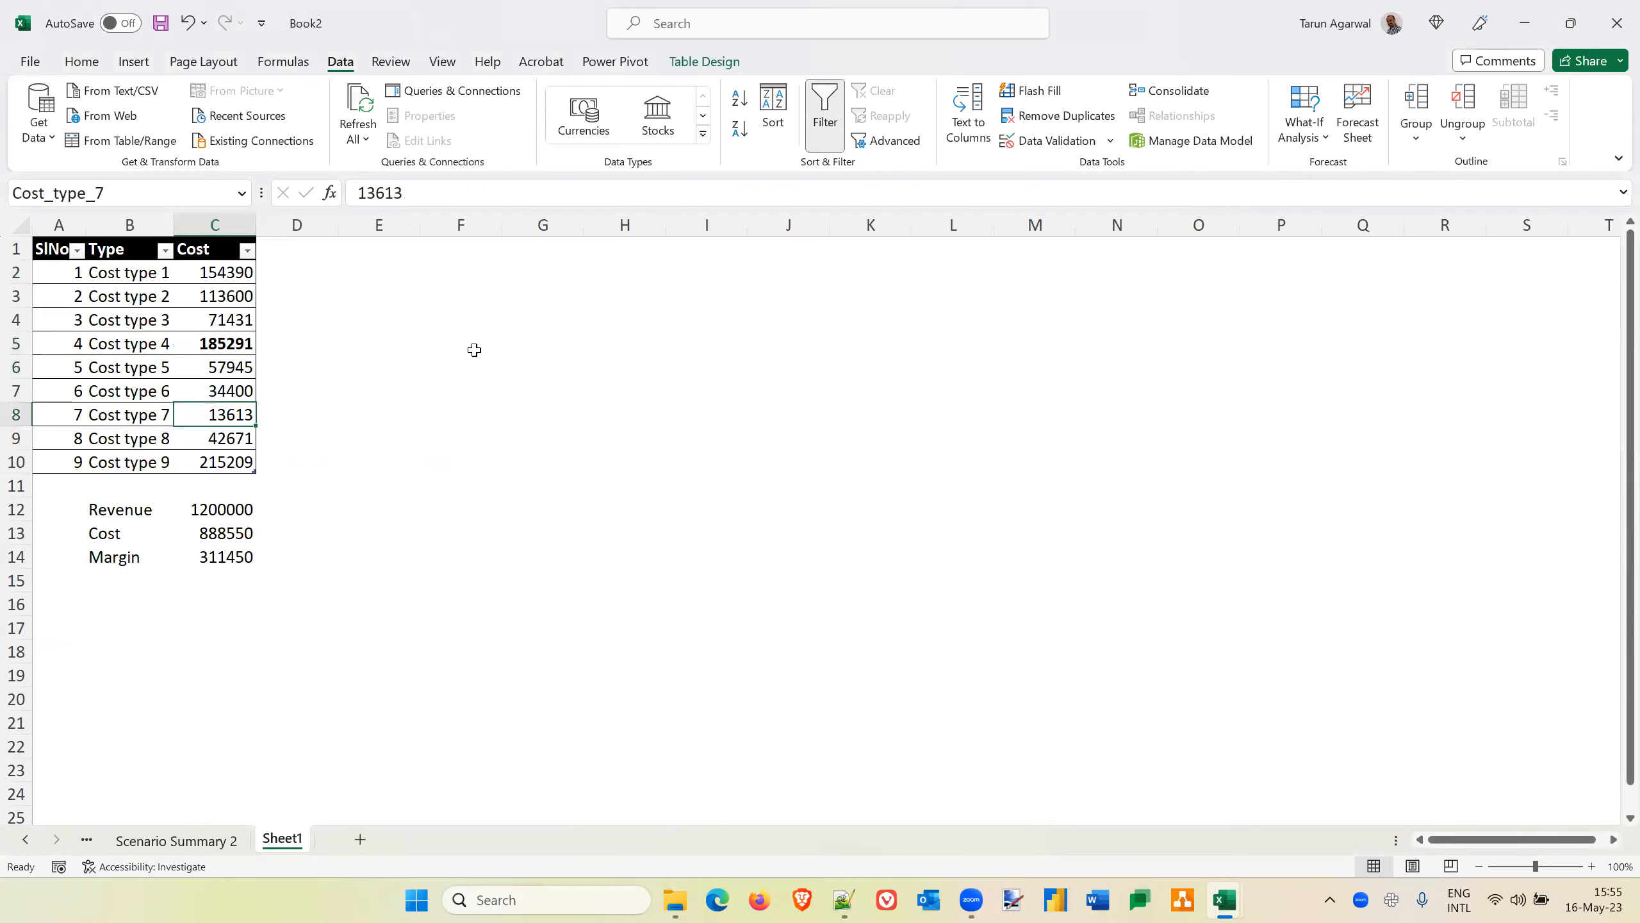
pyautogui.press('Up')
pyautogui.hotkey('ctrl', 'b')
pyautogui.press('Down')
pyautogui.press('Down')
pyautogui.press('Down')
pyautogui.hotkey('ctrl', 'b')
pyautogui.press('Up')
pyautogui.press('Up')
pyautogui.press('Up')
pyautogui.press('Up')
pyautogui.press('Up')
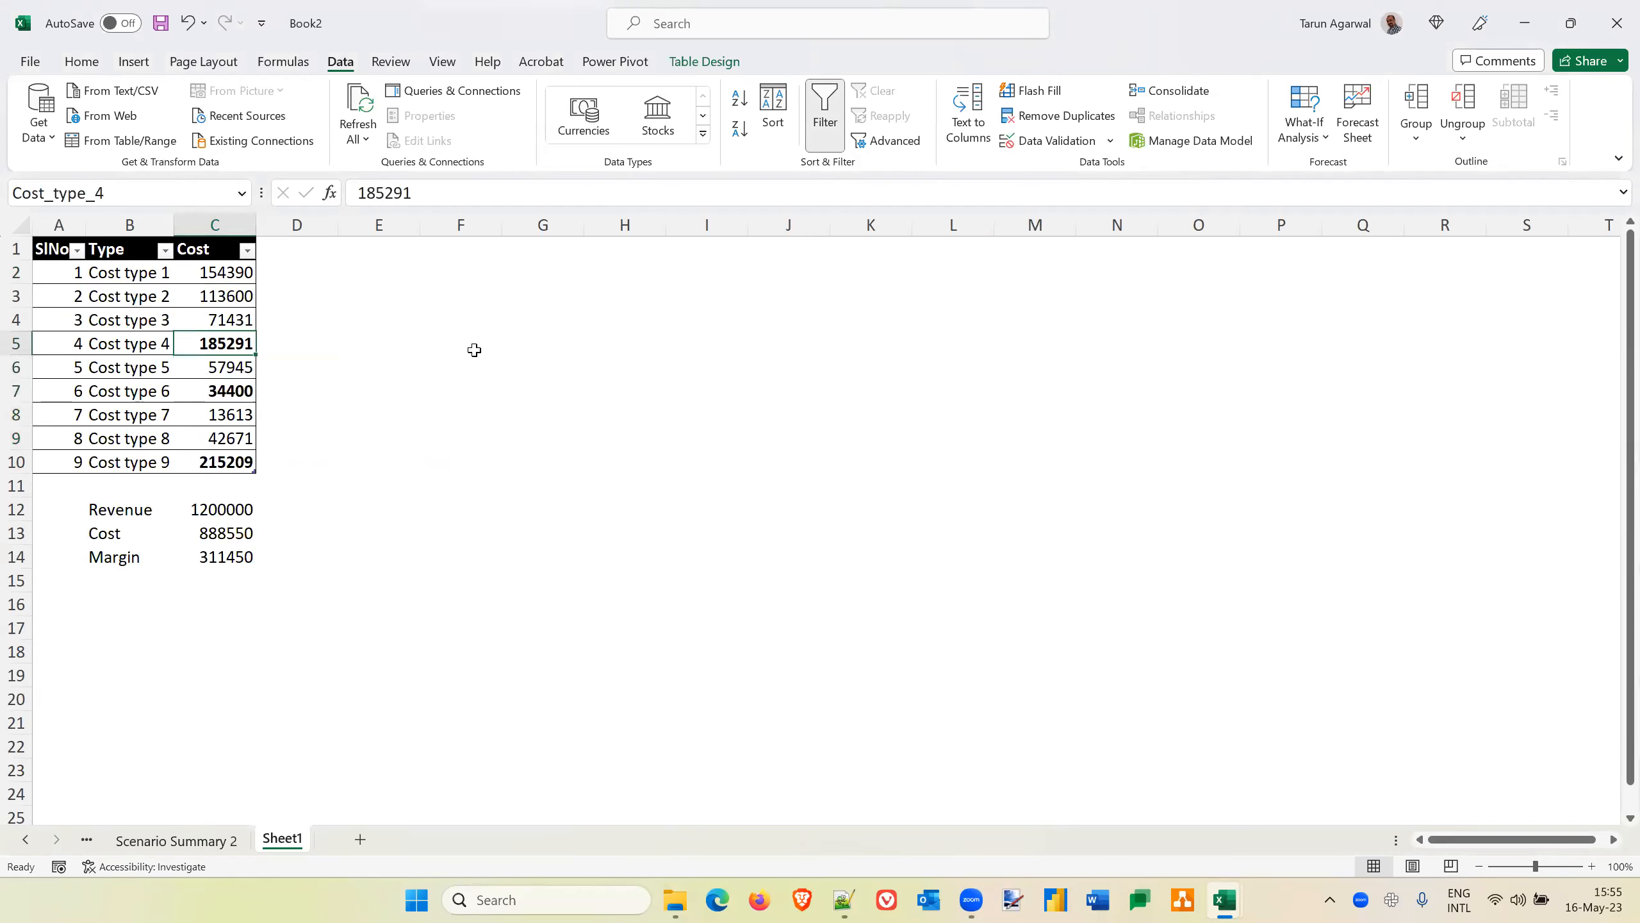
pyautogui.press('Right')
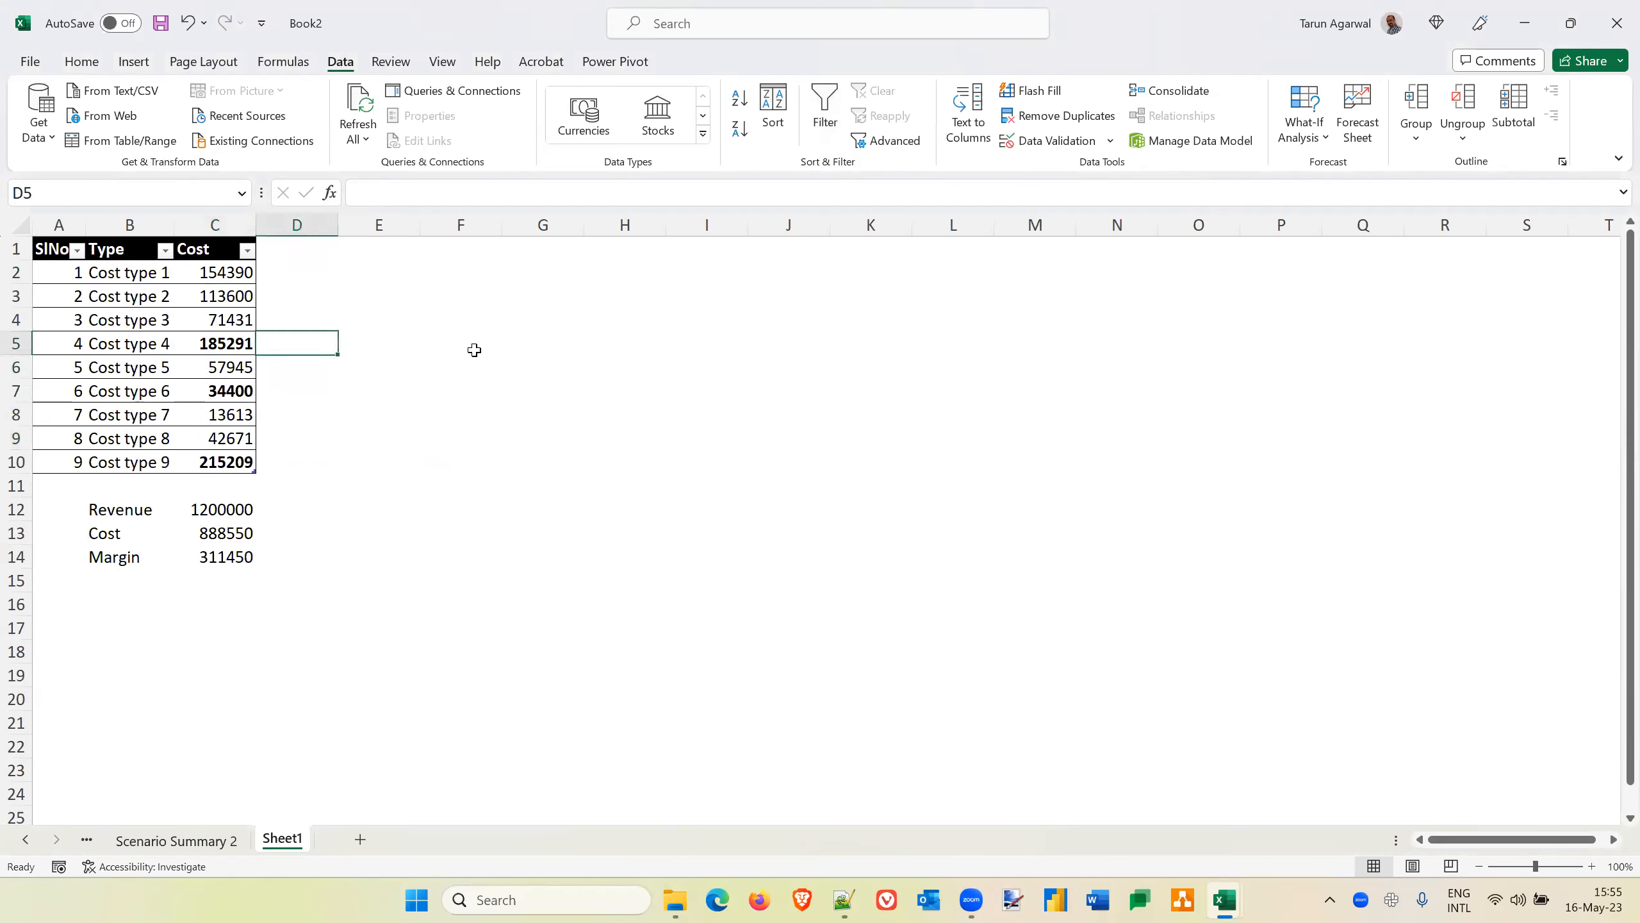
pyautogui.click(1305, 129)
pyautogui.click(1338, 174)
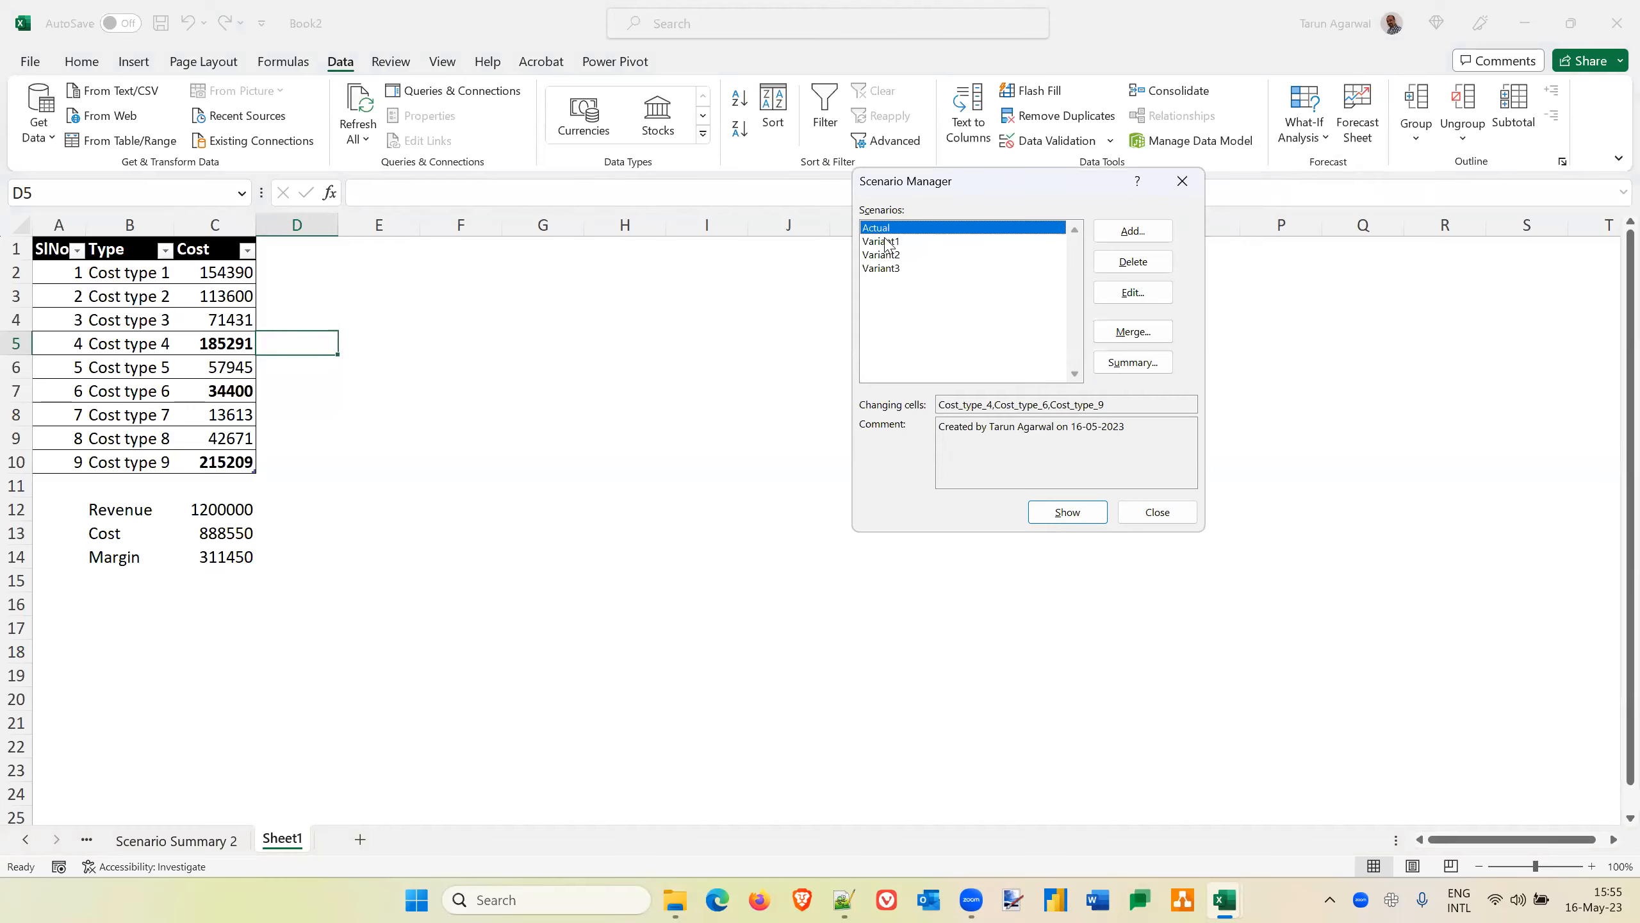
pyautogui.click(887, 243)
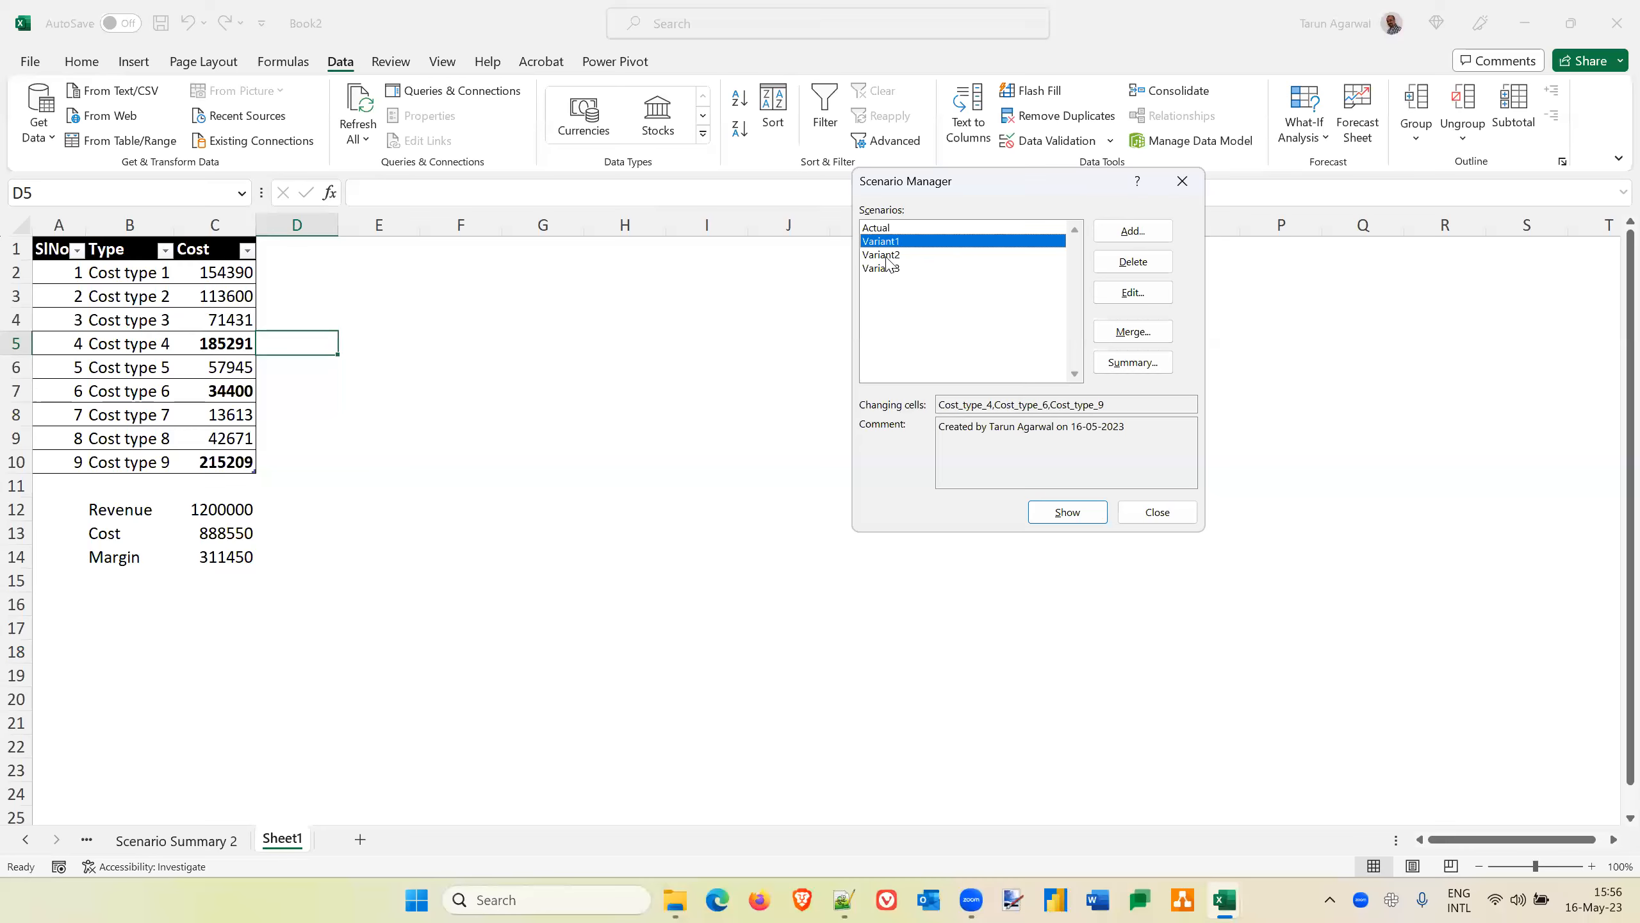
pyautogui.click(887, 256)
pyautogui.click(1158, 514)
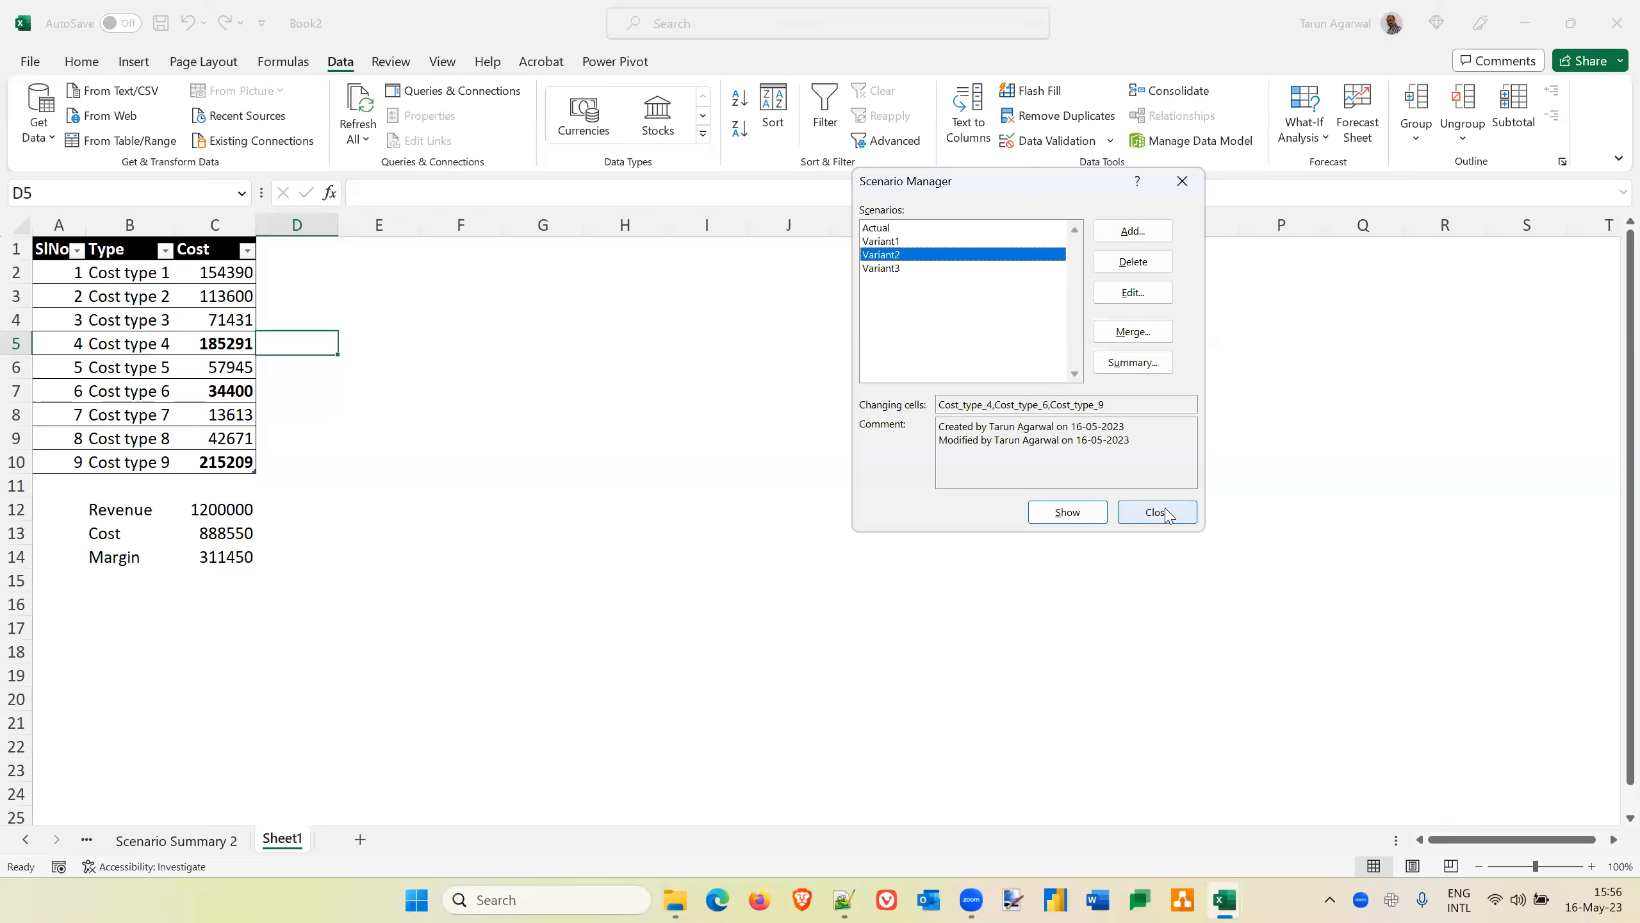
# Review the Actual, Variant1 and Variant2 scenarios in Scenario Manager and show Variant1 on the sheet
pyautogui.click(217, 271)
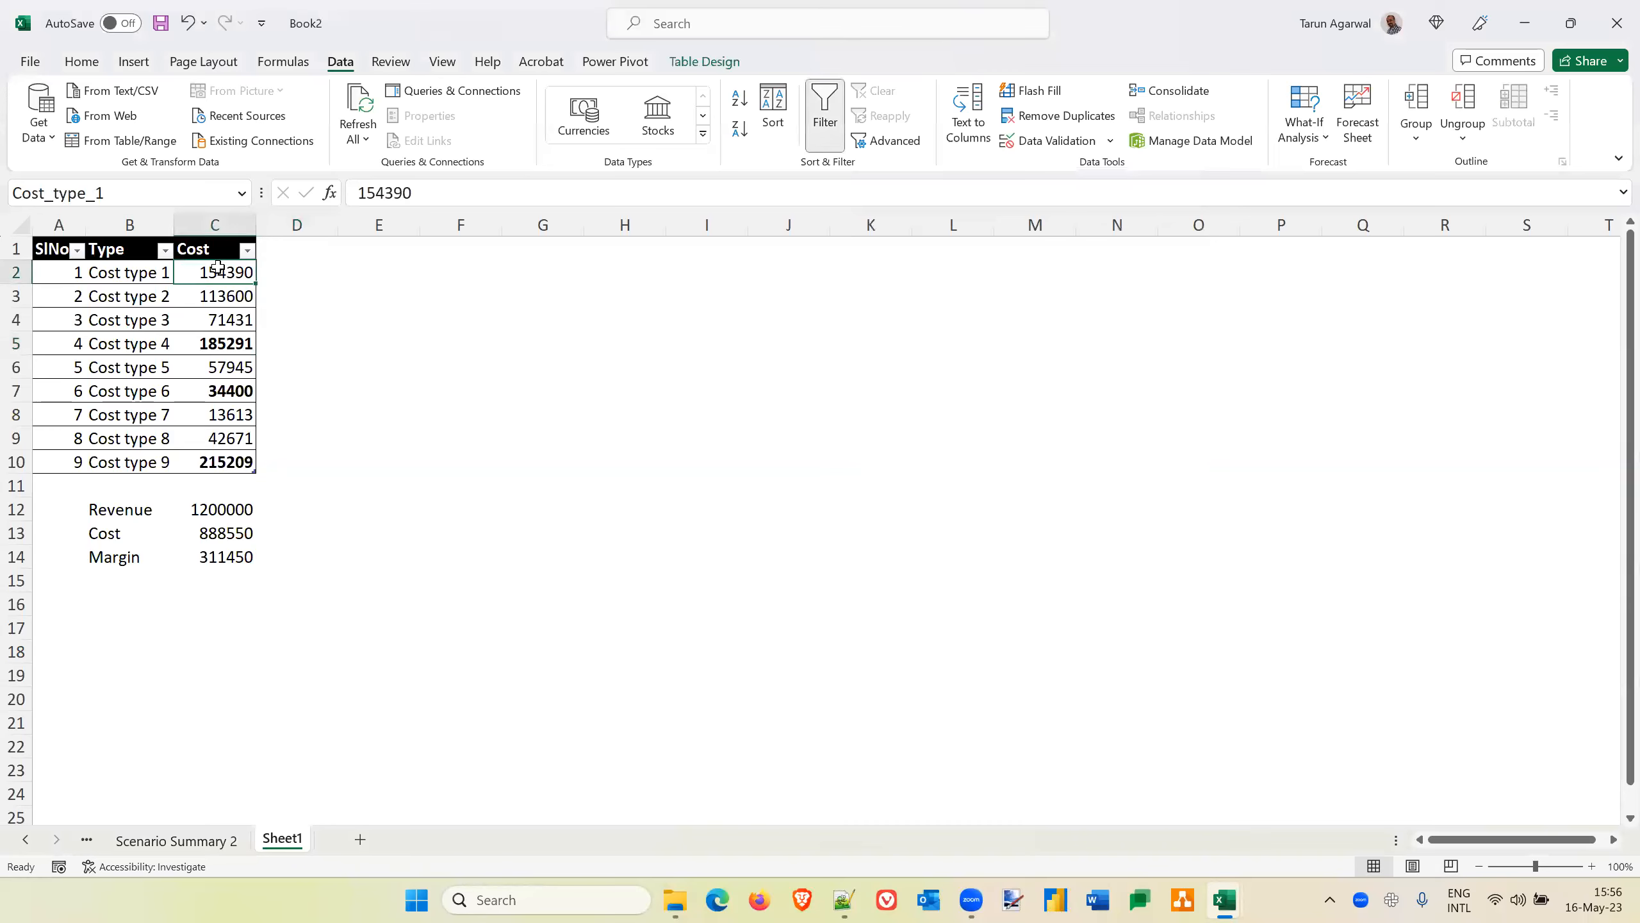
pyautogui.click(1316, 135)
pyautogui.click(1331, 173)
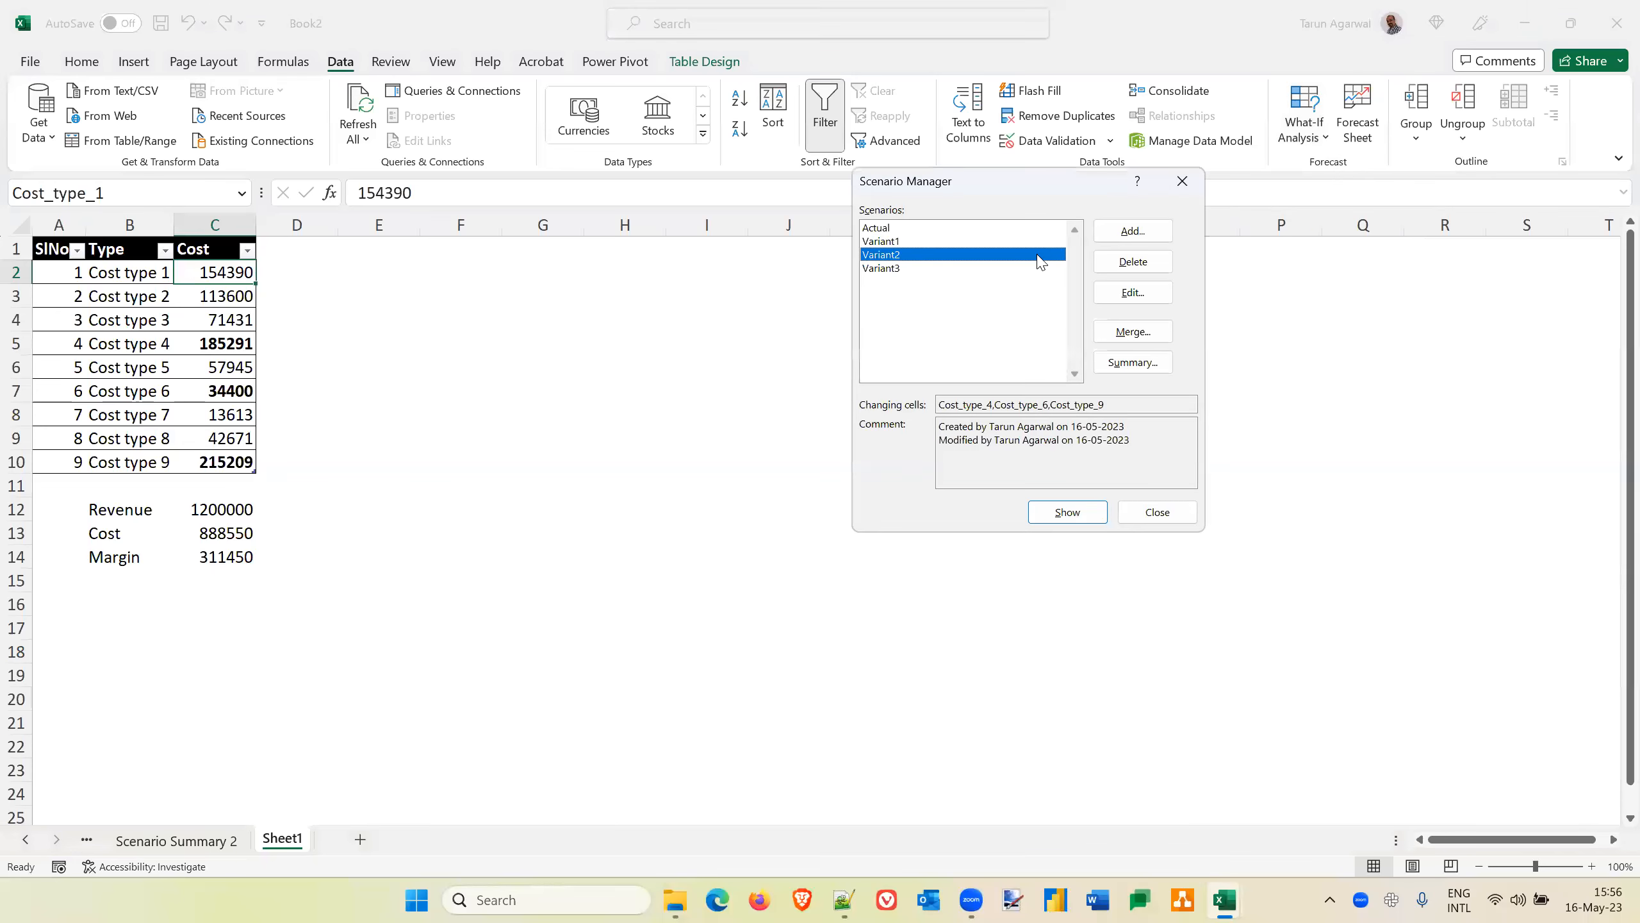
pyautogui.click(889, 242)
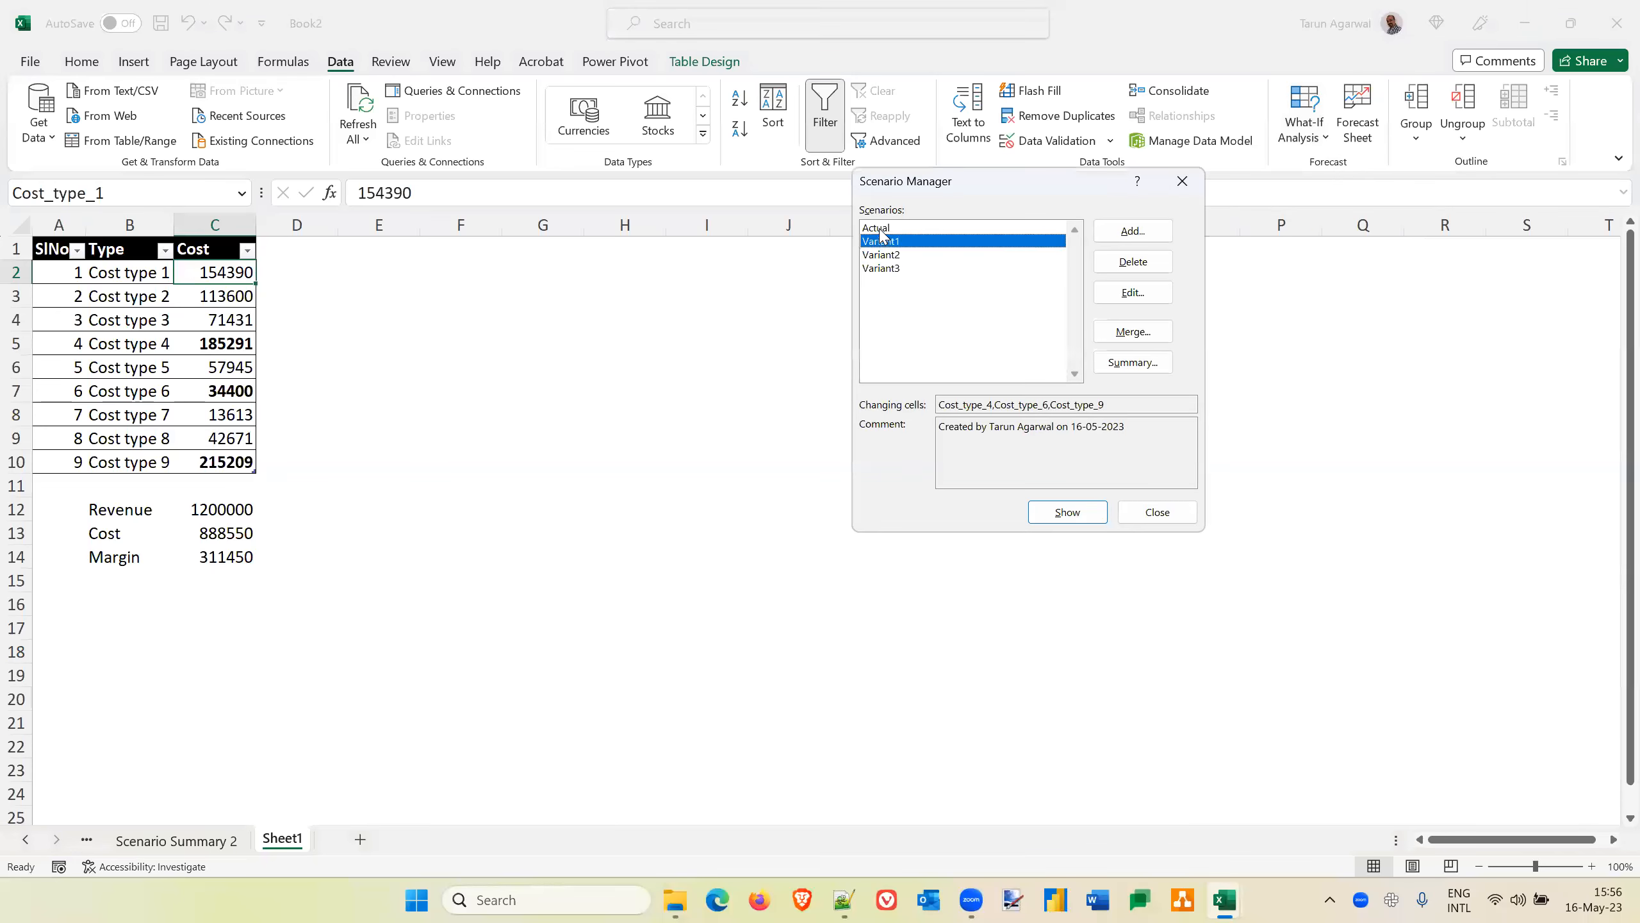
pyautogui.click(879, 230)
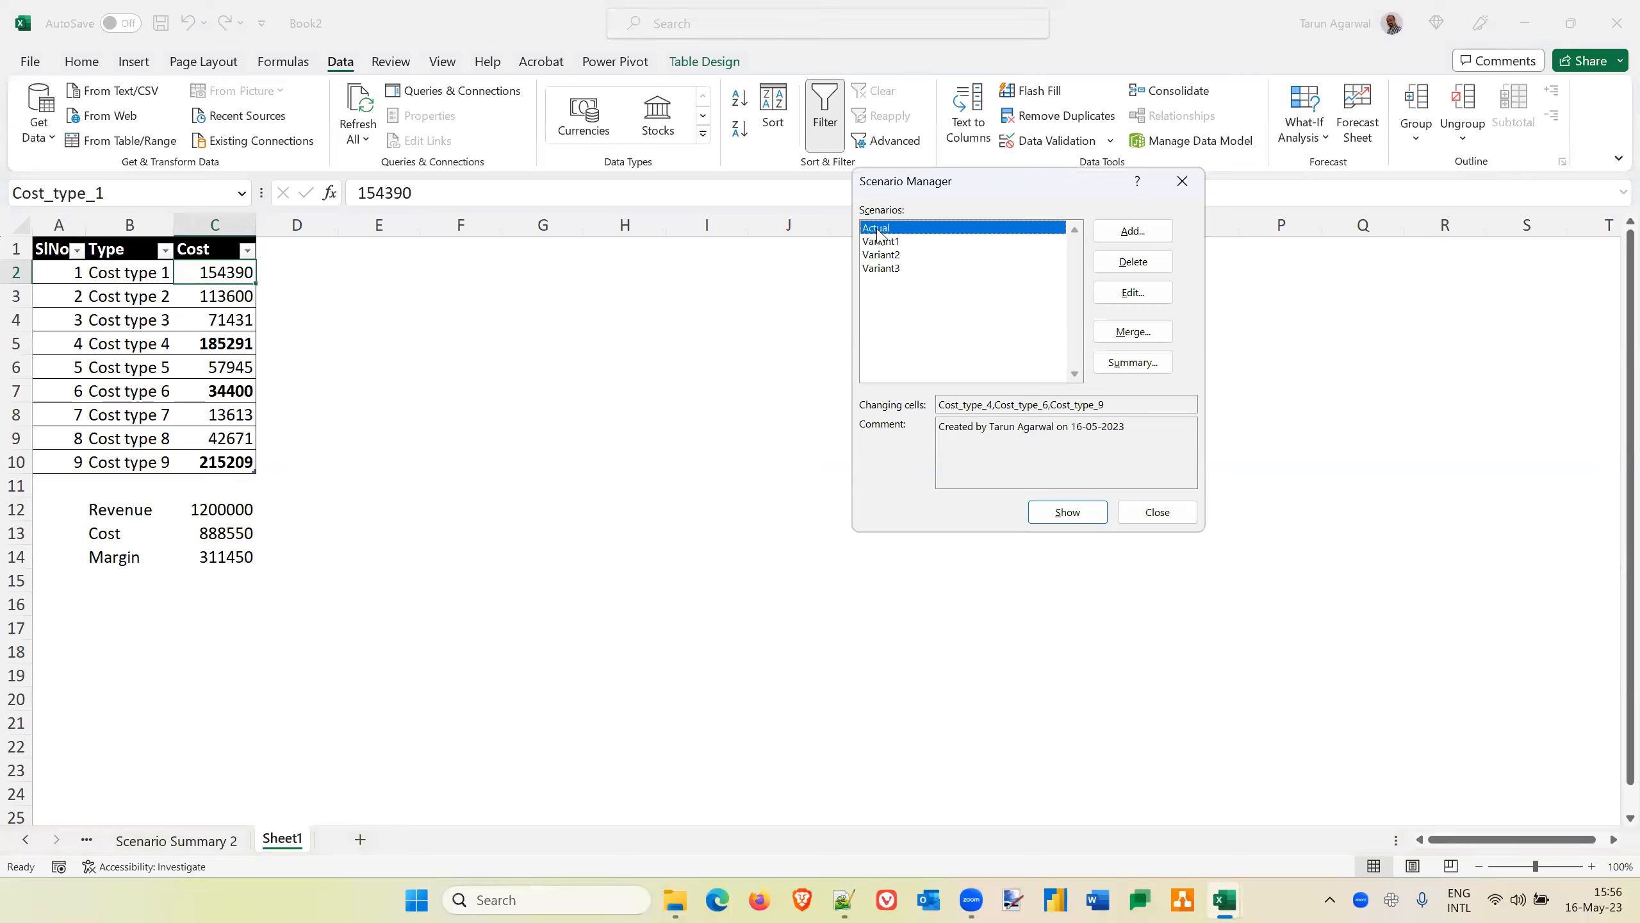
pyautogui.click(877, 243)
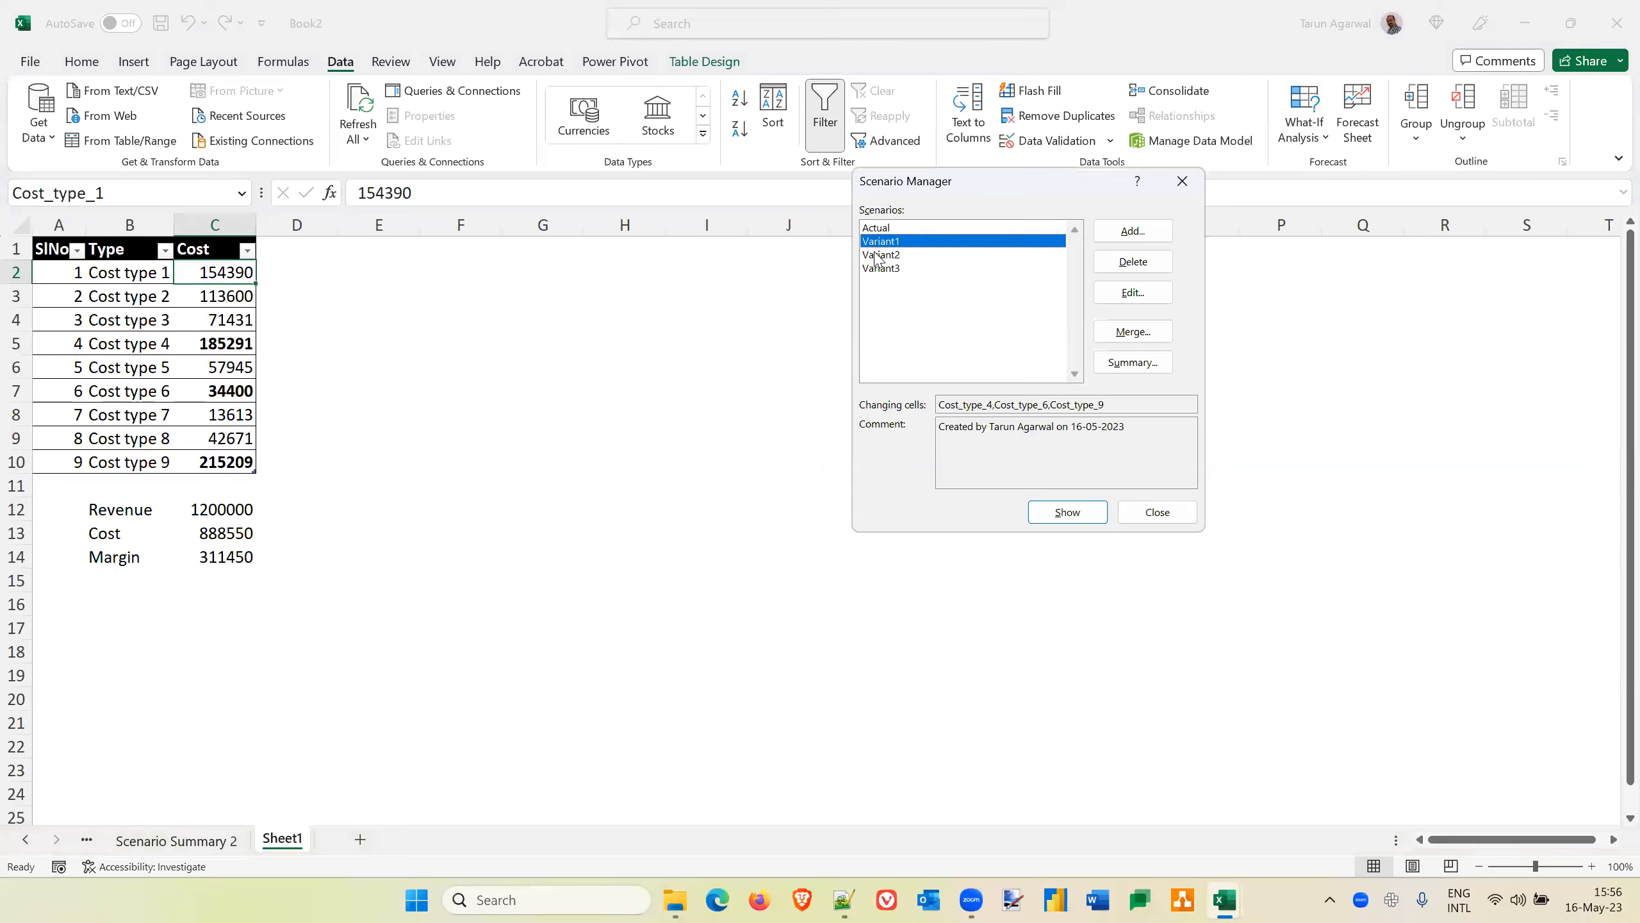
pyautogui.click(877, 256)
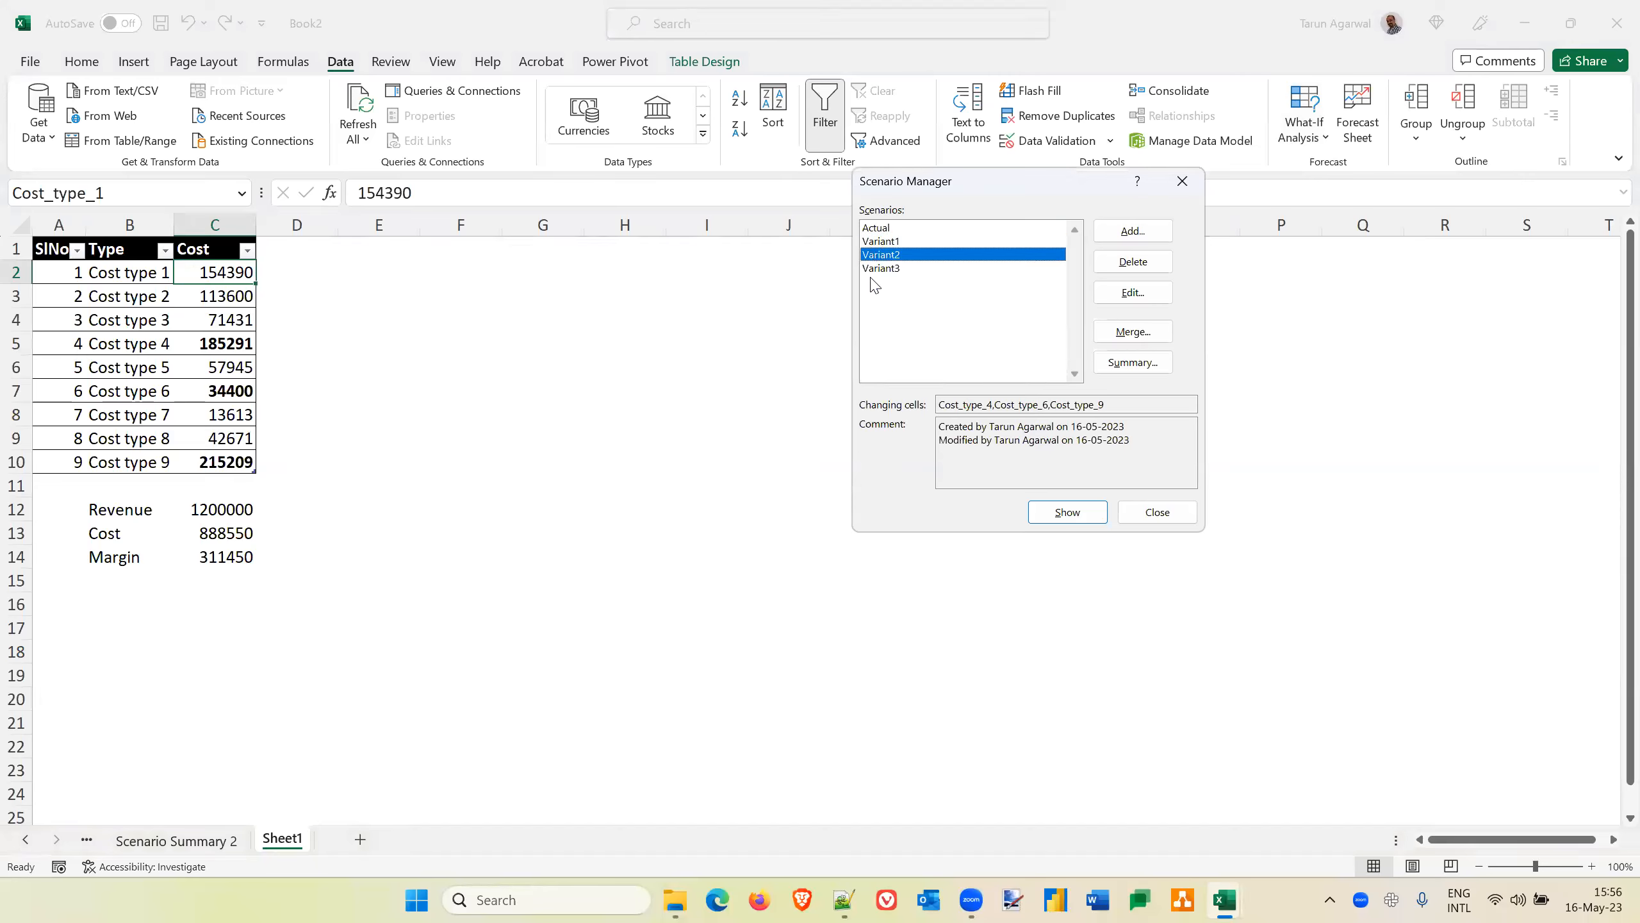
pyautogui.click(874, 231)
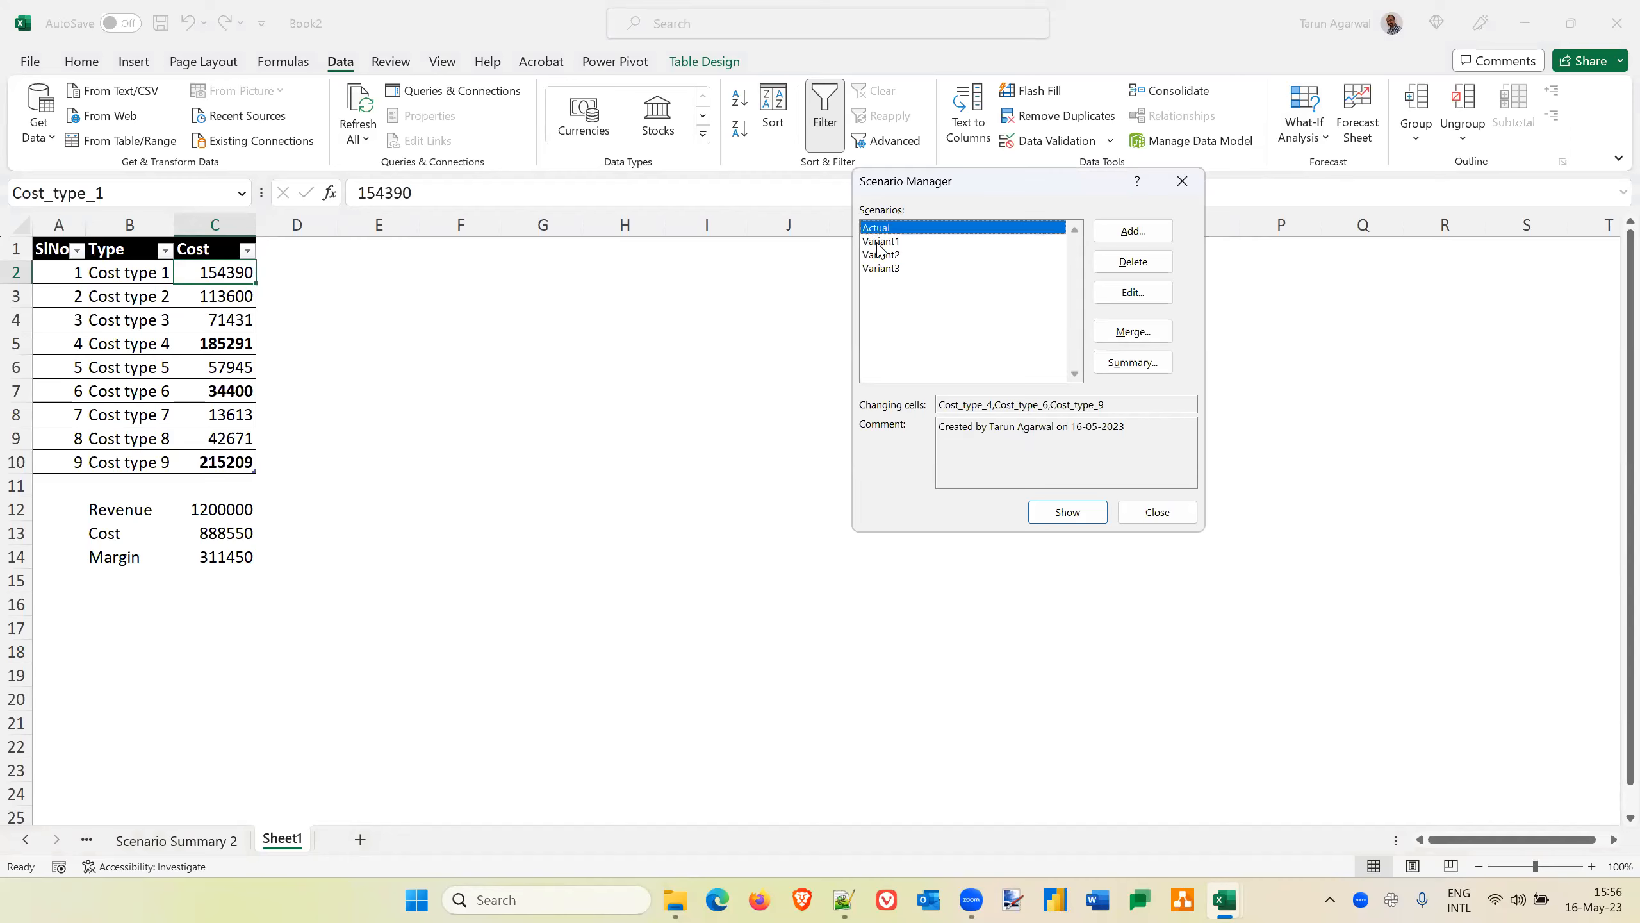
pyautogui.click(880, 243)
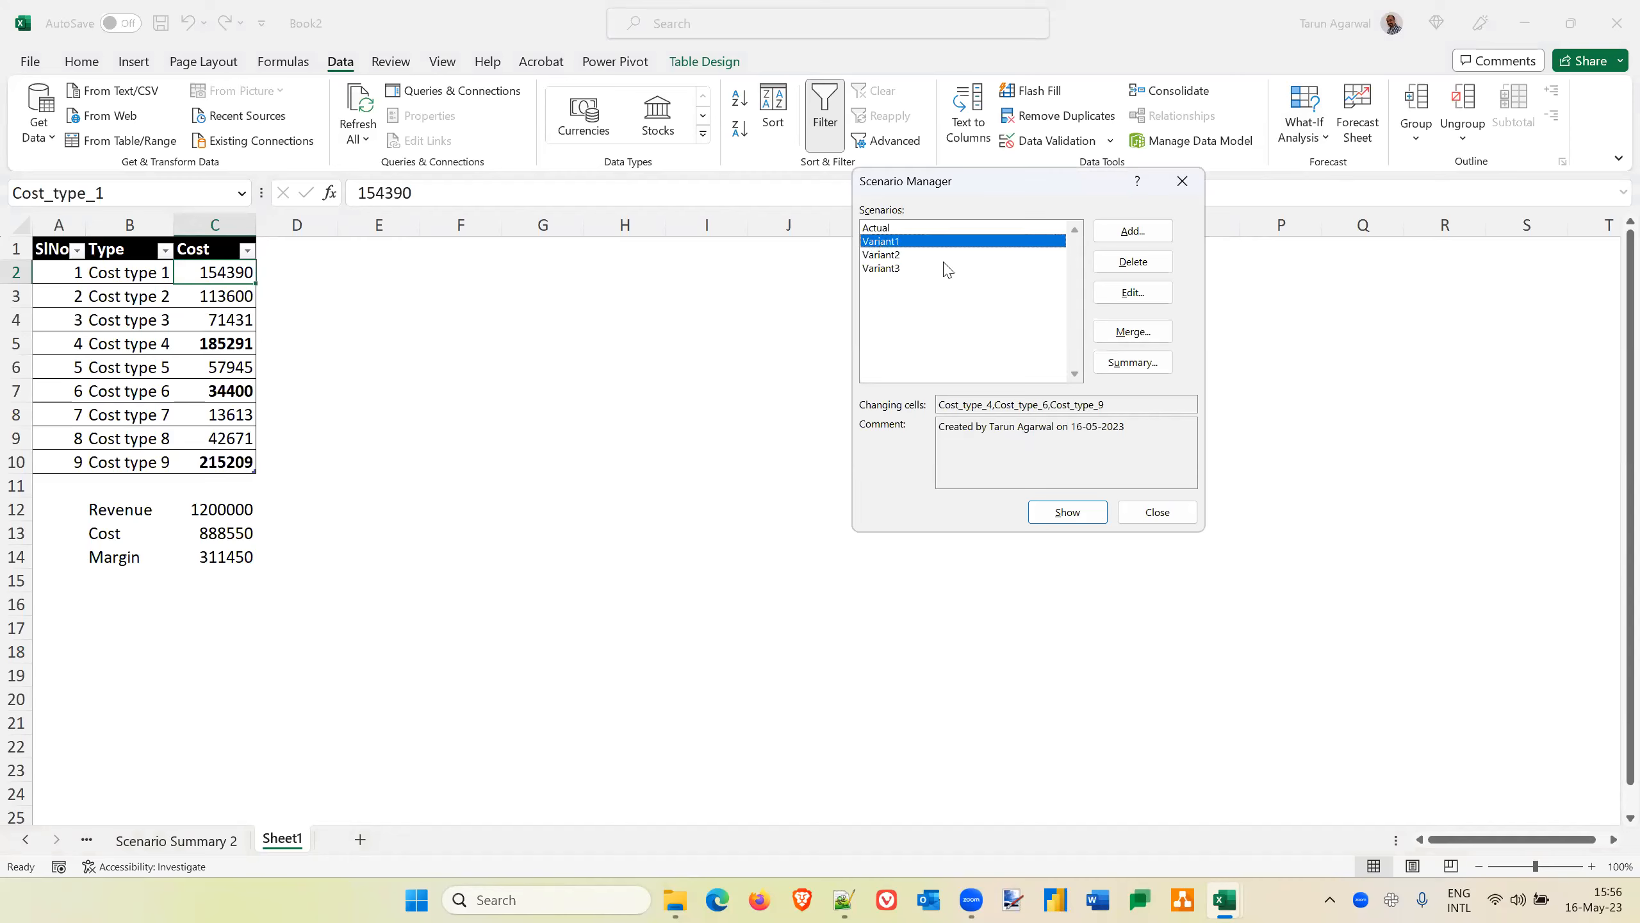
pyautogui.click(1068, 514)
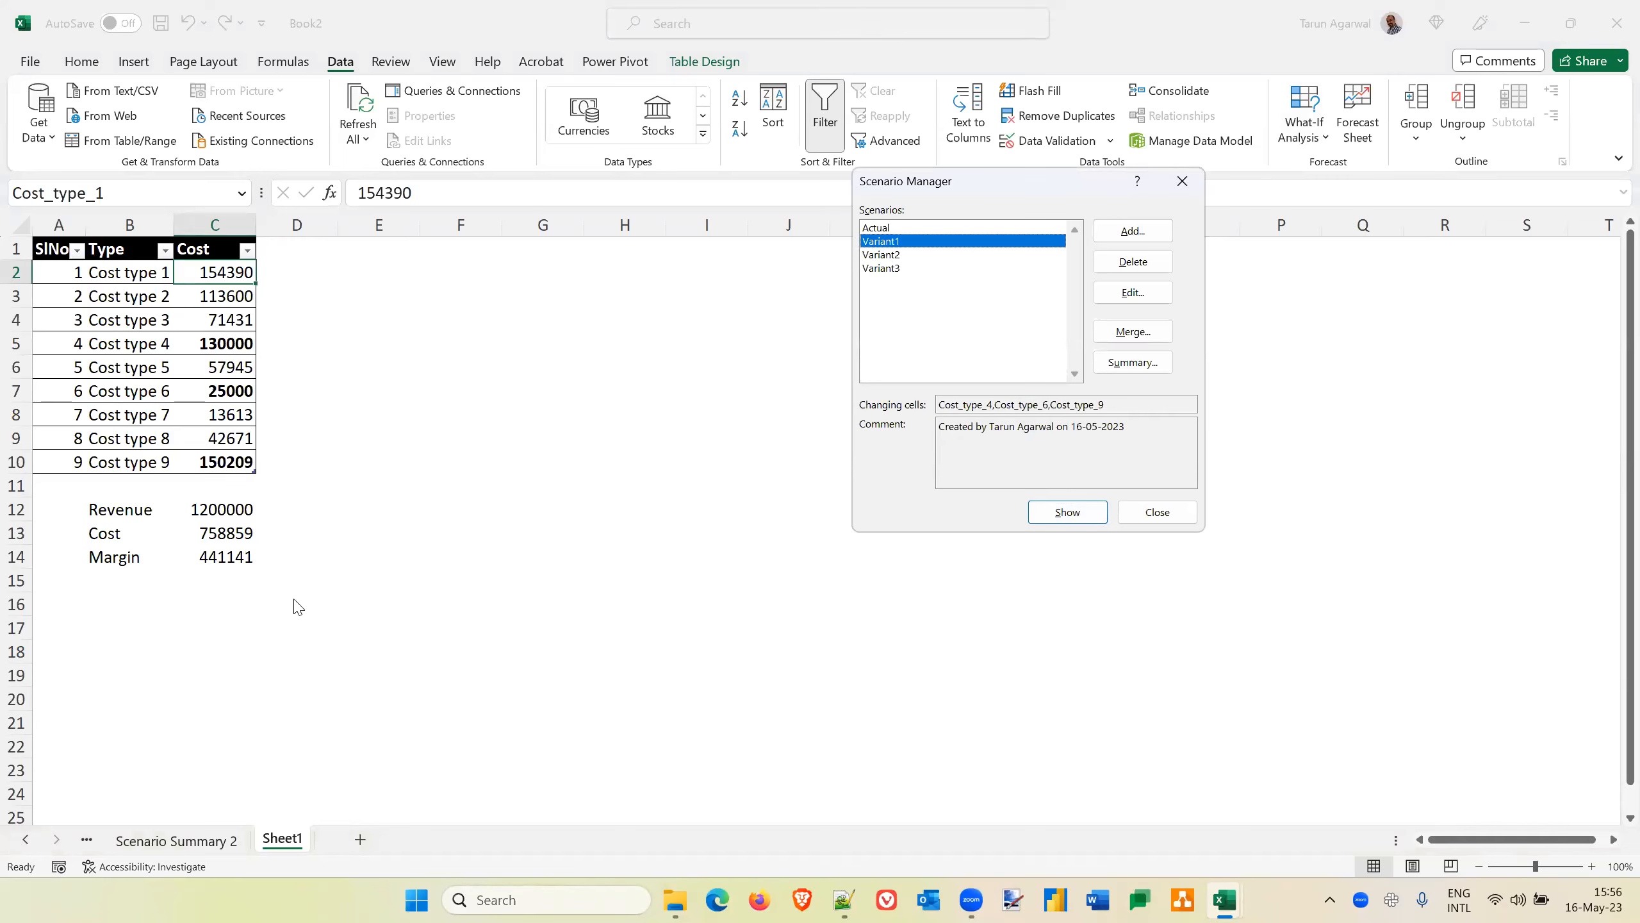
# Show the Variant2 scenario on the cost sheet, followed by the Variant3 scenario
pyautogui.click(892, 256)
pyautogui.click(1057, 511)
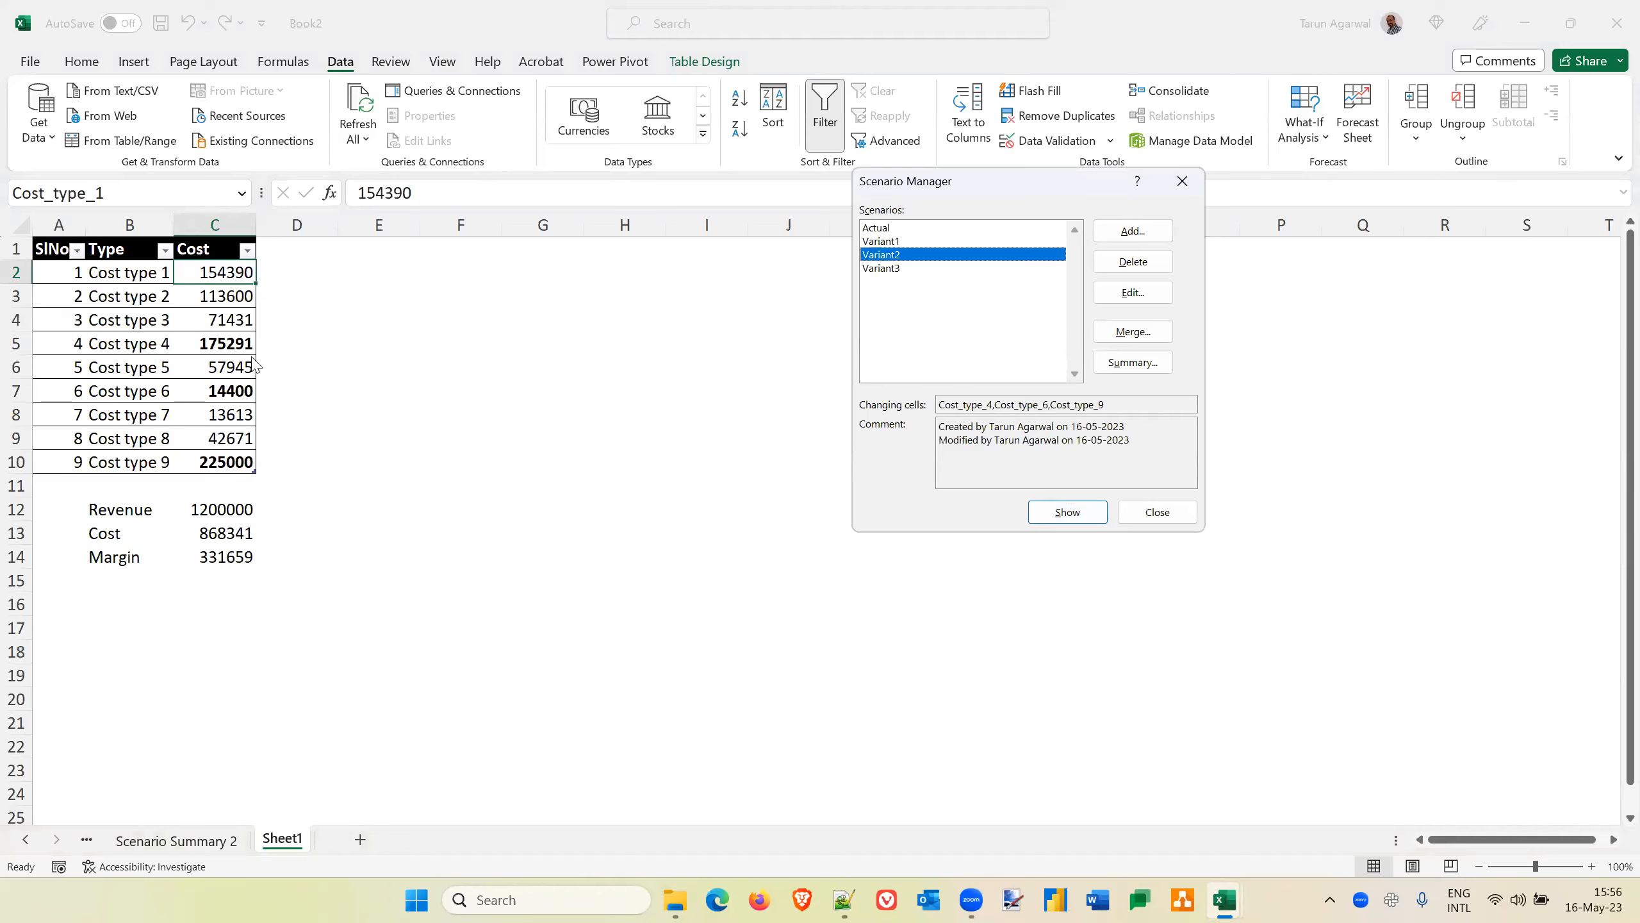
pyautogui.click(887, 268)
pyautogui.click(1067, 514)
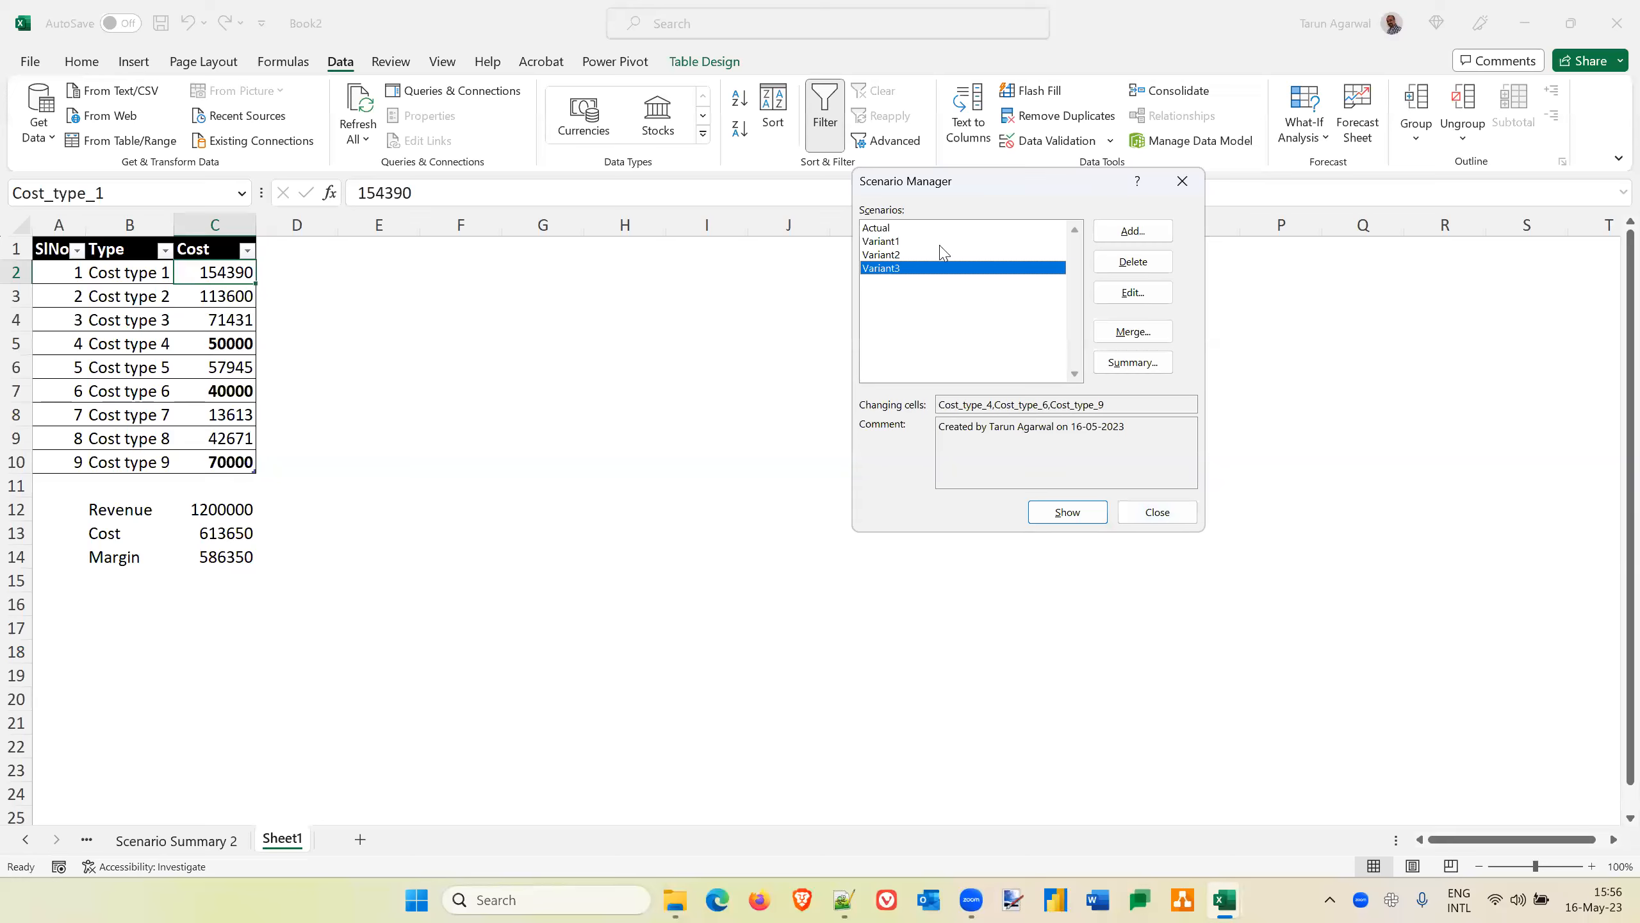
# Restore the cost table to the Actual scenario and close Scenario Manager
pyautogui.click(885, 227)
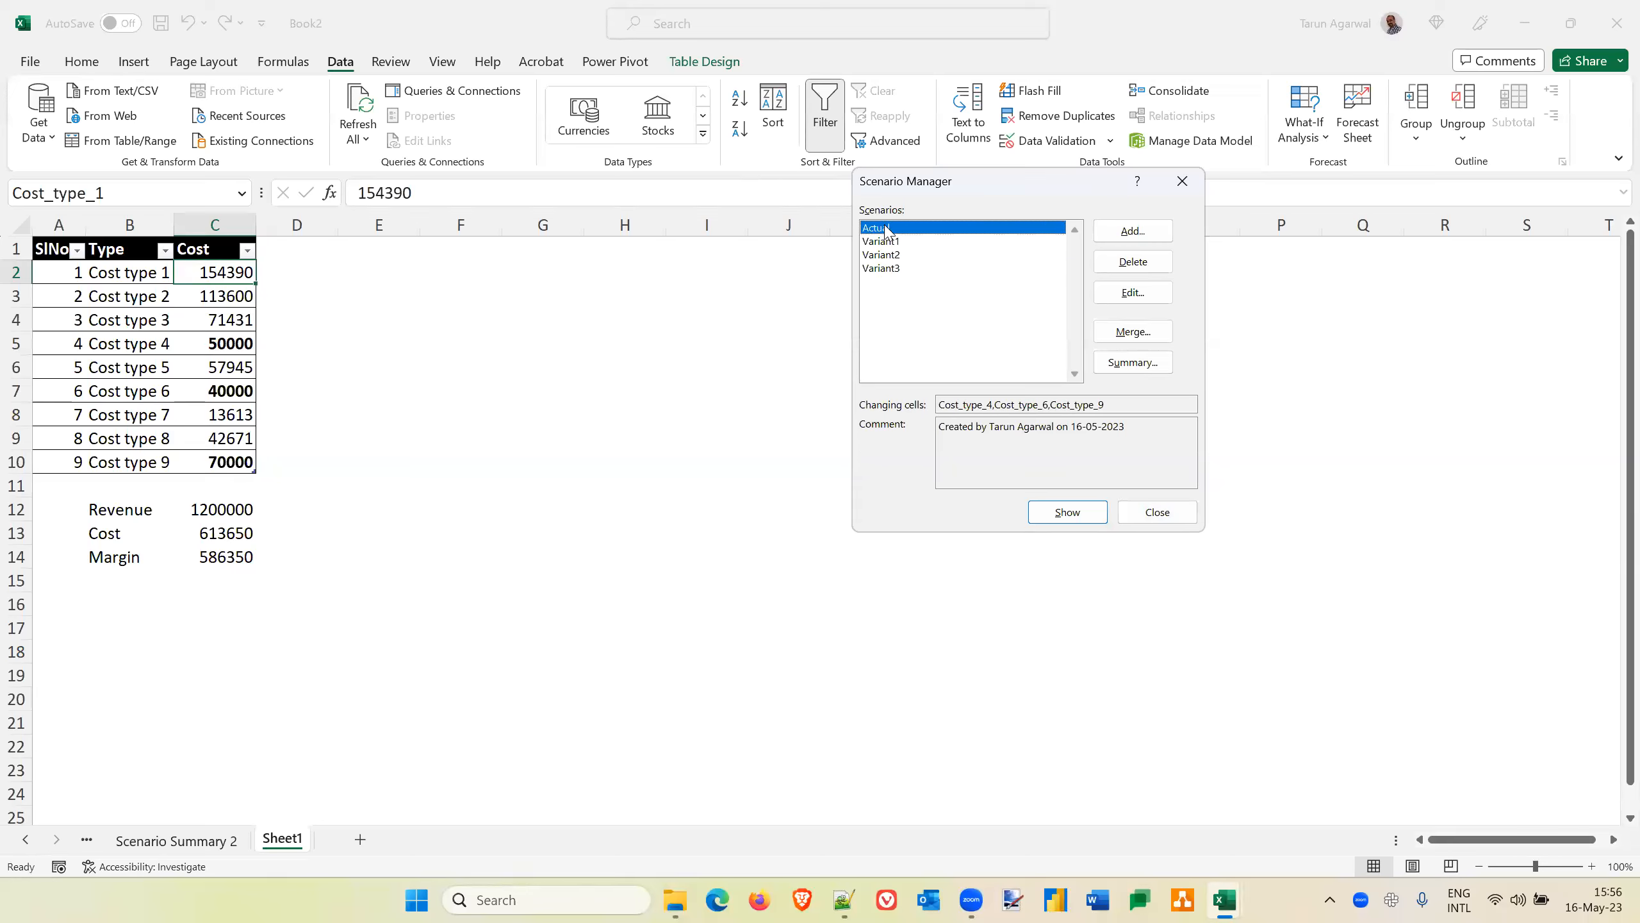
pyautogui.click(1065, 514)
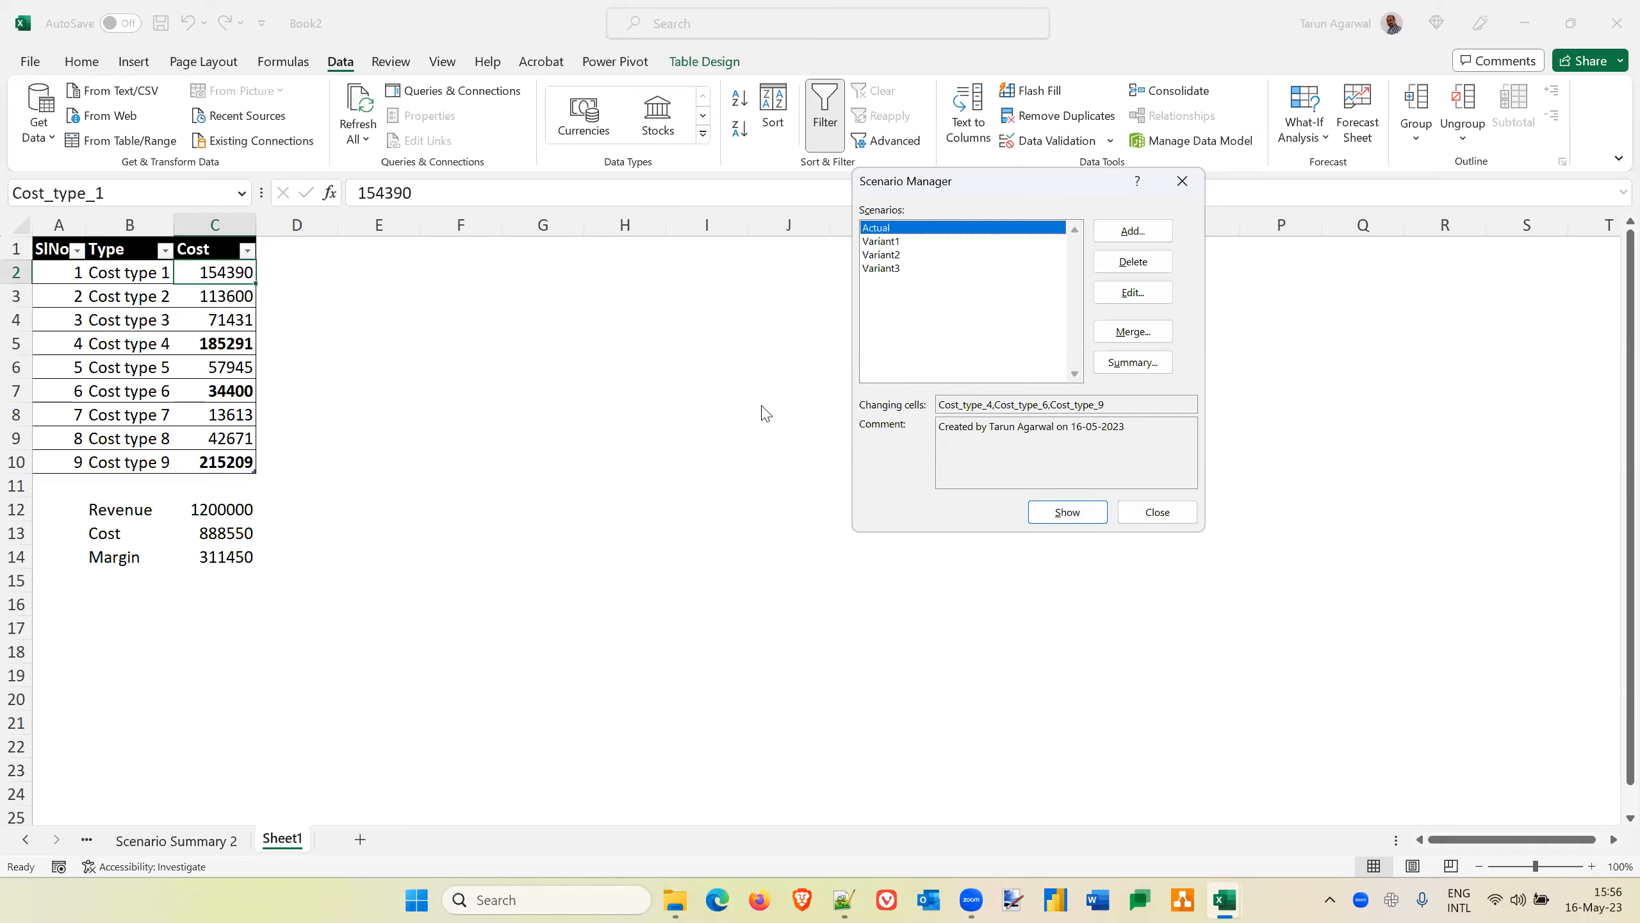
pyautogui.click(1157, 512)
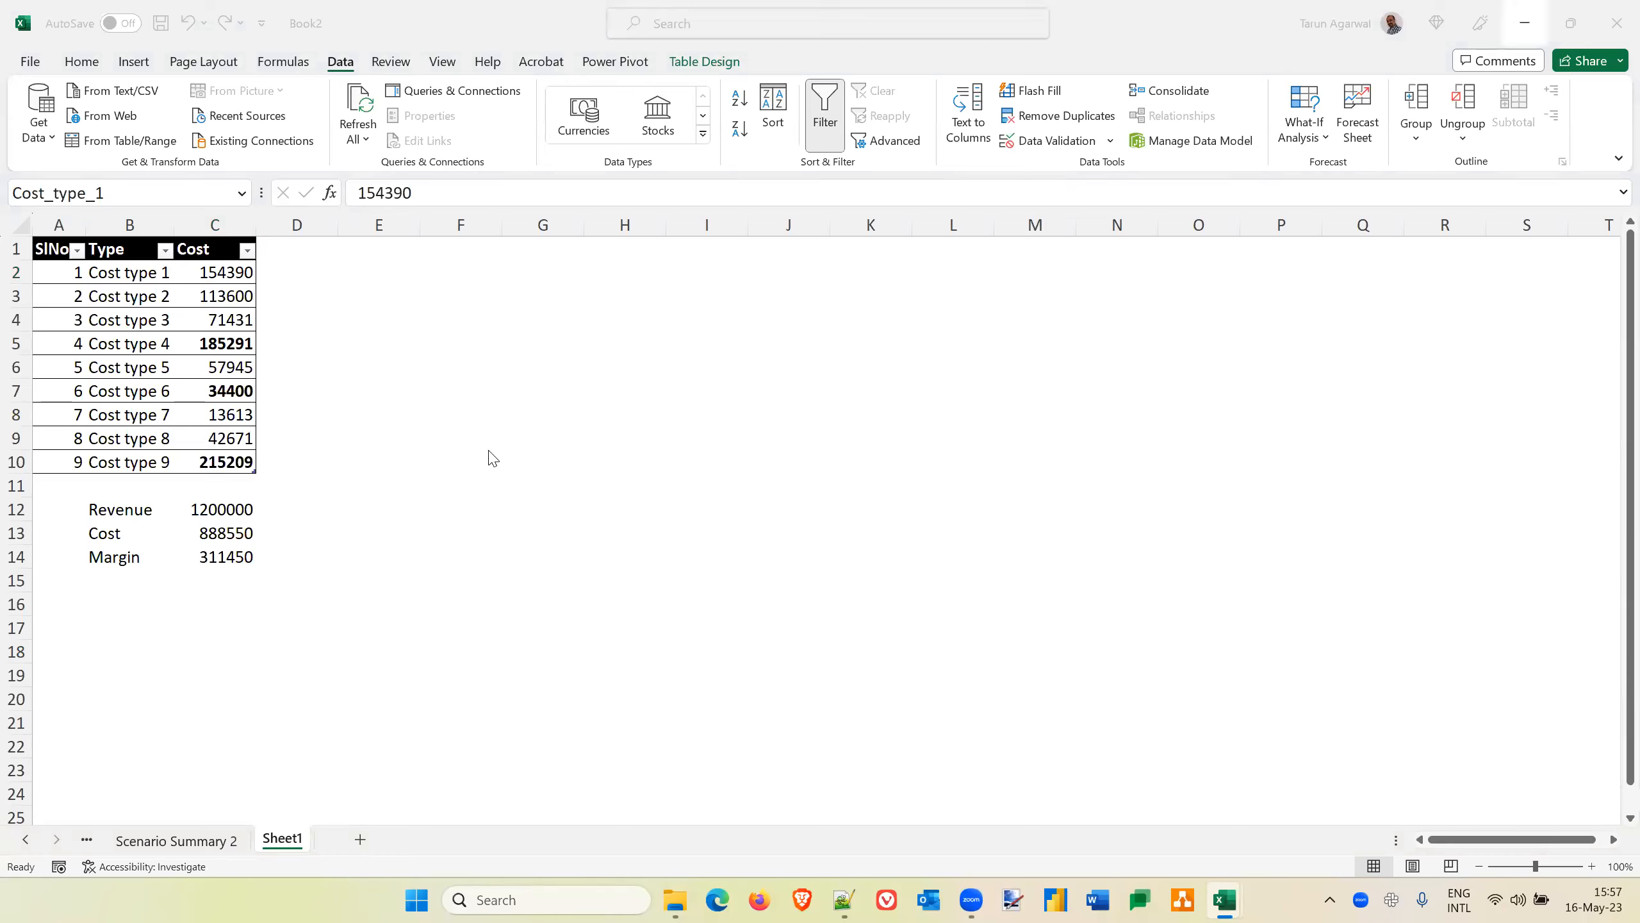
# Switch to the New Microsoft Excel Worksheet workbook and compare the manual EMI formula in C8 with the PMT formula in B8
pyautogui.hotkey('alt', 'Tab')
pyautogui.hotkey('alt', 'Tab')
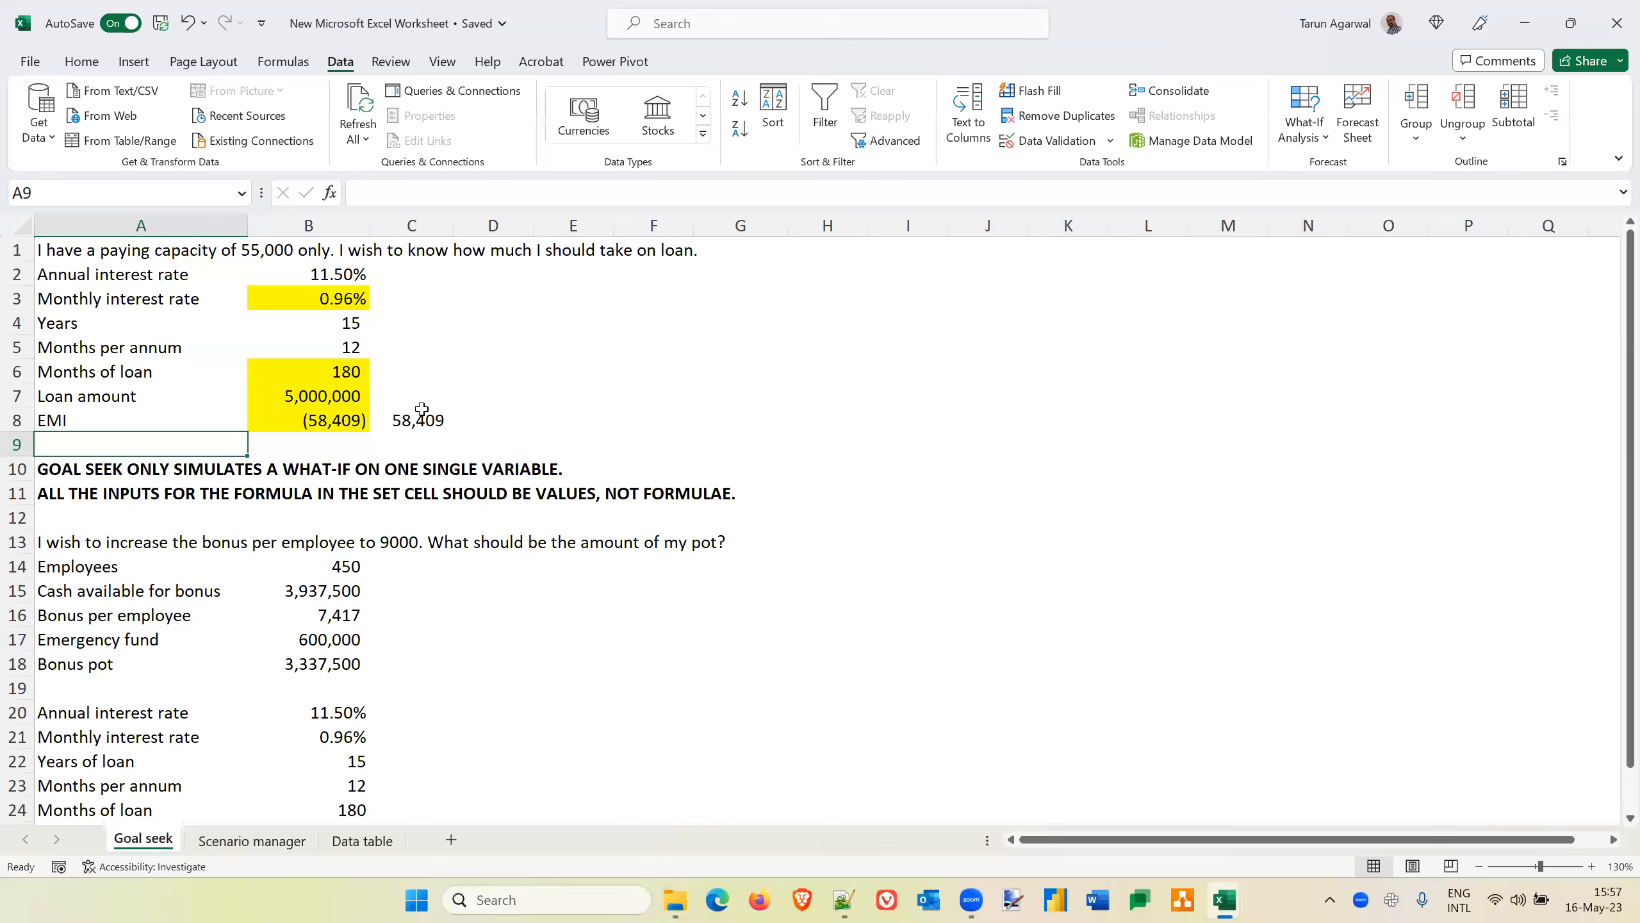
pyautogui.click(421, 413)
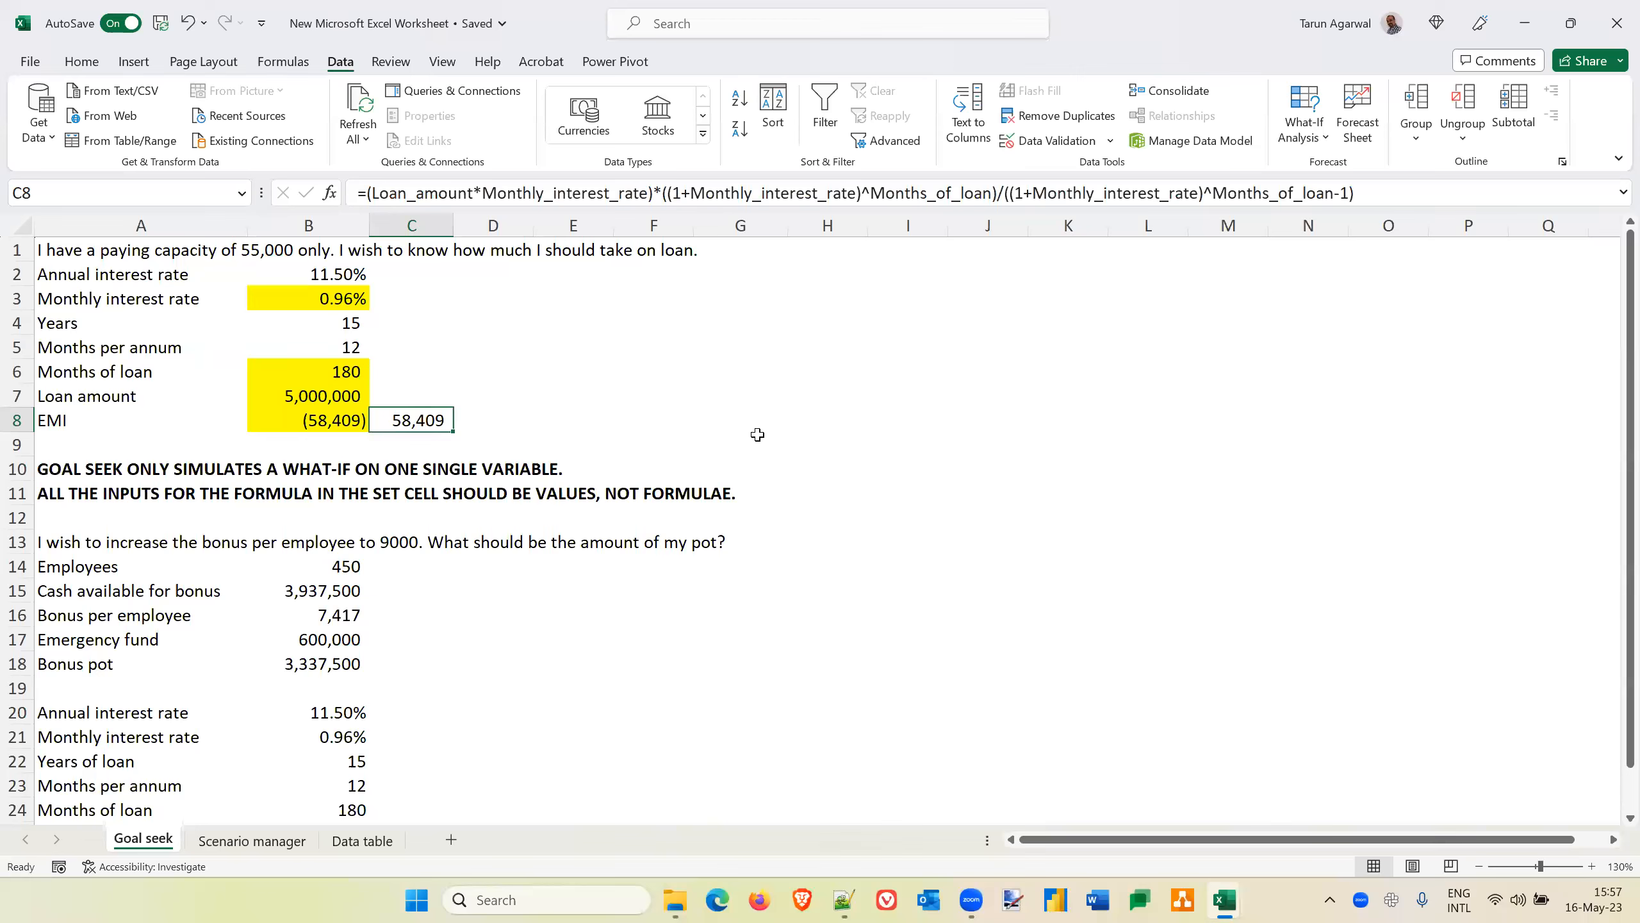
pyautogui.press('Left')
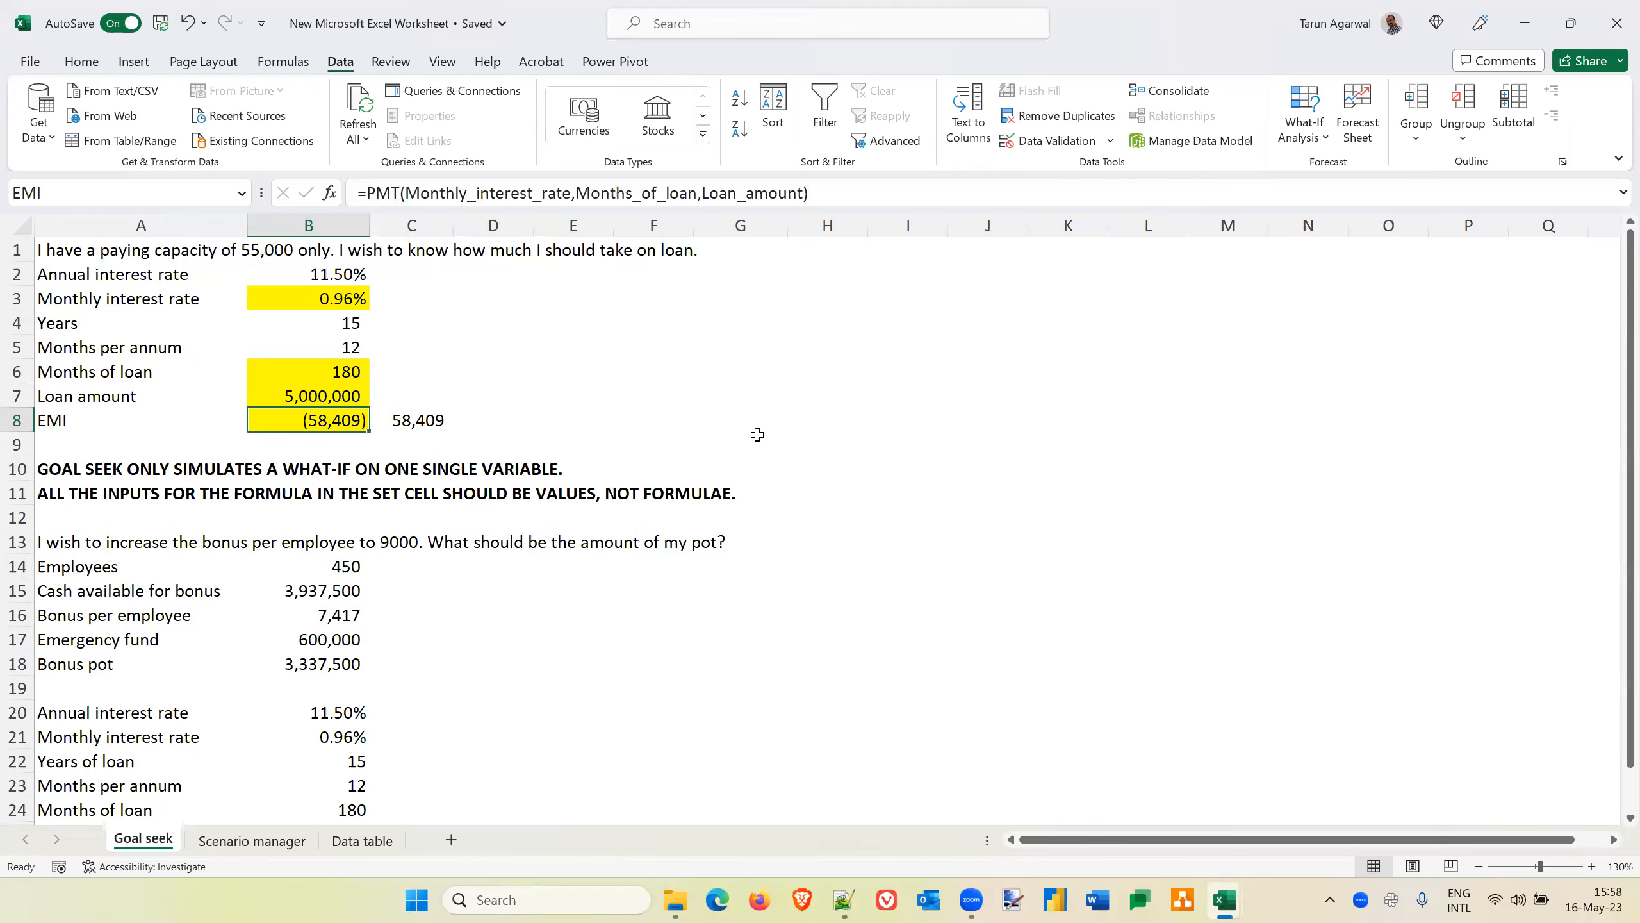
# Review the manually built EMI formula in C8 once more and return to the PMT formula in the EMI cell
pyautogui.press('Right')
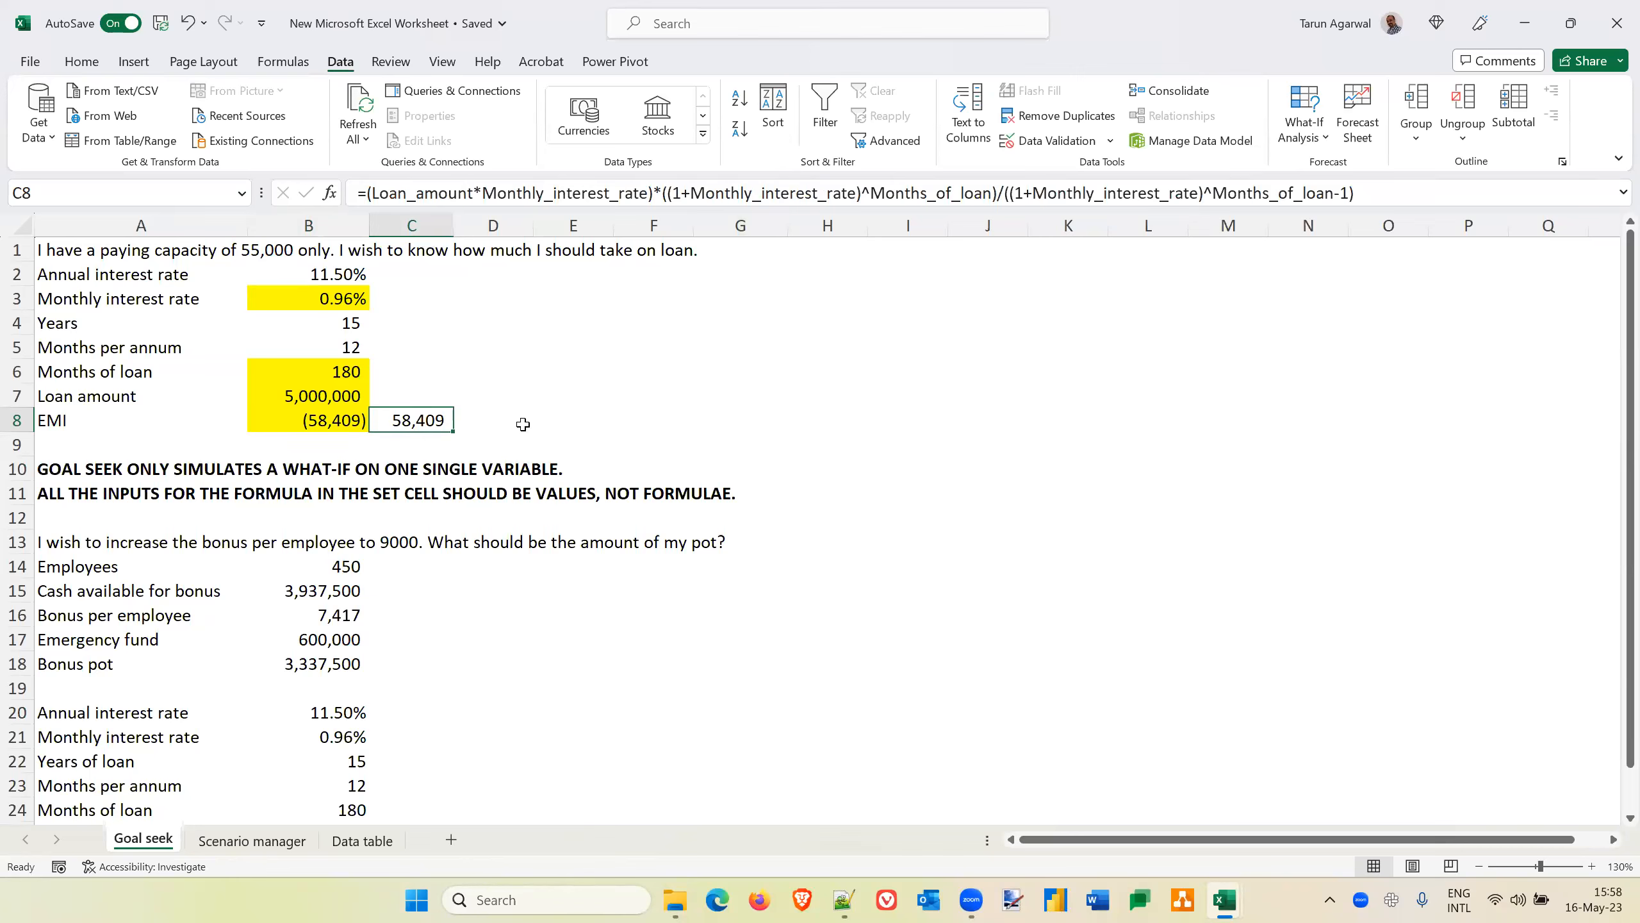
pyautogui.press('Left')
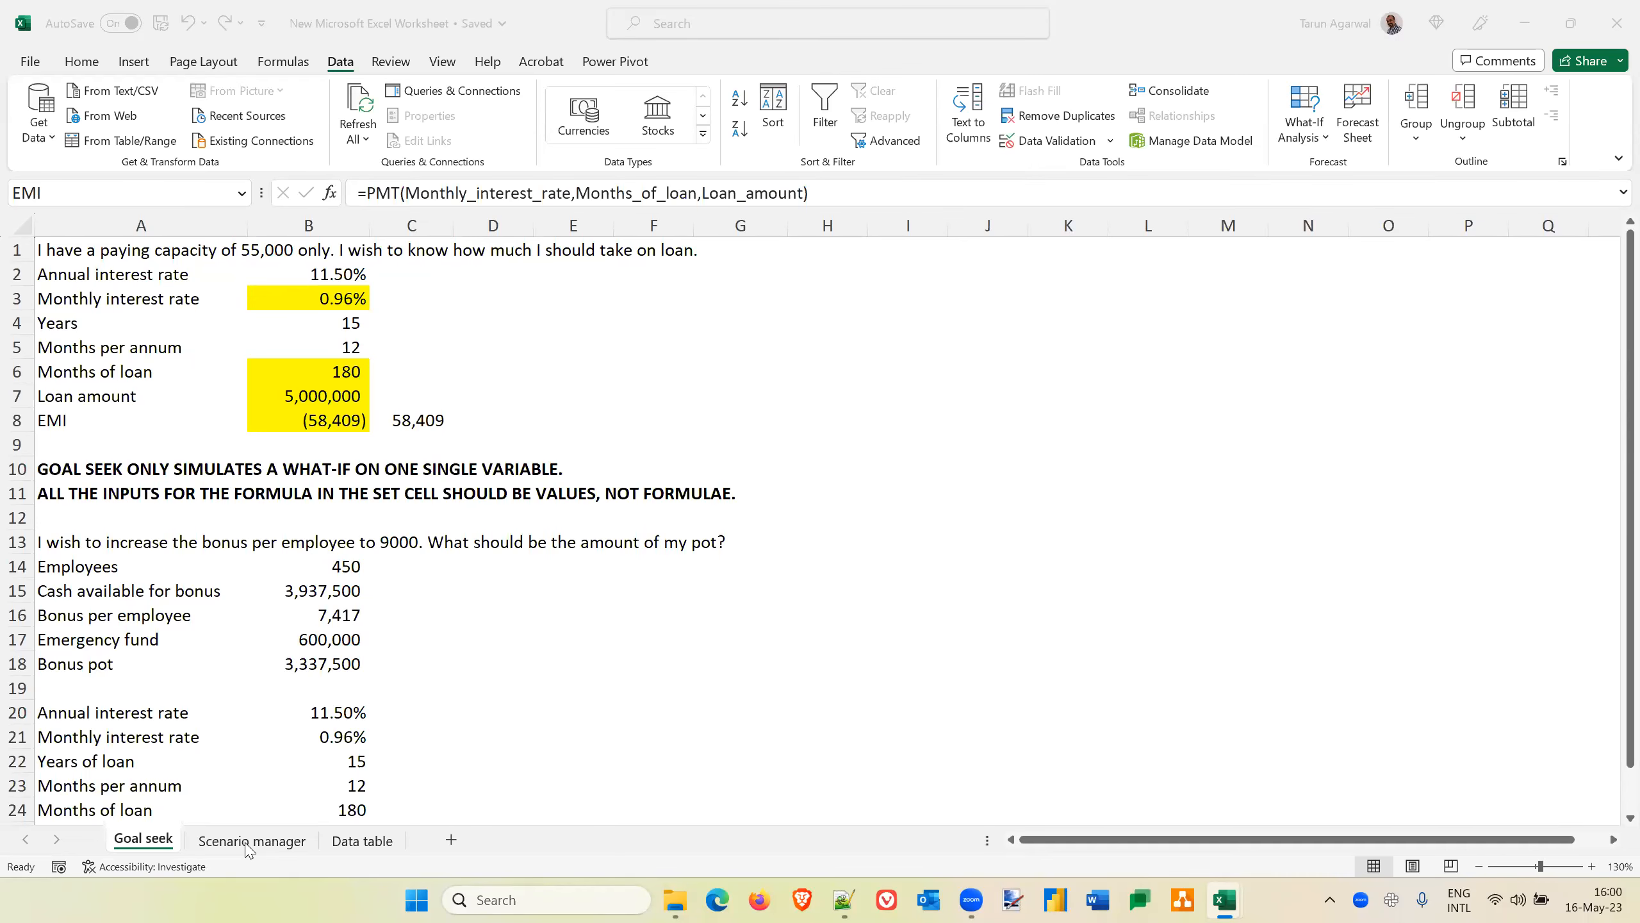
# Switch to the Book2 workbook, show the Variant1 scenario in the cost table and close Scenario Manager
pyautogui.hotkey('alt', 'Tab')
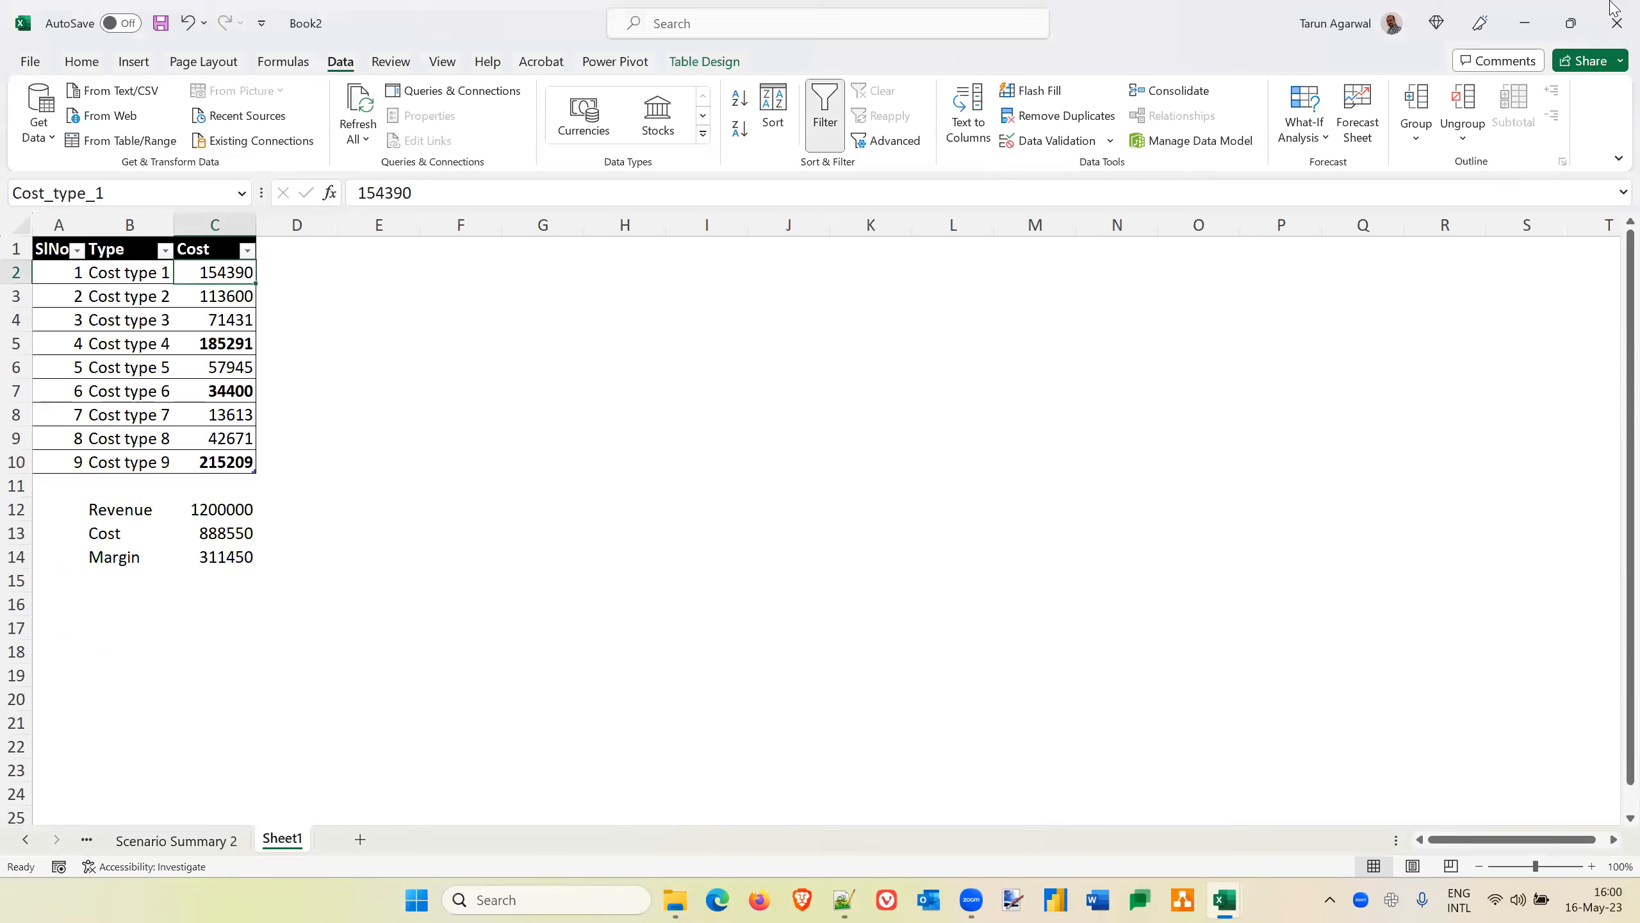
pyautogui.click(1322, 141)
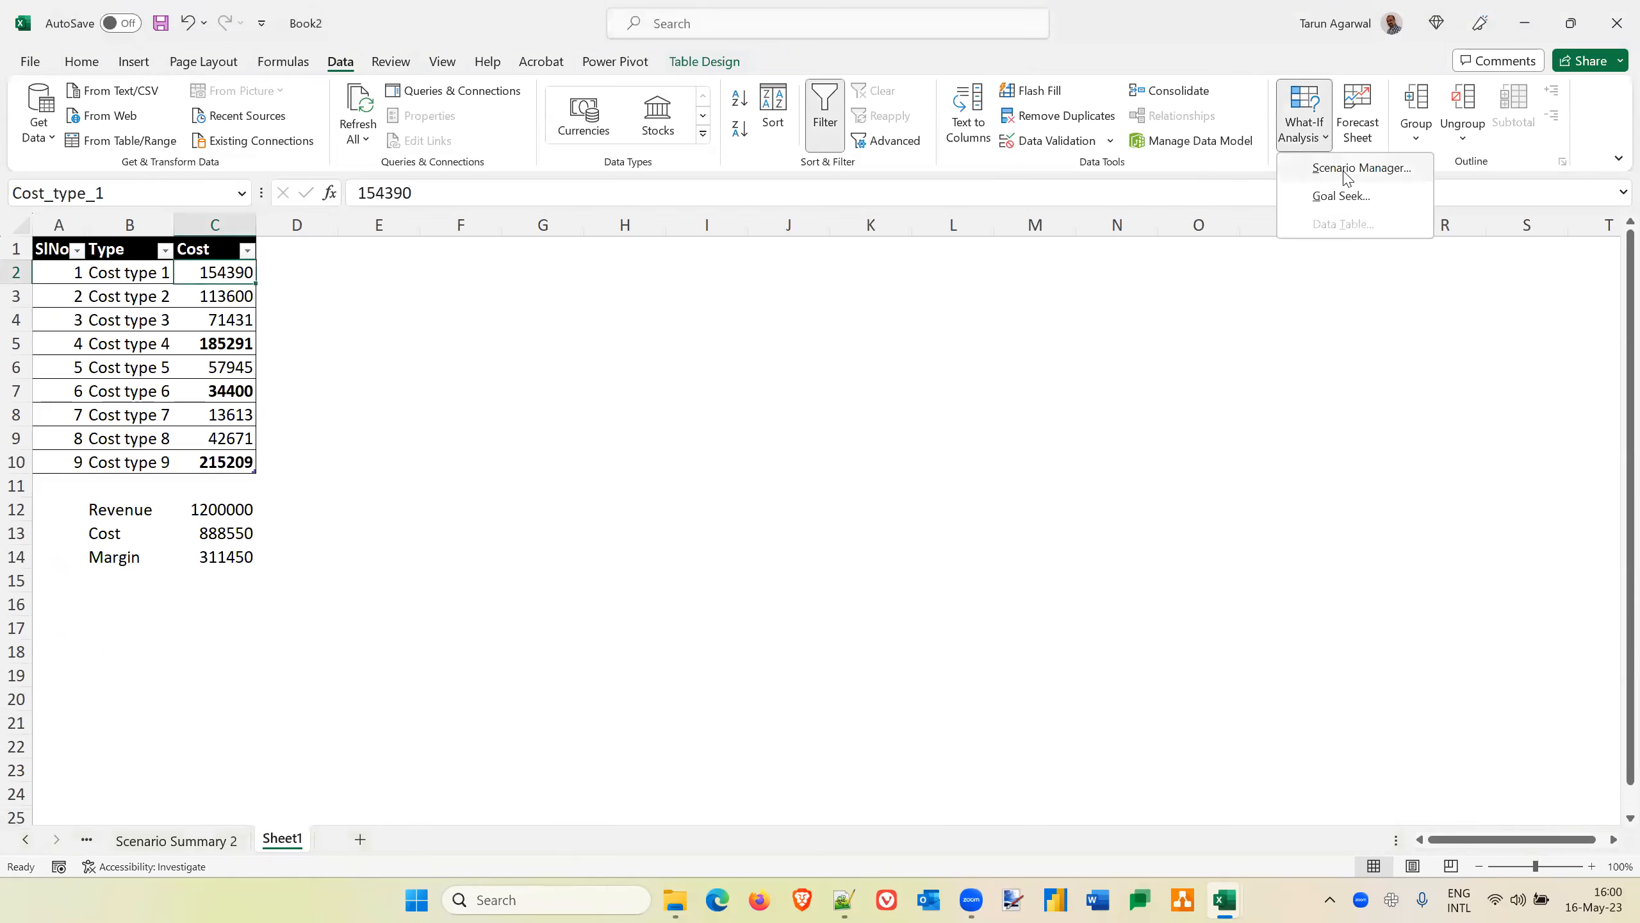
pyautogui.click(1345, 169)
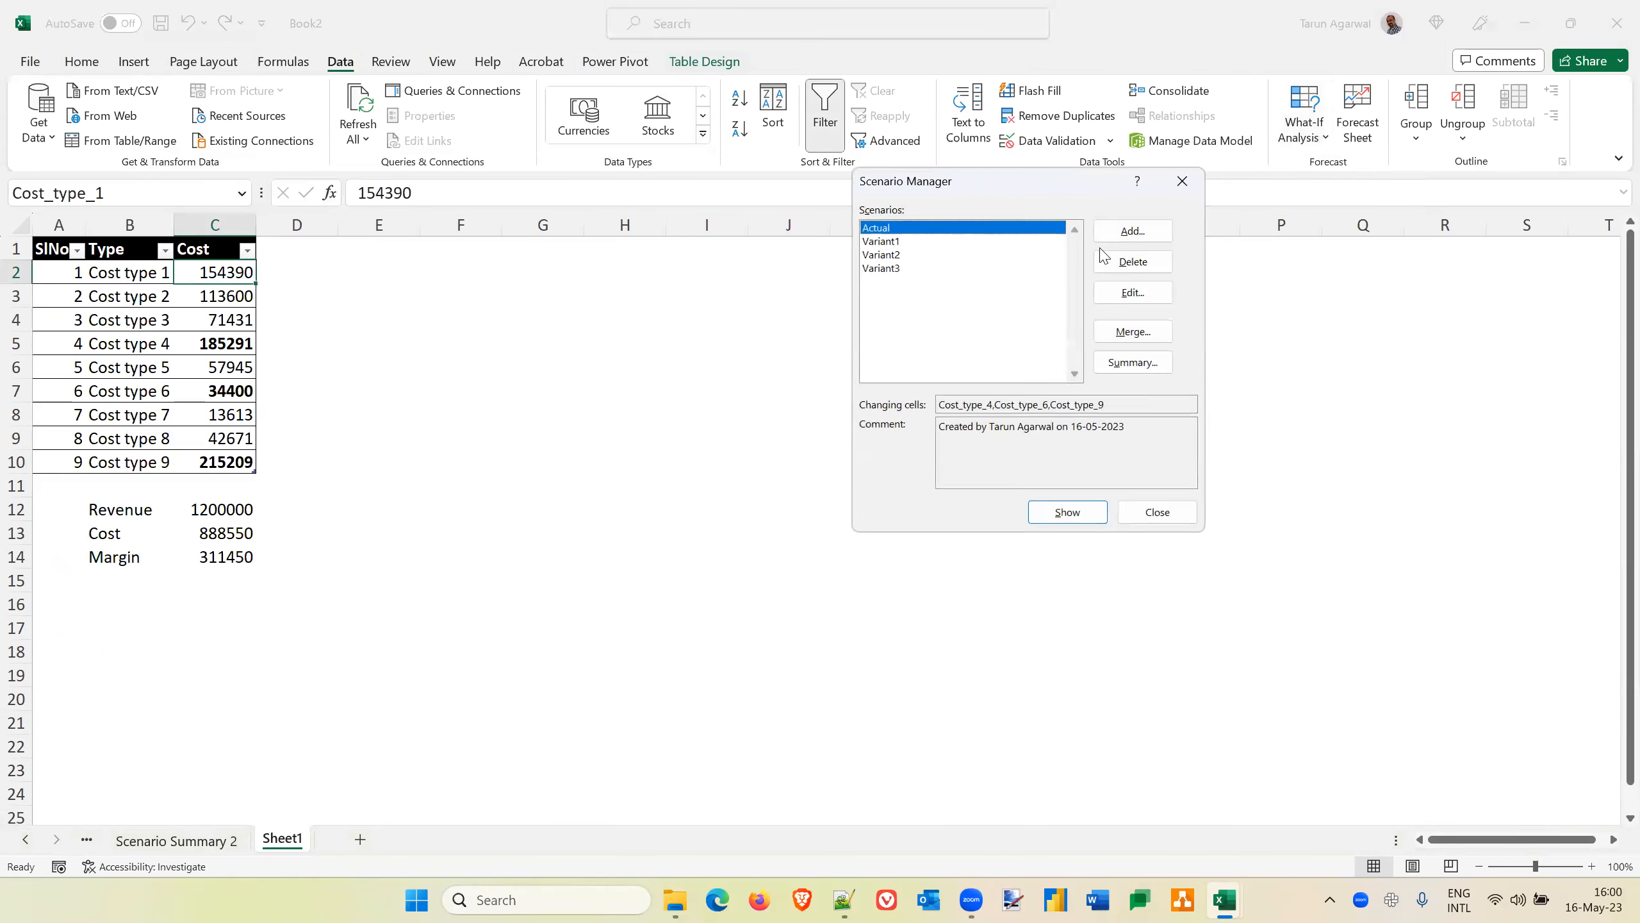
pyautogui.click(889, 242)
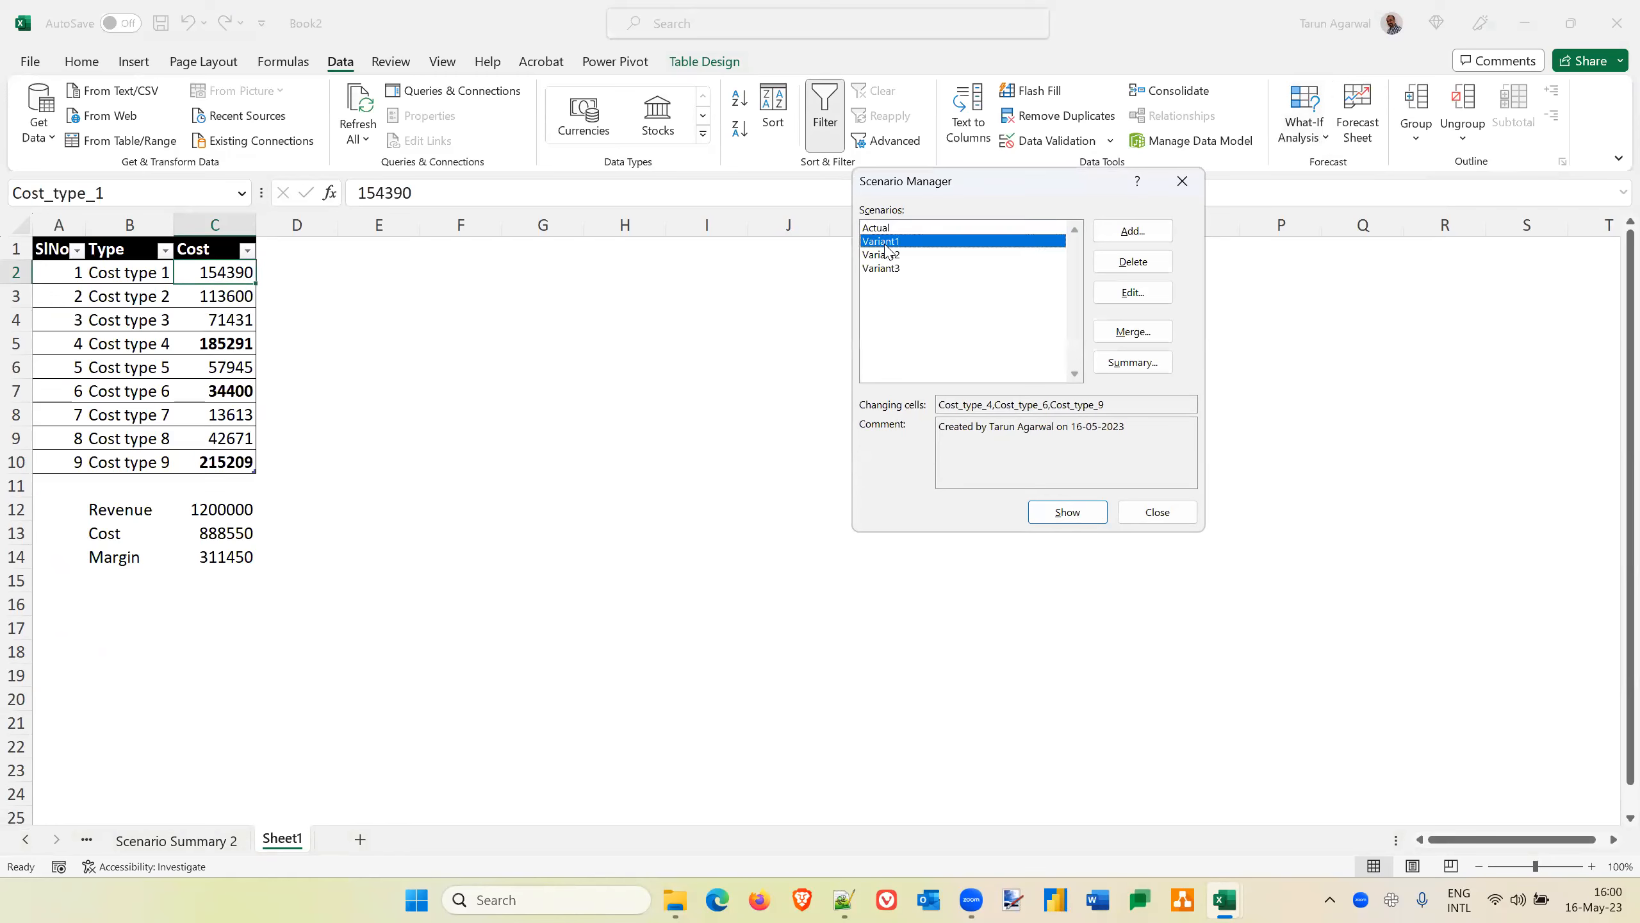
pyautogui.click(1067, 514)
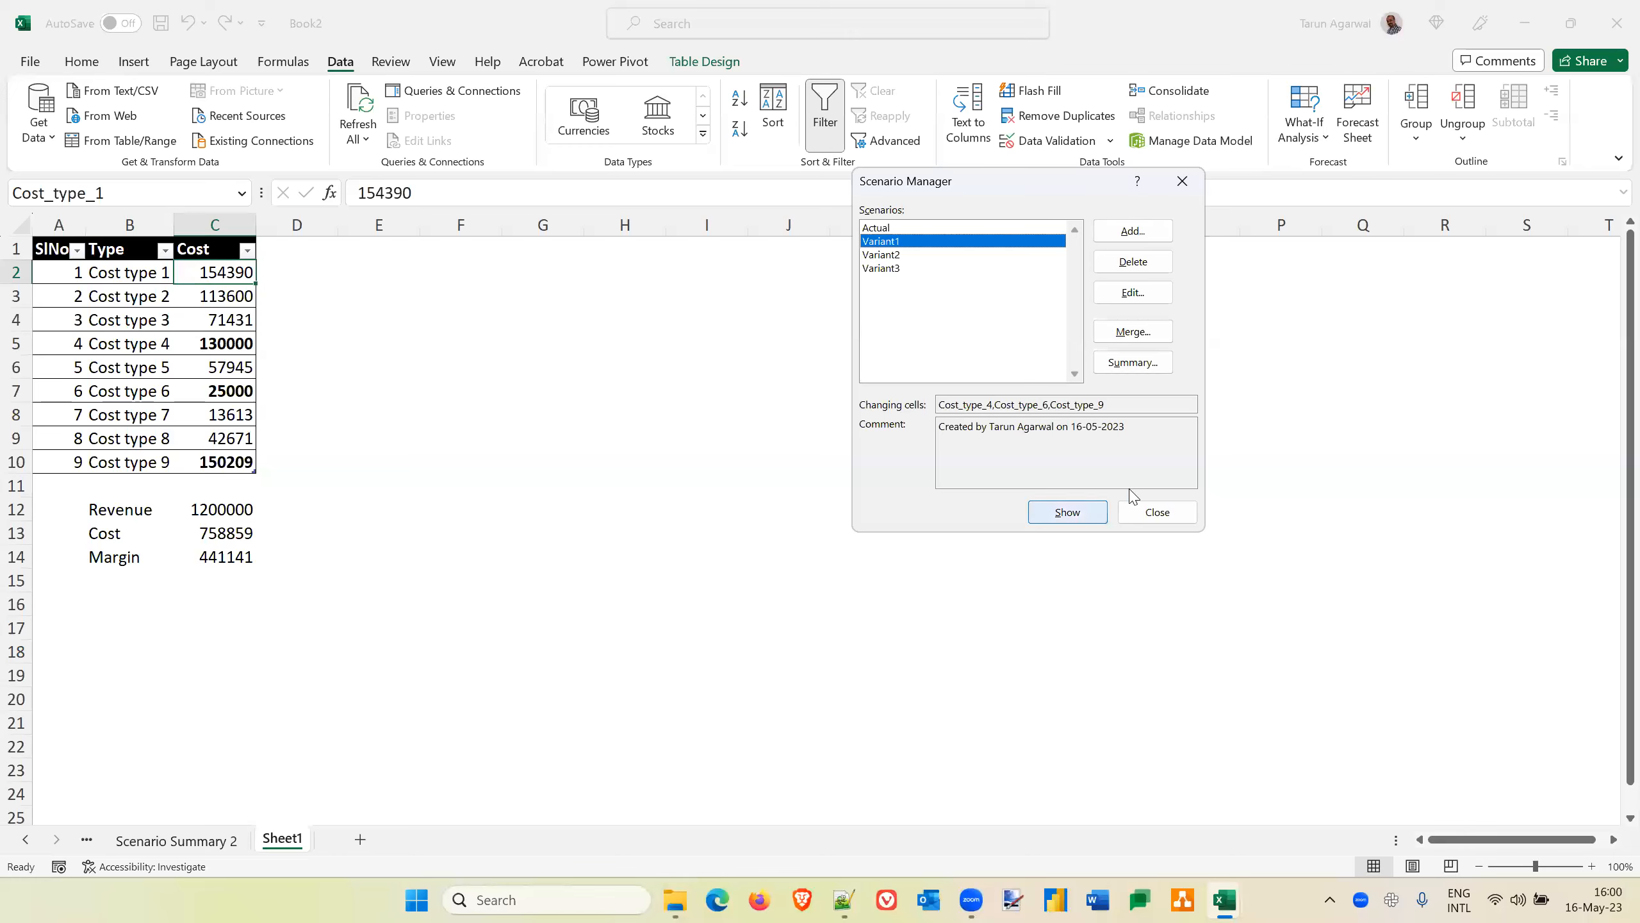
pyautogui.click(1174, 517)
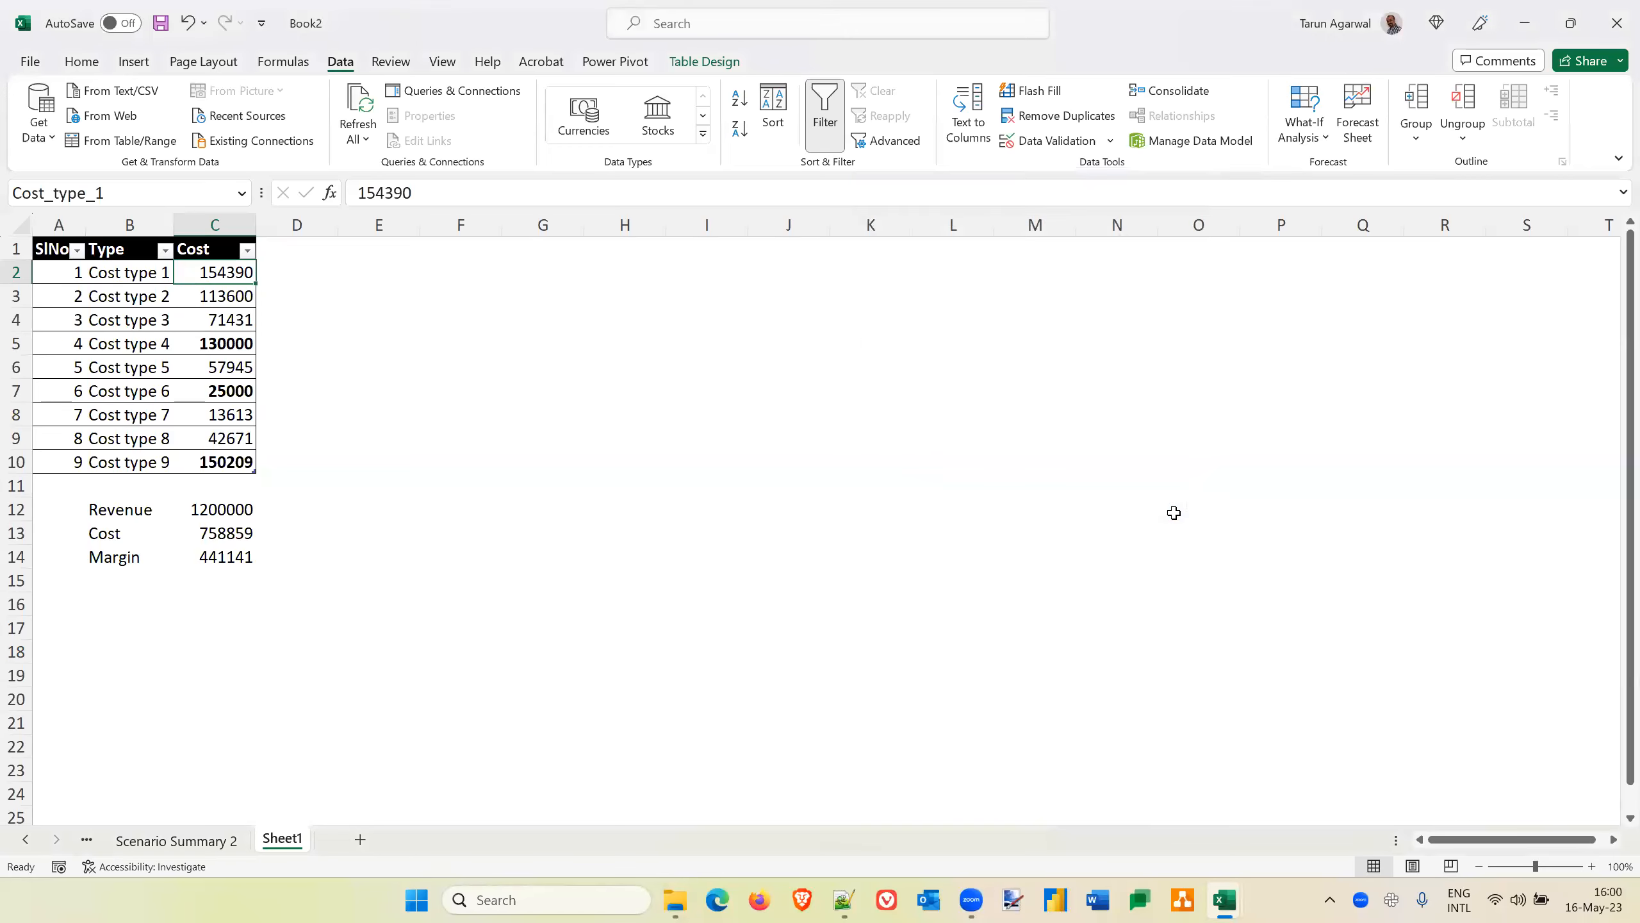